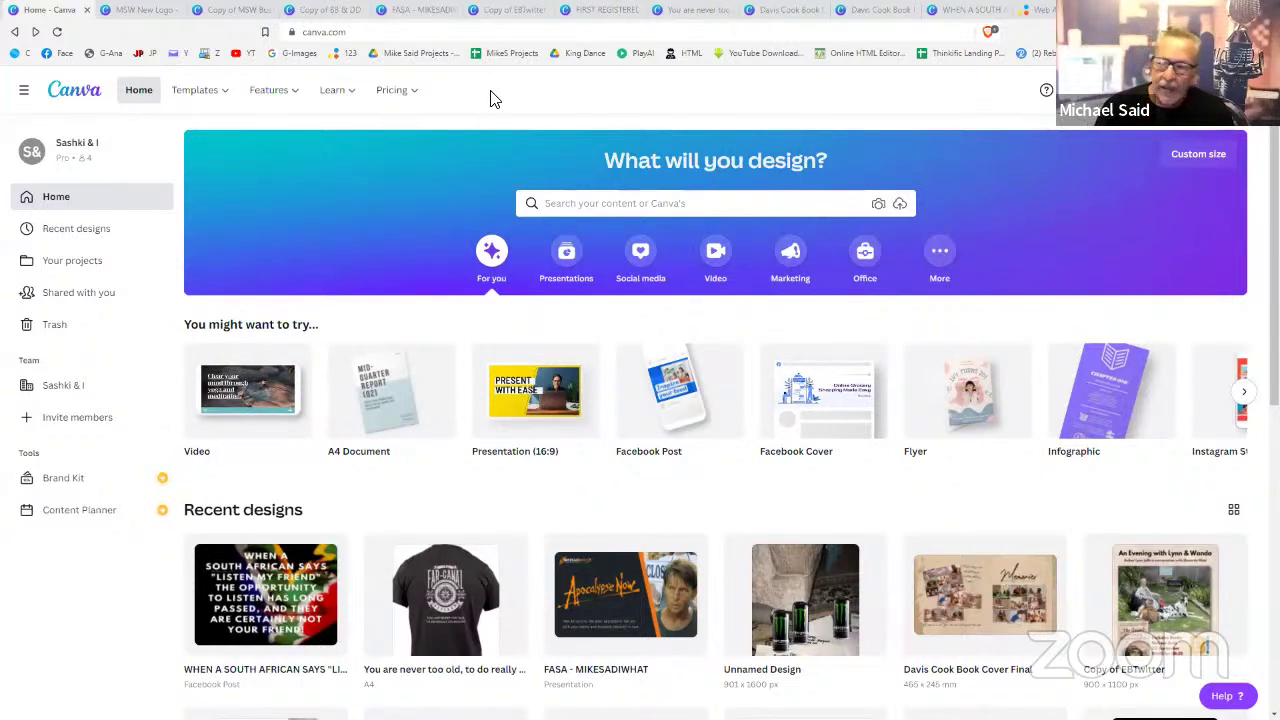
# - Check the MSW New Logo and business card designs, then scroll through the Copy of BB & DD menu pages
pyautogui.click(150, 12)
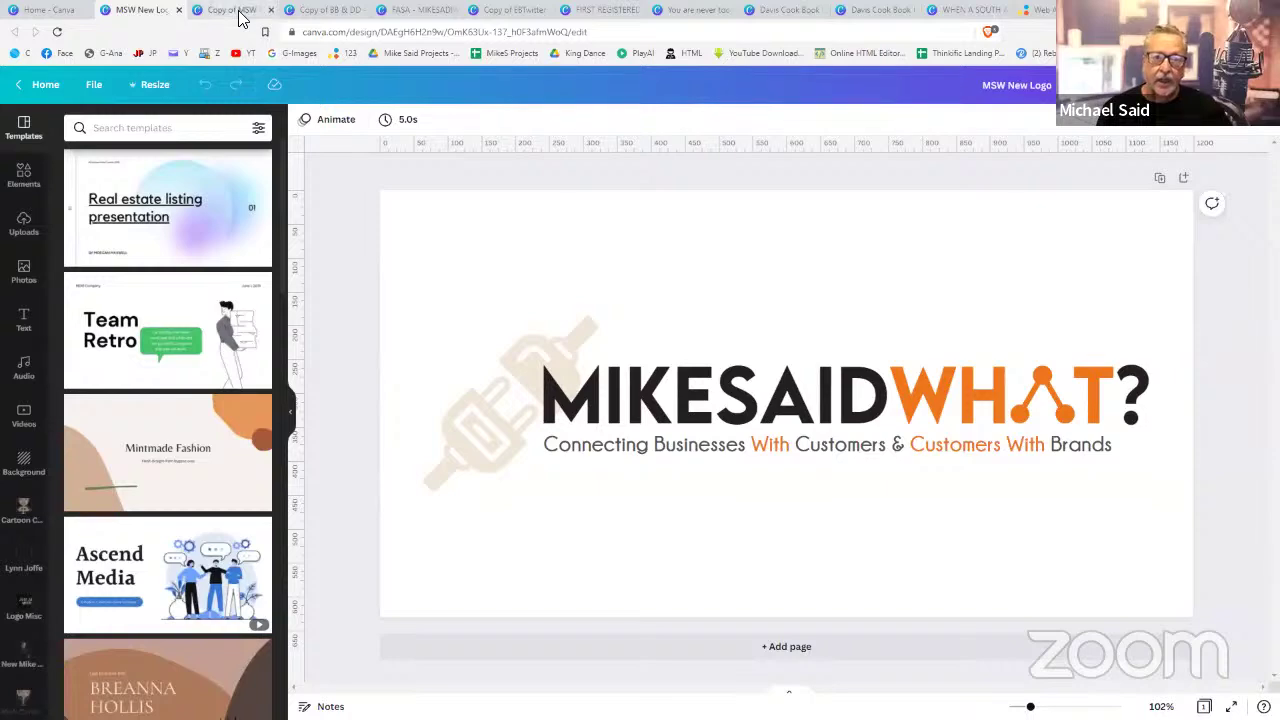
pyautogui.click(238, 12)
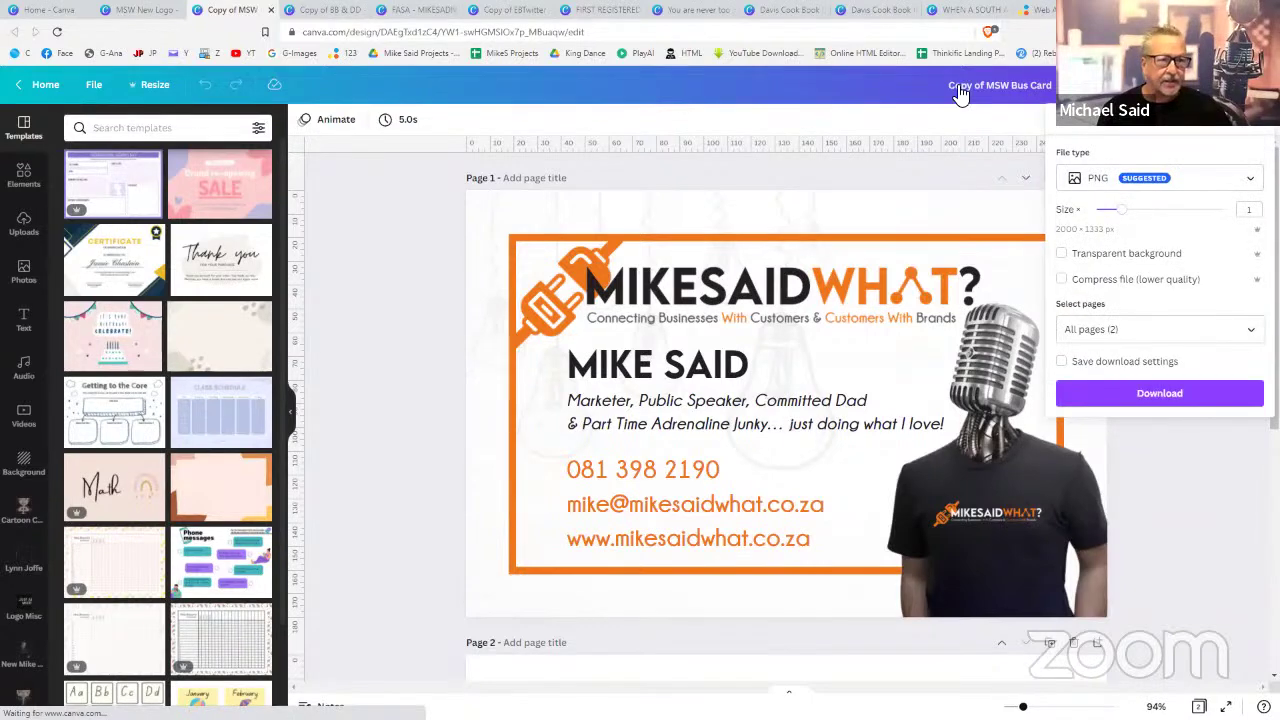
pyautogui.click(330, 10)
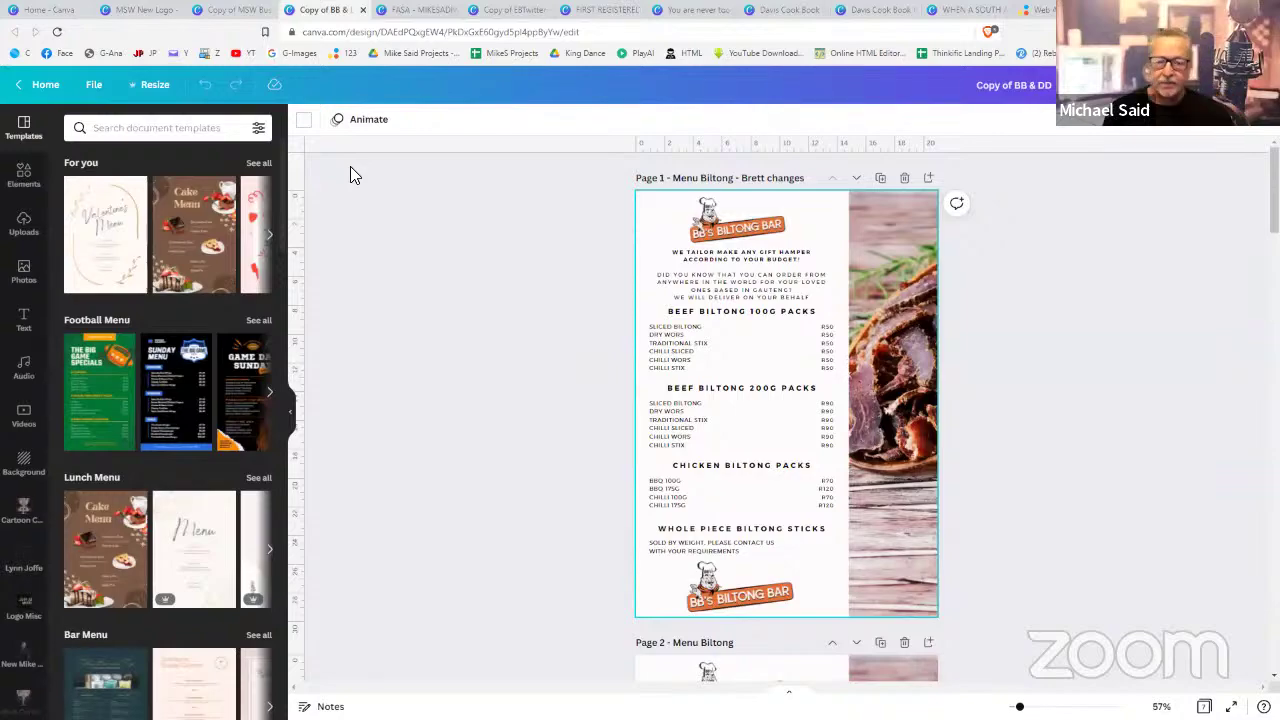
pyautogui.scroll(-5, 1026, 443)
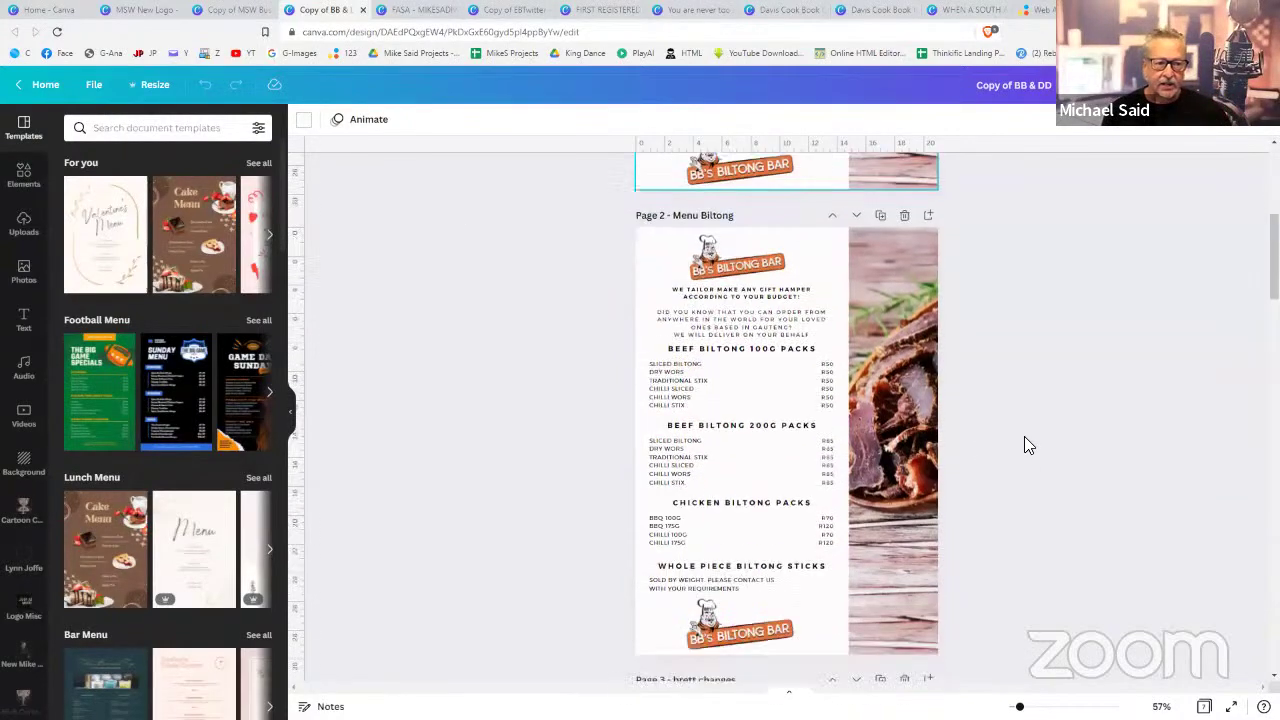
pyautogui.scroll(-10, 1024, 436)
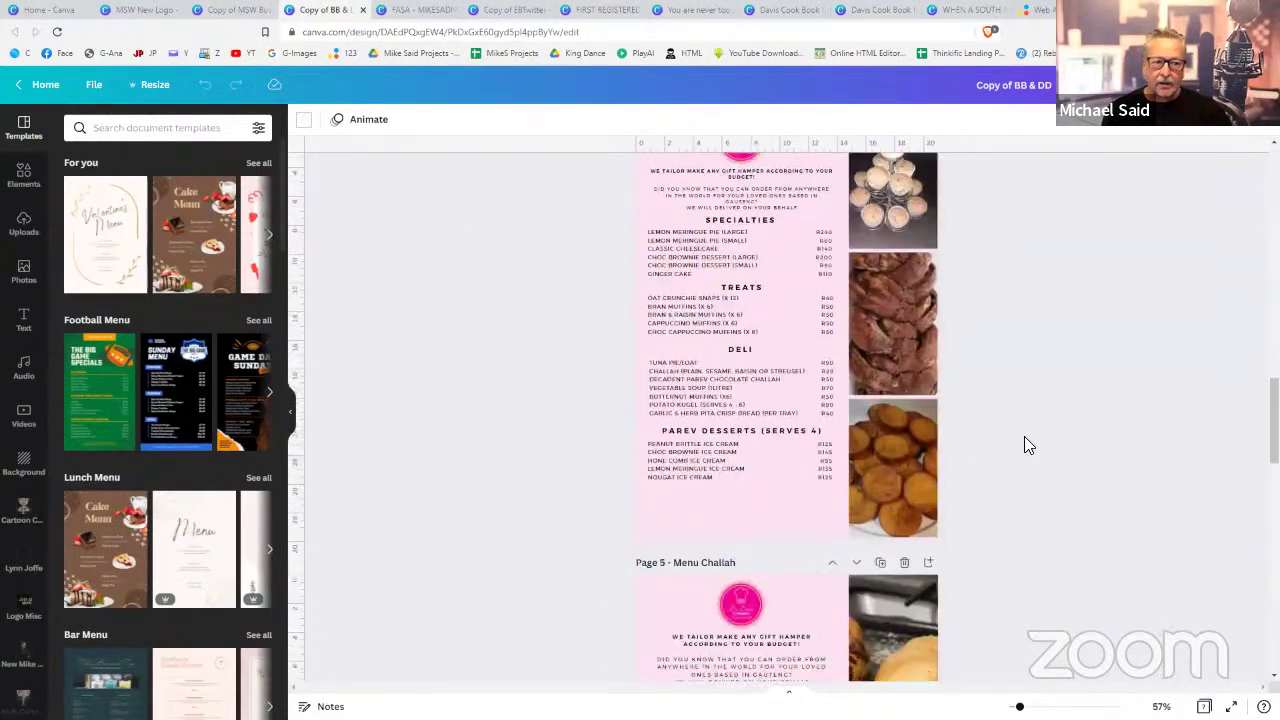
pyautogui.scroll(-10, 1024, 443)
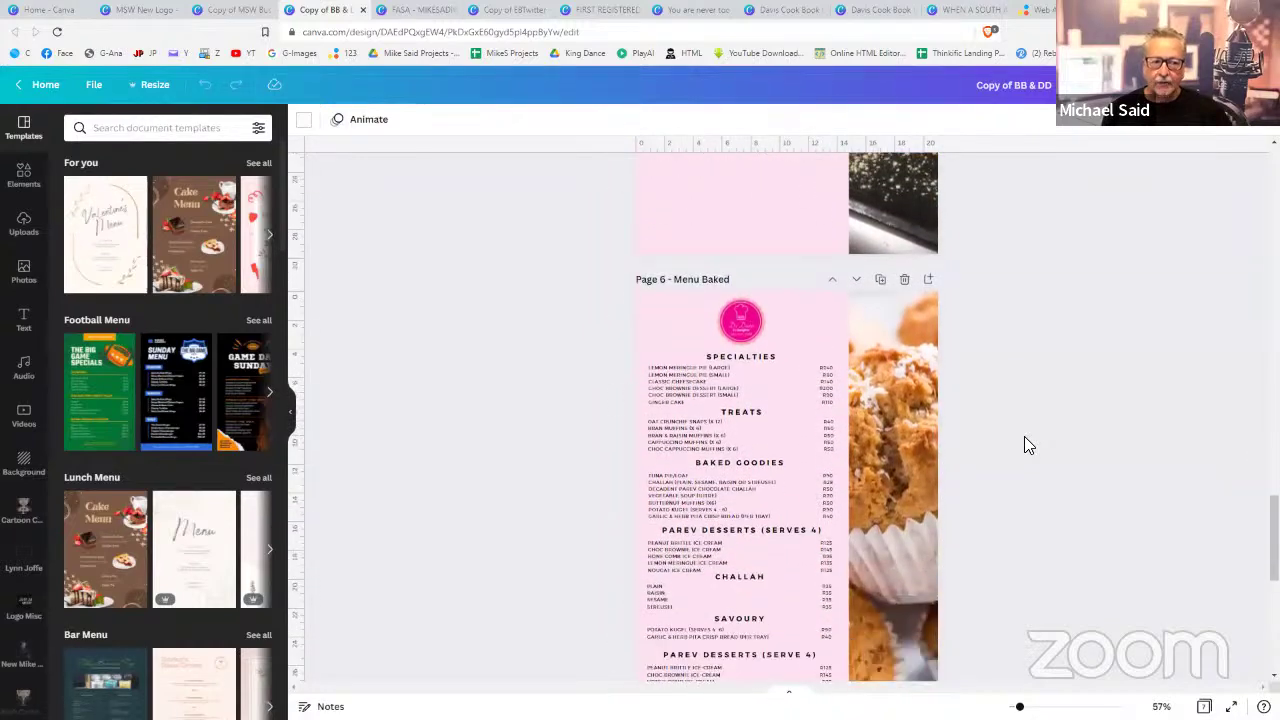
pyautogui.scroll(12, 1024, 436)
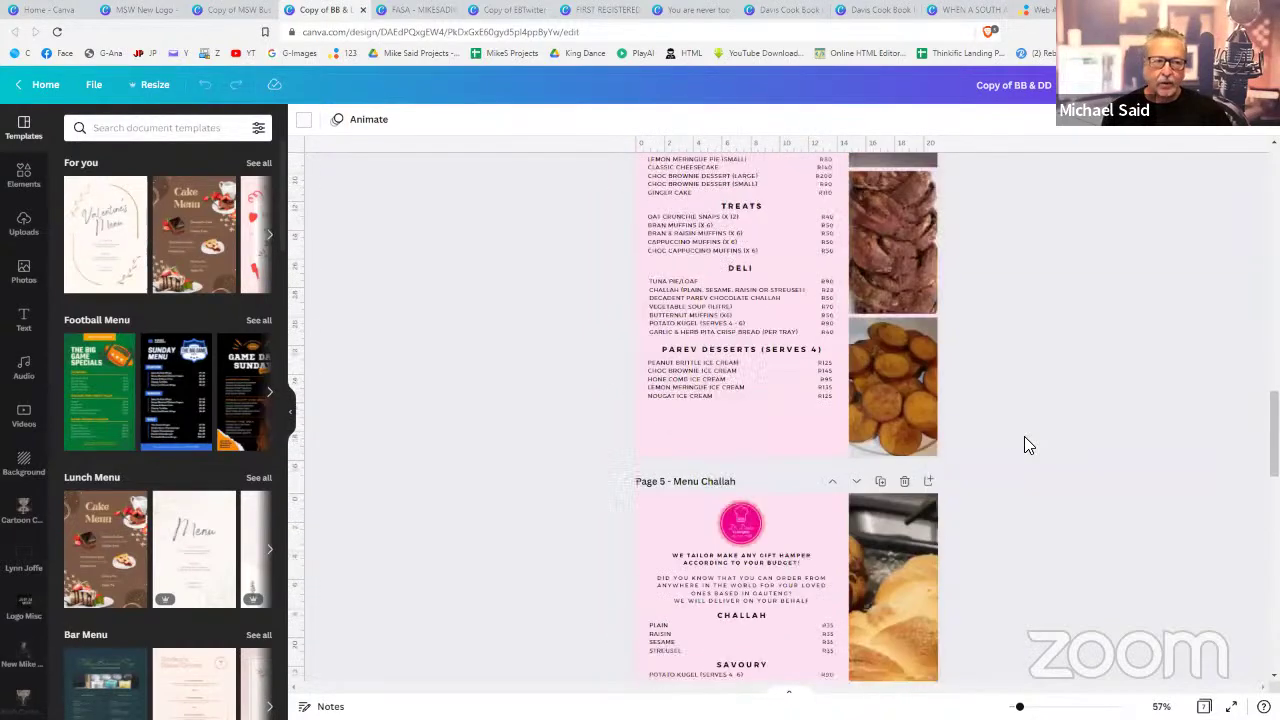
# - Scroll through the Apocalypse Now slides in FASA - MIKESAIDWHAT, then open the Copy of EBTwitter poster
pyautogui.click(430, 11)
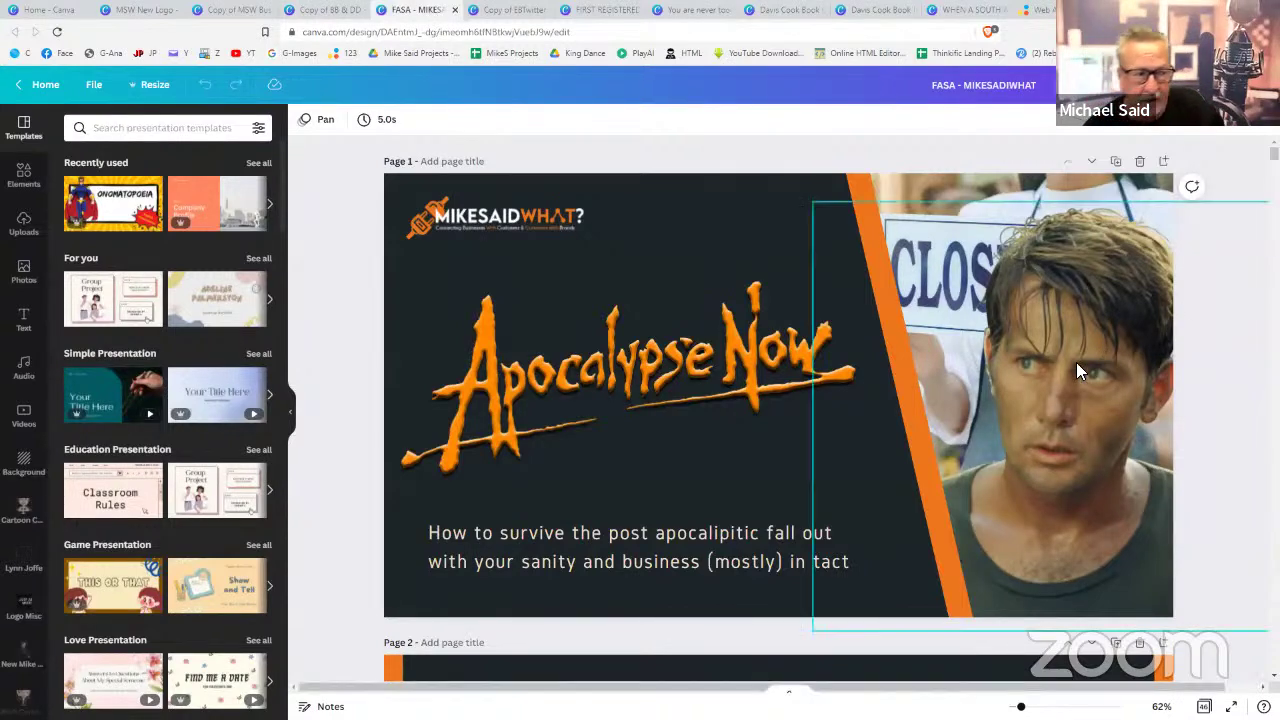
pyautogui.scroll(-3, 338, 400)
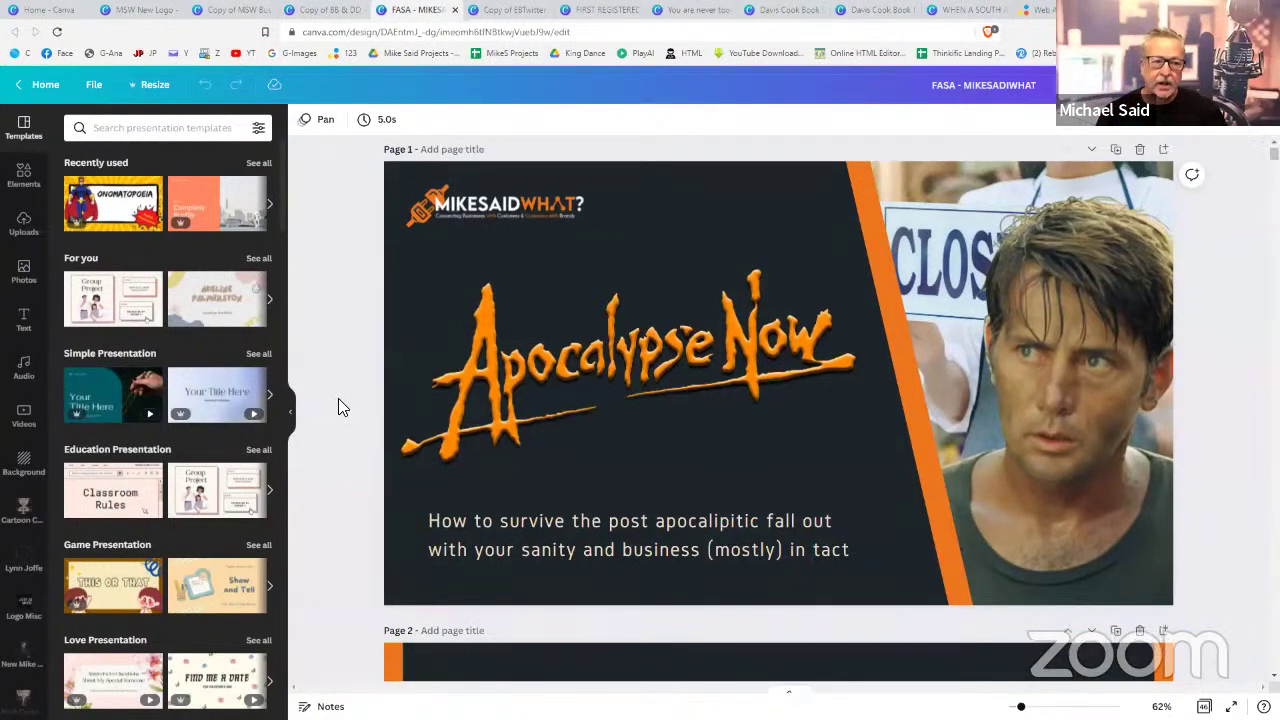
pyautogui.scroll(-10, 338, 399)
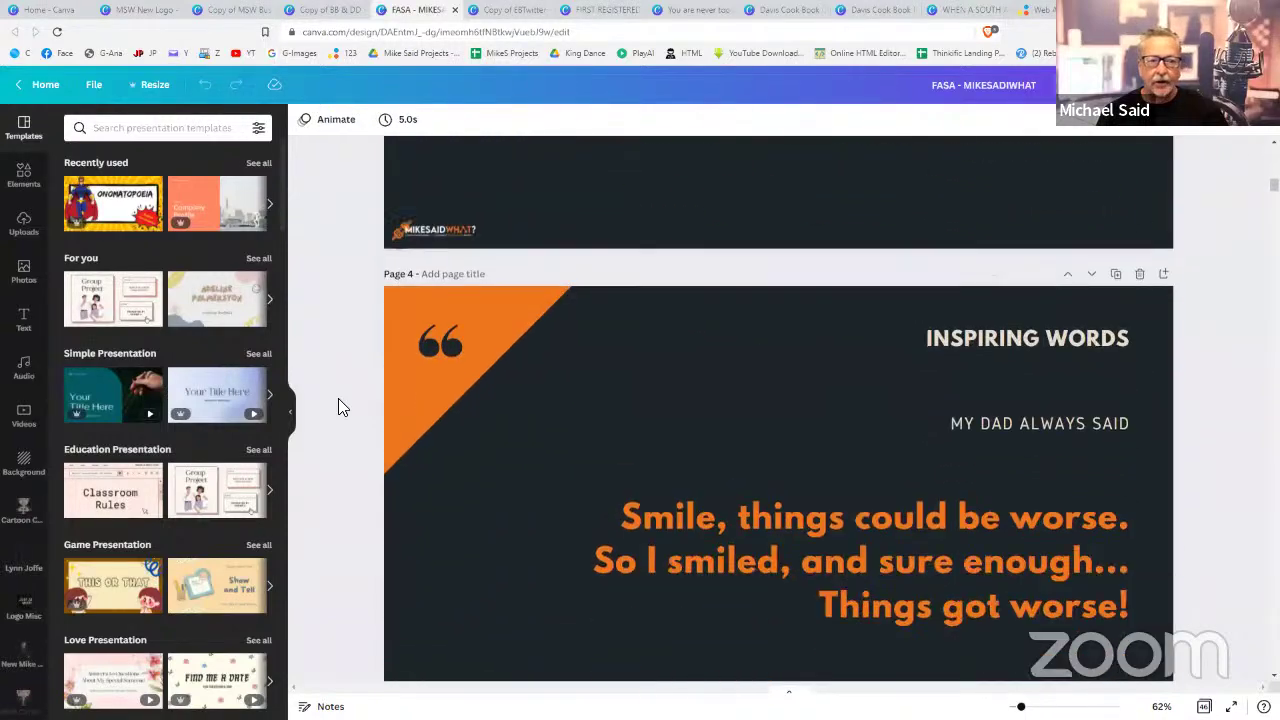
pyautogui.scroll(-15, 338, 405)
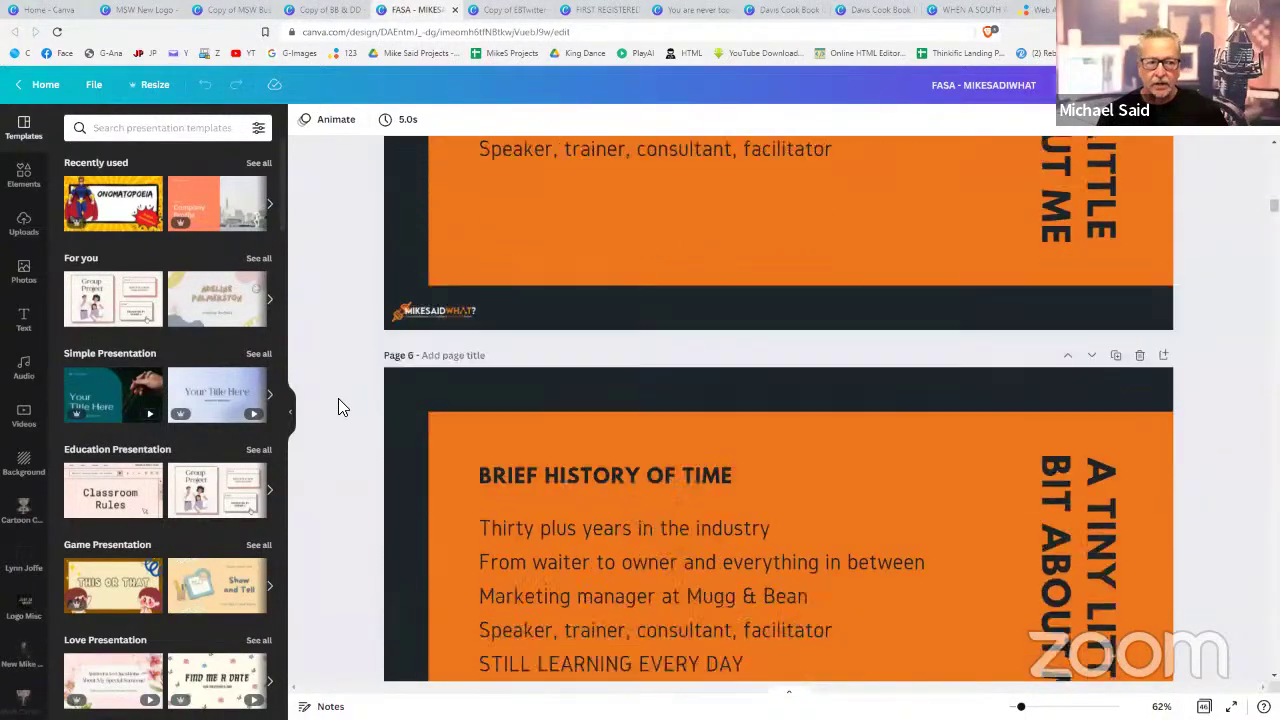
pyautogui.scroll(-3, 338, 407)
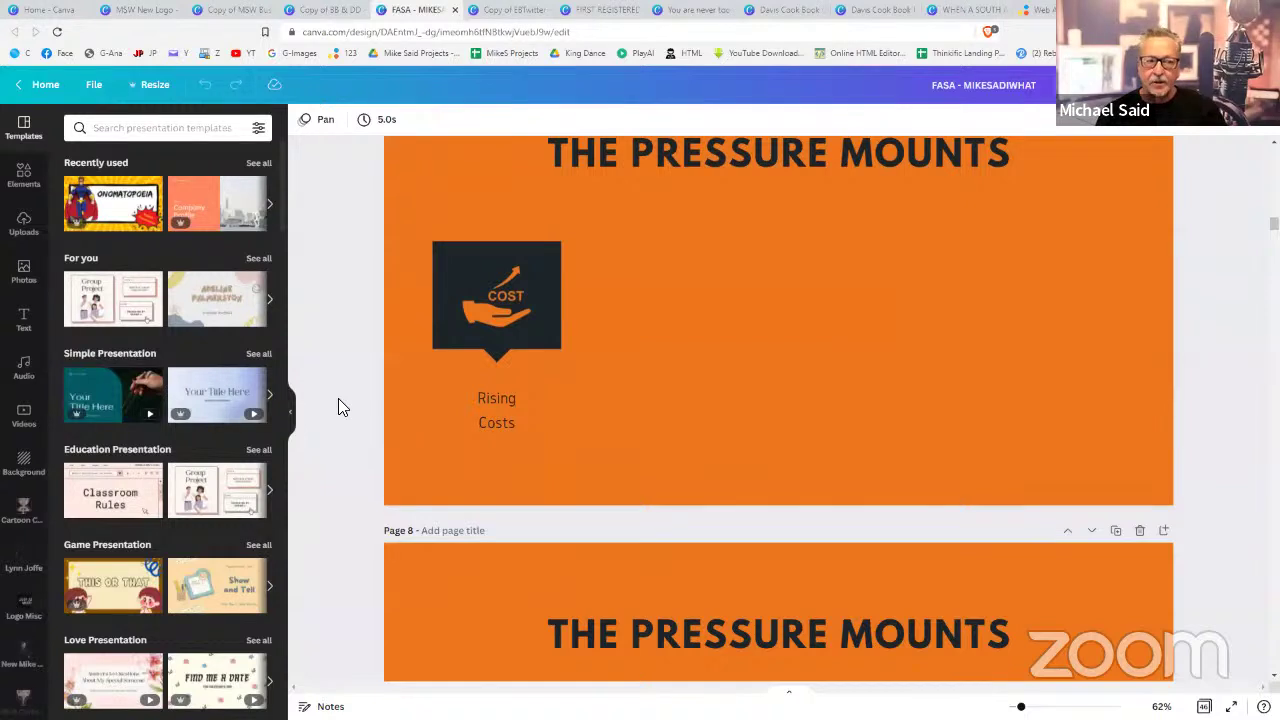
pyautogui.scroll(-1, 338, 407)
pyautogui.scroll(-3, 338, 407)
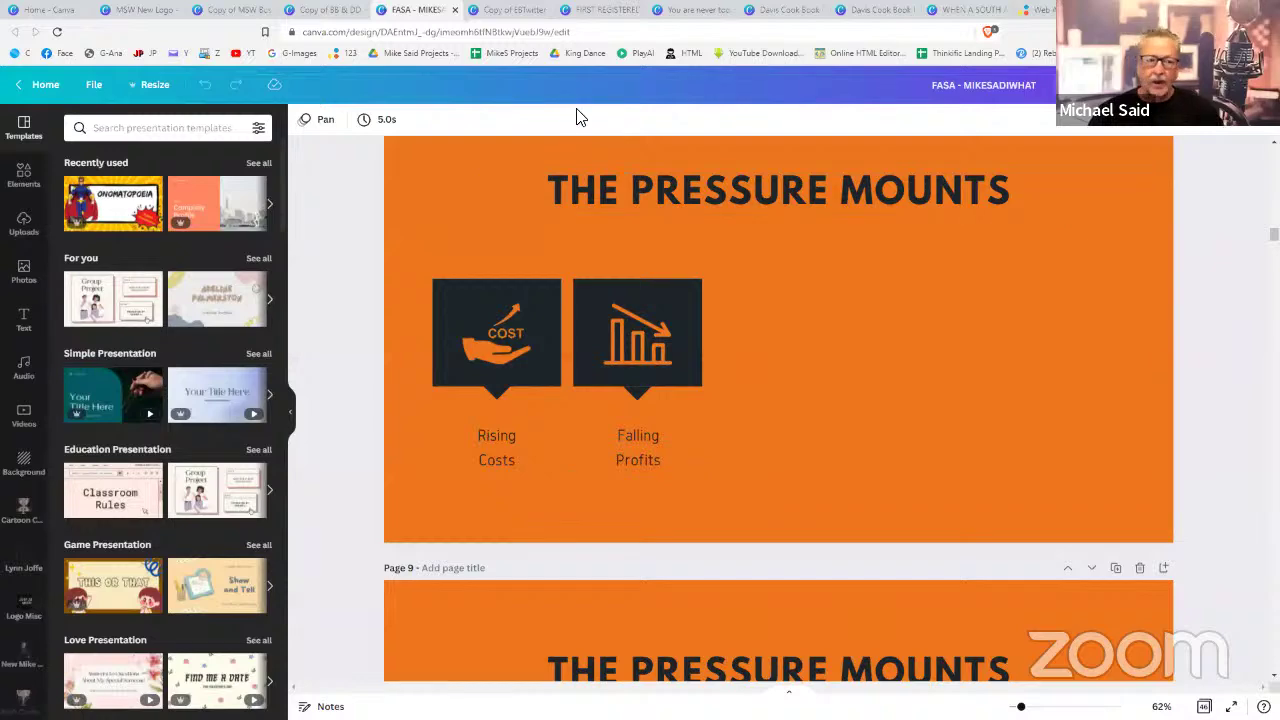
pyautogui.click(515, 15)
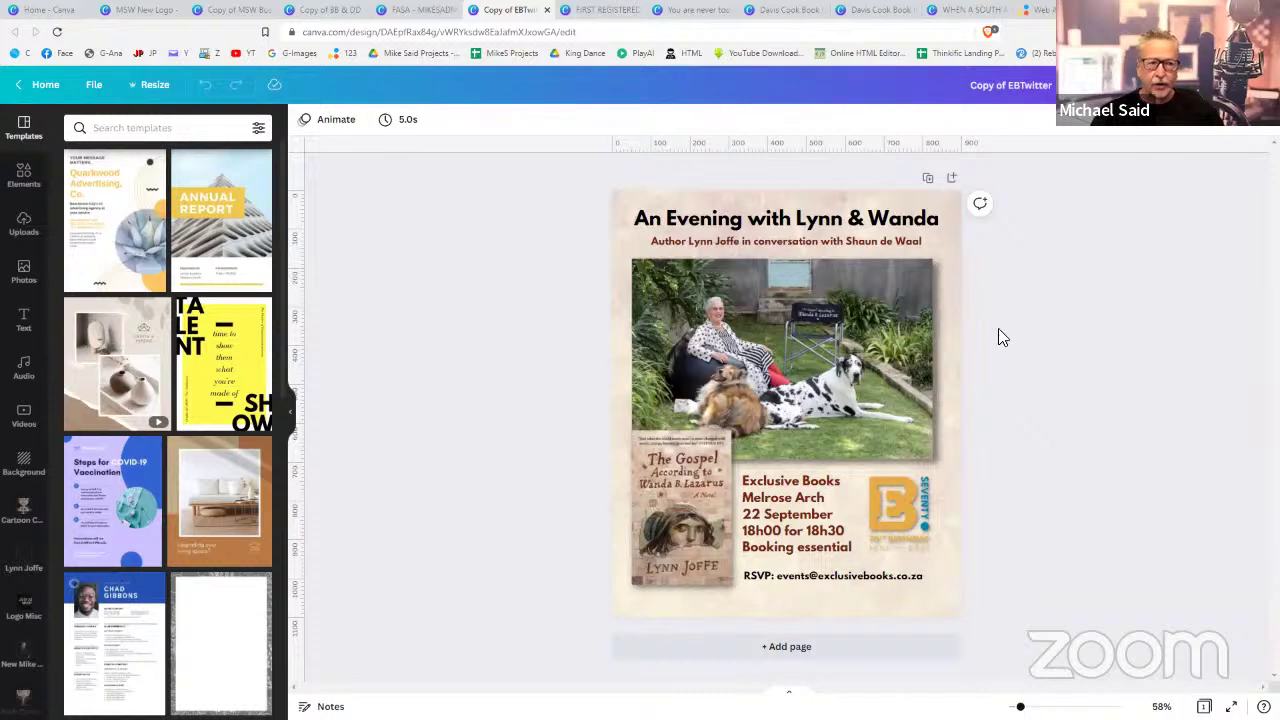
# - Scroll through the FIRST REGISTERED Oldometer design
pyautogui.click(603, 10)
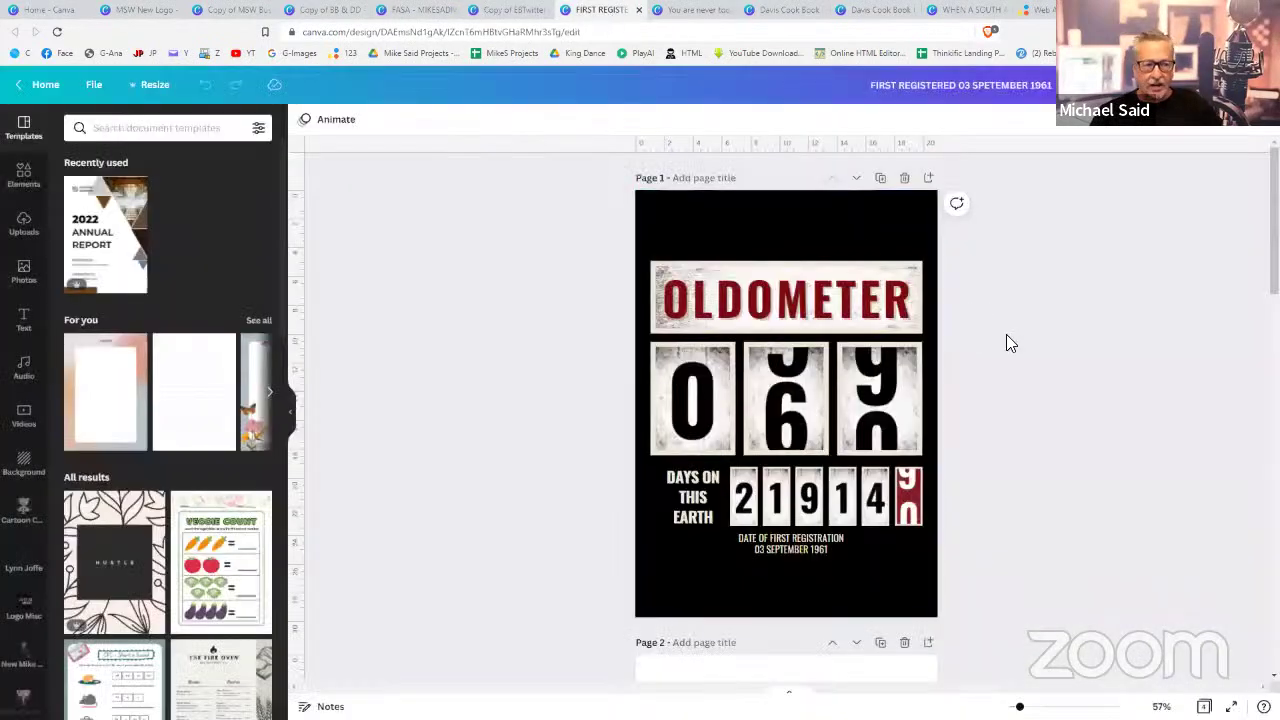
pyautogui.scroll(-10, 1006, 340)
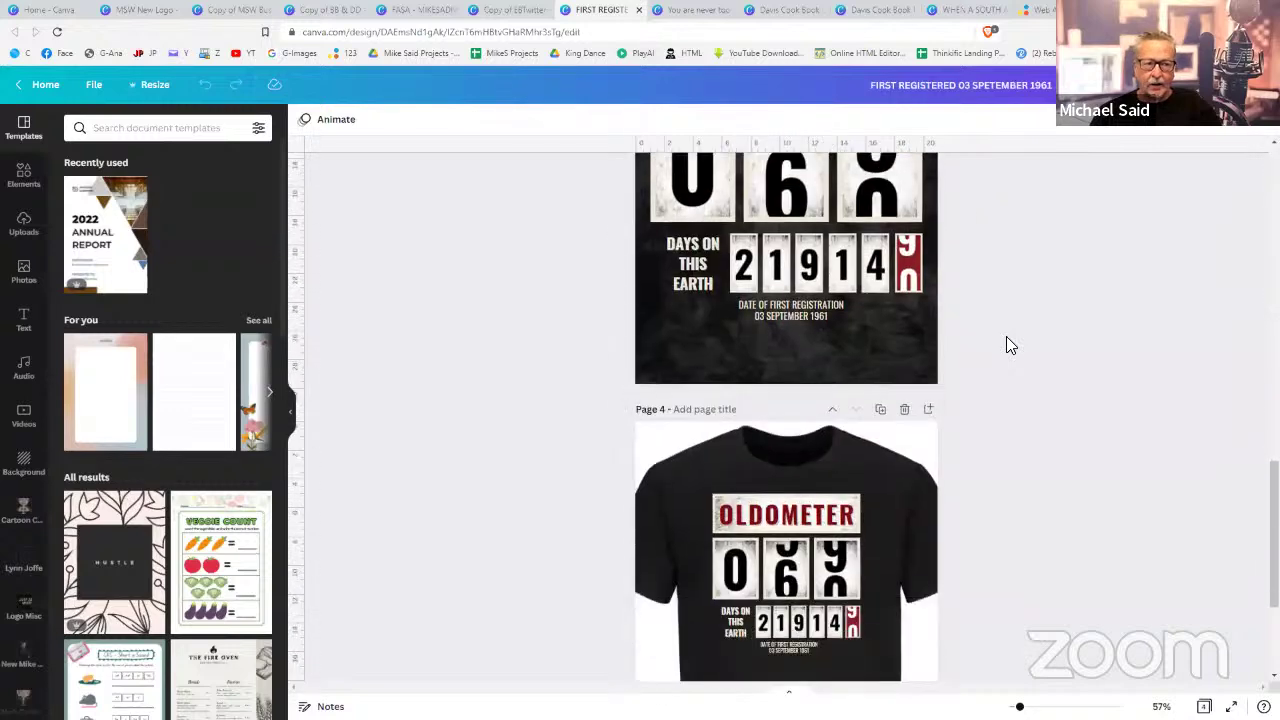
pyautogui.scroll(-2, 1008, 345)
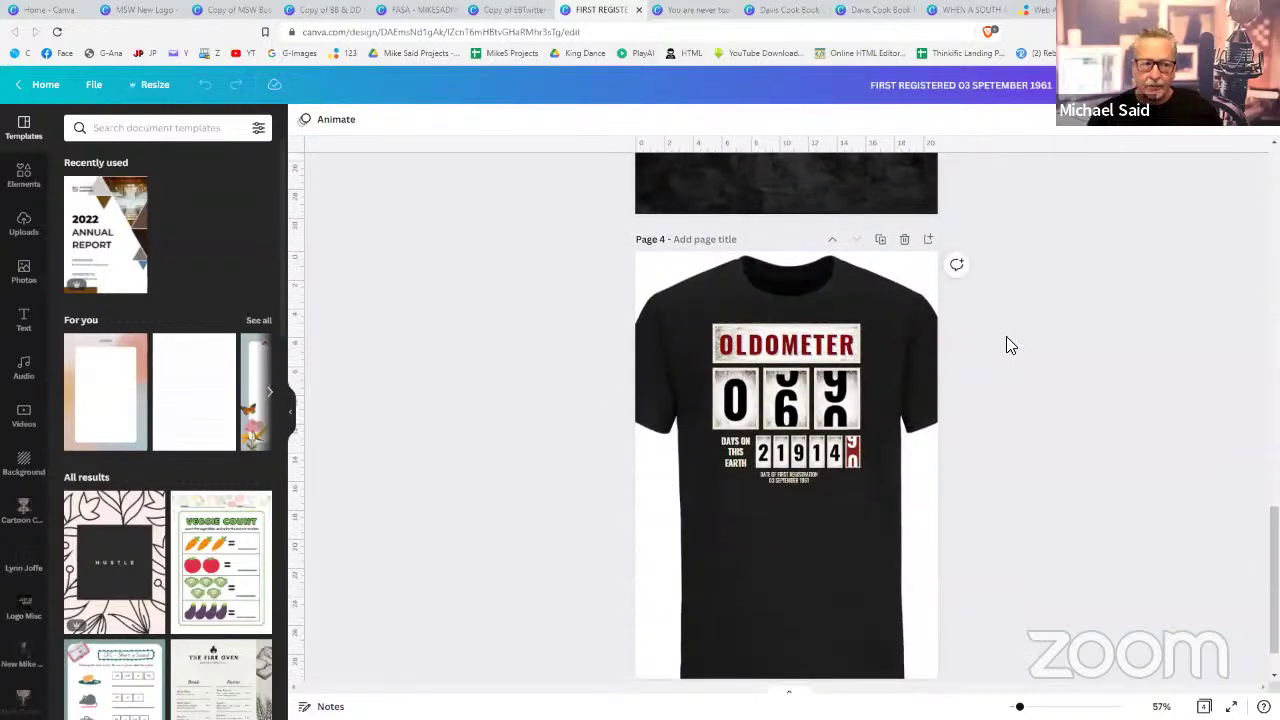
pyautogui.scroll(6, 1008, 341)
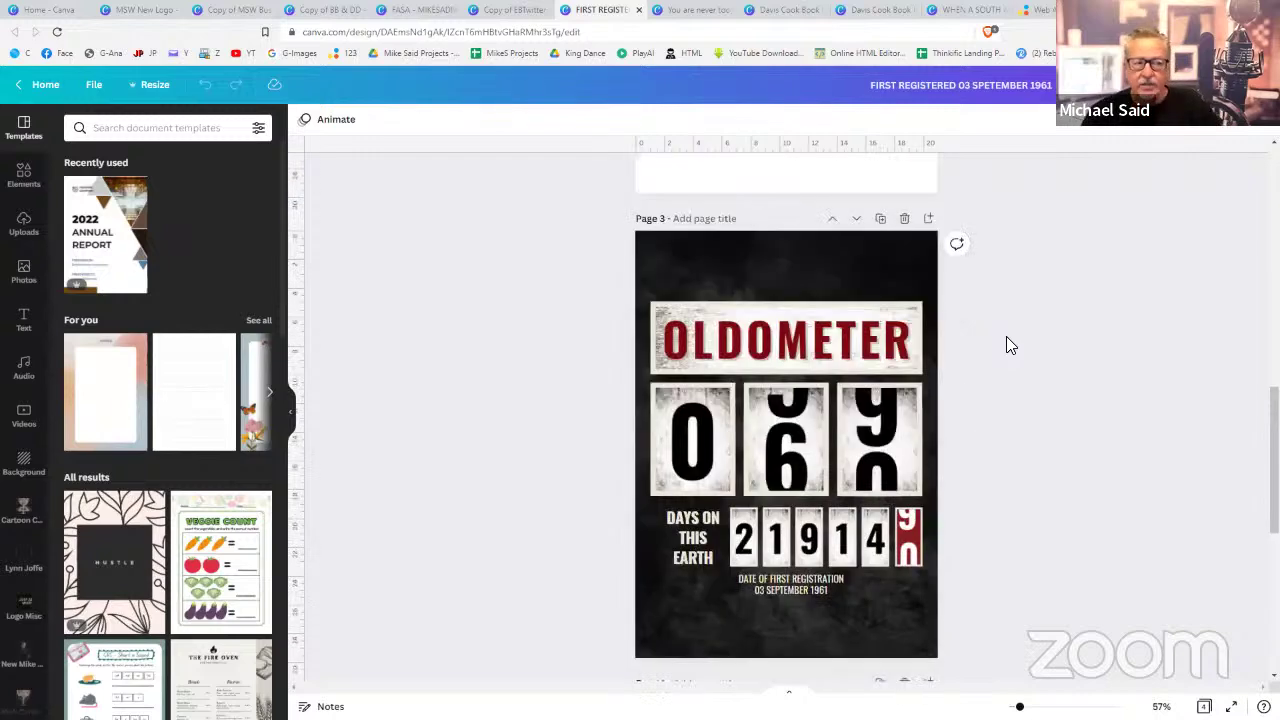
pyautogui.scroll(5, 1008, 345)
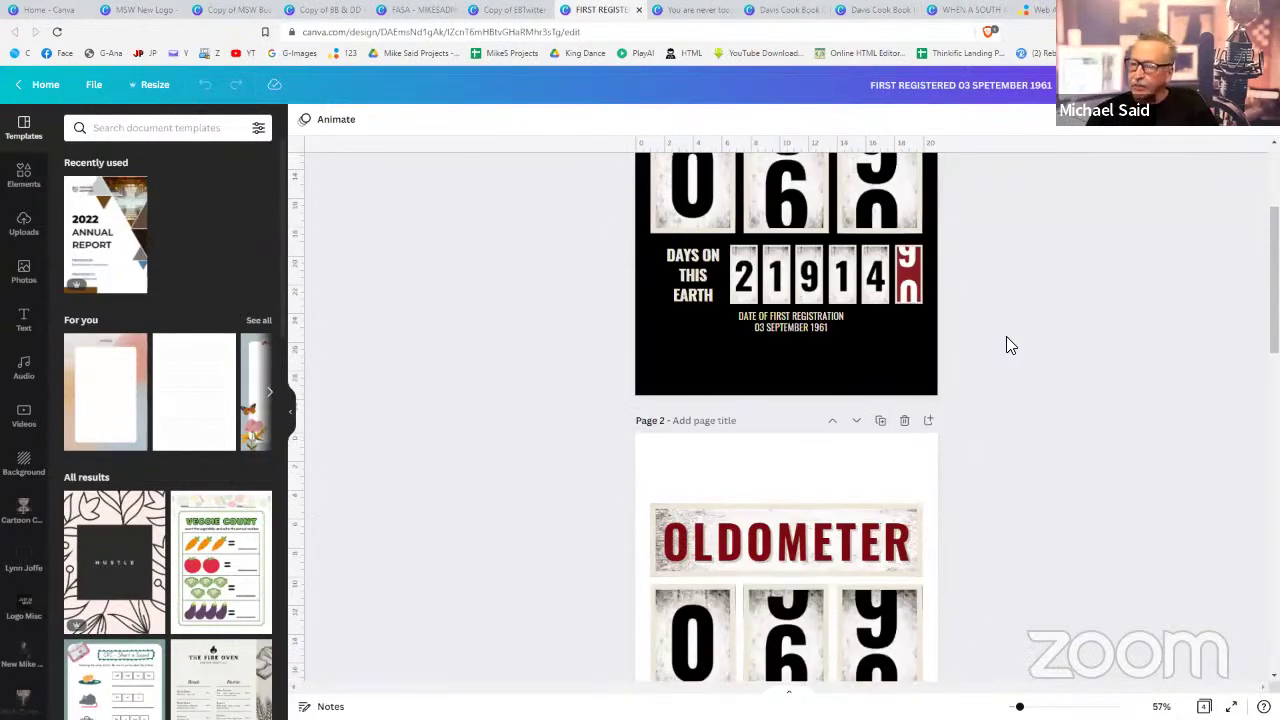
# - Review the Far-Canal T-shirt design, then switch to the Davis Cook Book Memories cover
pyautogui.click(689, 12)
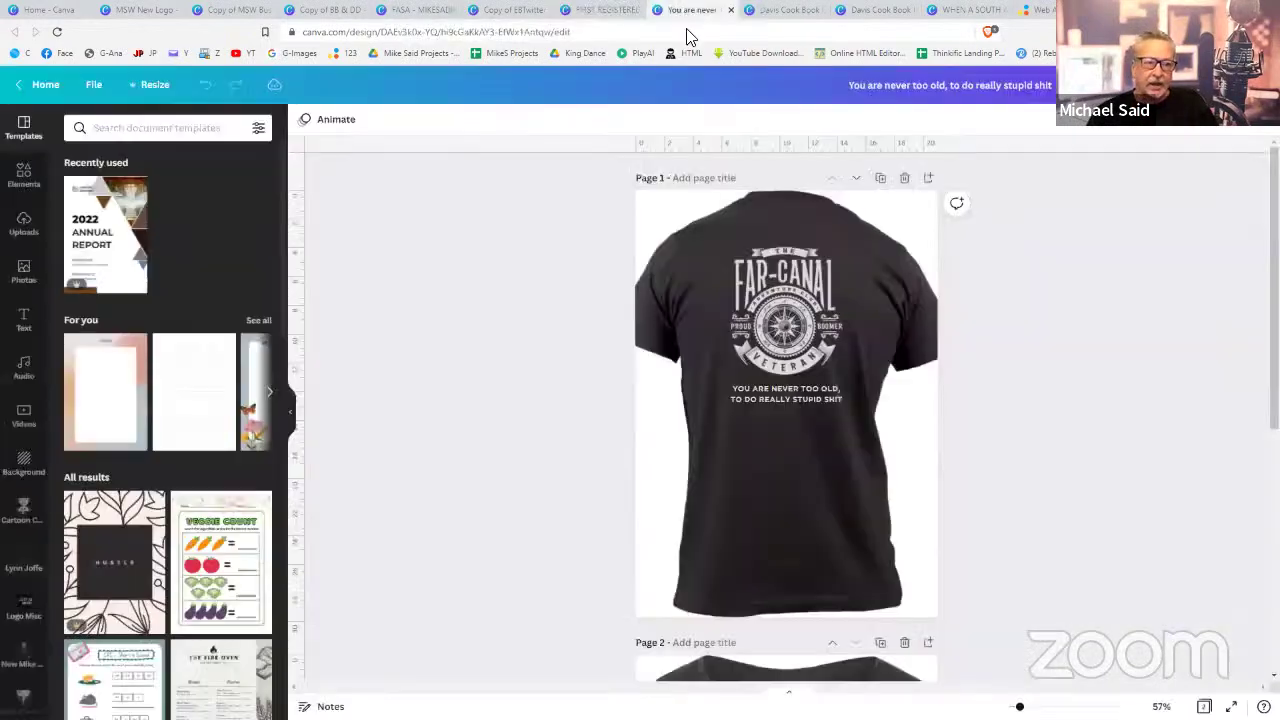
pyautogui.scroll(-5, 970, 352)
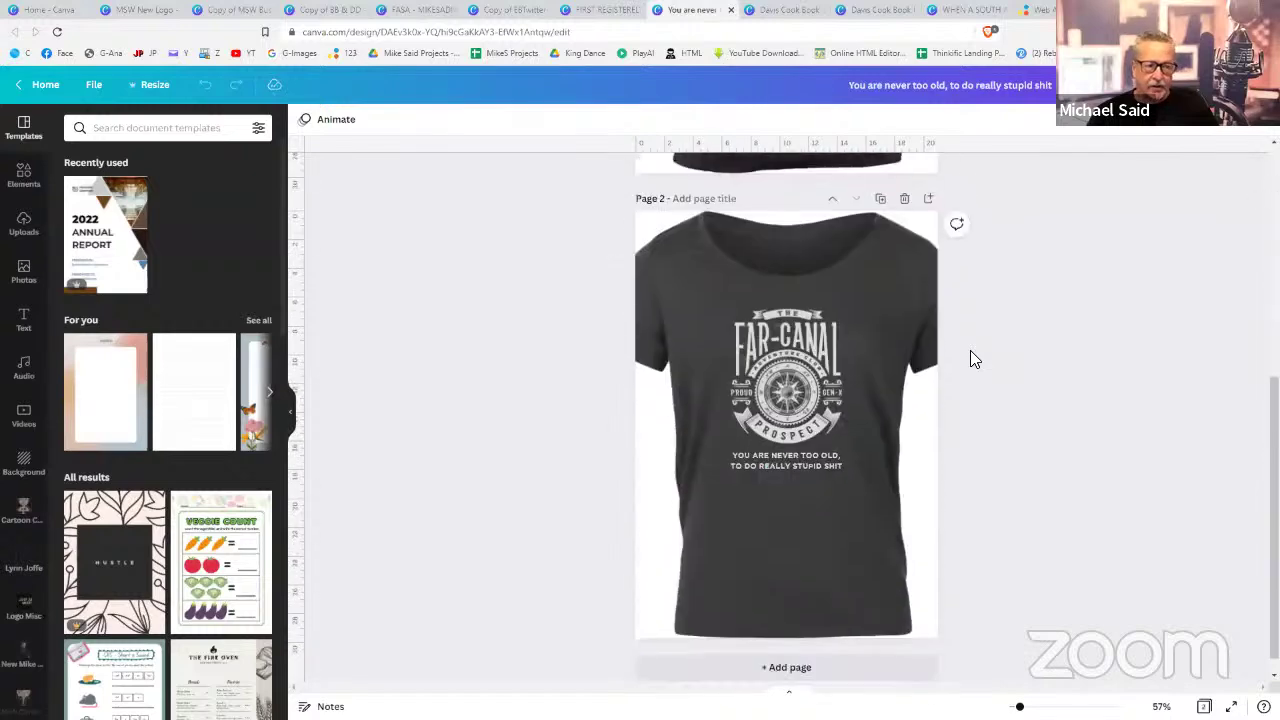
pyautogui.scroll(5, 970, 359)
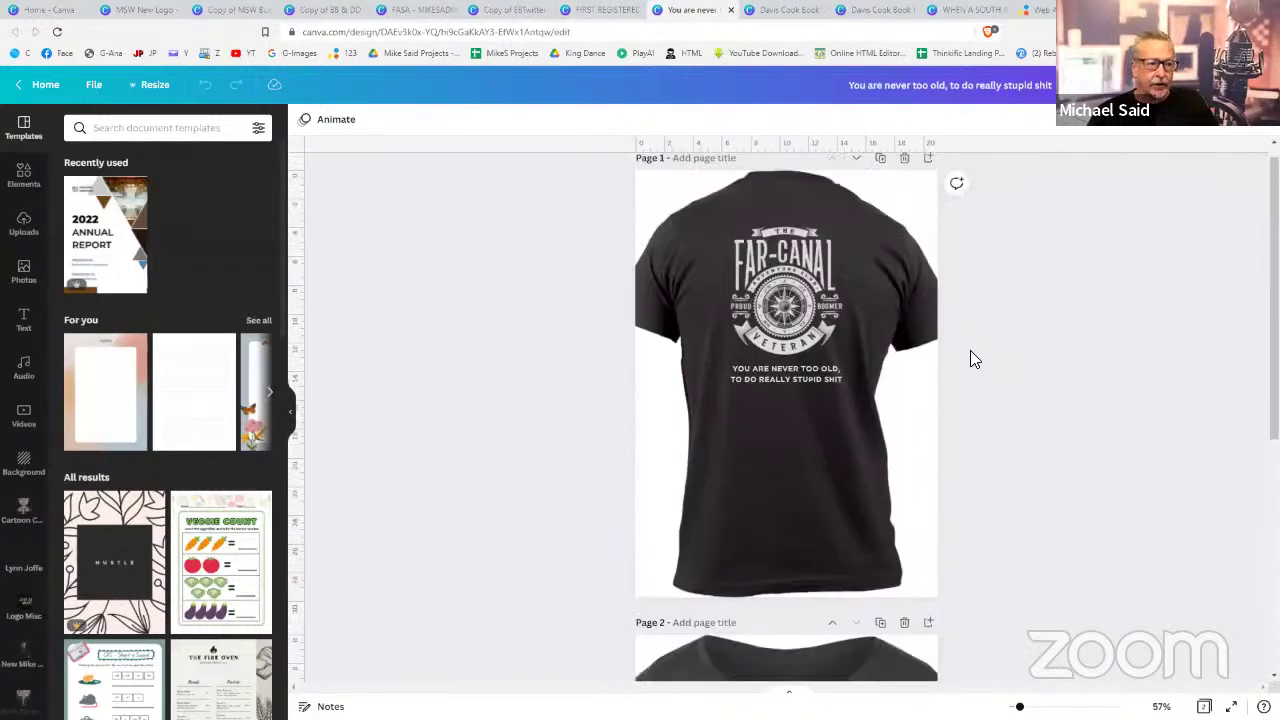
pyautogui.click(783, 12)
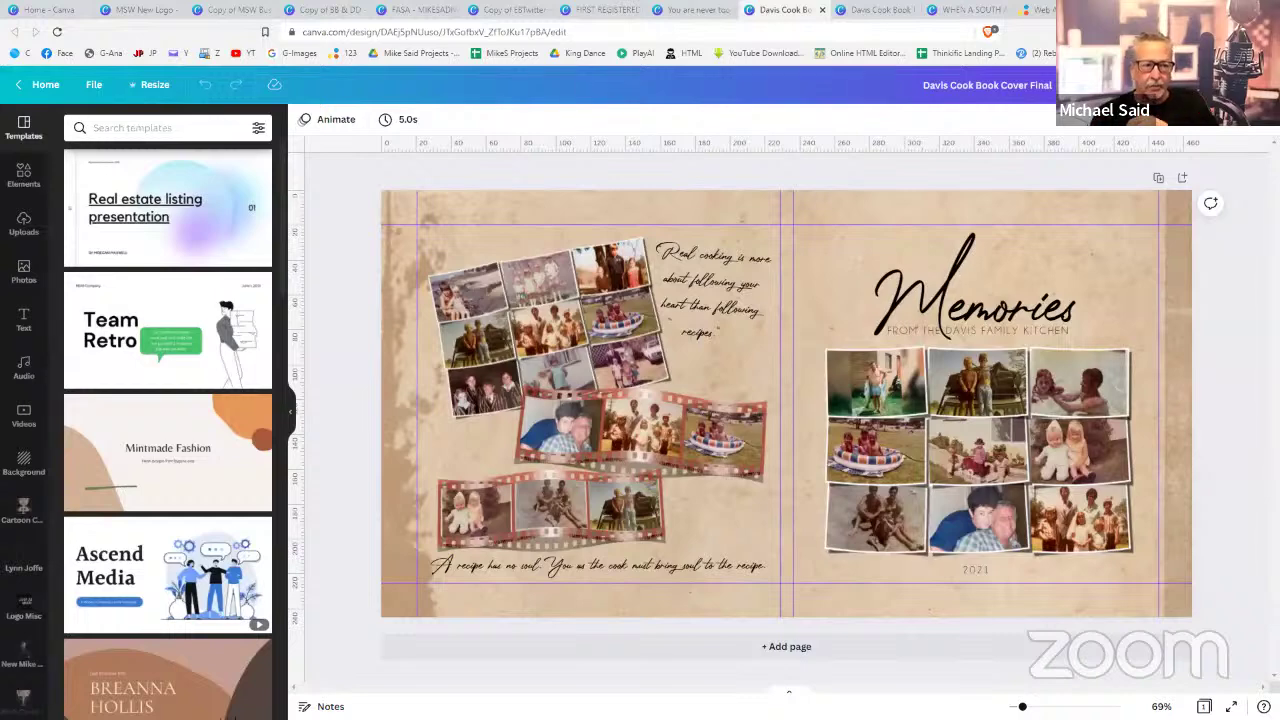
# - Scroll through the cookbook's inside pages, then switch to the 'When a South African says listen my friend' post
pyautogui.click(866, 12)
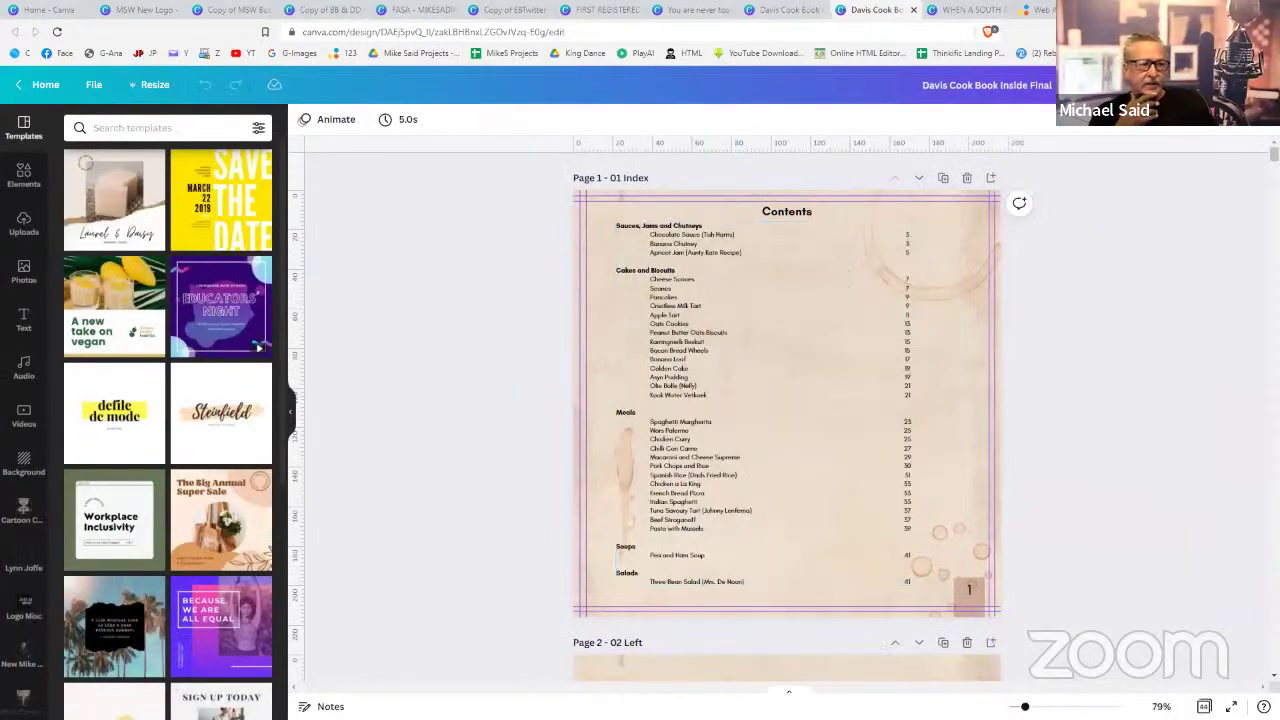
pyautogui.scroll(-8, 995, 335)
pyautogui.scroll(-20, 787, 417)
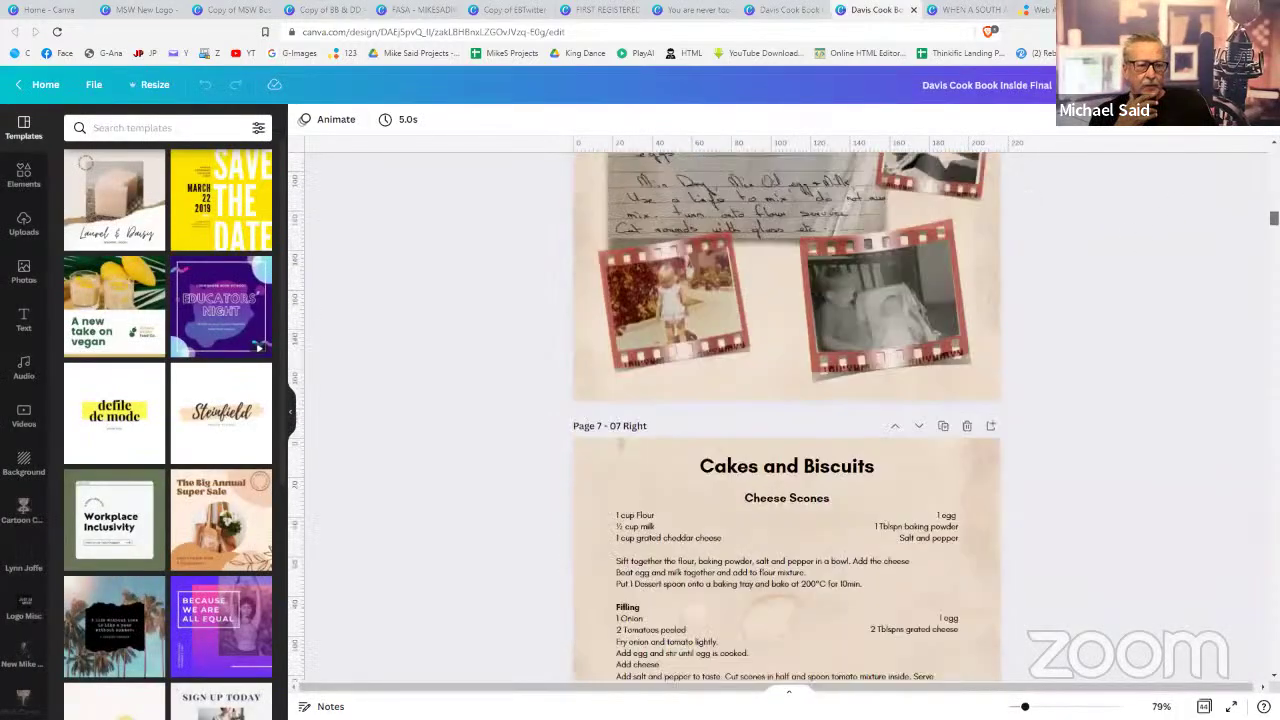
pyautogui.scroll(-6, 787, 417)
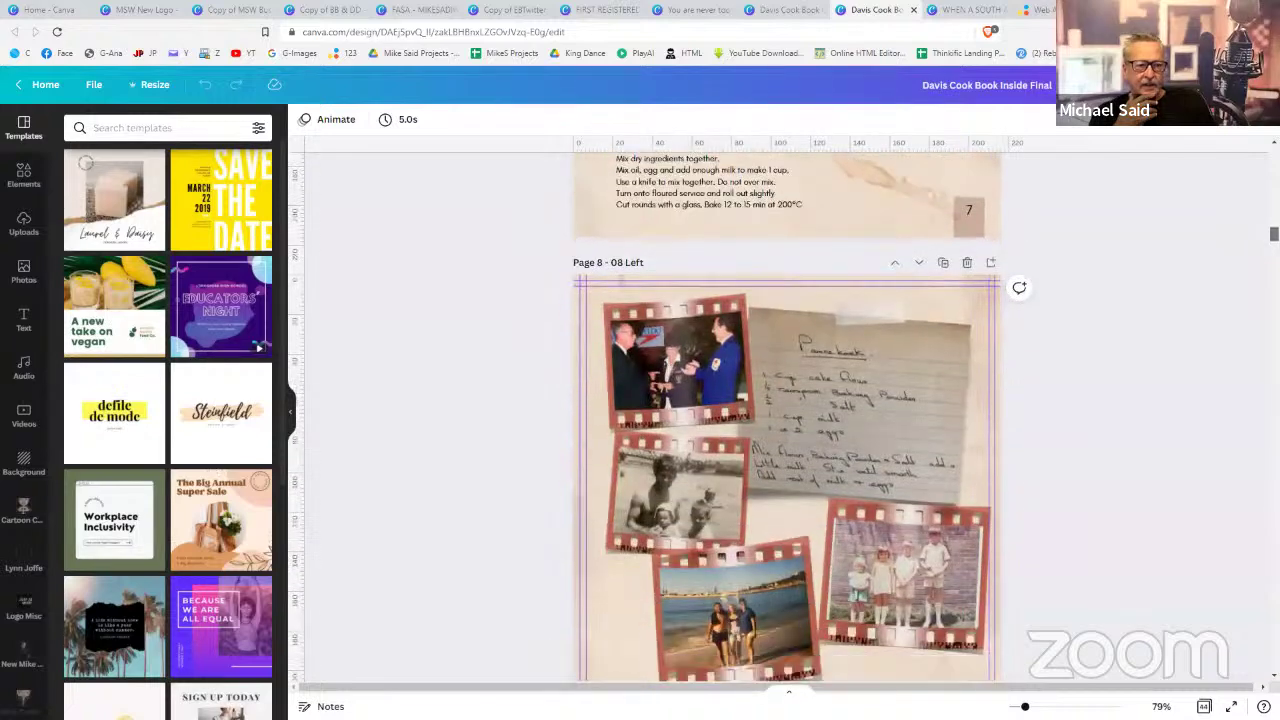
pyautogui.scroll(-2, 768, 330)
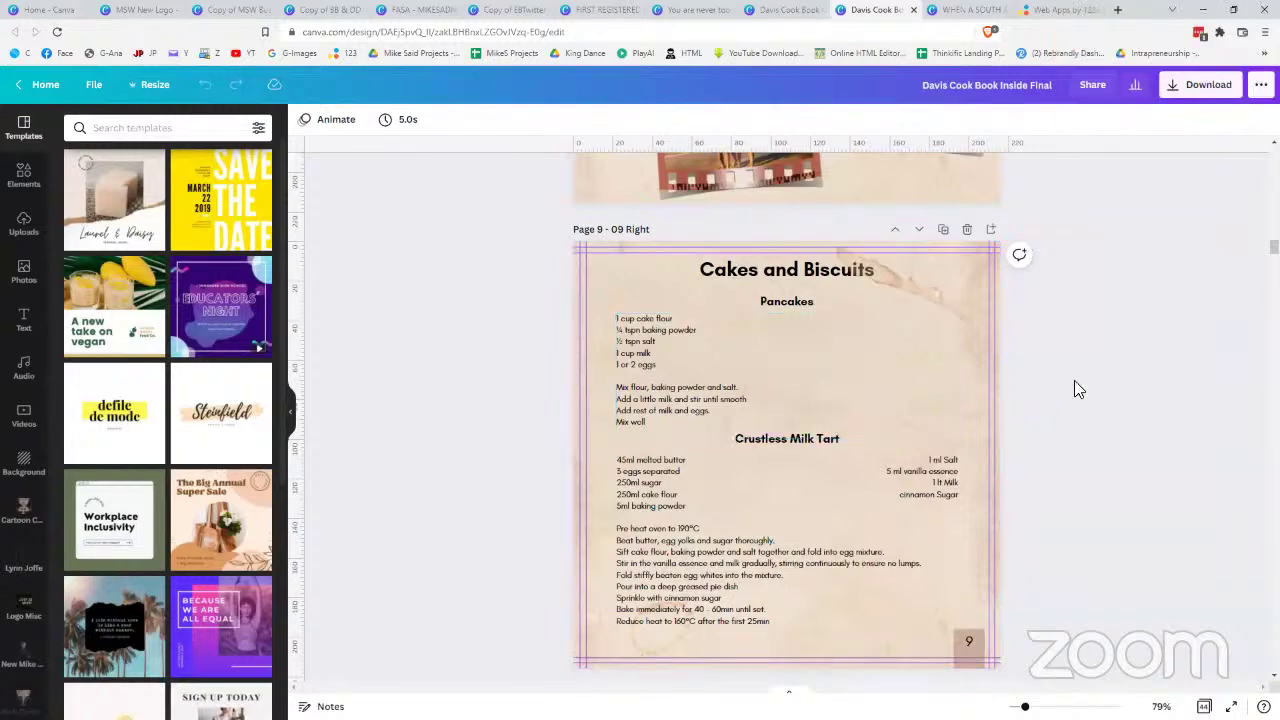
pyautogui.scroll(-2, 1078, 389)
pyautogui.scroll(-12, 1078, 389)
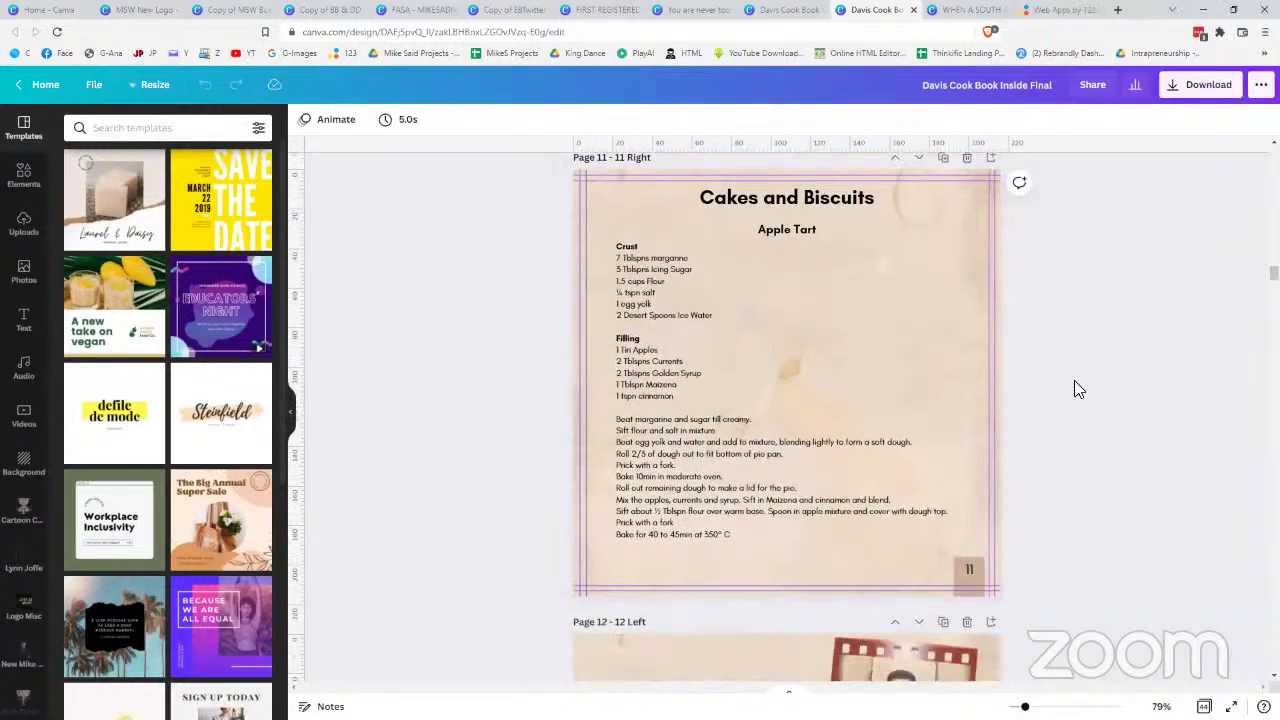
pyautogui.scroll(-5, 1074, 388)
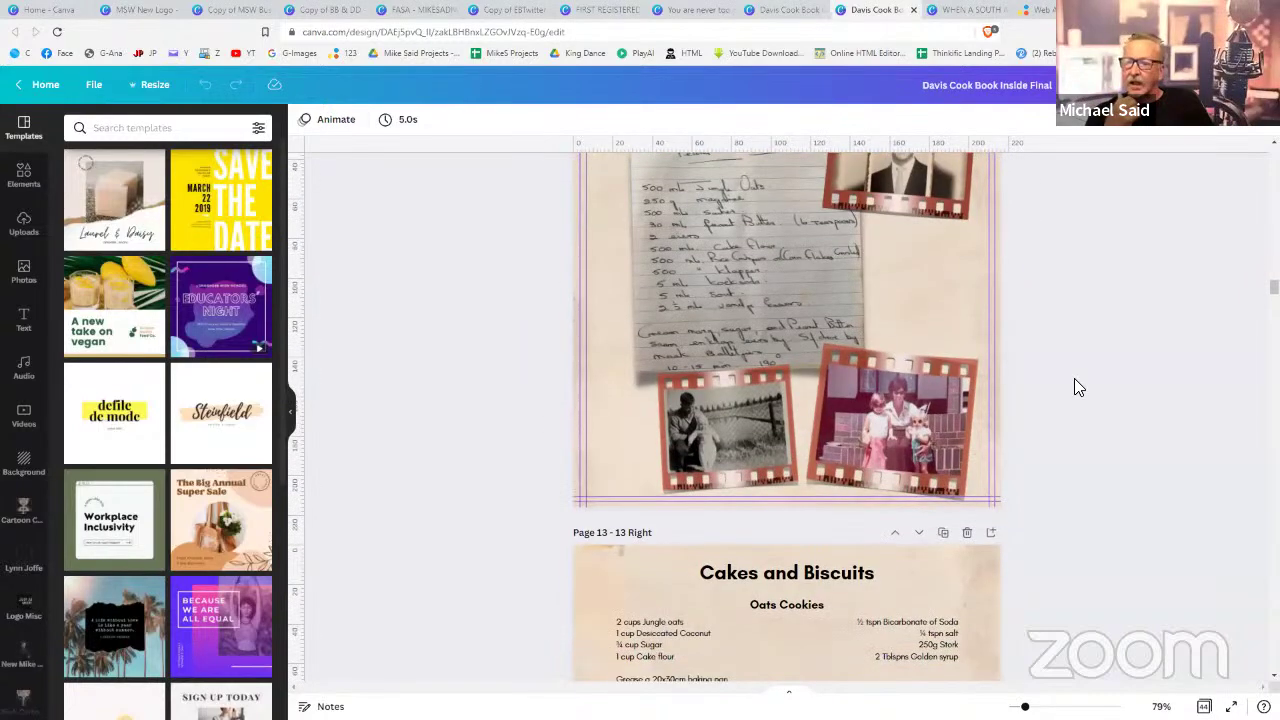
pyautogui.scroll(-3, 1074, 388)
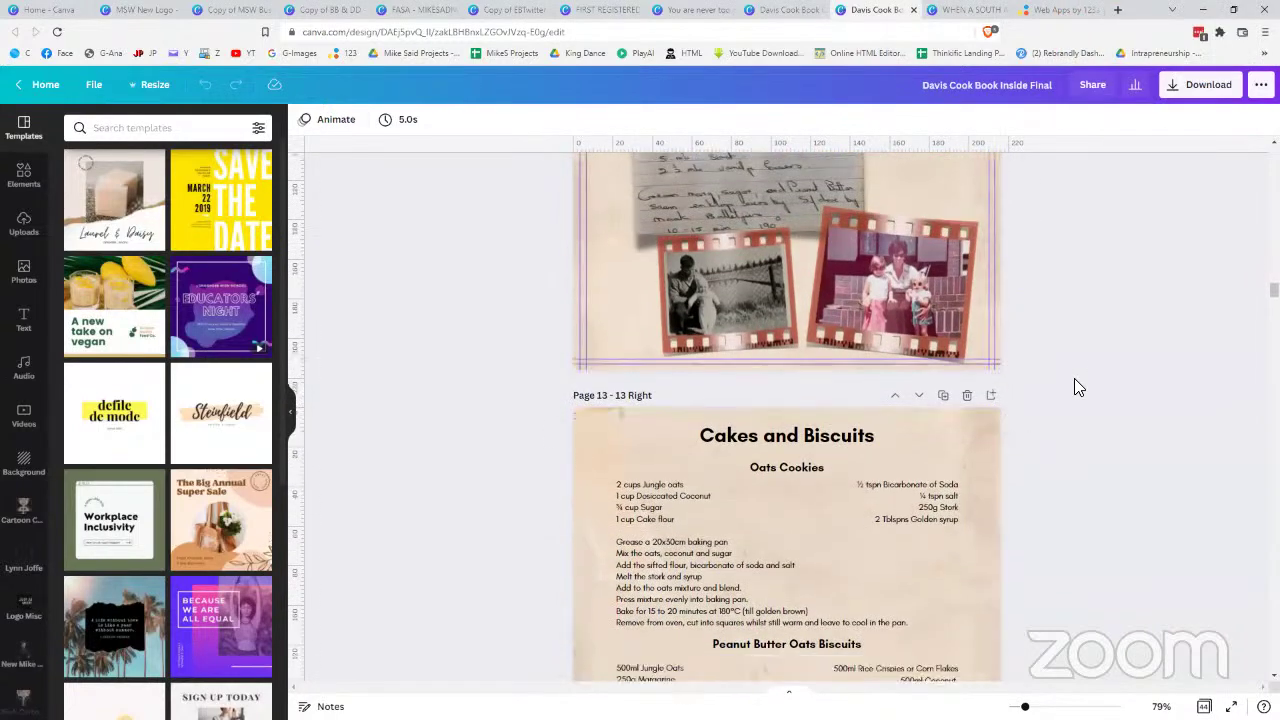
pyautogui.scroll(-1, 1074, 378)
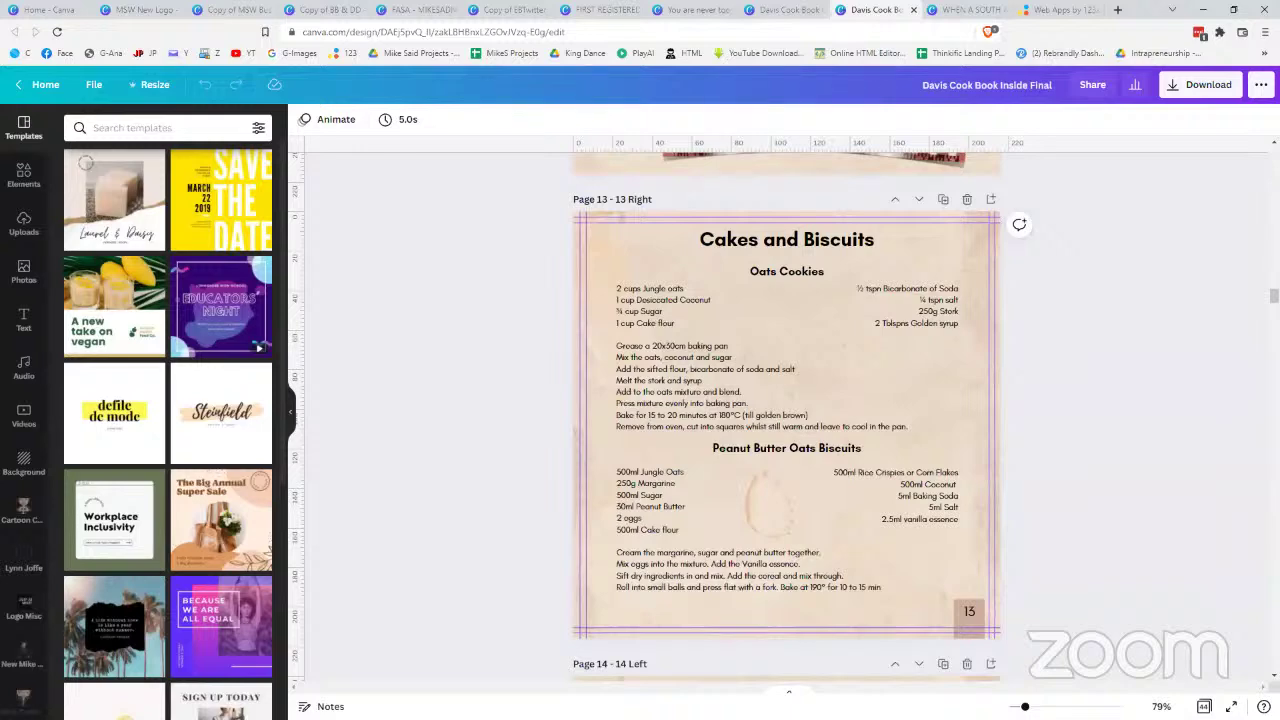
pyautogui.click(965, 12)
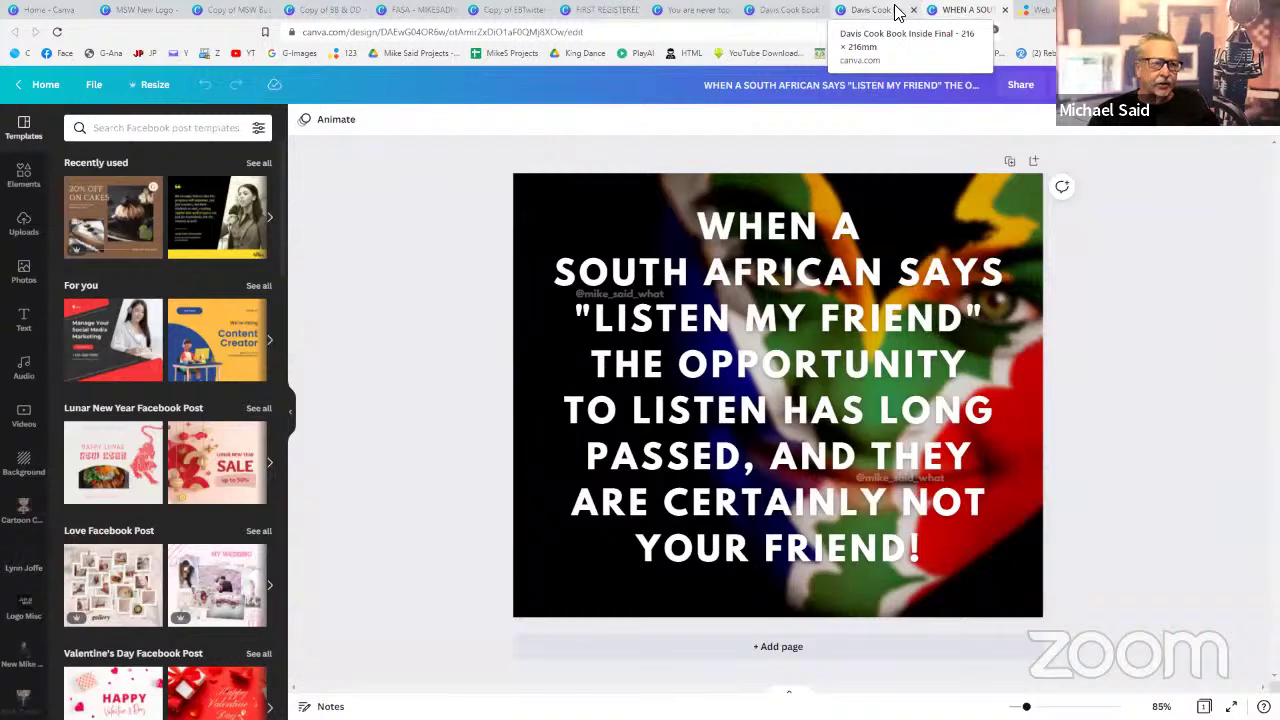
# - Switch to the Home - Canva tab to see the recent designs list
pyautogui.click(72, 14)
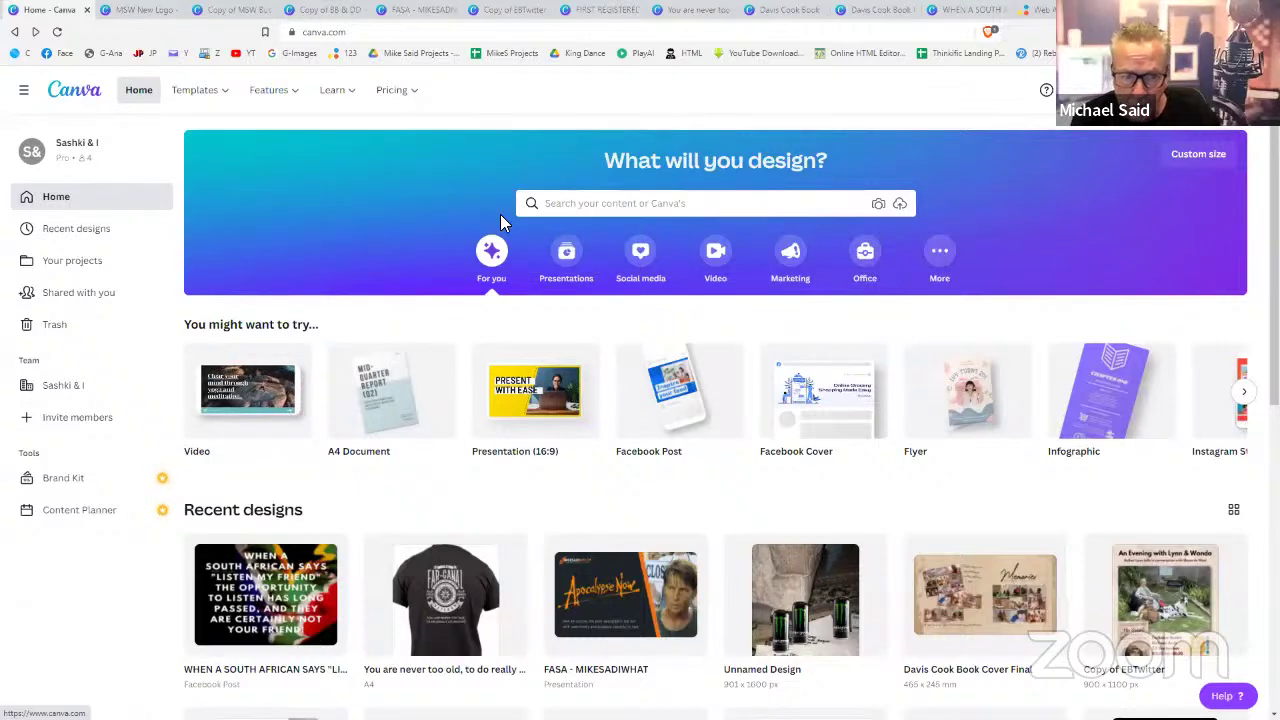
# - Search Canva templates for 'cv' and pick the Resume suggestion
pyautogui.click(582, 205)
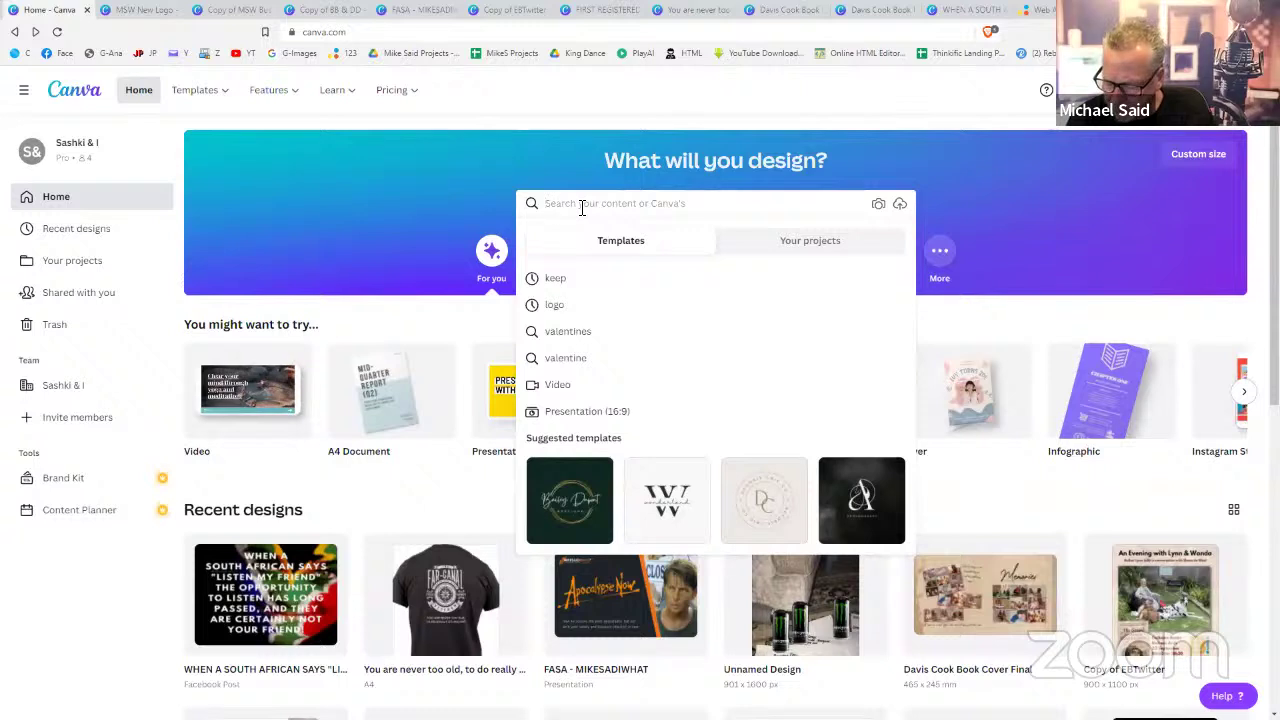
pyautogui.write('cv')
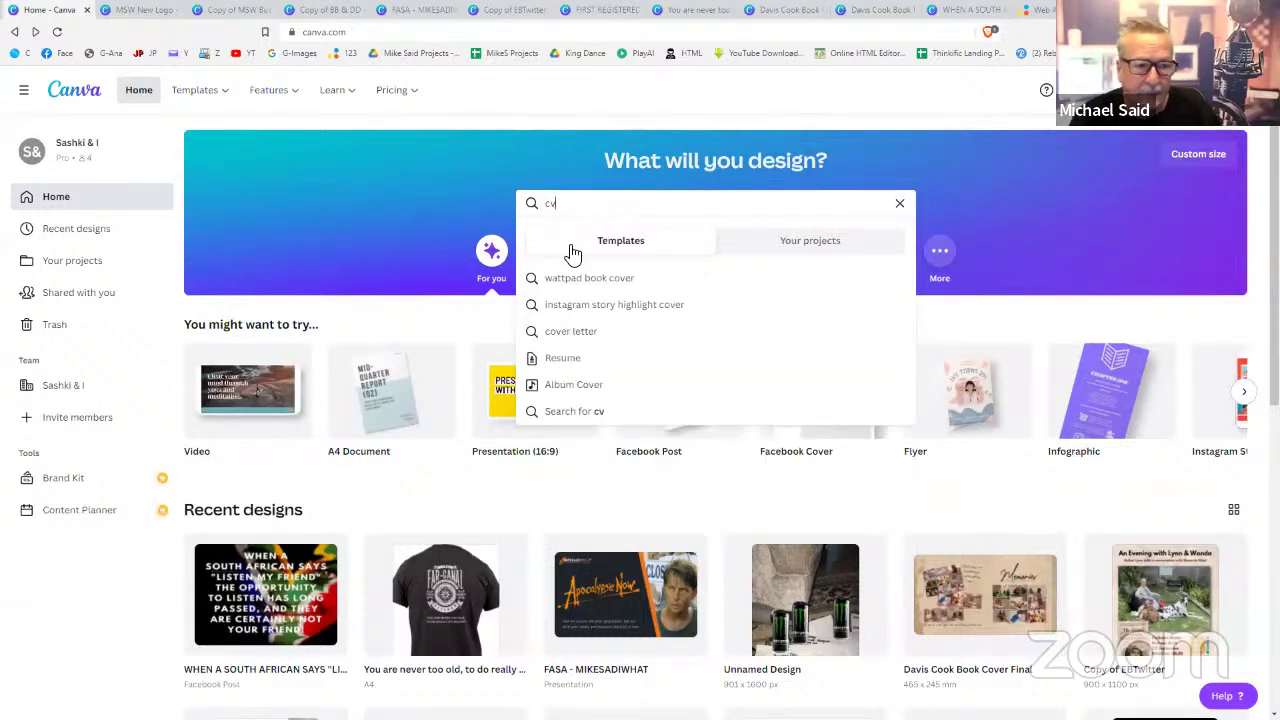
pyautogui.click(562, 368)
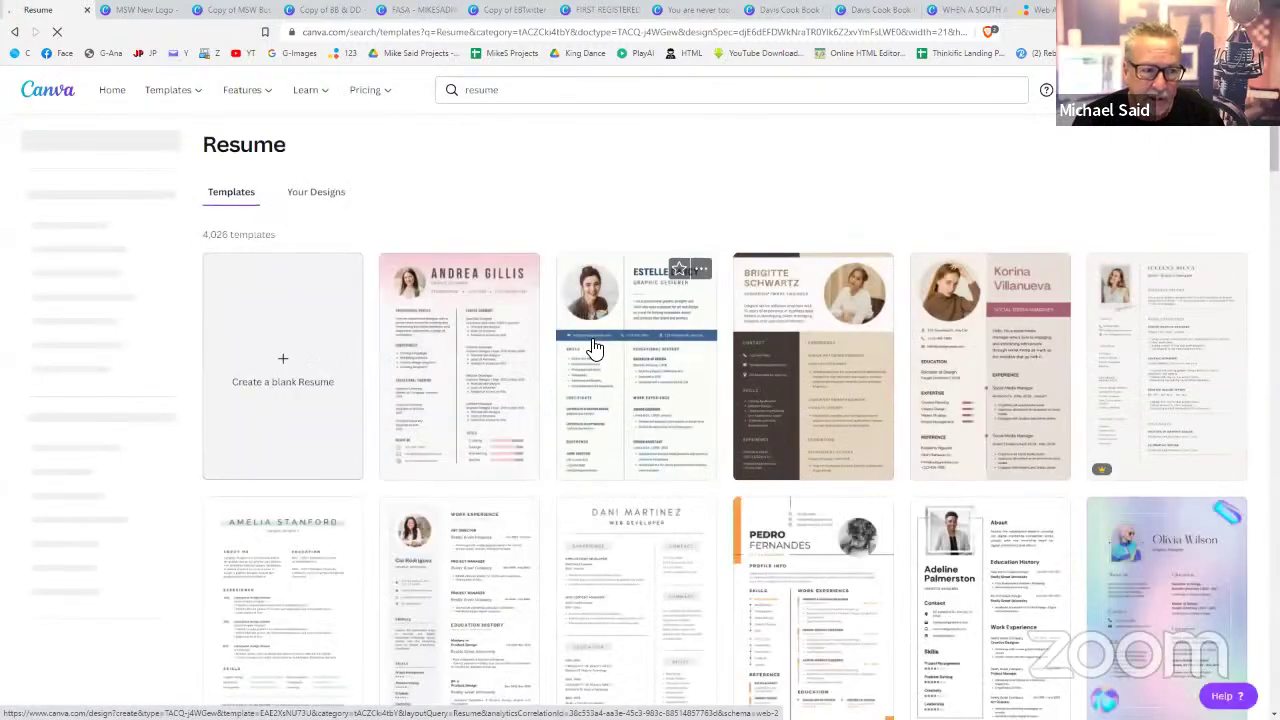
# - Browse the resume results and open the dark template with the orange name banner
pyautogui.scroll(-3, 595, 347)
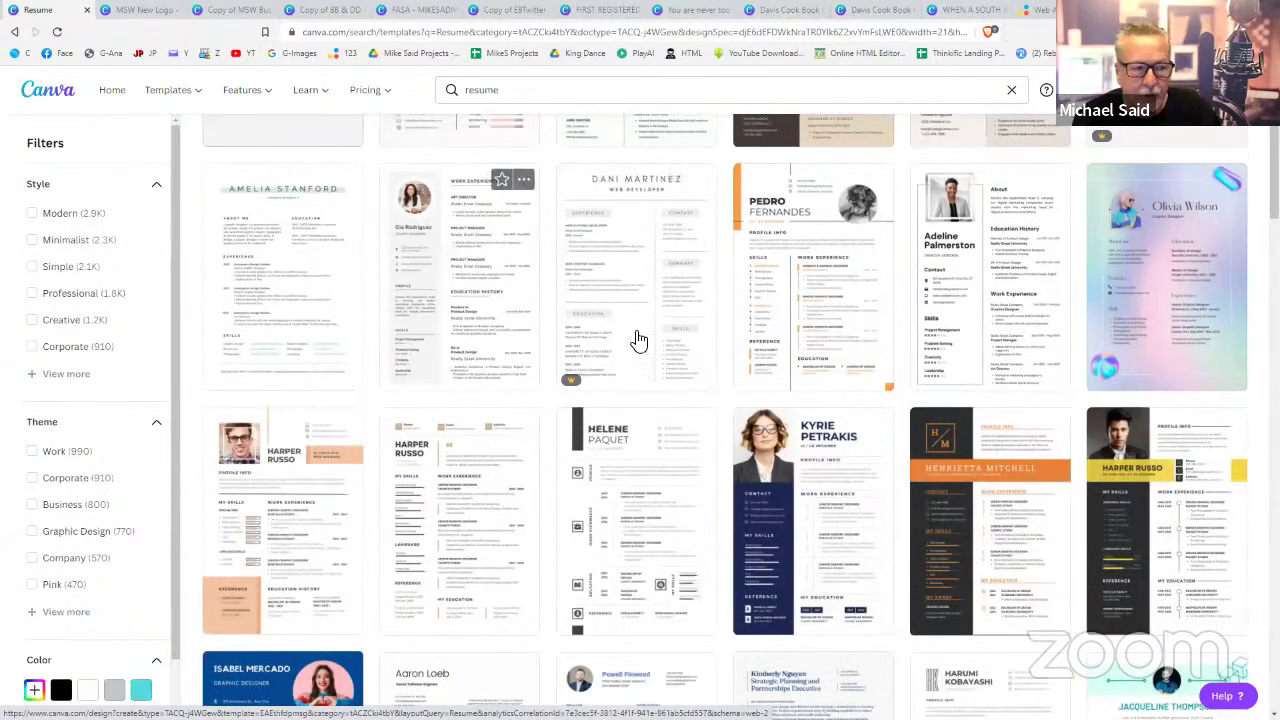
pyautogui.moveTo(589, 385)
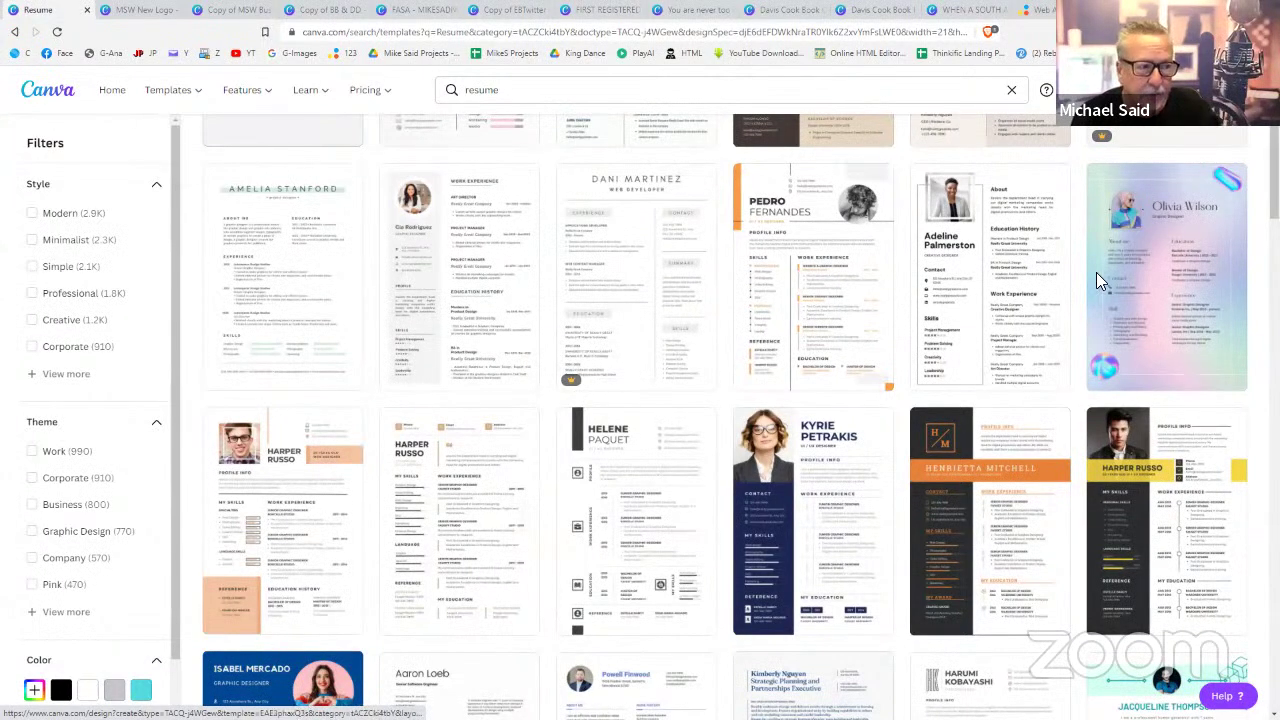
pyautogui.scroll(-3, 724, 363)
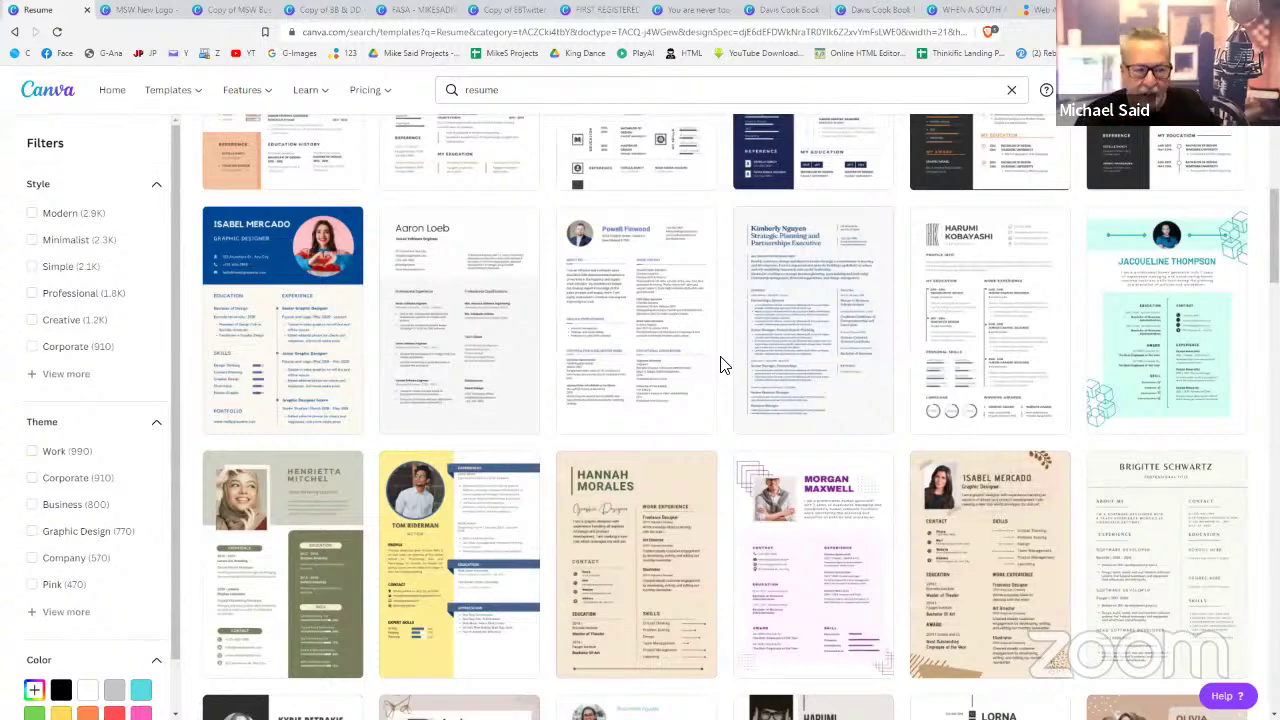
pyautogui.scroll(-5, 686, 449)
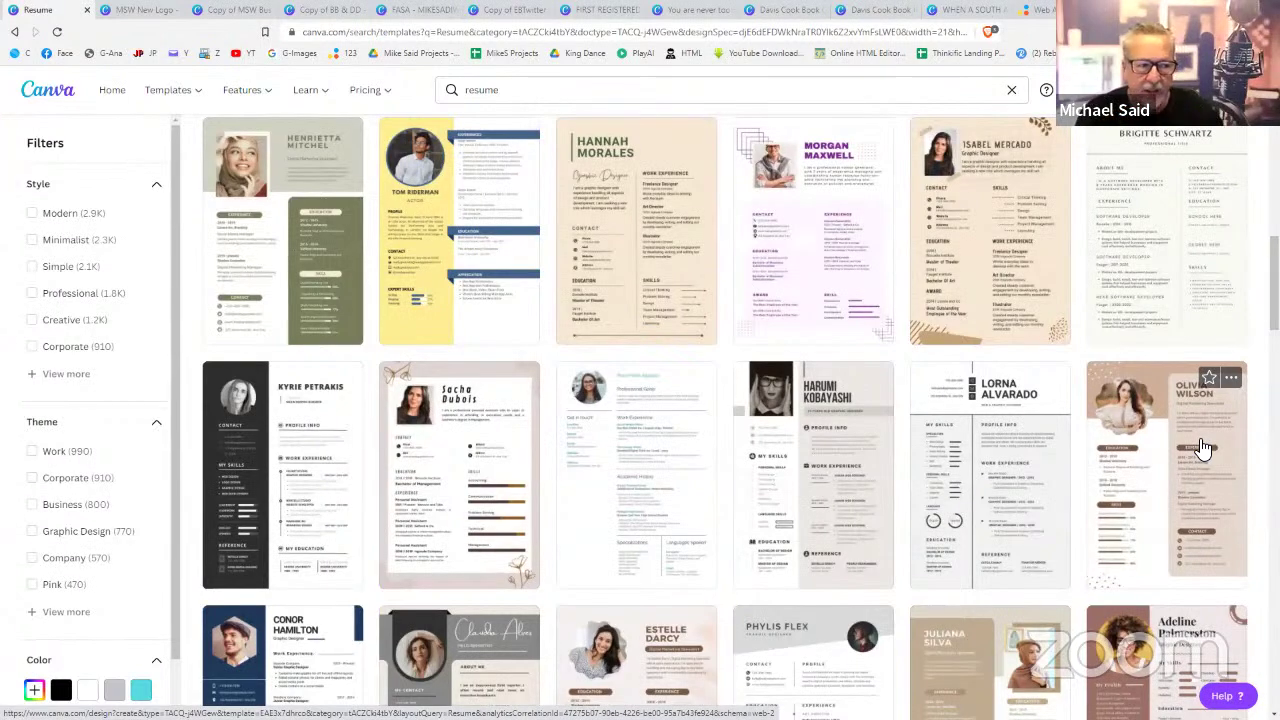
pyautogui.scroll(8, 1203, 447)
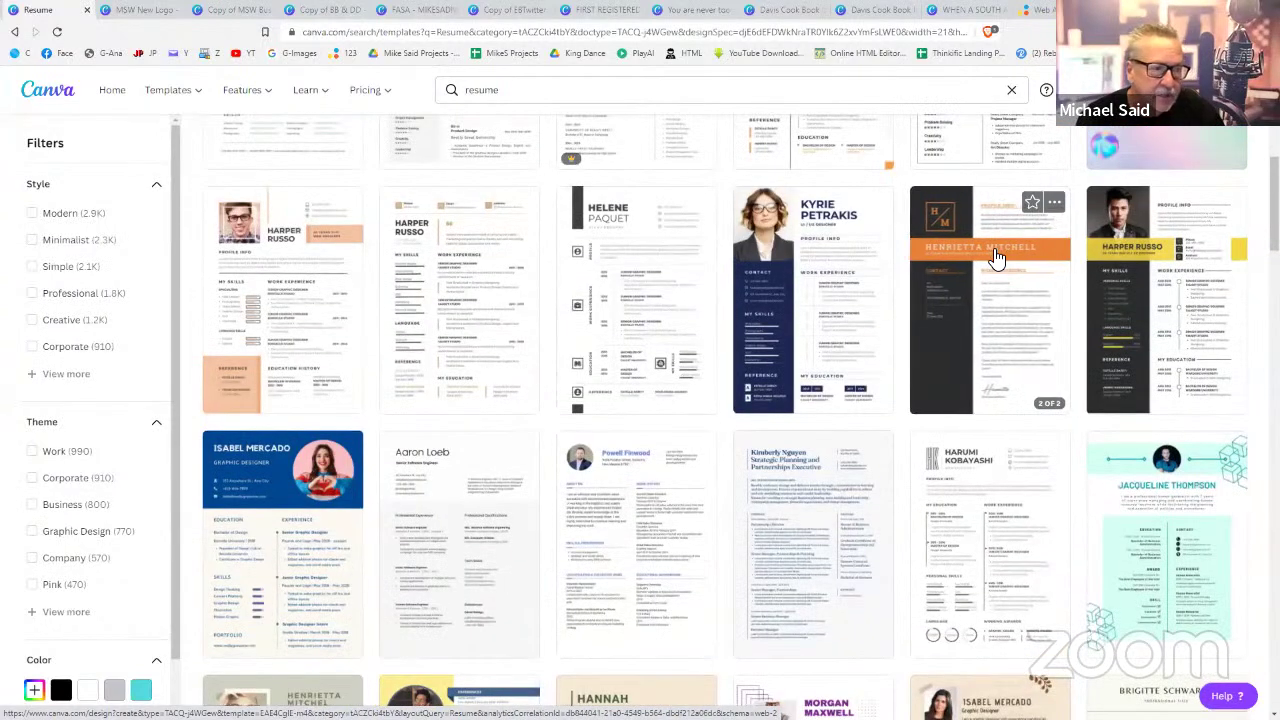
pyautogui.click(992, 256)
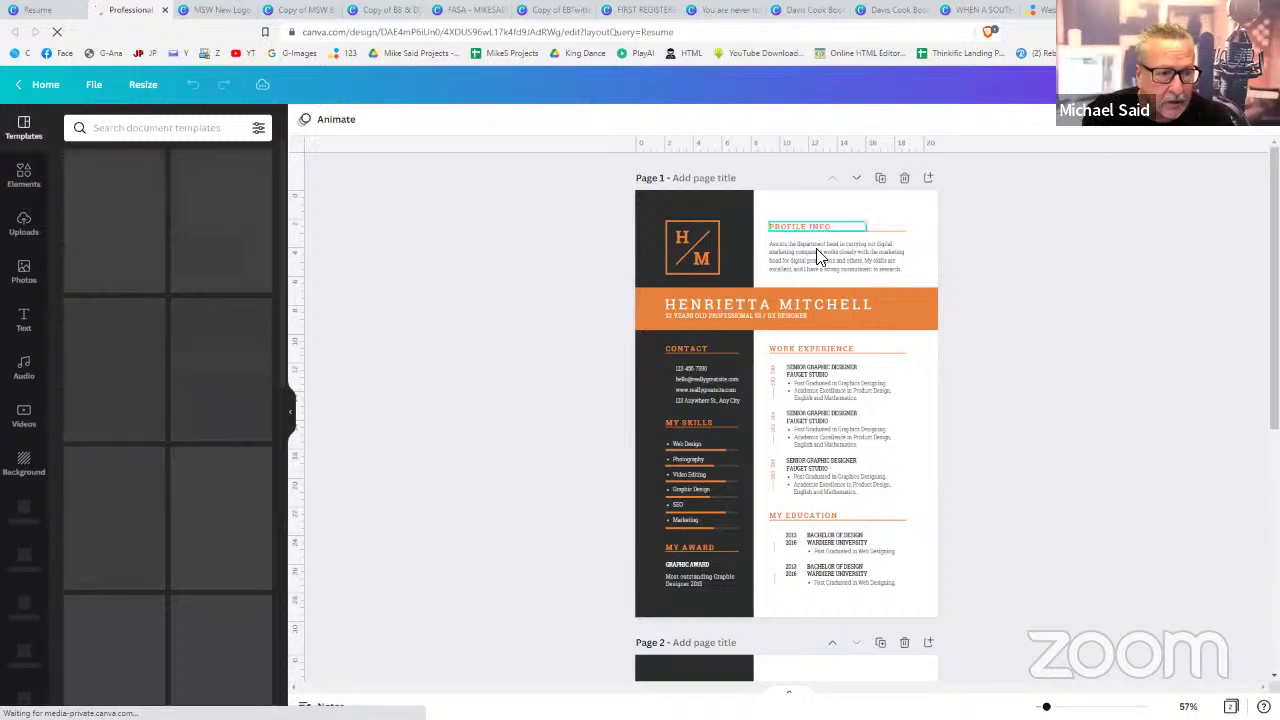
# - Replace the sample name in the resume heading with the owner's full name
pyautogui.doubleClick(796, 302)
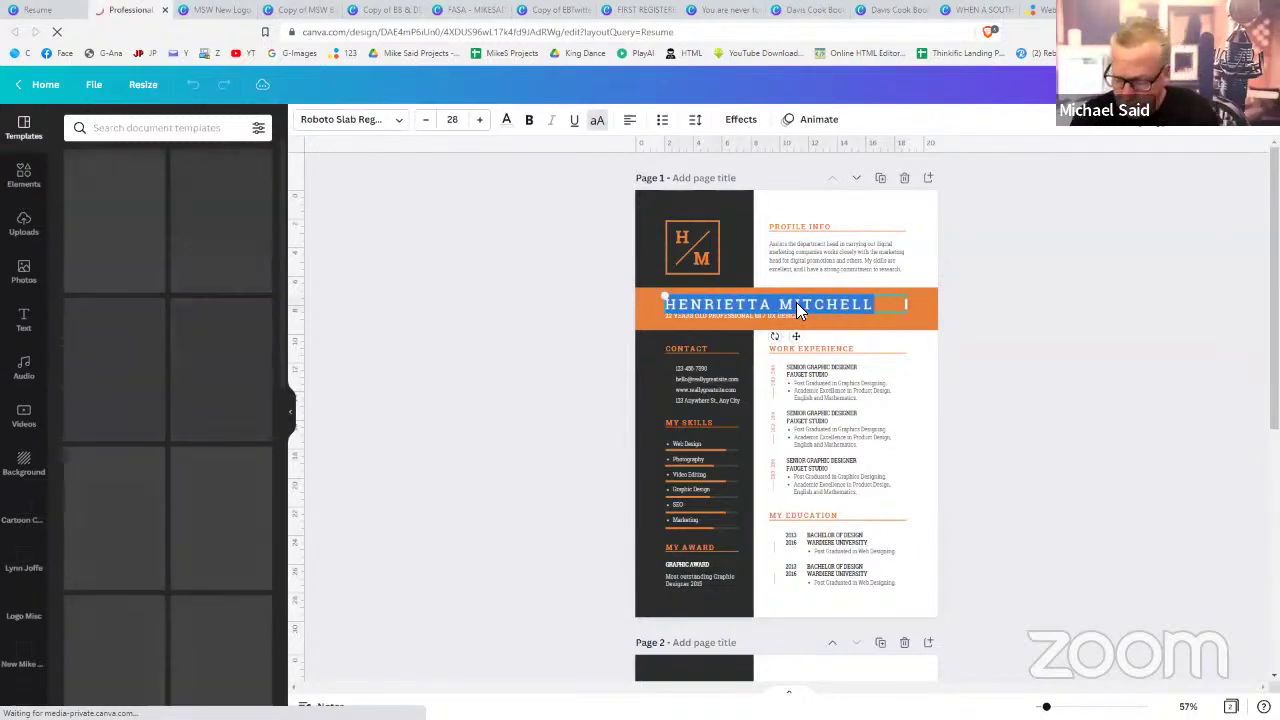
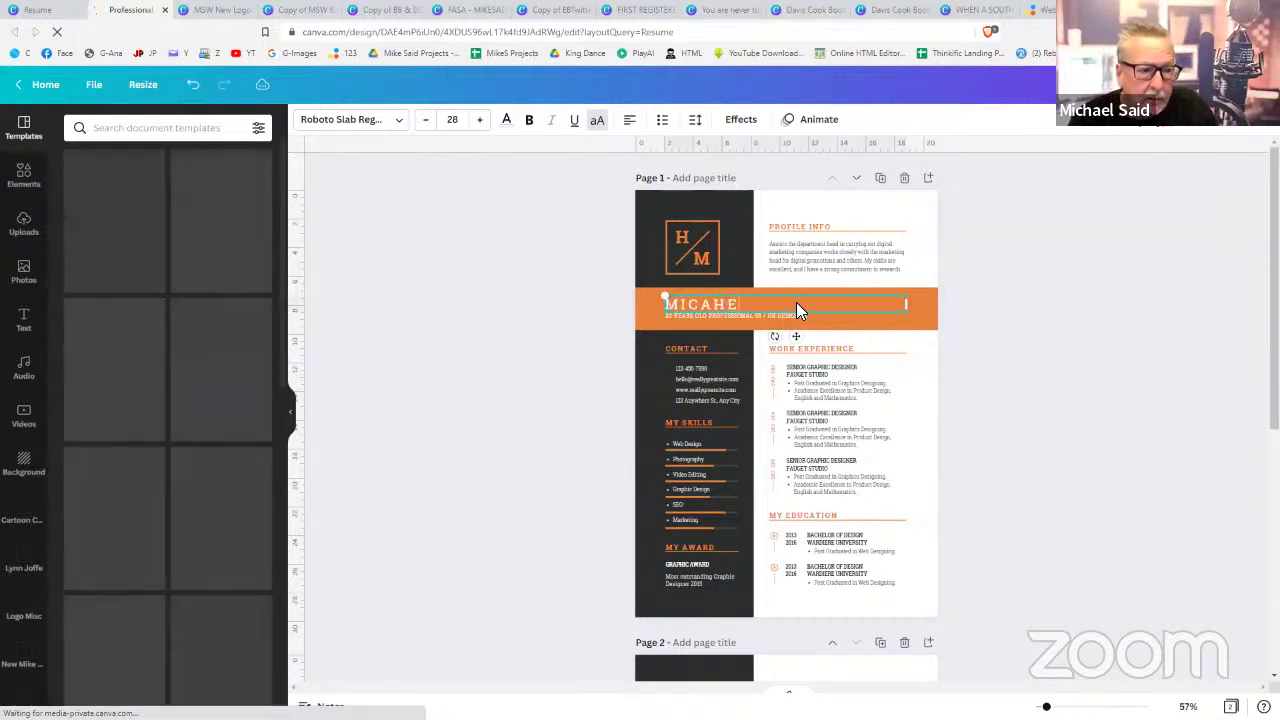
pyautogui.press('BackSpace')
pyautogui.press('BackSpace')
pyautogui.press('BackSpace')
pyautogui.press('BackSpace')
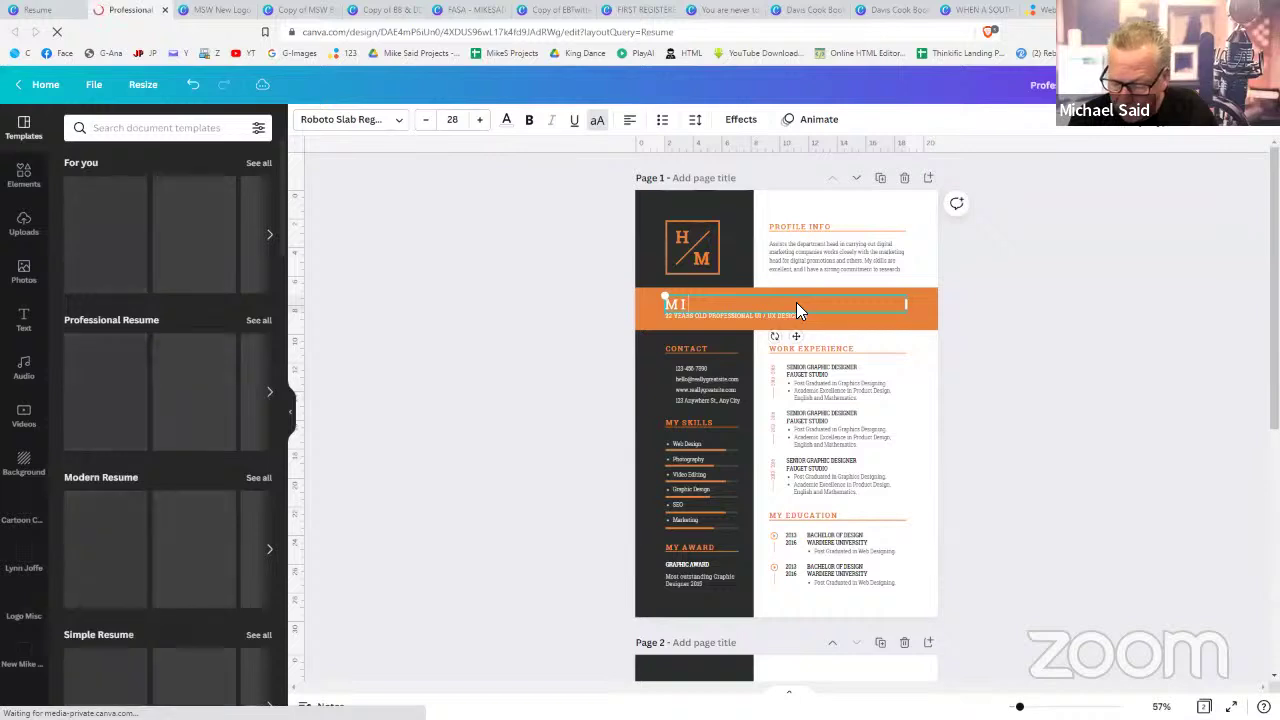
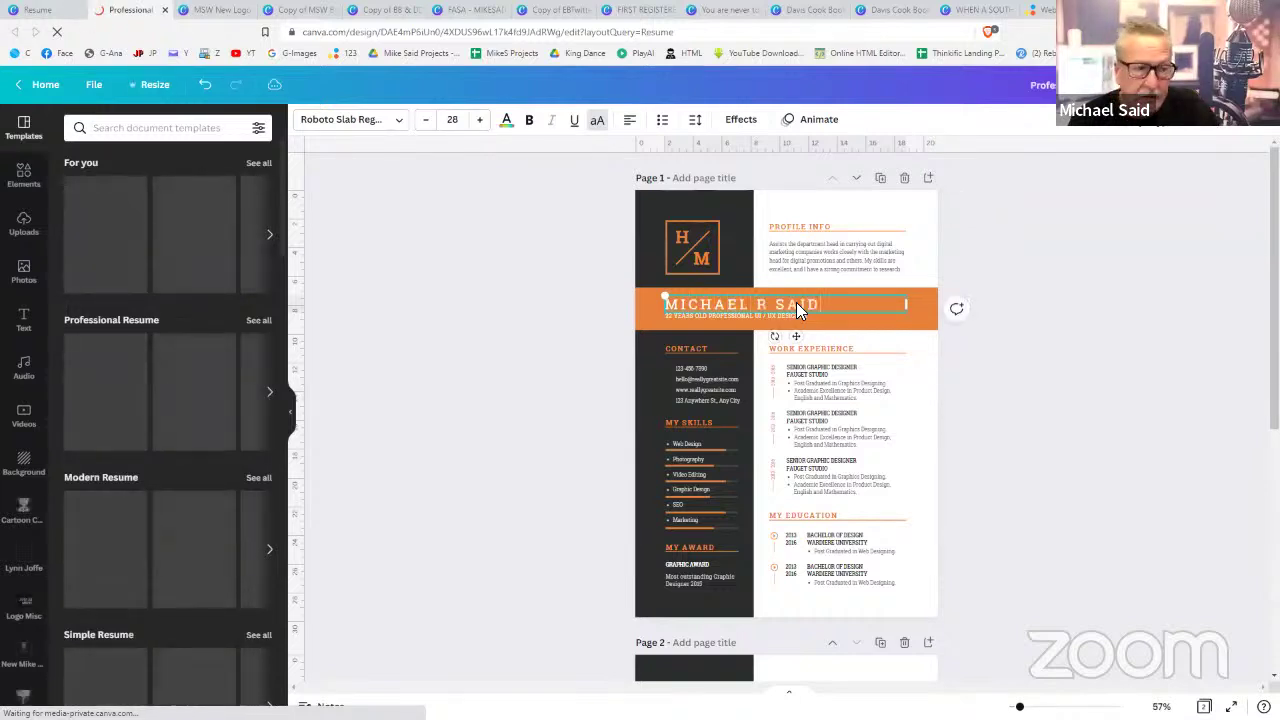
pyautogui.click(1154, 426)
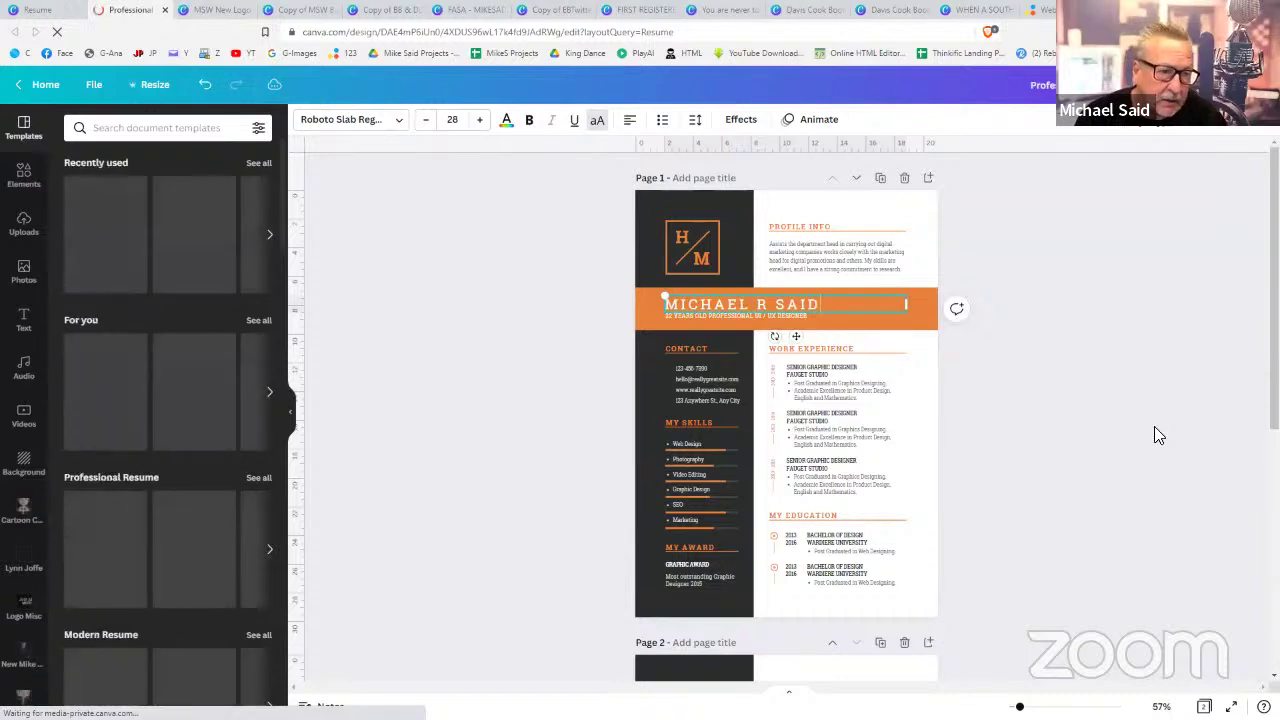
# - Delete '/ UX DESIGNER' from the subtitle under the name
pyautogui.click(748, 314)
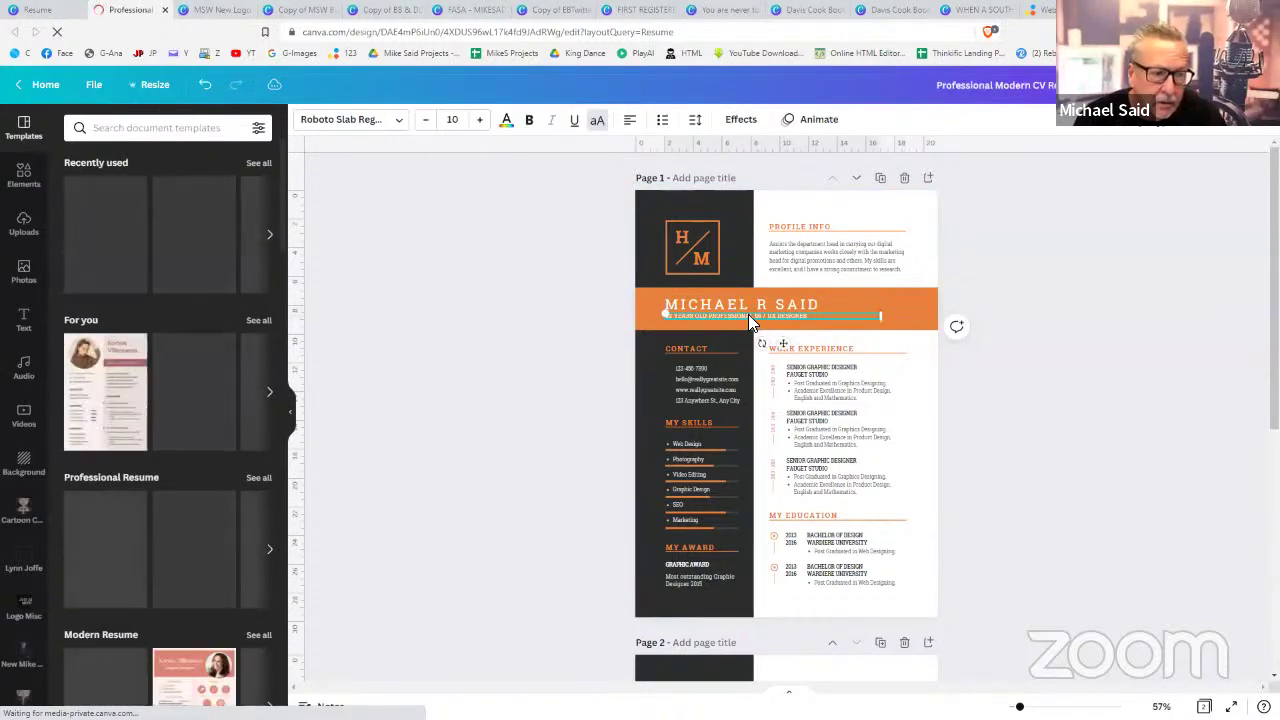
pyautogui.click(758, 317)
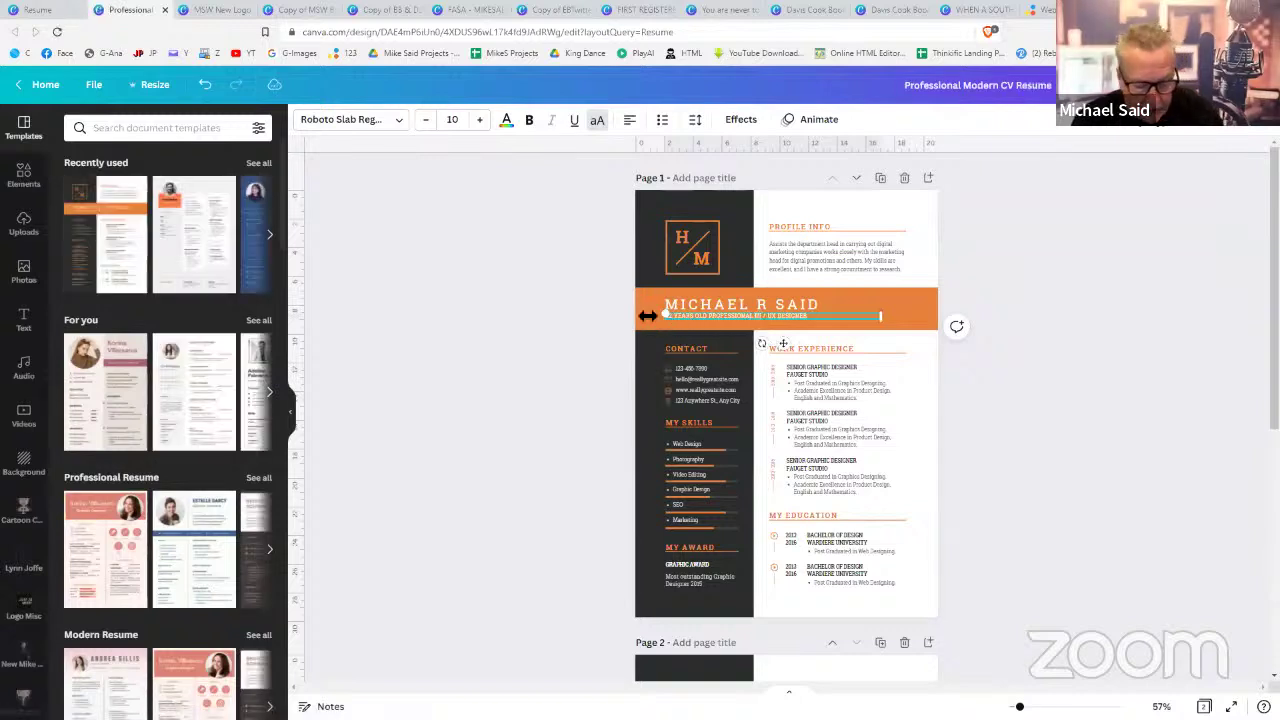
pyautogui.tripleClick(765, 318)
pyautogui.click(761, 319)
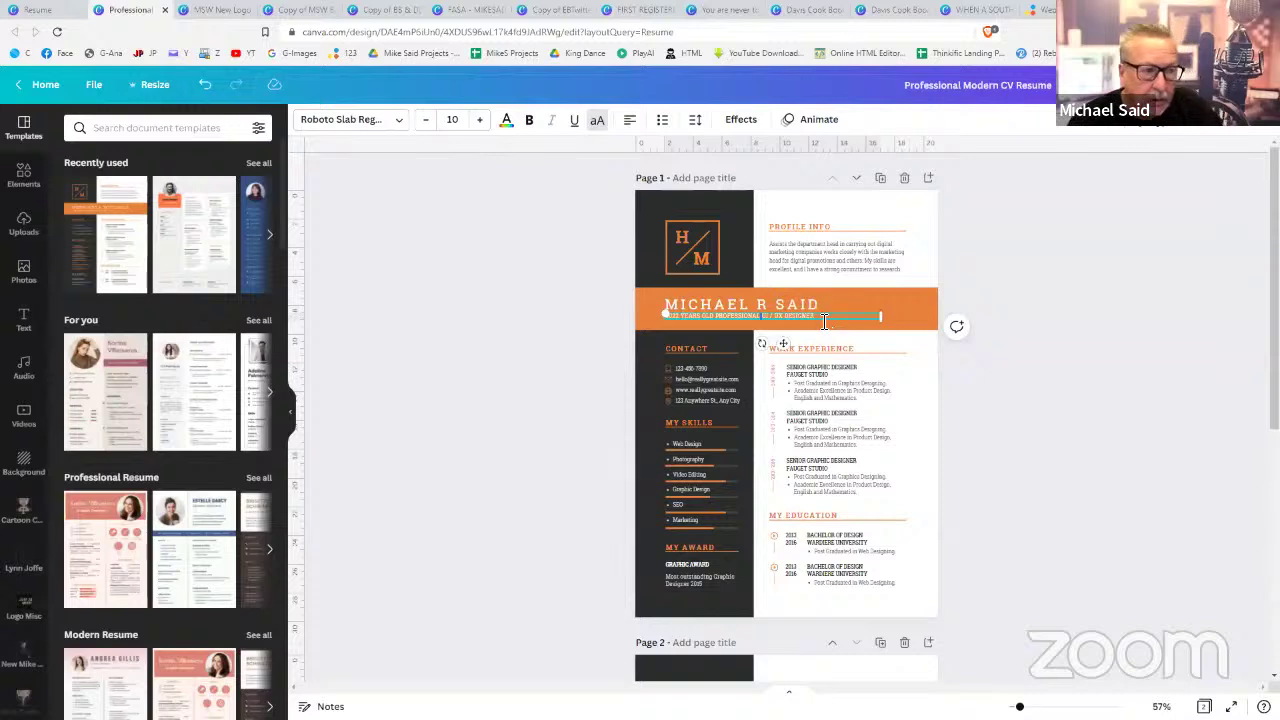
pyautogui.moveTo(815, 317); pyautogui.dragTo(764, 320)
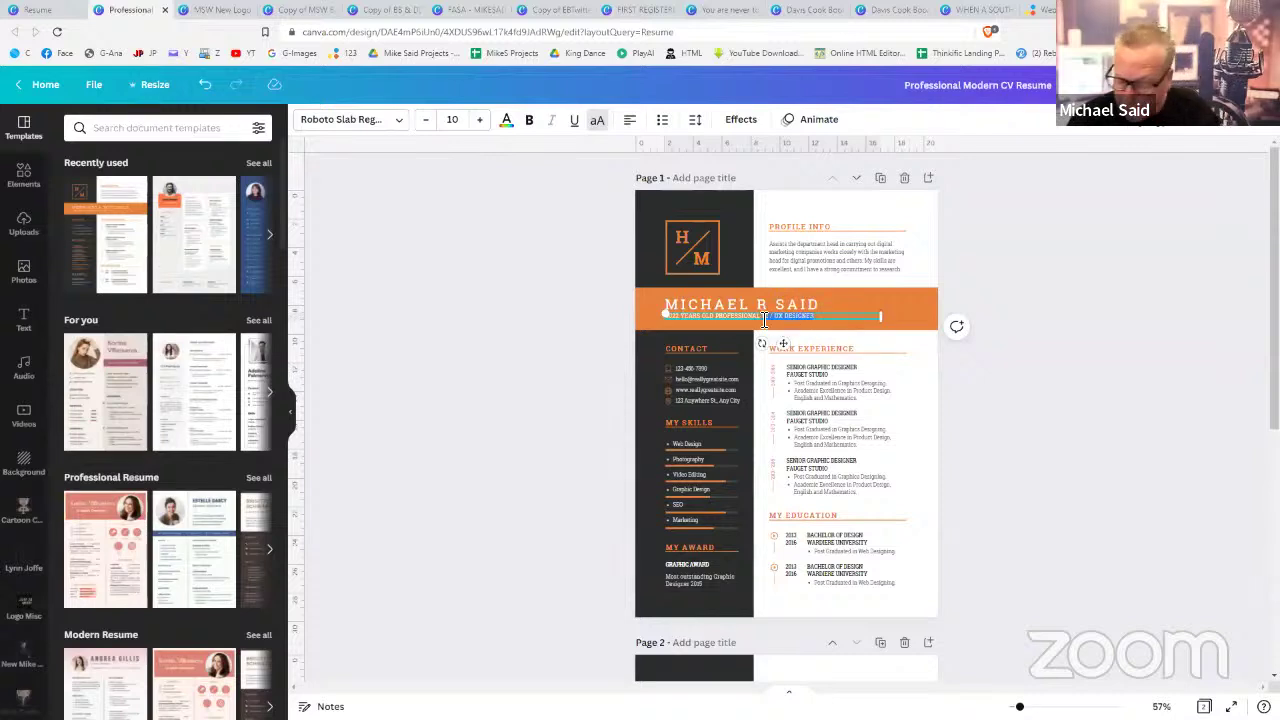
pyautogui.press('BackSpace')
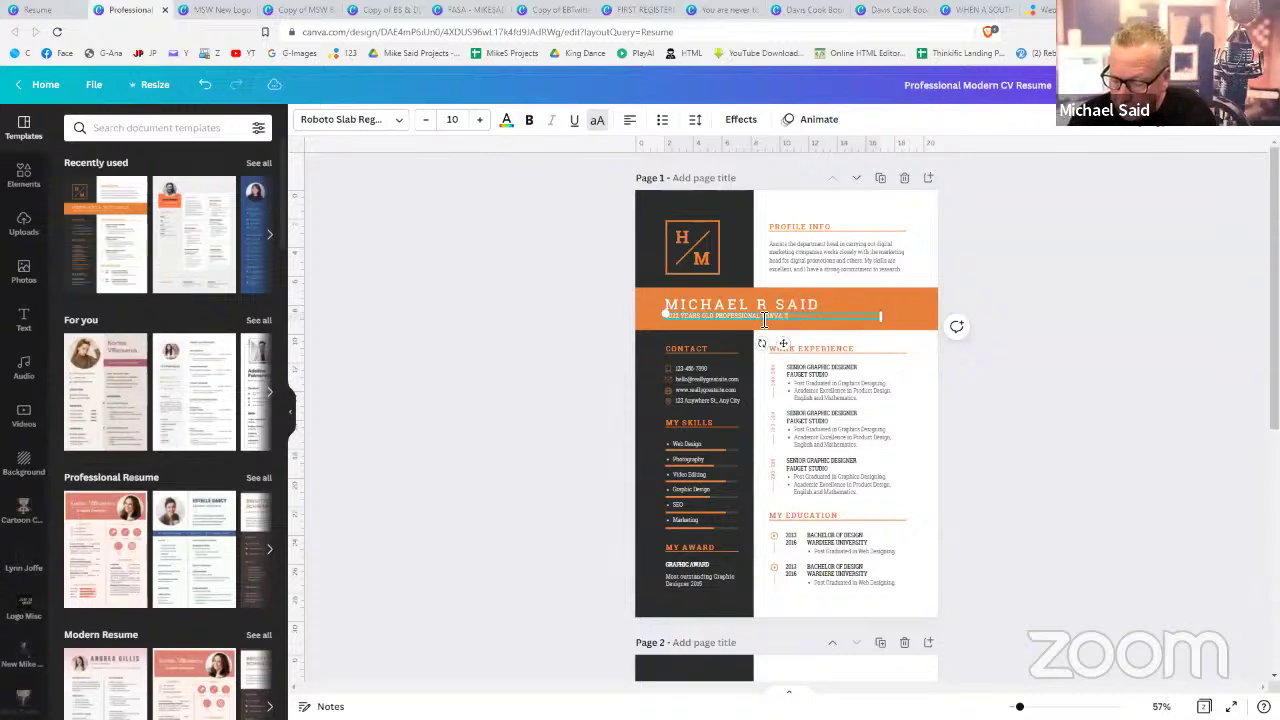
# - Apply the pink social media manager template to resume page 2, then close the resume tab
pyautogui.click(1008, 412)
pyautogui.scroll(-3, 1008, 412)
pyautogui.scroll(-2, 1008, 420)
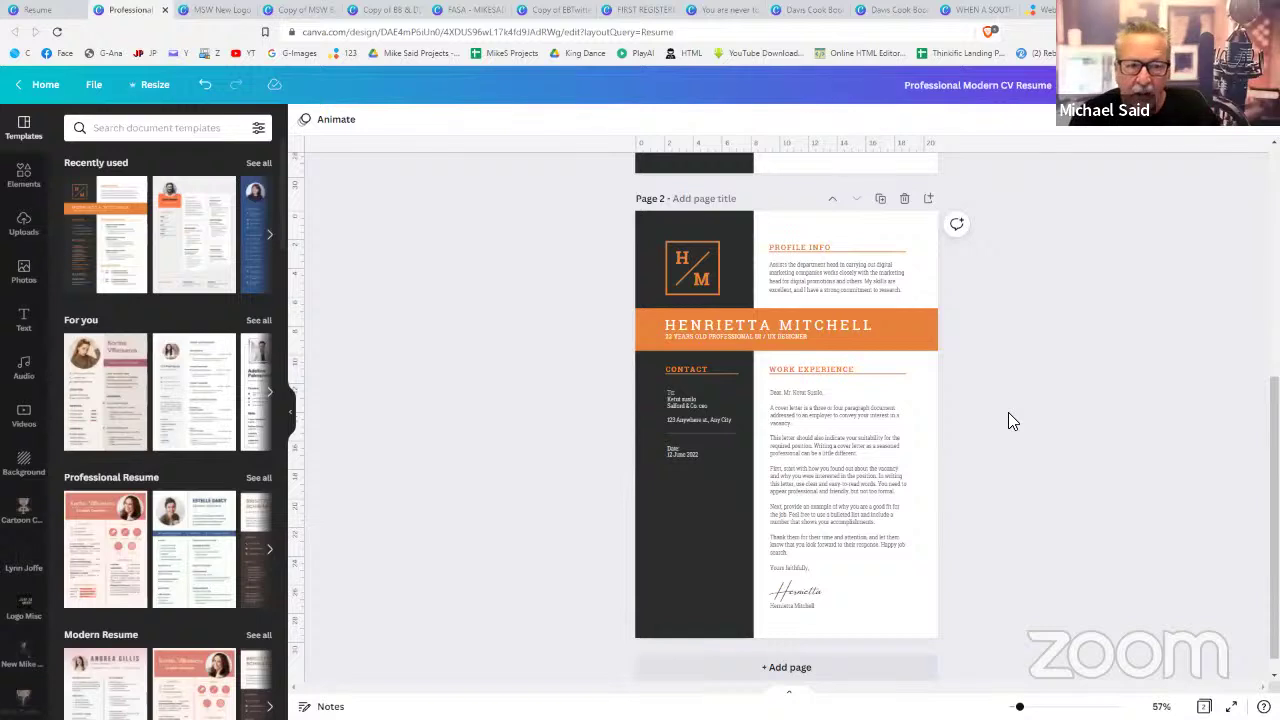
pyautogui.click(90, 390)
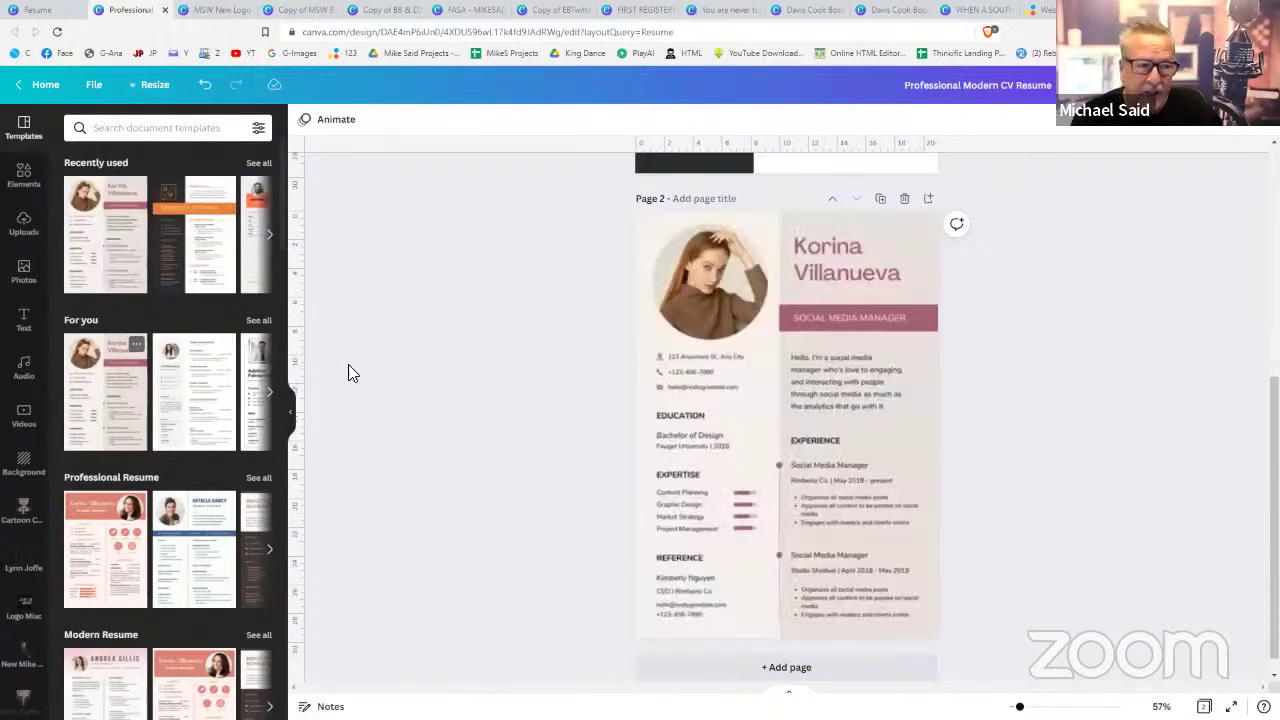
pyautogui.scroll(5, 886, 348)
pyautogui.scroll(-5, 886, 344)
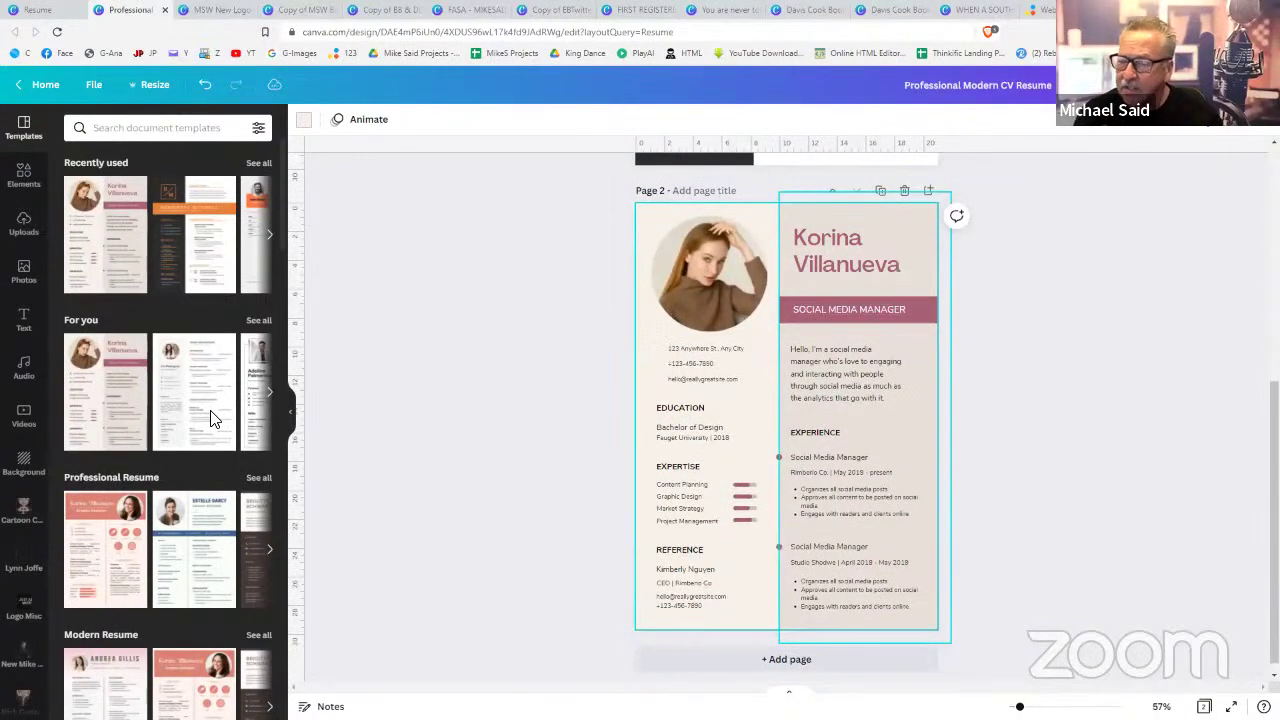
pyautogui.click(164, 12)
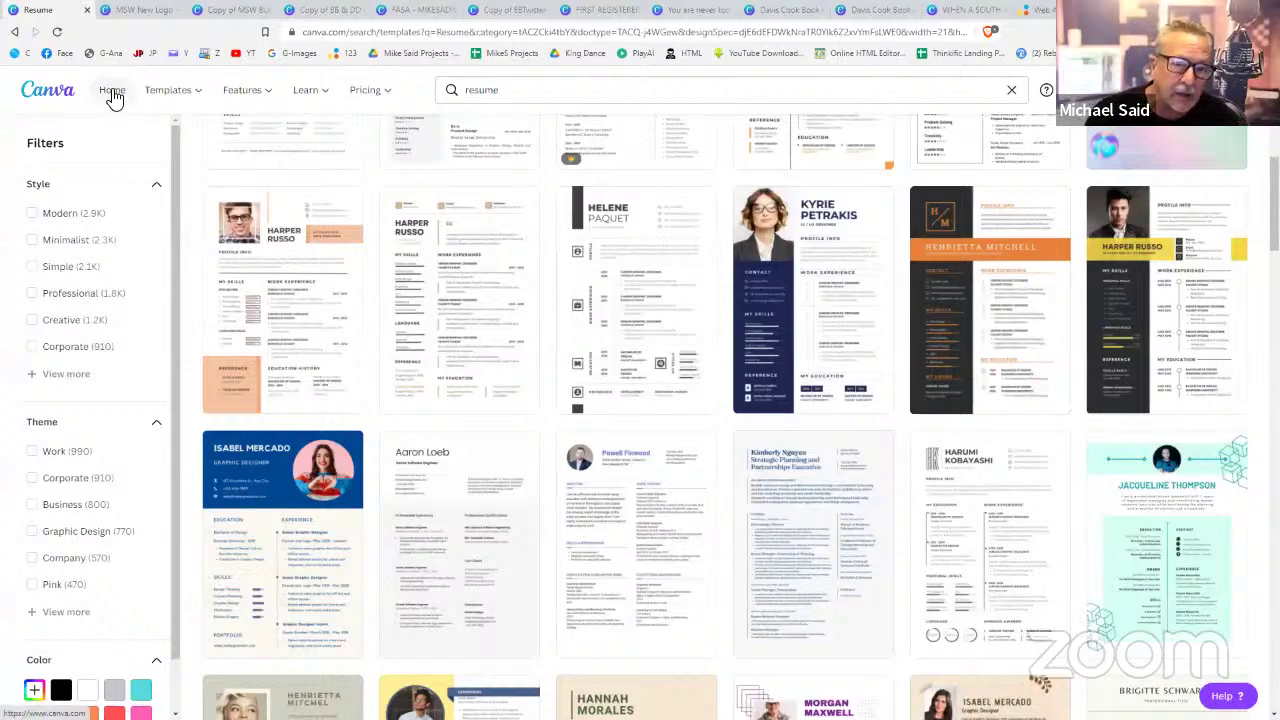
# - From Canva Home, create a blank A4 flyer from the Flyer suggestion
pyautogui.click(112, 92)
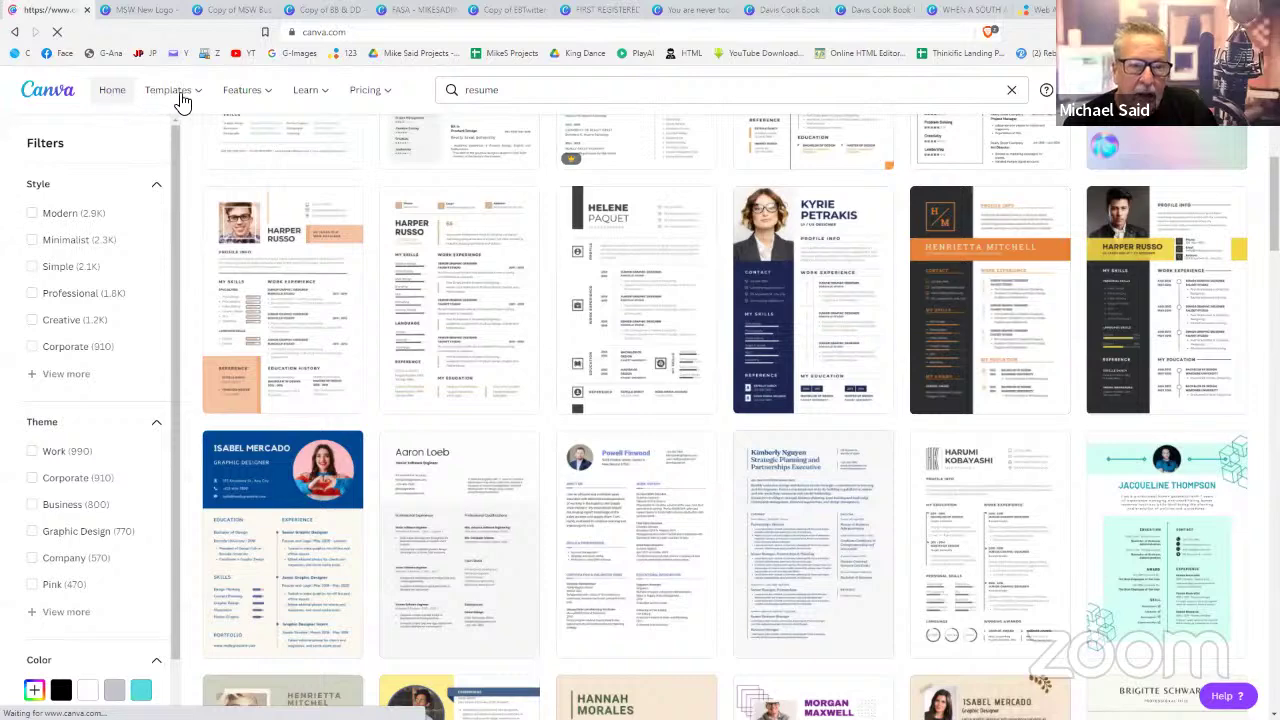
pyautogui.moveTo(177, 100)
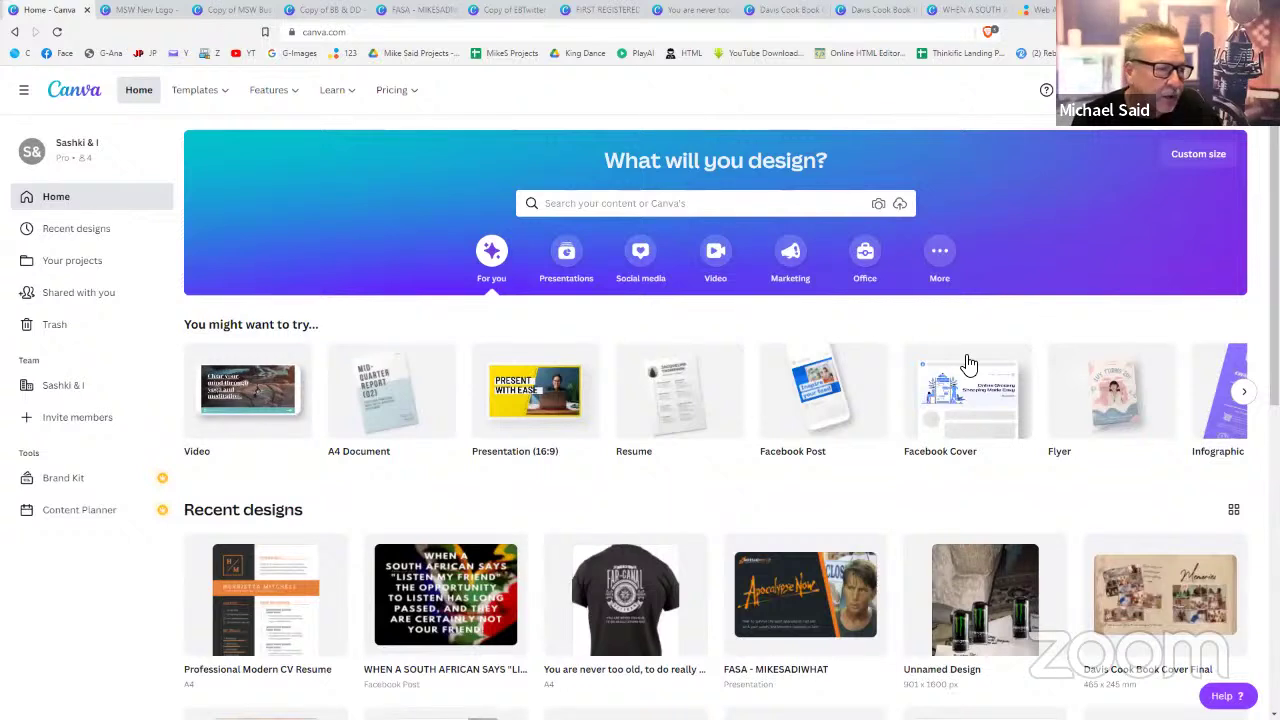
pyautogui.moveTo(1115, 410)
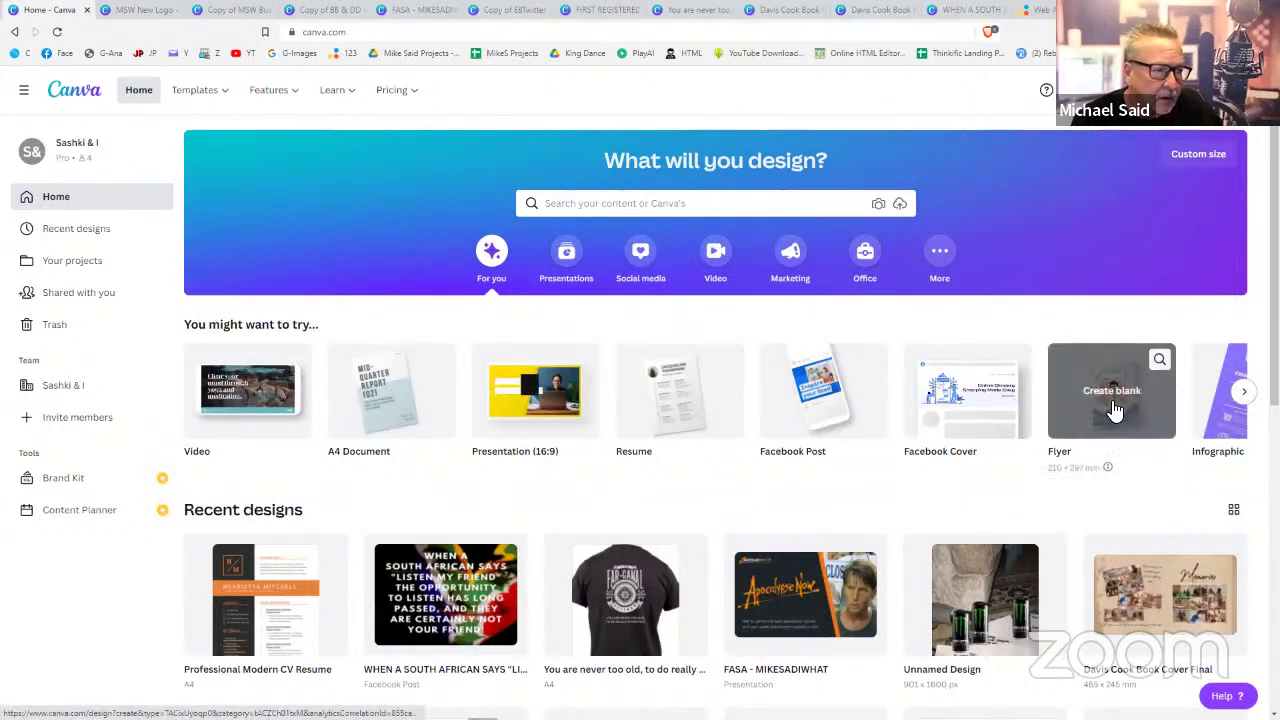
pyautogui.click(1115, 410)
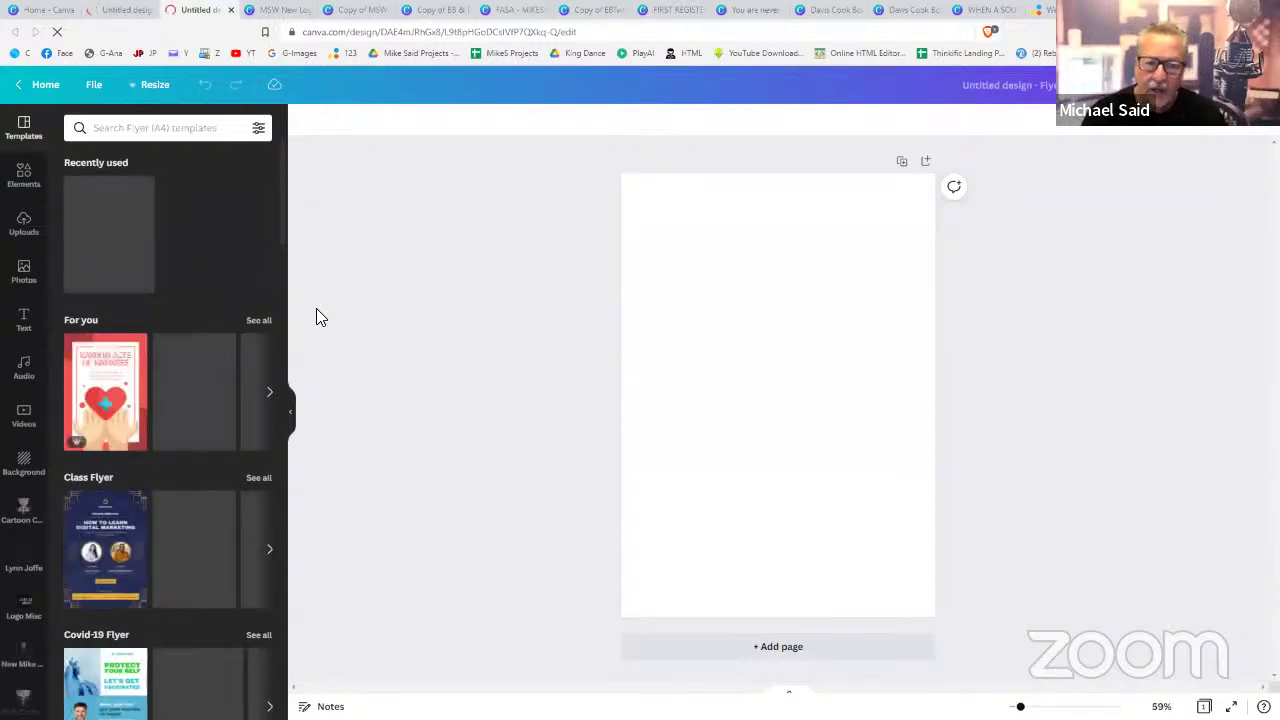
pyautogui.click(187, 134)
# - Apply the Valentine's Day Super Sale gift template from a Valentine's Day Flyers search
pyautogui.press('Escape')
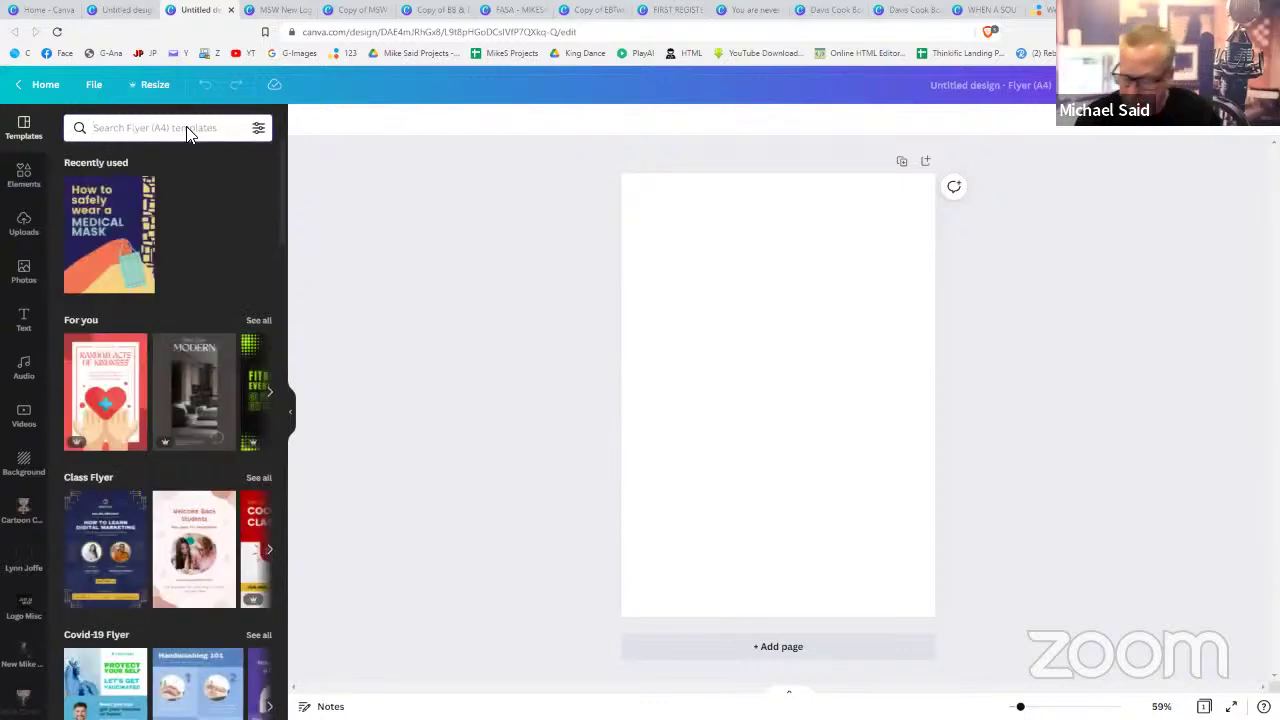
pyautogui.write('valentine')
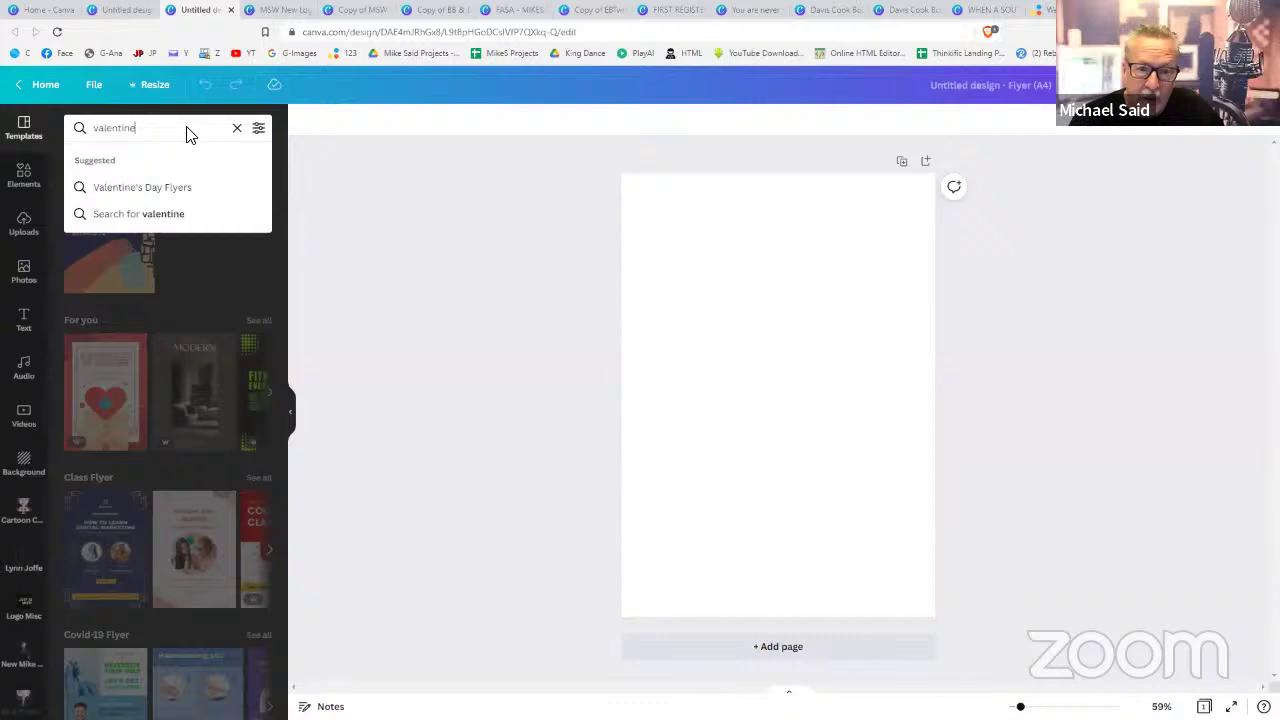
pyautogui.click(155, 187)
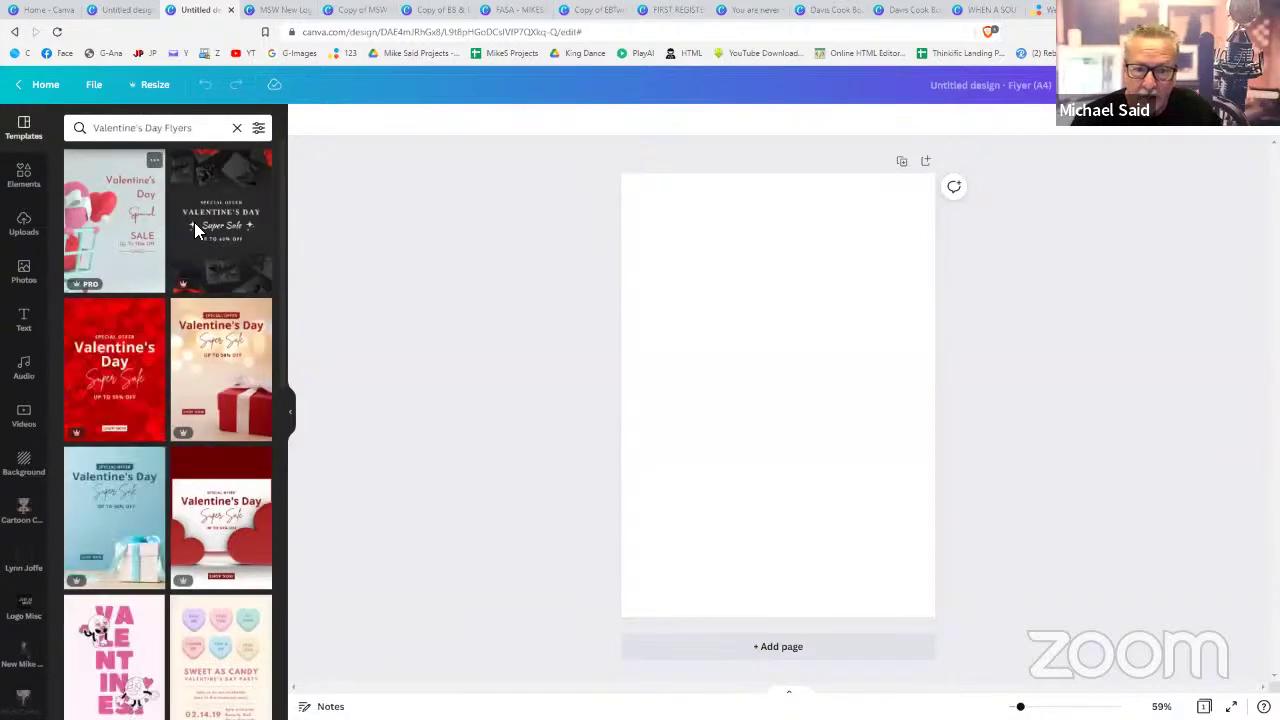
pyautogui.click(226, 336)
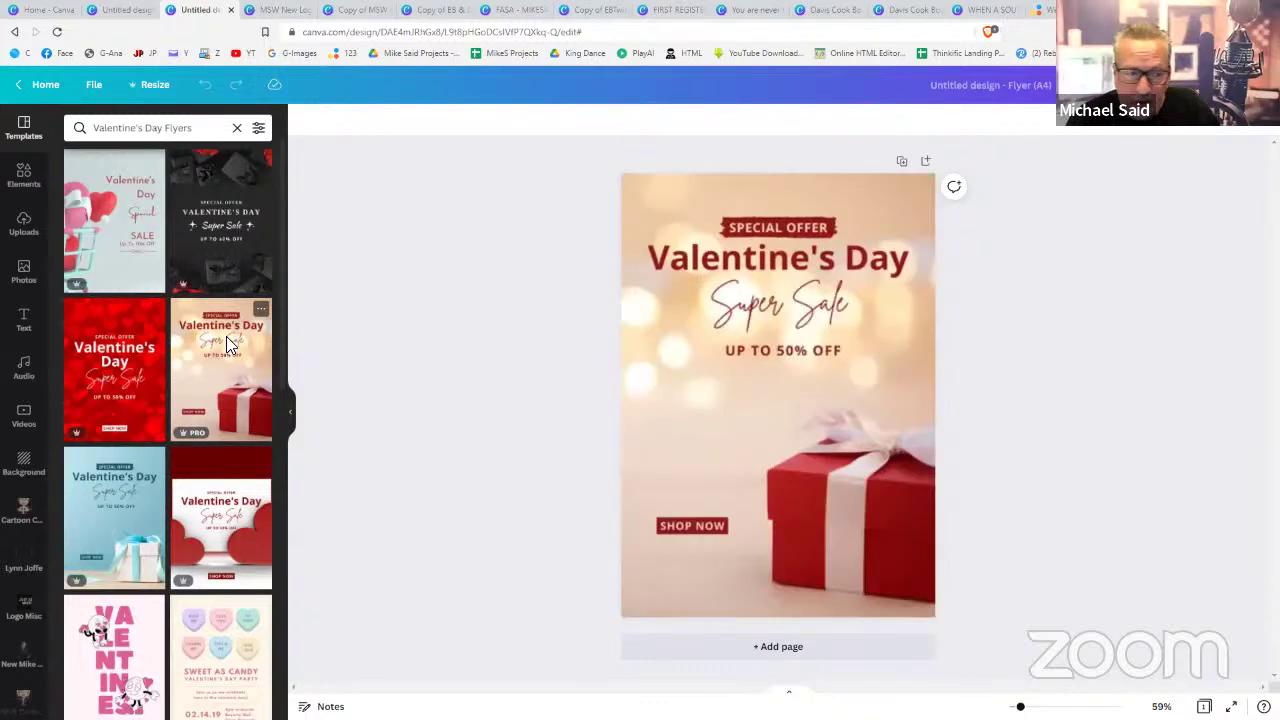
pyautogui.click(814, 440)
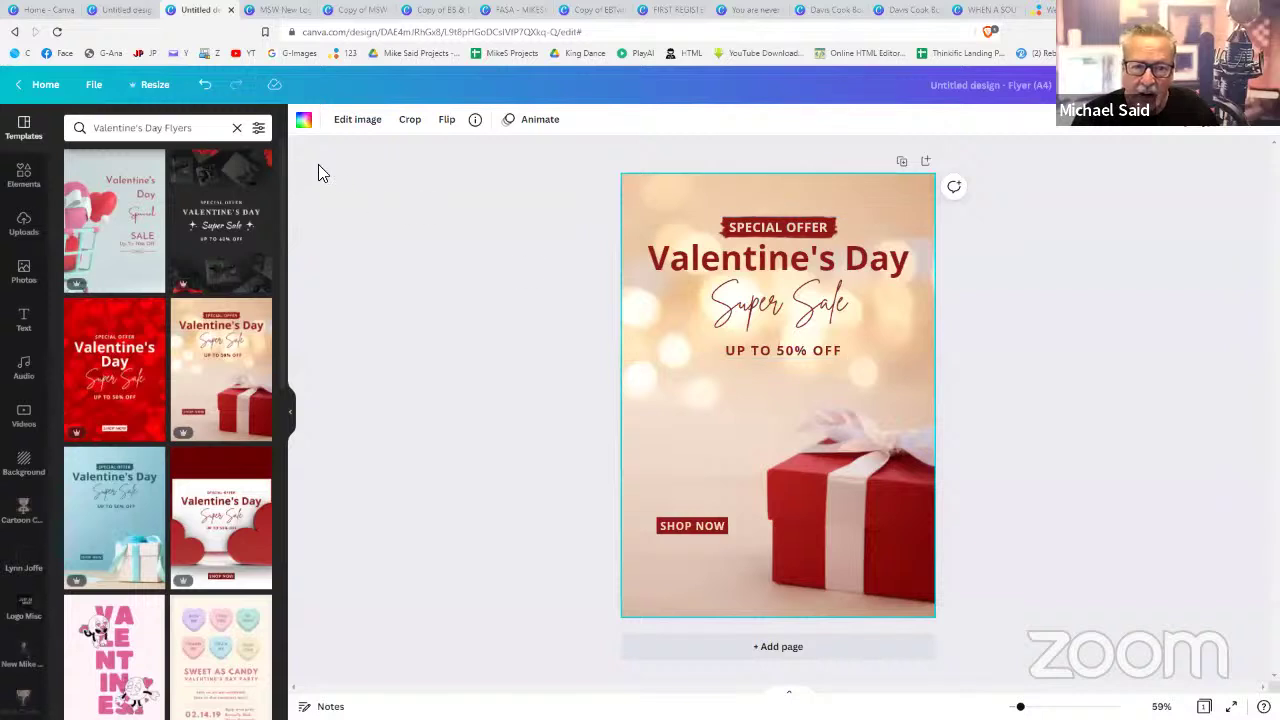
# - Search templates for coffee shop, then hair stylist, then start a search for hair
pyautogui.click(237, 128)
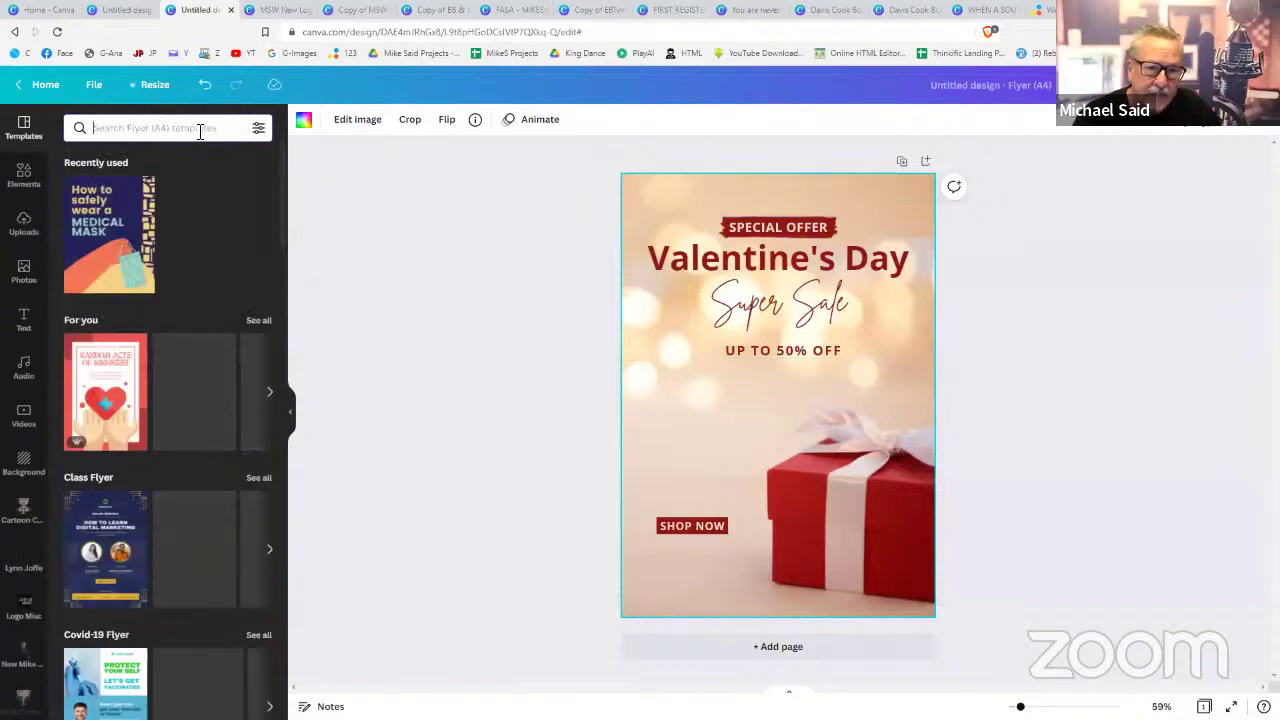
pyautogui.write('coff')
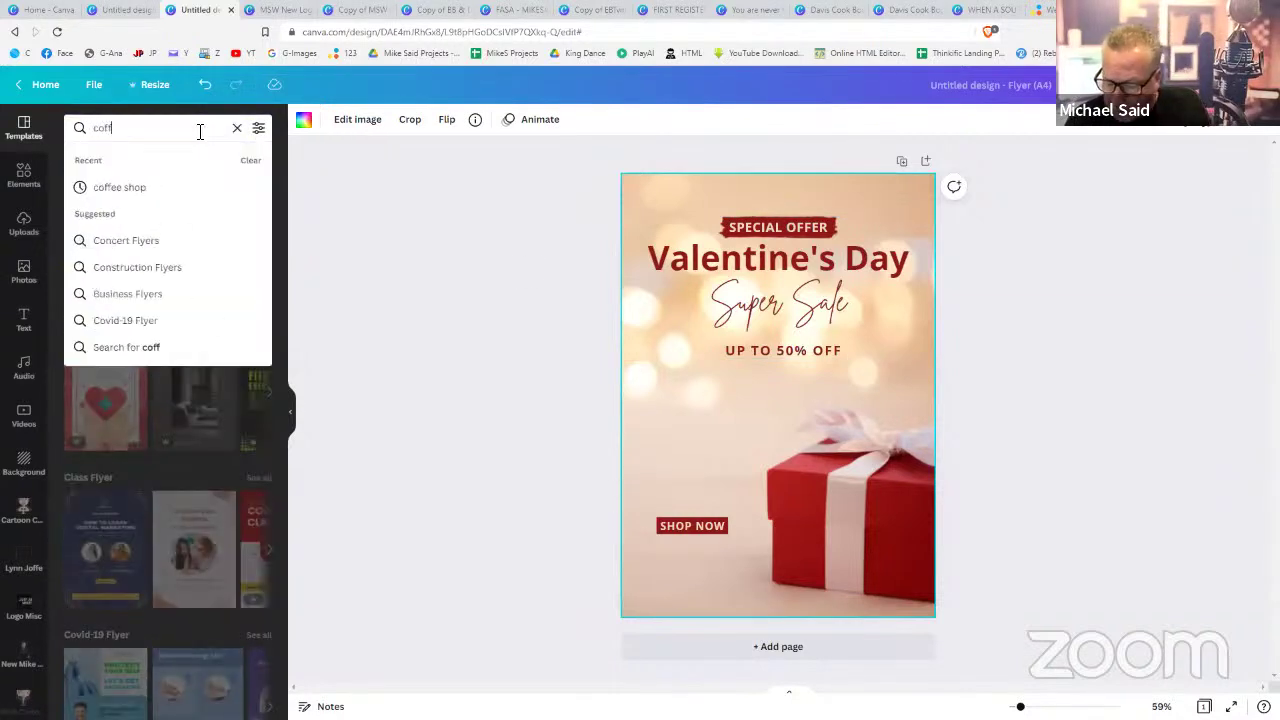
pyautogui.write('ee shop')
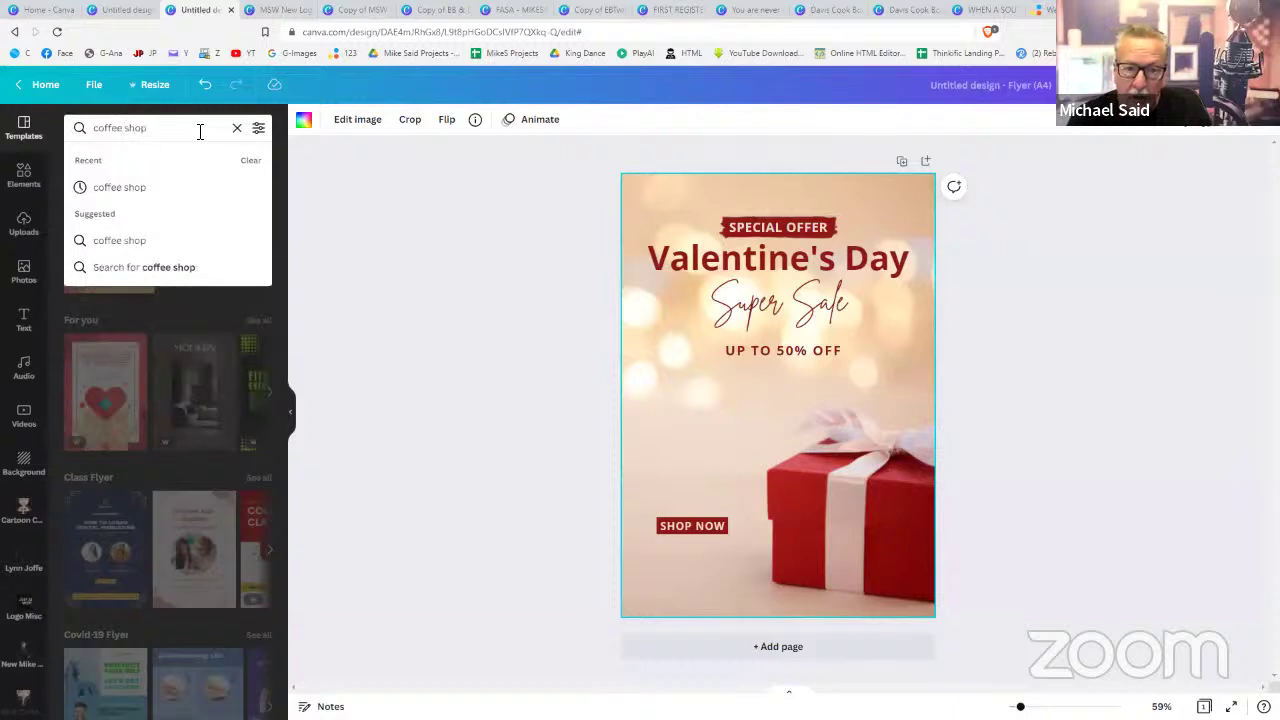
pyautogui.press('Return')
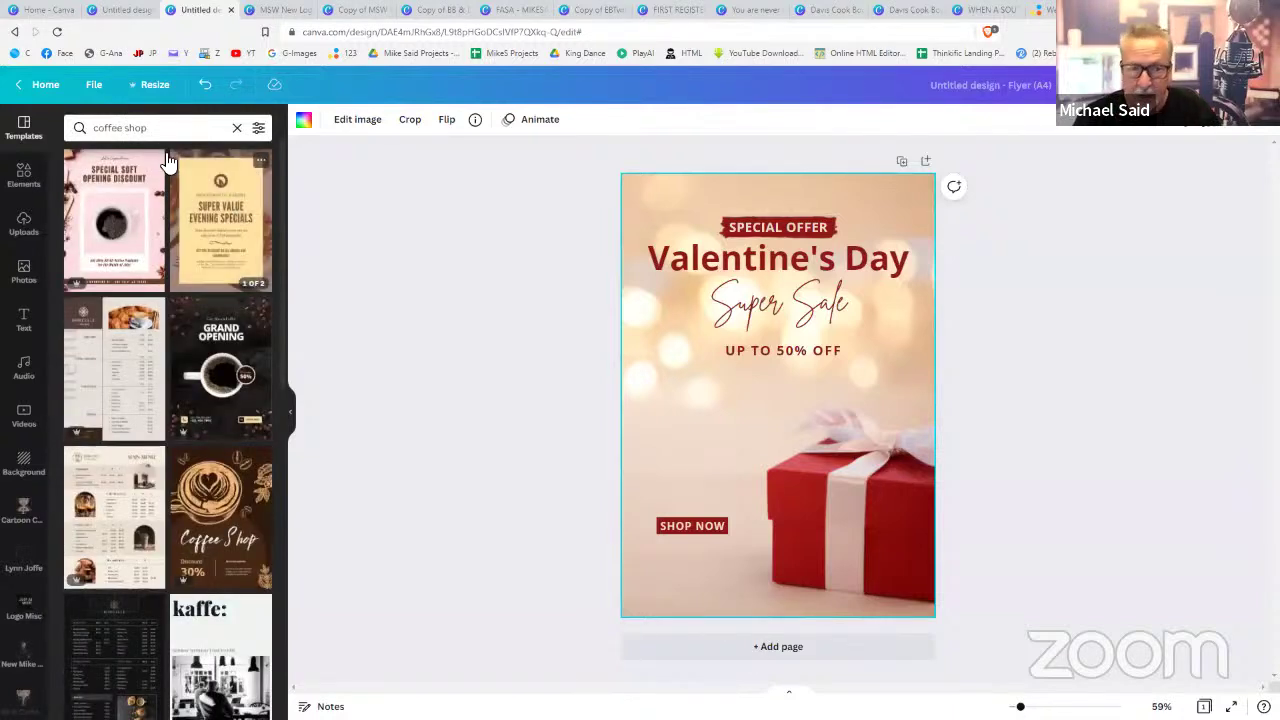
pyautogui.moveTo(163, 128); pyautogui.dragTo(81, 131)
pyautogui.write('hair styul')
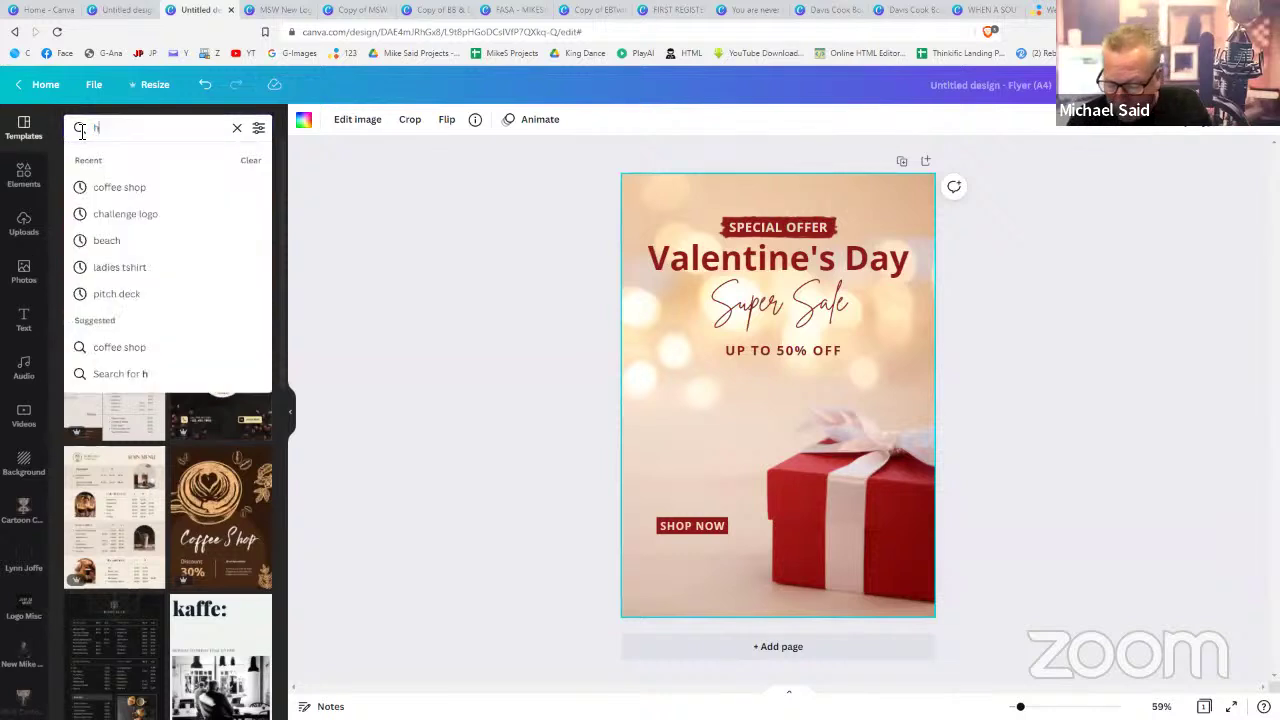
pyautogui.press('BackSpace')
pyautogui.press('BackSpace')
pyautogui.write('list')
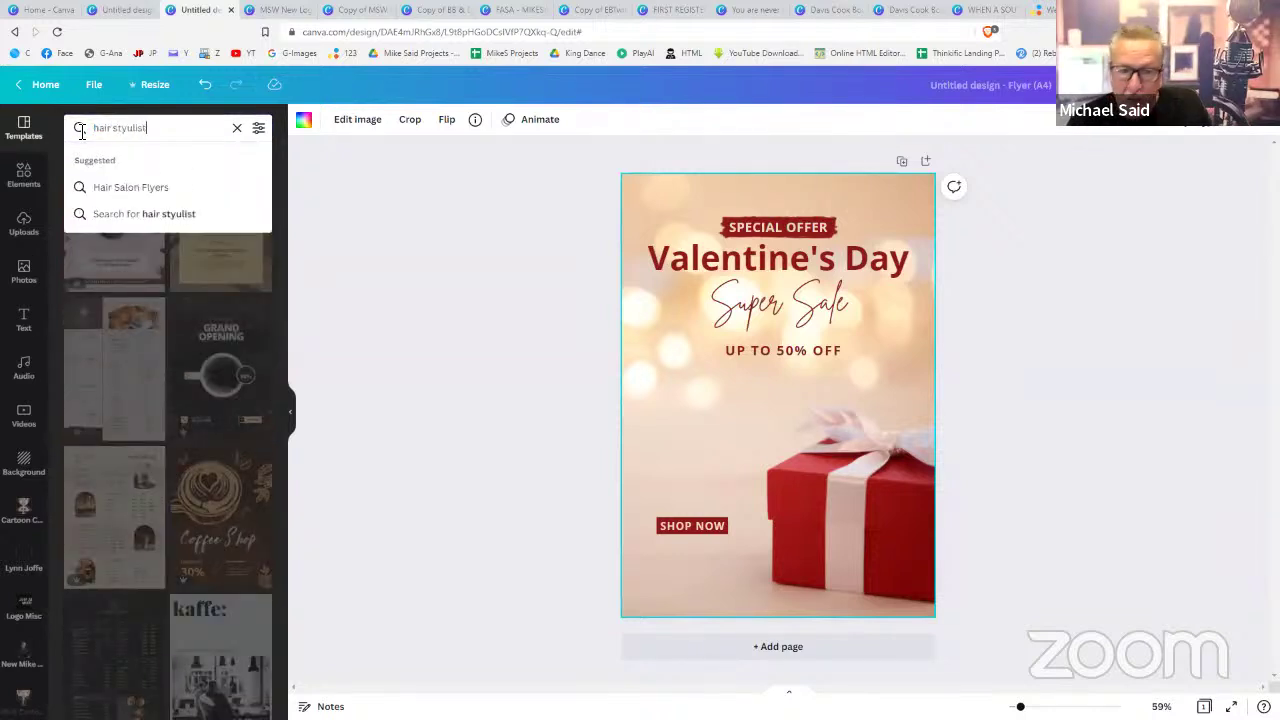
pyautogui.press('Return')
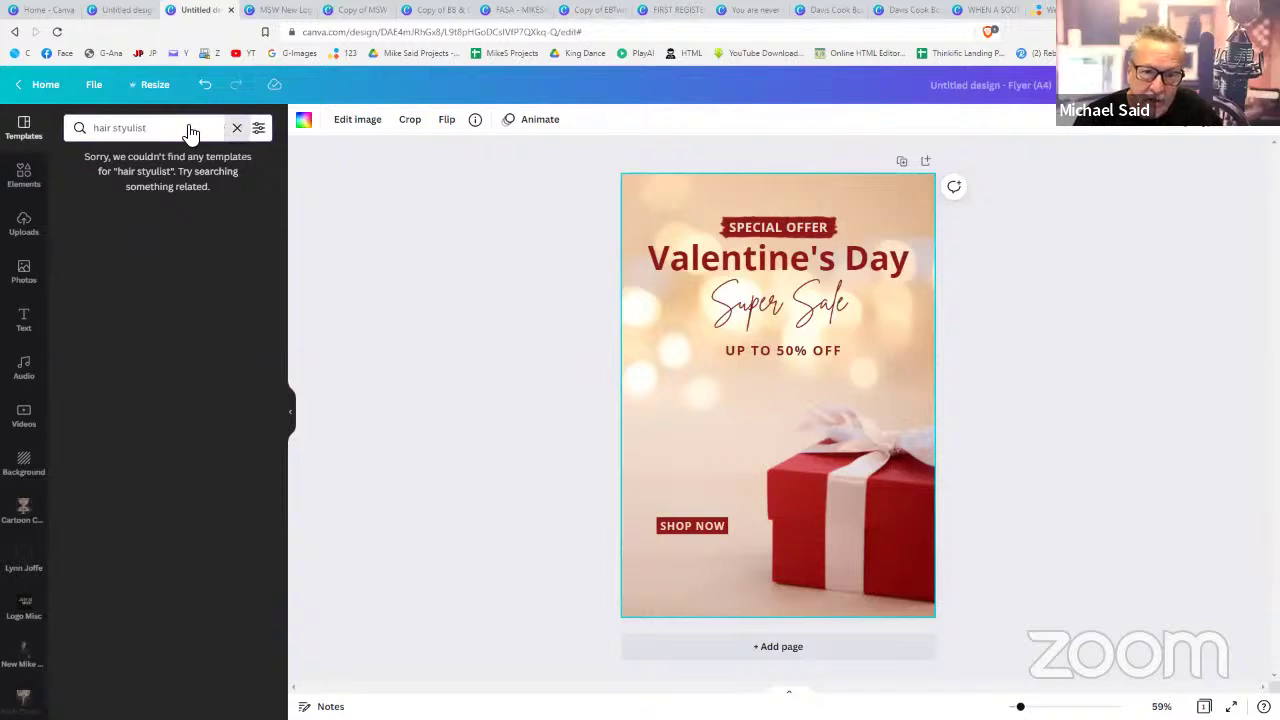
pyautogui.hotkey('ctrl', 'a')
pyautogui.press('BackSpace')
pyautogui.write('hair')
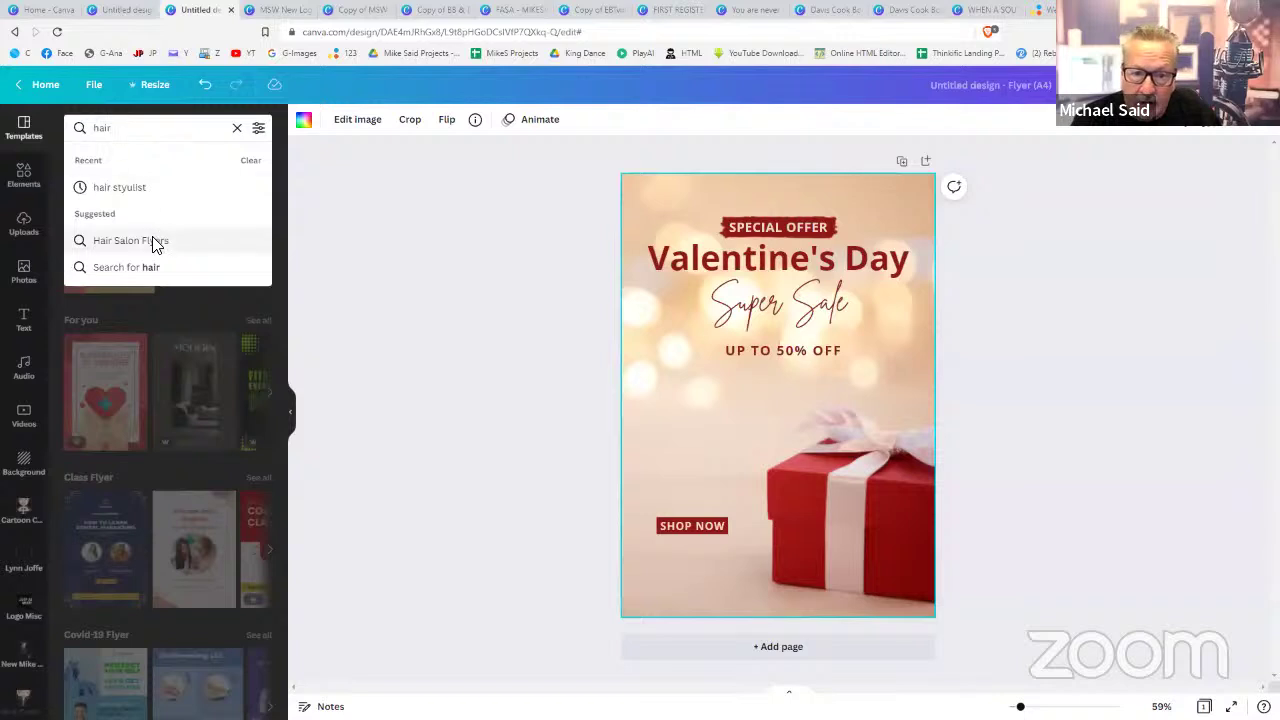
# - From Hair Salon Flyers, try Makeup Studio and Baber Competition, then apply 'Get The Best Look For Your Hair'
pyautogui.click(152, 240)
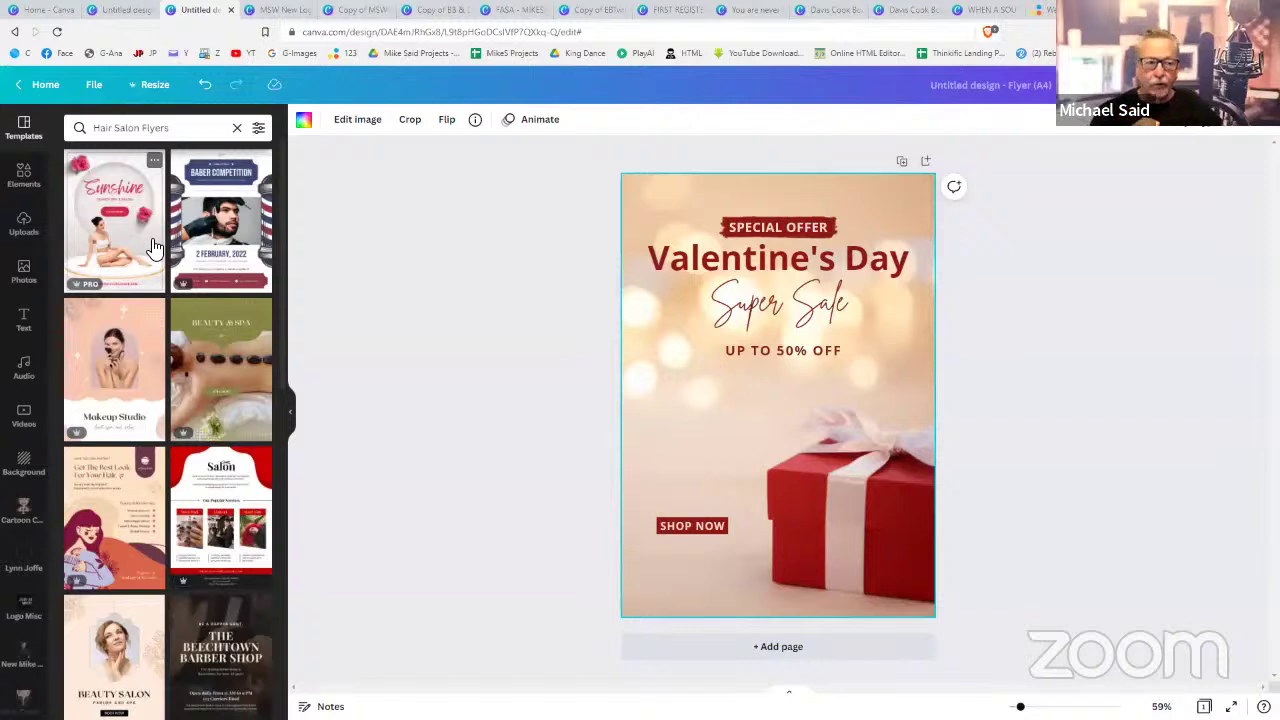
pyautogui.click(148, 362)
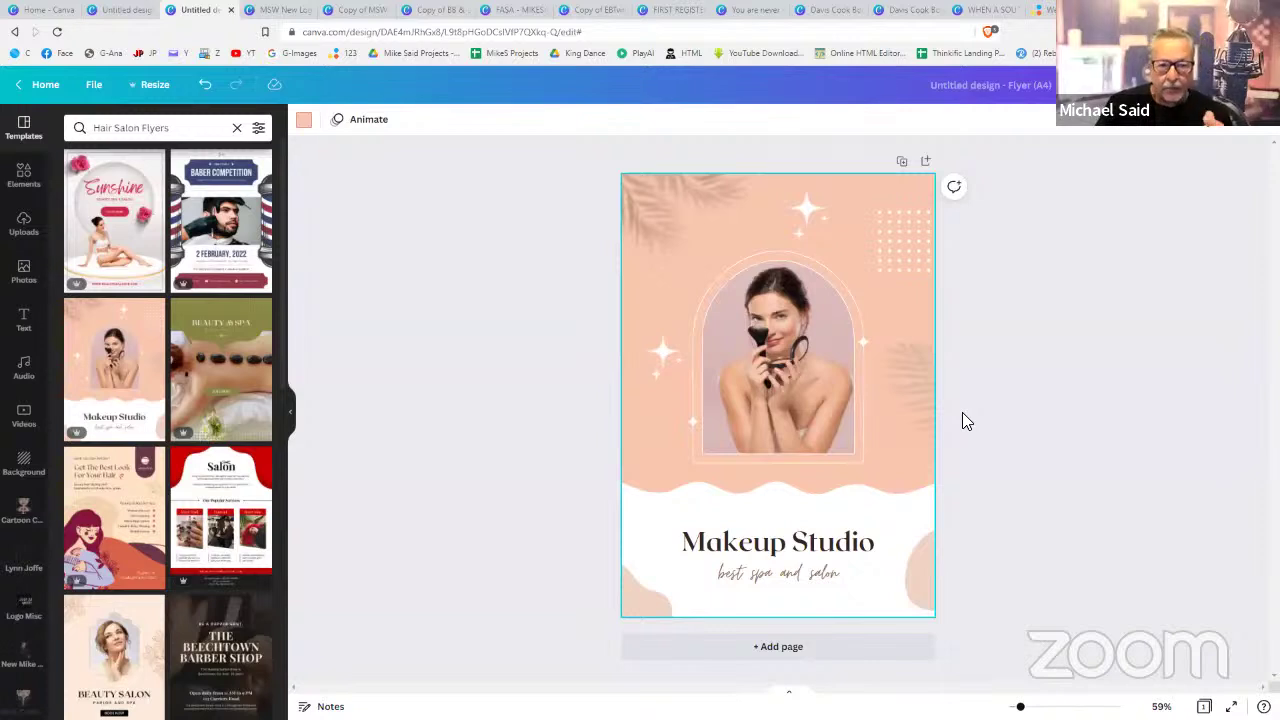
pyautogui.click(243, 247)
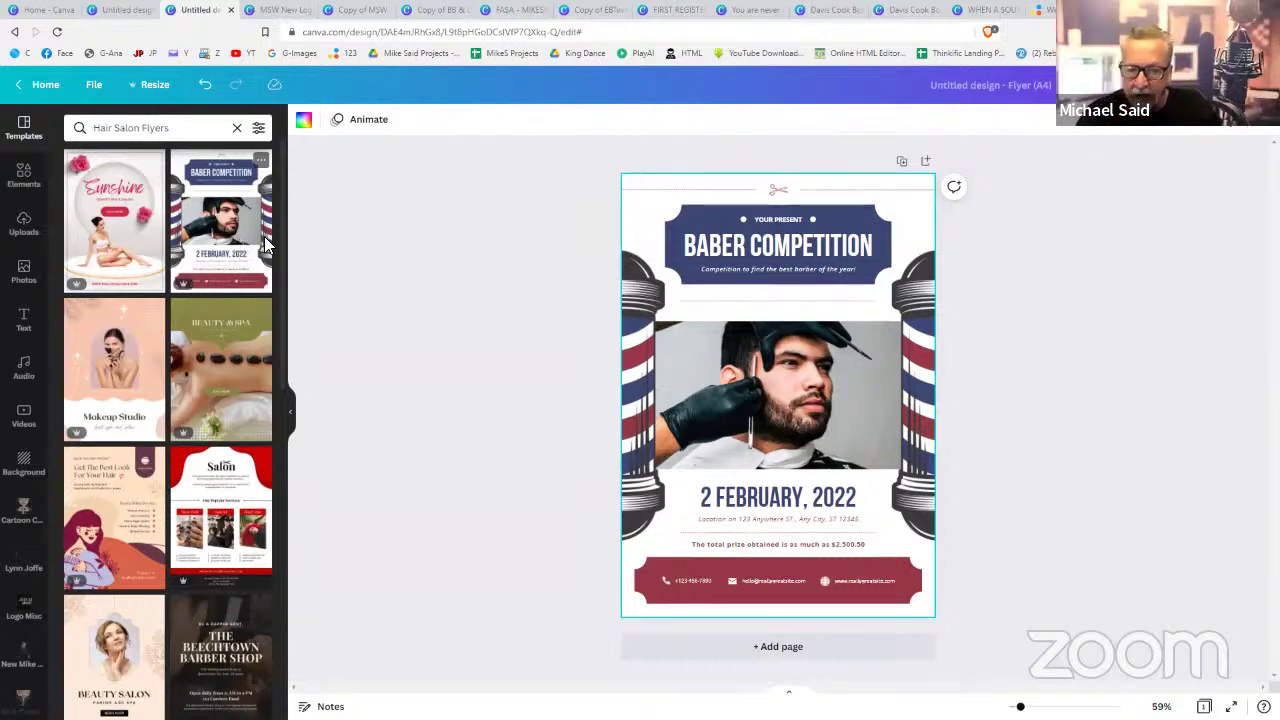
pyautogui.click(124, 500)
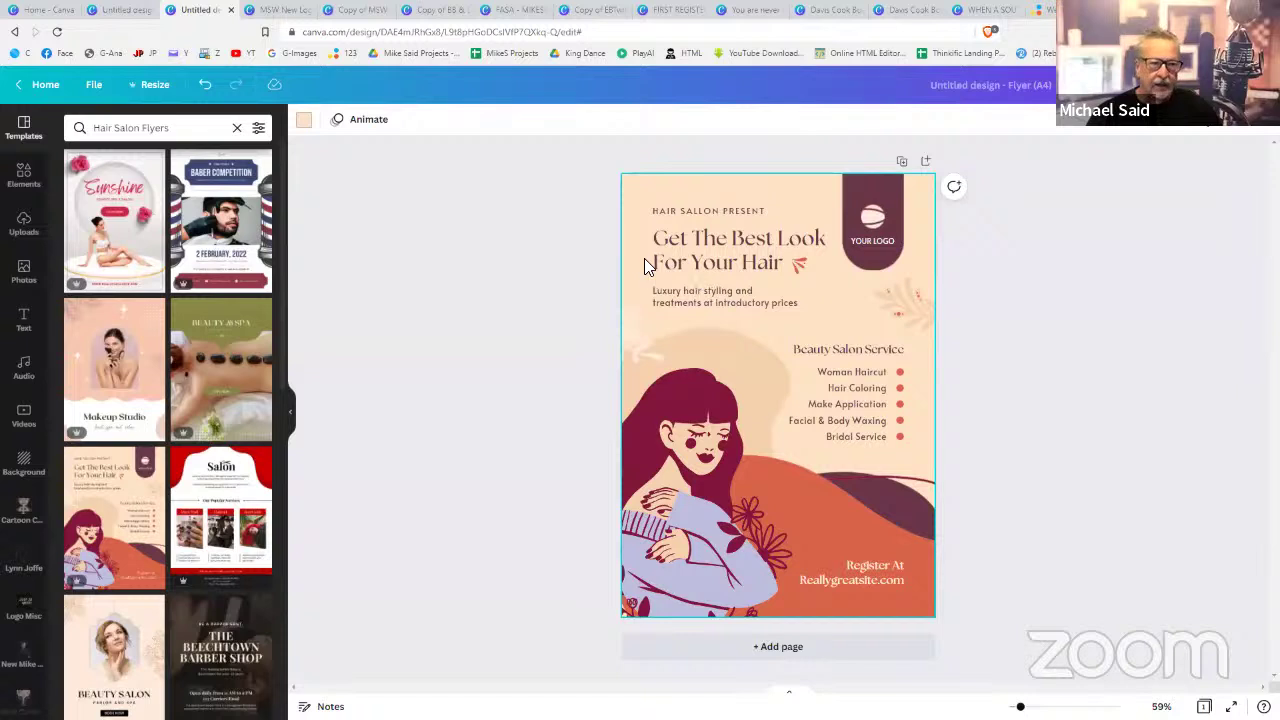
# - Undo the four template changes back to an empty A4 page and deselect it
pyautogui.click(205, 87)
pyautogui.click(205, 87)
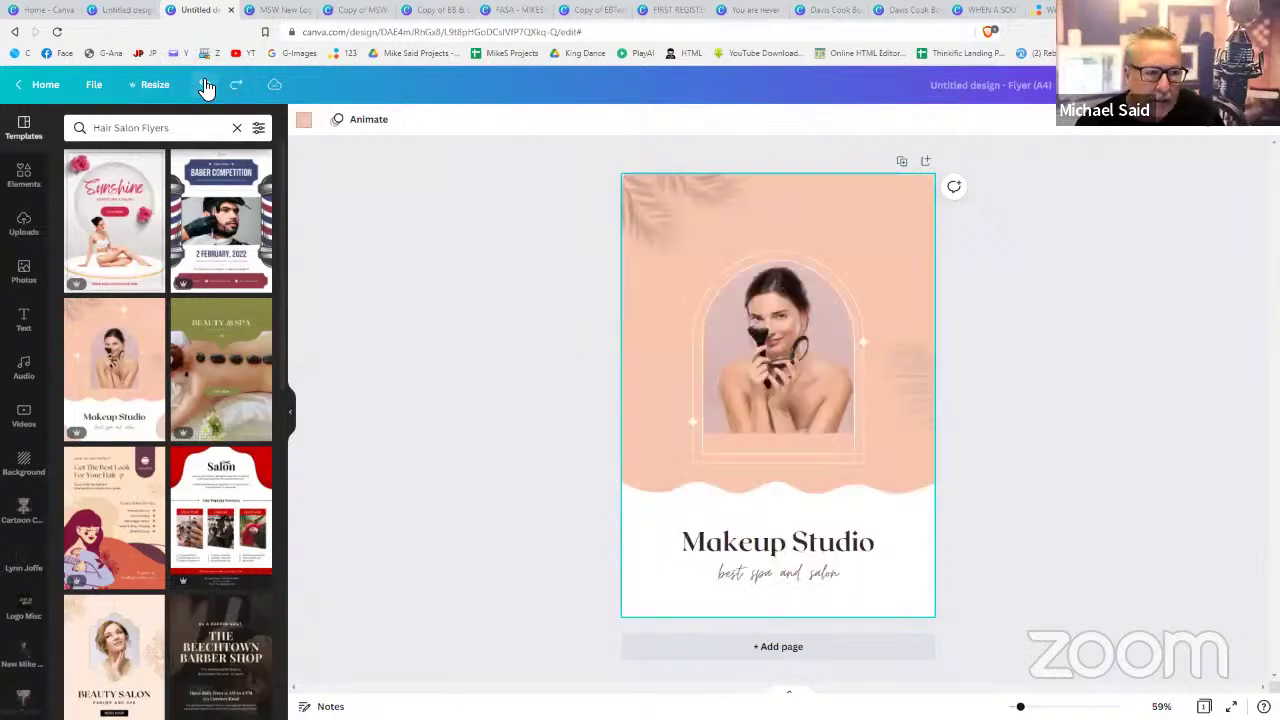
pyautogui.click(205, 87)
pyautogui.click(205, 87)
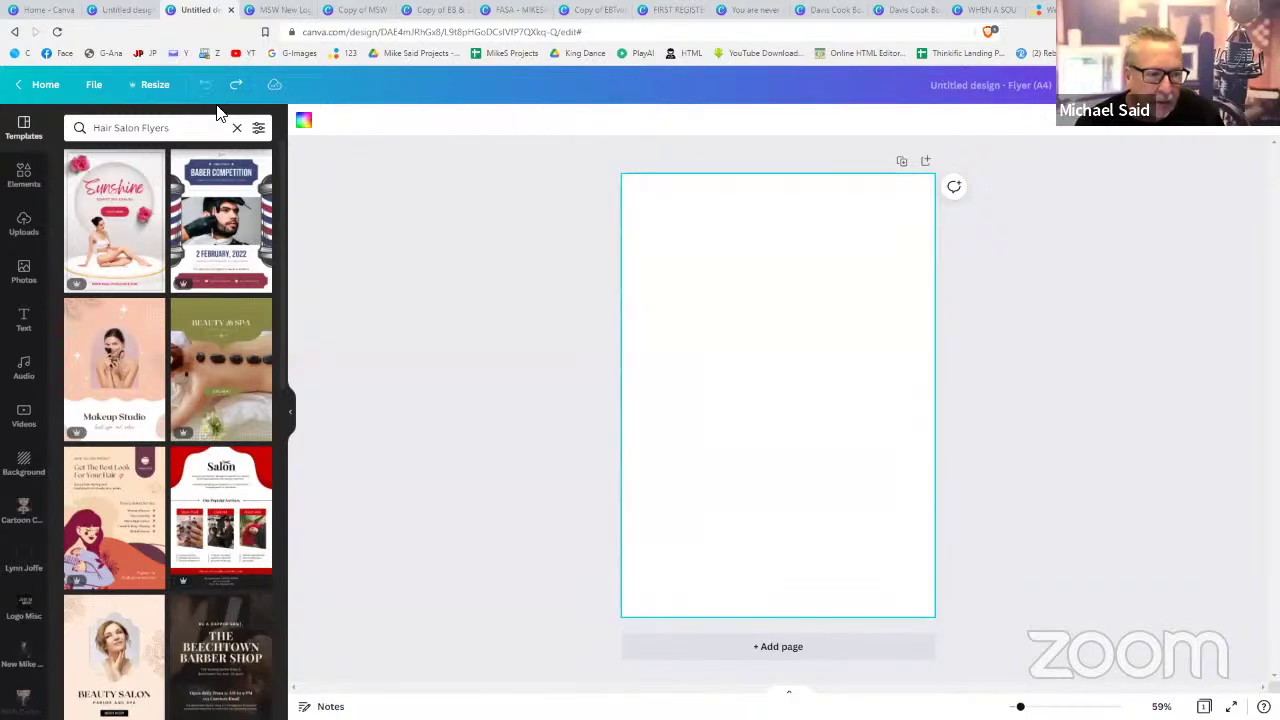
pyautogui.click(980, 405)
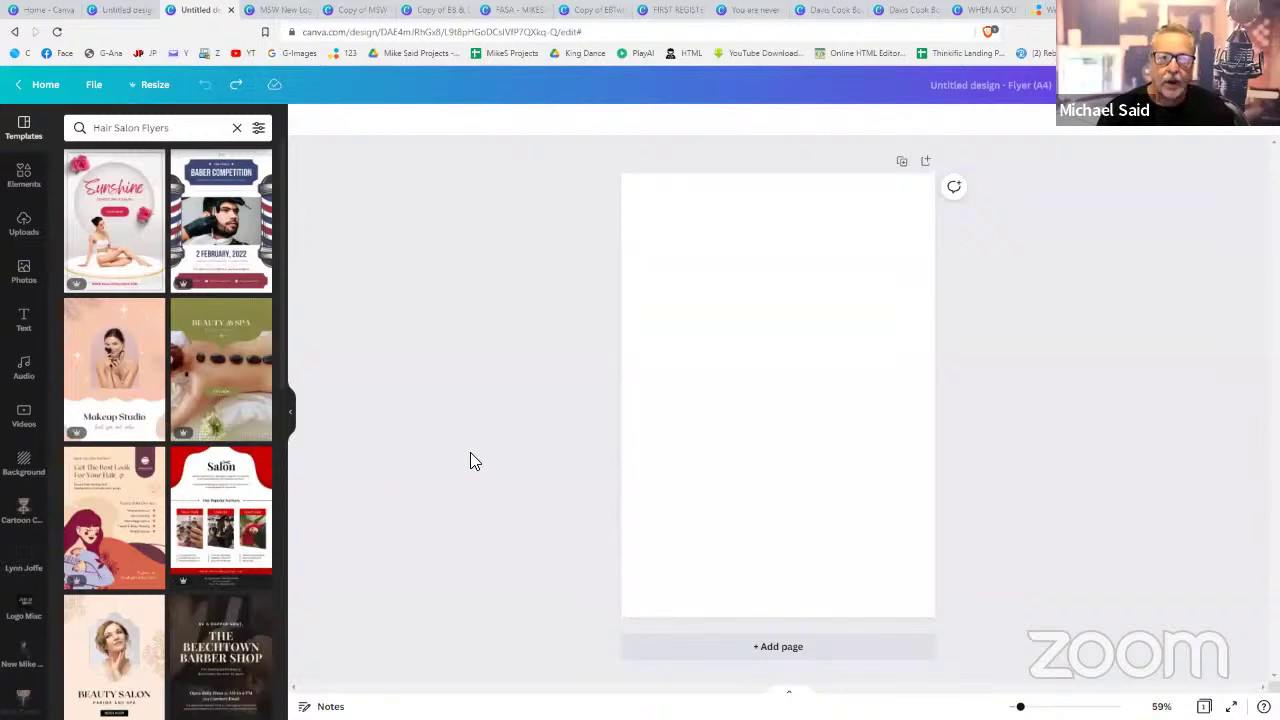
# - Switch to the other Untitled design, return to Home, and show the Custom size design types
pyautogui.click(120, 10)
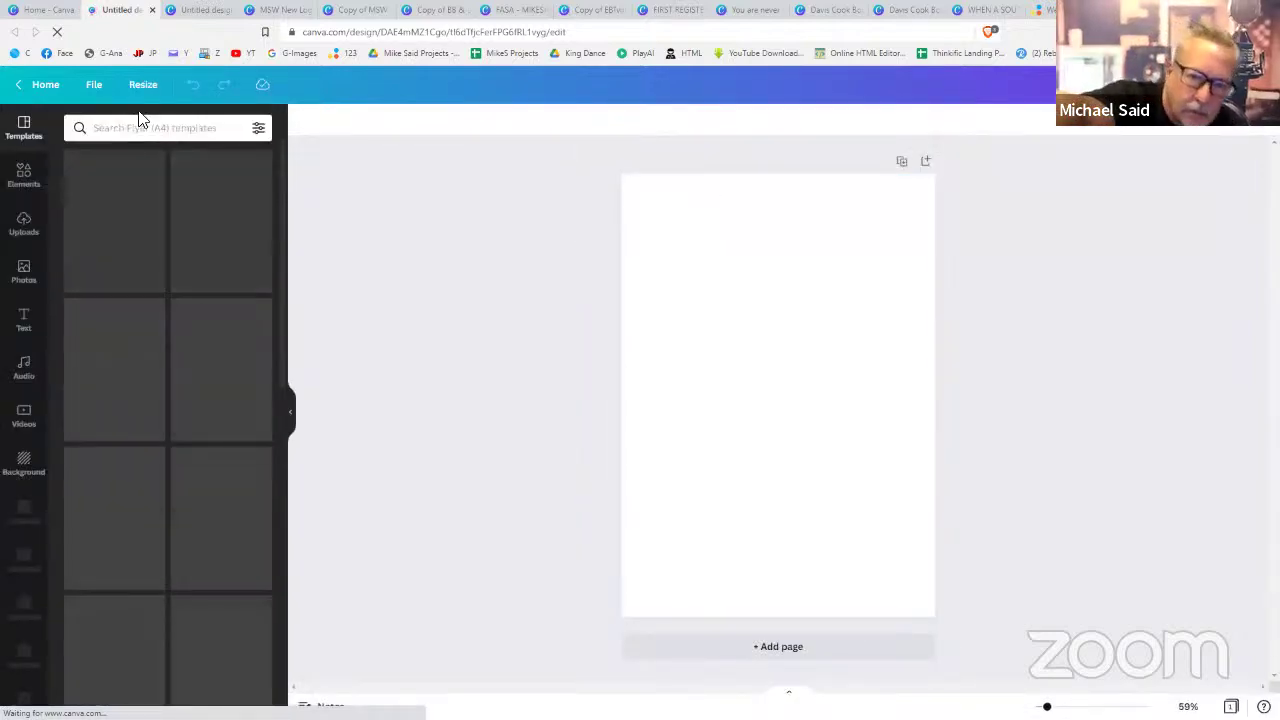
pyautogui.click(46, 88)
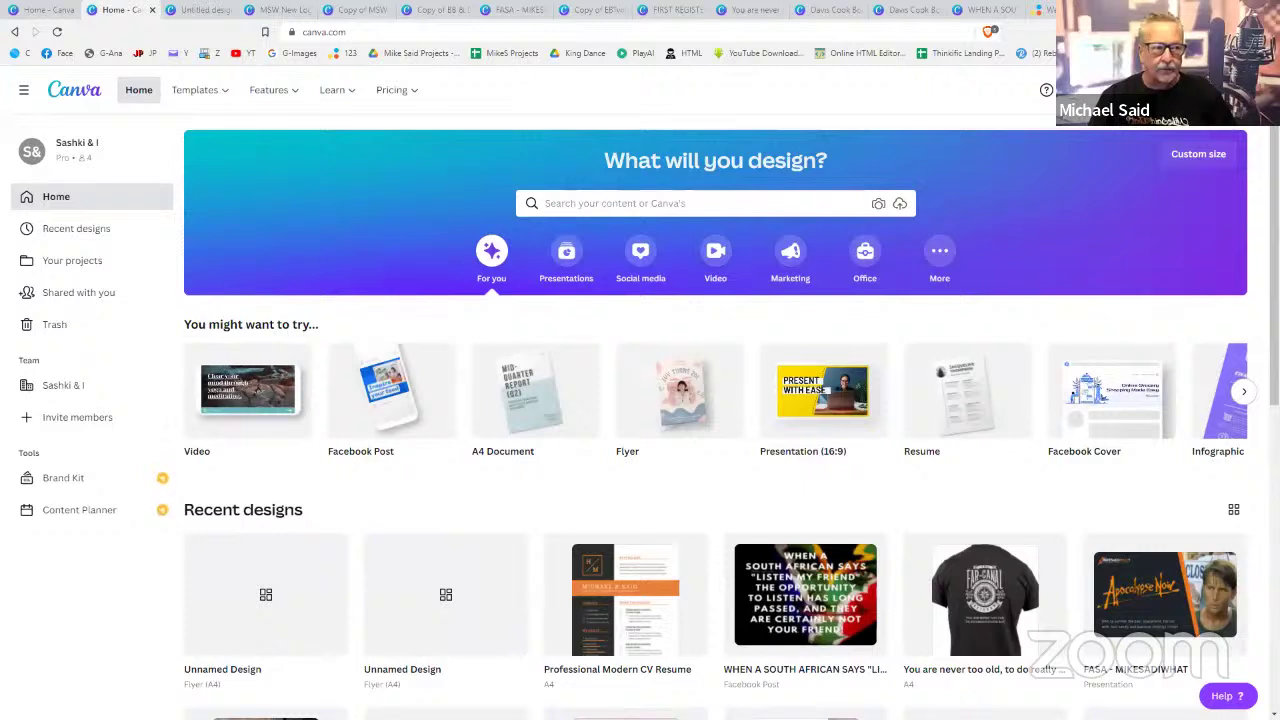
pyautogui.click(1198, 153)
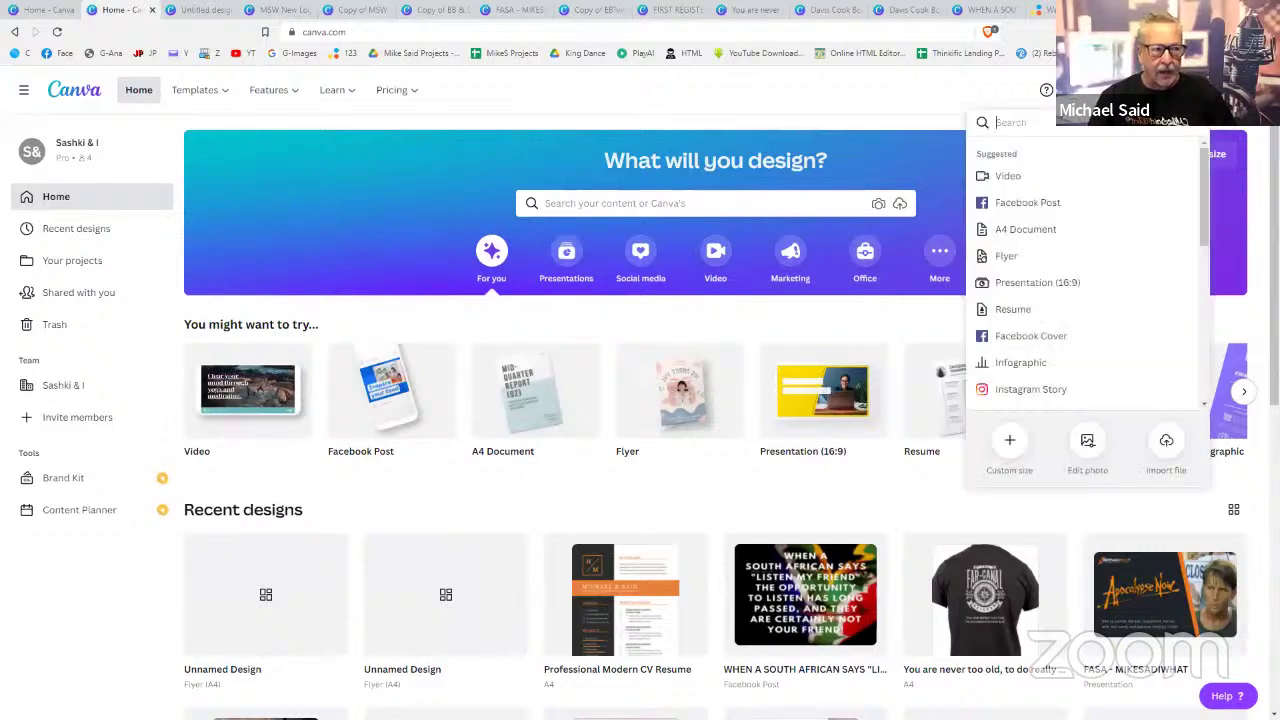
pyautogui.scroll(-1, 1037, 229)
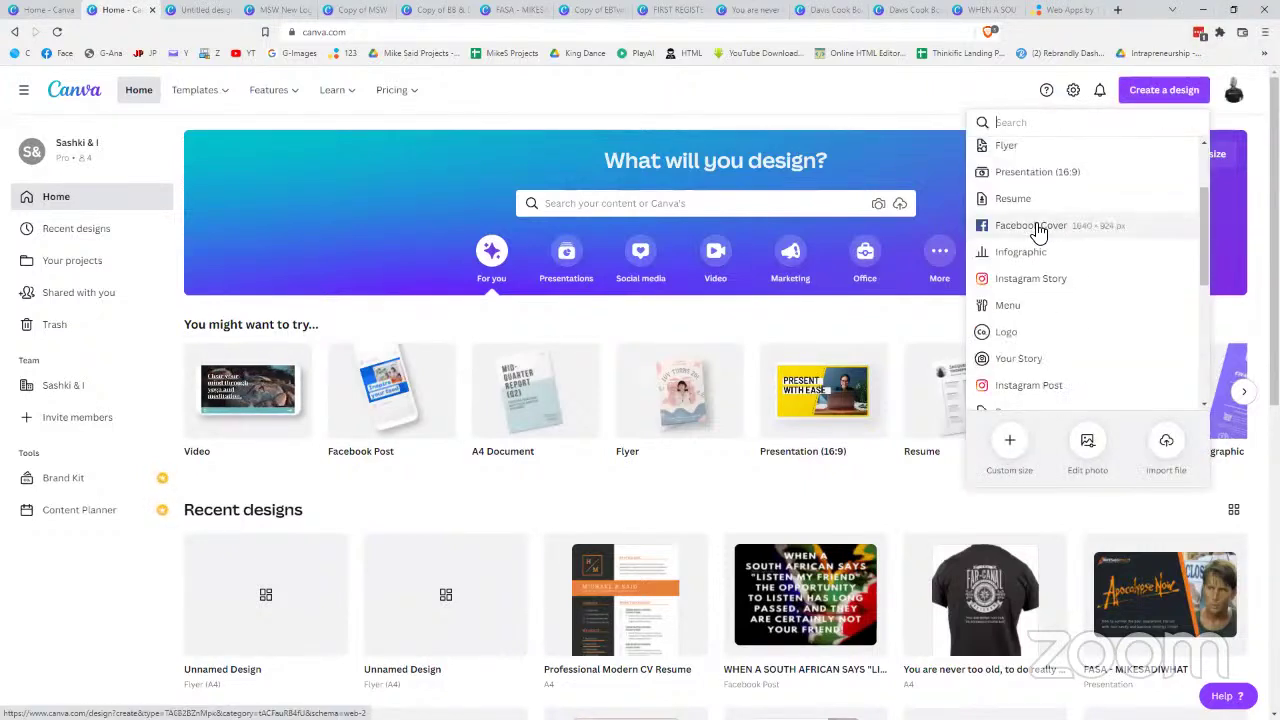
pyautogui.scroll(1, 1037, 229)
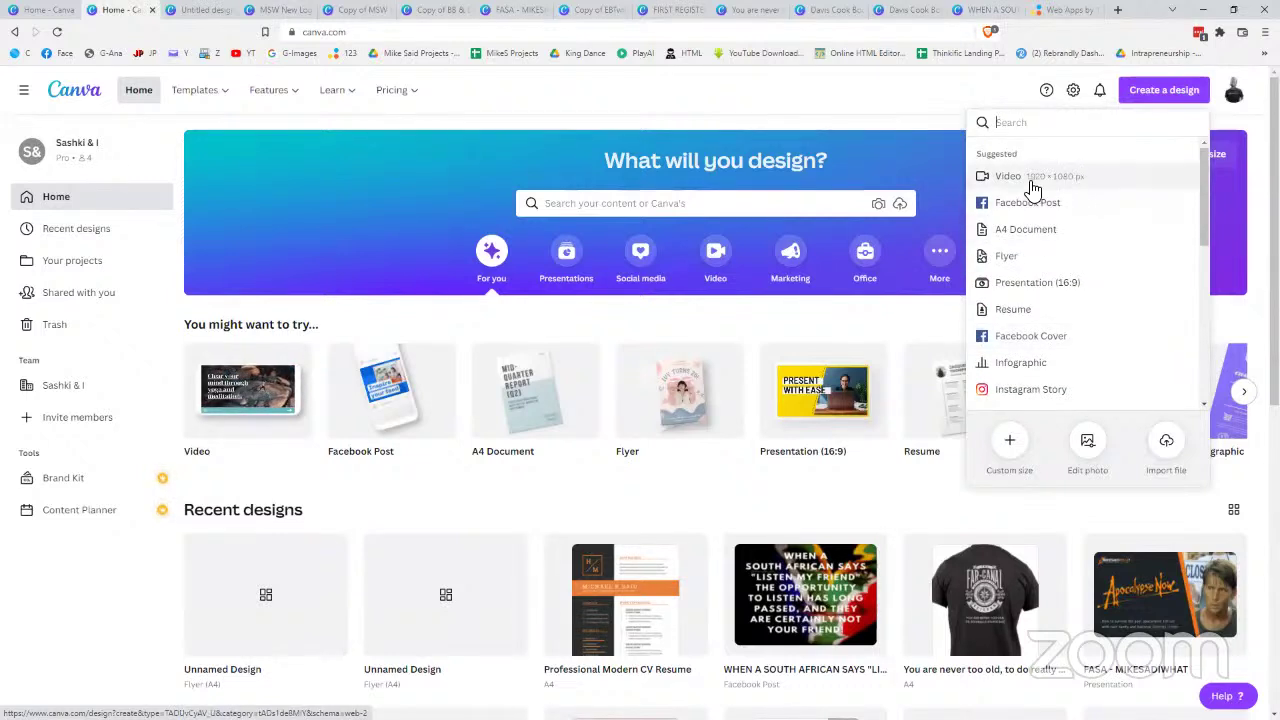
pyautogui.scroll(-1, 1037, 320)
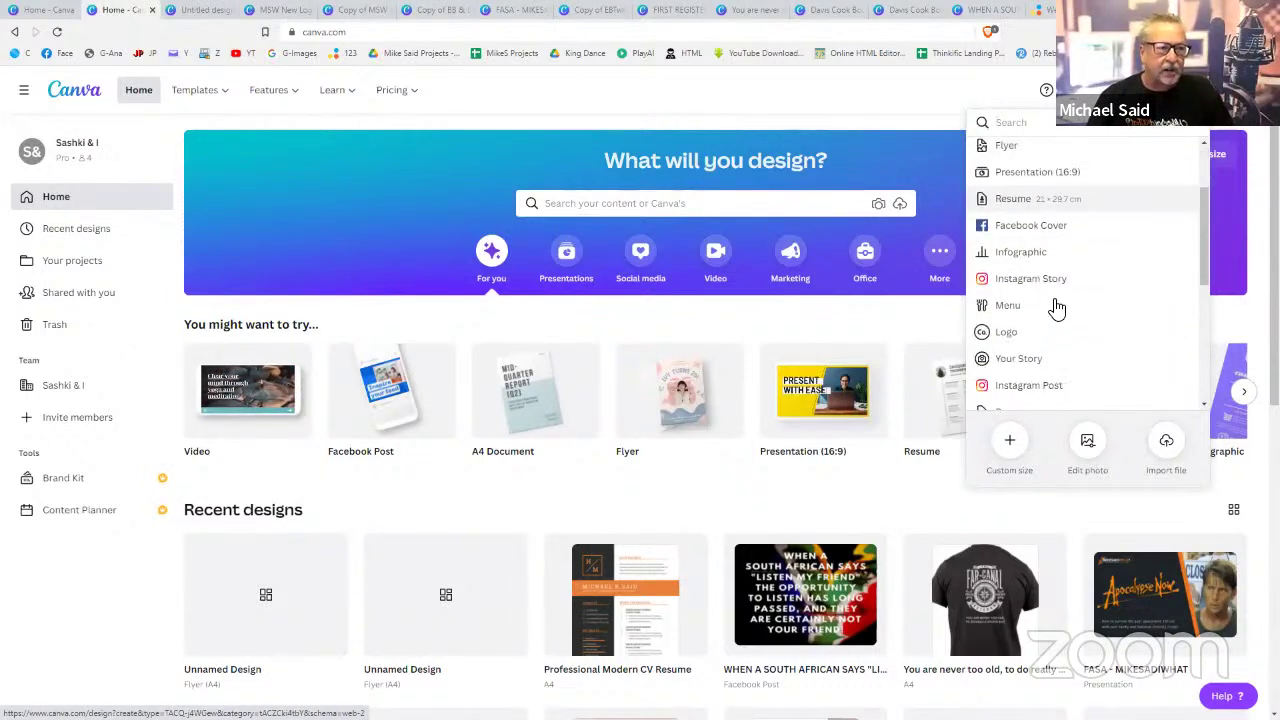
pyautogui.scroll(-1, 1058, 304)
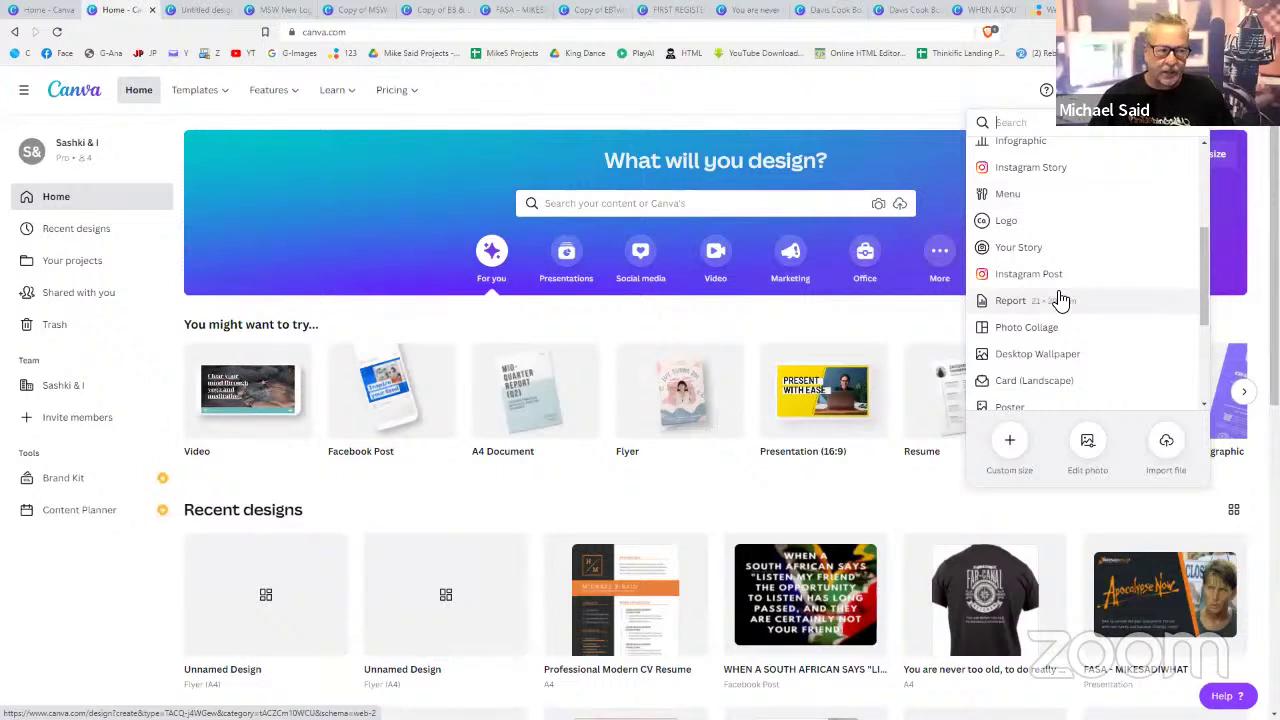
pyautogui.scroll(-2, 1058, 298)
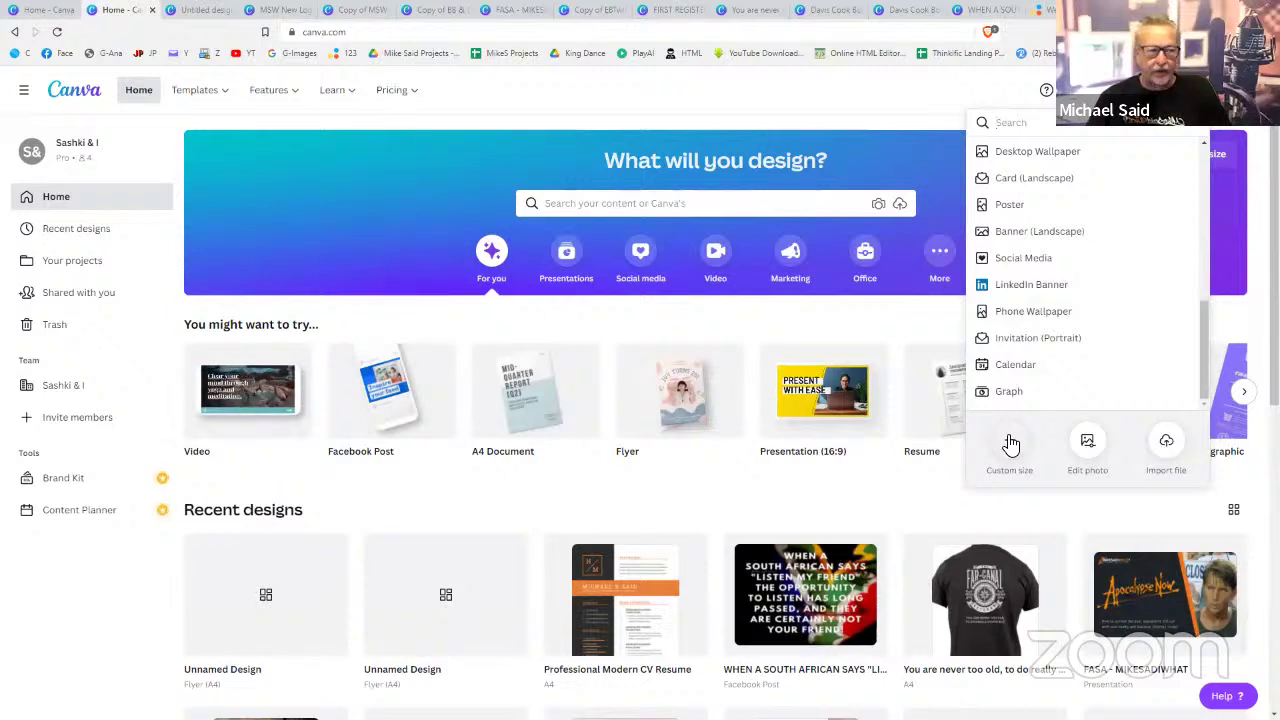
# - Open Custom size and enter a trial size of 200 × 100 cm
pyautogui.click(1010, 443)
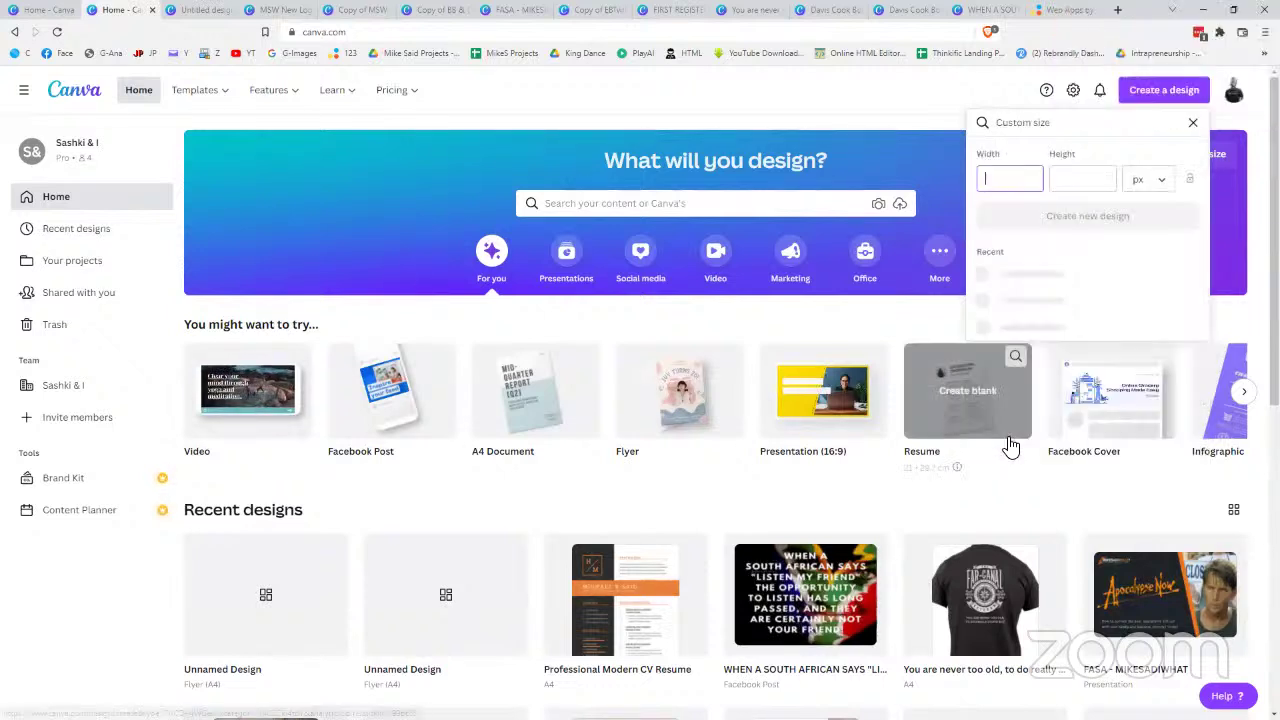
pyautogui.click(1008, 181)
pyautogui.write('2')
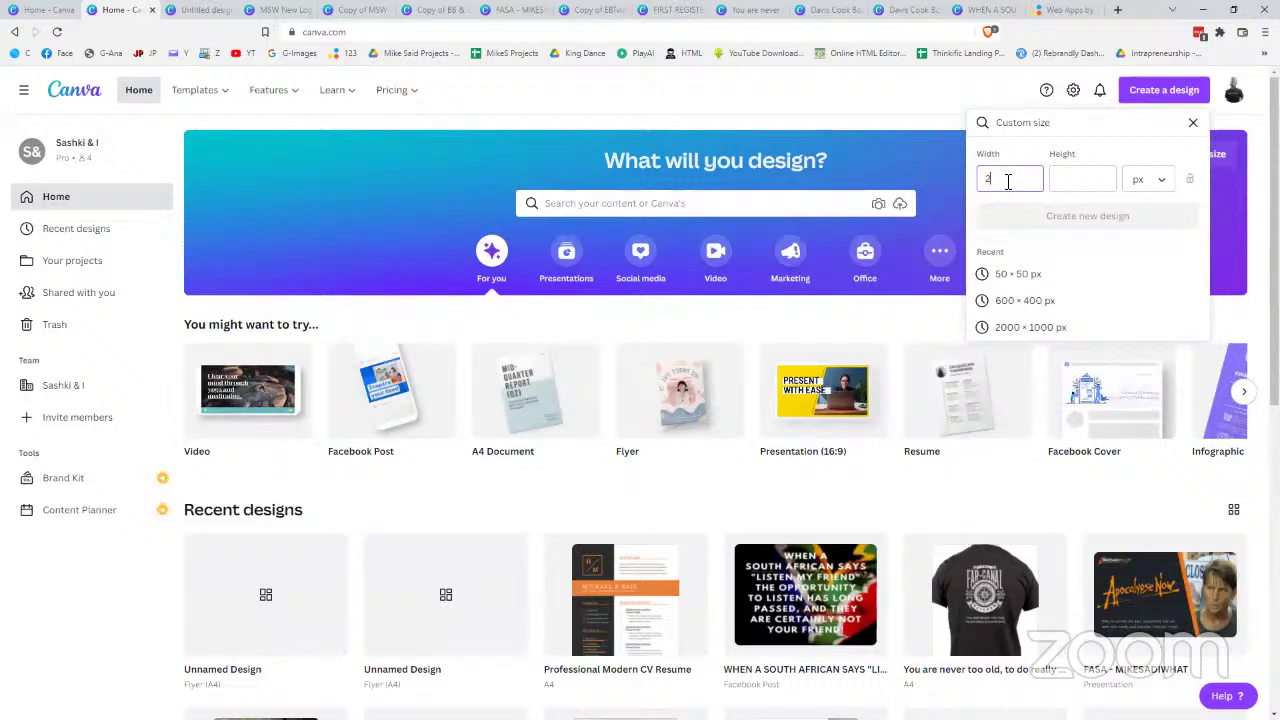
pyautogui.write('000')
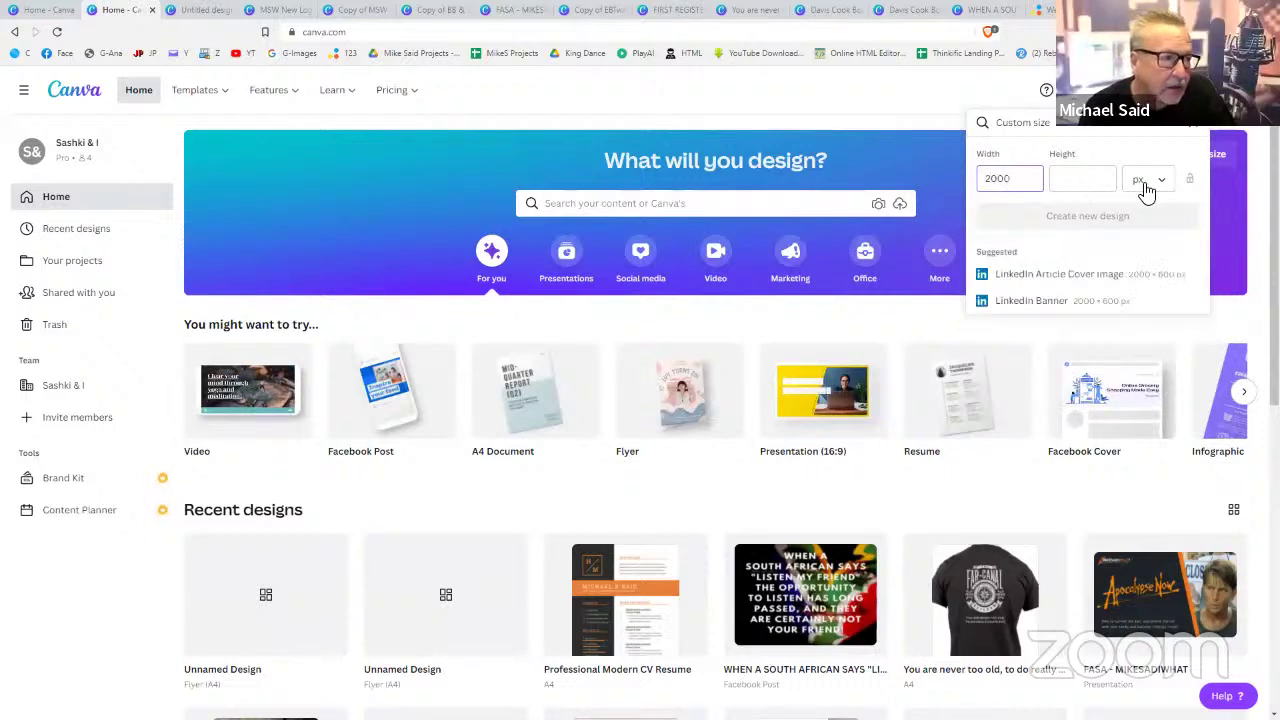
pyautogui.click(1158, 182)
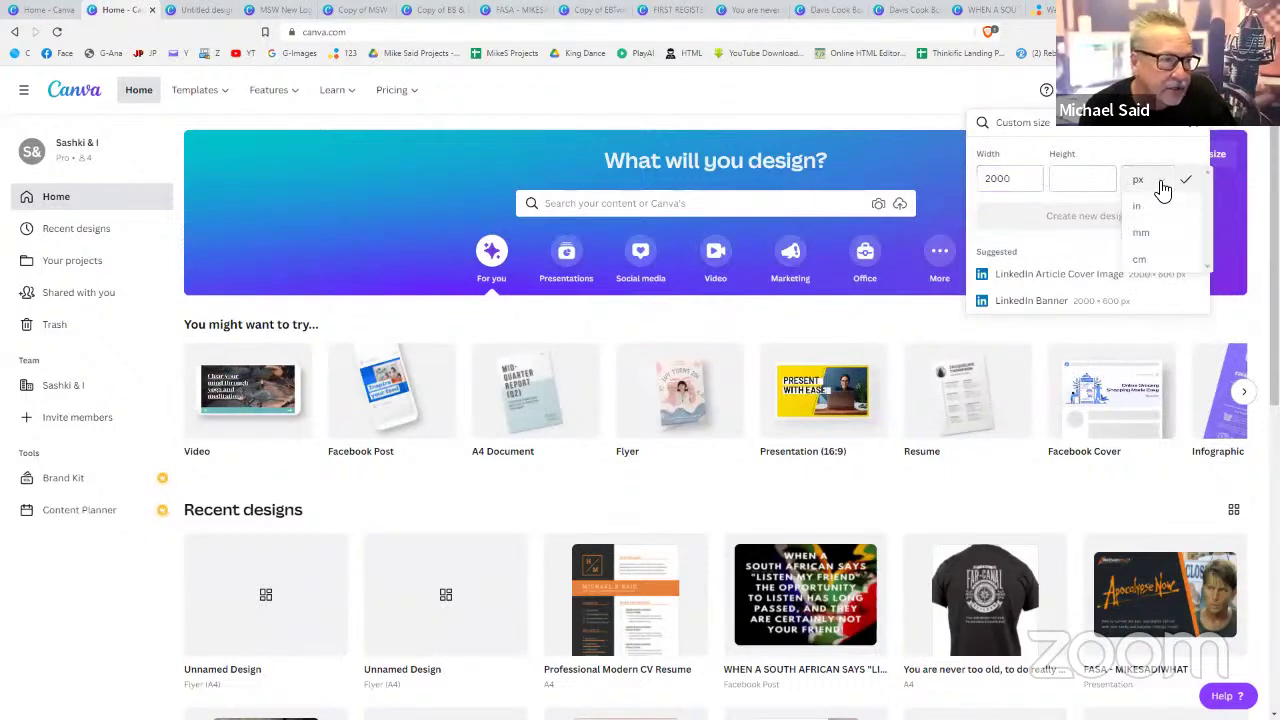
pyautogui.click(1140, 261)
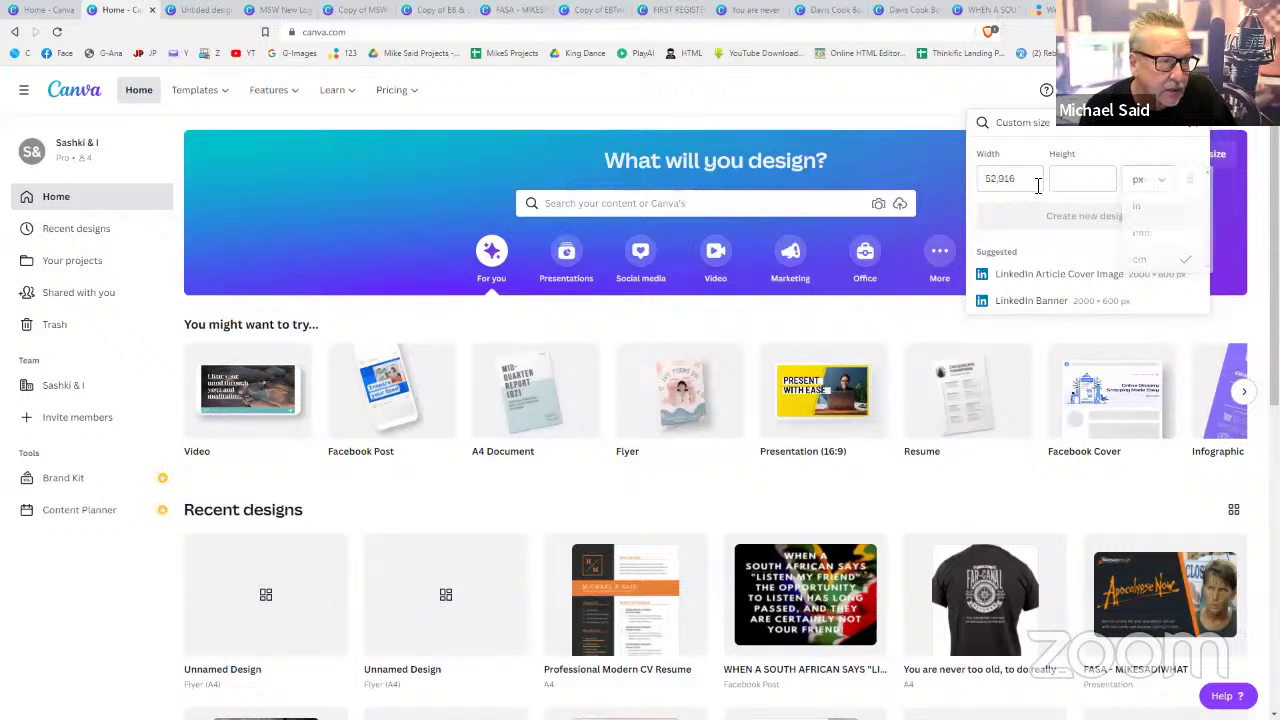
pyautogui.moveTo(1030, 179); pyautogui.dragTo(981, 178)
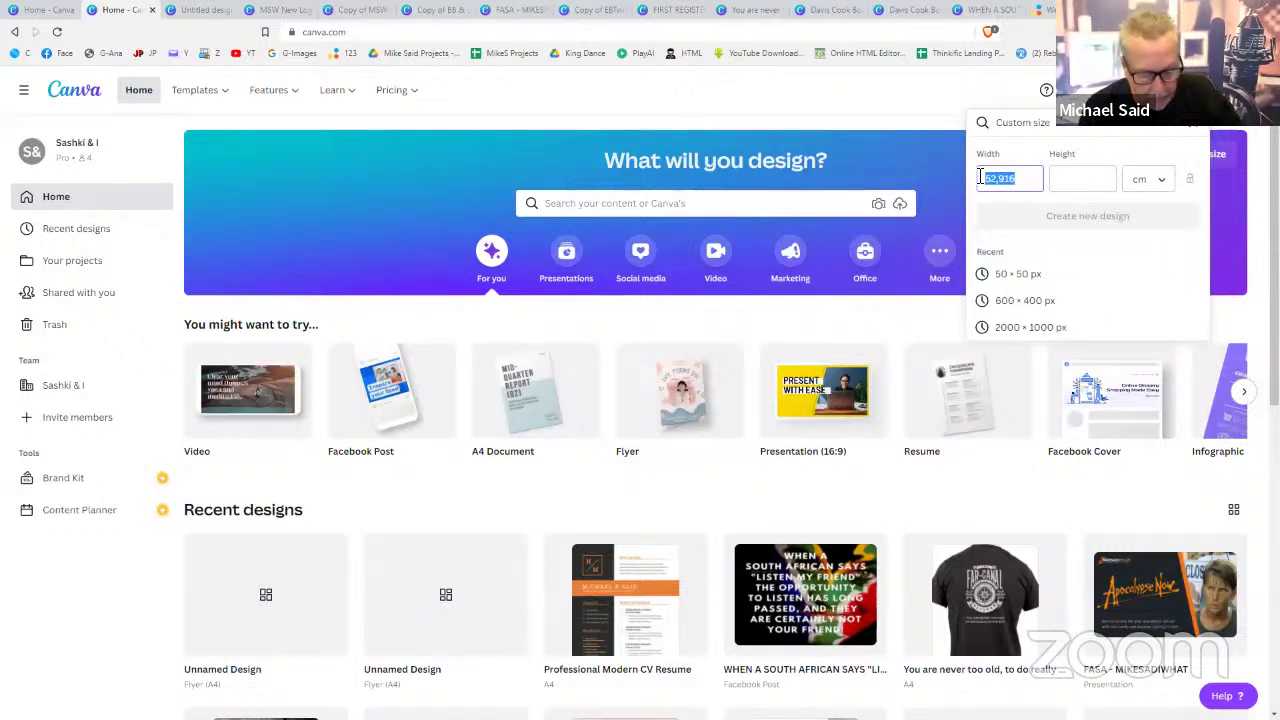
pyautogui.write('200')
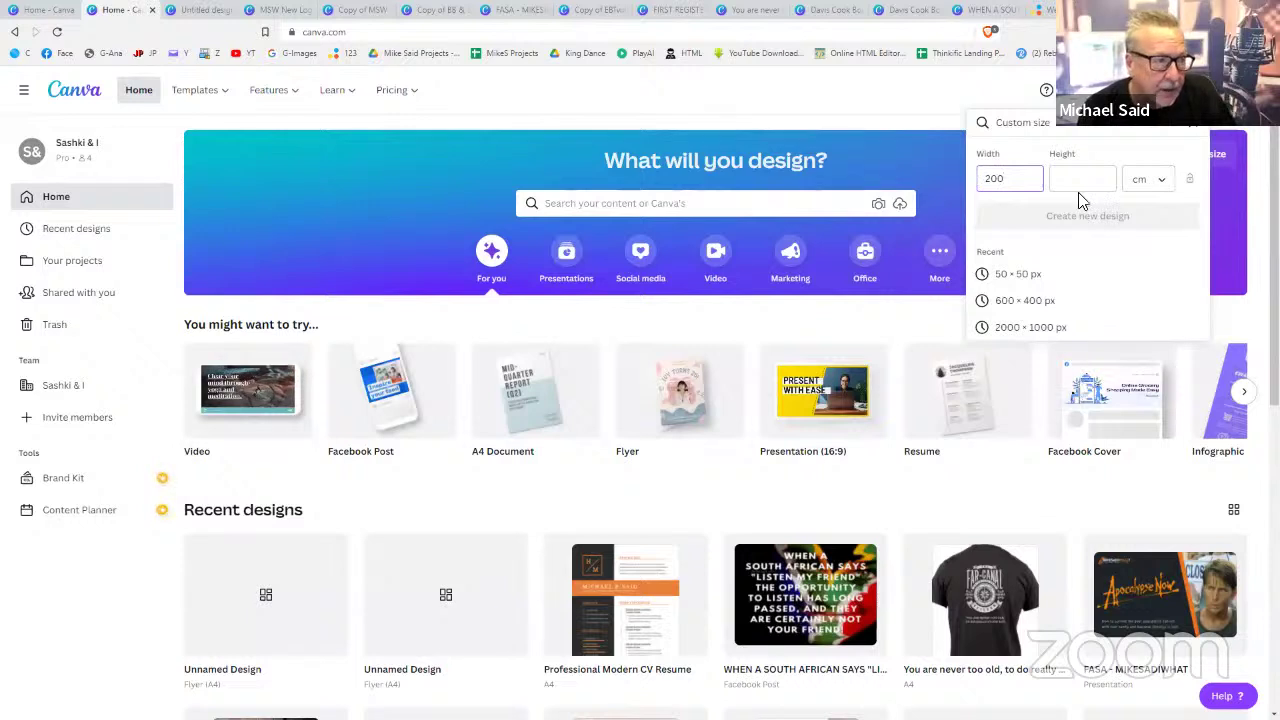
pyautogui.click(1084, 194)
pyautogui.write('100')
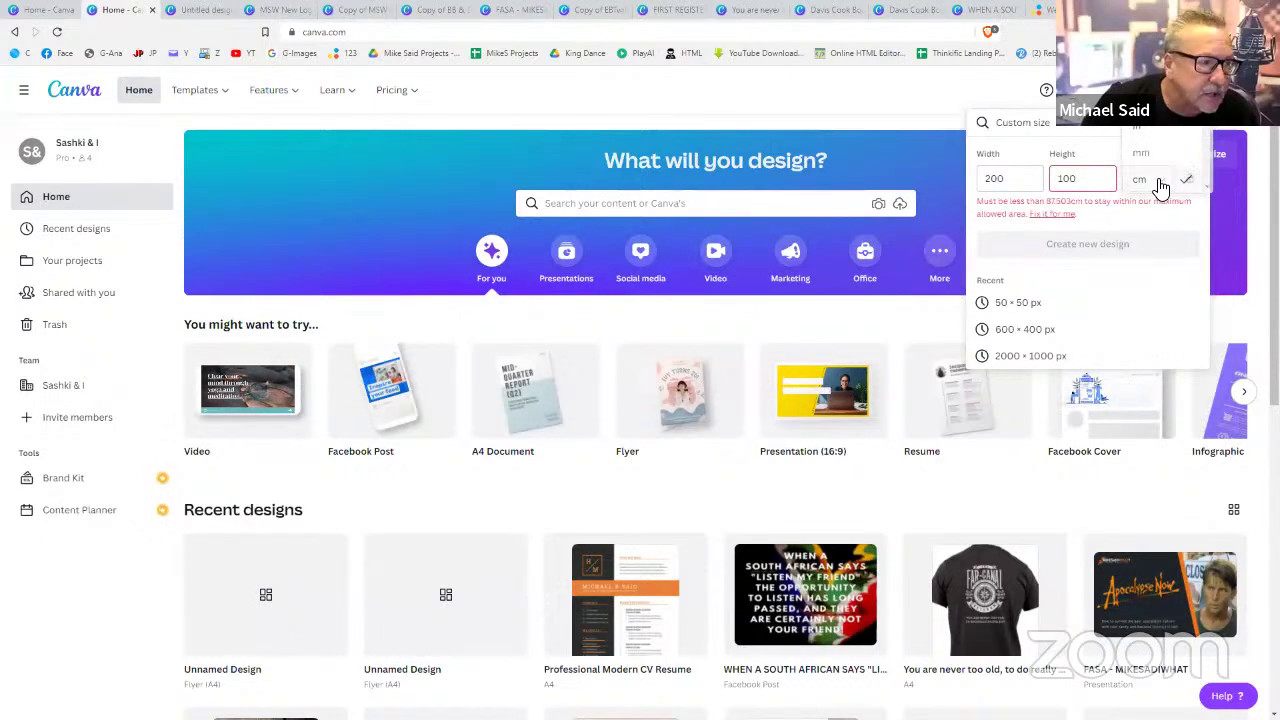
# - Switch units to millimetres, set 500 × 200 mm, and create the design
pyautogui.click(1152, 180)
pyautogui.click(1145, 155)
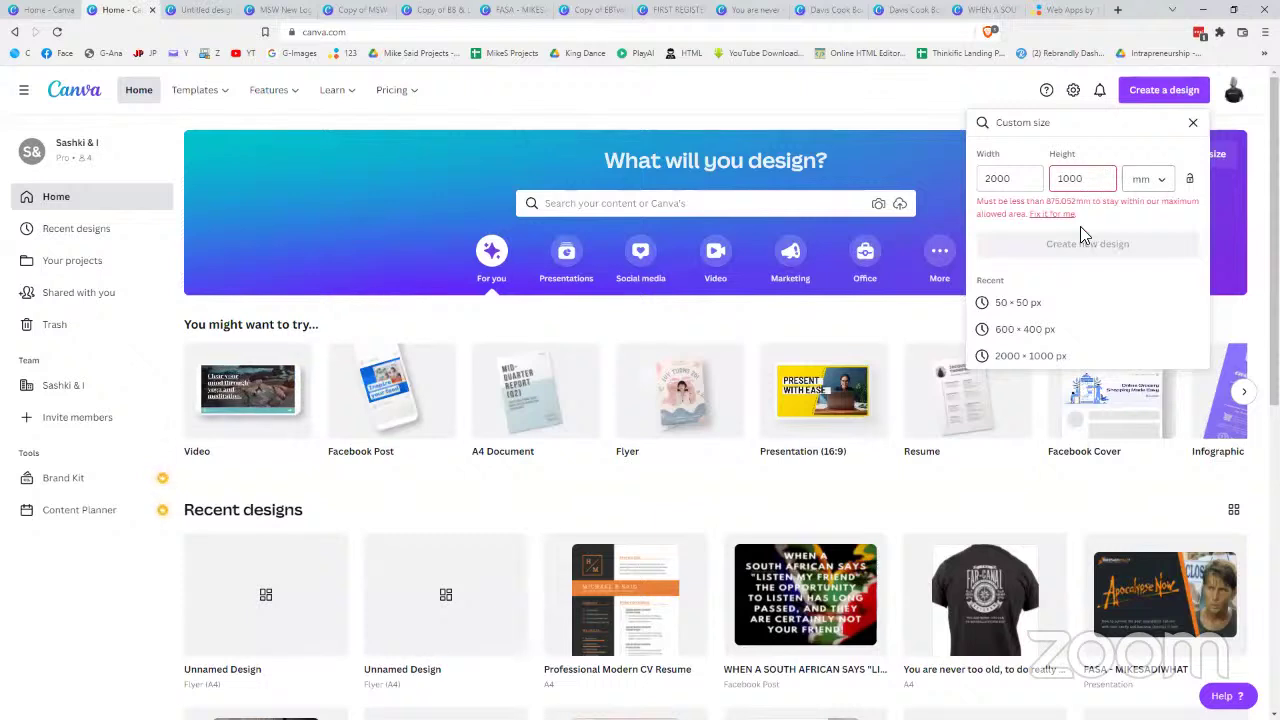
pyautogui.moveTo(1088, 180); pyautogui.dragTo(1027, 178)
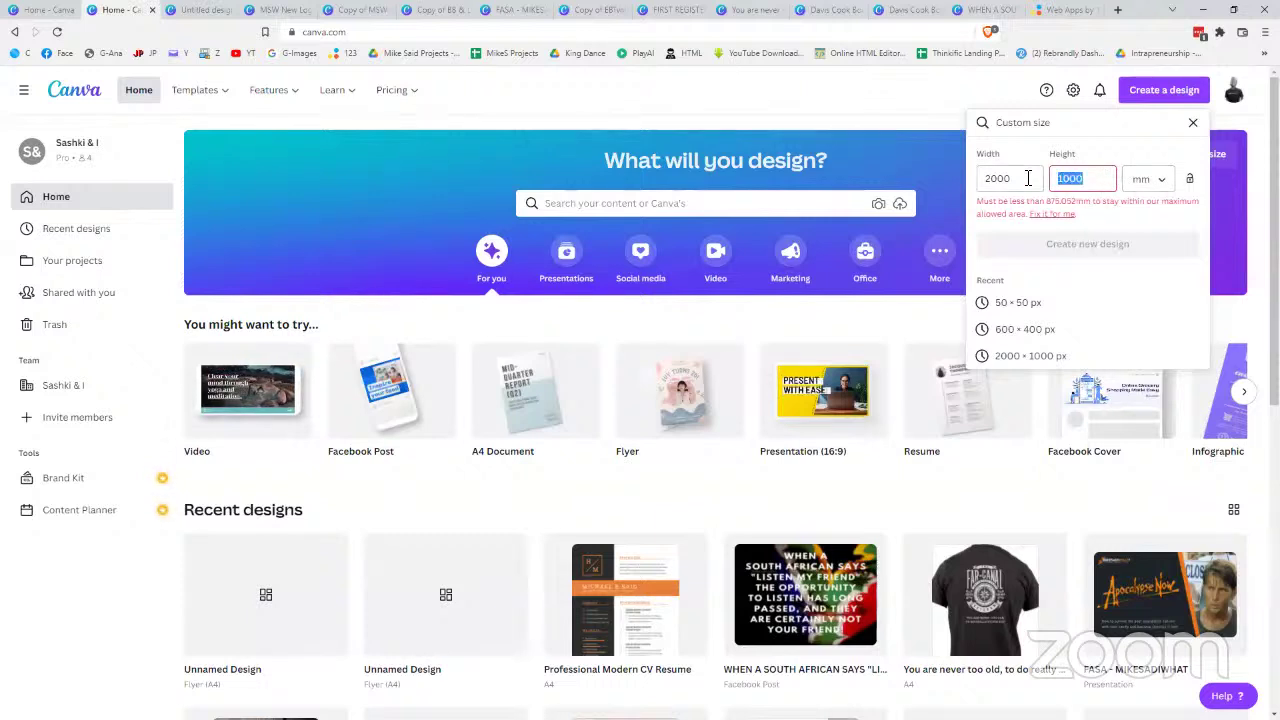
pyautogui.write('200')
pyautogui.click(1018, 180)
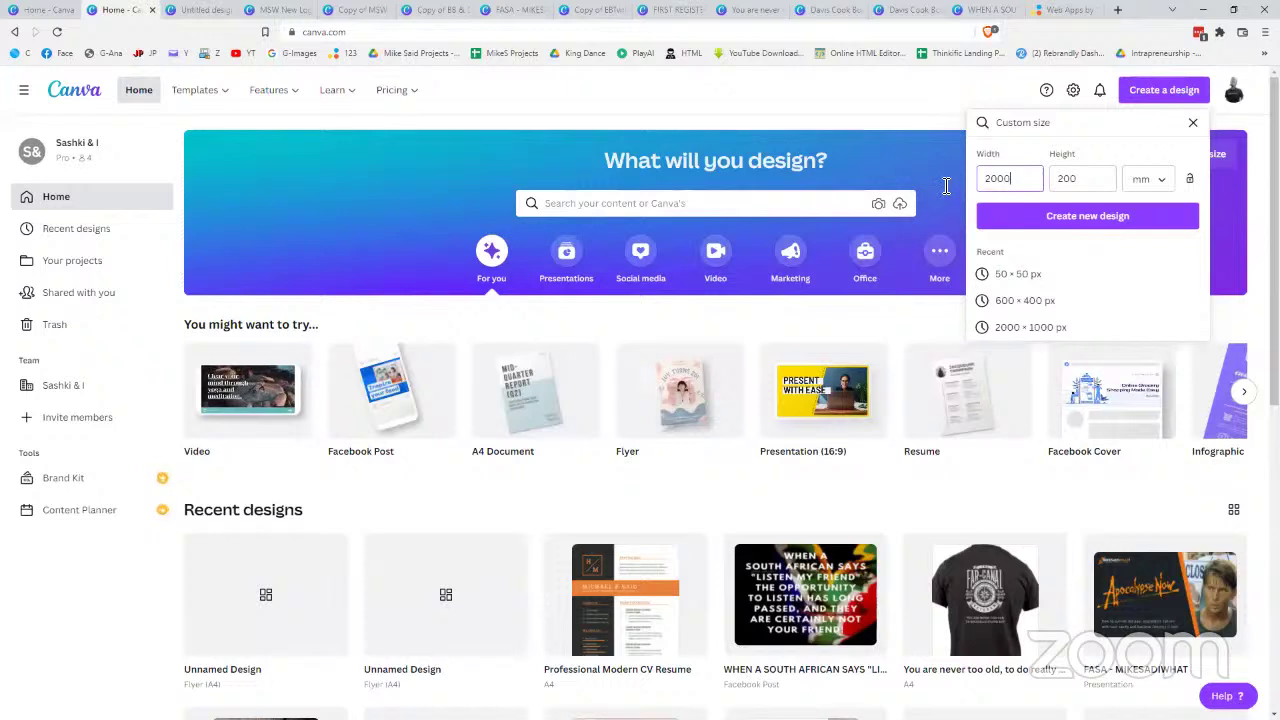
pyautogui.doubleClick(990, 180)
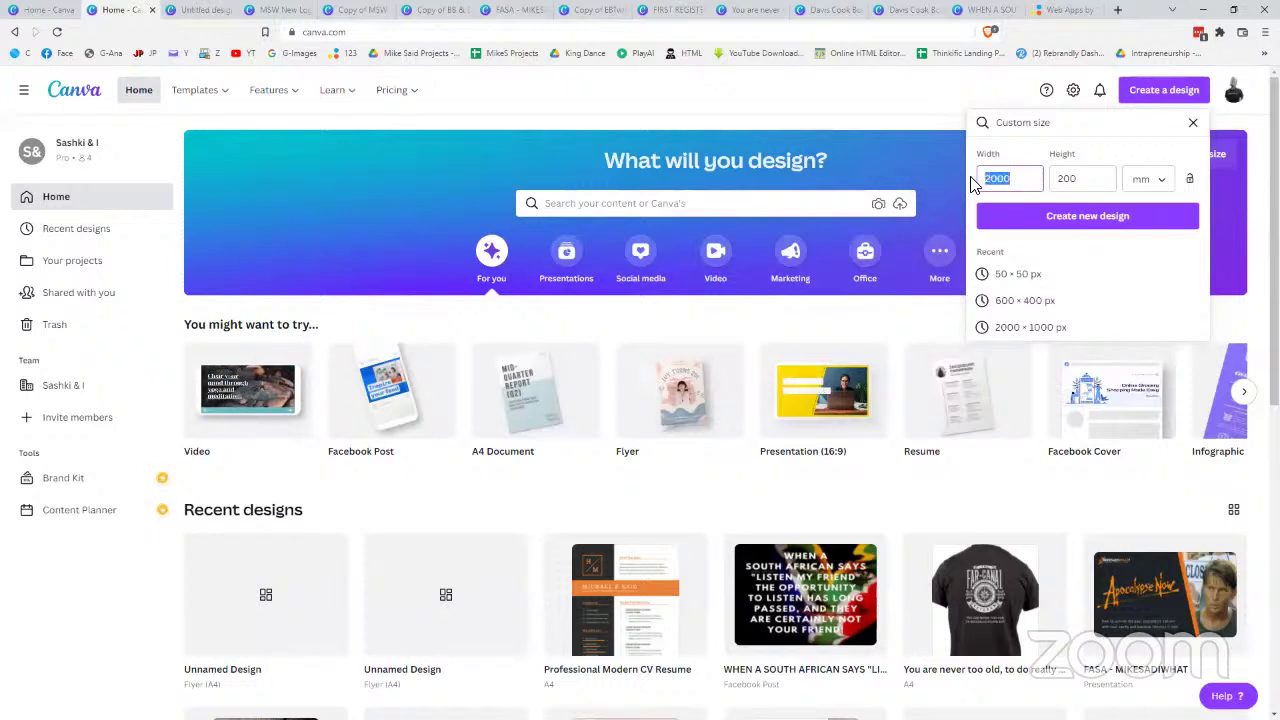
pyautogui.write('500')
pyautogui.click(1072, 214)
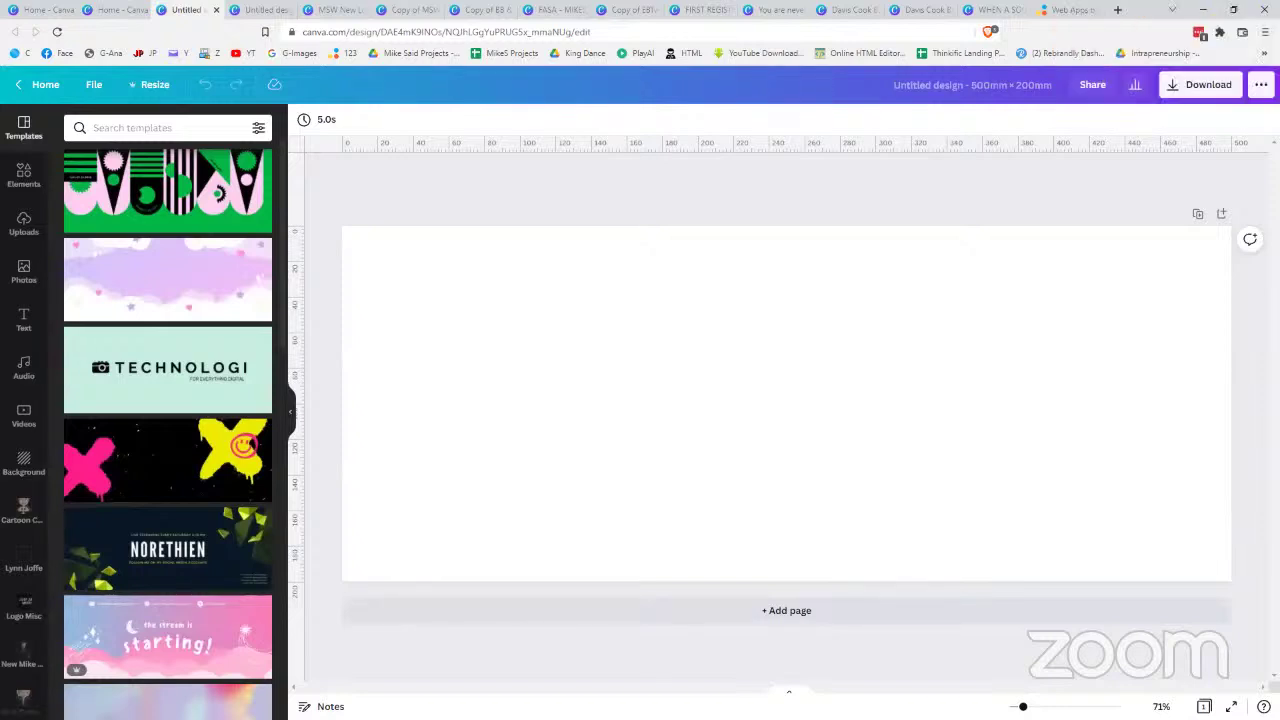
# - Select the new 500 × 200 mm page, then switch to the blank A4 flyer tab
pyautogui.click(502, 358)
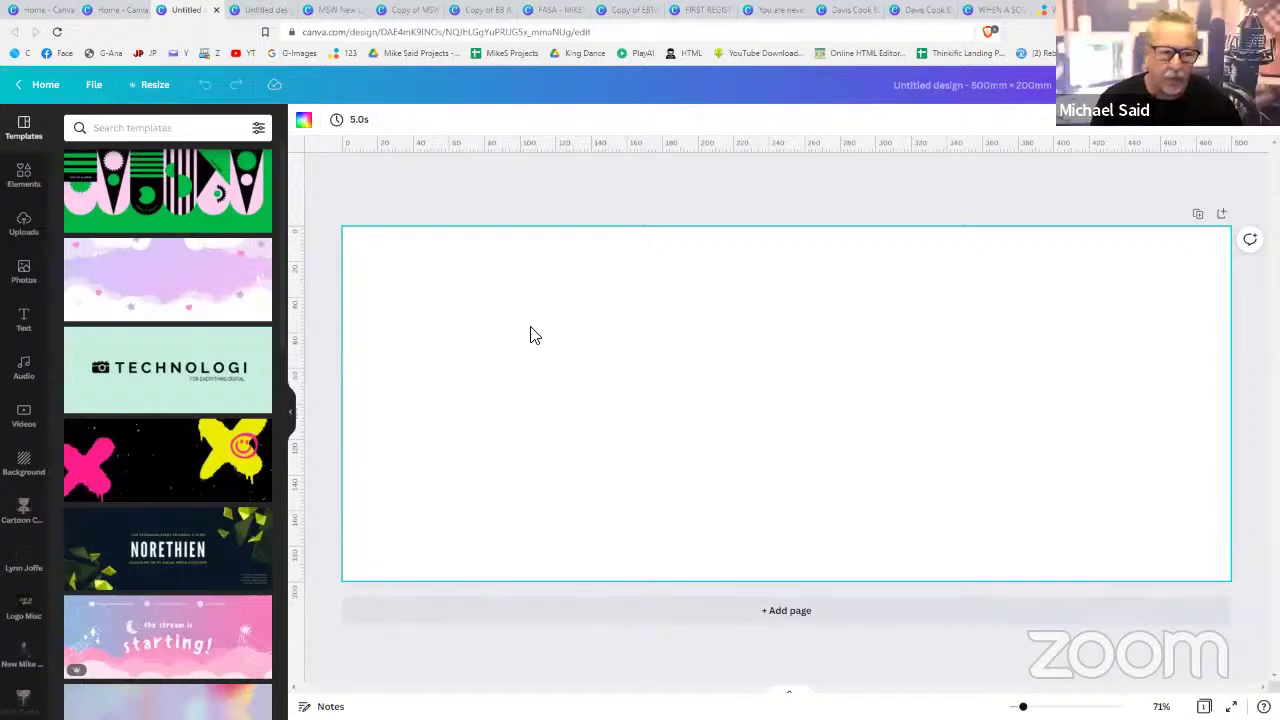
pyautogui.click(256, 12)
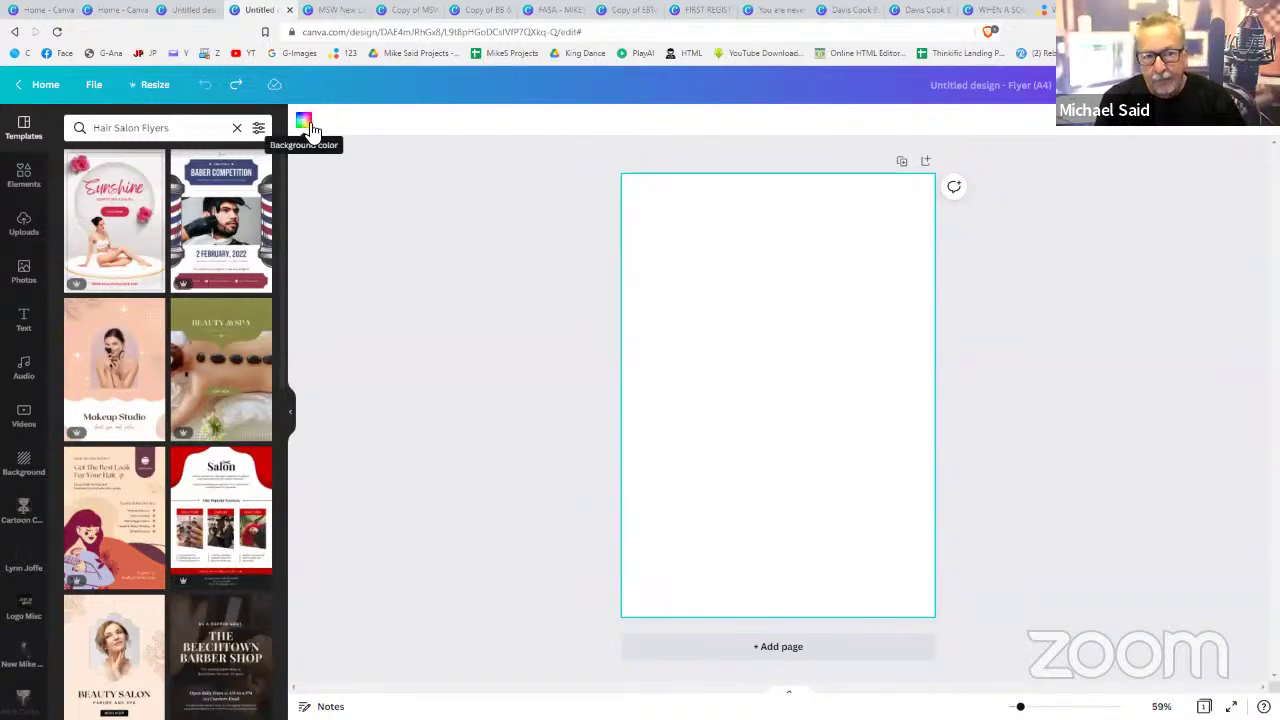
# - Give the A4 page a dark grey #545454 background, then bring up the Photos library
pyautogui.click(305, 124)
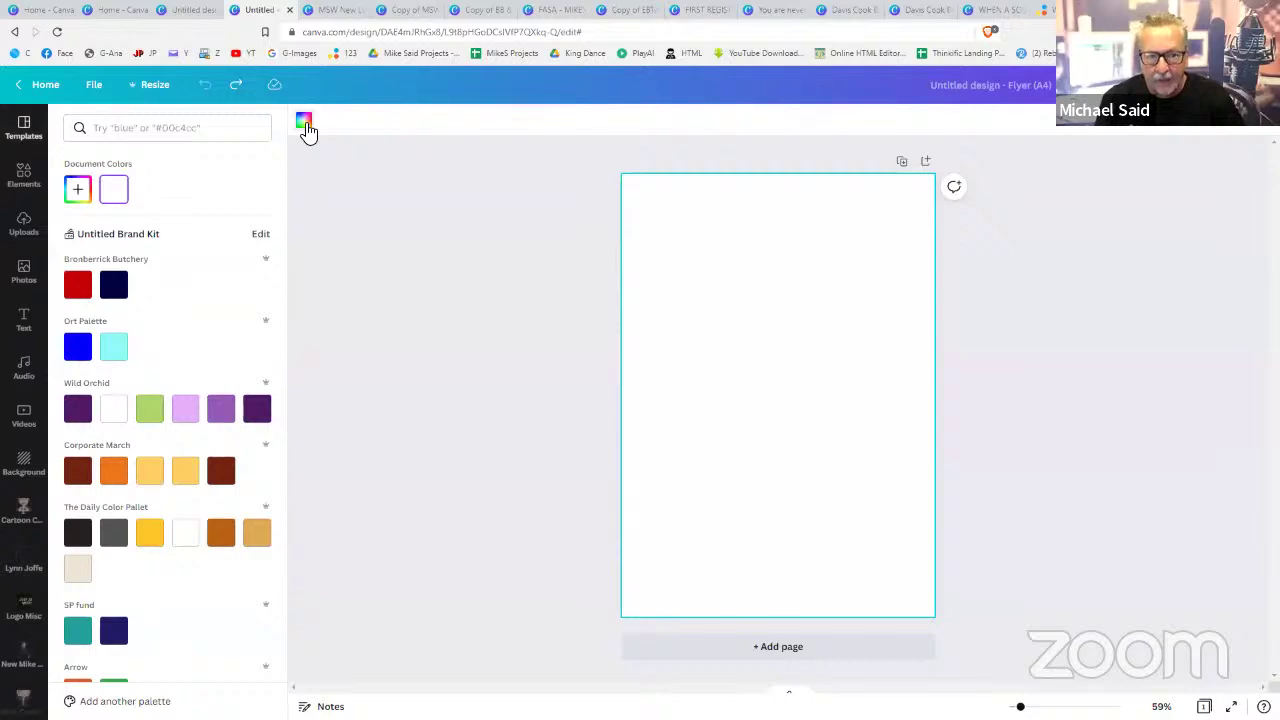
pyautogui.scroll(-1, 163, 317)
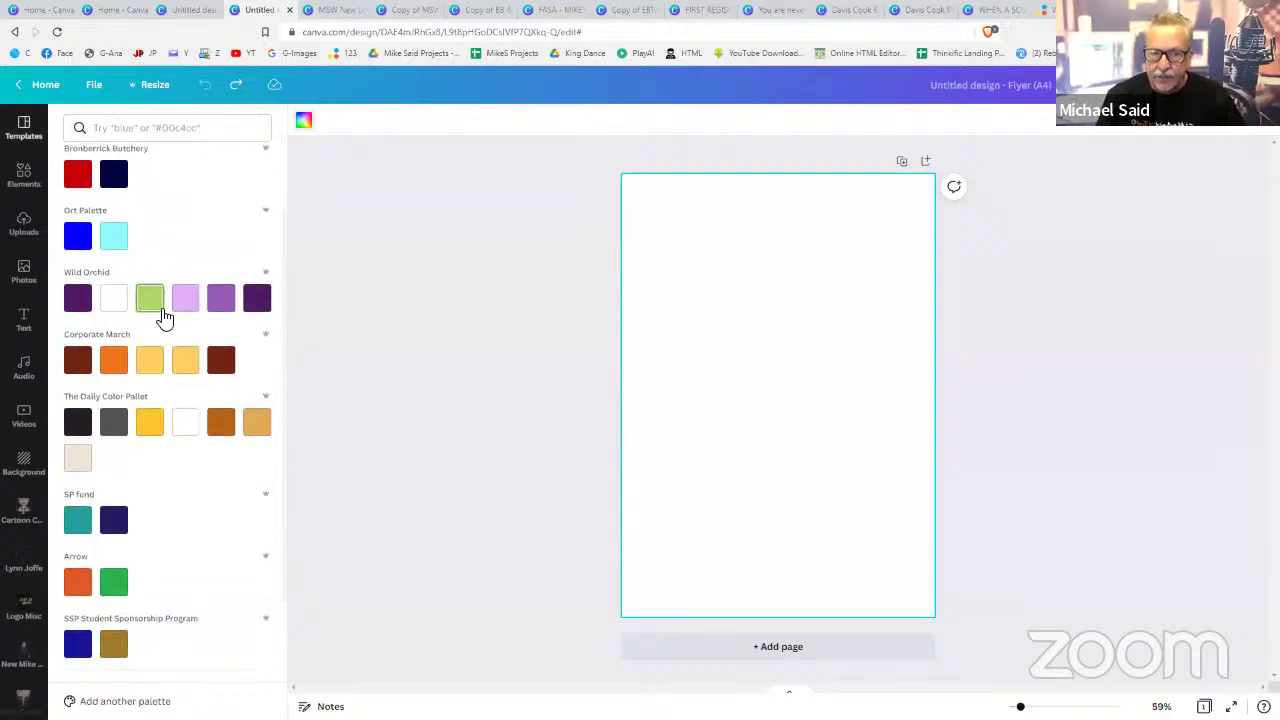
pyautogui.scroll(1, 163, 317)
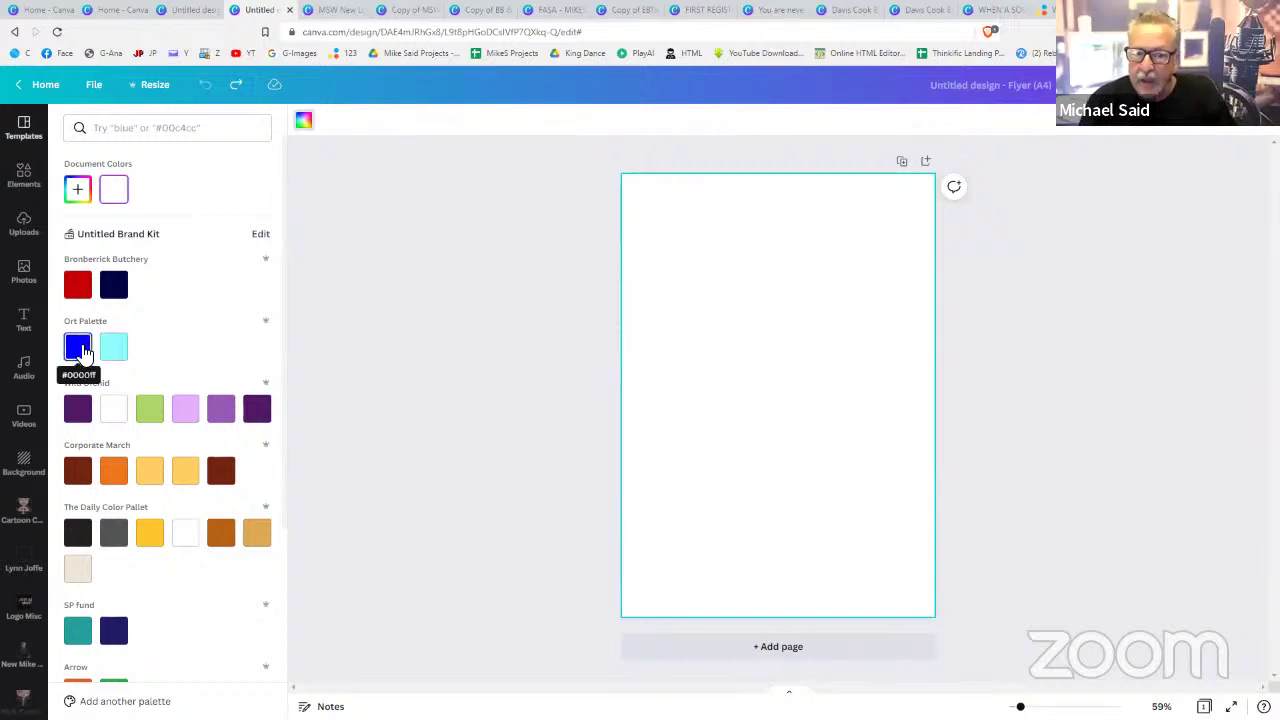
pyautogui.click(80, 350)
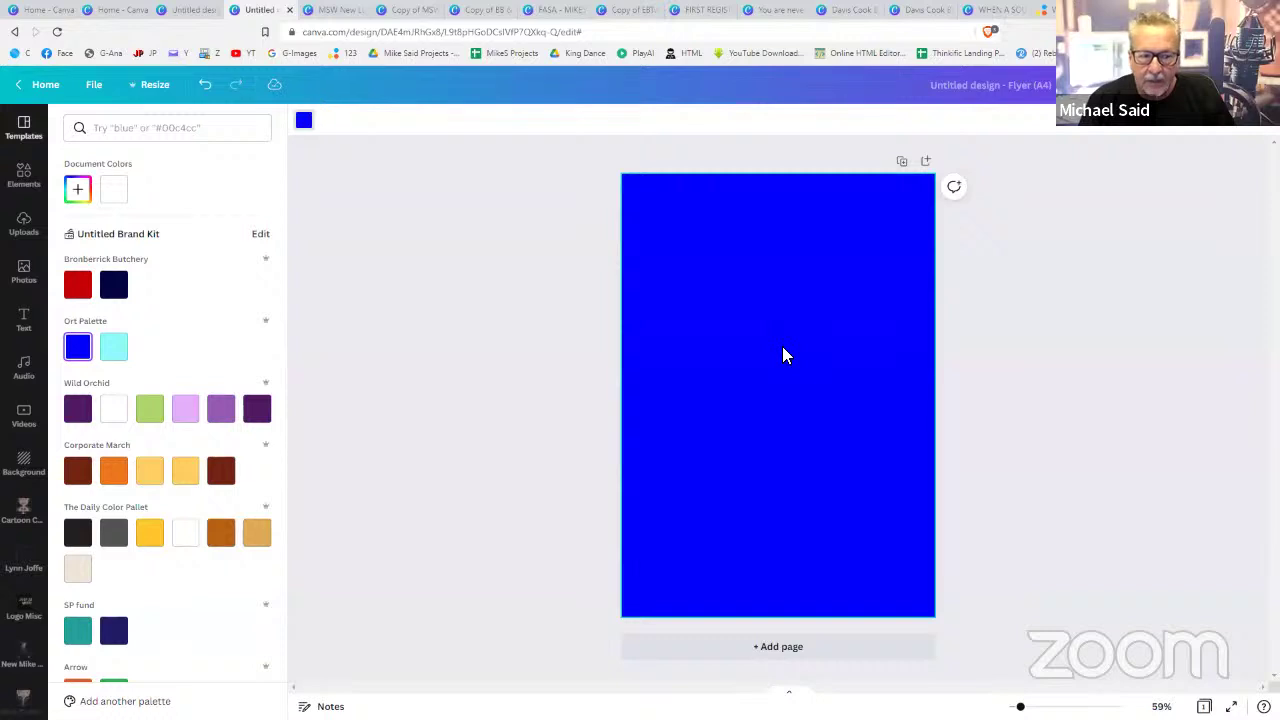
pyautogui.scroll(-2, 204, 384)
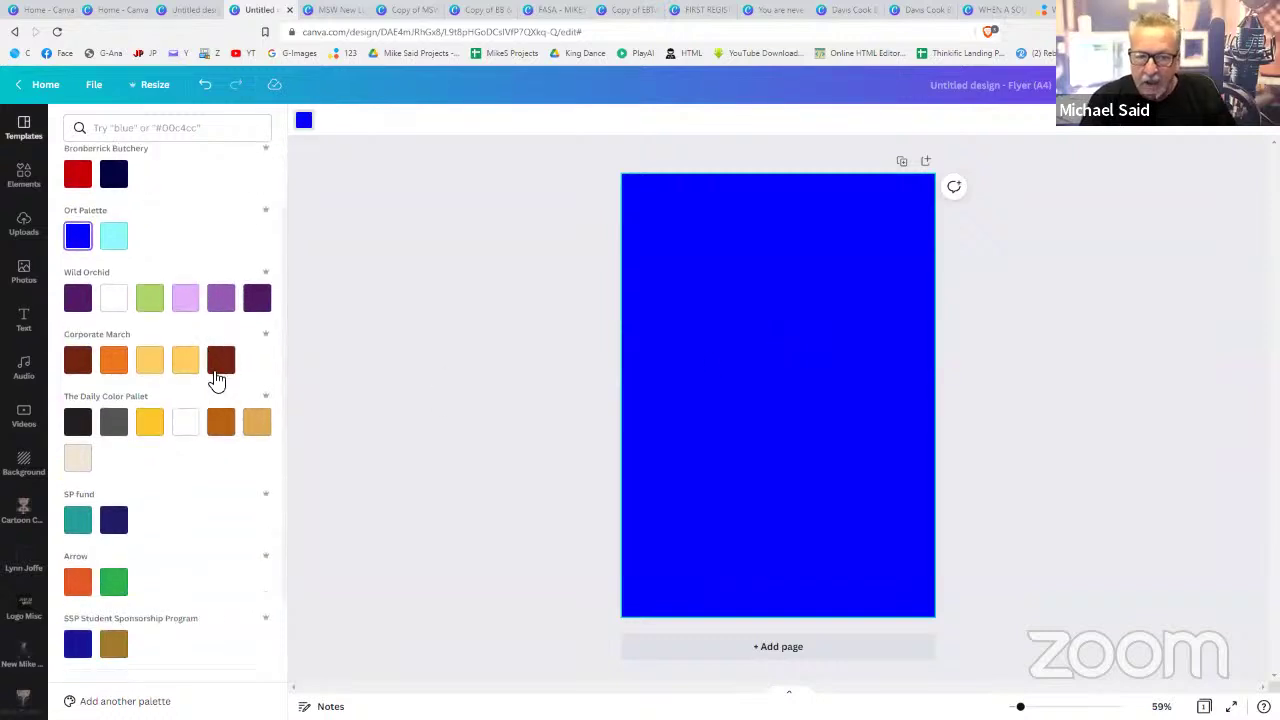
pyautogui.click(113, 424)
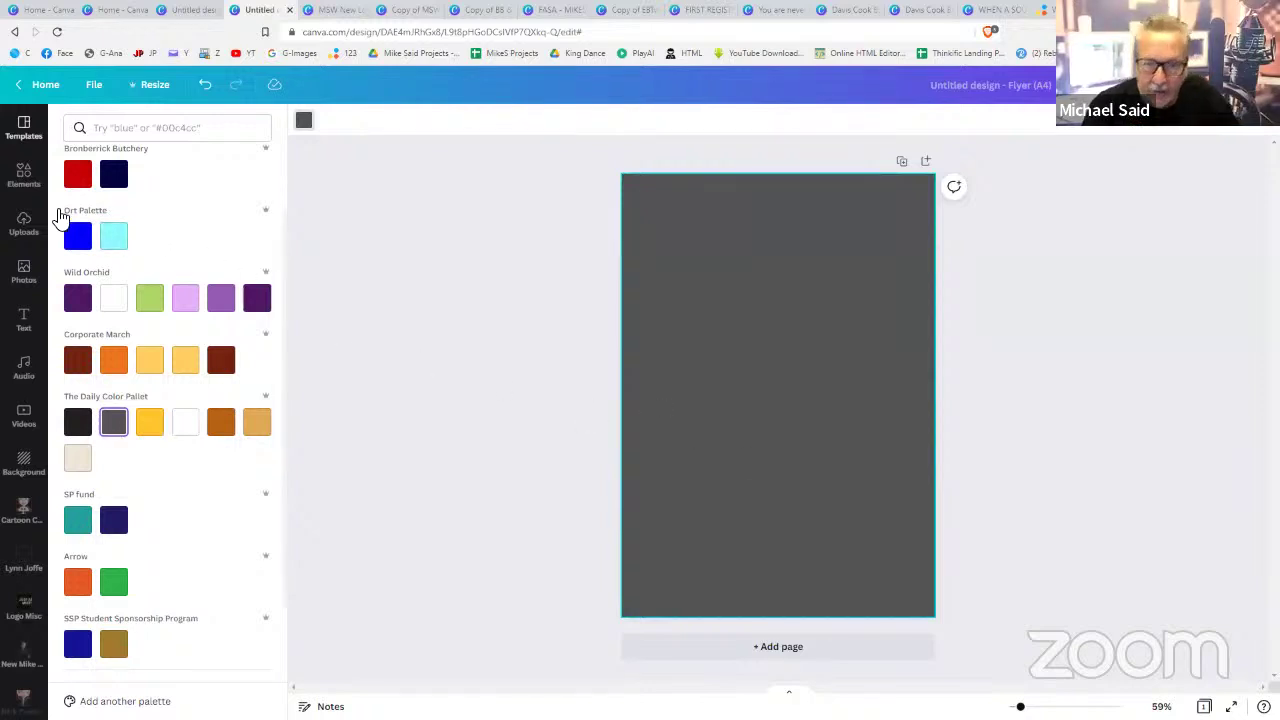
pyautogui.click(25, 272)
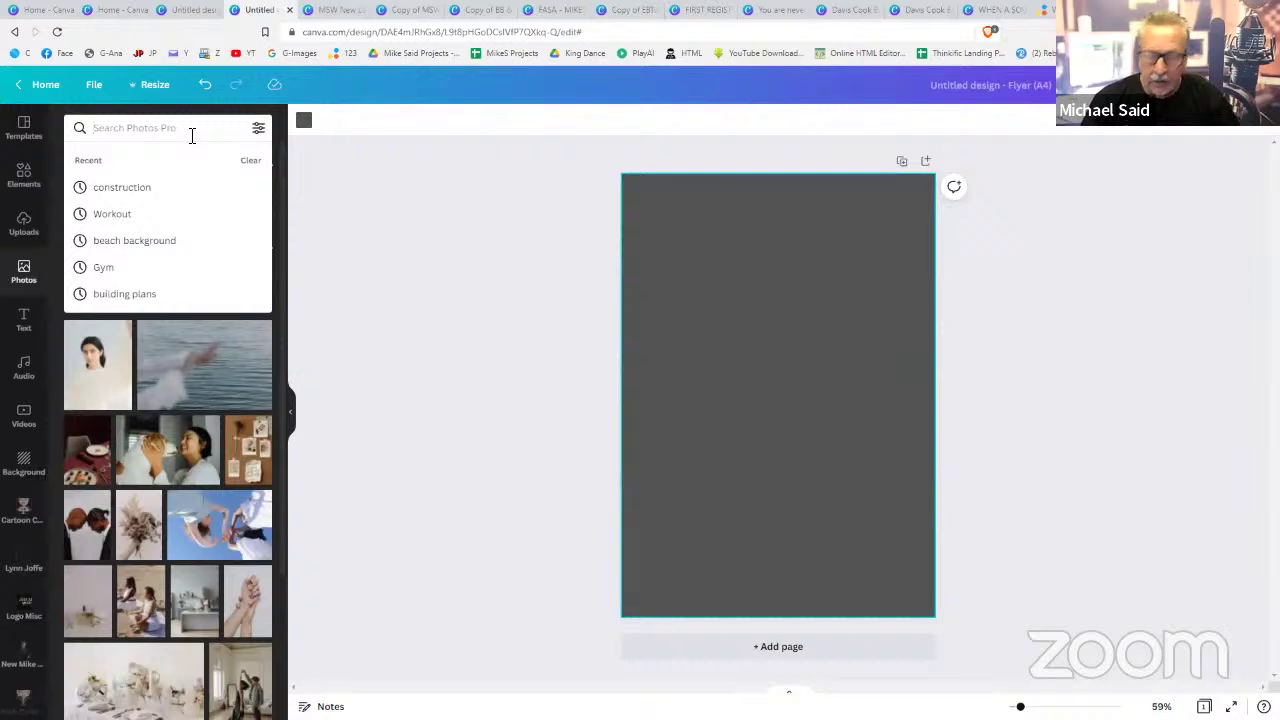
# - Search photos for 'graphic design' and add the woman-at-desk photo to the grey page
pyautogui.write('design')
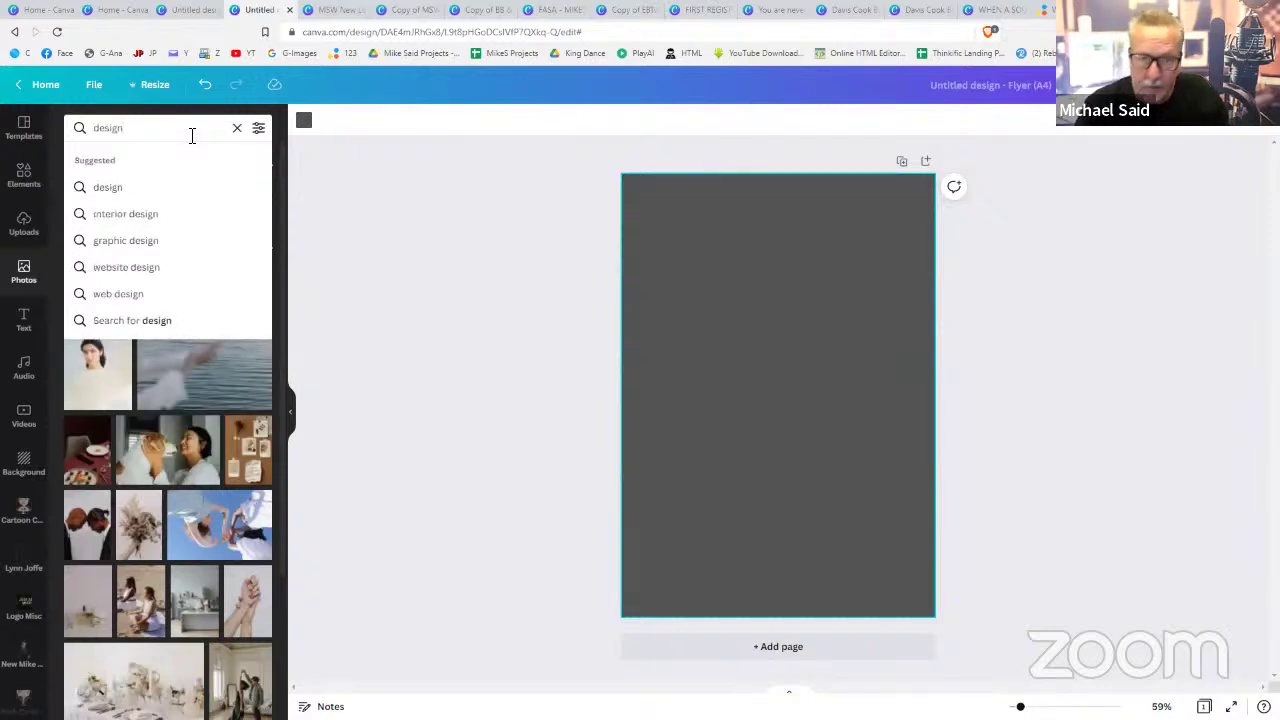
pyautogui.click(130, 241)
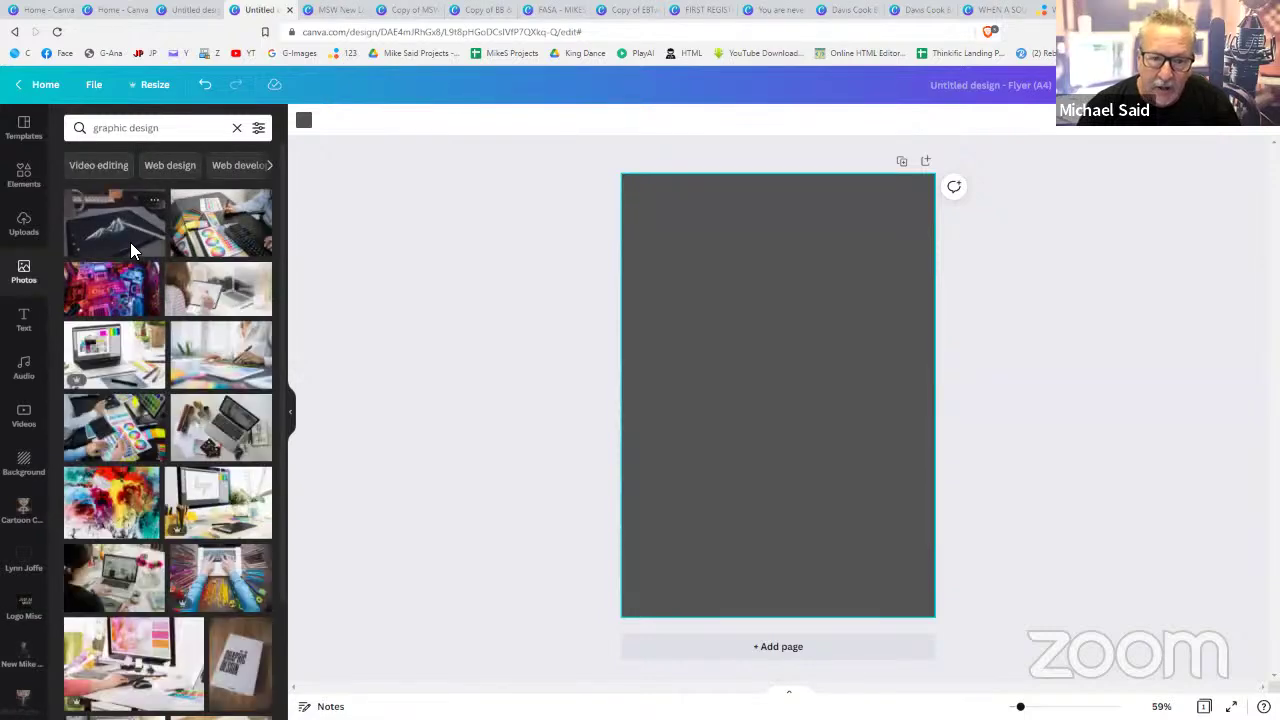
pyautogui.scroll(-2, 137, 545)
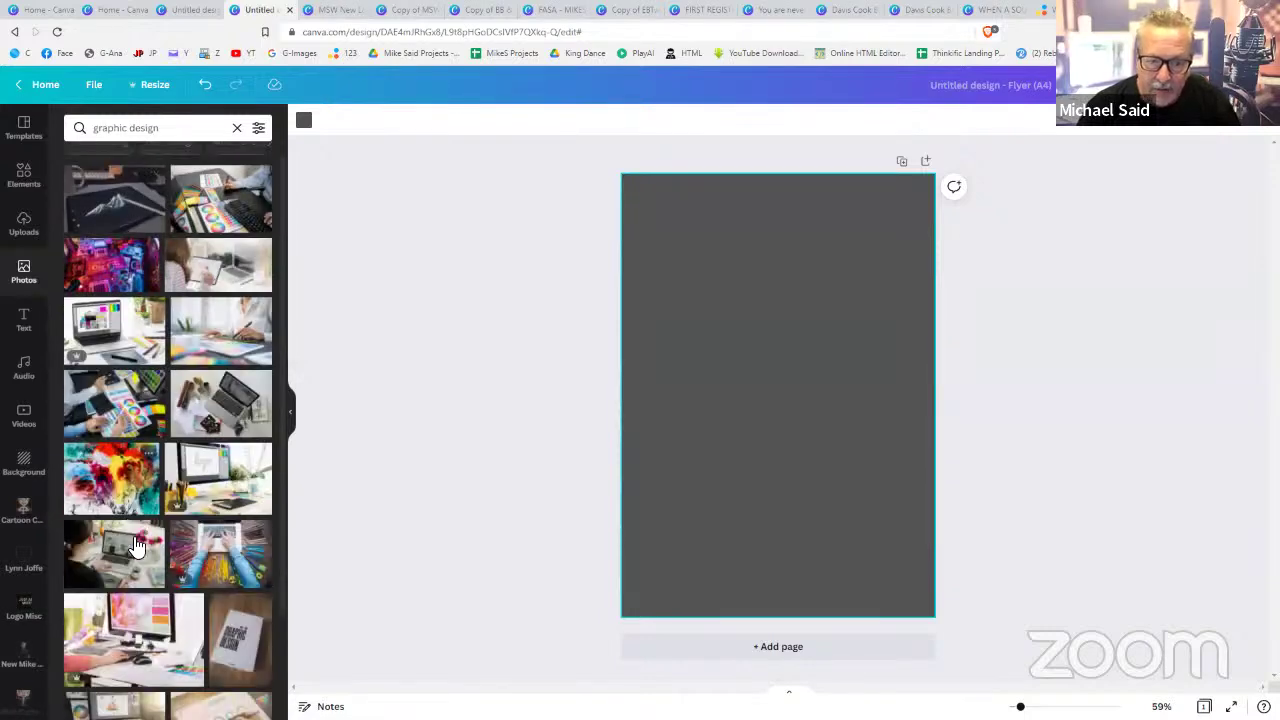
pyautogui.scroll(-2, 137, 545)
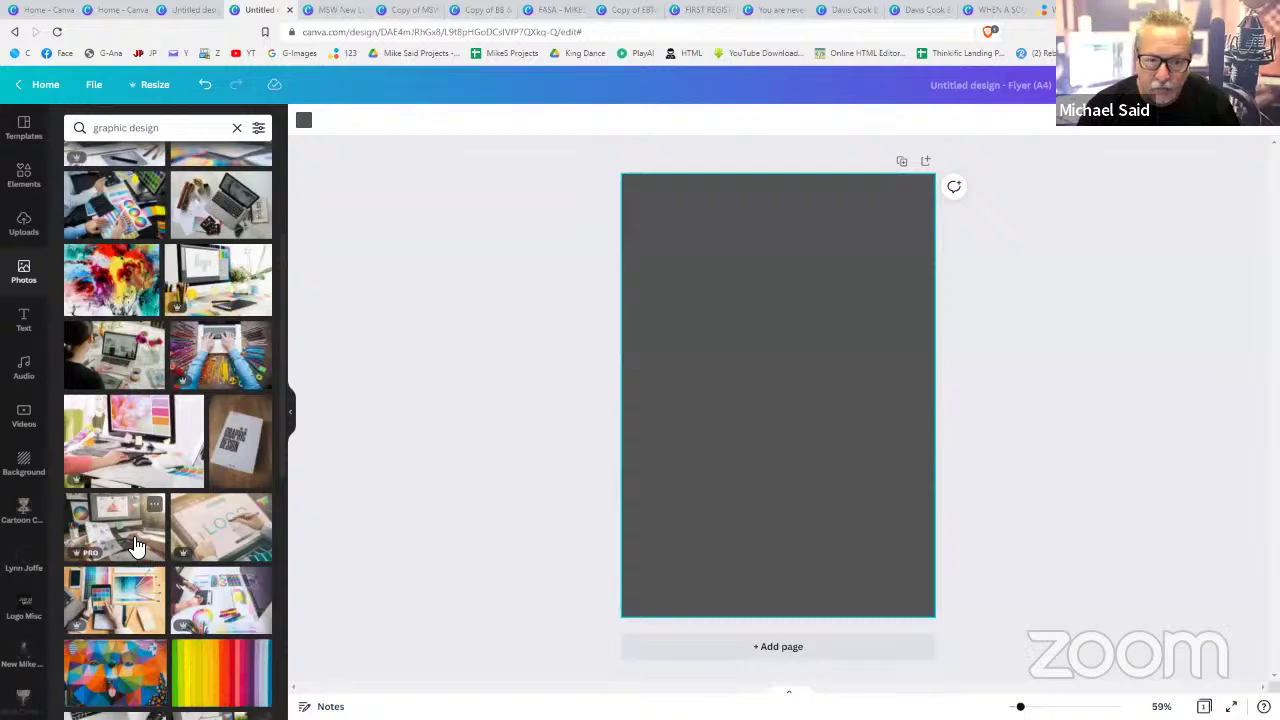
pyautogui.scroll(-6, 137, 545)
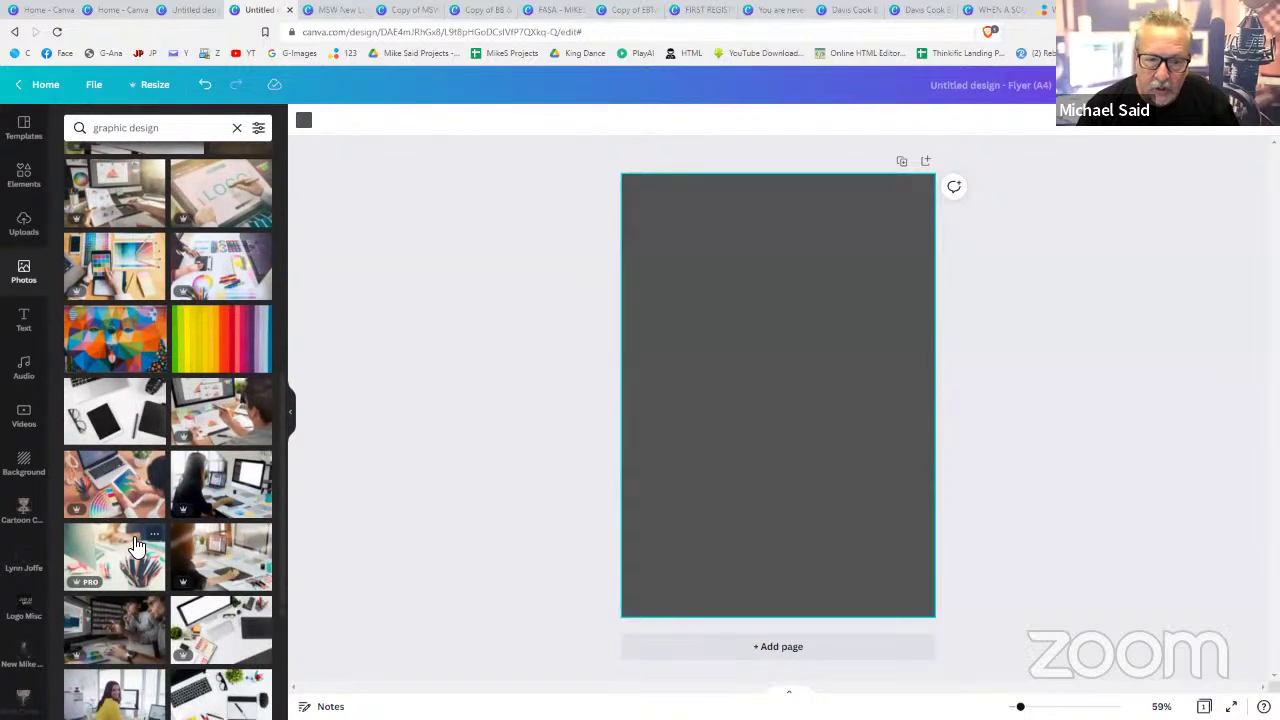
pyautogui.scroll(-2, 137, 545)
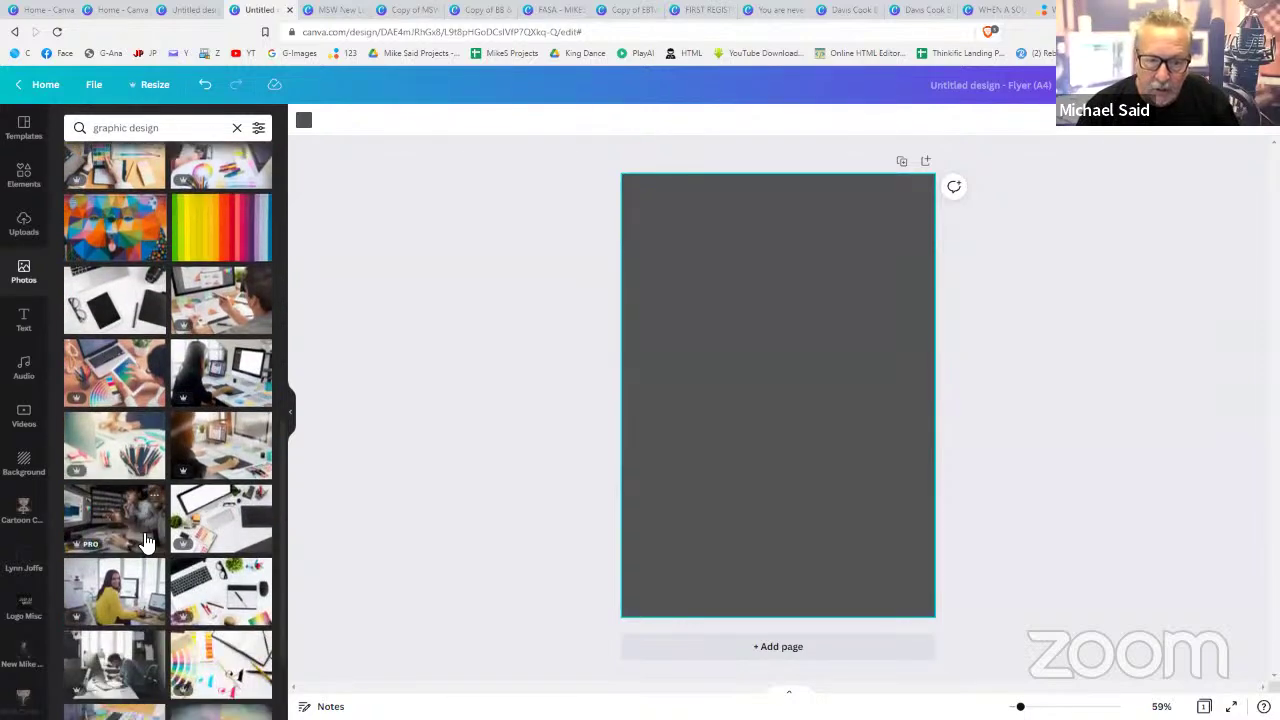
pyautogui.click(248, 390)
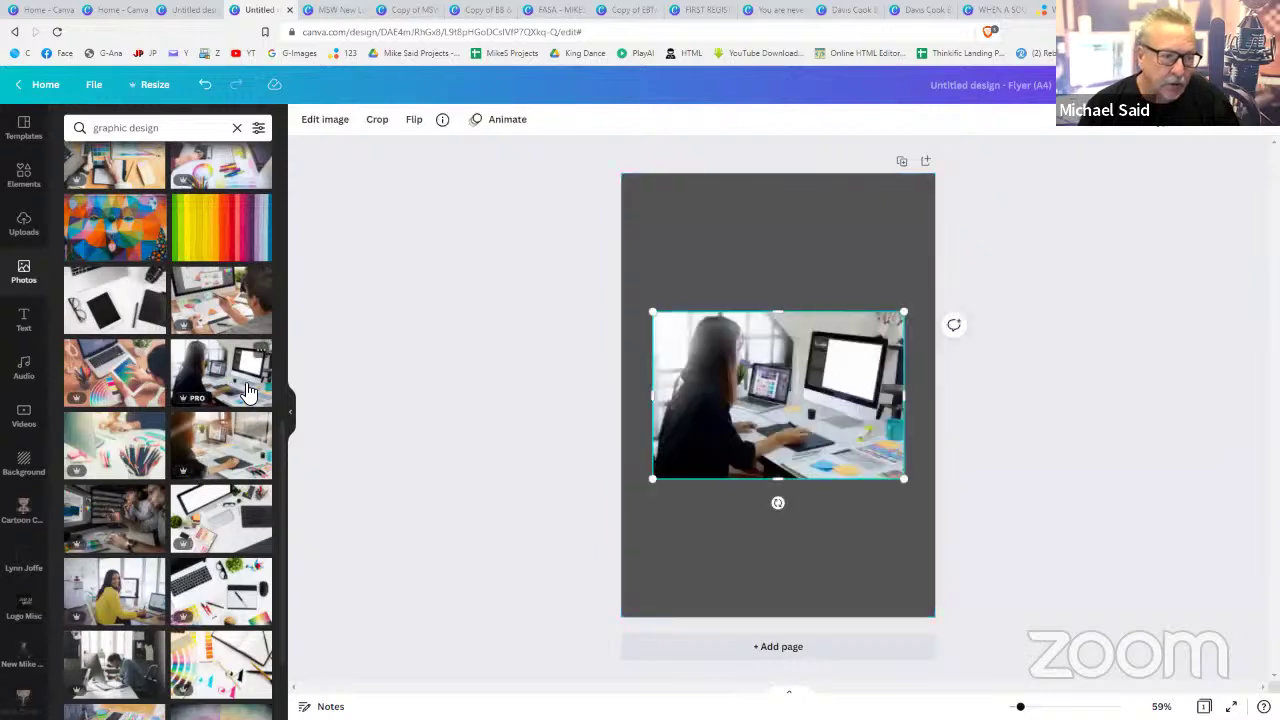
pyautogui.rightClick(783, 336)
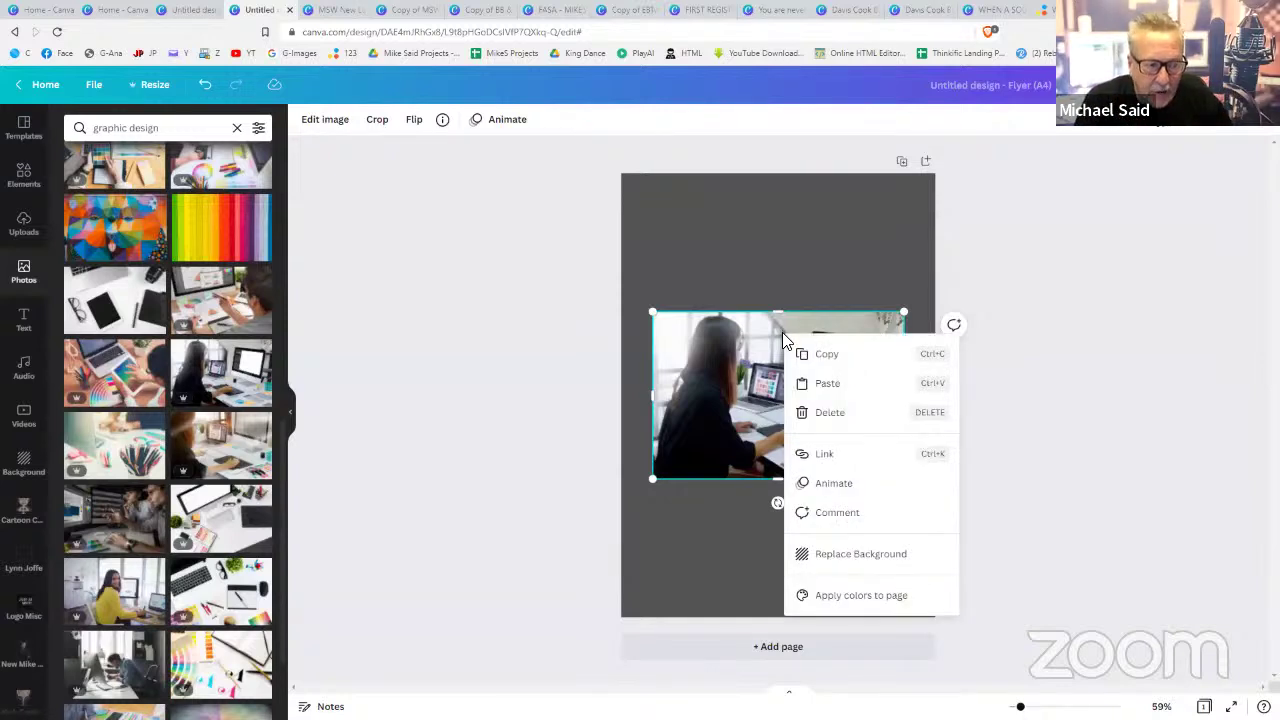
# - Make the woman-at-desk photo the page background and shift its crop to centre the laptop
pyautogui.click(850, 556)
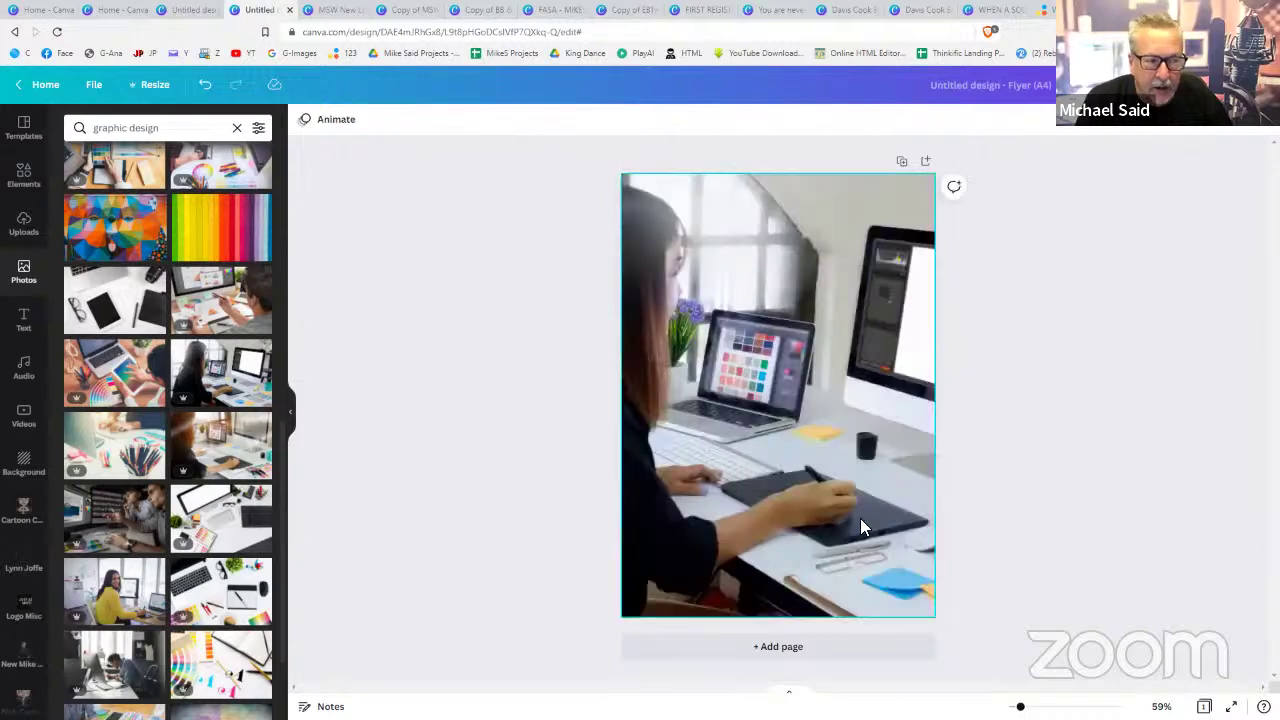
pyautogui.doubleClick(860, 518)
pyautogui.click(1078, 488)
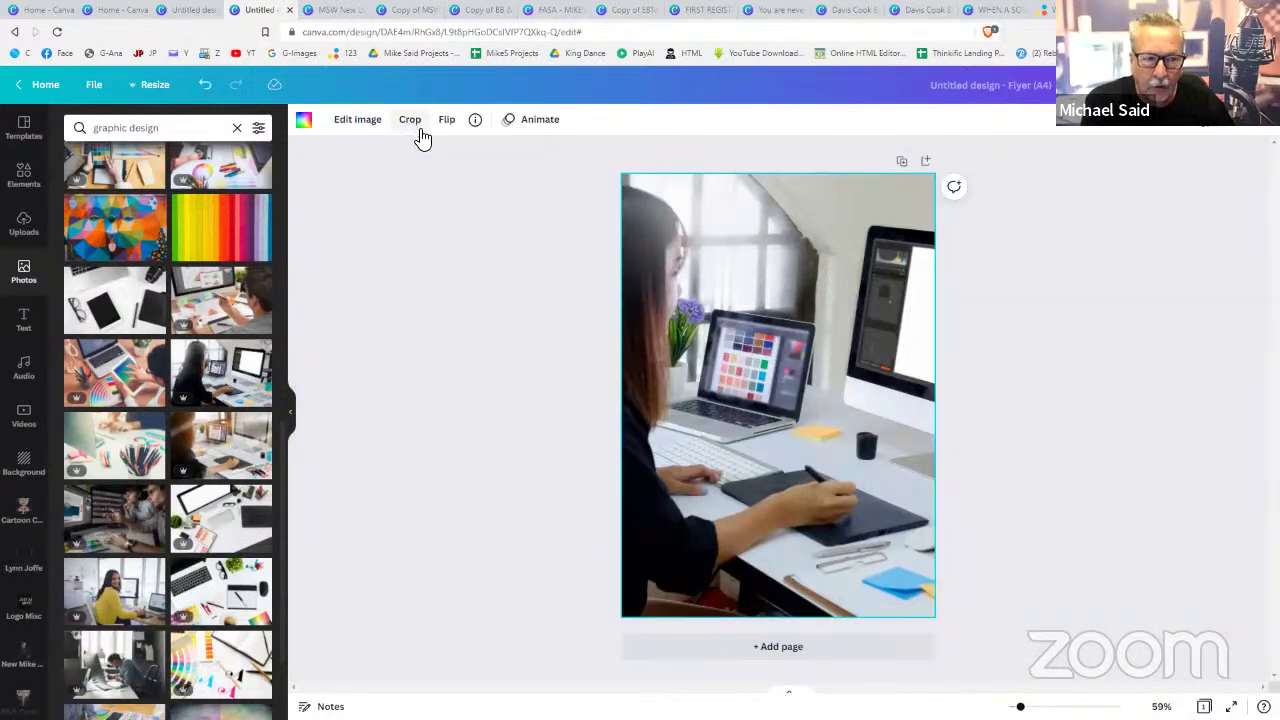
pyautogui.click(410, 120)
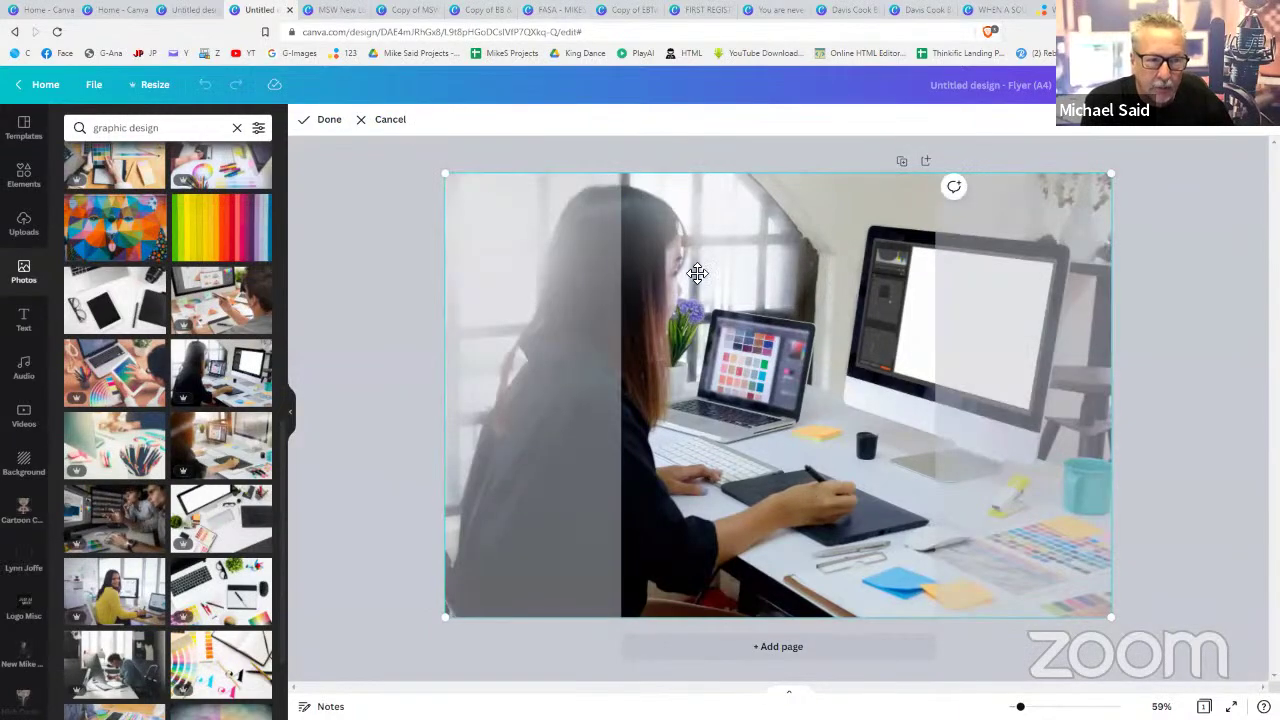
pyautogui.moveTo(763, 291)
pyautogui.mouseDown()
pyautogui.moveTo(786, 291)
pyautogui.moveTo(703, 291)
pyautogui.moveTo(777, 291)
pyautogui.mouseUp()
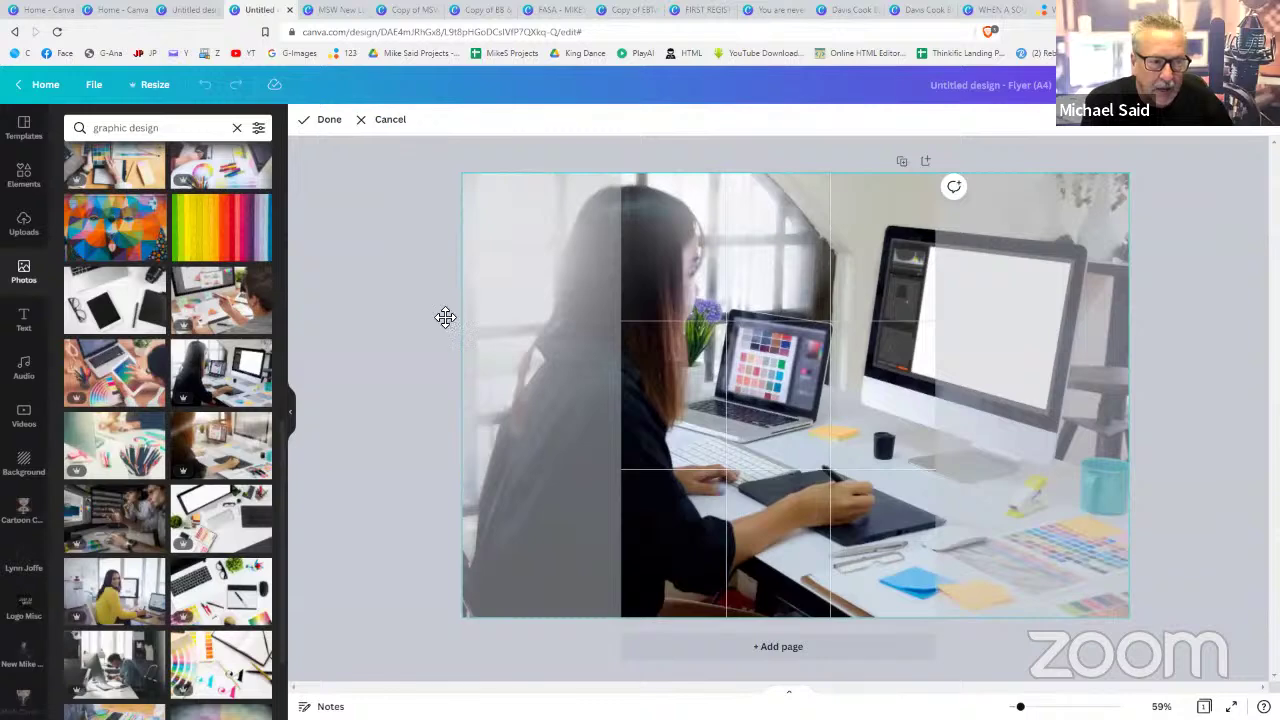
pyautogui.click(360, 322)
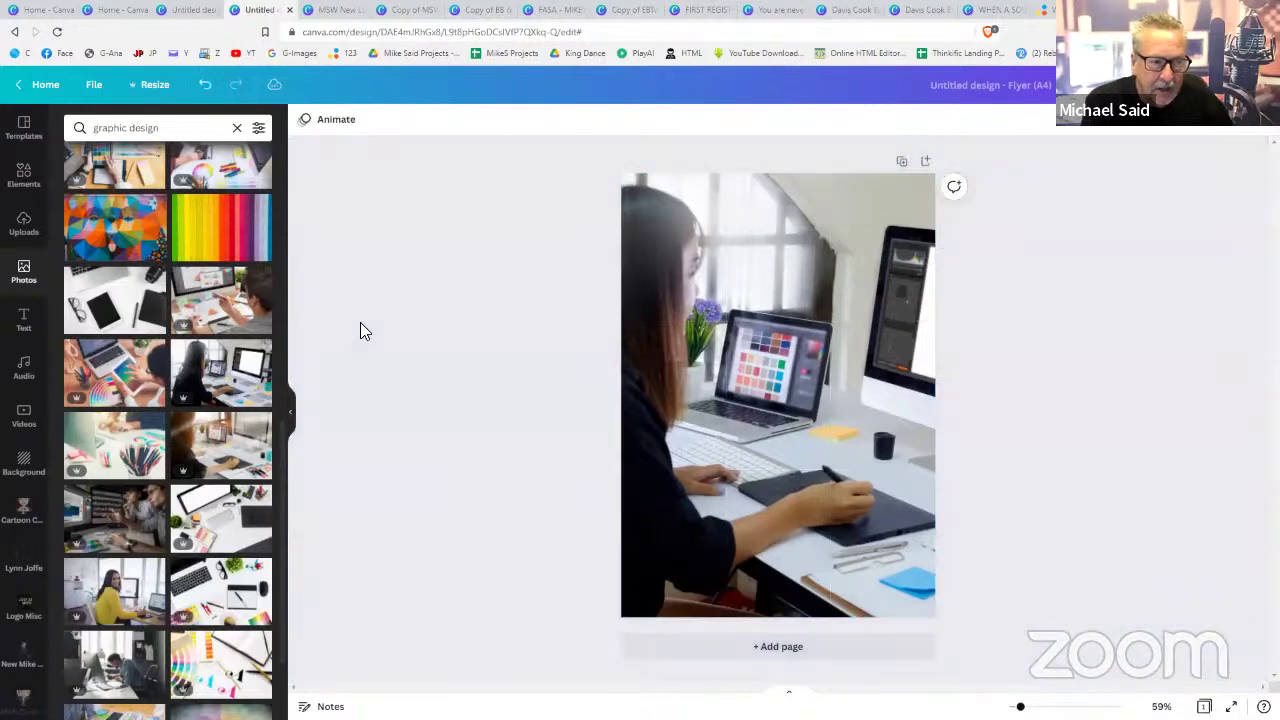
pyautogui.click(784, 332)
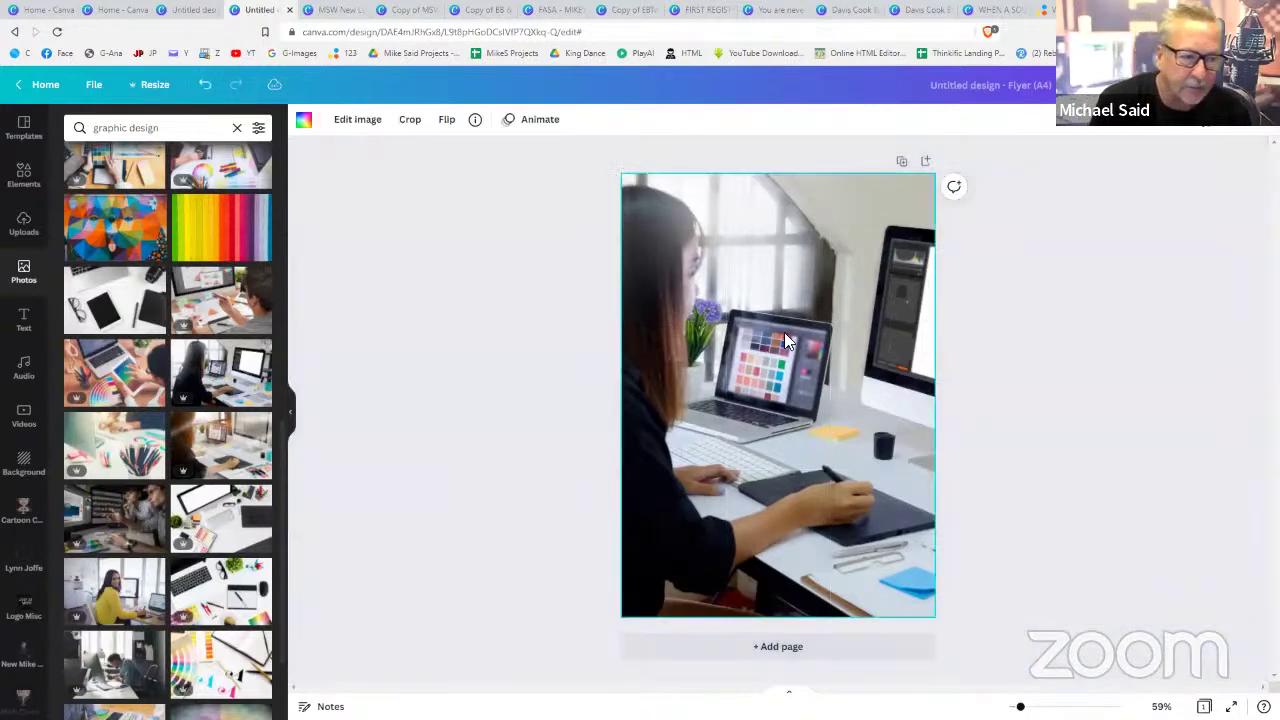
pyautogui.click(1208, 128)
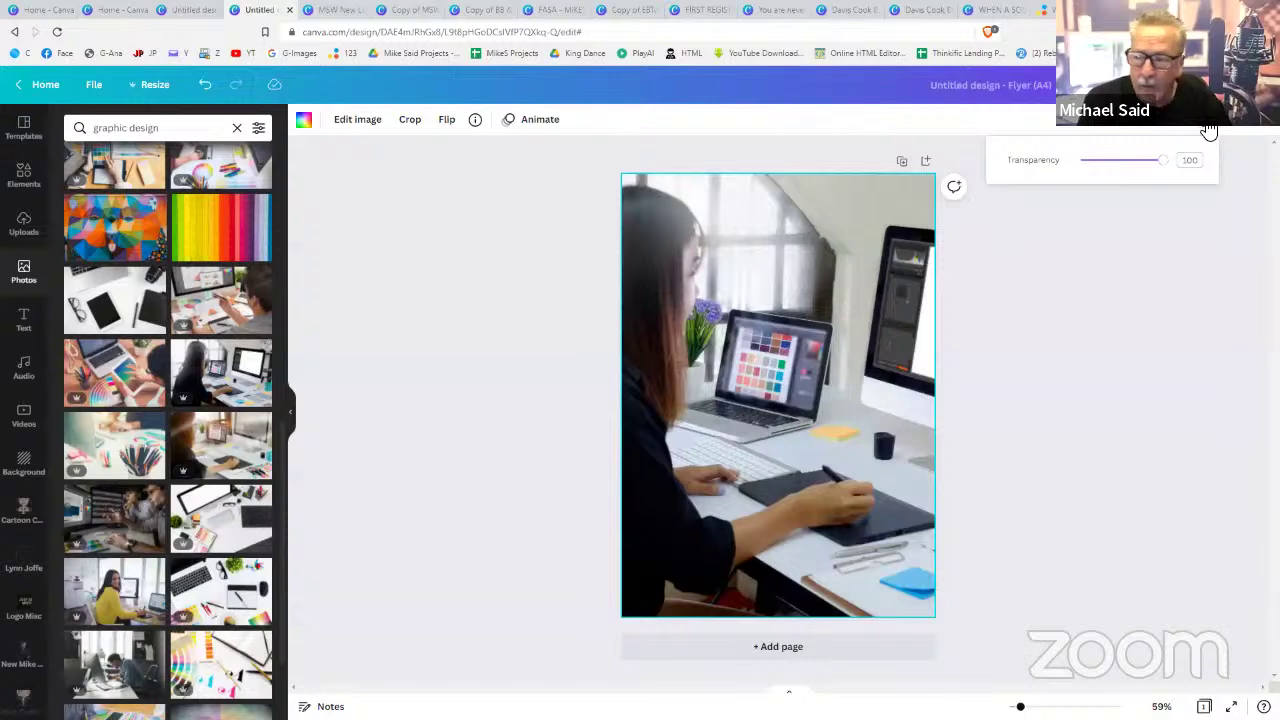
# - Test the photo's transparency, then reset the page background to plain white
pyautogui.moveTo(1168, 170)
pyautogui.mouseDown()
pyautogui.moveTo(1131, 166)
pyautogui.moveTo(1170, 175)
pyautogui.mouseUp()
pyautogui.click(700, 240)
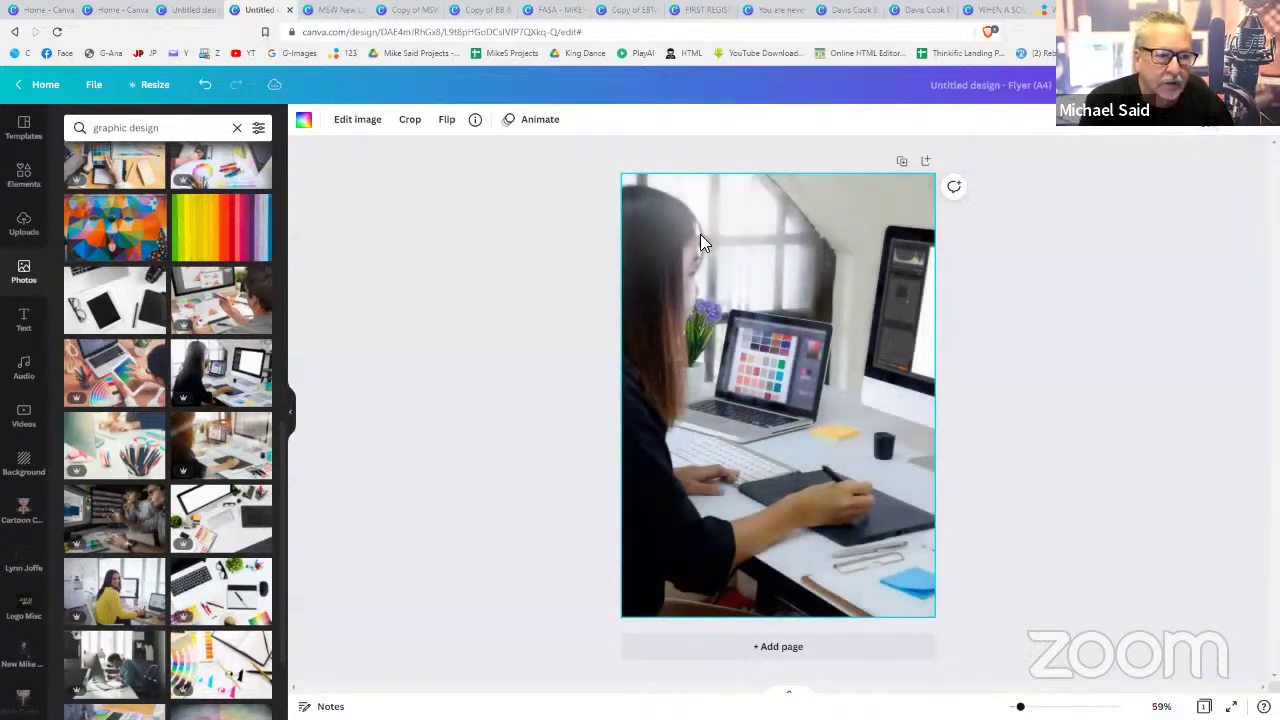
pyautogui.click(303, 122)
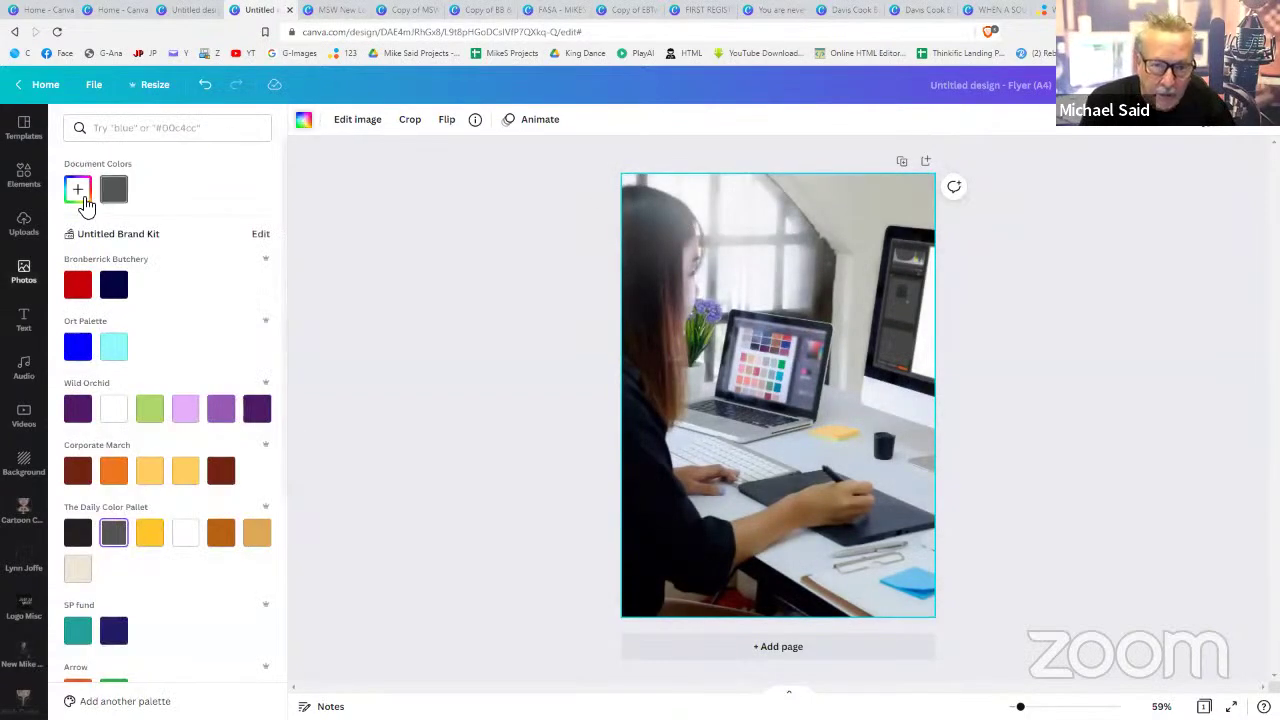
pyautogui.click(115, 417)
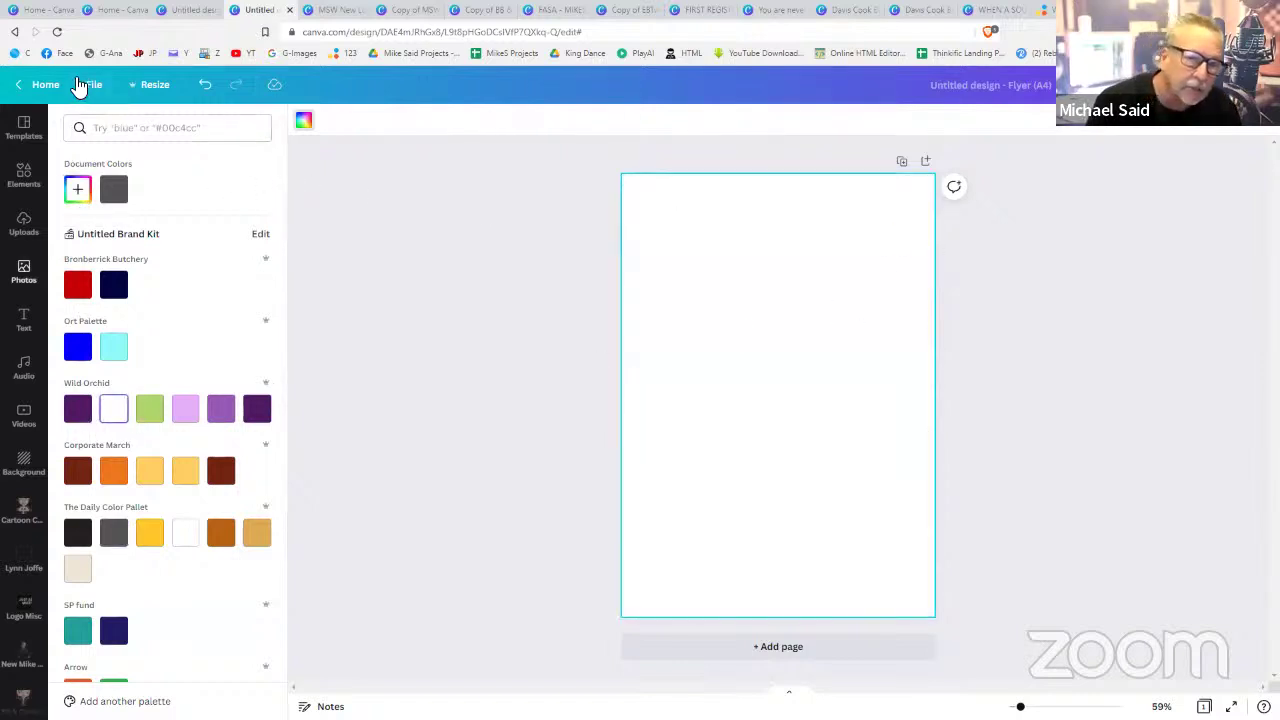
# - Re-add the woman-at-computer photo as page background and lower its transparency to a pale wash
pyautogui.click(420, 198)
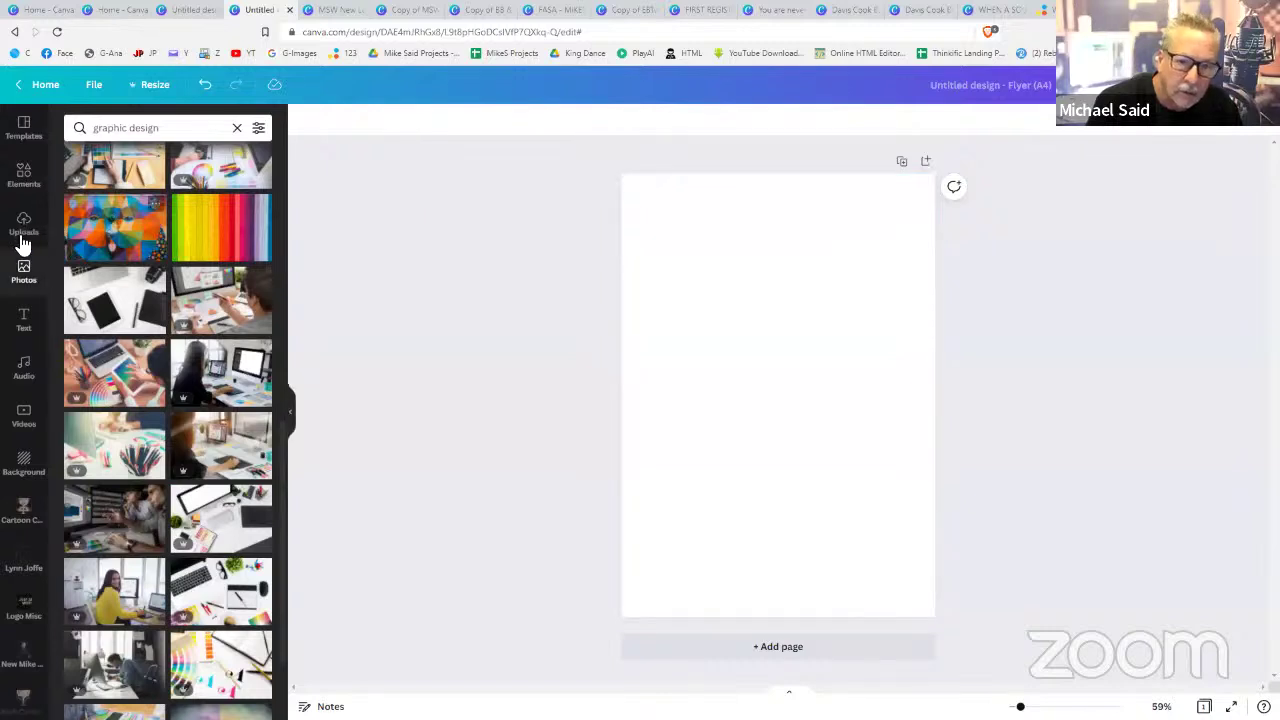
pyautogui.click(197, 362)
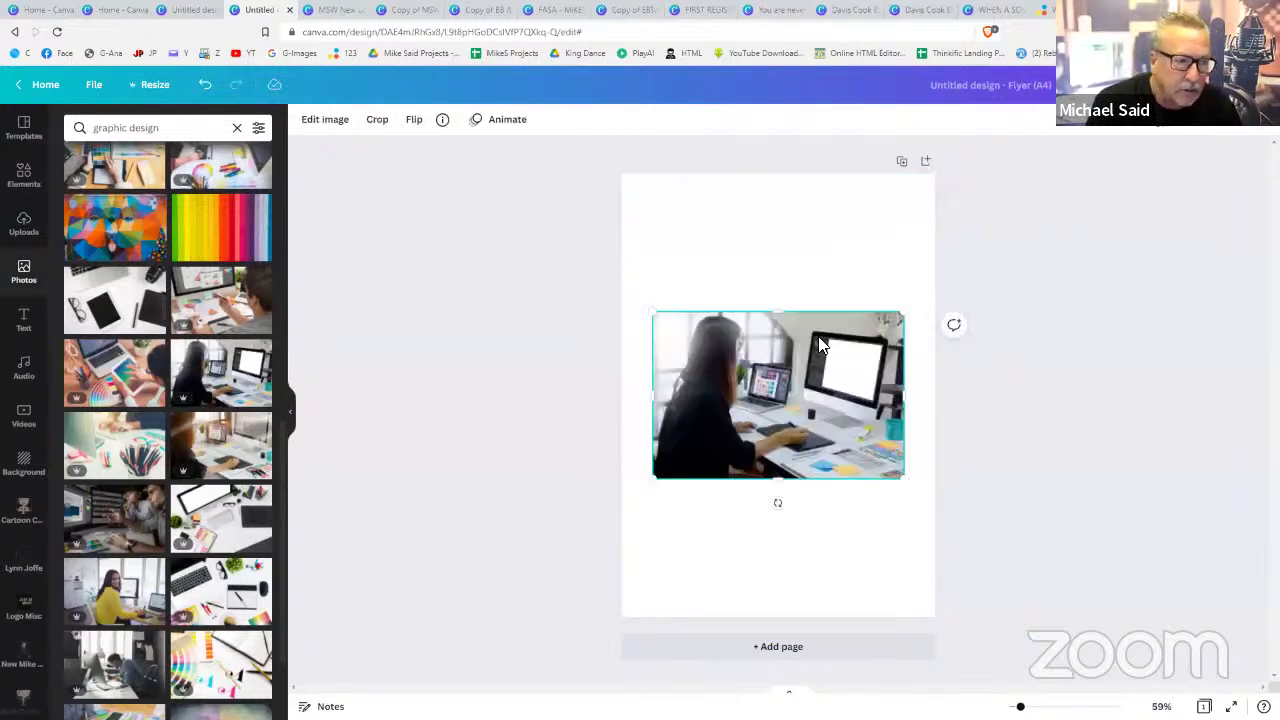
pyautogui.rightClick(816, 352)
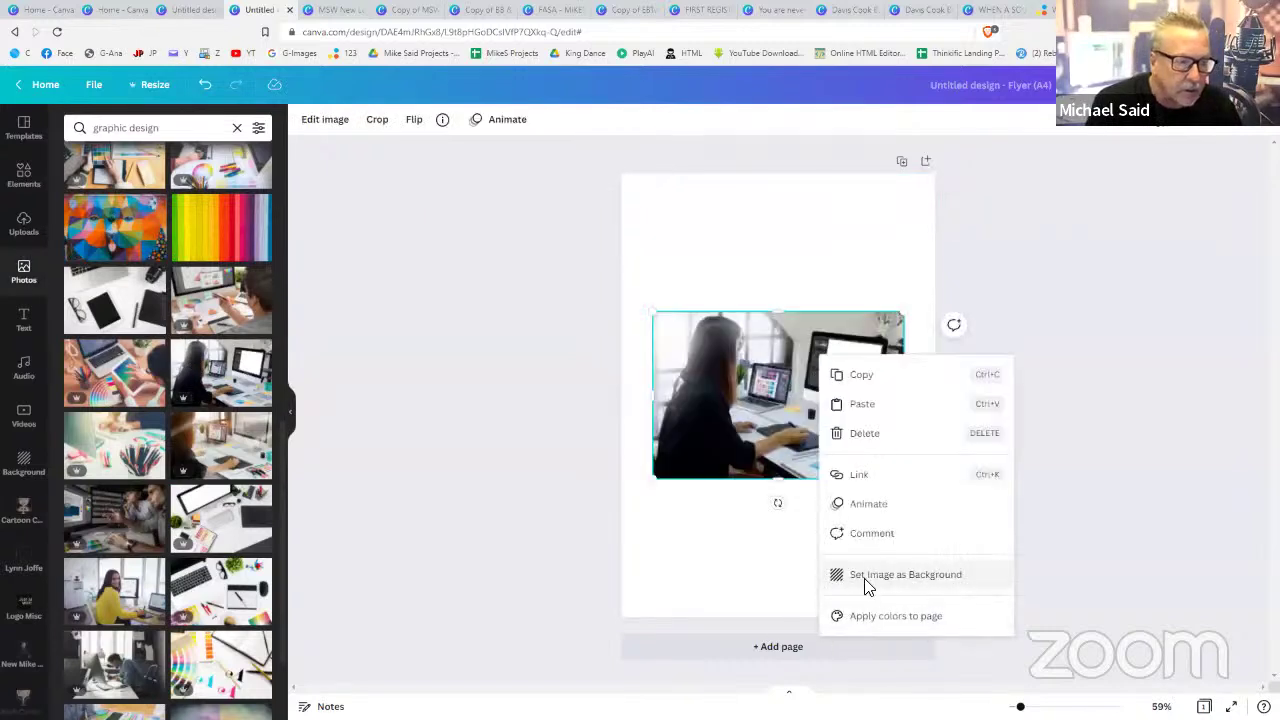
pyautogui.click(866, 577)
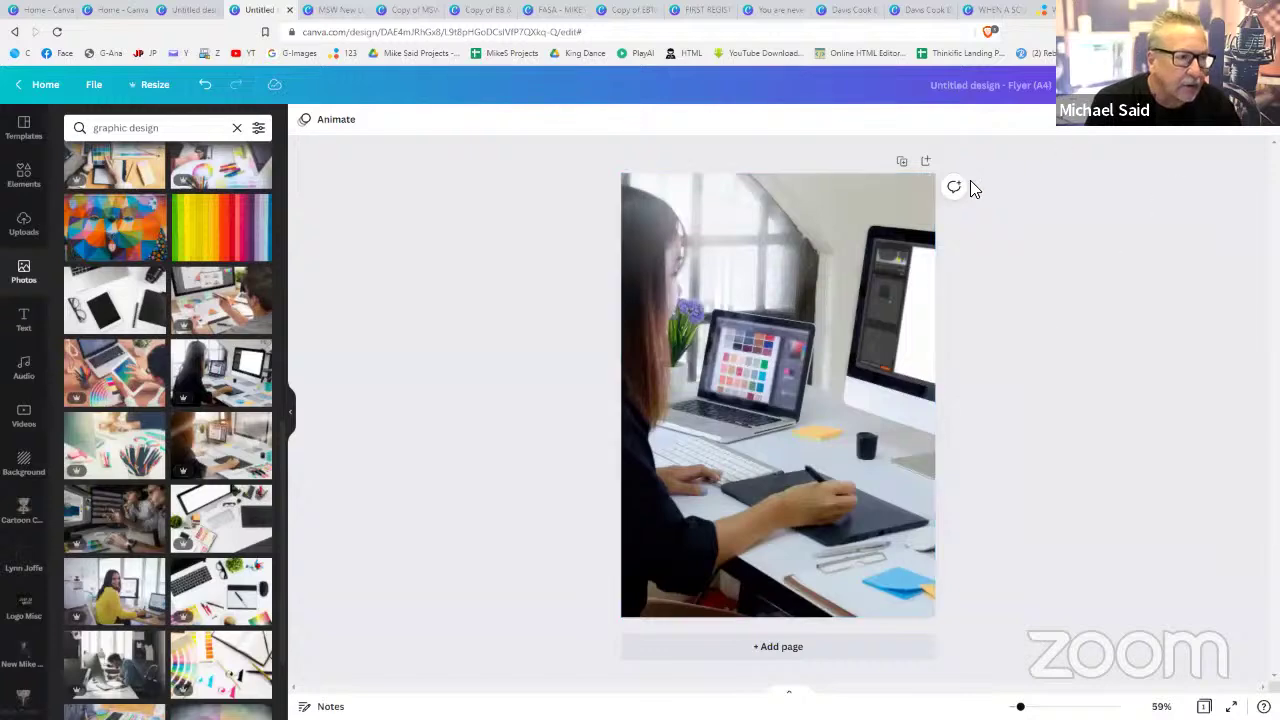
pyautogui.click(920, 228)
pyautogui.click(1209, 134)
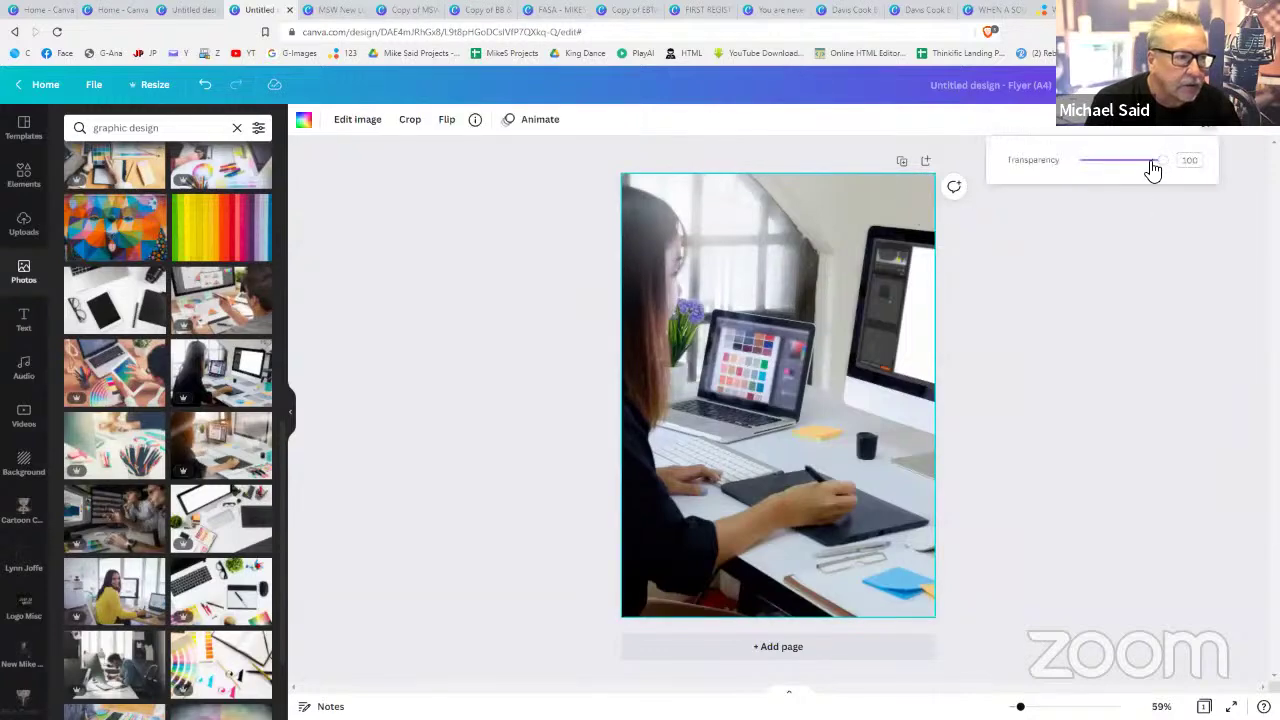
pyautogui.moveTo(1158, 161); pyautogui.dragTo(1099, 170)
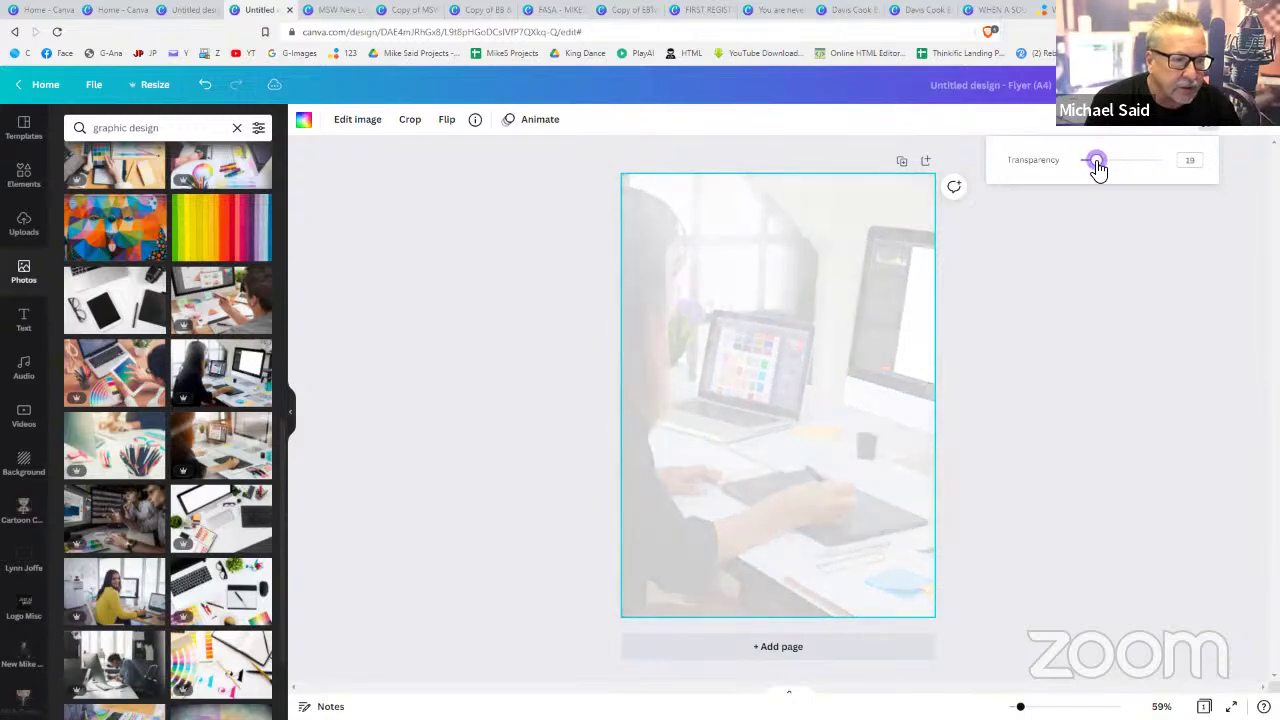
pyautogui.click(1045, 337)
pyautogui.click(1048, 337)
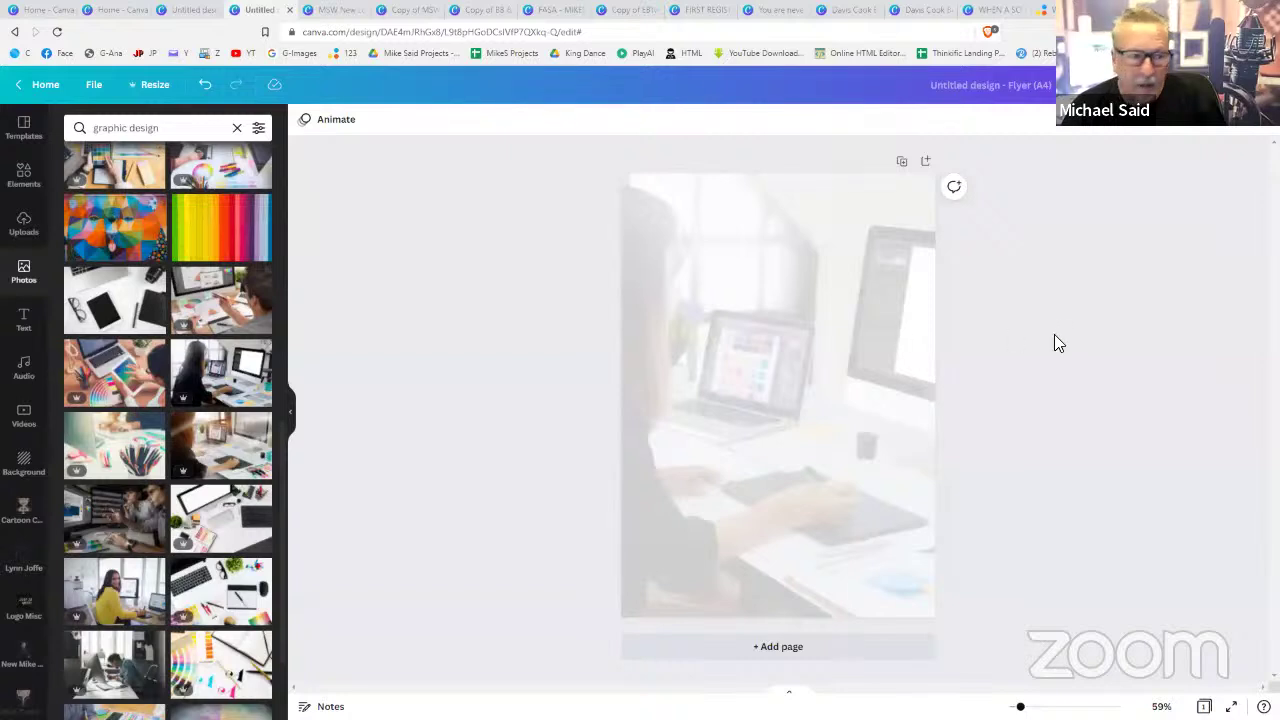
# - Paste the teal Canva logo and centre it at the top of the flyer over the faded background
pyautogui.click(779, 358)
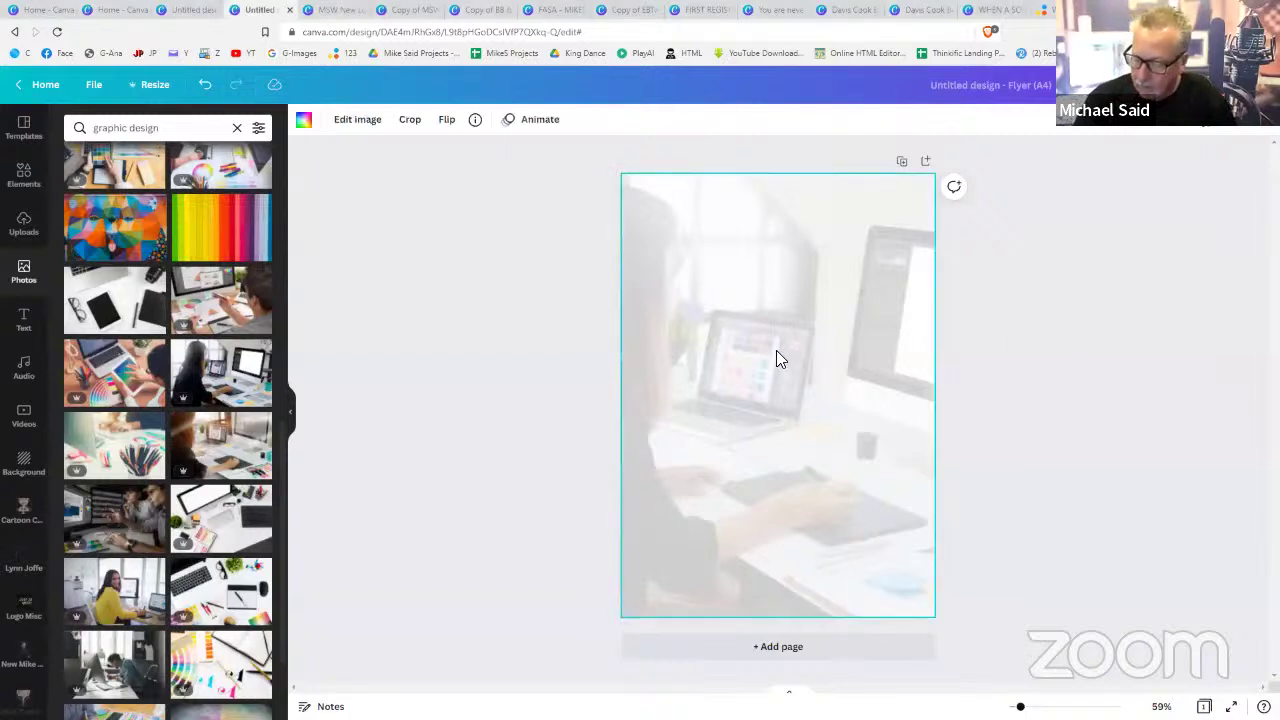
pyautogui.hotkey('ctrl', 'v')
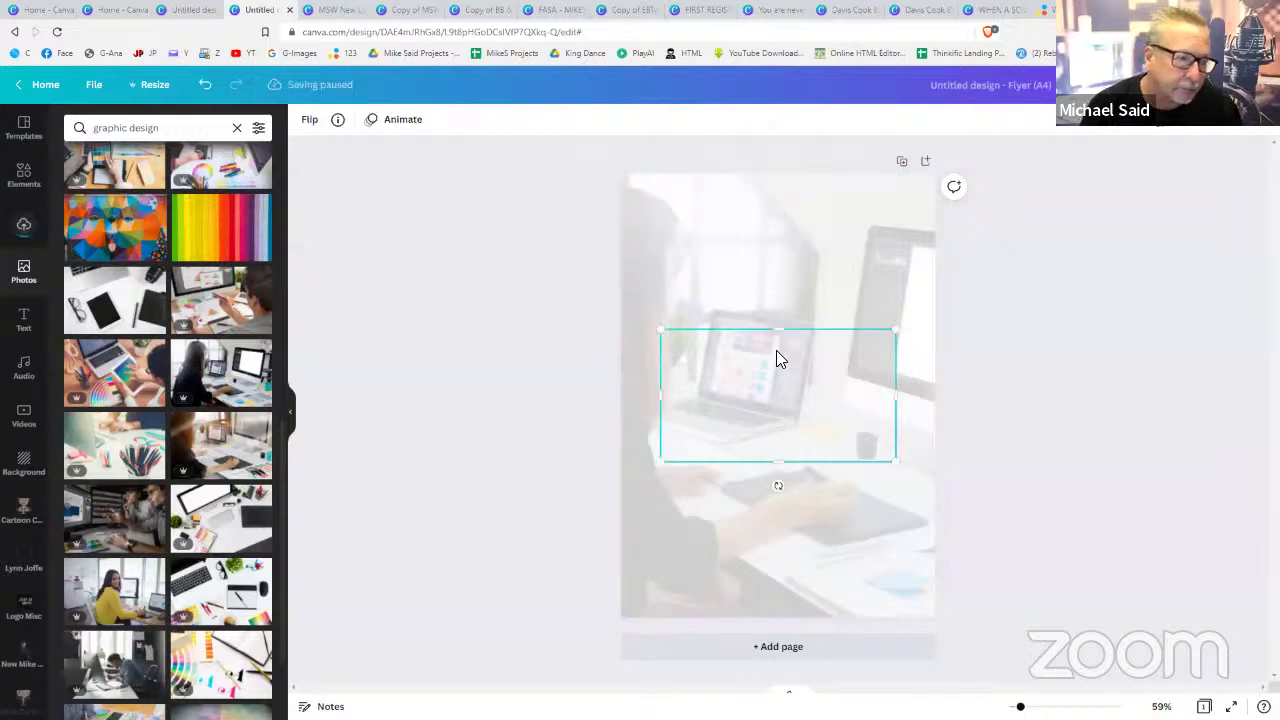
pyautogui.moveTo(778, 408); pyautogui.dragTo(825, 240)
pyautogui.click(1036, 434)
pyautogui.click(998, 348)
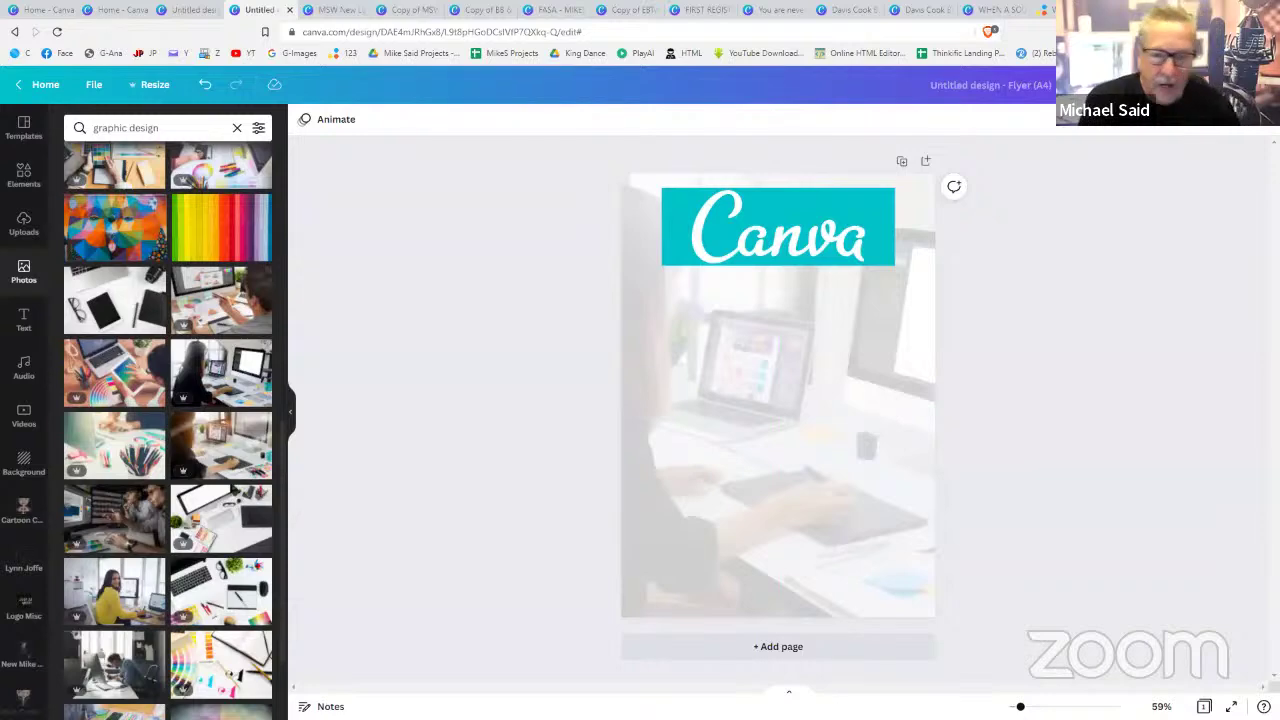
pyautogui.click(24, 320)
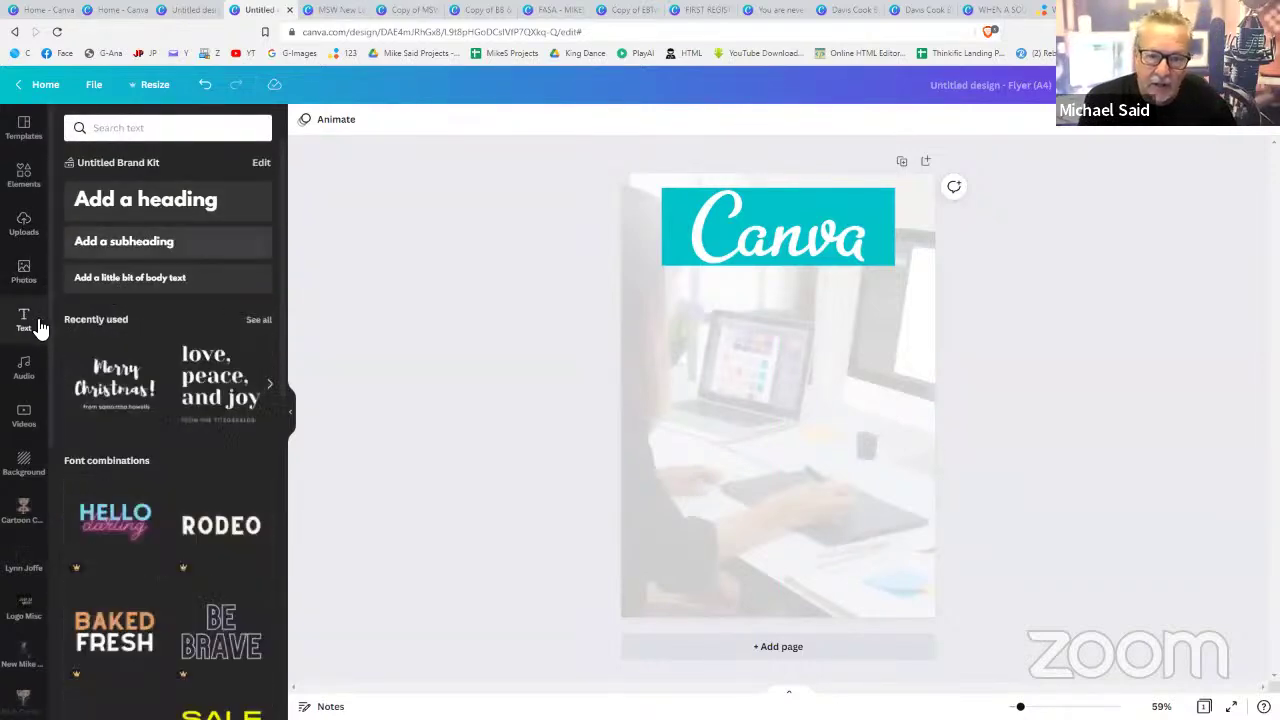
# - Add a heading reading 'ADVANCED' beneath the logo and enlarge it
pyautogui.click(160, 204)
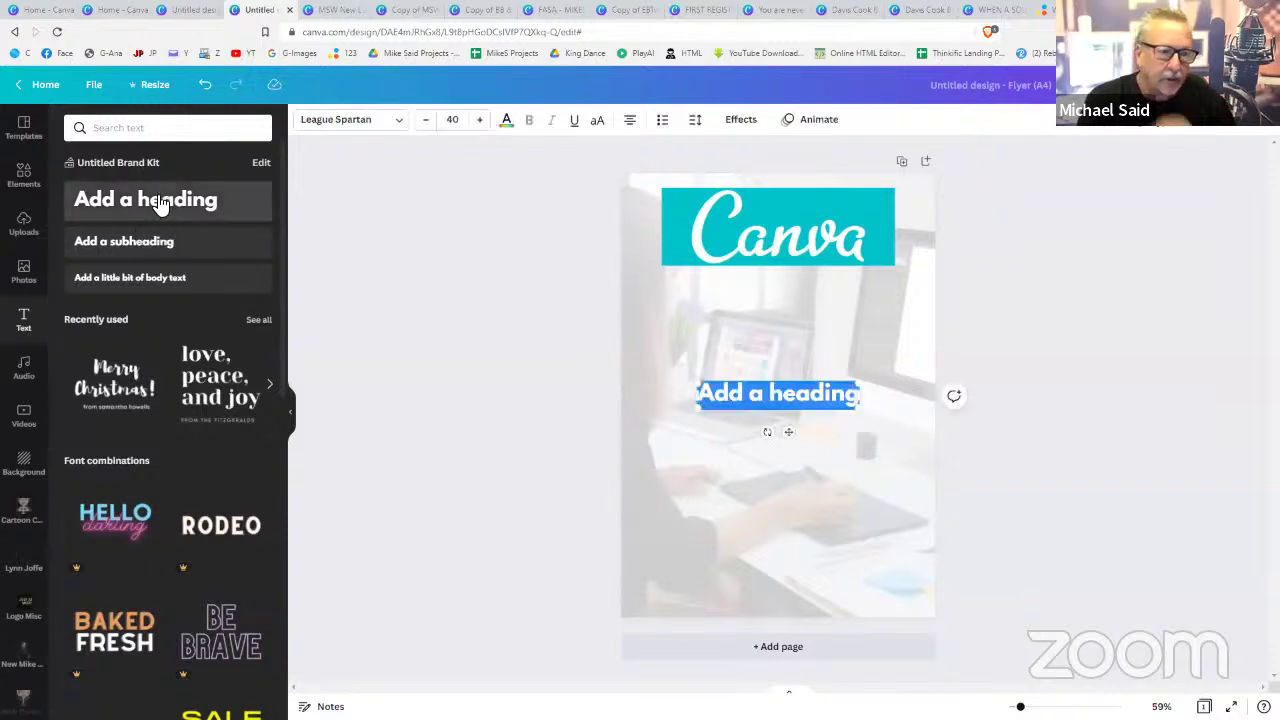
pyautogui.write('ADVANCE')
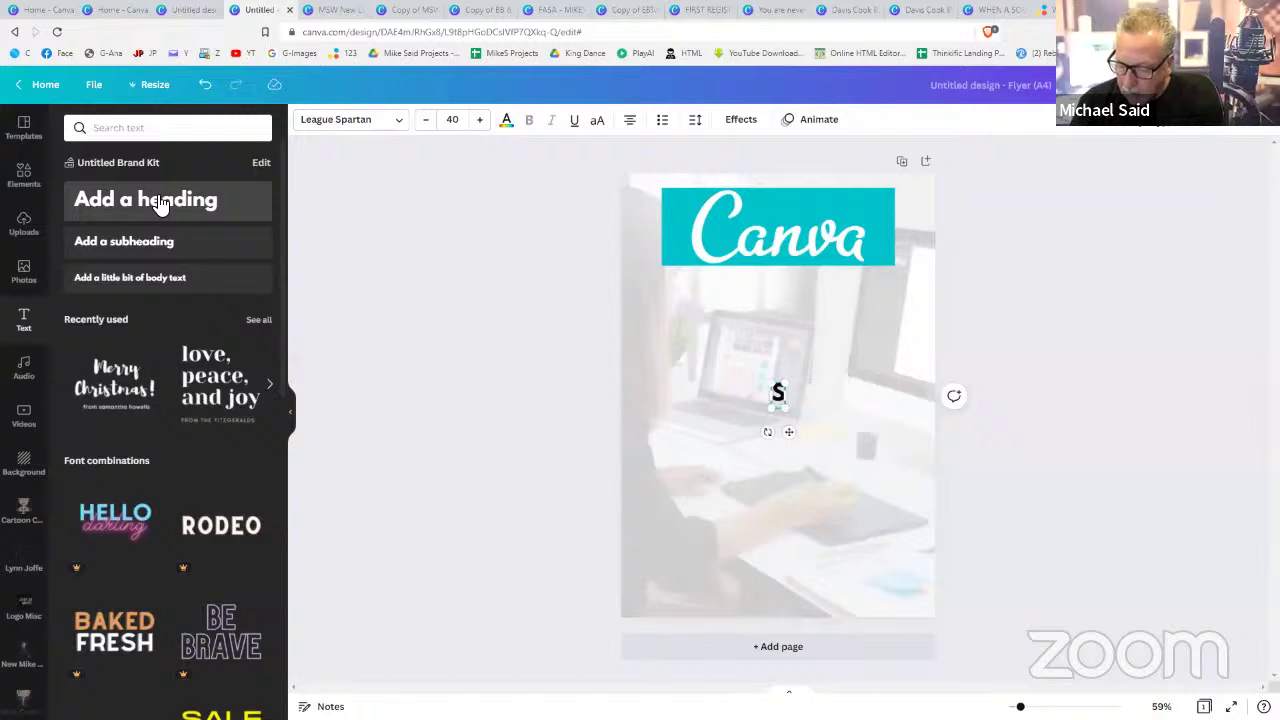
pyautogui.write('D')
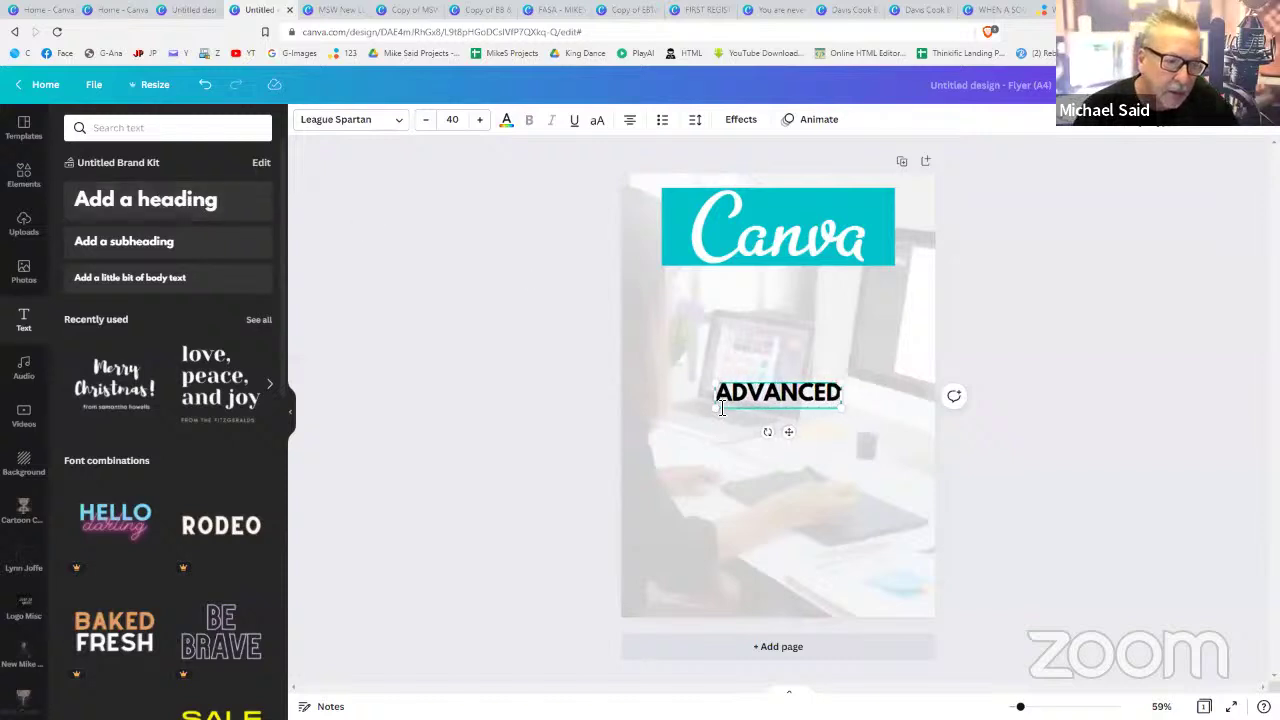
pyautogui.moveTo(738, 402); pyautogui.dragTo(789, 320)
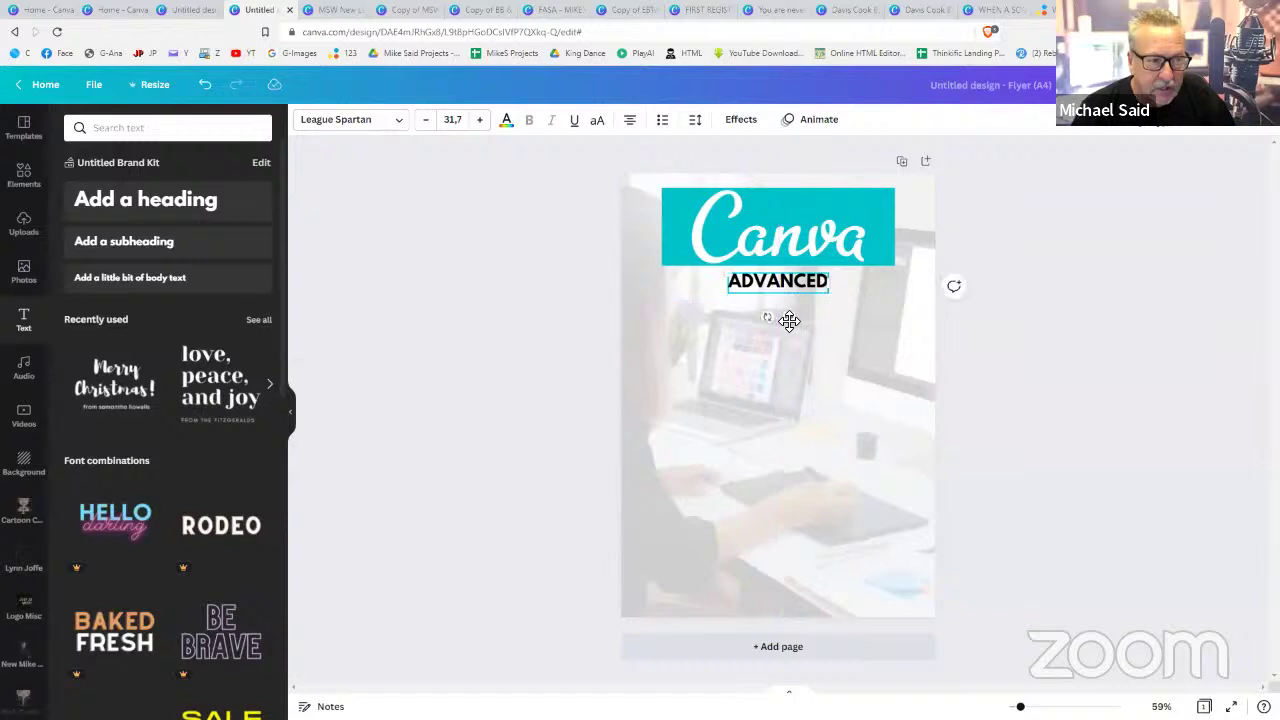
# - Try larger font sizes for ADVANCED, then settle it at 31.7
pyautogui.click(478, 120)
pyautogui.click(478, 120)
pyautogui.click(478, 120)
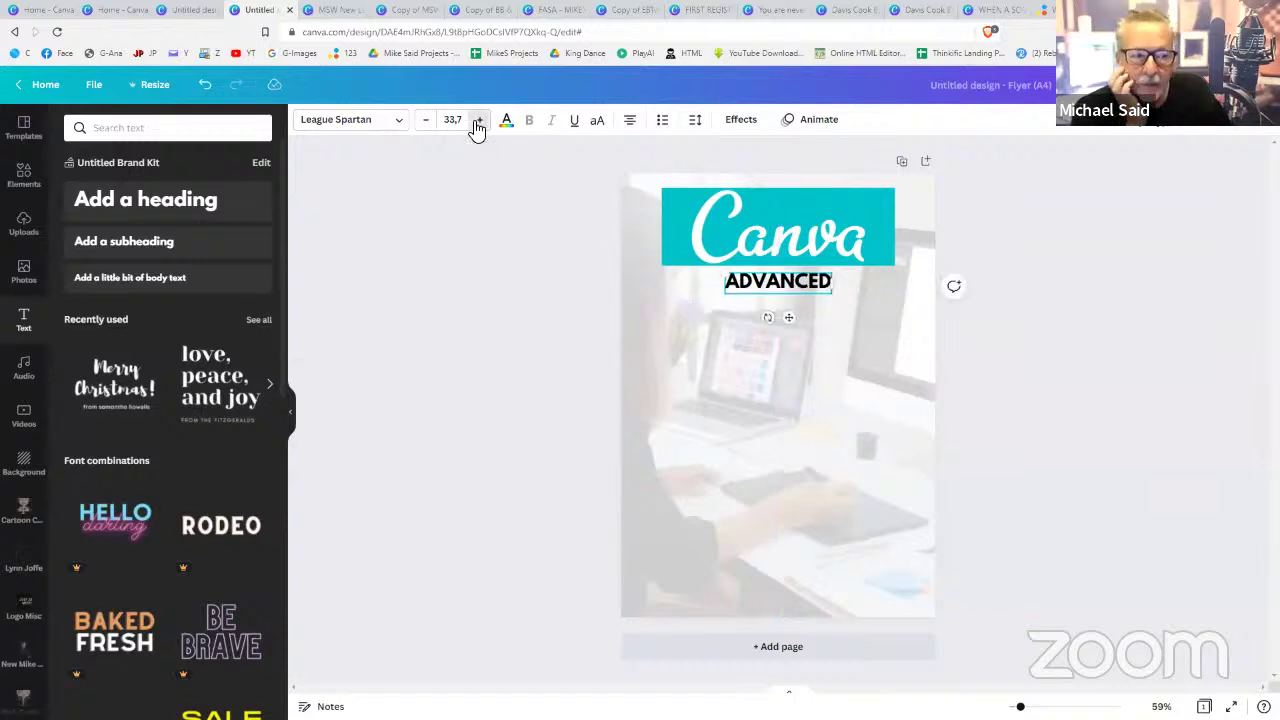
pyautogui.click(478, 120)
pyautogui.click(478, 120)
pyautogui.click(478, 120)
pyautogui.click(478, 120)
pyautogui.click(478, 120)
pyautogui.click(478, 120)
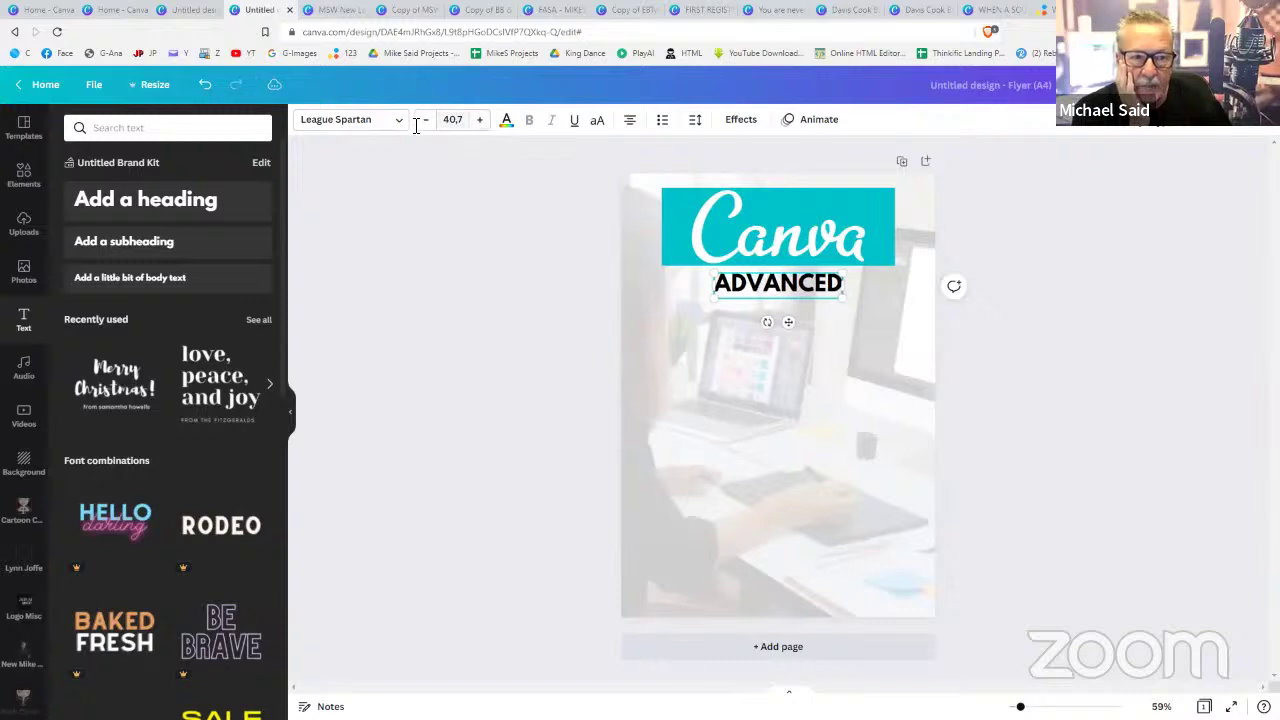
pyautogui.click(425, 120)
pyautogui.click(425, 120)
pyautogui.click(425, 120)
pyautogui.click(425, 120)
pyautogui.click(425, 120)
pyautogui.click(425, 120)
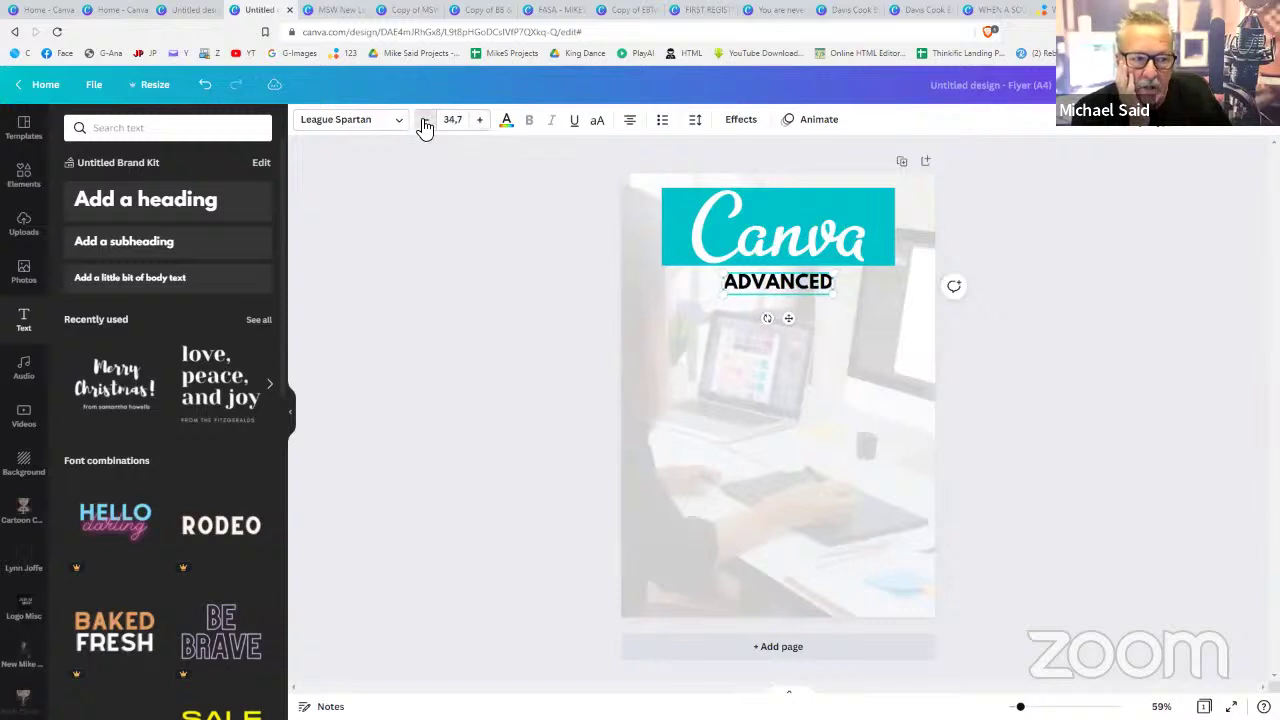
pyautogui.click(425, 120)
pyautogui.click(425, 120)
pyautogui.click(404, 121)
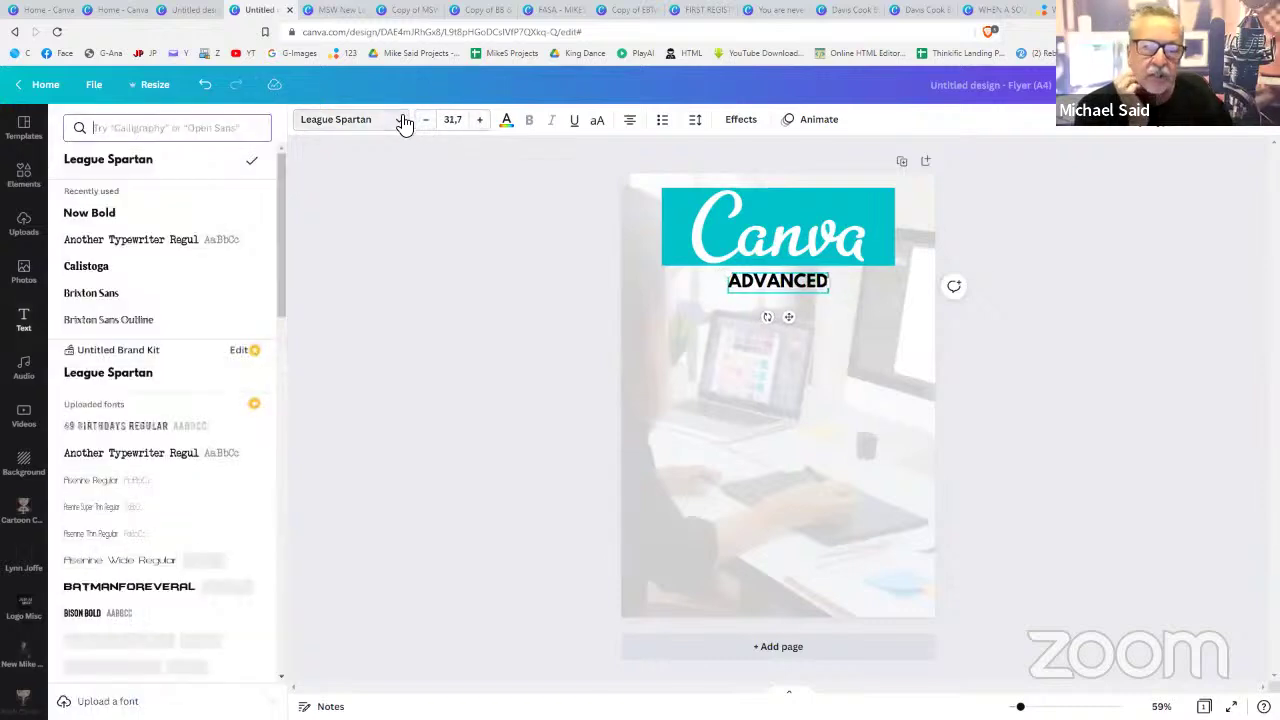
# - Try typewriter, Bebas Neue and Bukhari Script fonts, then apply Caitlin to the subtitle
pyautogui.click(150, 245)
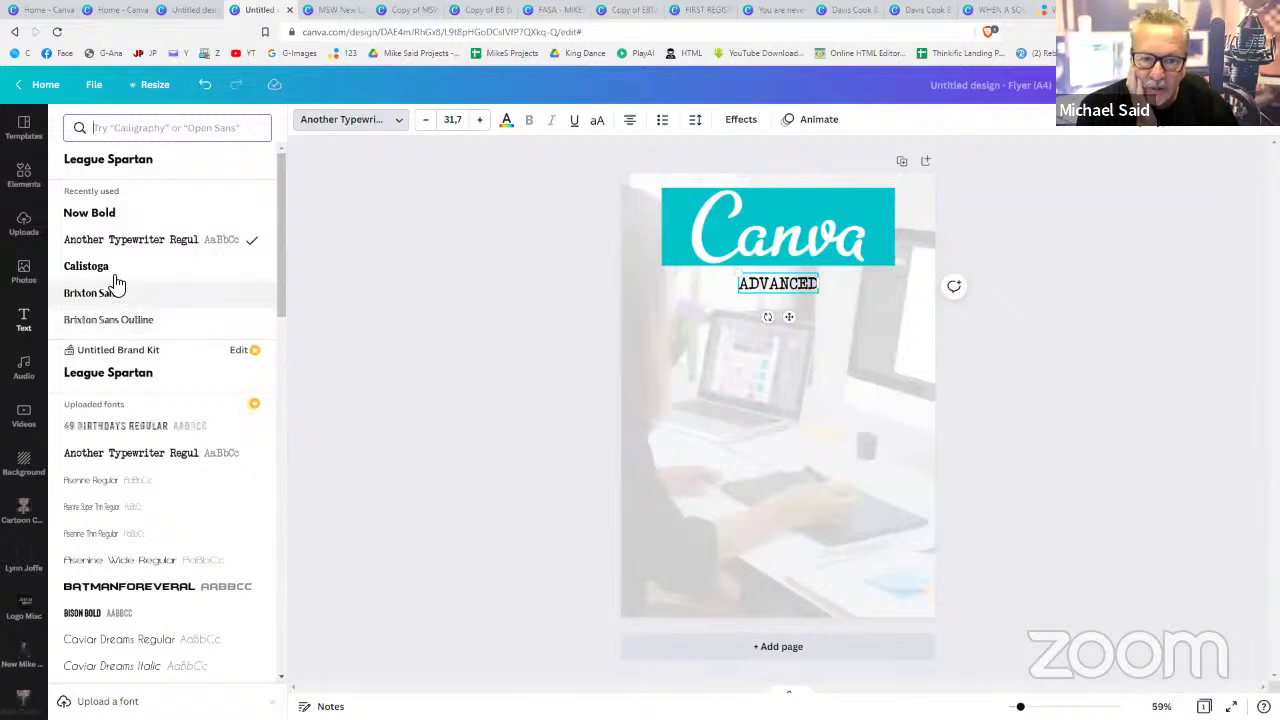
pyautogui.scroll(-10, 137, 408)
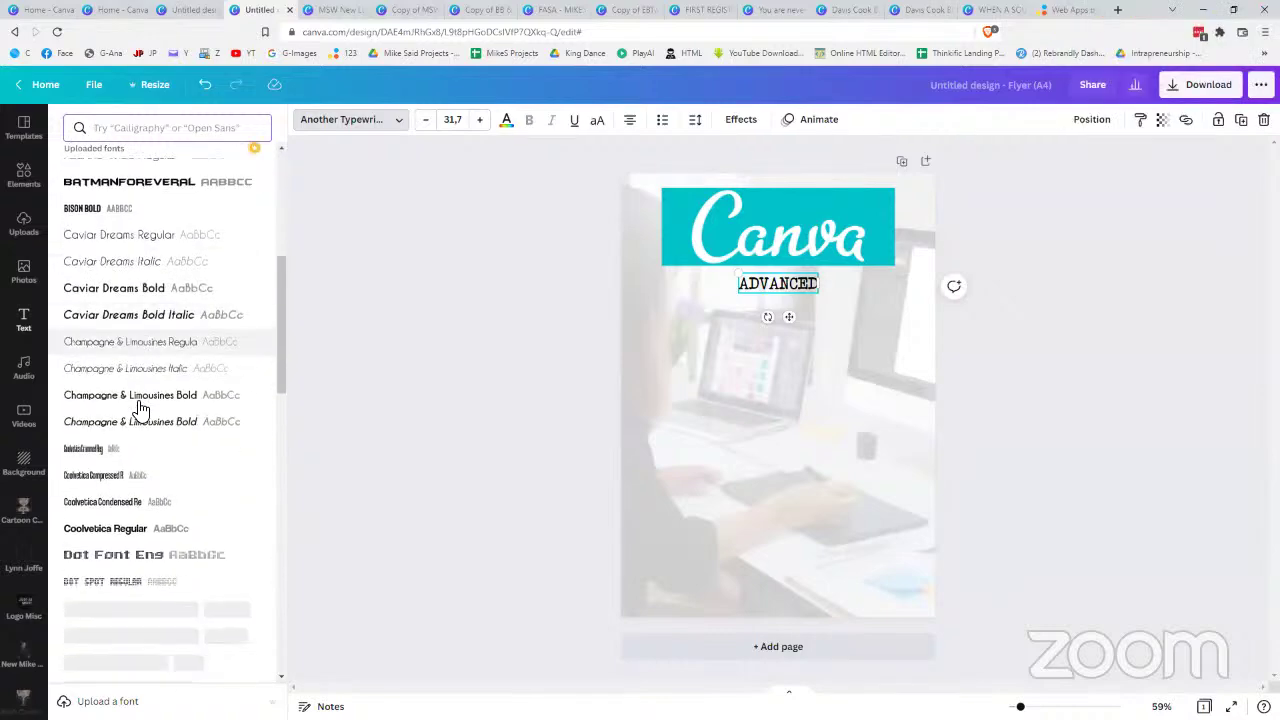
pyautogui.scroll(-10, 140, 408)
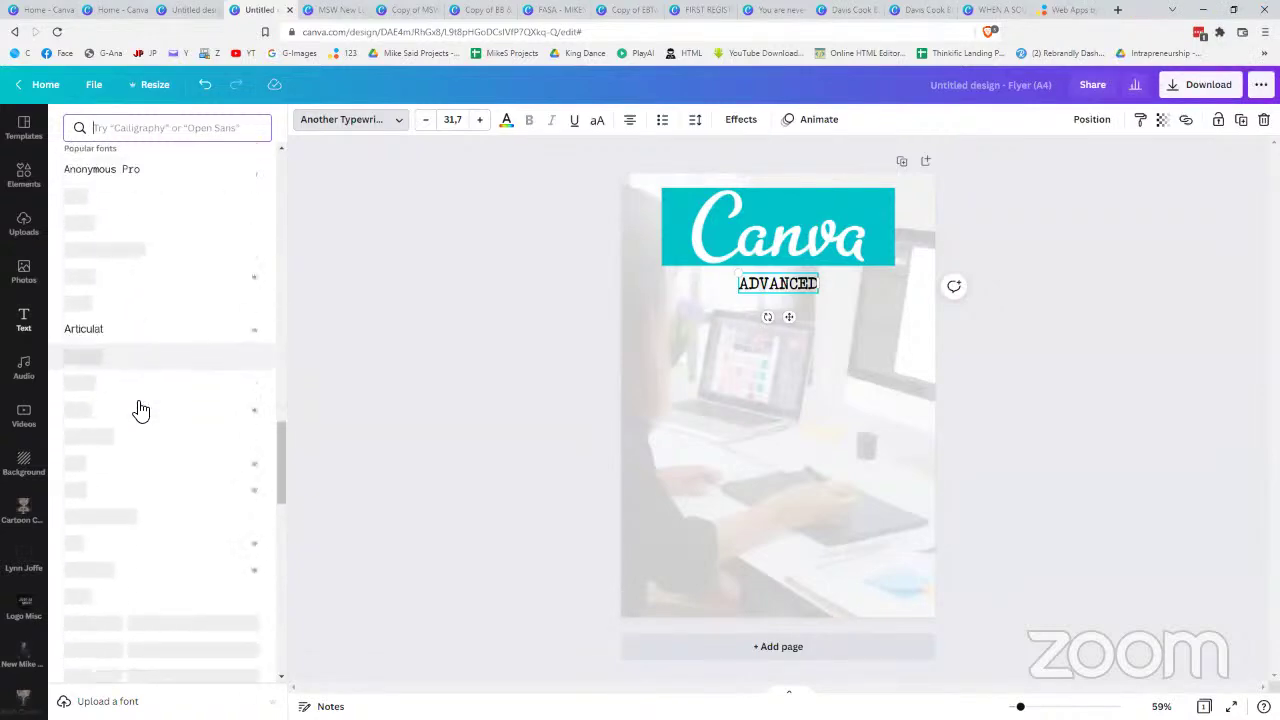
pyautogui.click(128, 362)
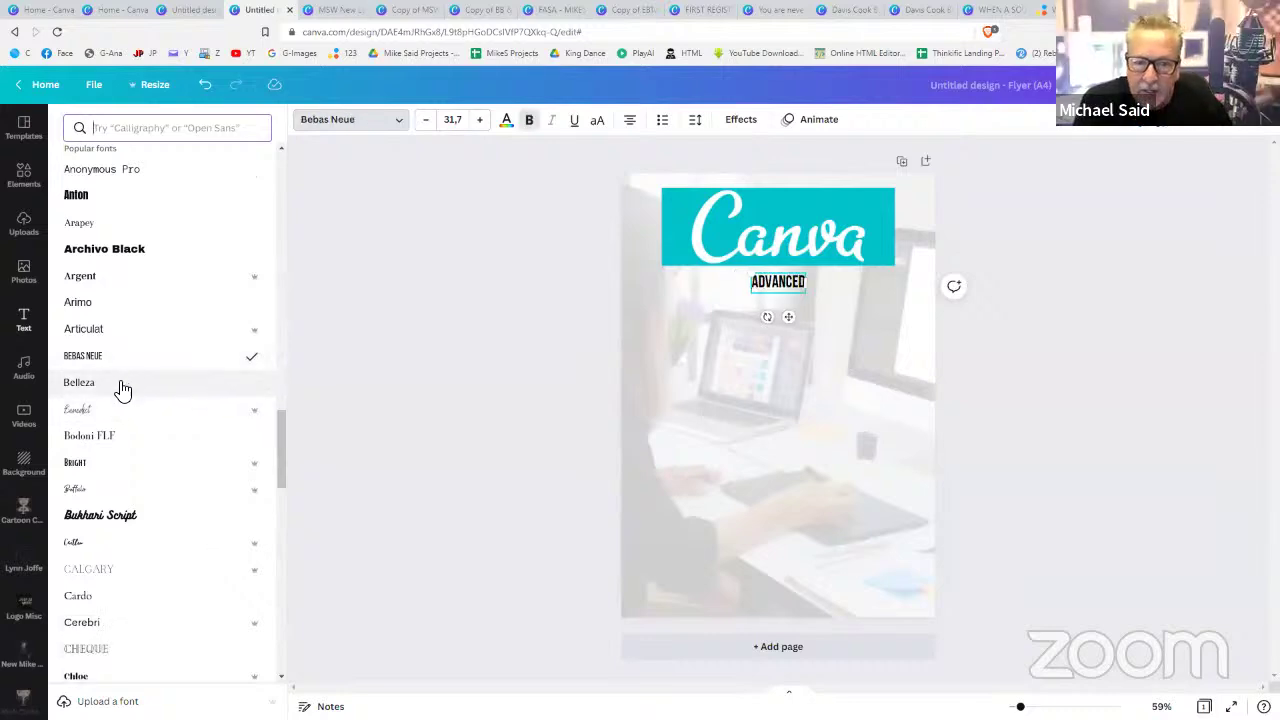
pyautogui.scroll(-4, 120, 500)
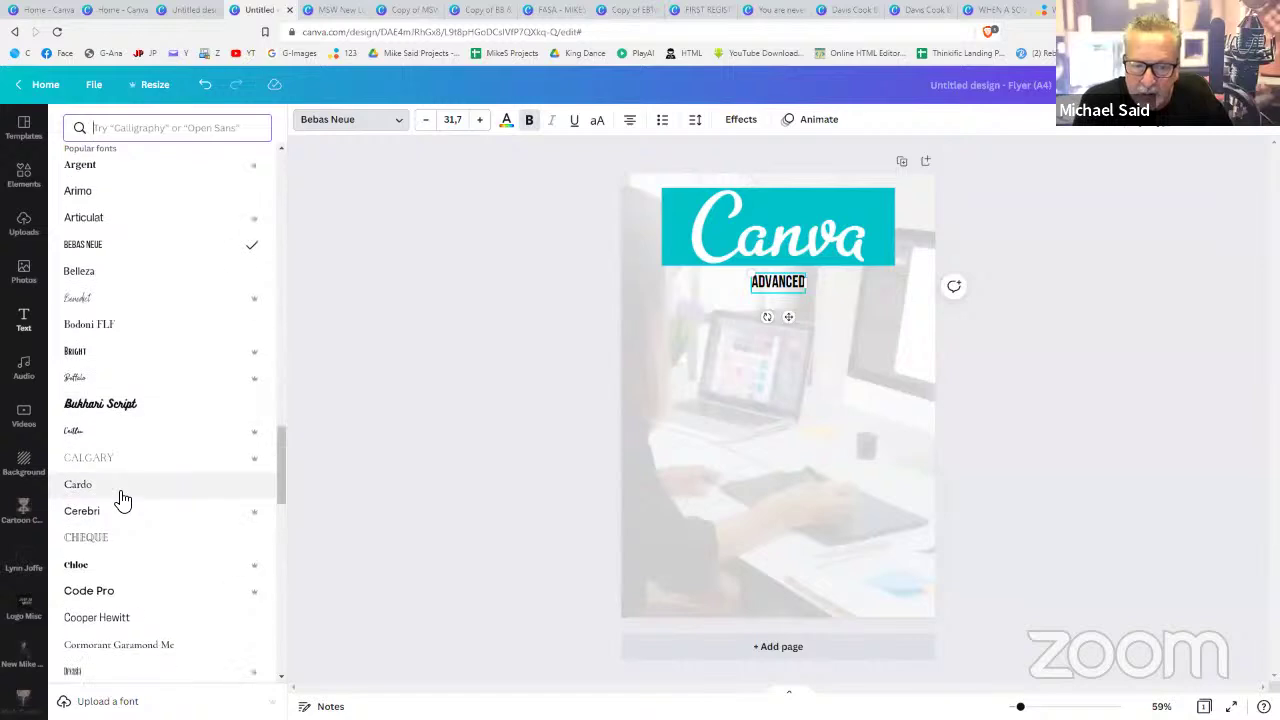
pyautogui.click(137, 302)
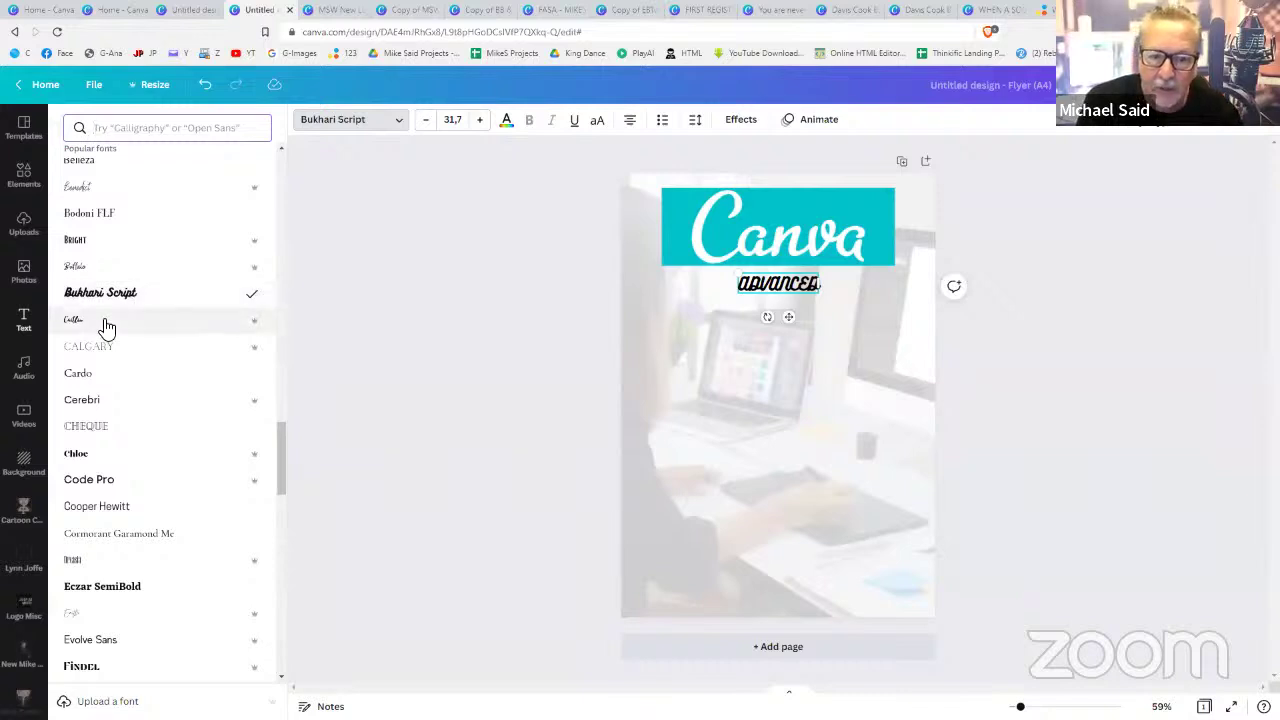
pyautogui.click(103, 322)
# - Append ' with' and the presenter's name to the subtitle and enlarge it to span the logo
pyautogui.doubleClick(764, 286)
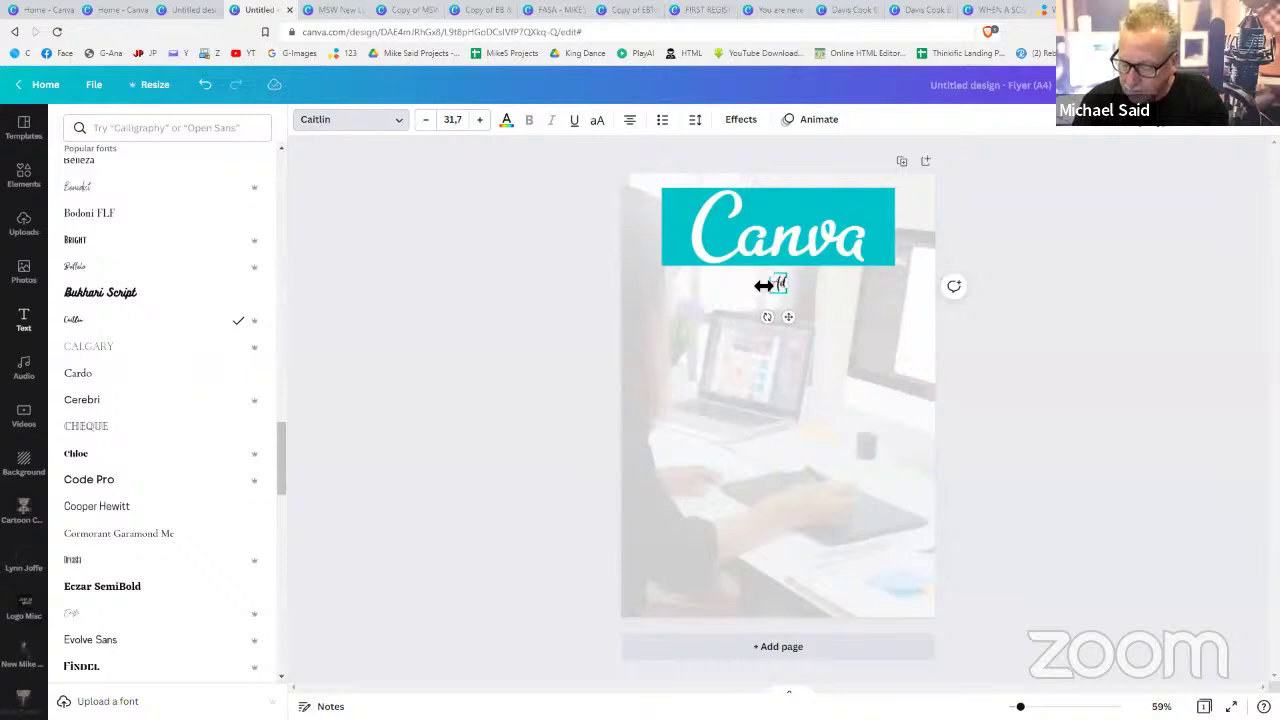
pyautogui.write('with')
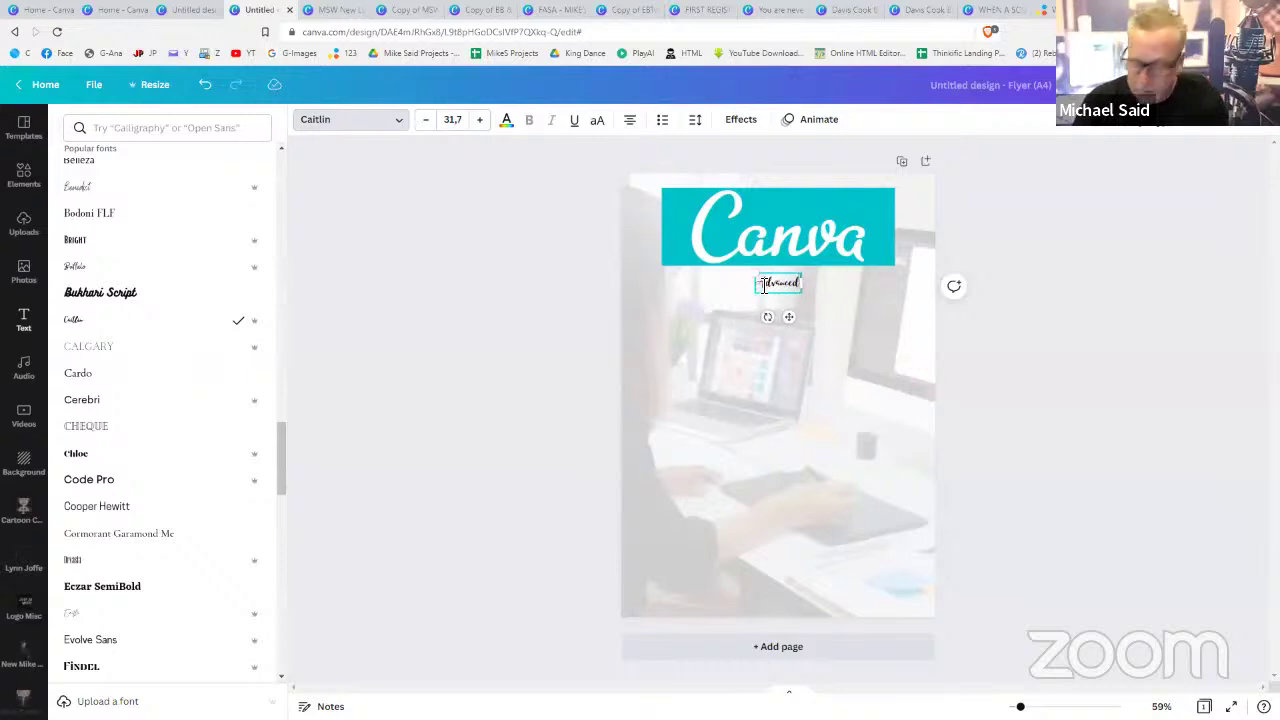
pyautogui.write(' Mike Said')
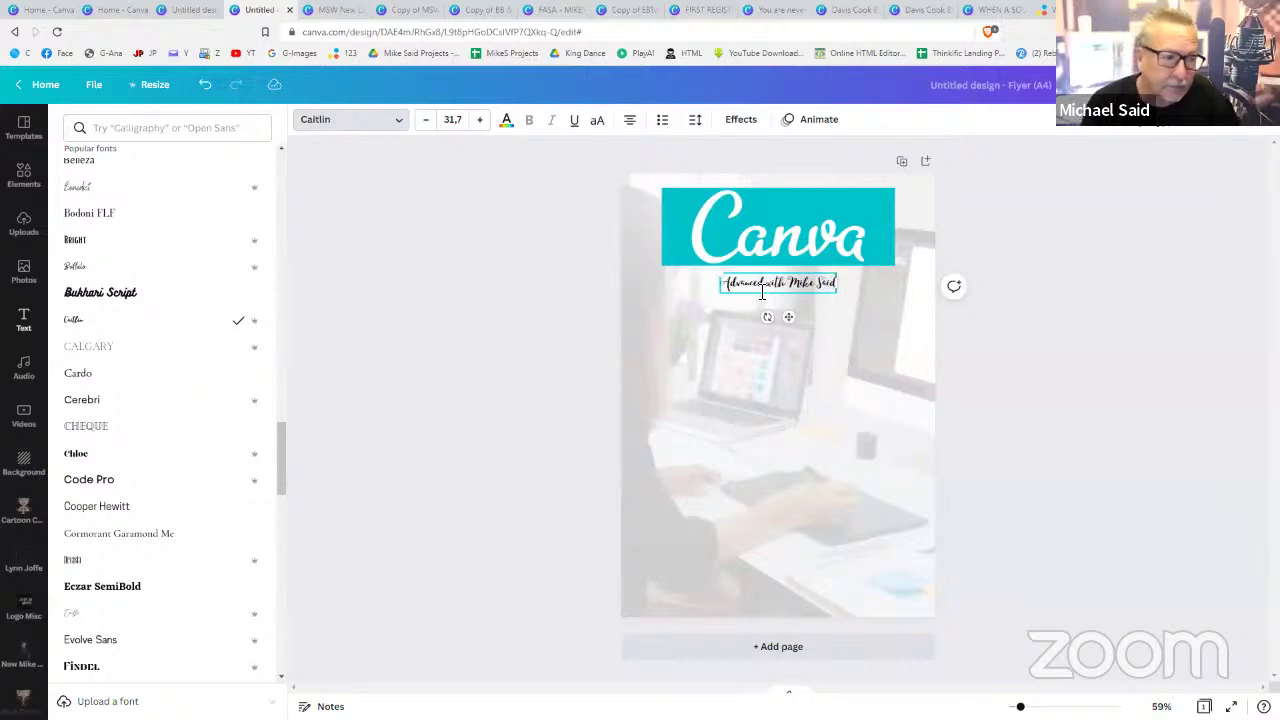
pyautogui.moveTo(726, 290); pyautogui.dragTo(665, 308)
pyautogui.moveTo(840, 305); pyautogui.dragTo(898, 330)
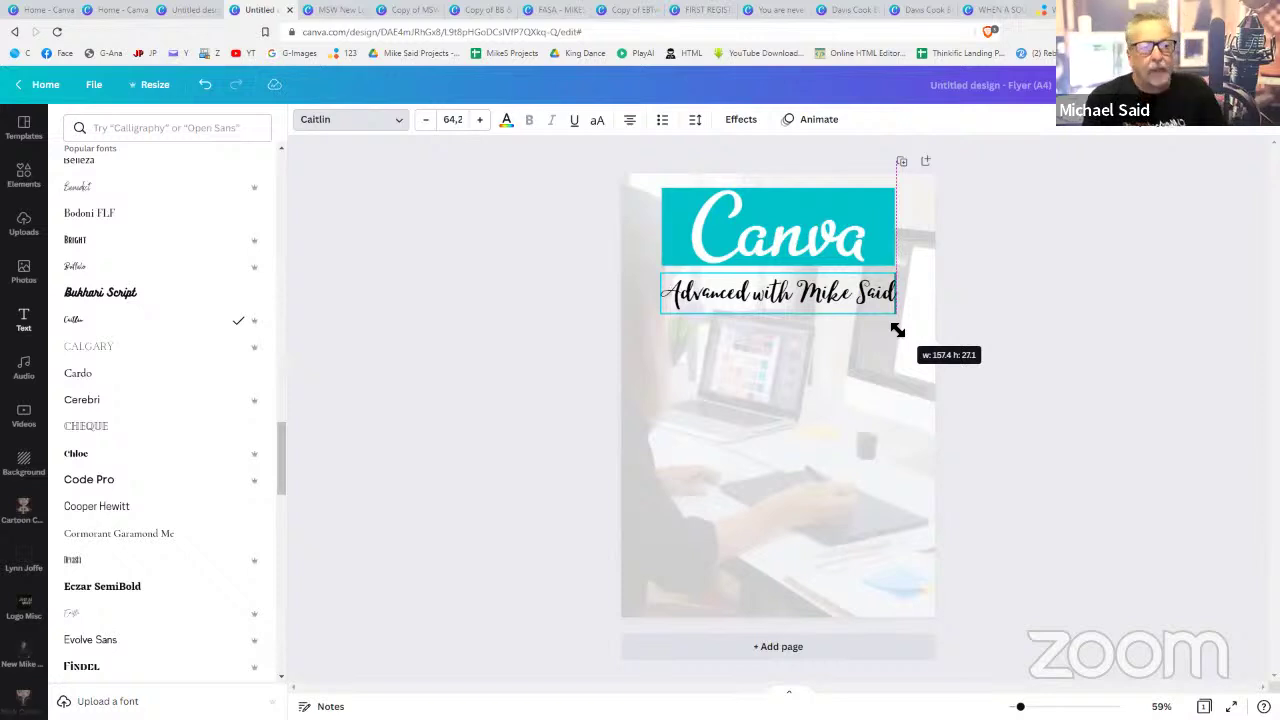
pyautogui.moveTo(898, 330); pyautogui.dragTo(899, 331)
# - Select the script subtitle and nudge it slightly upward
pyautogui.click(994, 360)
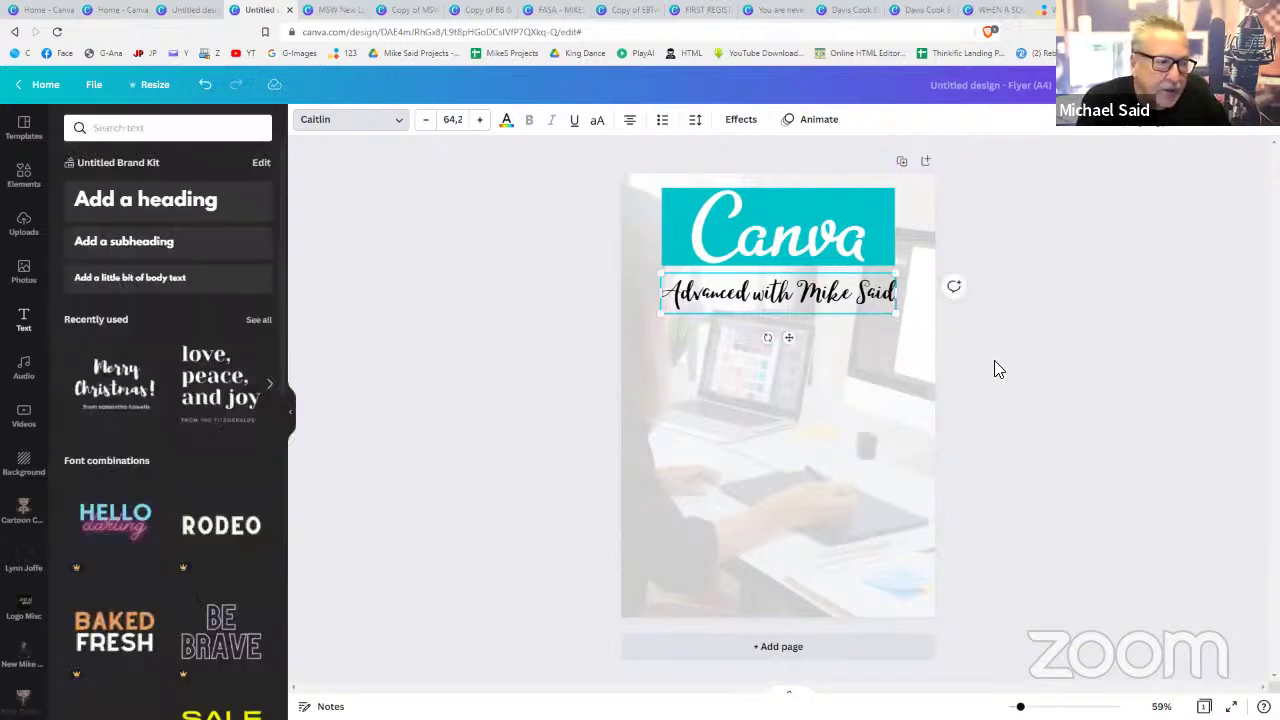
pyautogui.click(843, 301)
pyautogui.moveTo(843, 301); pyautogui.dragTo(843, 302)
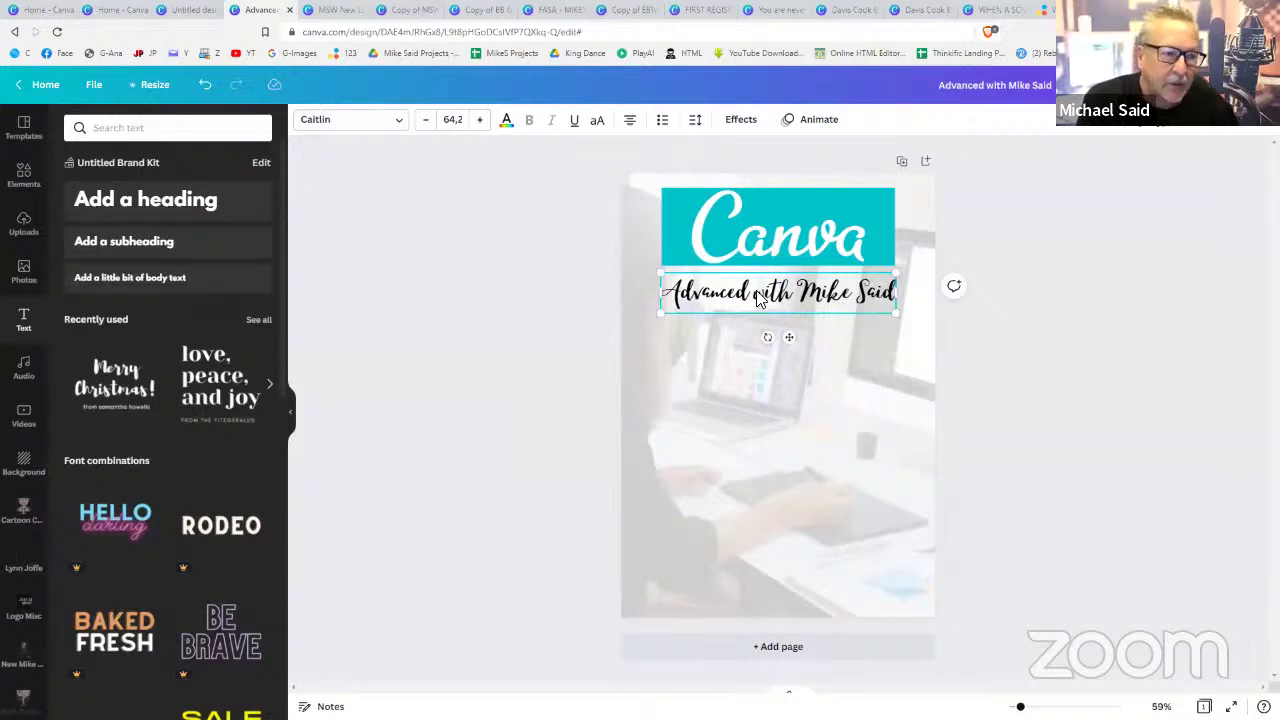
pyautogui.doubleClick(760, 293)
pyautogui.click(890, 304)
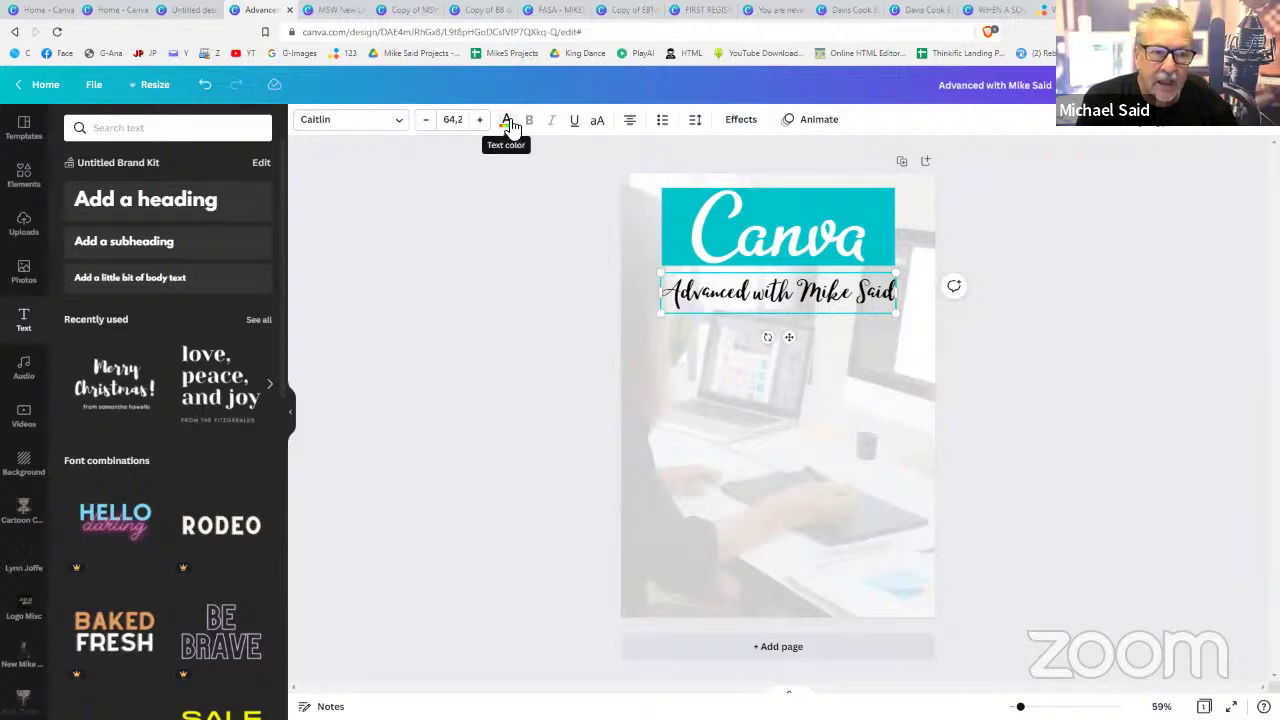
# - Colour the subtitle teal #01c4cc from the photo colours to match the logo
pyautogui.click(507, 121)
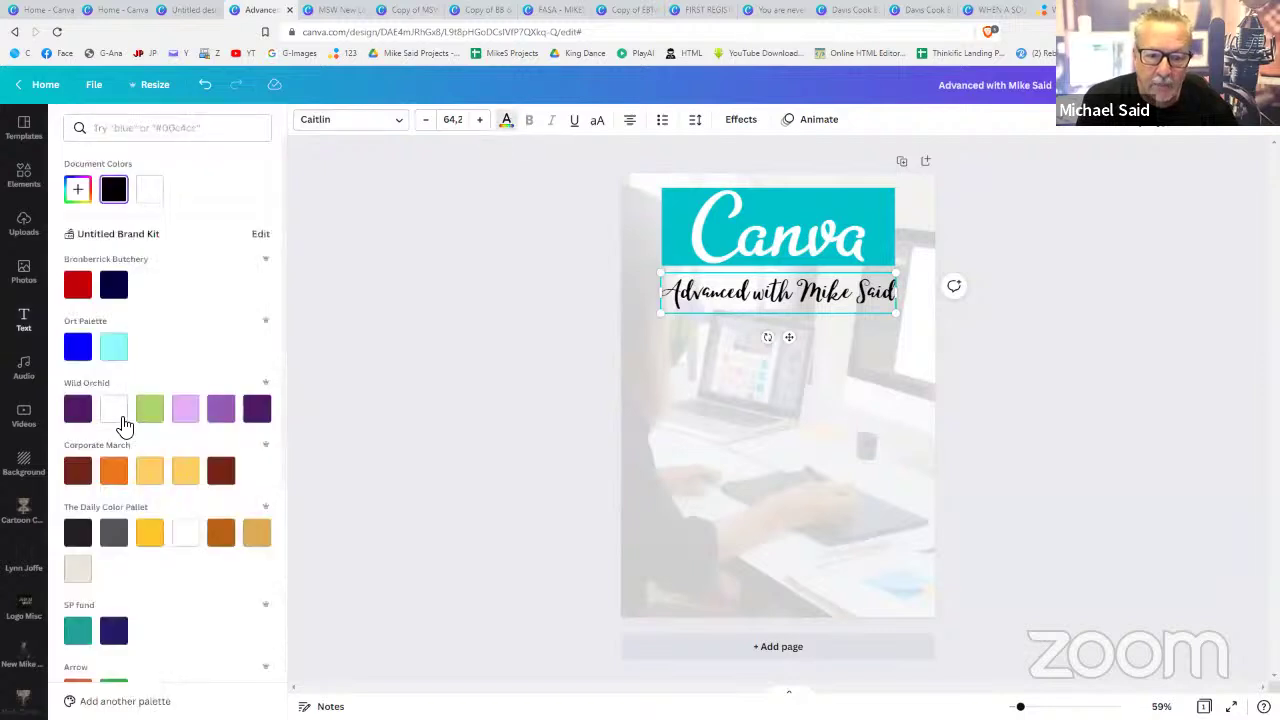
pyautogui.scroll(-3, 123, 426)
pyautogui.scroll(-2, 120, 424)
pyautogui.scroll(5, 270, 400)
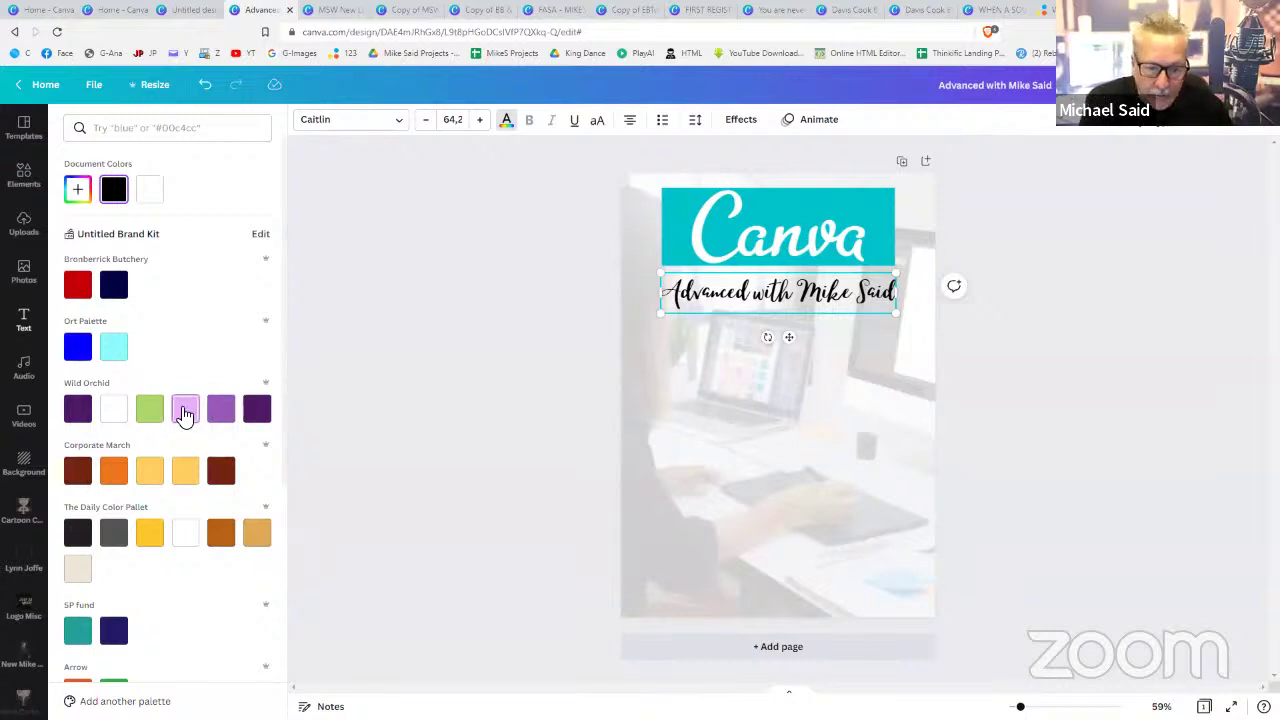
pyautogui.scroll(-4, 180, 414)
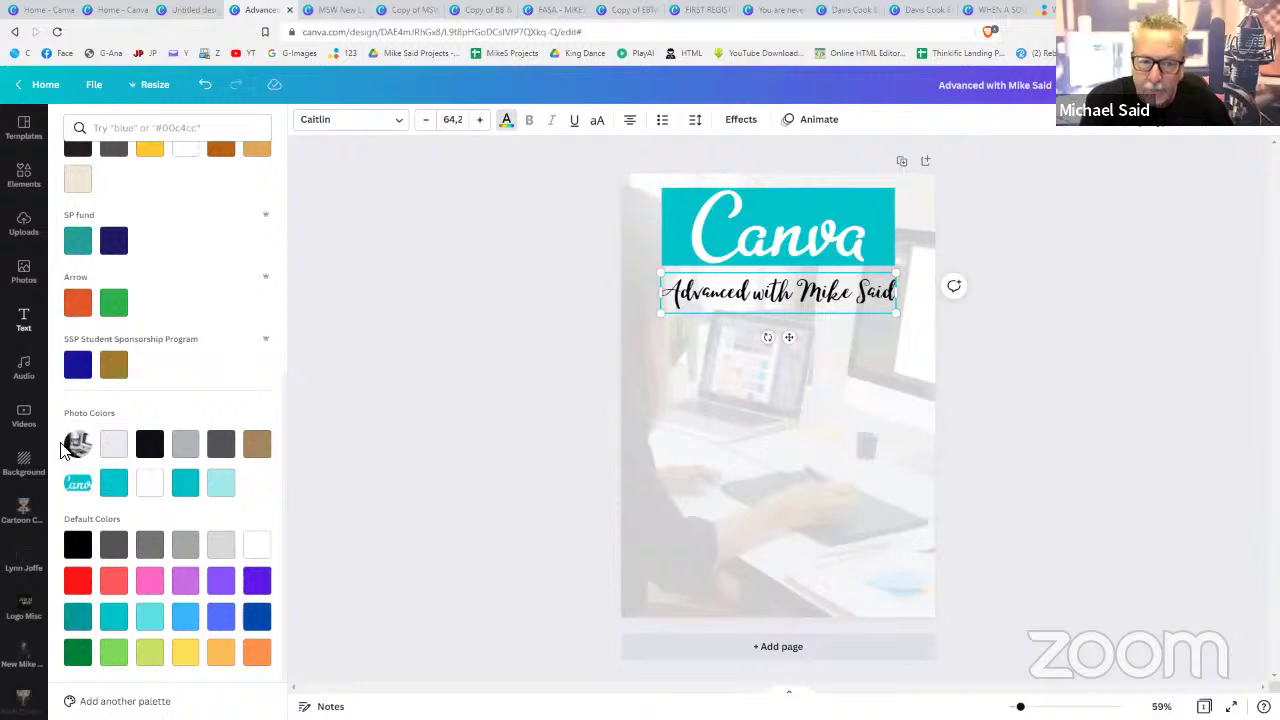
pyautogui.click(112, 488)
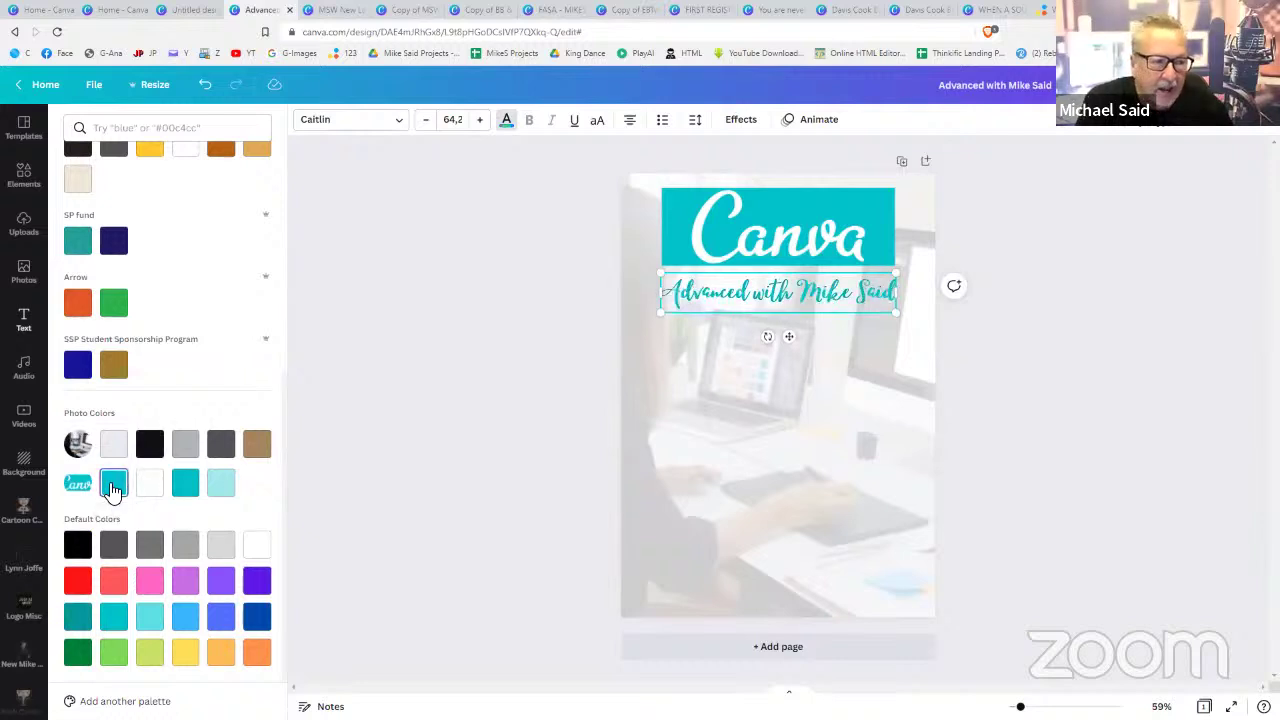
pyautogui.click(1026, 462)
pyautogui.click(828, 292)
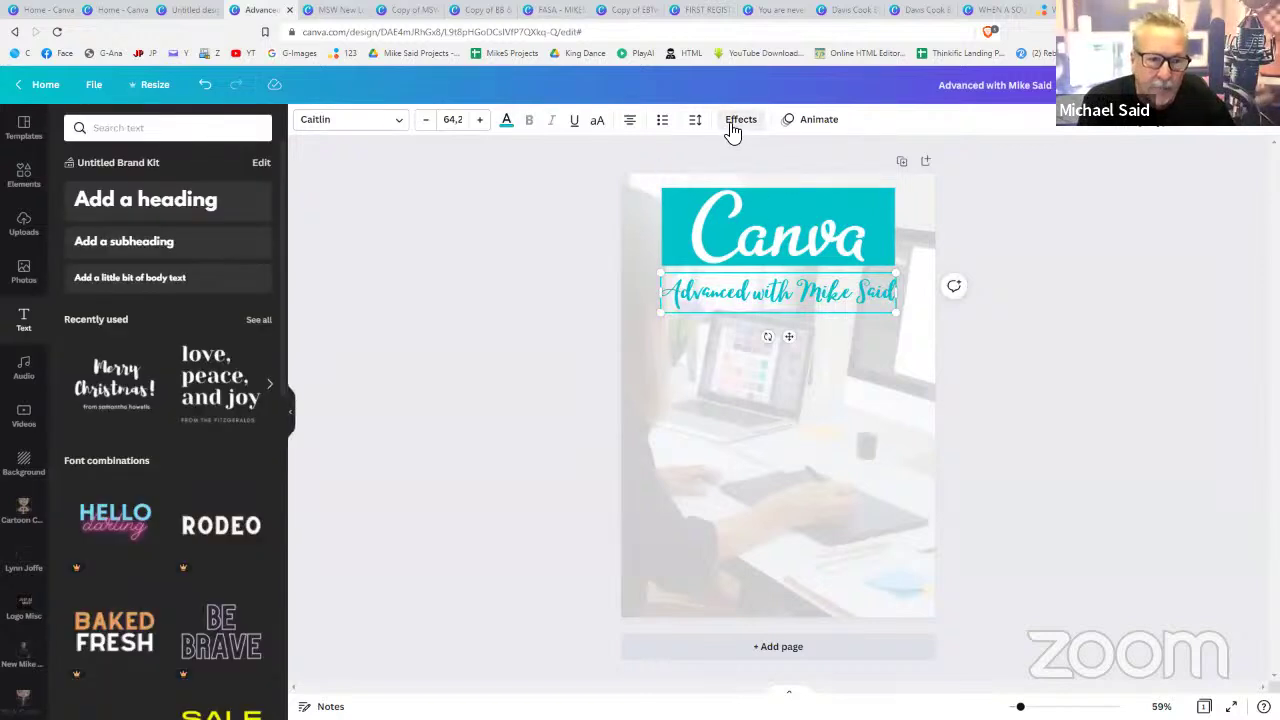
# - Give the subtitle a dark navy drop shadow and adjust its offset
pyautogui.click(738, 121)
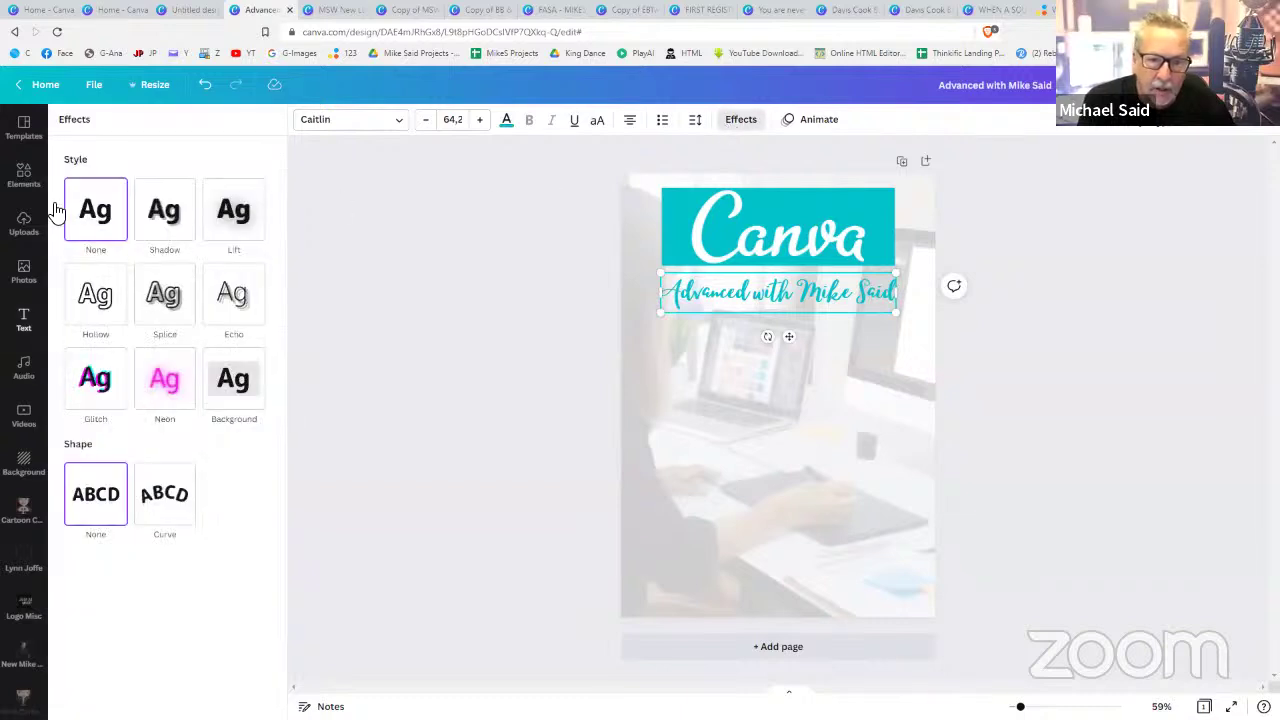
pyautogui.click(145, 225)
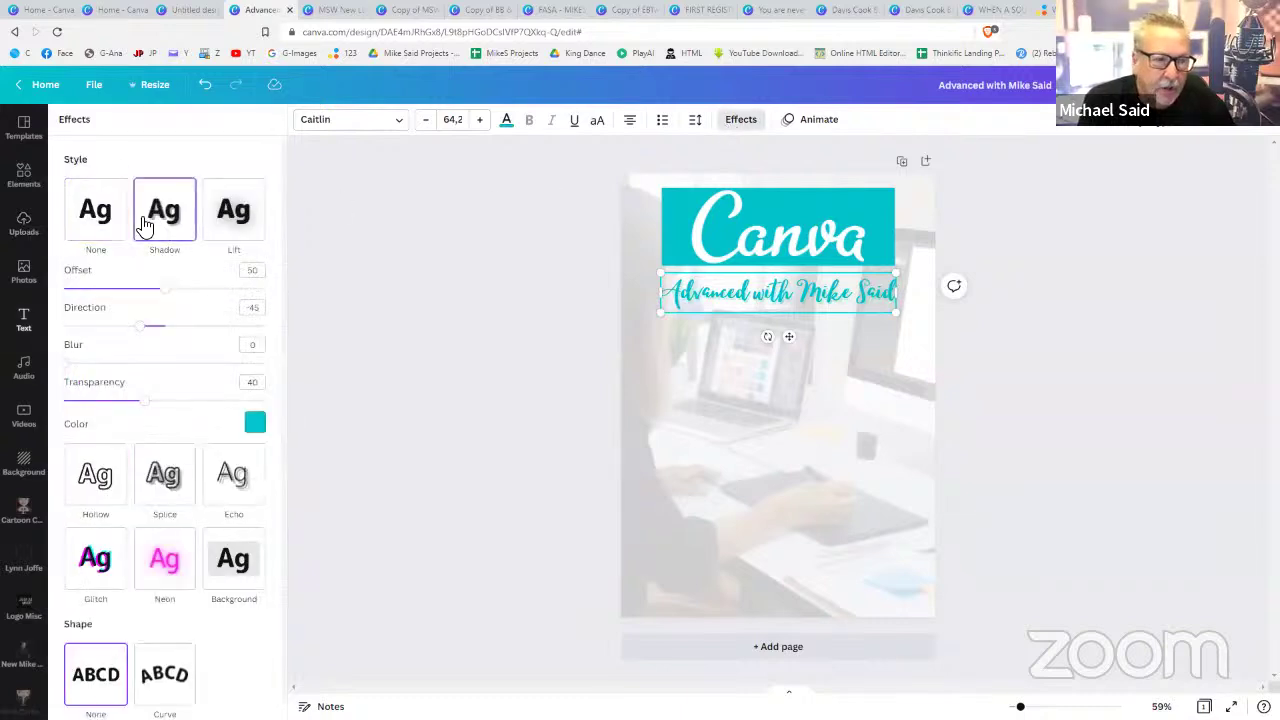
pyautogui.click(256, 426)
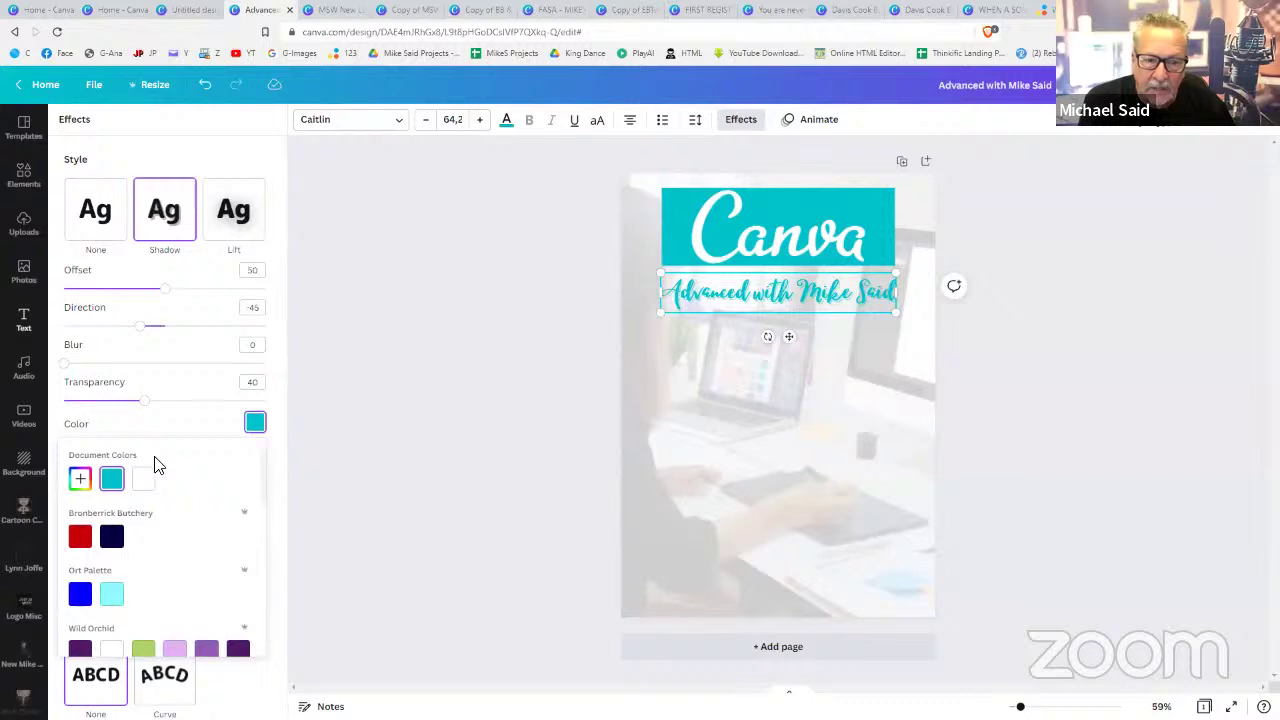
pyautogui.click(111, 540)
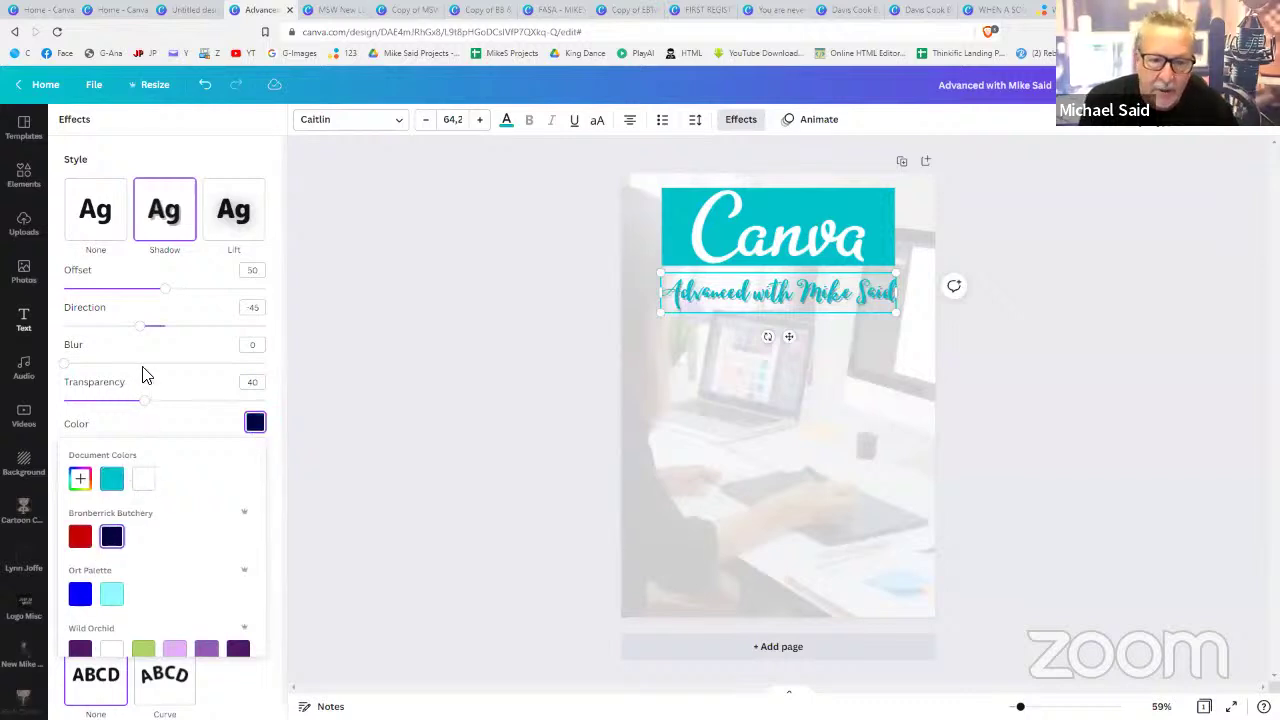
pyautogui.moveTo(166, 290)
pyautogui.mouseDown()
pyautogui.moveTo(130, 294)
pyautogui.moveTo(209, 306)
pyautogui.moveTo(175, 298)
pyautogui.mouseUp()
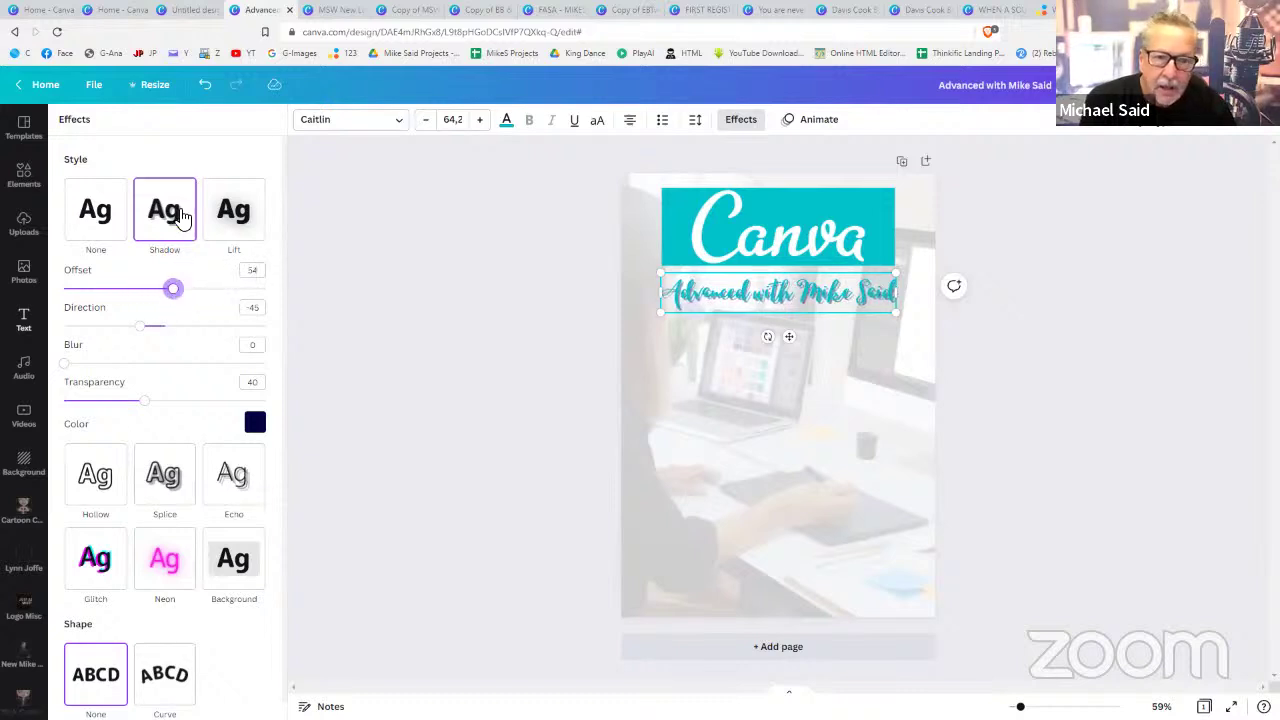
# - Try the Lift effect on the subtitle, then set its text effect to None
pyautogui.click(239, 211)
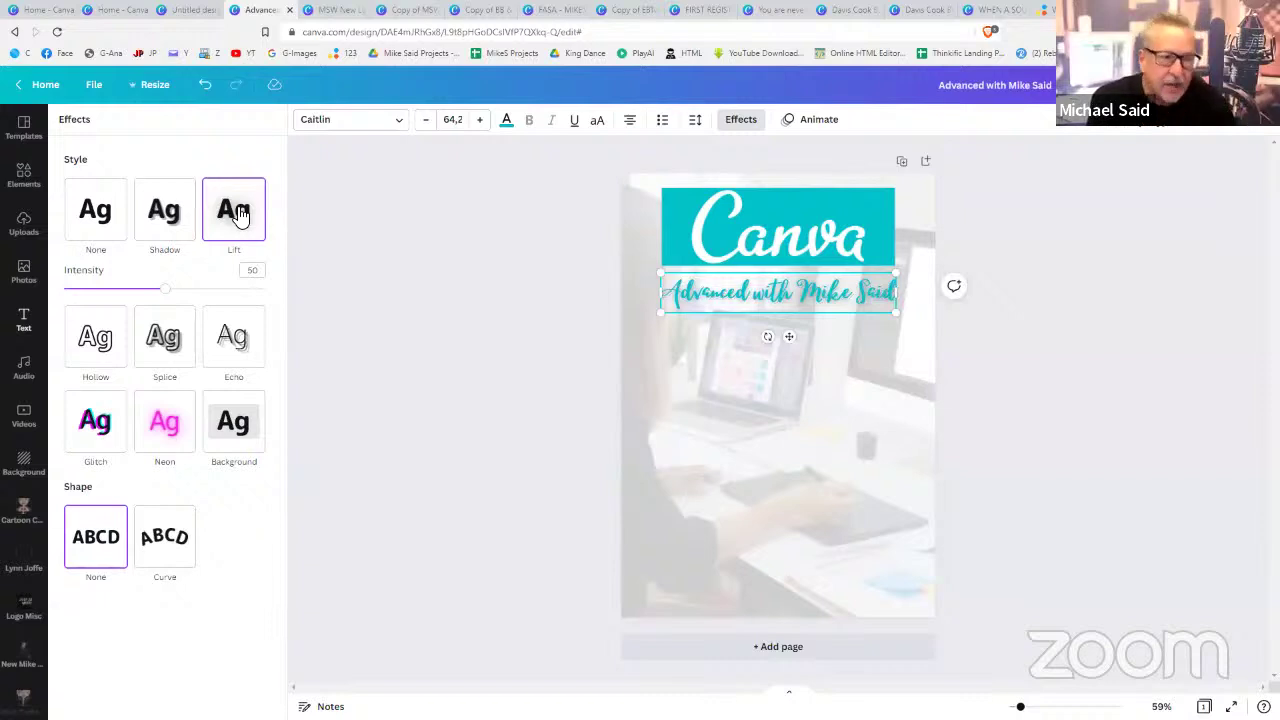
pyautogui.click(1007, 482)
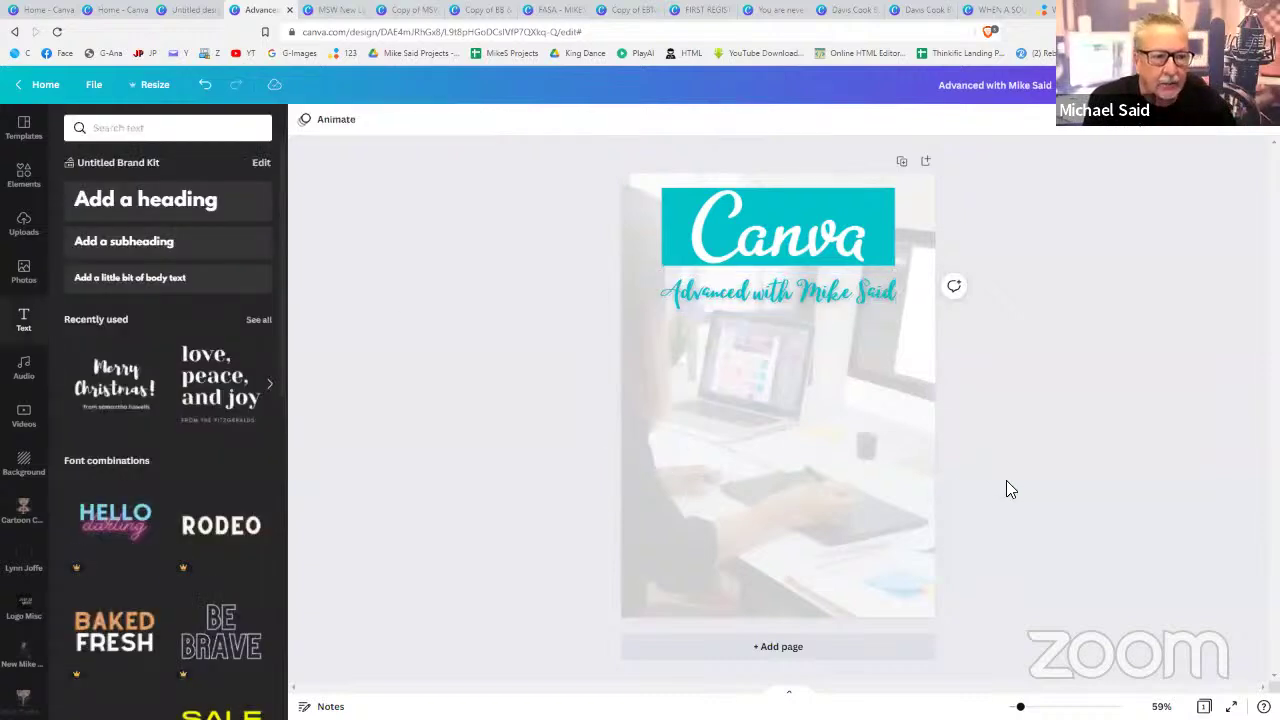
pyautogui.click(811, 301)
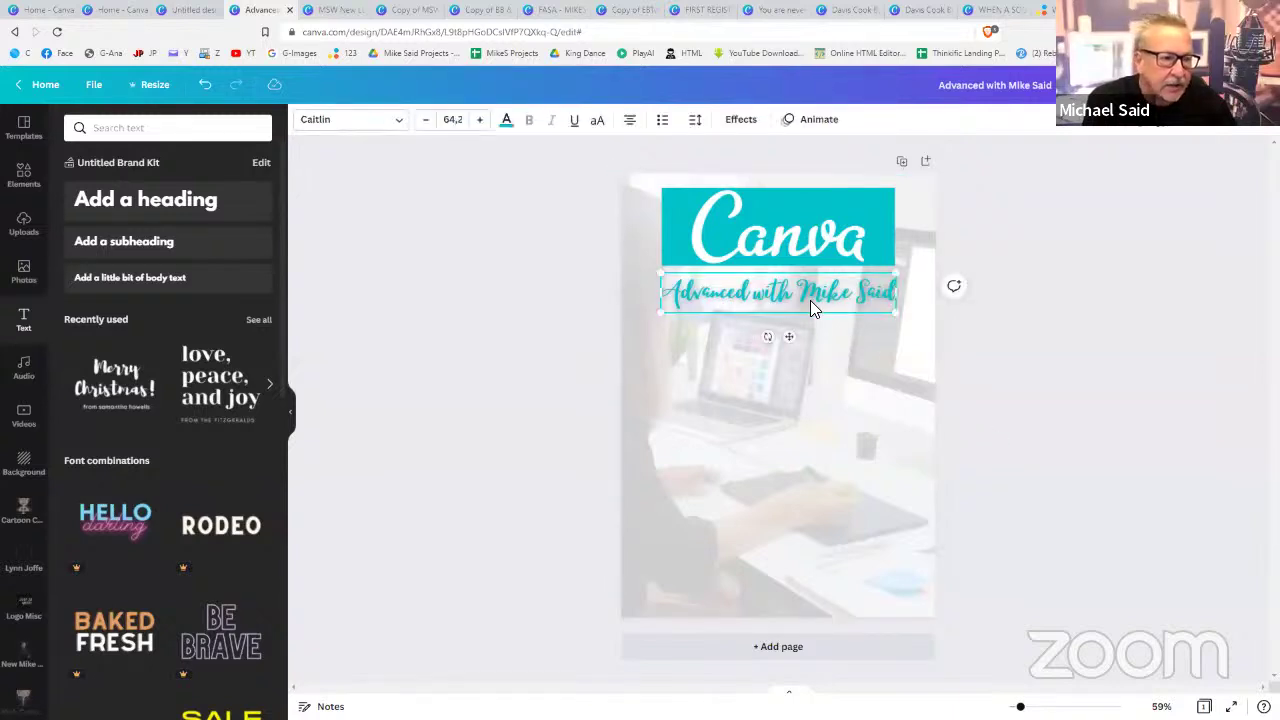
pyautogui.click(738, 121)
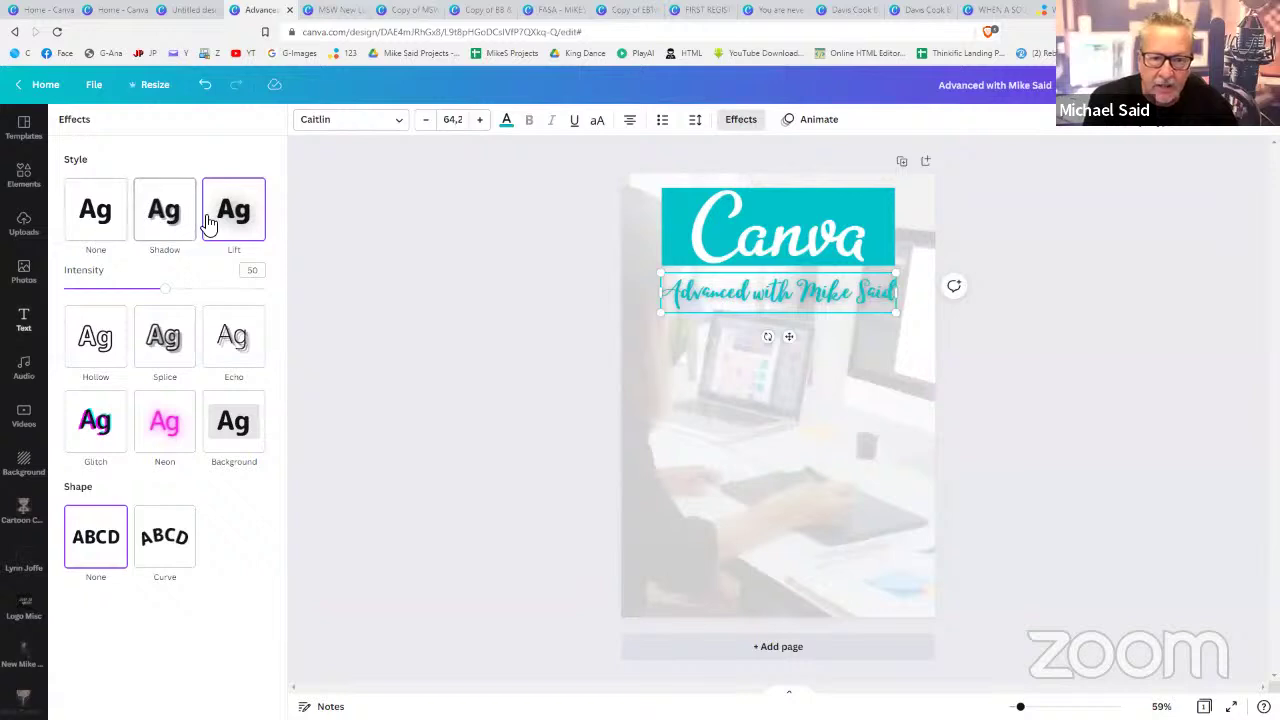
pyautogui.click(208, 222)
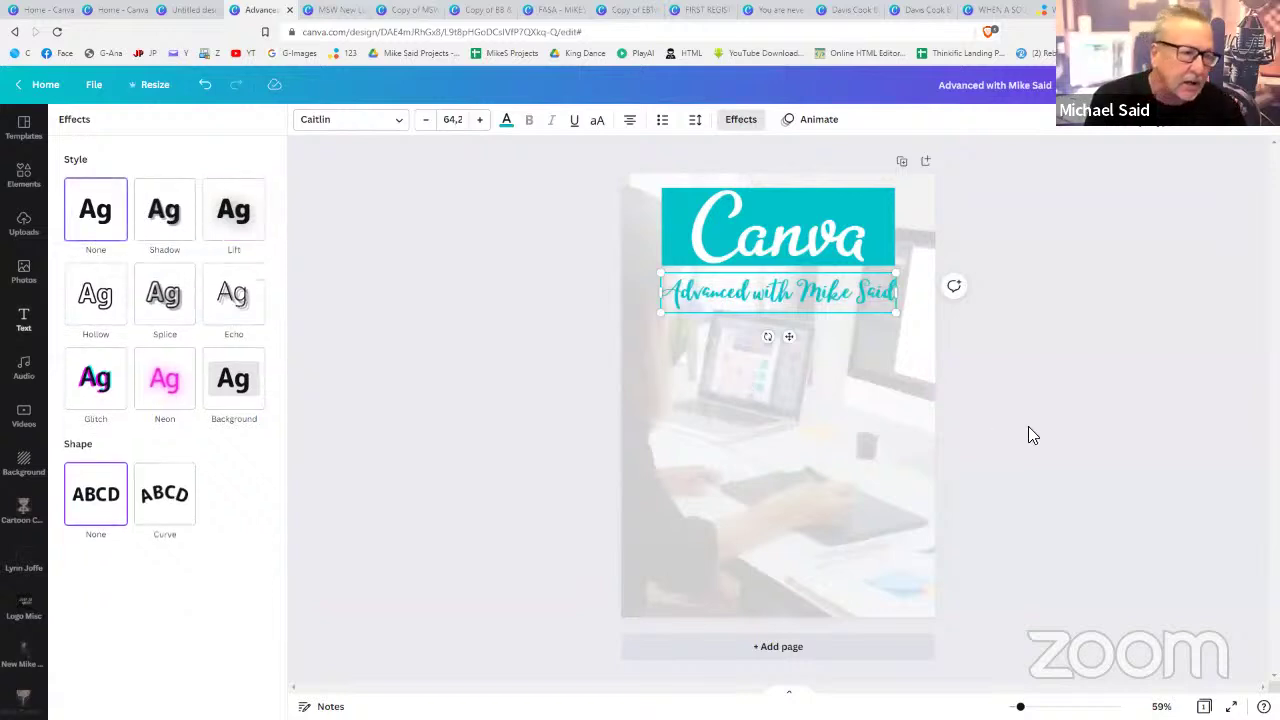
pyautogui.click(1029, 428)
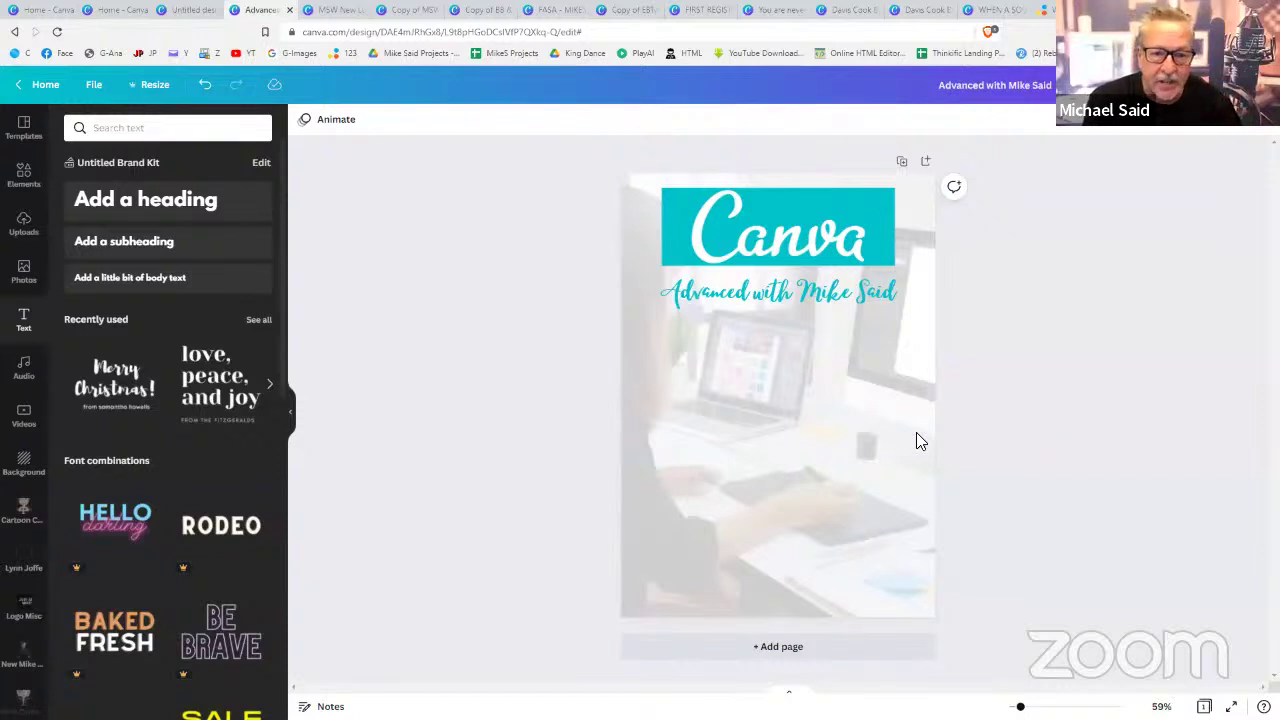
# - Scroll the Text panel's font combinations down to the 'cold, smooth & tasty' design
pyautogui.scroll(-6, 177, 443)
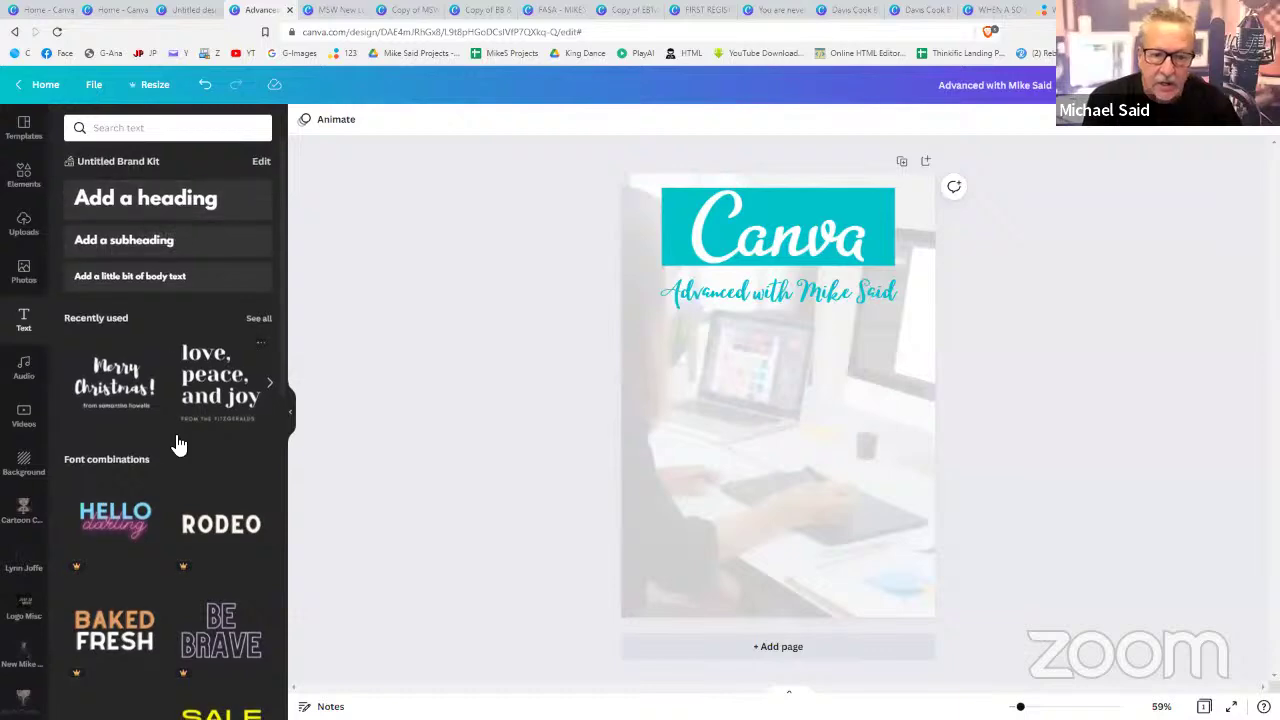
pyautogui.scroll(-5, 177, 443)
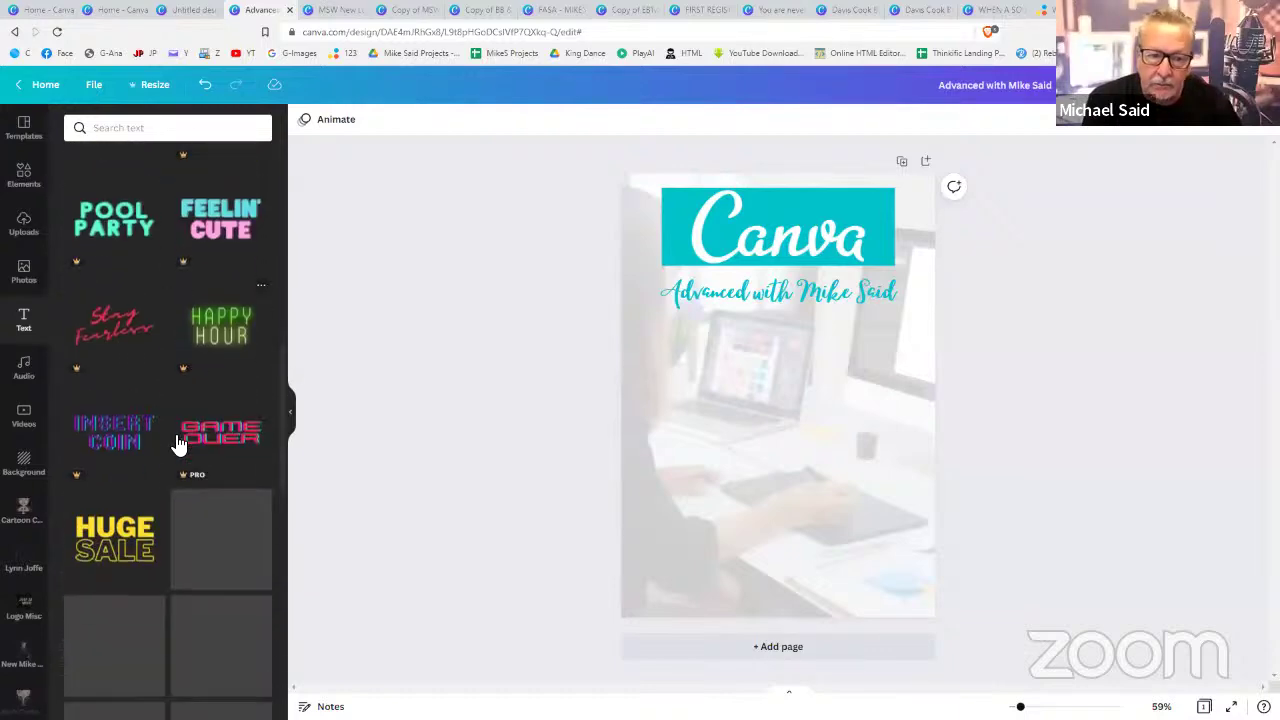
pyautogui.scroll(-5, 177, 443)
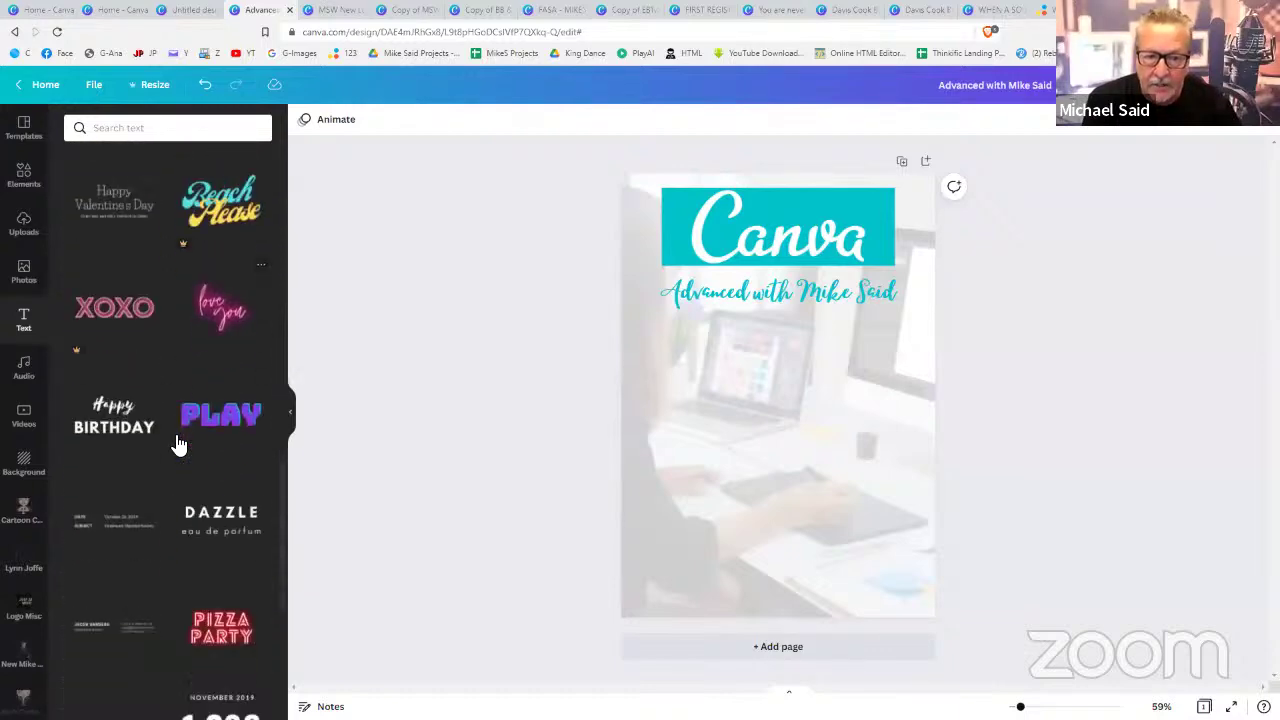
pyautogui.scroll(-3, 177, 443)
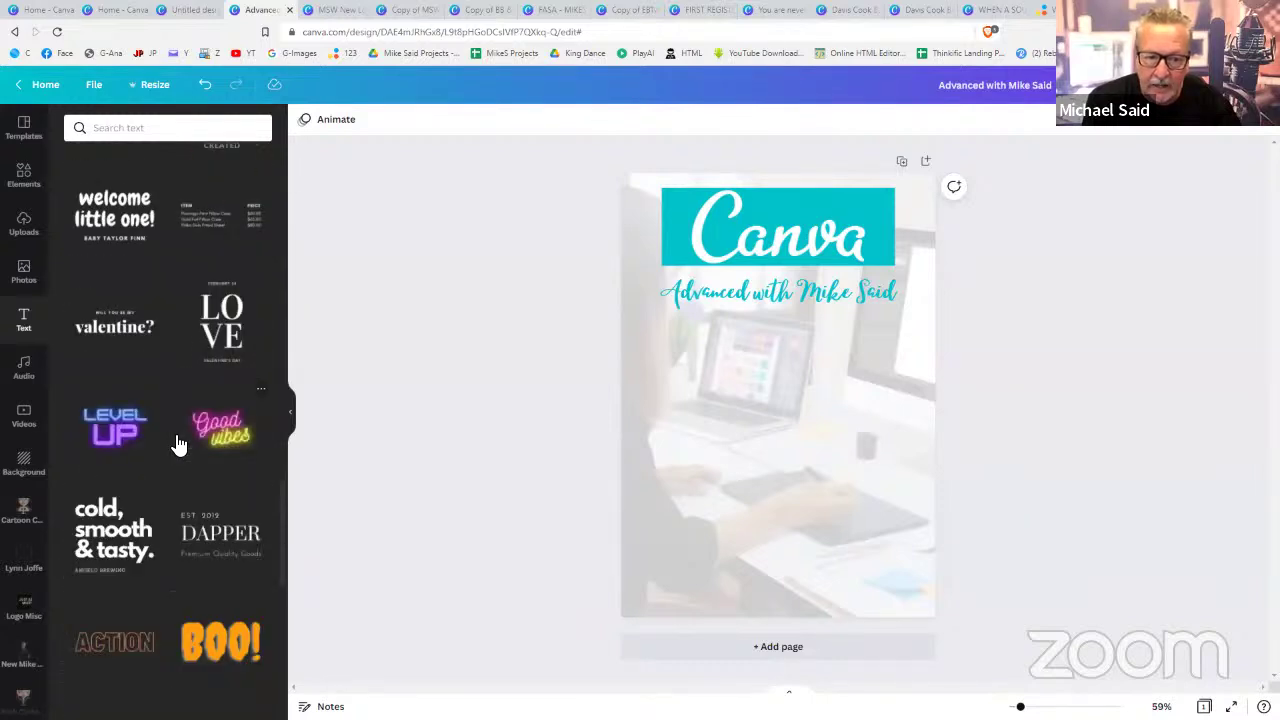
# - Place one 'cold, smooth & tasty' combination below the subtitle, deleting the duplicate heading and ANGELO BREWING line
pyautogui.click(113, 537)
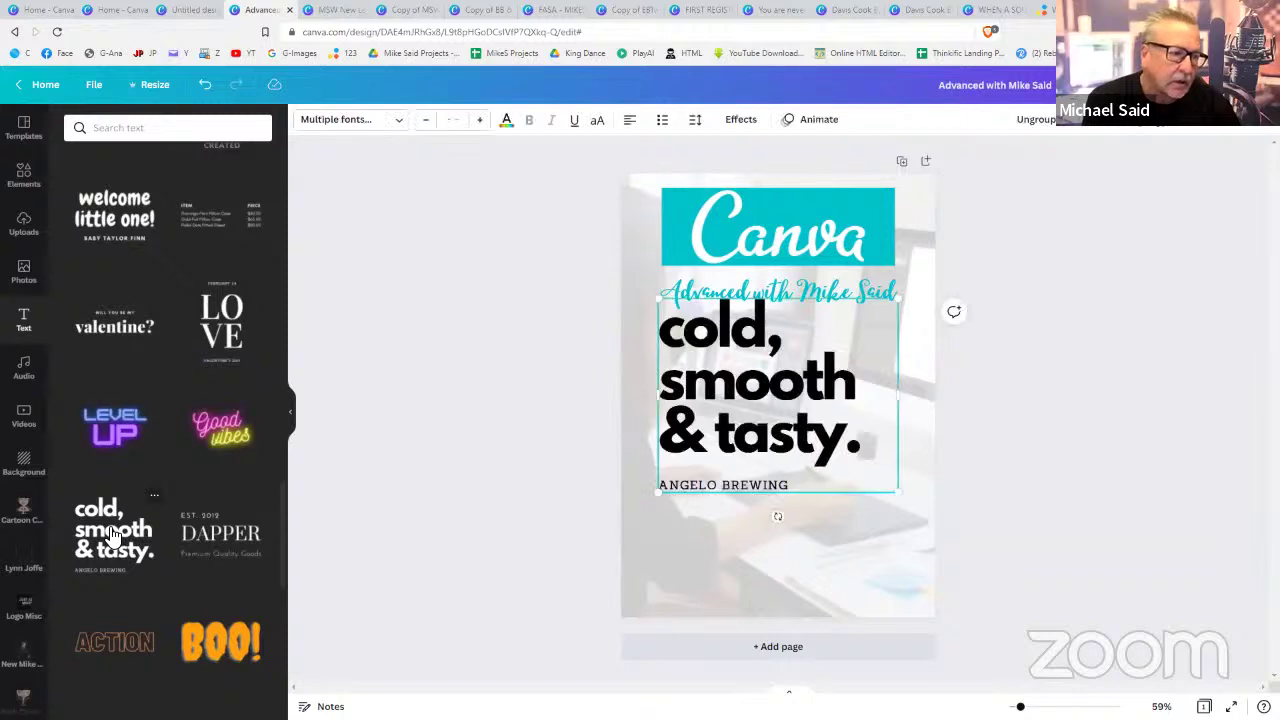
pyautogui.click(797, 428)
pyautogui.moveTo(797, 428); pyautogui.dragTo(797, 470)
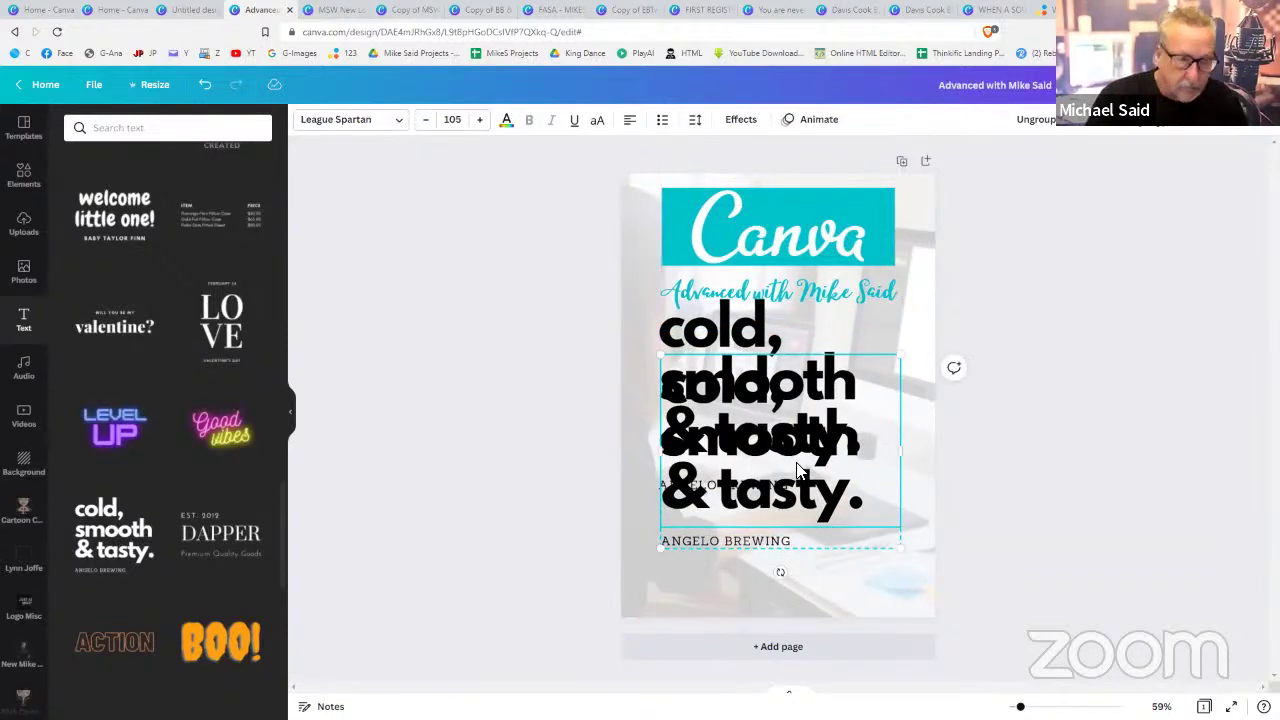
pyautogui.press('Delete')
pyautogui.moveTo(777, 425); pyautogui.dragTo(778, 513)
pyautogui.click(742, 541)
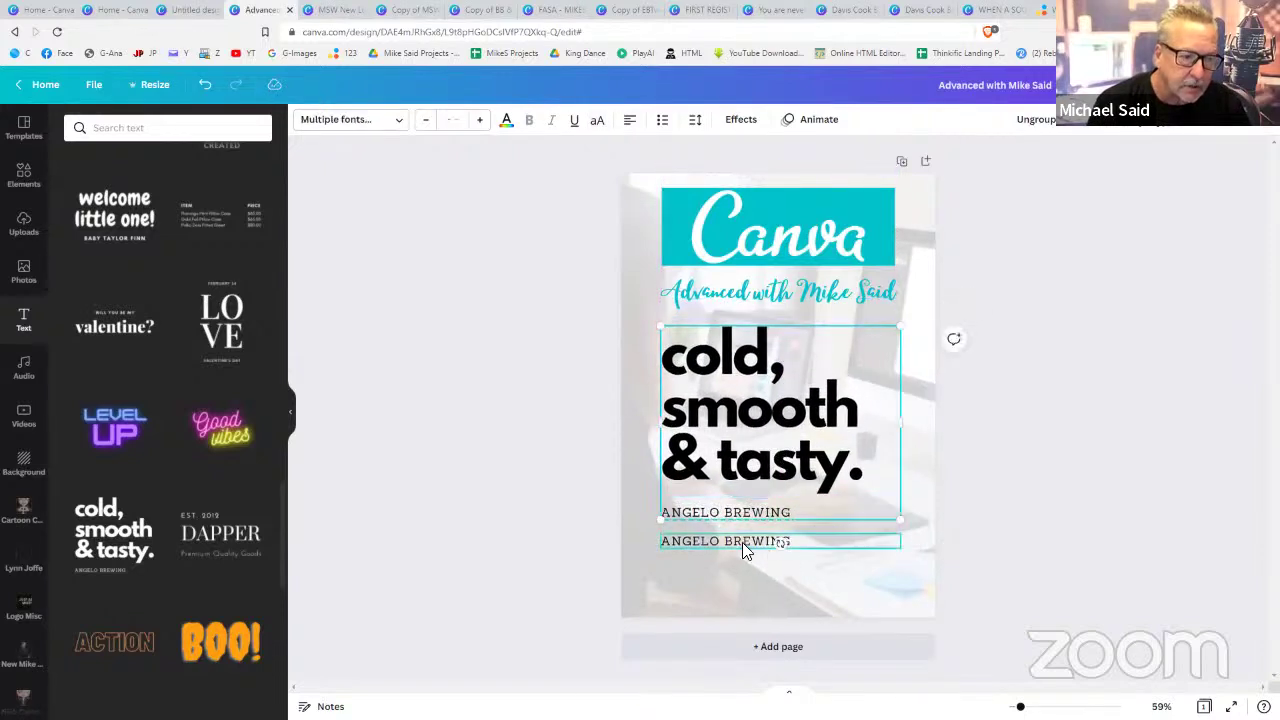
pyautogui.press('Delete')
pyautogui.click(746, 428)
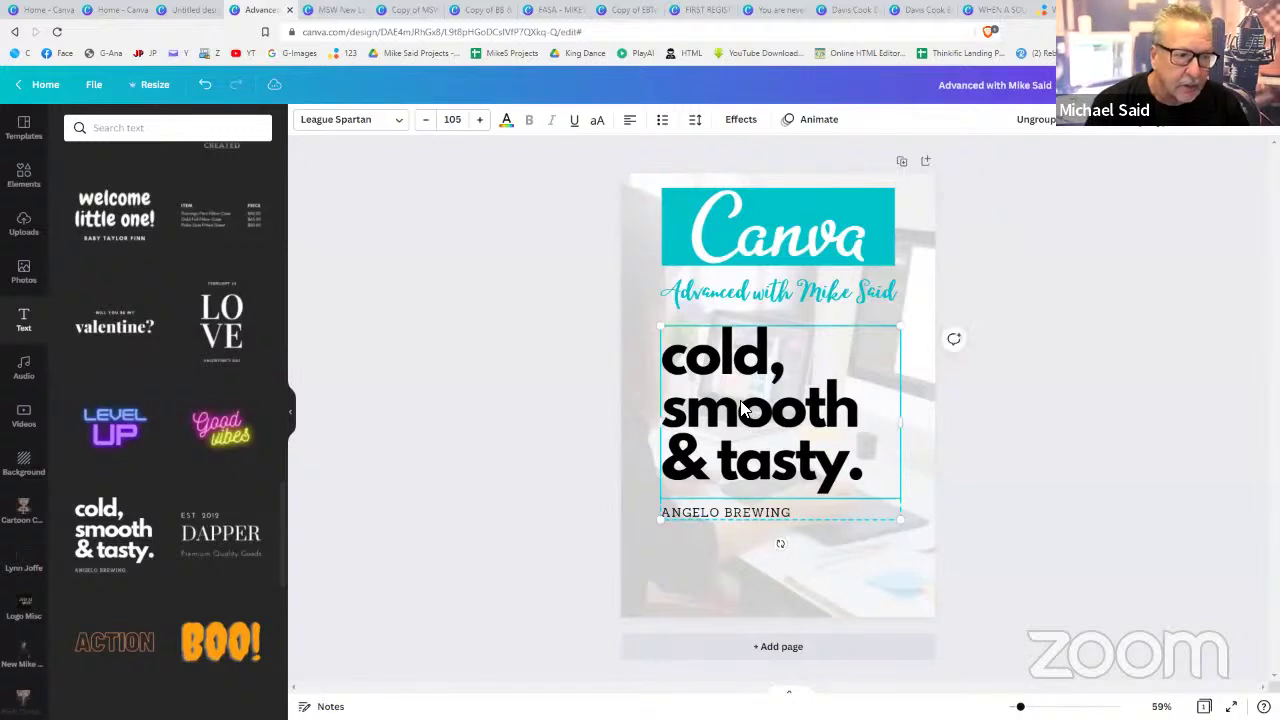
pyautogui.moveTo(734, 404); pyautogui.dragTo(737, 397)
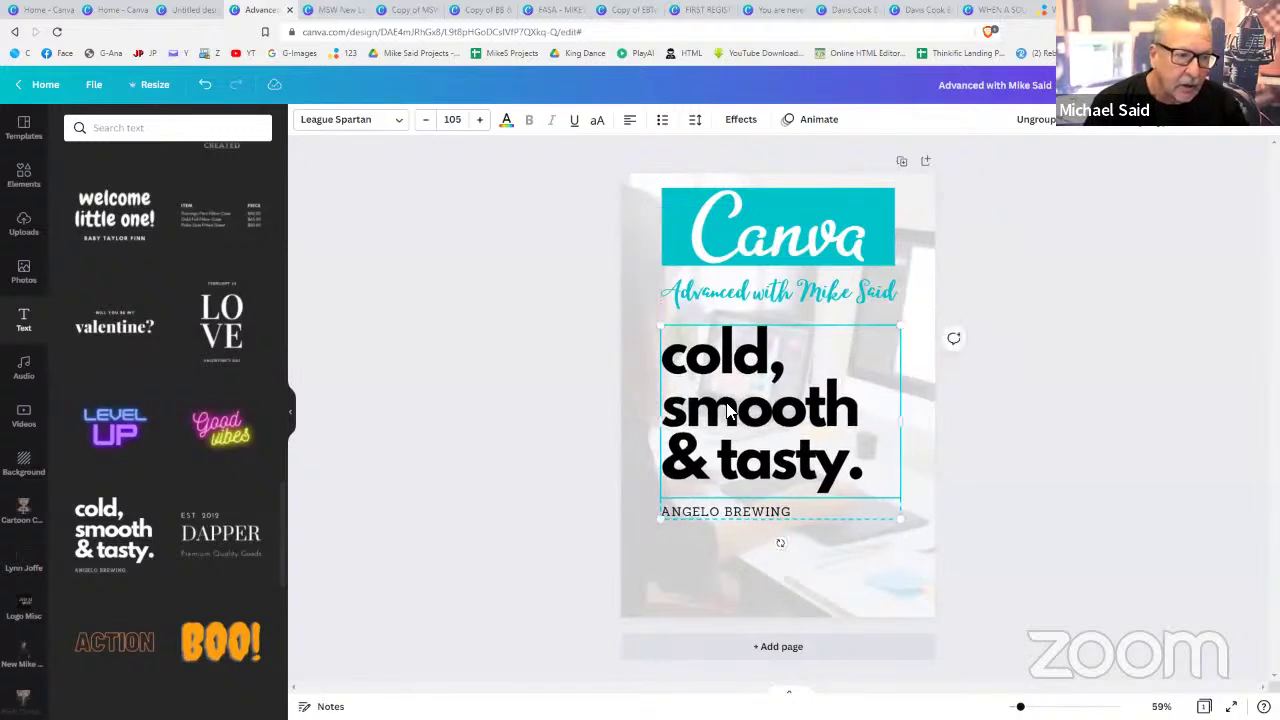
# - Change the big heading to '24th' and 'February' on two lines
pyautogui.doubleClick(803, 466)
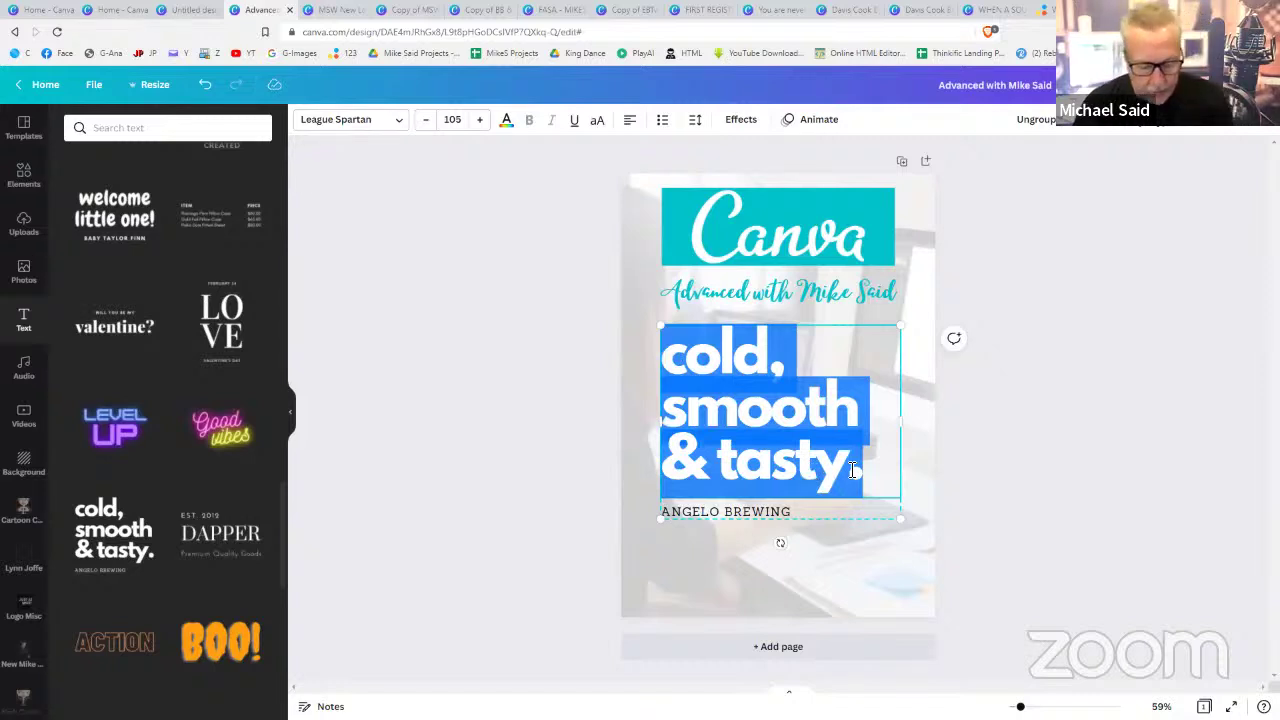
pyautogui.write('24t')
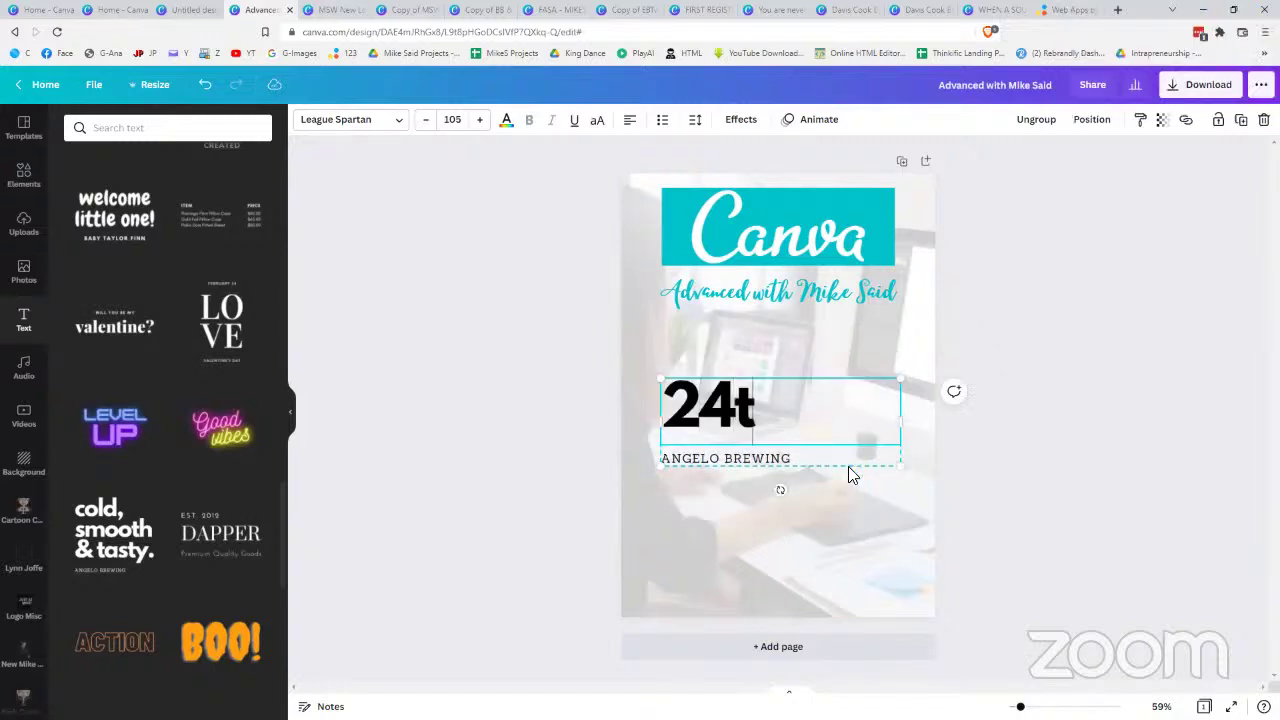
pyautogui.write('h')
pyautogui.press('Return')
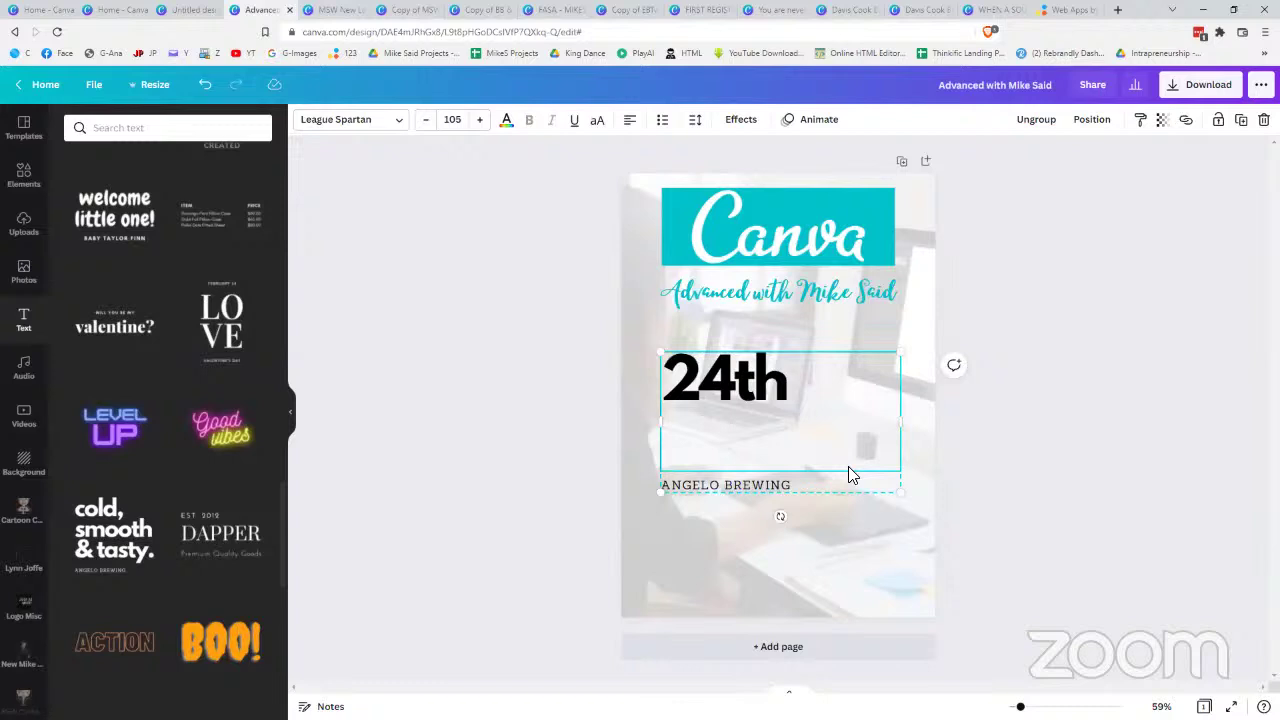
pyautogui.write('Februar')
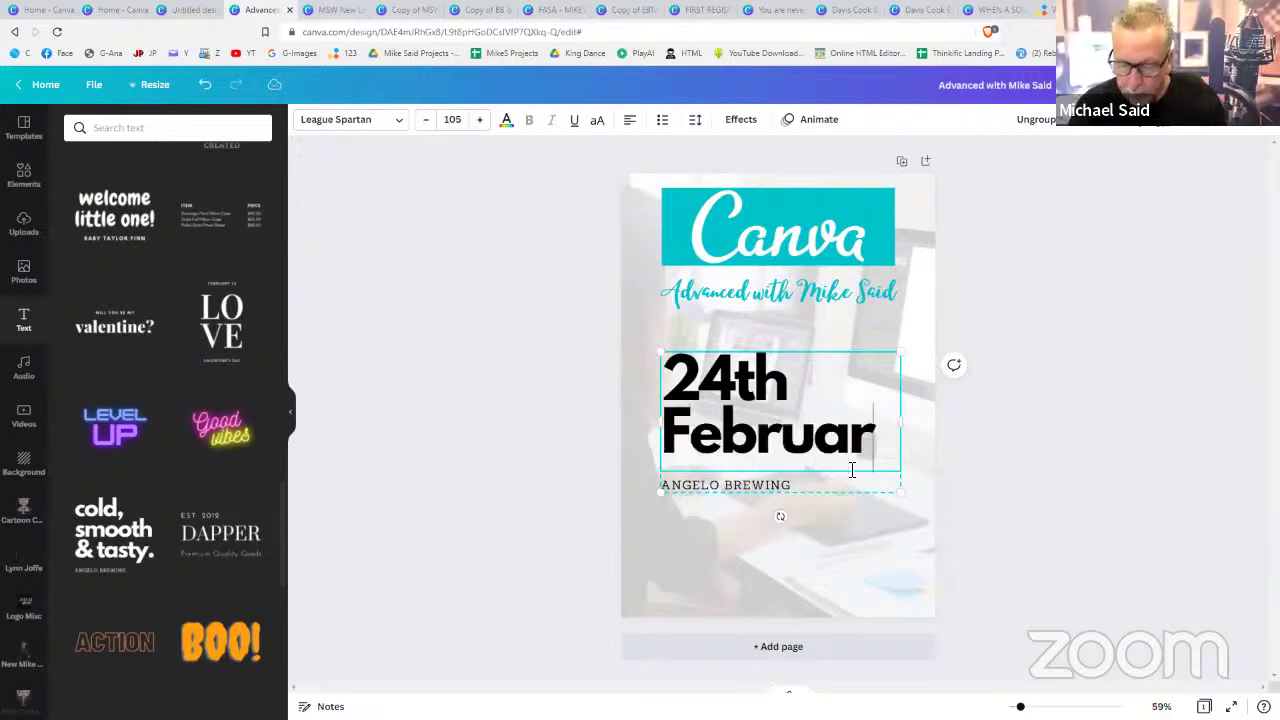
pyautogui.write('y')
pyautogui.click(1162, 440)
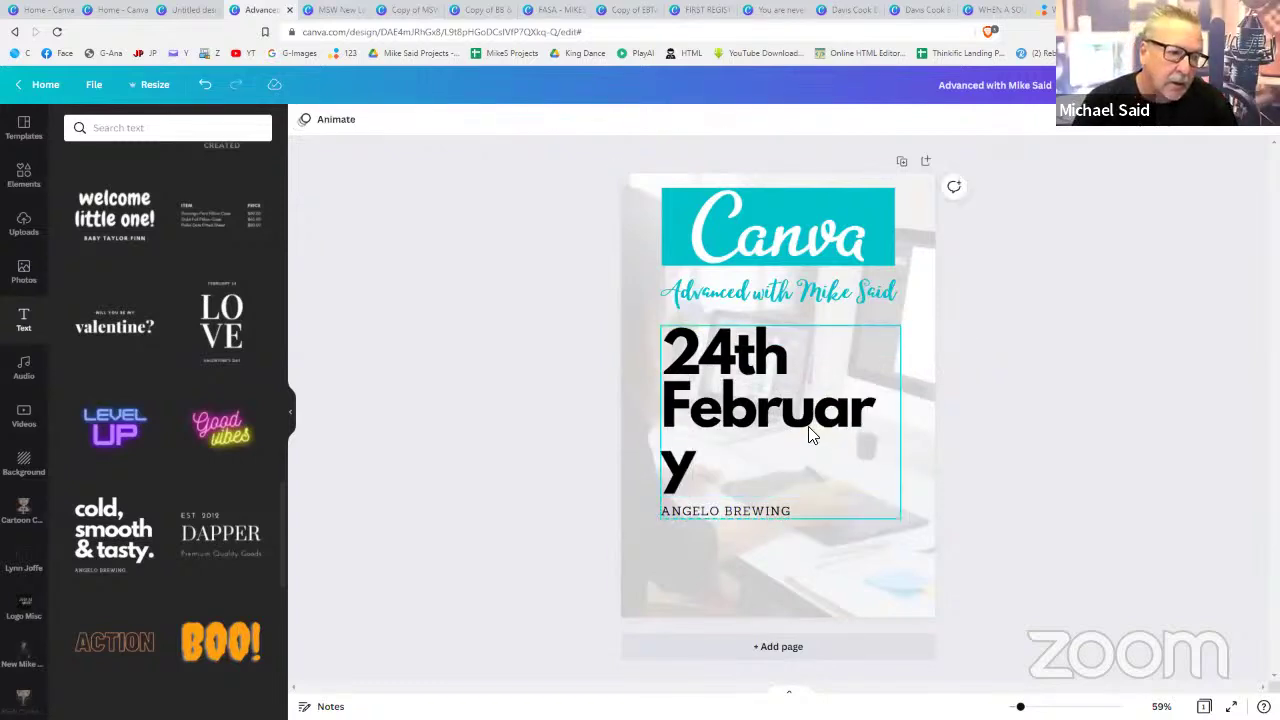
# - Shrink the date to size 95 so February fits one line and move it under the subtitle
pyautogui.click(812, 435)
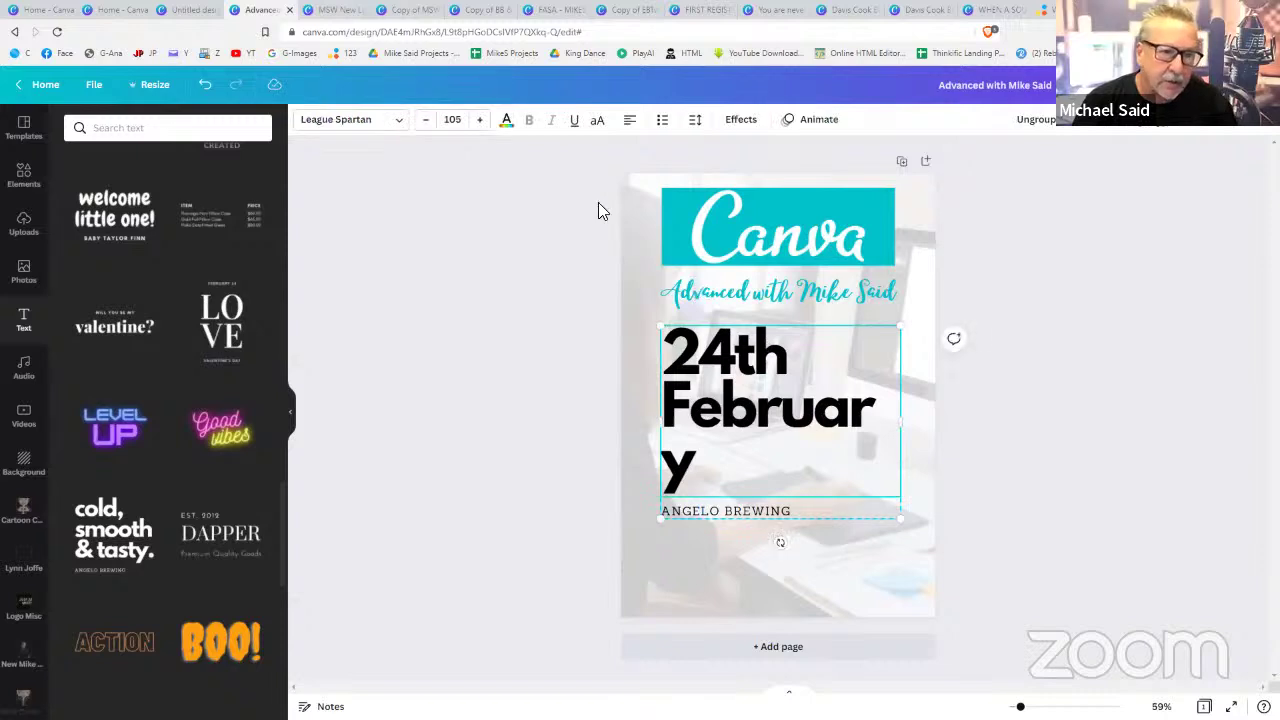
pyautogui.click(426, 120)
pyautogui.click(426, 120)
pyautogui.click(426, 120)
pyautogui.click(426, 120)
pyautogui.click(426, 120)
pyautogui.click(426, 120)
pyautogui.click(426, 120)
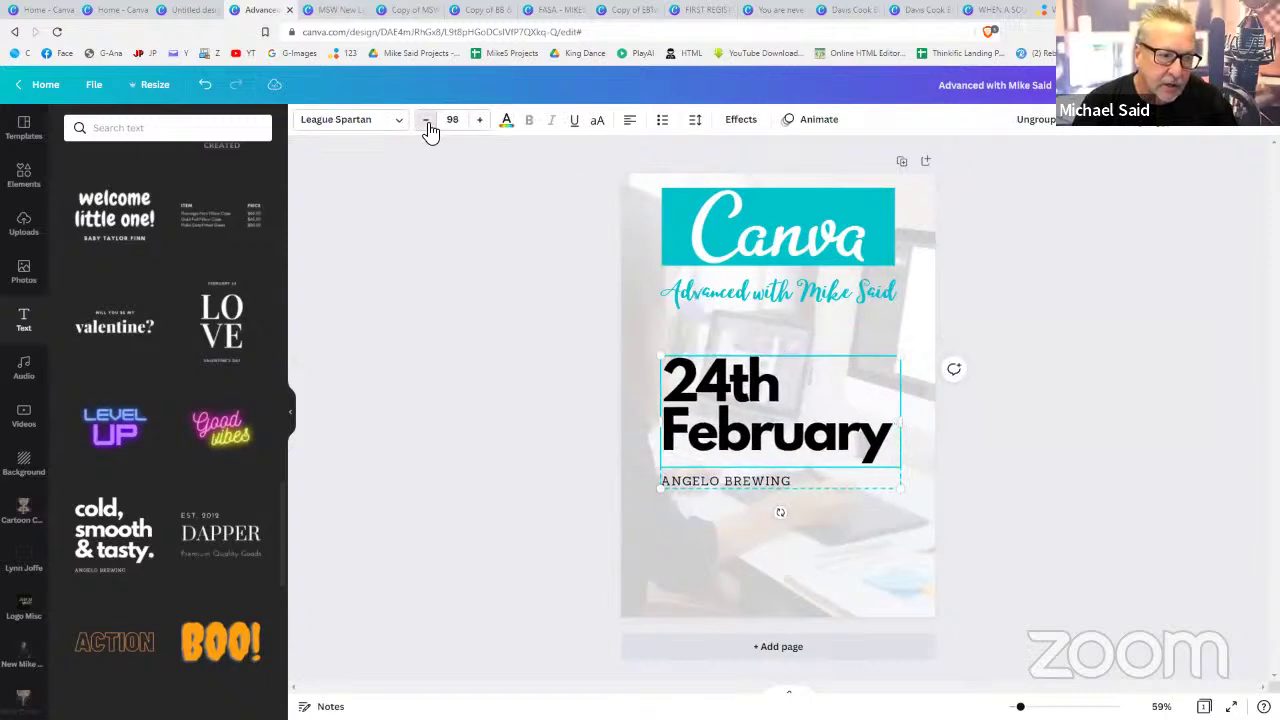
pyautogui.click(426, 120)
pyautogui.click(426, 120)
pyautogui.click(426, 120)
pyautogui.click(766, 402)
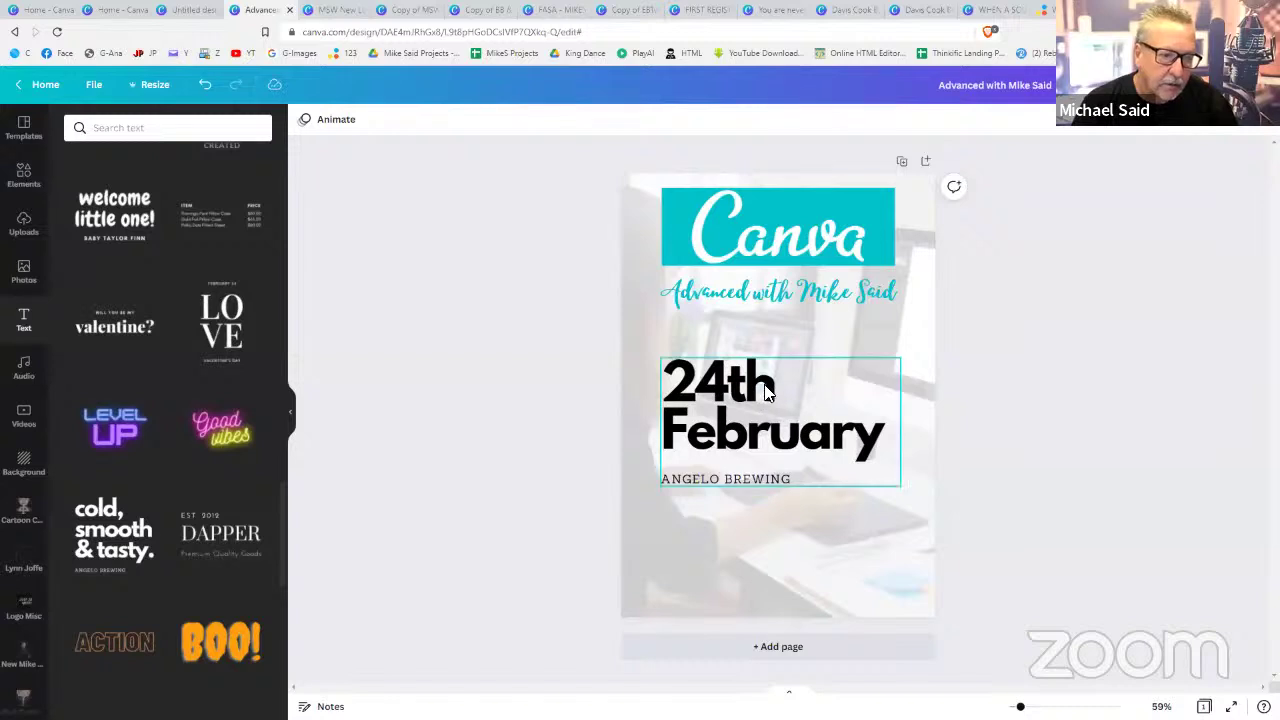
pyautogui.moveTo(766, 393); pyautogui.dragTo(760, 343)
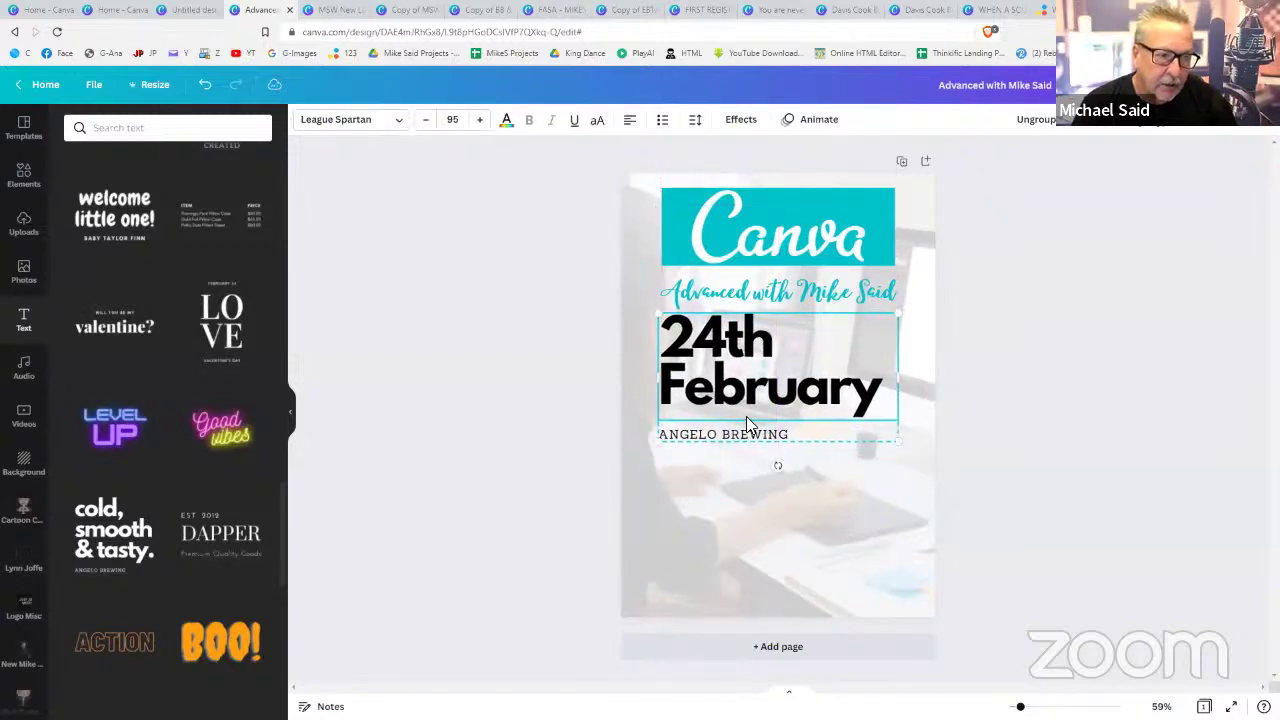
pyautogui.click(743, 437)
pyautogui.click(744, 437)
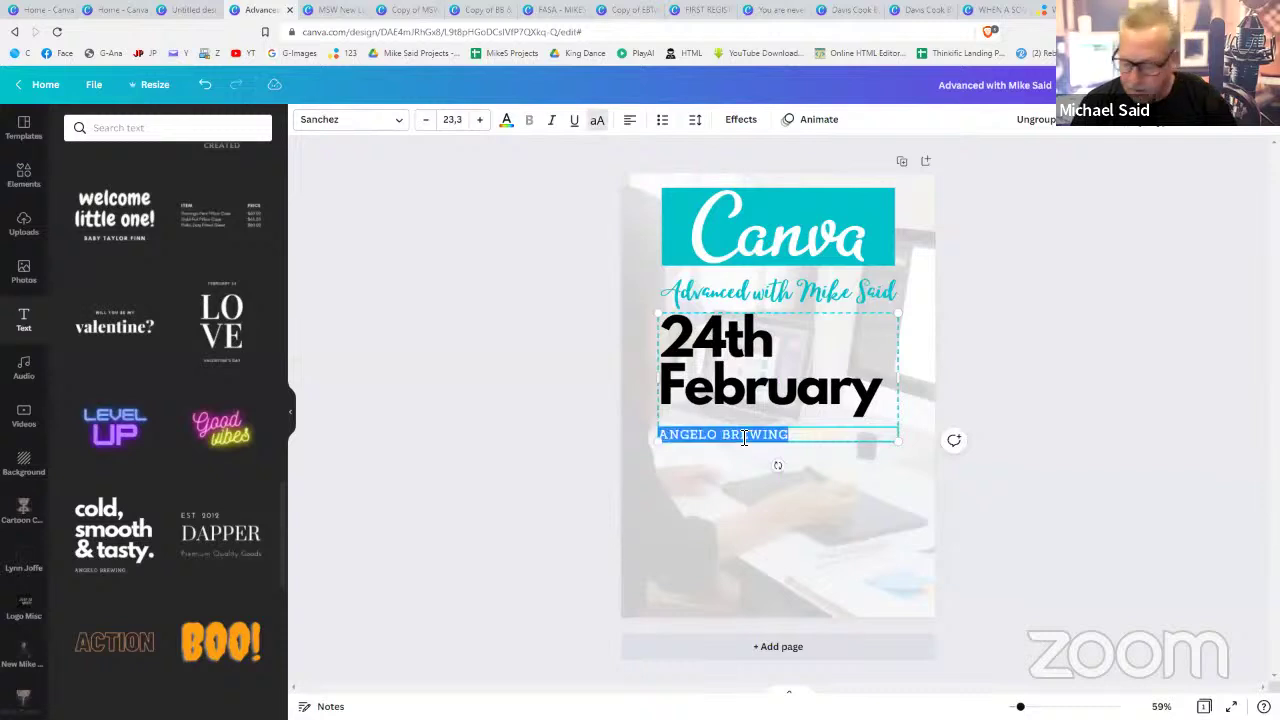
# - Replace ANGELO BREWING with 'ONLINE - JOIN TODAY' and lower the date group slightly
pyautogui.write('ONLINE - JOIN TODAY')
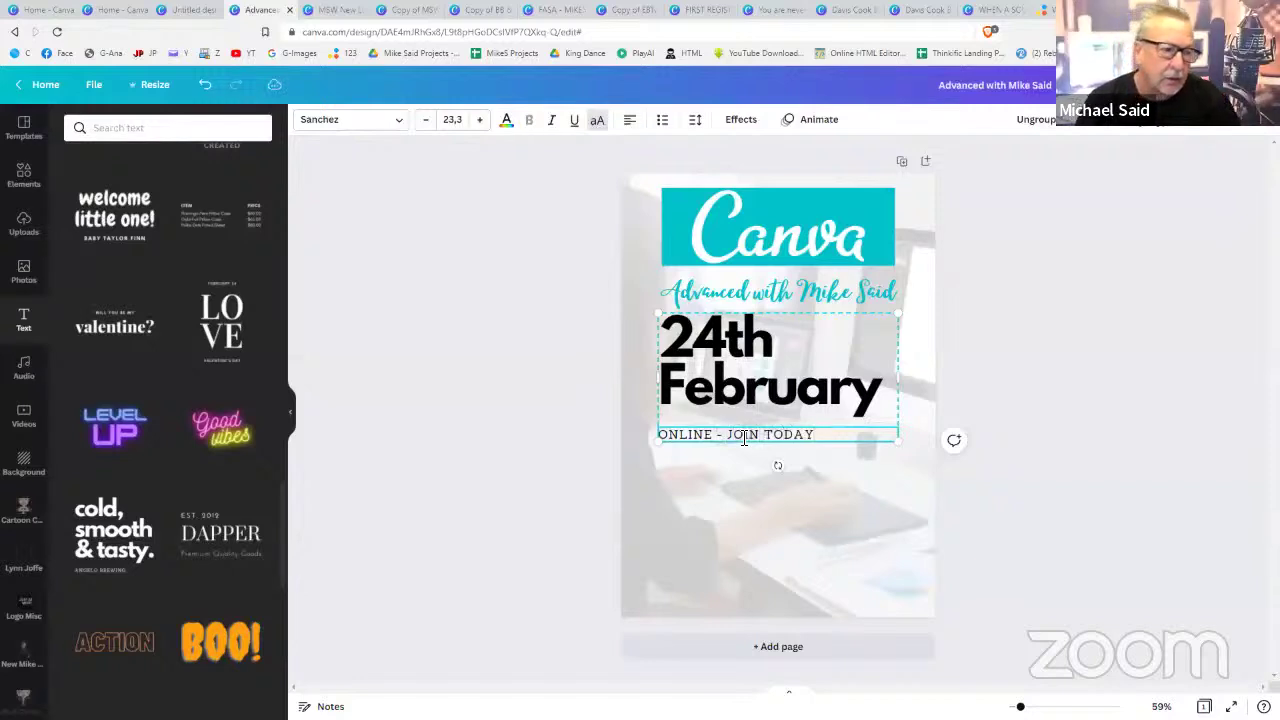
pyautogui.click(1052, 448)
pyautogui.click(820, 380)
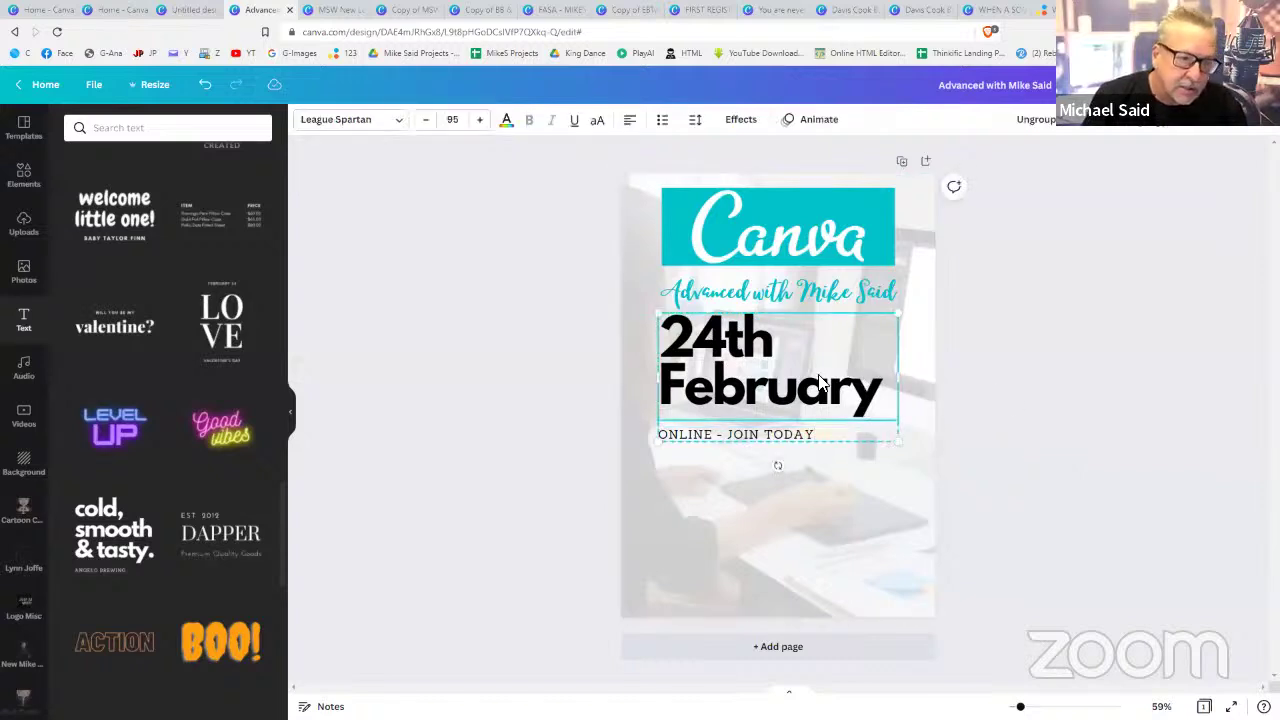
pyautogui.moveTo(820, 380); pyautogui.dragTo(820, 394)
pyautogui.click(1006, 428)
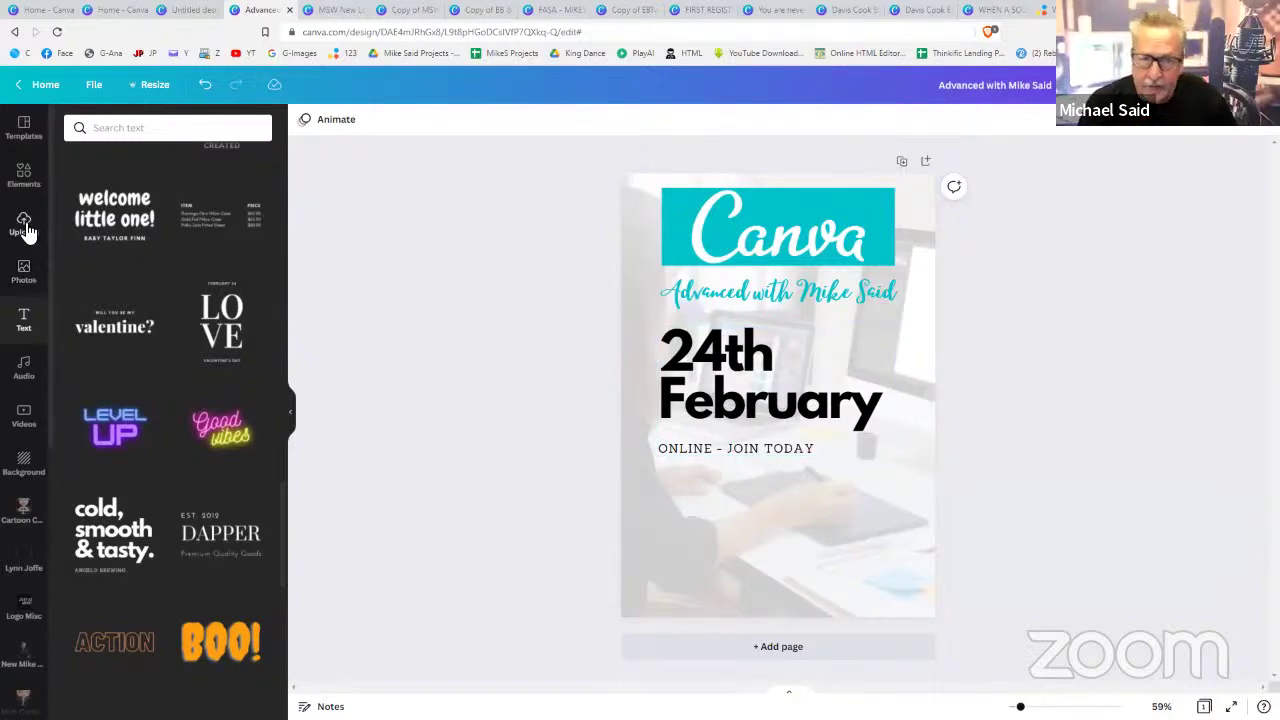
# - Search Elements for 'design' and filter the results to Graphics
pyautogui.click(24, 175)
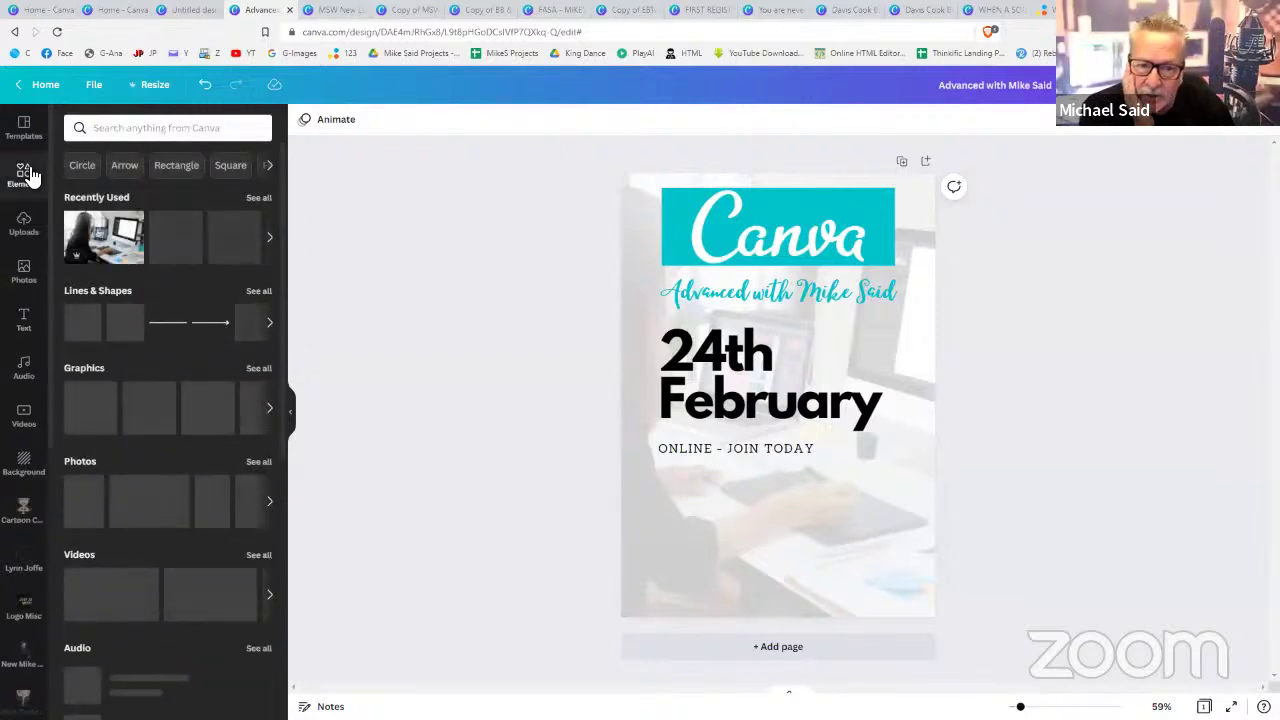
pyautogui.click(210, 131)
pyautogui.write('design')
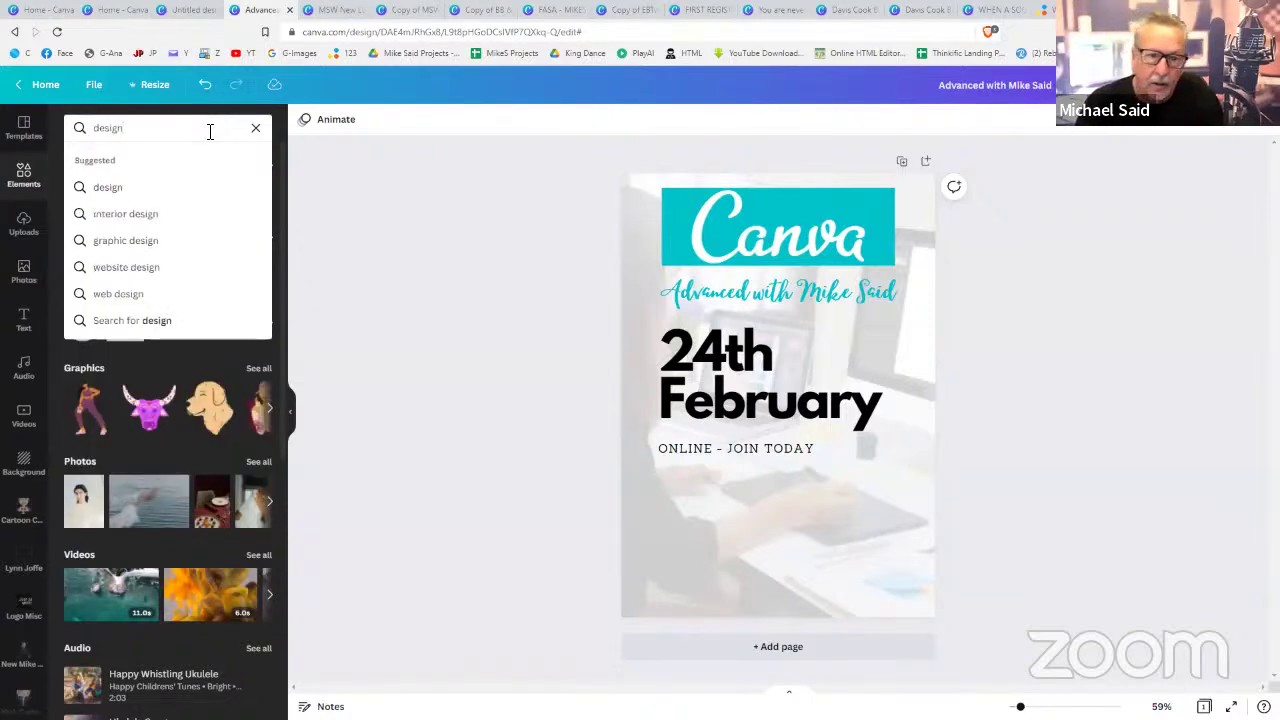
pyautogui.press('Return')
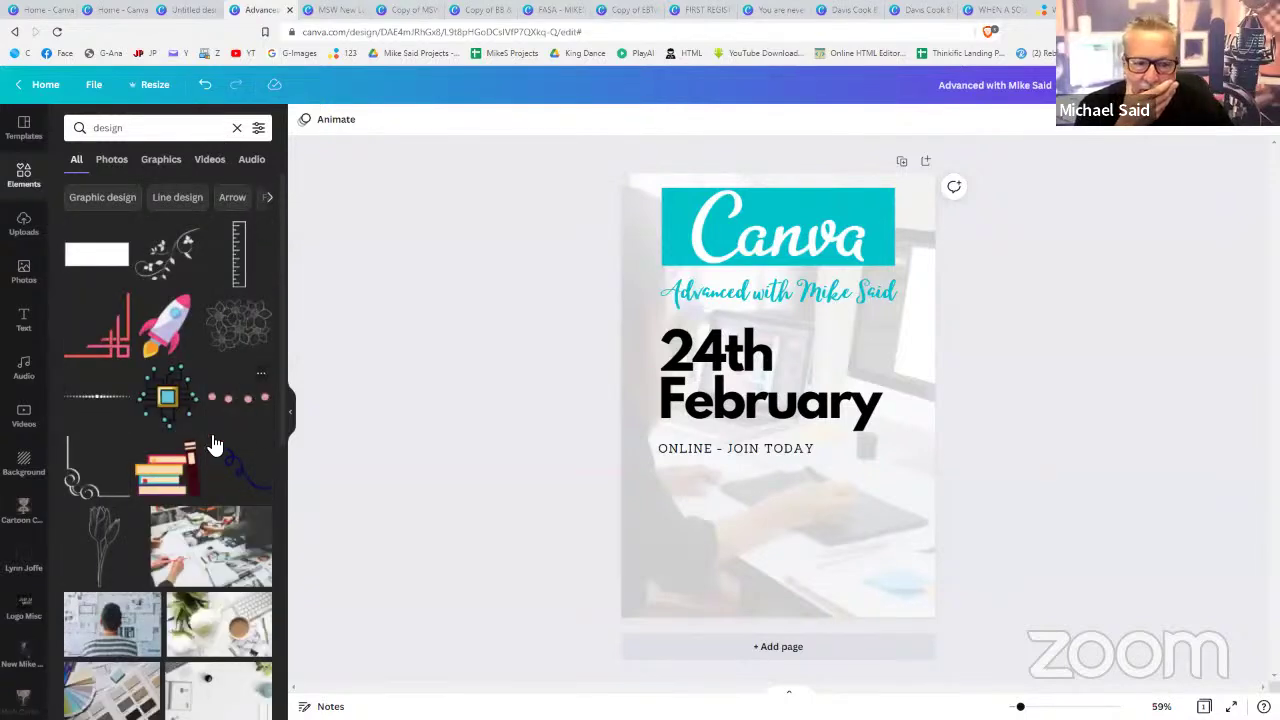
pyautogui.scroll(-4, 208, 440)
pyautogui.scroll(2, 208, 440)
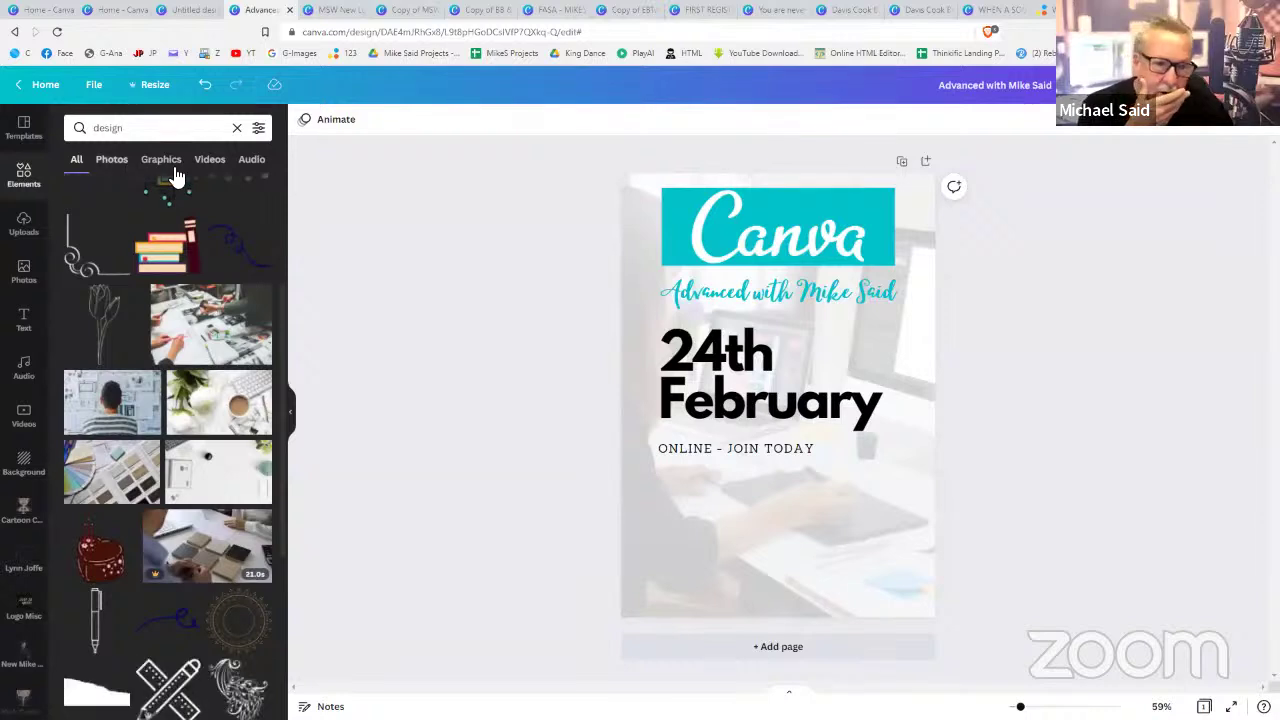
pyautogui.click(169, 168)
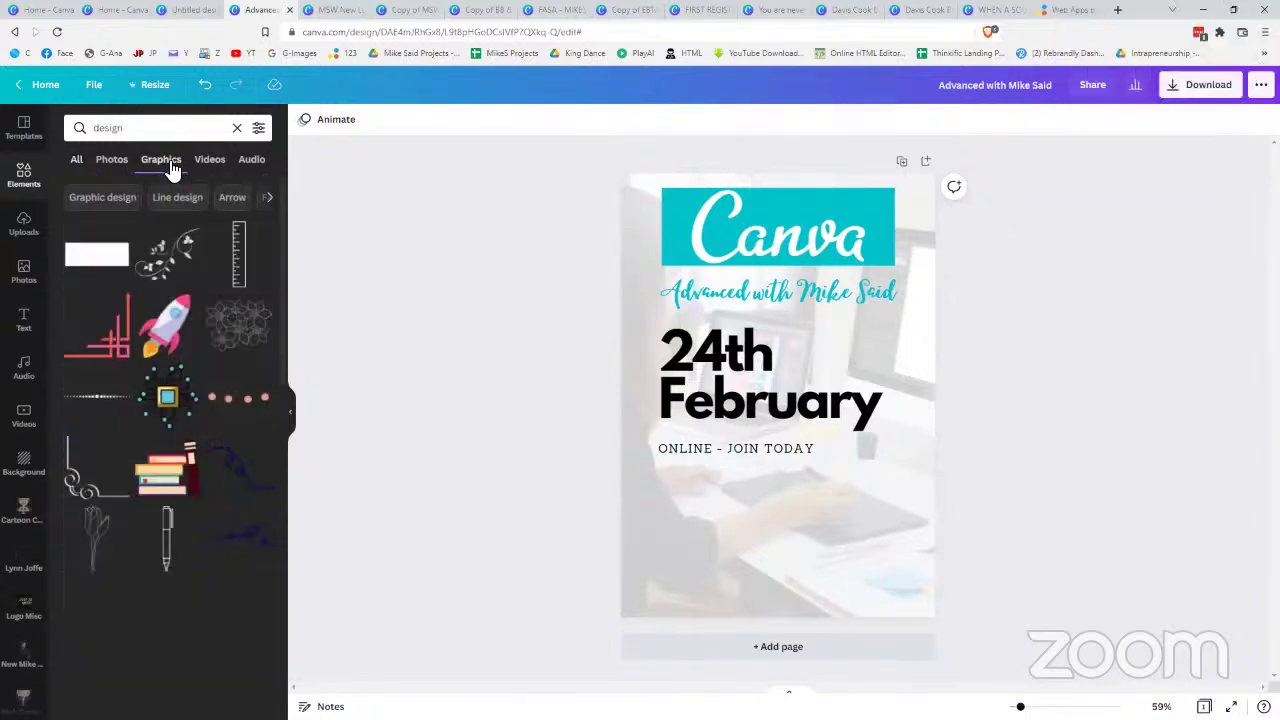
# - Add the crossed pencil-and-ruler graphic and place it beside the February text
pyautogui.scroll(-1, 172, 465)
pyautogui.scroll(-3, 172, 465)
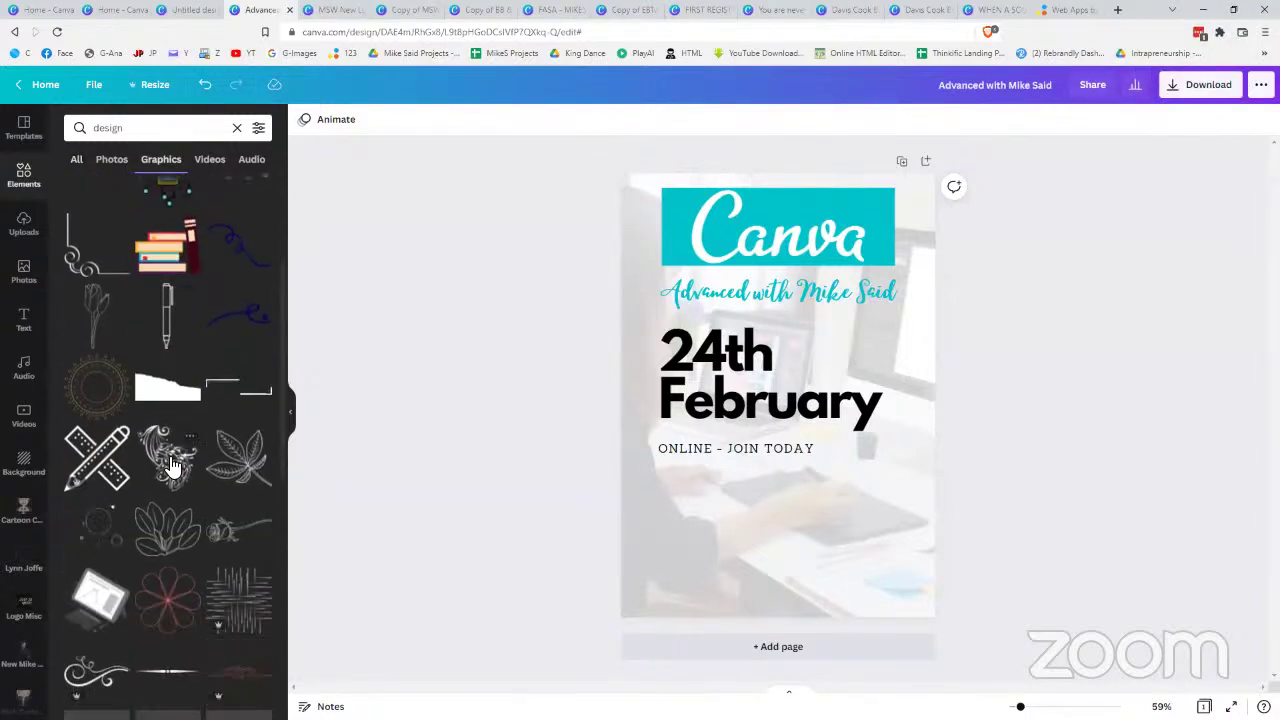
pyautogui.scroll(-2, 172, 465)
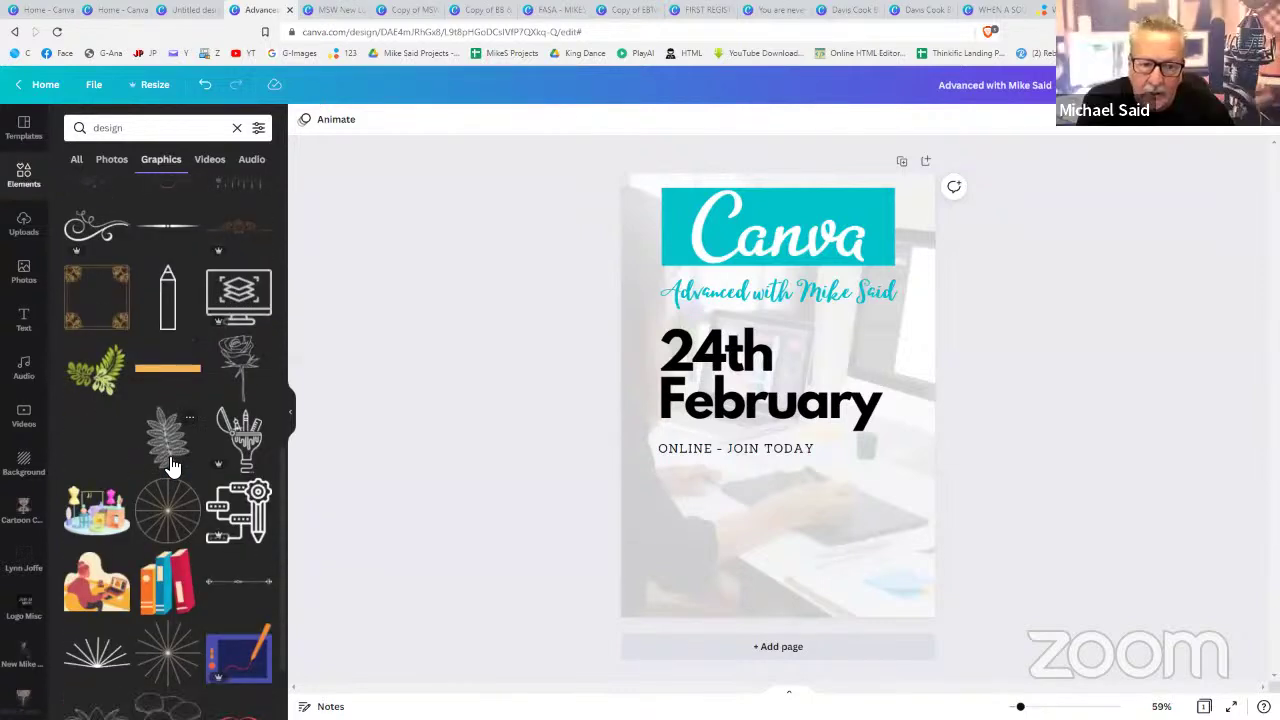
pyautogui.scroll(-2, 172, 465)
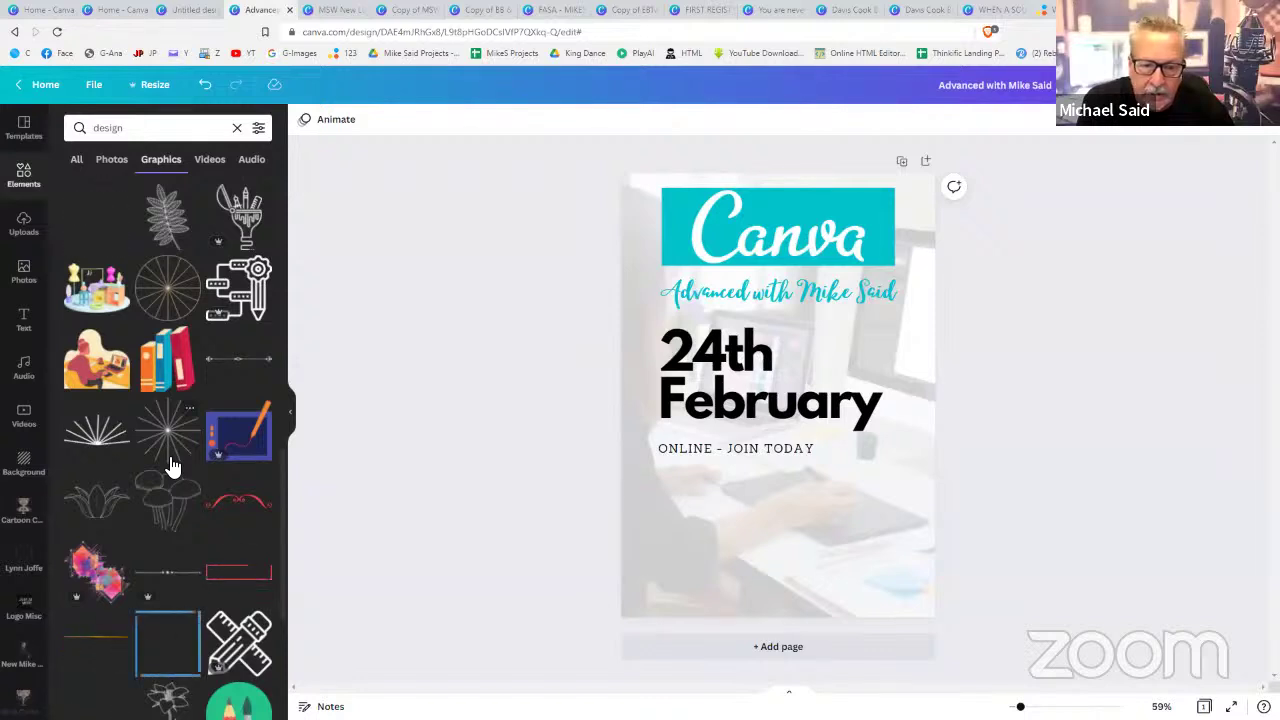
pyautogui.scroll(-2, 172, 465)
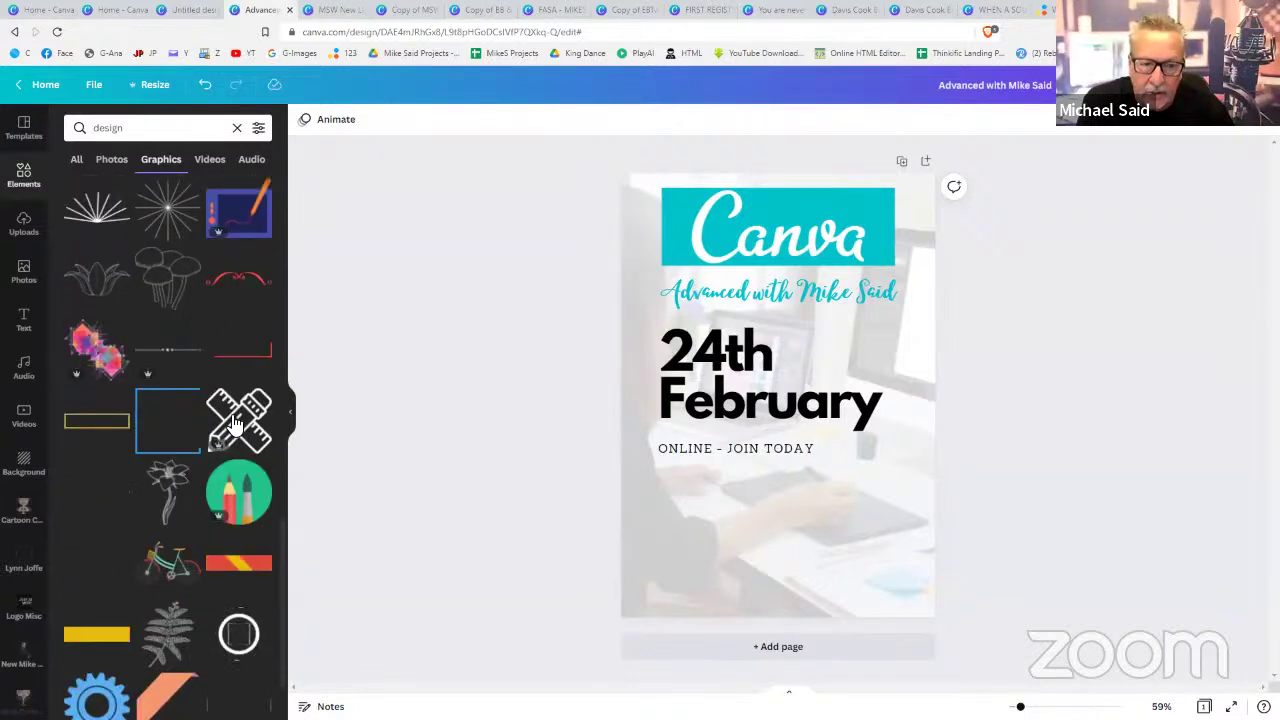
pyautogui.click(235, 418)
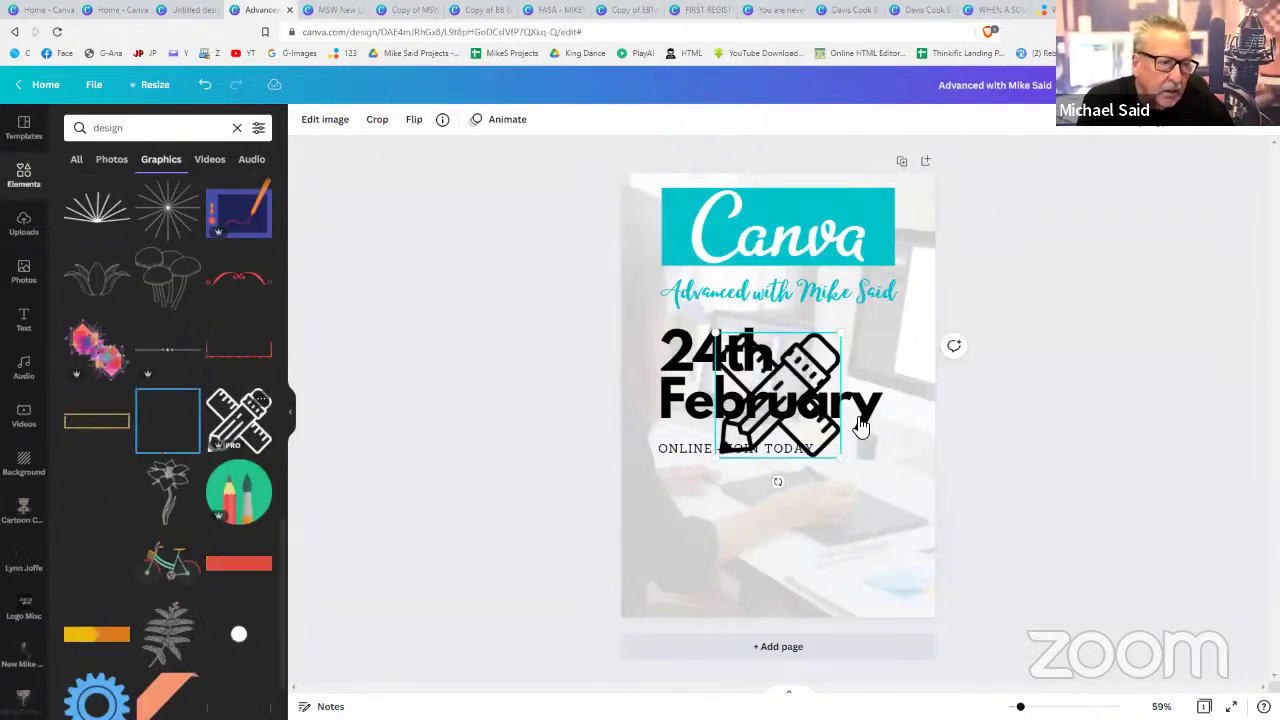
pyautogui.moveTo(835, 356)
pyautogui.mouseDown()
pyautogui.moveTo(926, 340)
pyautogui.moveTo(896, 341)
pyautogui.mouseUp()
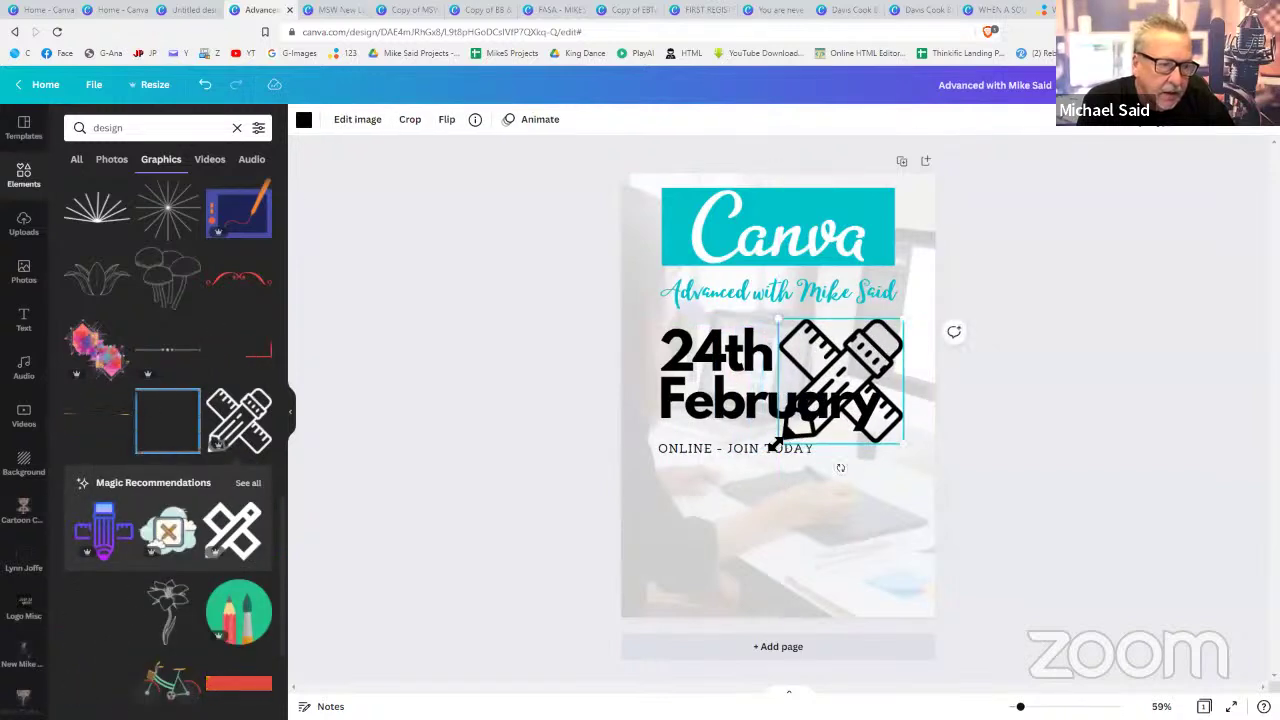
# - Shrink the pencil-and-ruler graphic beside 24th and colour it navy
pyautogui.moveTo(775, 443); pyautogui.dragTo(800, 428)
pyautogui.moveTo(842, 381)
pyautogui.mouseDown()
pyautogui.moveTo(856, 356)
pyautogui.moveTo(858, 367)
pyautogui.mouseUp()
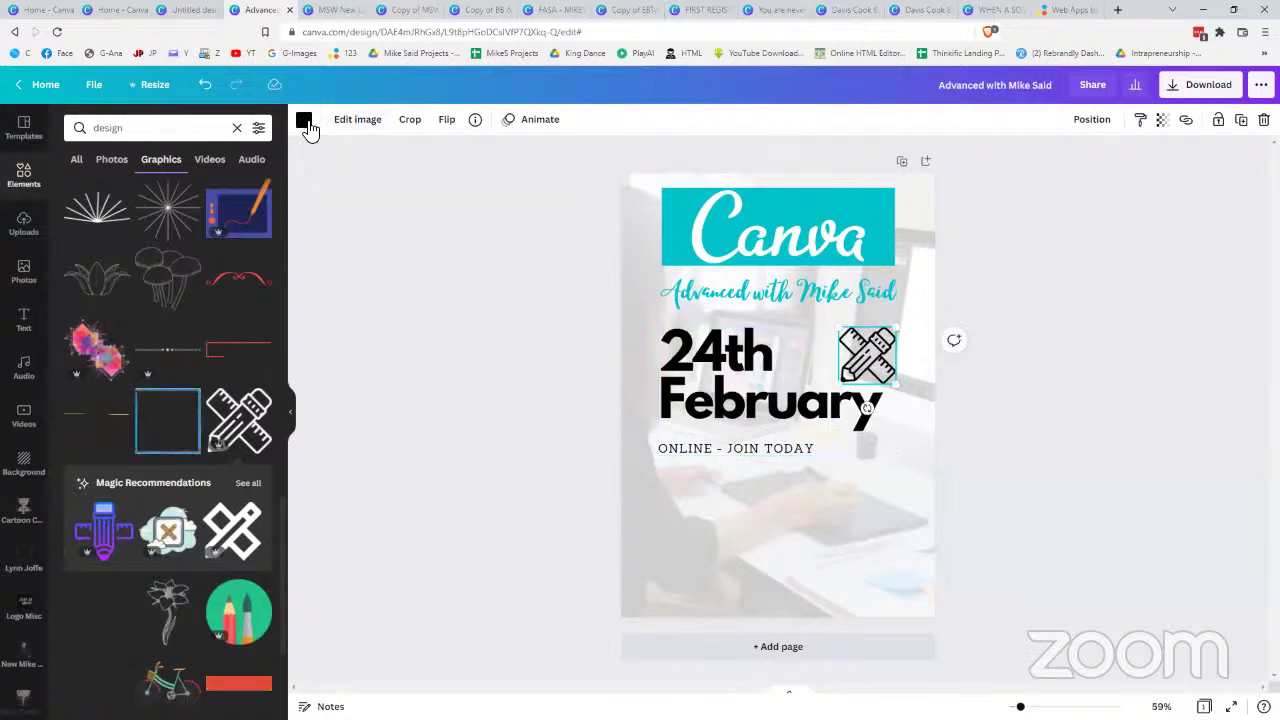
pyautogui.click(305, 121)
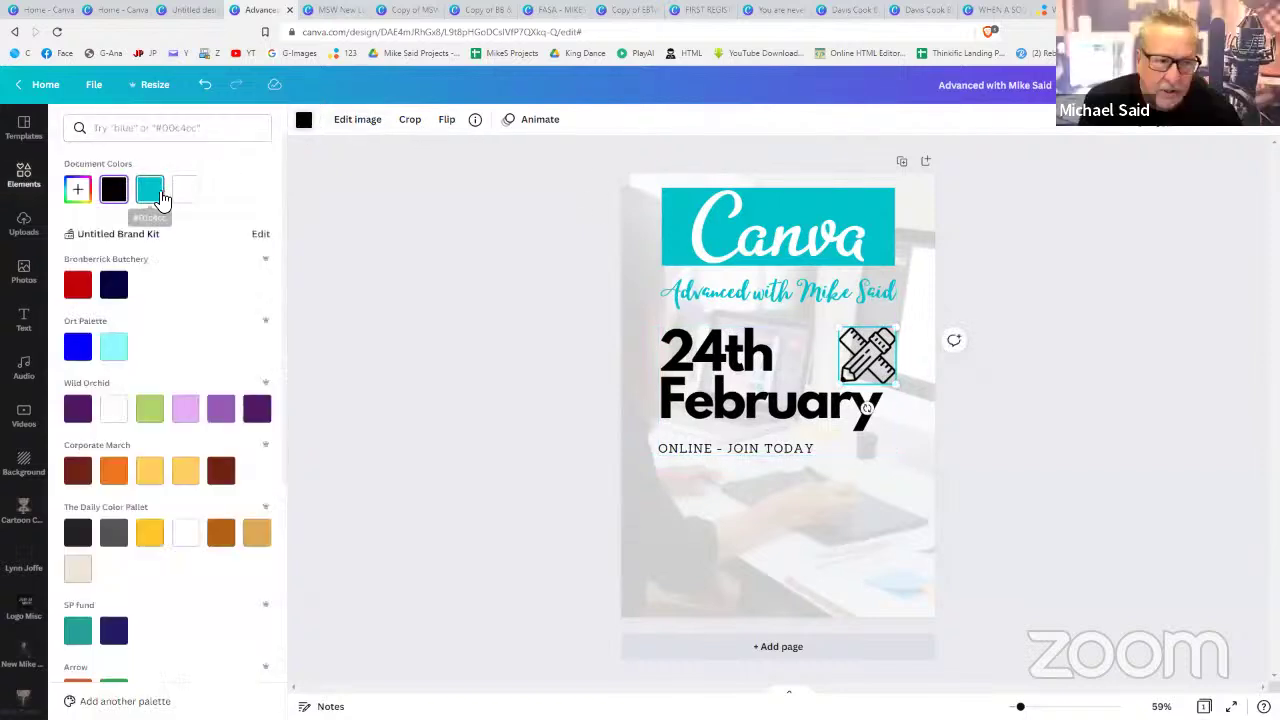
pyautogui.click(160, 198)
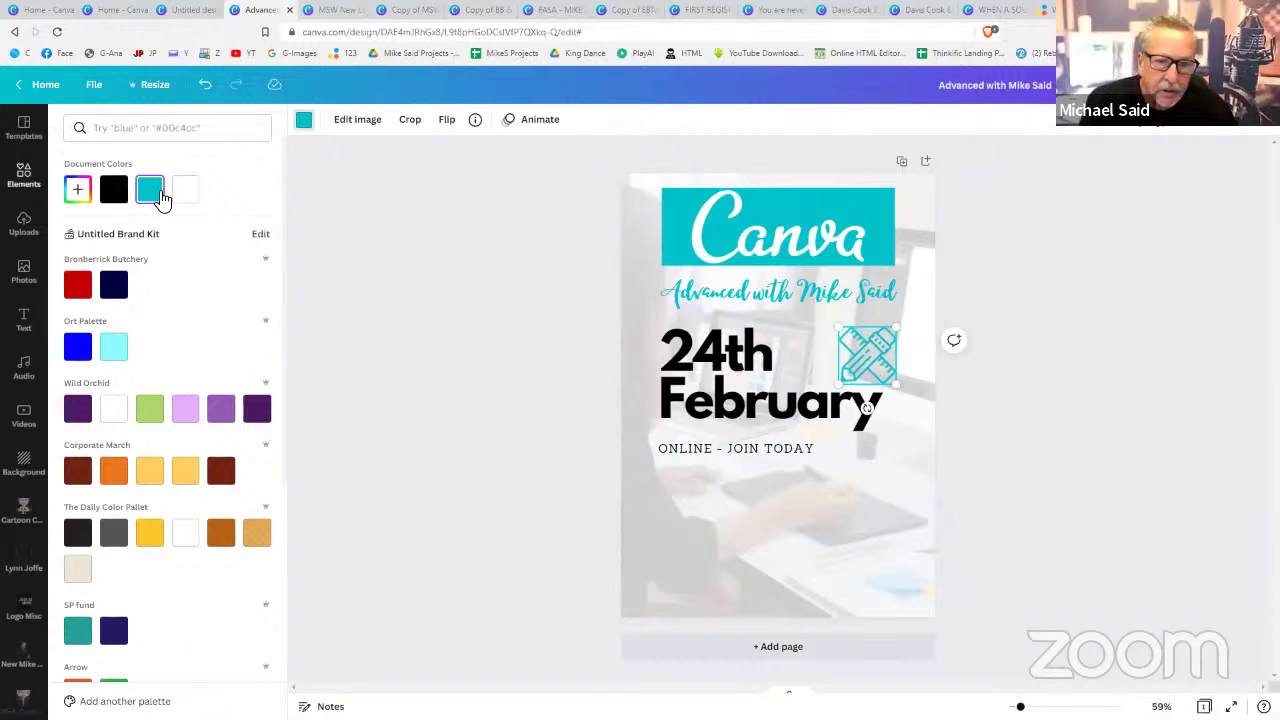
pyautogui.click(116, 290)
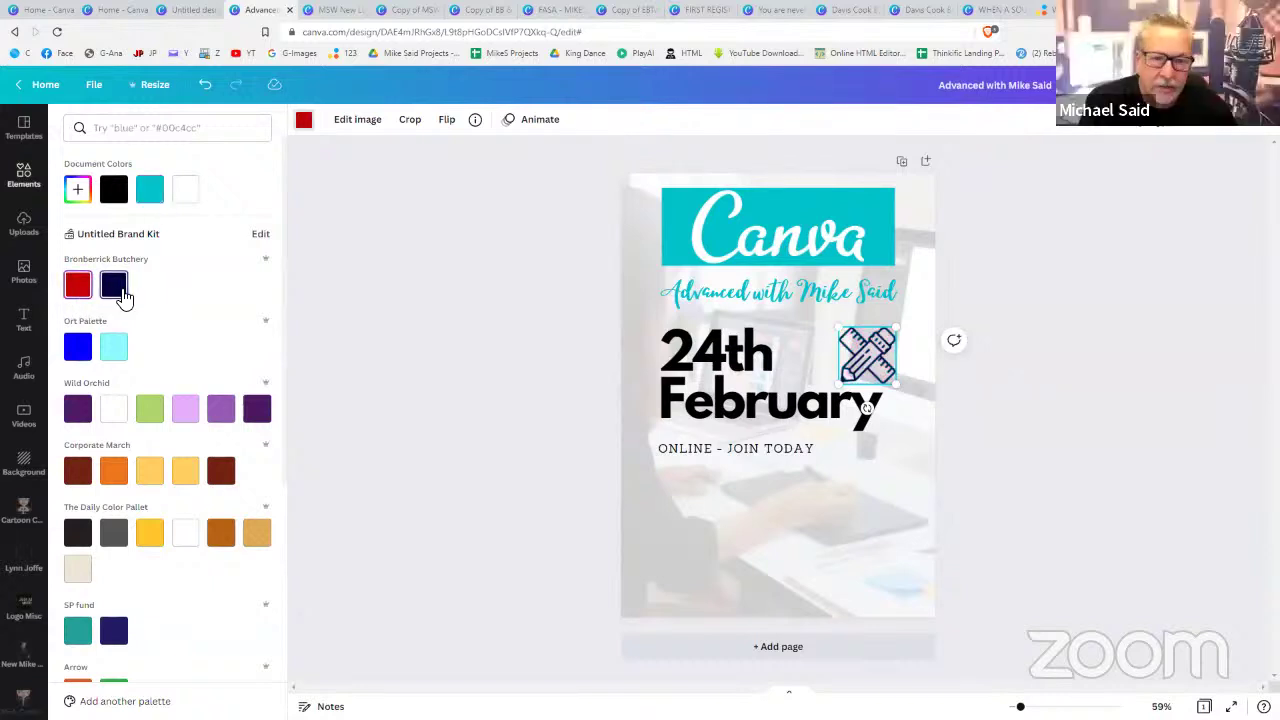
# - Set the 24th February text colour to navy
pyautogui.click(828, 360)
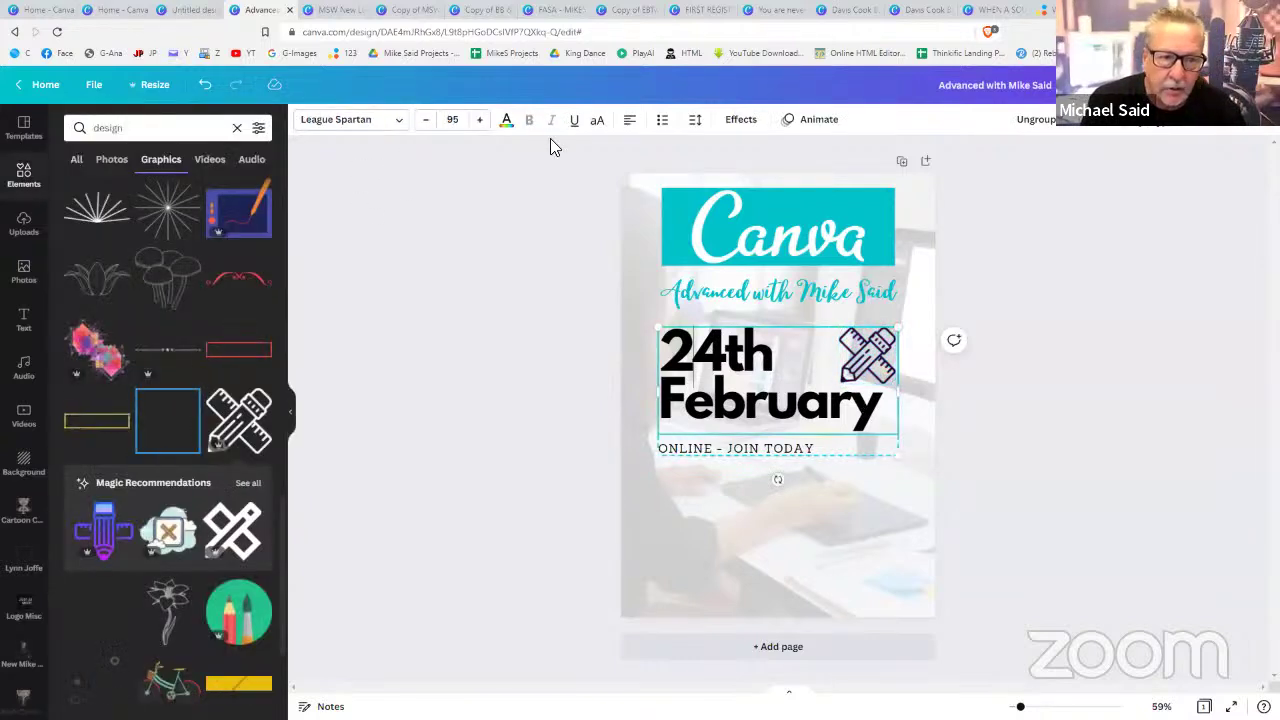
pyautogui.click(506, 121)
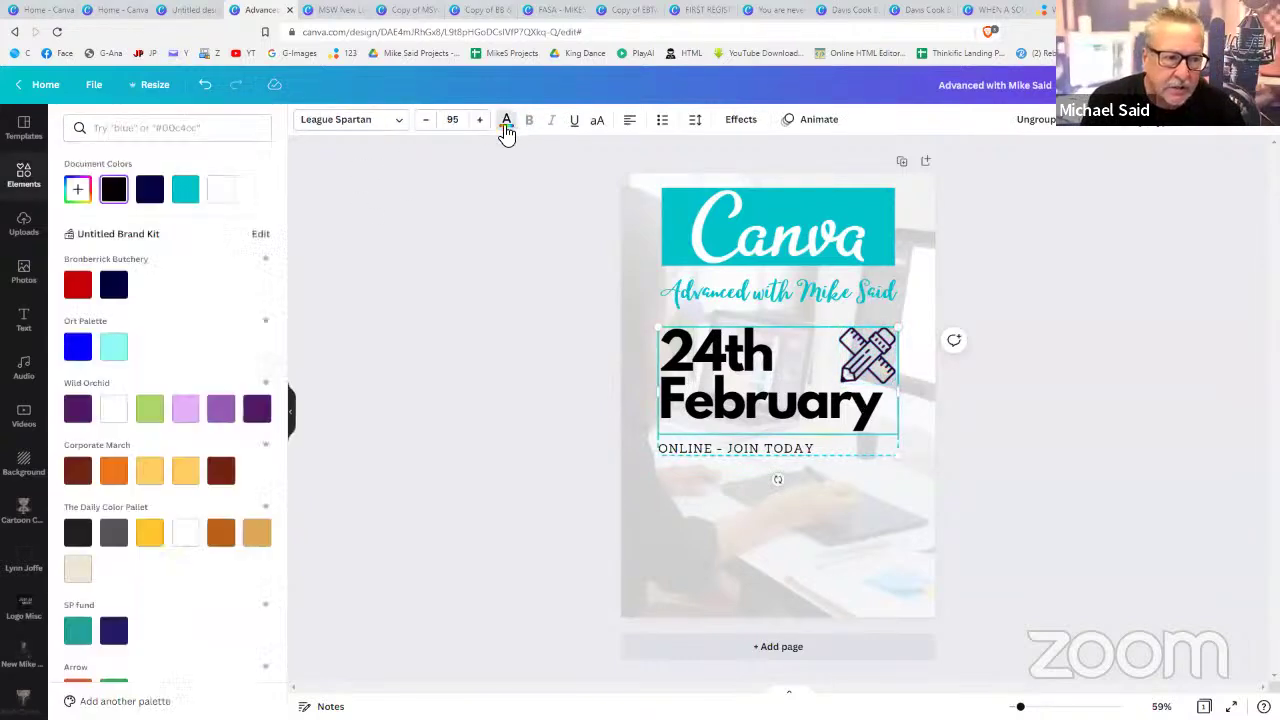
pyautogui.click(150, 190)
pyautogui.click(1064, 455)
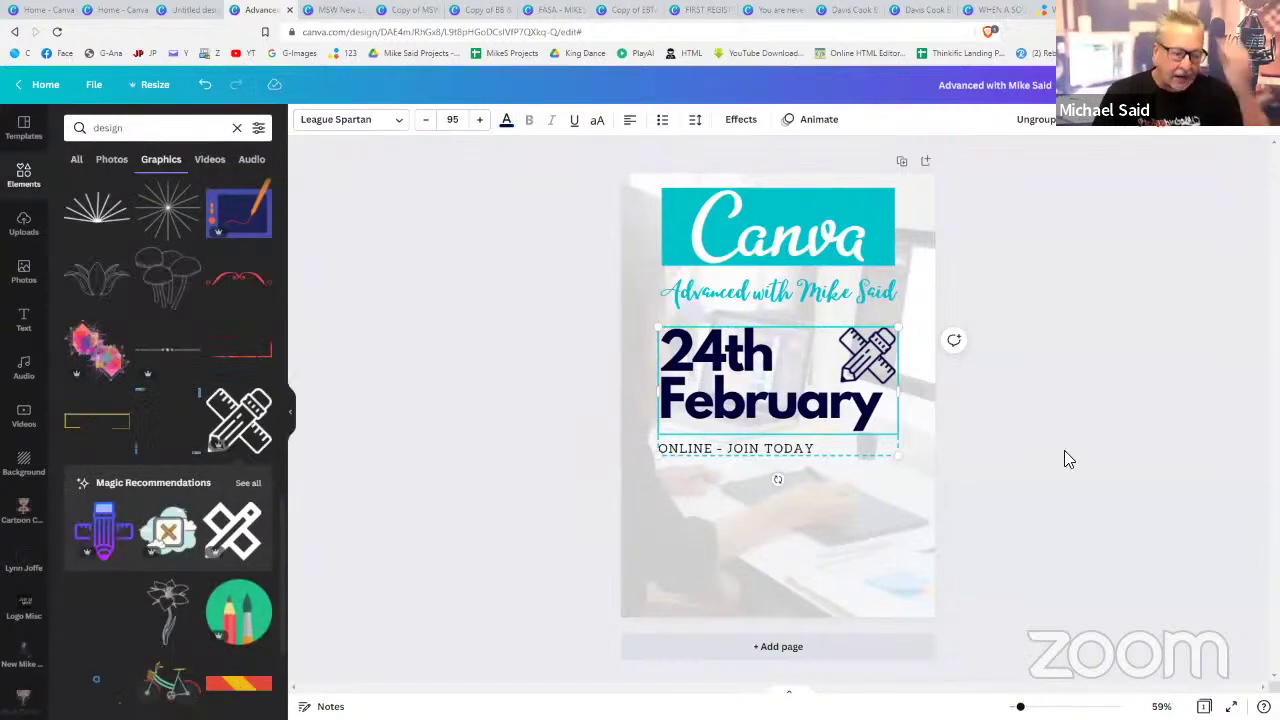
# - Check the background photo's crop view, leave it unchanged, and clear the design search results
pyautogui.click(1002, 437)
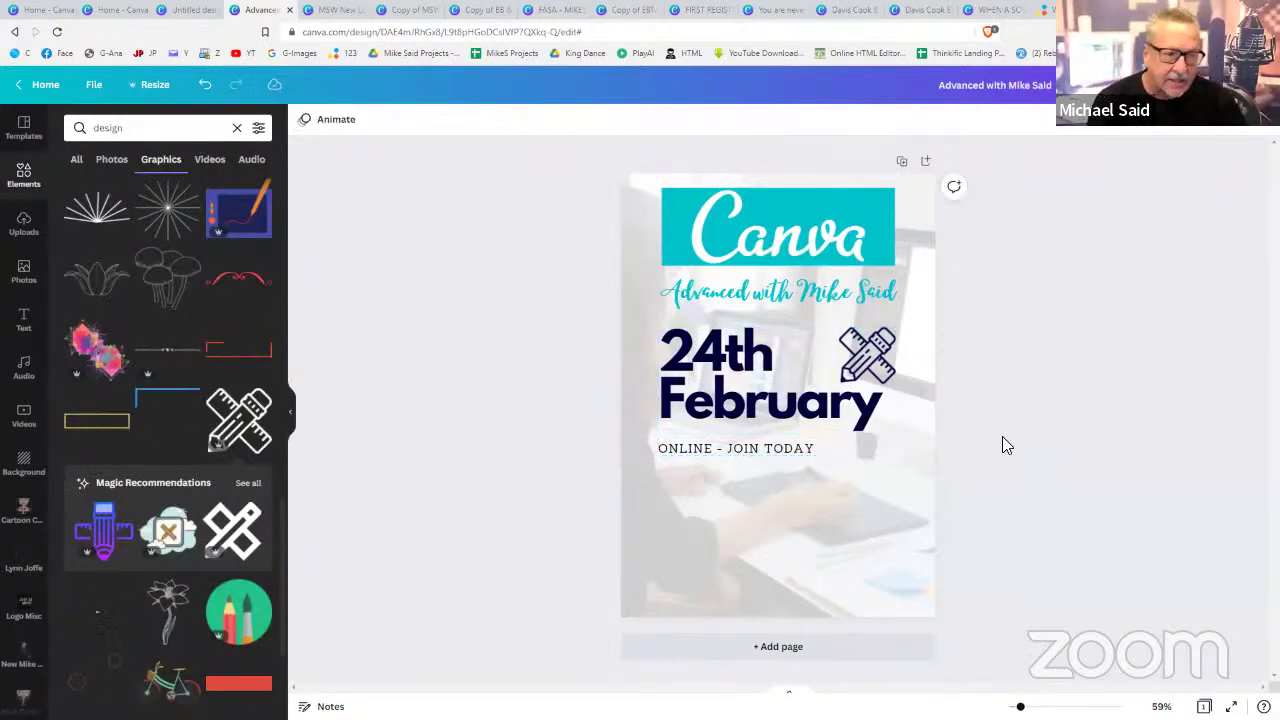
pyautogui.click(800, 440)
pyautogui.doubleClick(798, 512)
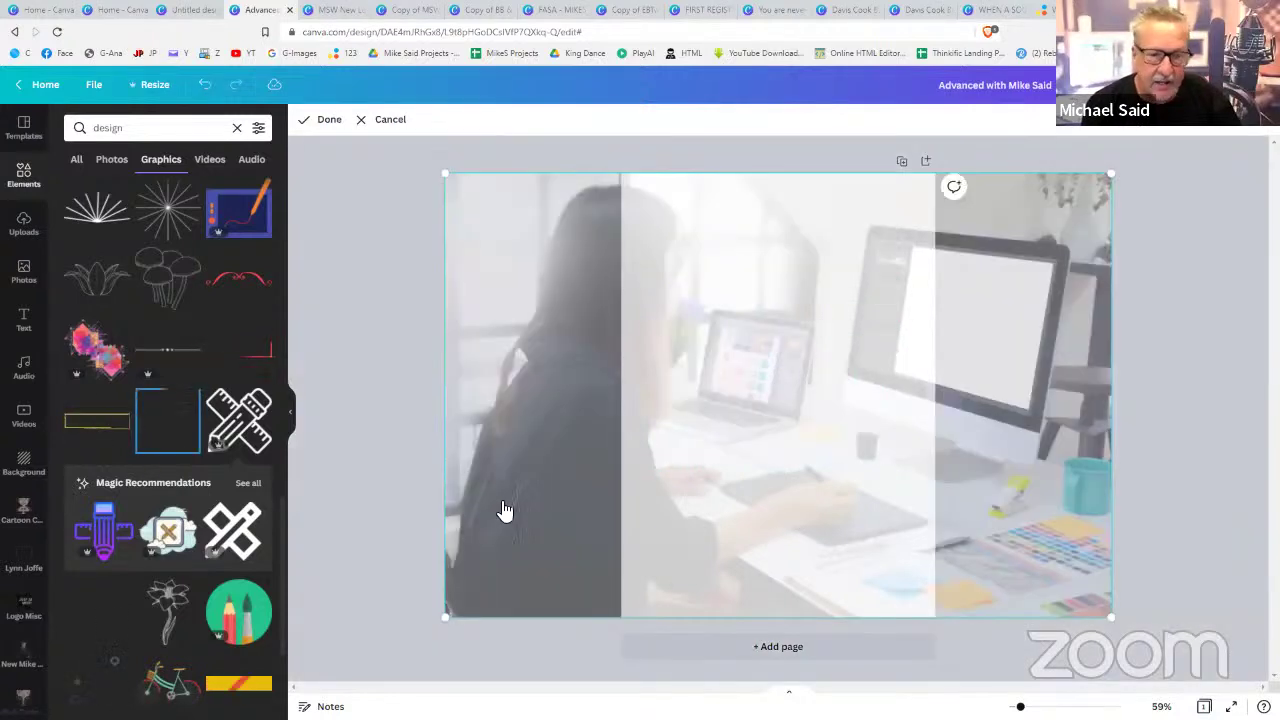
pyautogui.click(1238, 301)
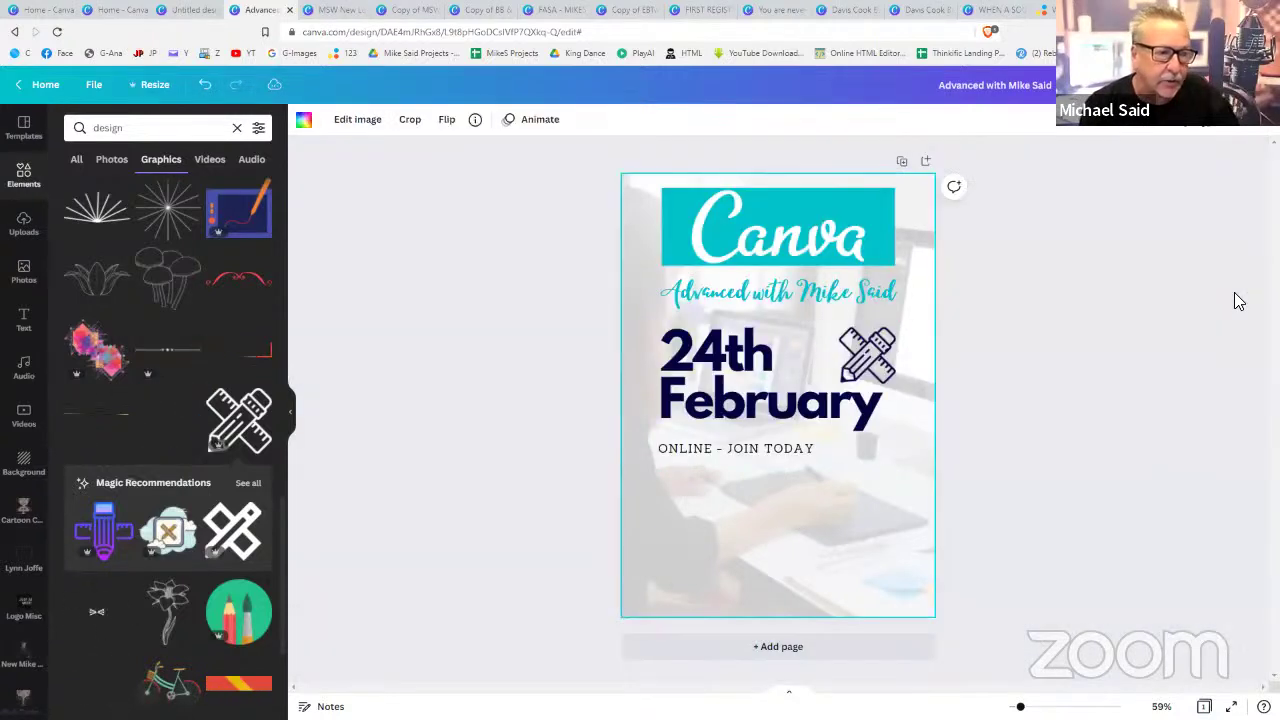
pyautogui.click(24, 170)
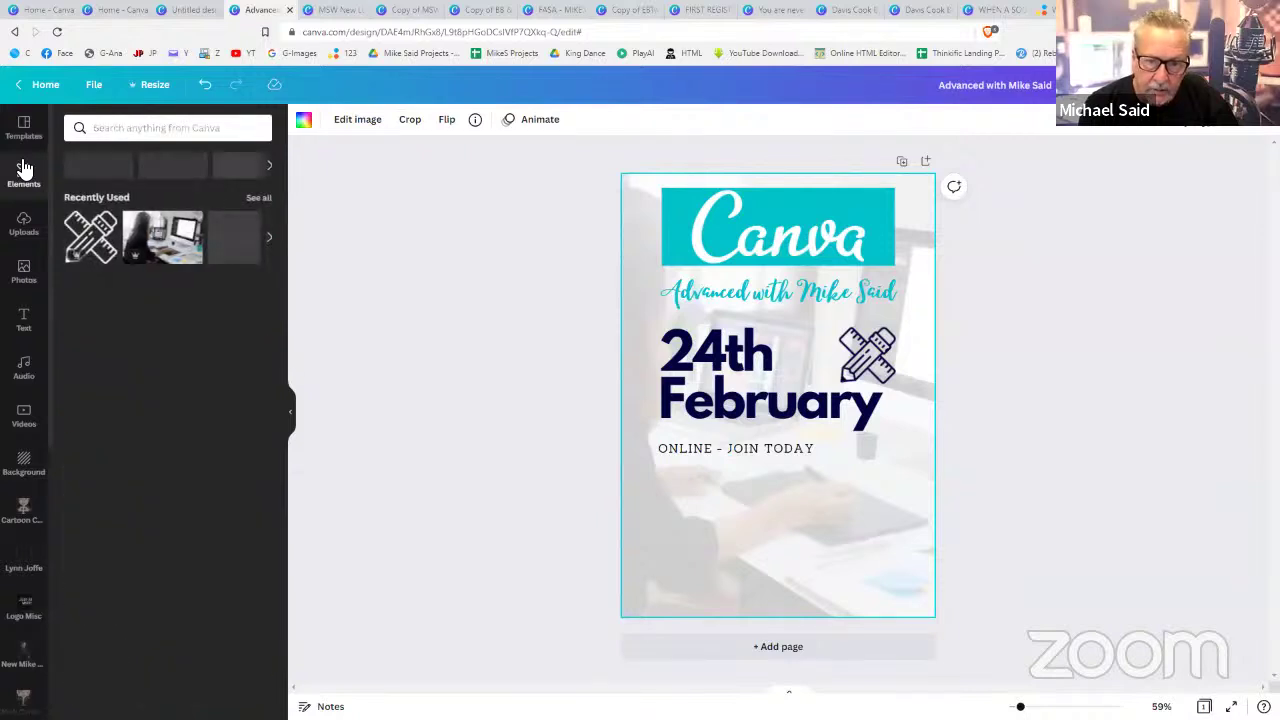
pyautogui.click(28, 318)
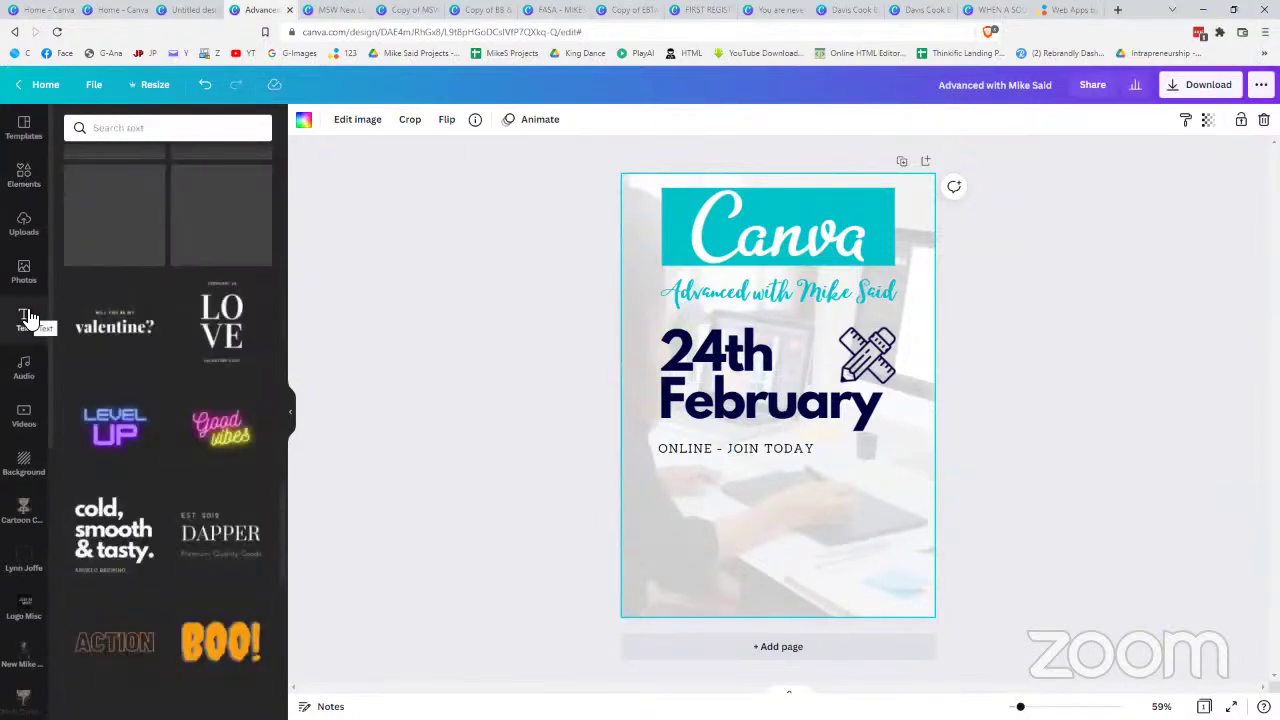
# - Add a heading reading 'JOIN US TODAY' below ONLINE - JOIN TODAY, enlarged to span the date's width
pyautogui.scroll(5, 140, 234)
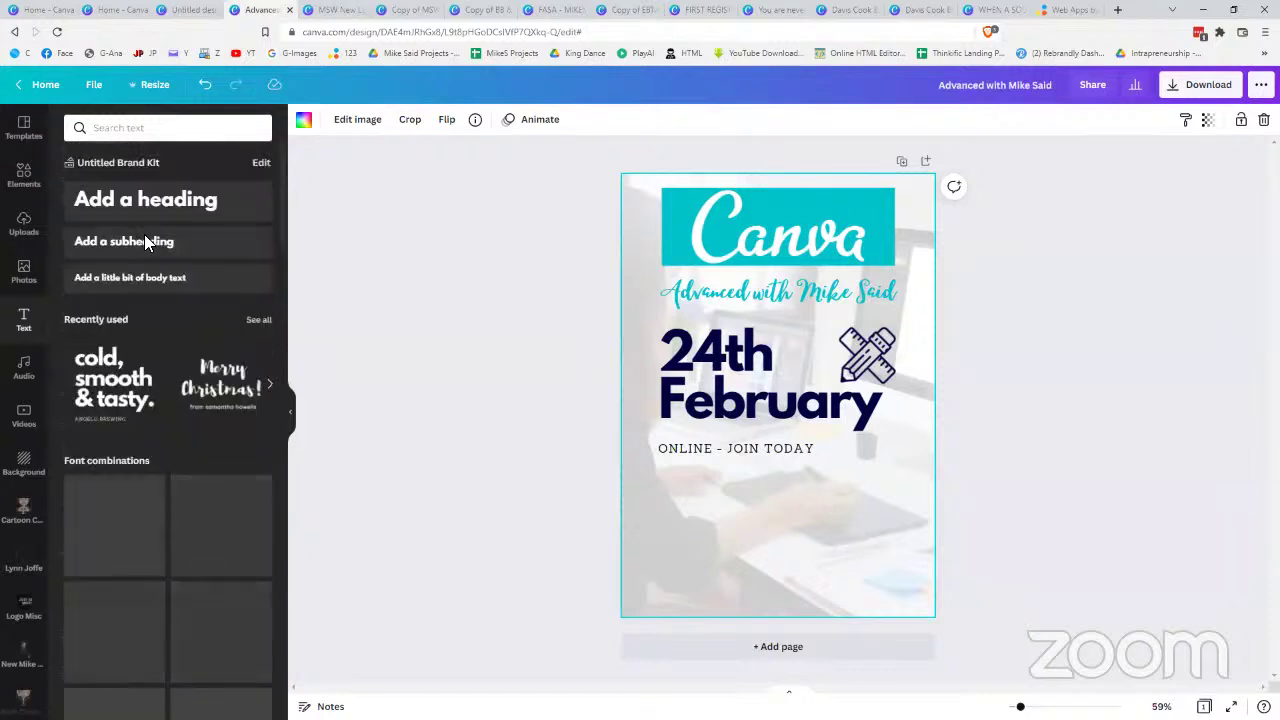
pyautogui.click(177, 200)
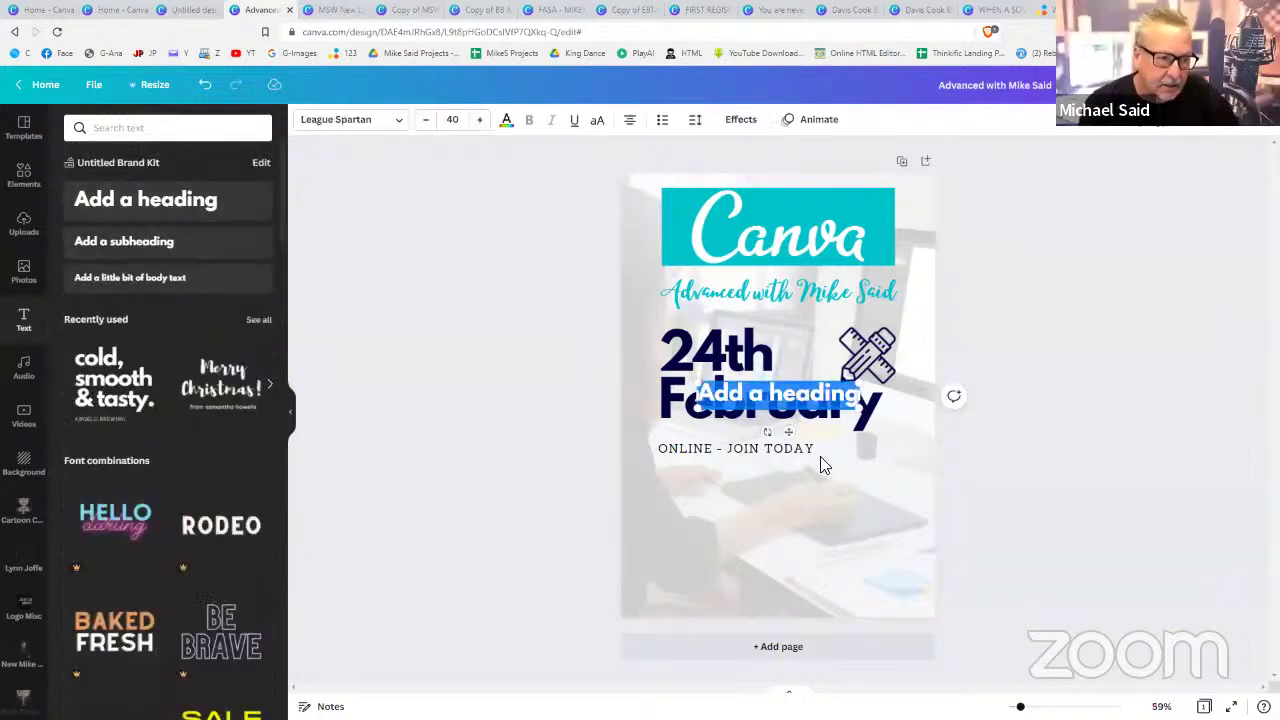
pyautogui.moveTo(797, 492); pyautogui.dragTo(786, 551)
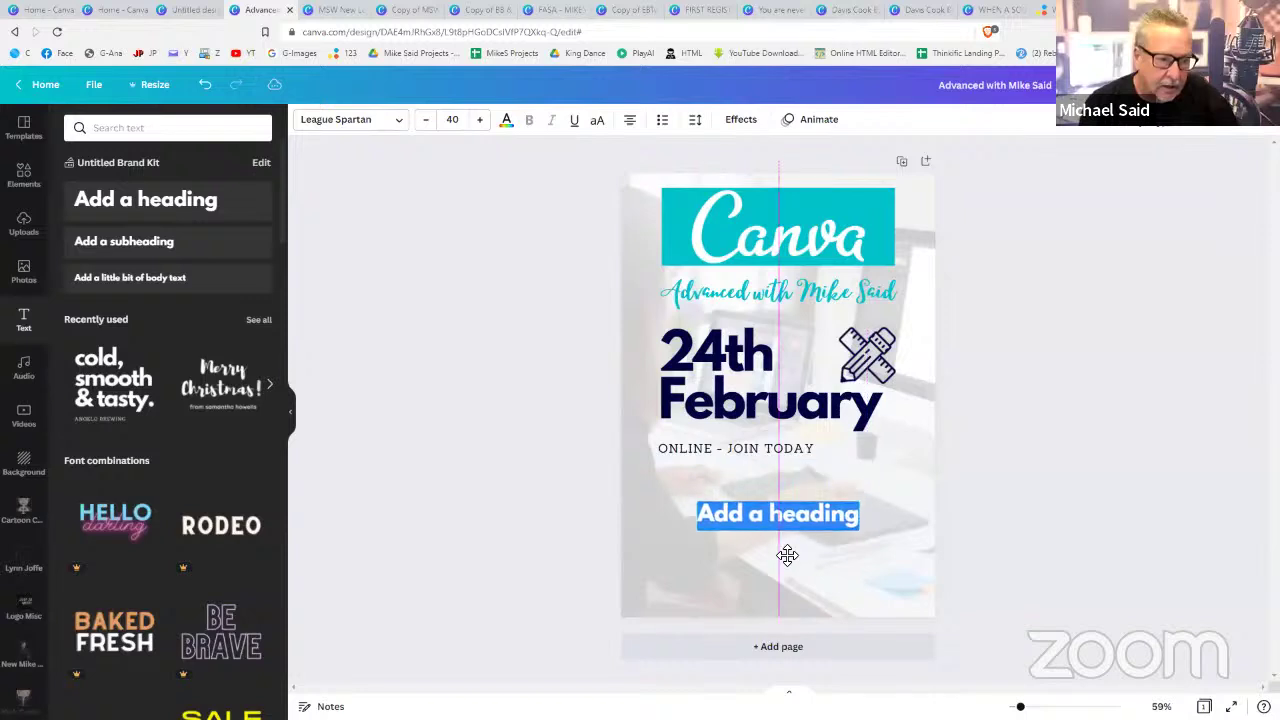
pyautogui.doubleClick(782, 522)
pyautogui.tripleClick(782, 522)
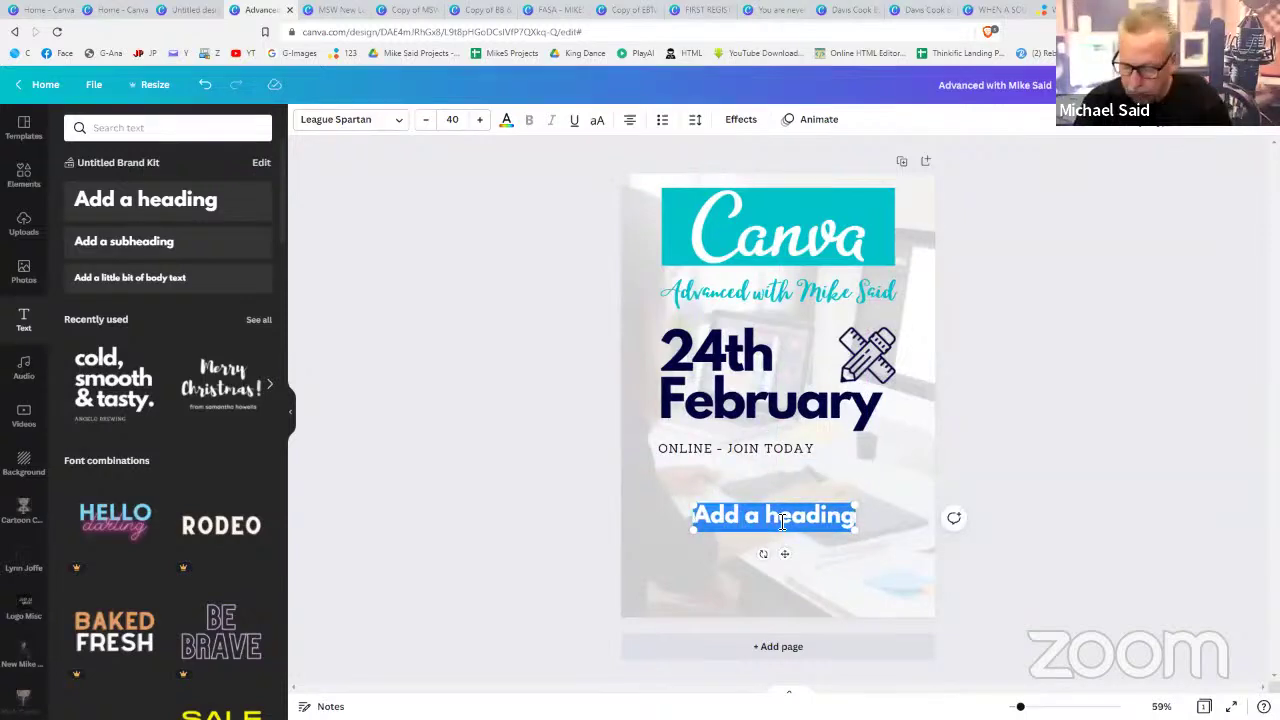
pyautogui.write('JOIN US')
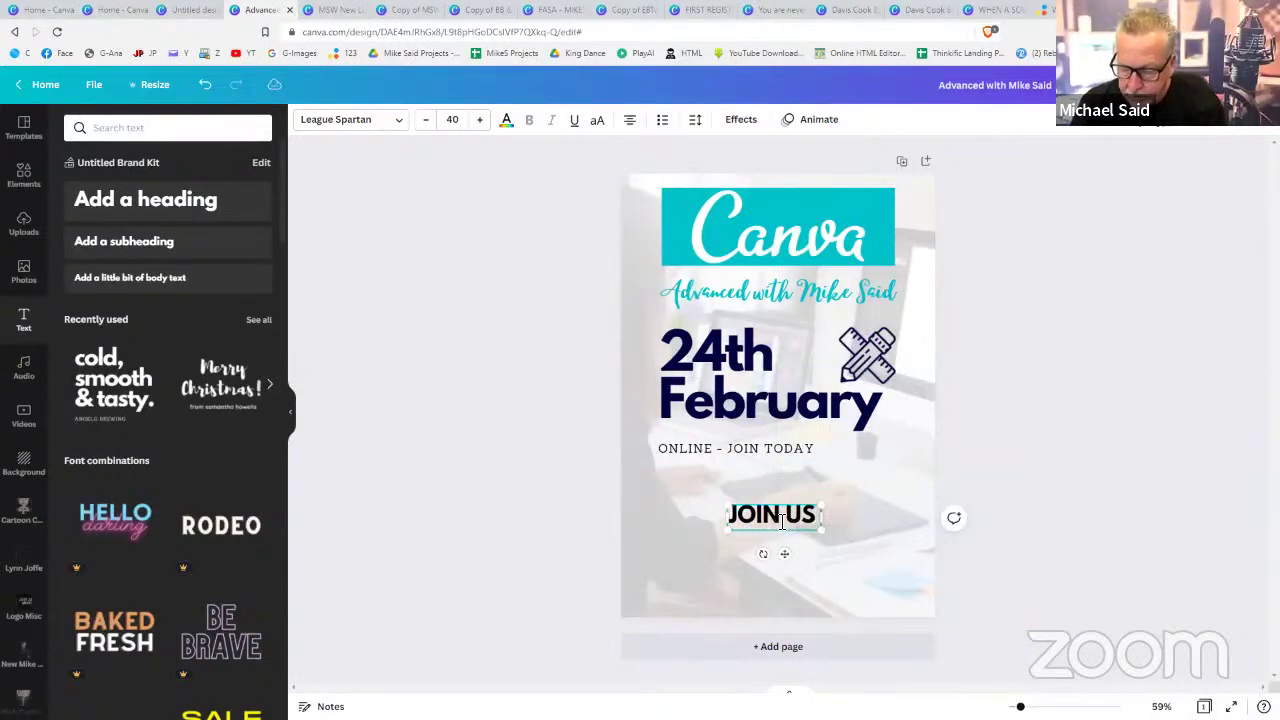
pyautogui.write(' TODAY')
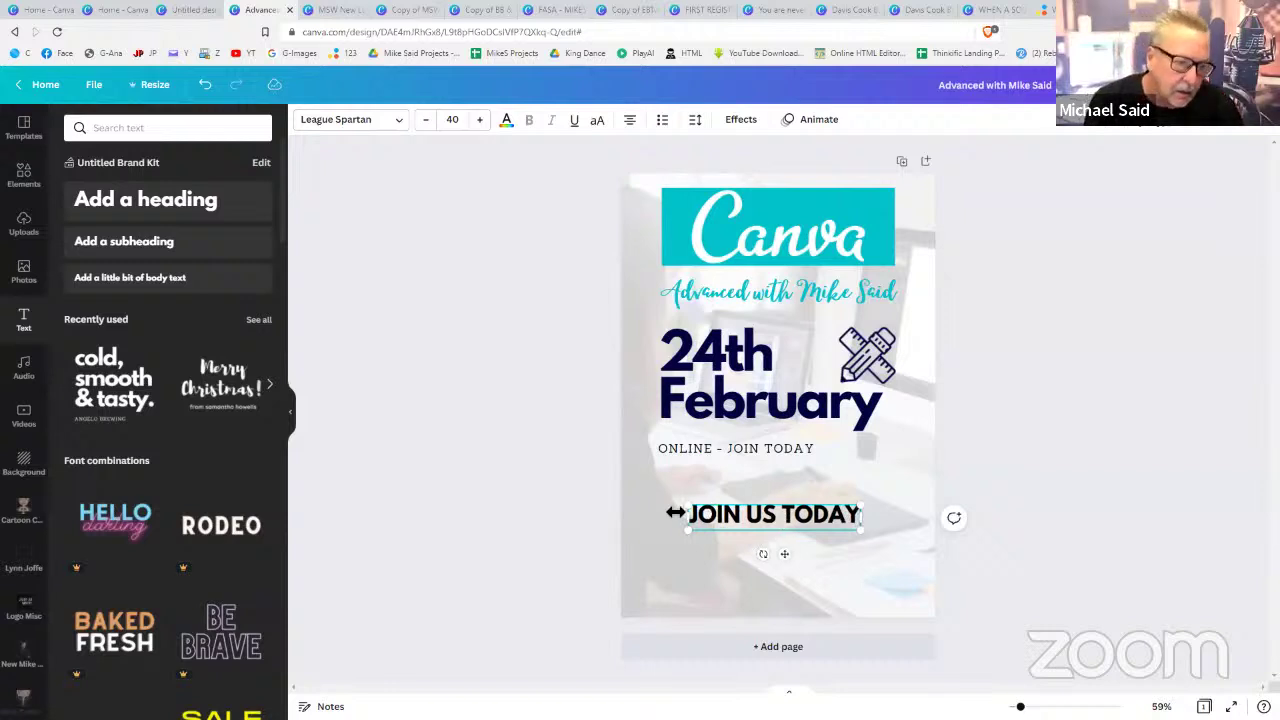
pyautogui.moveTo(688, 506); pyautogui.dragTo(660, 499)
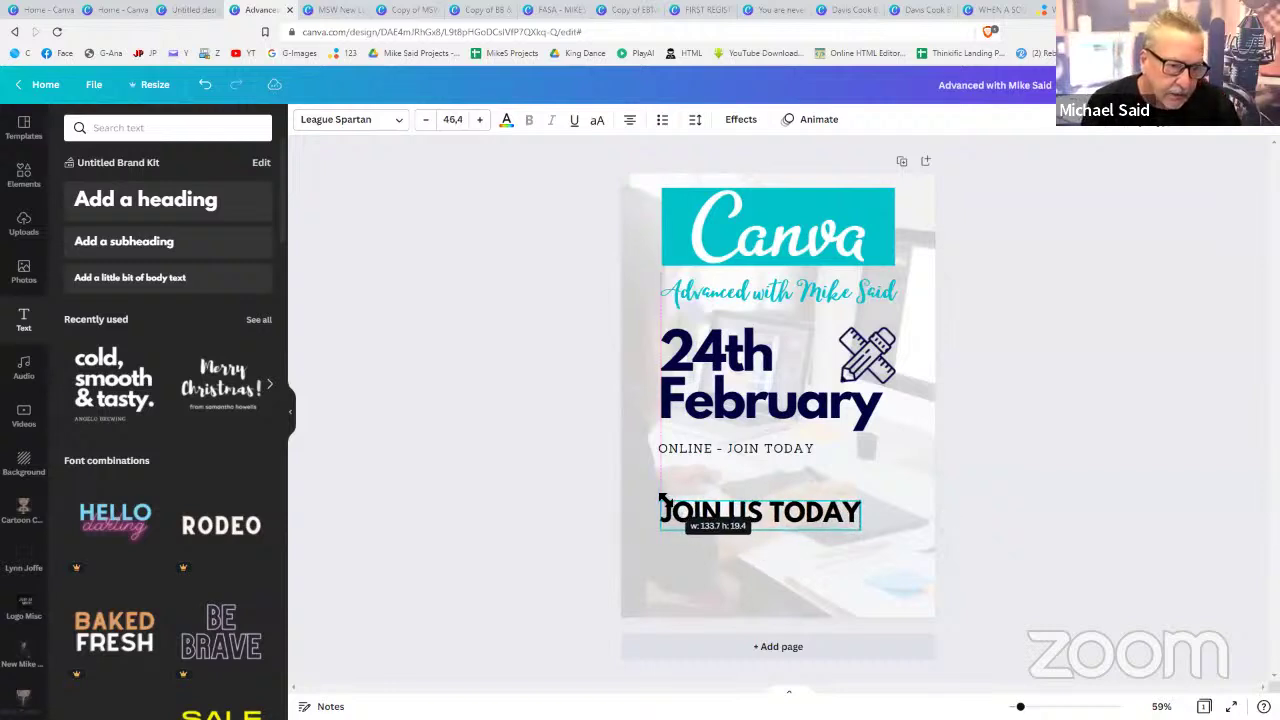
pyautogui.moveTo(863, 530); pyautogui.dragTo(898, 543)
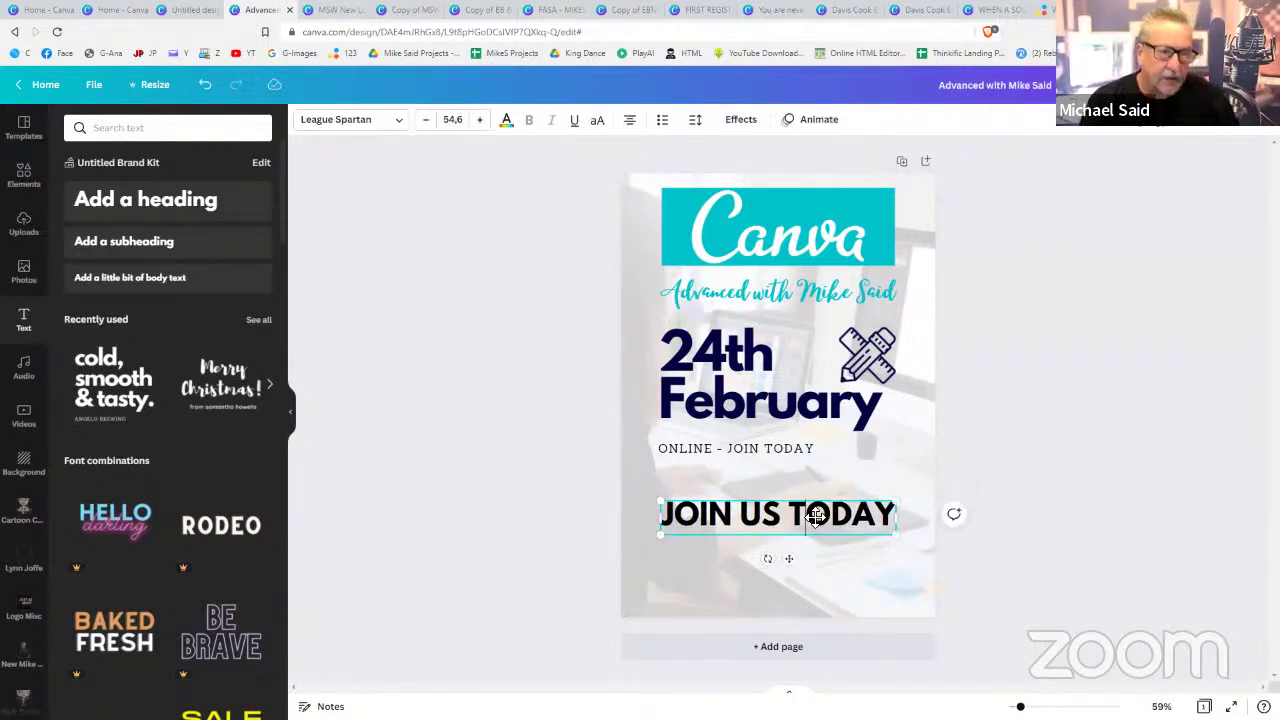
pyautogui.click(737, 120)
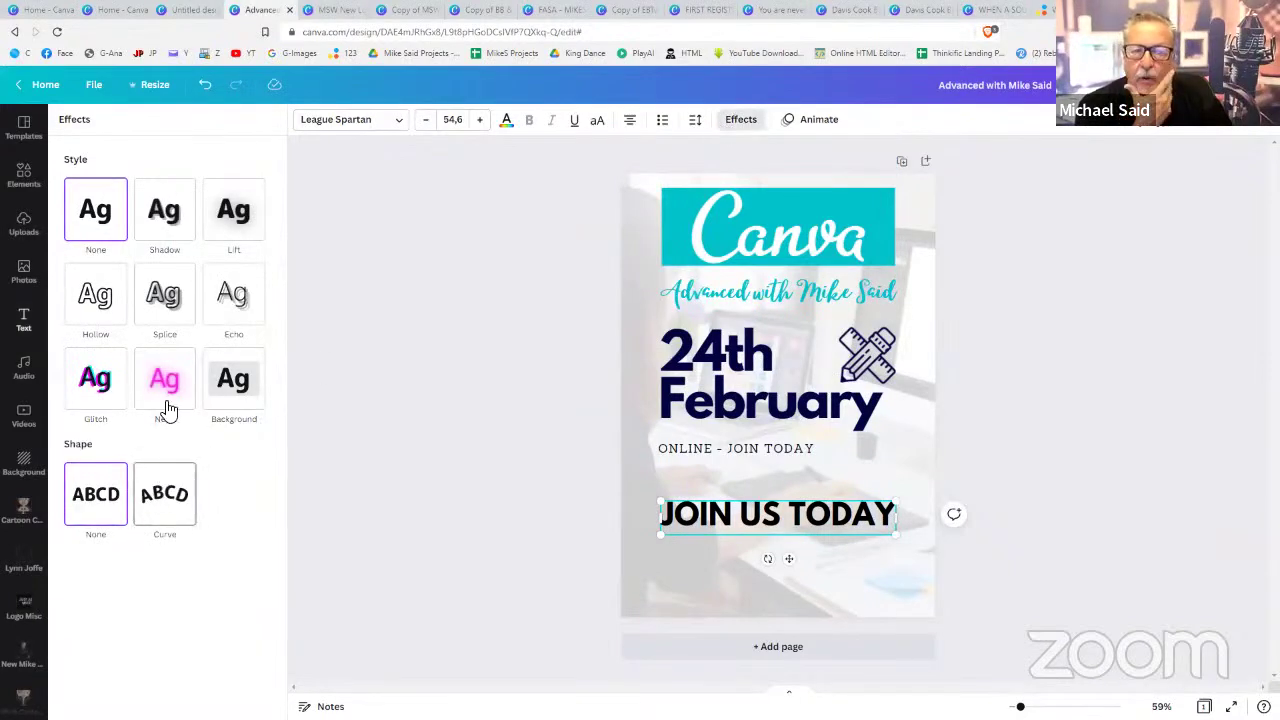
# - Preview the style effects on JOIN US TODAY, from Shadow to Background, and settle on None
pyautogui.click(175, 236)
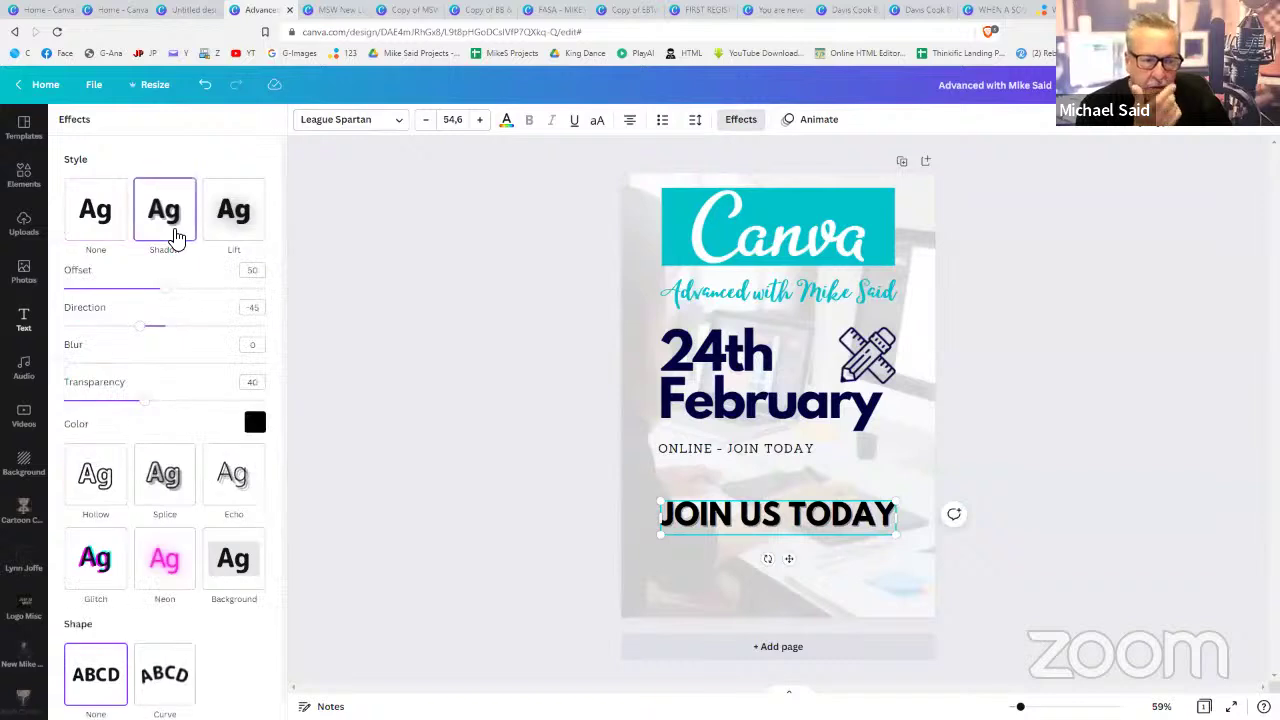
pyautogui.click(228, 222)
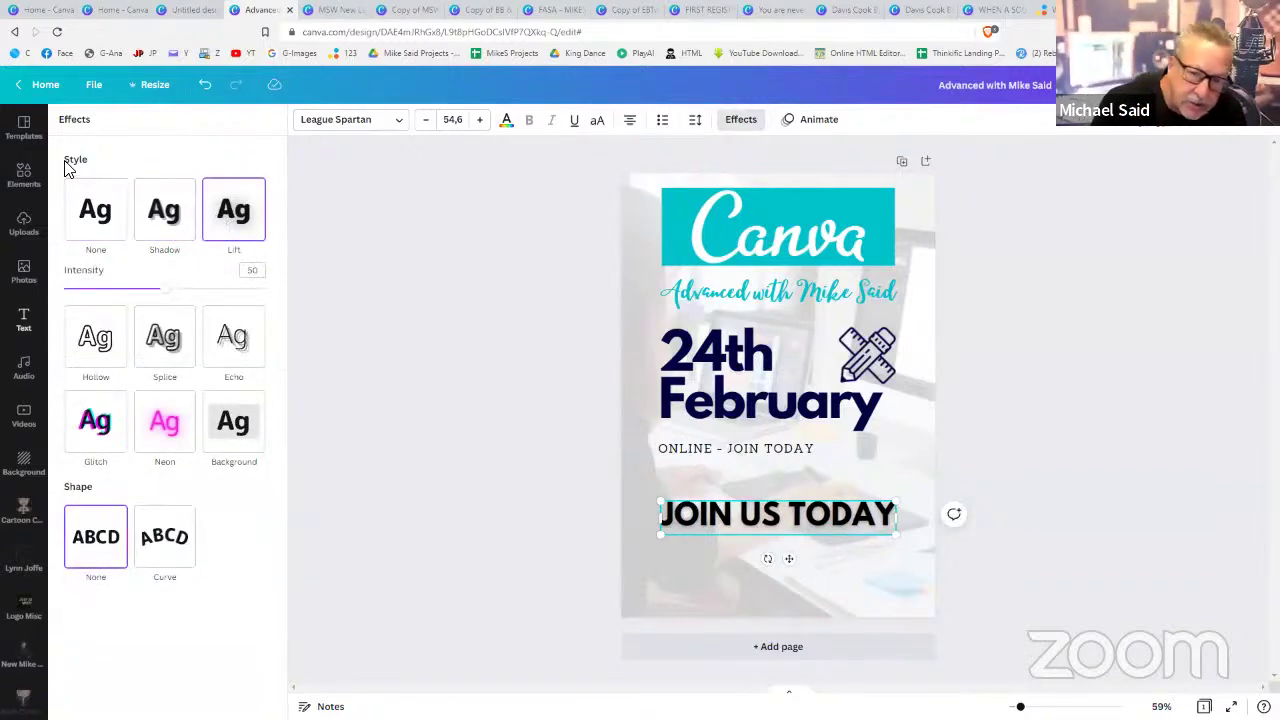
pyautogui.click(86, 345)
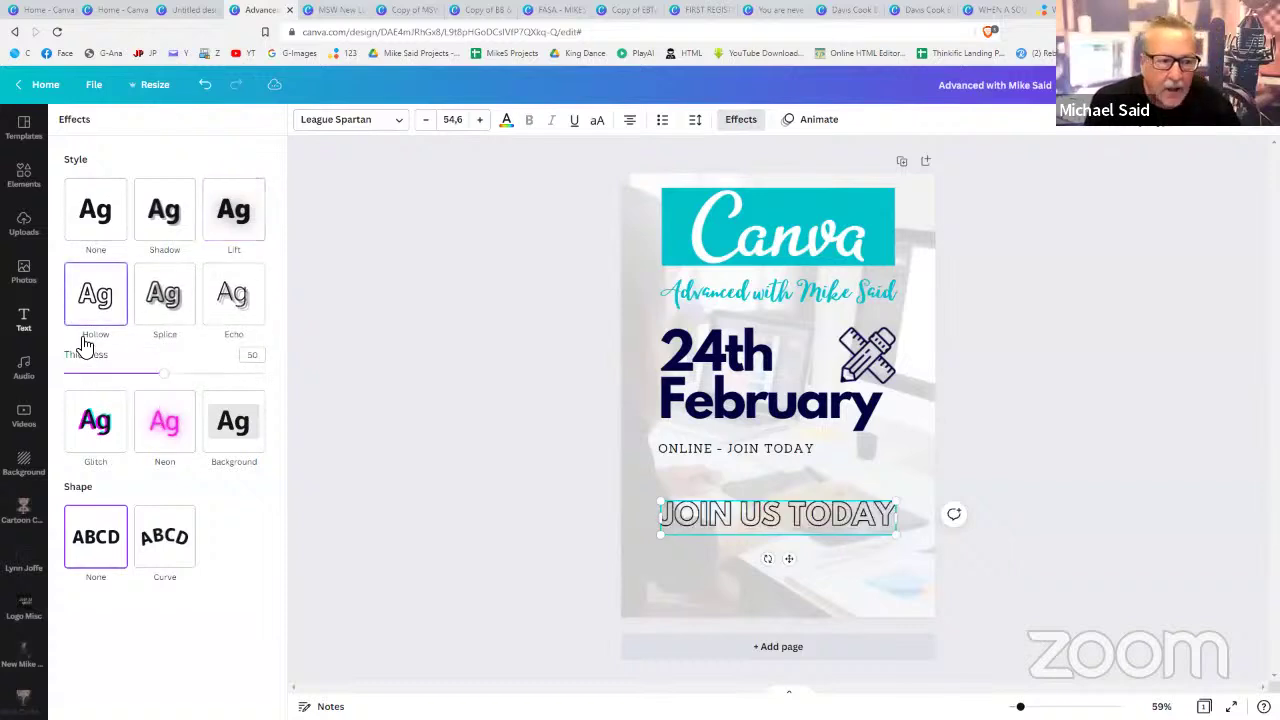
pyautogui.click(169, 316)
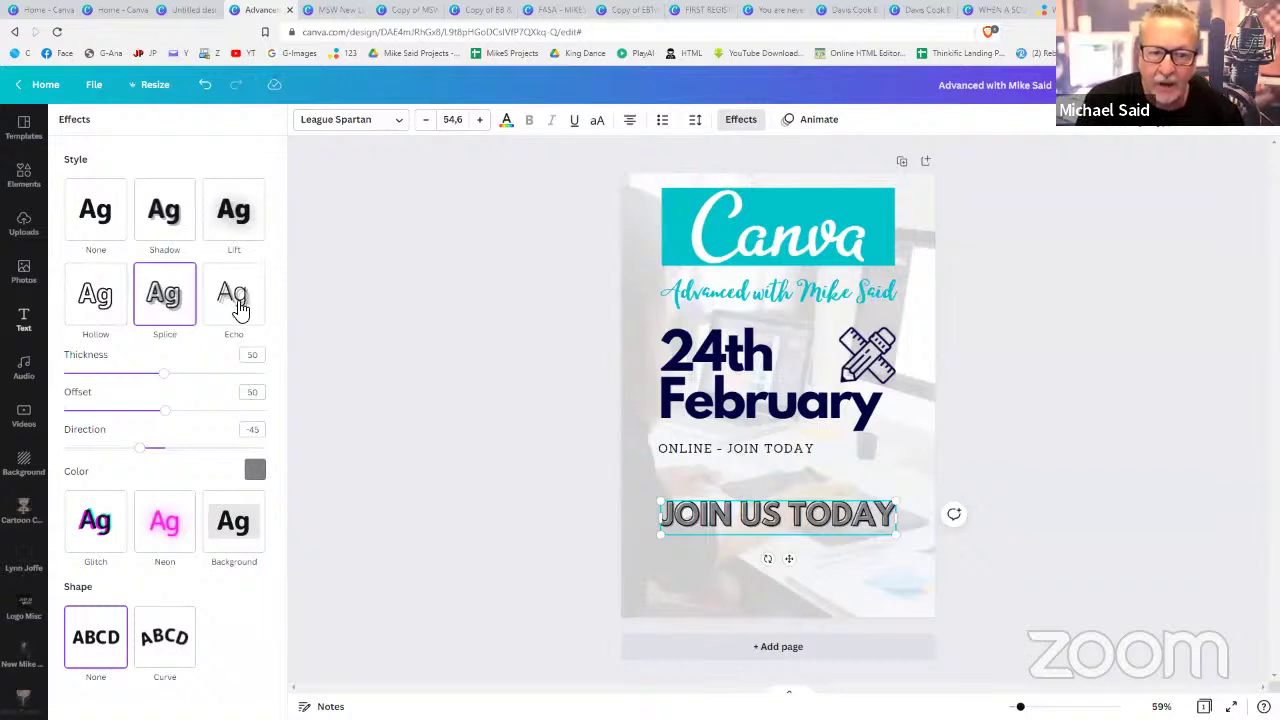
pyautogui.click(240, 311)
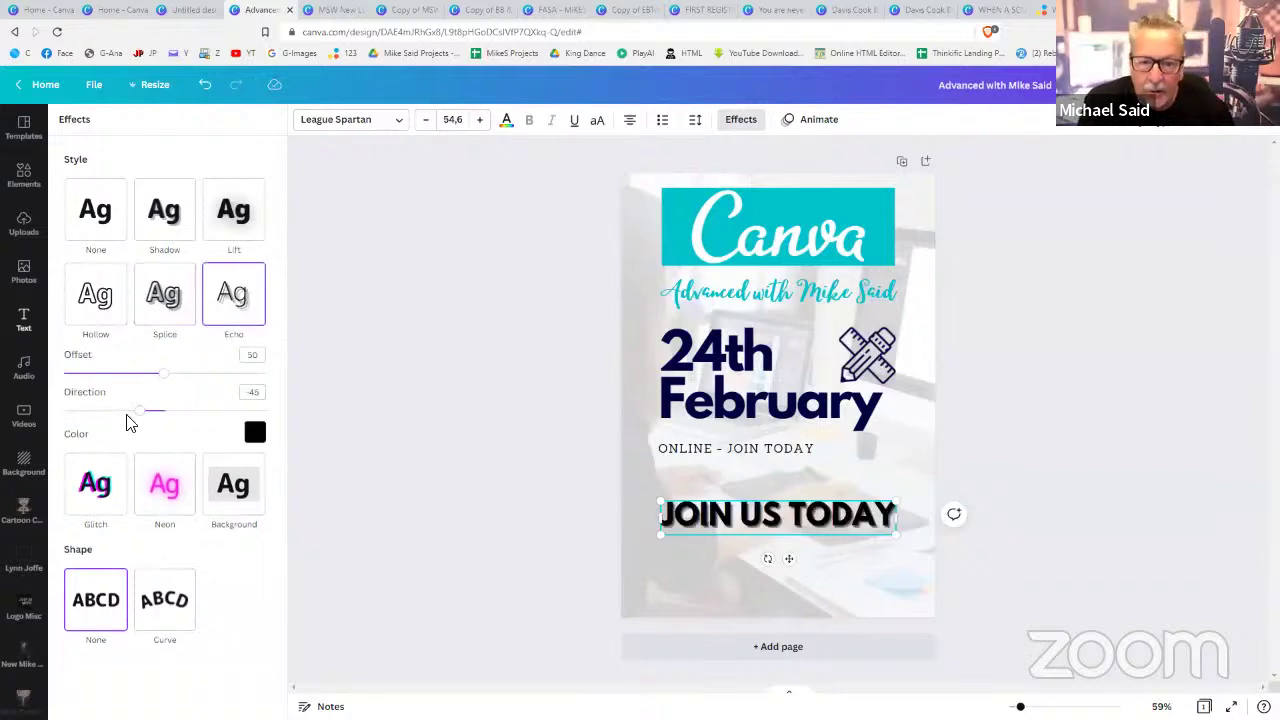
pyautogui.click(96, 486)
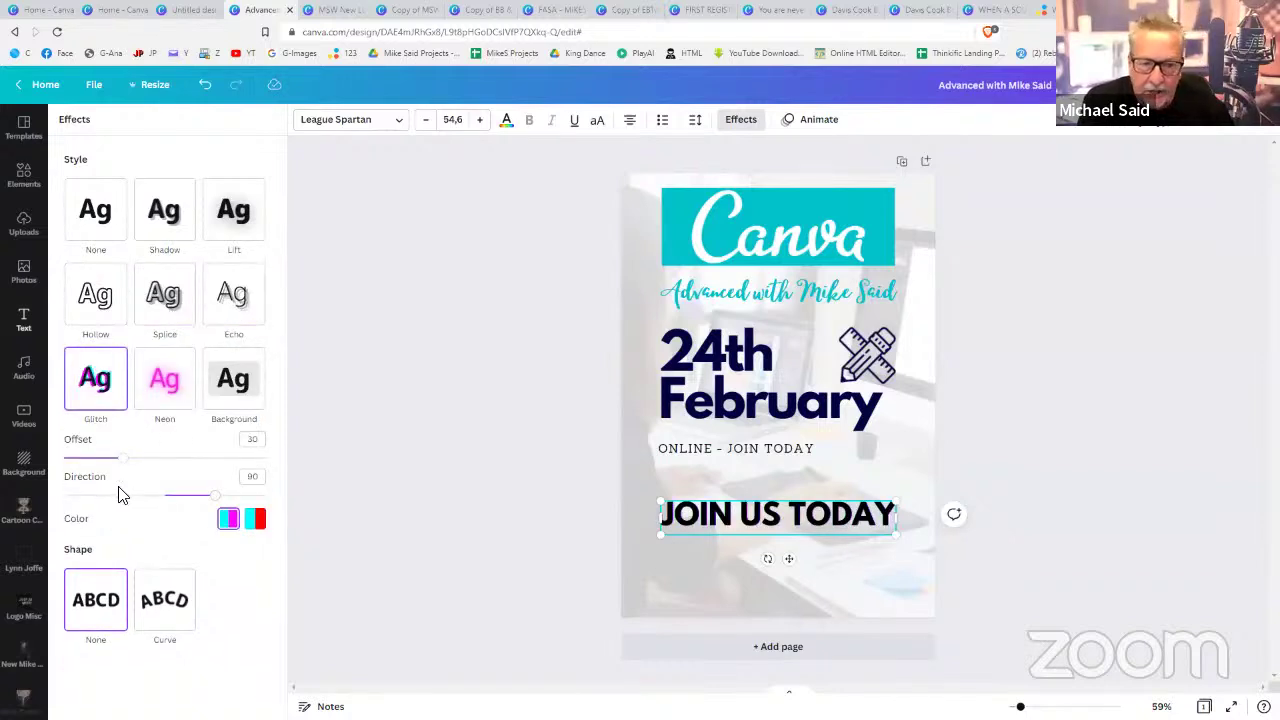
pyautogui.click(181, 388)
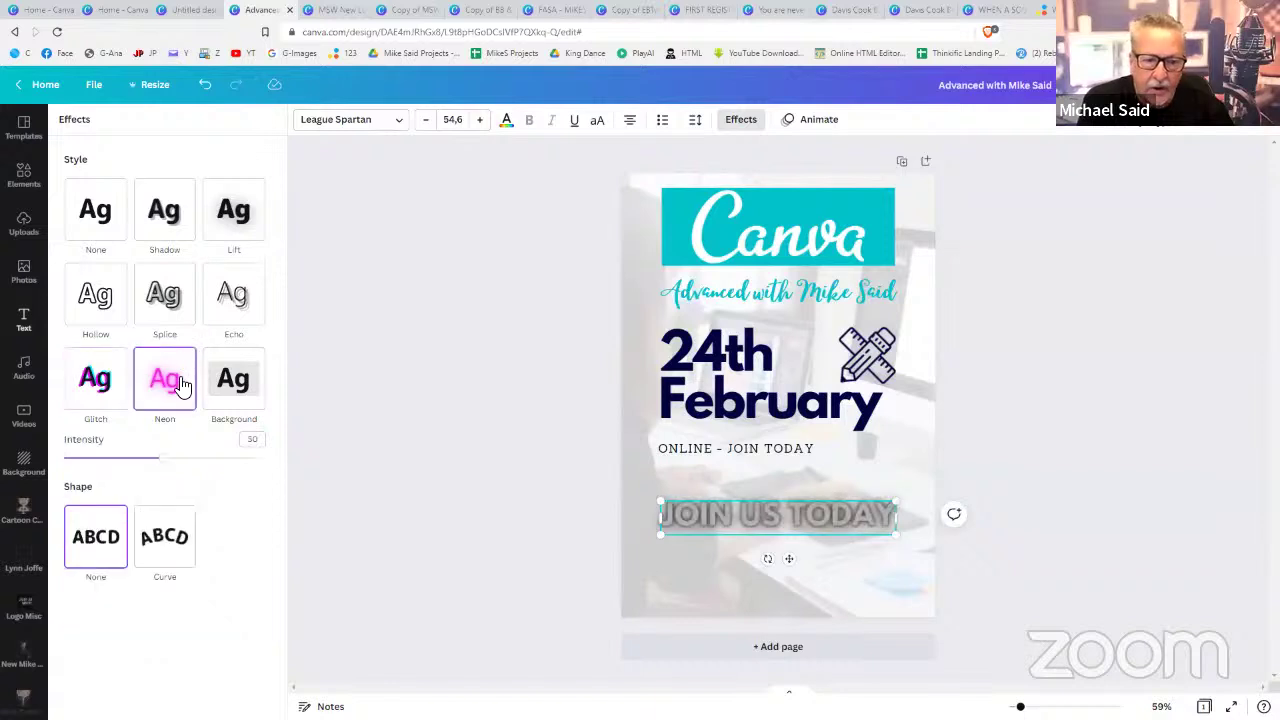
pyautogui.click(243, 386)
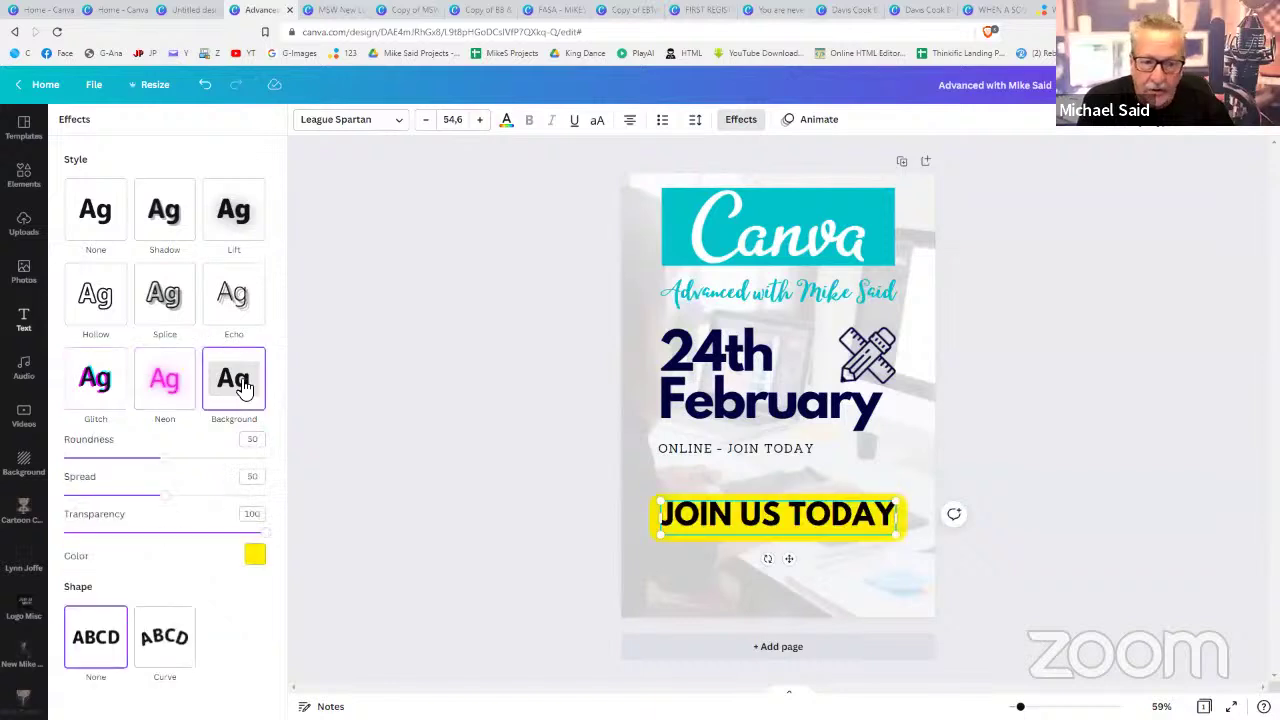
pyautogui.click(113, 220)
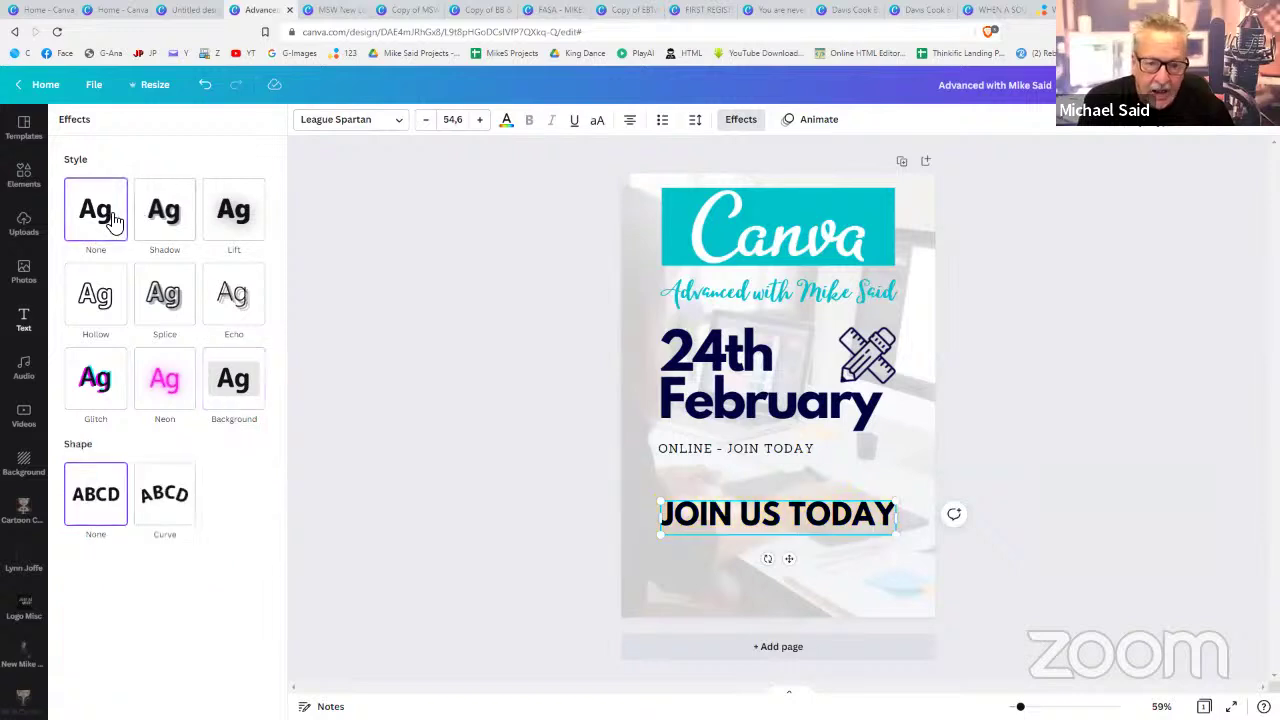
# - Curve JOIN US TODAY into a gentle arc and move it down near the page bottom
pyautogui.click(168, 502)
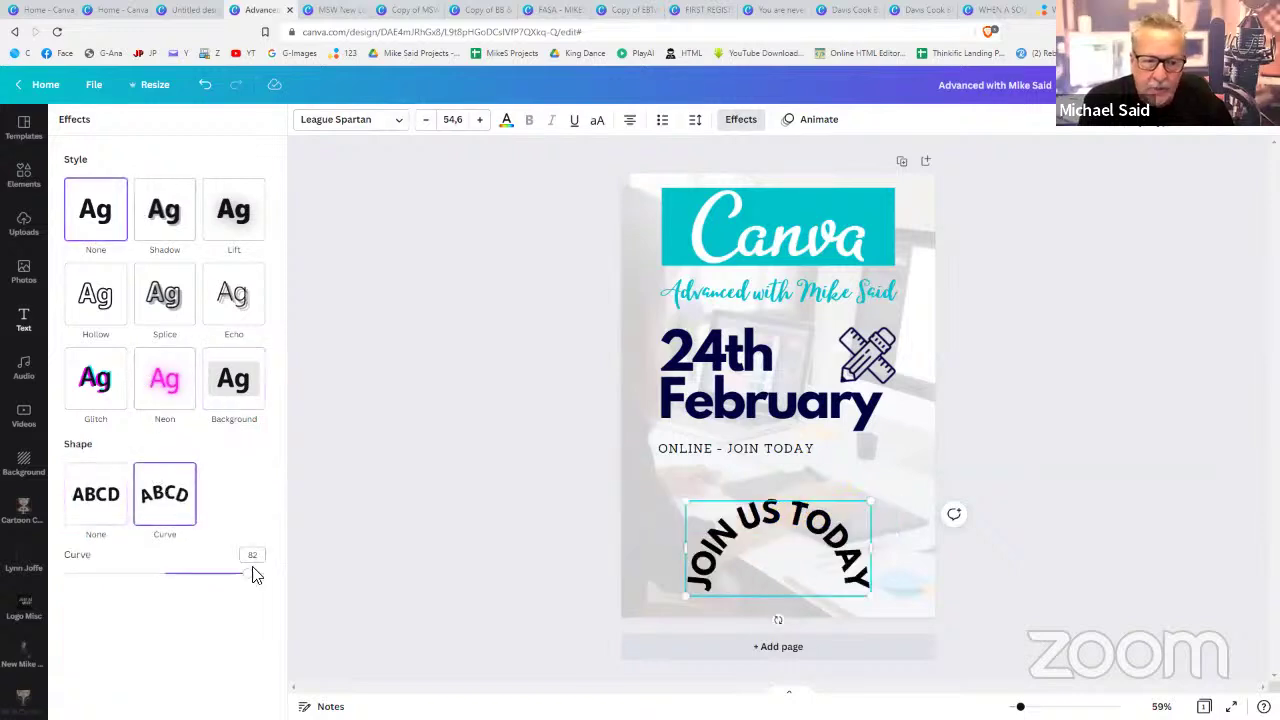
pyautogui.moveTo(251, 581); pyautogui.dragTo(106, 531)
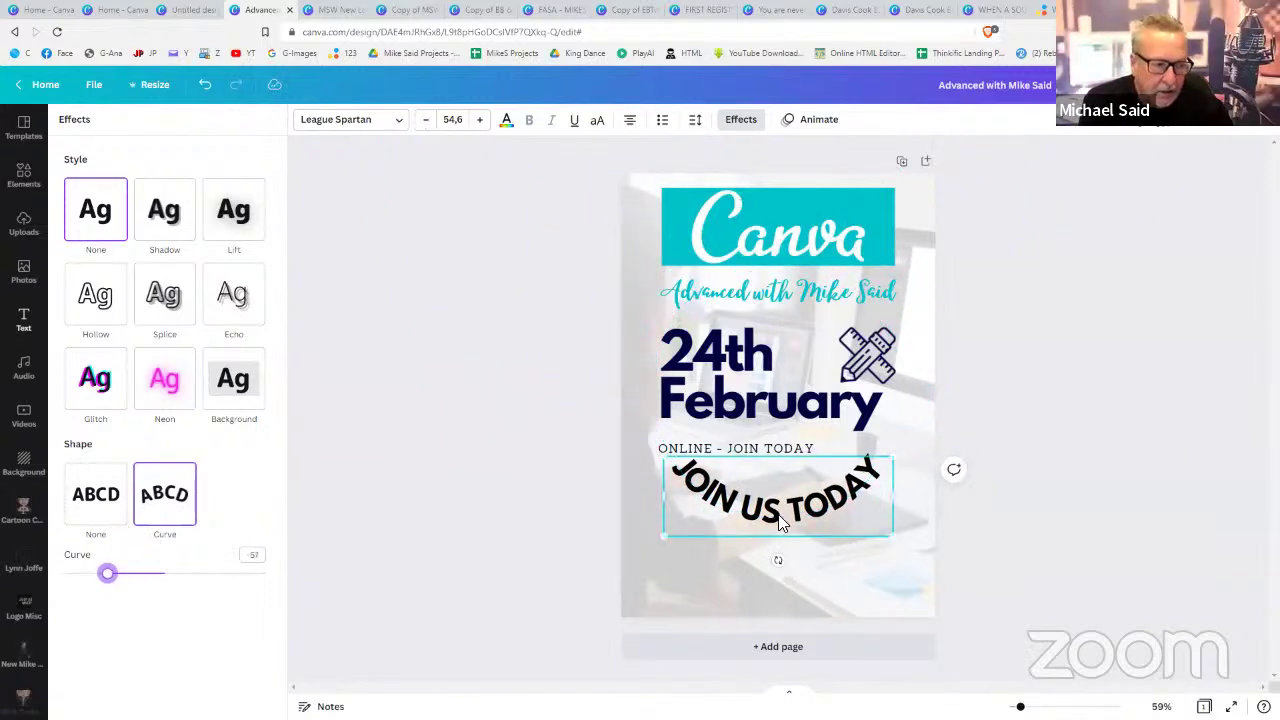
pyautogui.moveTo(780, 522); pyautogui.dragTo(779, 607)
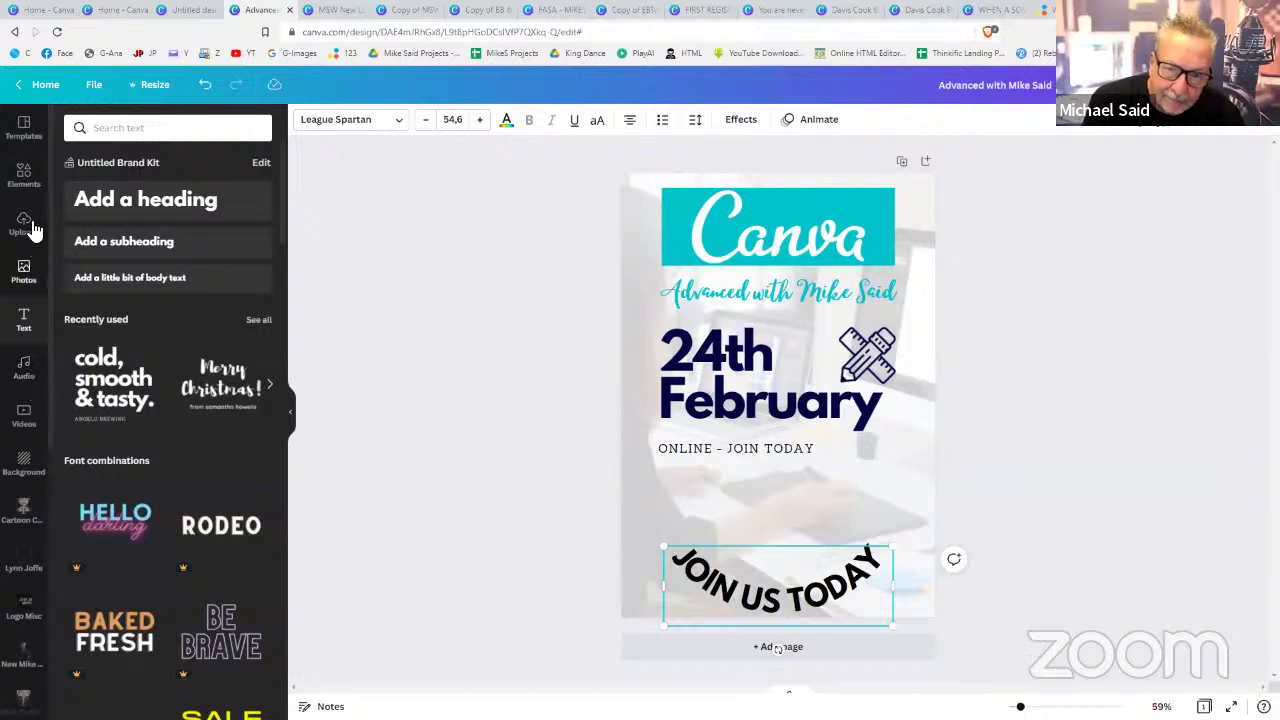
# - Search Elements for 'eyes' and place a googly-eyes graphic just above JOIN US TODAY
pyautogui.click(151, 130)
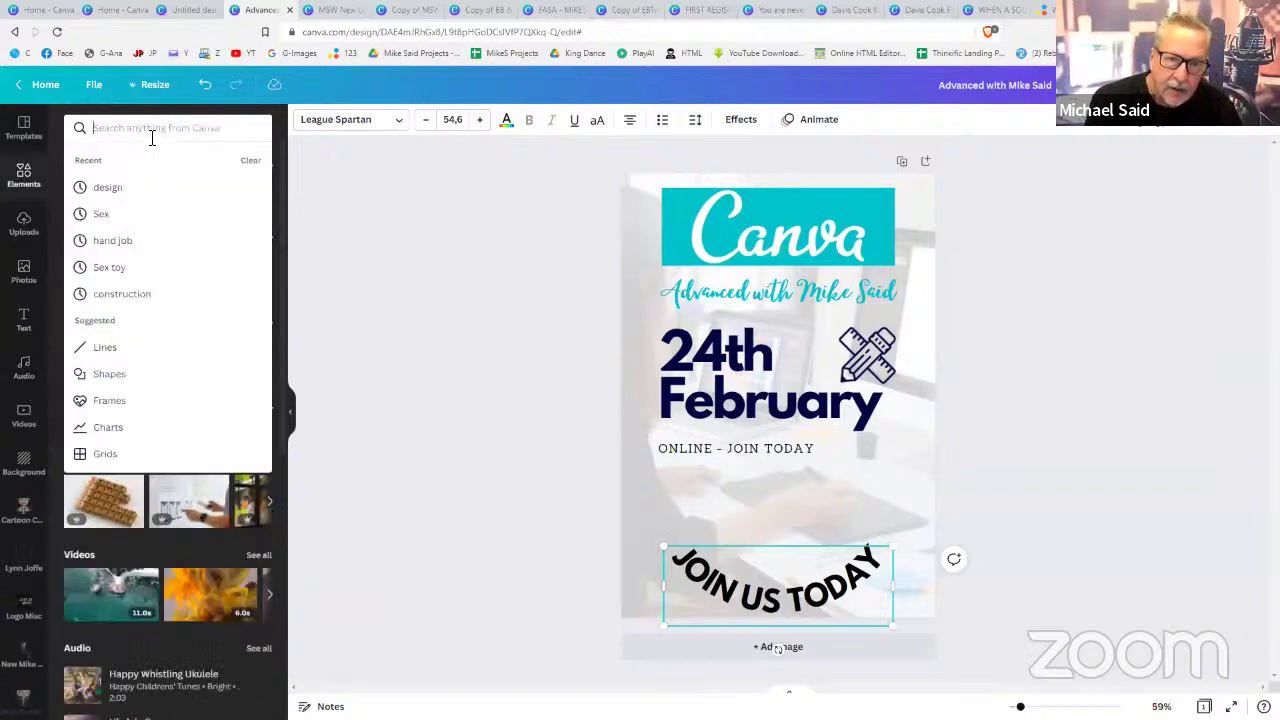
pyautogui.write('eyes')
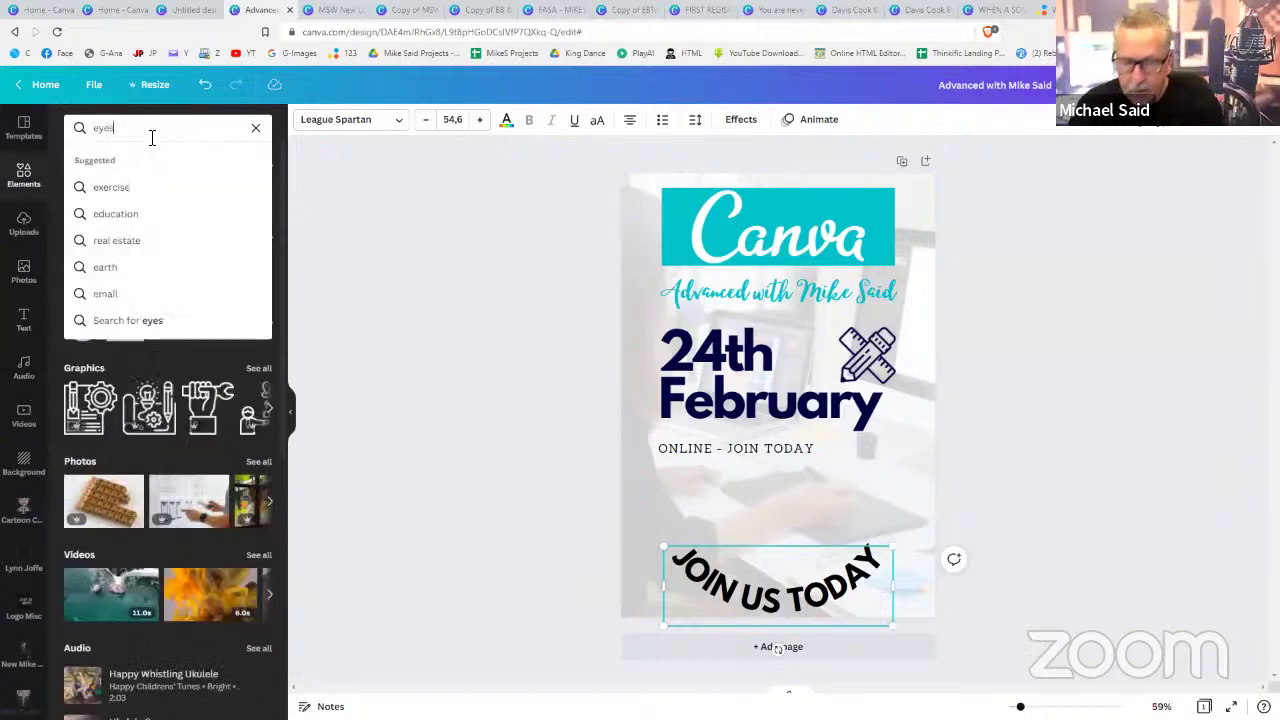
pyautogui.press('Return')
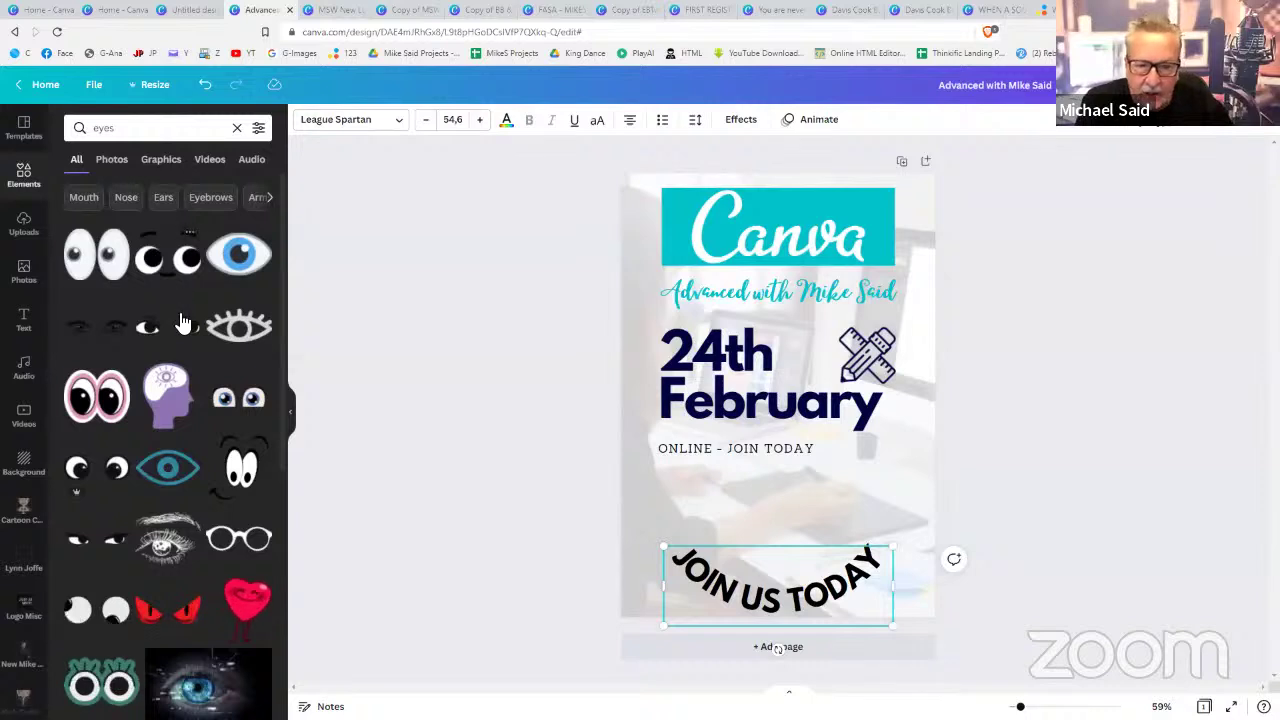
pyautogui.click(96, 468)
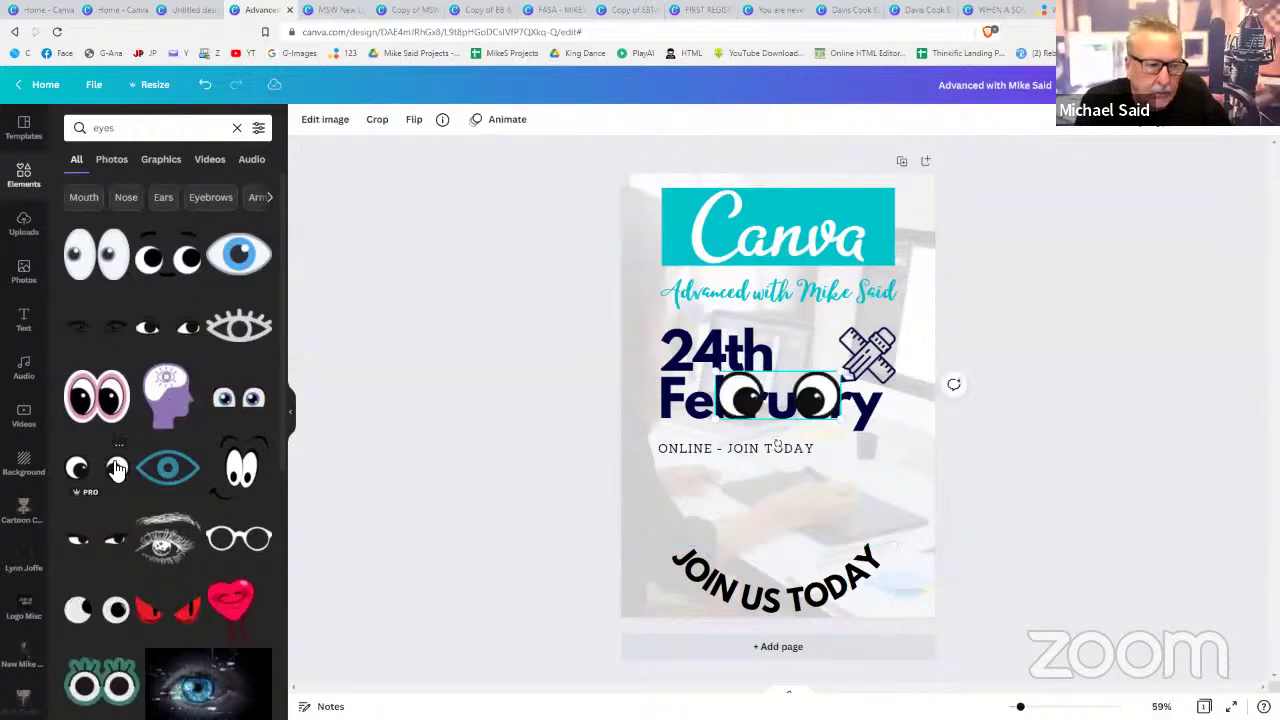
pyautogui.moveTo(738, 415); pyautogui.dragTo(741, 543)
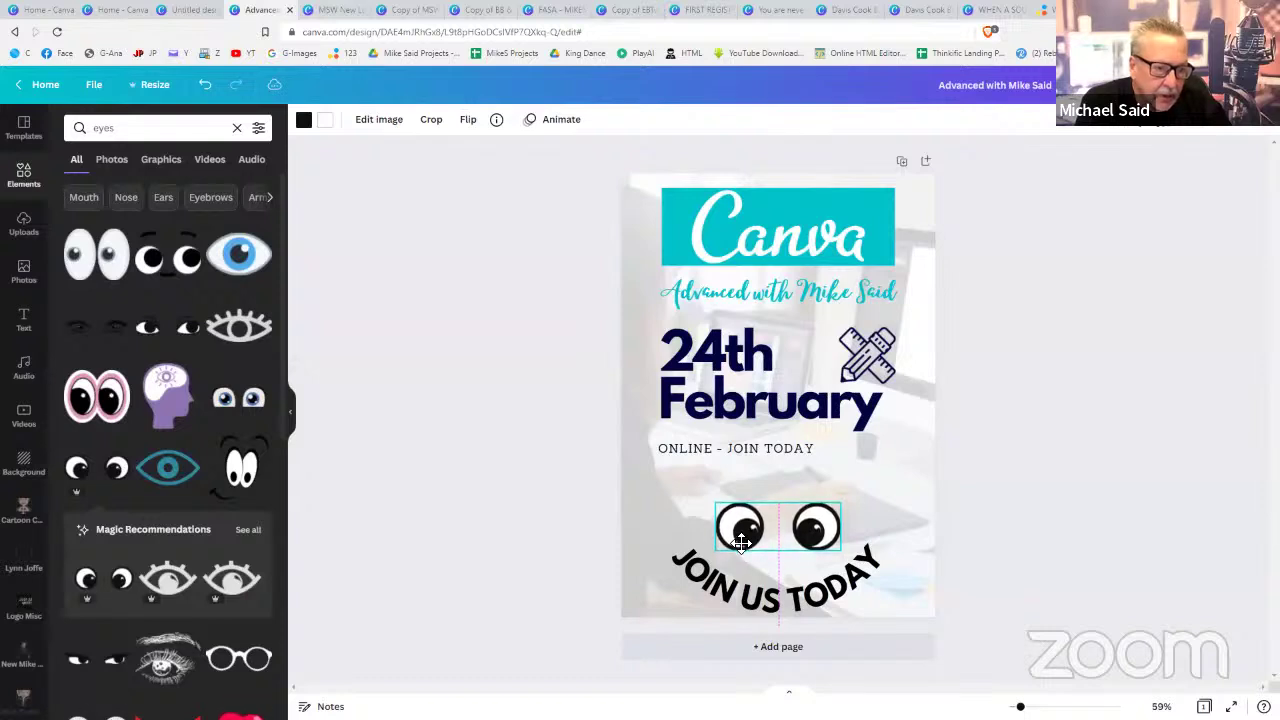
pyautogui.click(1060, 515)
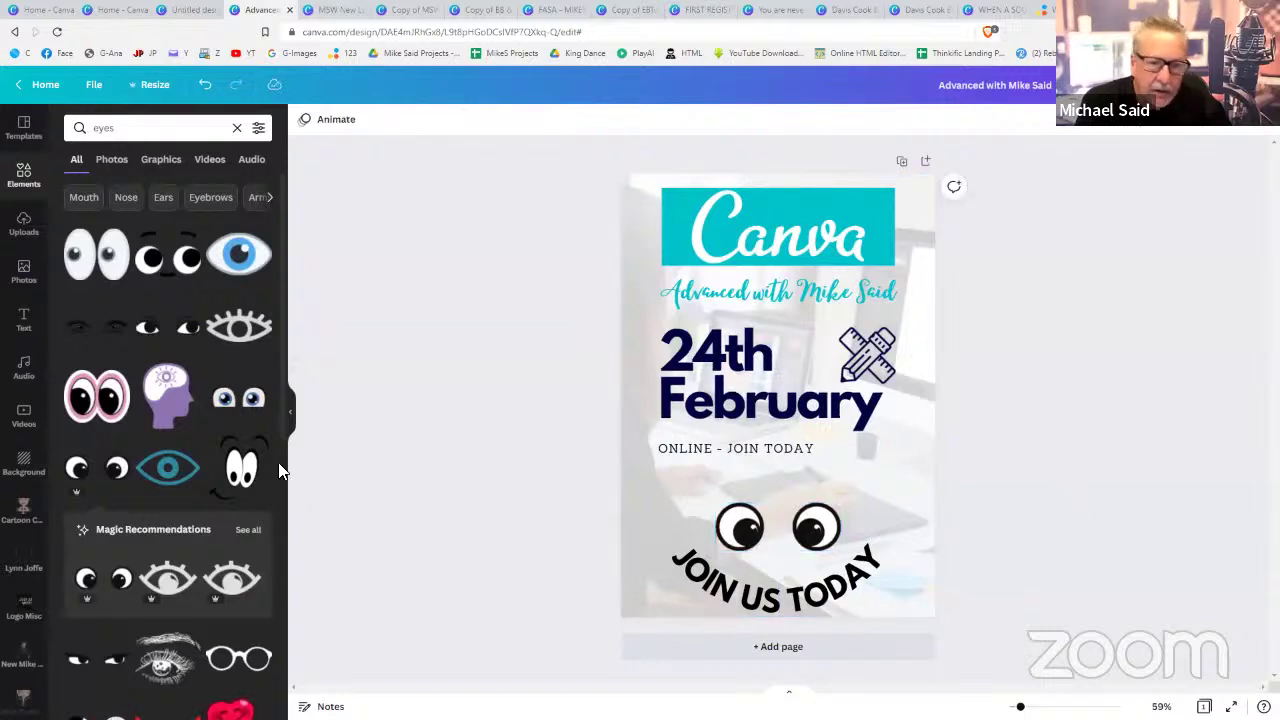
# - Replace the element search term with 'nose' and run the search
pyautogui.click(130, 128)
pyautogui.moveTo(130, 128); pyautogui.dragTo(22, 126)
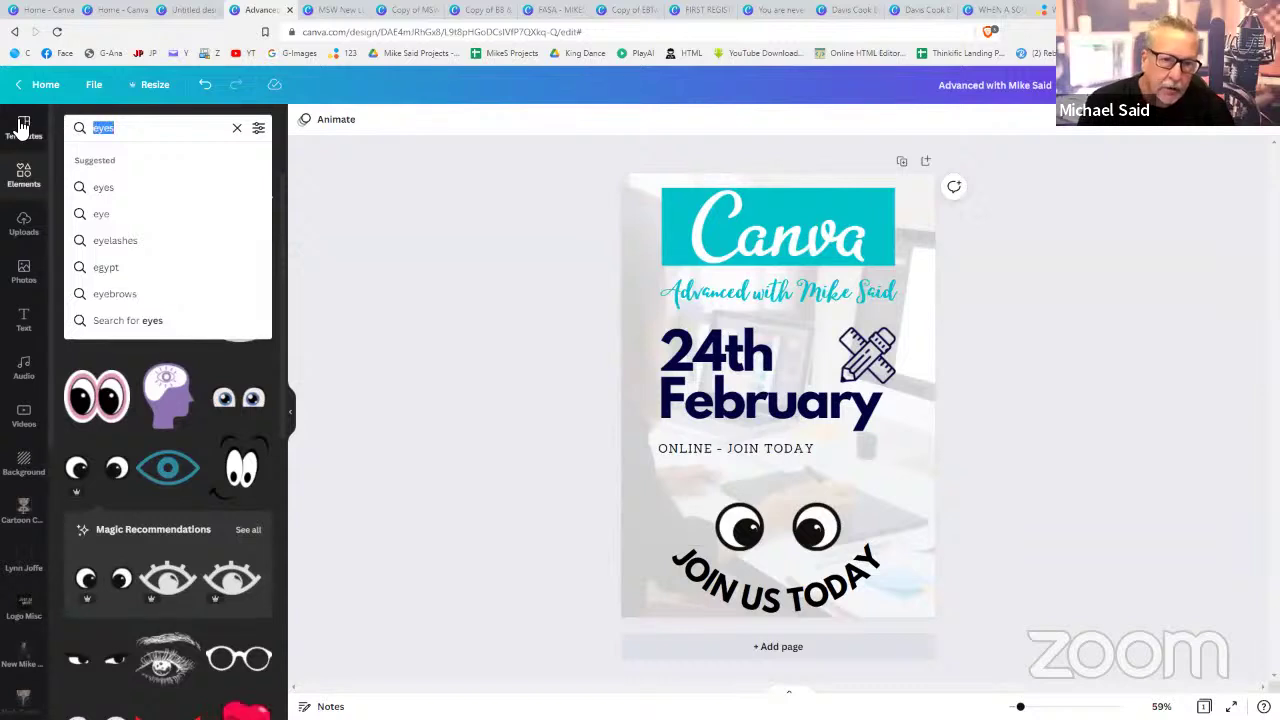
pyautogui.write('no')
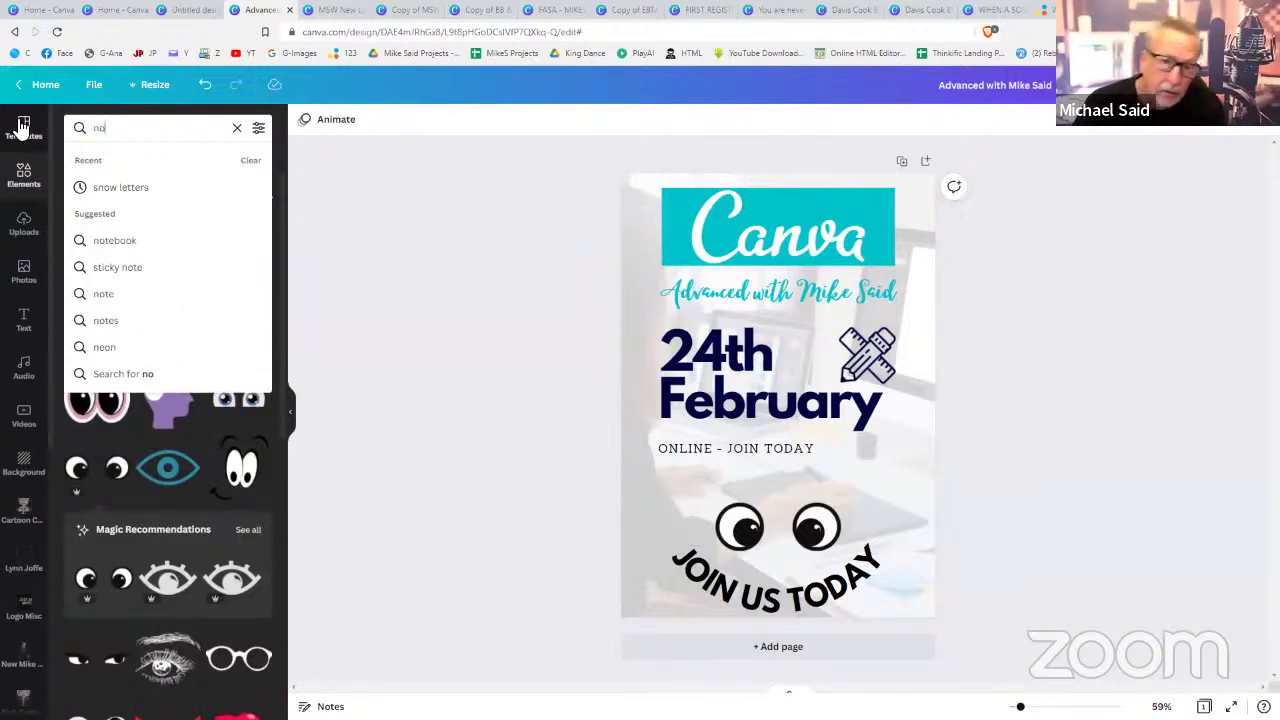
pyautogui.write('se')
pyautogui.press('Return')
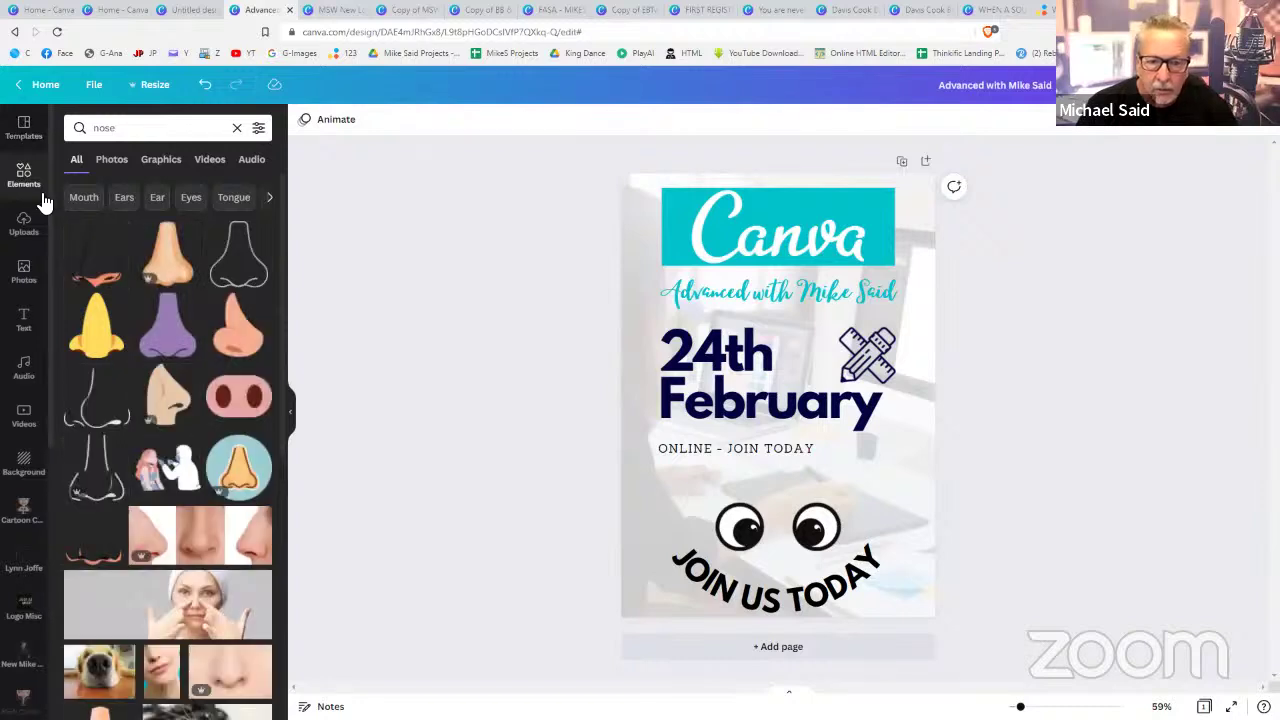
# - Add a small line-art nose and position it between the googly eyes
pyautogui.click(98, 477)
pyautogui.moveTo(841, 324); pyautogui.dragTo(743, 432)
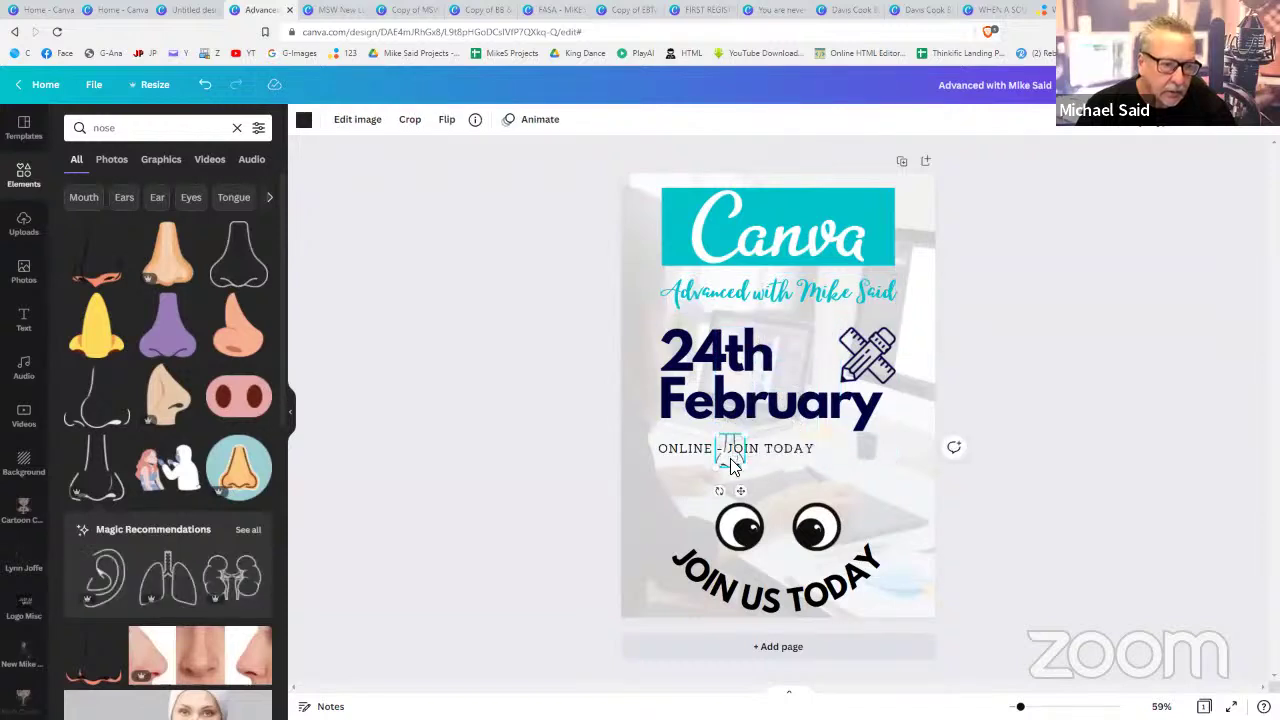
pyautogui.moveTo(740, 491); pyautogui.dragTo(791, 607)
pyautogui.click(1088, 584)
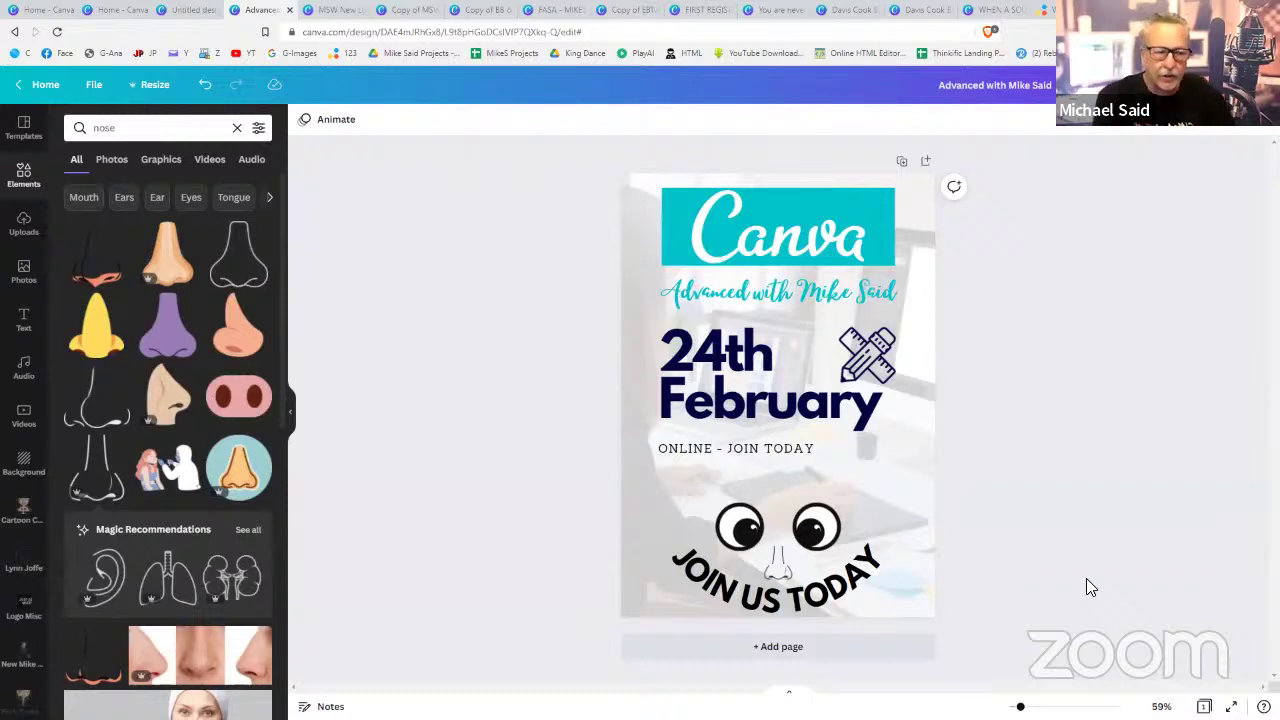
pyautogui.click(855, 590)
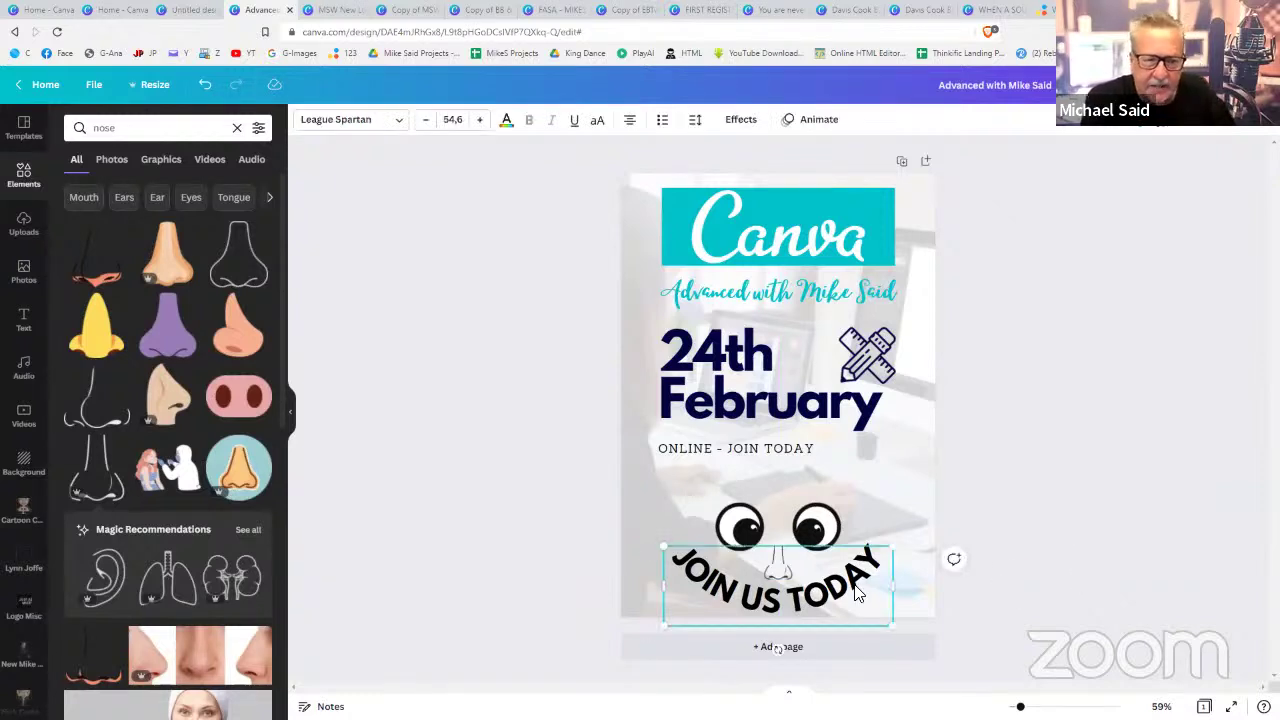
# - Flatten JOIN US TODAY's curve to a gentler arc and widen its letter spacing
pyautogui.click(740, 120)
pyautogui.click(104, 497)
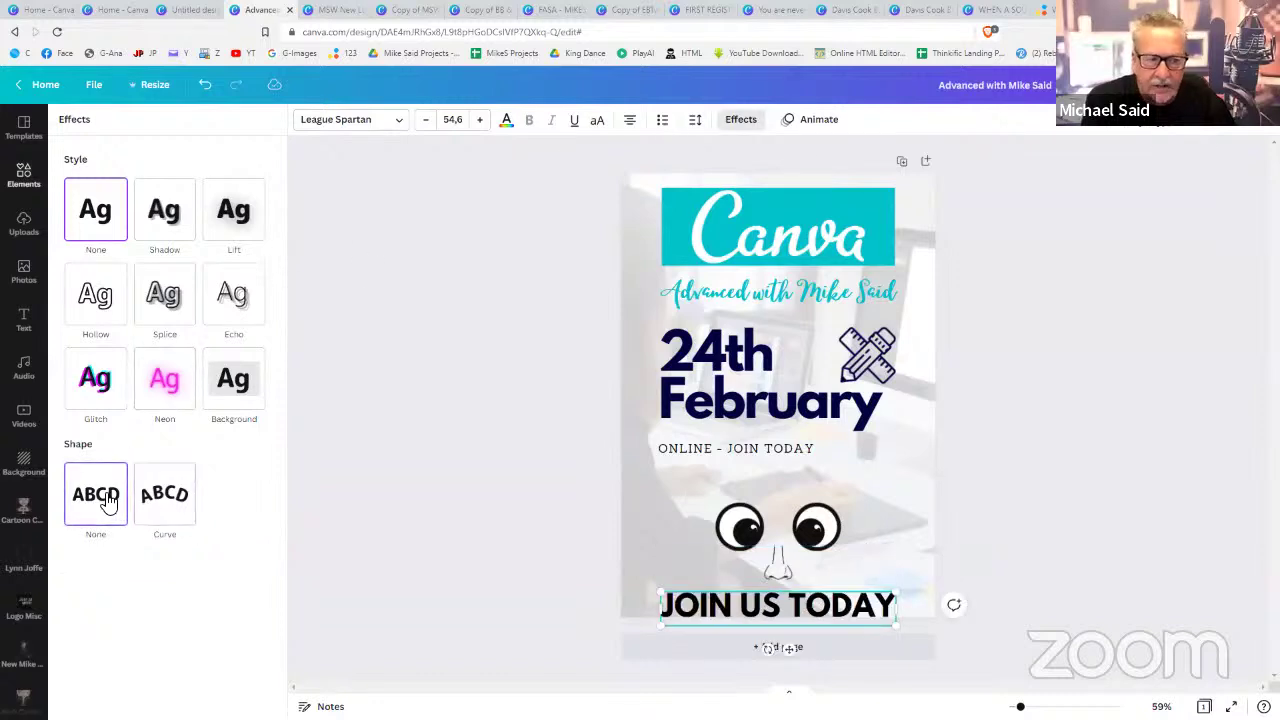
pyautogui.click(157, 500)
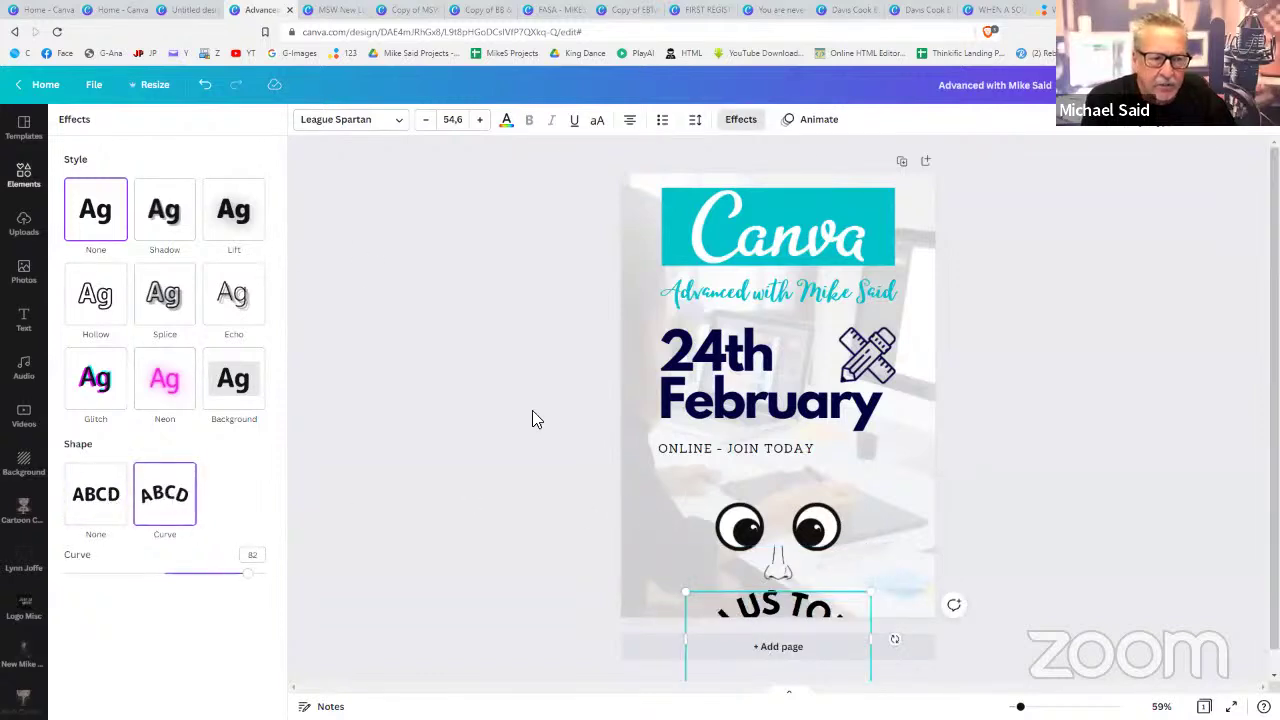
pyautogui.moveTo(250, 584); pyautogui.dragTo(125, 573)
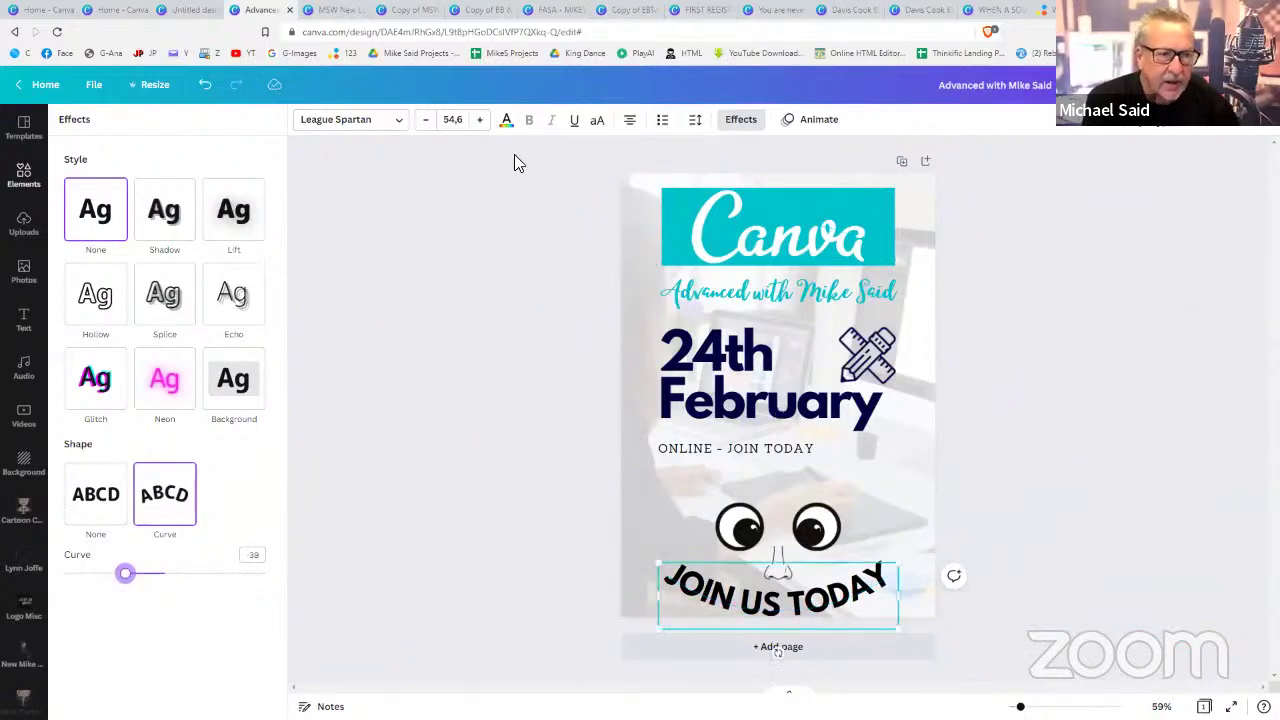
pyautogui.click(697, 120)
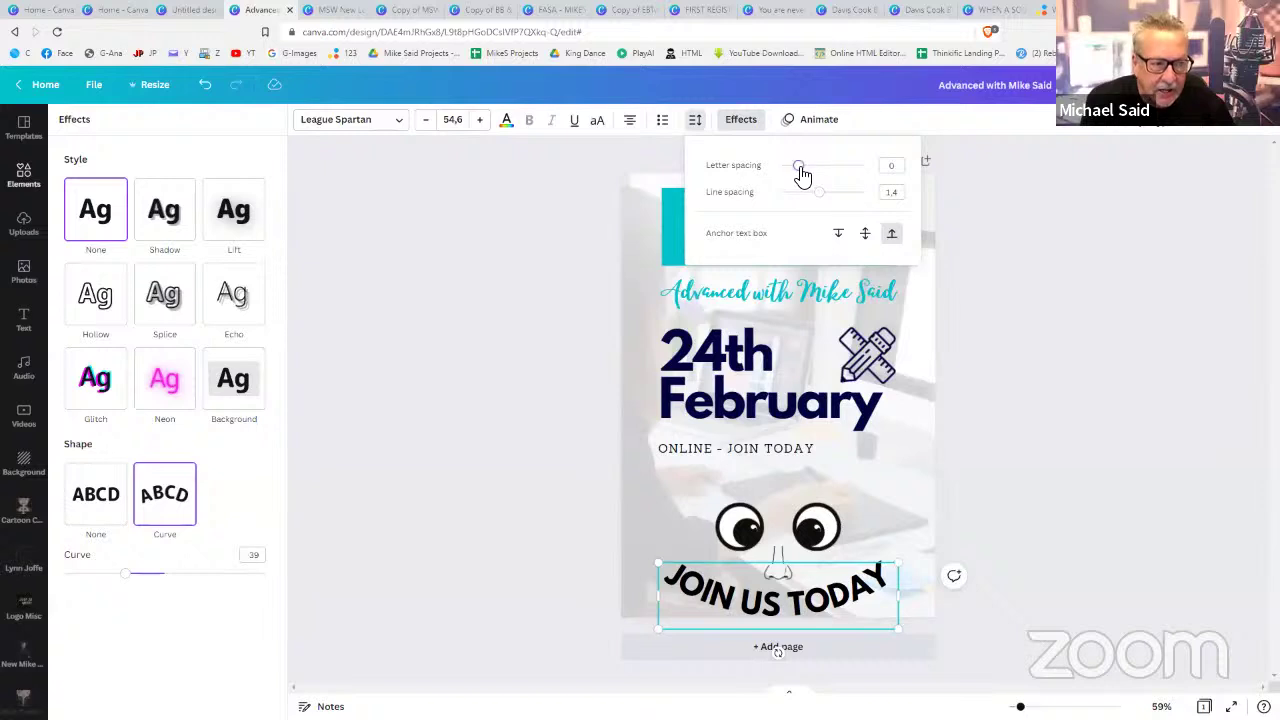
pyautogui.moveTo(800, 170); pyautogui.dragTo(805, 176)
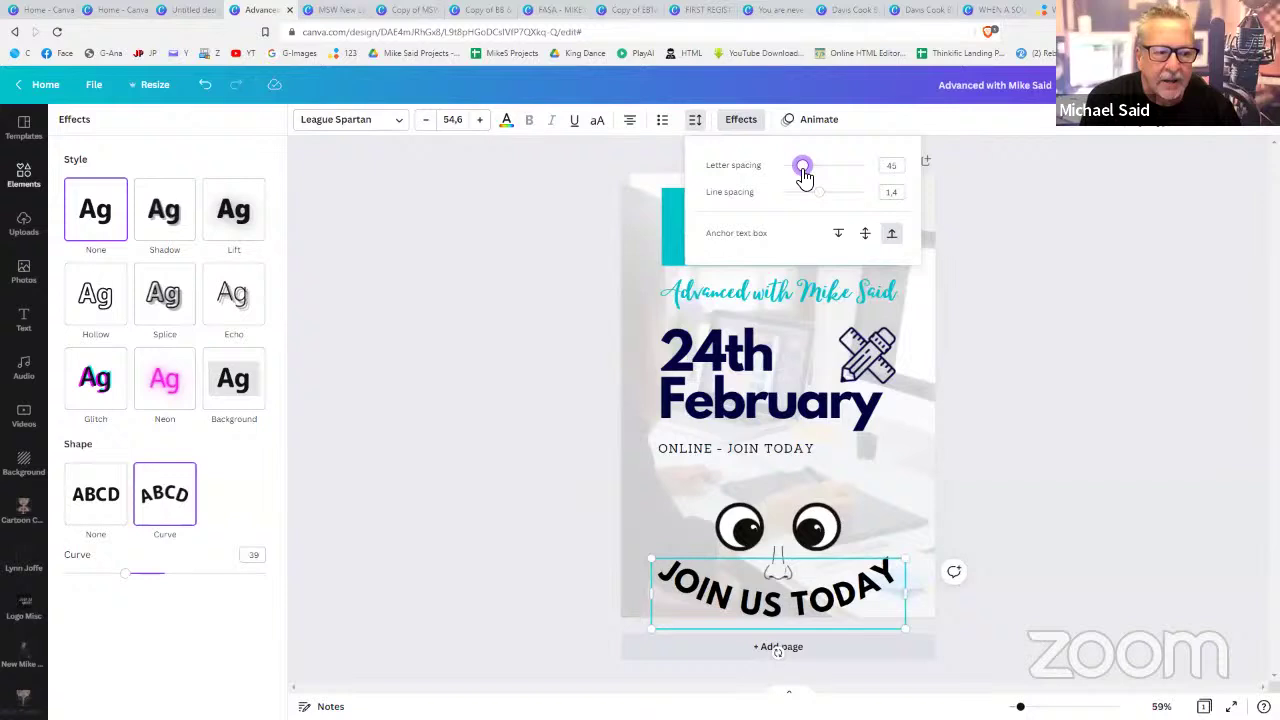
# - Increase the 24th February heading's line spacing from 0.95 to 1.01
pyautogui.click(725, 350)
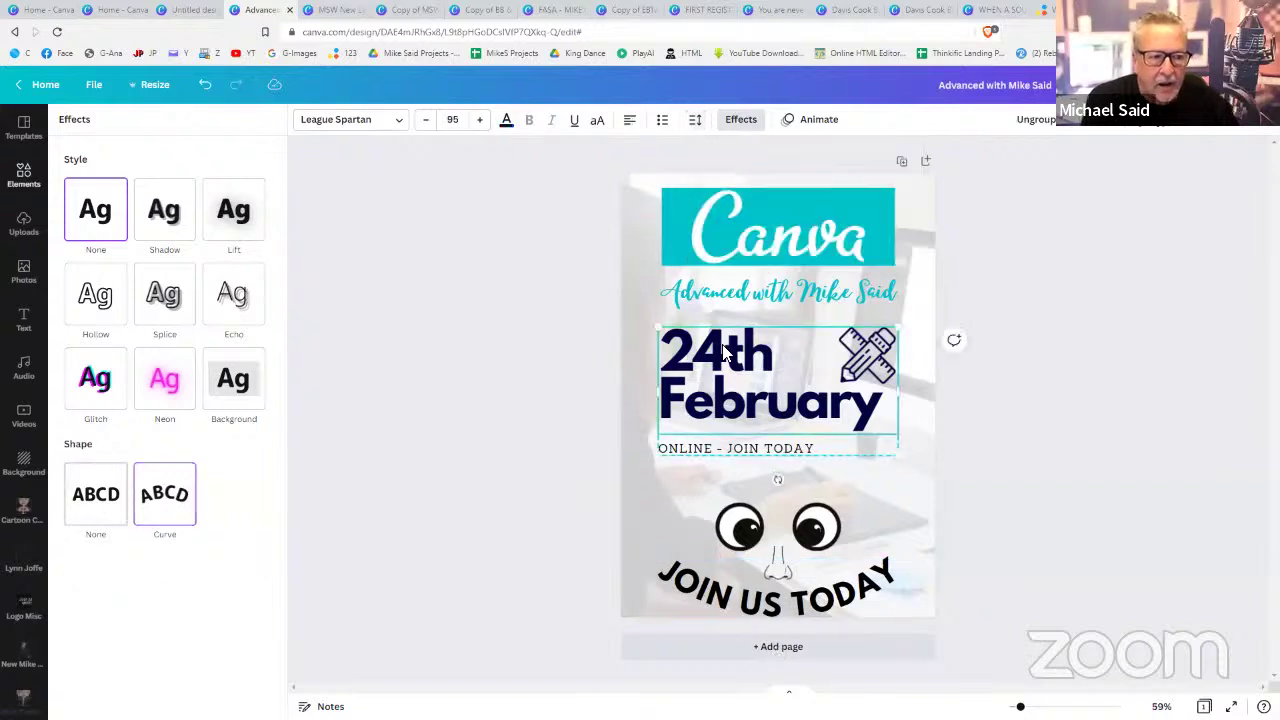
pyautogui.click(695, 122)
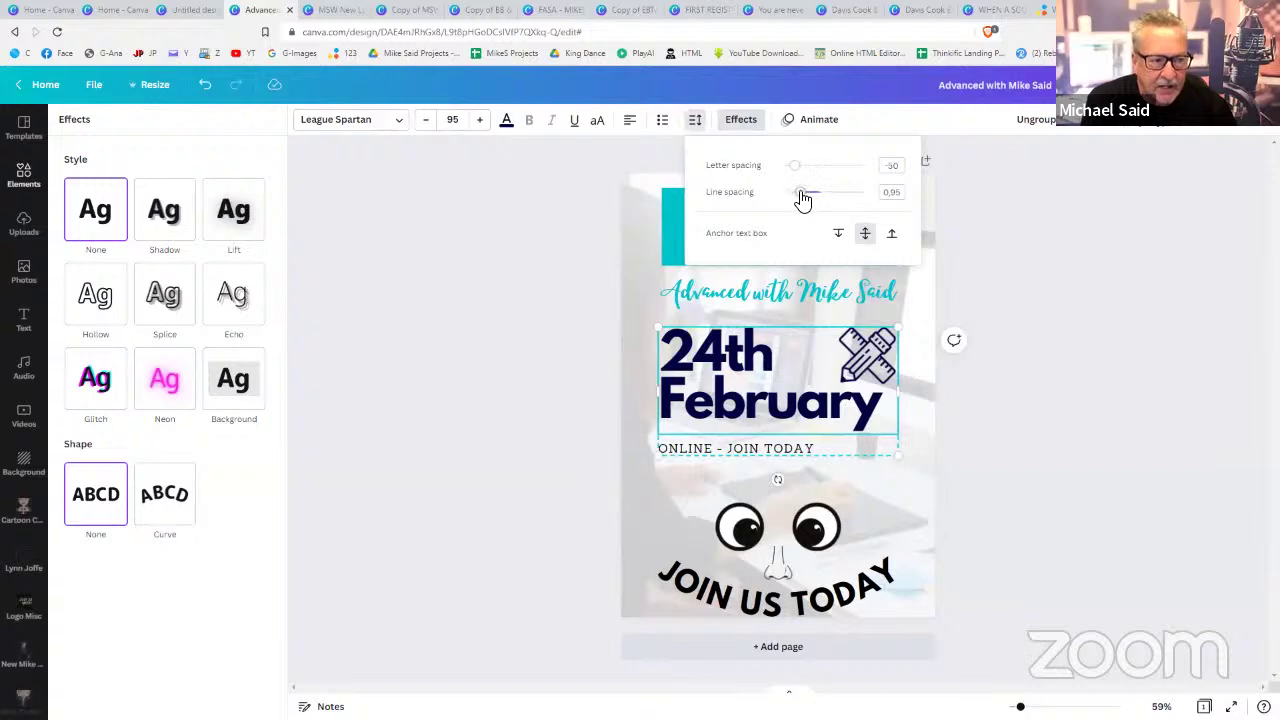
pyautogui.moveTo(803, 197); pyautogui.dragTo(806, 200)
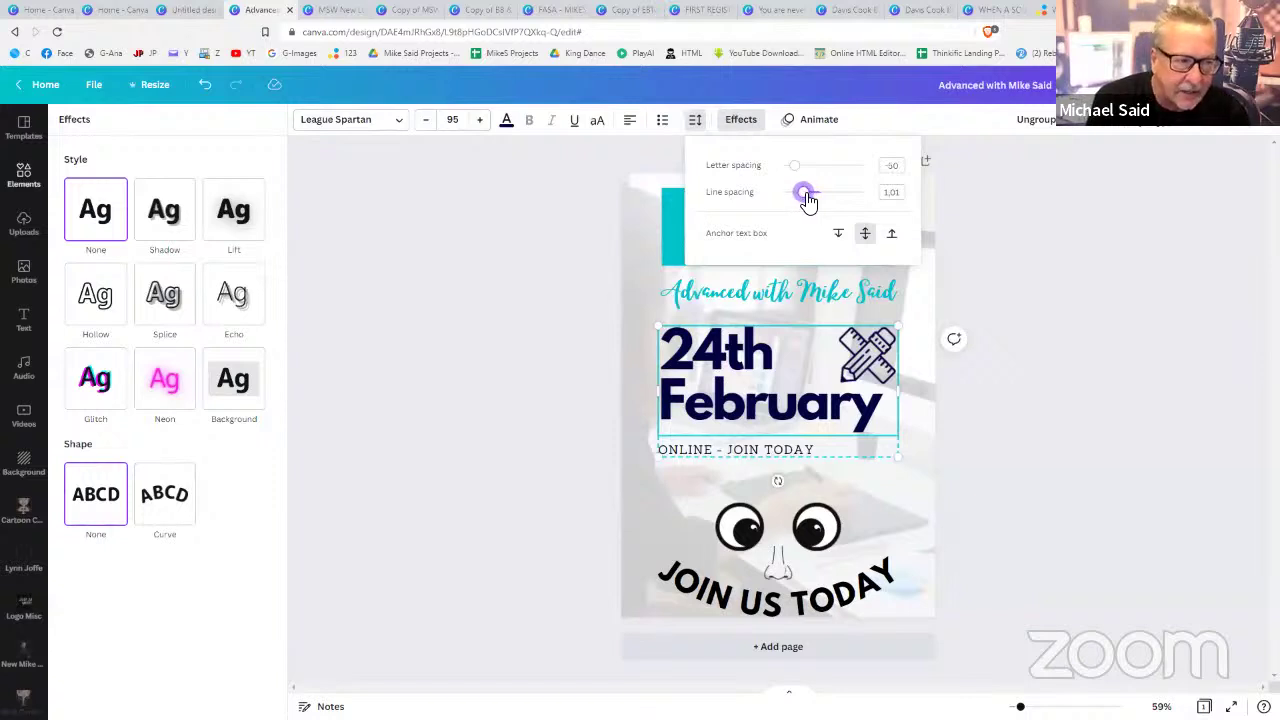
pyautogui.moveTo(808, 201); pyautogui.dragTo(808, 201)
pyautogui.click(1038, 351)
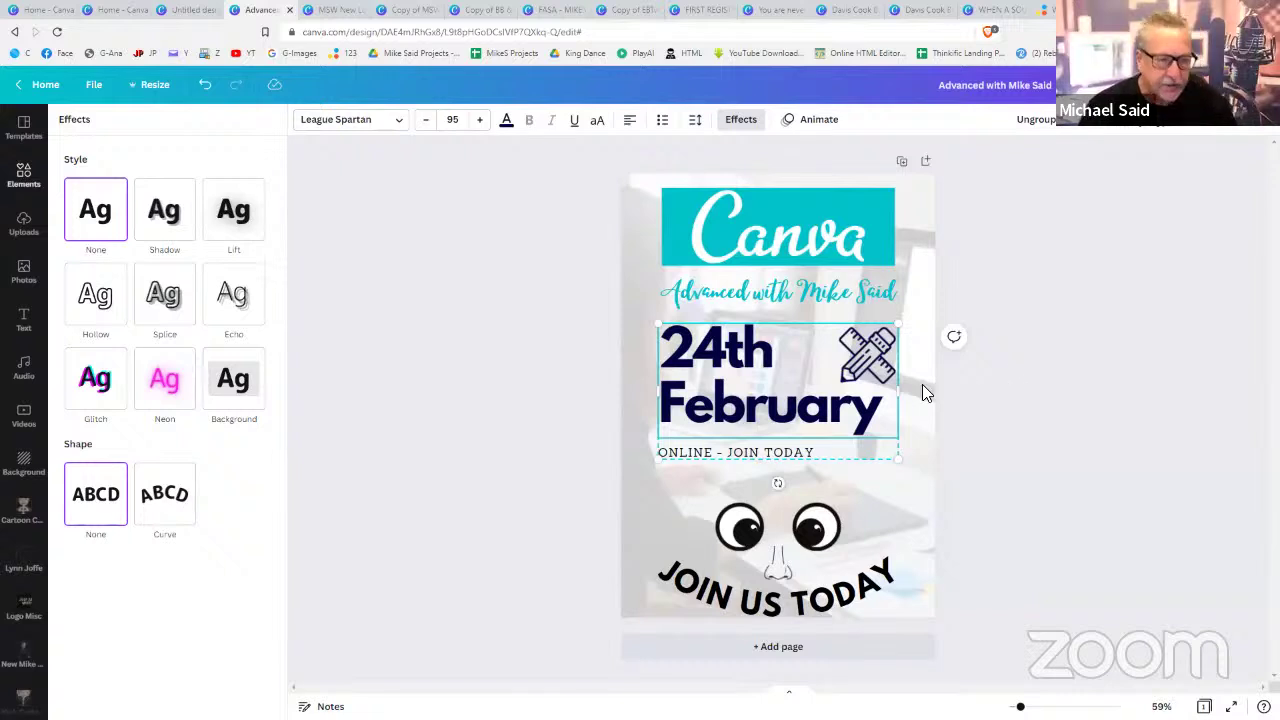
# - Delete the logo, texts, pencil icon, eyes, nose and JOIN US TODAY, leaving only the background
pyautogui.click(984, 399)
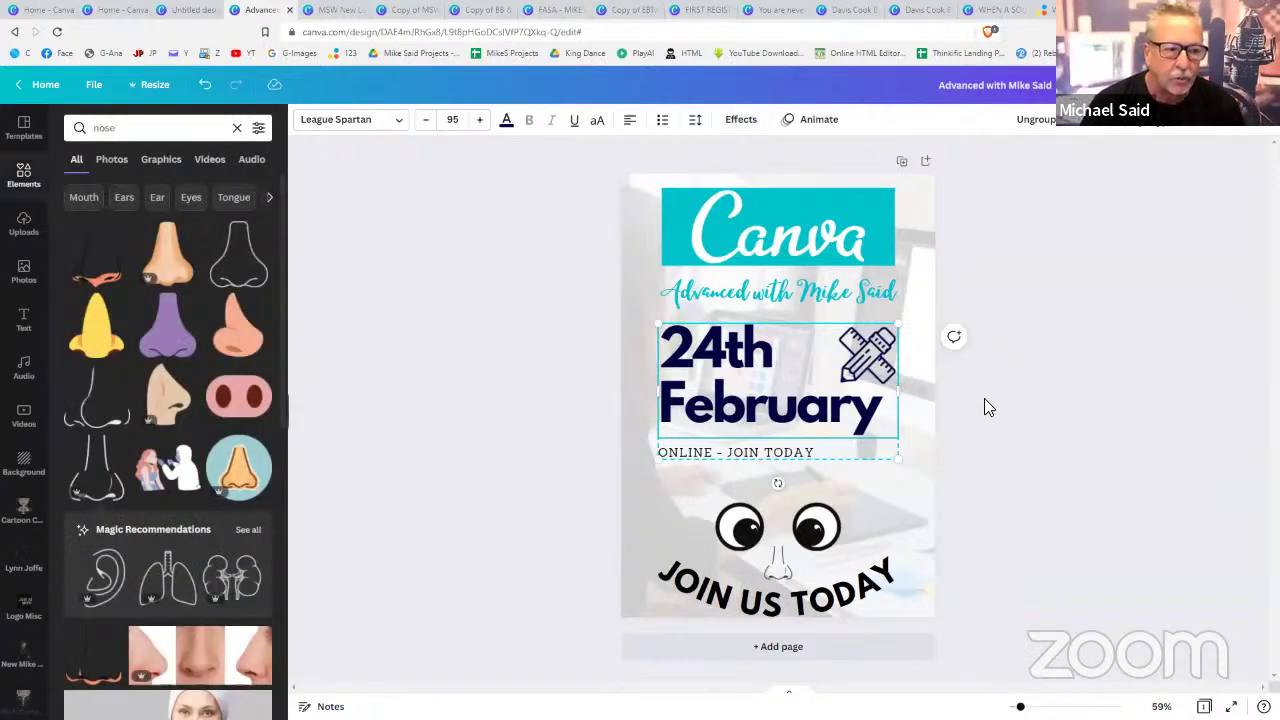
pyautogui.click(924, 446)
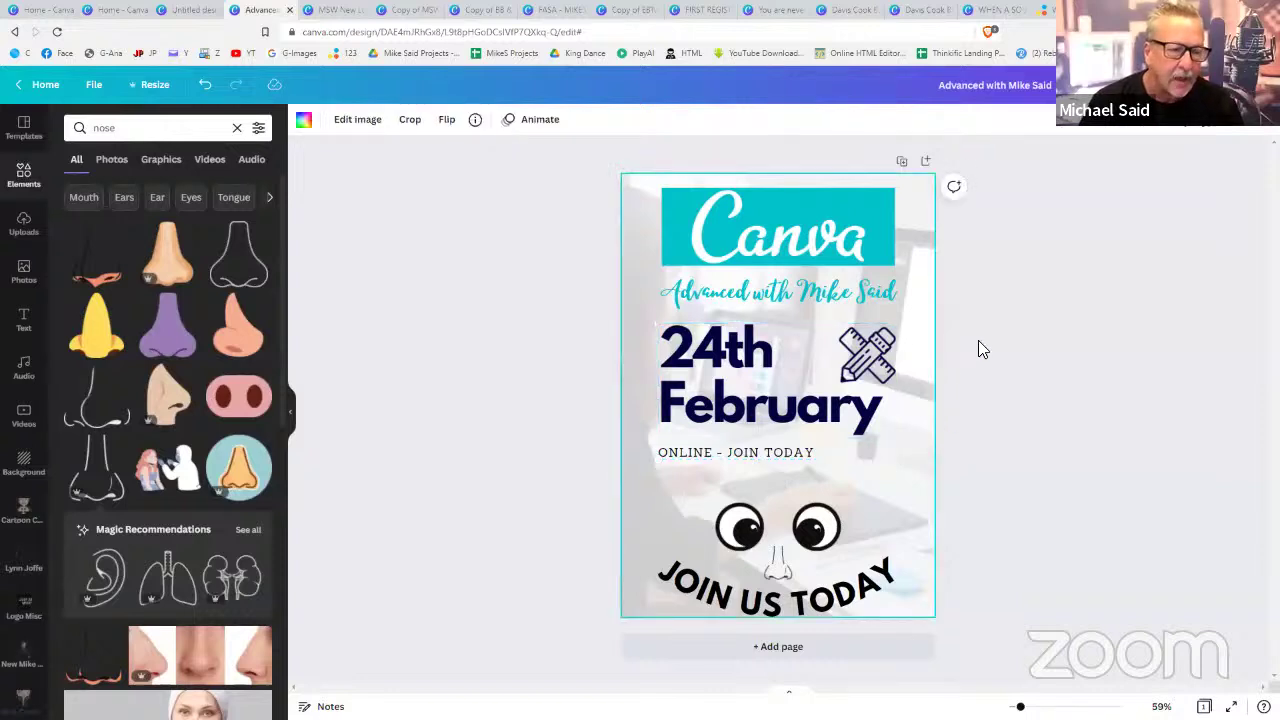
pyautogui.click(794, 222)
pyautogui.press('Delete')
pyautogui.click(776, 288)
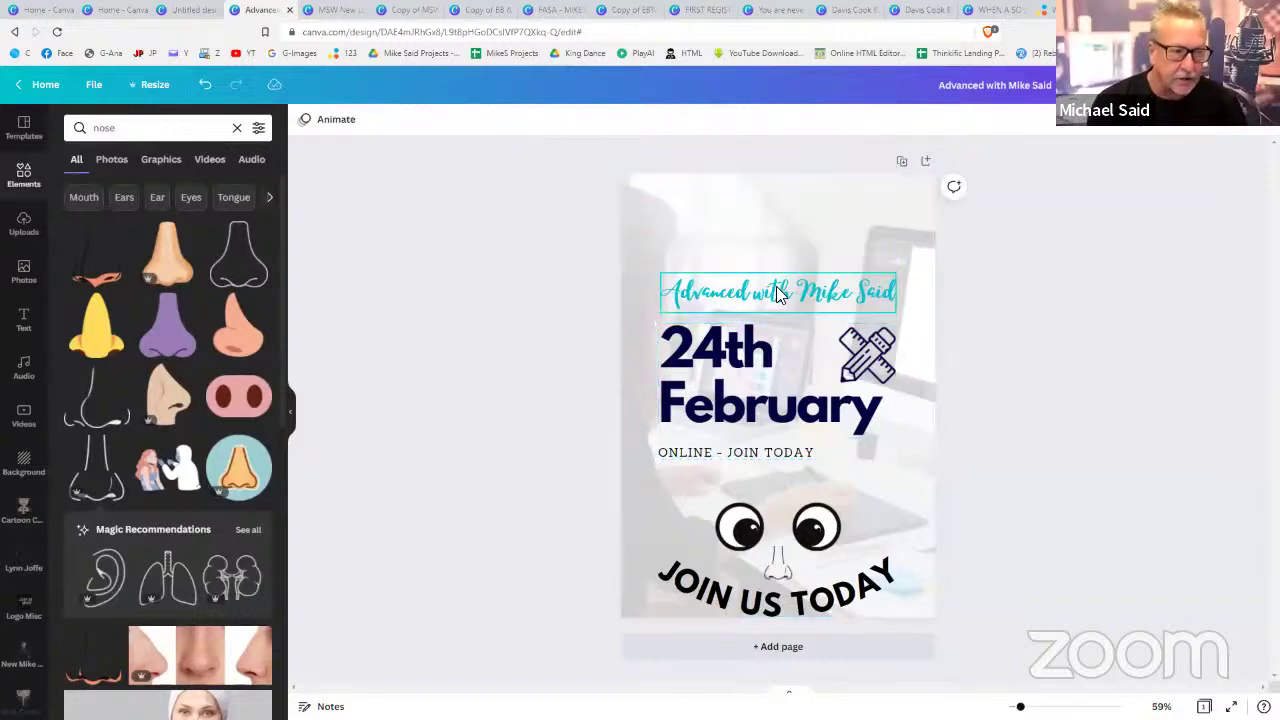
pyautogui.press('Delete')
pyautogui.click(728, 364)
pyautogui.press('Delete')
pyautogui.click(887, 360)
pyautogui.press('Delete')
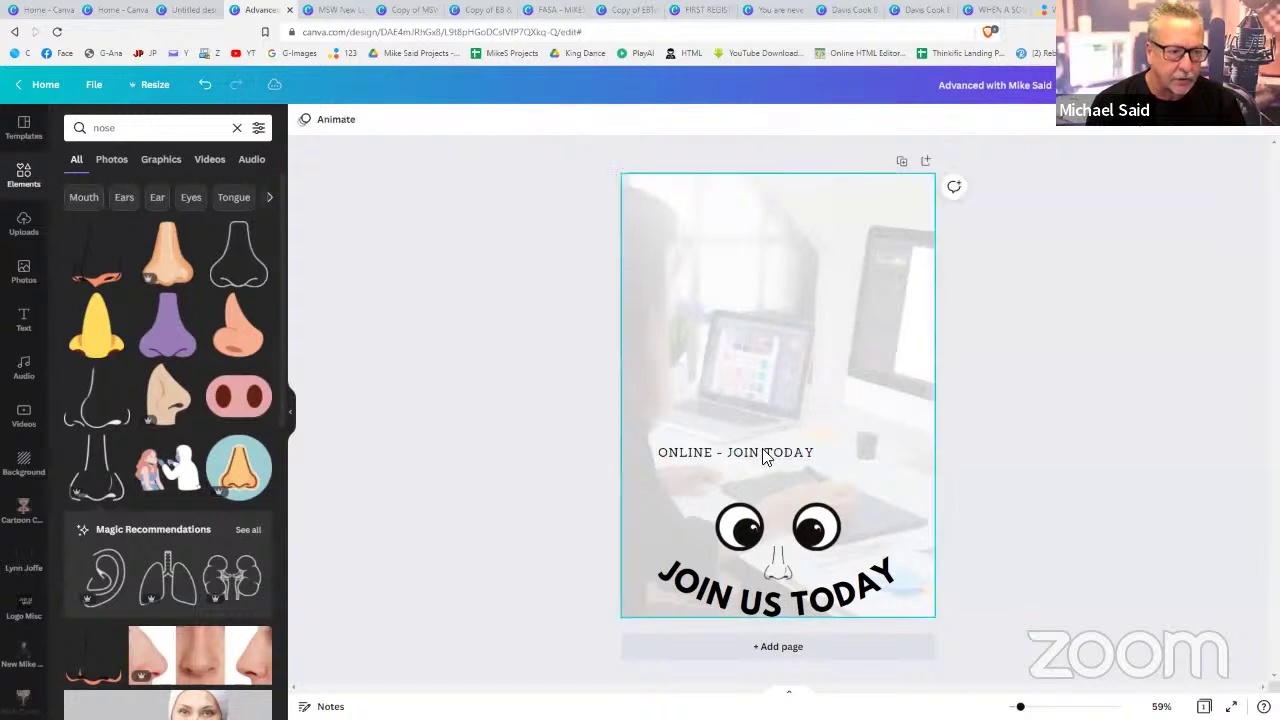
pyautogui.click(746, 452)
pyautogui.press('Delete')
pyautogui.click(740, 527)
pyautogui.press('Delete')
pyautogui.click(762, 578)
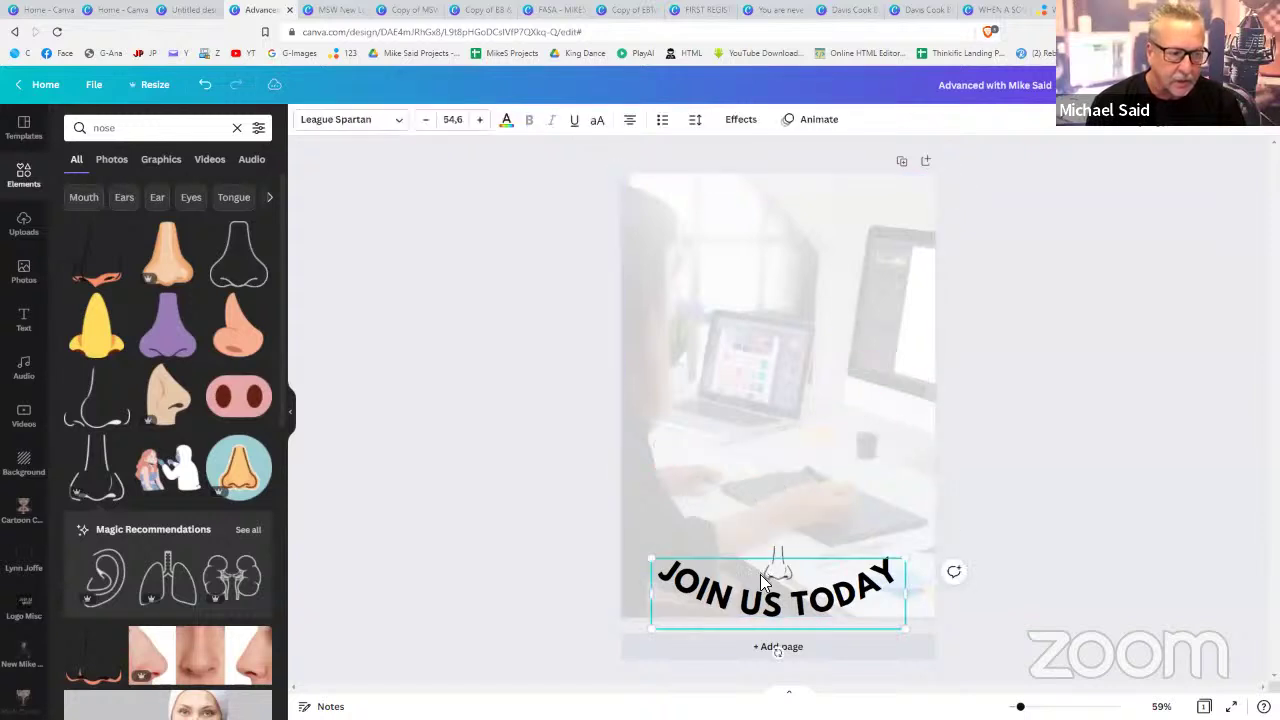
pyautogui.press('Delete')
pyautogui.click(780, 558)
pyautogui.press('Delete')
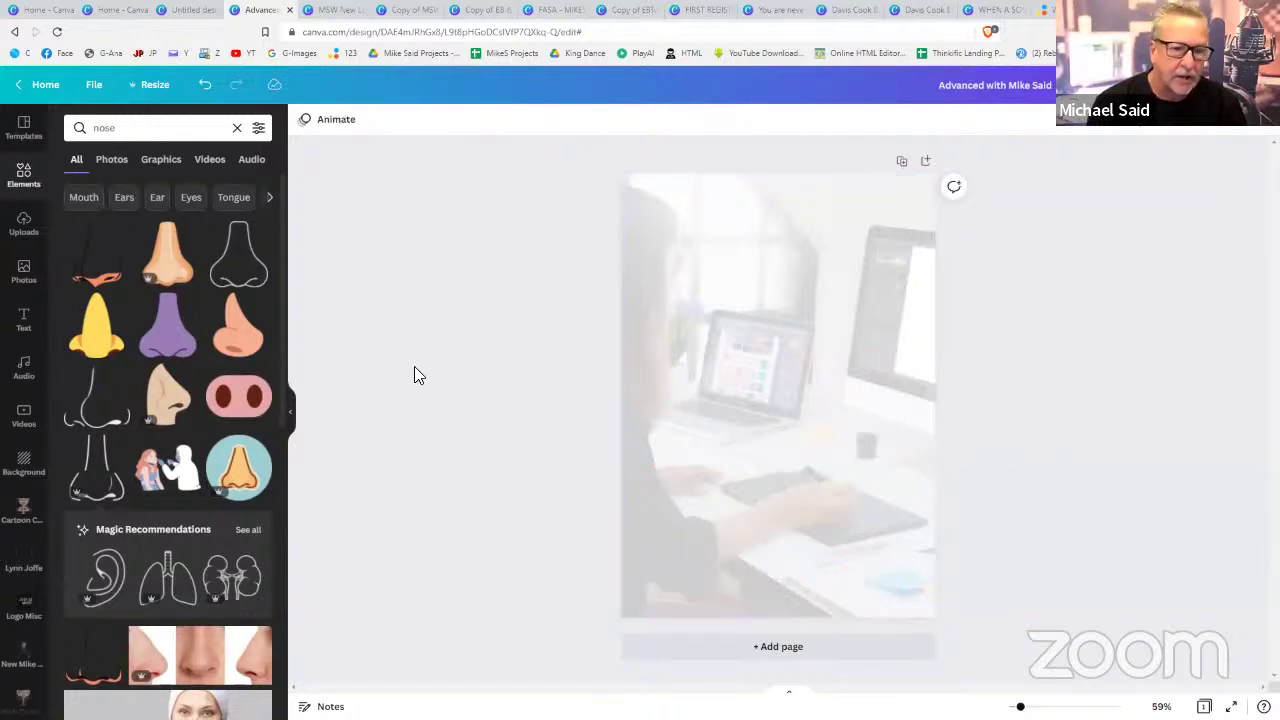
# - Add the colour-swatch laptop stock photo, shrunk and placed near the bottom of the page
pyautogui.click(24, 268)
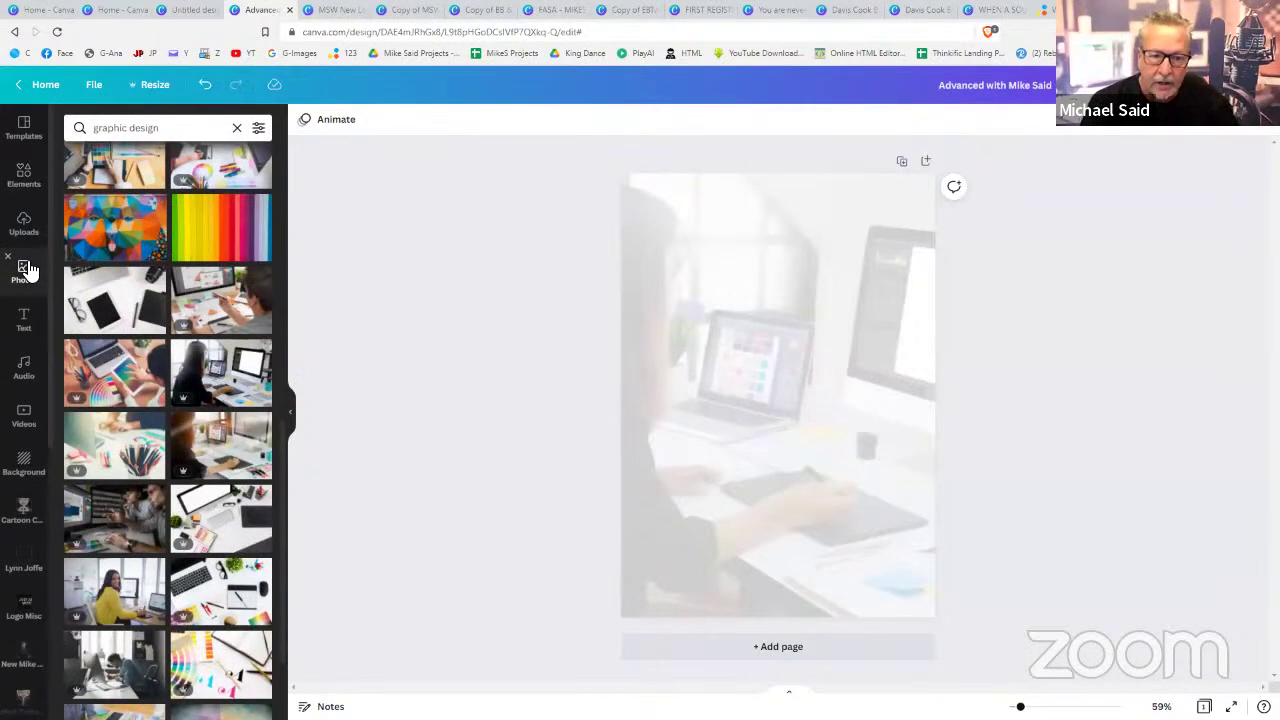
pyautogui.click(139, 383)
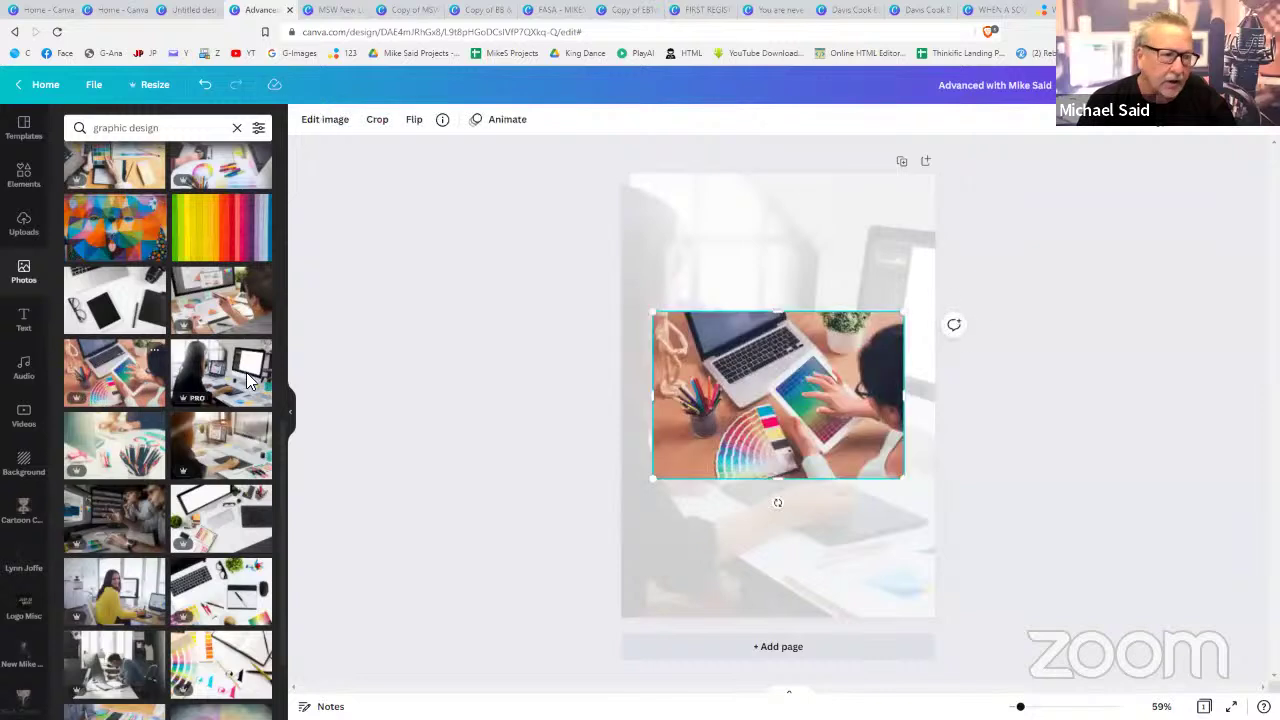
pyautogui.moveTo(764, 346); pyautogui.dragTo(770, 239)
pyautogui.moveTo(881, 356); pyautogui.dragTo(732, 534)
pyautogui.click(986, 530)
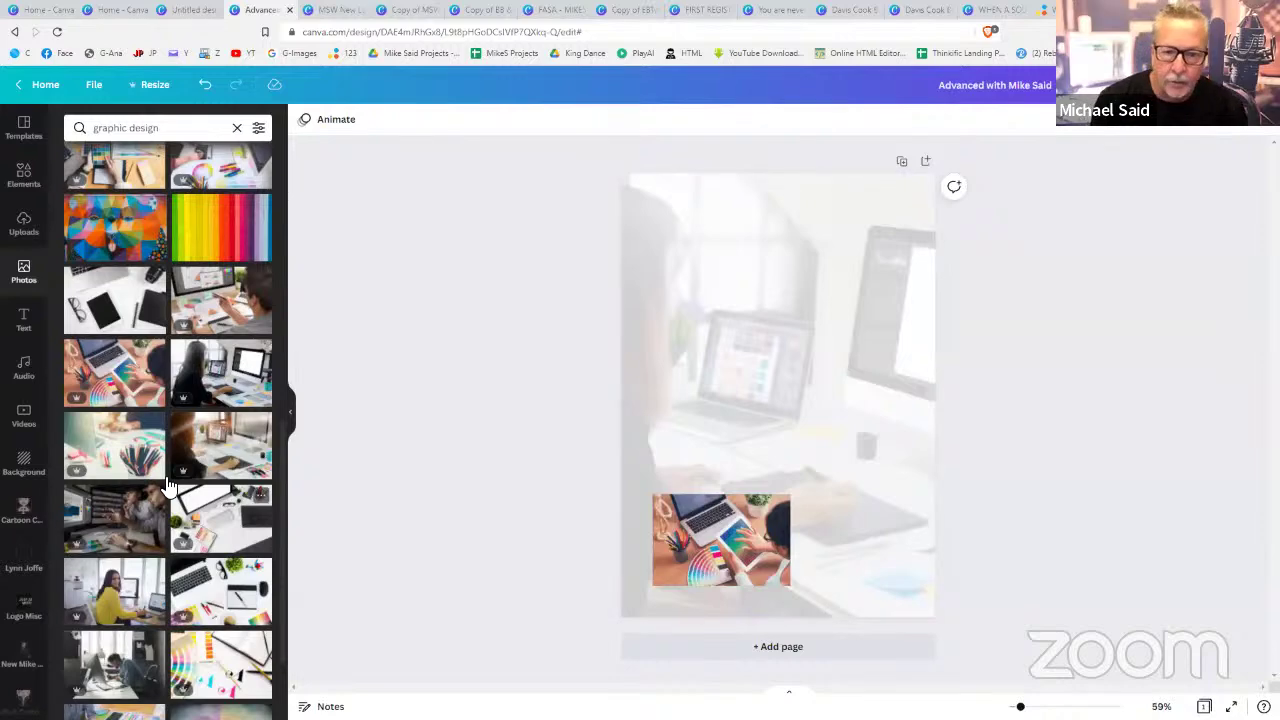
# - Add the ORT Jet logo from Logo Misc uploads, shrunk and placed at the top left
pyautogui.click(29, 612)
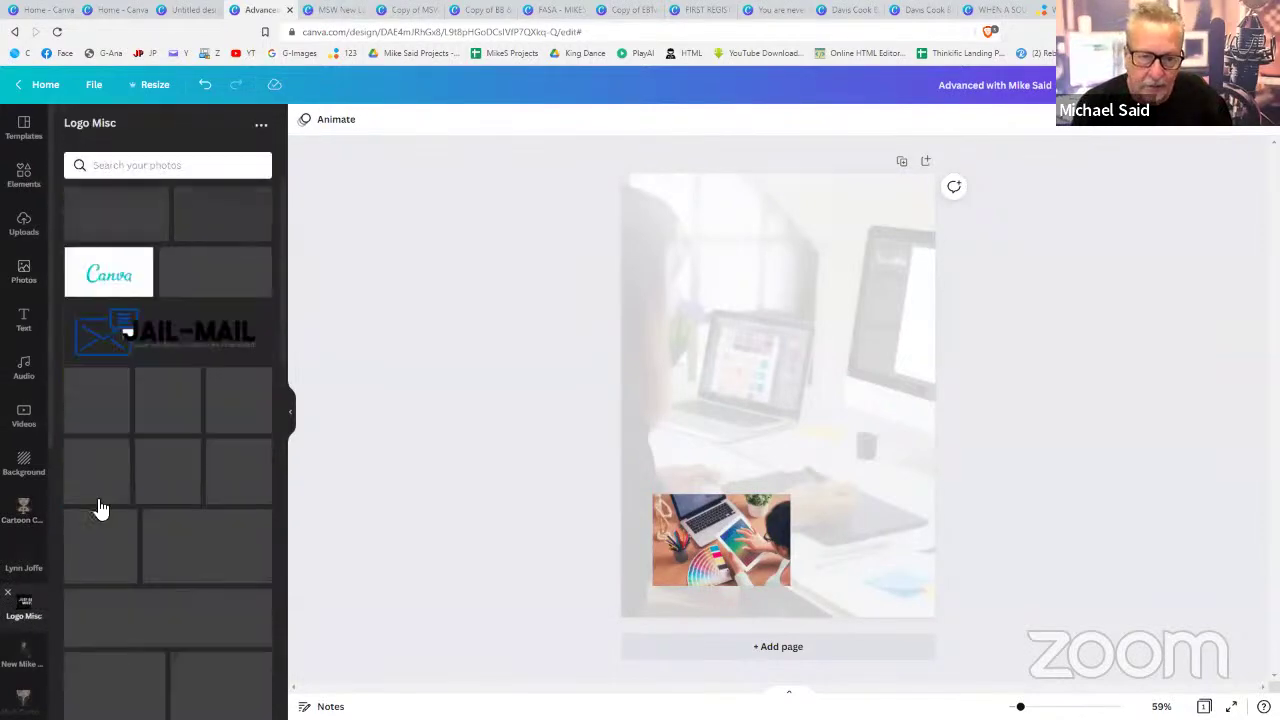
pyautogui.scroll(-3, 172, 400)
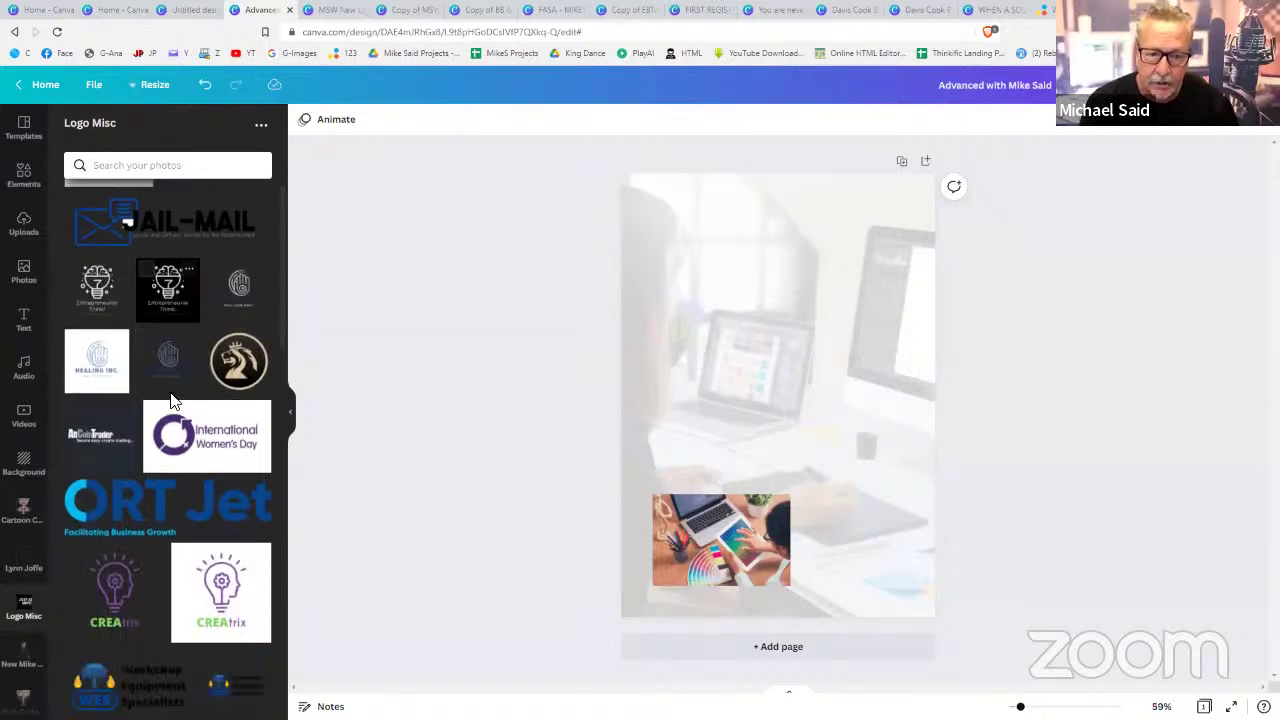
pyautogui.click(160, 400)
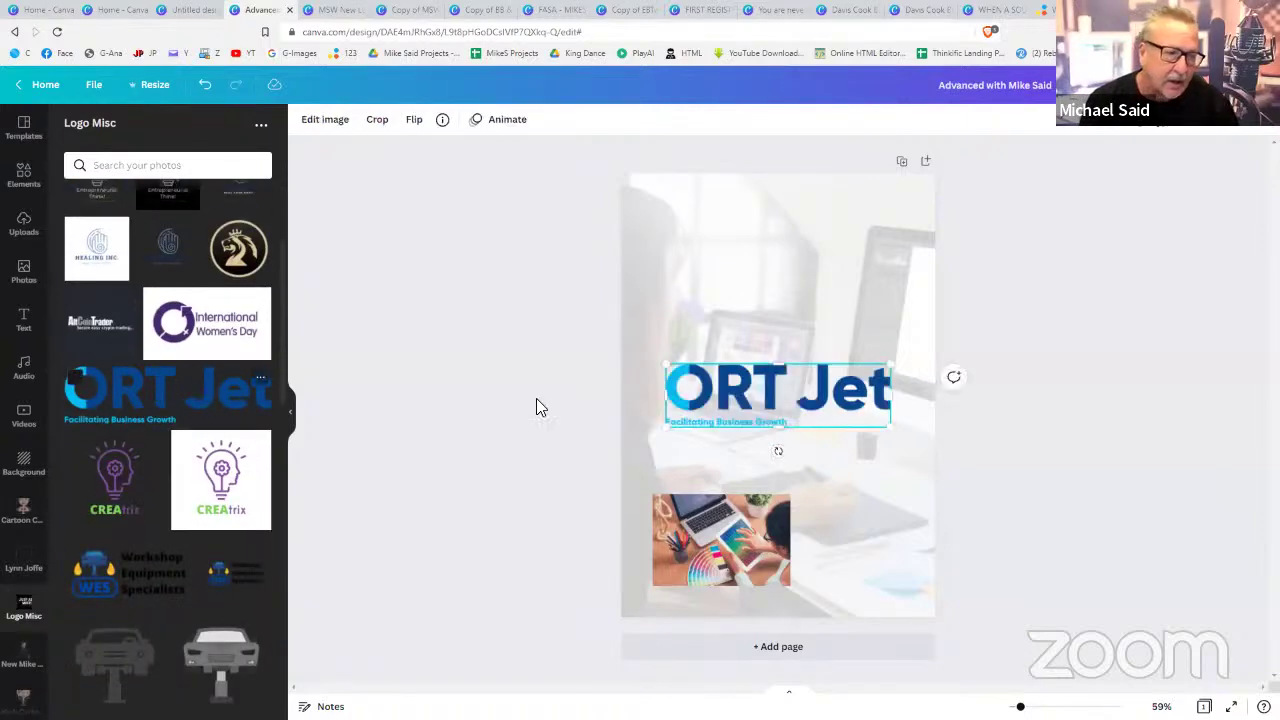
pyautogui.moveTo(893, 372); pyautogui.dragTo(838, 372)
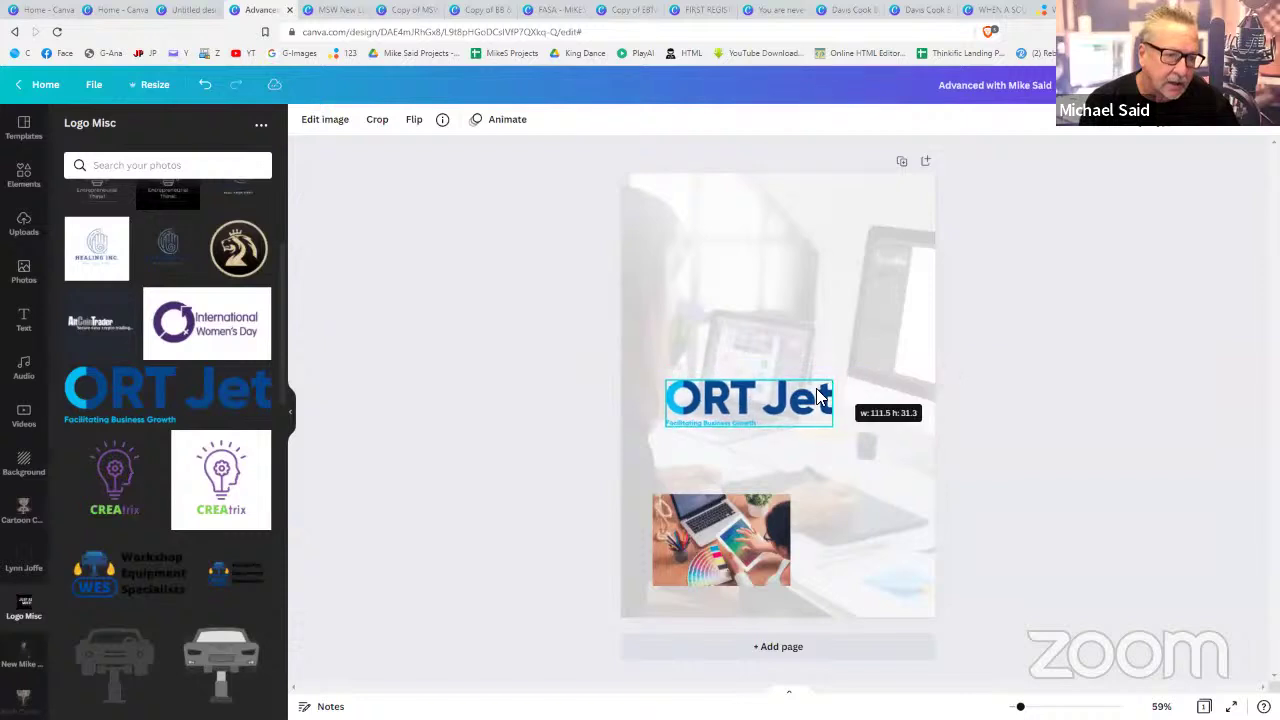
pyautogui.moveTo(729, 399); pyautogui.dragTo(717, 219)
pyautogui.click(994, 329)
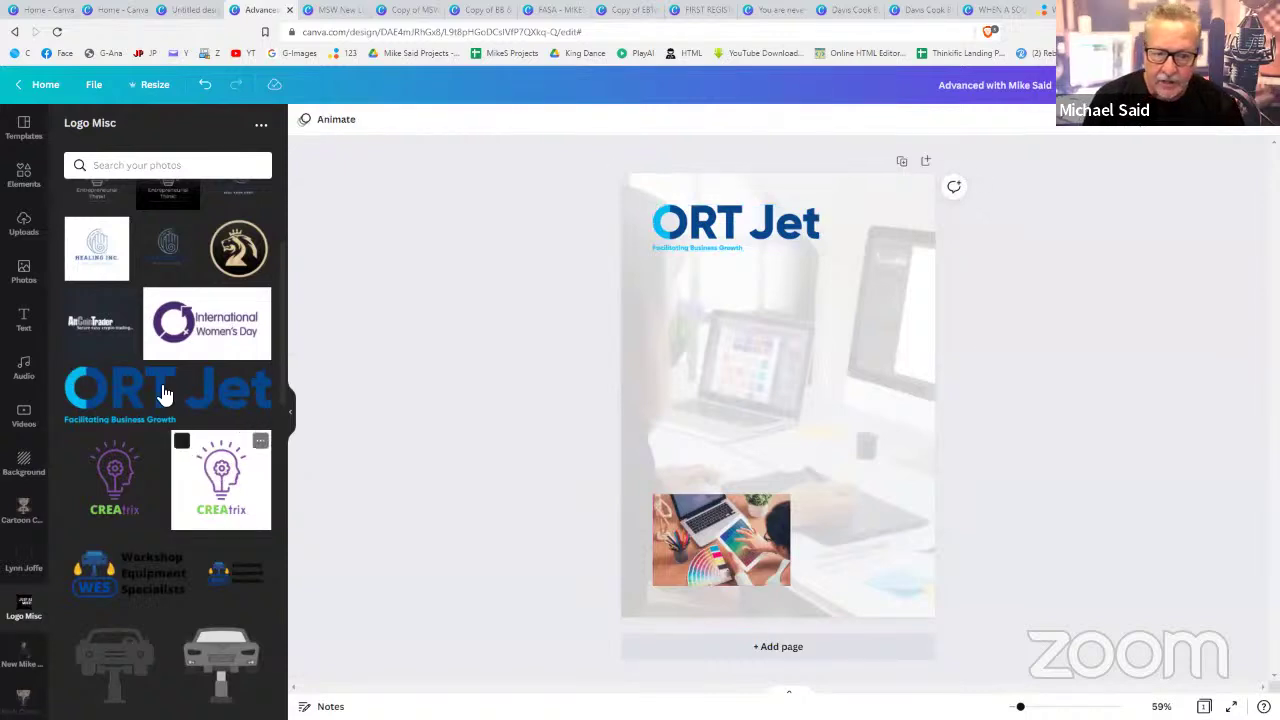
pyautogui.scroll(3, 165, 395)
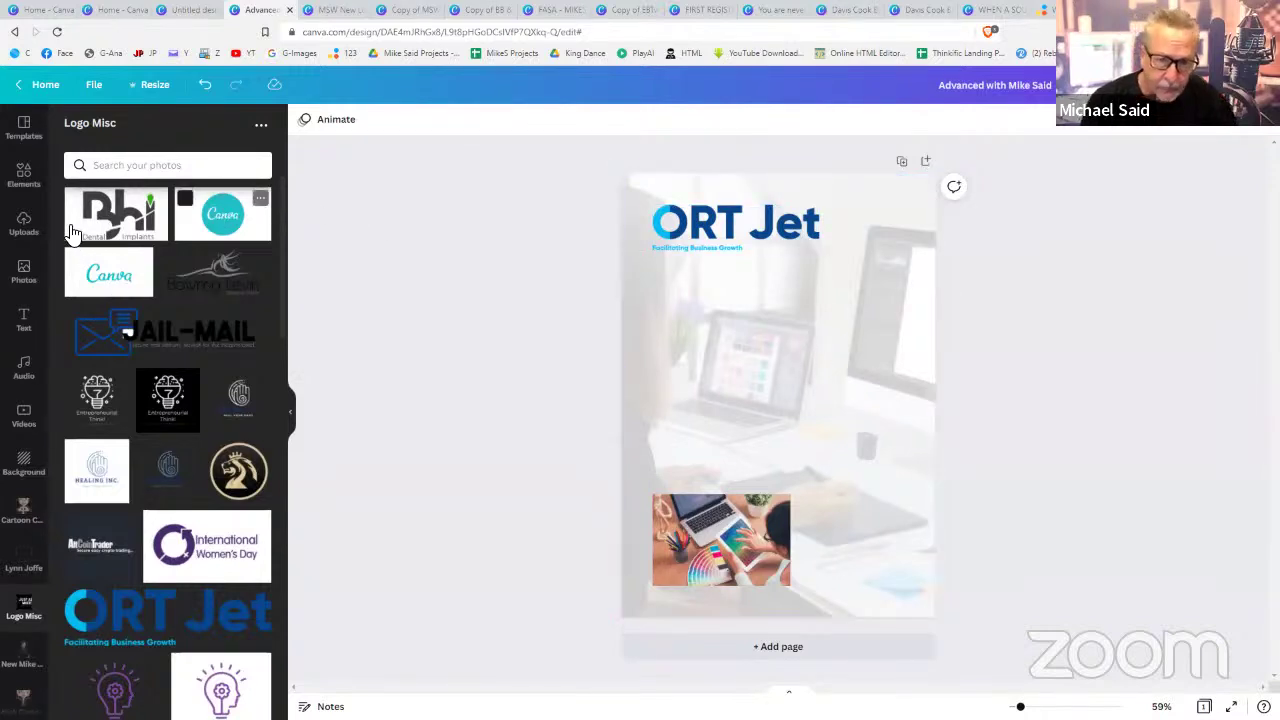
pyautogui.click(20, 272)
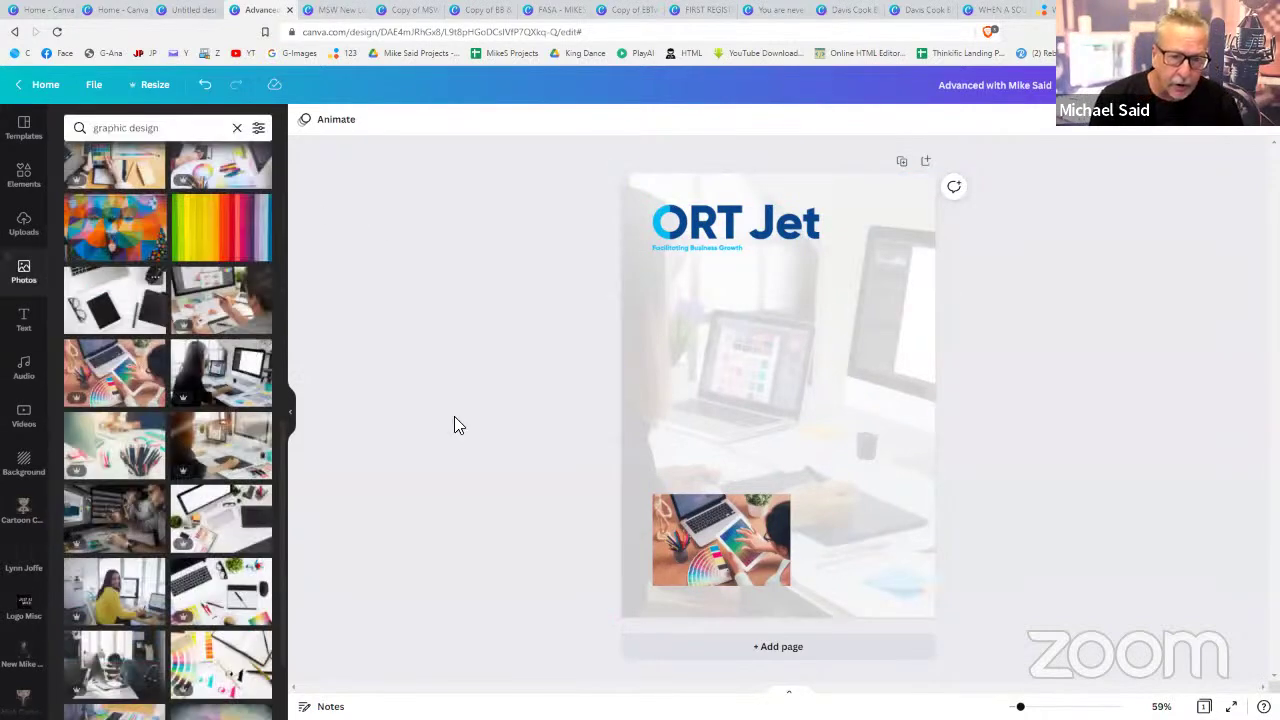
# - Delete the laptop photo and search Photos for 'hand drawing'
pyautogui.click(718, 552)
pyautogui.press('Delete')
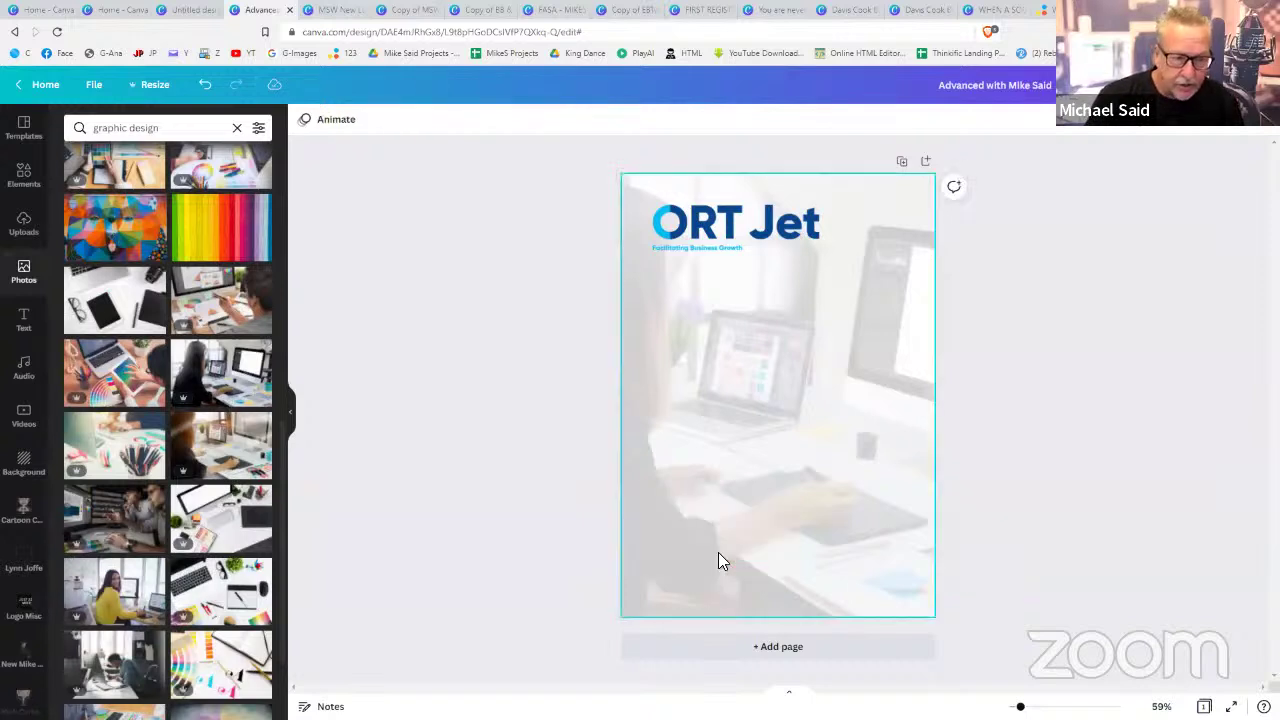
pyautogui.click(180, 129)
pyautogui.write('h')
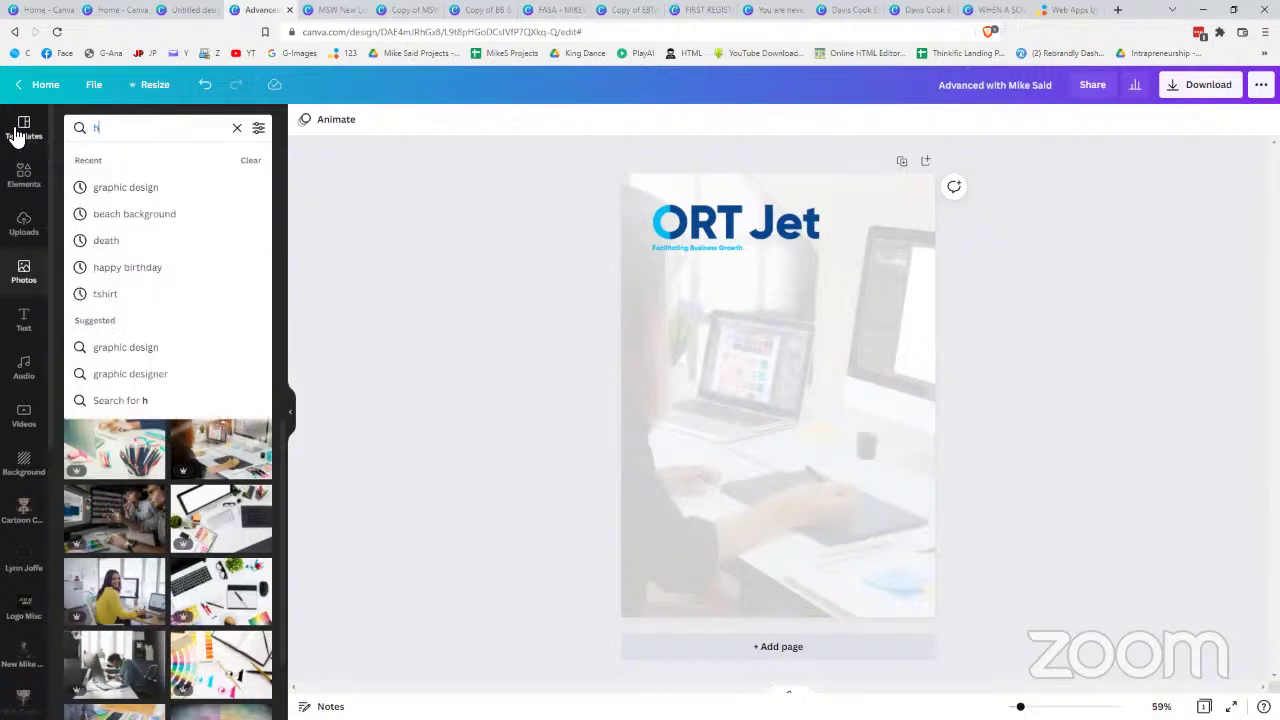
pyautogui.write('and drawi')
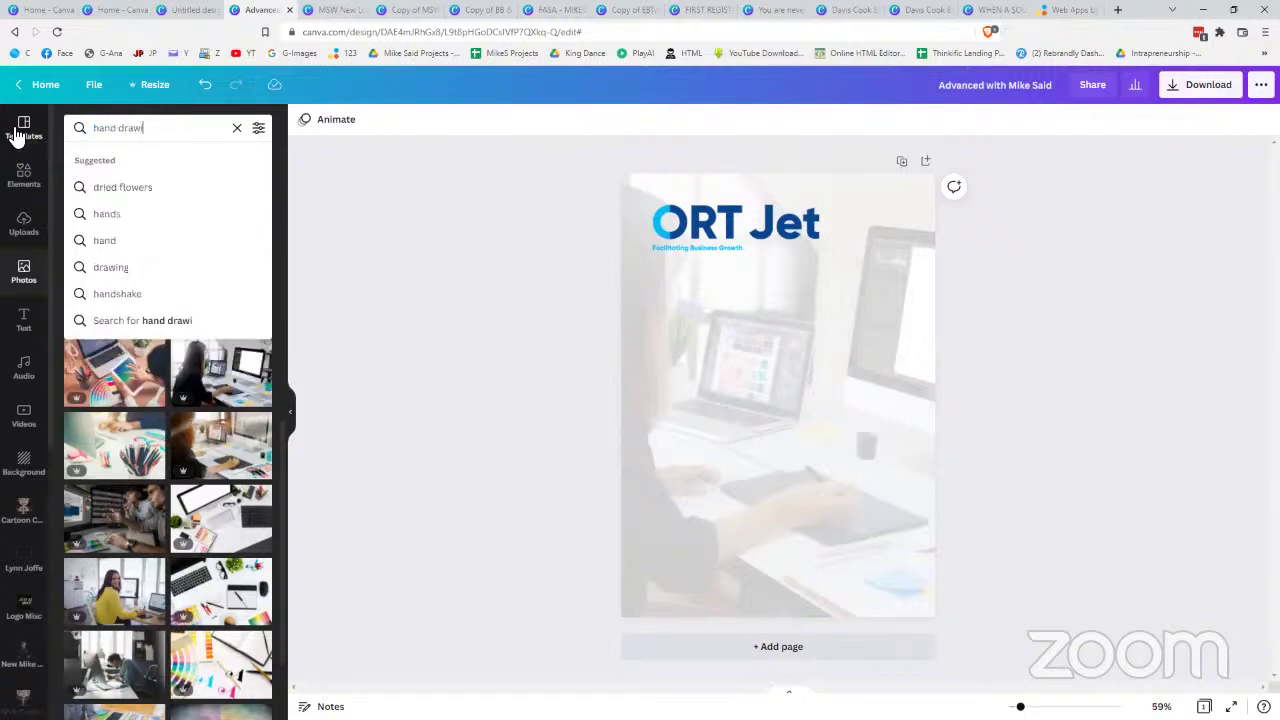
pyautogui.write('ng')
pyautogui.press('Return')
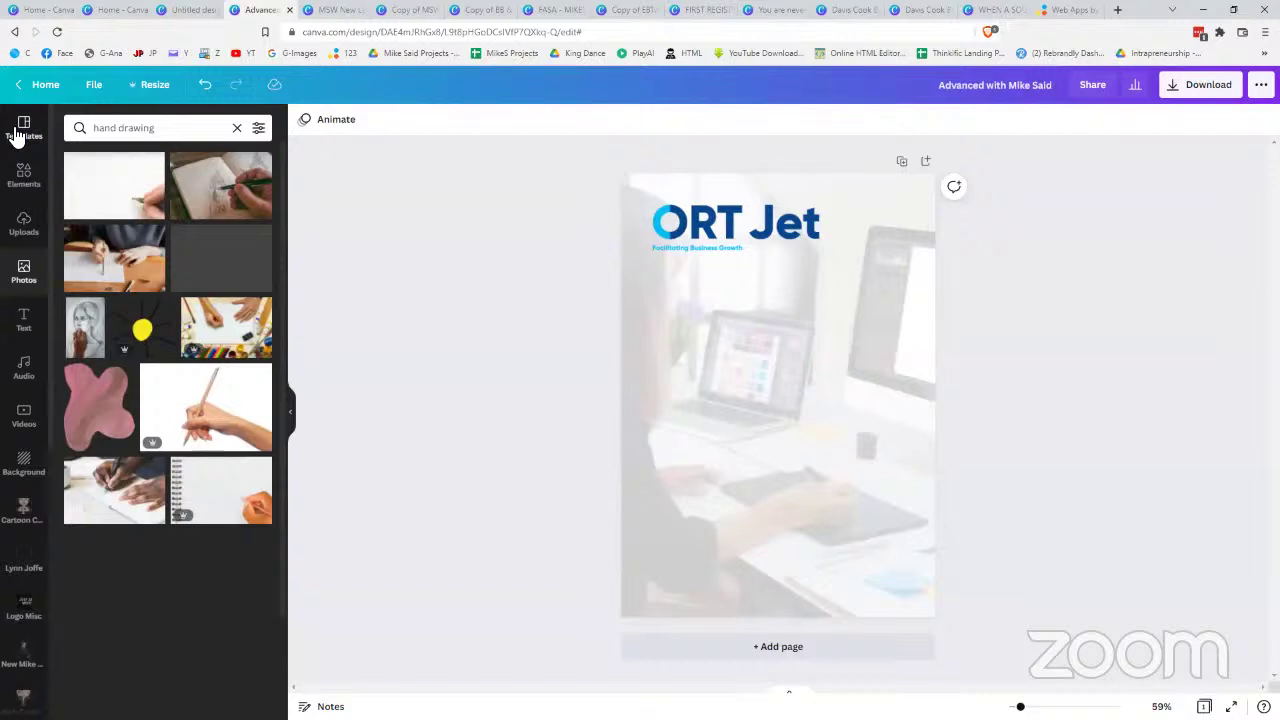
# - Add the hand-with-pencil photo at the right page edge and apply Background Remover
pyautogui.click(205, 405)
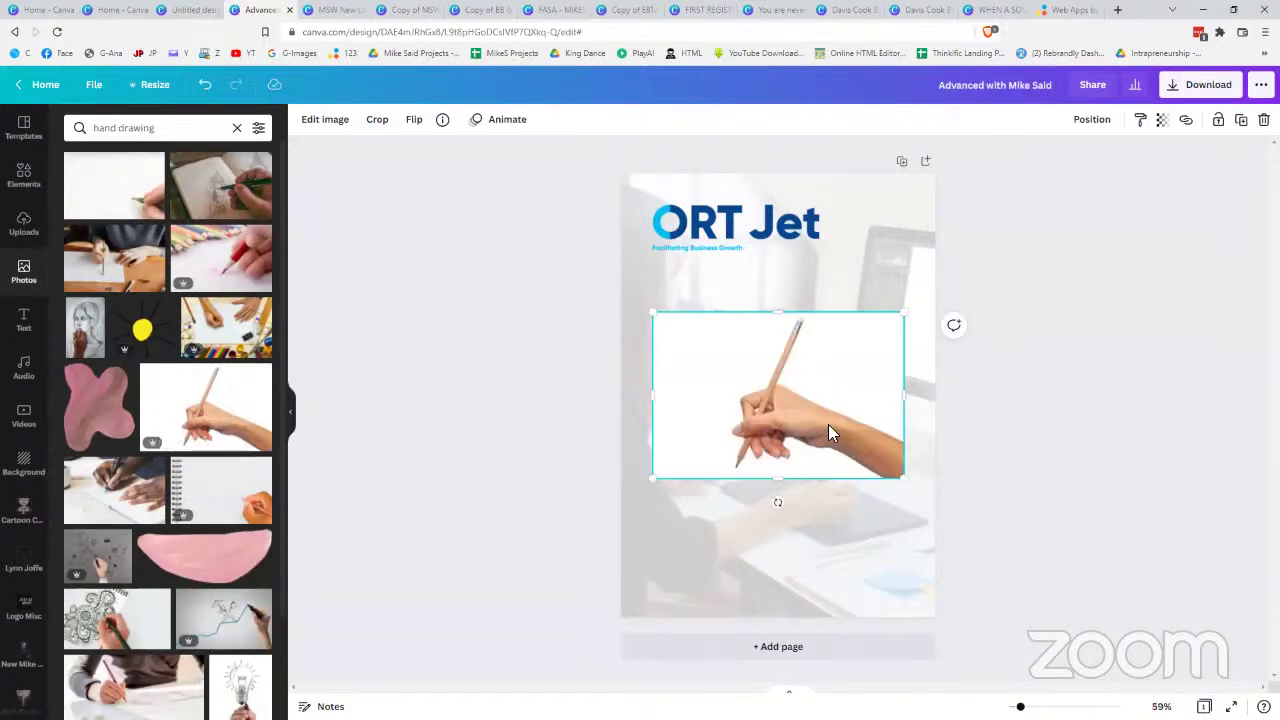
pyautogui.moveTo(855, 414); pyautogui.dragTo(867, 412)
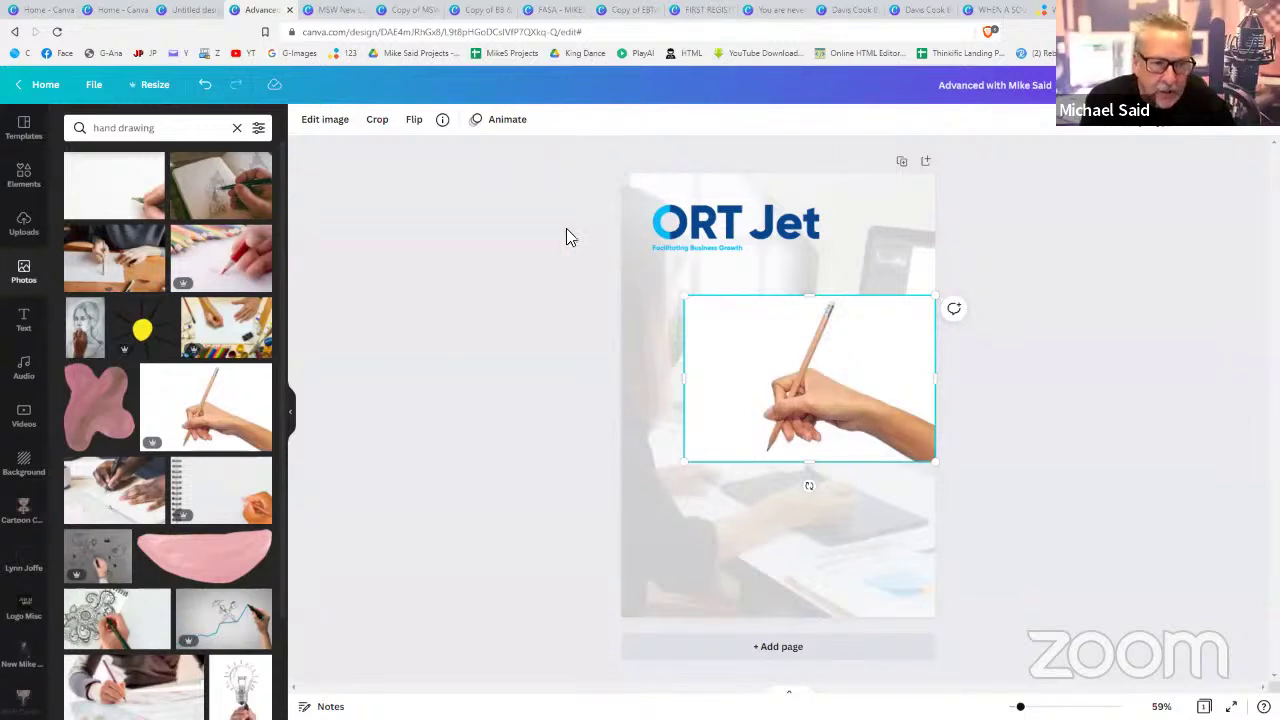
pyautogui.click(338, 124)
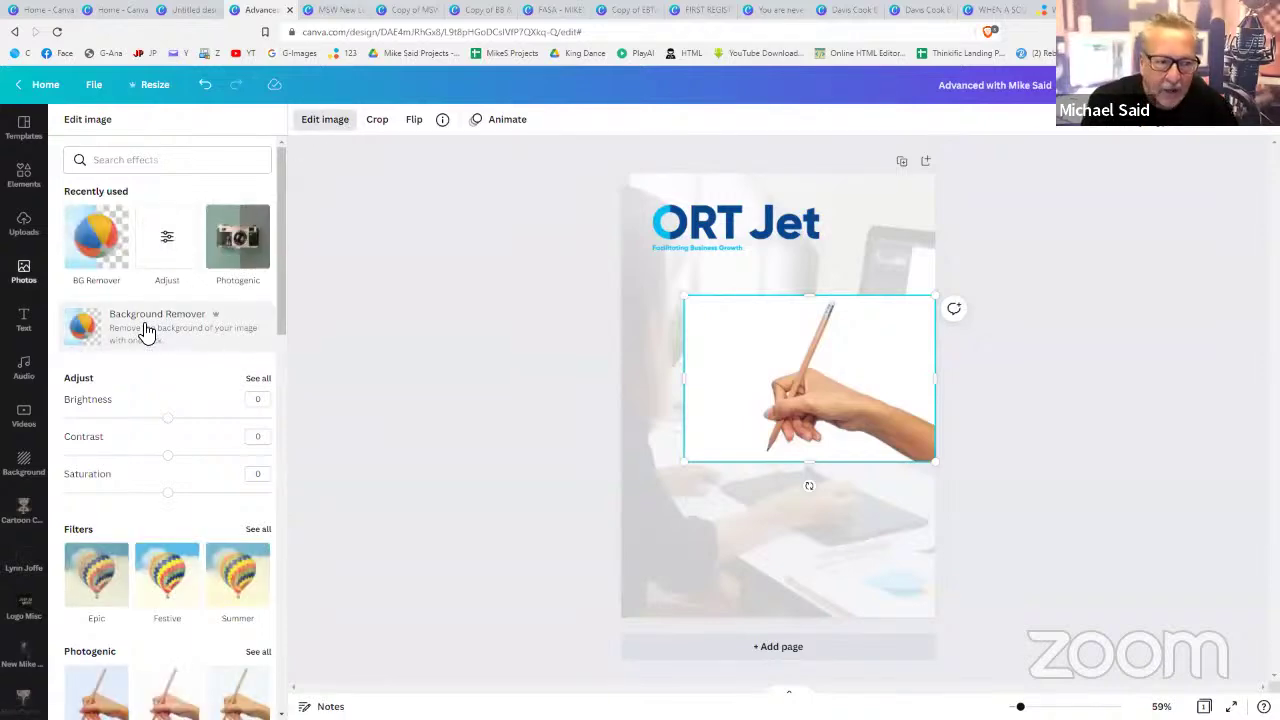
pyautogui.click(146, 330)
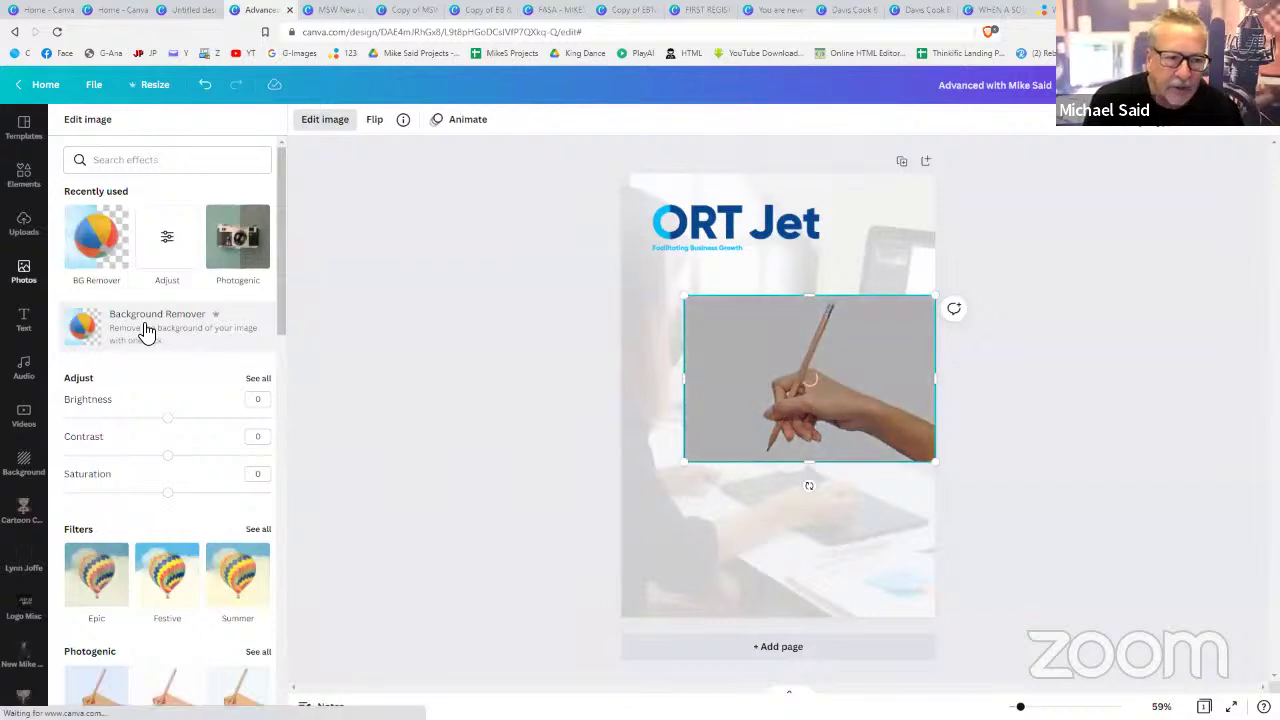
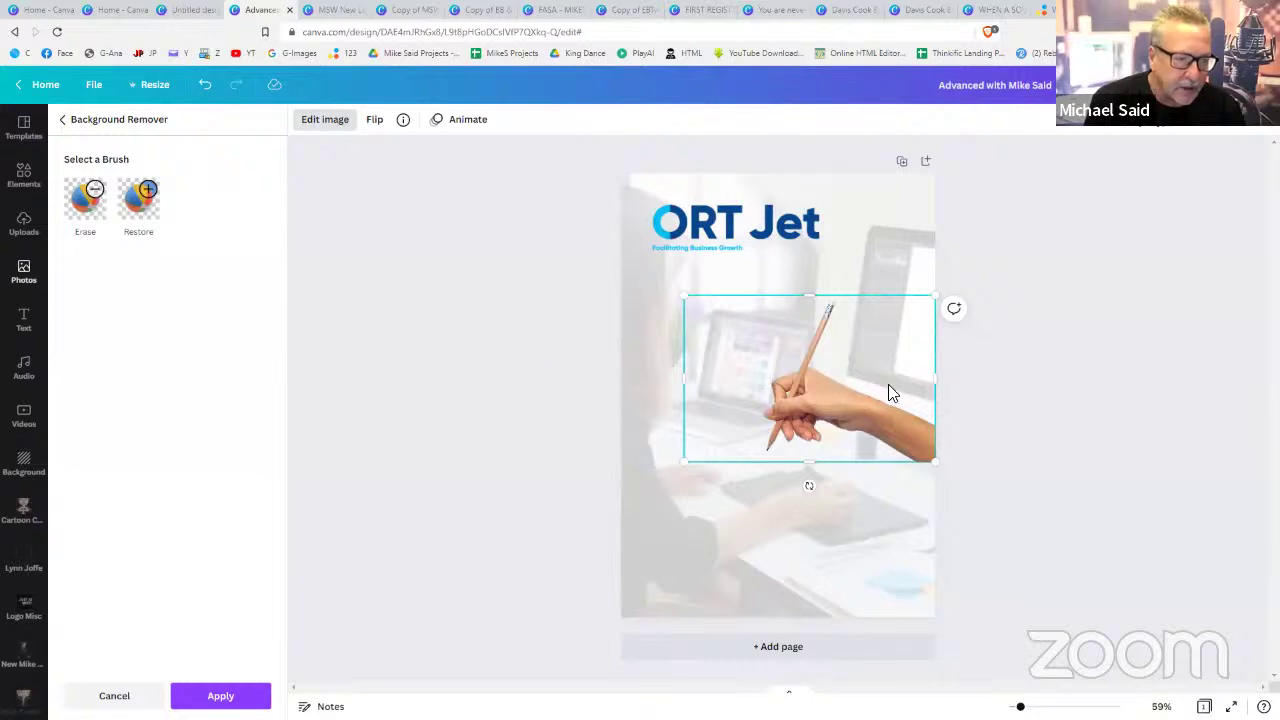
# - Enlarge the hand-with-pencil photo up-left and trim its width flush with the page's right edge
pyautogui.moveTo(959, 484); pyautogui.dragTo(992, 500)
pyautogui.moveTo(874, 418); pyautogui.dragTo(871, 389)
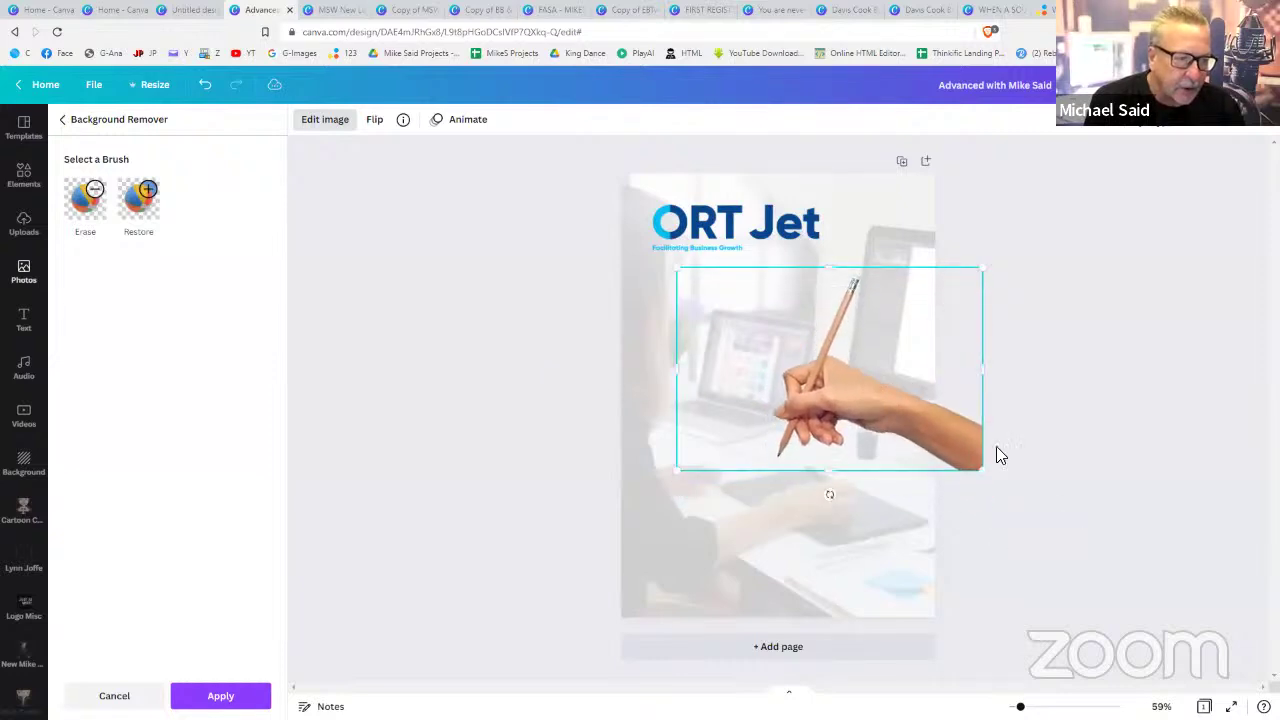
pyautogui.moveTo(980, 376); pyautogui.dragTo(946, 372)
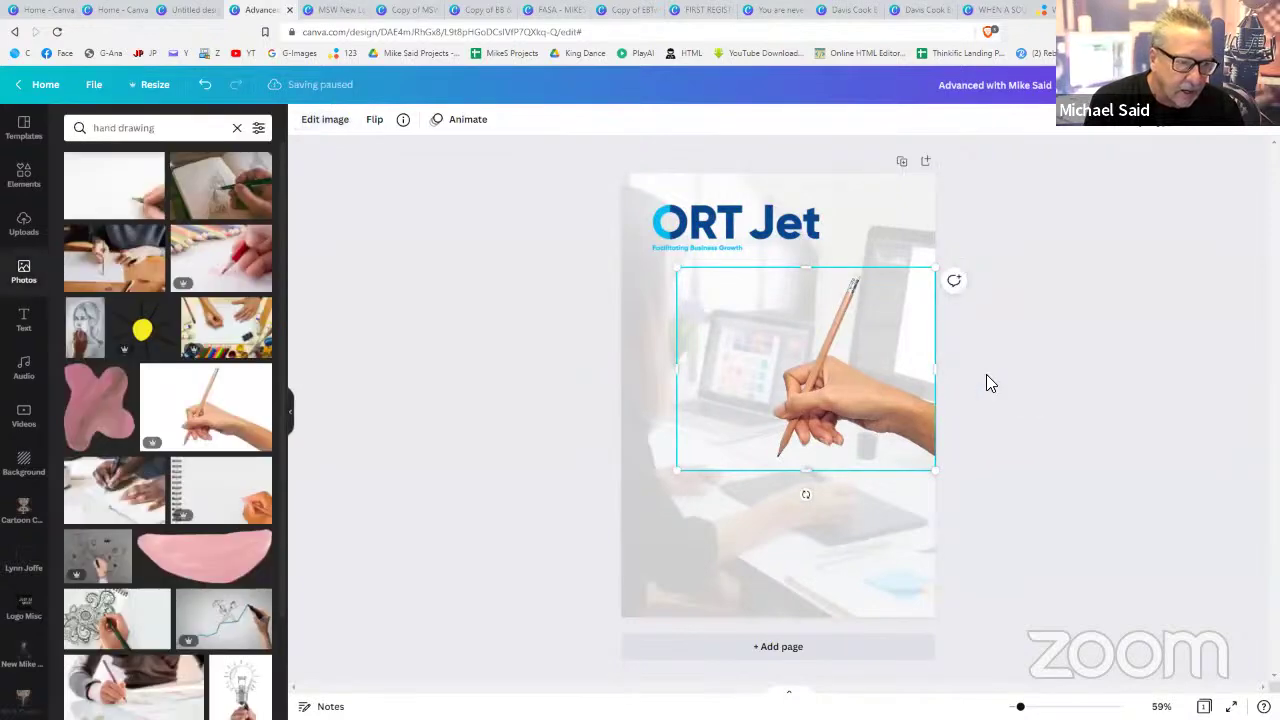
pyautogui.click(986, 374)
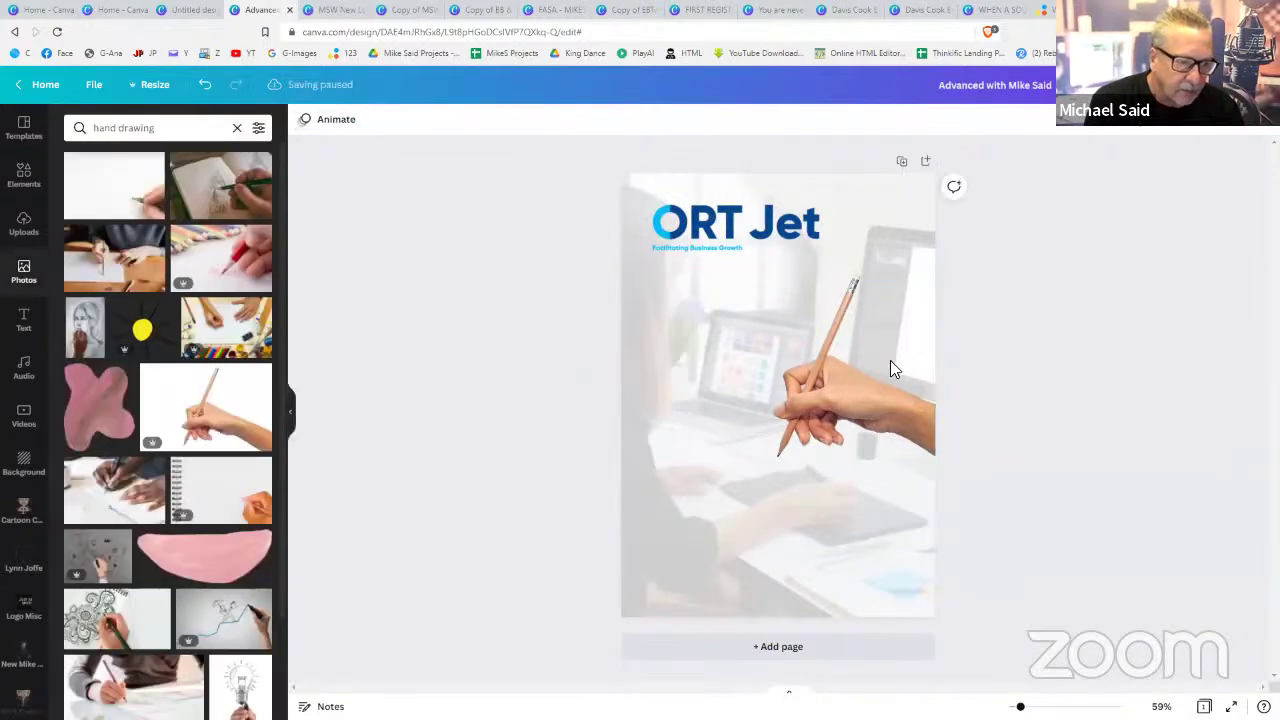
# - Add a 'Sign up today' heading and move it lower on the page
pyautogui.click(25, 320)
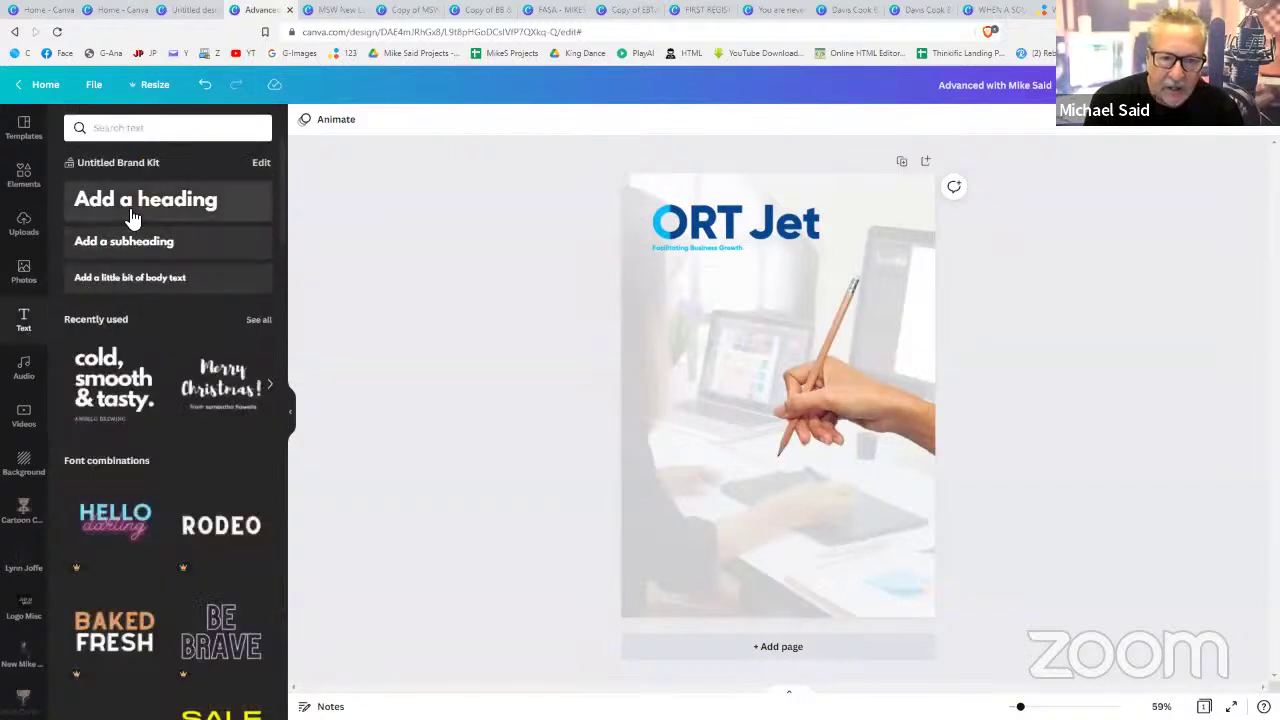
pyautogui.click(133, 215)
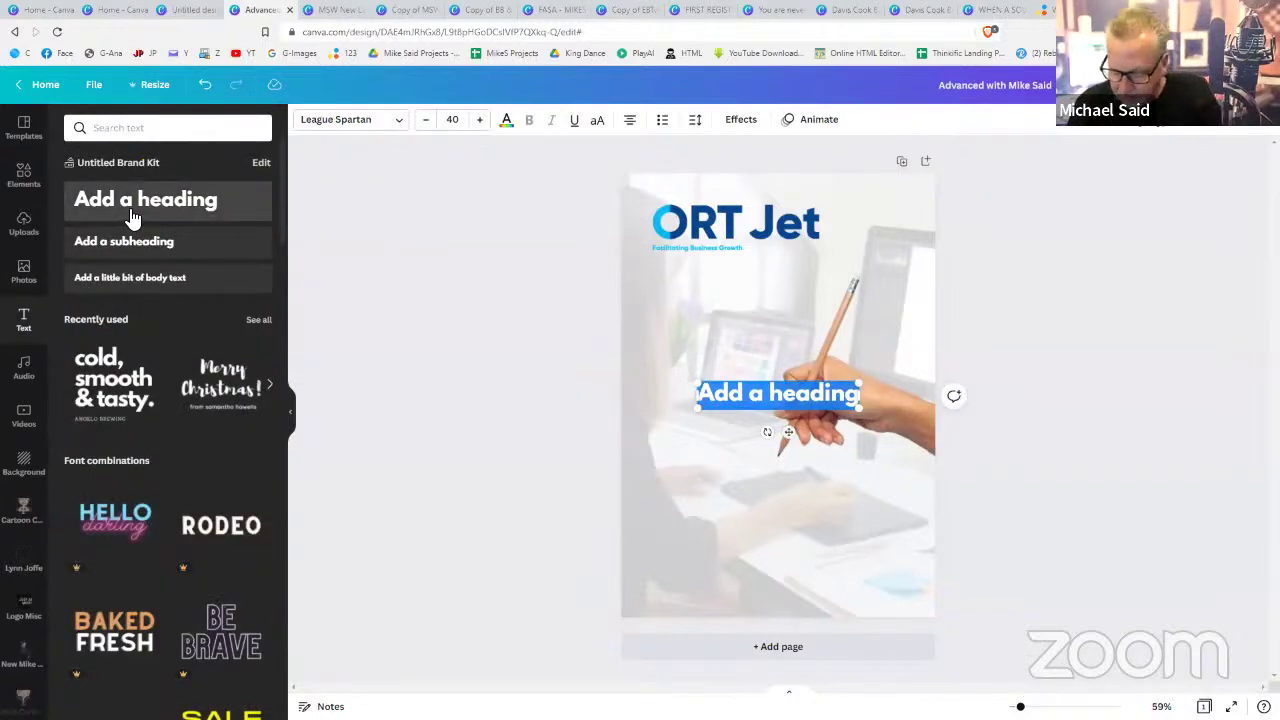
pyautogui.write('Sign up todt')
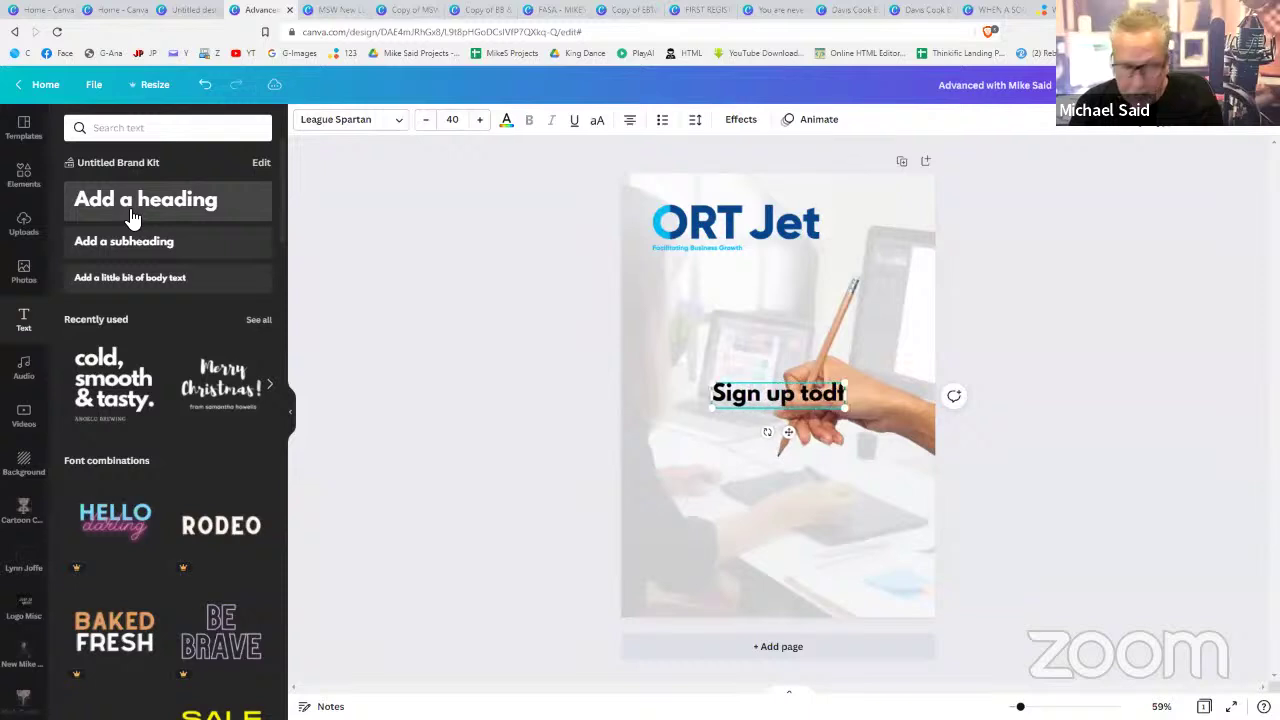
pyautogui.write('ay')
pyautogui.press('BackSpace')
pyautogui.press('BackSpace')
pyautogui.press('BackSpace')
pyautogui.write('a')
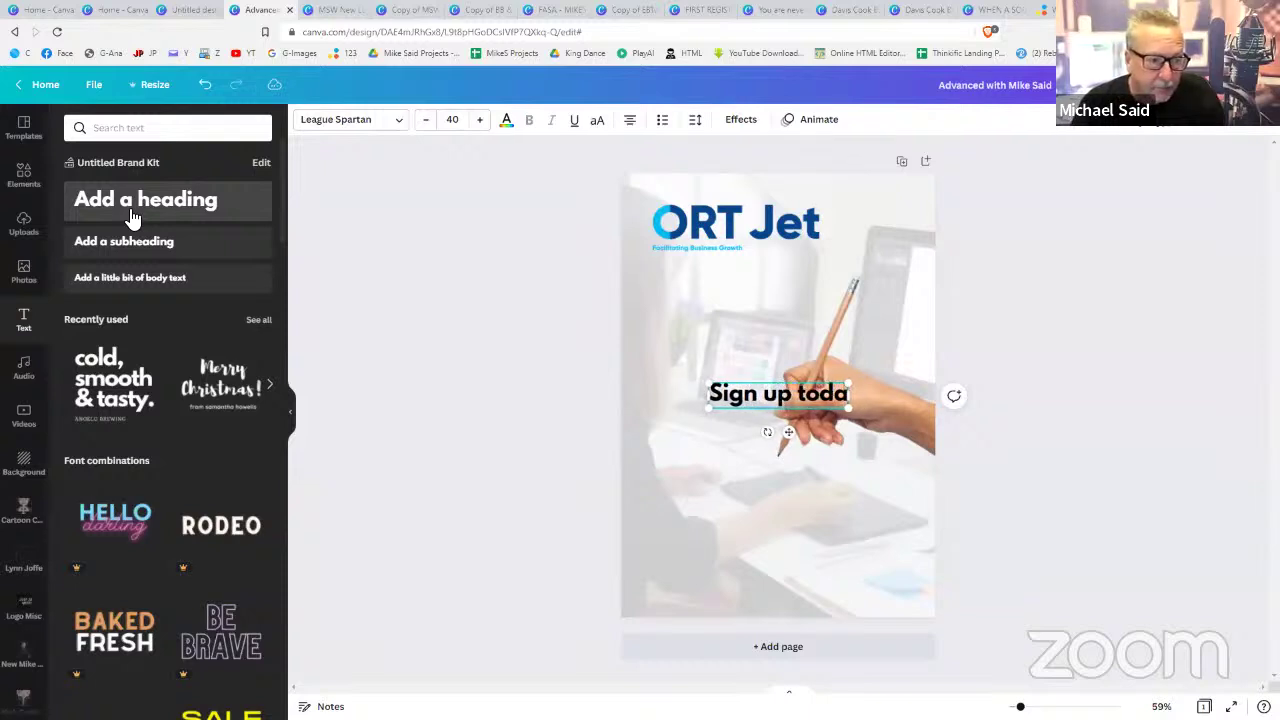
pyautogui.write('y')
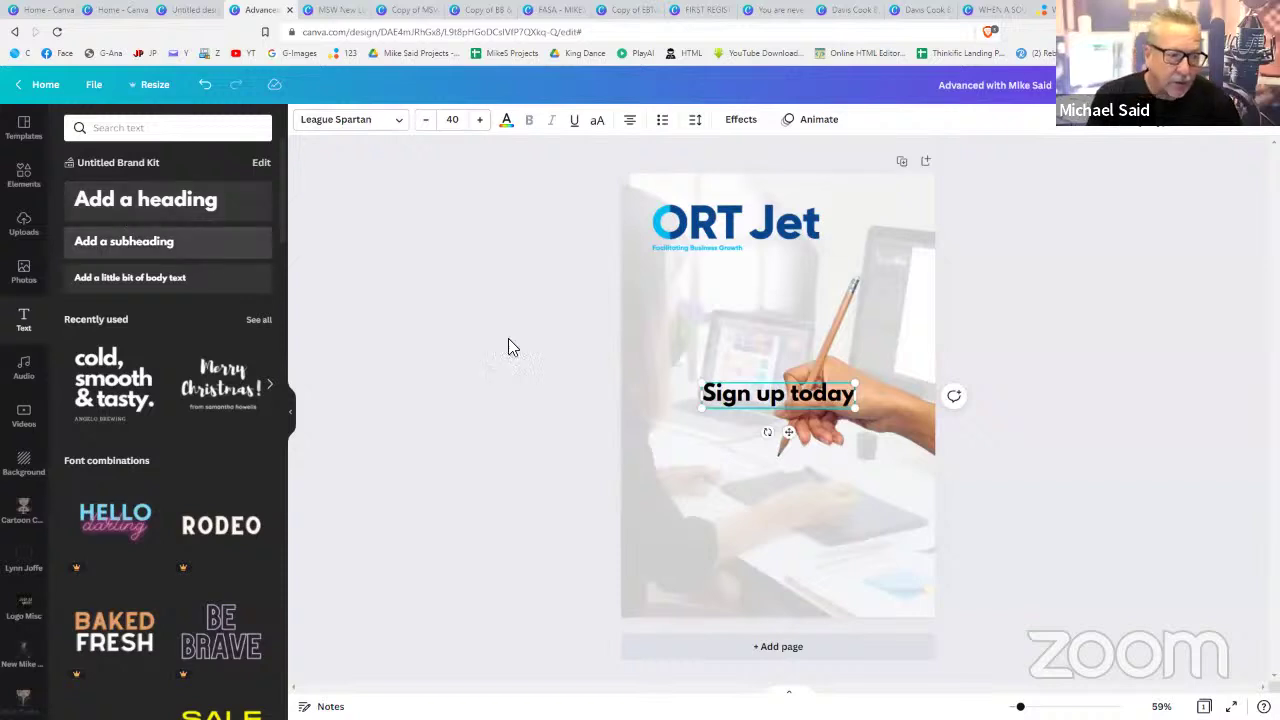
pyautogui.moveTo(788, 434); pyautogui.dragTo(716, 506)
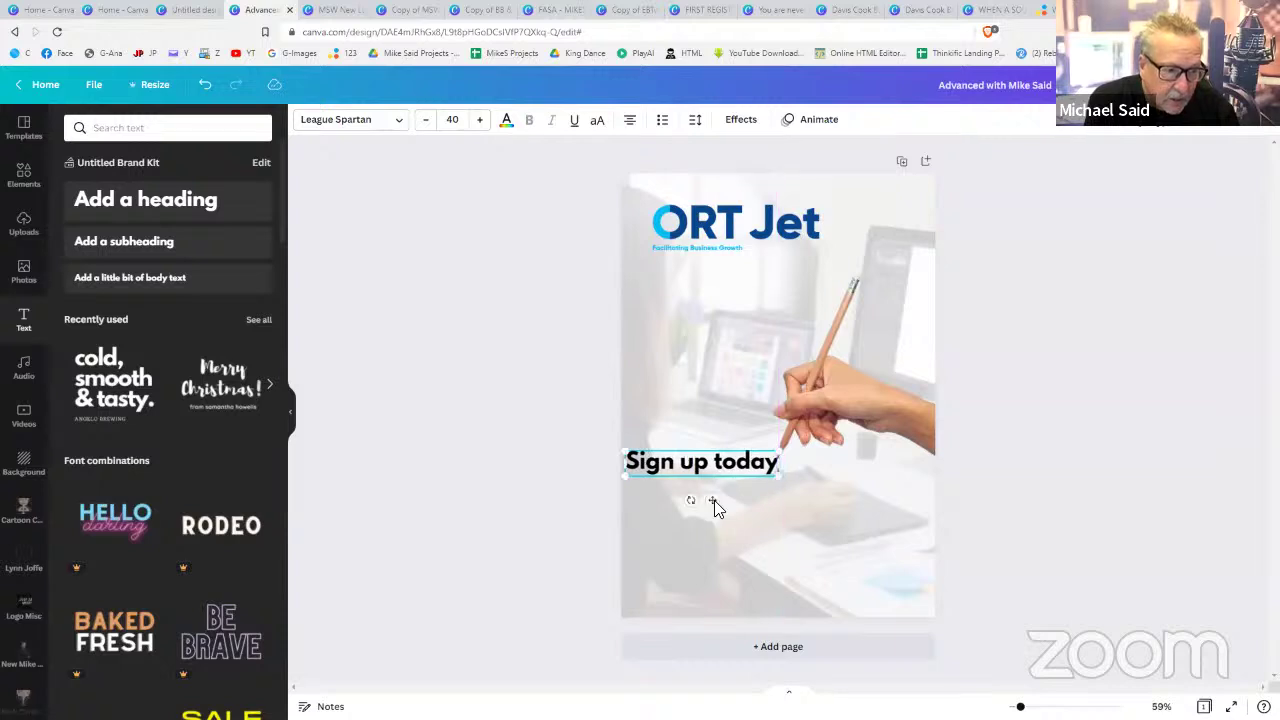
# - Try handwriting fonts like Apricots and Alex Brush on the heading, enlarging it to 46.4
pyautogui.click(362, 121)
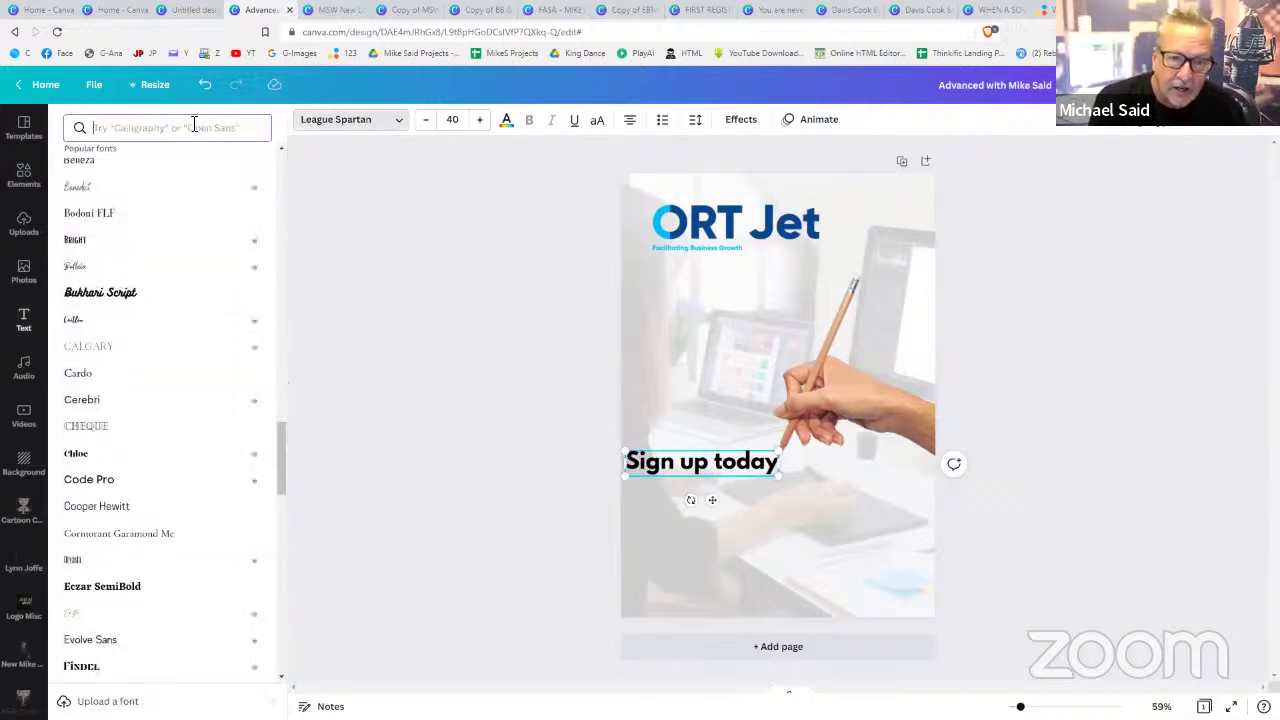
pyautogui.write('handwriting')
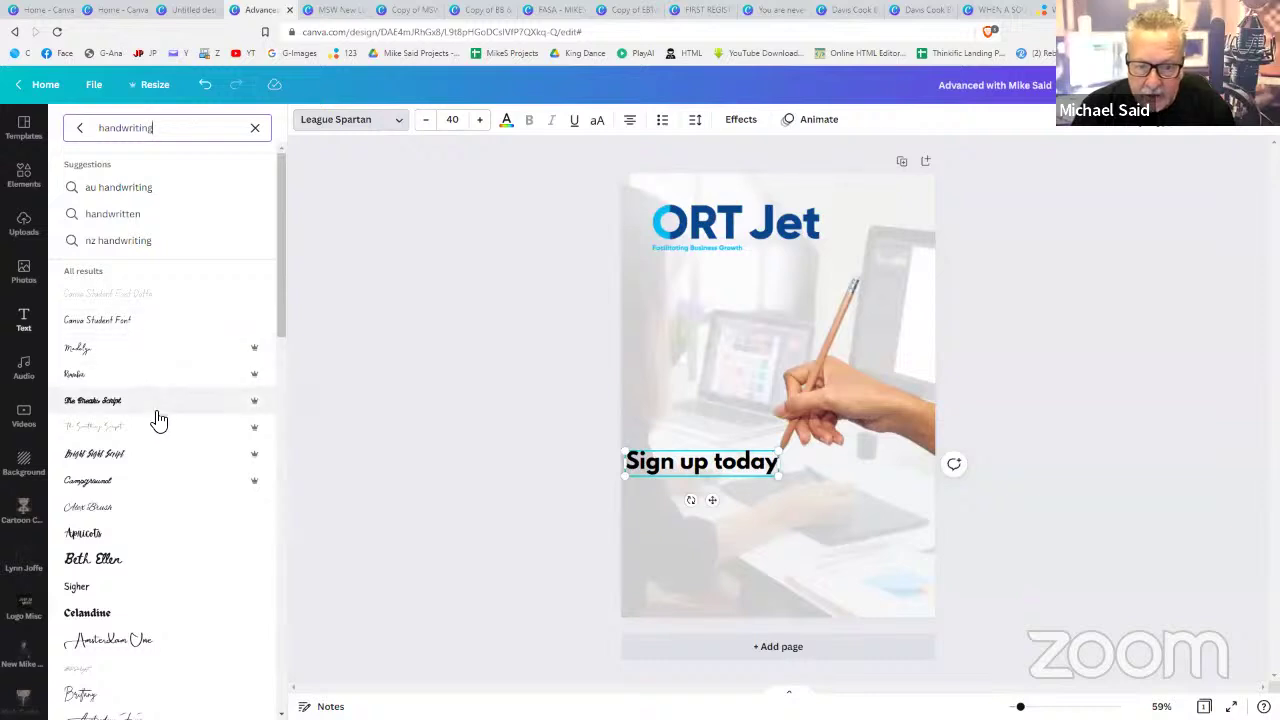
pyautogui.click(110, 538)
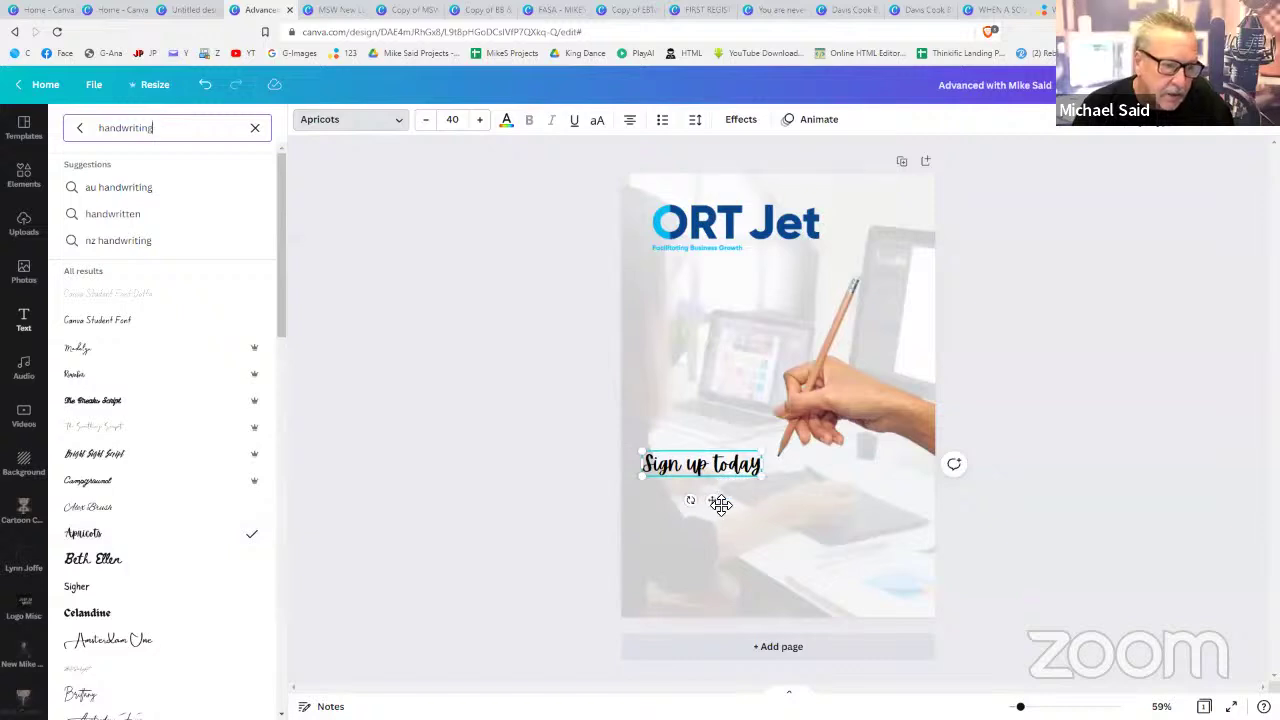
pyautogui.moveTo(716, 503); pyautogui.dragTo(733, 511)
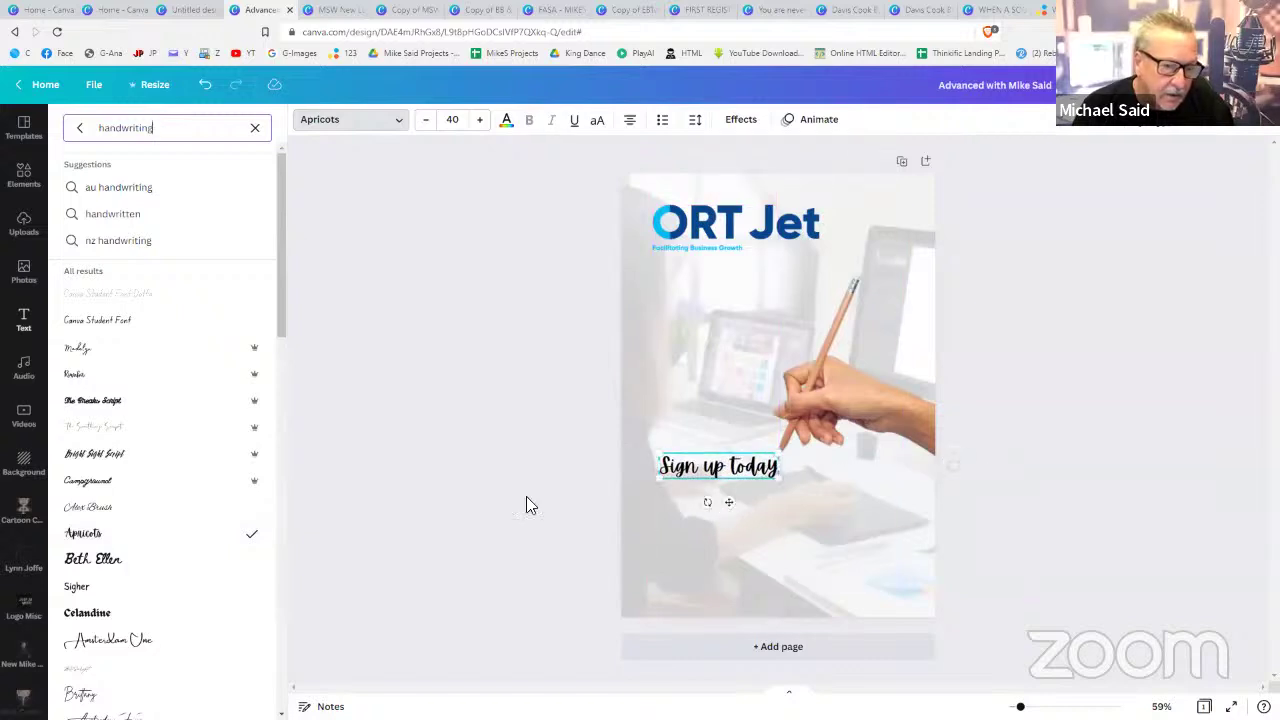
pyautogui.click(113, 514)
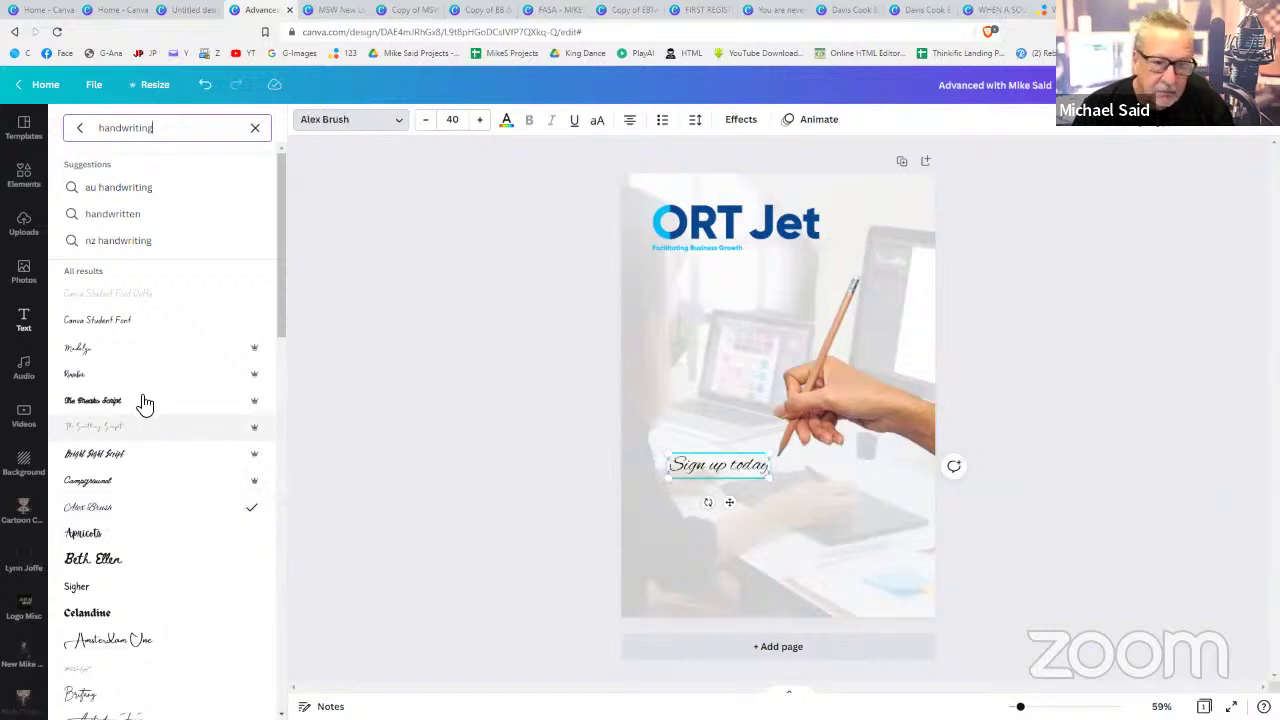
pyautogui.click(115, 364)
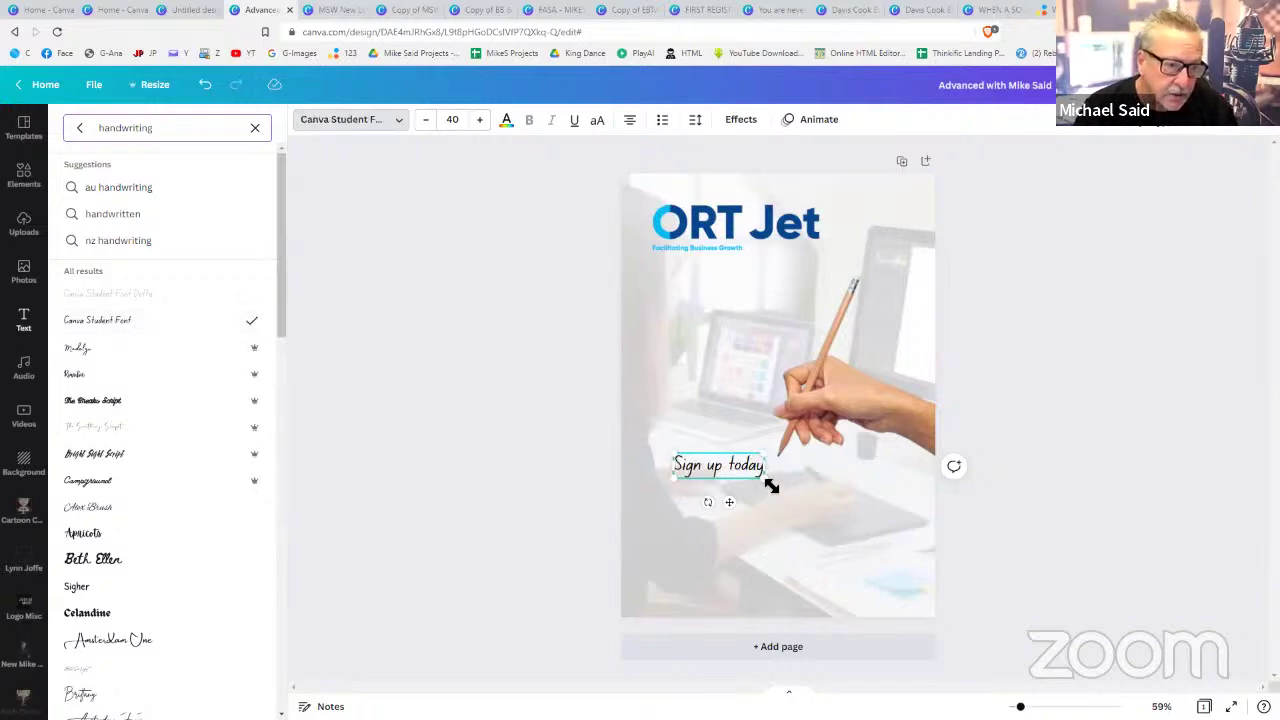
pyautogui.moveTo(781, 492); pyautogui.dragTo(791, 498)
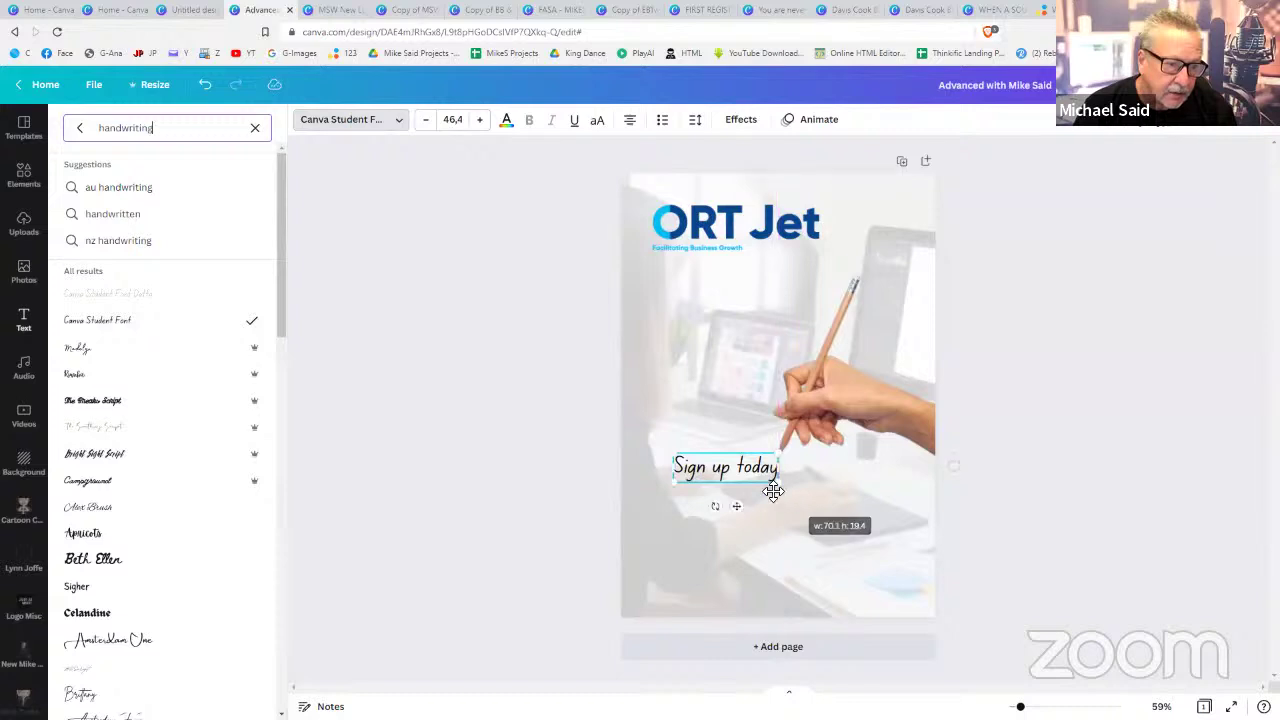
pyautogui.press('Escape')
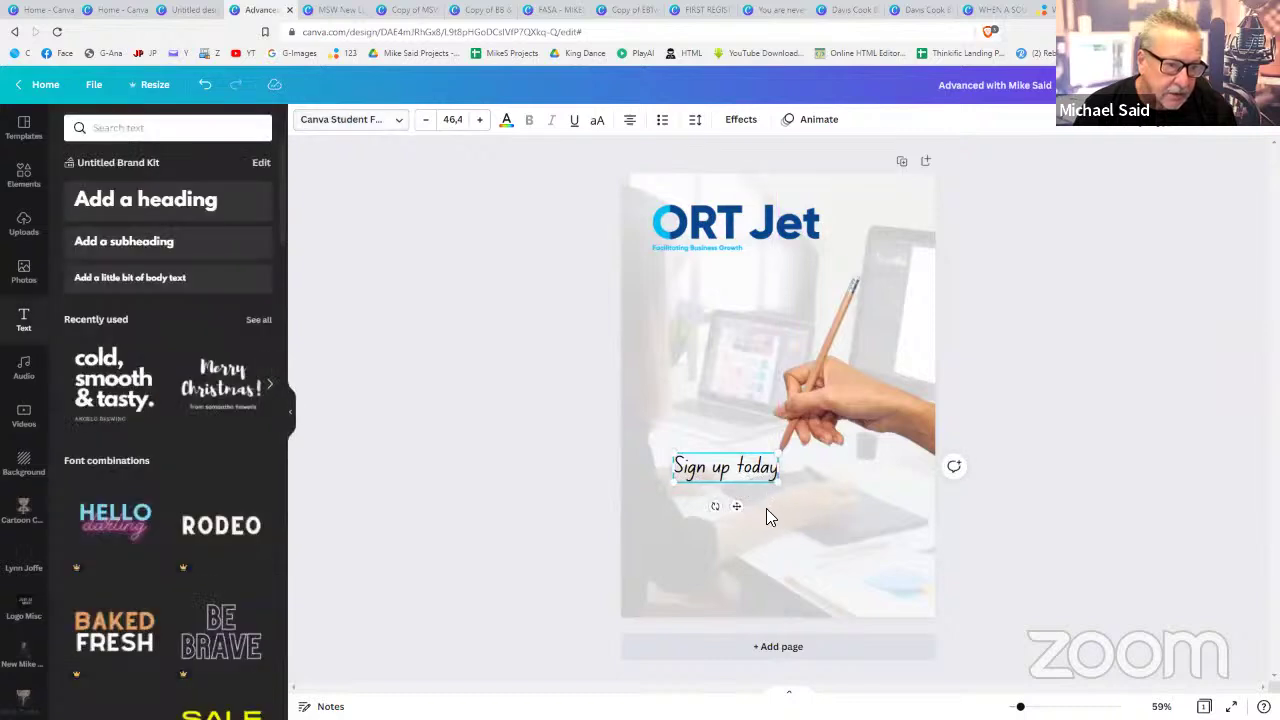
pyautogui.moveTo(735, 508); pyautogui.dragTo(734, 506)
pyautogui.click(978, 493)
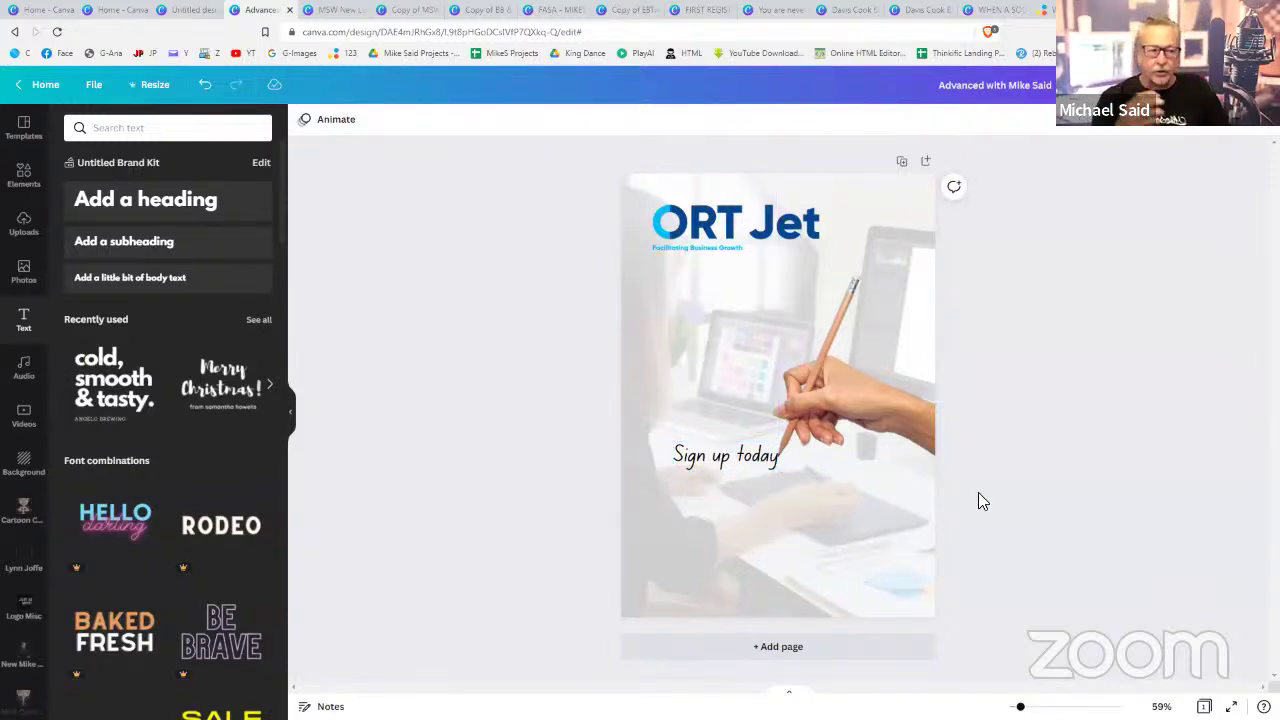
# - Lower the heading slightly, then delete both the hand photo and the heading
pyautogui.click(731, 456)
pyautogui.moveTo(731, 456); pyautogui.dragTo(732, 462)
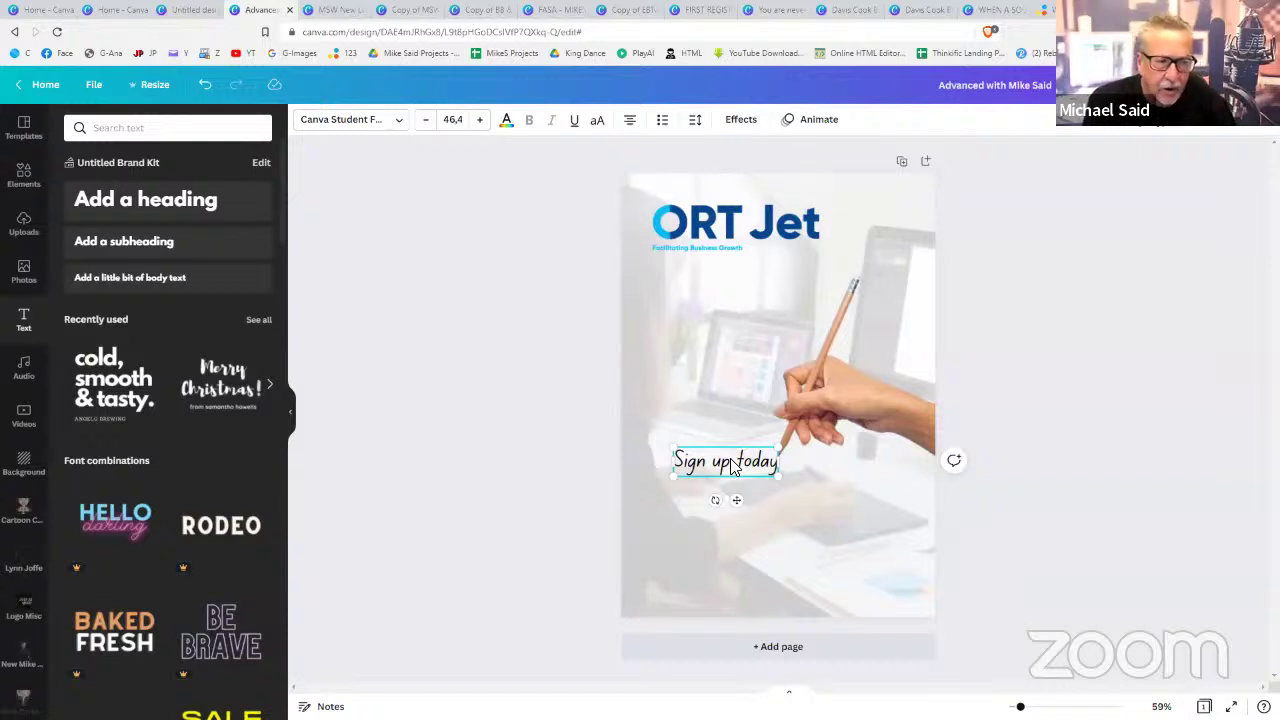
pyautogui.click(777, 520)
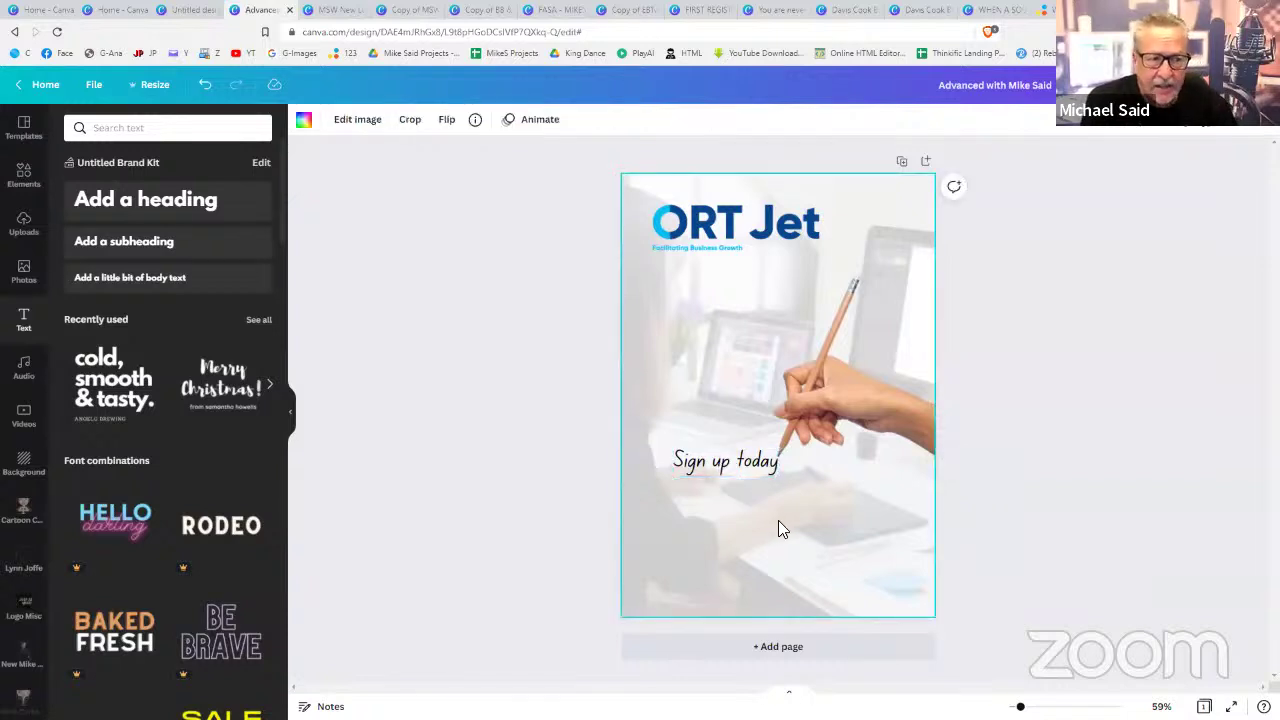
pyautogui.click(840, 425)
pyautogui.press('Delete')
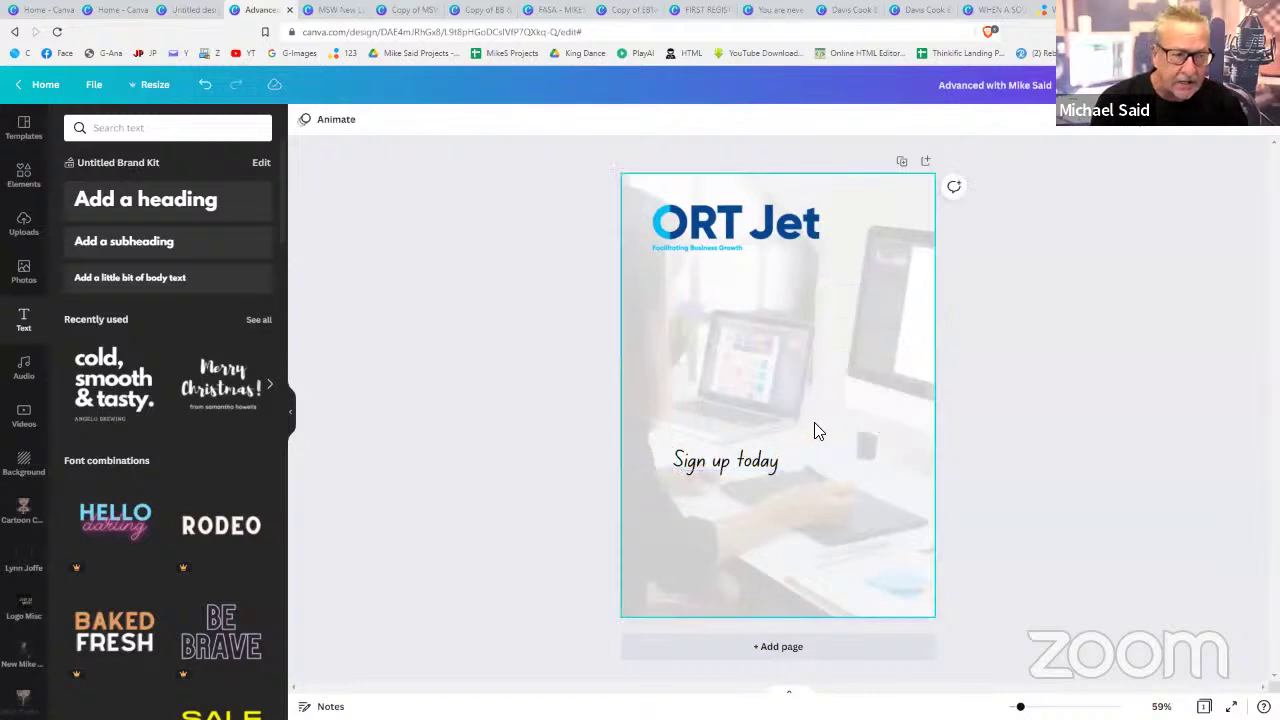
pyautogui.click(731, 463)
pyautogui.press('Delete')
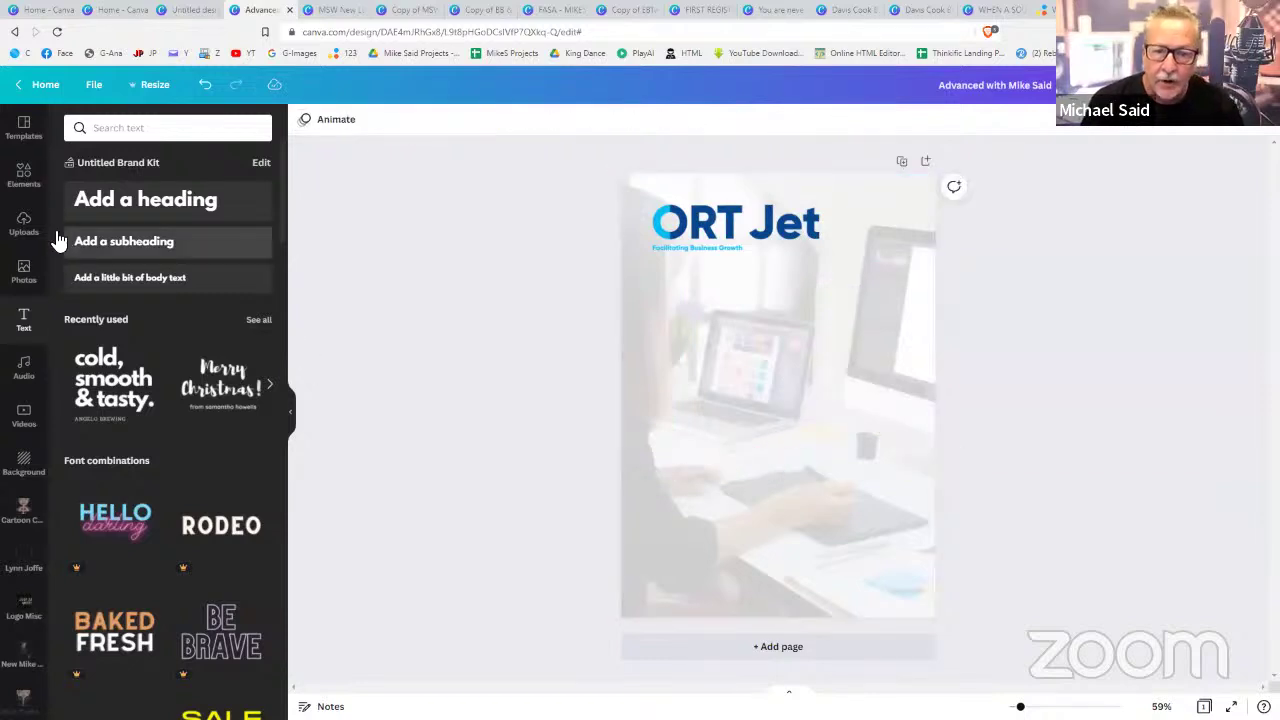
# - Add the two-panel frame from Elements' Frames and enlarge it to about 172 wide
pyautogui.click(26, 182)
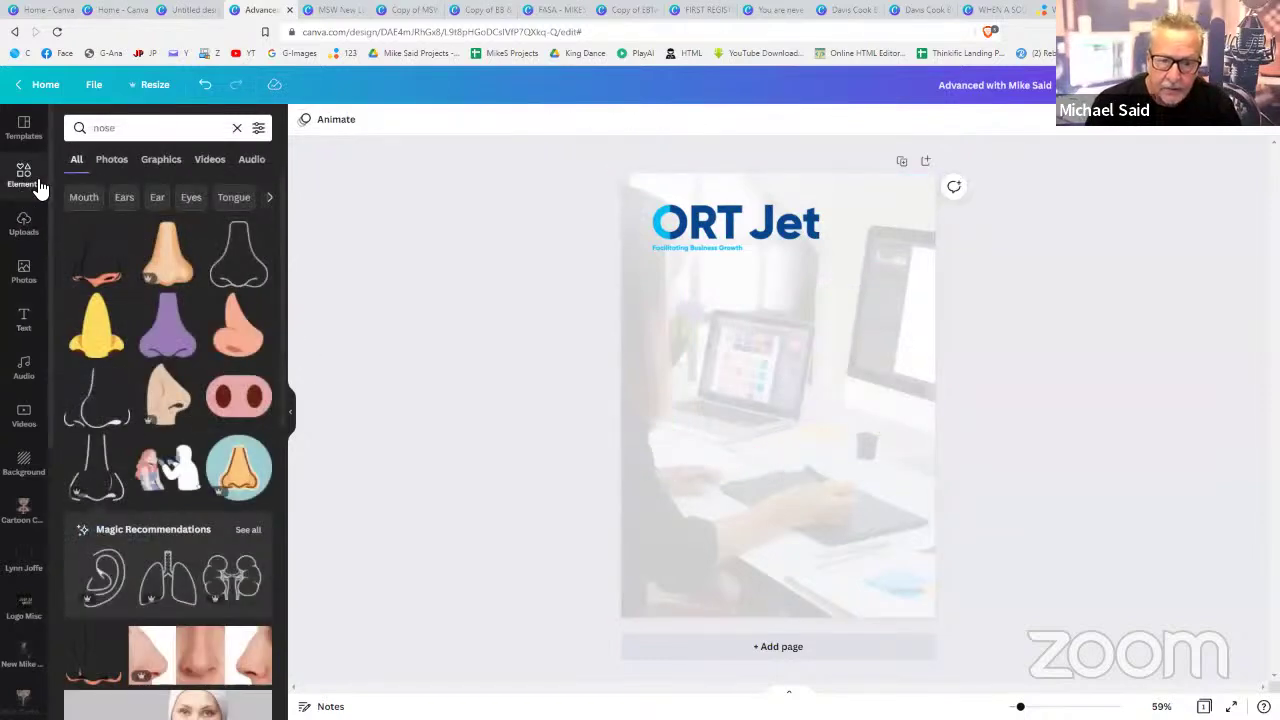
pyautogui.click(237, 128)
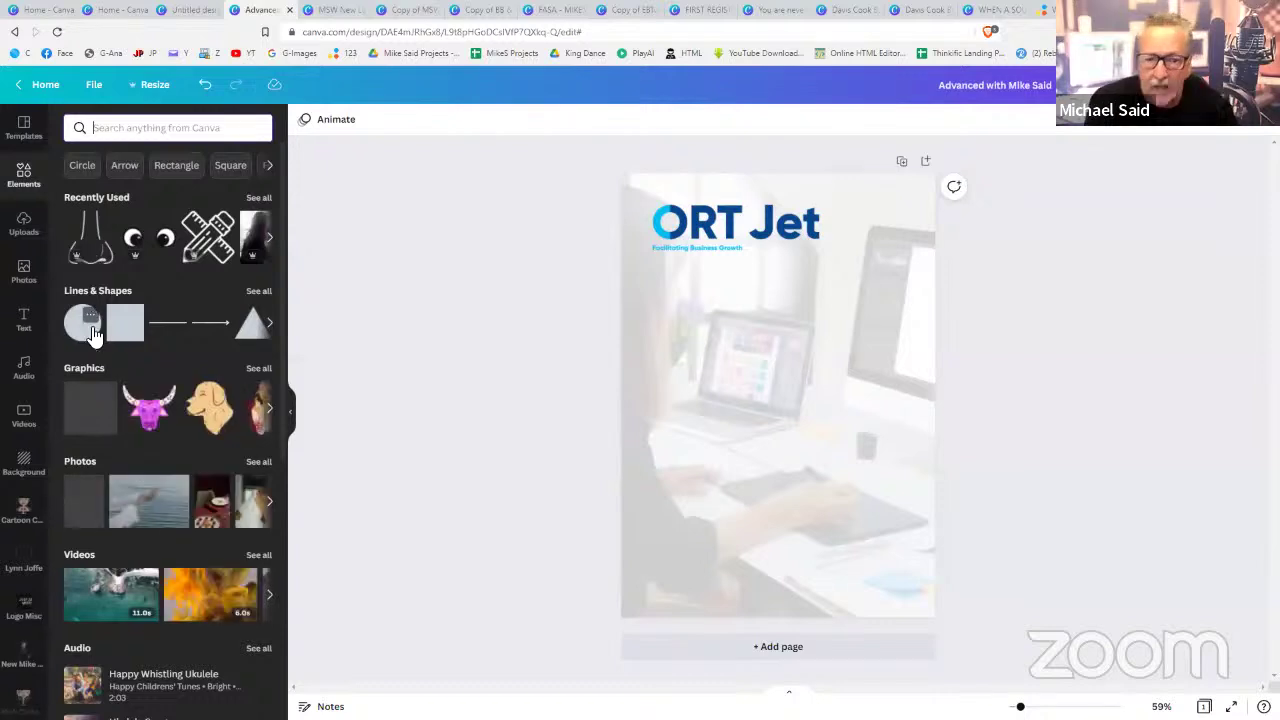
pyautogui.scroll(-5, 92, 522)
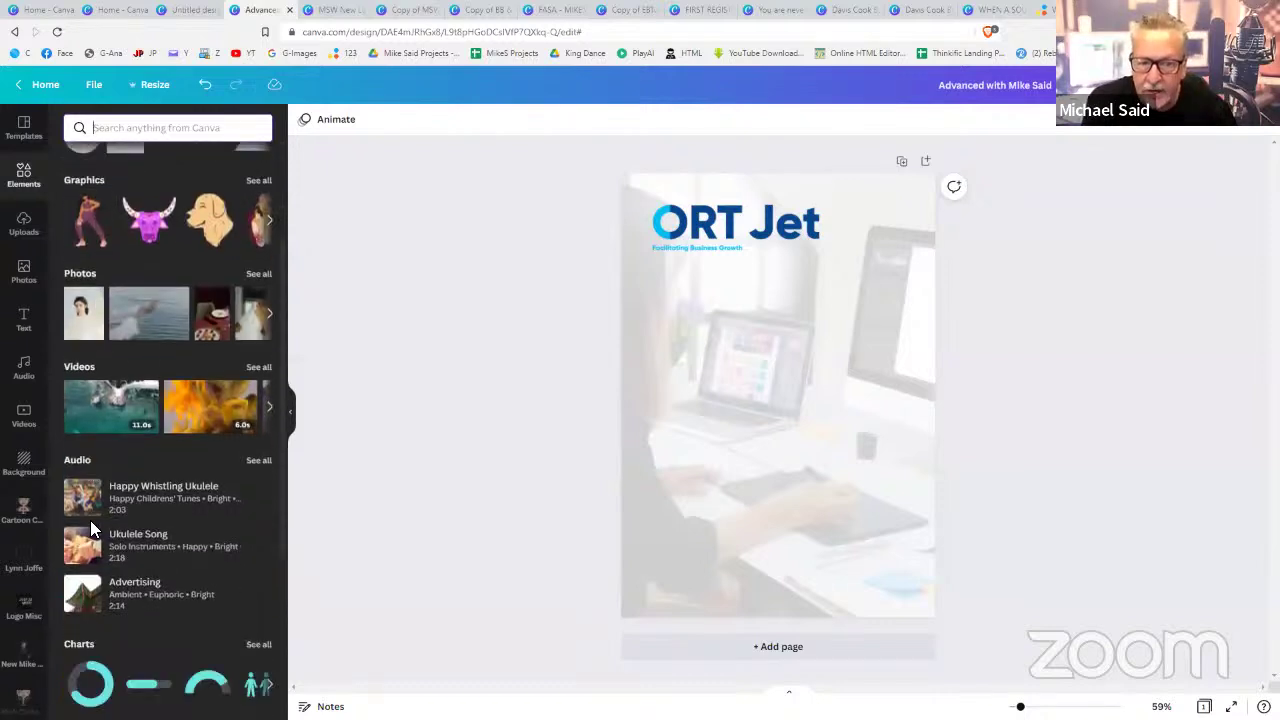
pyautogui.scroll(-1, 96, 523)
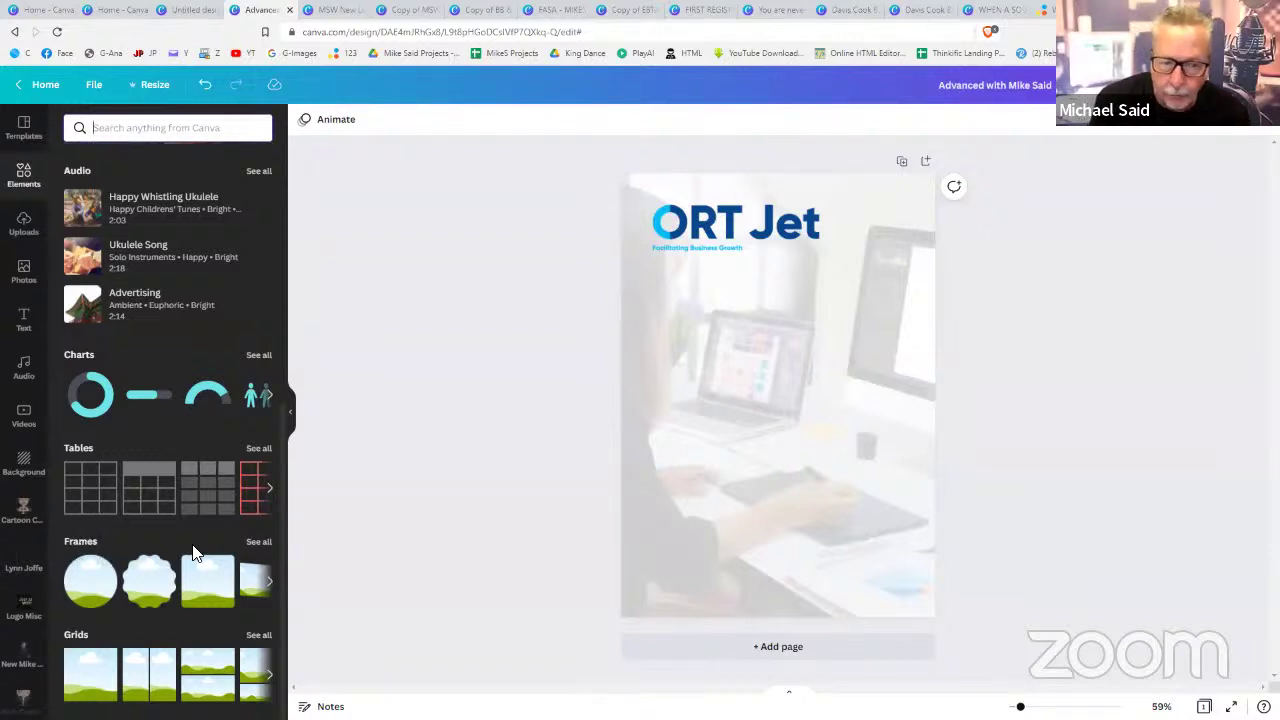
pyautogui.click(264, 542)
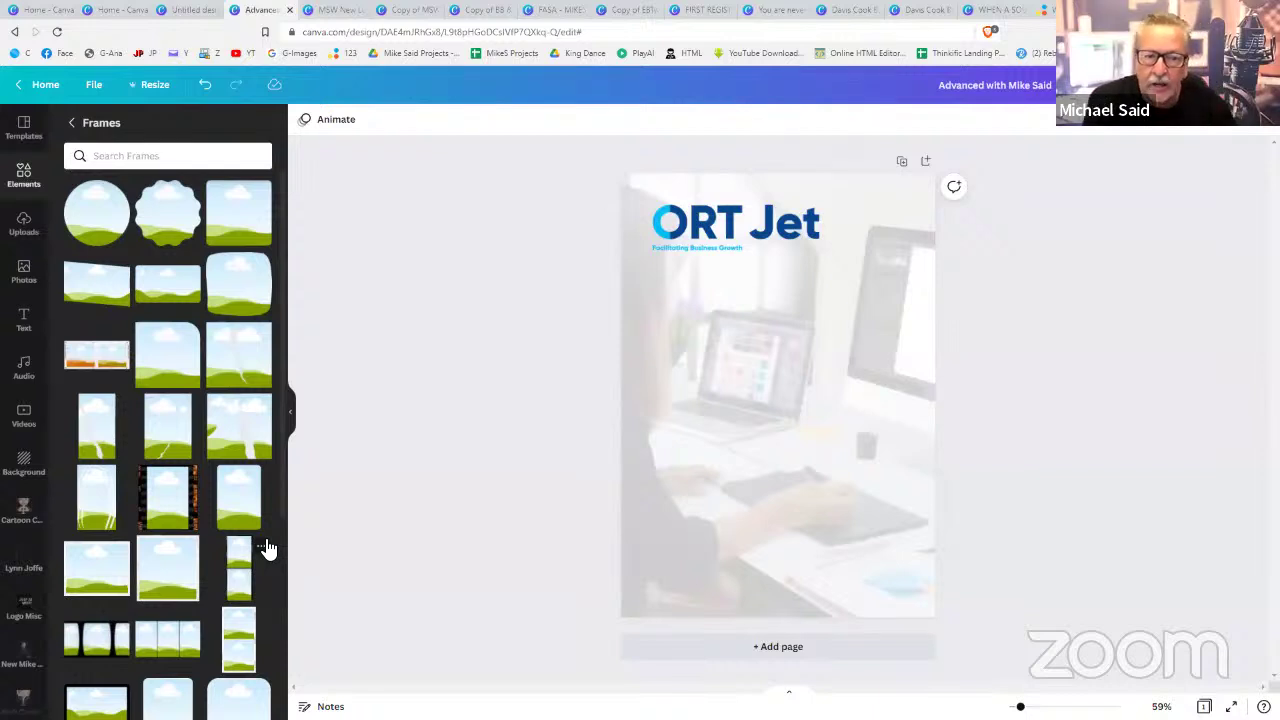
pyautogui.click(80, 358)
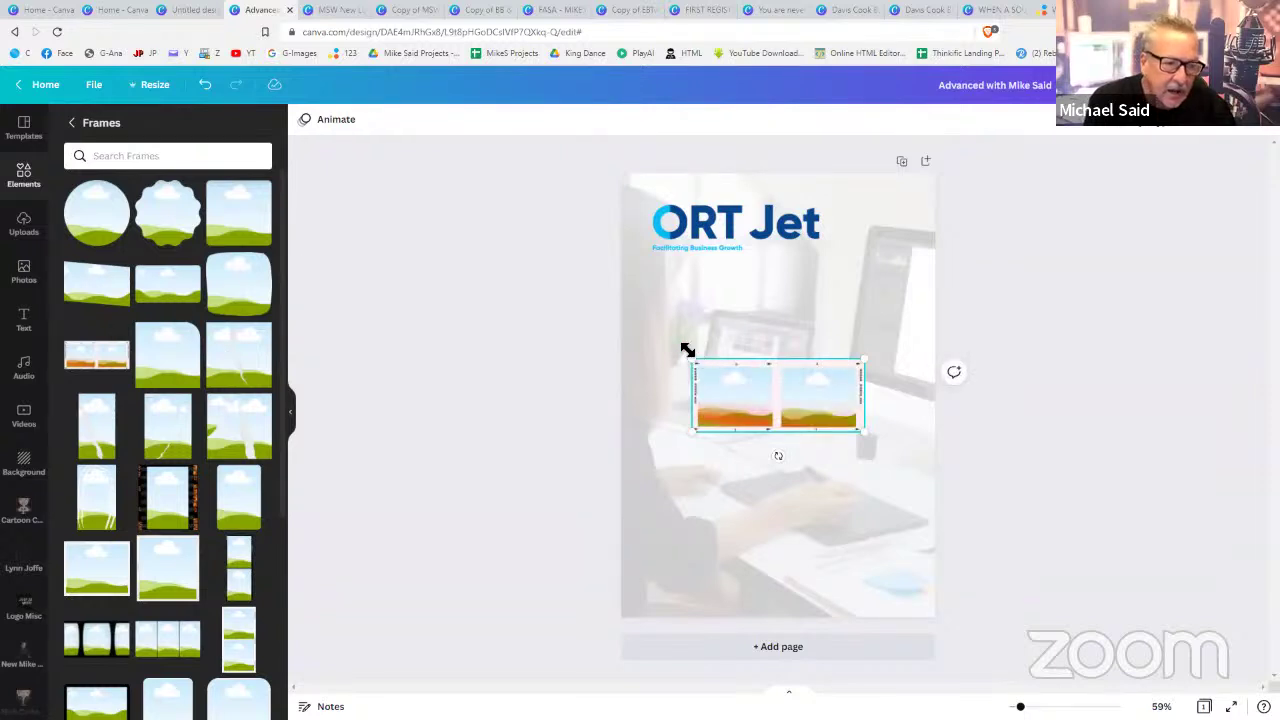
pyautogui.moveTo(687, 350); pyautogui.dragTo(648, 334)
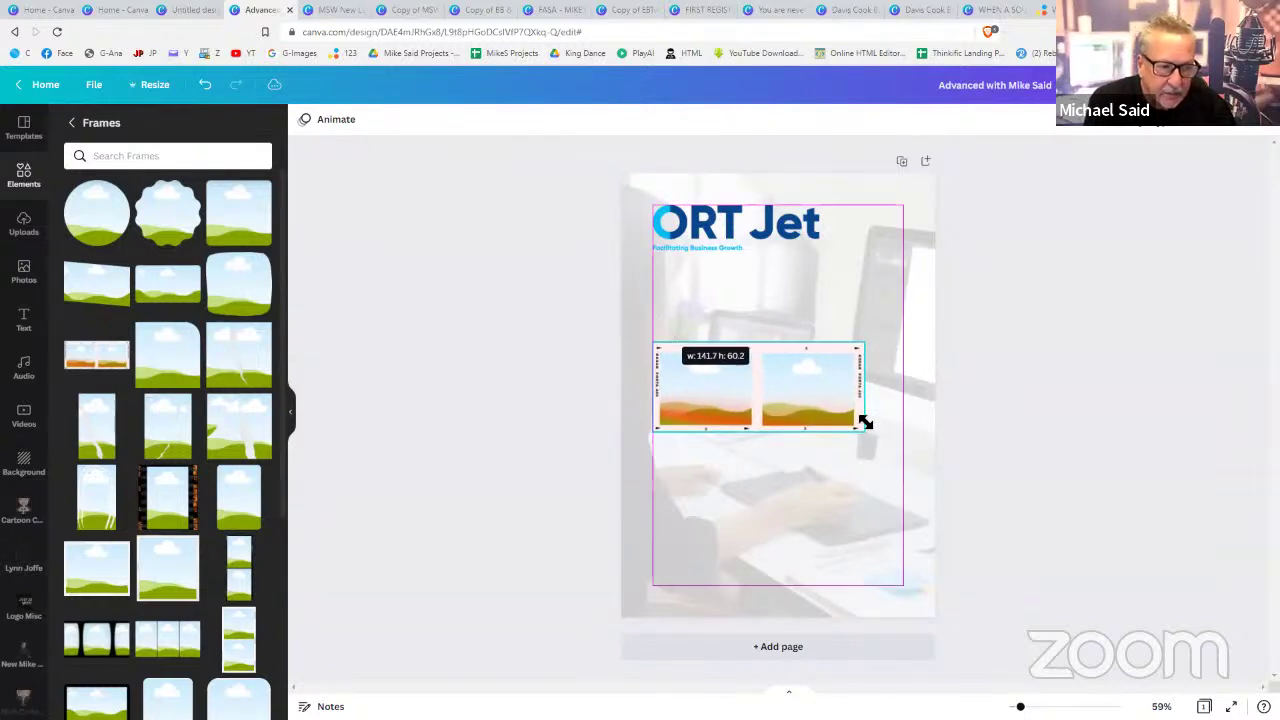
pyautogui.moveTo(901, 456)
pyautogui.mouseDown()
pyautogui.moveTo(909, 463)
pyautogui.moveTo(897, 457)
pyautogui.mouseUp()
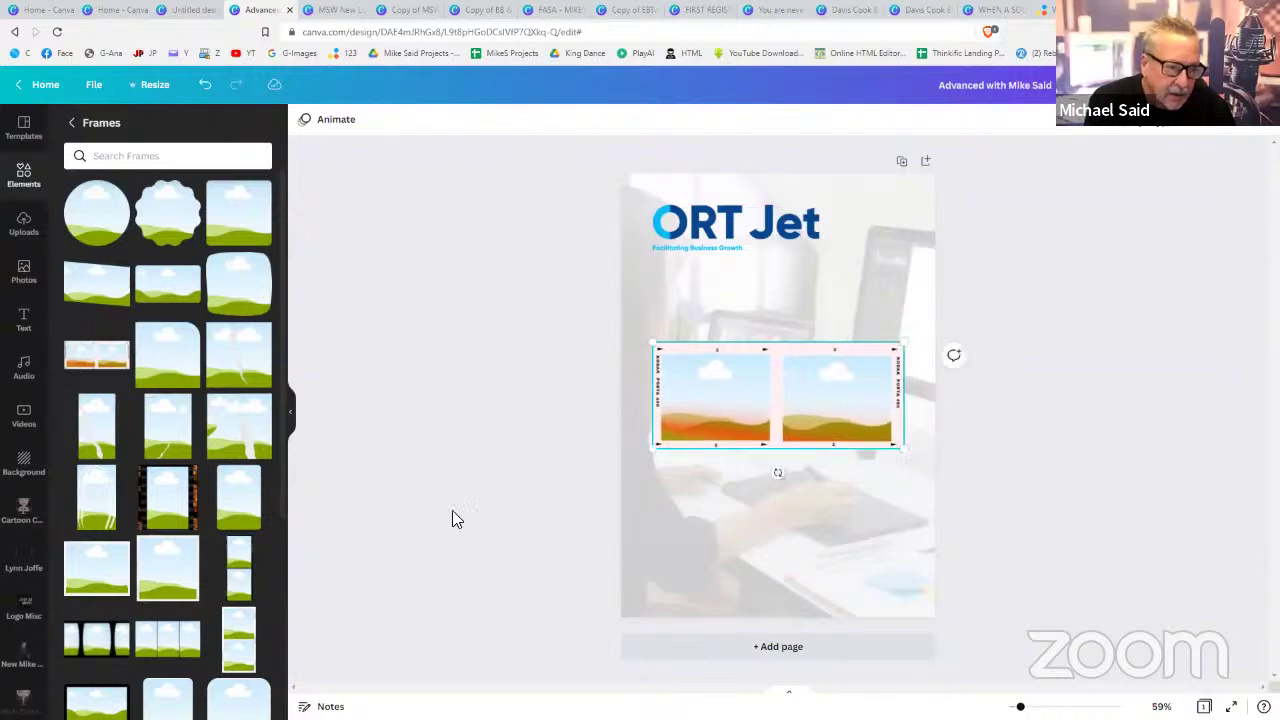
pyautogui.click(451, 517)
# - Drop a hand-drawing photo into the left frame and the hand-and-pencils photo into the right
pyautogui.click(29, 272)
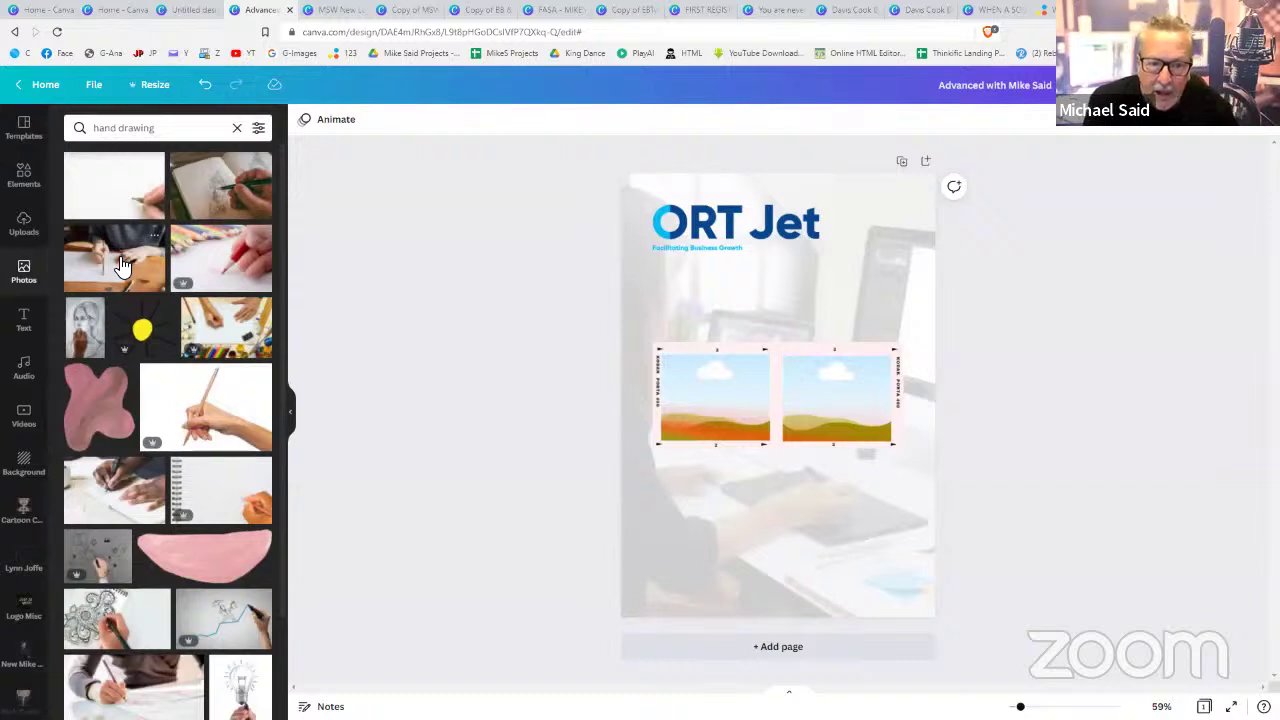
pyautogui.moveTo(120, 265)
pyautogui.mouseDown()
pyautogui.moveTo(478, 320)
pyautogui.moveTo(632, 370)
pyautogui.mouseUp()
pyautogui.moveTo(703, 392); pyautogui.dragTo(702, 392)
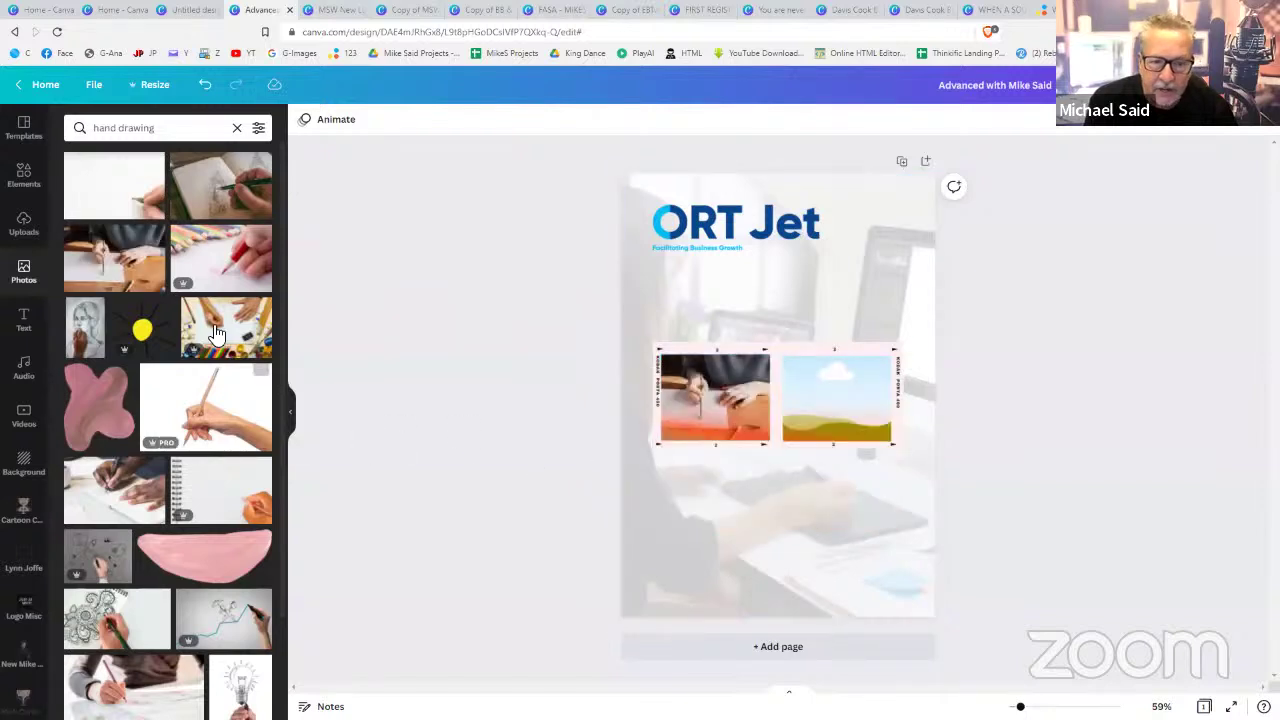
pyautogui.moveTo(216, 328)
pyautogui.mouseDown()
pyautogui.moveTo(679, 358)
pyautogui.moveTo(775, 380)
pyautogui.moveTo(809, 400)
pyautogui.moveTo(820, 428)
pyautogui.moveTo(829, 347)
pyautogui.mouseUp()
# - Tilt the pair of frames counterclockwise and shift them slightly into place
pyautogui.moveTo(782, 420); pyautogui.dragTo(798, 425)
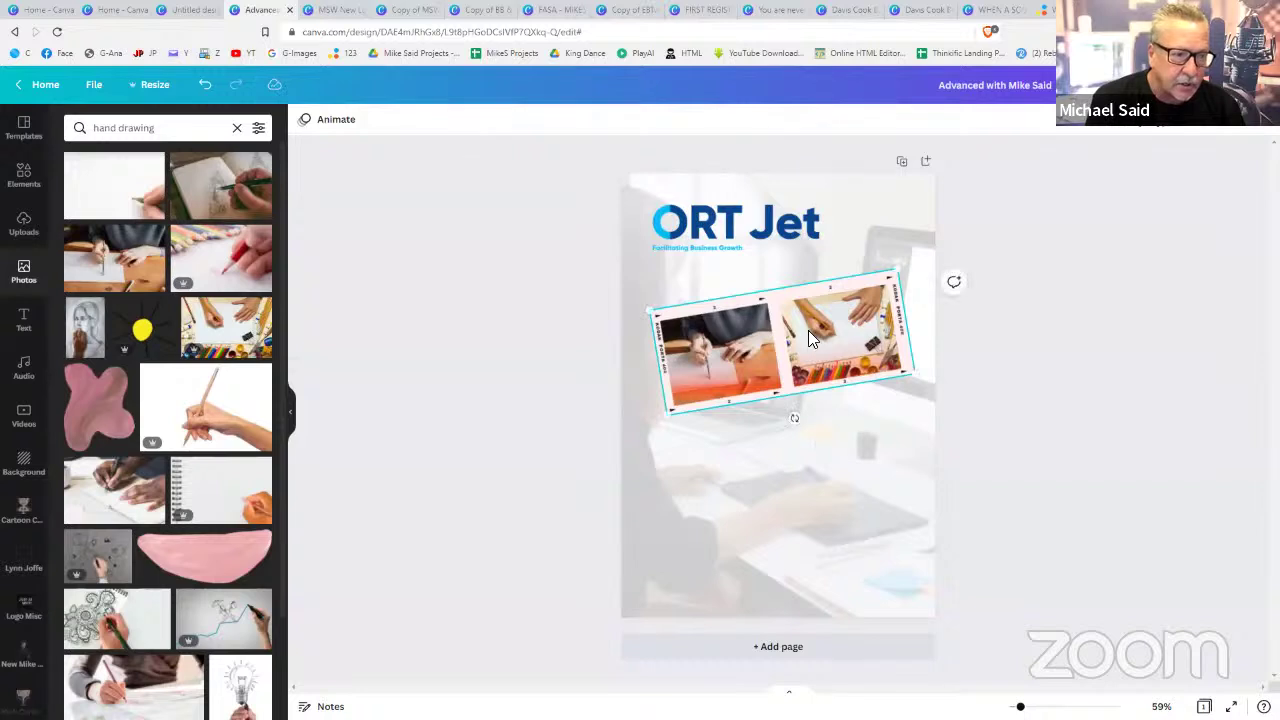
pyautogui.moveTo(806, 336); pyautogui.dragTo(811, 315)
pyautogui.click(1008, 388)
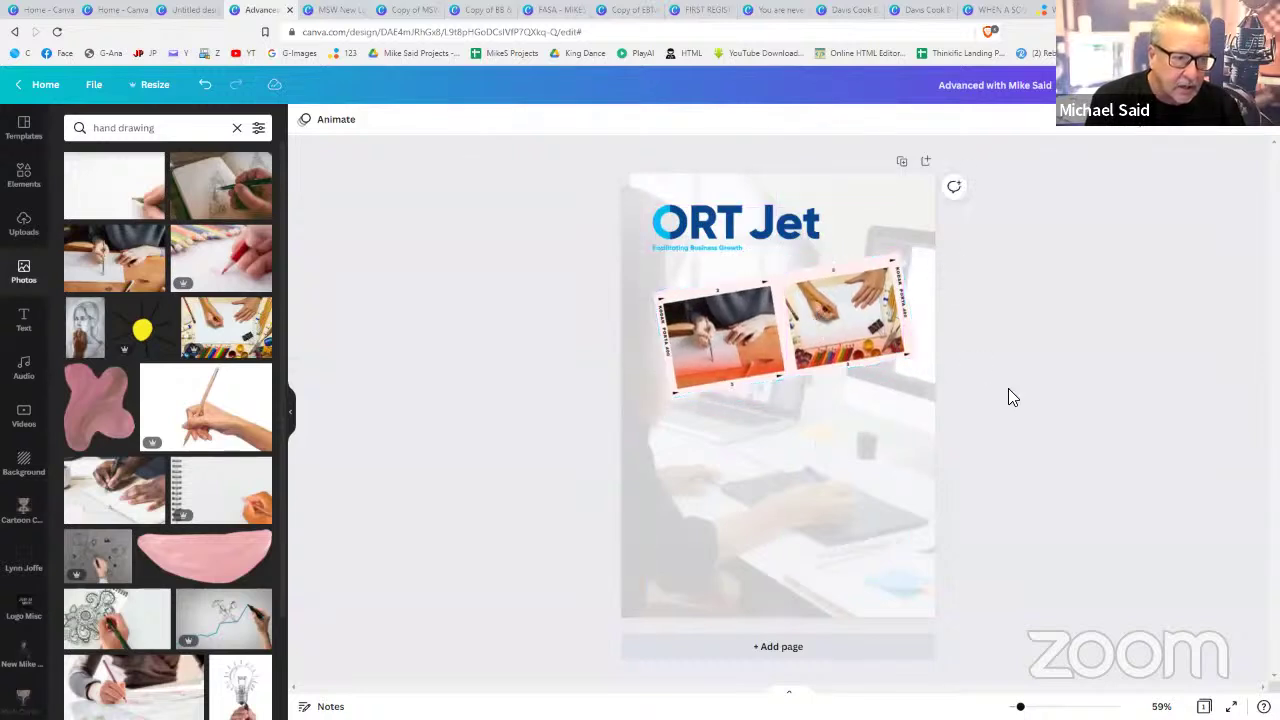
pyautogui.click(804, 330)
pyautogui.moveTo(806, 329); pyautogui.dragTo(770, 340)
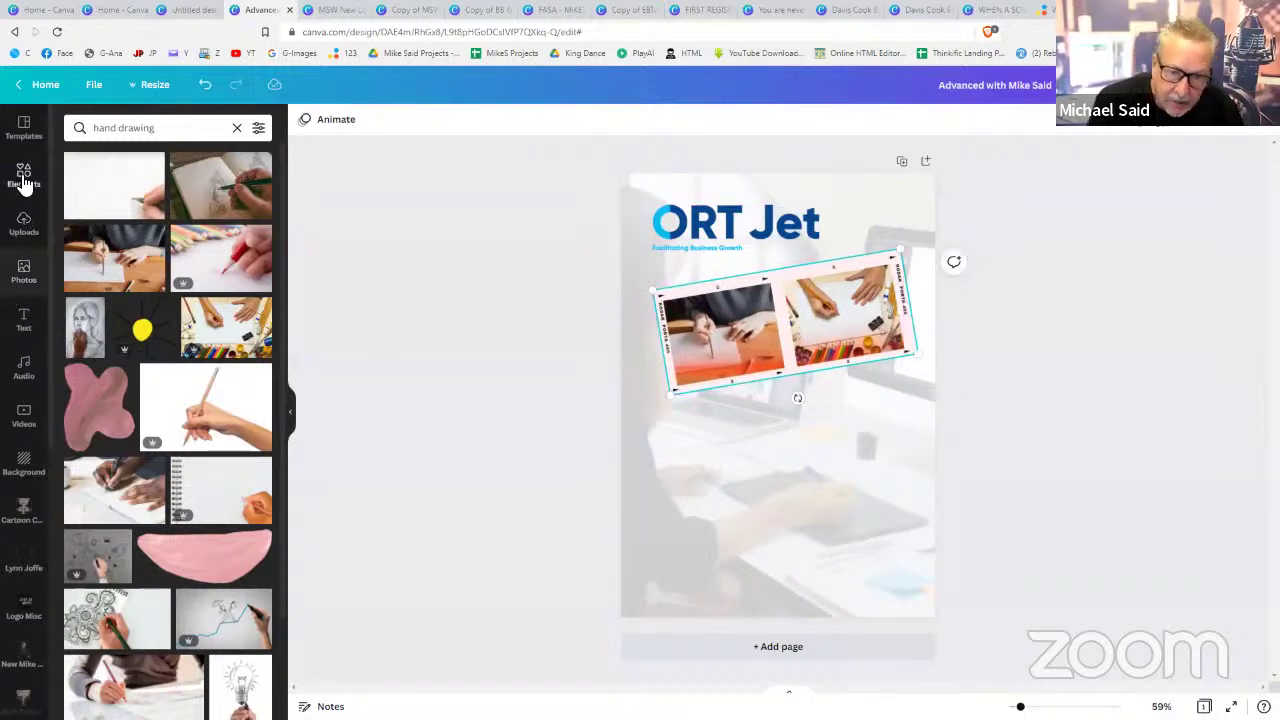
pyautogui.click(24, 178)
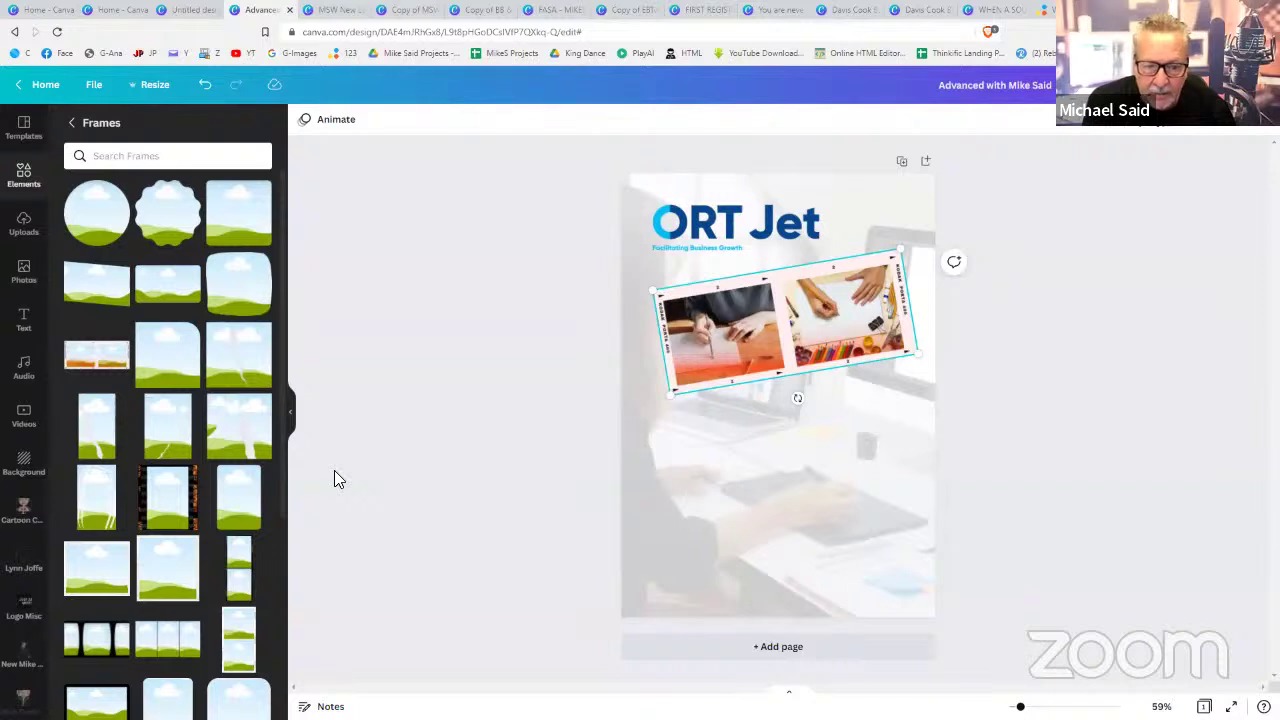
# - Add a phone frame, tilt it clockwise, and place it at the lower right over the collage
pyautogui.scroll(-5, 166, 524)
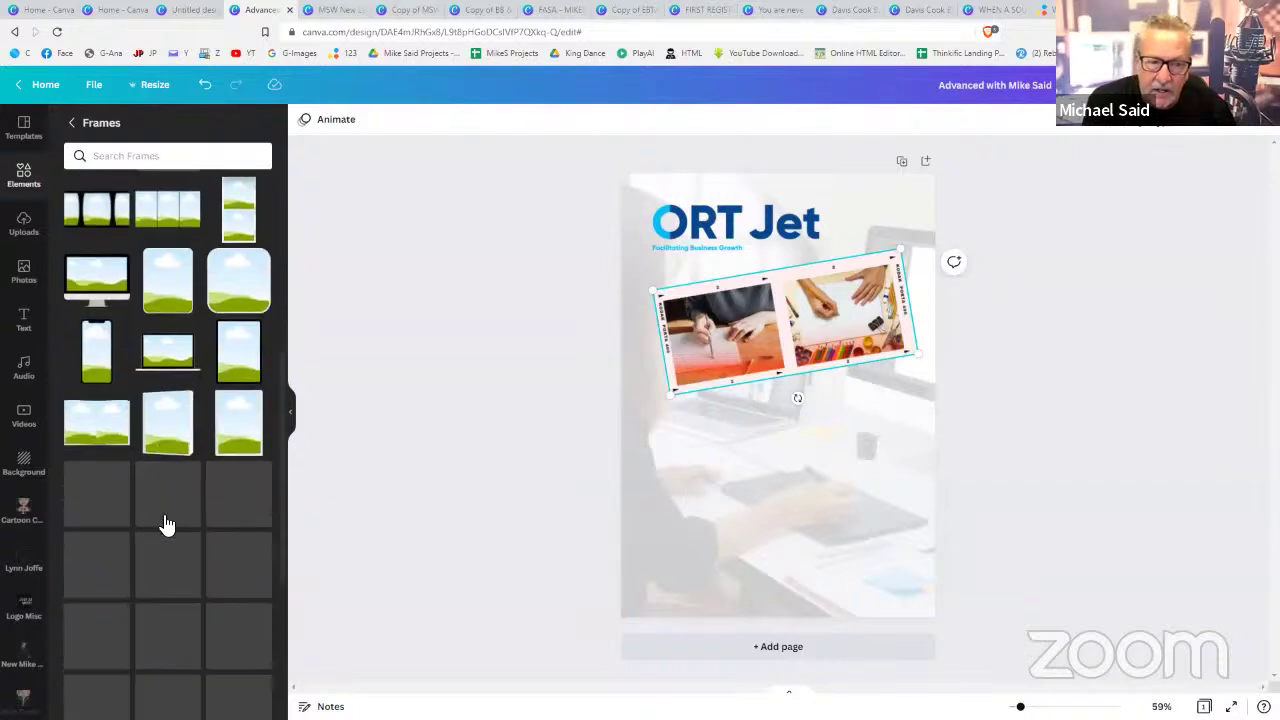
pyautogui.click(110, 360)
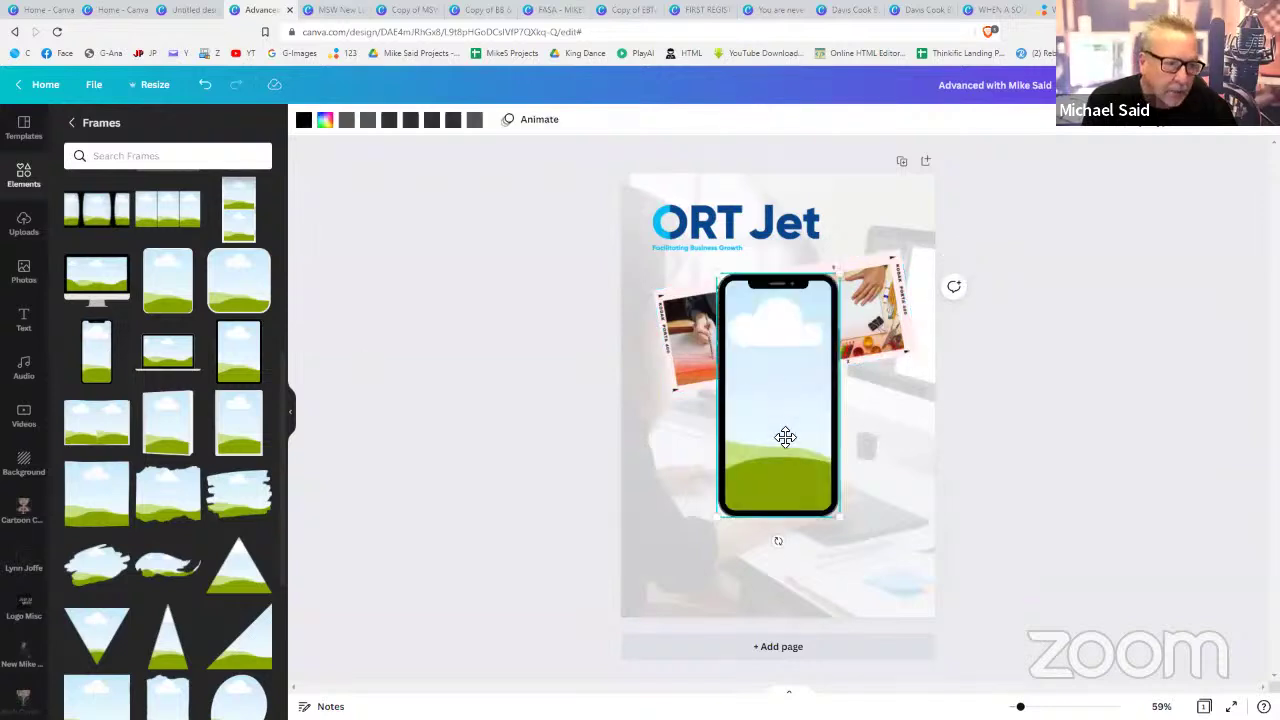
pyautogui.moveTo(785, 432); pyautogui.dragTo(783, 447)
pyautogui.moveTo(776, 591); pyautogui.dragTo(749, 587)
pyautogui.moveTo(809, 432); pyautogui.dragTo(843, 445)
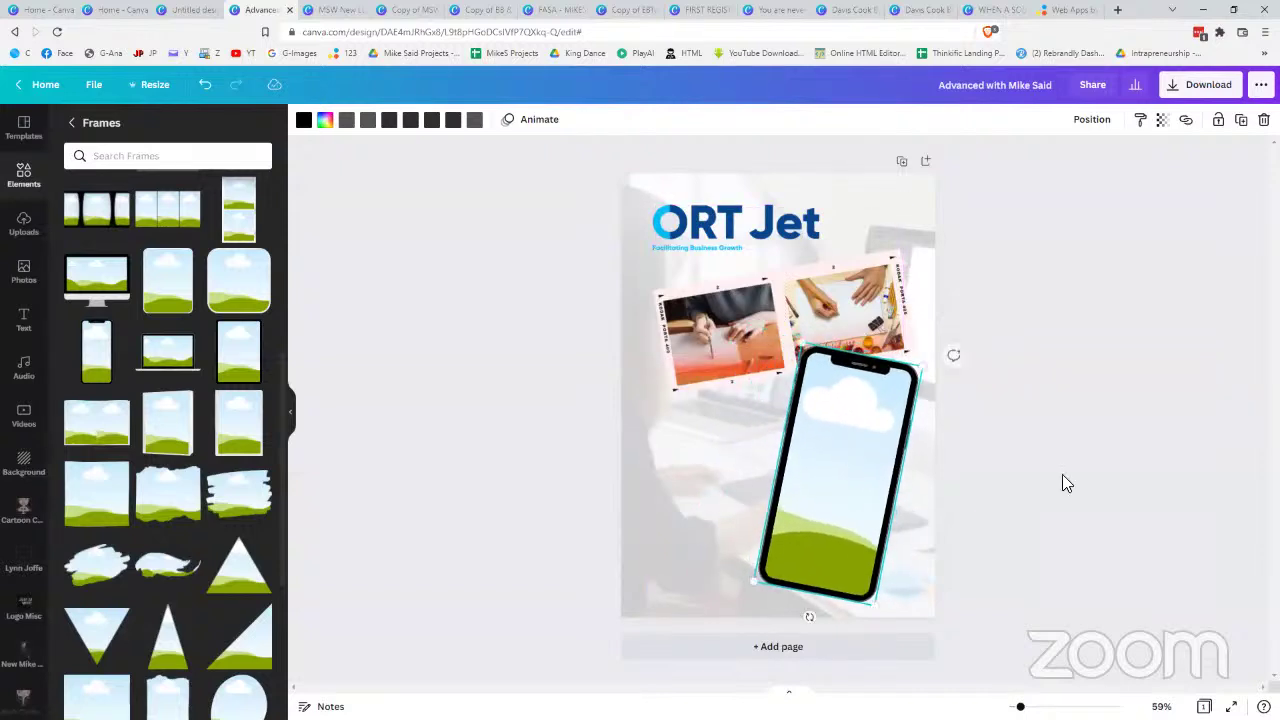
pyautogui.click(1116, 476)
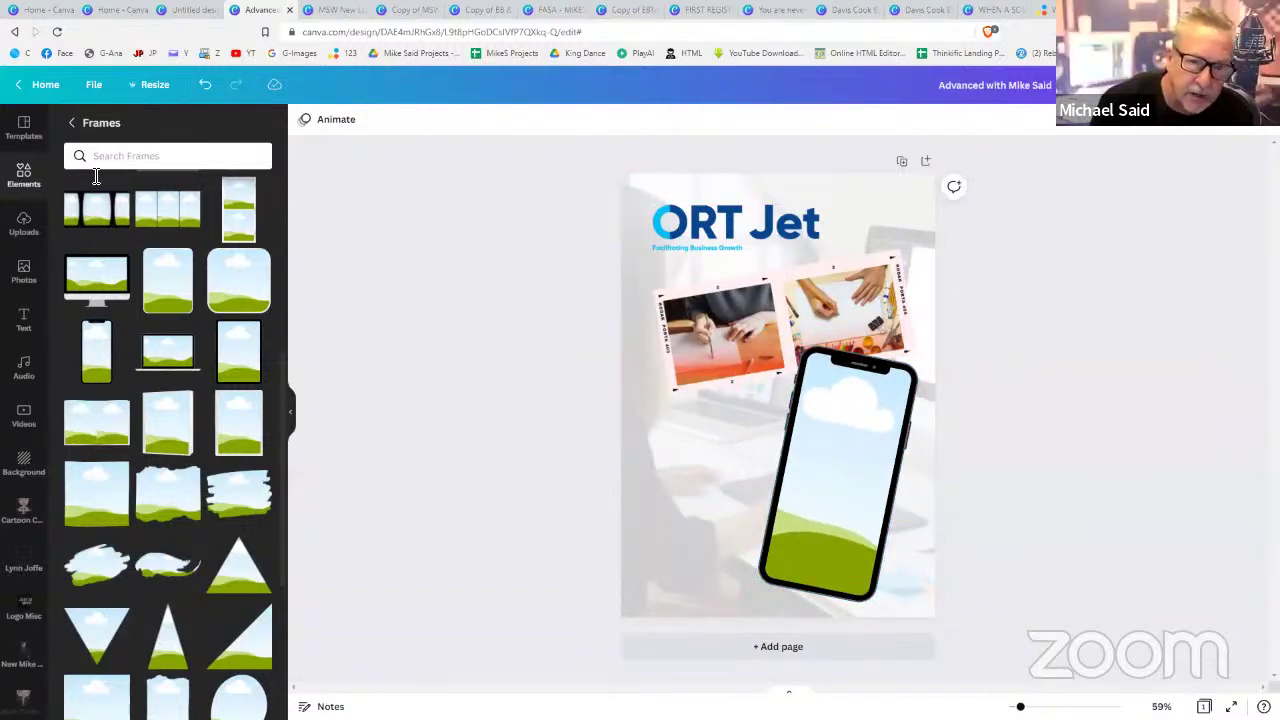
pyautogui.click(23, 270)
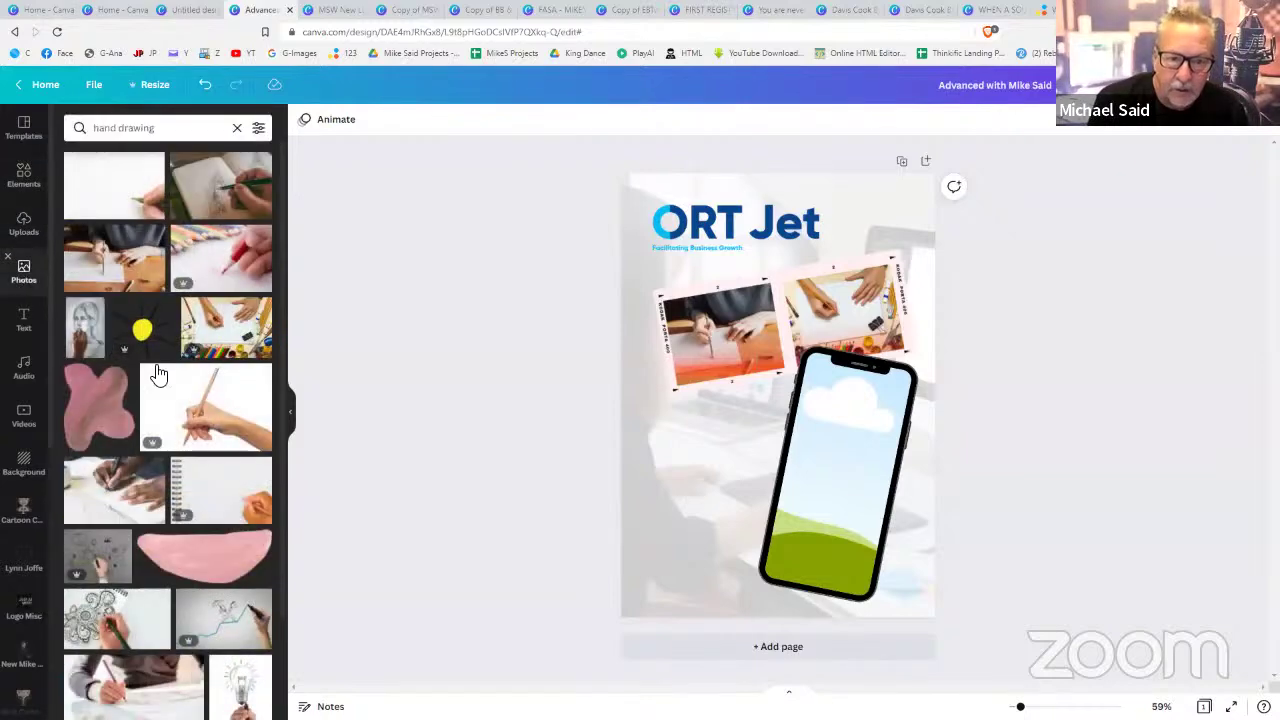
pyautogui.scroll(-10, 158, 374)
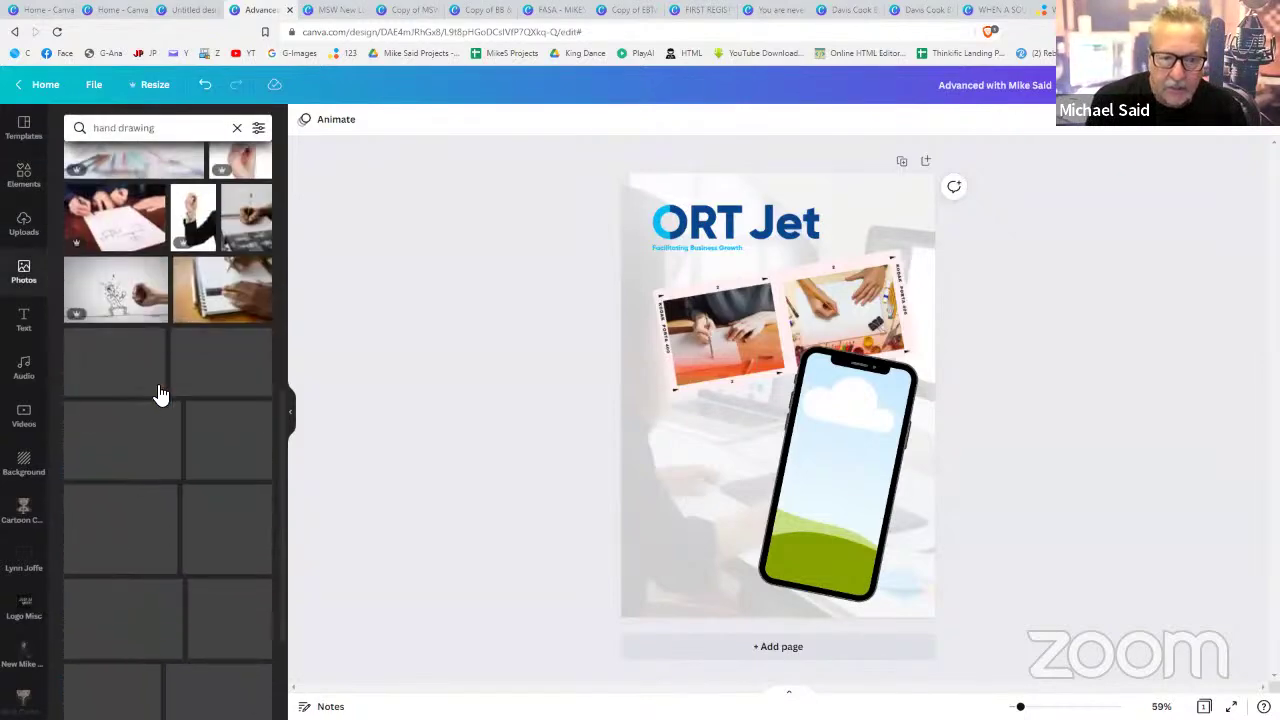
pyautogui.scroll(-2, 160, 393)
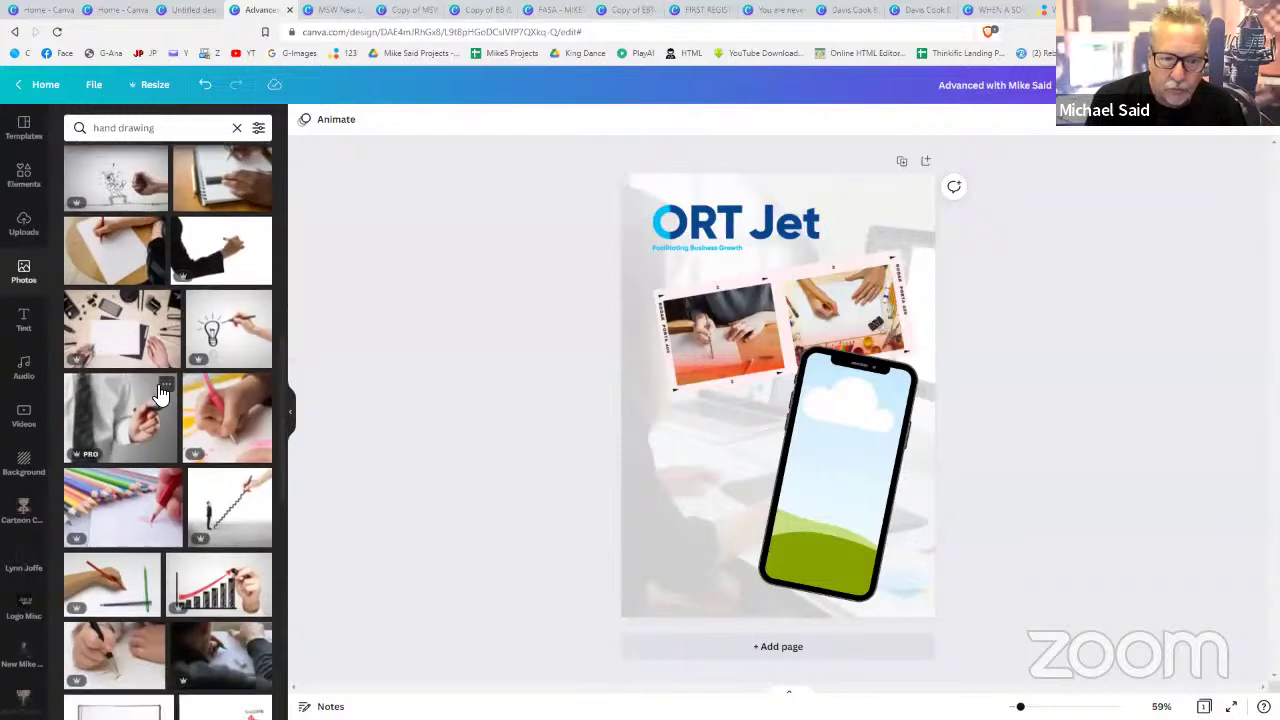
# - Put the lightbulb hand-drawing photo in the phone frame and shift it right to centre the bulb
pyautogui.click(226, 339)
pyautogui.moveTo(717, 372); pyautogui.dragTo(826, 462)
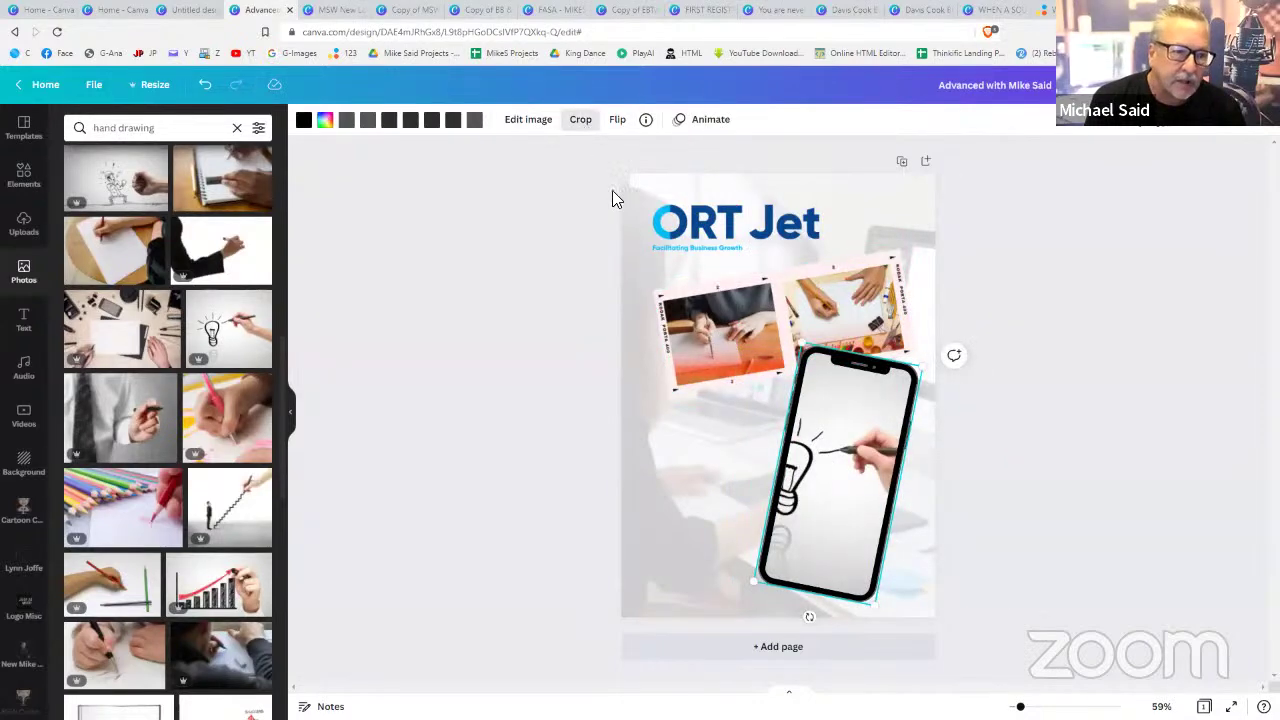
pyautogui.doubleClick(826, 432)
pyautogui.press('Escape')
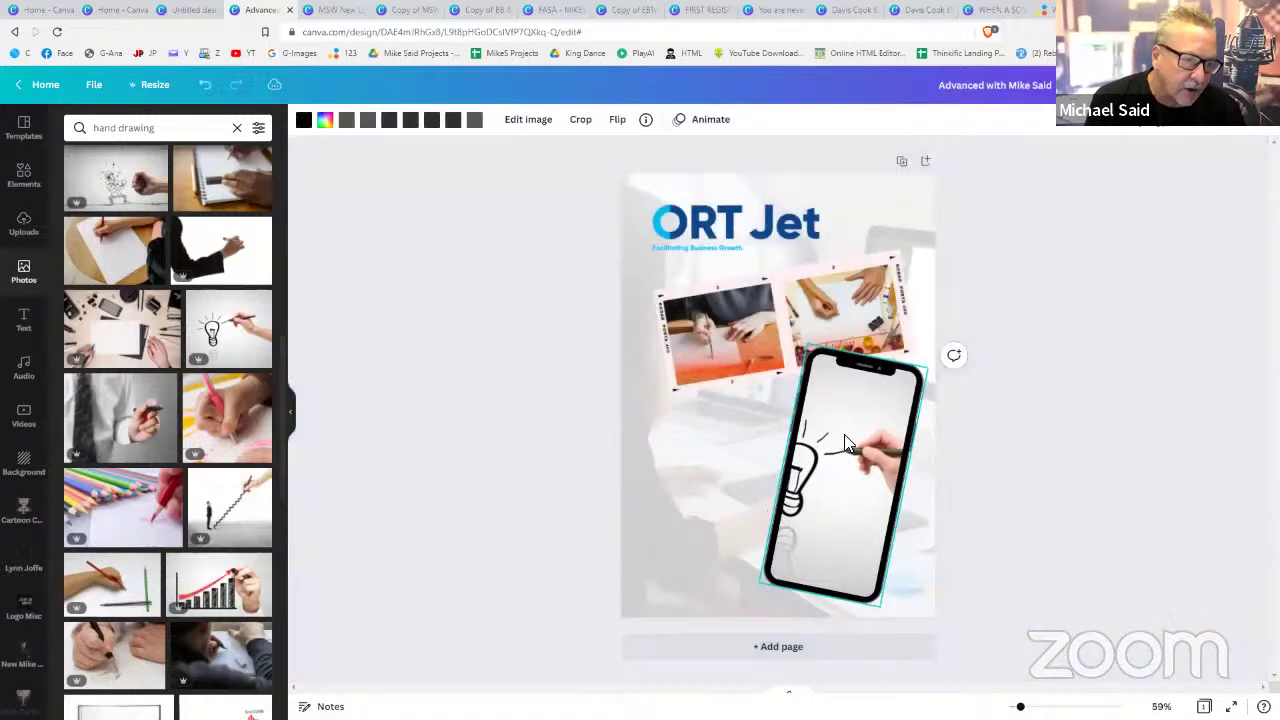
pyautogui.moveTo(844, 443); pyautogui.dragTo(840, 457)
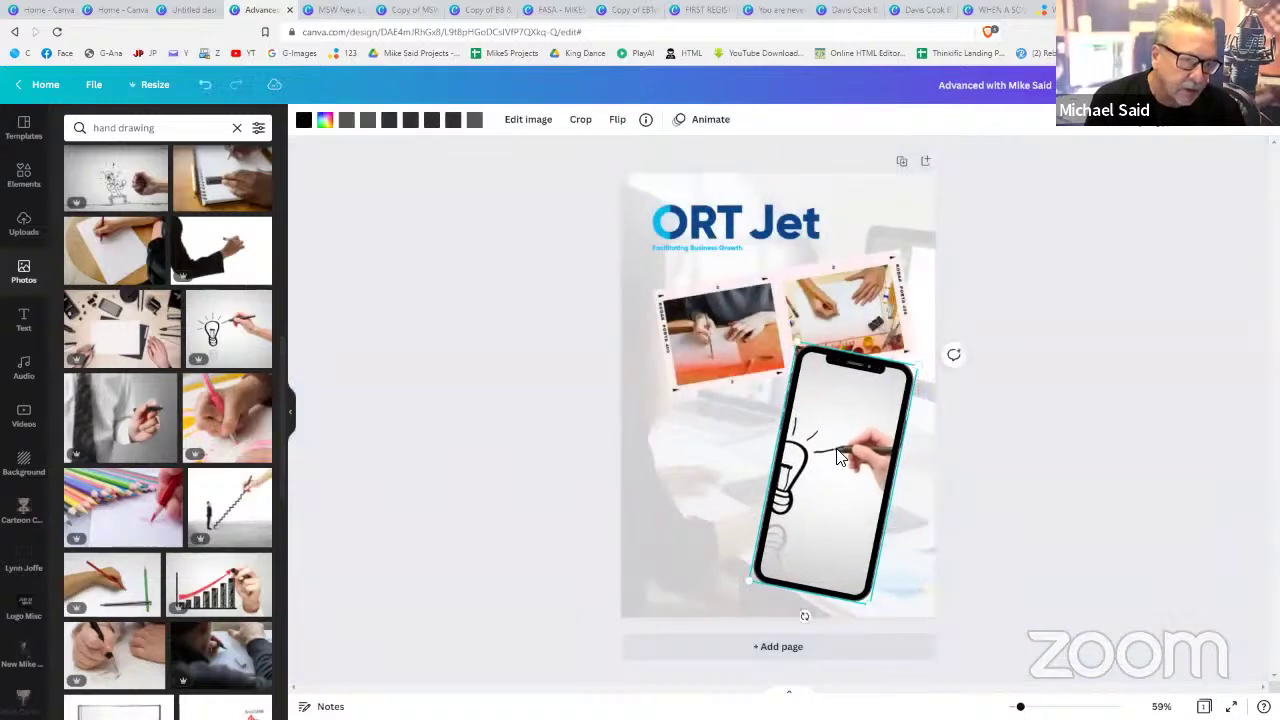
pyautogui.click(582, 121)
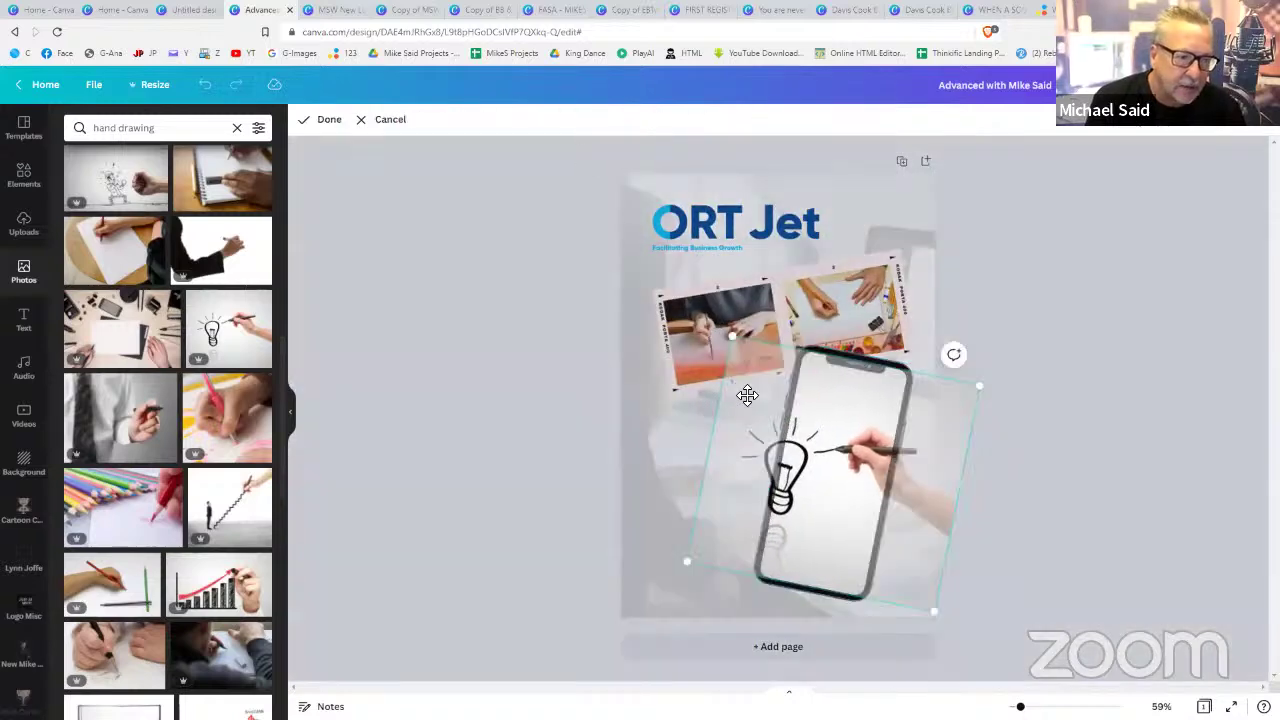
pyautogui.press('Escape')
pyautogui.click(830, 405)
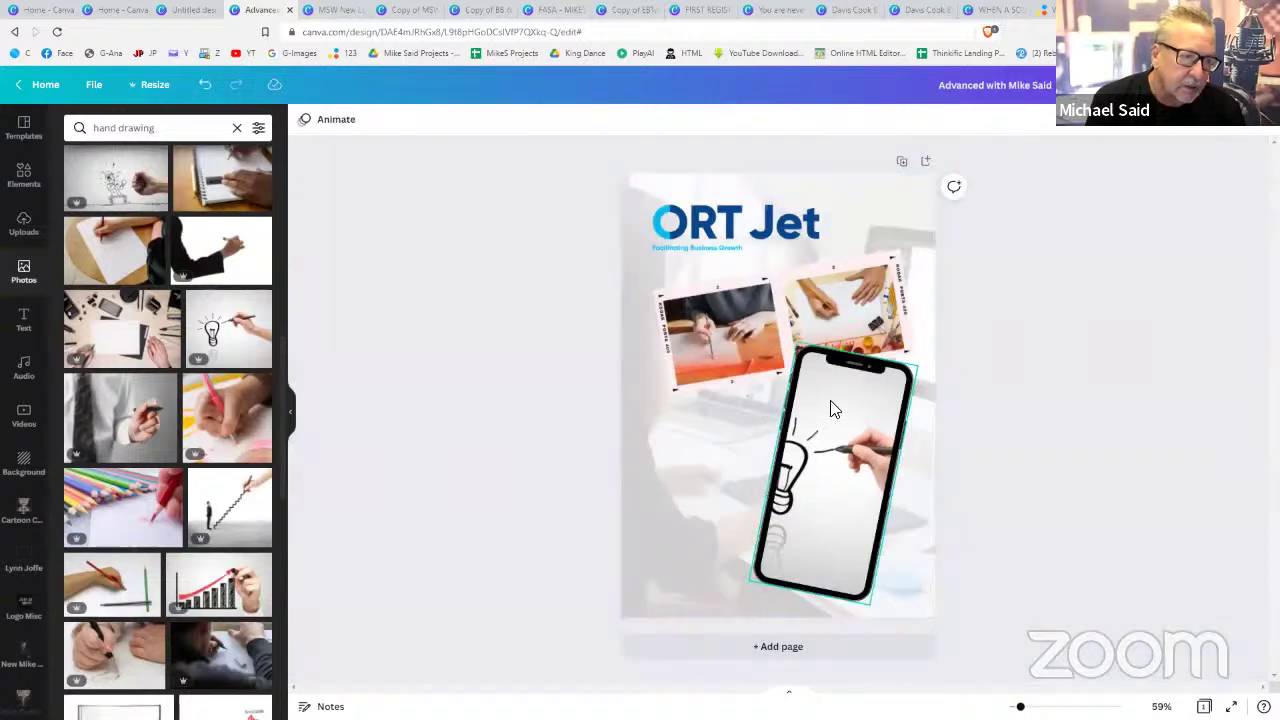
pyautogui.click(581, 121)
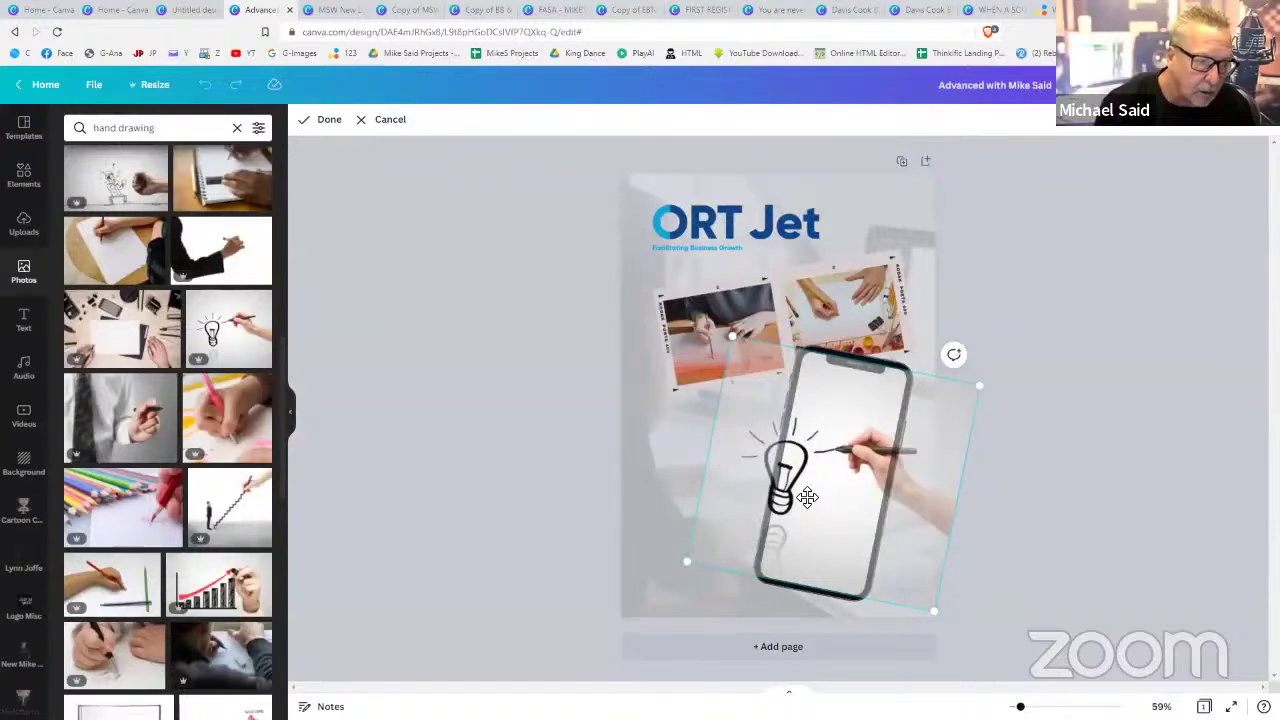
pyautogui.moveTo(807, 497); pyautogui.dragTo(837, 505)
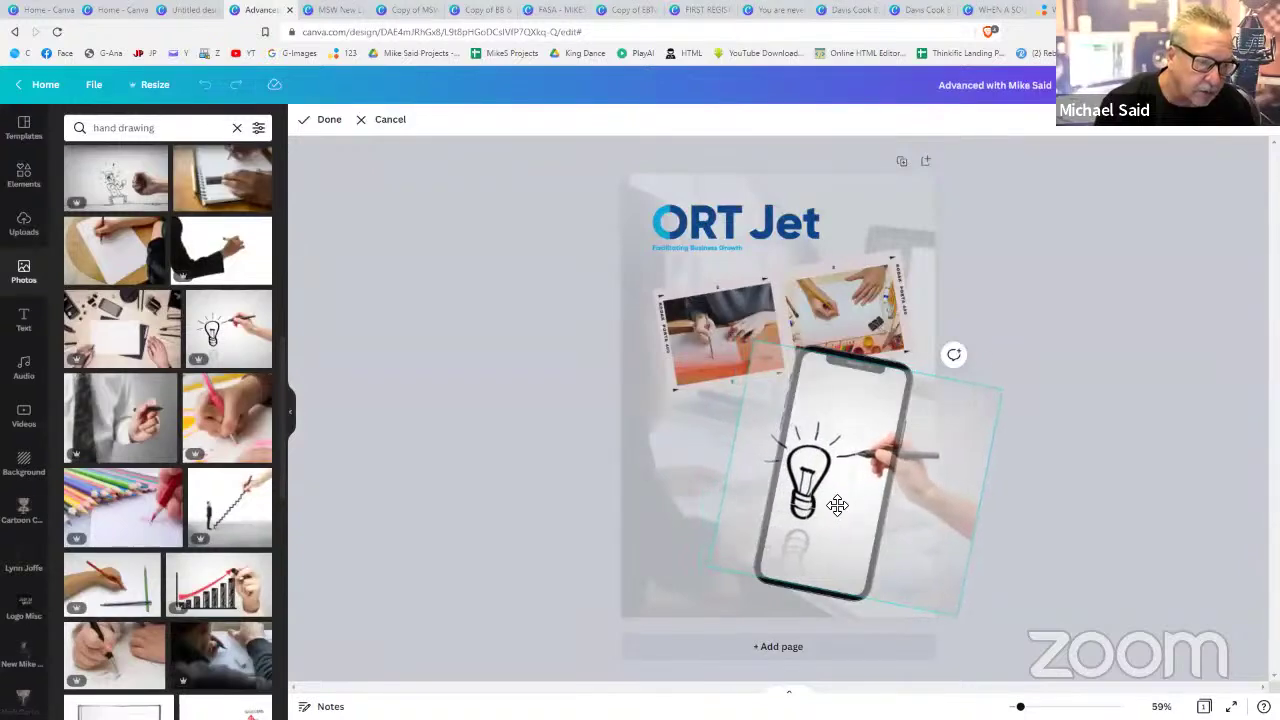
pyautogui.click(1121, 401)
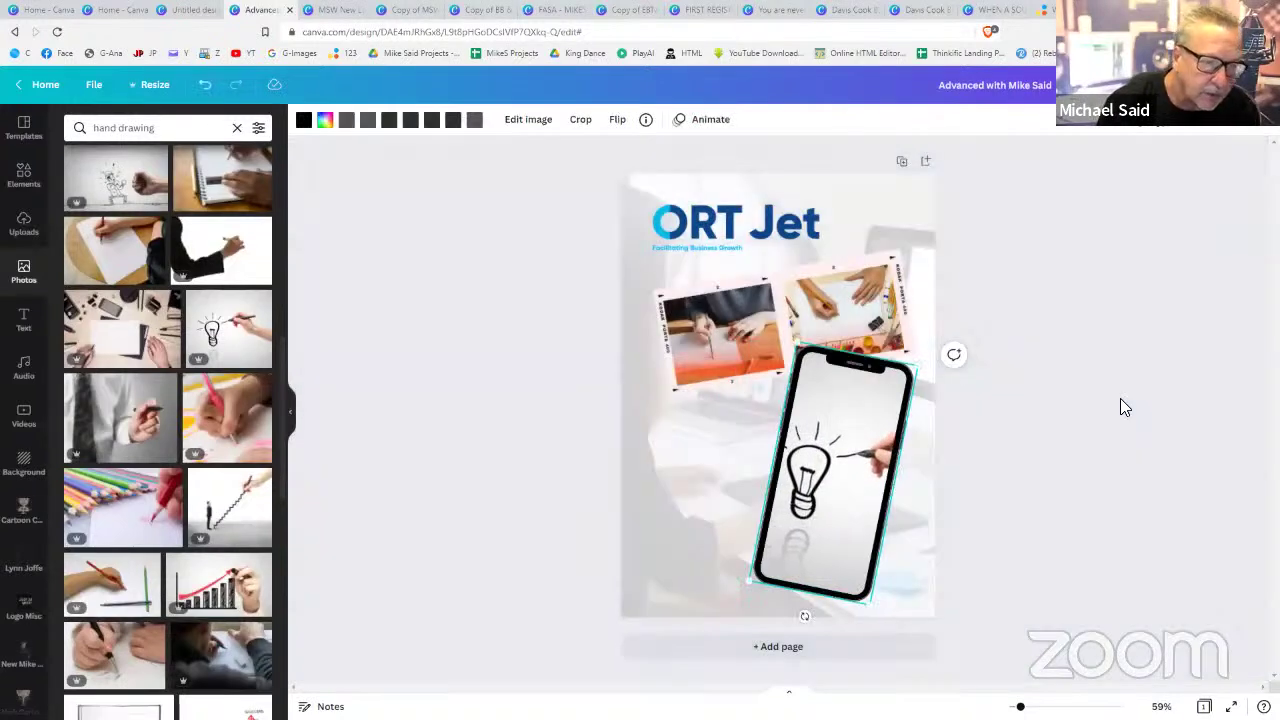
pyautogui.click(1121, 401)
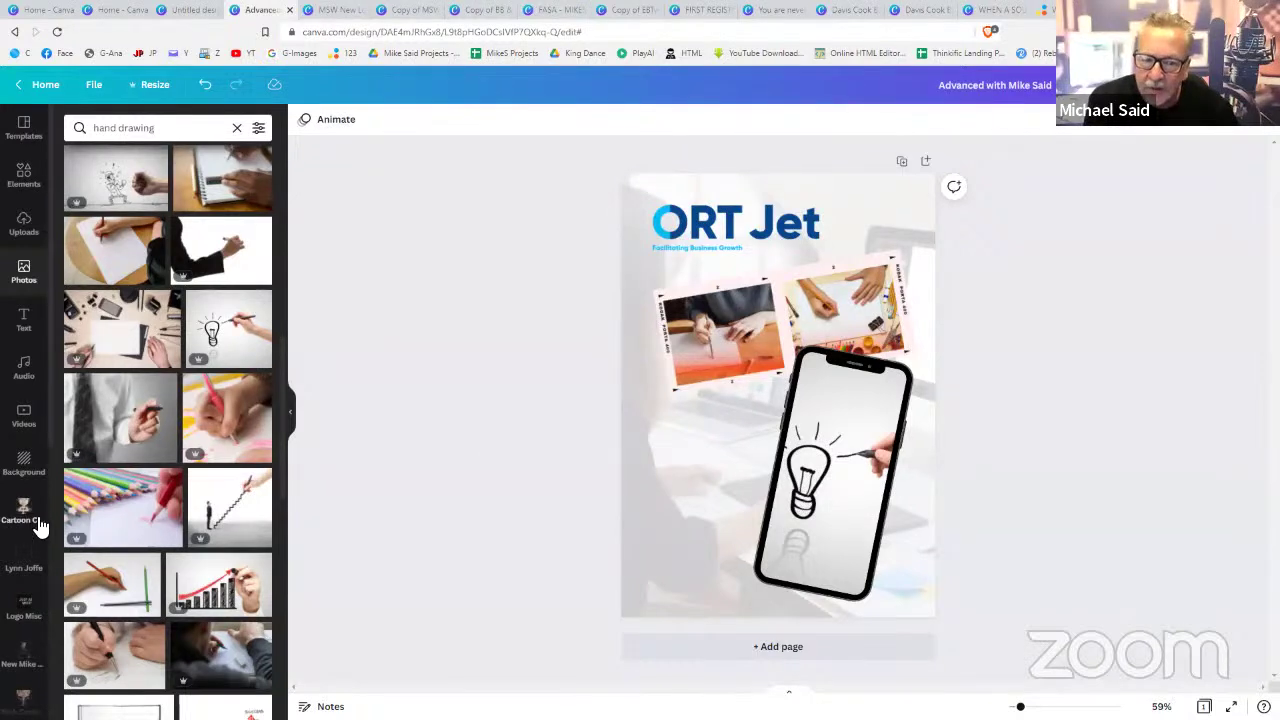
pyautogui.scroll(-5, 30, 580)
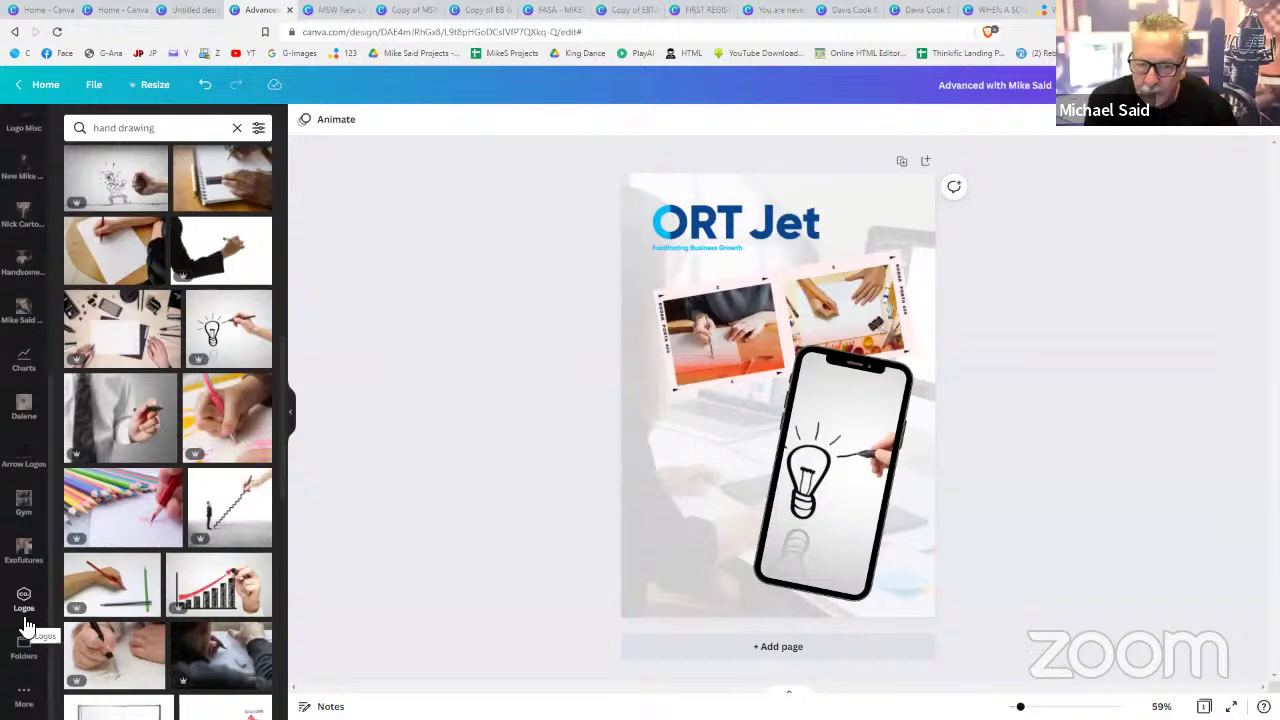
pyautogui.scroll(2, 24, 622)
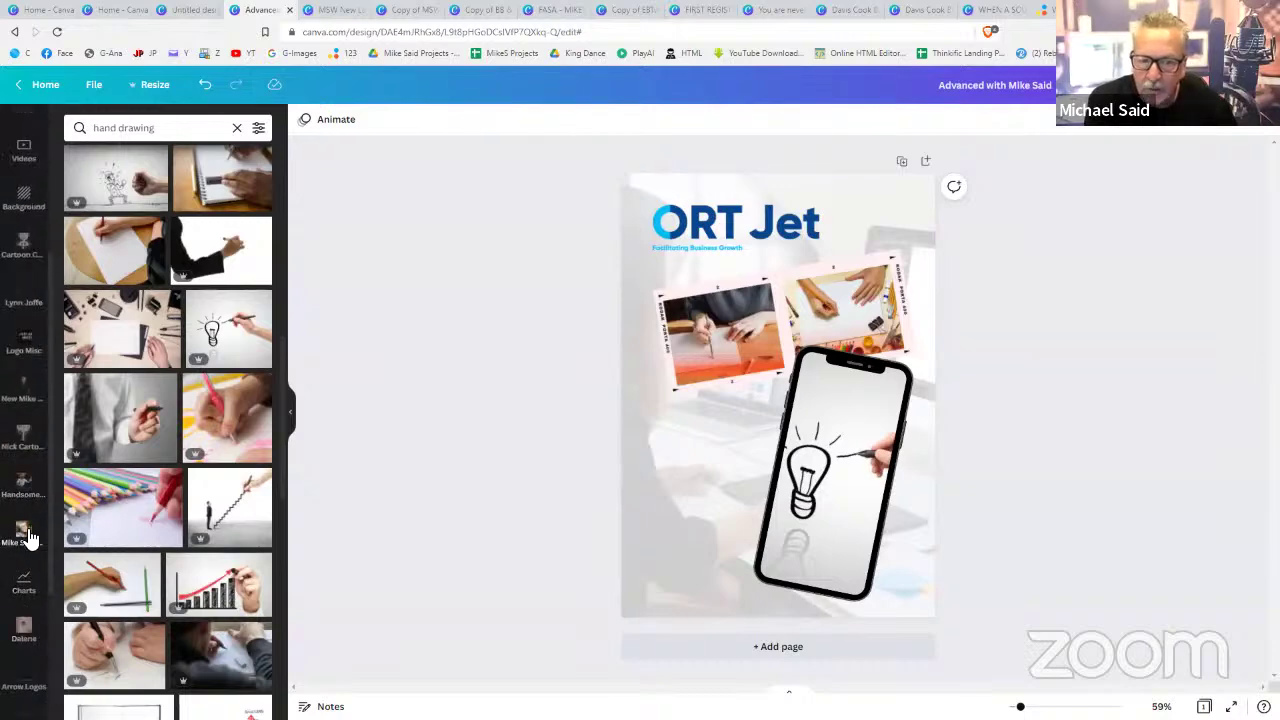
# - Add a thumbs-up cartoon man from Nick Cartoons, shrunk and placed at the lower-left edge
pyautogui.click(24, 434)
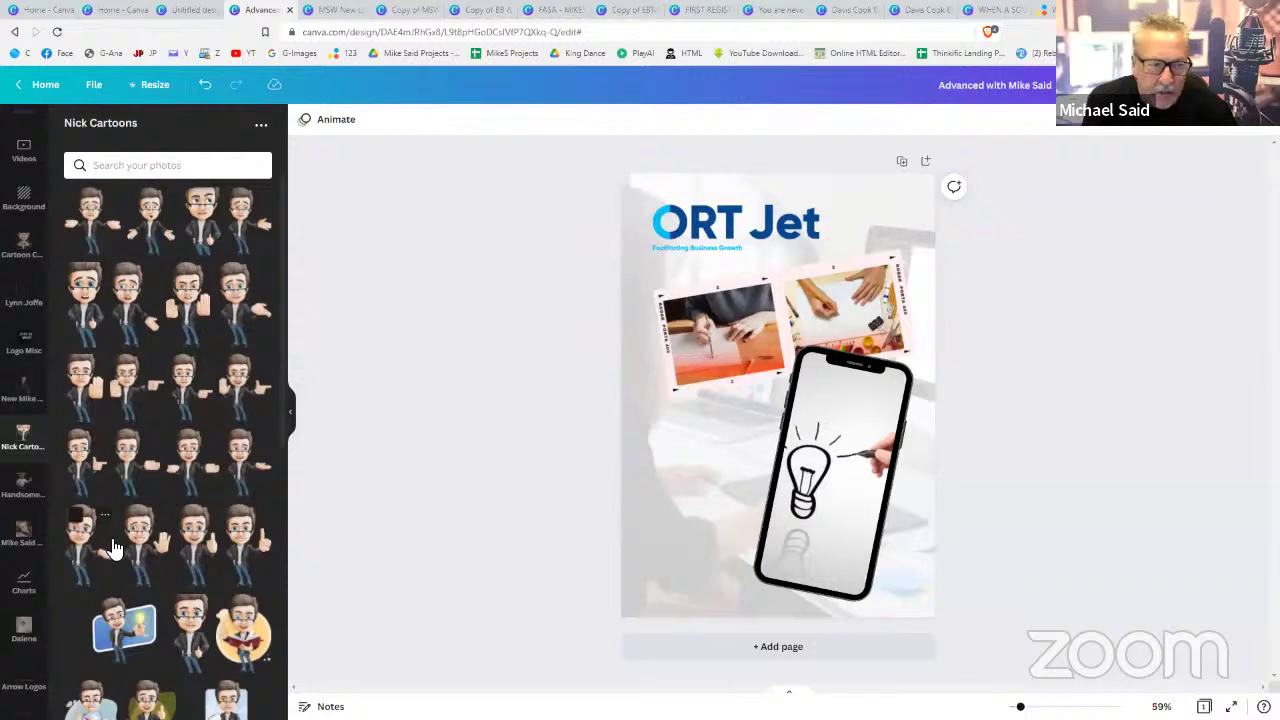
pyautogui.click(201, 557)
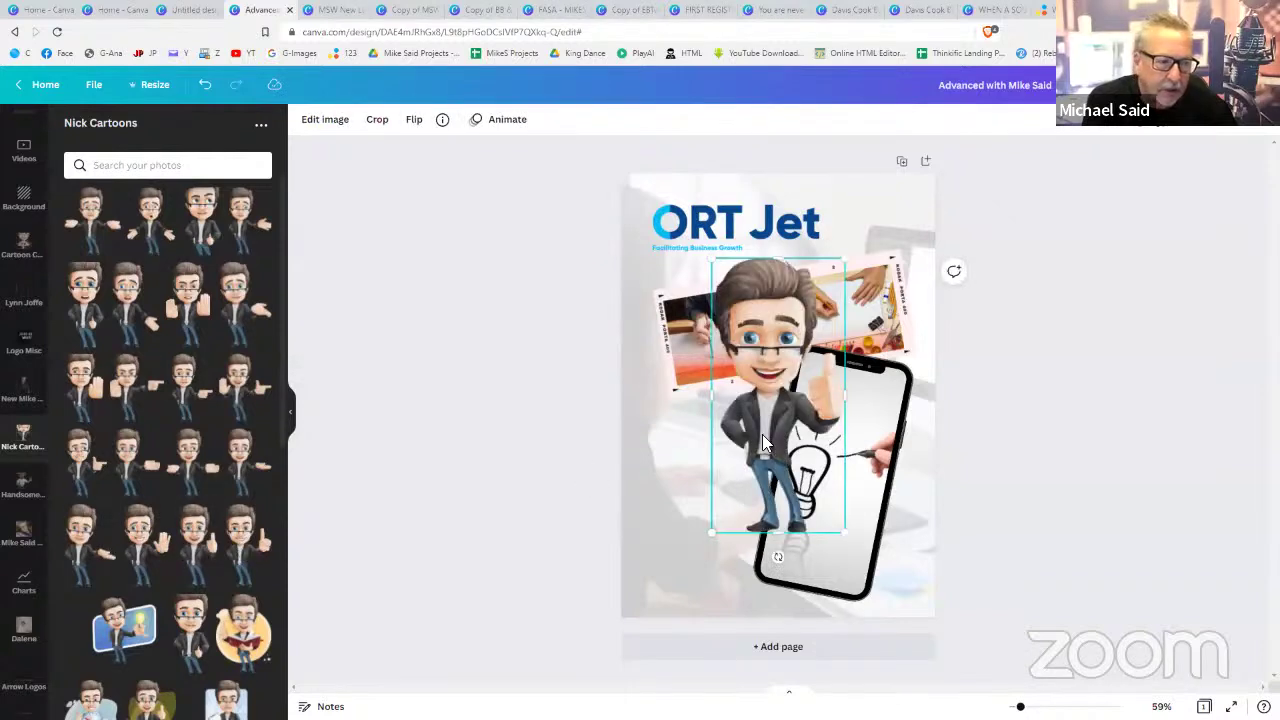
pyautogui.moveTo(762, 434); pyautogui.dragTo(652, 524)
pyautogui.moveTo(737, 367); pyautogui.dragTo(691, 443)
pyautogui.moveTo(662, 484)
pyautogui.mouseDown()
pyautogui.moveTo(680, 467)
pyautogui.moveTo(679, 480)
pyautogui.mouseUp()
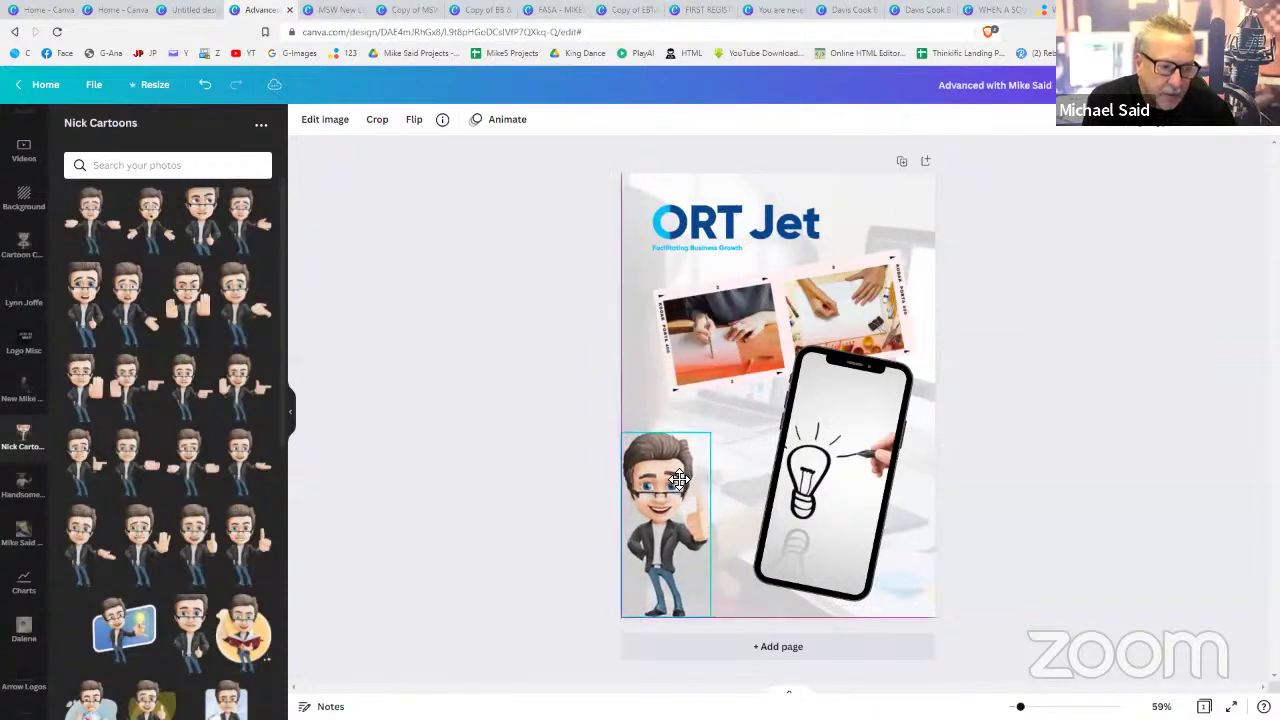
pyautogui.click(1042, 478)
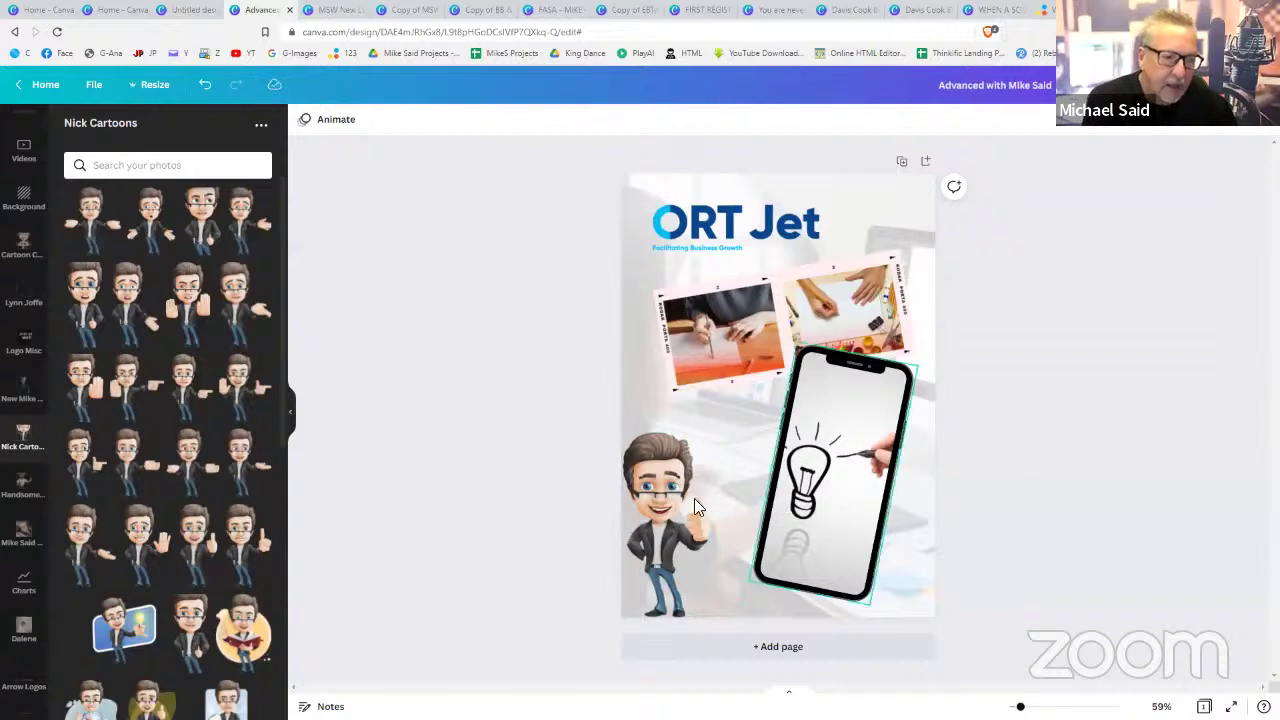
pyautogui.click(660, 498)
pyautogui.click(325, 121)
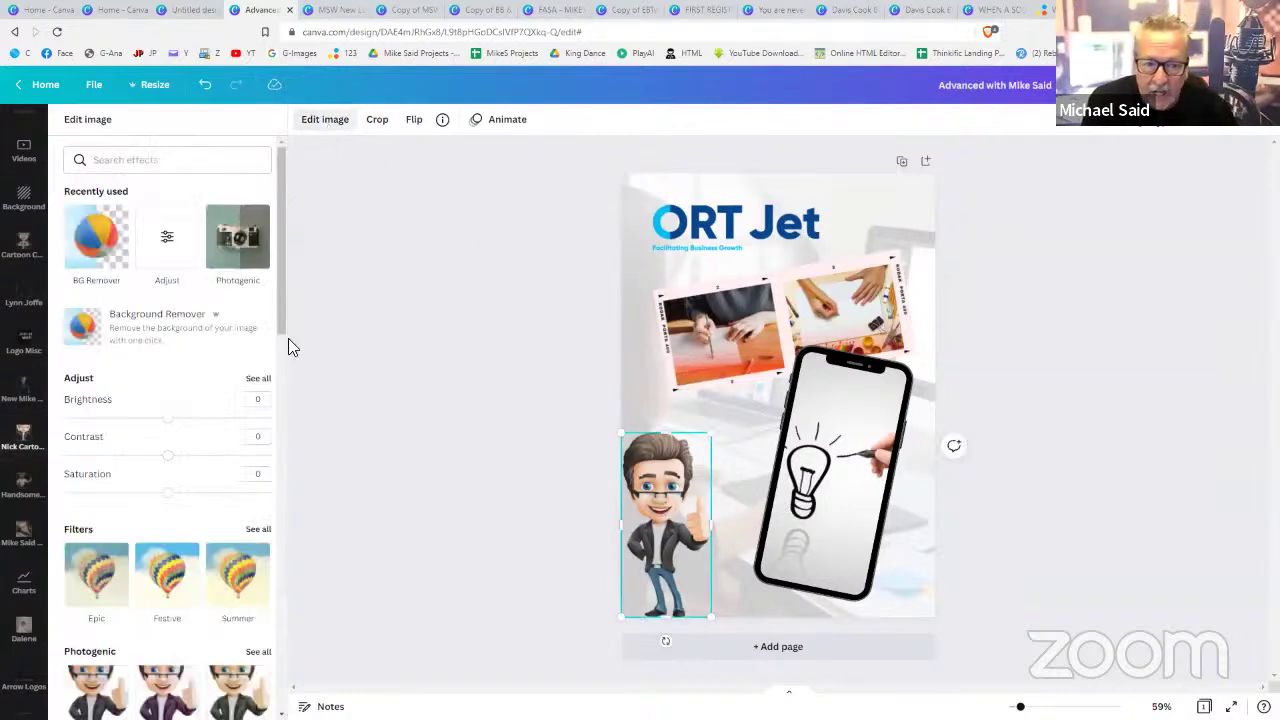
# - Try the Tundra Photogenic filter on the cartoon, then remove the filter
pyautogui.scroll(-3, 216, 540)
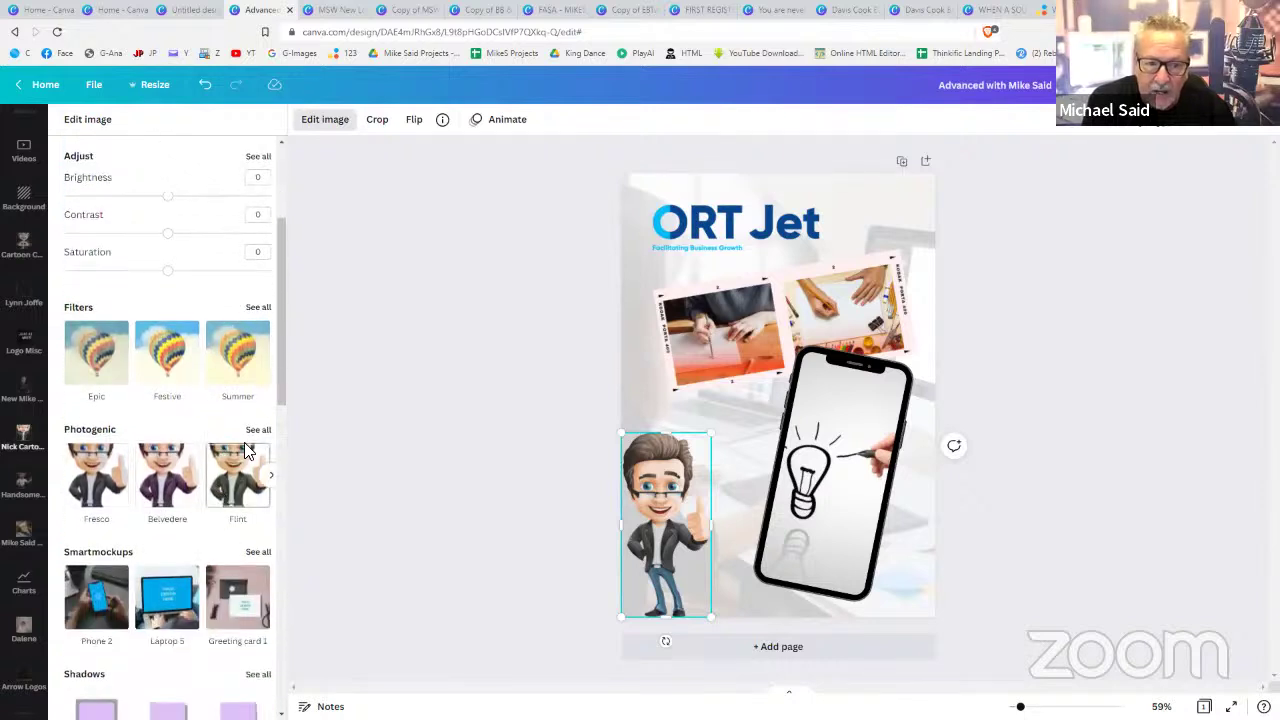
pyautogui.click(258, 432)
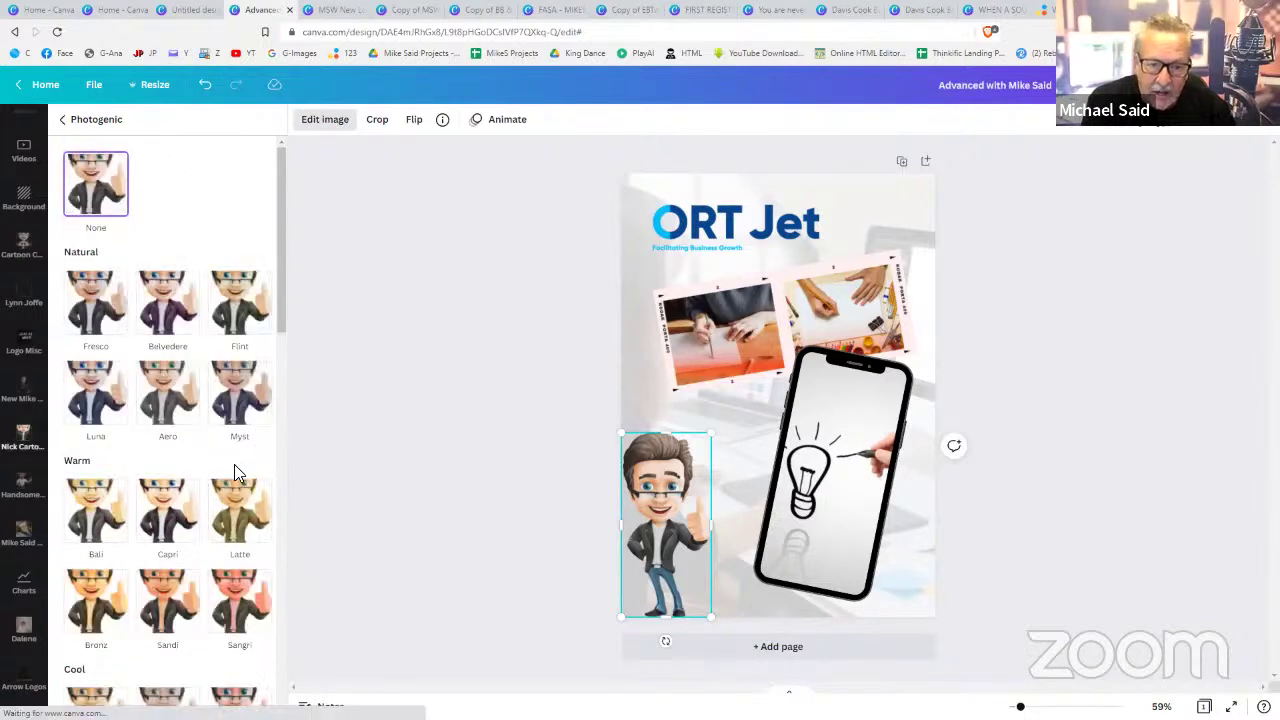
pyautogui.scroll(-4, 234, 470)
pyautogui.click(236, 478)
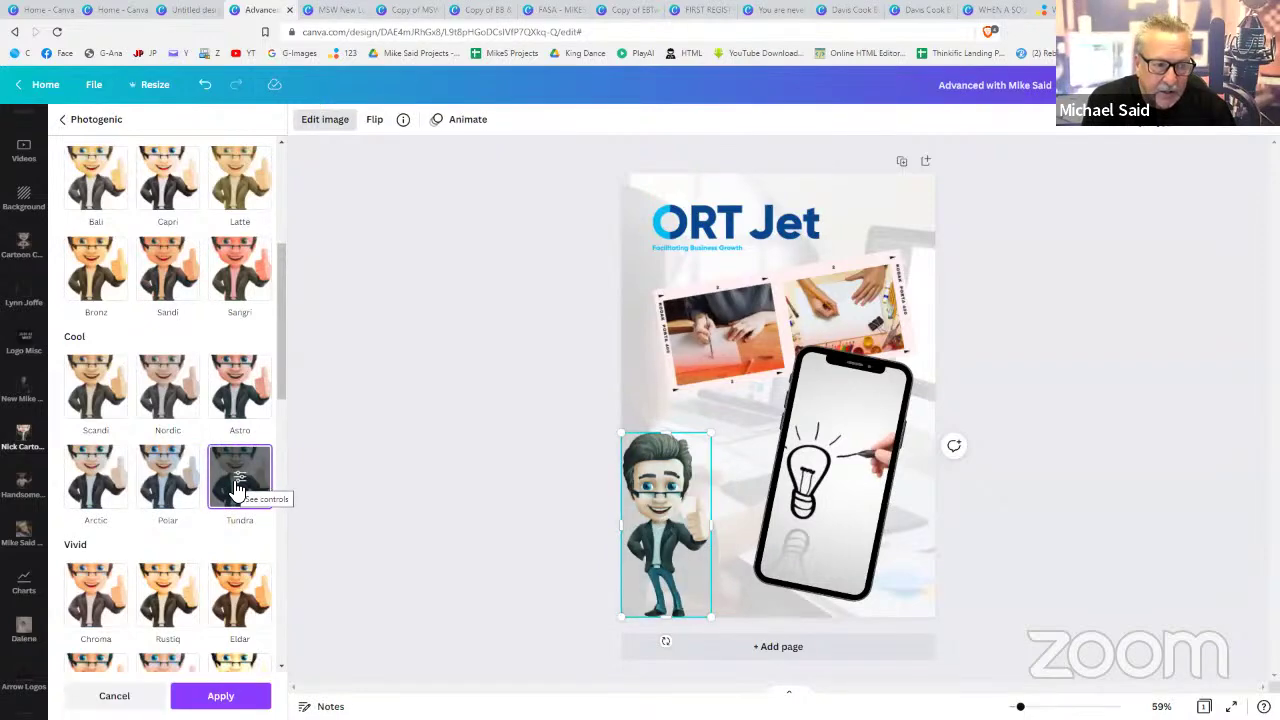
pyautogui.scroll(-5, 238, 480)
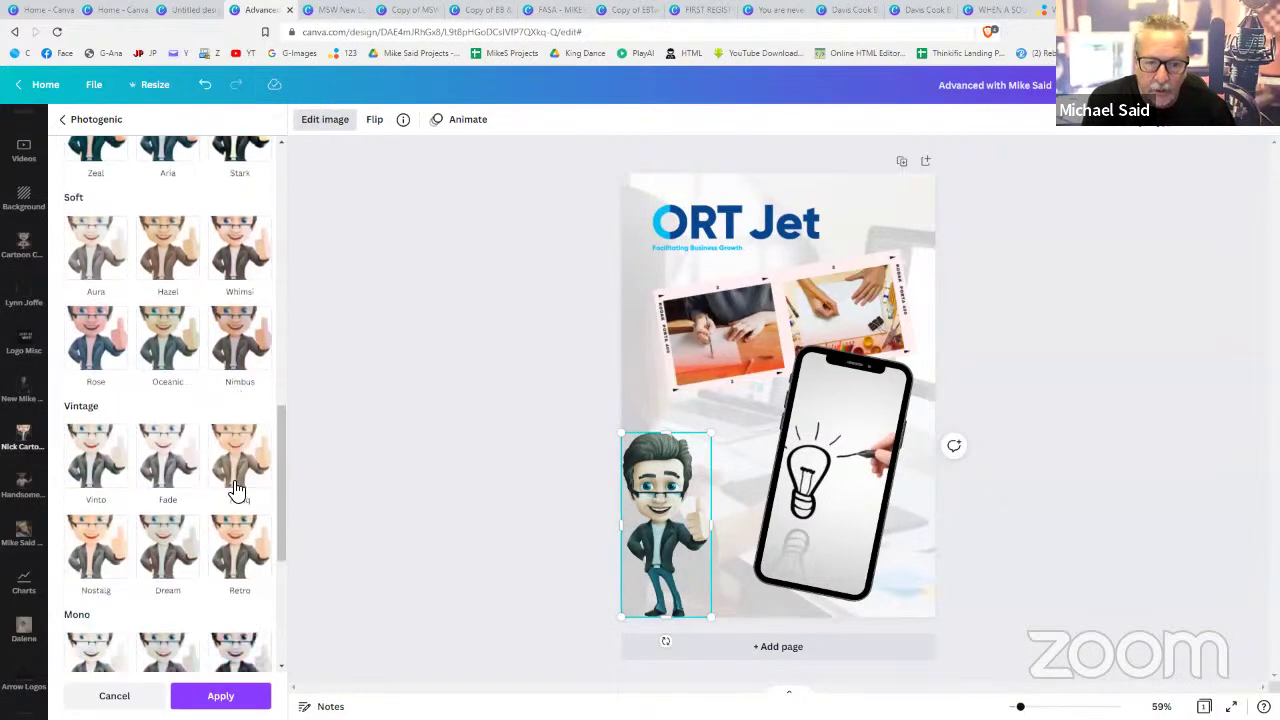
pyautogui.scroll(10, 230, 300)
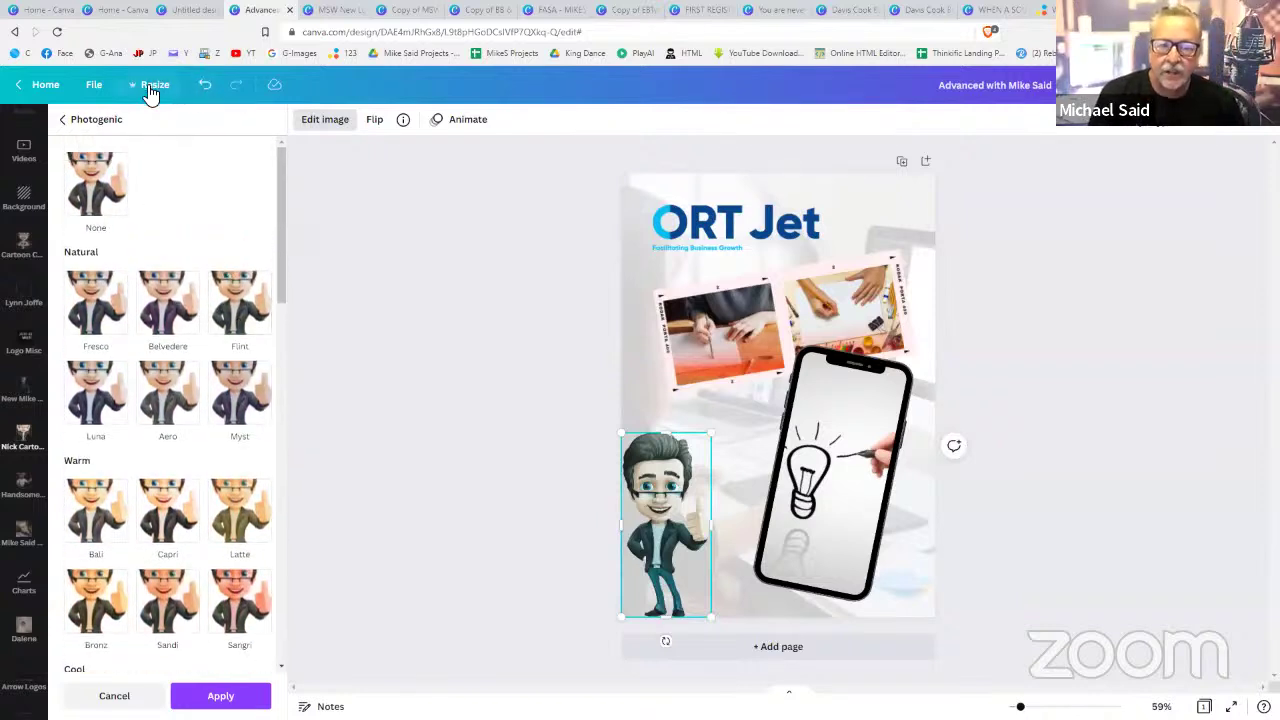
pyautogui.click(205, 88)
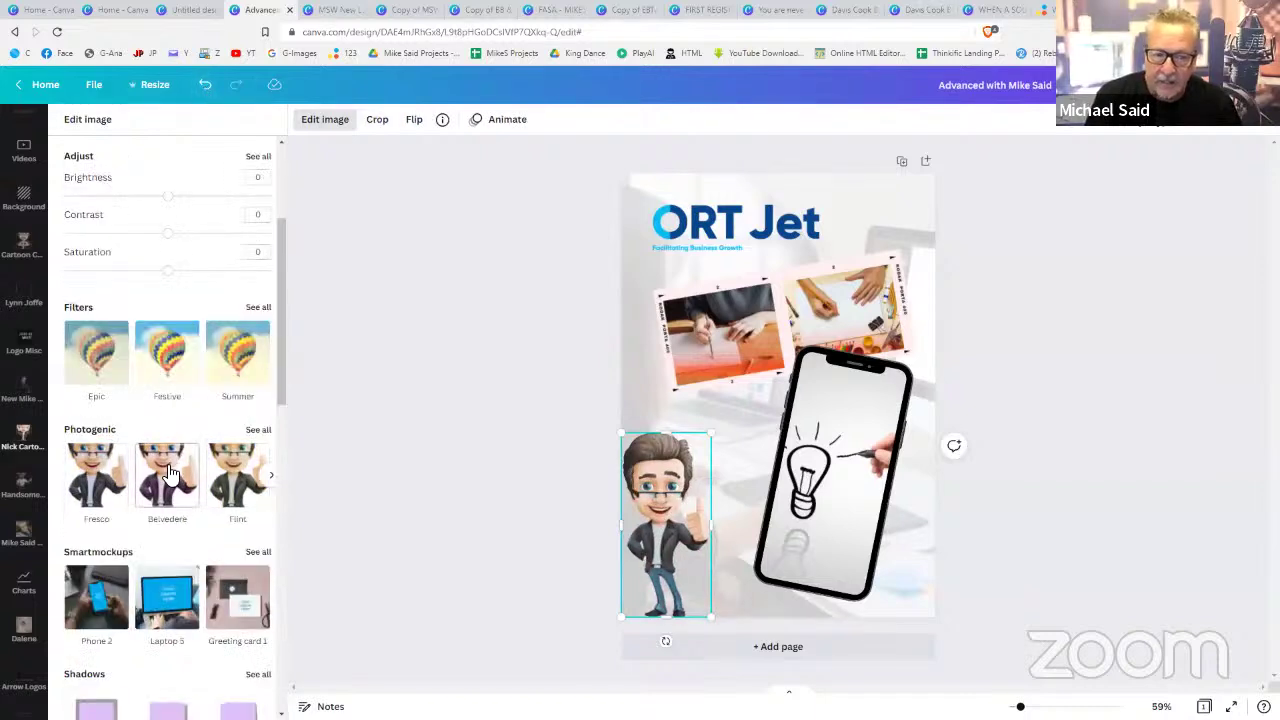
# - Apply the Angle shadow to the character and nudge it slightly up and right
pyautogui.scroll(-3, 170, 470)
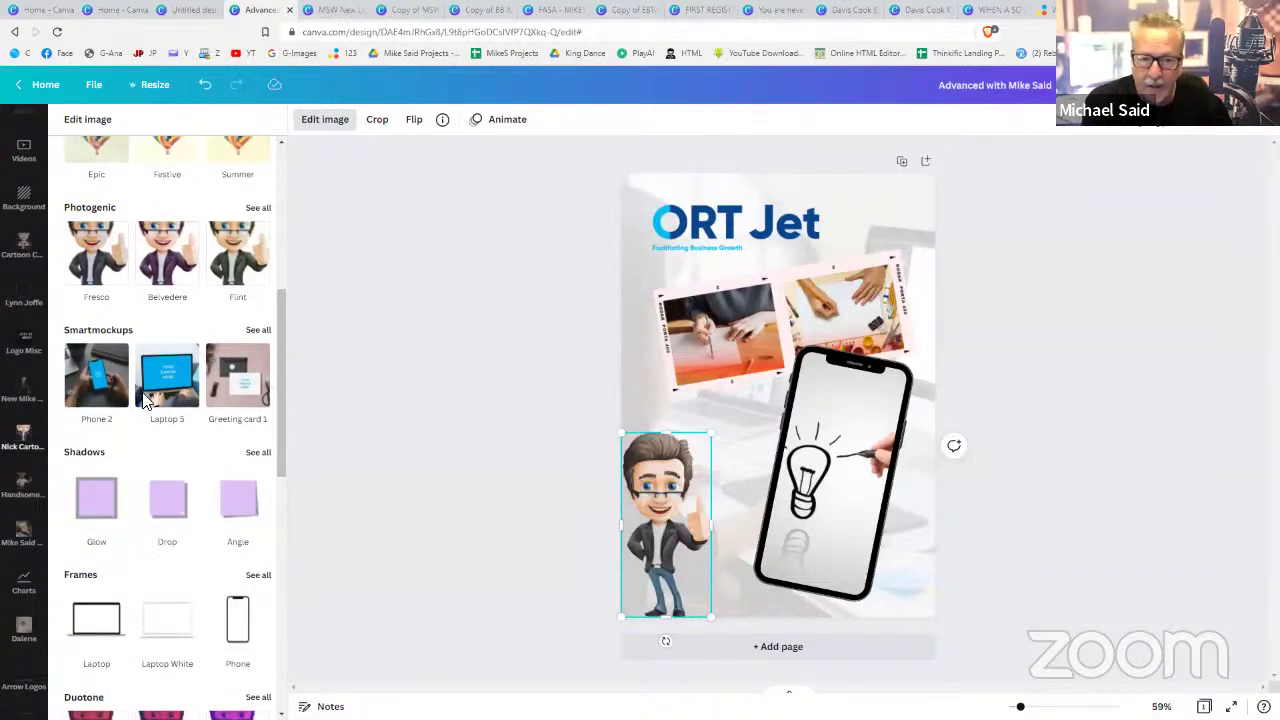
pyautogui.click(238, 500)
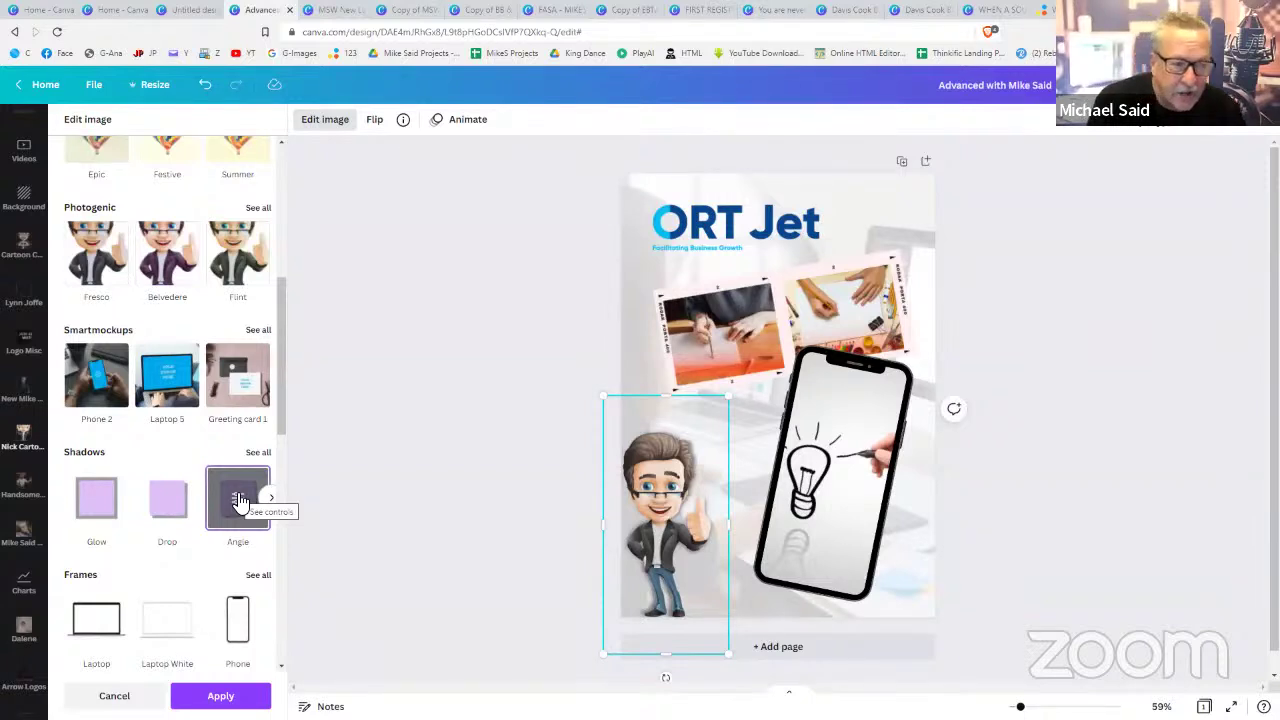
pyautogui.click(205, 85)
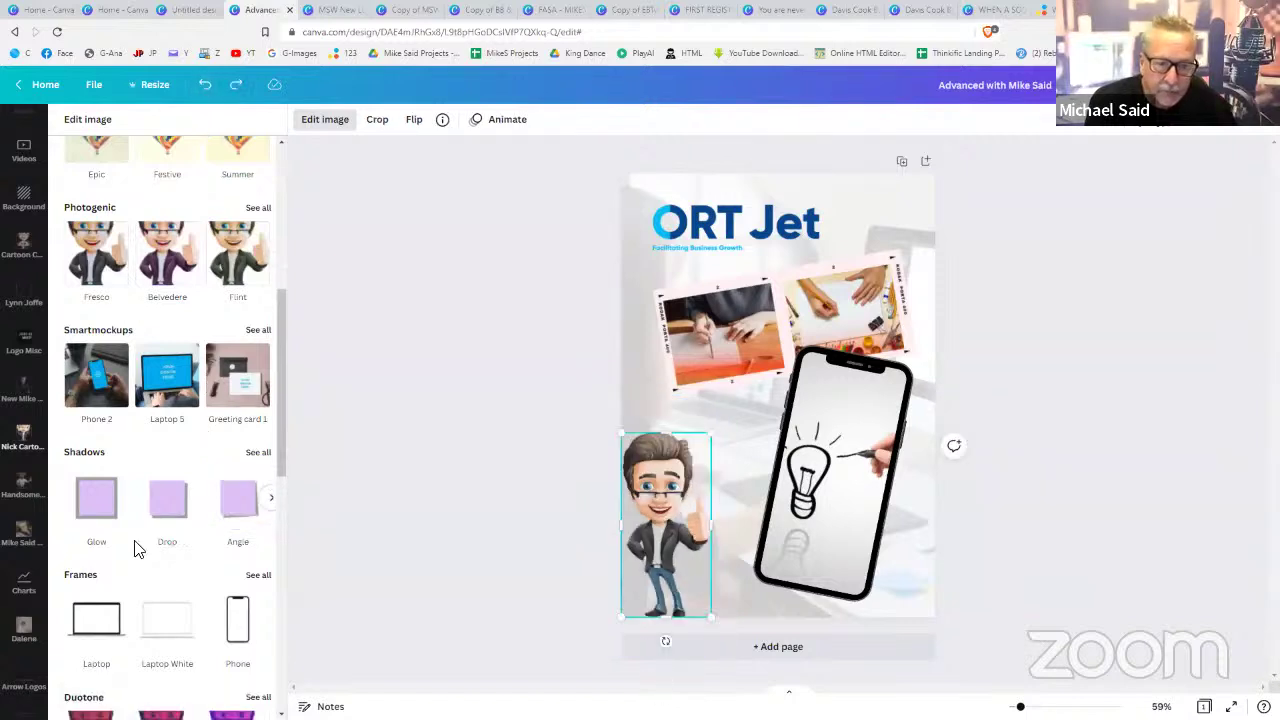
pyautogui.click(229, 506)
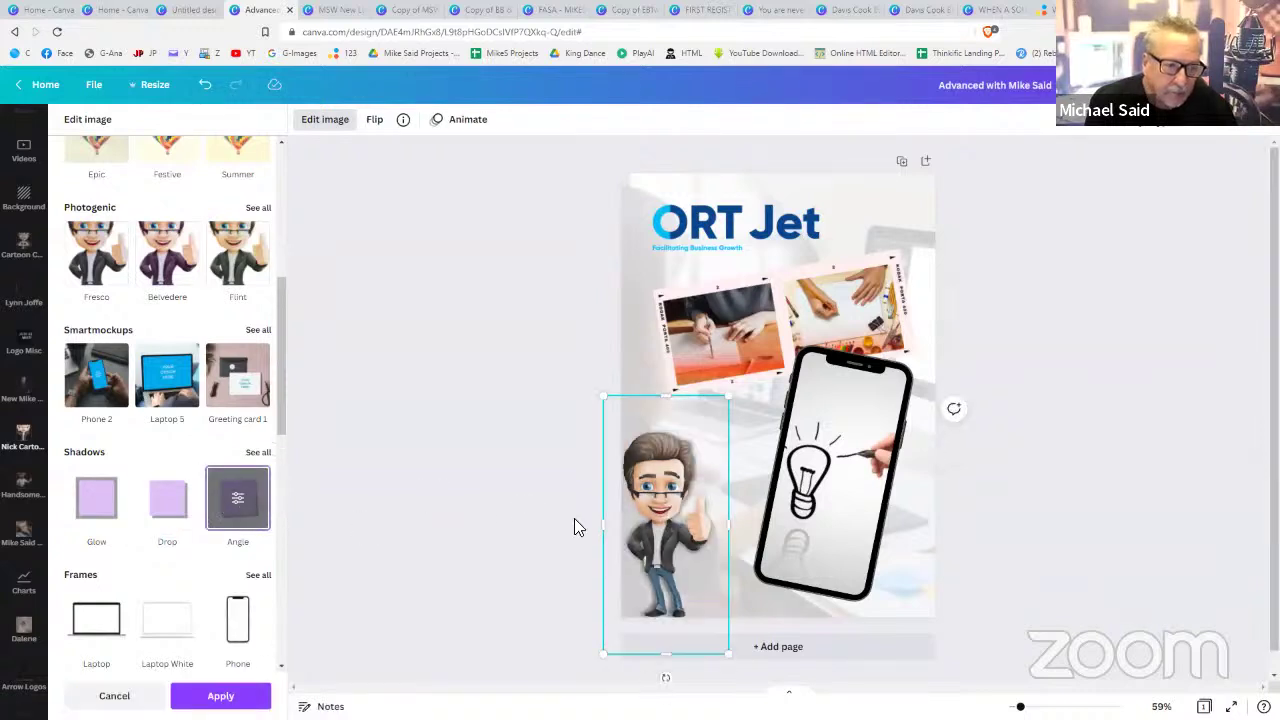
pyautogui.moveTo(682, 518); pyautogui.dragTo(694, 508)
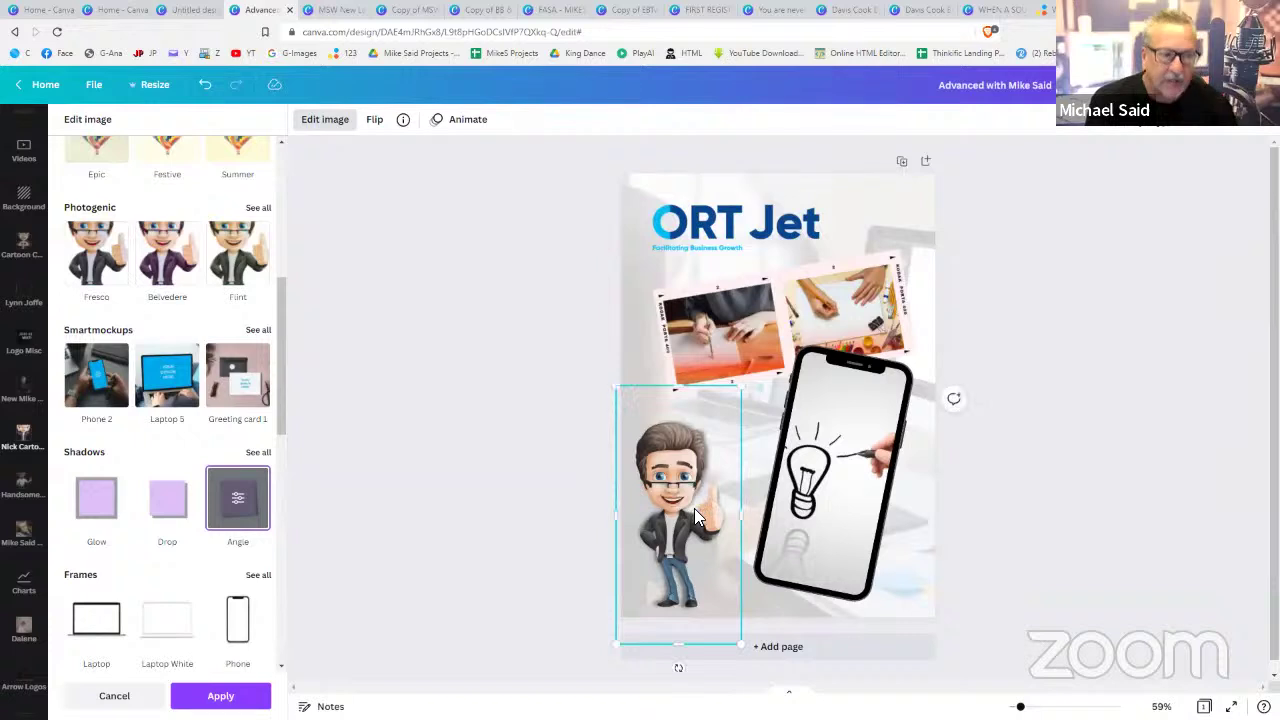
pyautogui.click(705, 293)
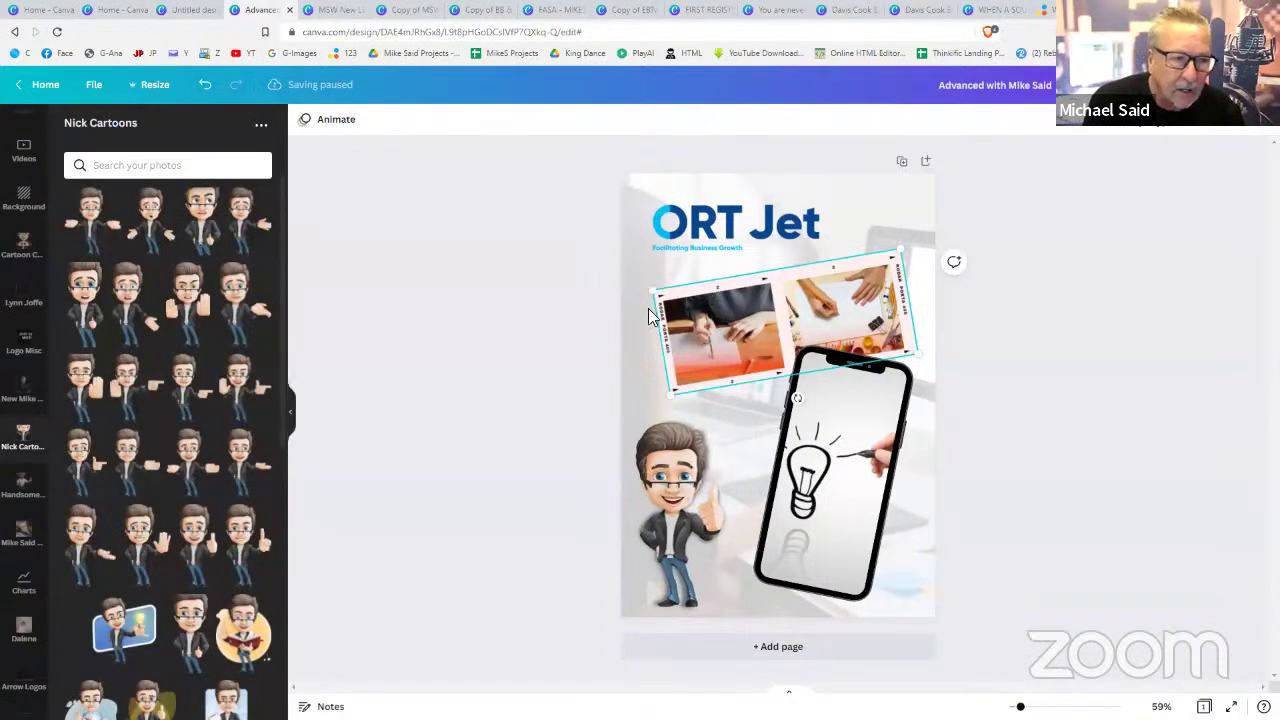
# - Try the Pan animation on the cartoon man, then settle on the Rise photo animation
pyautogui.click(652, 464)
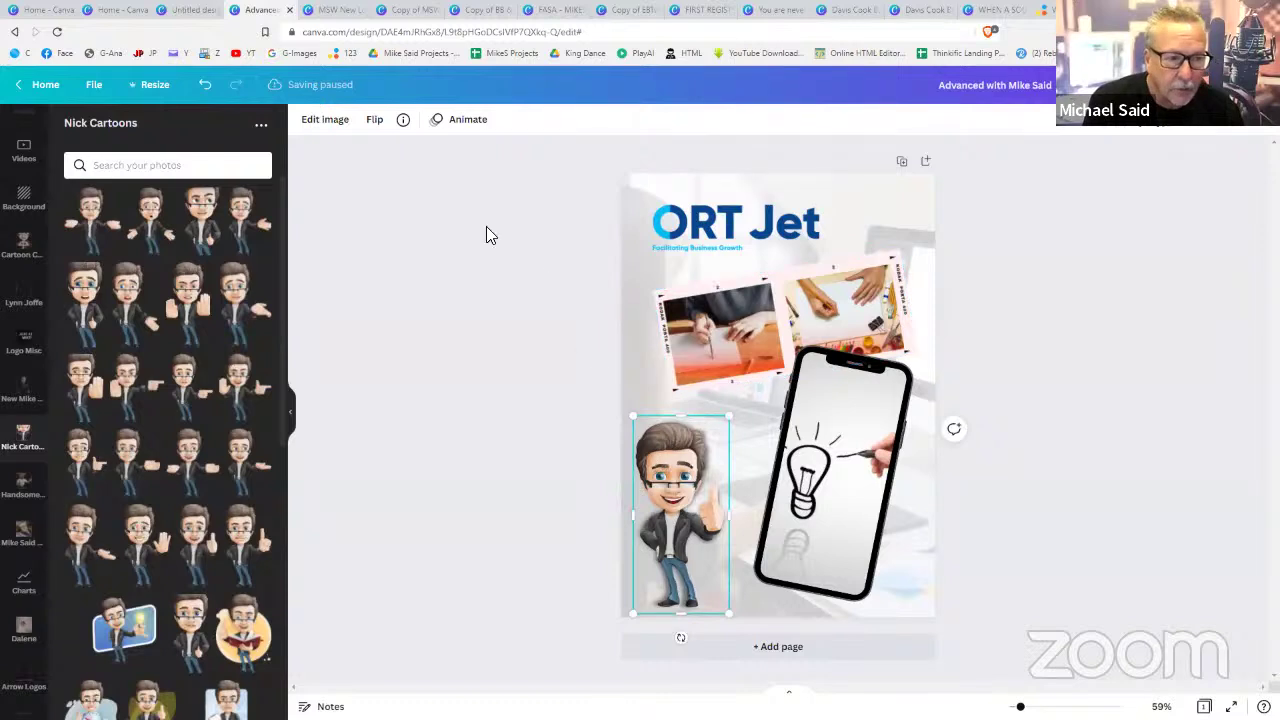
pyautogui.click(451, 121)
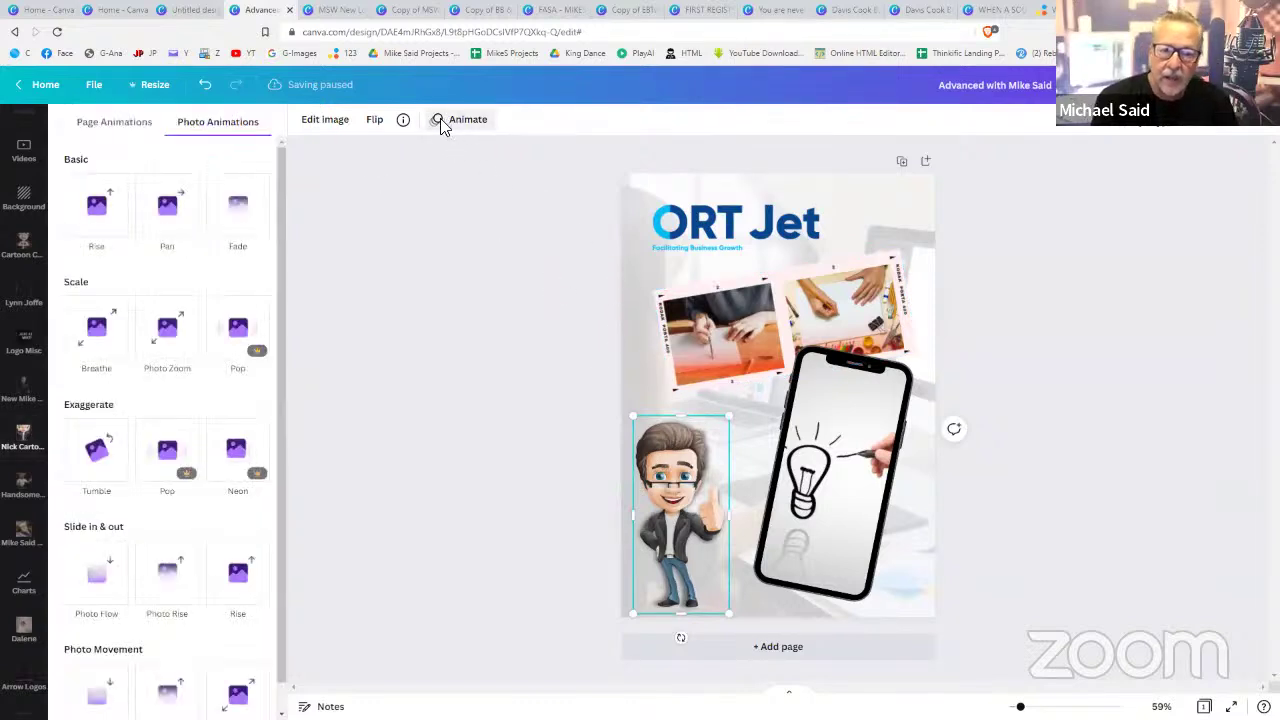
pyautogui.click(184, 198)
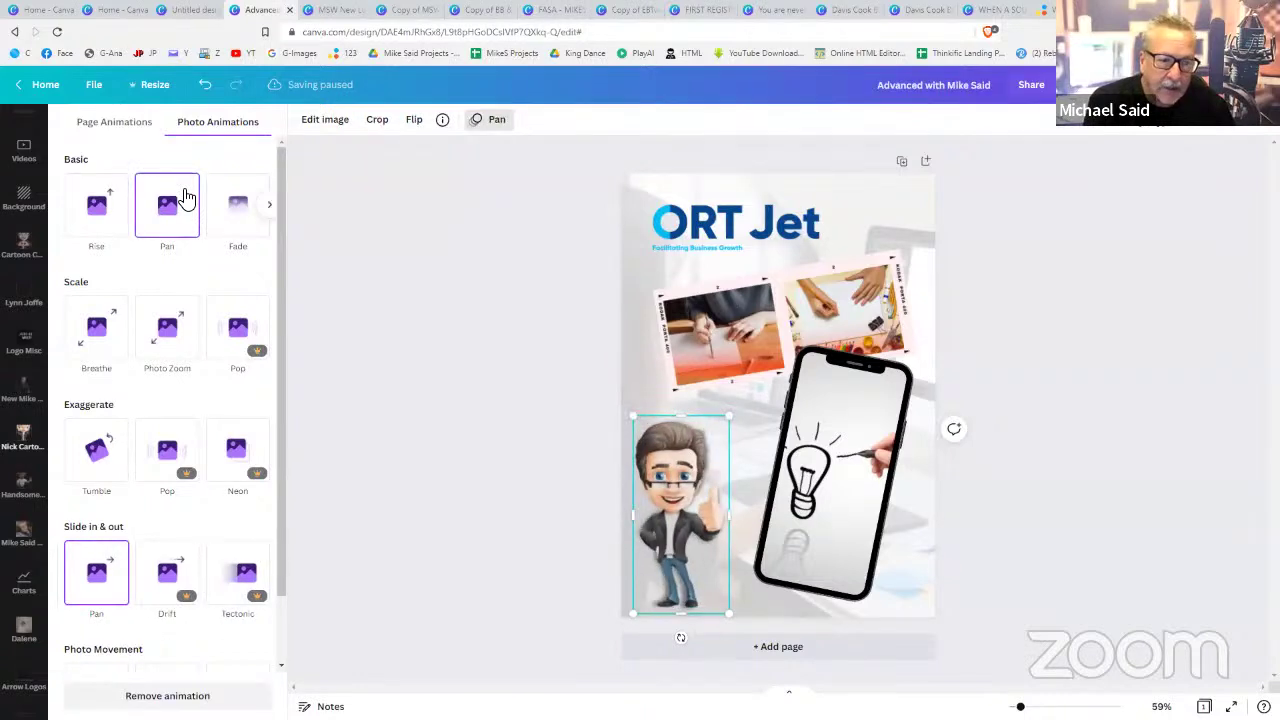
pyautogui.click(110, 203)
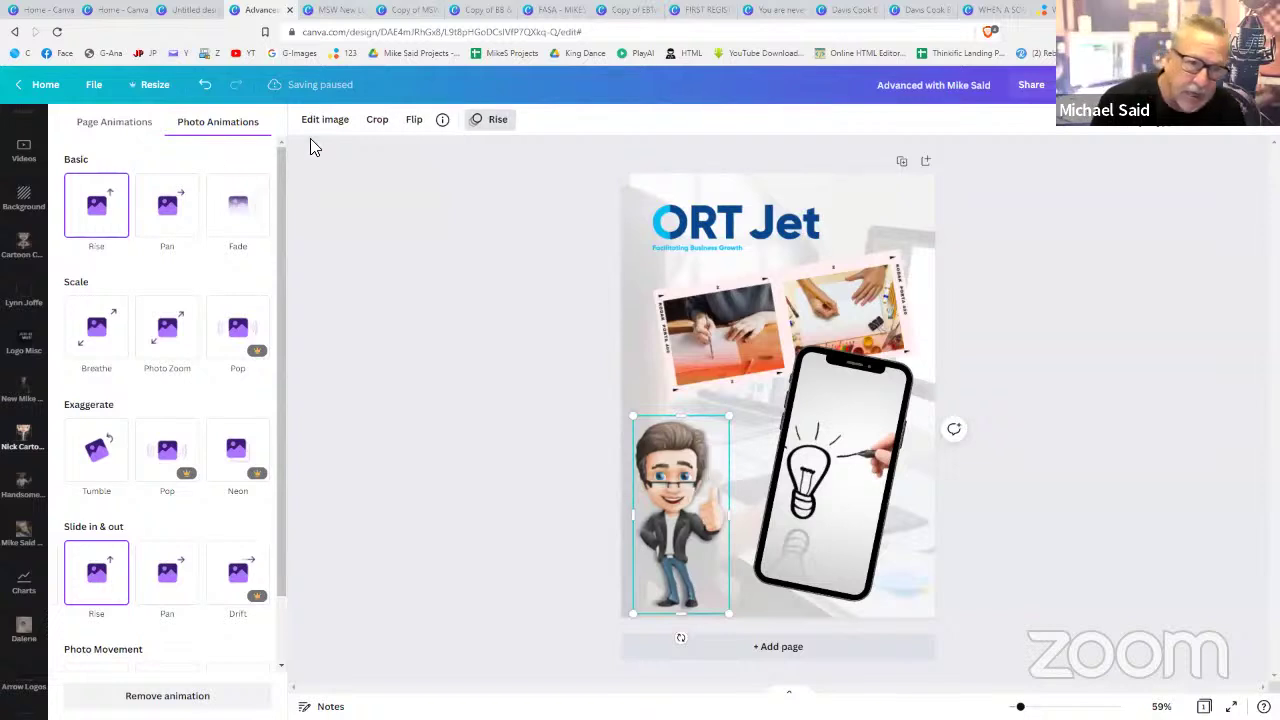
pyautogui.click(491, 125)
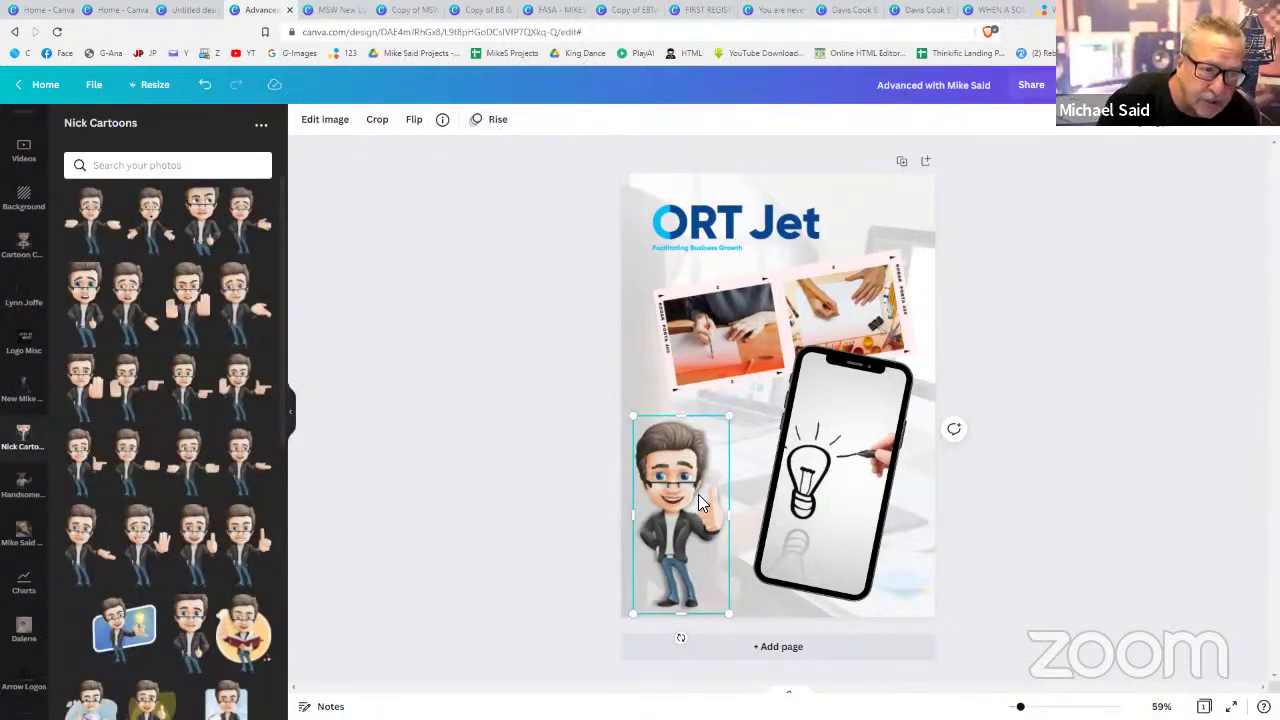
pyautogui.click(960, 510)
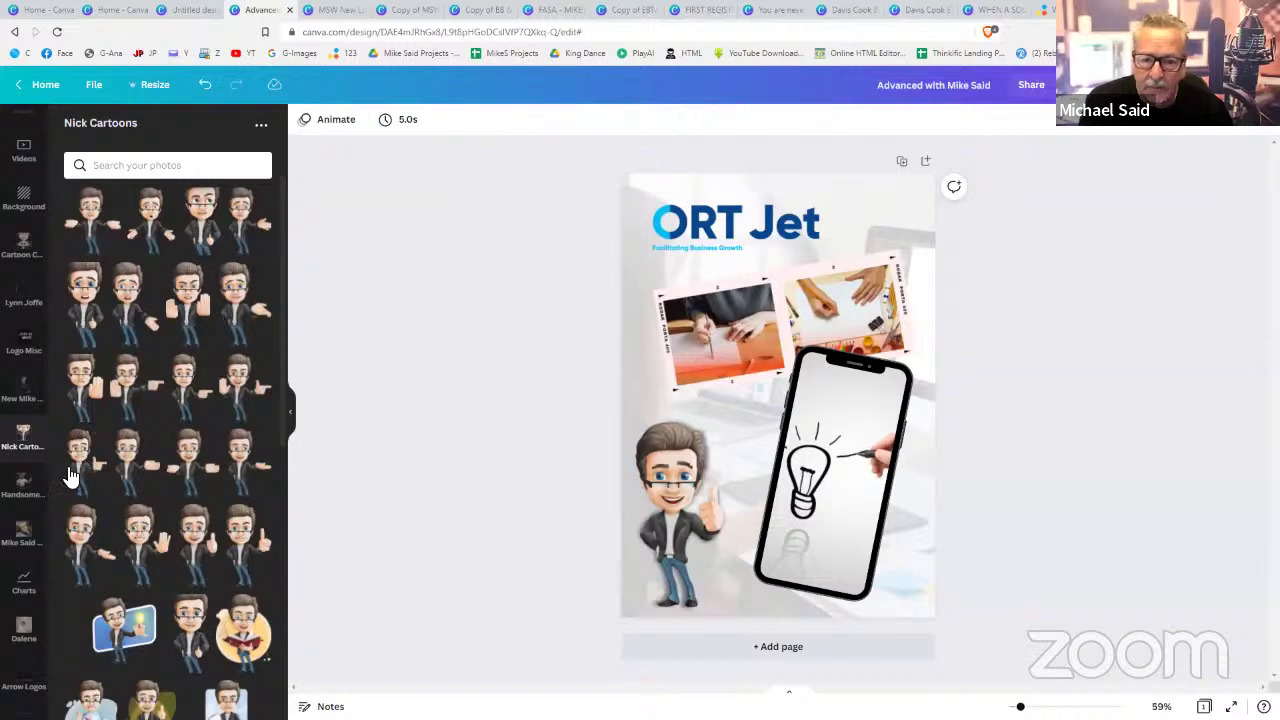
# - Try the stopwatch and pie-chart characters from Handsome African Man inside the phone frame
pyautogui.click(24, 494)
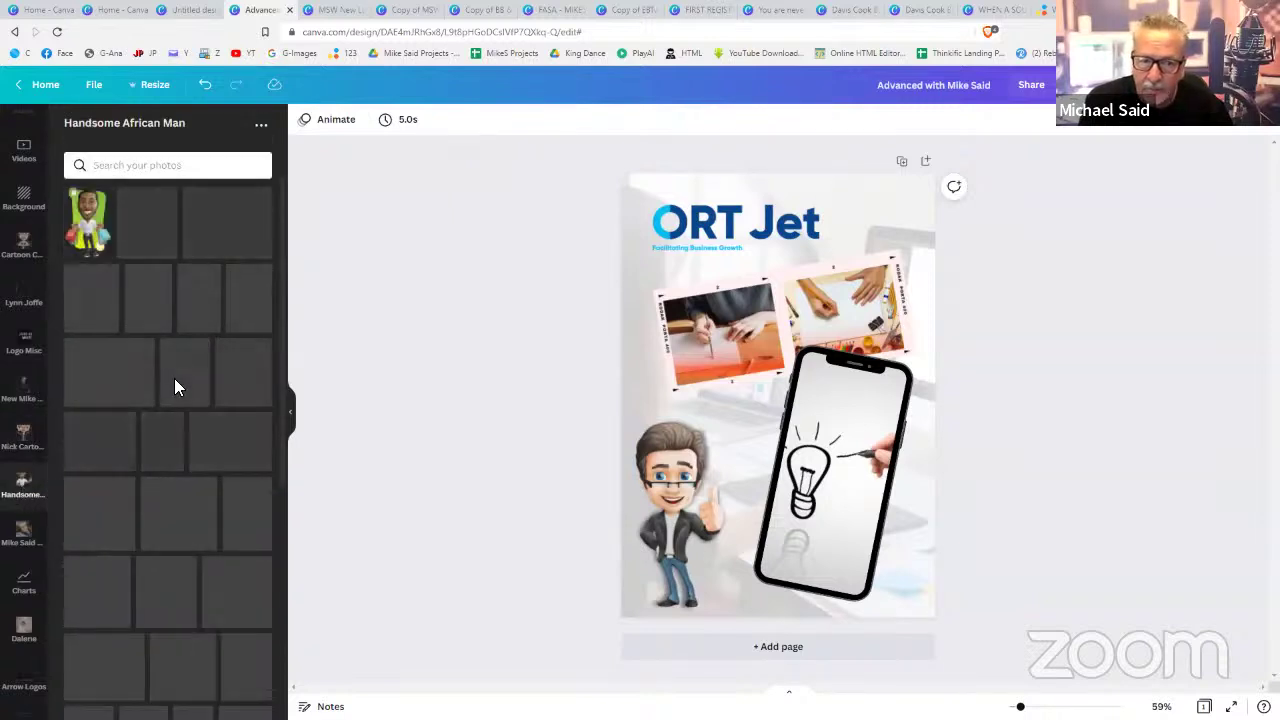
pyautogui.scroll(-10, 174, 415)
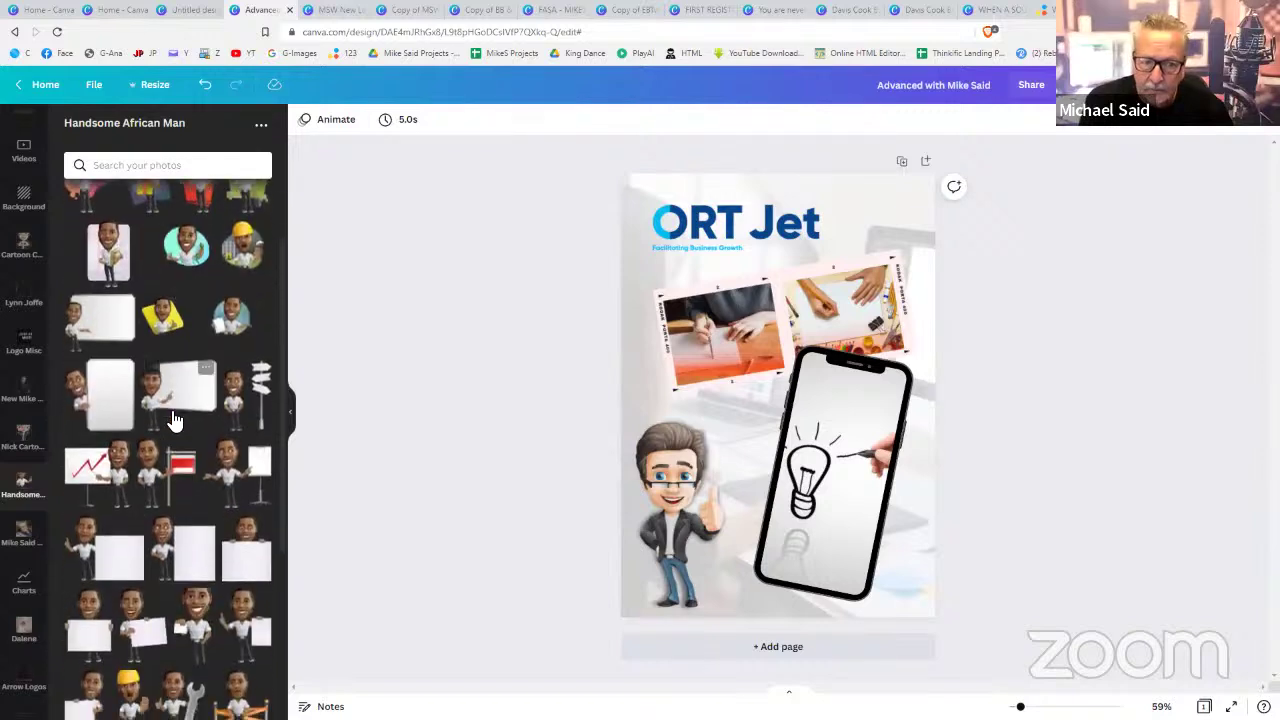
pyautogui.scroll(-1, 174, 420)
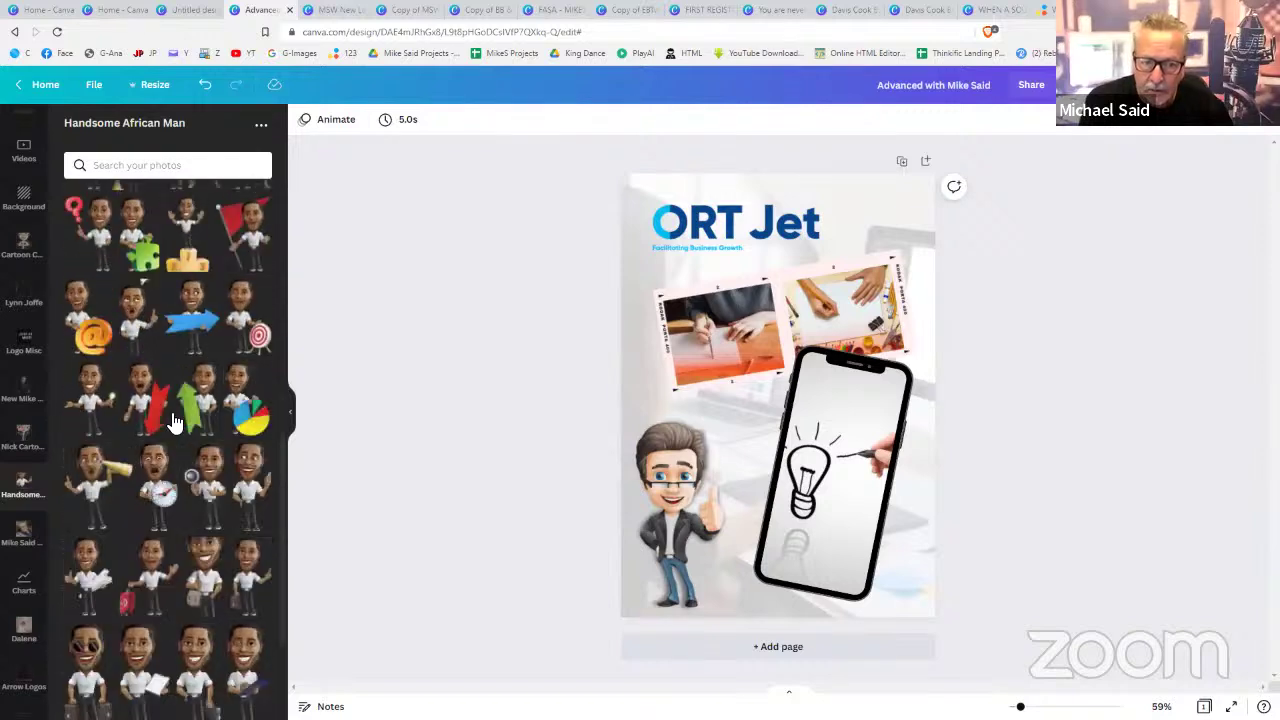
pyautogui.click(162, 468)
pyautogui.moveTo(754, 358); pyautogui.dragTo(848, 424)
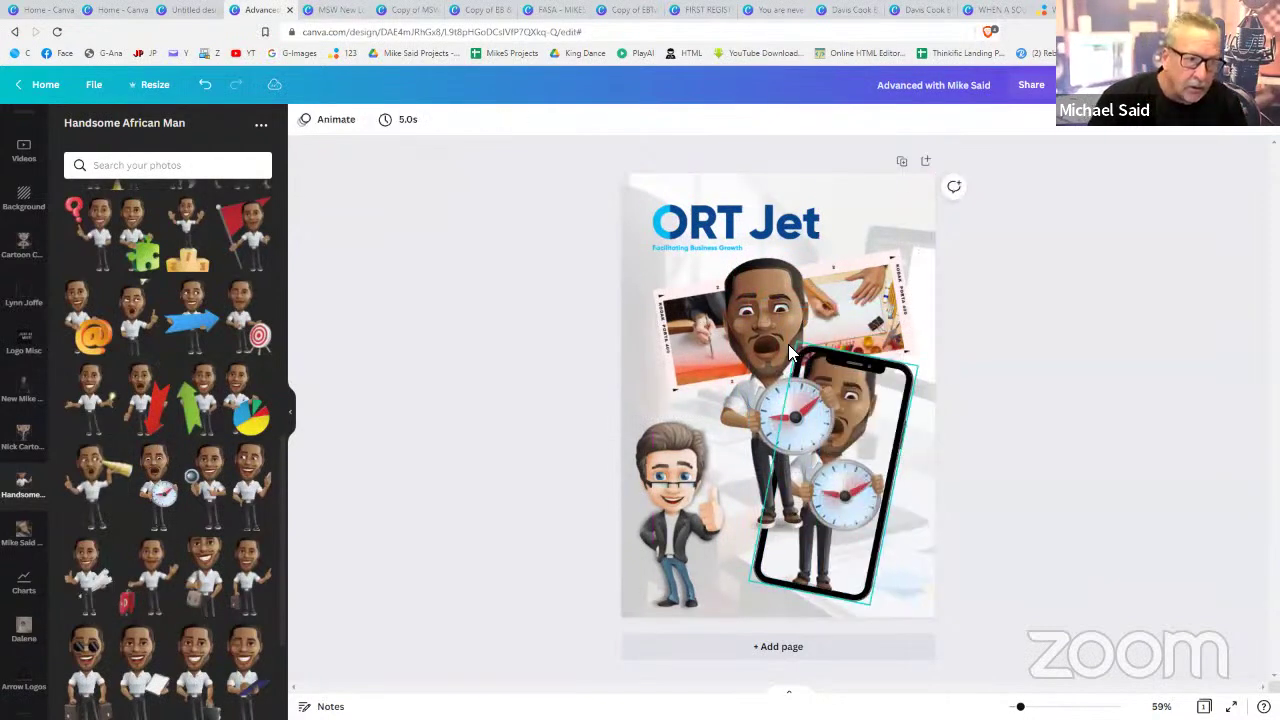
pyautogui.moveTo(782, 338); pyautogui.dragTo(830, 430)
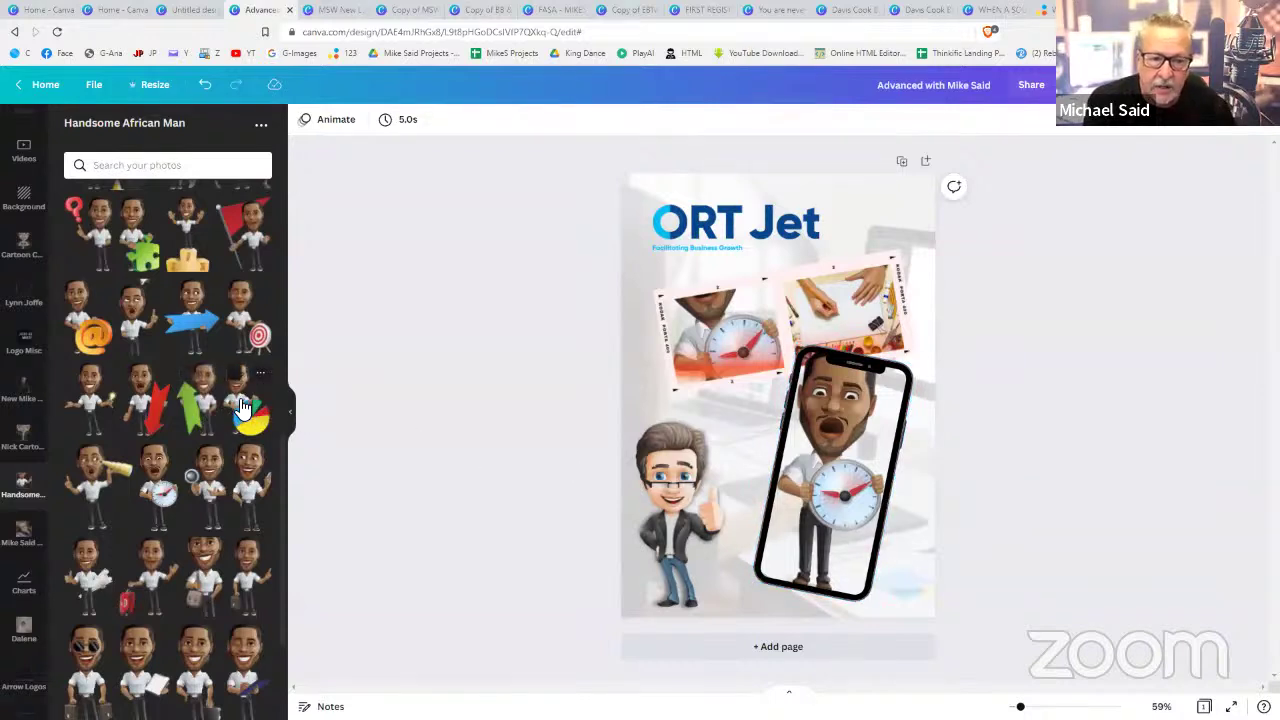
pyautogui.moveTo(242, 405); pyautogui.dragTo(815, 458)
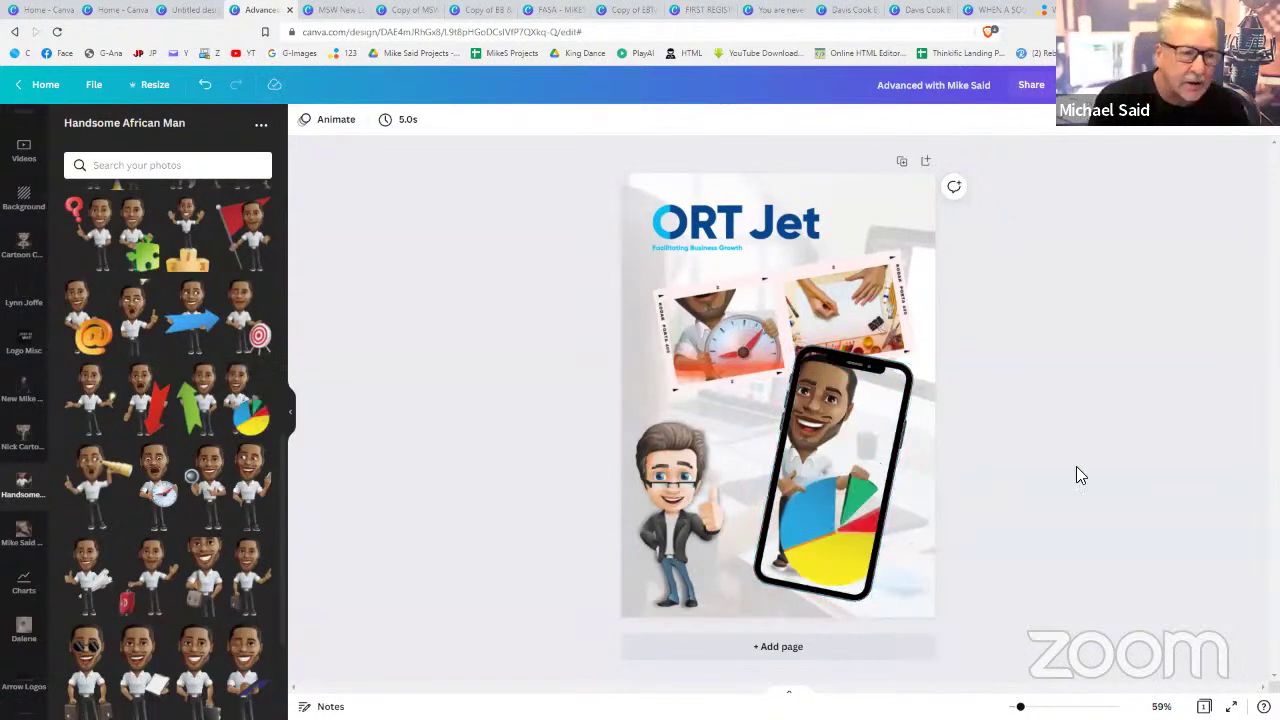
# - Delete the photo collage, phone frame and cartoon, leaving only the ORT Jet logo
pyautogui.click(734, 345)
pyautogui.press('Delete')
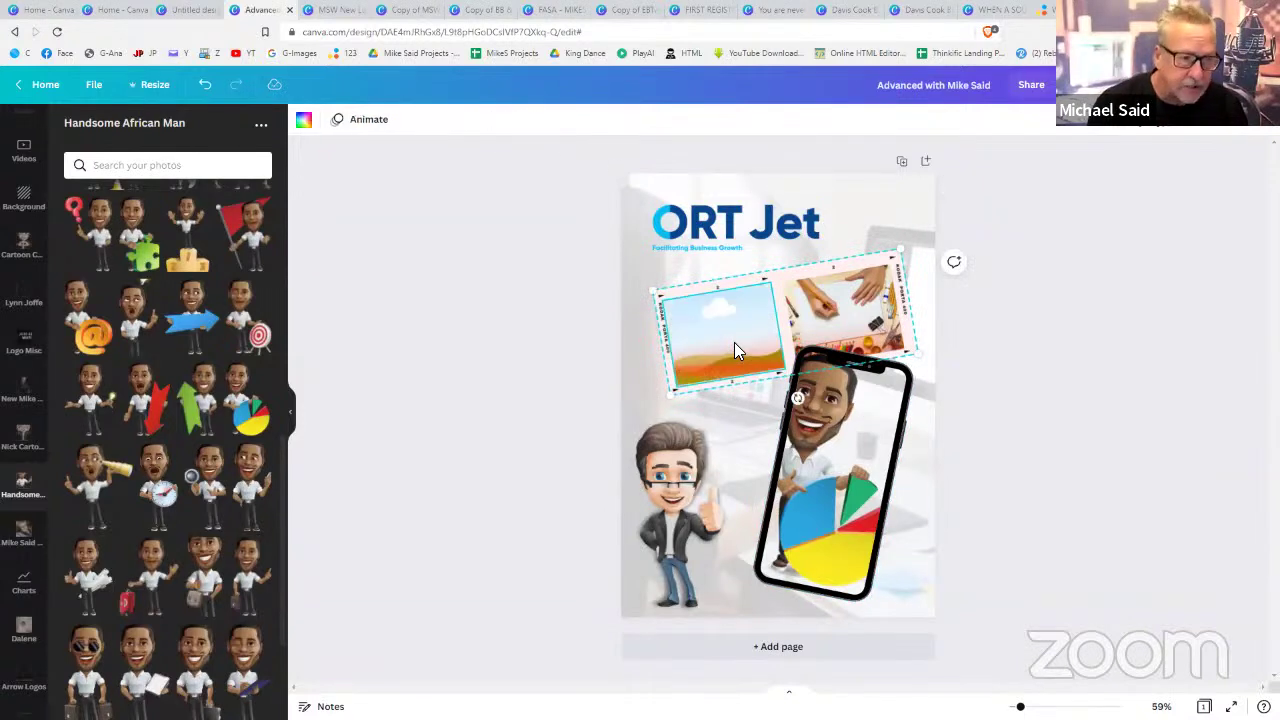
pyautogui.press('Delete')
pyautogui.click(820, 416)
pyautogui.press('Delete')
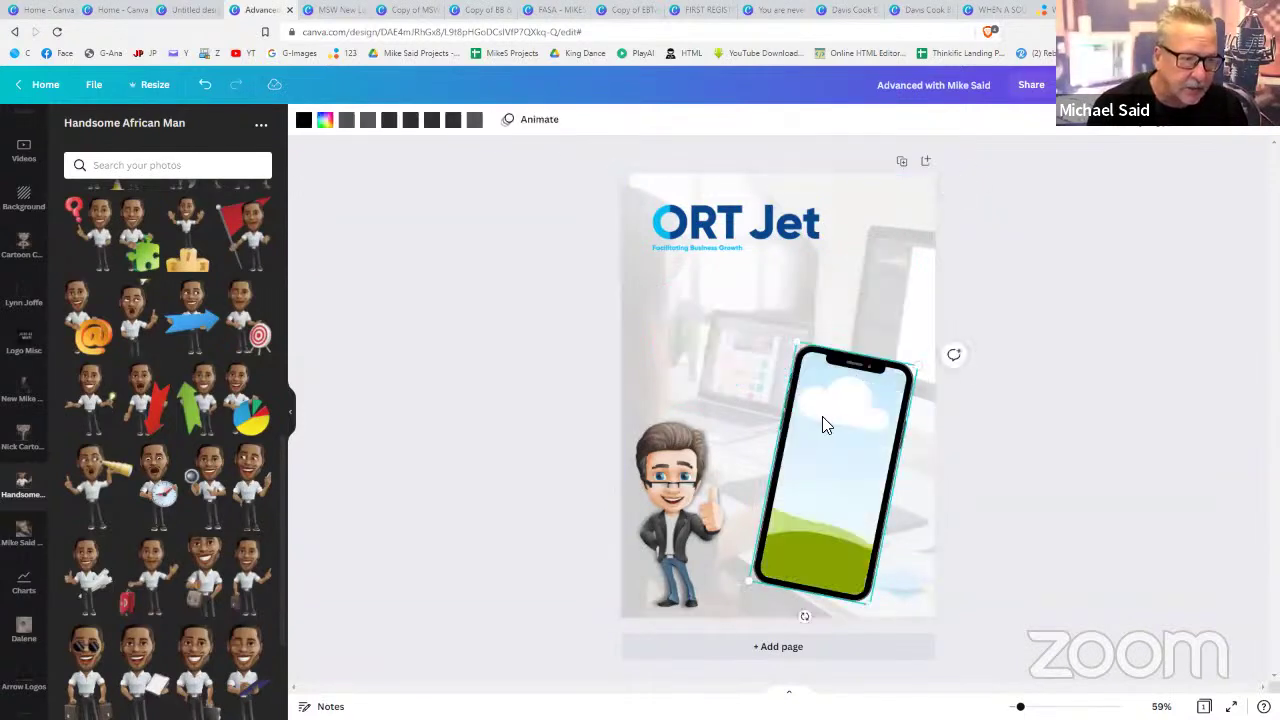
pyautogui.press('Delete')
pyautogui.click(665, 475)
pyautogui.press('Delete')
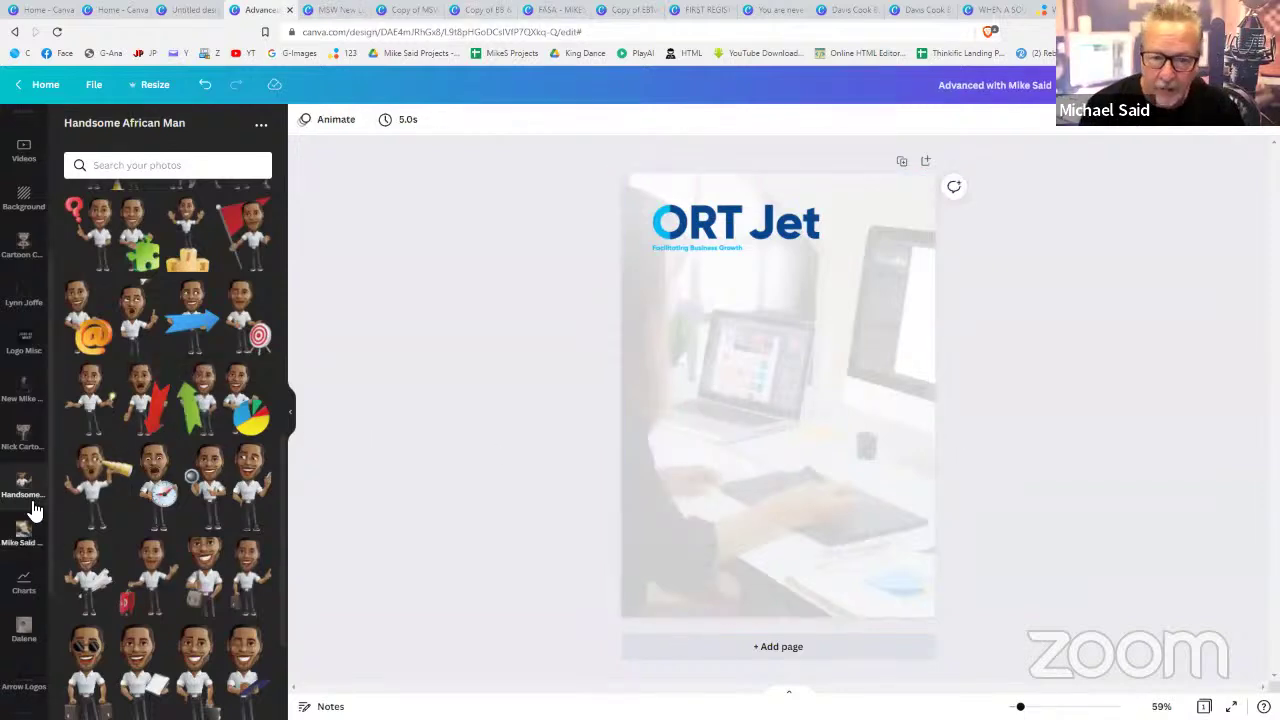
pyautogui.scroll(3, 20, 266)
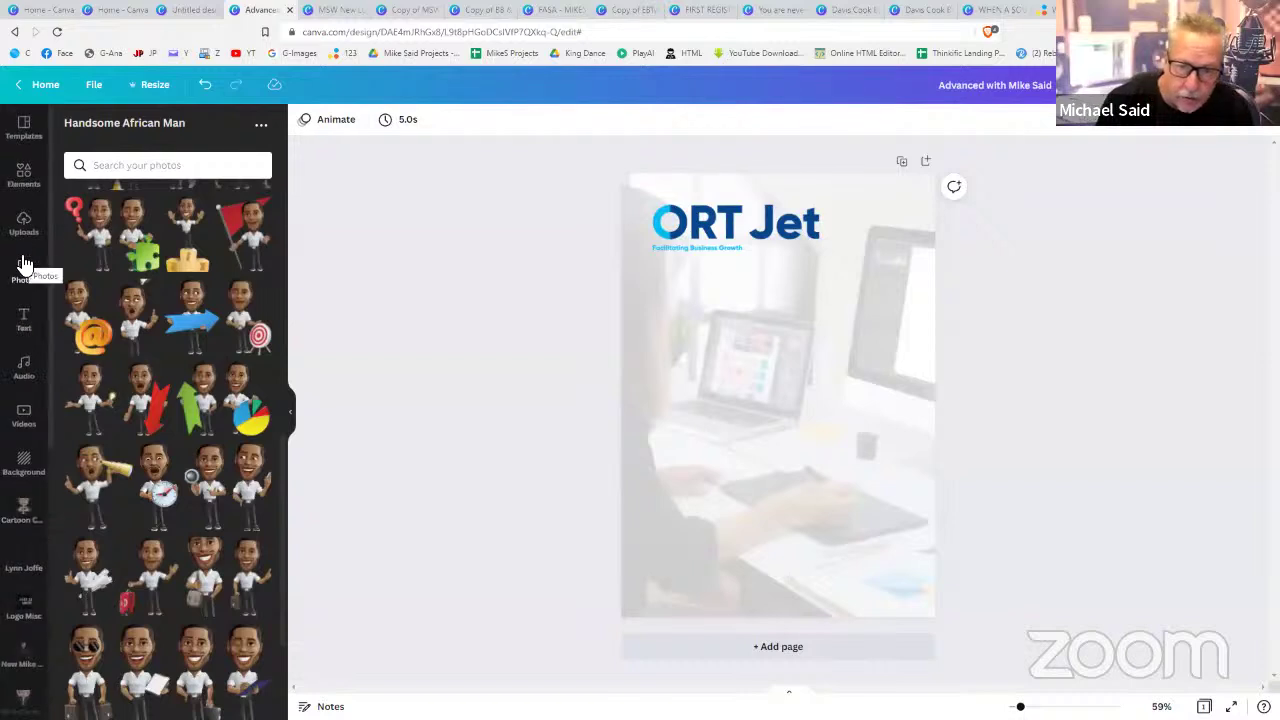
pyautogui.click(24, 230)
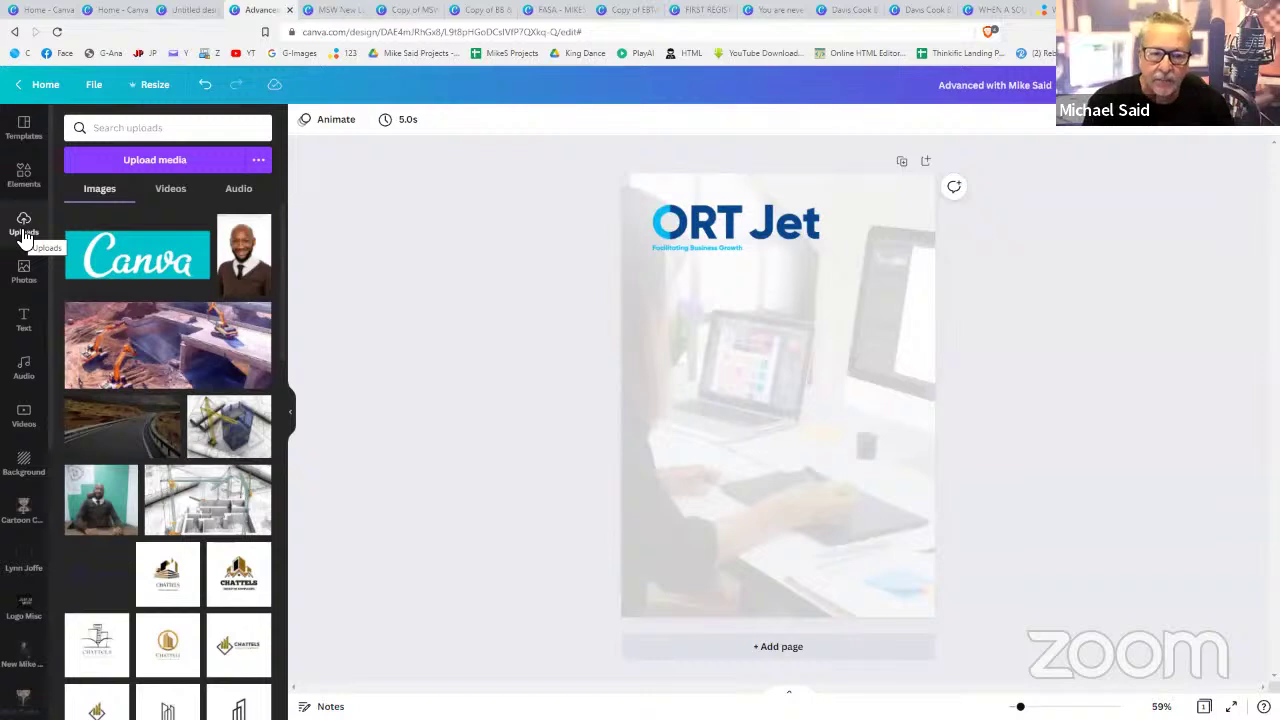
# - Scroll through the uploaded images, then switch to File Explorer on the Verbatim (E:) drive
pyautogui.scroll(-4, 206, 486)
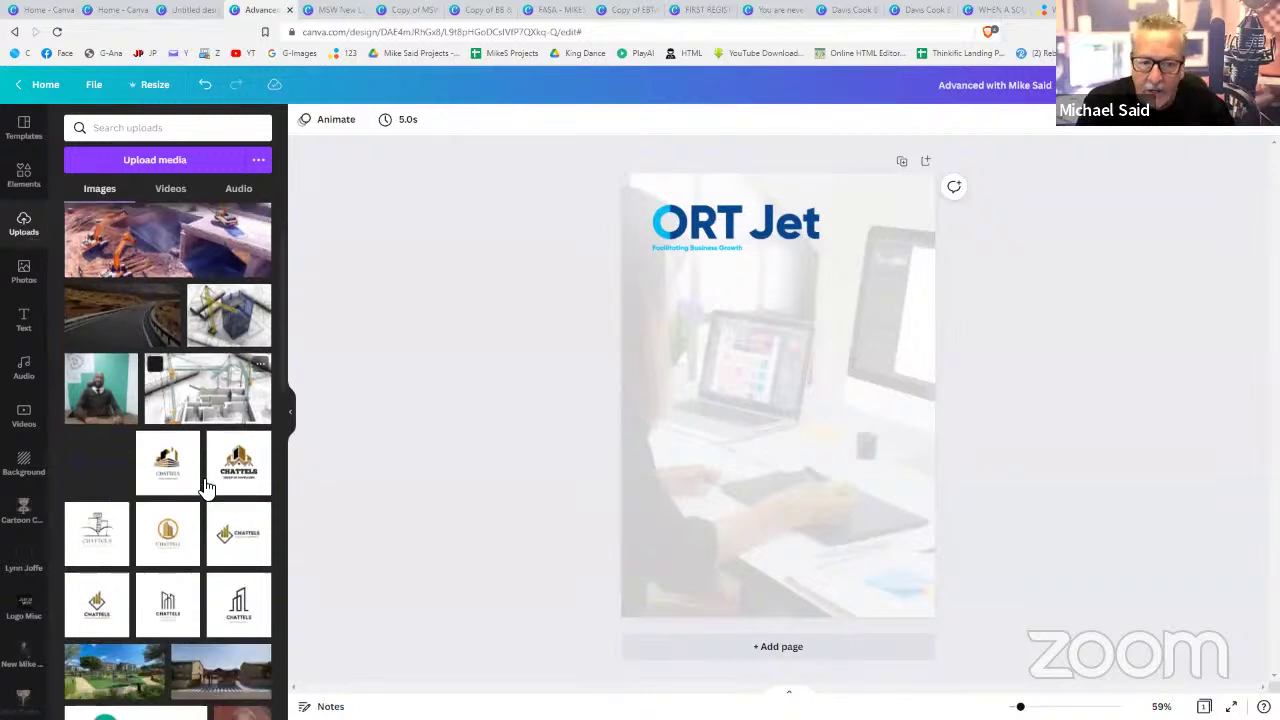
pyautogui.scroll(4, 206, 486)
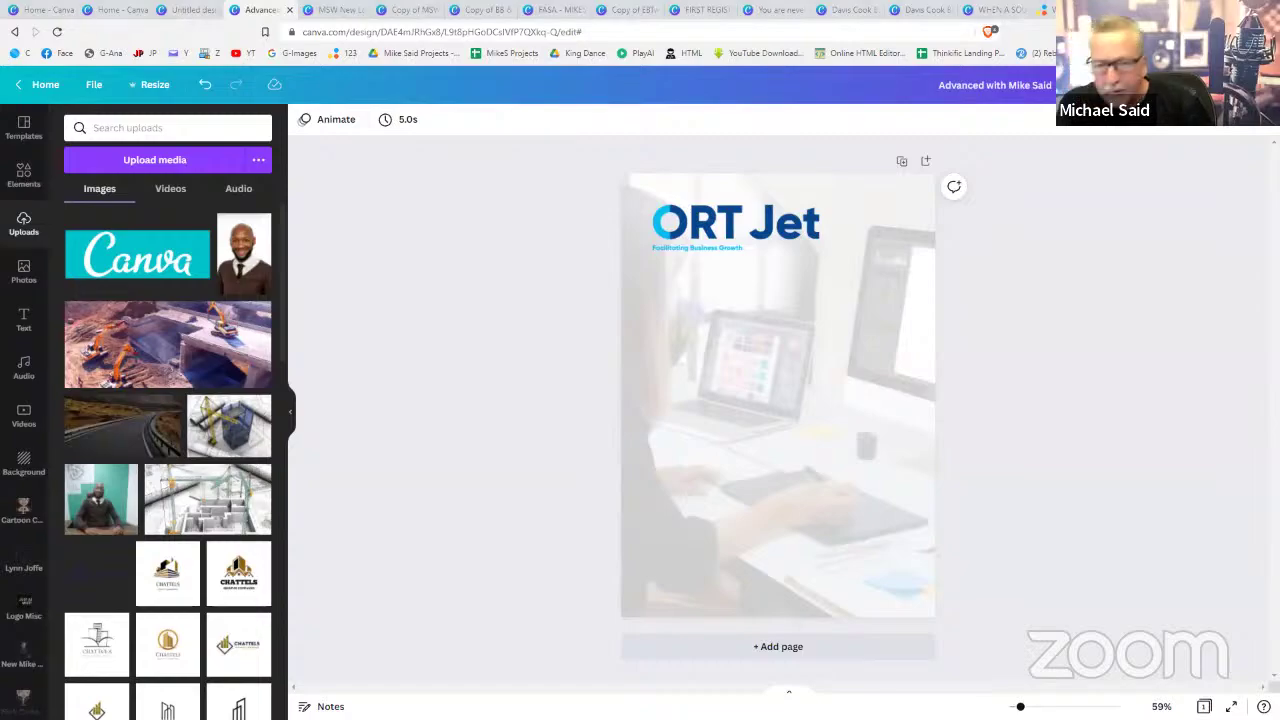
pyautogui.hotkey('alt', 'Tab')
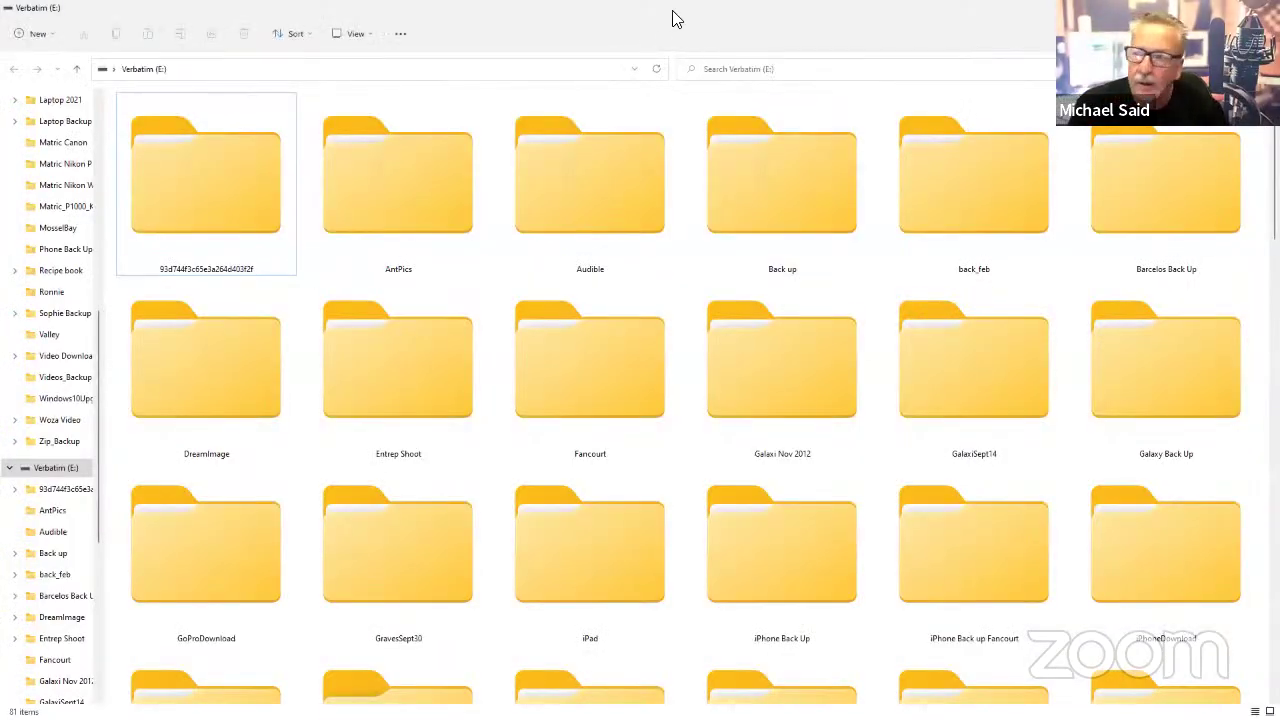
# - Drag the Butterfly image from the Downloads folder into Canva's Uploads panel
pyautogui.moveTo(674, 20); pyautogui.dragTo(731, 130)
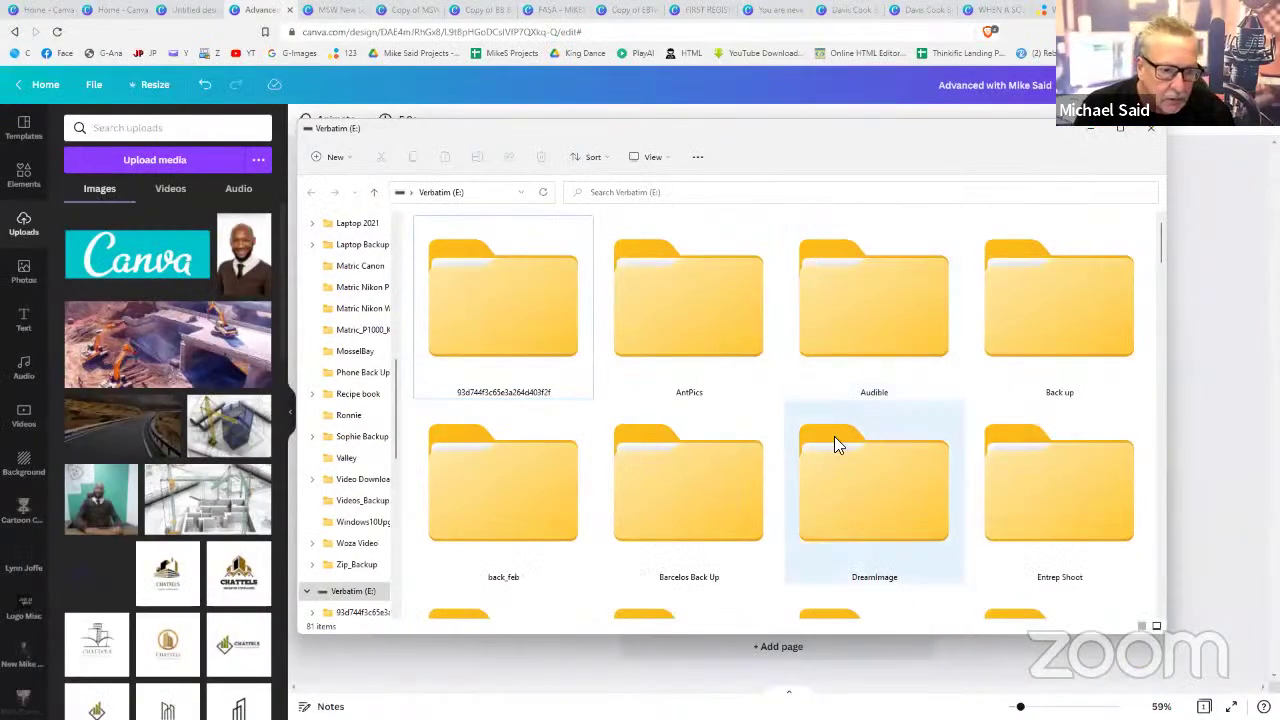
pyautogui.scroll(-1, 732, 452)
pyautogui.click(850, 360)
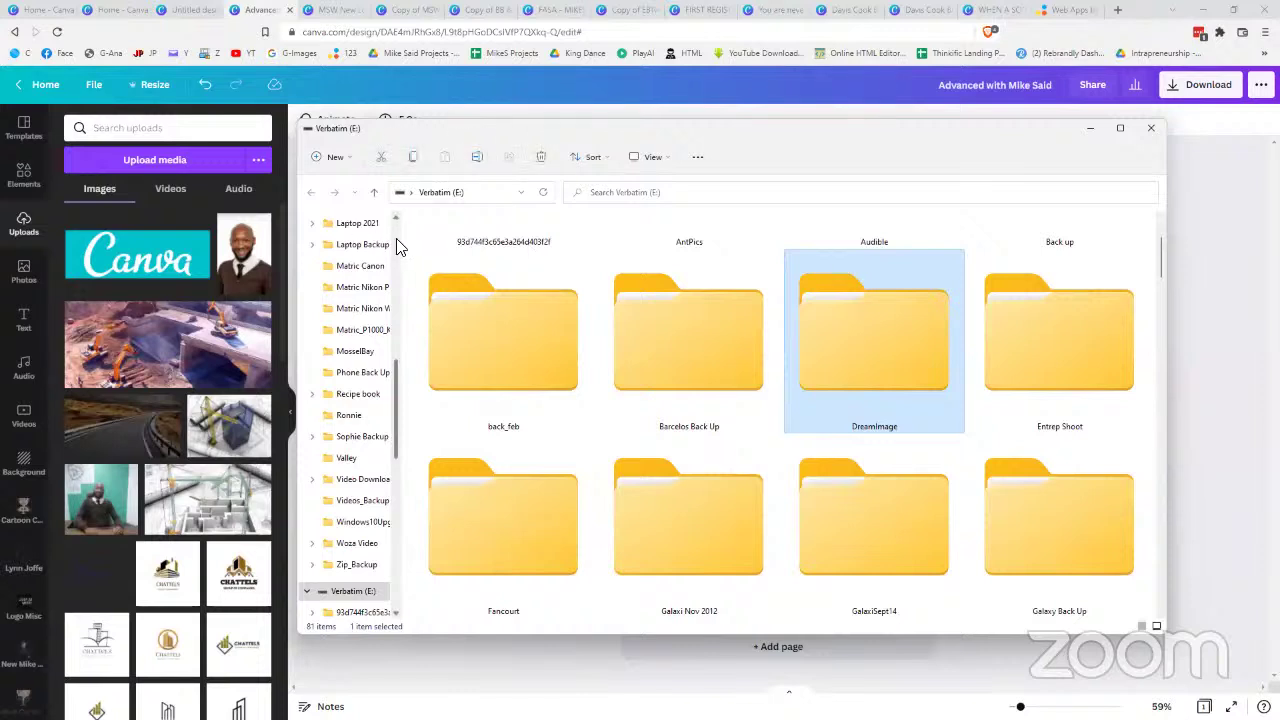
pyautogui.scroll(10, 394, 232)
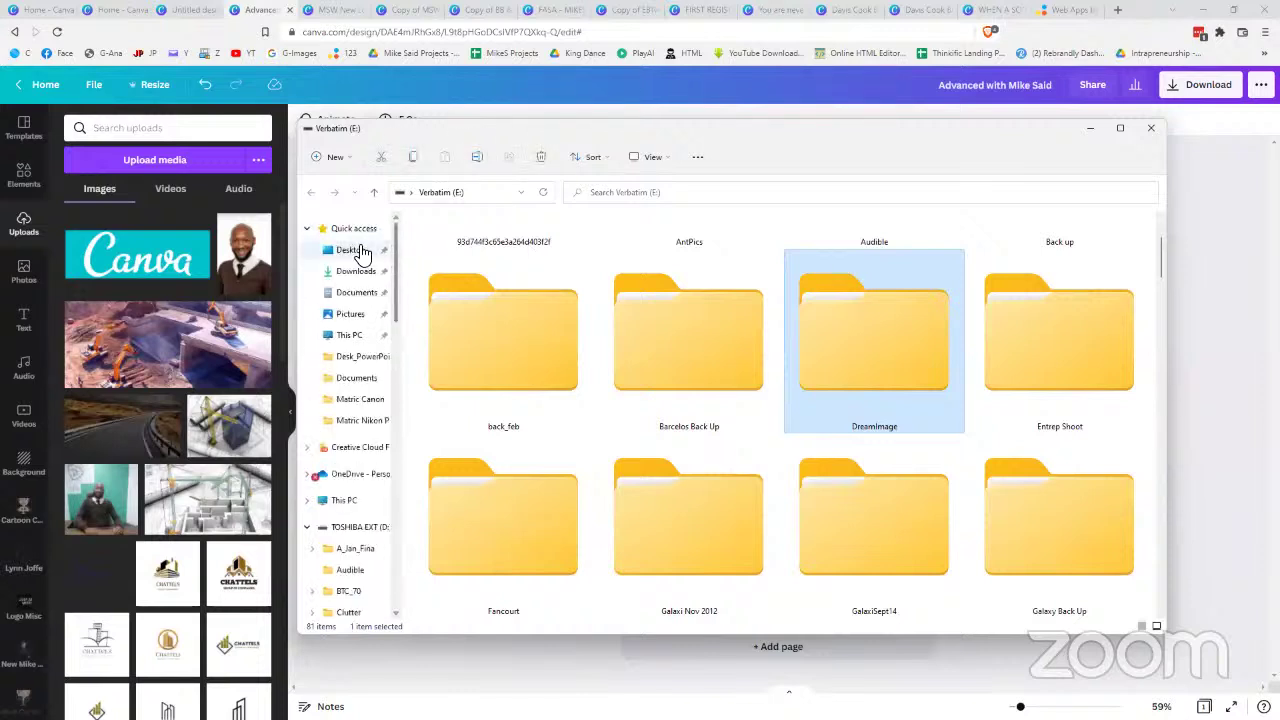
pyautogui.click(358, 252)
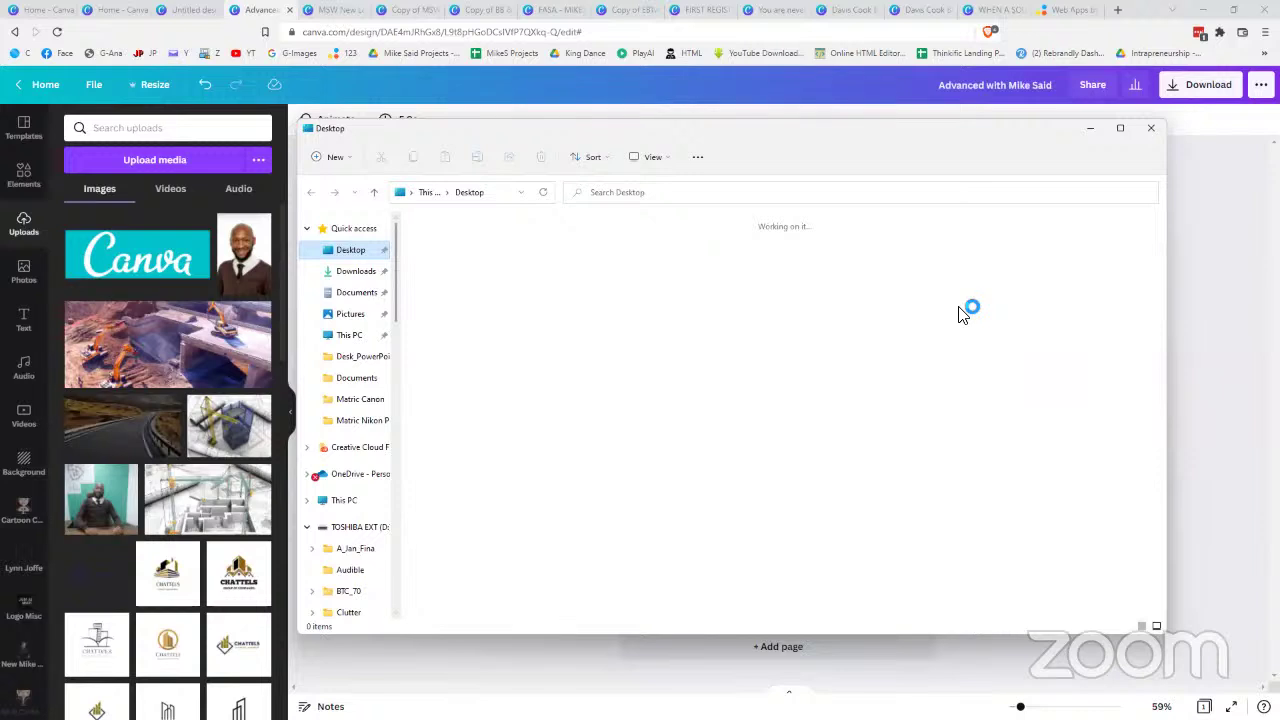
pyautogui.click(366, 273)
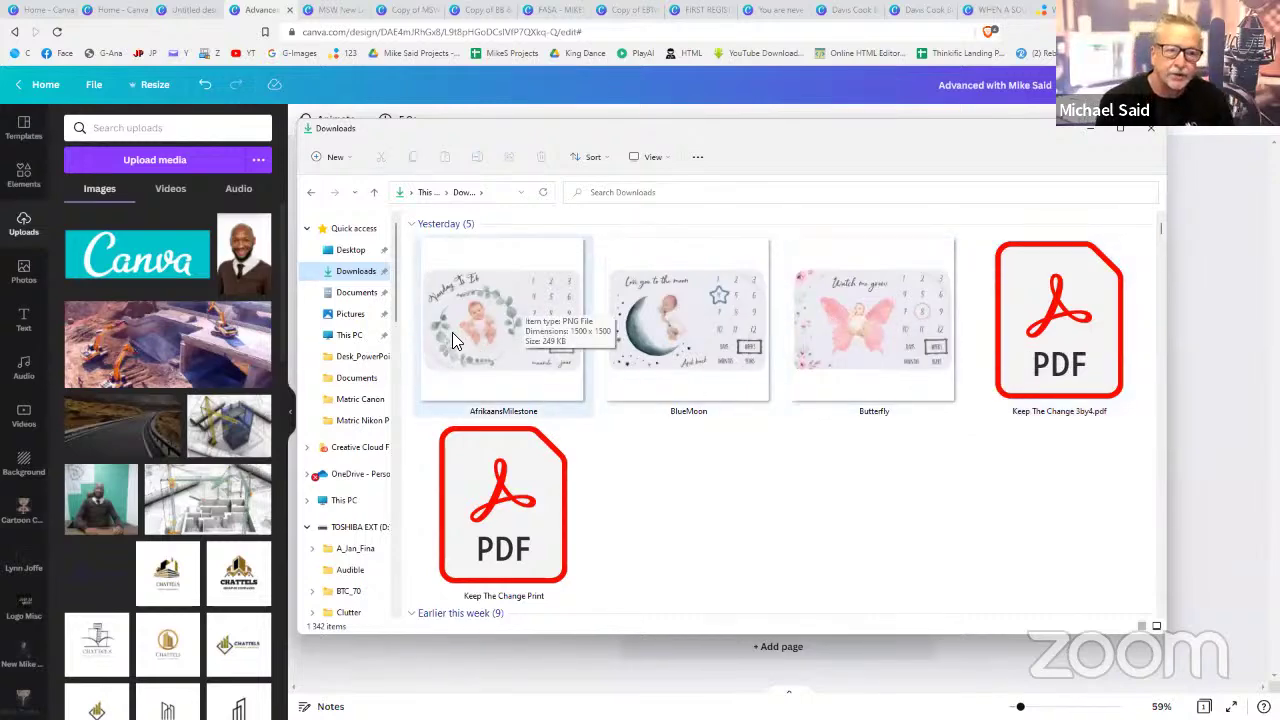
pyautogui.click(884, 290)
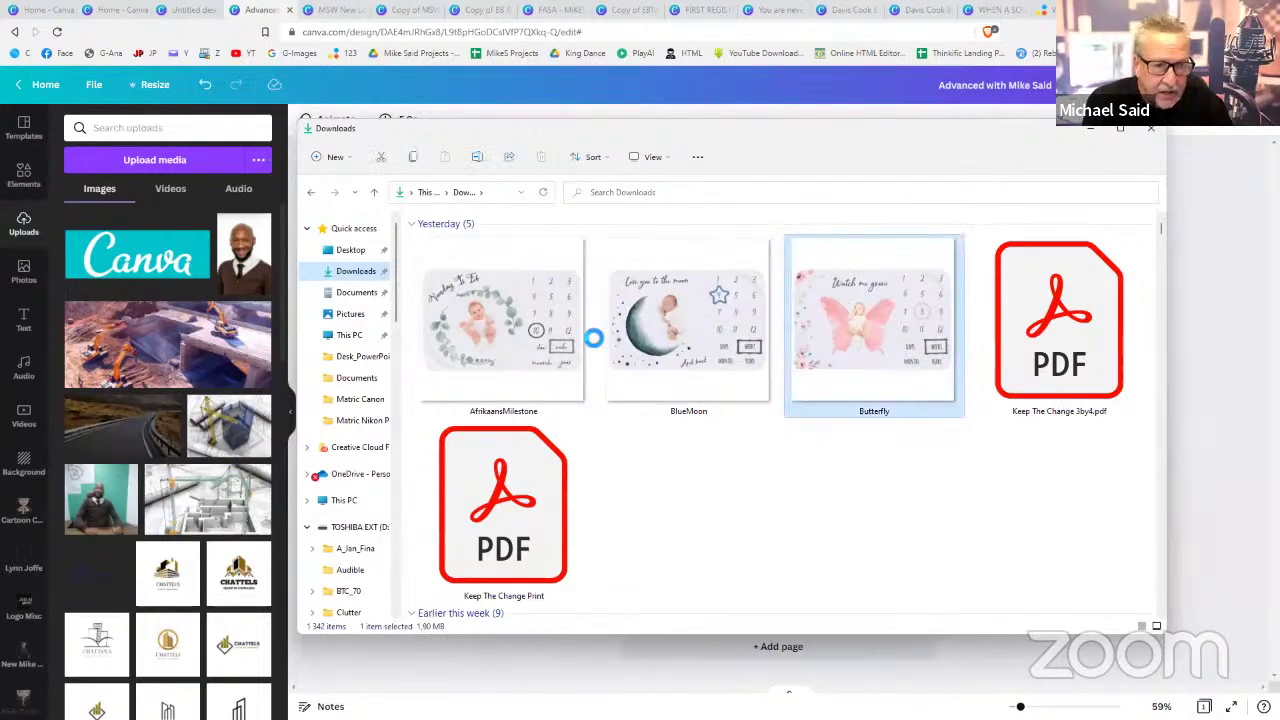
pyautogui.moveTo(176, 376); pyautogui.dragTo(175, 372)
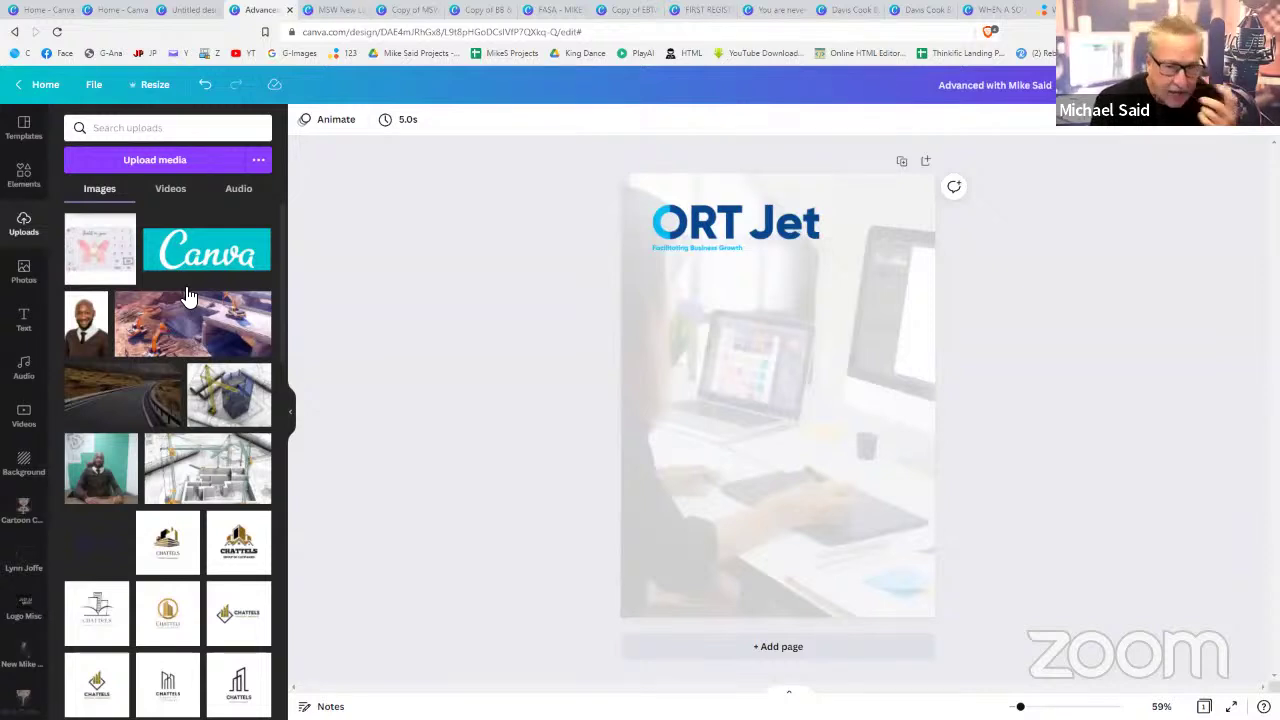
# - Add the Butterfly upload to the page, centred and enlarged below the ORT Jet logo
pyautogui.click(98, 258)
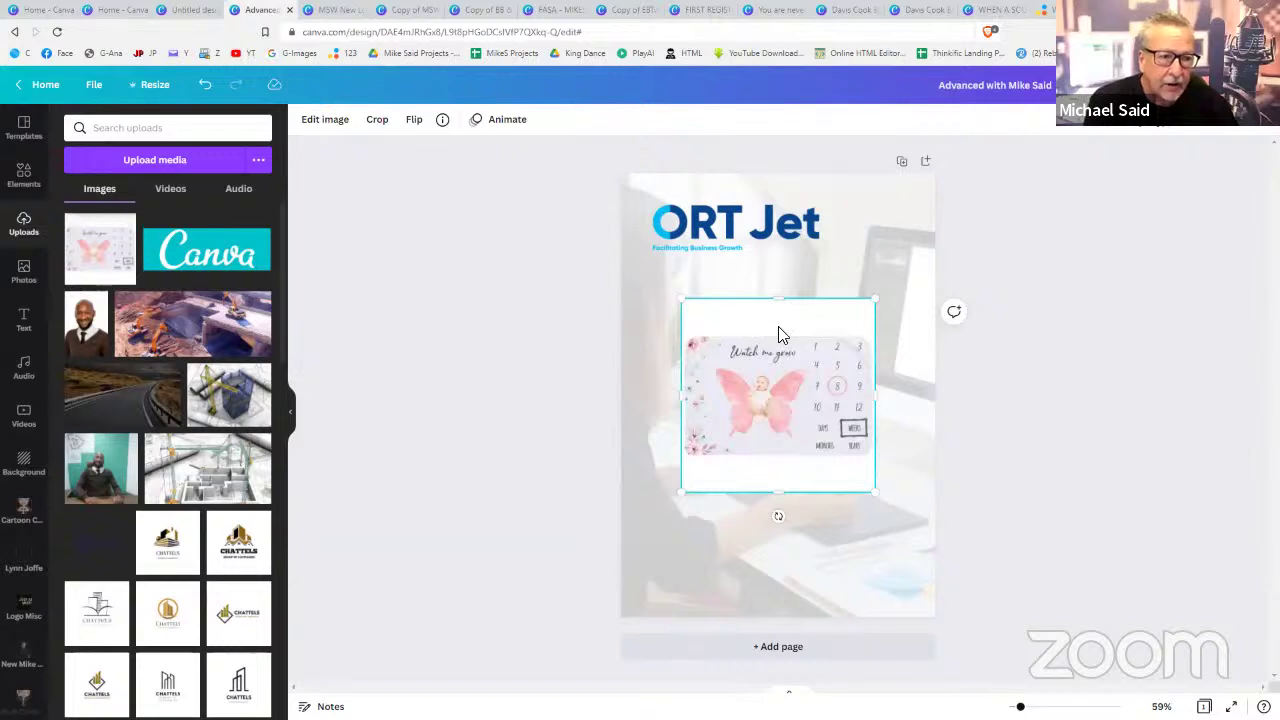
pyautogui.moveTo(778, 366)
pyautogui.mouseDown()
pyautogui.moveTo(800, 363)
pyautogui.moveTo(784, 364)
pyautogui.mouseUp()
pyautogui.moveTo(900, 292); pyautogui.dragTo(923, 274)
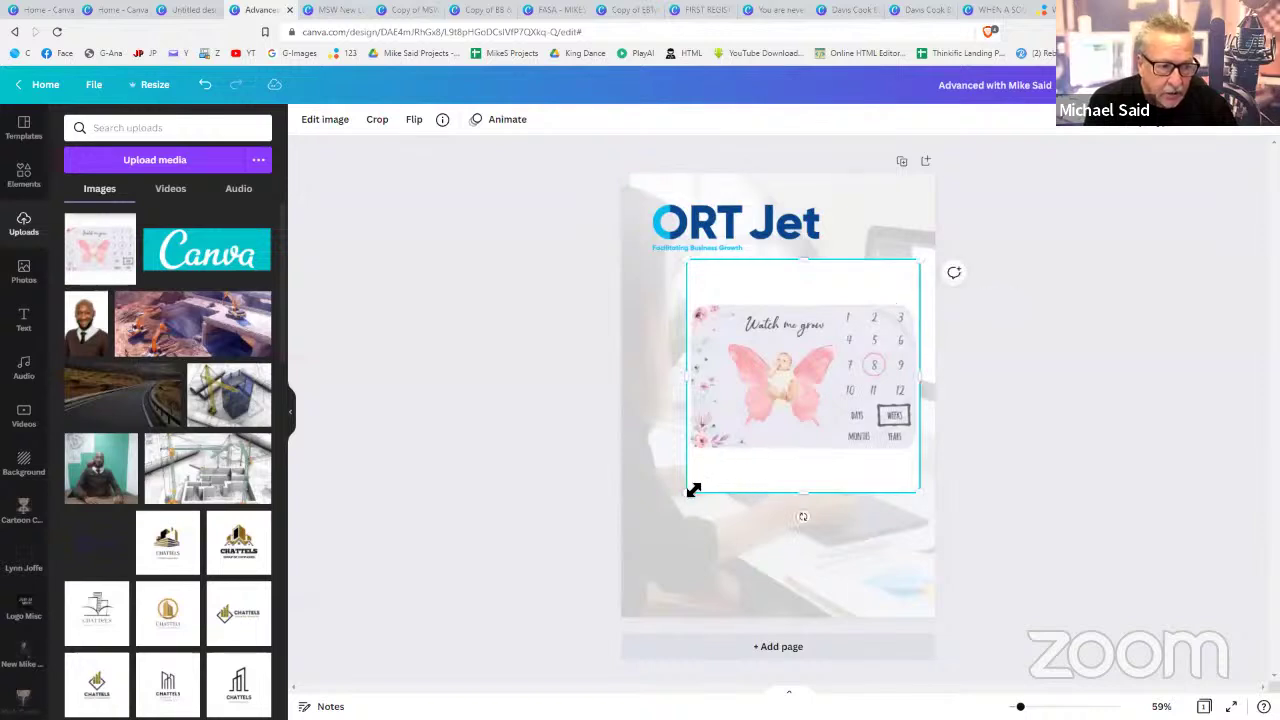
pyautogui.moveTo(693, 490); pyautogui.dragTo(660, 530)
pyautogui.moveTo(755, 458); pyautogui.dragTo(749, 479)
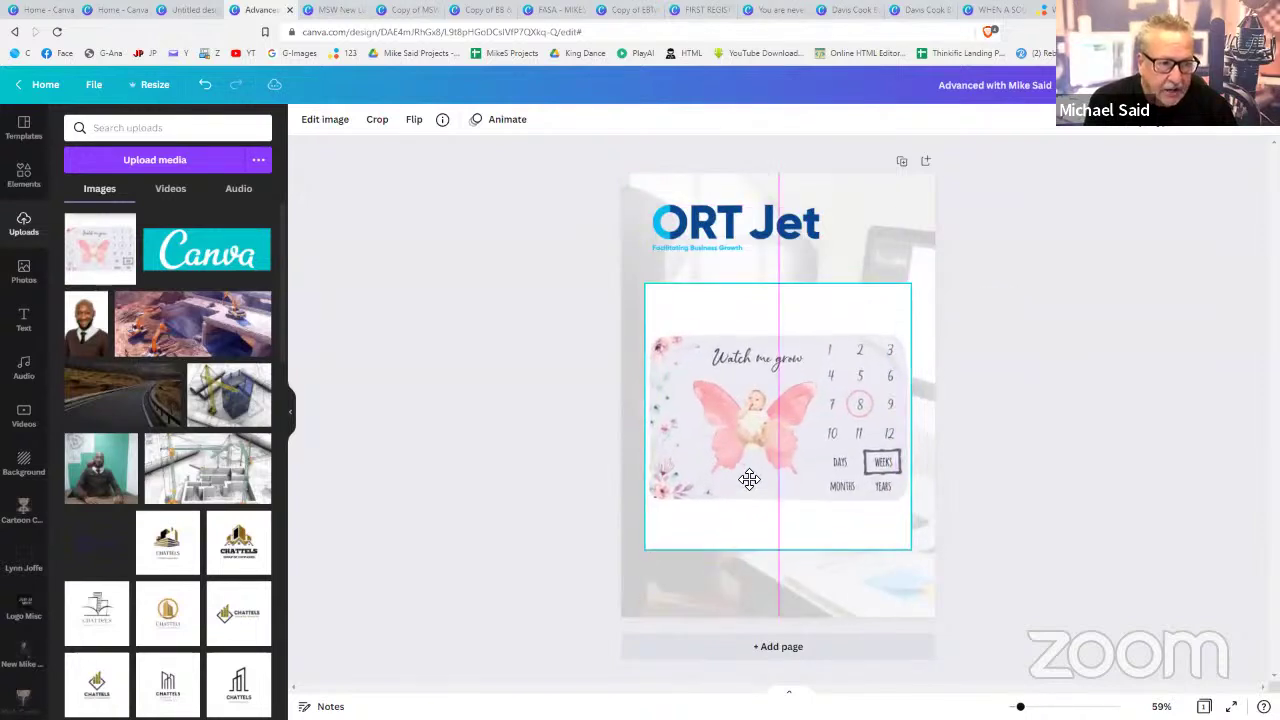
# - Remove the butterfly image's background with Background Remover
pyautogui.click(336, 128)
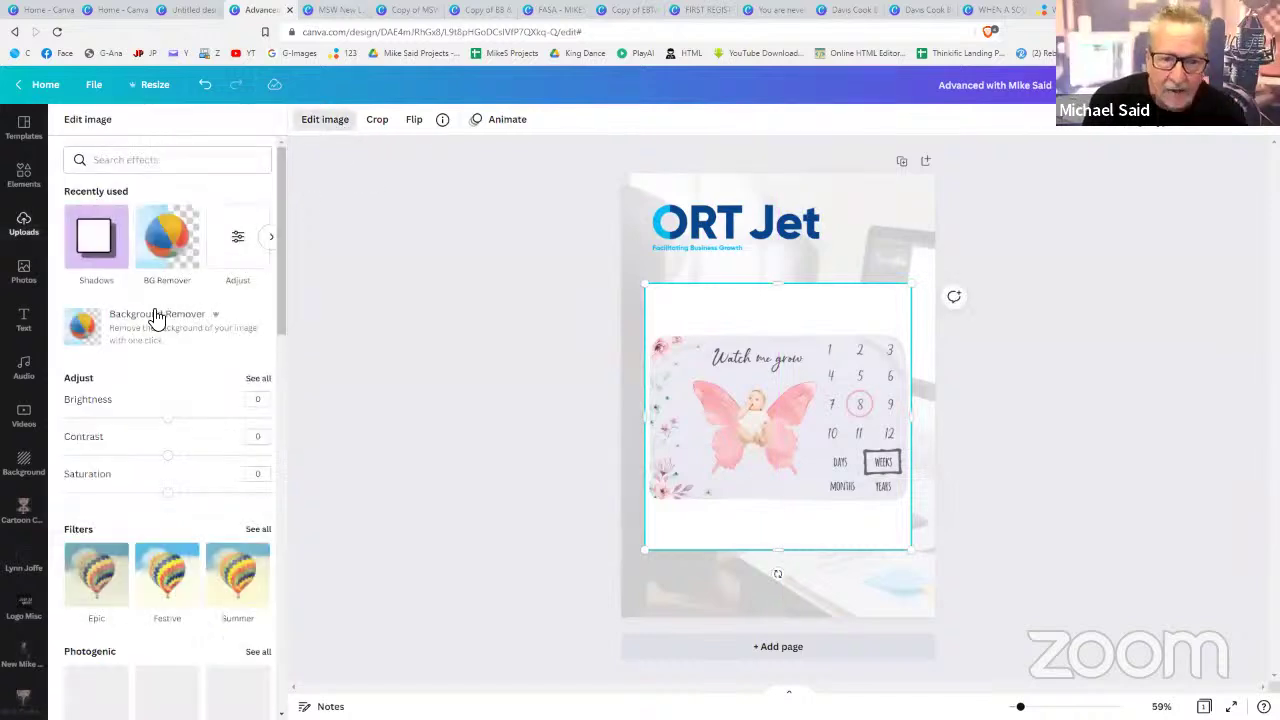
pyautogui.click(155, 320)
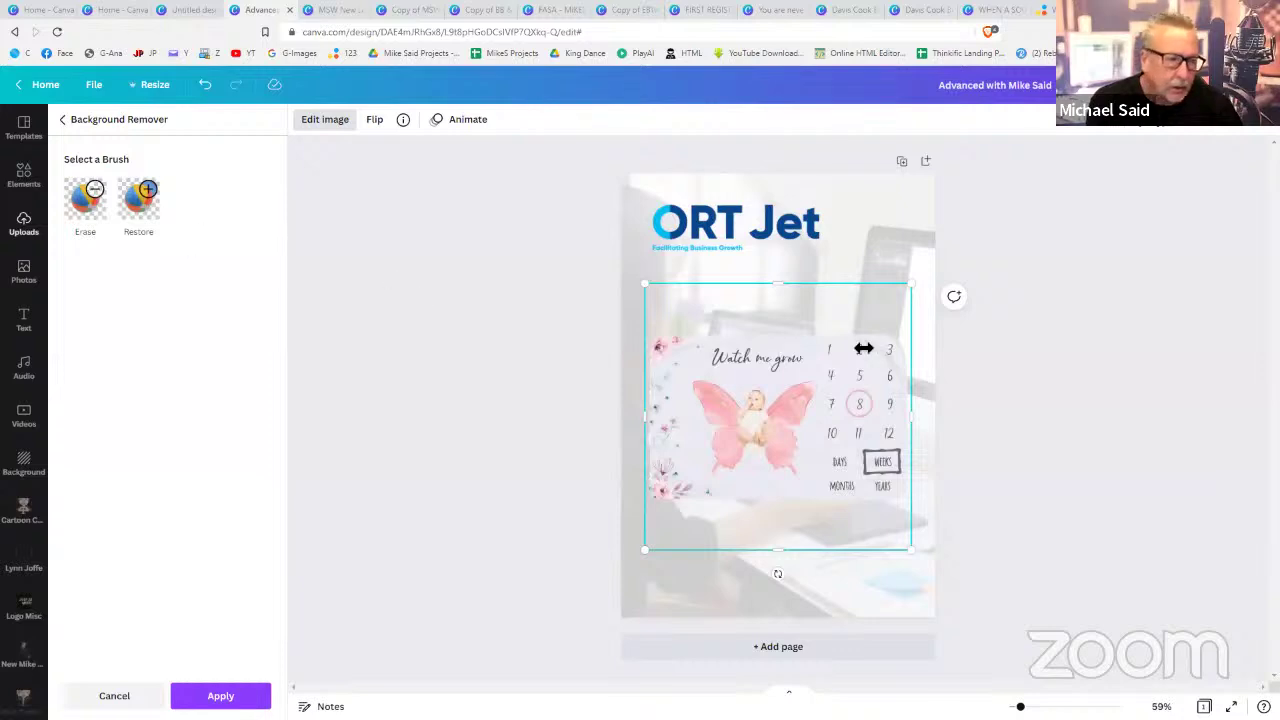
pyautogui.click(851, 400)
pyautogui.click(1036, 398)
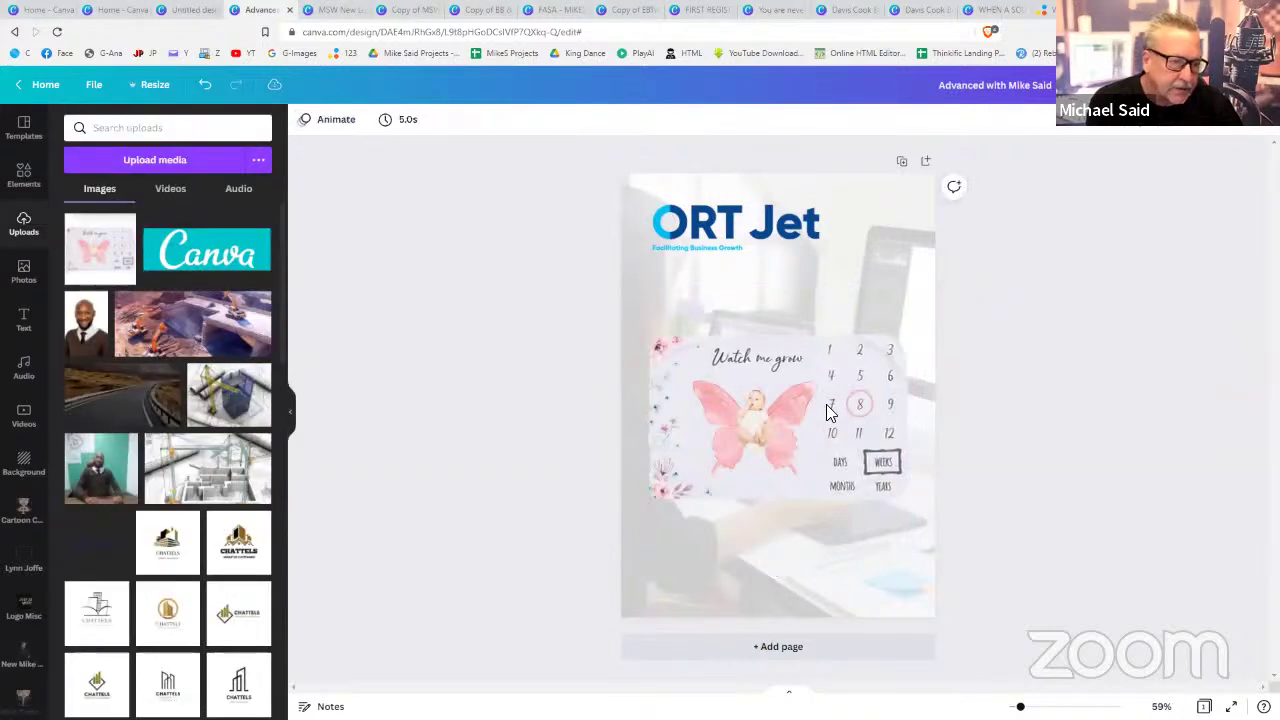
# - Apply a Drop shadow to the butterfly image
pyautogui.click(826, 404)
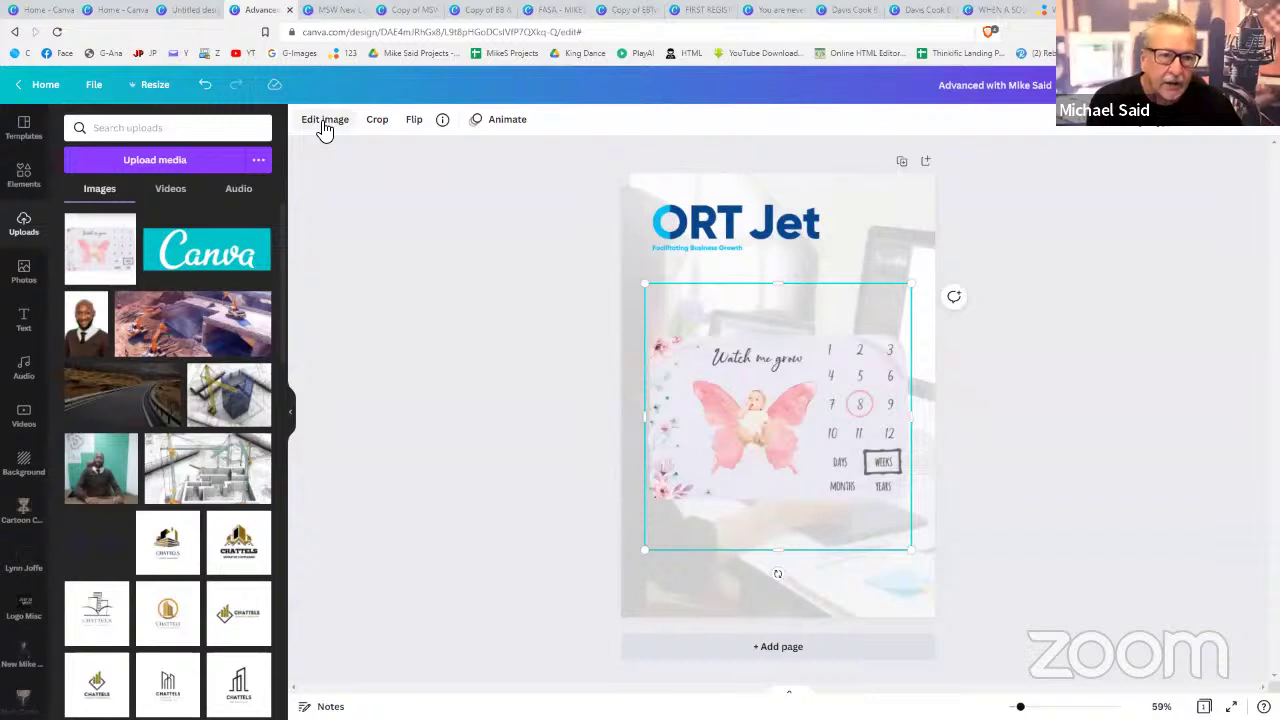
pyautogui.click(325, 124)
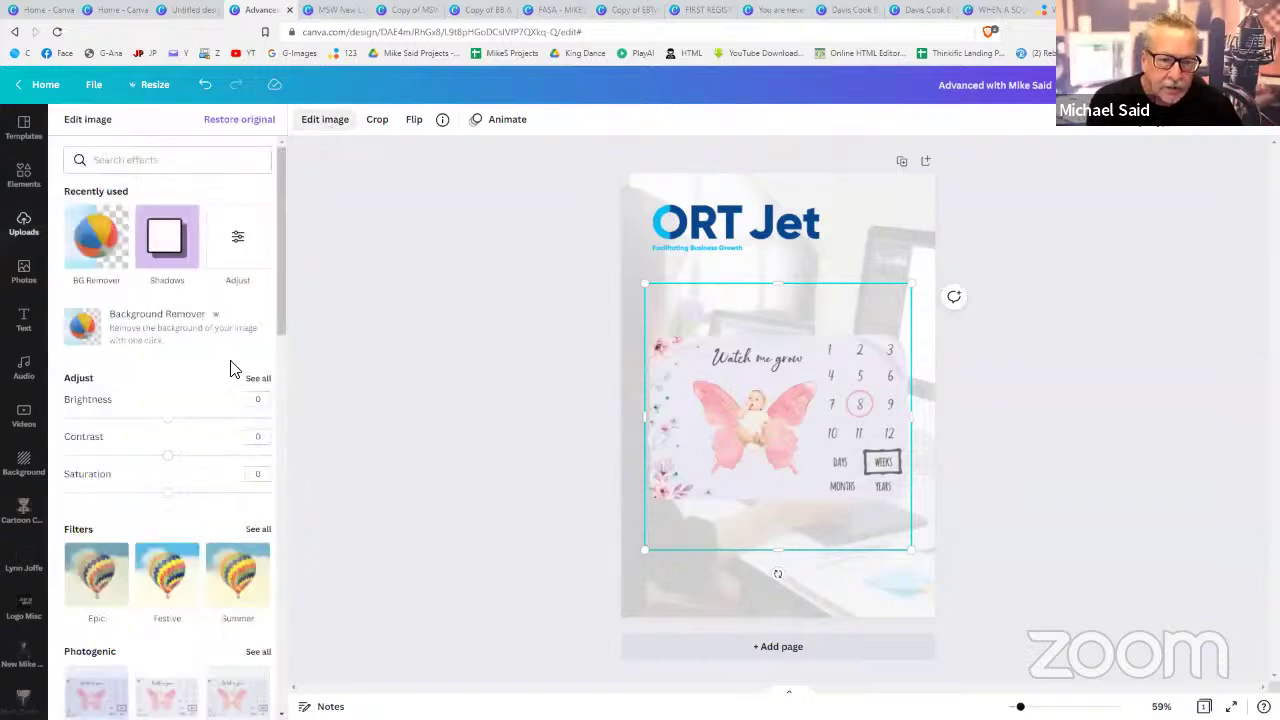
pyautogui.click(170, 270)
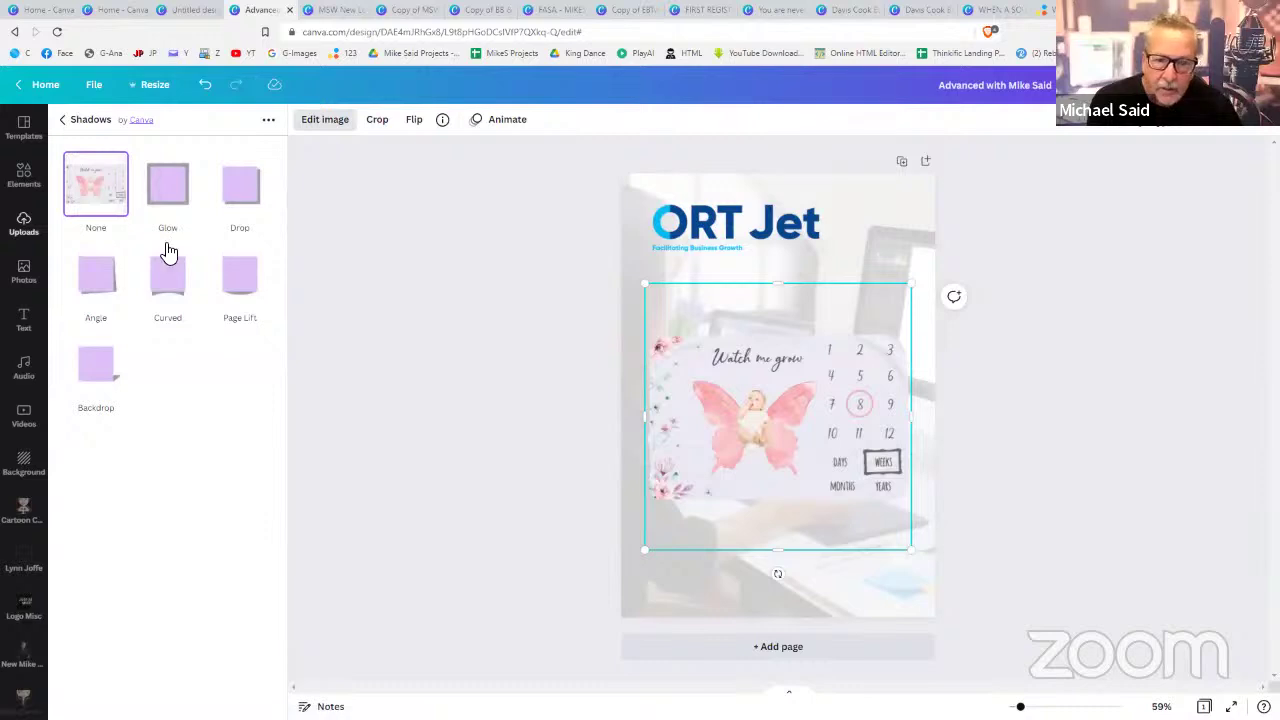
pyautogui.click(228, 193)
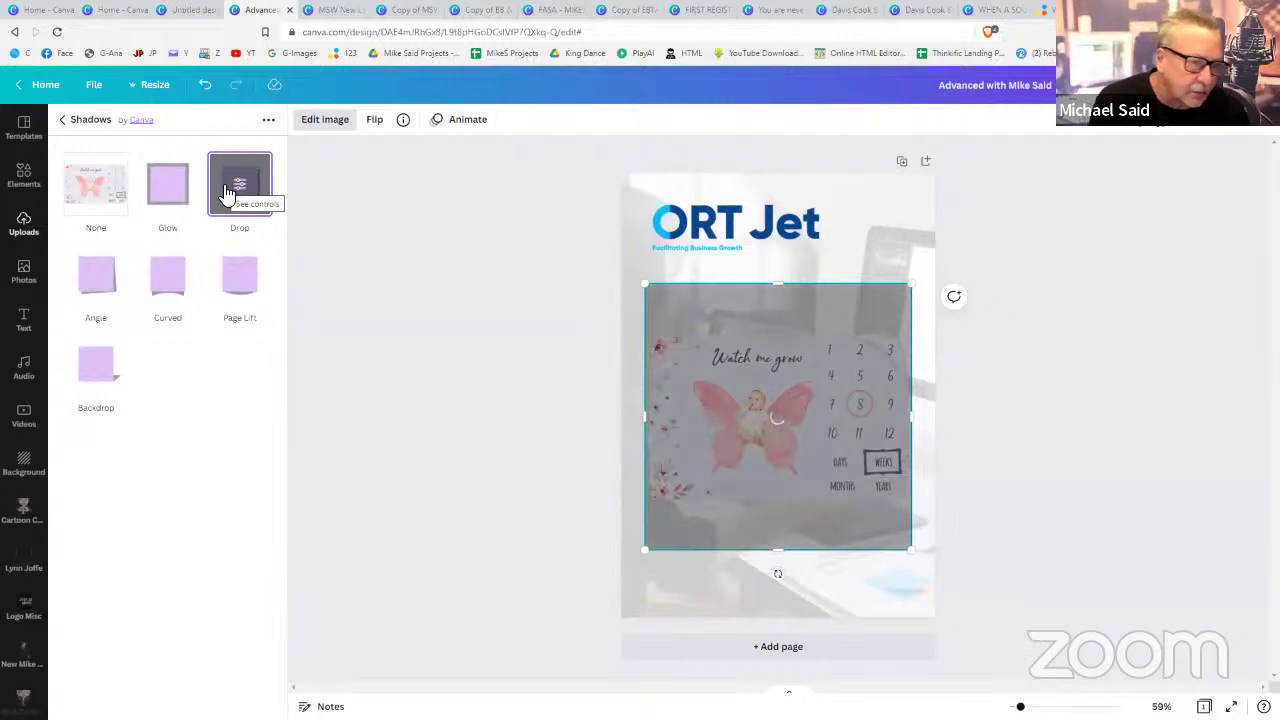
pyautogui.click(1168, 441)
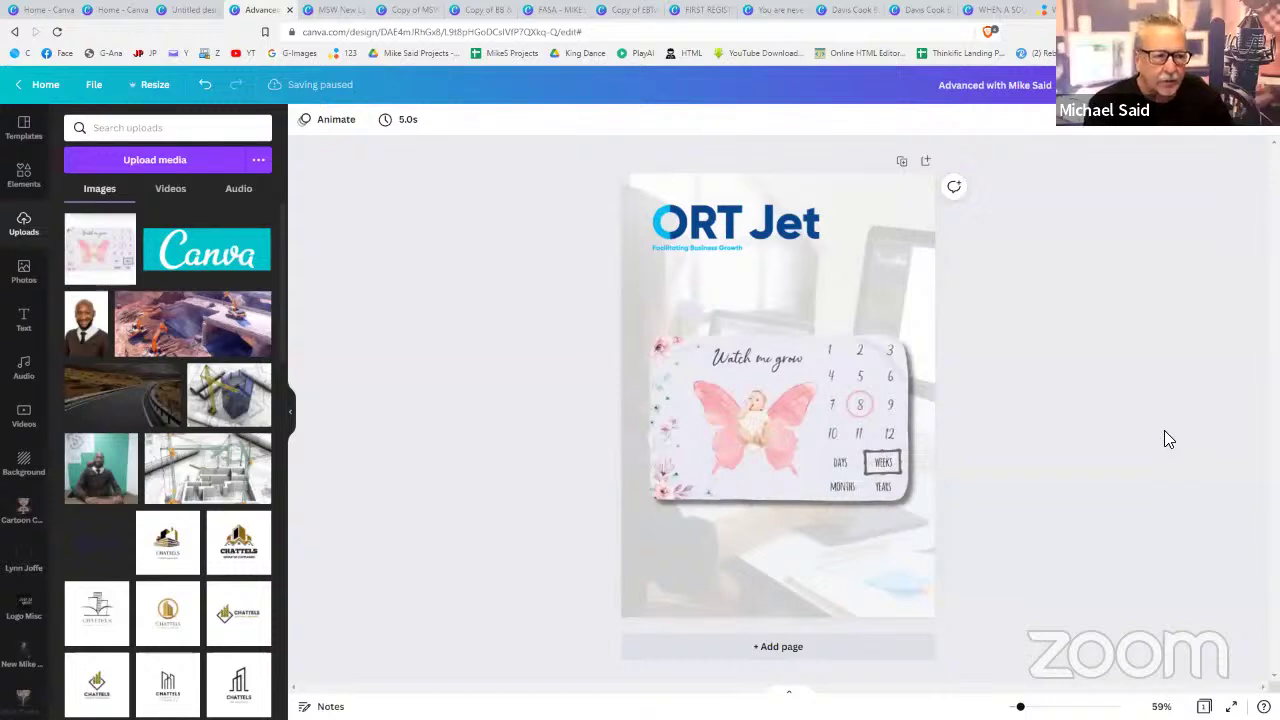
# - Crop the butterfly image to just the winged baby, dropping the number grid and heading
pyautogui.click(740, 410)
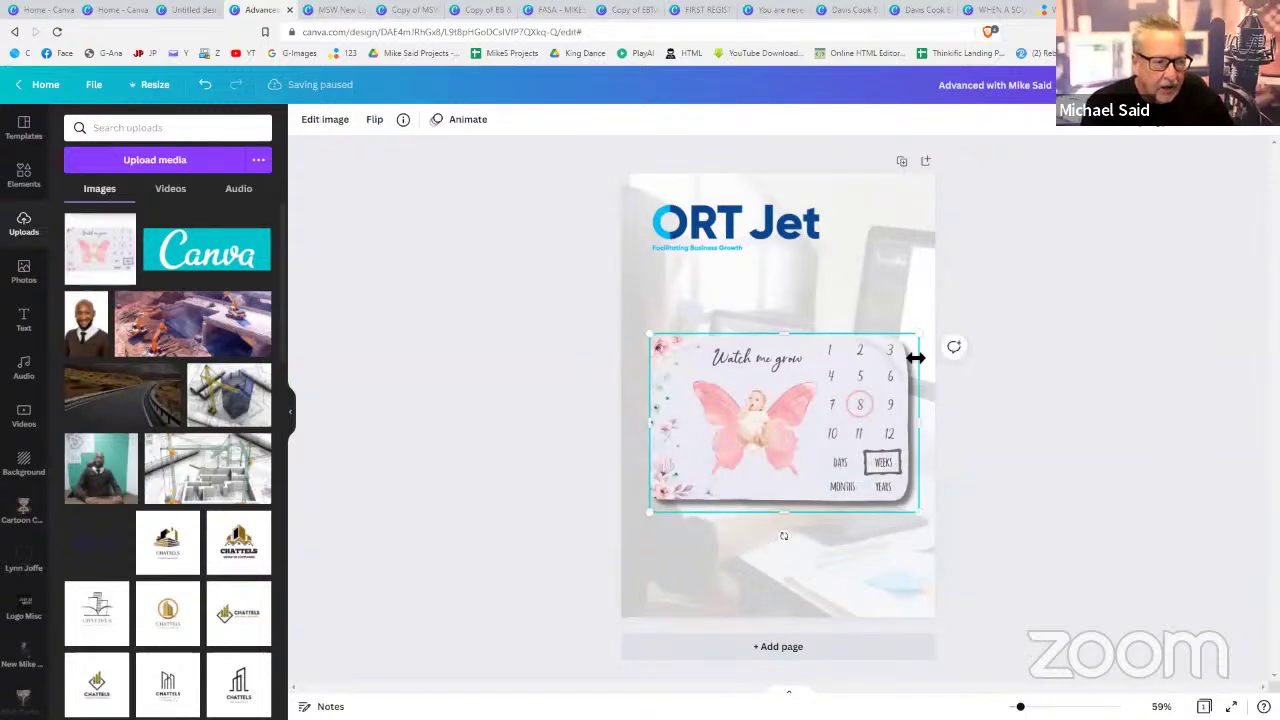
pyautogui.moveTo(888, 362)
pyautogui.mouseDown()
pyautogui.moveTo(789, 409)
pyautogui.moveTo(891, 356)
pyautogui.mouseUp()
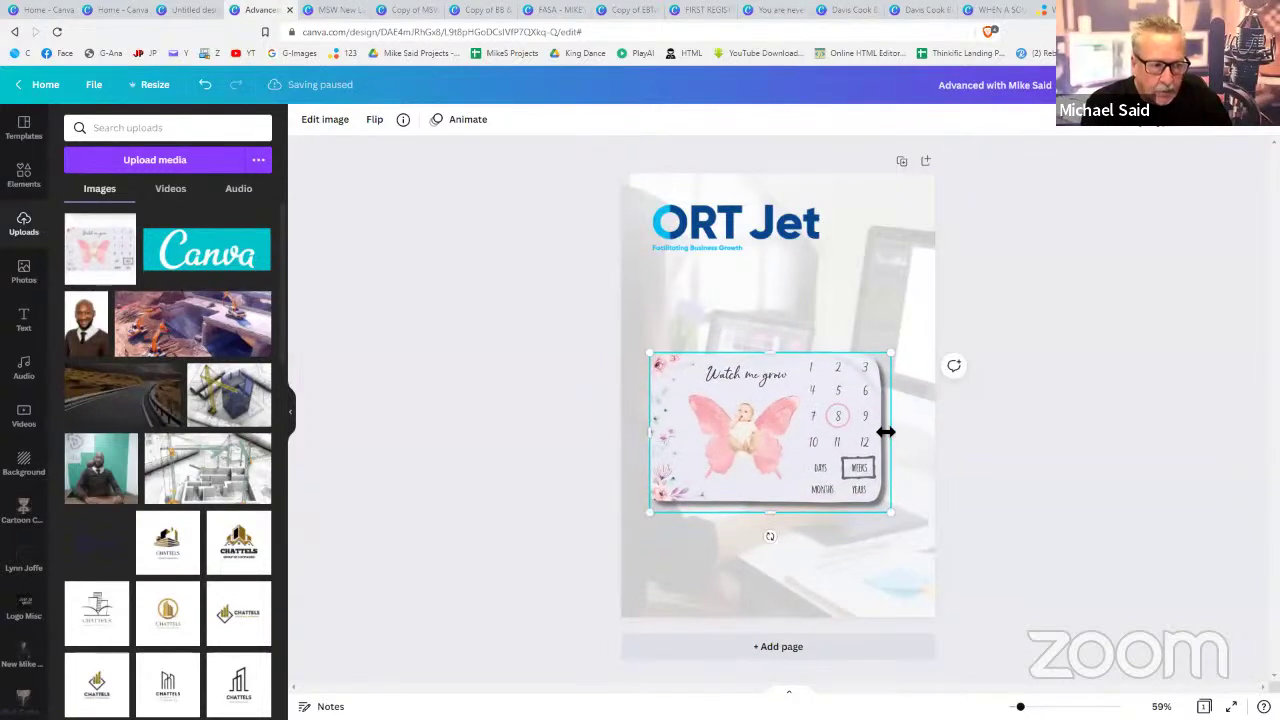
pyautogui.moveTo(884, 432); pyautogui.dragTo(806, 436)
pyautogui.moveTo(668, 434); pyautogui.dragTo(679, 434)
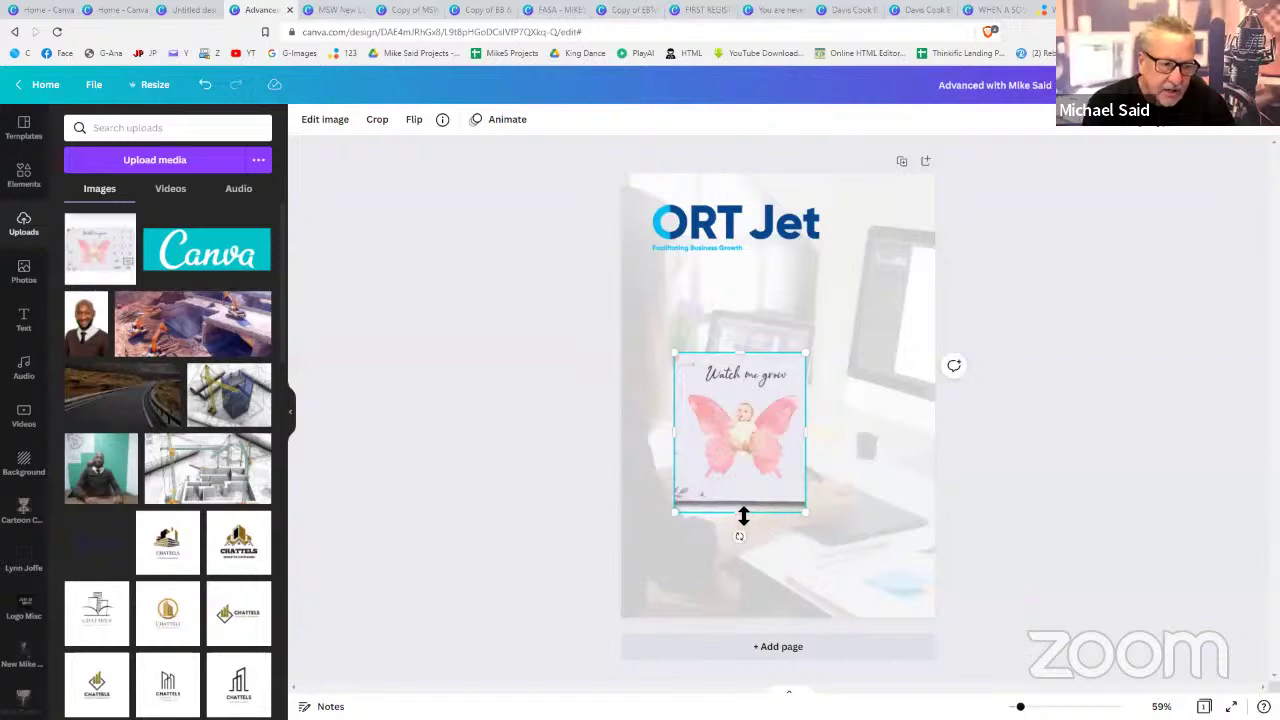
pyautogui.moveTo(743, 515); pyautogui.dragTo(746, 485)
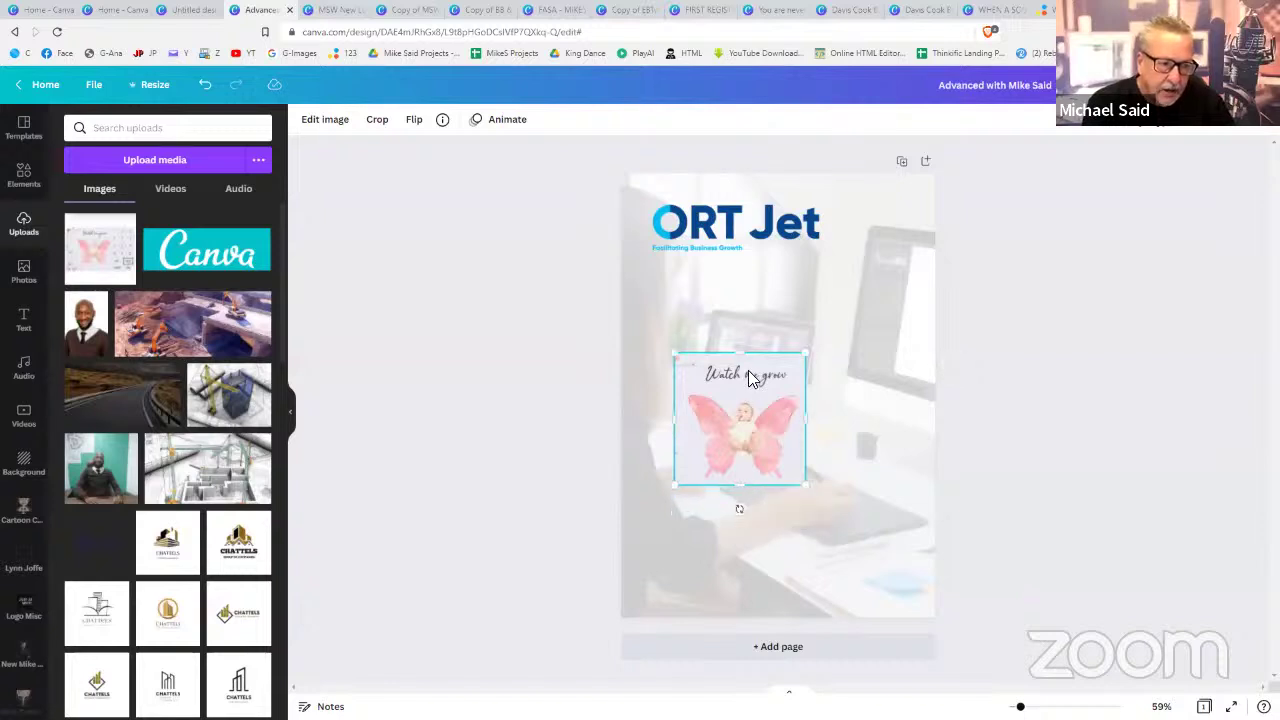
pyautogui.moveTo(746, 367); pyautogui.dragTo(780, 315)
pyautogui.click(1030, 440)
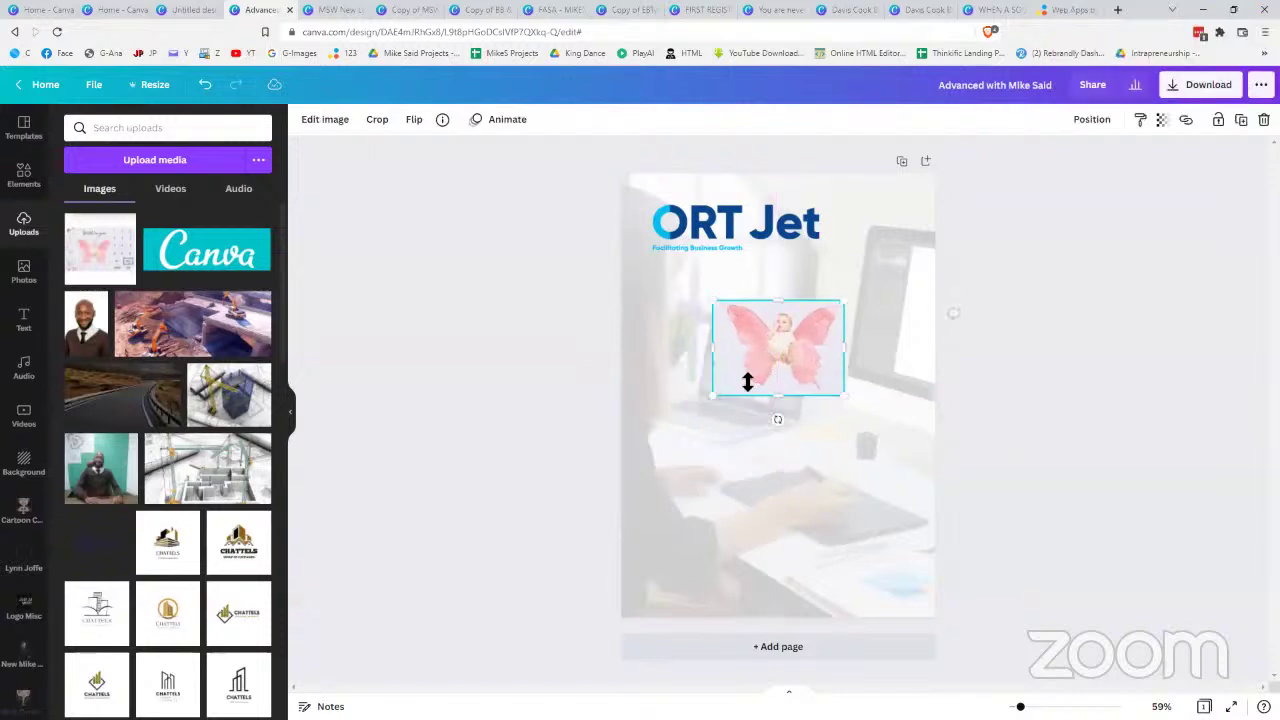
pyautogui.moveTo(665, 441); pyautogui.dragTo(740, 395)
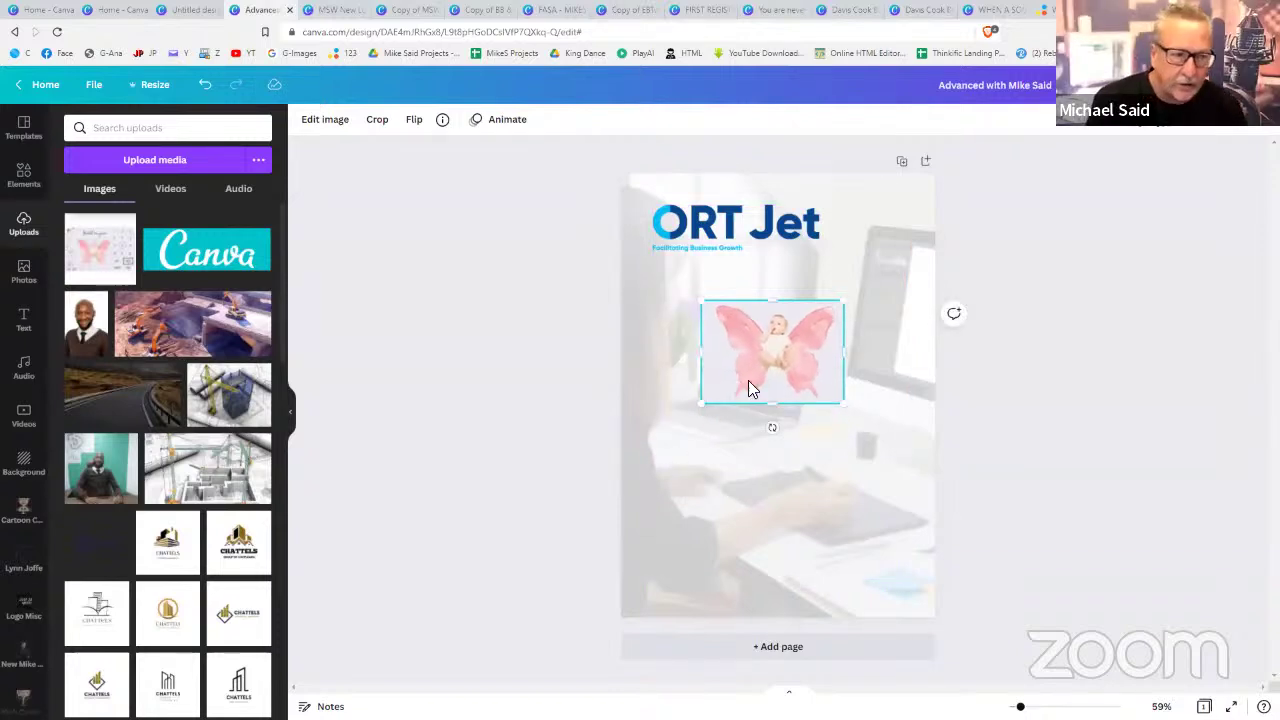
# - Place the Canva logo below the butterfly and tilt it at an angle
pyautogui.click(250, 260)
pyautogui.moveTo(738, 396); pyautogui.dragTo(765, 431)
pyautogui.moveTo(805, 520); pyautogui.dragTo(849, 527)
# - Send the Canva logo behind the baby image
pyautogui.doubleClick(849, 527)
pyautogui.click(1162, 409)
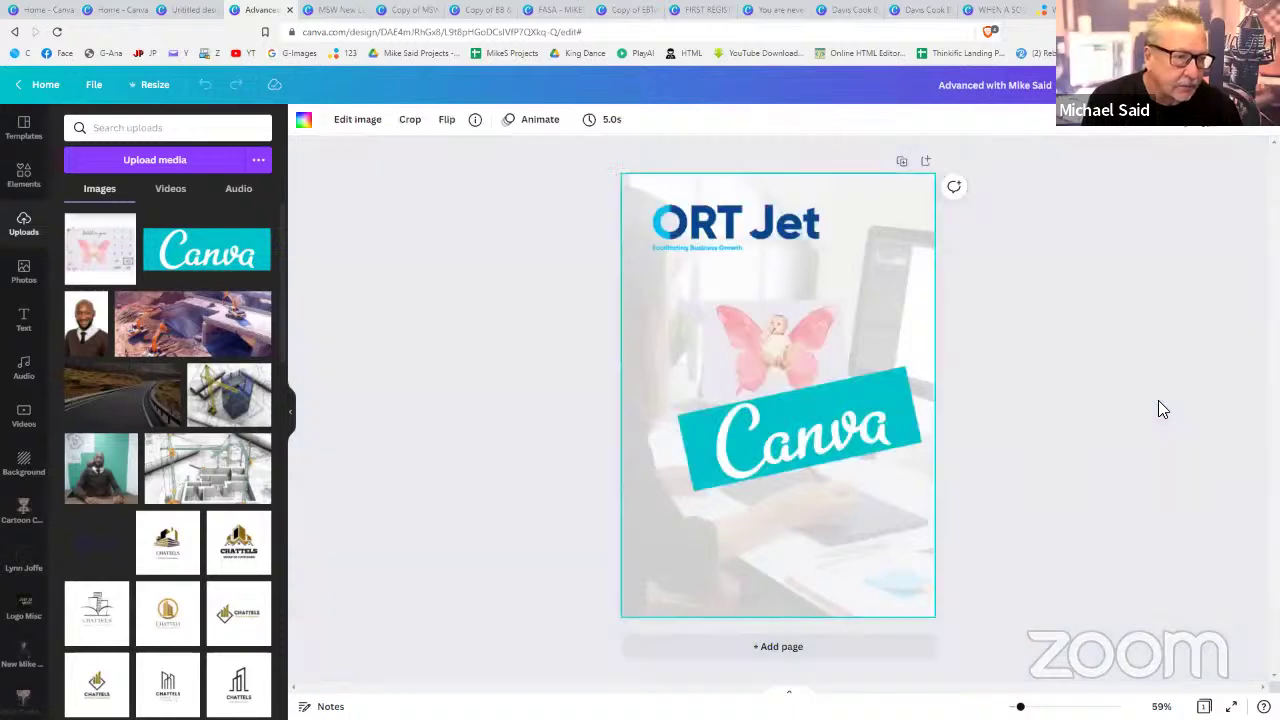
pyautogui.click(816, 420)
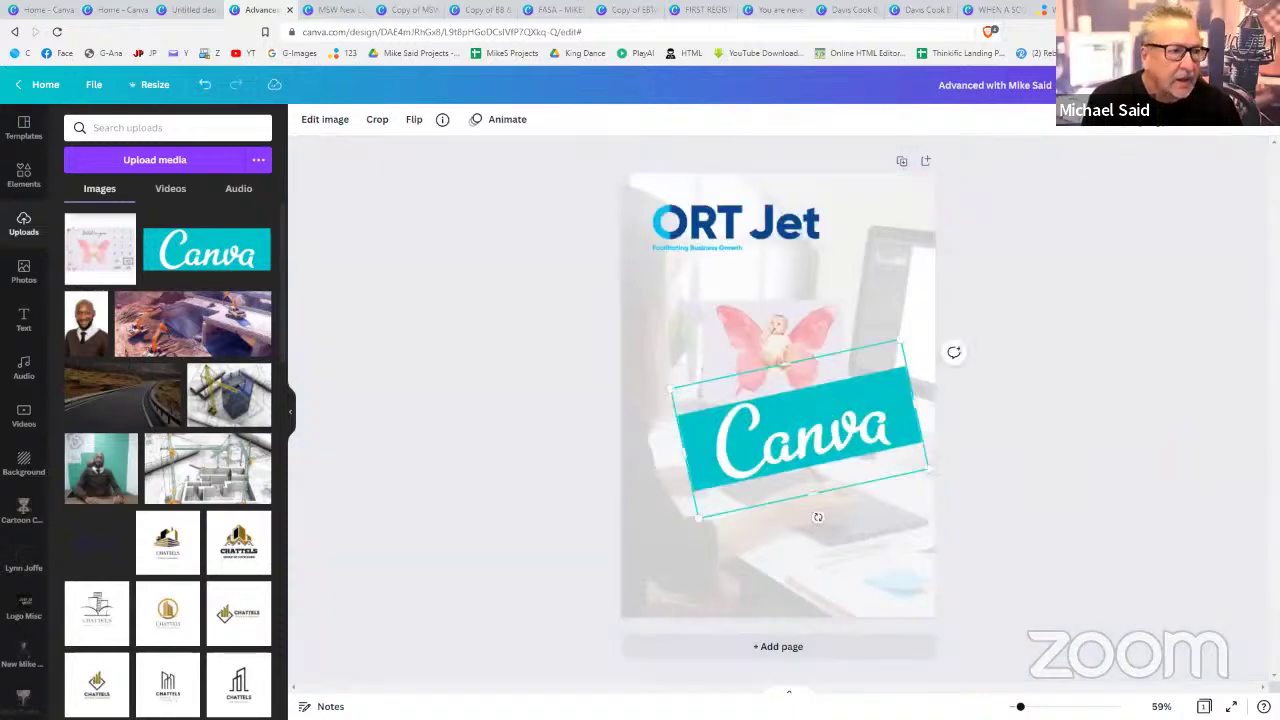
pyautogui.click(1100, 130)
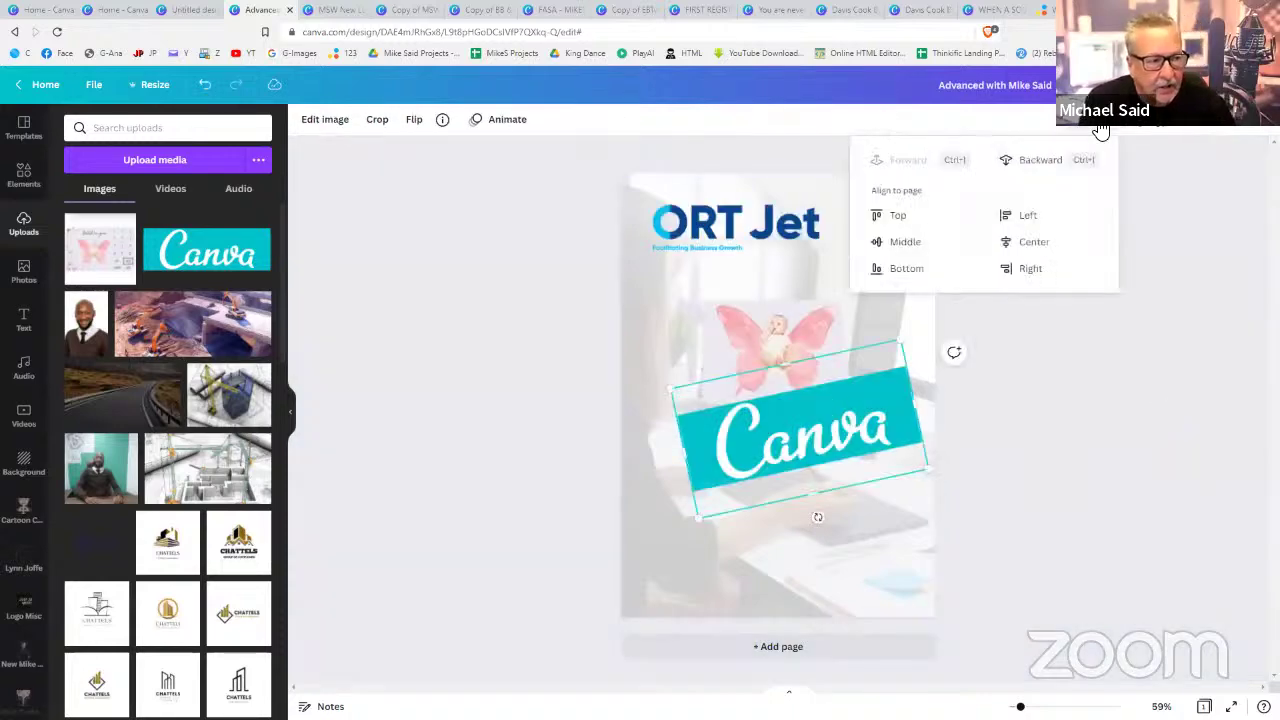
pyautogui.click(1043, 162)
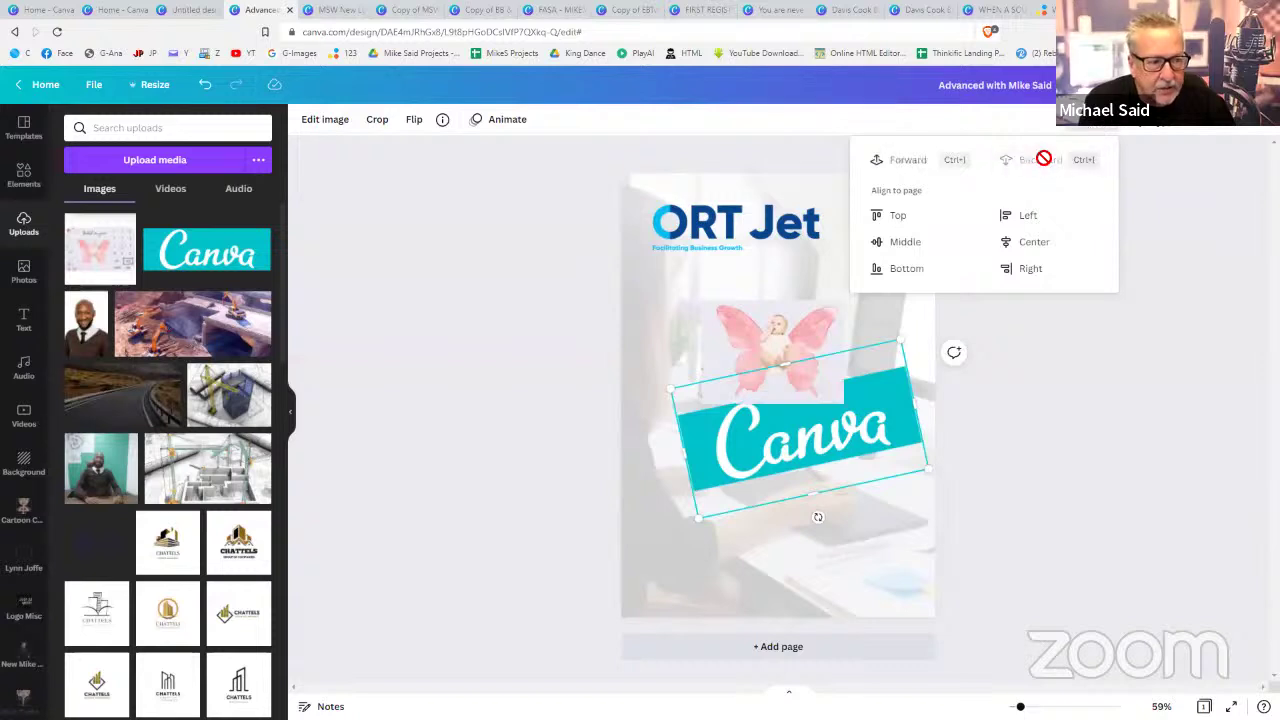
pyautogui.click(1040, 345)
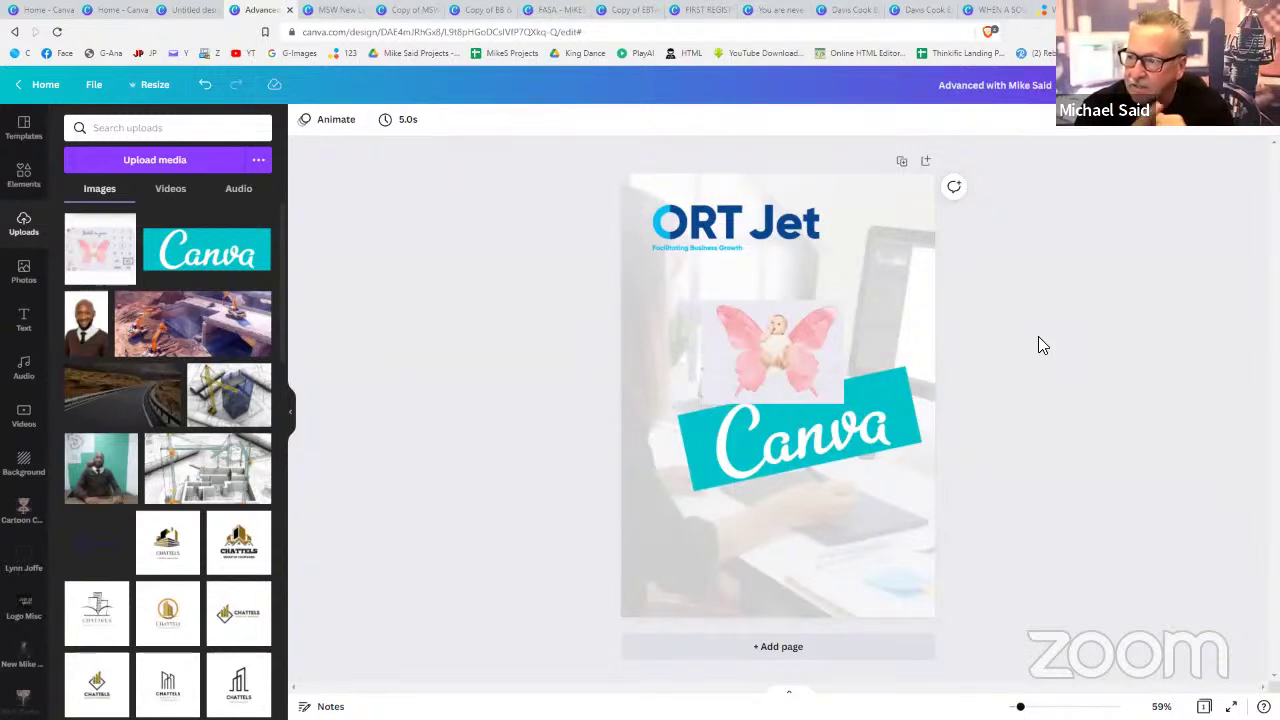
# - Delete the butterfly image and every copy of the Canva logo
pyautogui.click(764, 374)
pyautogui.press('Delete')
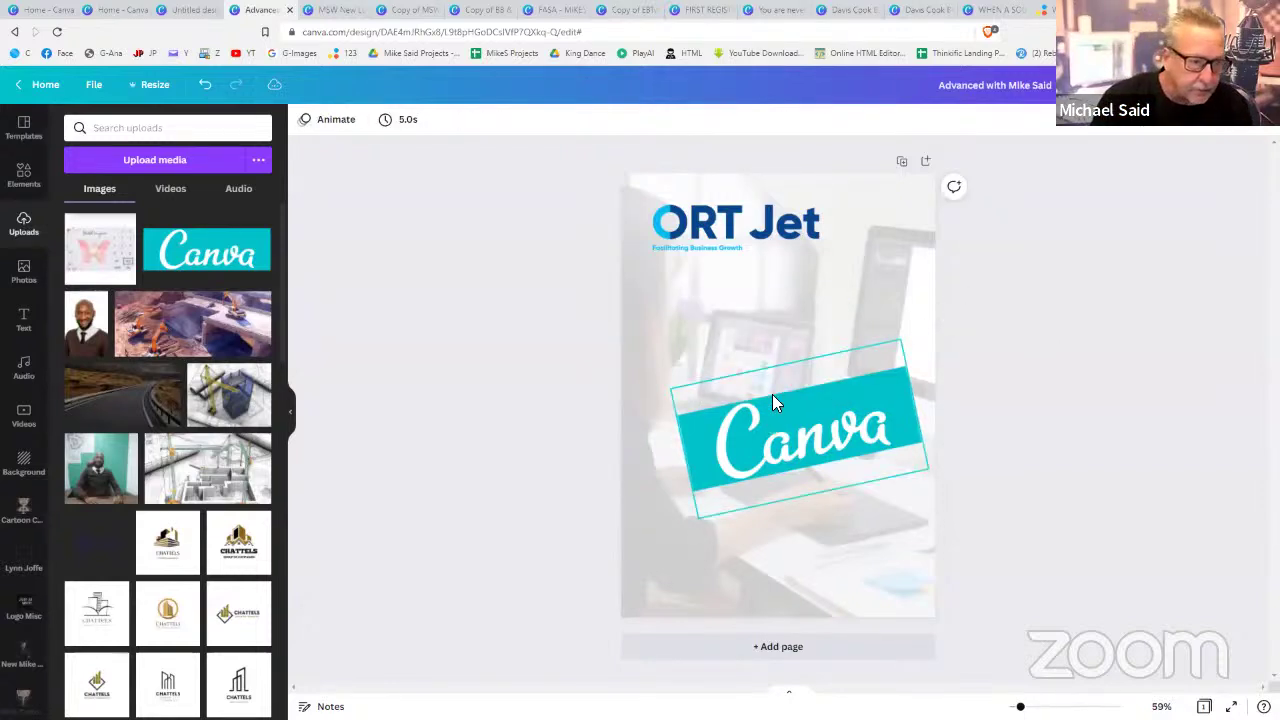
pyautogui.click(774, 402)
pyautogui.press('Delete')
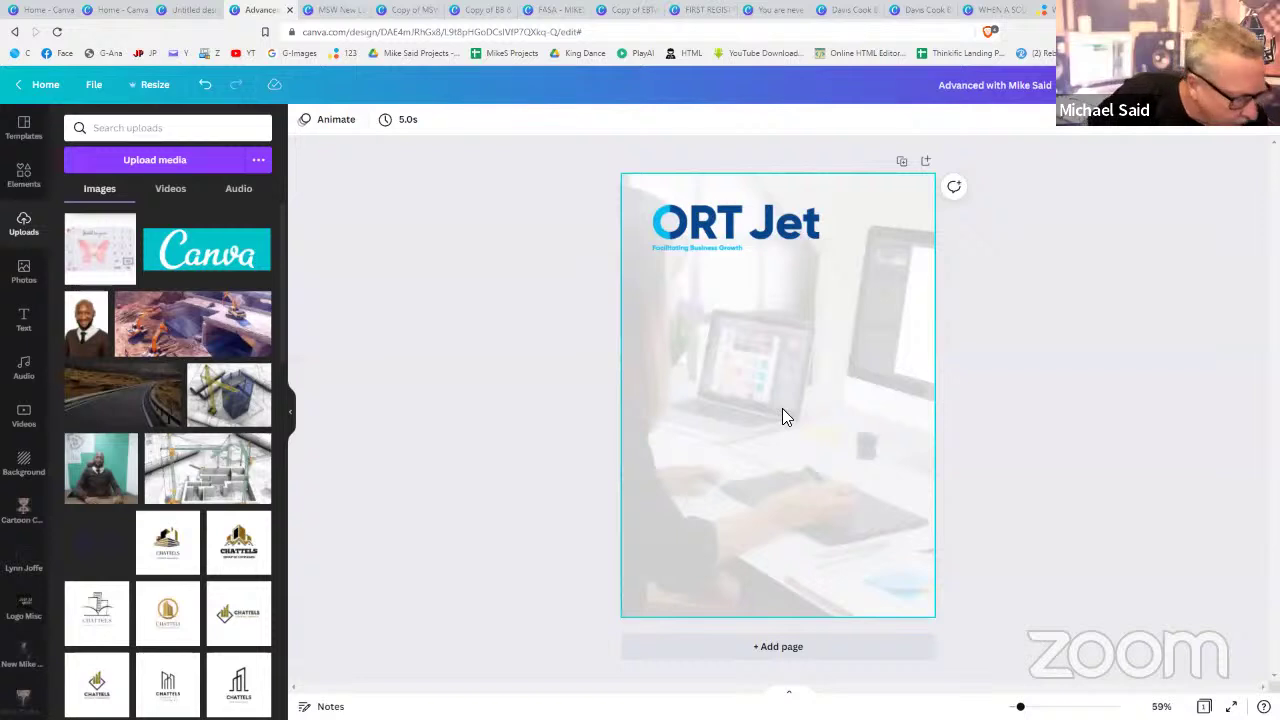
pyautogui.click(220, 262)
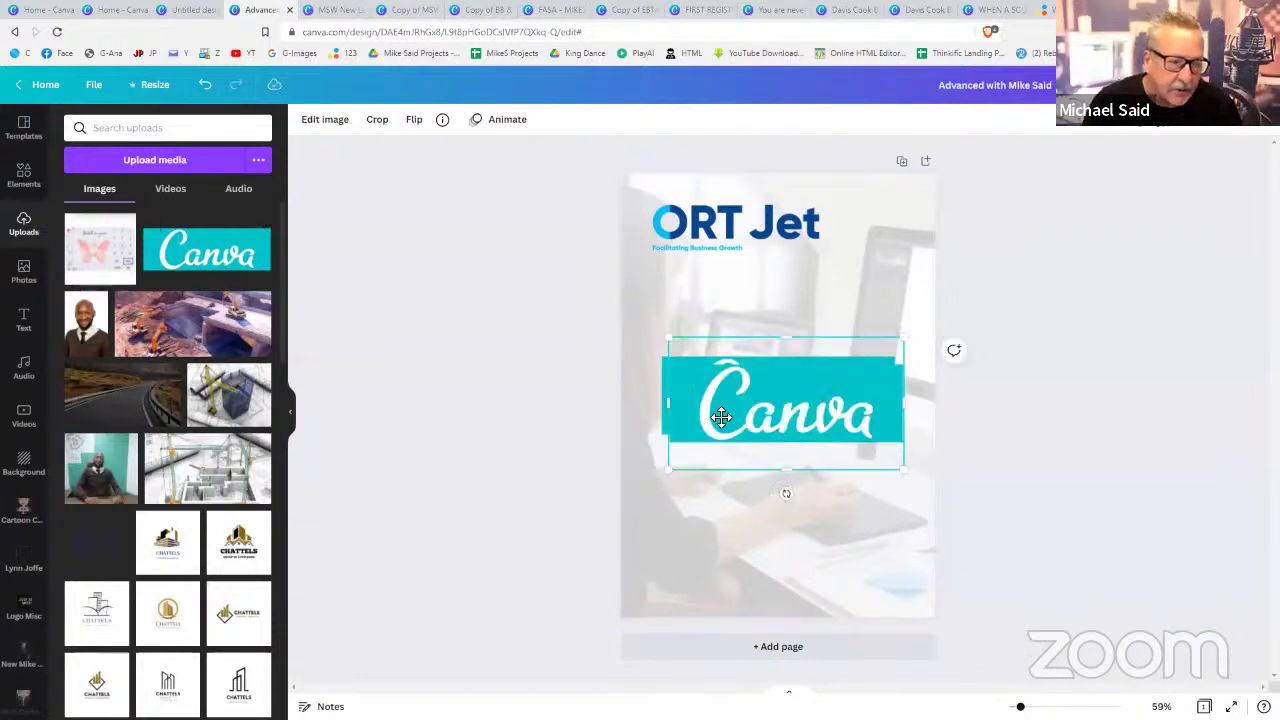
pyautogui.moveTo(716, 388); pyautogui.dragTo(729, 352)
pyautogui.press('Delete')
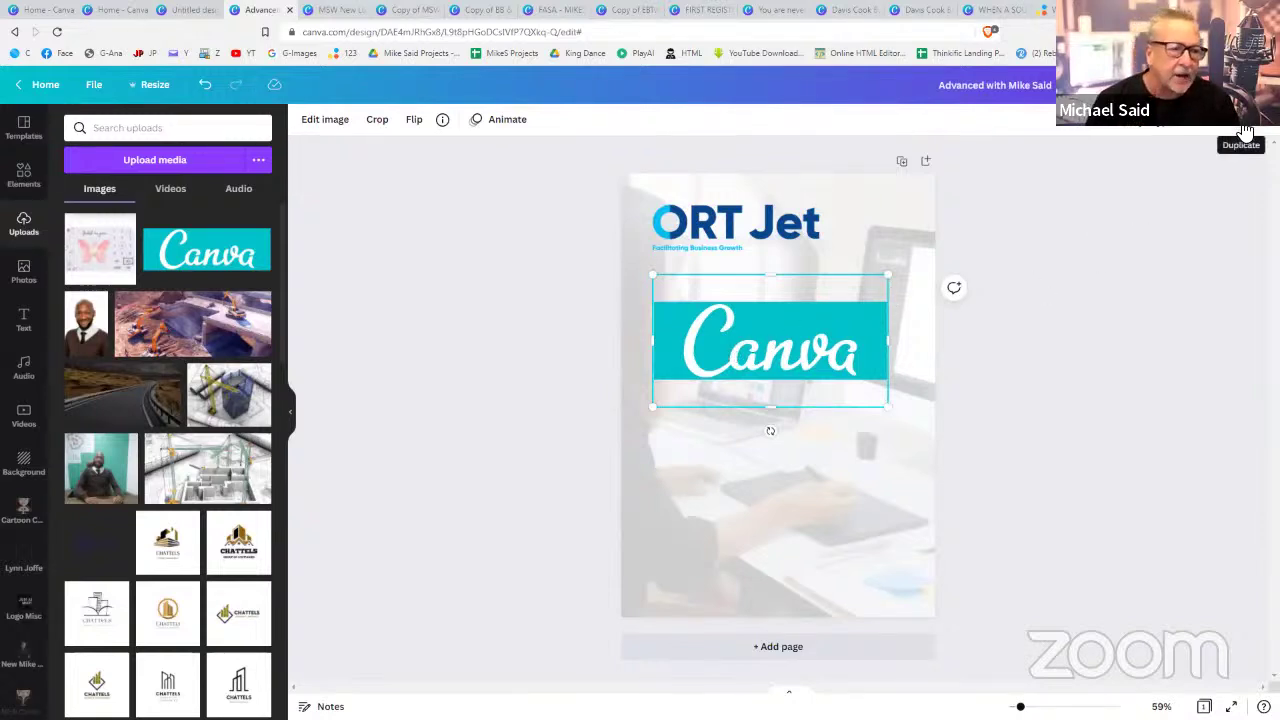
pyautogui.click(1245, 133)
pyautogui.moveTo(814, 346); pyautogui.dragTo(826, 478)
pyautogui.press('Delete')
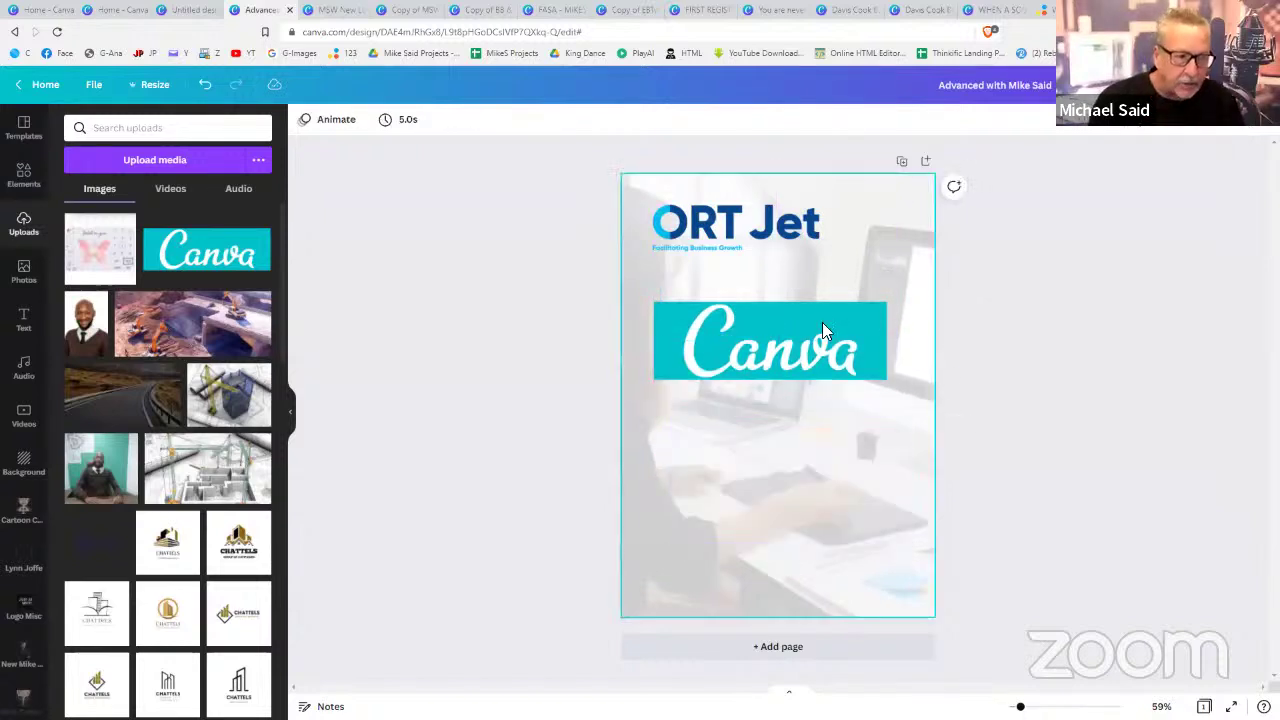
pyautogui.click(816, 312)
pyautogui.press('Delete')
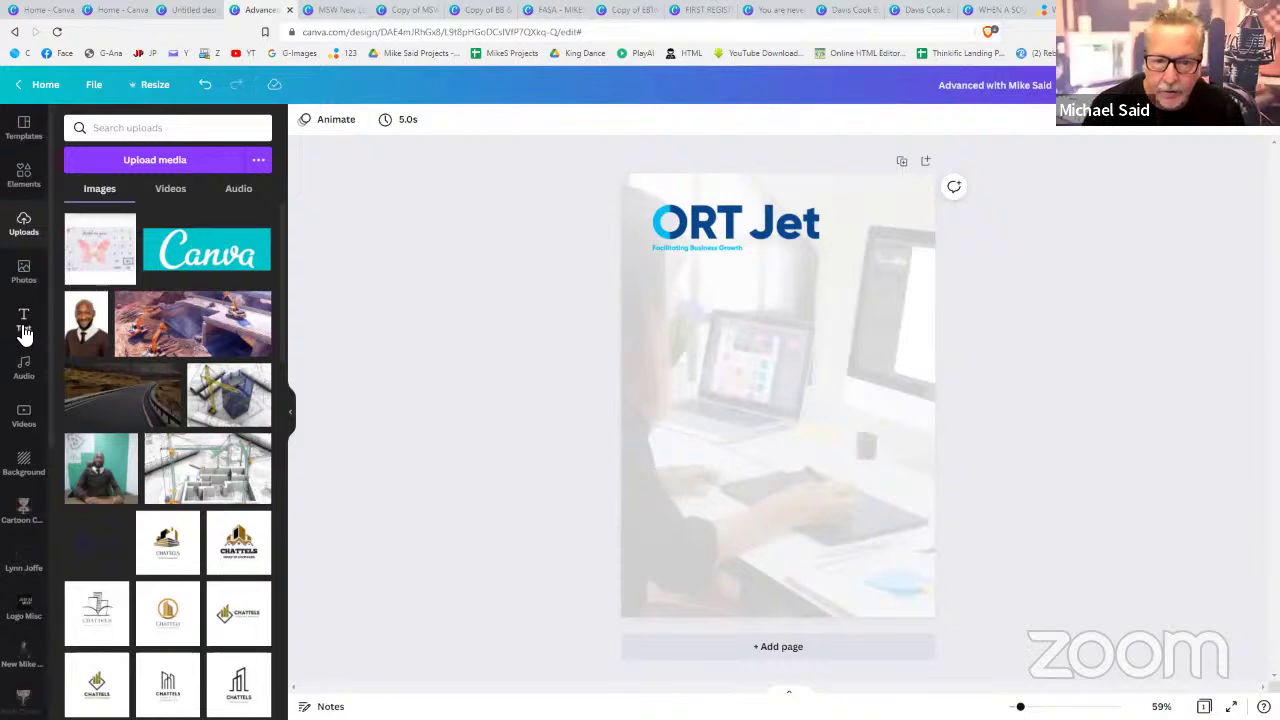
# - Browse down through the Text panel's font-combination templates
pyautogui.click(24, 330)
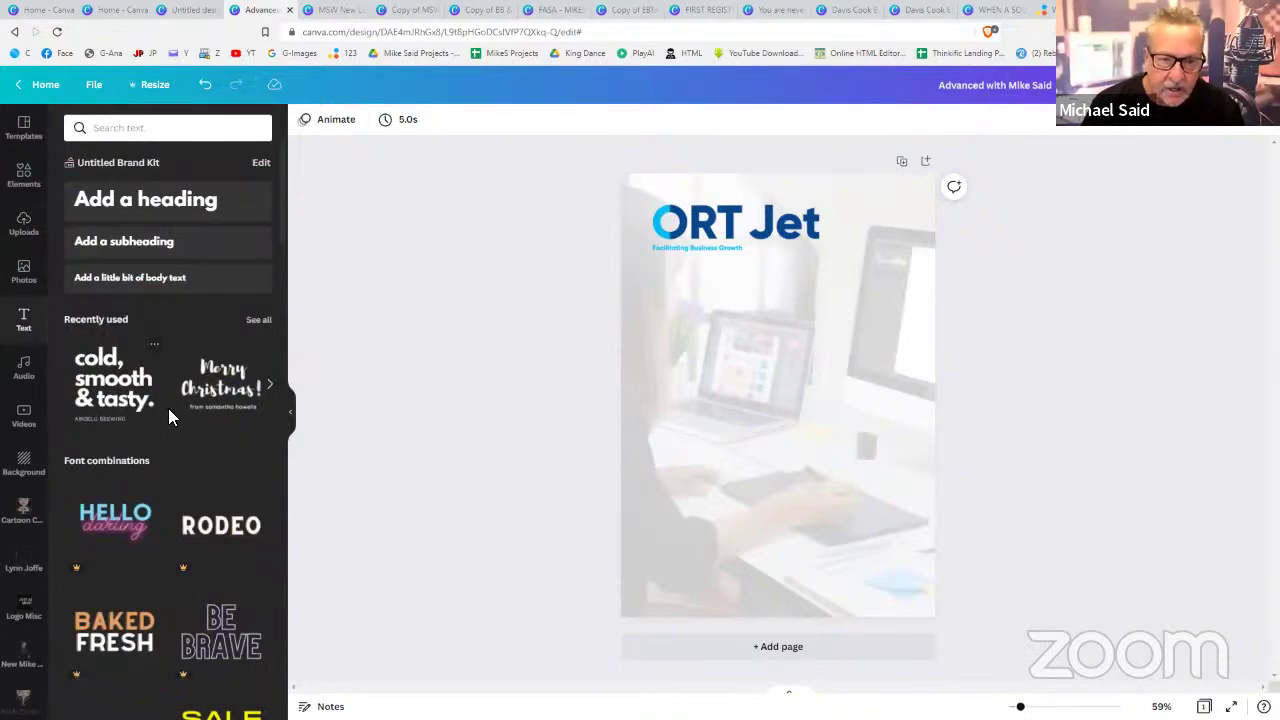
pyautogui.scroll(-1, 168, 408)
pyautogui.scroll(-7, 169, 410)
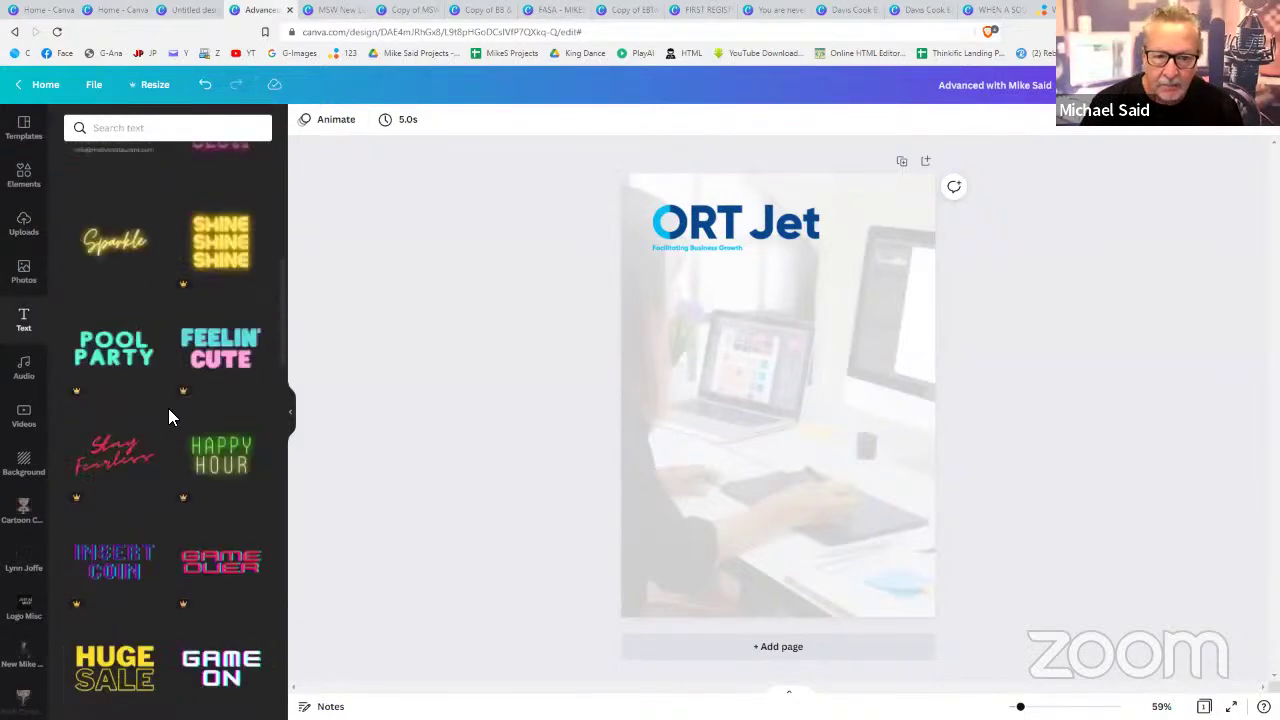
pyautogui.scroll(-6, 169, 412)
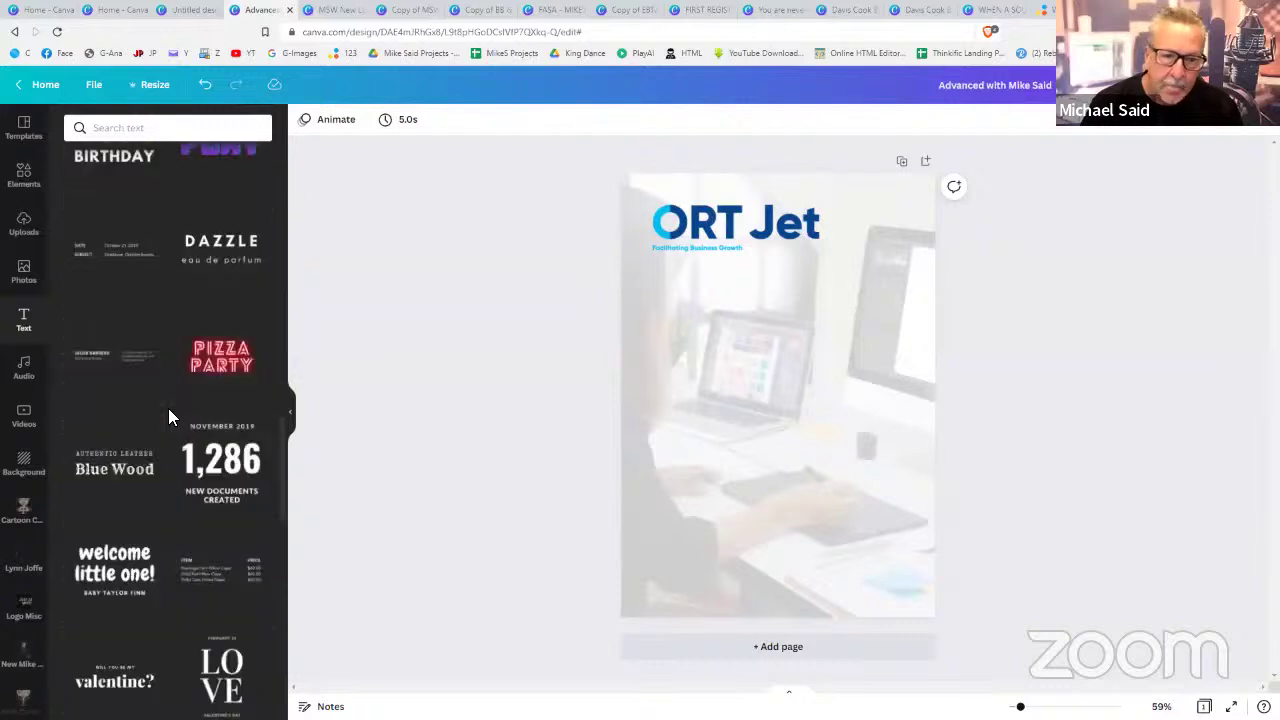
# - Add the ITEM/PRICE text template and move a duplicate up below the logo
pyautogui.scroll(-2, 169, 412)
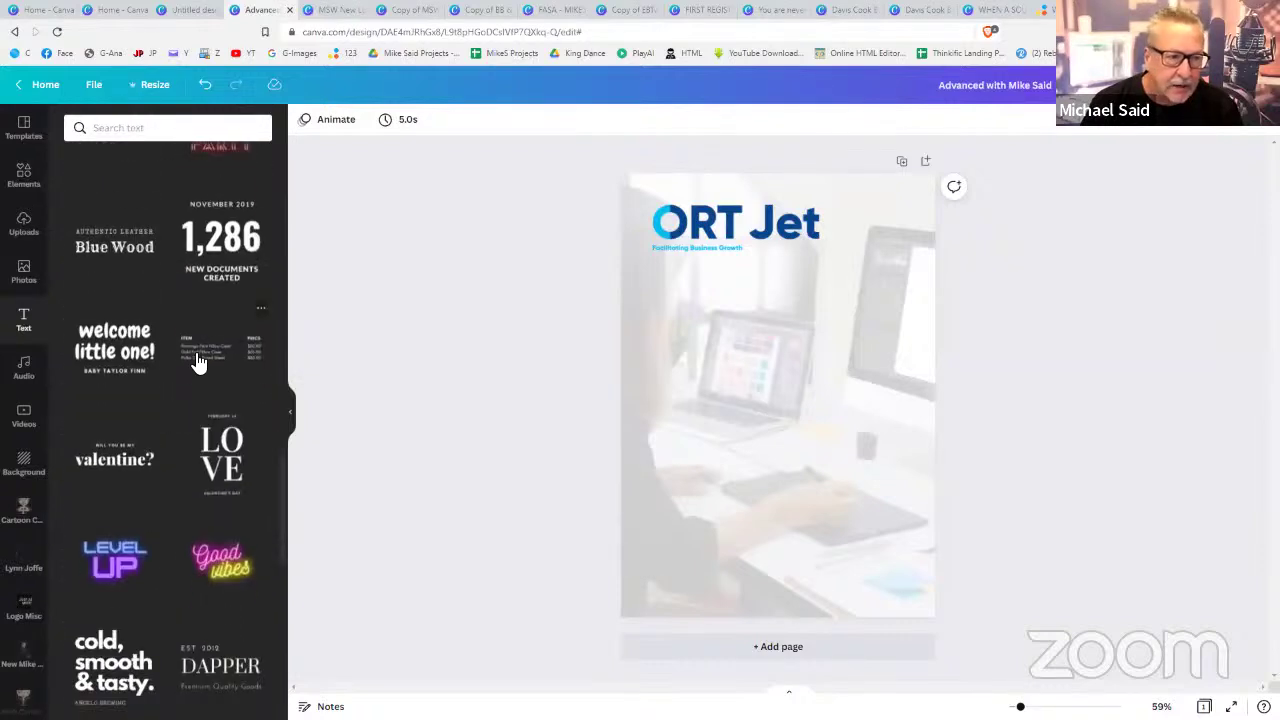
pyautogui.click(199, 362)
pyautogui.moveTo(685, 403); pyautogui.dragTo(774, 443)
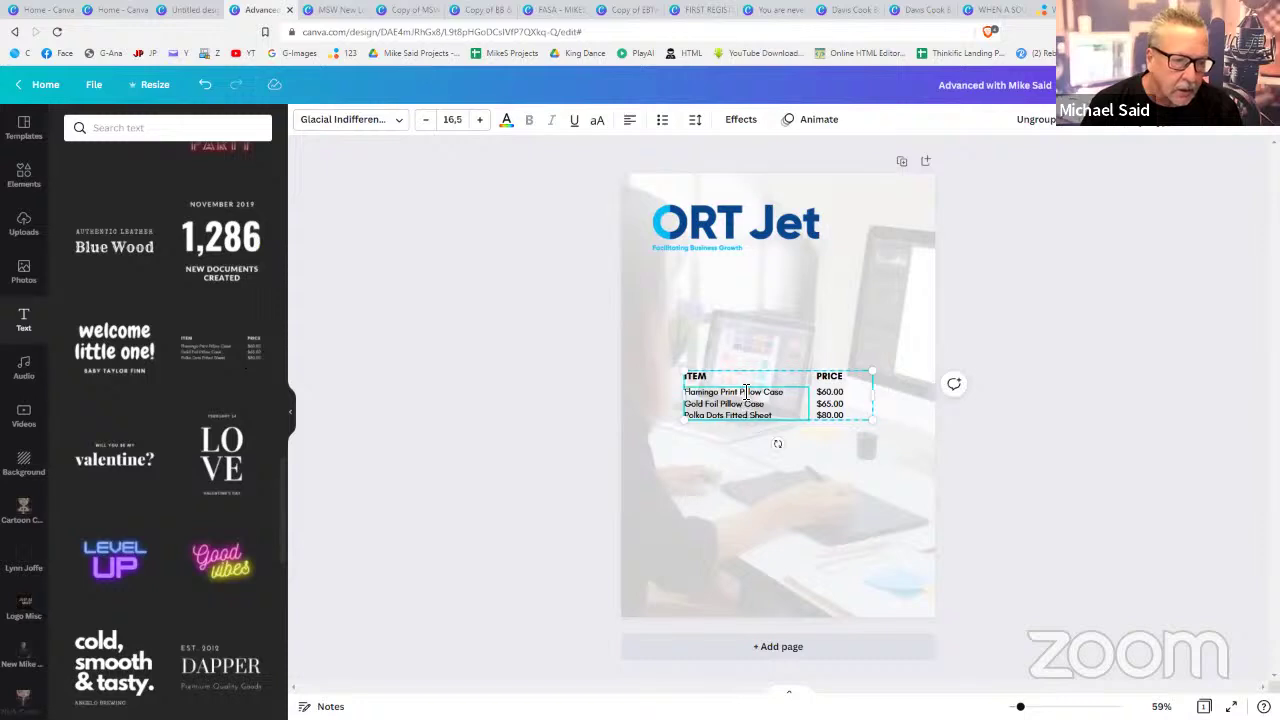
pyautogui.click(782, 348)
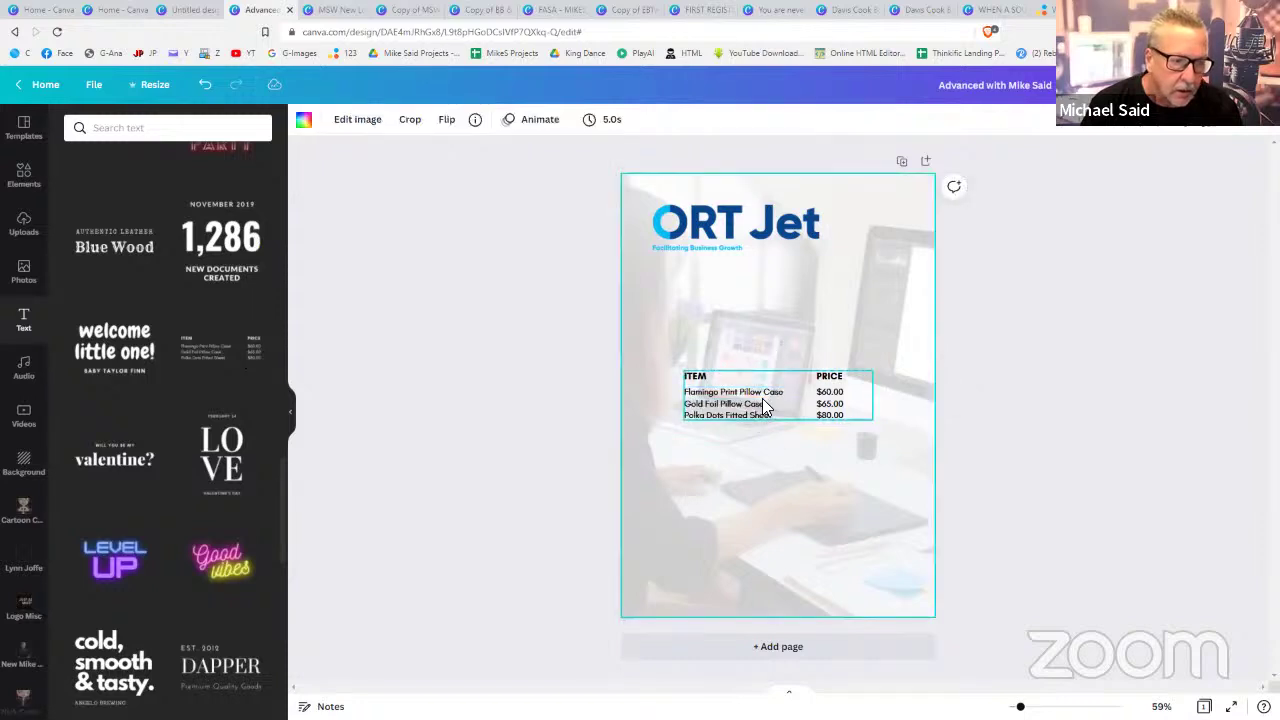
pyautogui.click(766, 389)
pyautogui.hotkey('ctrl', 'd')
pyautogui.moveTo(753, 383); pyautogui.dragTo(721, 293)
# - Delete the original lower table's item names, headings and prices
pyautogui.click(724, 396)
pyautogui.press('Delete')
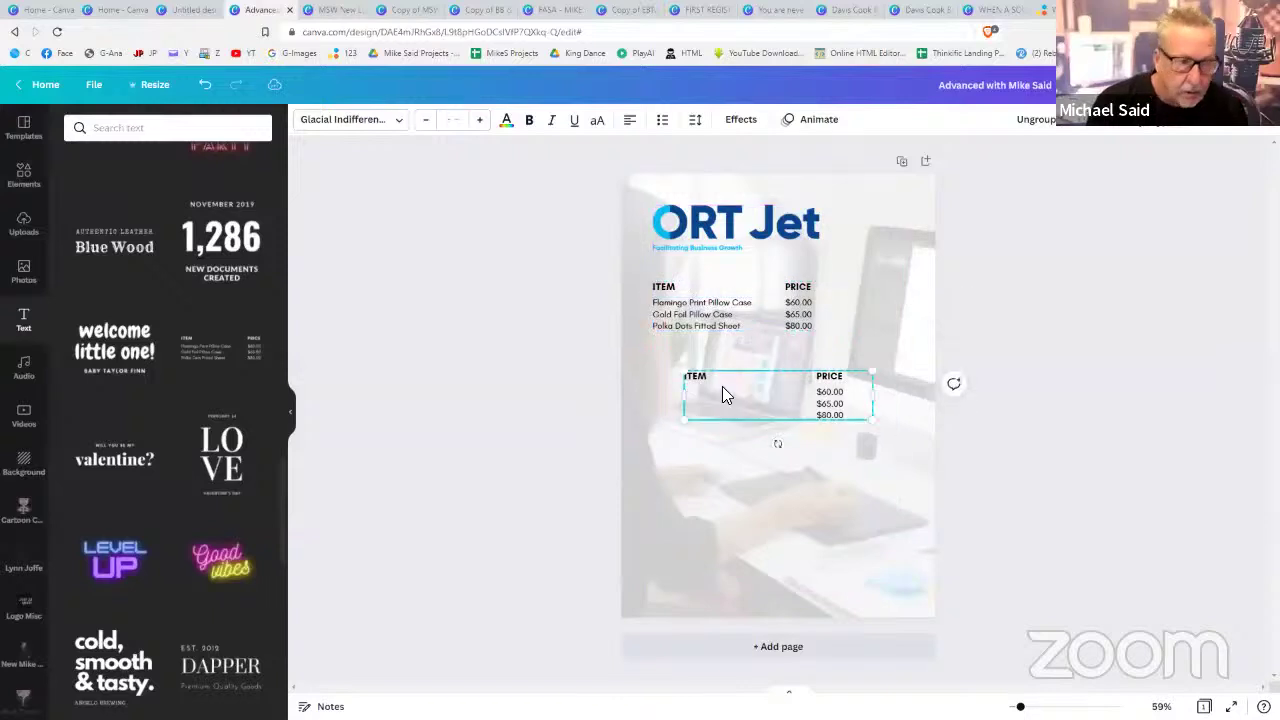
pyautogui.click(727, 378)
pyautogui.press('Delete')
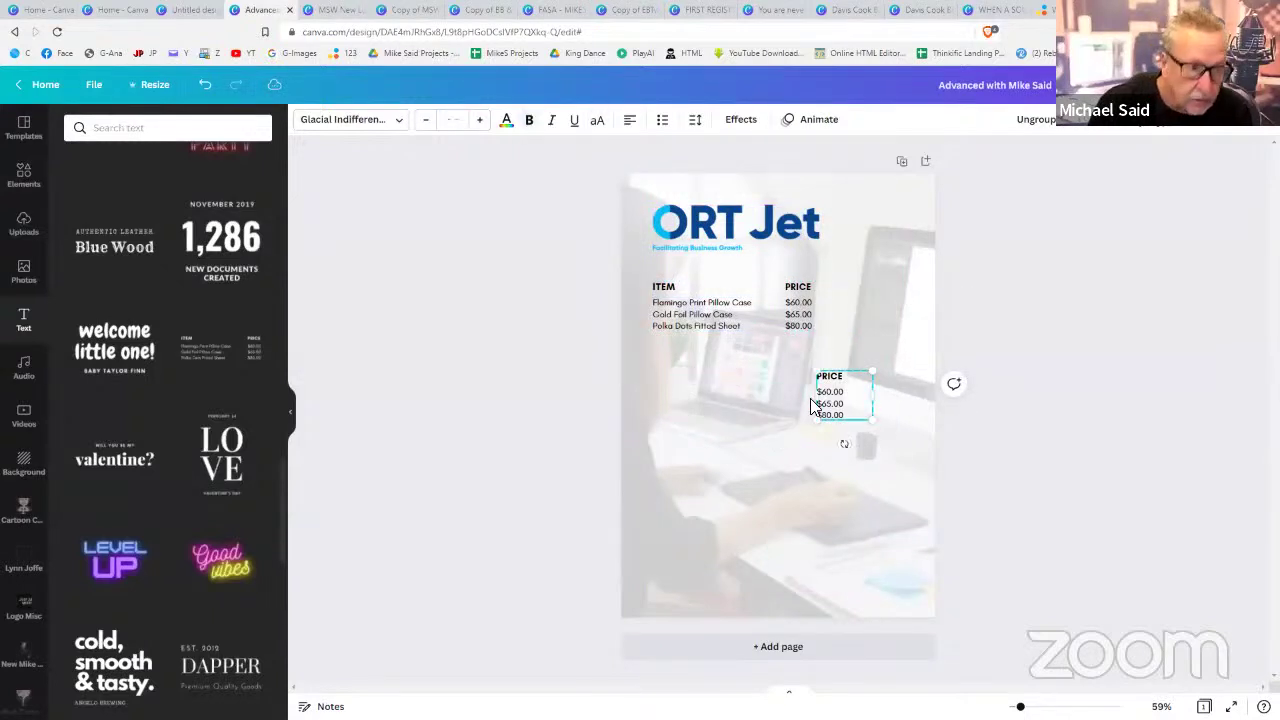
pyautogui.click(822, 405)
pyautogui.press('Delete')
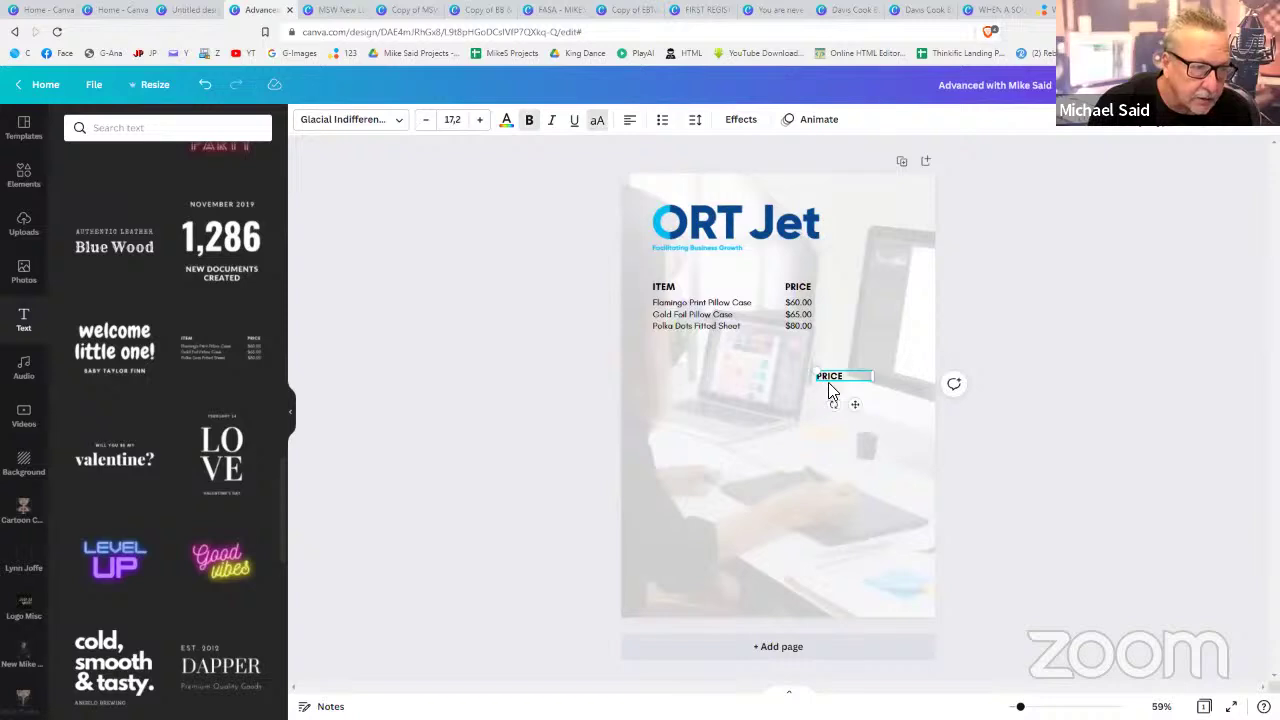
pyautogui.click(828, 390)
pyautogui.click(830, 378)
pyautogui.press('Delete')
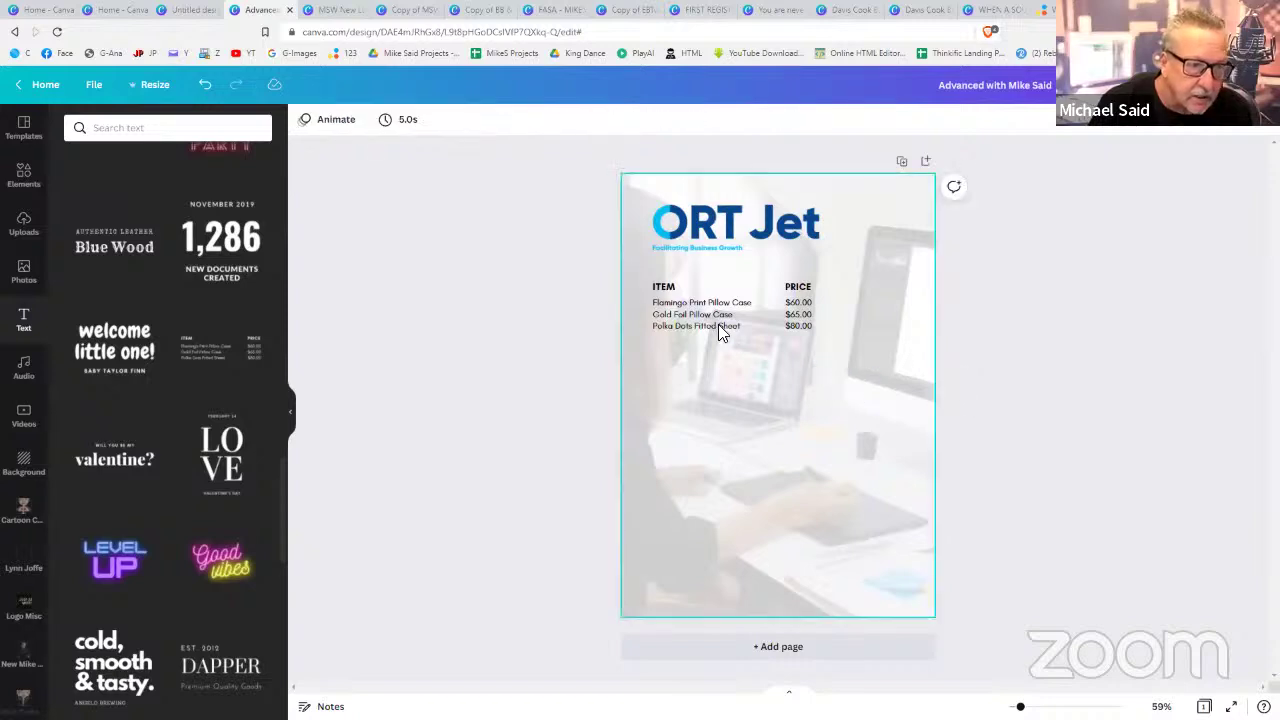
# - Align the price list group neatly under the ORT Jet logo
pyautogui.click(718, 326)
pyautogui.click(1022, 360)
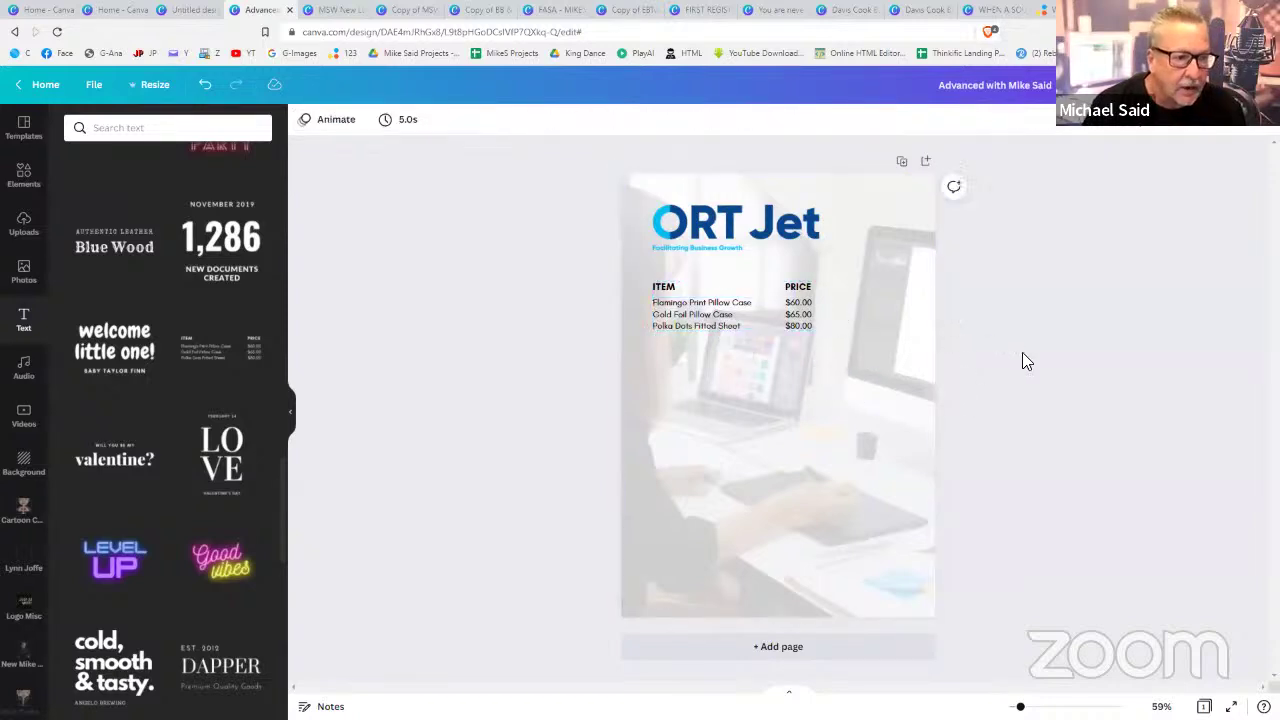
pyautogui.click(690, 322)
pyautogui.moveTo(690, 322)
pyautogui.mouseDown()
pyautogui.moveTo(716, 346)
pyautogui.moveTo(689, 320)
pyautogui.mouseUp()
# - Copy the item and price rows to a second set directly below
pyautogui.click(962, 274)
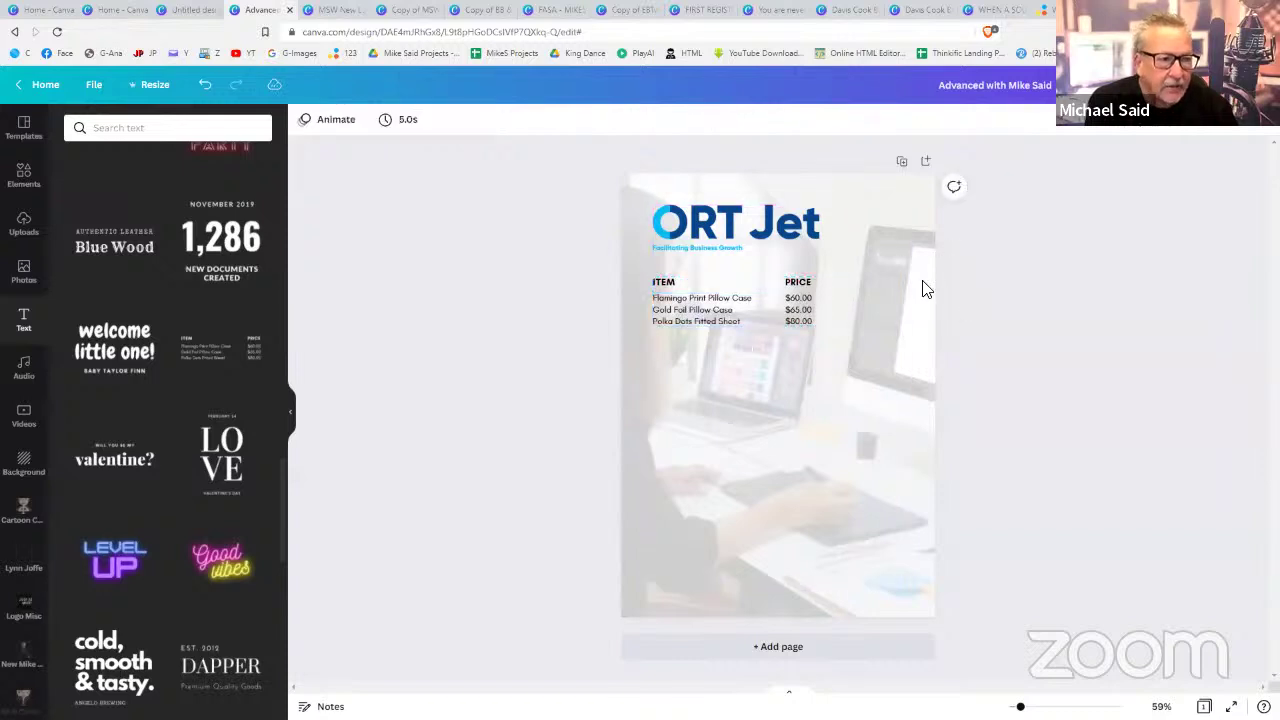
pyautogui.click(750, 298)
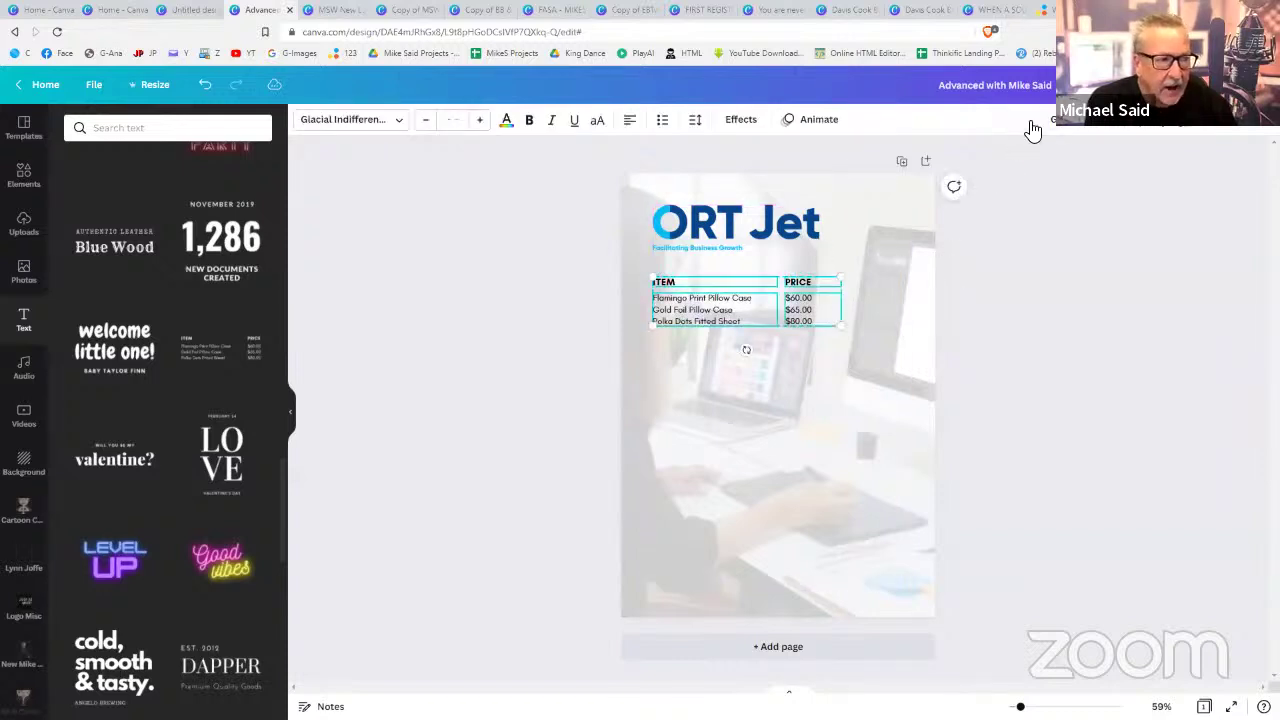
pyautogui.click(1044, 322)
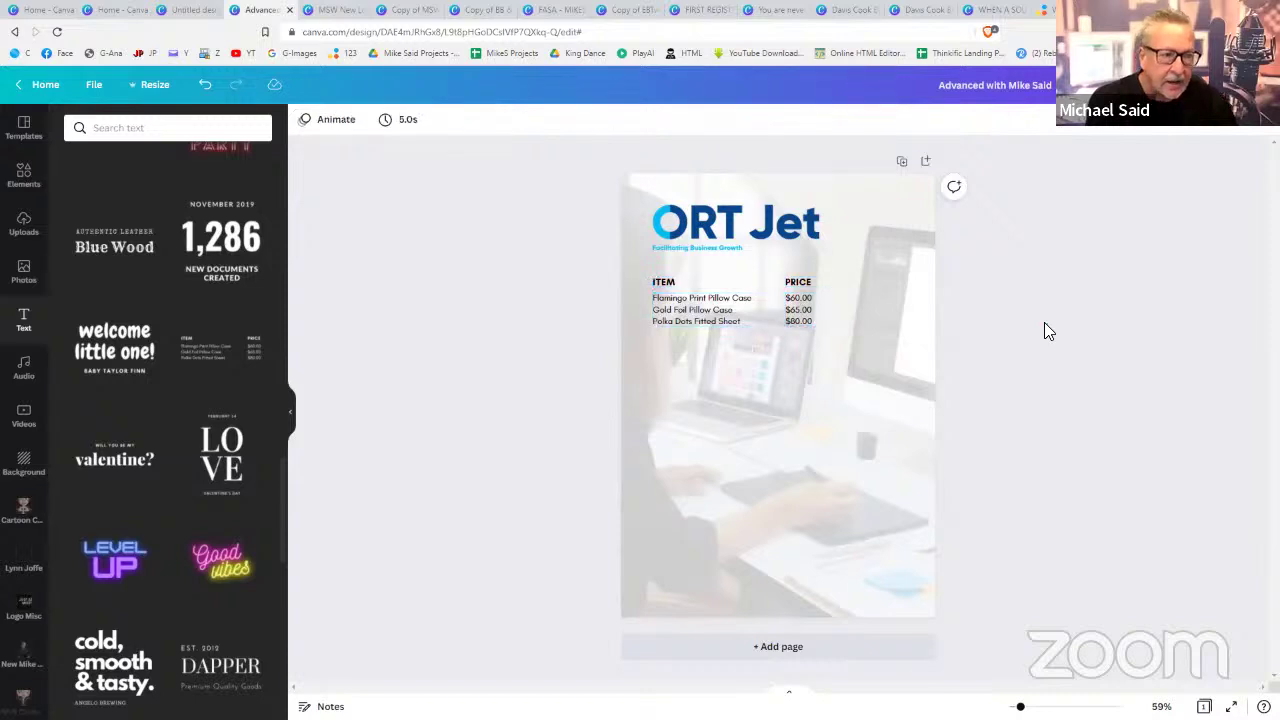
pyautogui.click(715, 322)
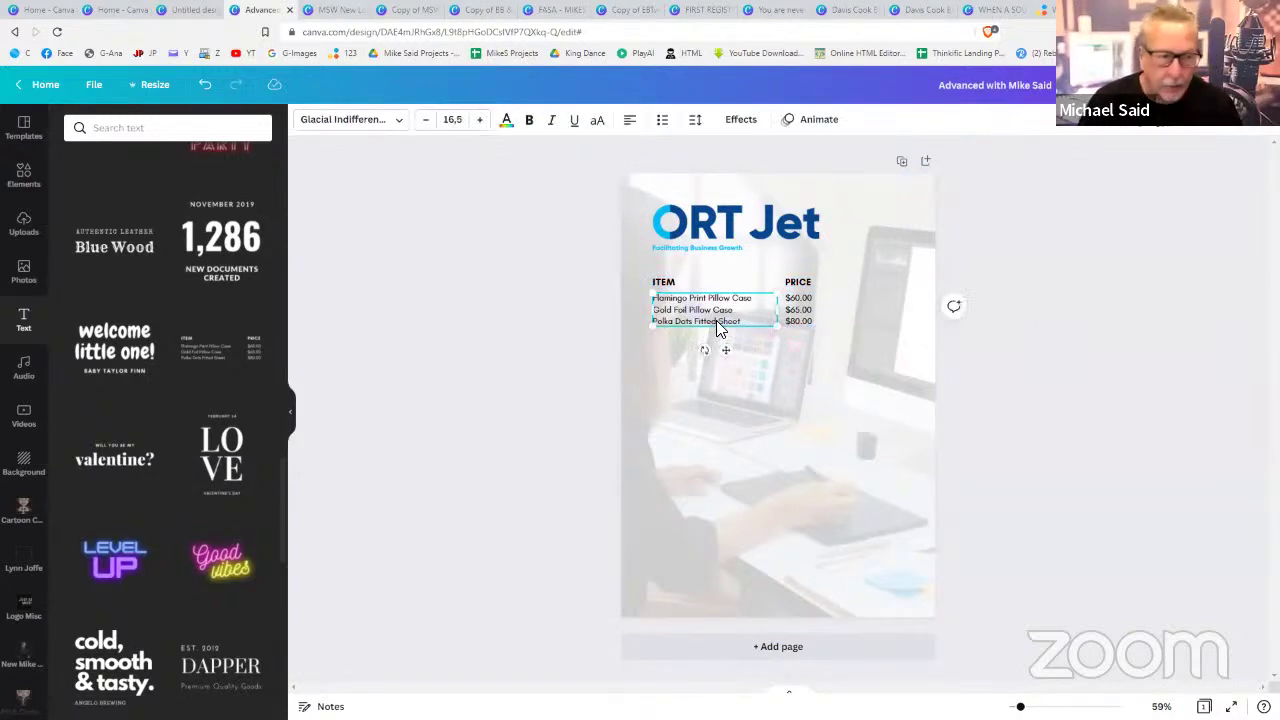
pyautogui.keyDown('shift'); pyautogui.click(800, 316); pyautogui.keyUp('shift')
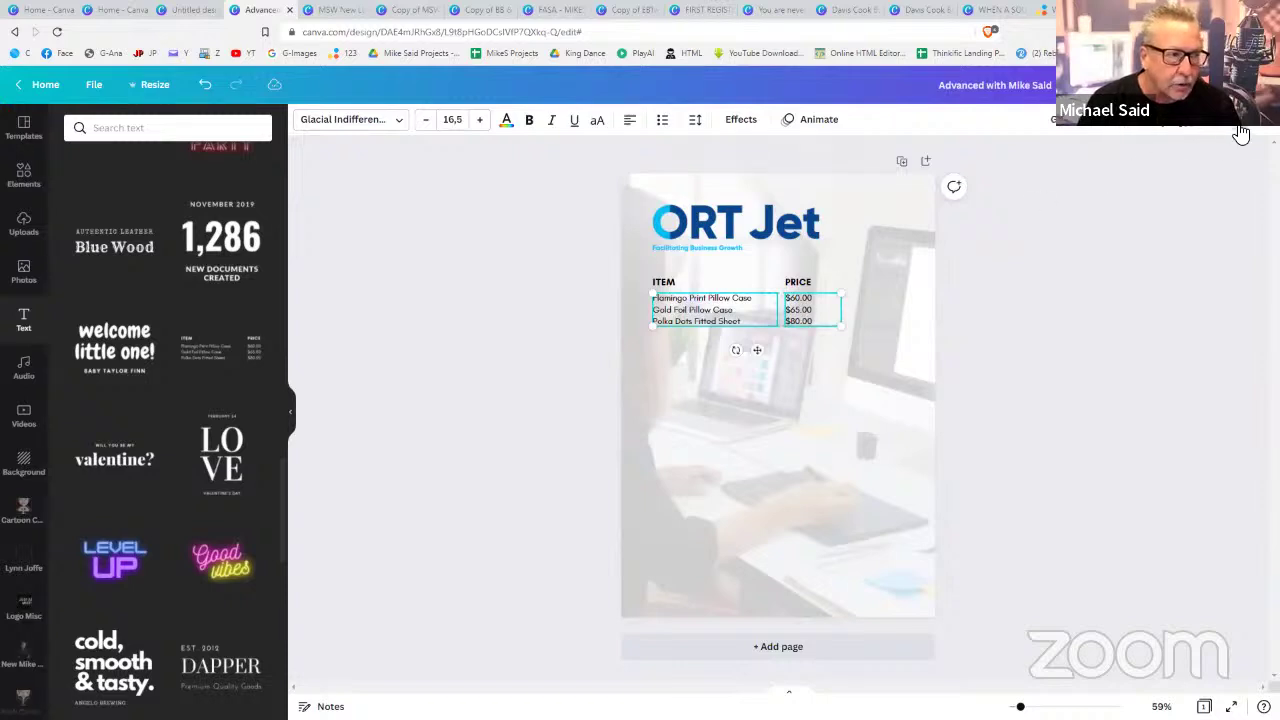
pyautogui.moveTo(749, 337); pyautogui.dragTo(757, 348)
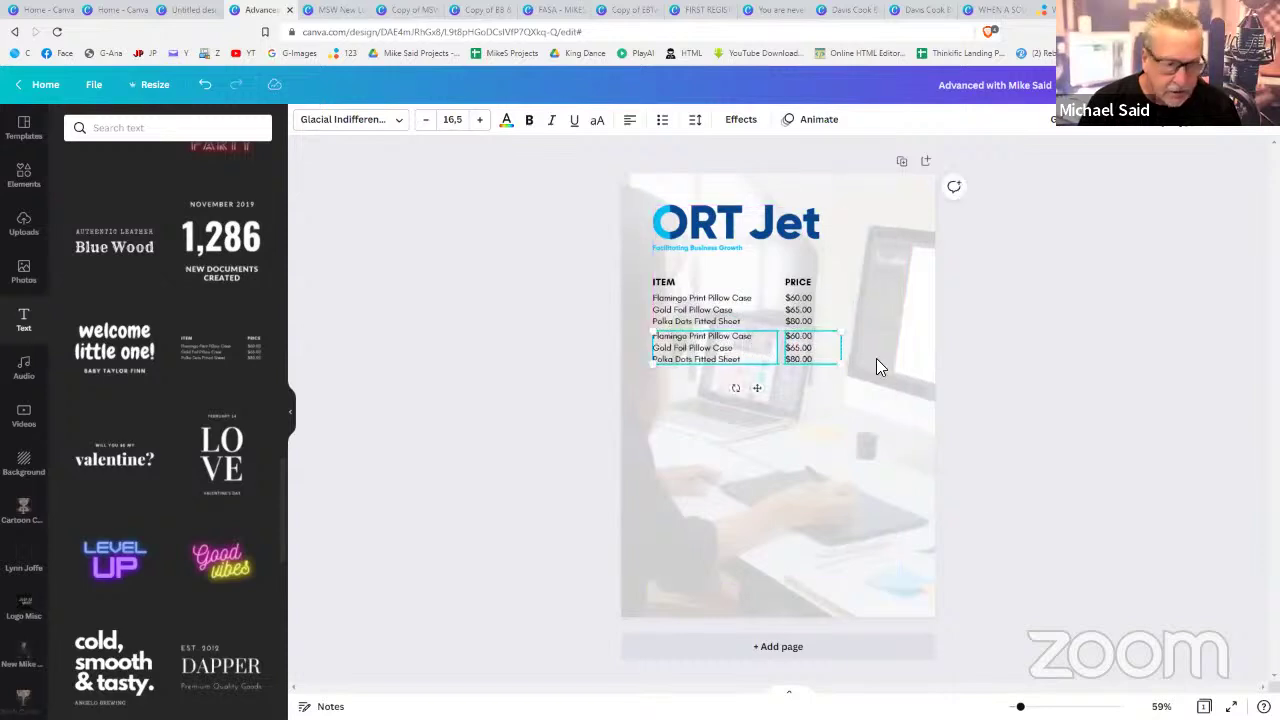
pyautogui.doubleClick(889, 360)
pyautogui.click(1214, 302)
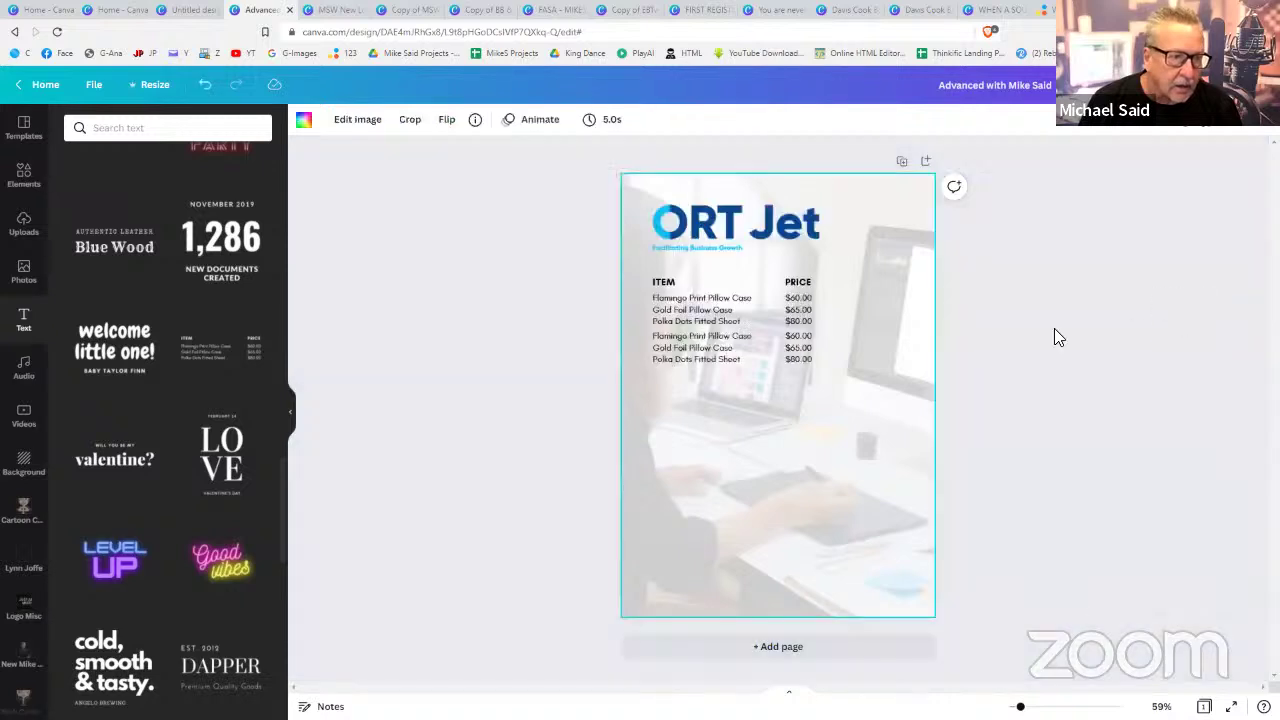
# - Duplicate the second set of rows and place it beneath, making a third set
pyautogui.click(674, 348)
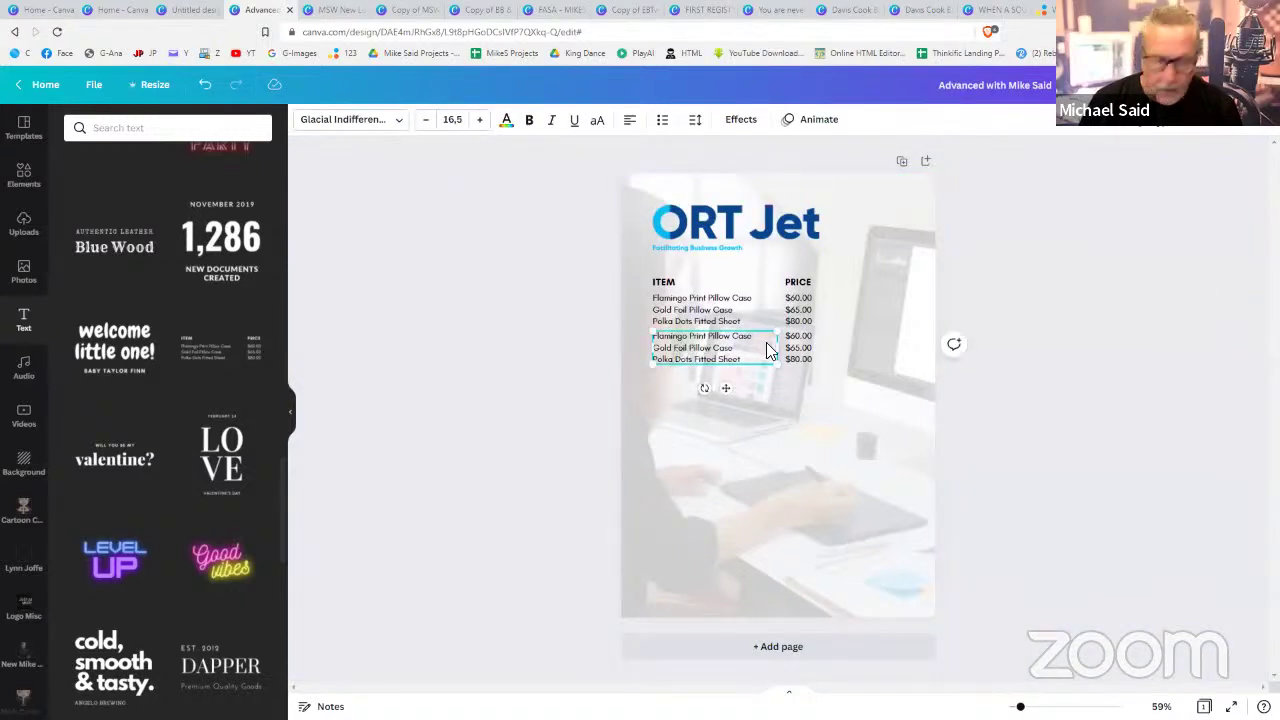
pyautogui.keyDown('shift'); pyautogui.click(800, 350); pyautogui.keyUp('shift')
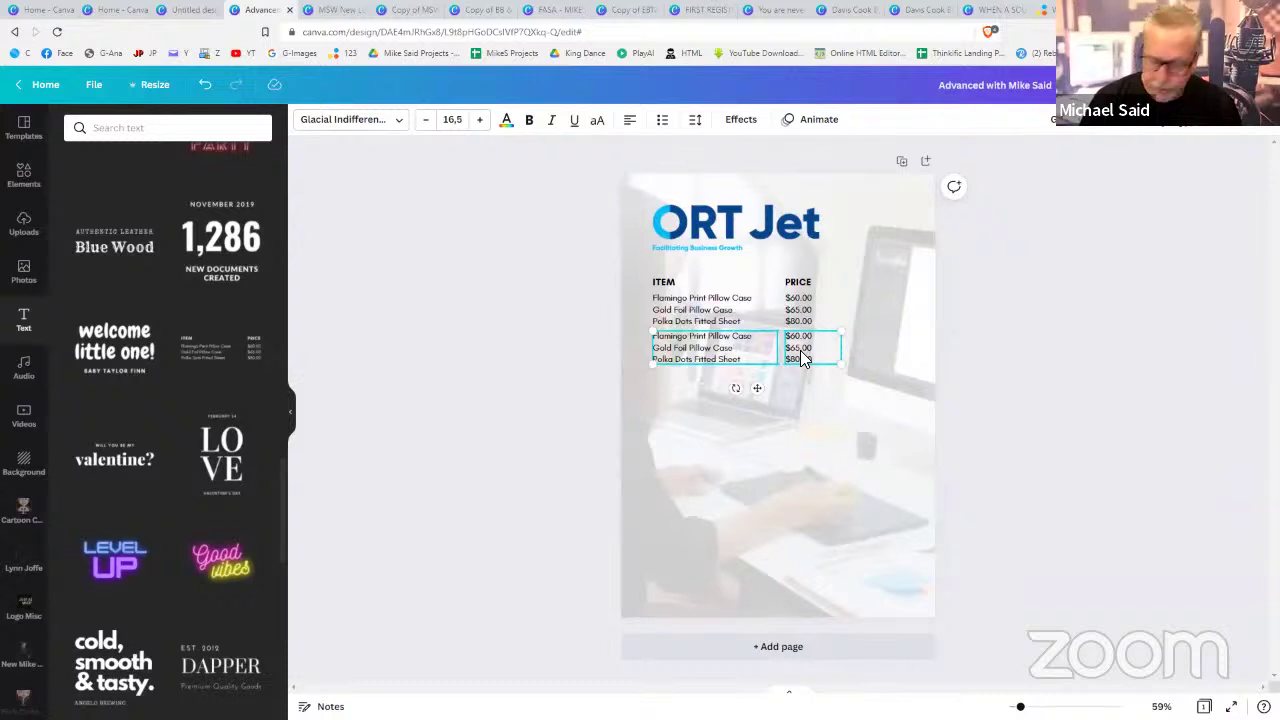
pyautogui.hotkey('ctrl', 'd')
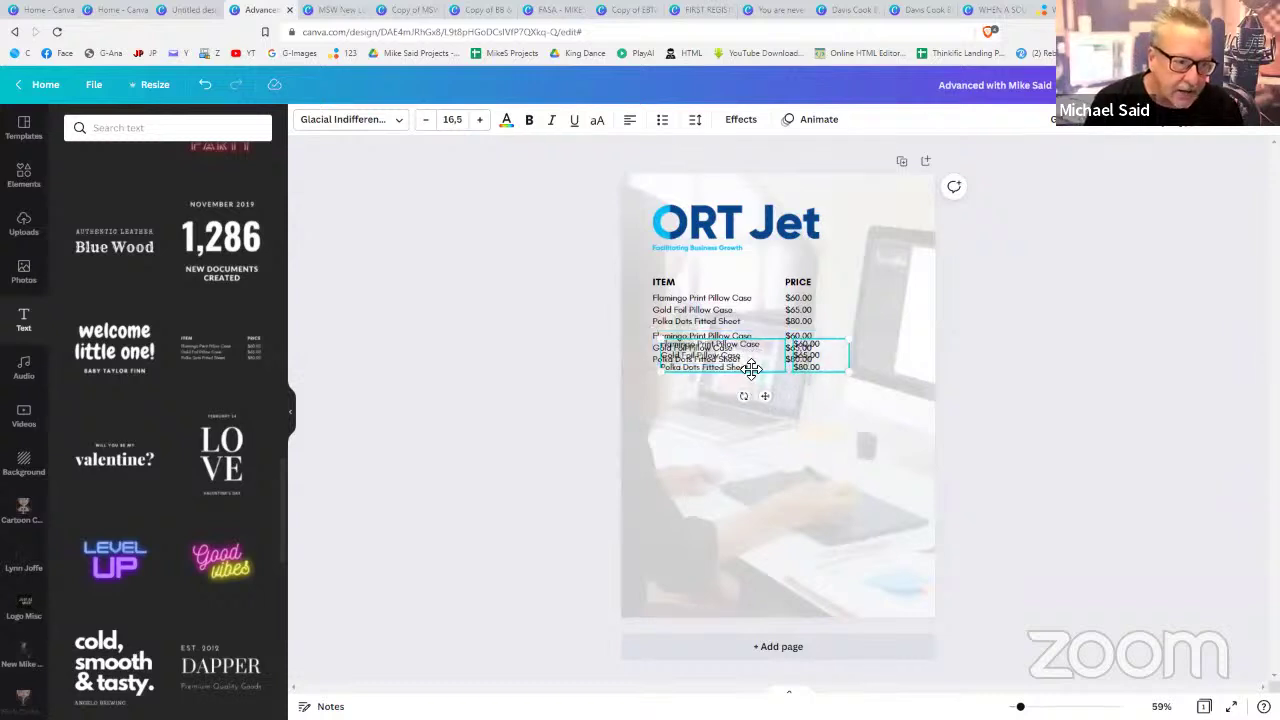
pyautogui.moveTo(751, 370); pyautogui.dragTo(745, 386)
pyautogui.click(976, 396)
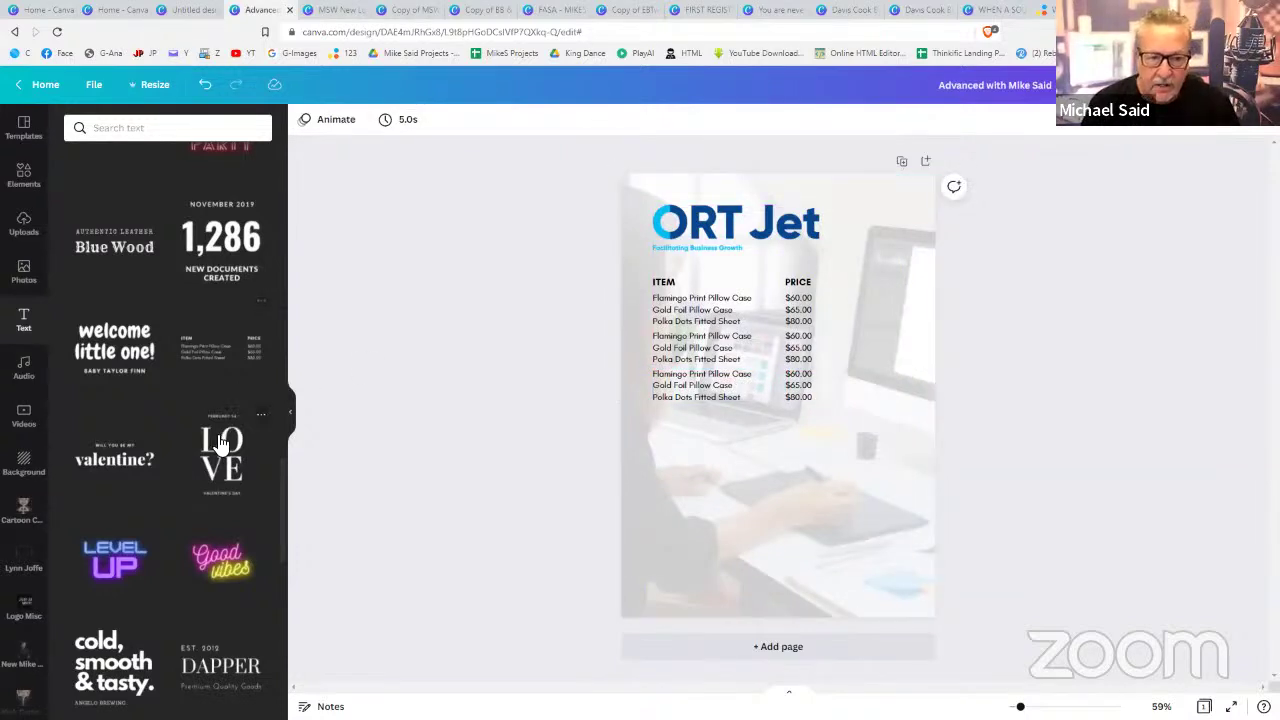
# - Add the November 2019 '1,286' text group, shrunk and tilted about 15° at lower left
pyautogui.click(221, 240)
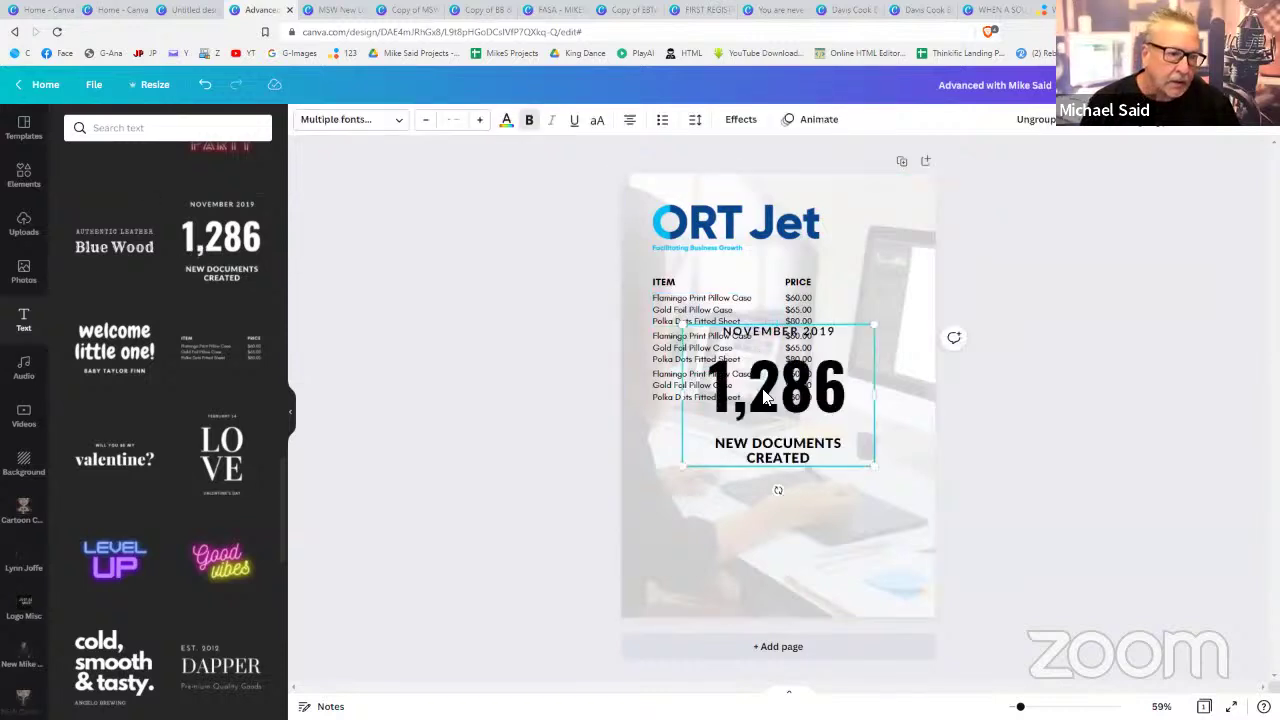
pyautogui.moveTo(766, 388); pyautogui.dragTo(790, 490)
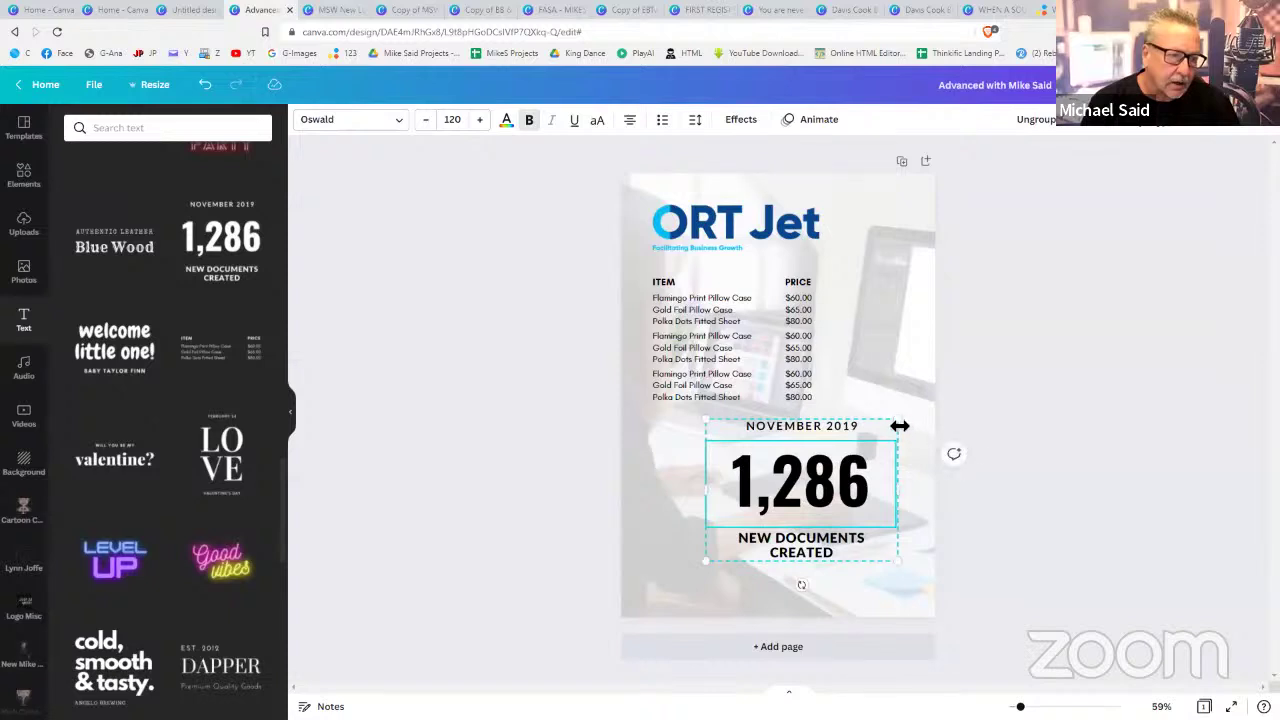
pyautogui.moveTo(899, 424); pyautogui.dragTo(818, 477)
pyautogui.moveTo(762, 585)
pyautogui.mouseDown()
pyautogui.moveTo(811, 611)
pyautogui.moveTo(780, 586)
pyautogui.mouseUp()
pyautogui.moveTo(719, 502); pyautogui.dragTo(703, 478)
pyautogui.click(742, 474)
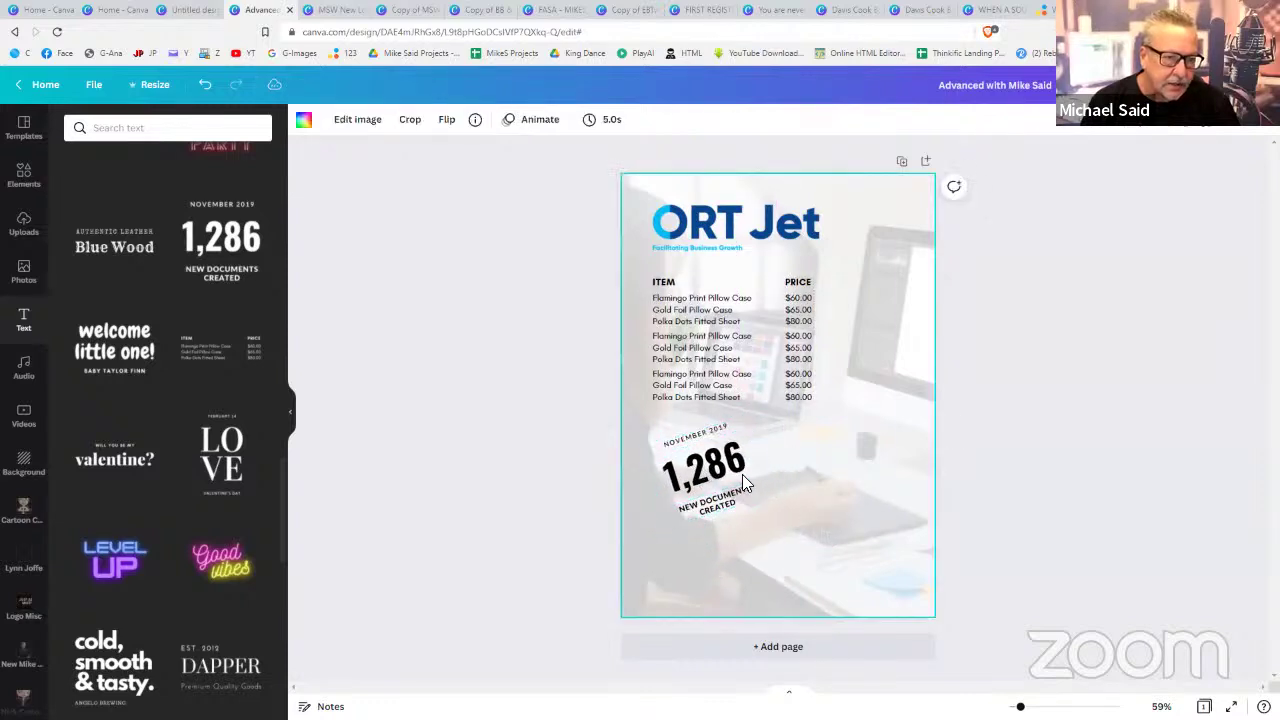
# - Duplicate the 1,286 group to the lower right, tilted the opposite way
pyautogui.click(744, 468)
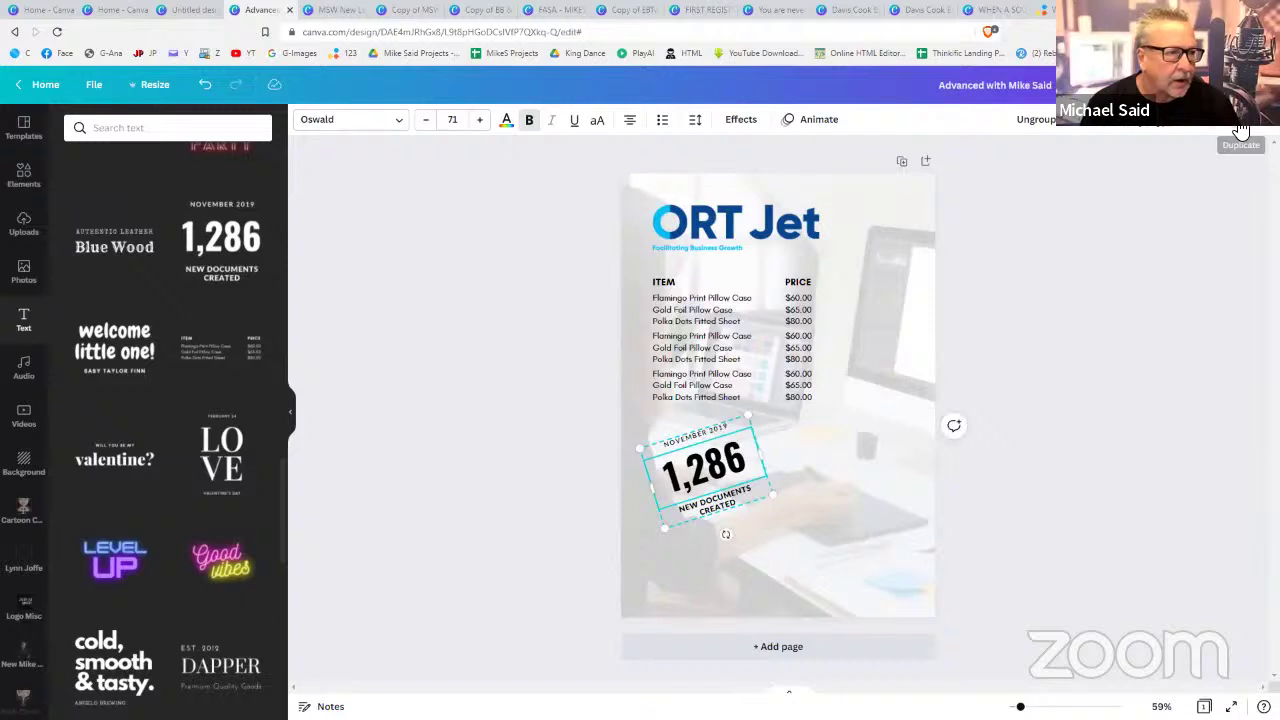
pyautogui.hotkey('ctrl', 'd')
pyautogui.moveTo(756, 457); pyautogui.dragTo(852, 508)
pyautogui.moveTo(835, 596); pyautogui.dragTo(797, 594)
# - Change the copy's date to DECEMBER 2022
pyautogui.click(827, 492)
pyautogui.click(826, 490)
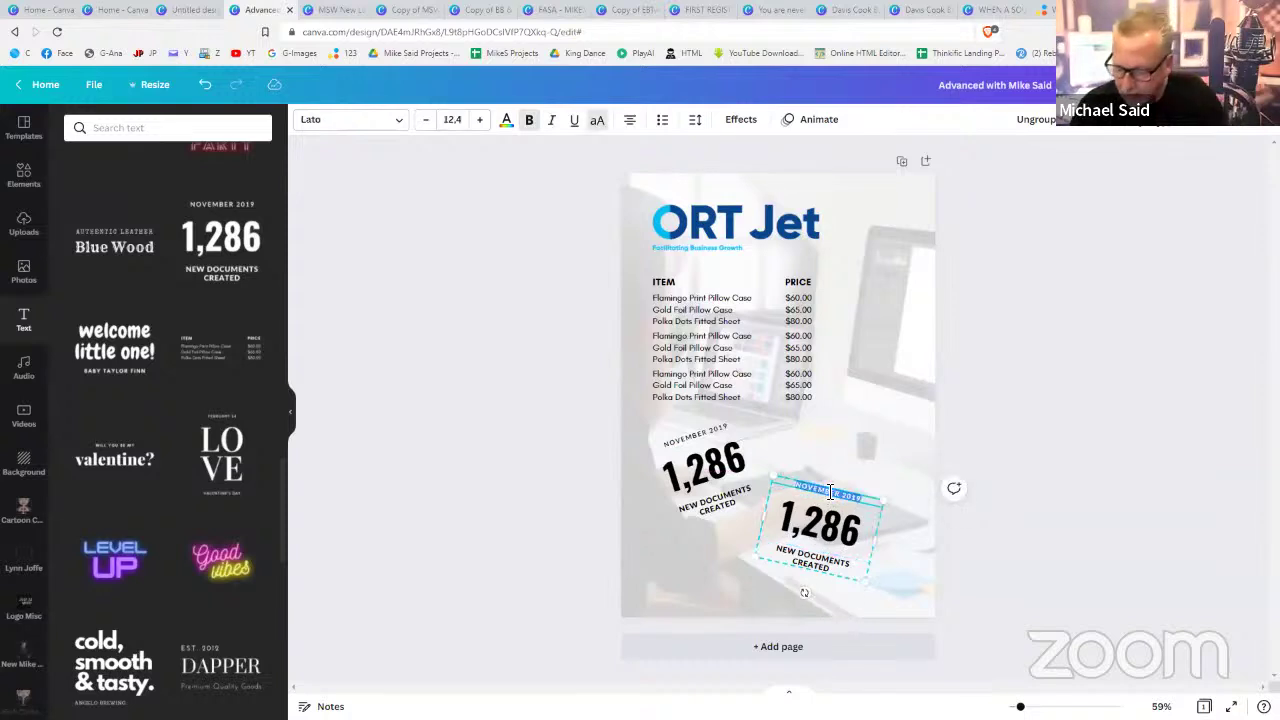
pyautogui.press('BackSpace')
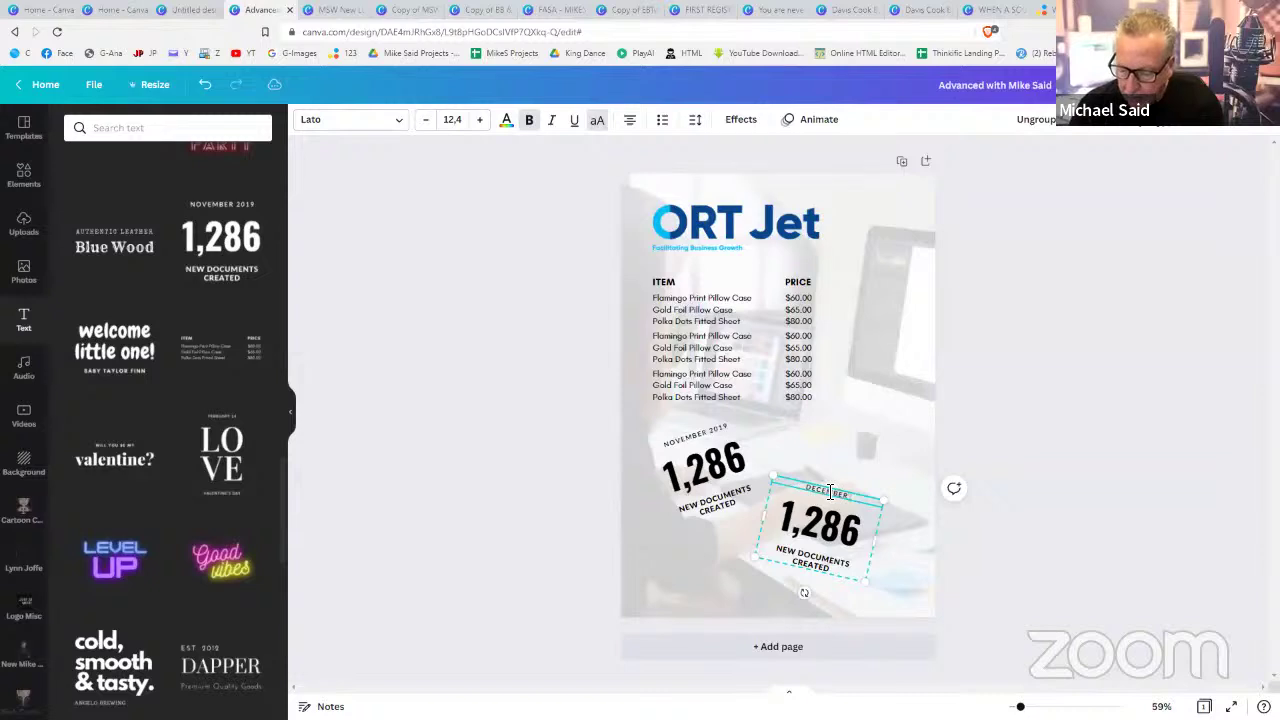
pyautogui.write('DECEMBER 2019')
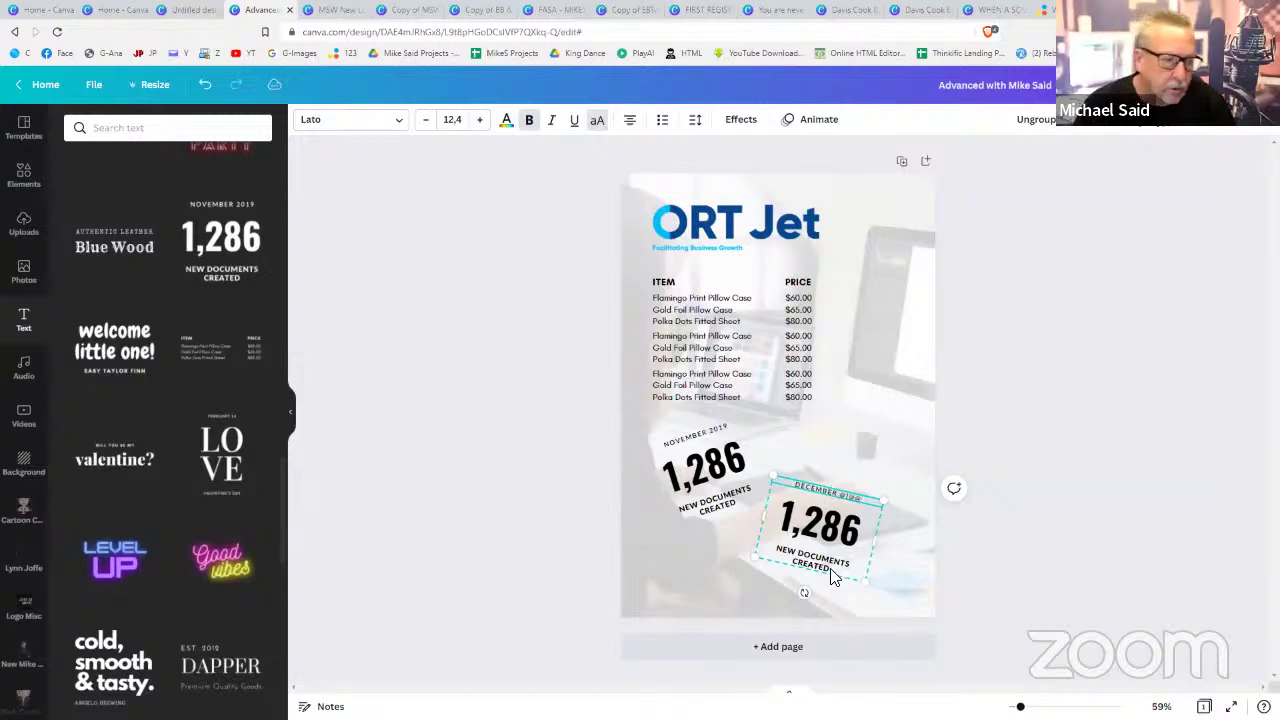
pyautogui.doubleClick(848, 490)
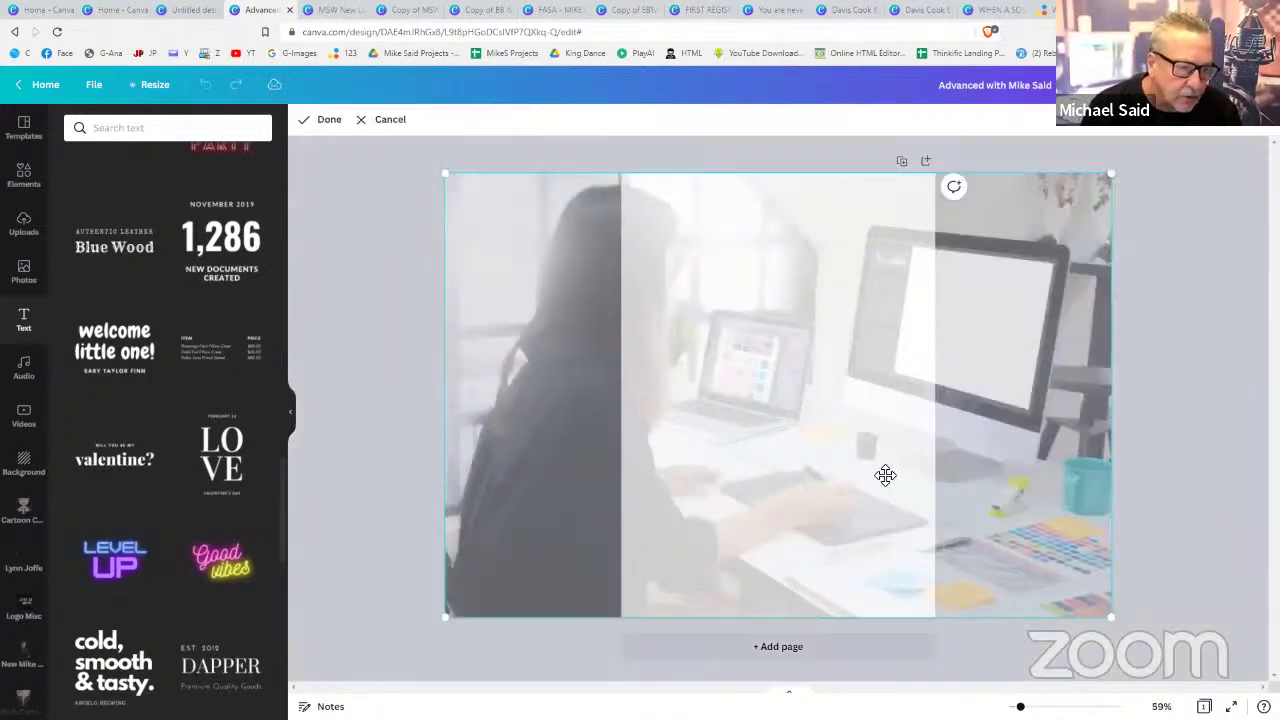
pyautogui.click(1173, 443)
pyautogui.click(854, 503)
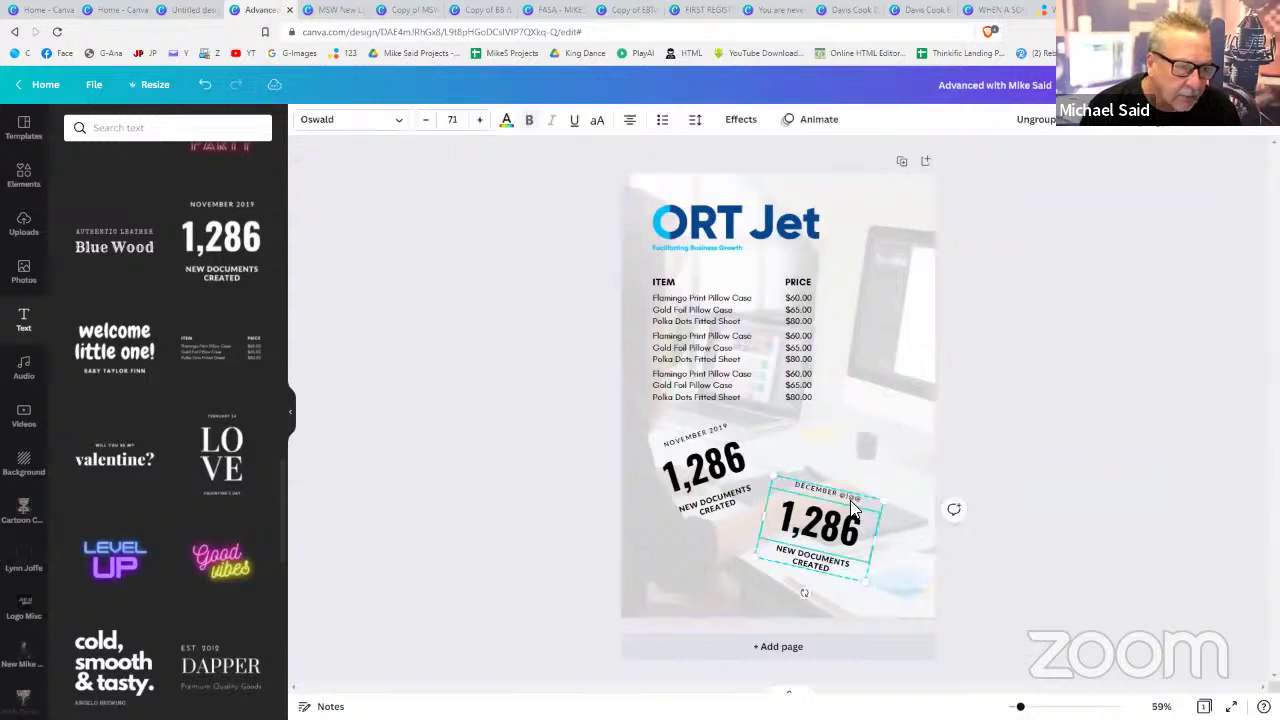
pyautogui.doubleClick(854, 503)
pyautogui.click(850, 498)
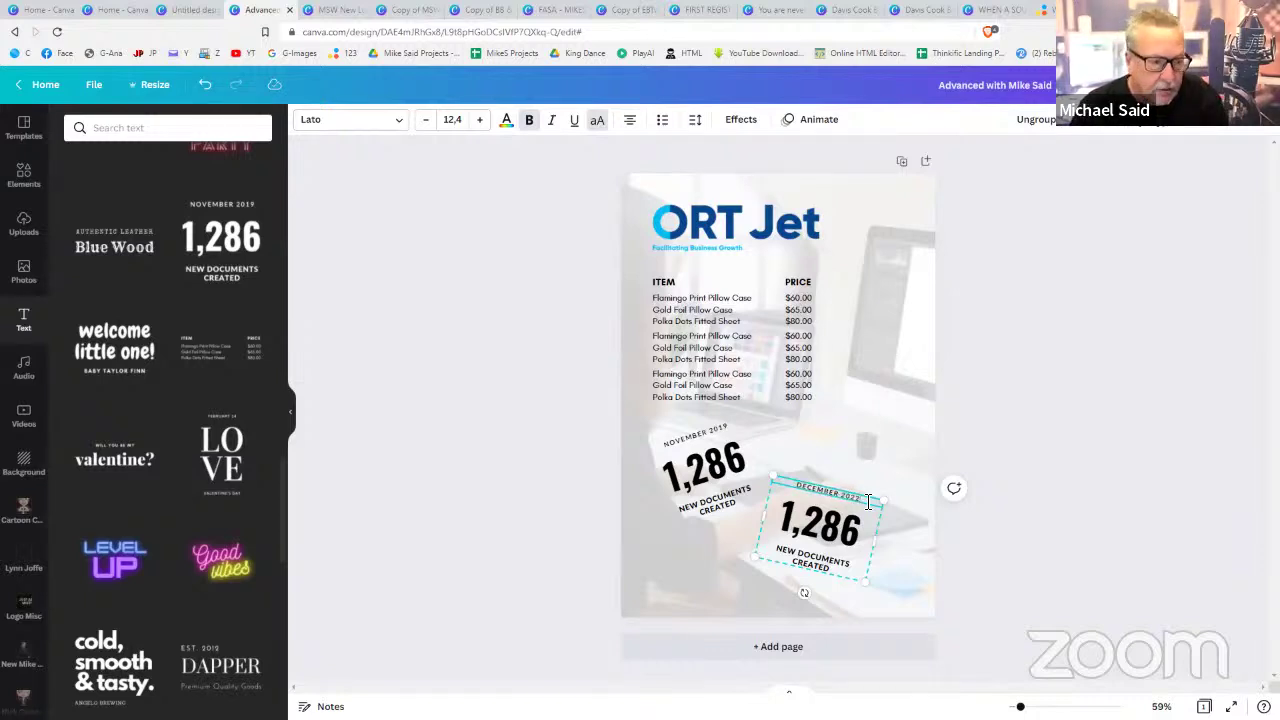
pyautogui.click(1007, 525)
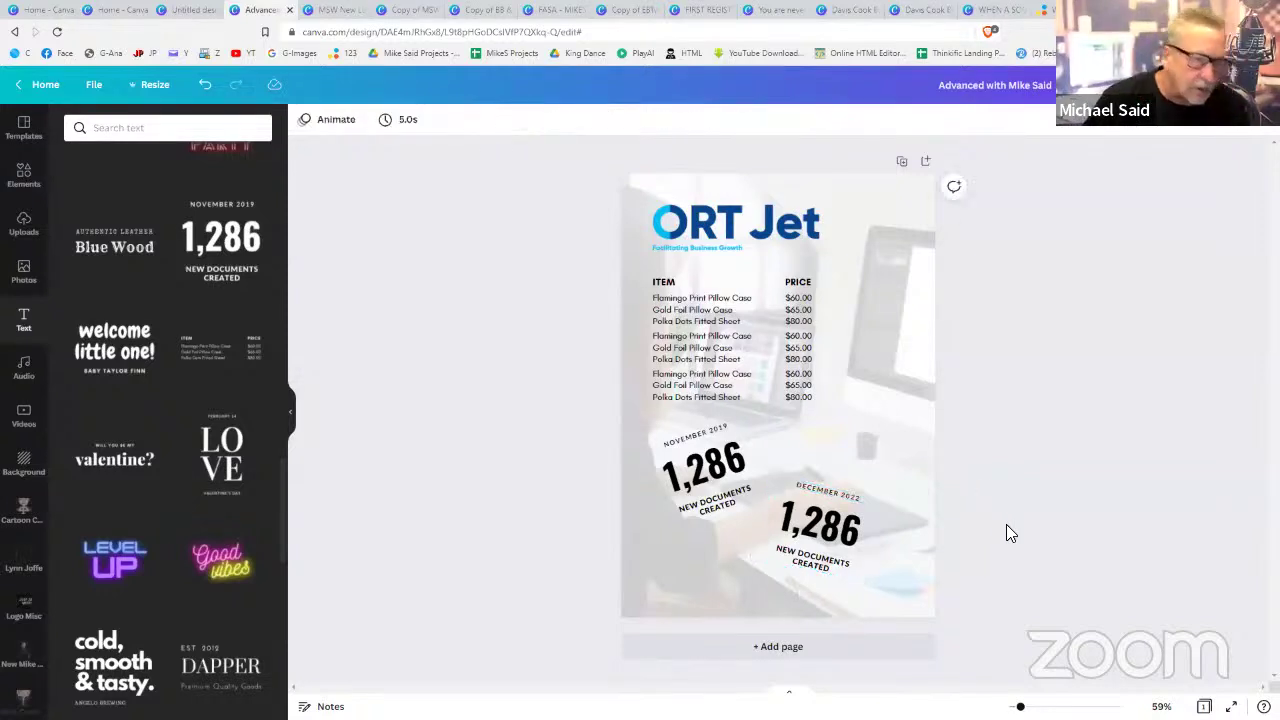
# - Delete the ORT Jet logo, PRICE header, price list, both 1,286 badges and background photo
pyautogui.click(820, 229)
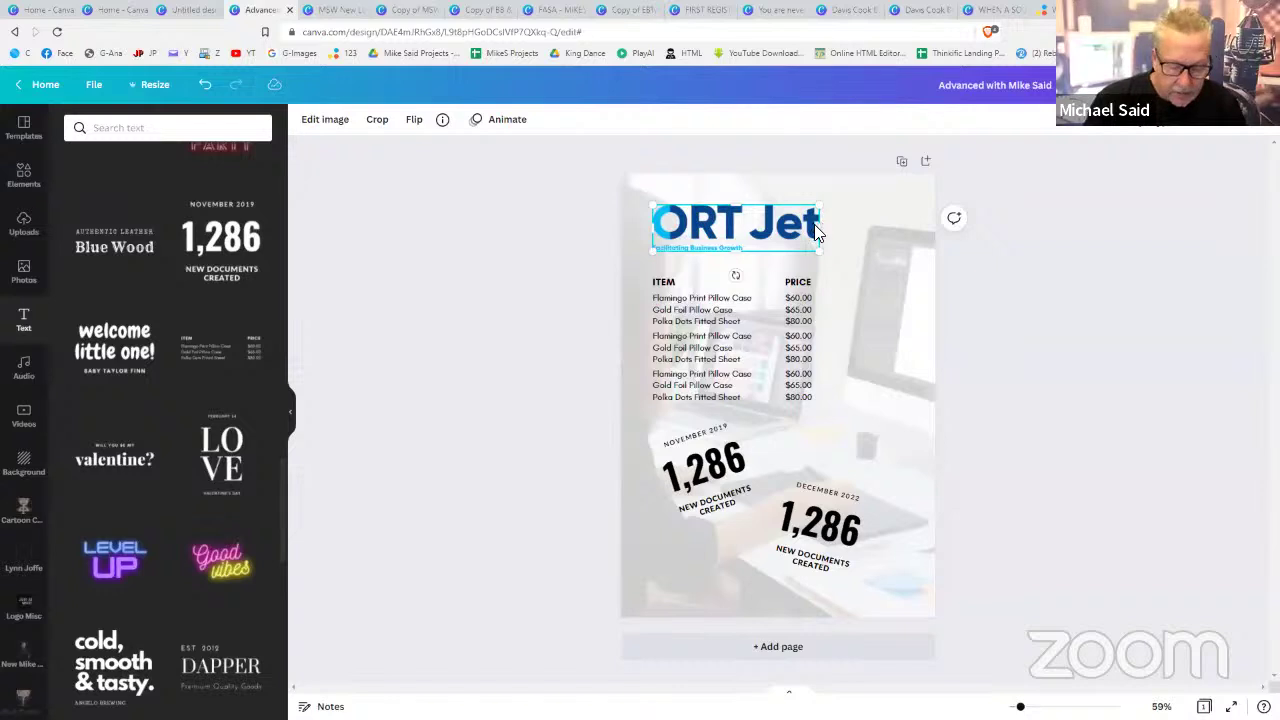
pyautogui.press('Delete')
pyautogui.click(786, 286)
pyautogui.press('Delete')
pyautogui.click(874, 236)
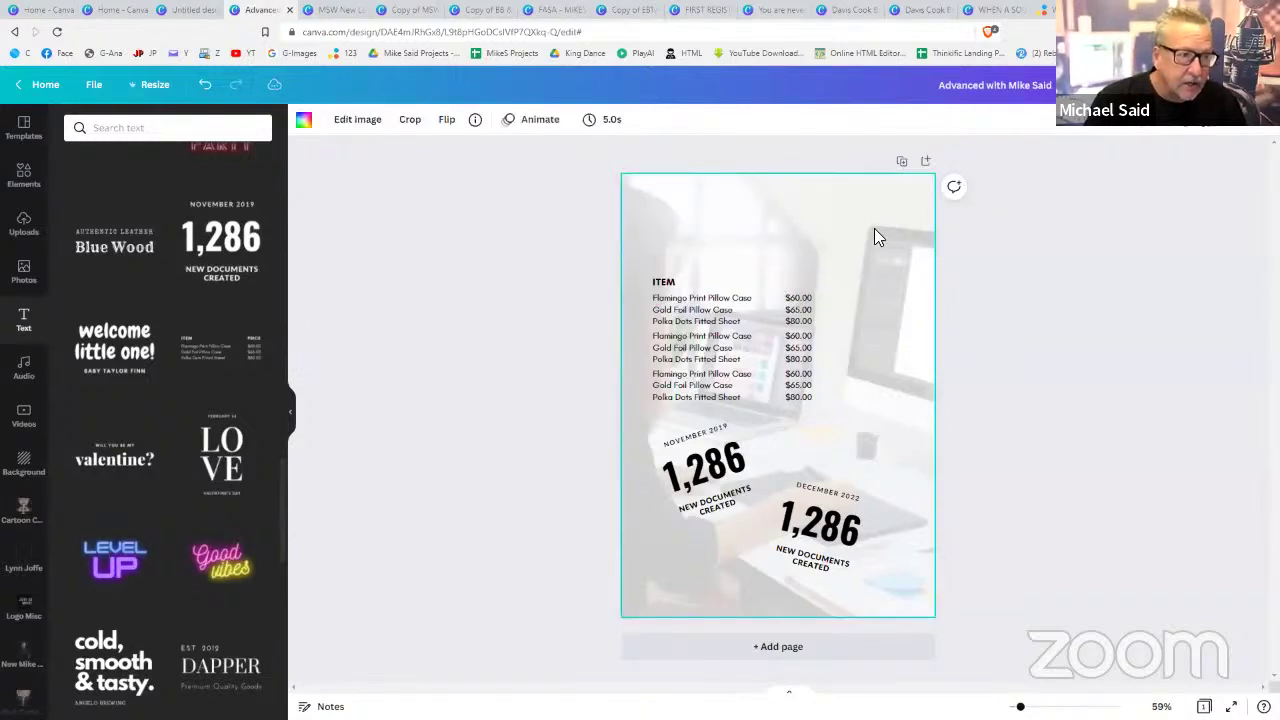
pyautogui.moveTo(880, 228); pyautogui.dragTo(658, 528)
pyautogui.click(906, 206)
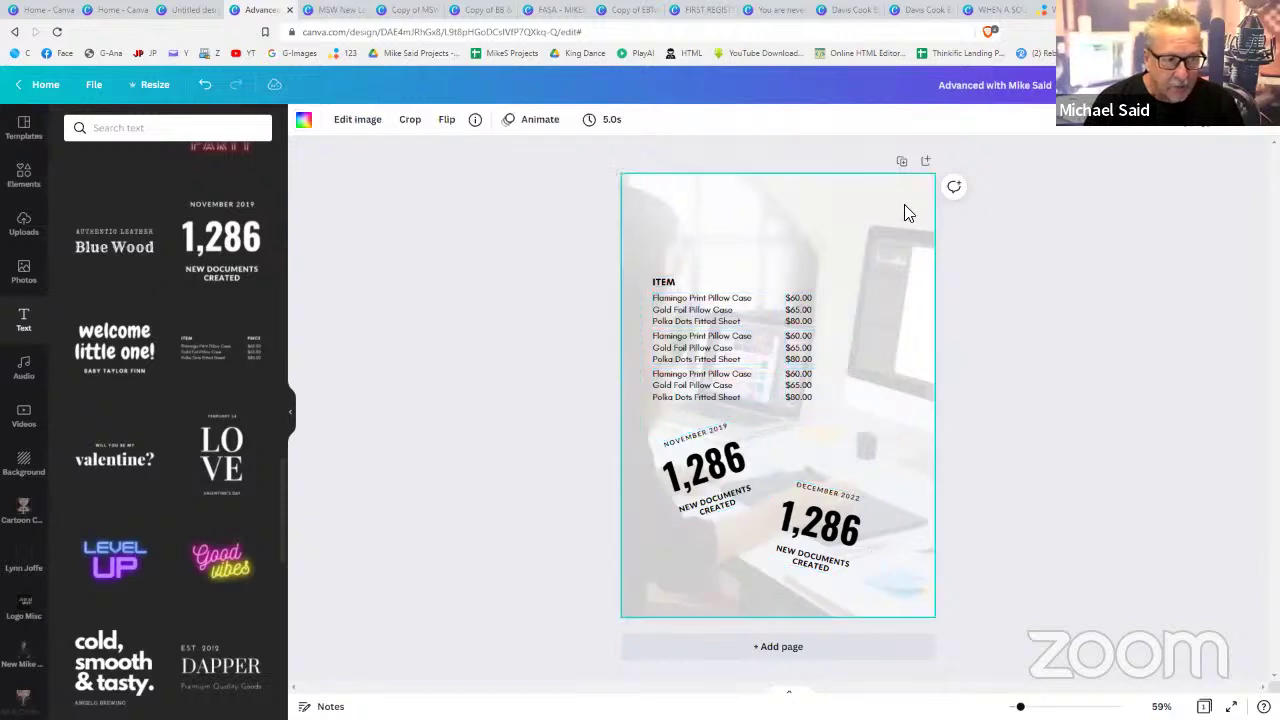
pyautogui.moveTo(882, 243); pyautogui.dragTo(646, 558)
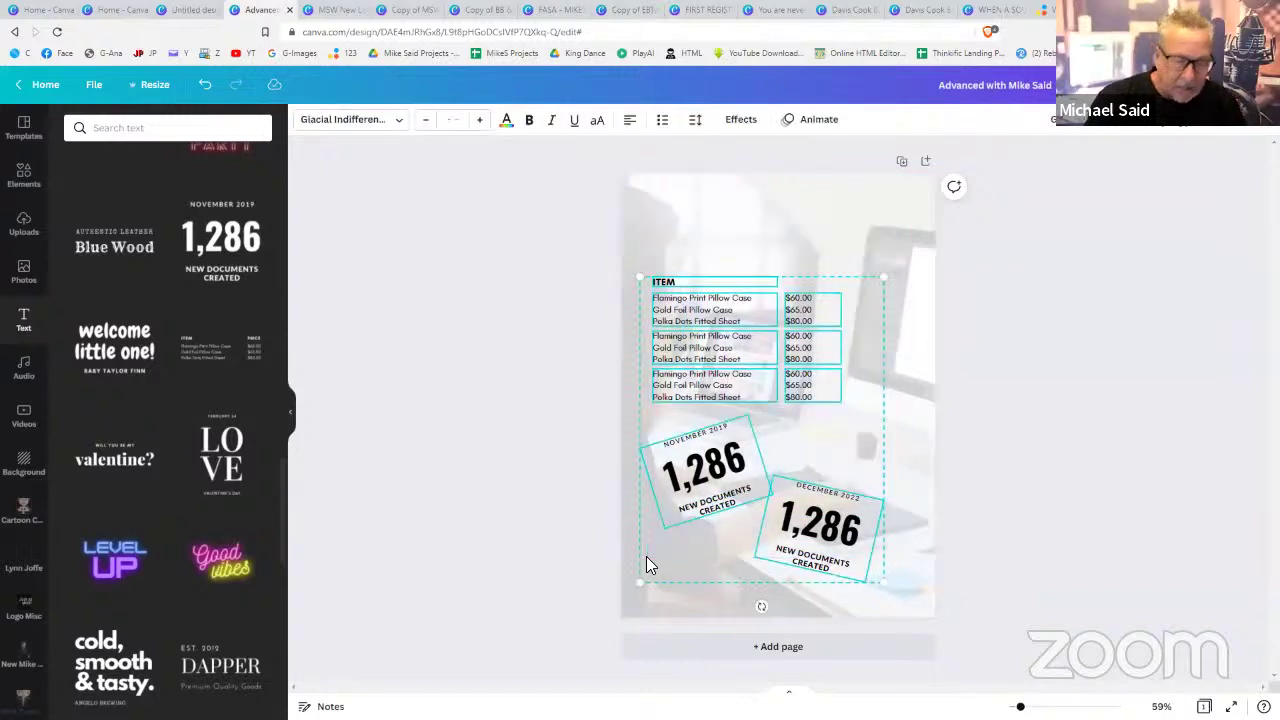
pyautogui.press('Delete')
pyautogui.click(800, 428)
pyautogui.press('Delete')
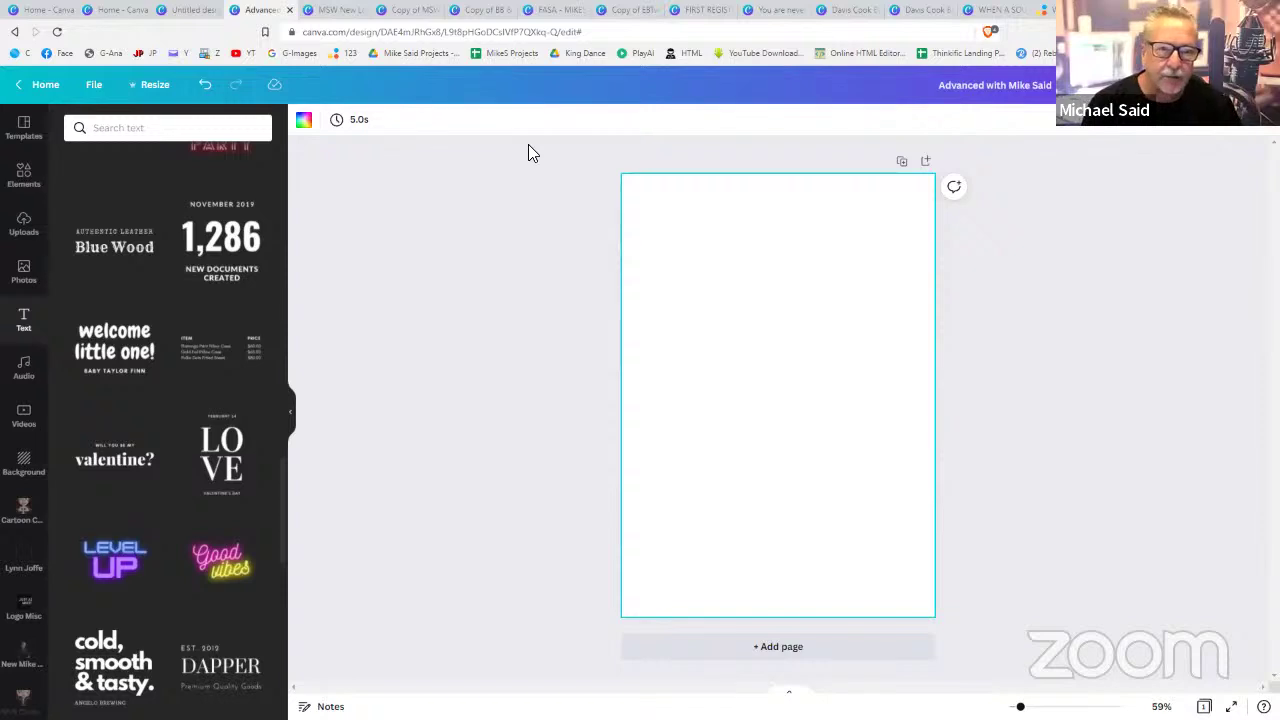
# - Search Canva templates for 'wedding invitation', then return to the Home page
pyautogui.click(57, 18)
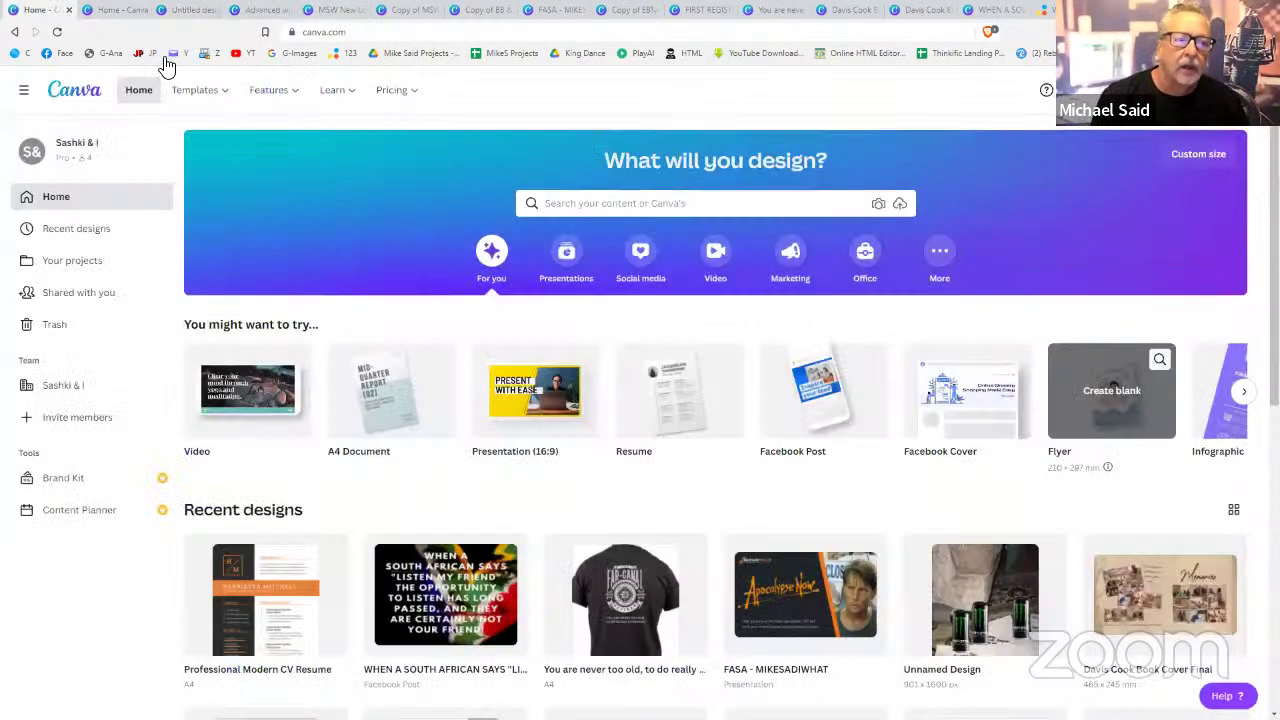
pyautogui.click(670, 204)
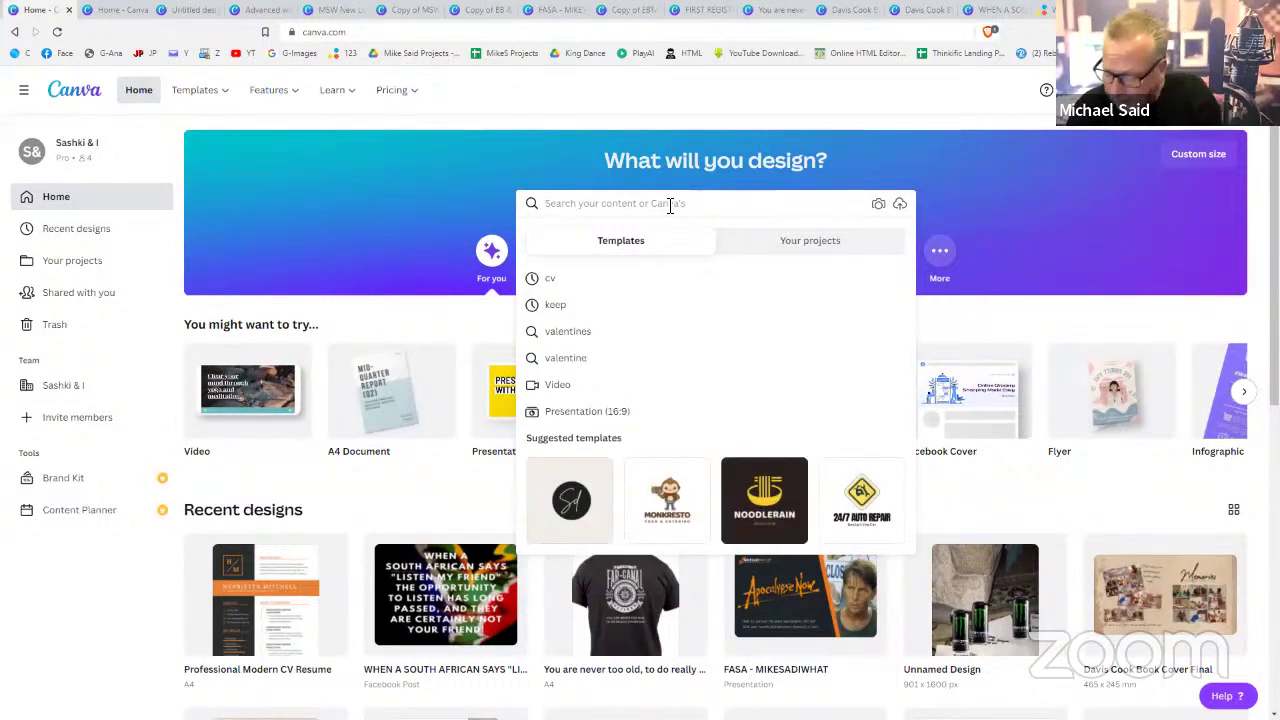
pyautogui.write('wedding i')
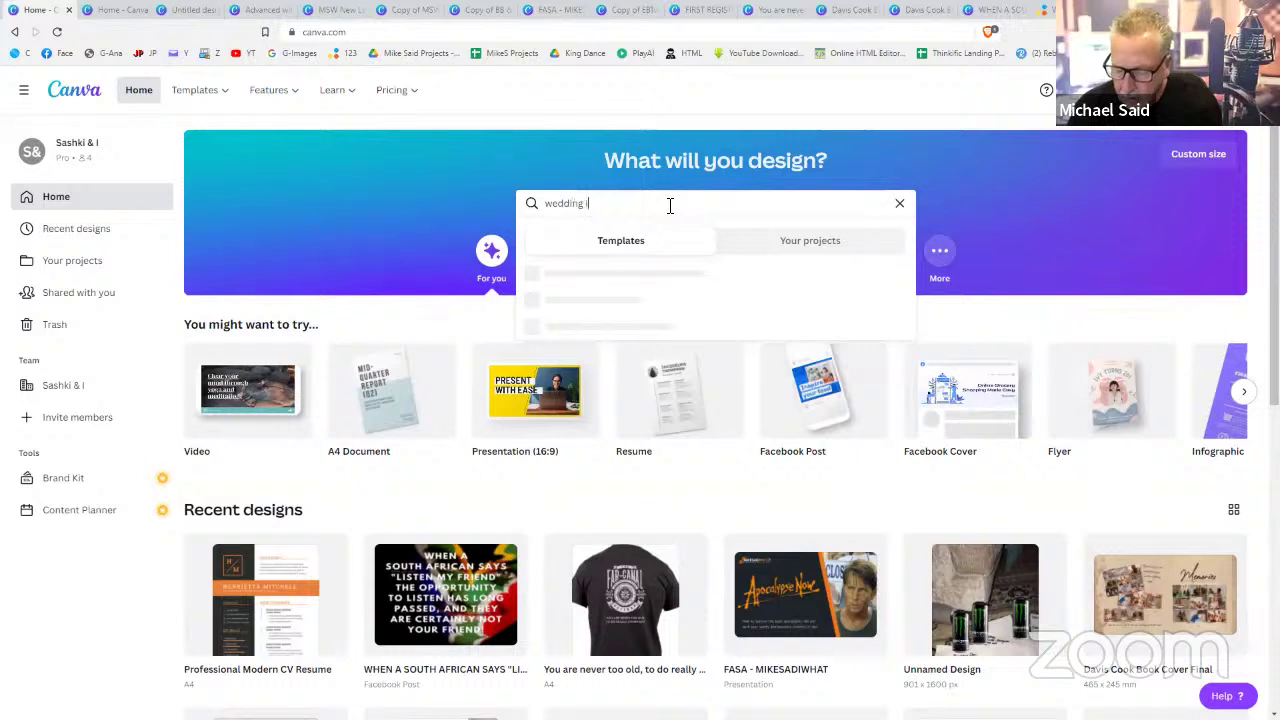
pyautogui.write('nvitation')
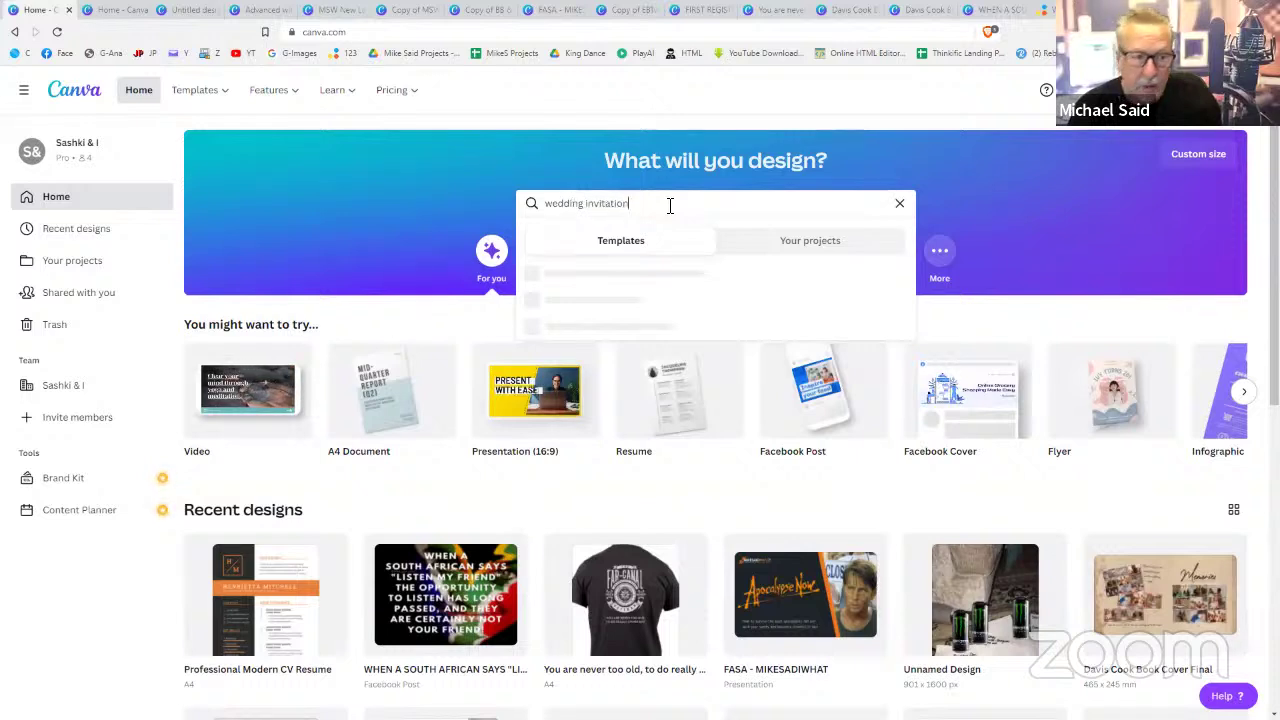
pyautogui.press('Return')
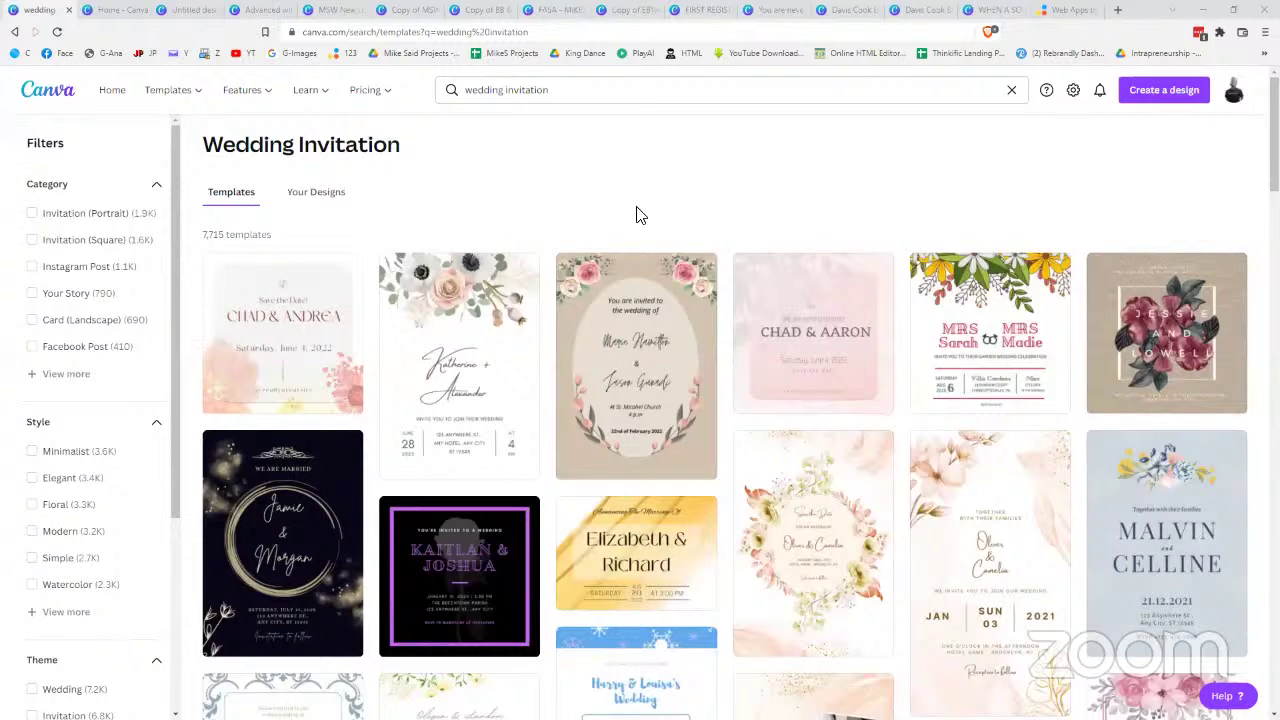
pyautogui.click(133, 12)
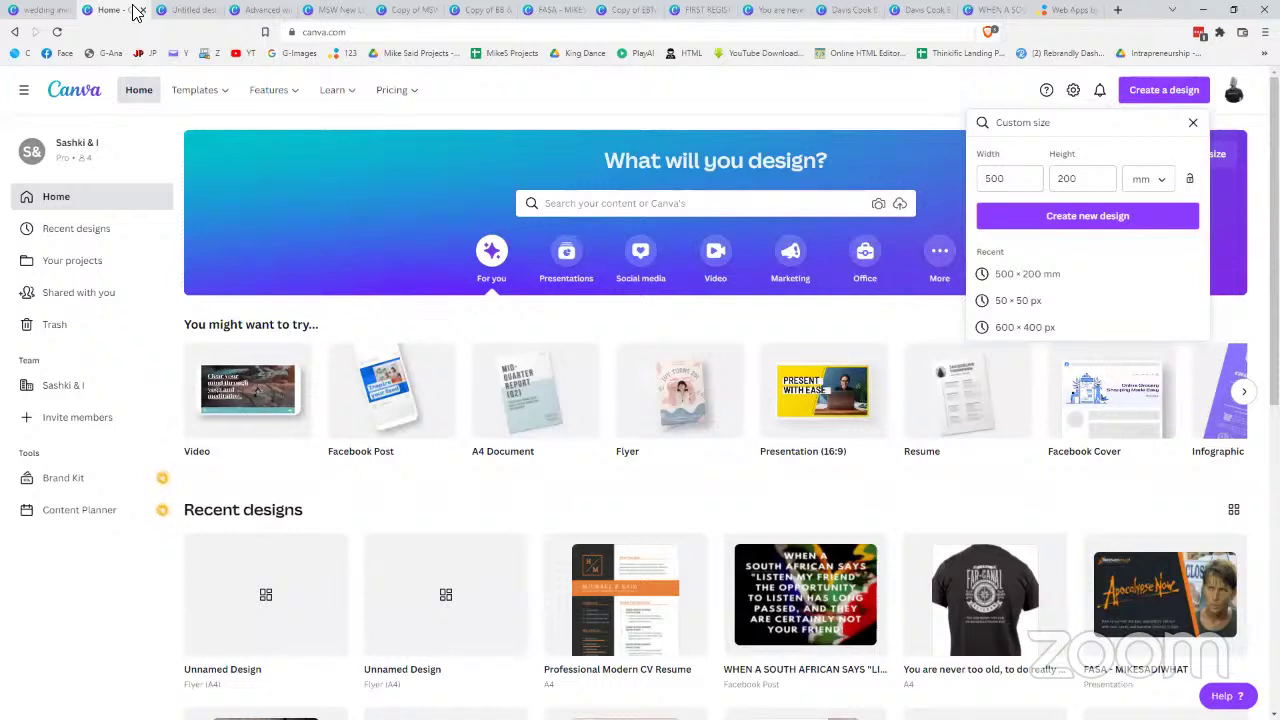
# - Switch to the blank 500 × 200 mm design and show the Photos library
pyautogui.click(188, 12)
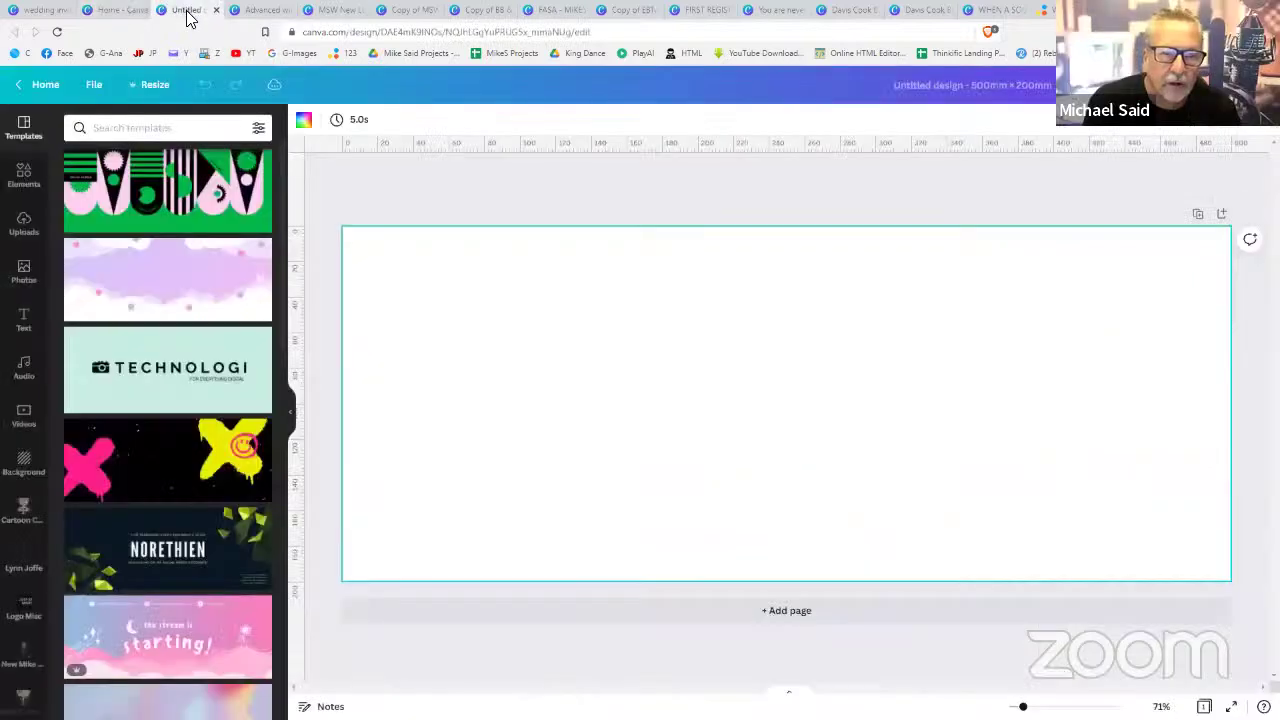
pyautogui.click(24, 271)
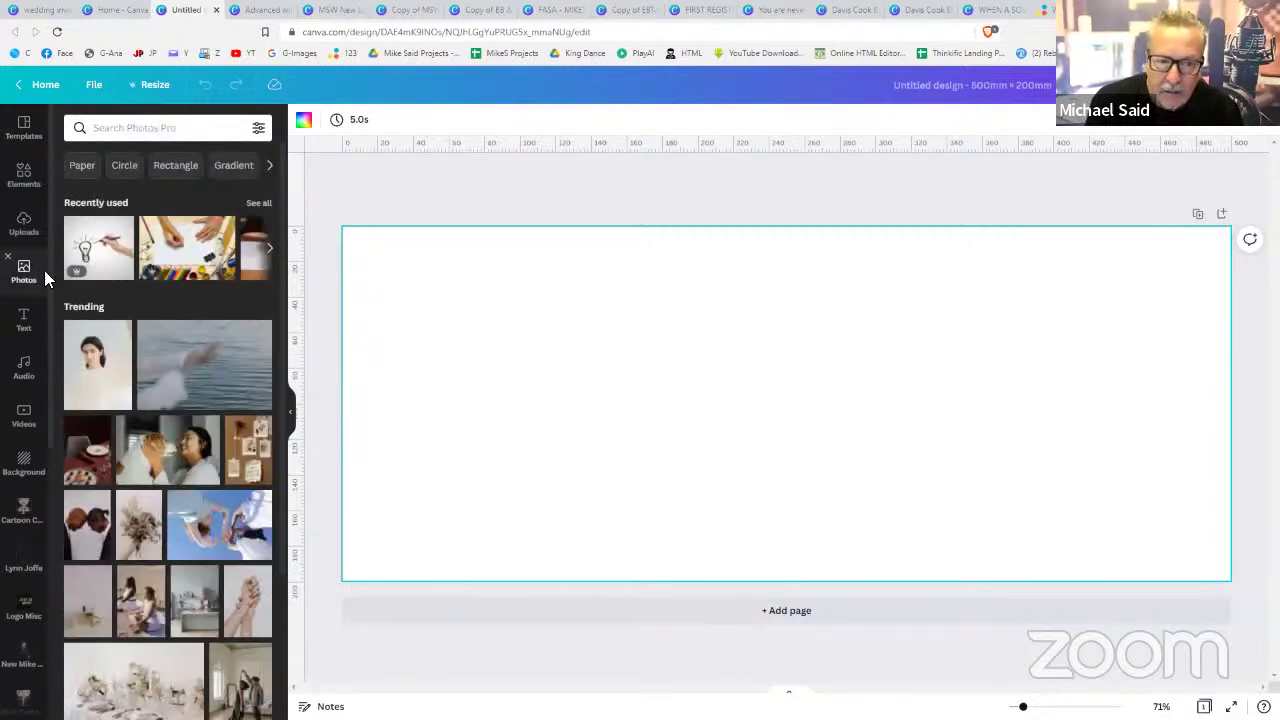
pyautogui.click(183, 260)
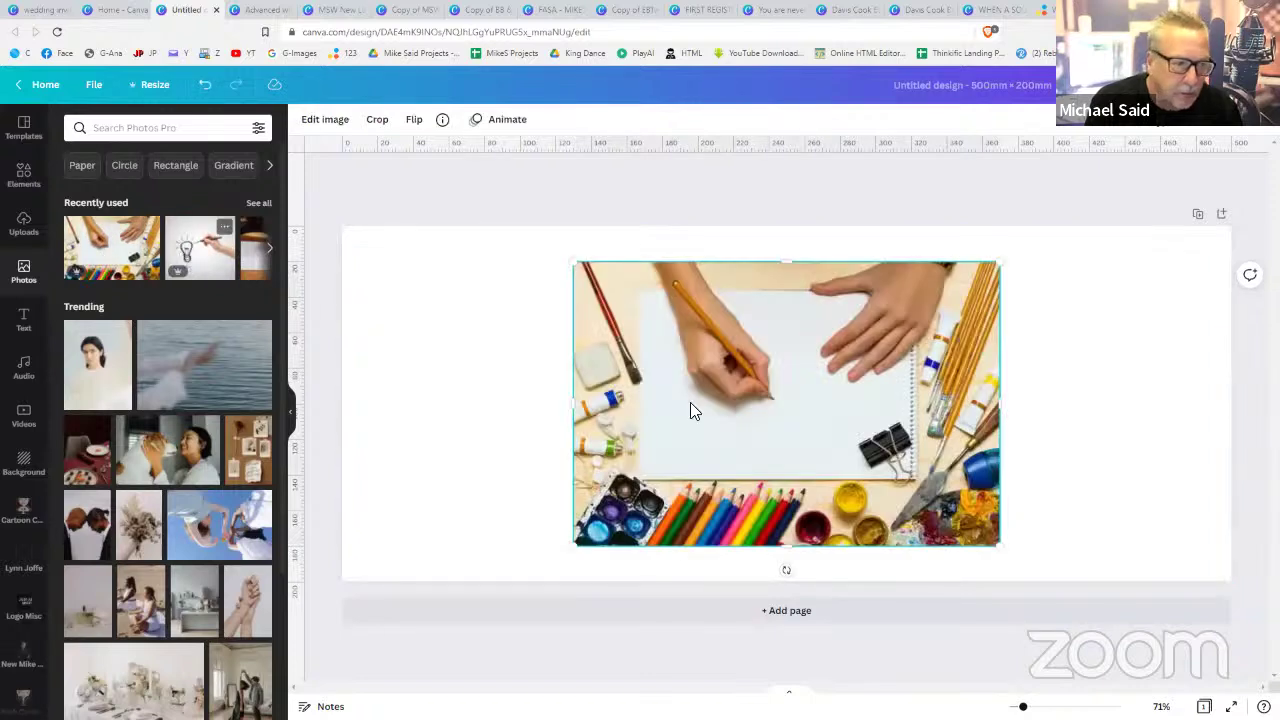
pyautogui.moveTo(919, 316); pyautogui.dragTo(797, 374)
pyautogui.moveTo(708, 432); pyautogui.dragTo(558, 397)
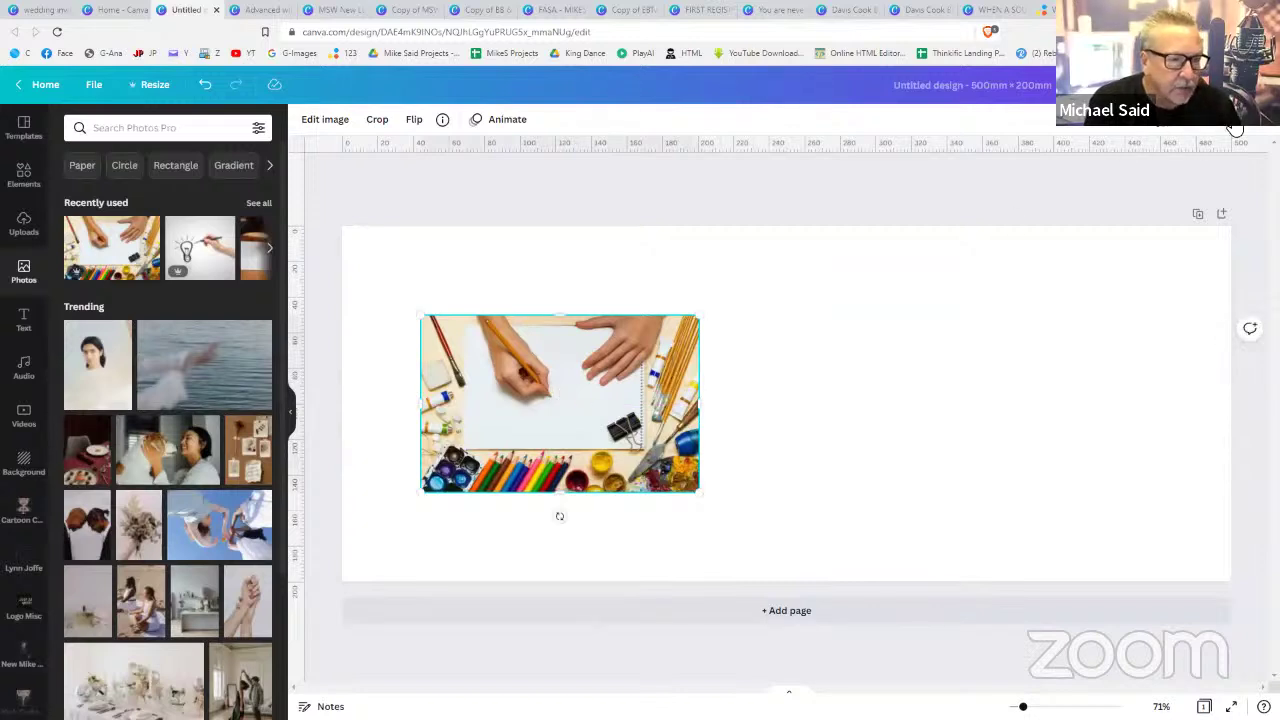
pyautogui.moveTo(656, 399); pyautogui.dragTo(1063, 401)
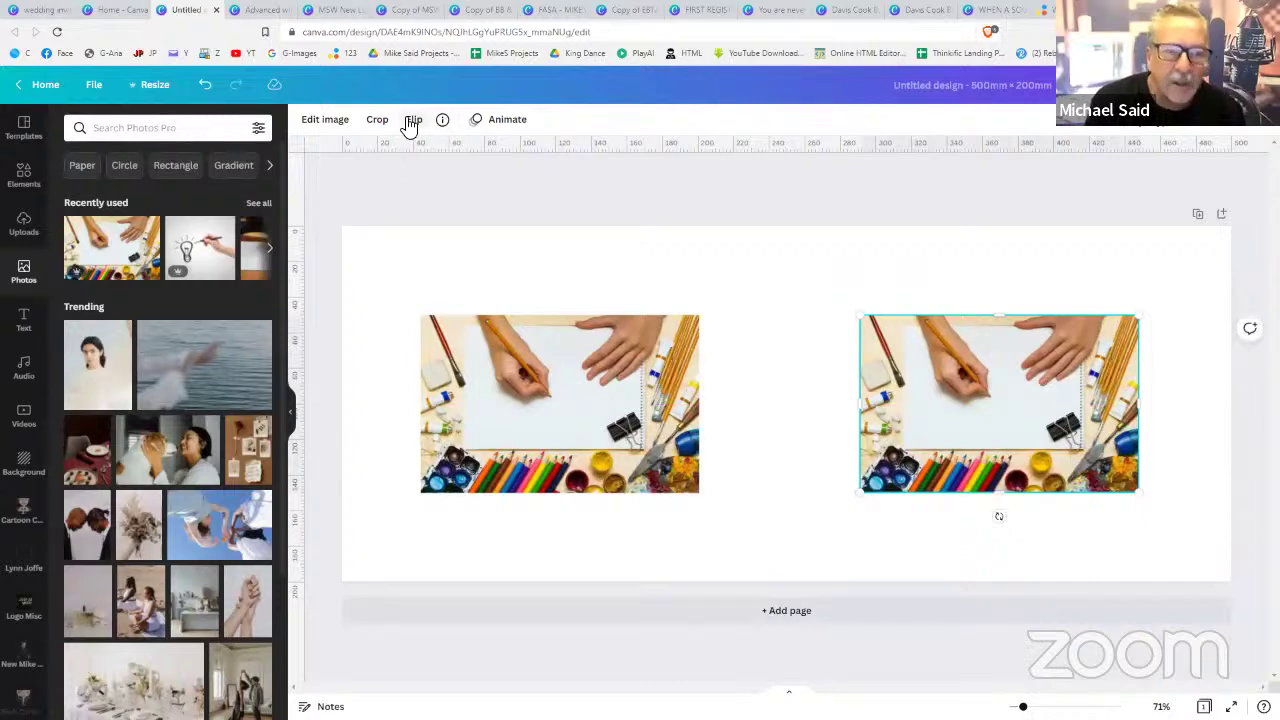
pyautogui.click(410, 122)
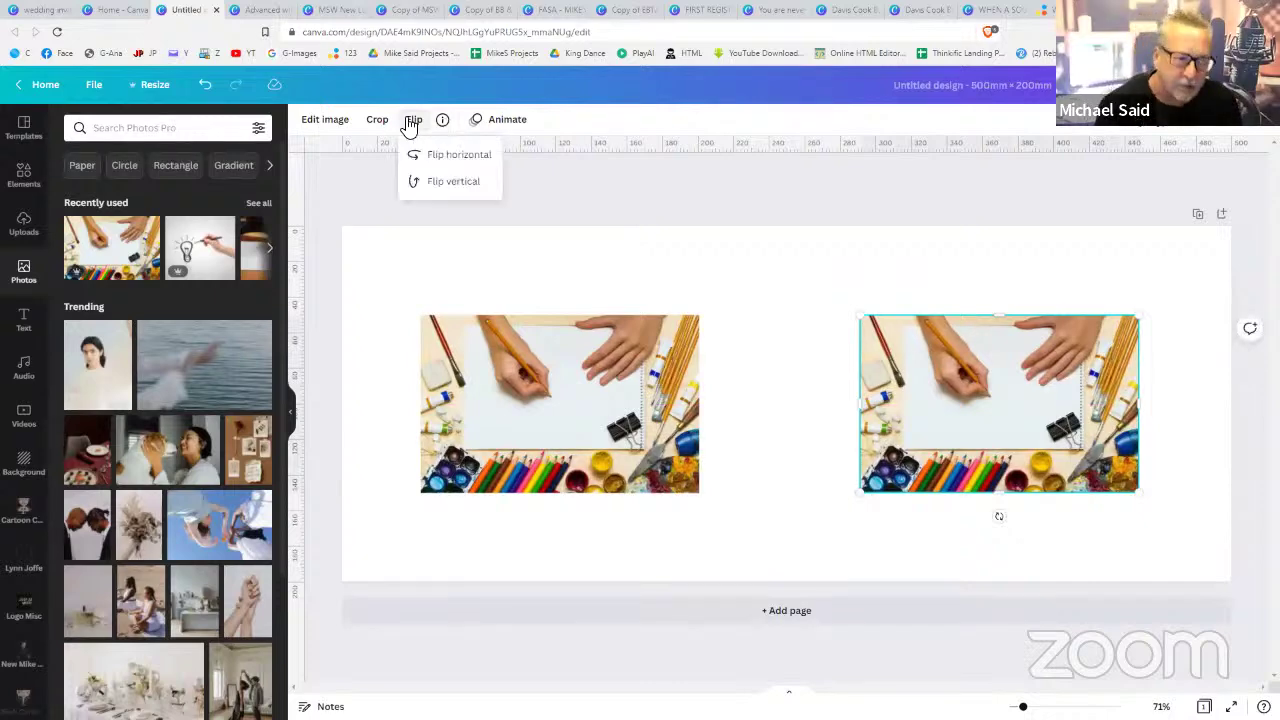
pyautogui.click(447, 160)
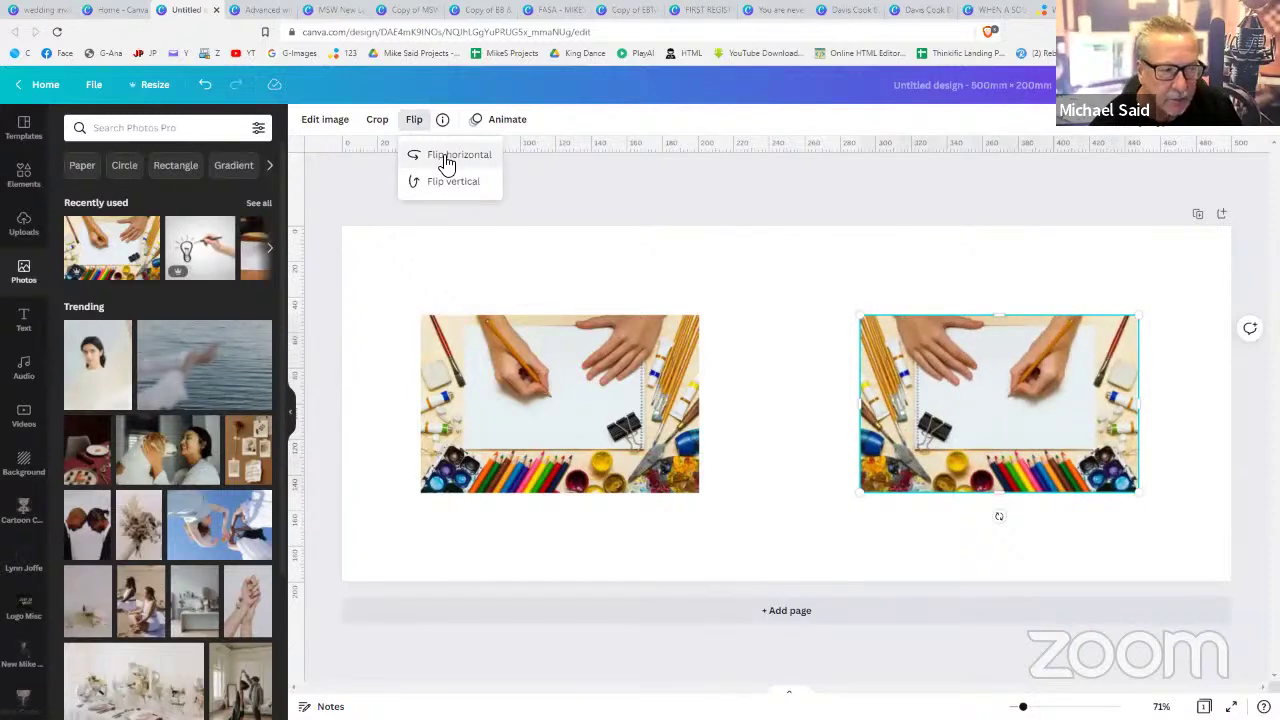
pyautogui.click(447, 160)
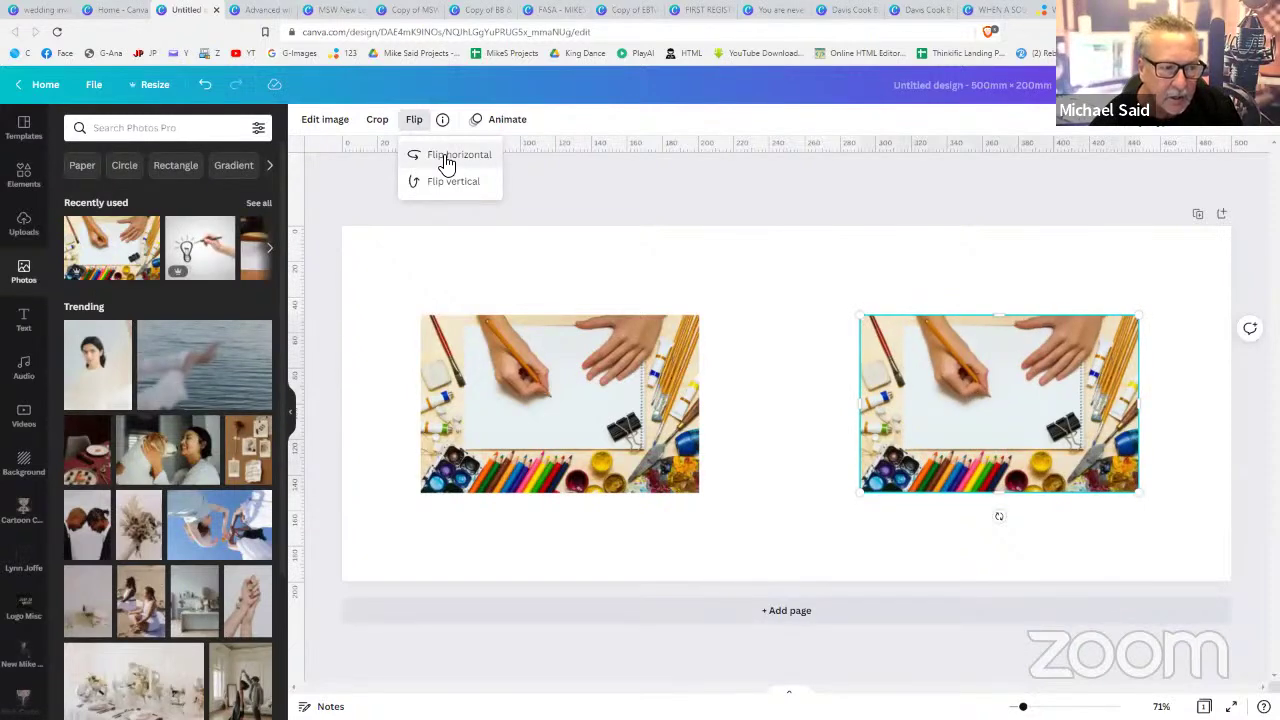
pyautogui.click(447, 160)
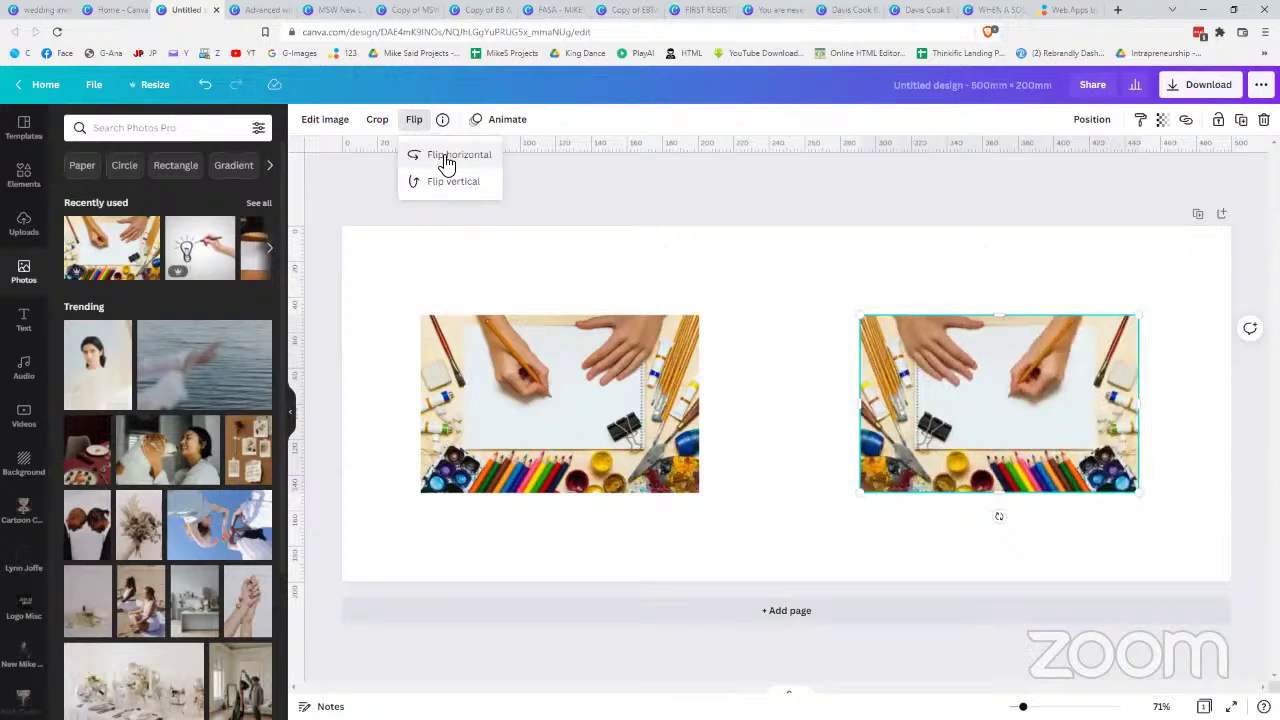
pyautogui.click(928, 393)
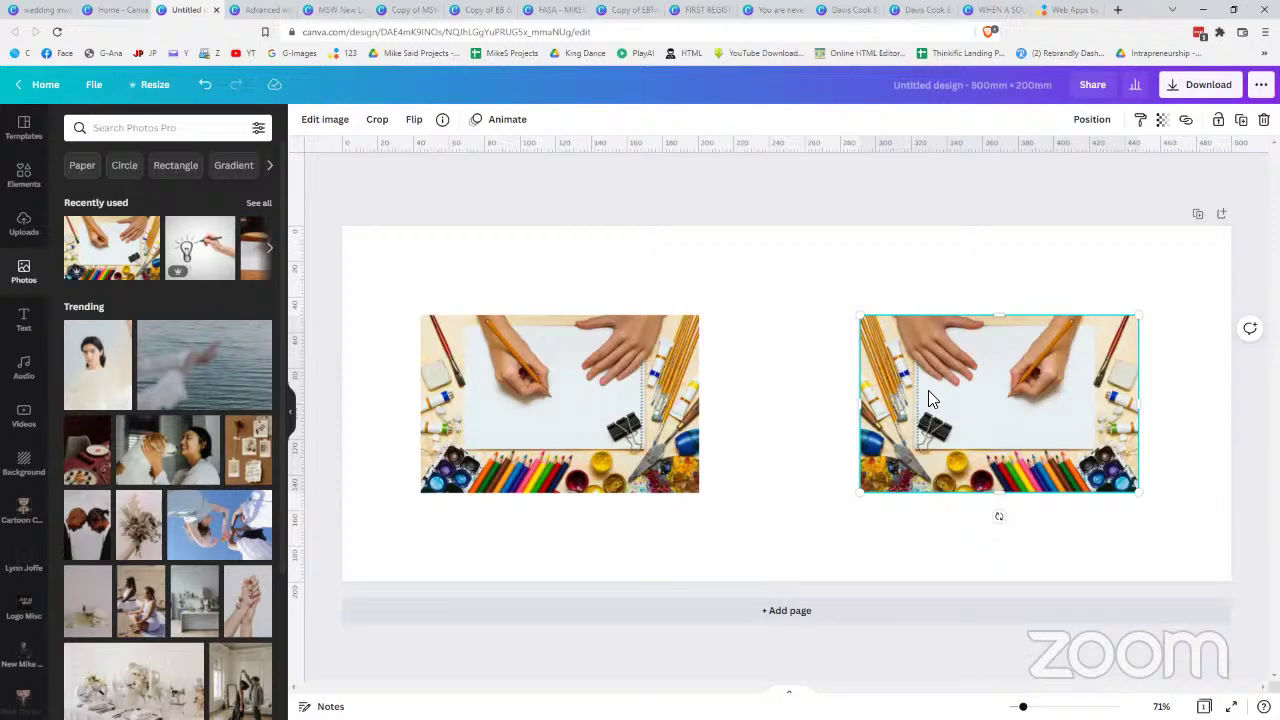
pyautogui.press('Delete')
pyautogui.click(658, 392)
pyautogui.press('Delete')
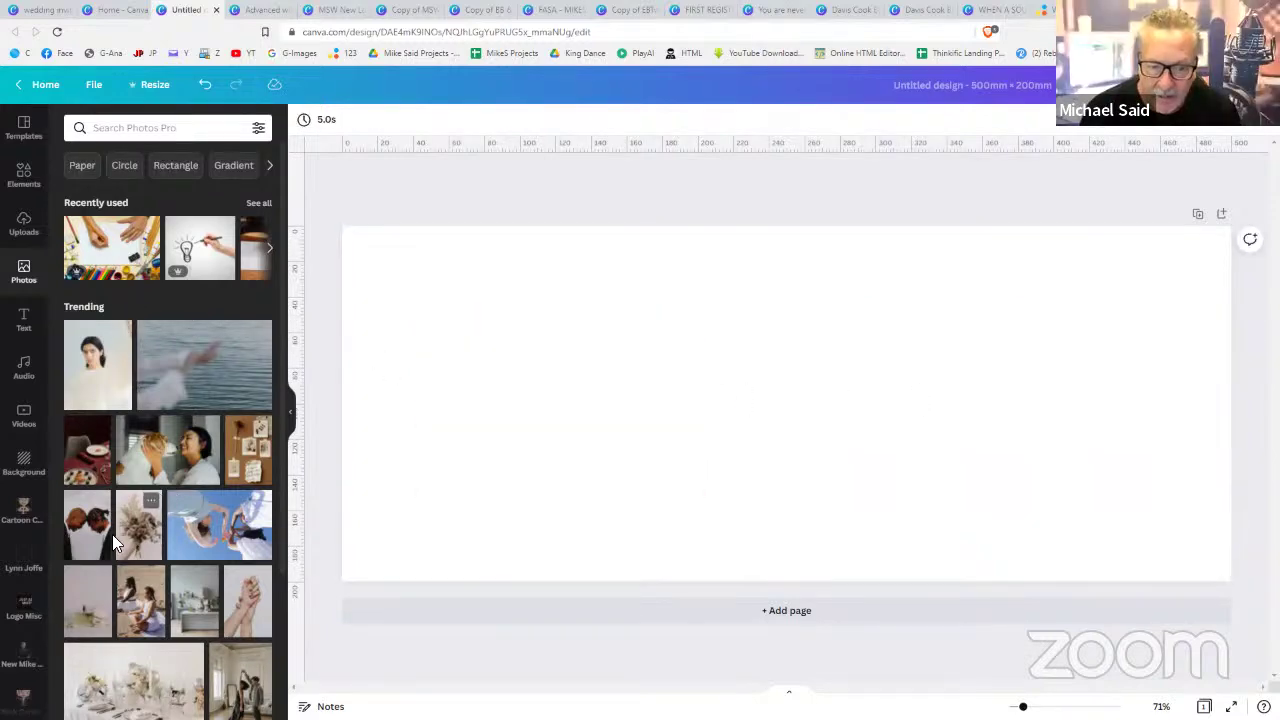
# - Add the clasped-hands photo and move it to the banner's left edge
pyautogui.scroll(-1, 113, 538)
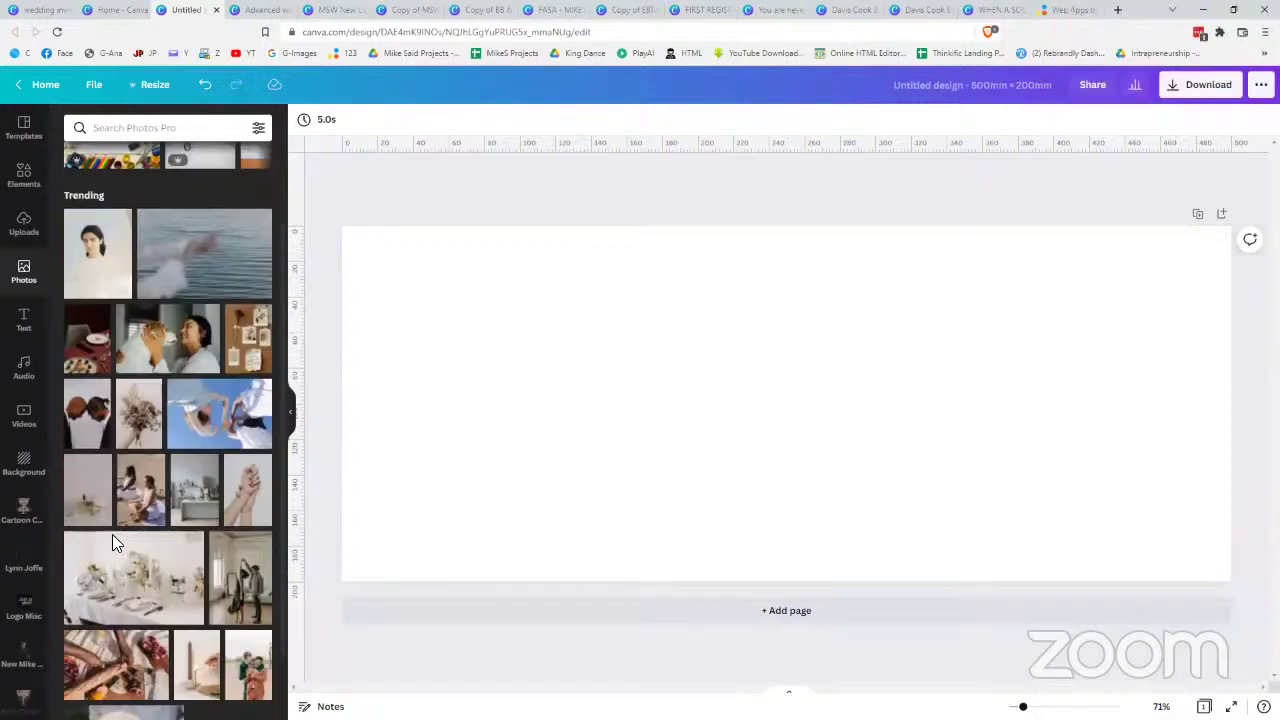
pyautogui.click(247, 490)
pyautogui.moveTo(757, 423); pyautogui.dragTo(960, 418)
pyautogui.hotkey('ctrl', 'z')
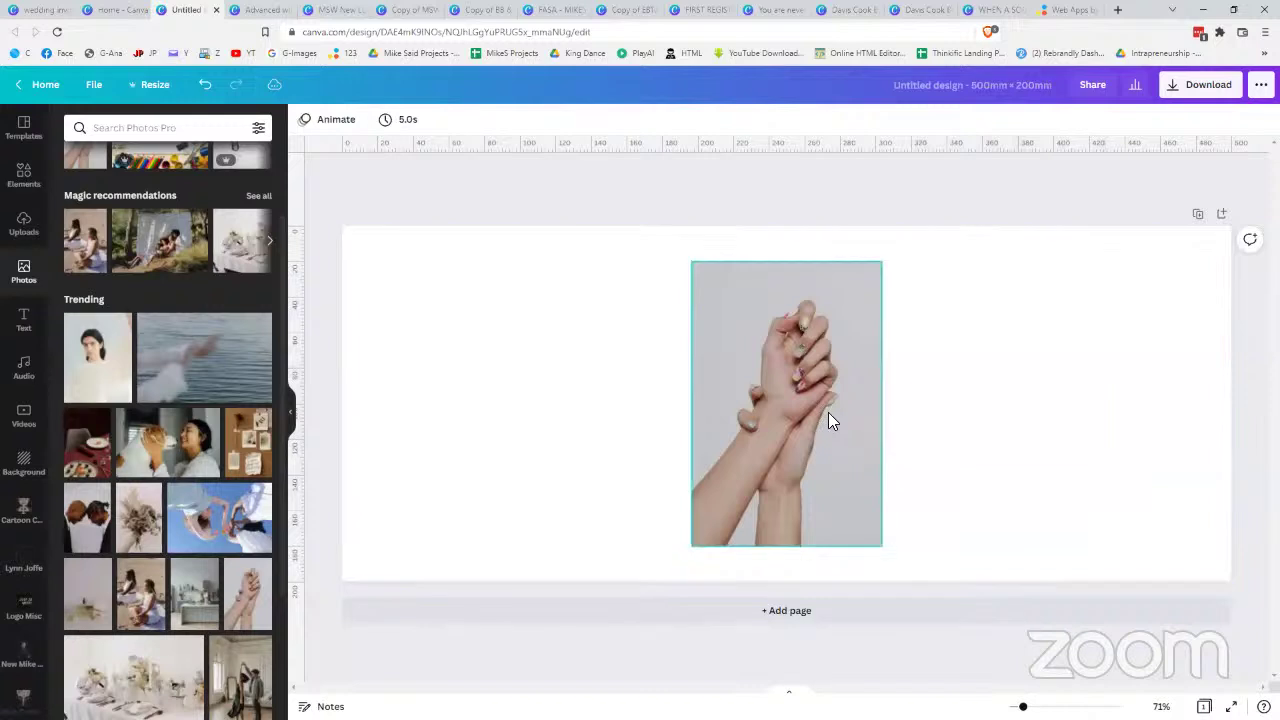
pyautogui.hotkey('ctrl', 'z')
pyautogui.hotkey('shift', 'Left')
pyautogui.hotkey('shift', 'Left')
pyautogui.hotkey('shift', 'Left')
pyautogui.hotkey('shift', 'Left')
pyautogui.hotkey('shift', 'Left')
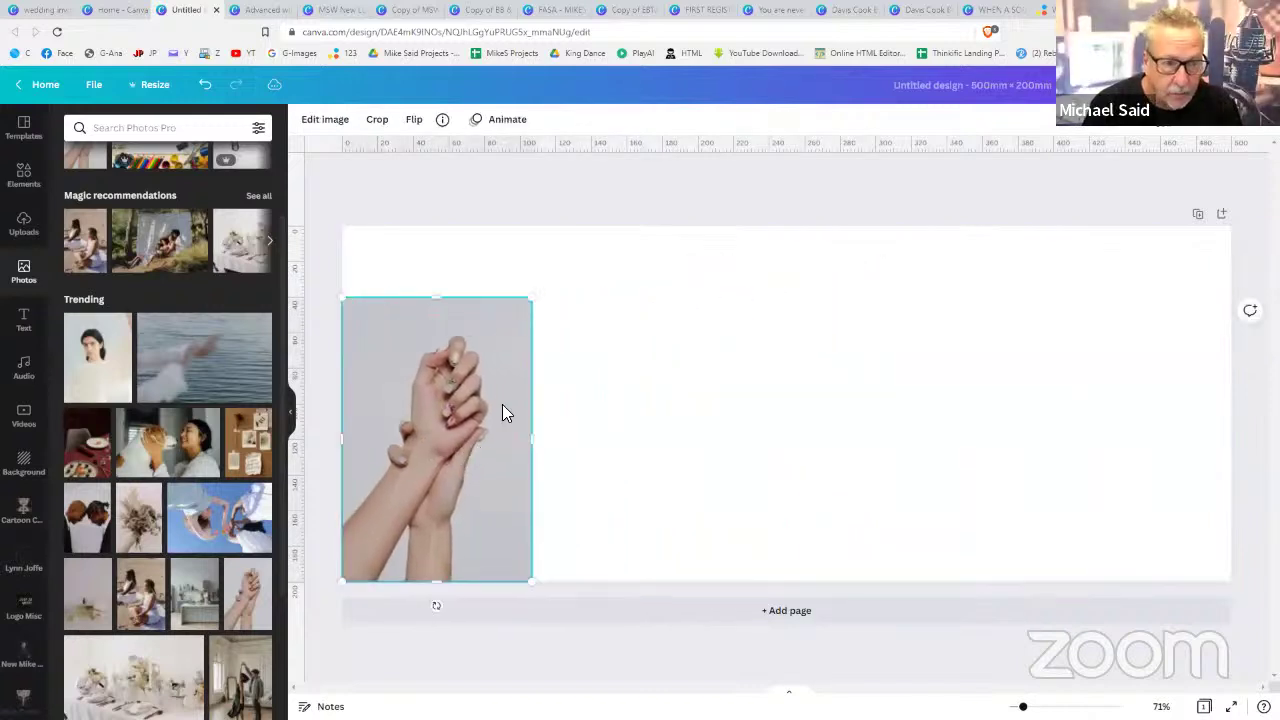
# - Remove the hands photo's grey background with BG Remover
pyautogui.click(338, 120)
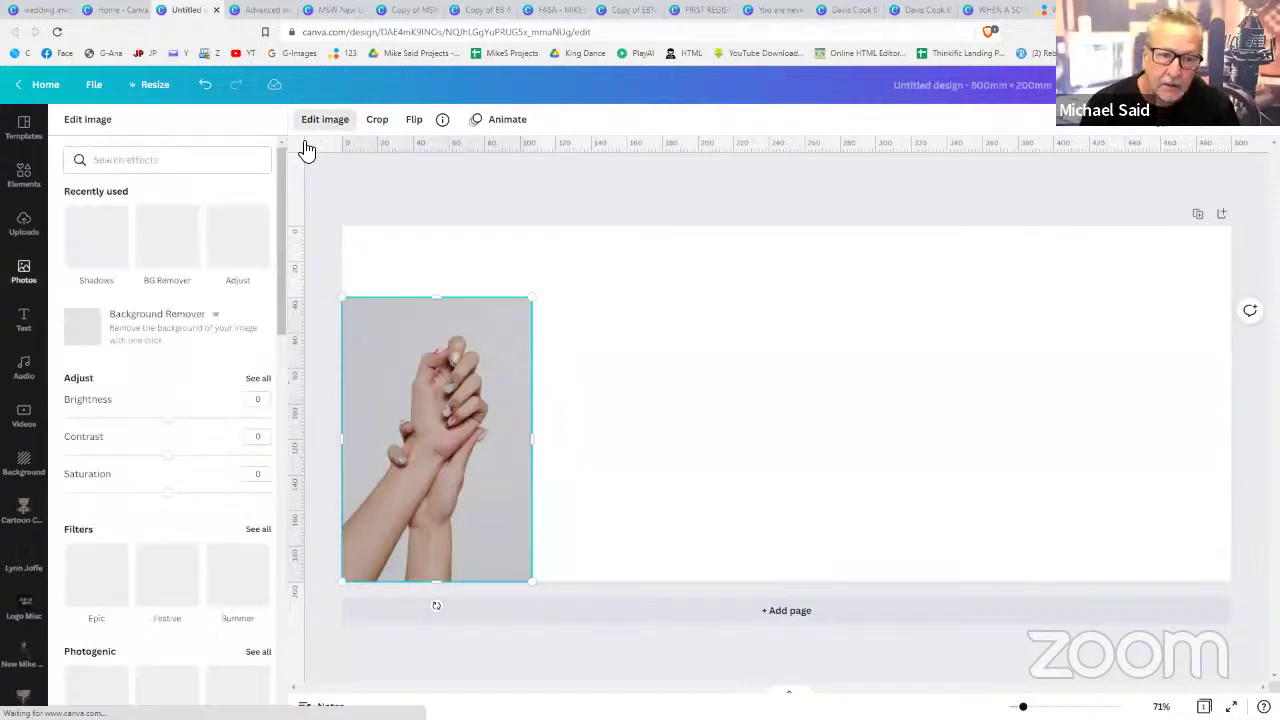
pyautogui.click(160, 274)
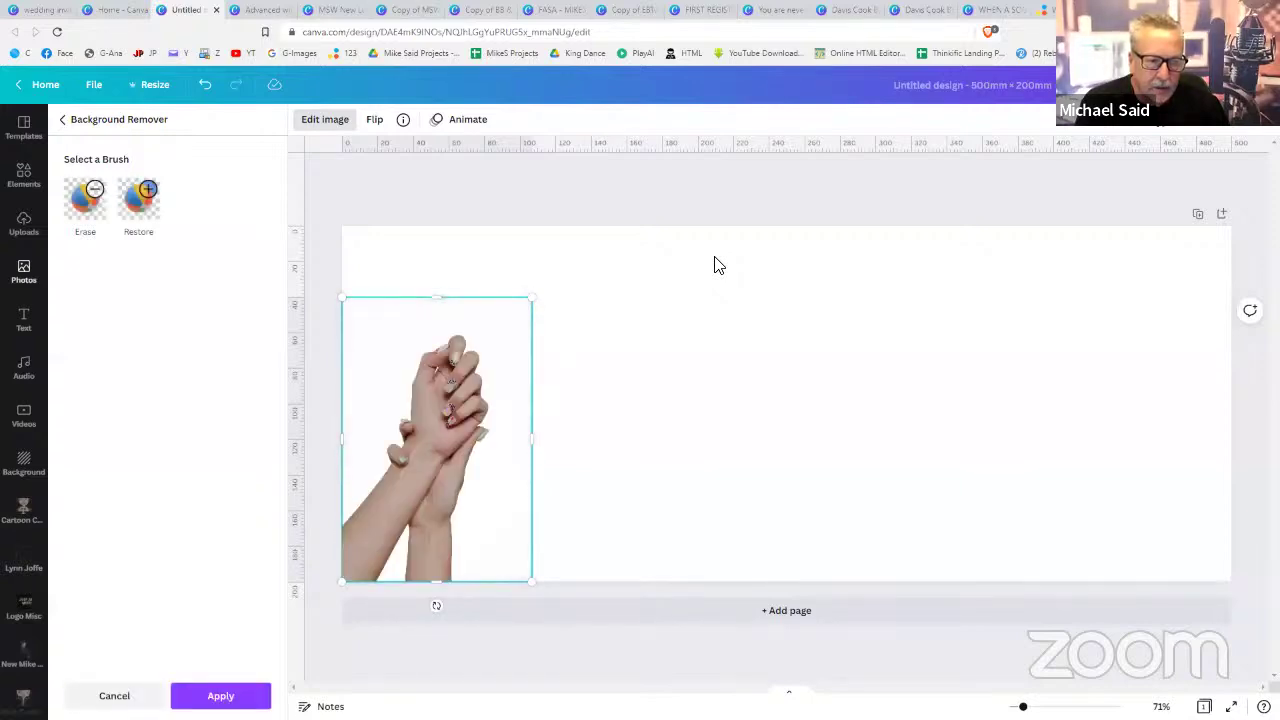
pyautogui.click(715, 265)
pyautogui.click(715, 265)
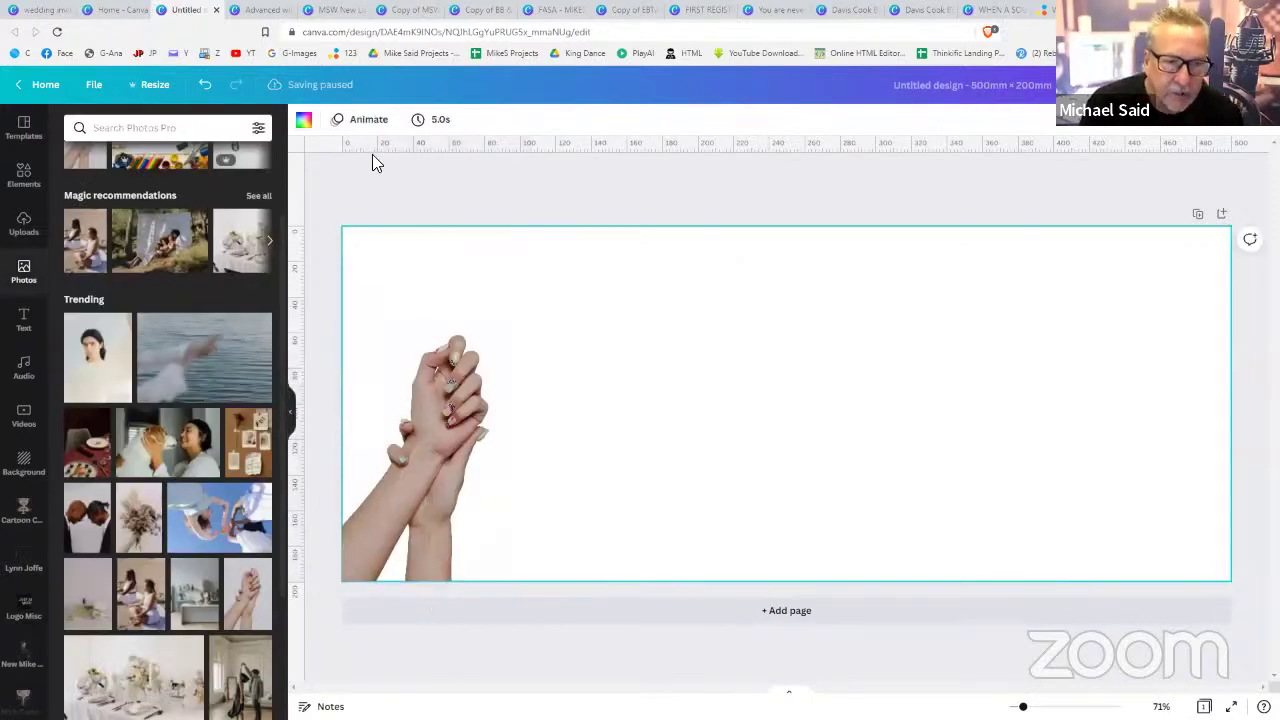
# - Change the page background colour to cream
pyautogui.click(304, 120)
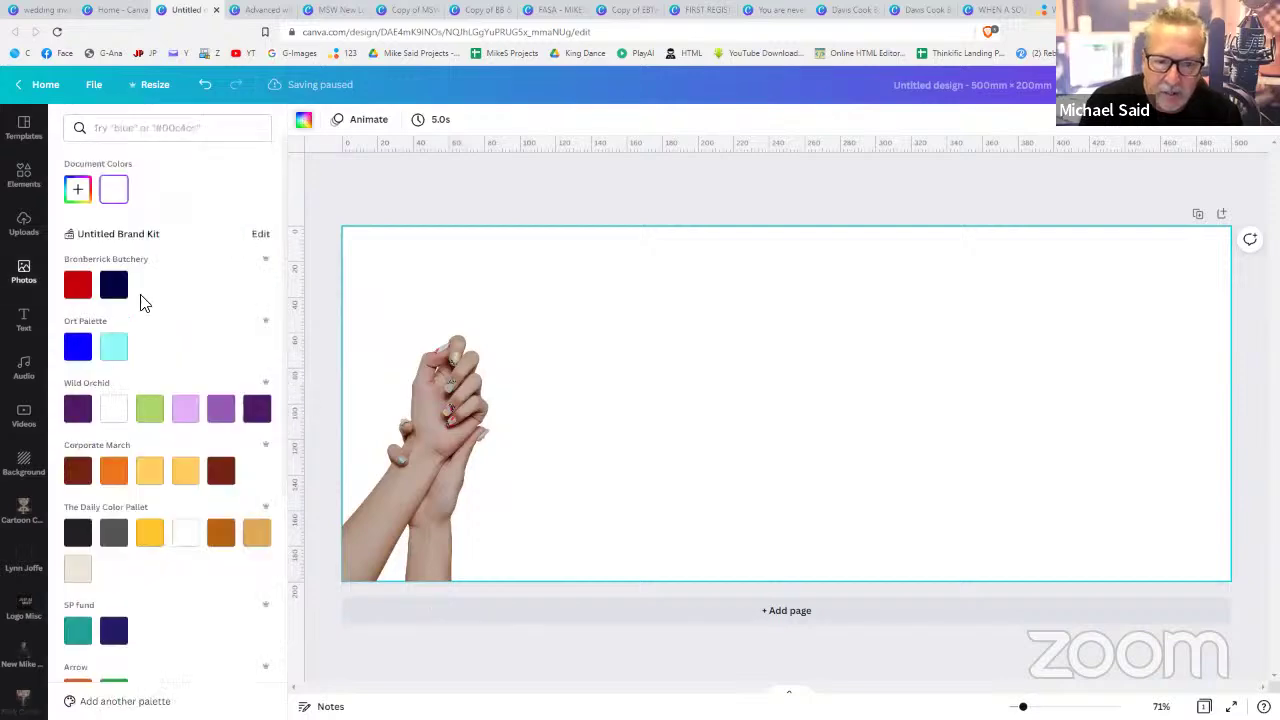
pyautogui.scroll(-4, 153, 500)
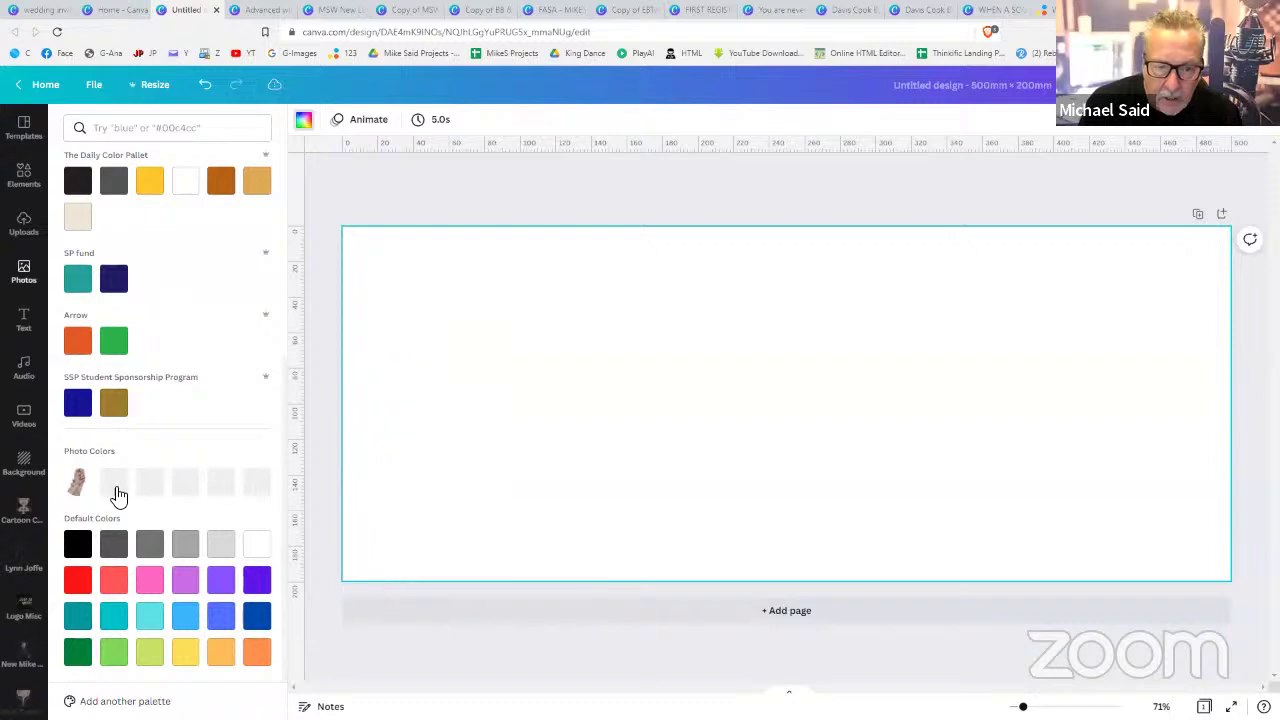
pyautogui.click(114, 484)
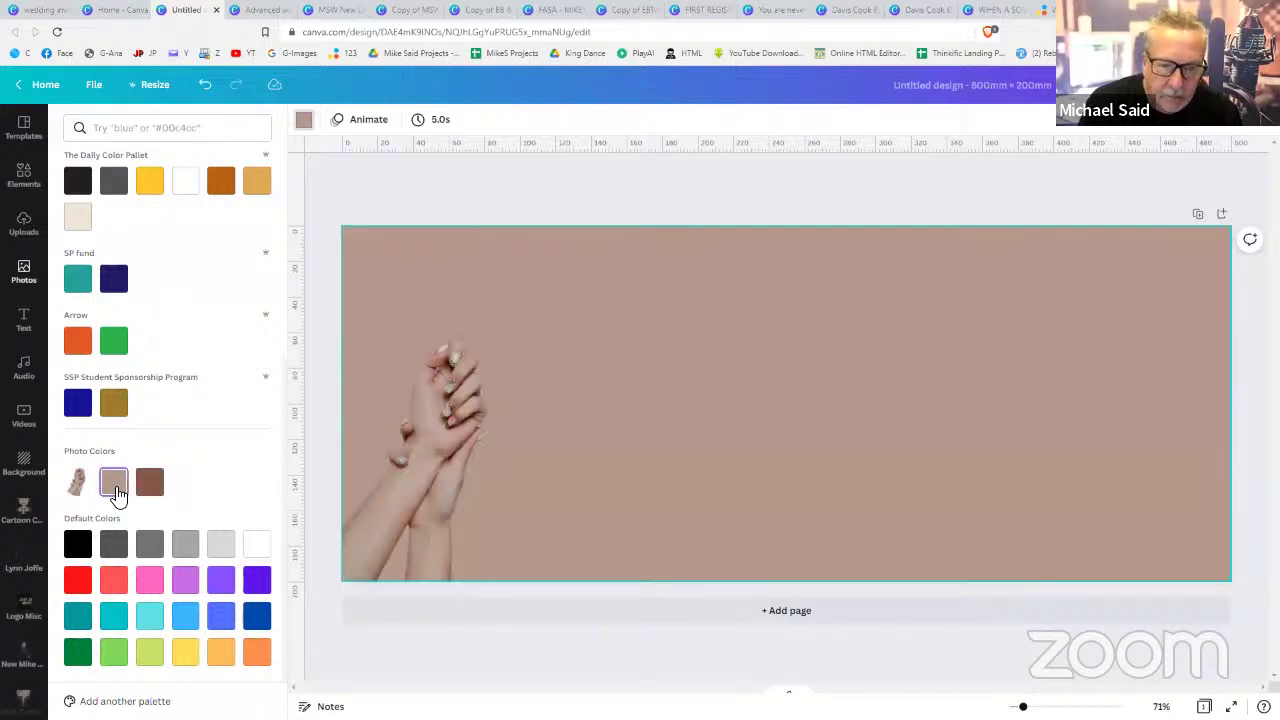
pyautogui.scroll(4, 122, 400)
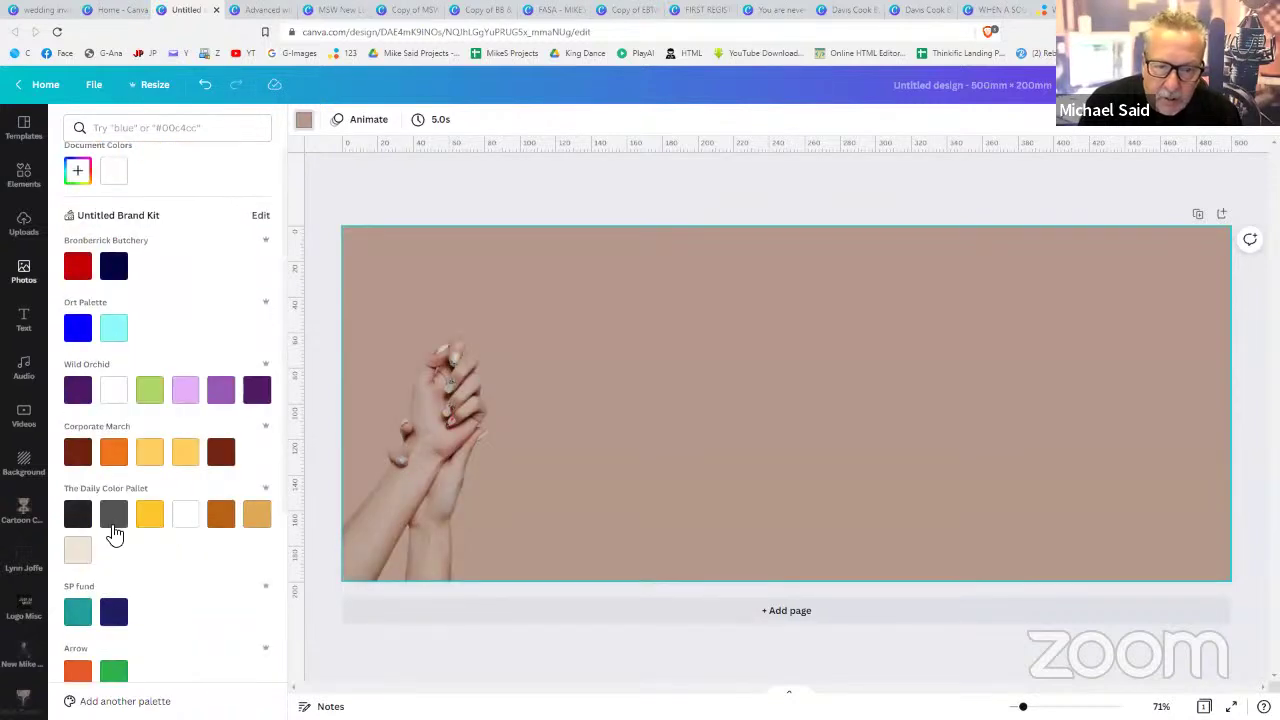
pyautogui.click(82, 553)
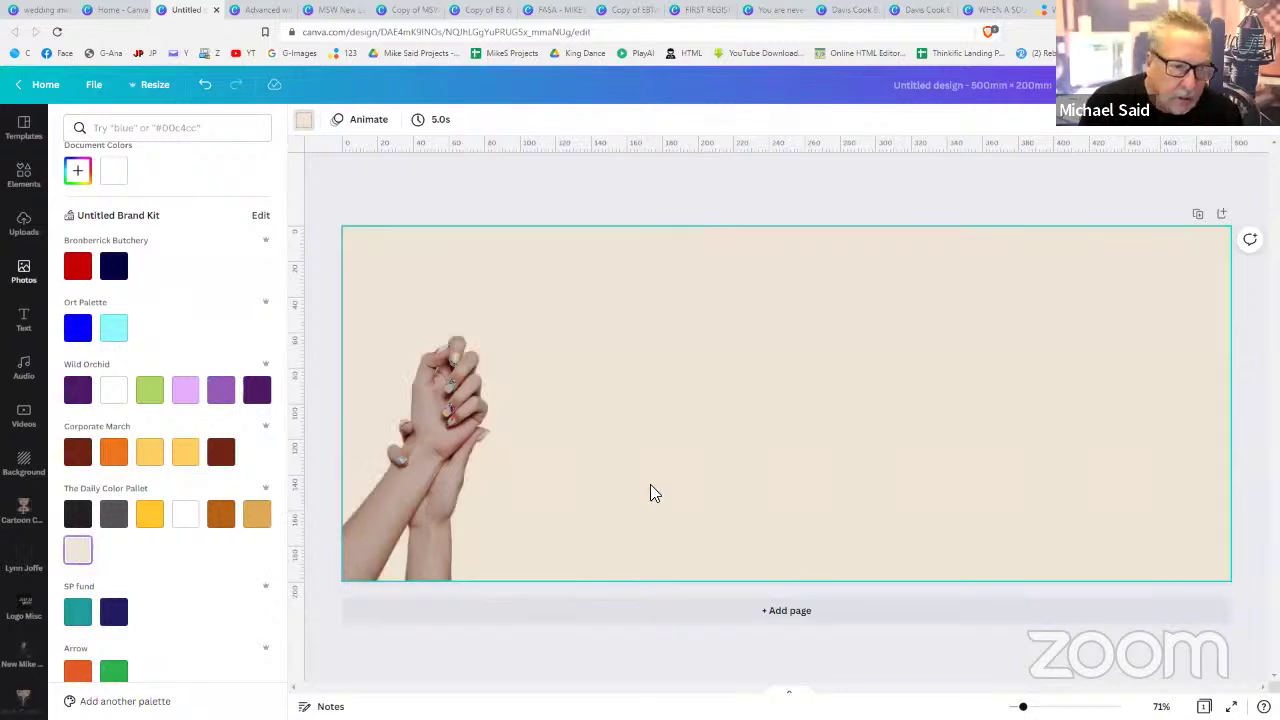
# - Duplicate the hands photo, move the copy to the right edge and flip it horizontally
pyautogui.click(457, 464)
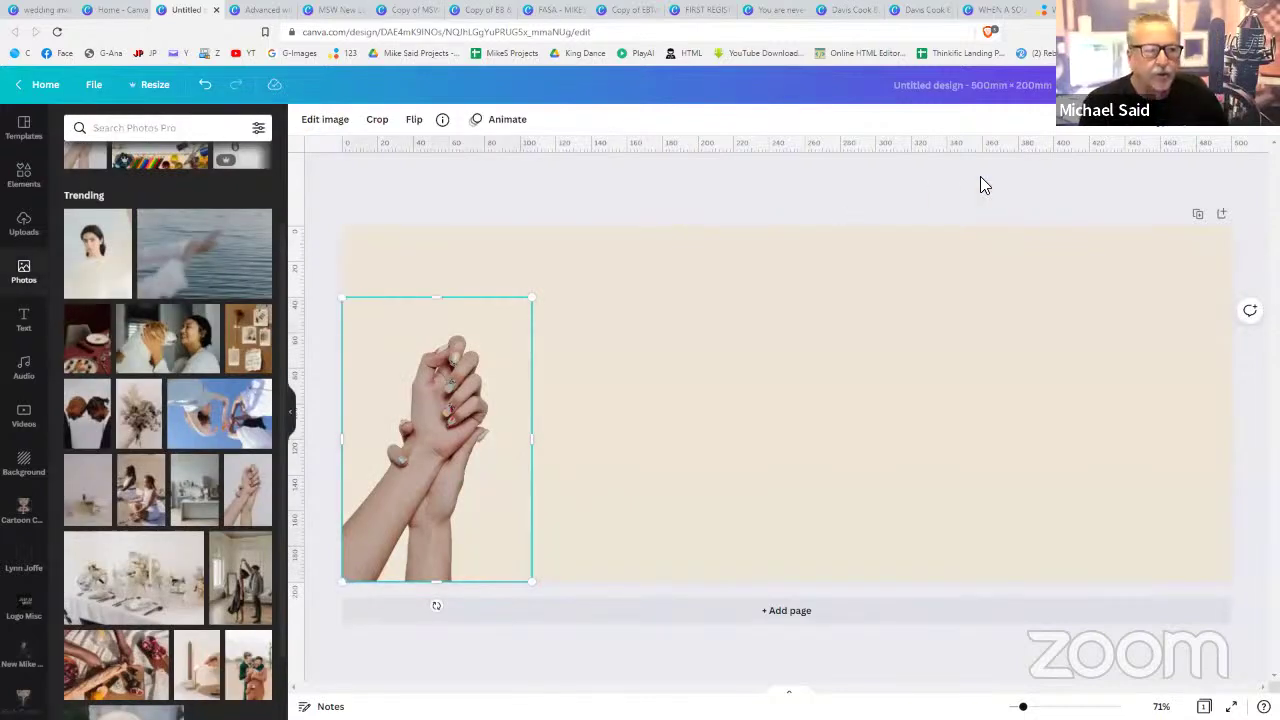
pyautogui.click(1230, 134)
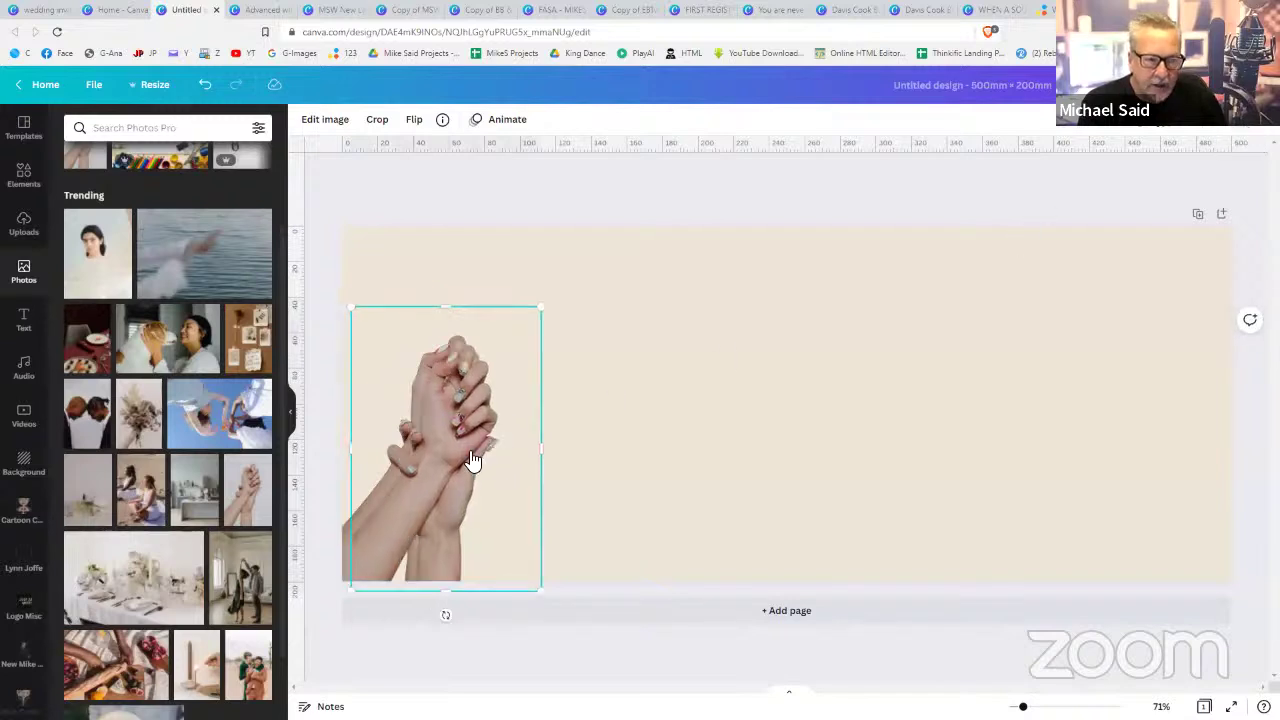
pyautogui.moveTo(475, 455); pyautogui.dragTo(1163, 443)
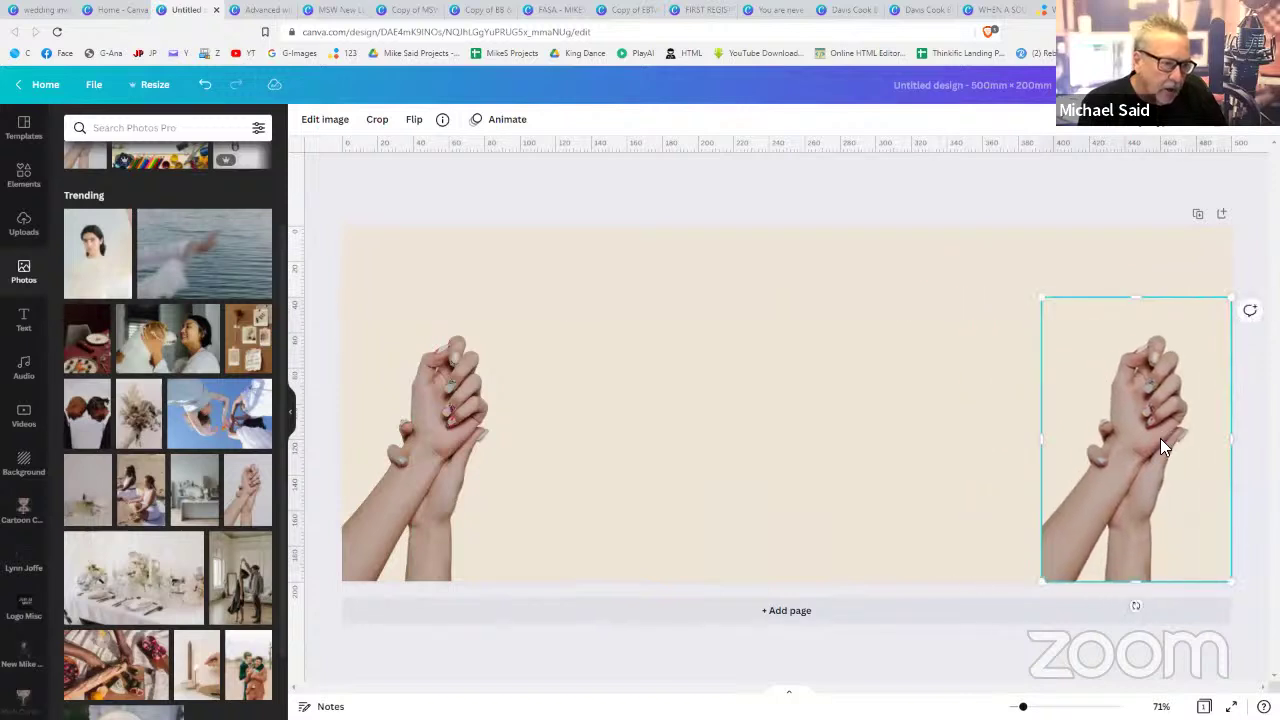
pyautogui.click(416, 119)
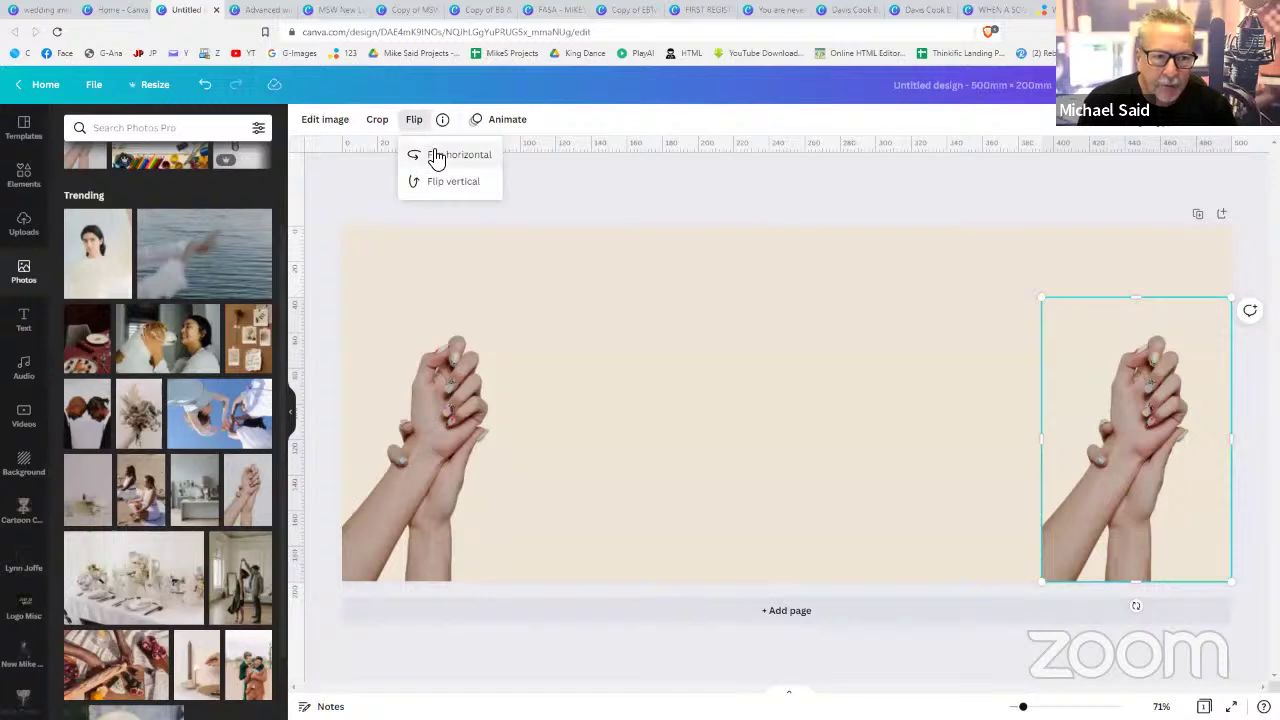
pyautogui.click(436, 158)
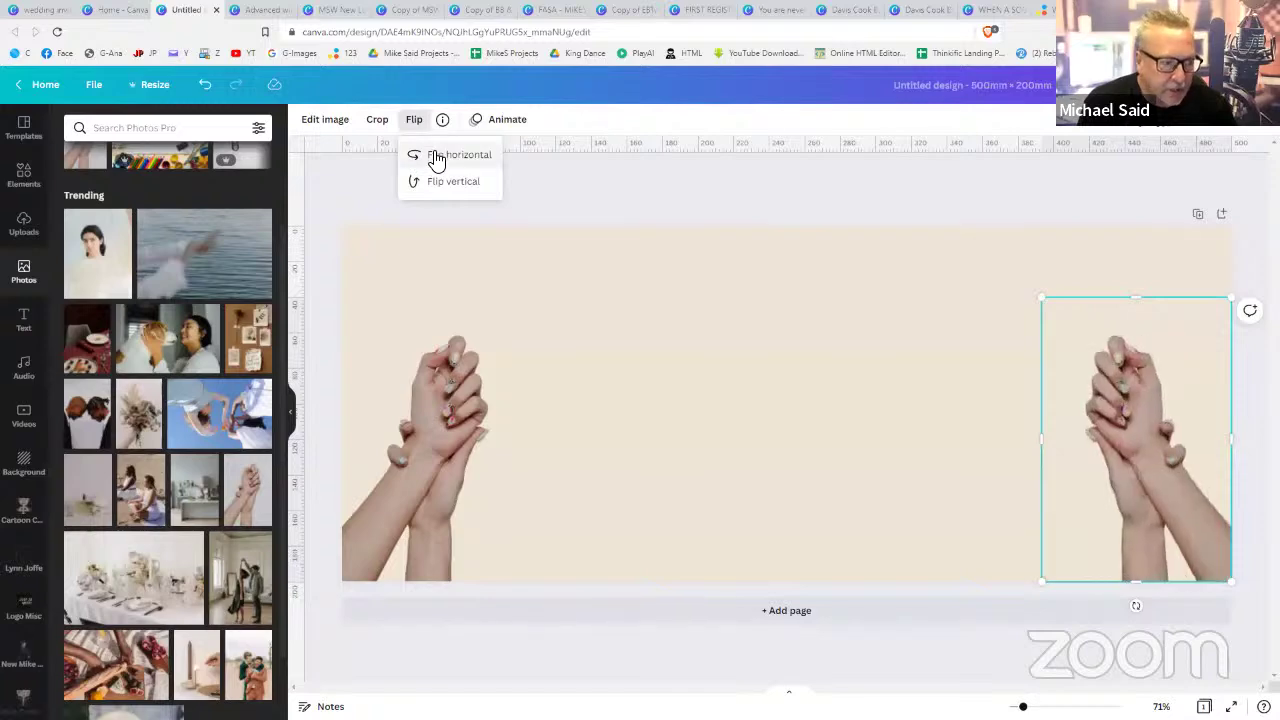
pyautogui.click(675, 445)
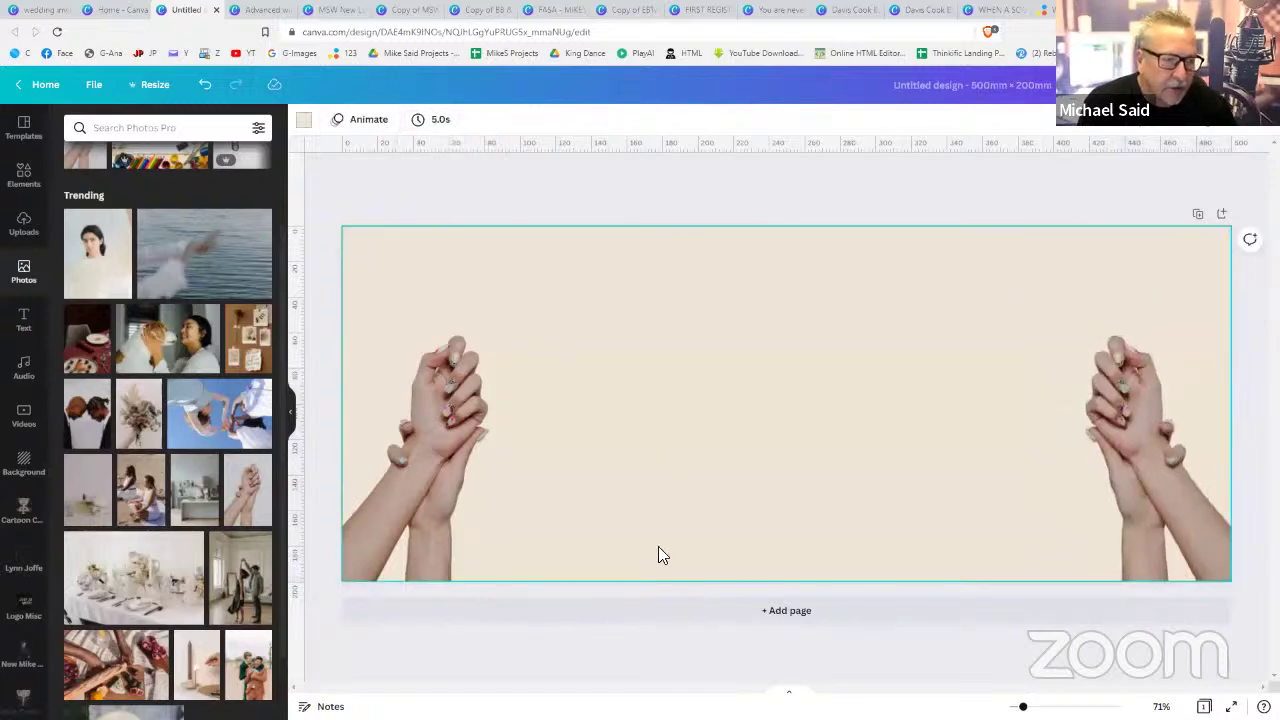
pyautogui.click(609, 640)
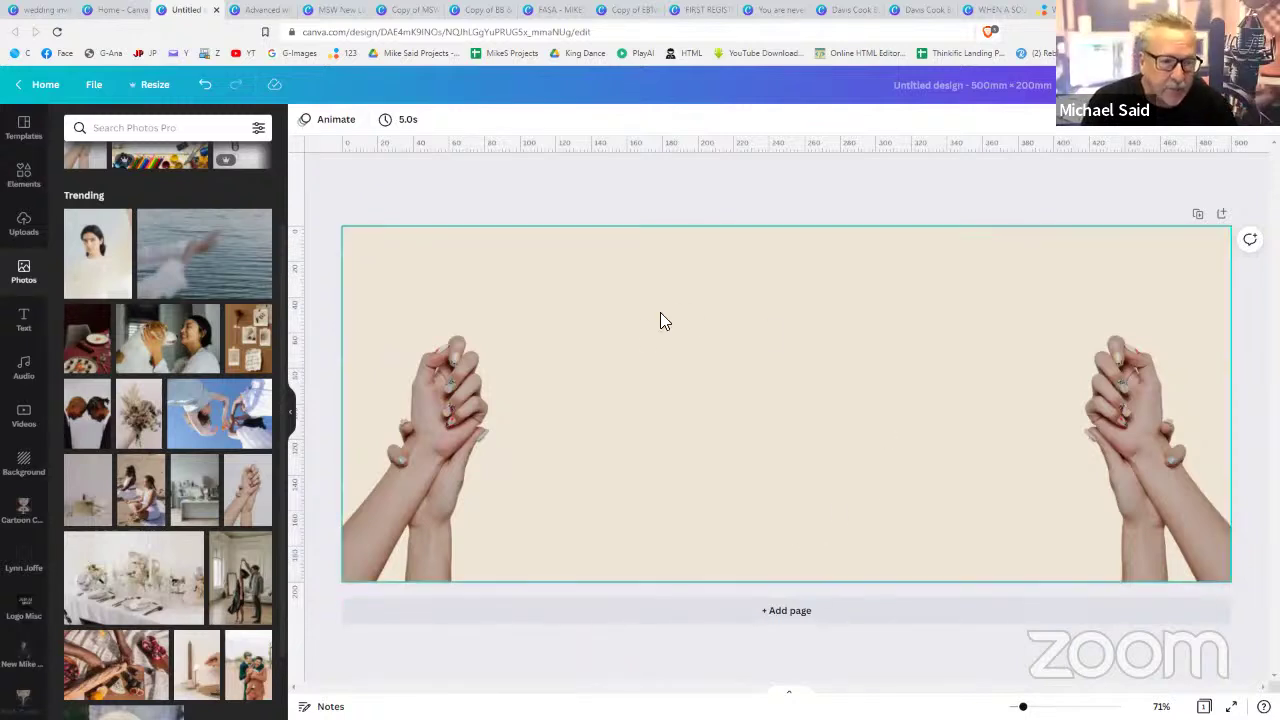
# - Search the Photos library for 'landscape'
pyautogui.scroll(-1, 165, 472)
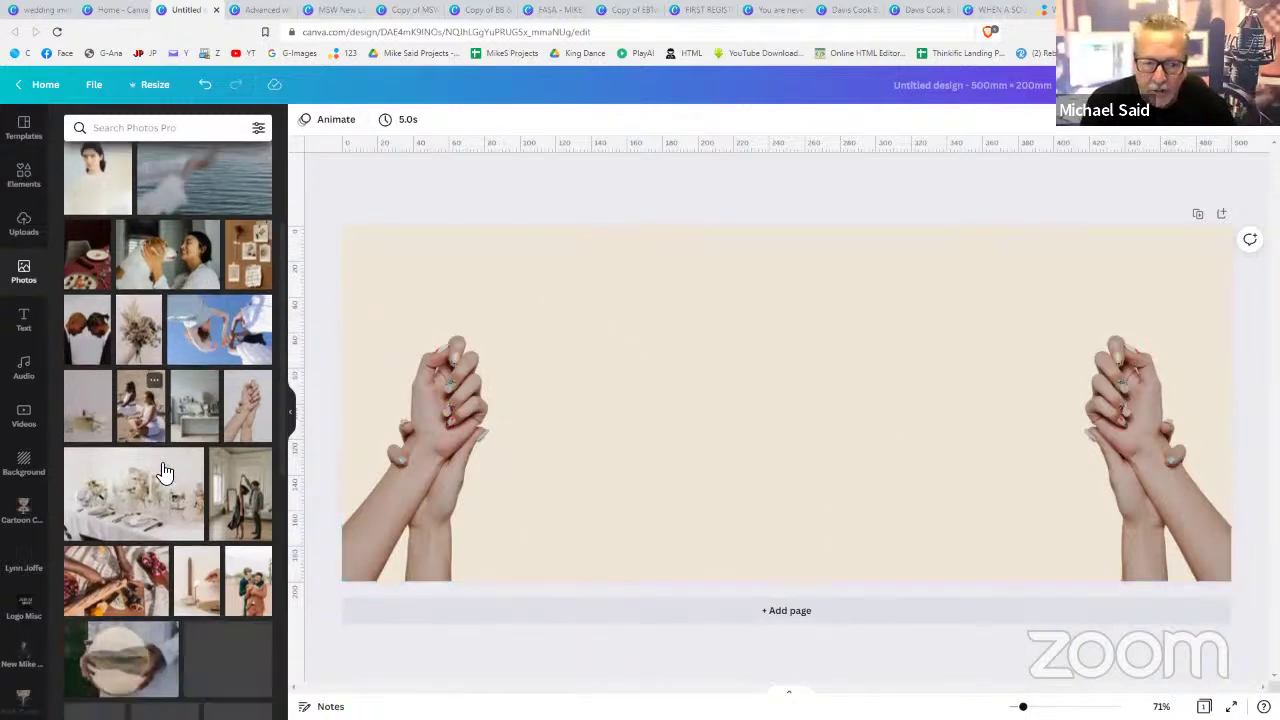
pyautogui.scroll(-2, 165, 472)
pyautogui.scroll(2, 175, 300)
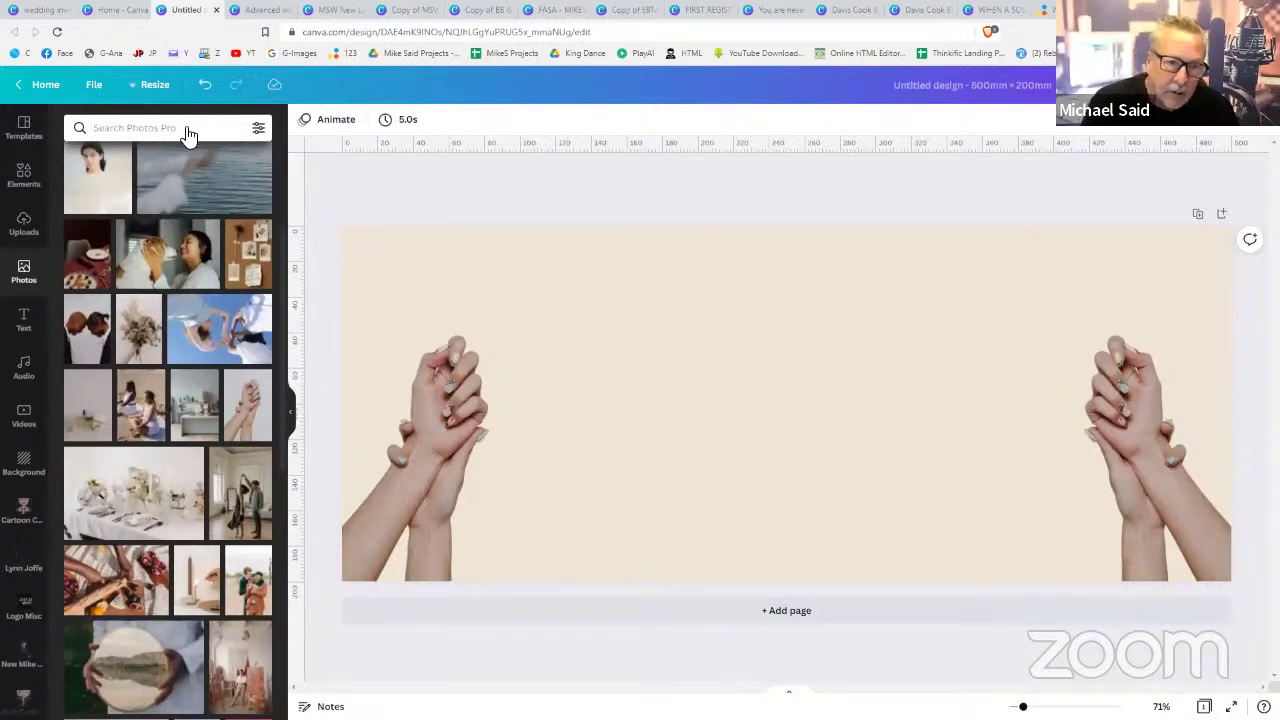
pyautogui.click(189, 135)
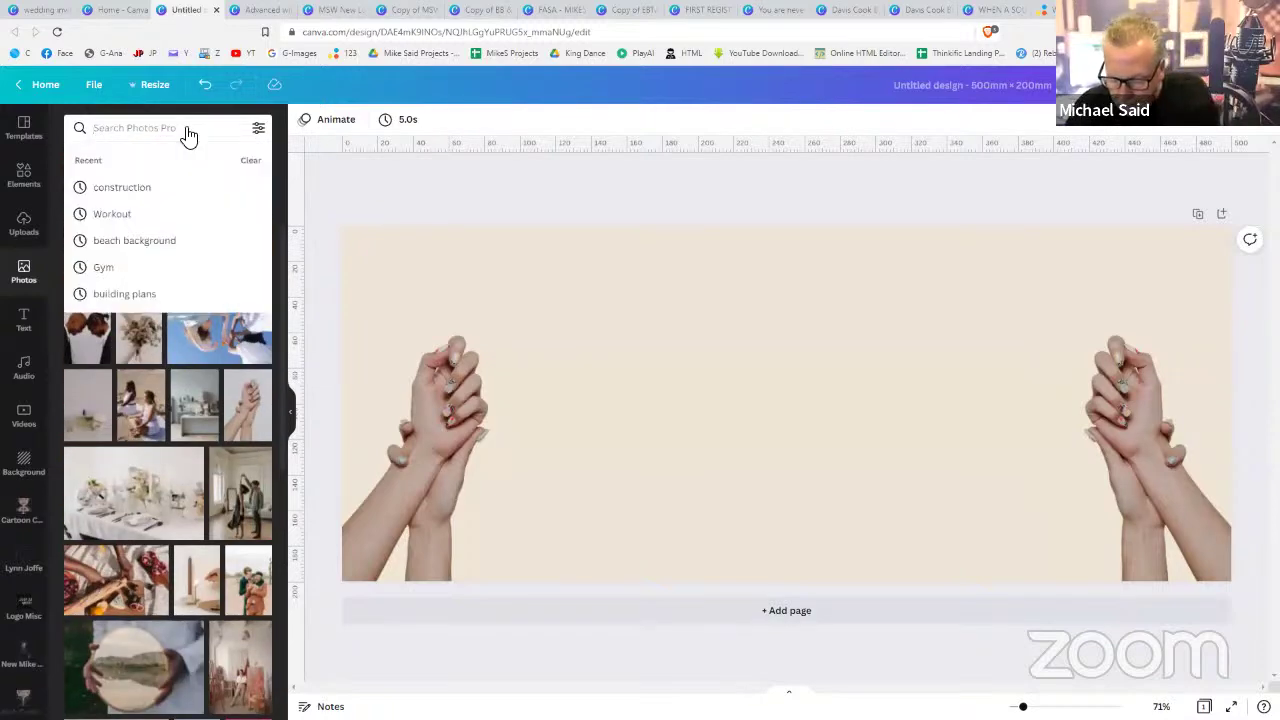
pyautogui.write('landscap')
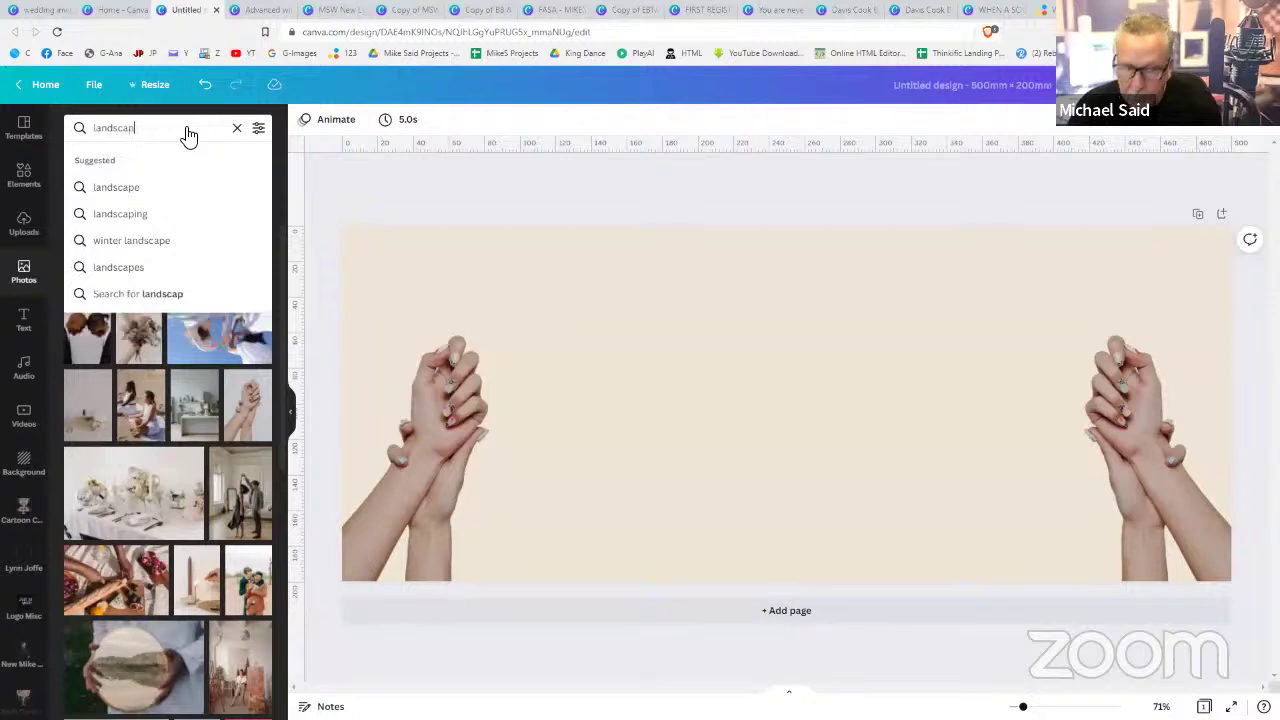
pyautogui.write('e')
pyautogui.press('Return')
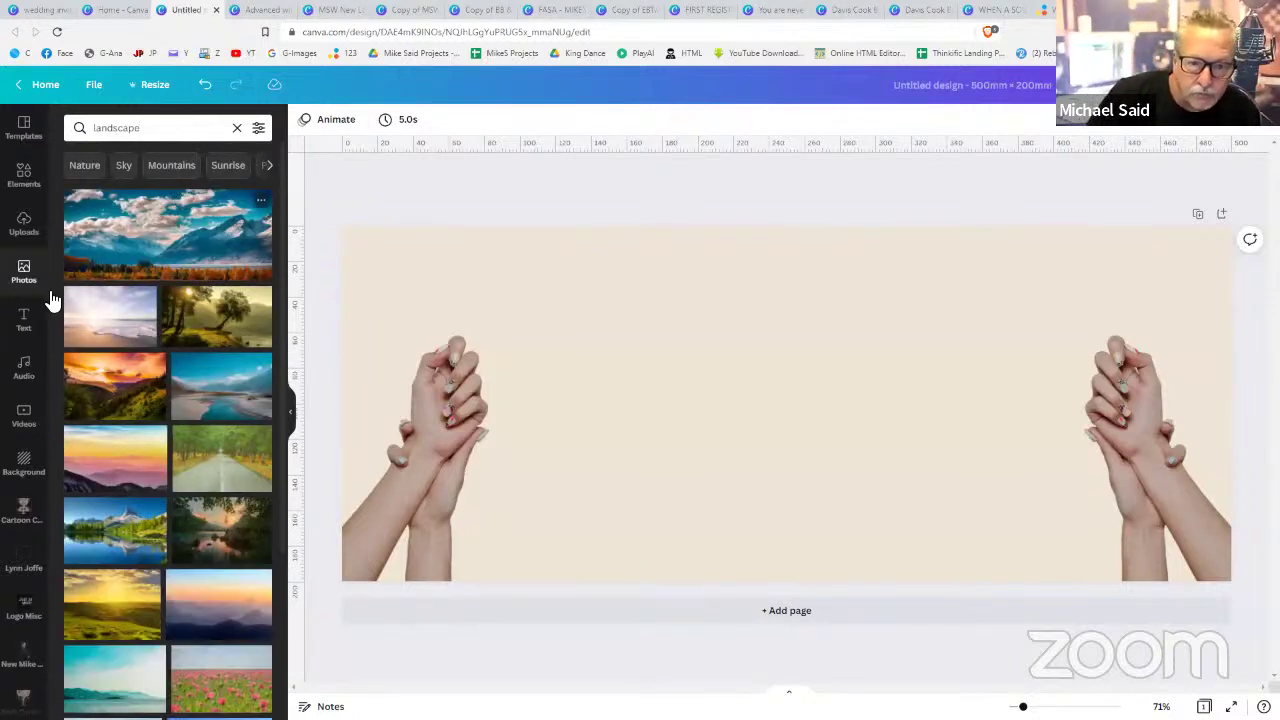
# - Search Elements for 'landscape', then replace the search with 'city'
pyautogui.click(30, 190)
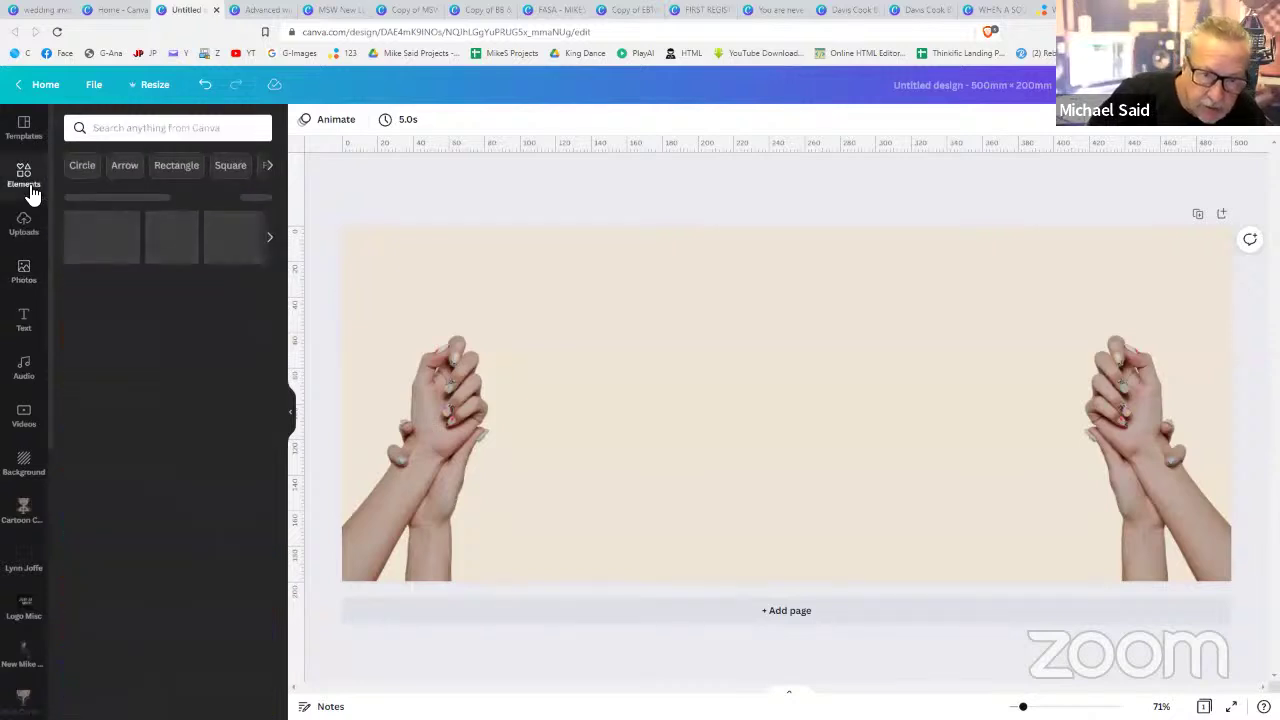
pyautogui.click(168, 132)
pyautogui.write('landscape')
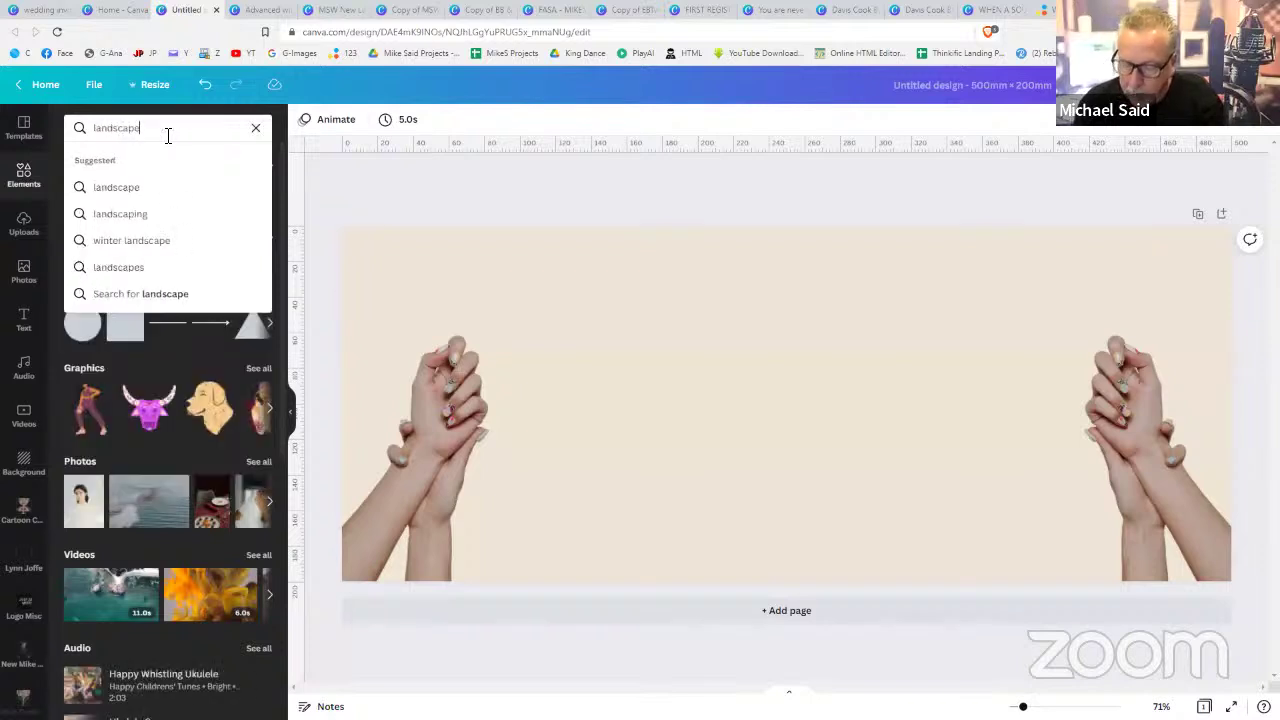
pyautogui.press('Return')
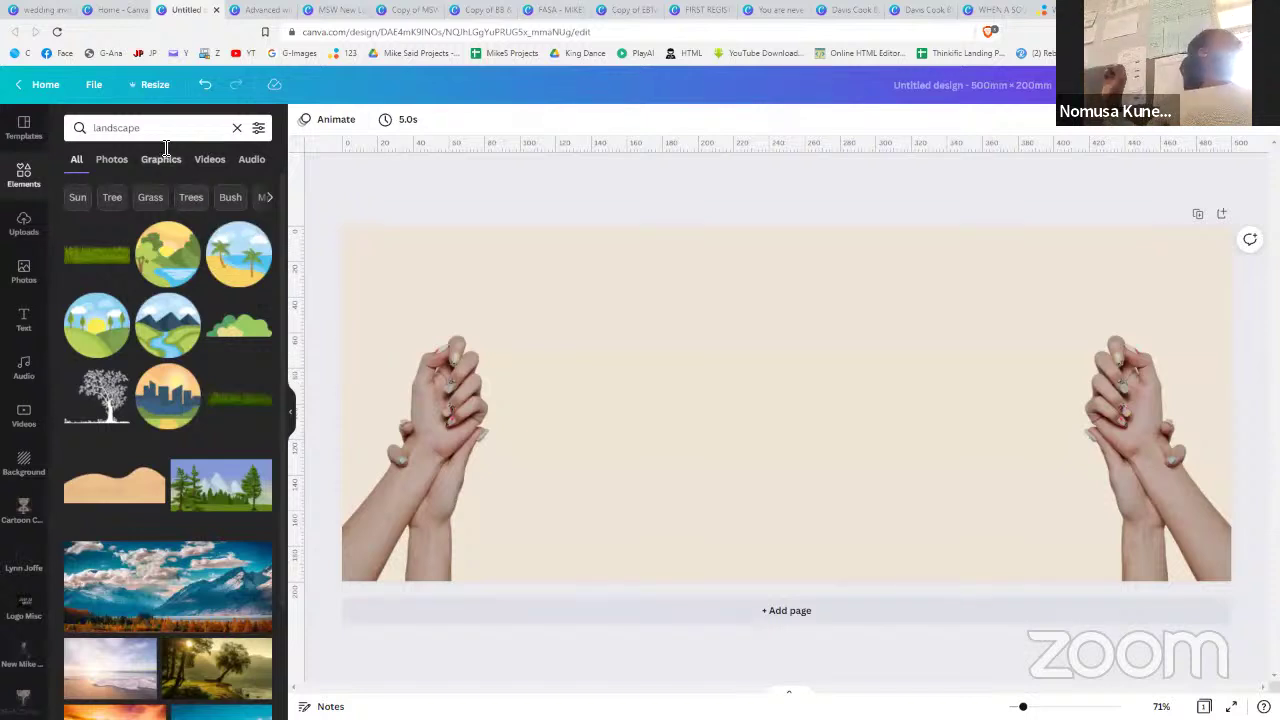
pyautogui.moveTo(163, 130); pyautogui.dragTo(22, 130)
pyautogui.write('city')
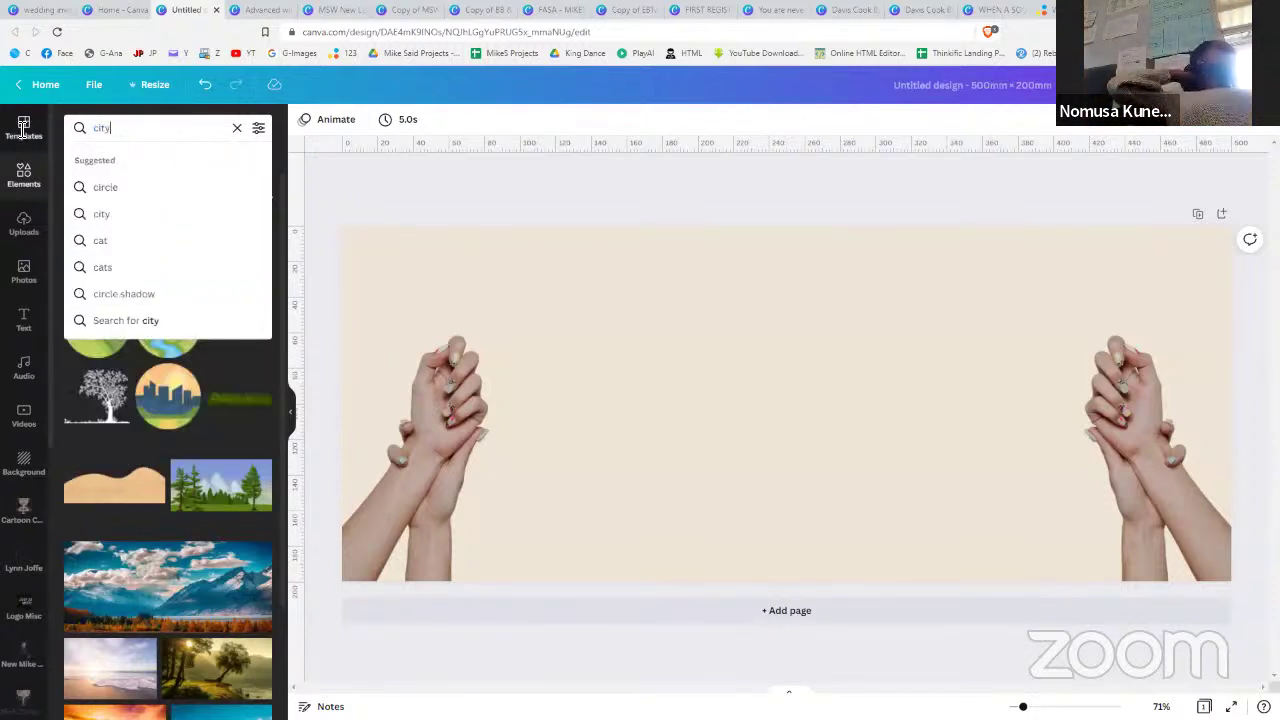
pyautogui.press('Return')
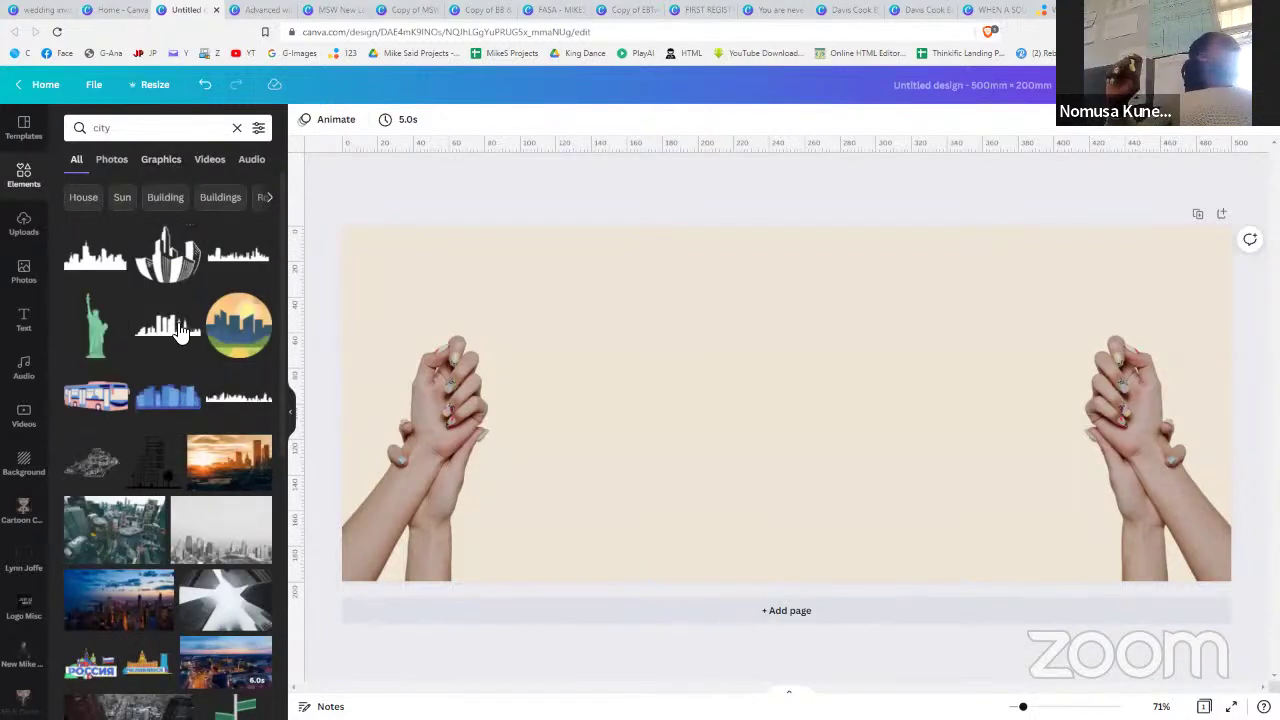
# - Add the black skyline silhouette mid-banner and place a vertically flipped copy beneath it
pyautogui.click(180, 330)
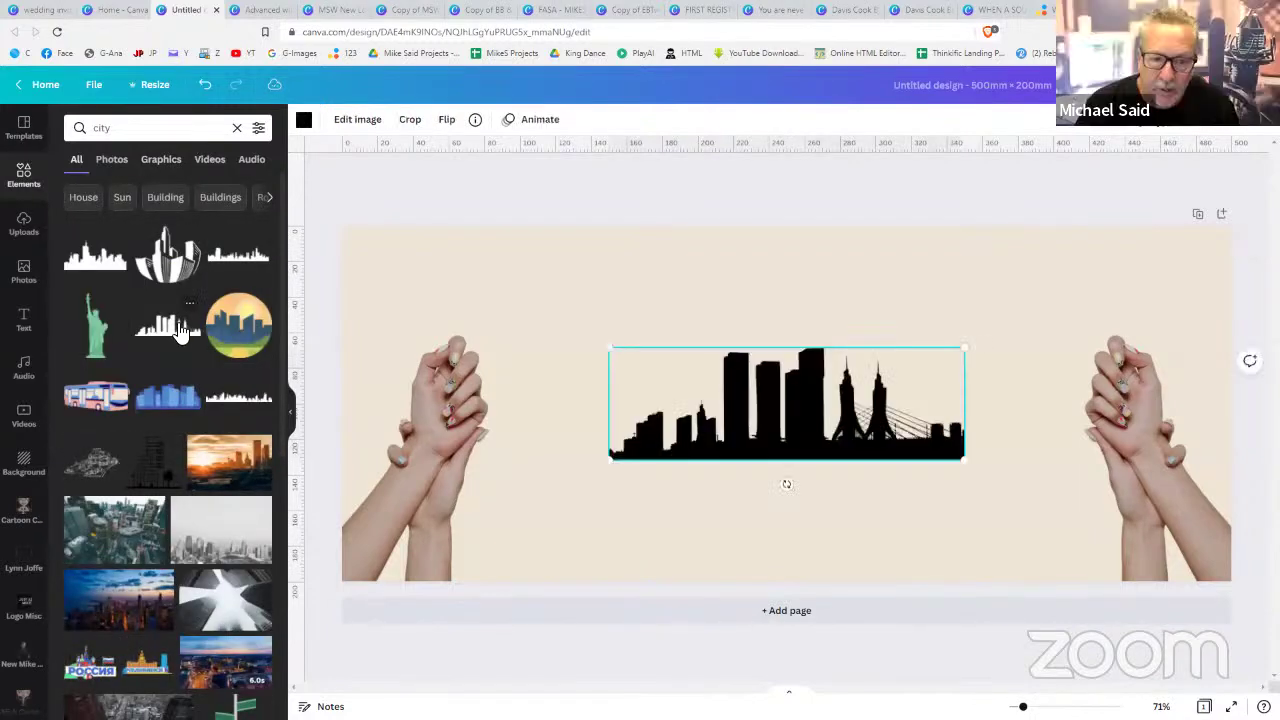
pyautogui.moveTo(762, 350); pyautogui.dragTo(757, 322)
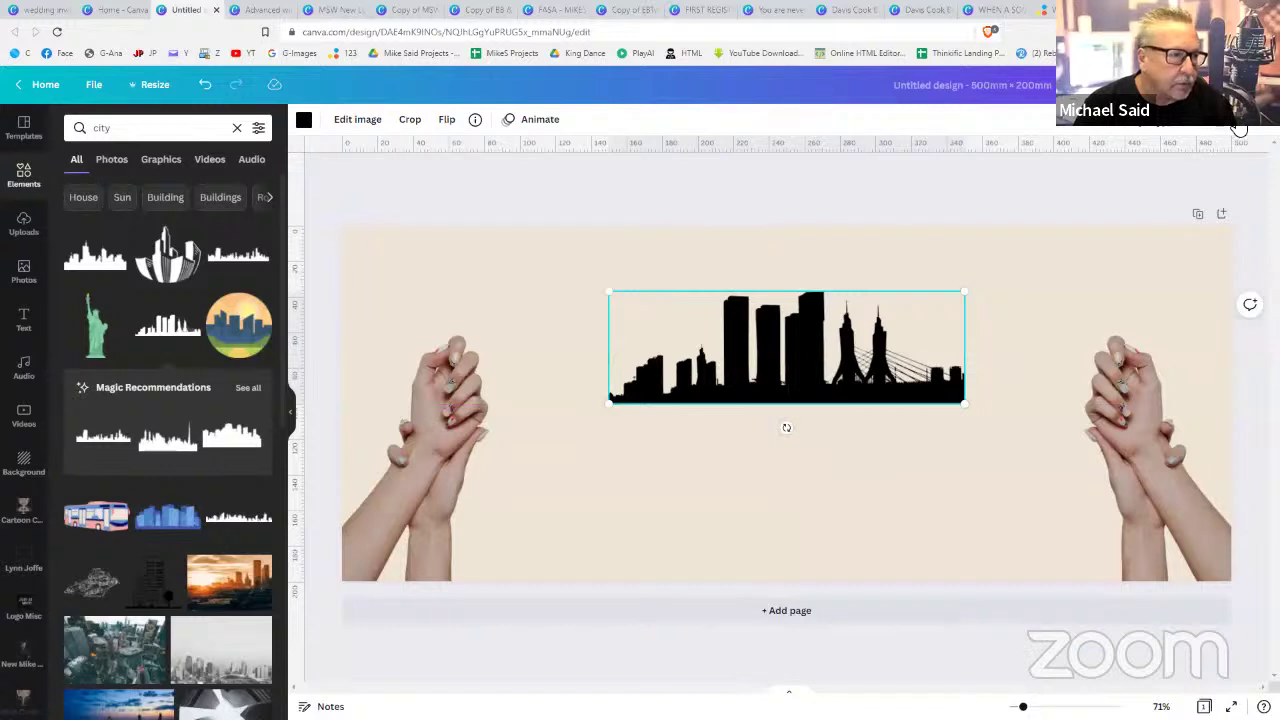
pyautogui.moveTo(874, 313); pyautogui.dragTo(884, 322)
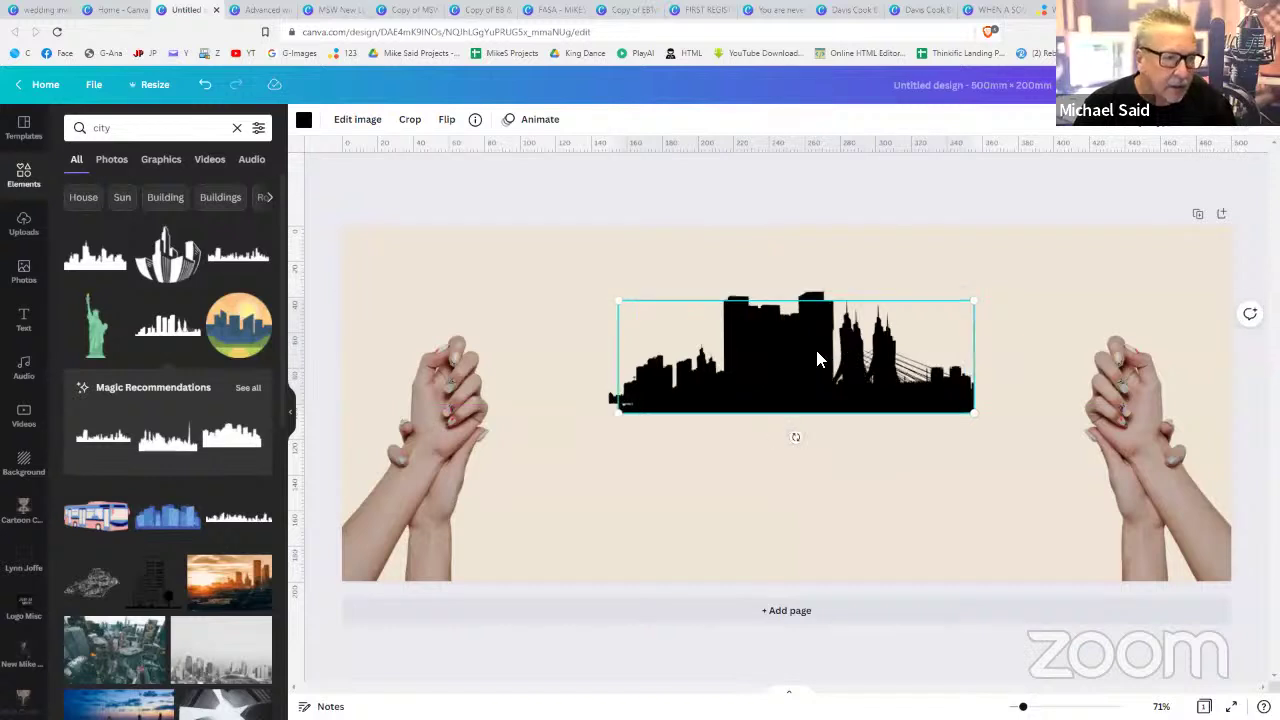
pyautogui.moveTo(803, 414); pyautogui.dragTo(794, 514)
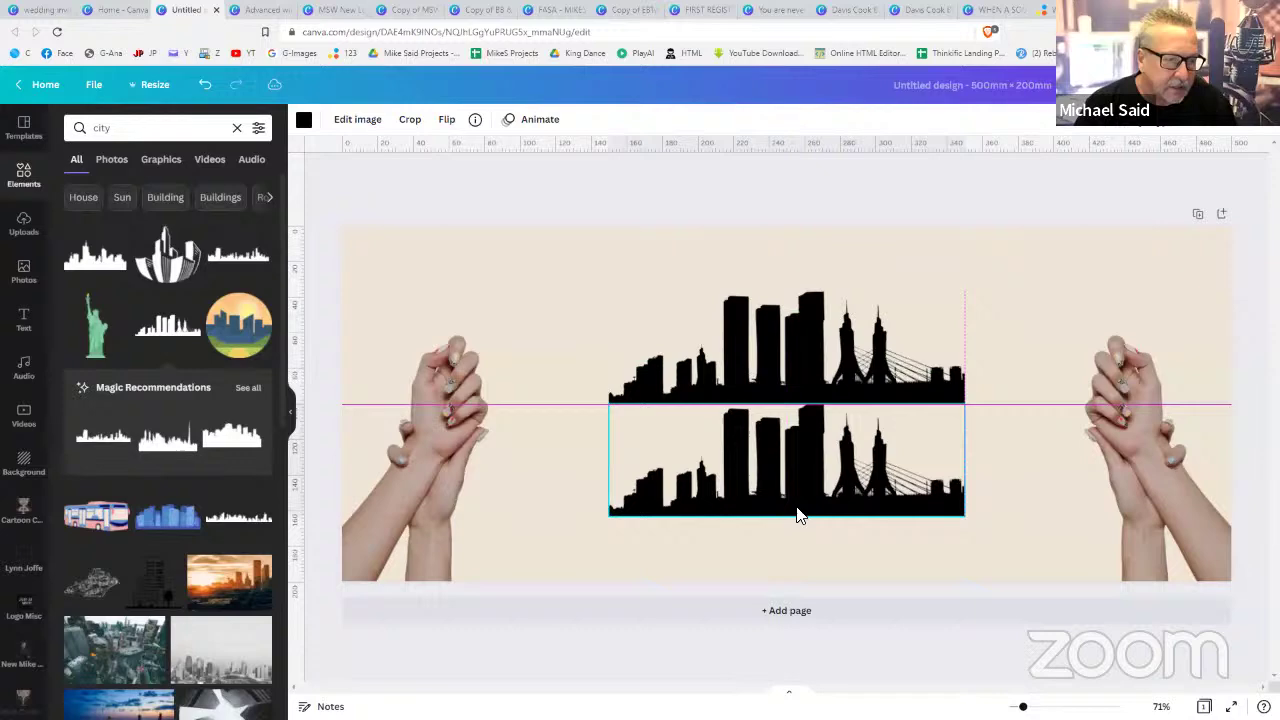
pyautogui.click(447, 120)
pyautogui.click(475, 181)
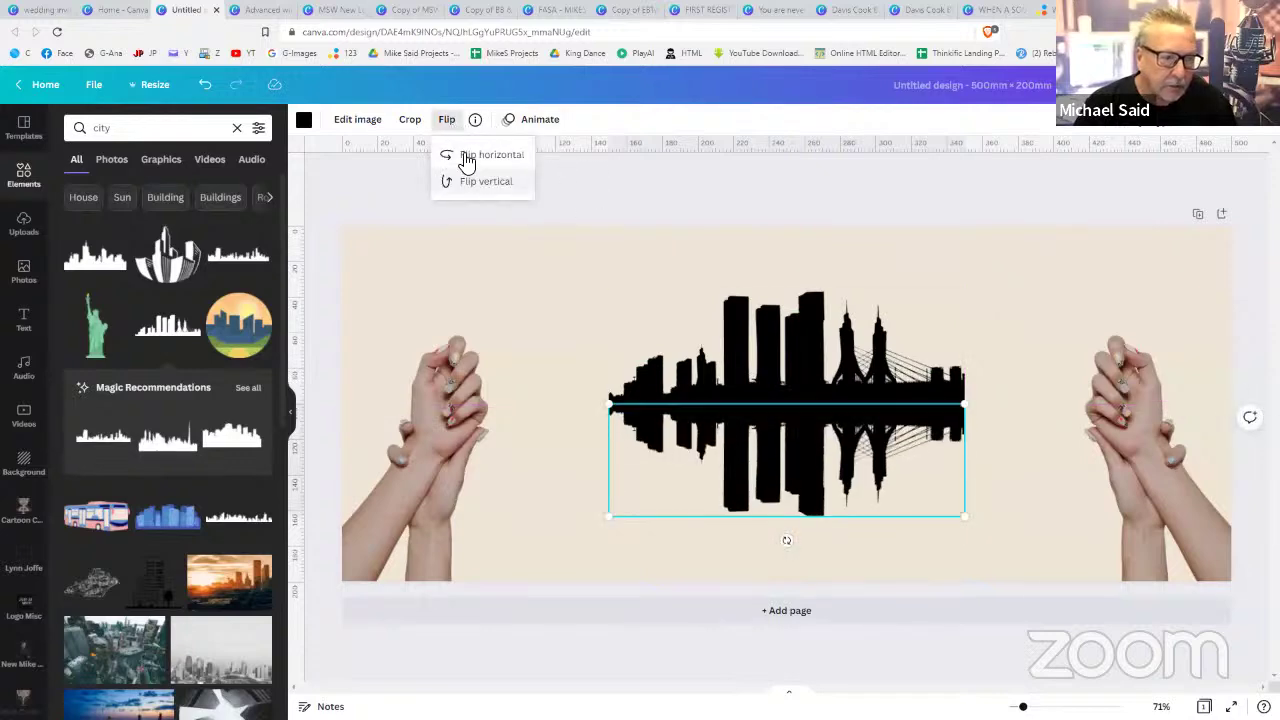
pyautogui.click(1048, 312)
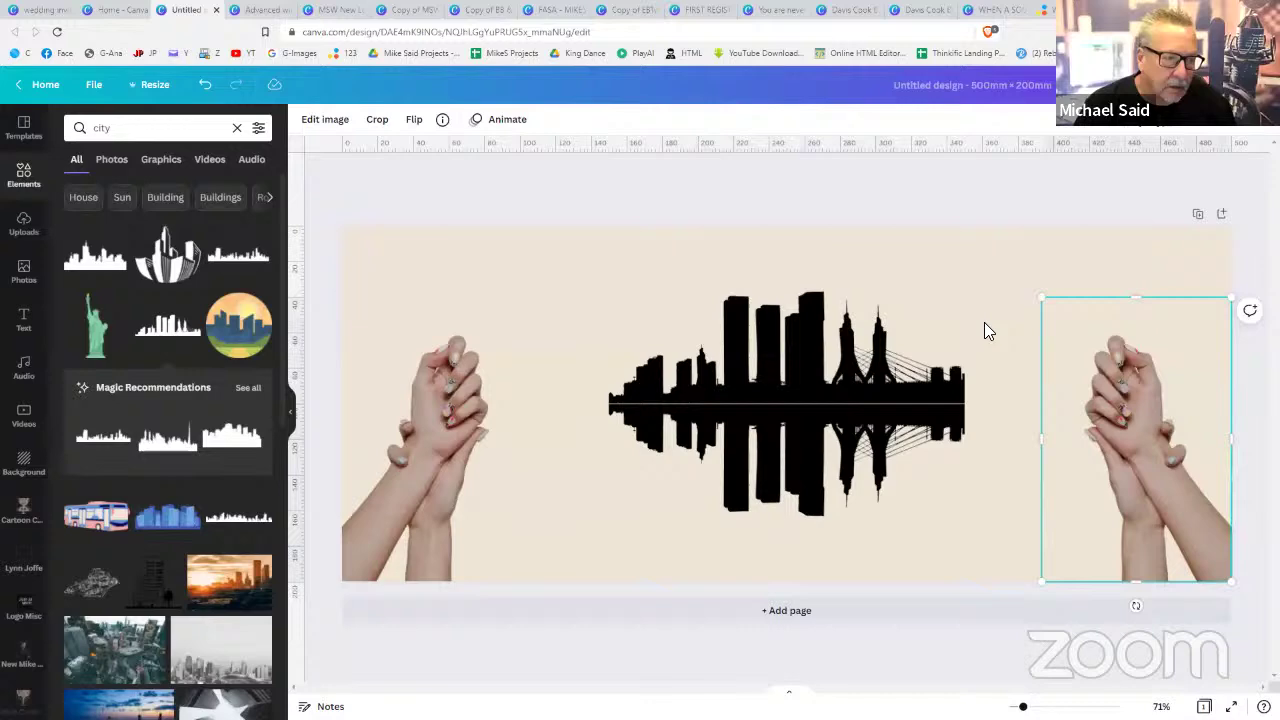
# - Colour the skyline reflection blue and lower its transparency so it looks faded
pyautogui.click(806, 439)
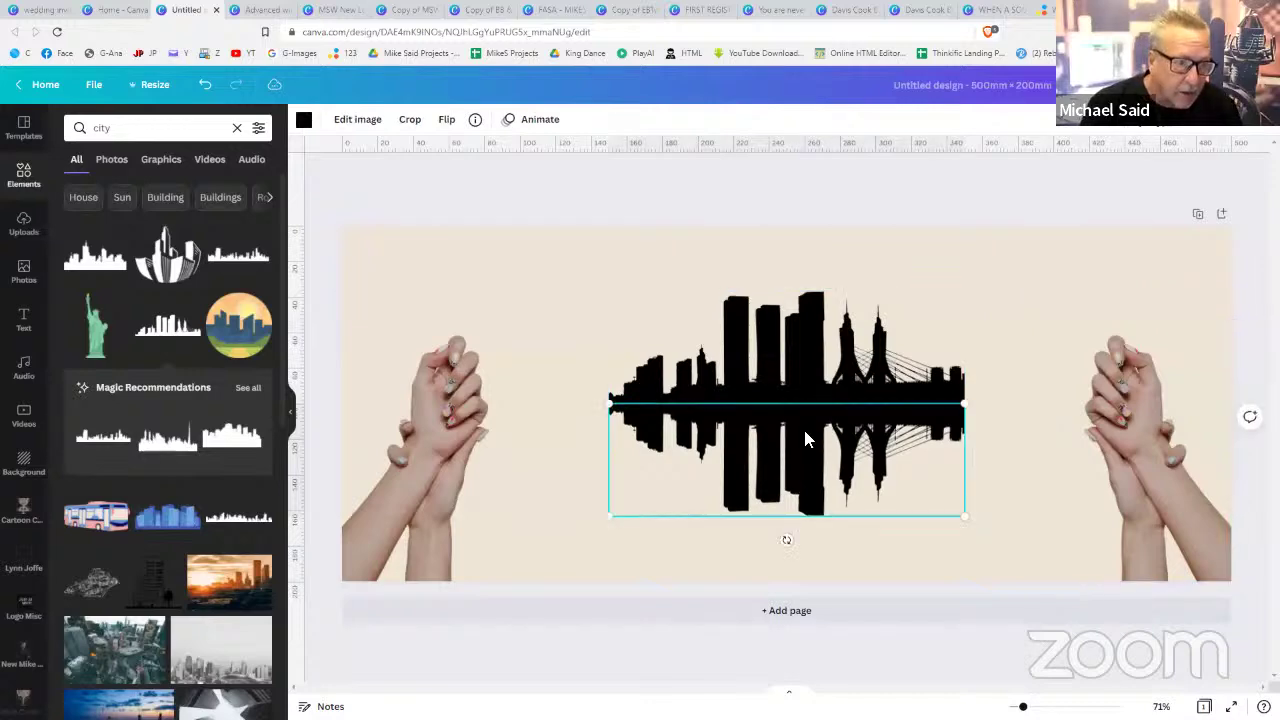
pyautogui.click(304, 121)
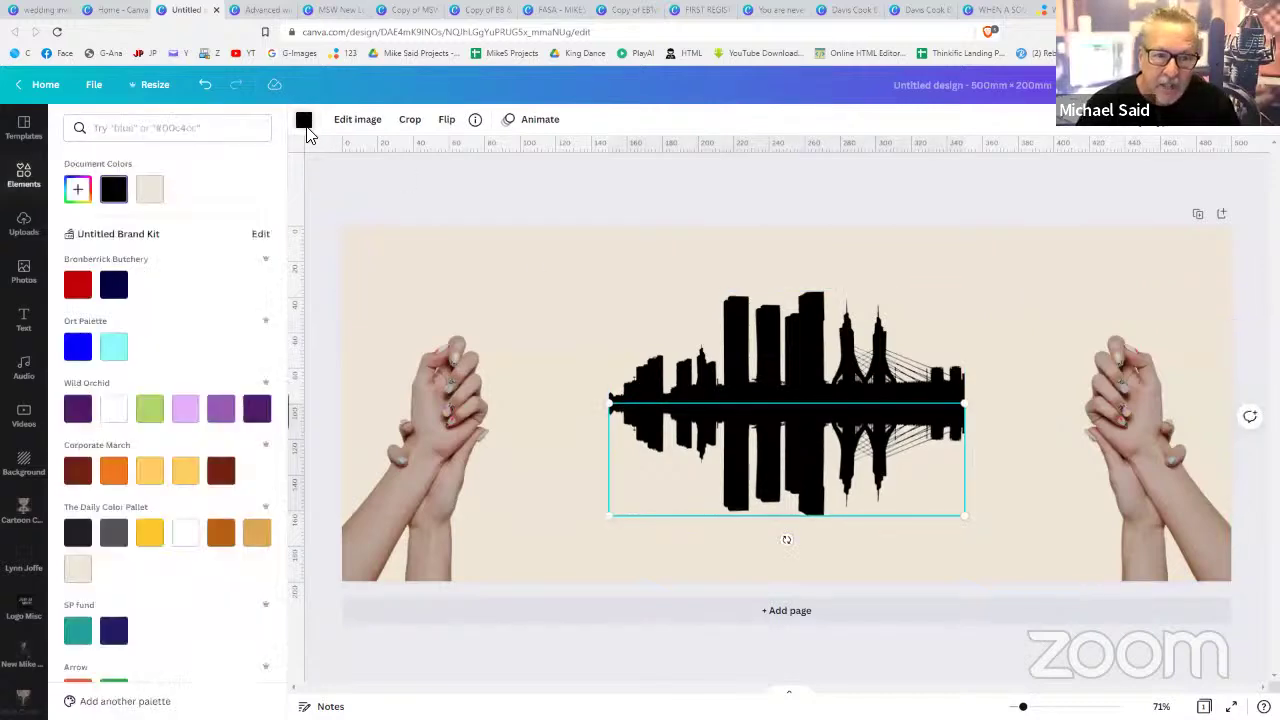
pyautogui.click(122, 354)
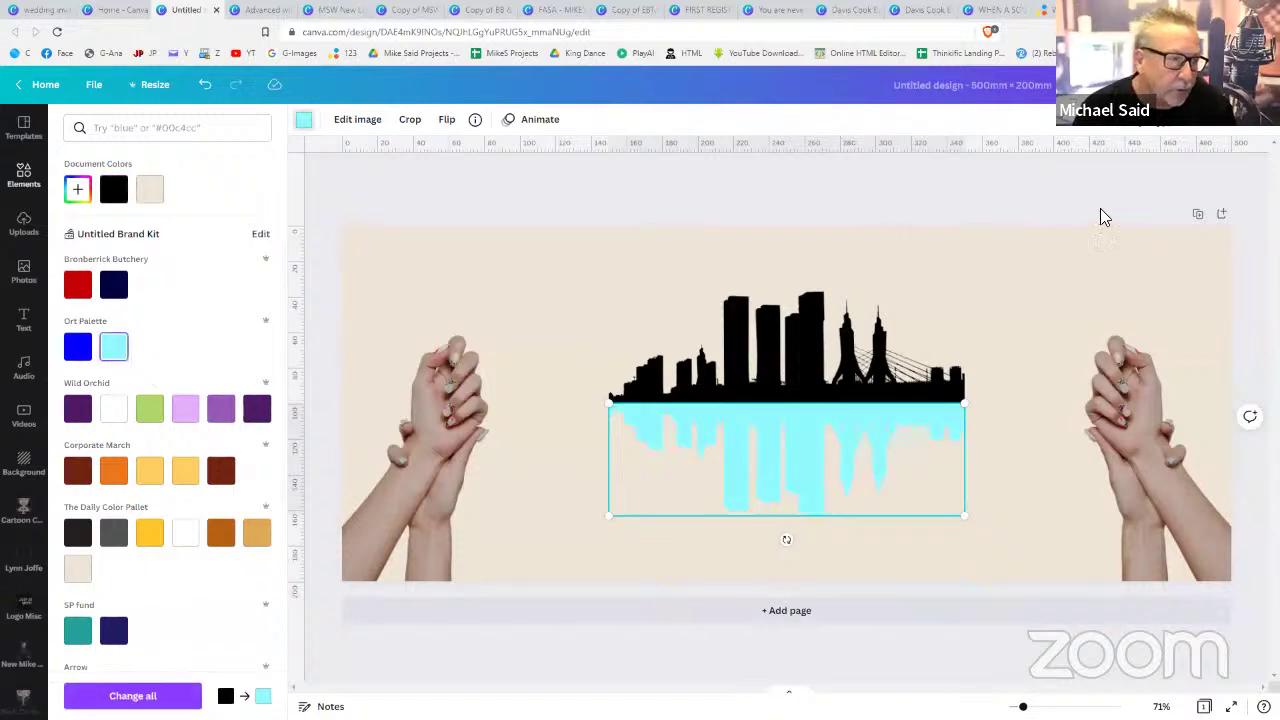
pyautogui.click(78, 346)
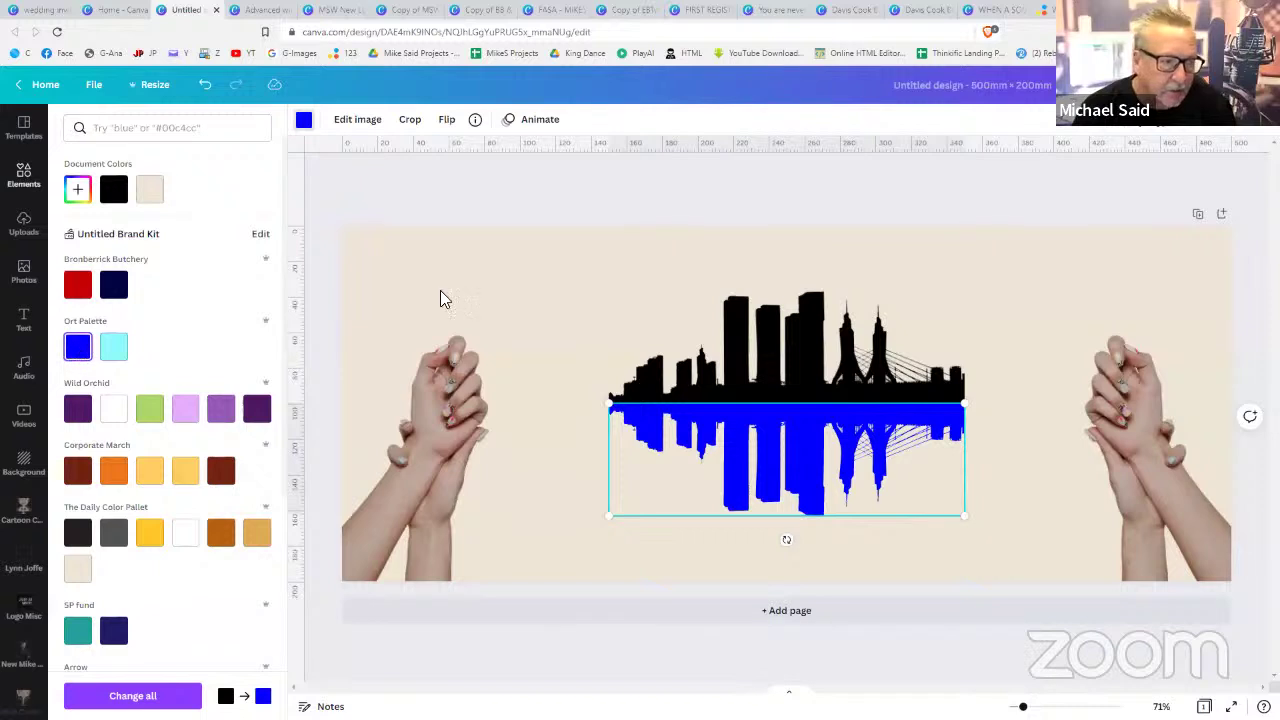
pyautogui.click(1163, 124)
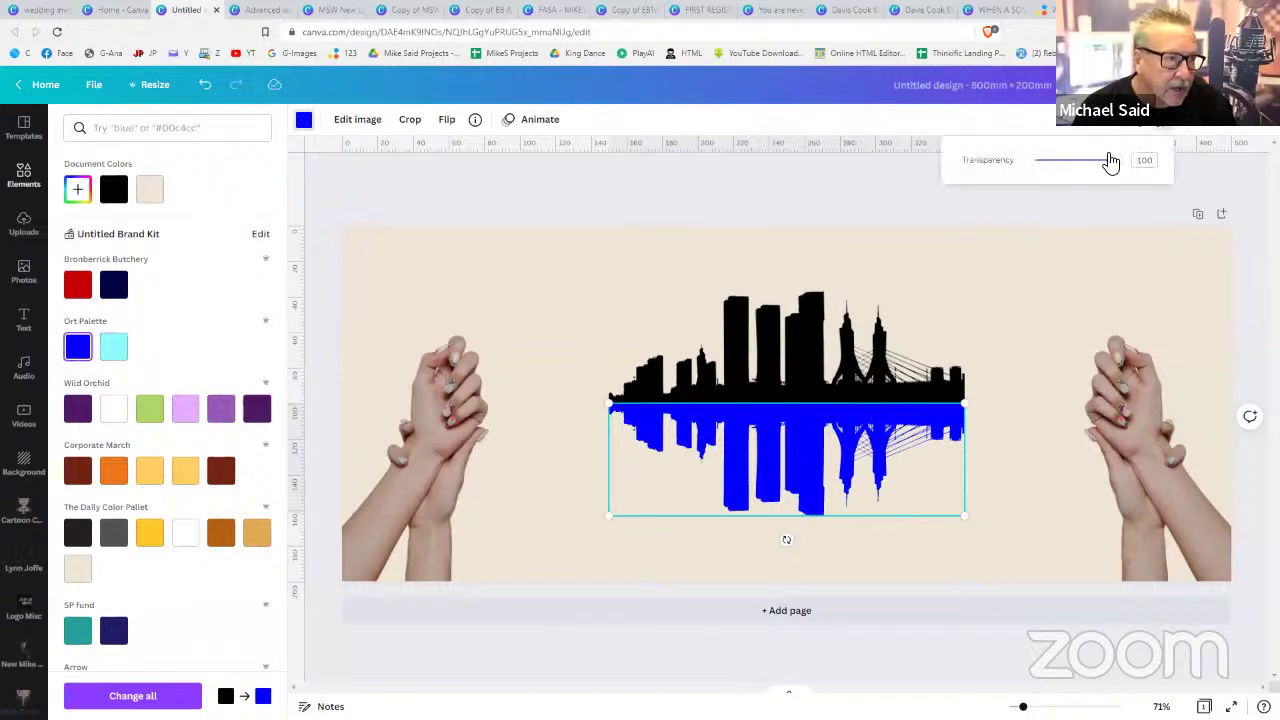
pyautogui.moveTo(1110, 161); pyautogui.dragTo(1046, 165)
pyautogui.press('Escape')
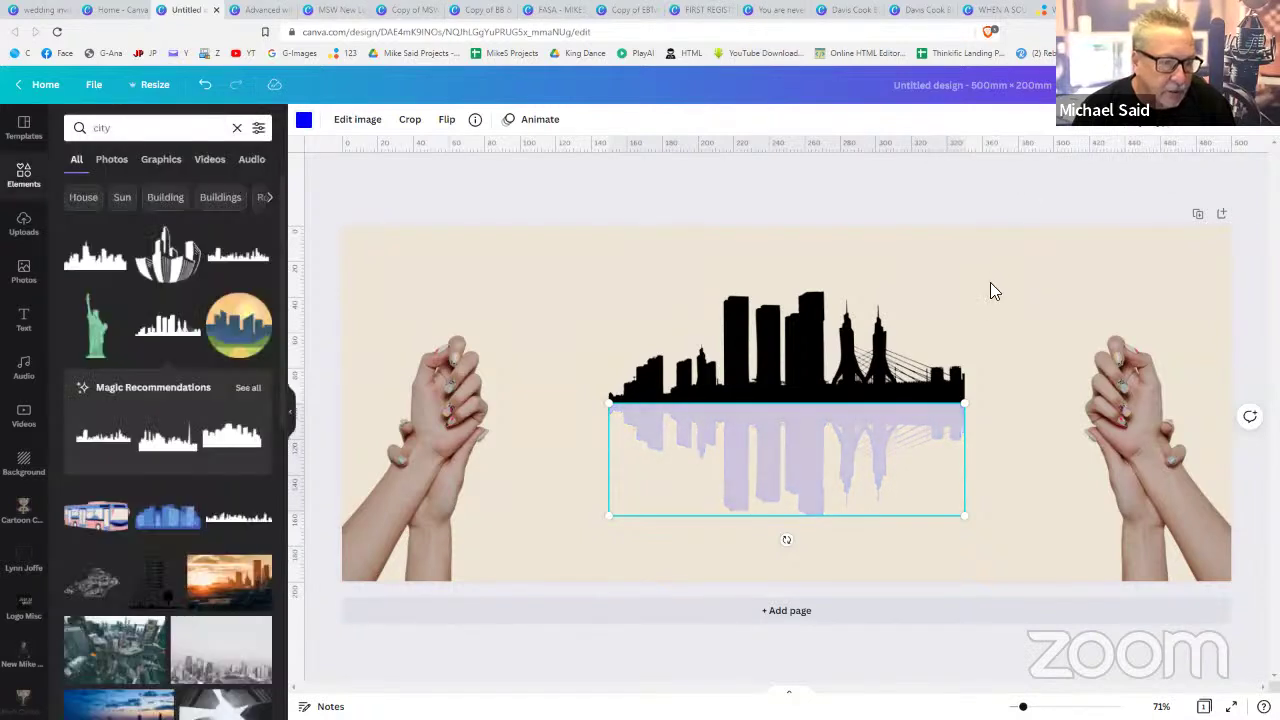
pyautogui.click(990, 284)
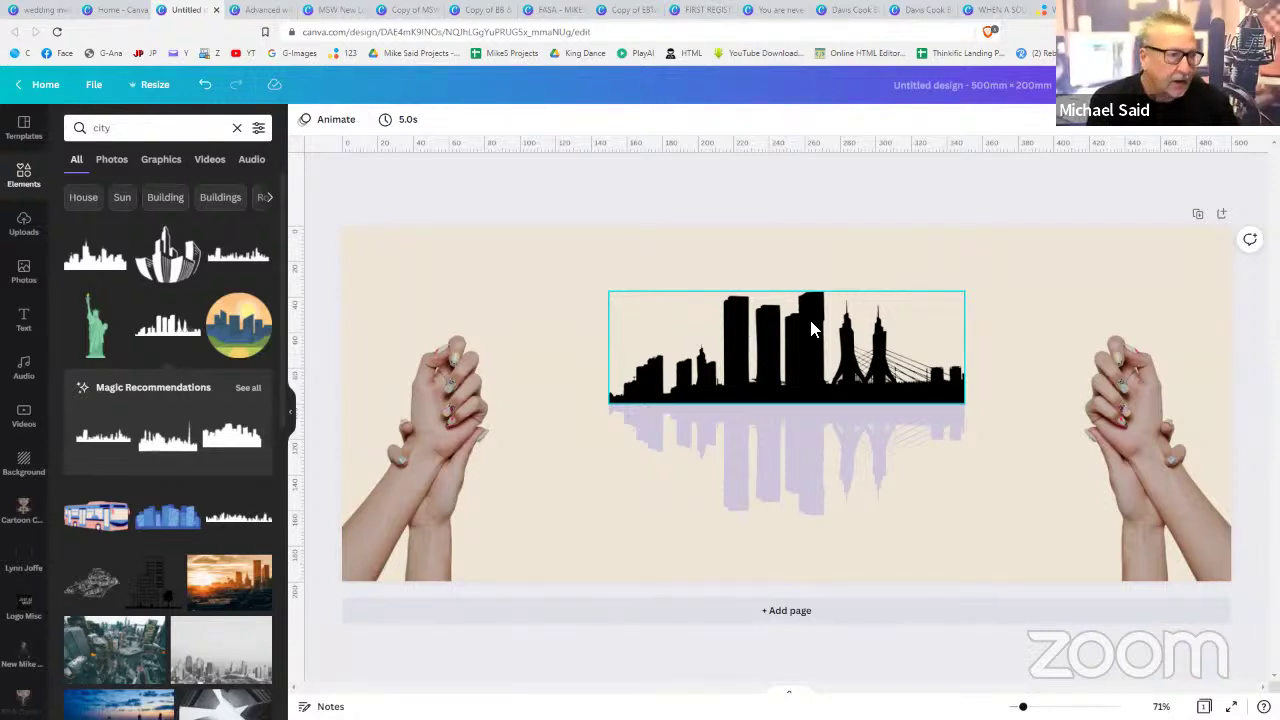
pyautogui.click(1058, 292)
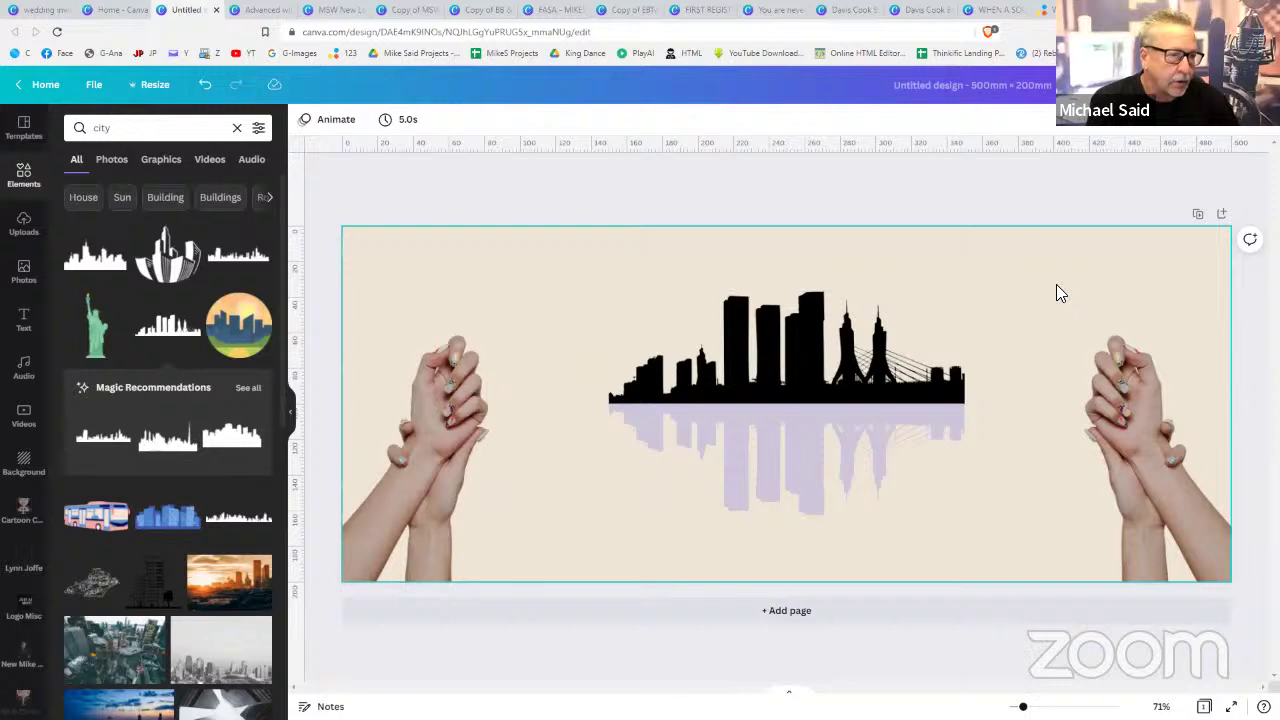
# - Deselect the page and show the Uploads library of uploaded images
pyautogui.click(1002, 182)
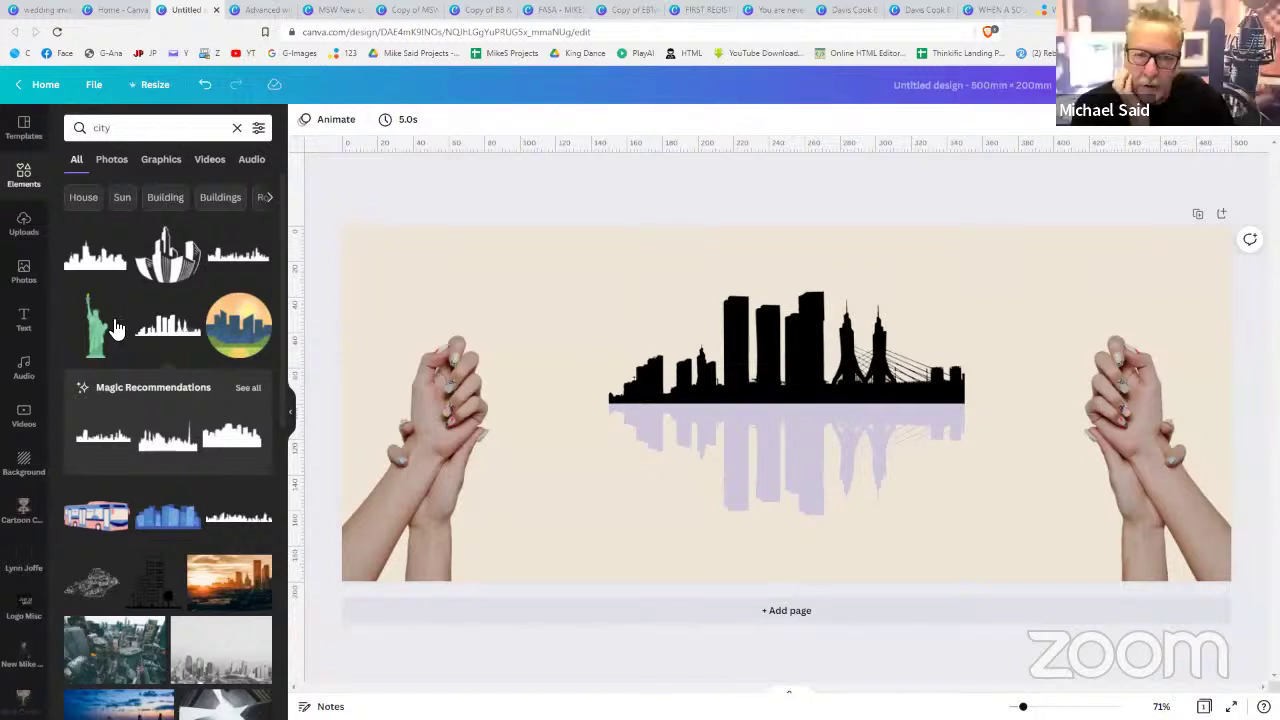
pyautogui.click(26, 225)
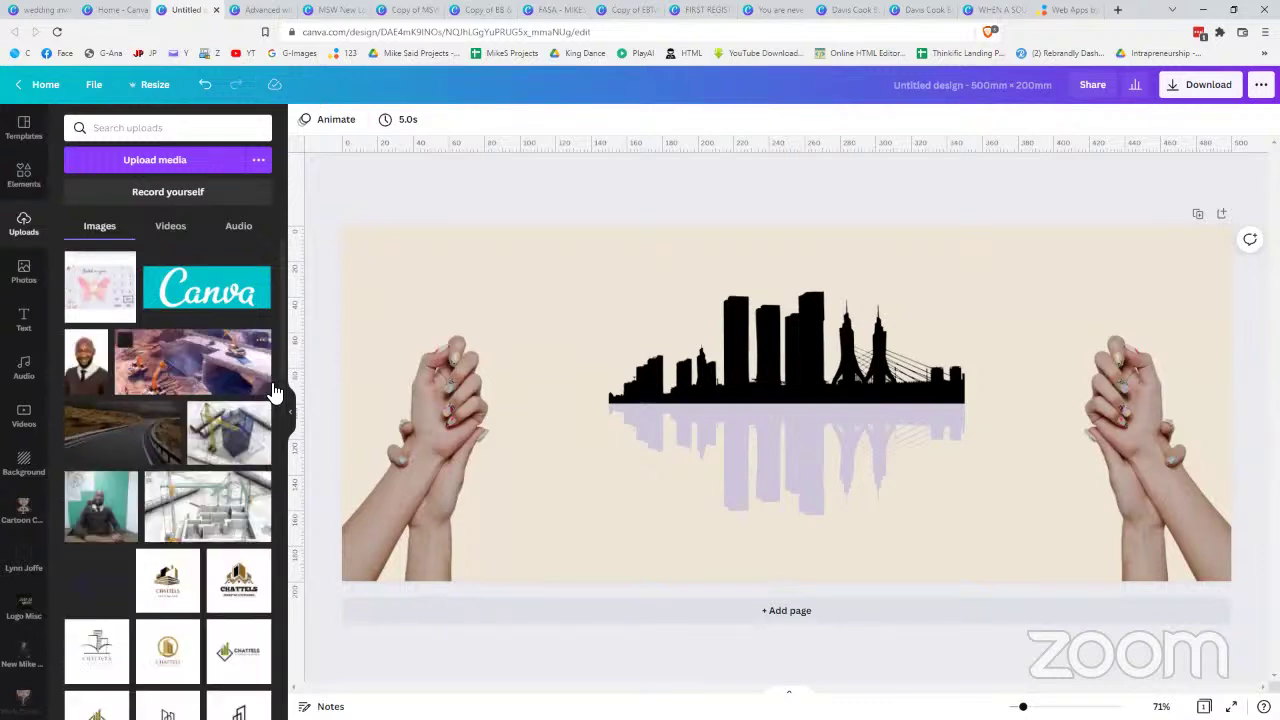
# - Upload the Desktop photo IMG_0350(1) through Upload media
pyautogui.click(175, 177)
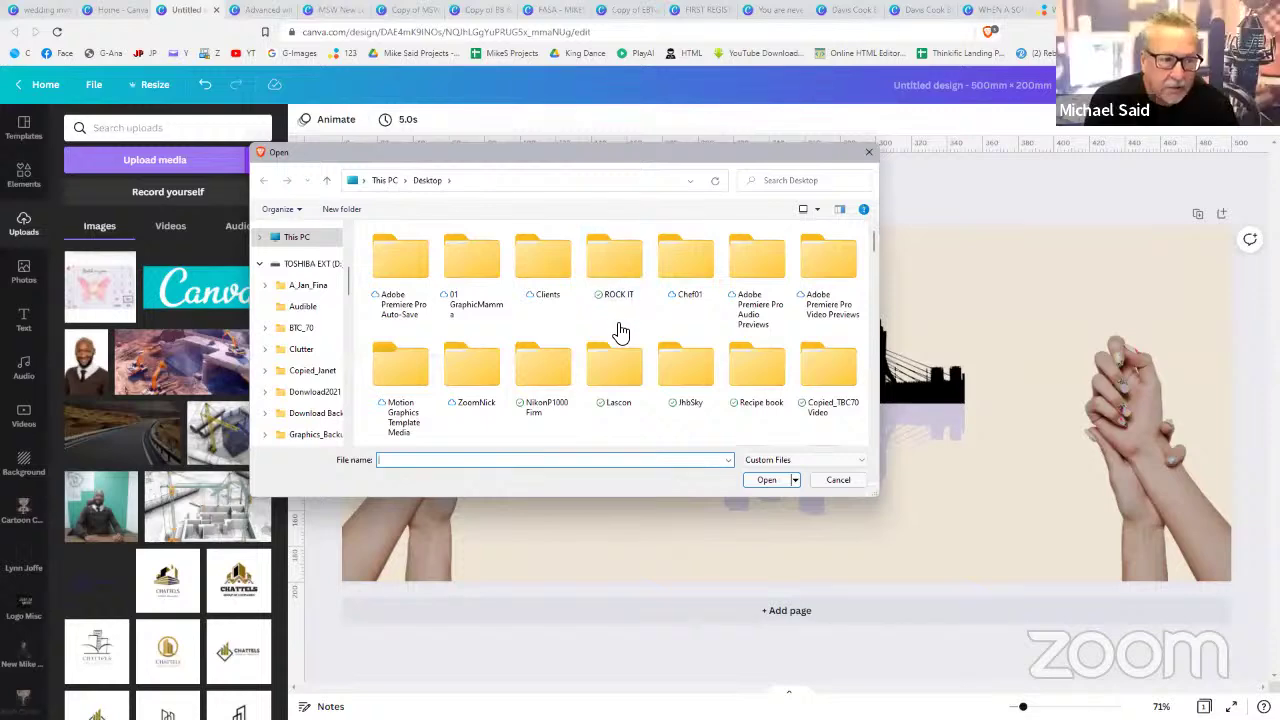
pyautogui.scroll(-5, 617, 320)
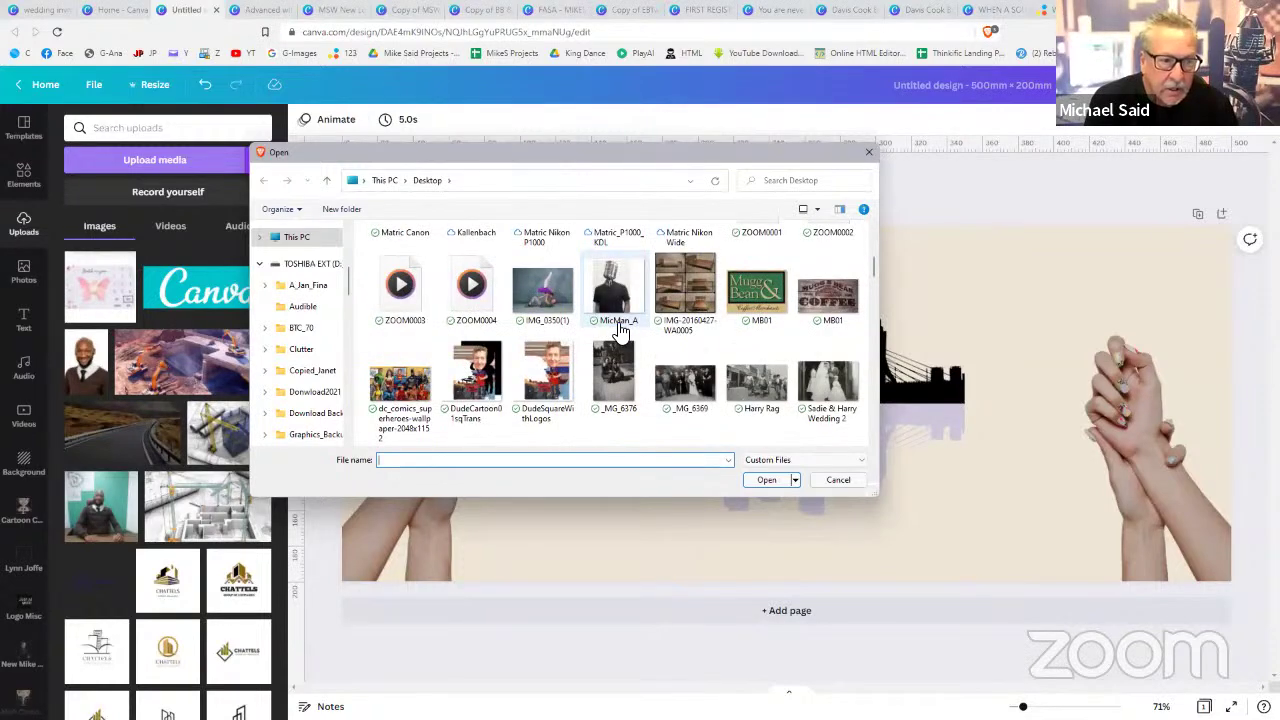
pyautogui.click(558, 296)
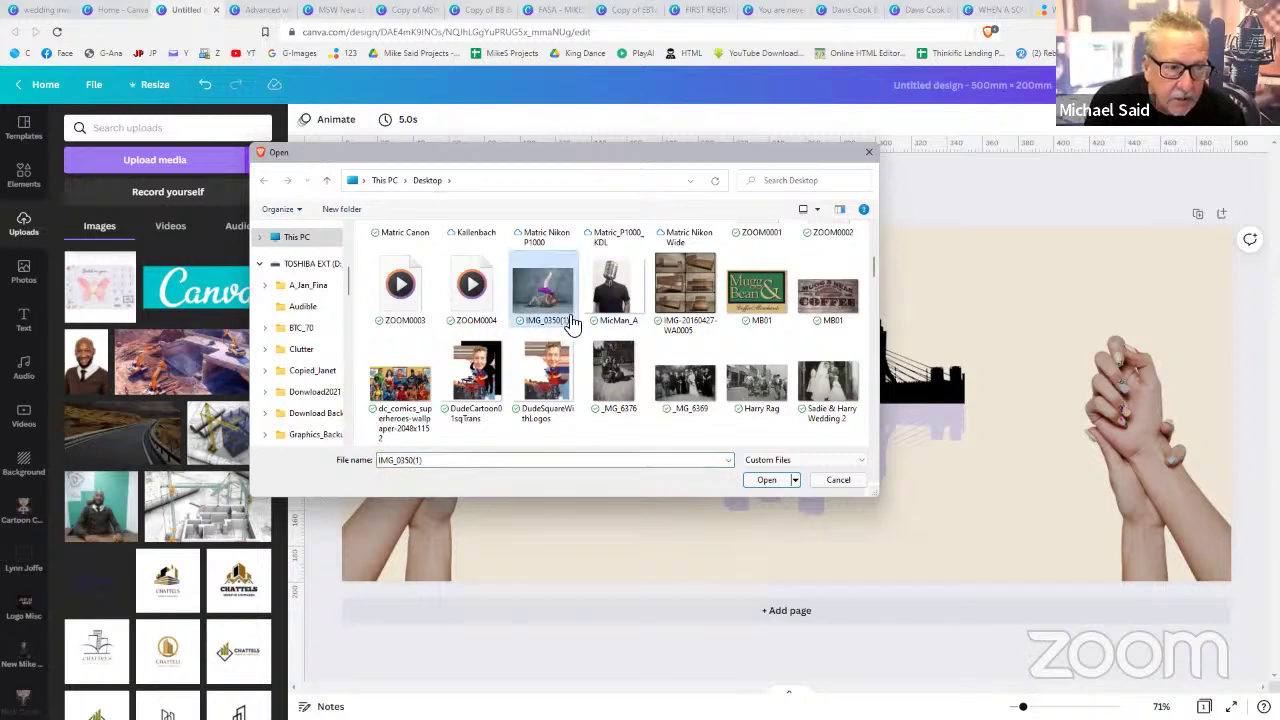
pyautogui.click(768, 482)
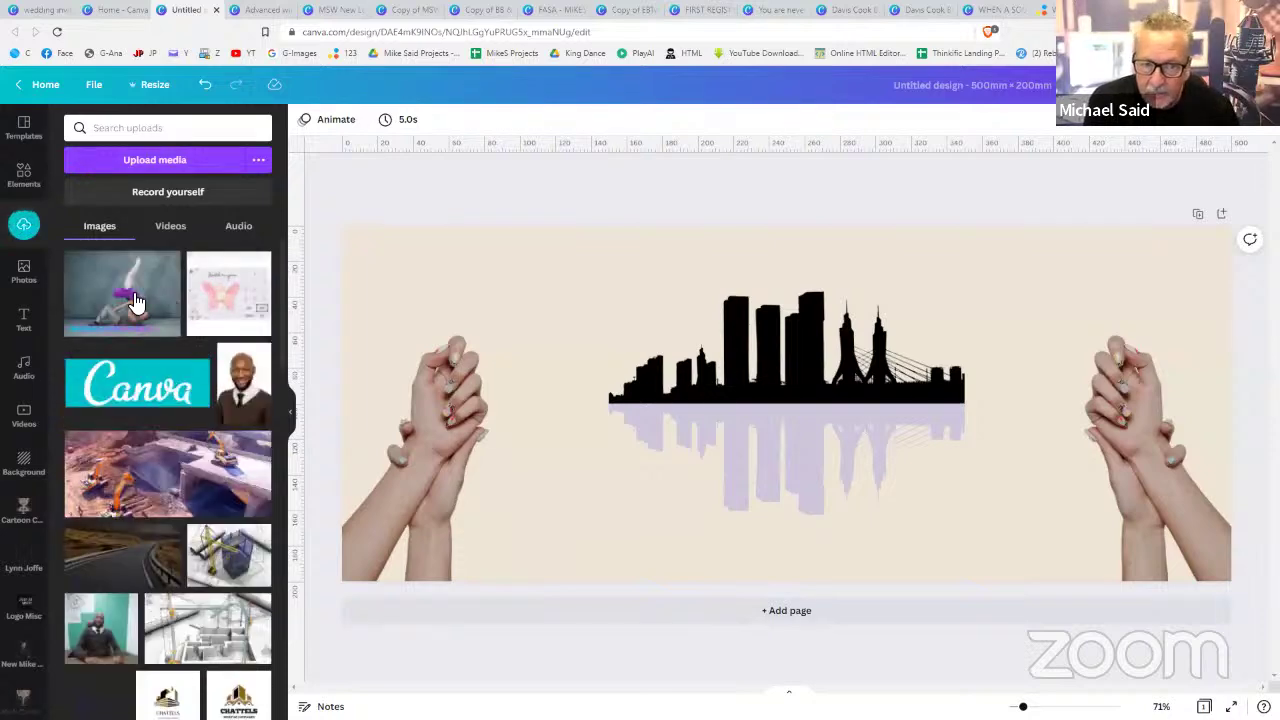
# - Delete the skyline, its reflection and both hands photos from the banner
pyautogui.click(725, 332)
pyautogui.press('Delete')
pyautogui.click(754, 451)
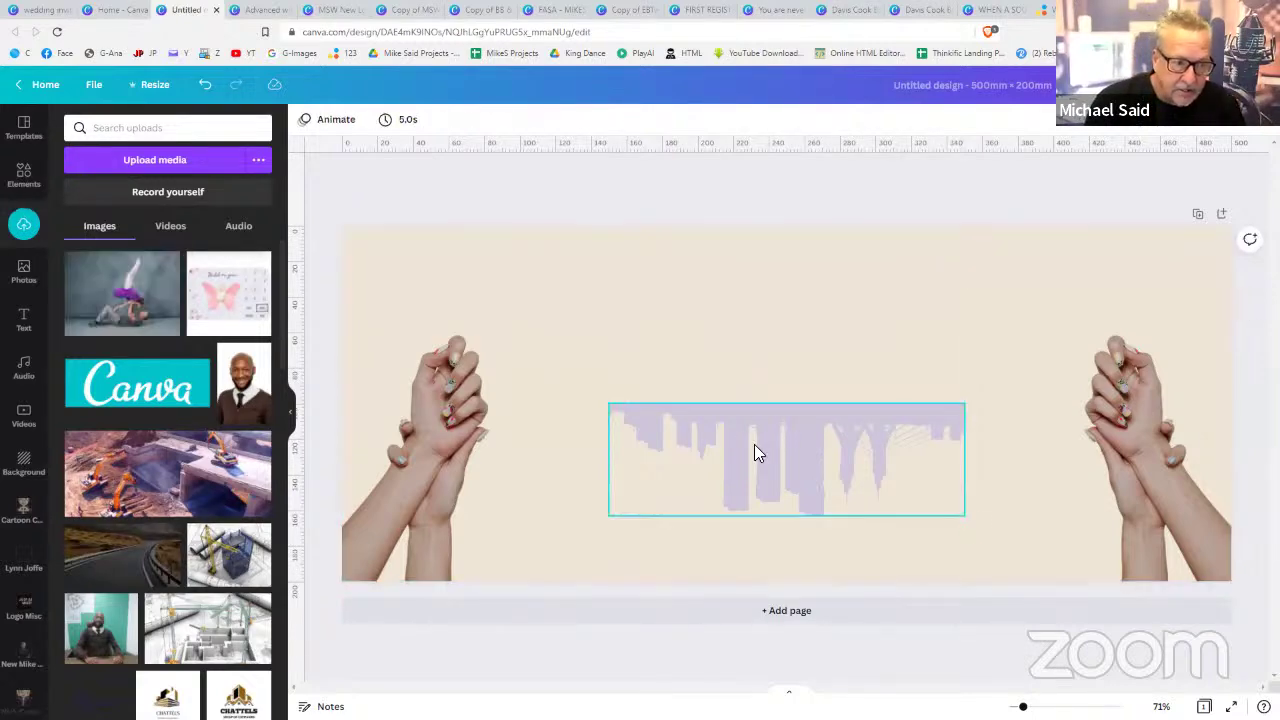
pyautogui.press('Delete')
pyautogui.click(477, 437)
pyautogui.press('Delete')
pyautogui.click(1120, 458)
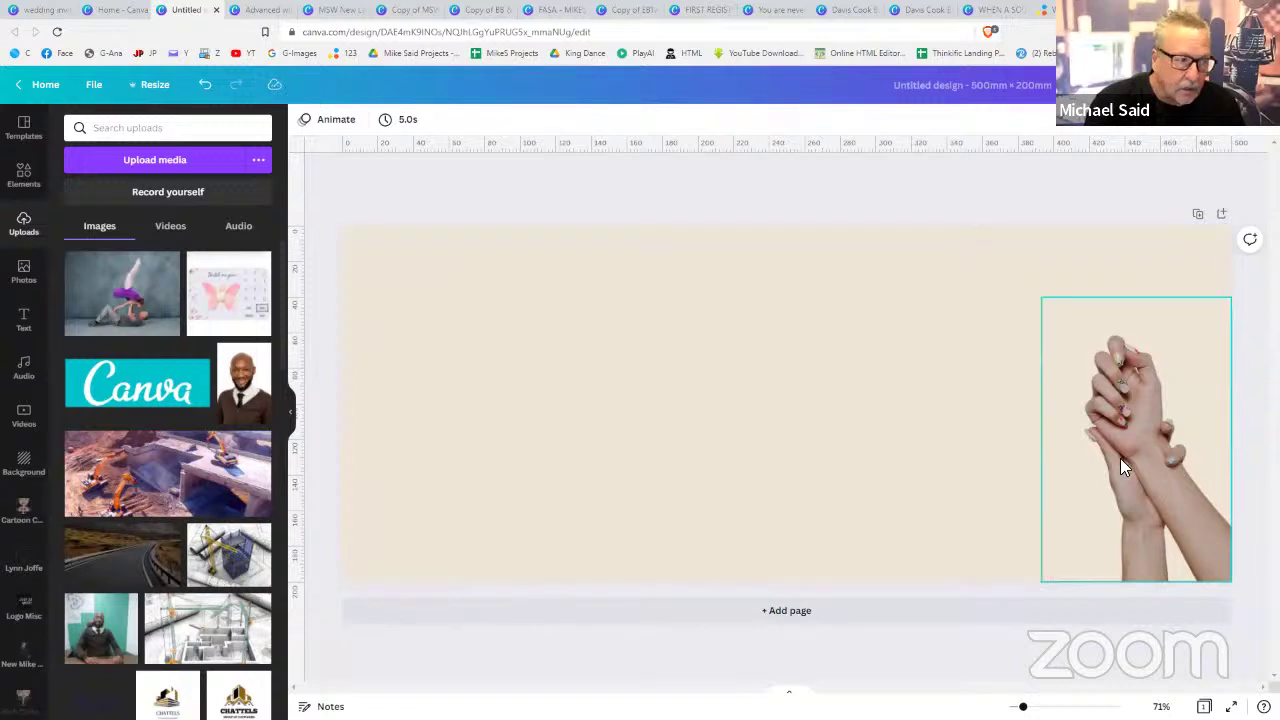
pyautogui.press('Delete')
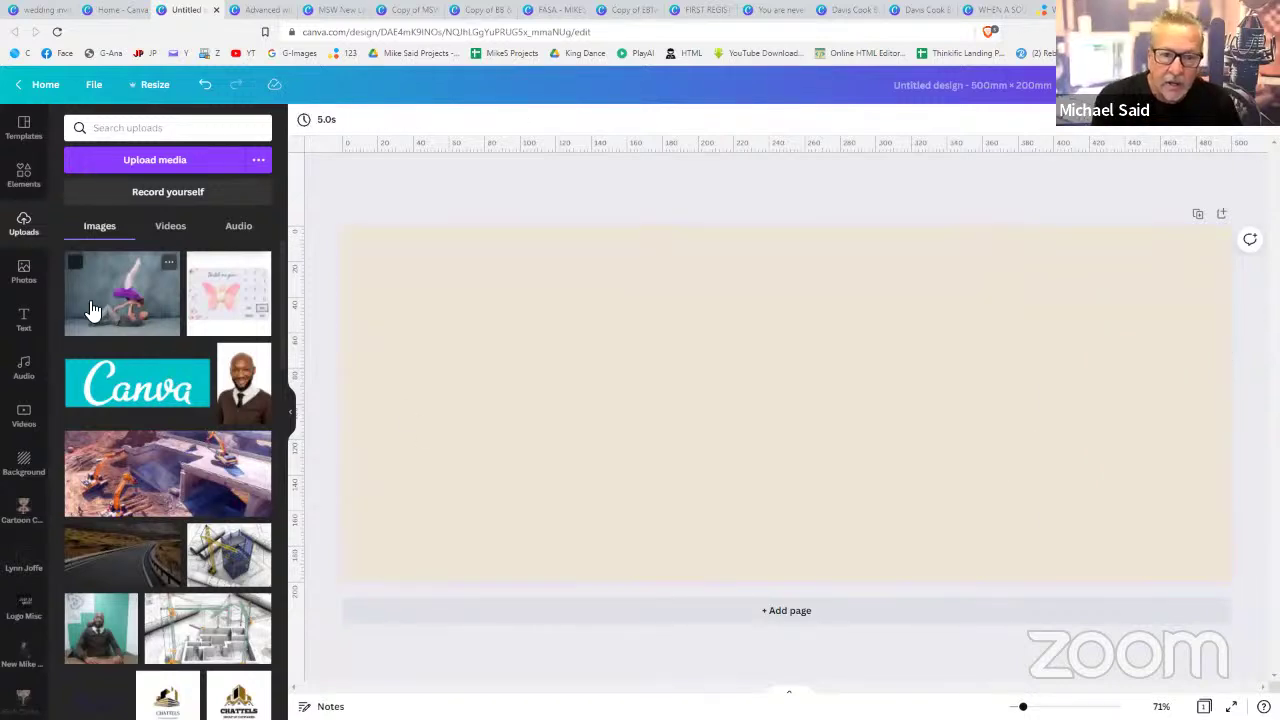
# - Add the dancer photo, remove its background, shrink it and move it toward the top right
pyautogui.click(90, 310)
pyautogui.moveTo(711, 352); pyautogui.dragTo(700, 348)
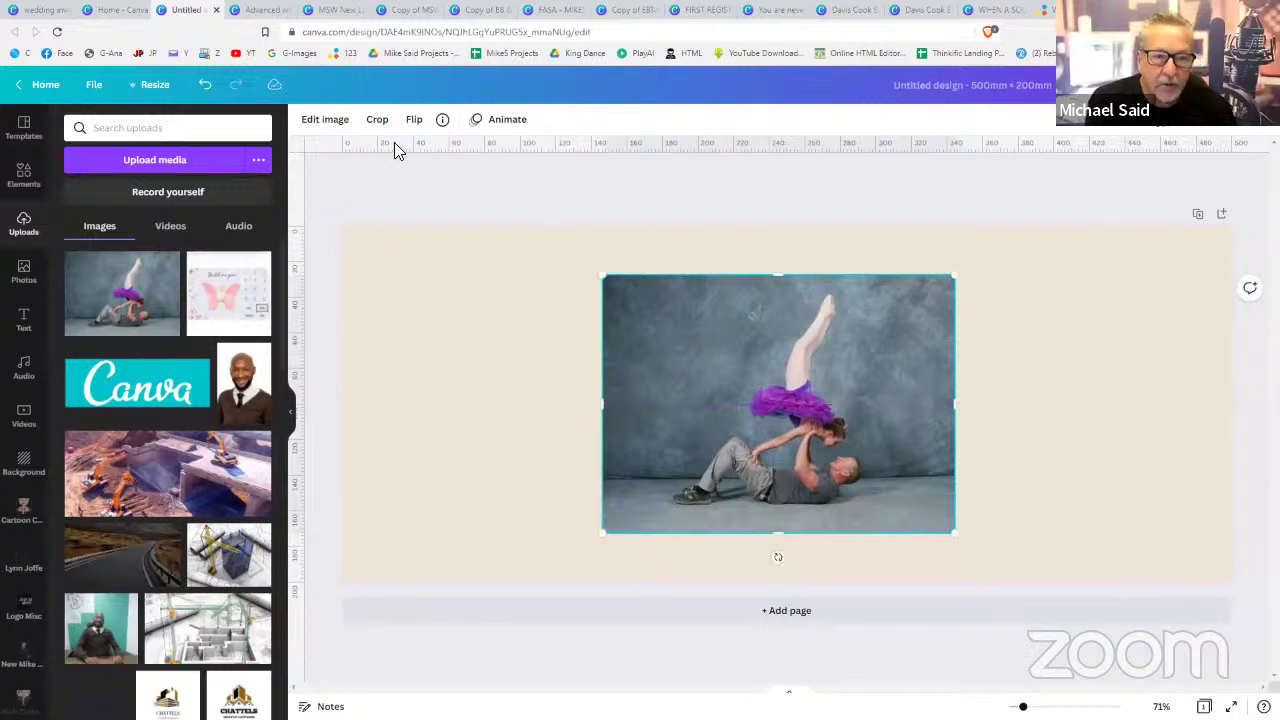
pyautogui.click(336, 122)
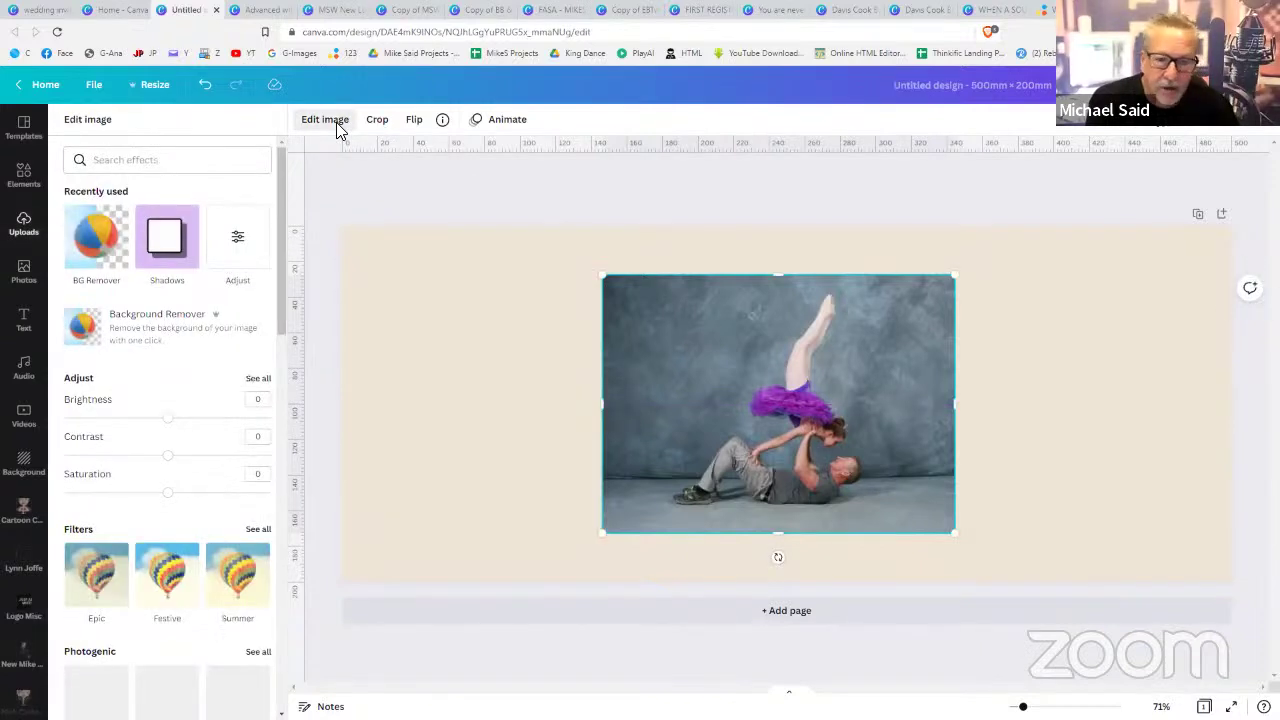
pyautogui.click(138, 326)
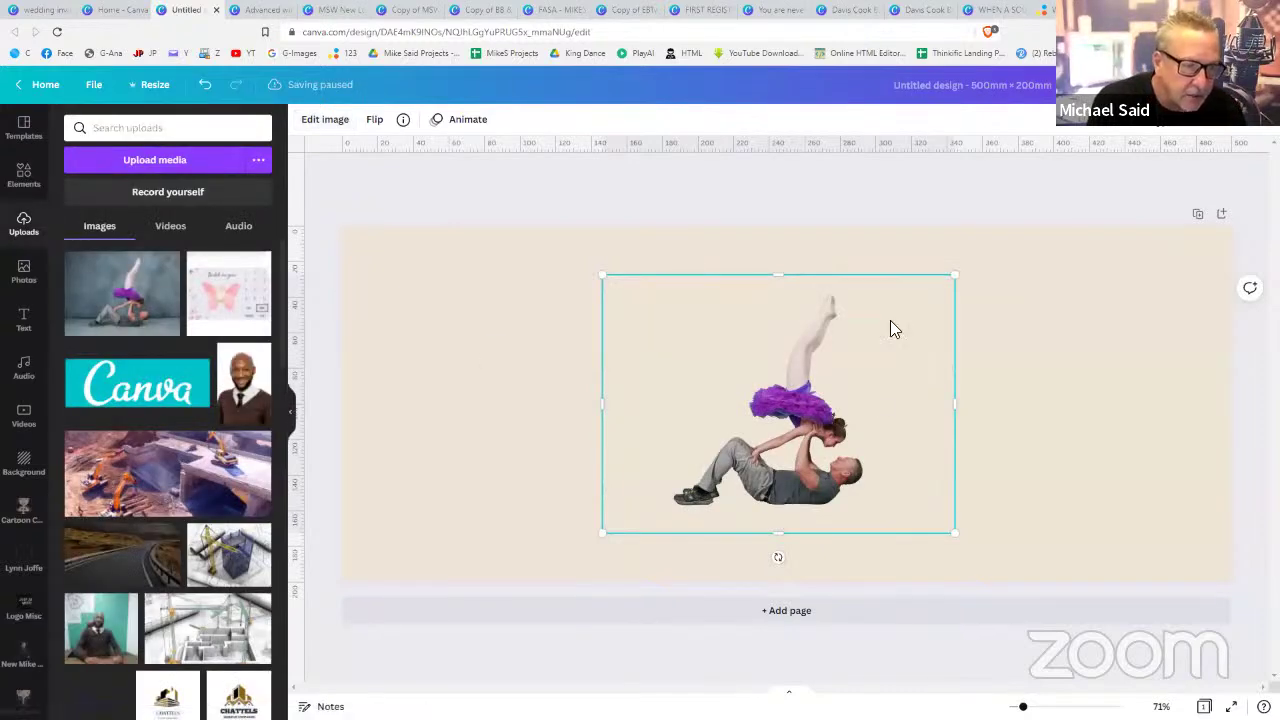
pyautogui.moveTo(949, 286); pyautogui.dragTo(862, 360)
pyautogui.moveTo(761, 457); pyautogui.dragTo(922, 336)
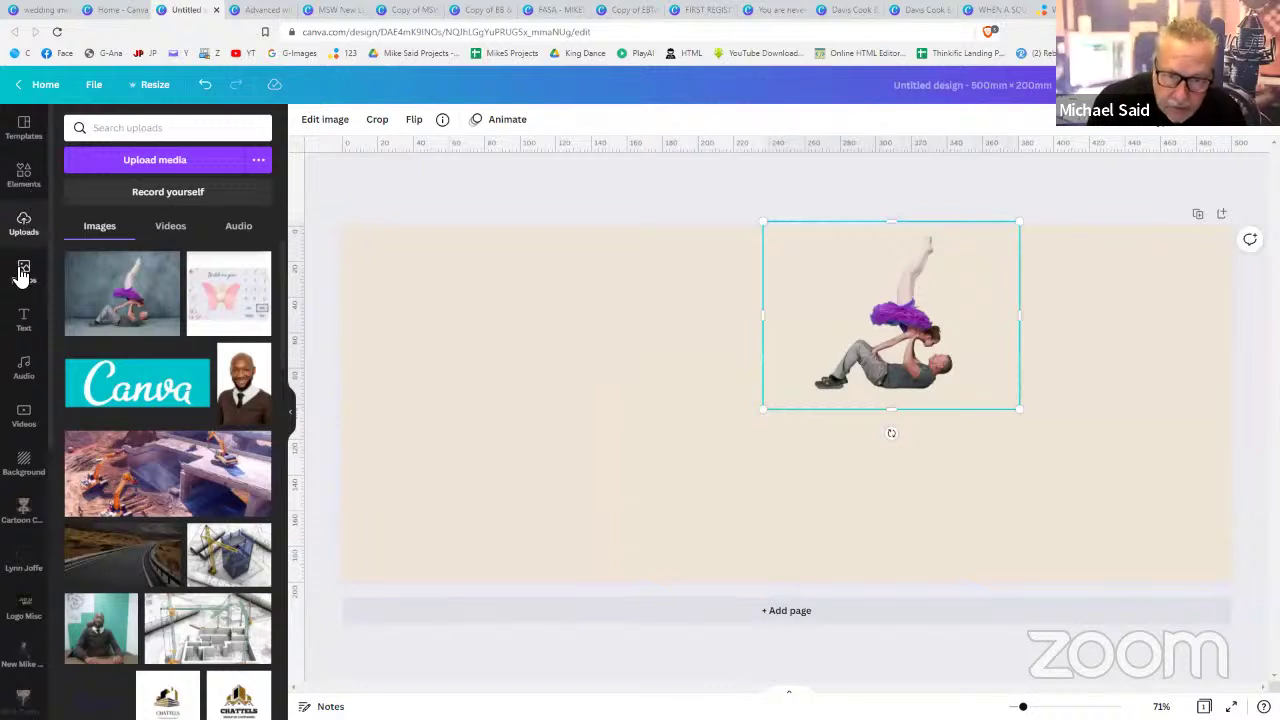
# - Search the Photos library for 'bridge'
pyautogui.click(23, 270)
pyautogui.click(153, 133)
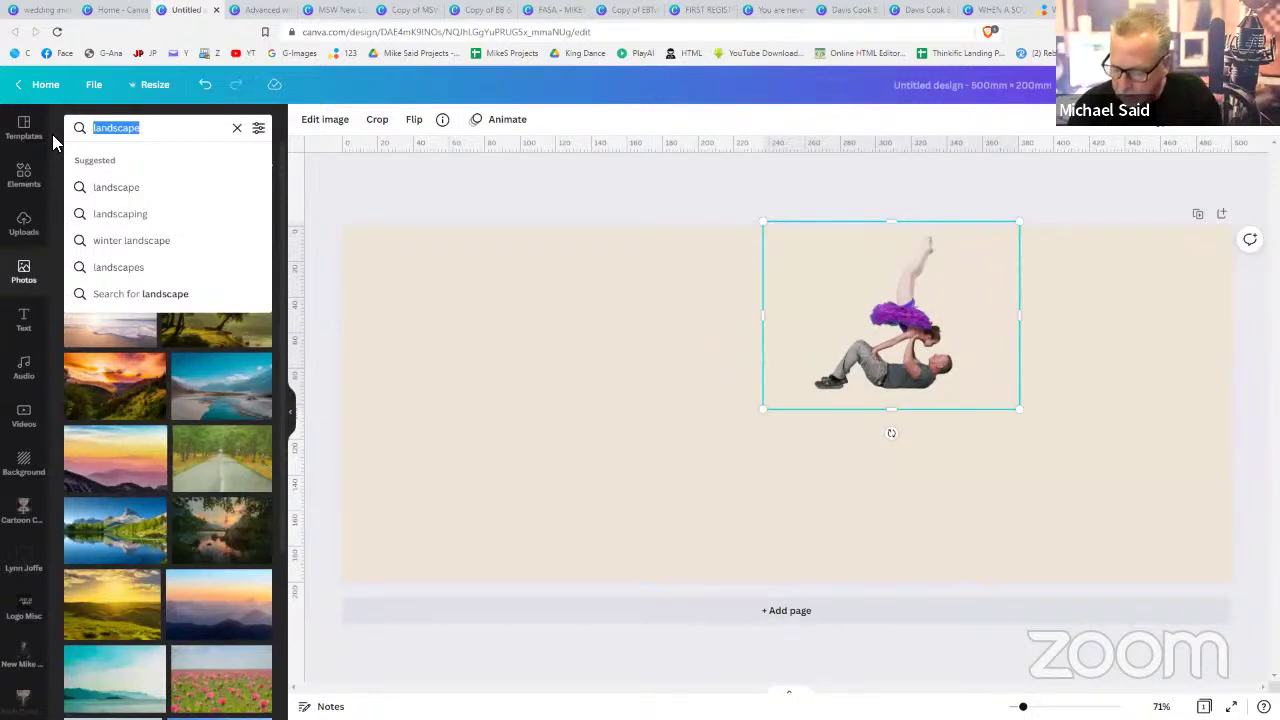
pyautogui.write('bridge')
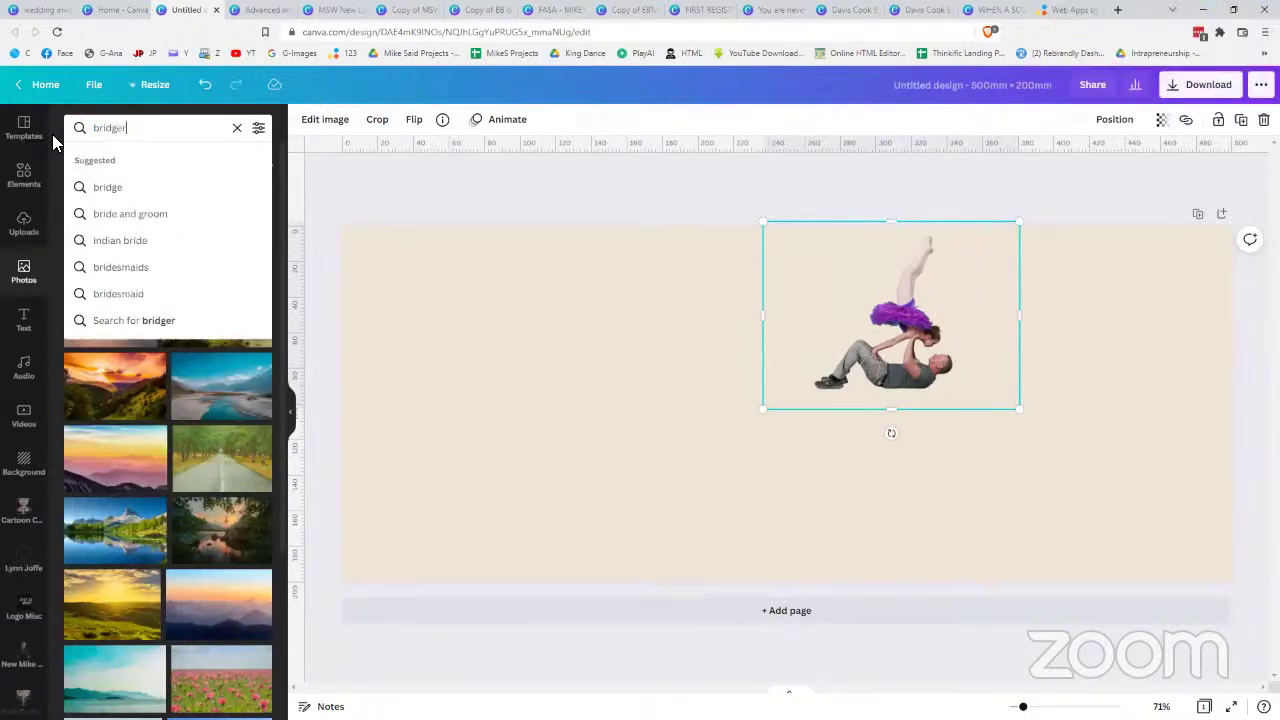
pyautogui.press('Return')
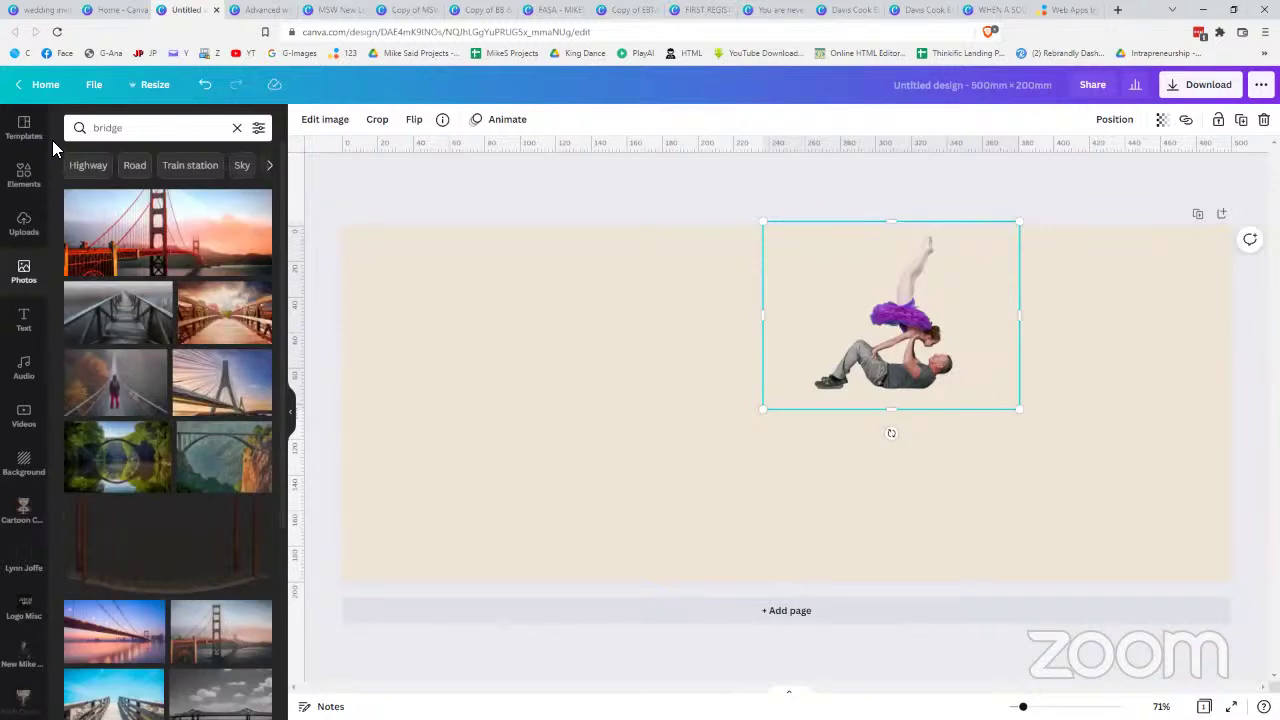
# - Add the wooden bridge photo, delete its duplicate and set it as the page background
pyautogui.click(214, 314)
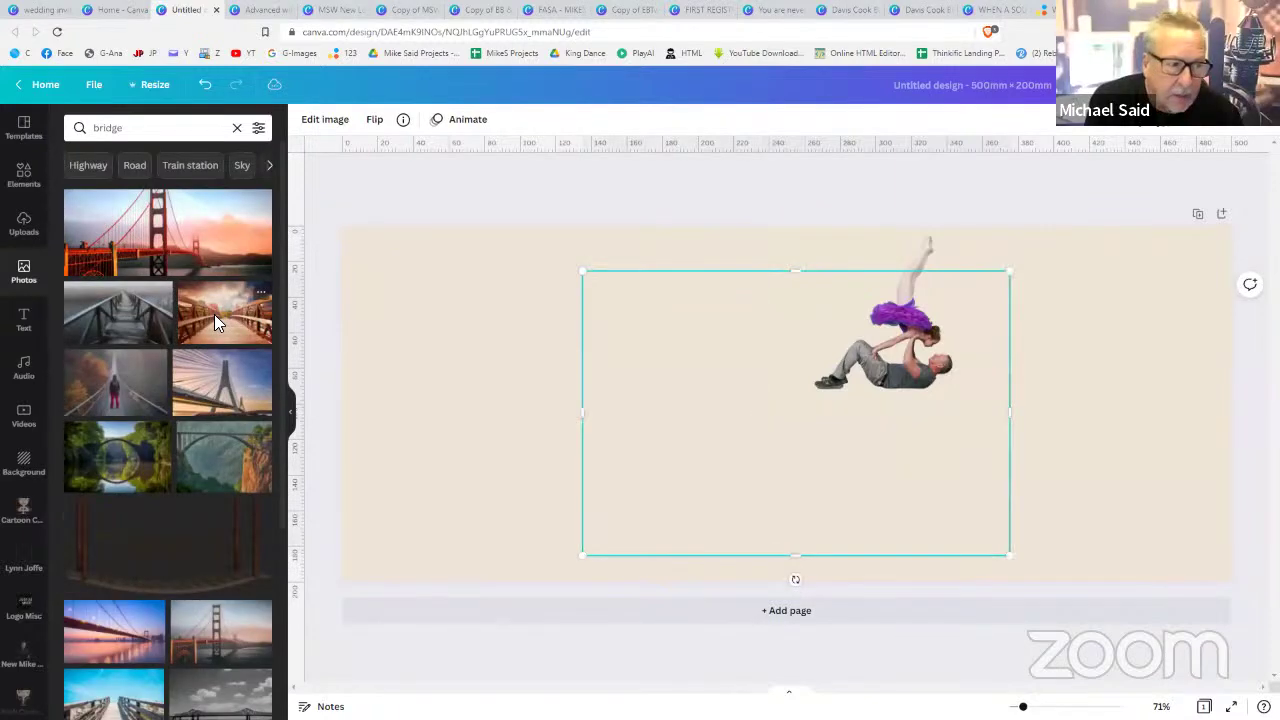
pyautogui.rightClick(706, 422)
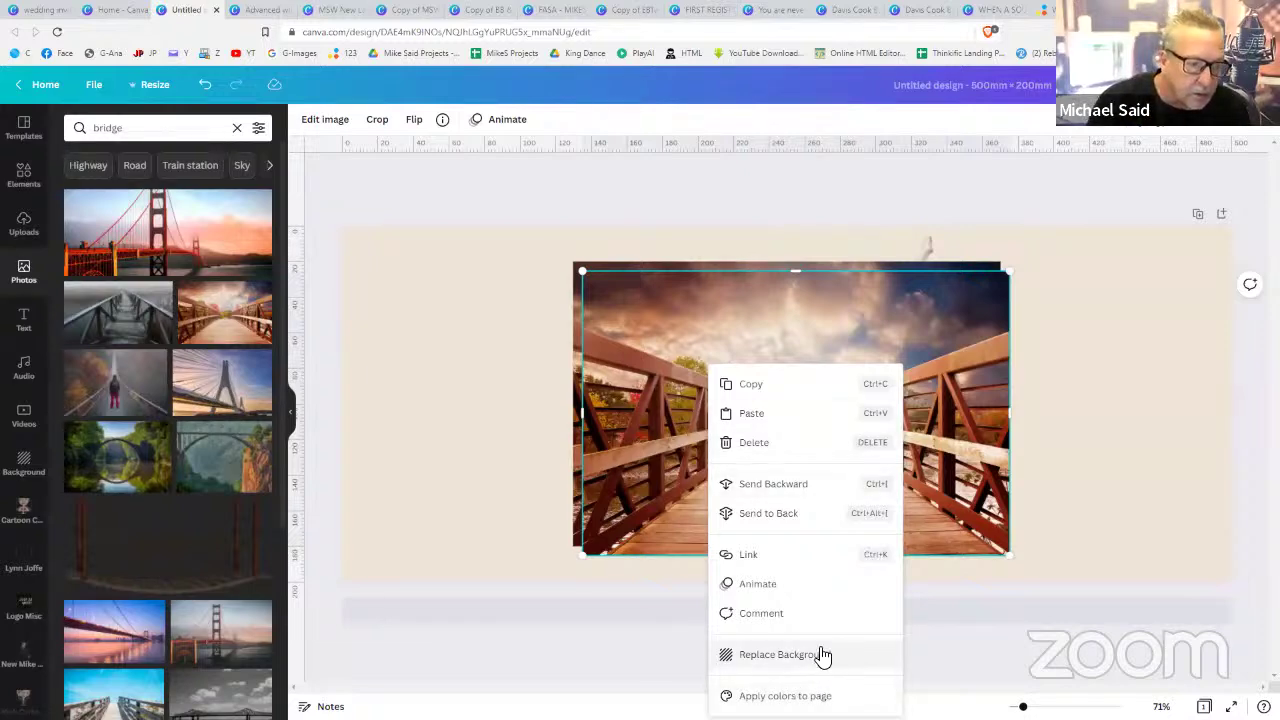
pyautogui.click(758, 442)
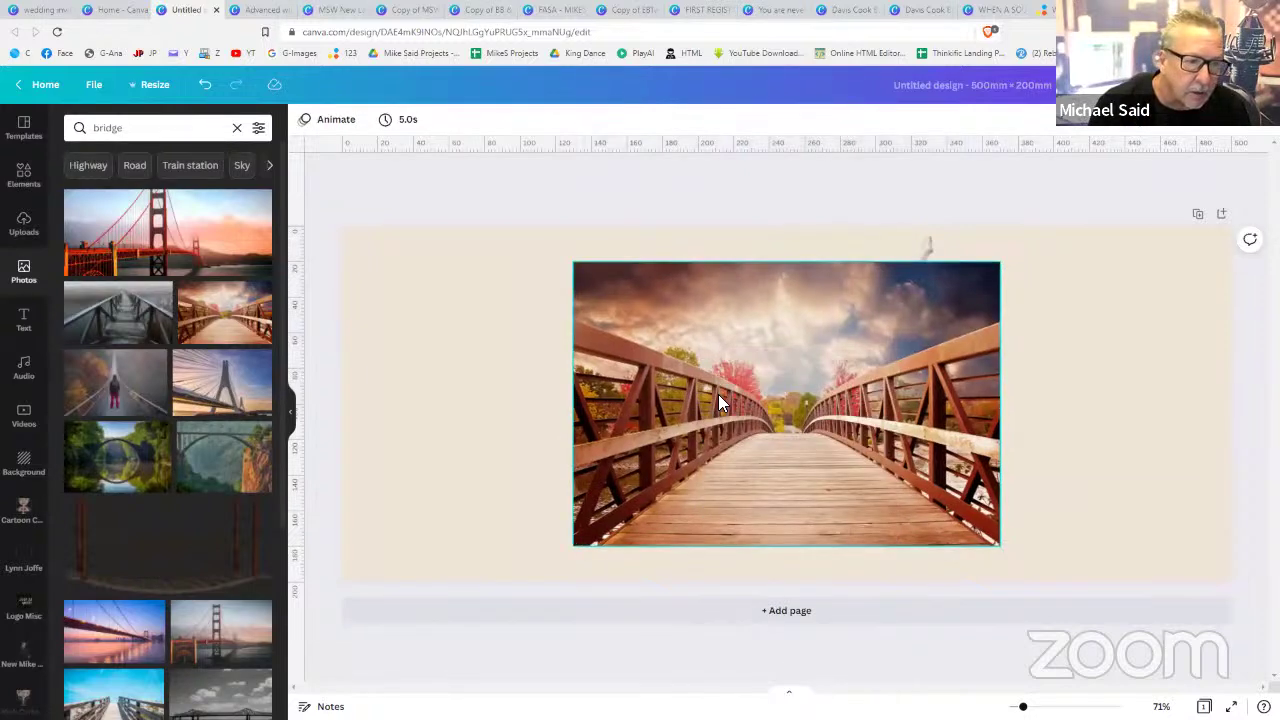
pyautogui.click(718, 394)
pyautogui.rightClick(708, 404)
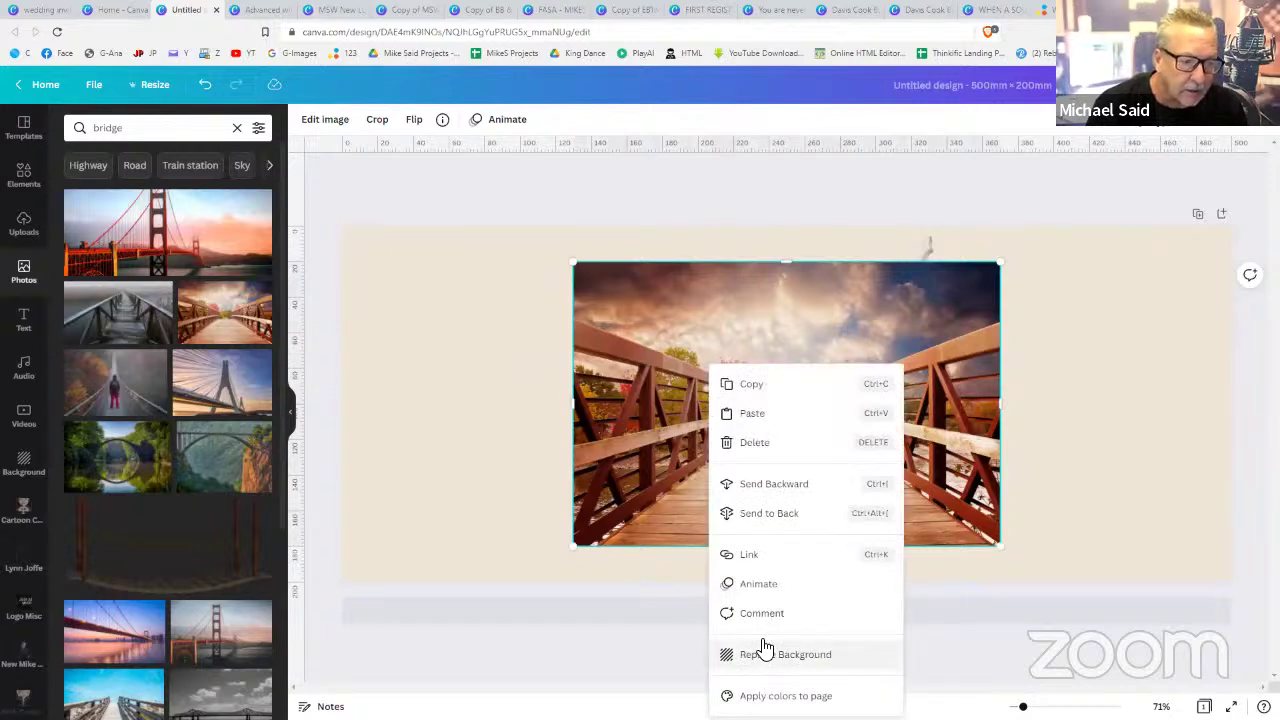
pyautogui.click(763, 652)
# - Move the dancer cutout onto the bridge deck and enlarge it from its corners, centred on the deck
pyautogui.click(895, 390)
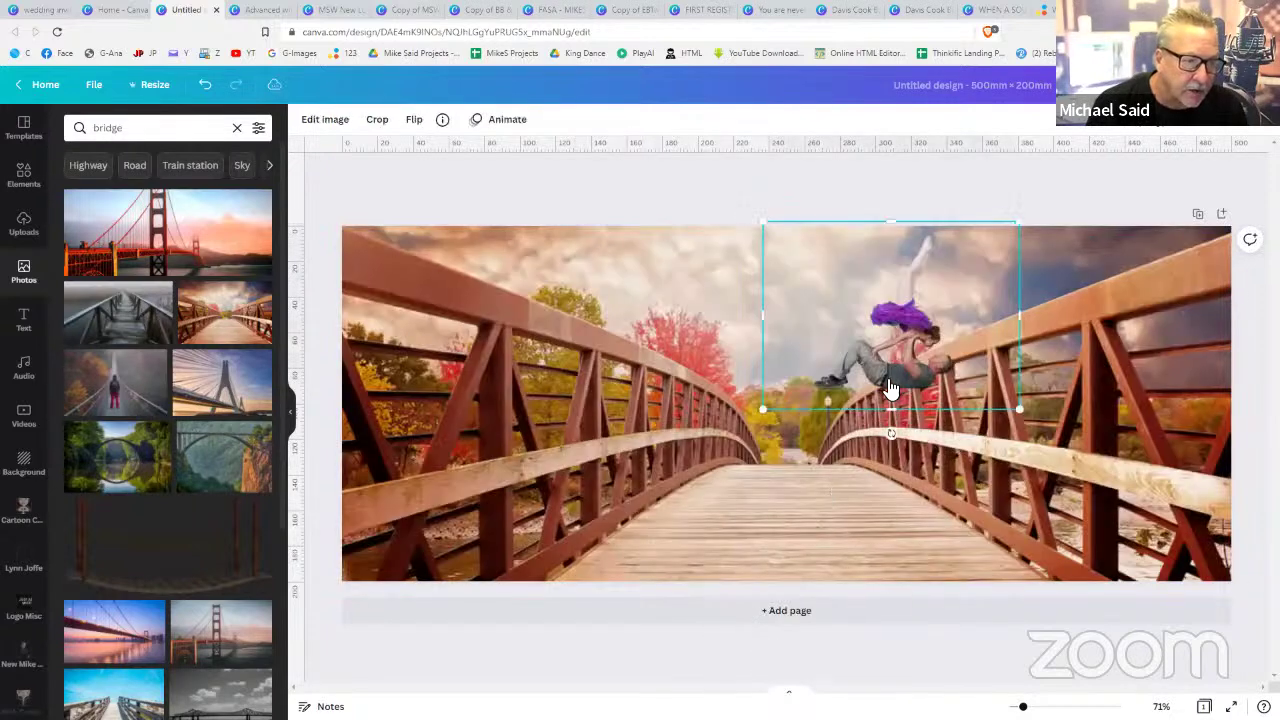
pyautogui.moveTo(895, 390); pyautogui.dragTo(797, 516)
pyautogui.moveTo(660, 358); pyautogui.dragTo(588, 292)
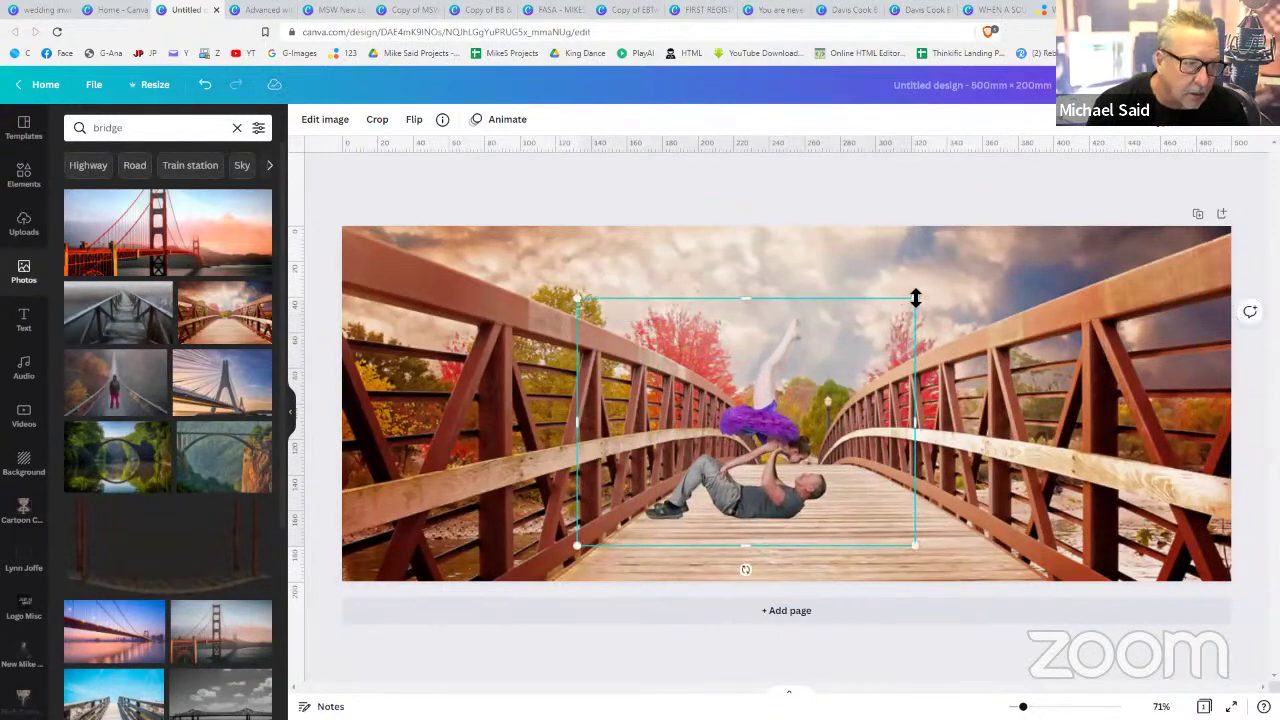
pyautogui.moveTo(918, 297); pyautogui.dragTo(1008, 264)
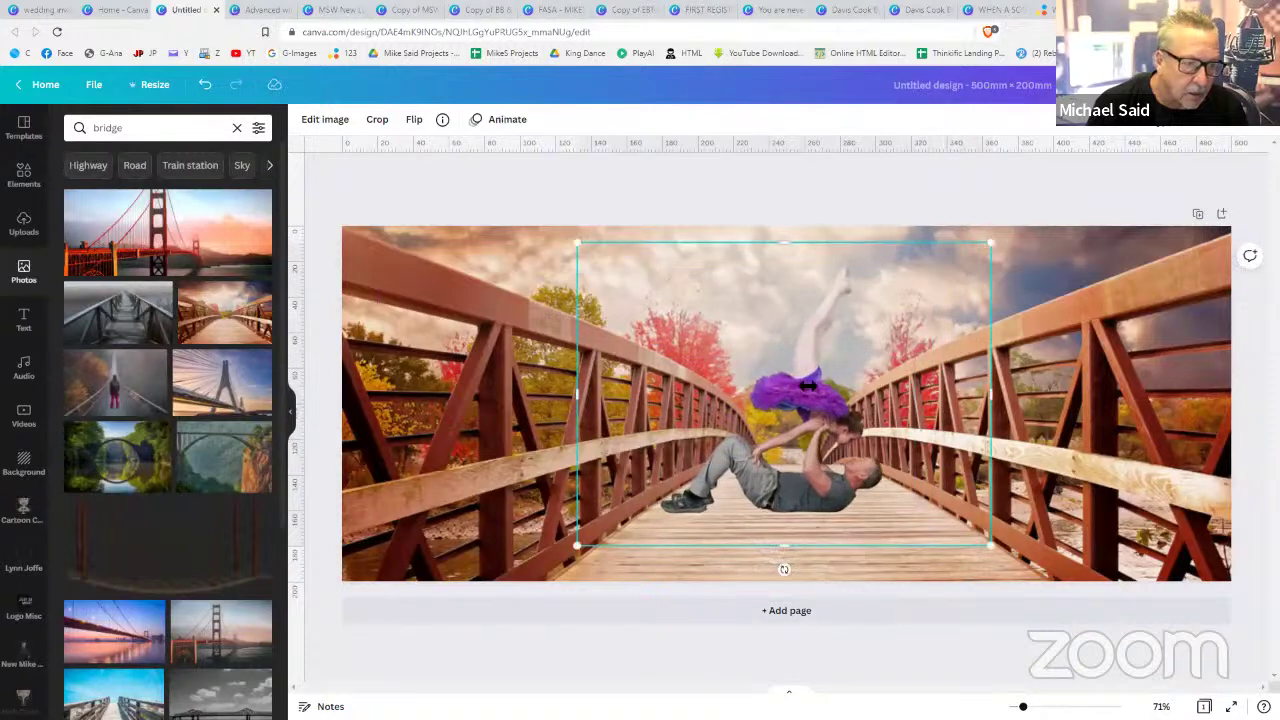
pyautogui.moveTo(806, 389); pyautogui.dragTo(803, 405)
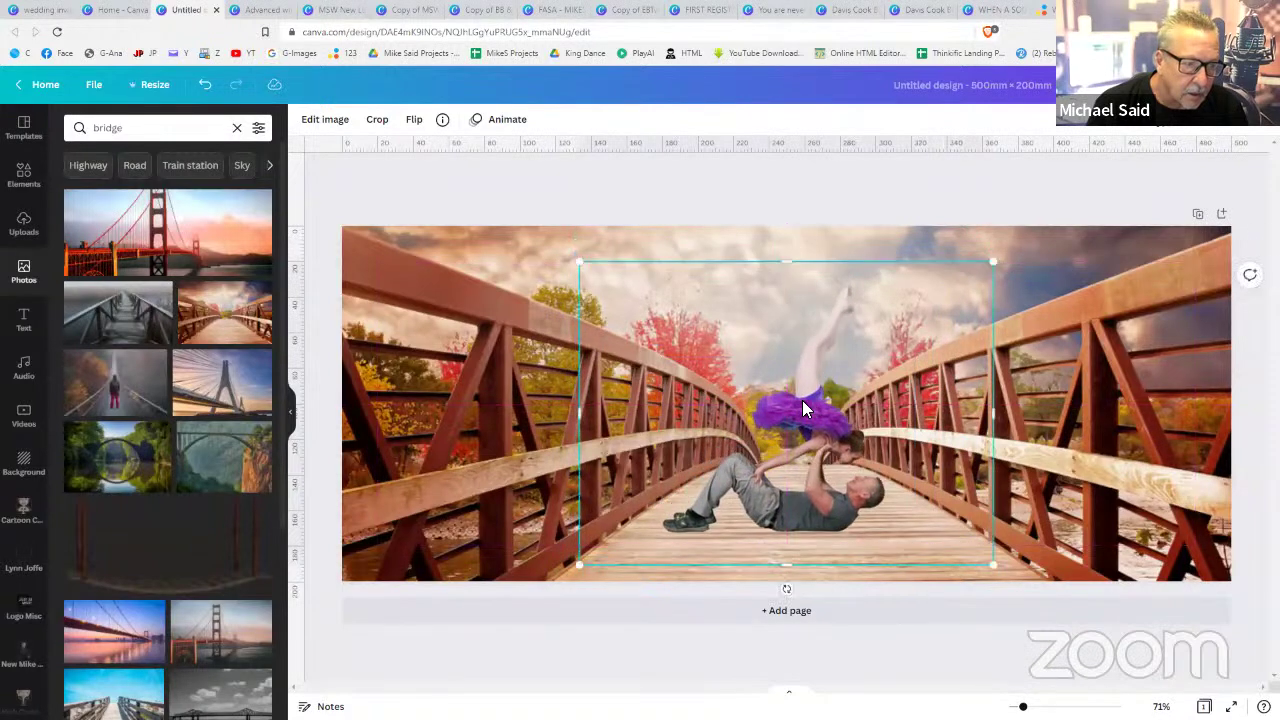
pyautogui.doubleClick(802, 400)
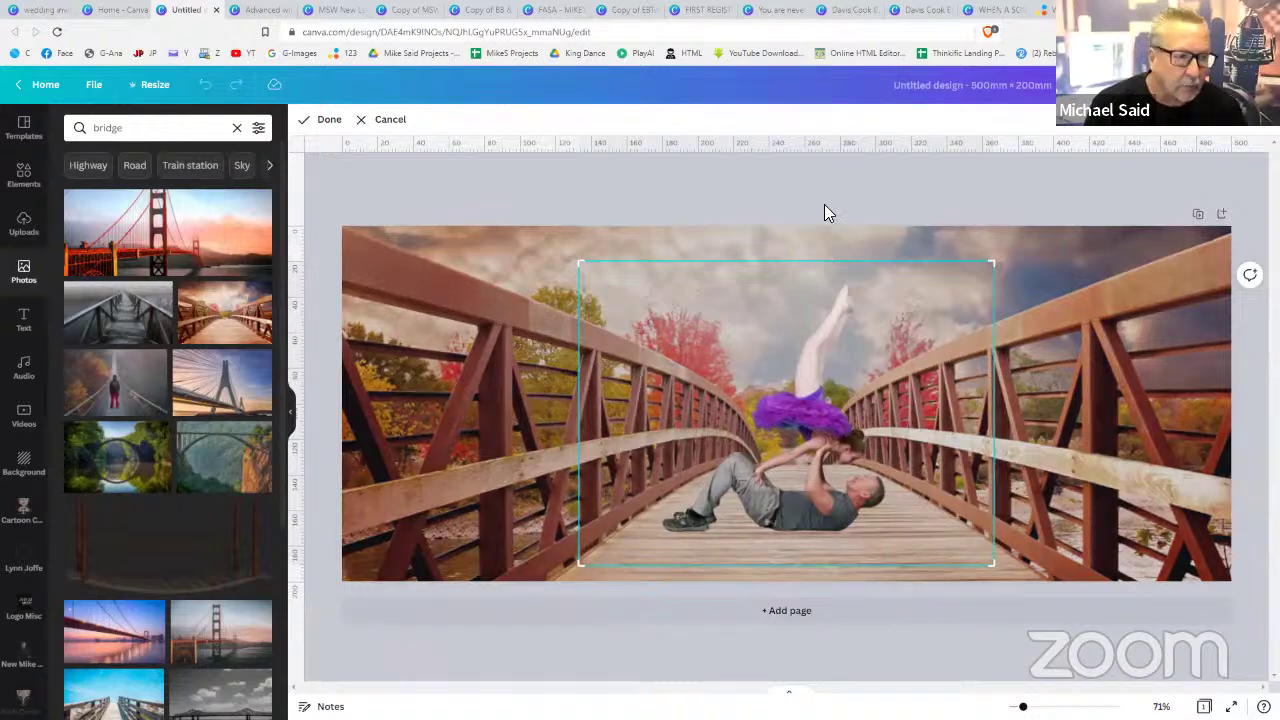
pyautogui.click(824, 204)
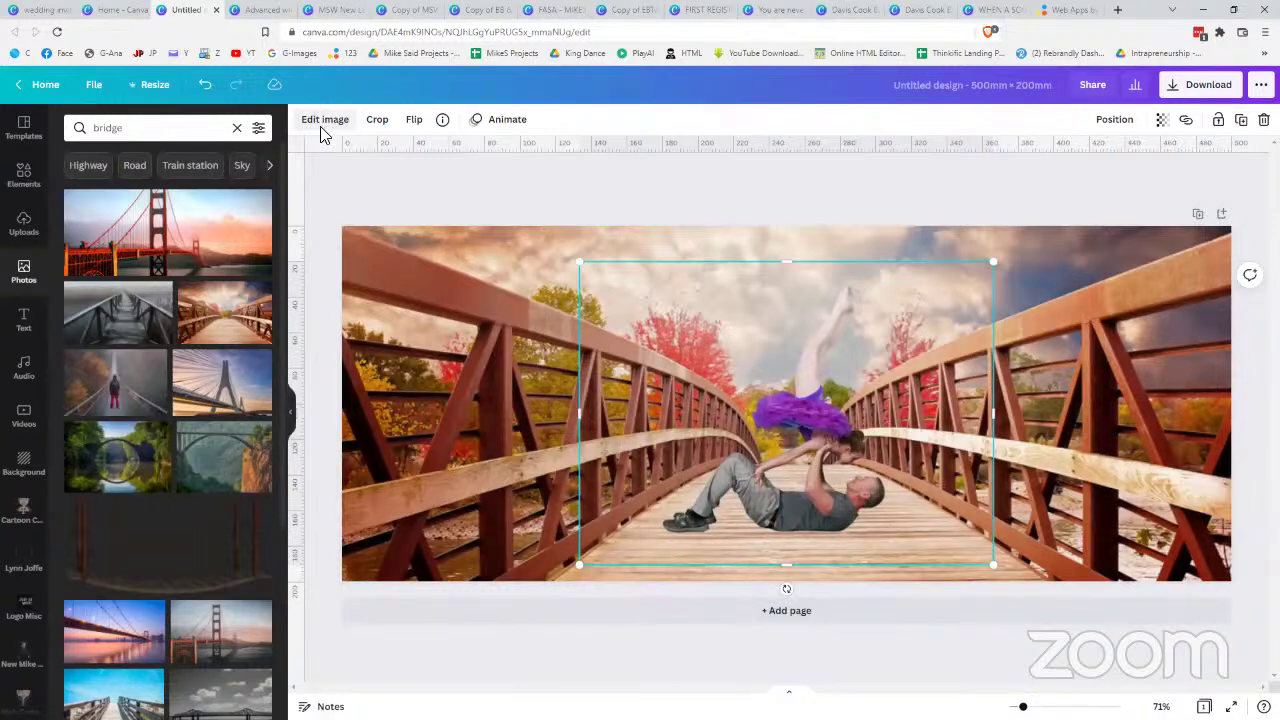
# - Give the dancer cutout a Curved shadow from the image edit Shadows options
pyautogui.click(334, 124)
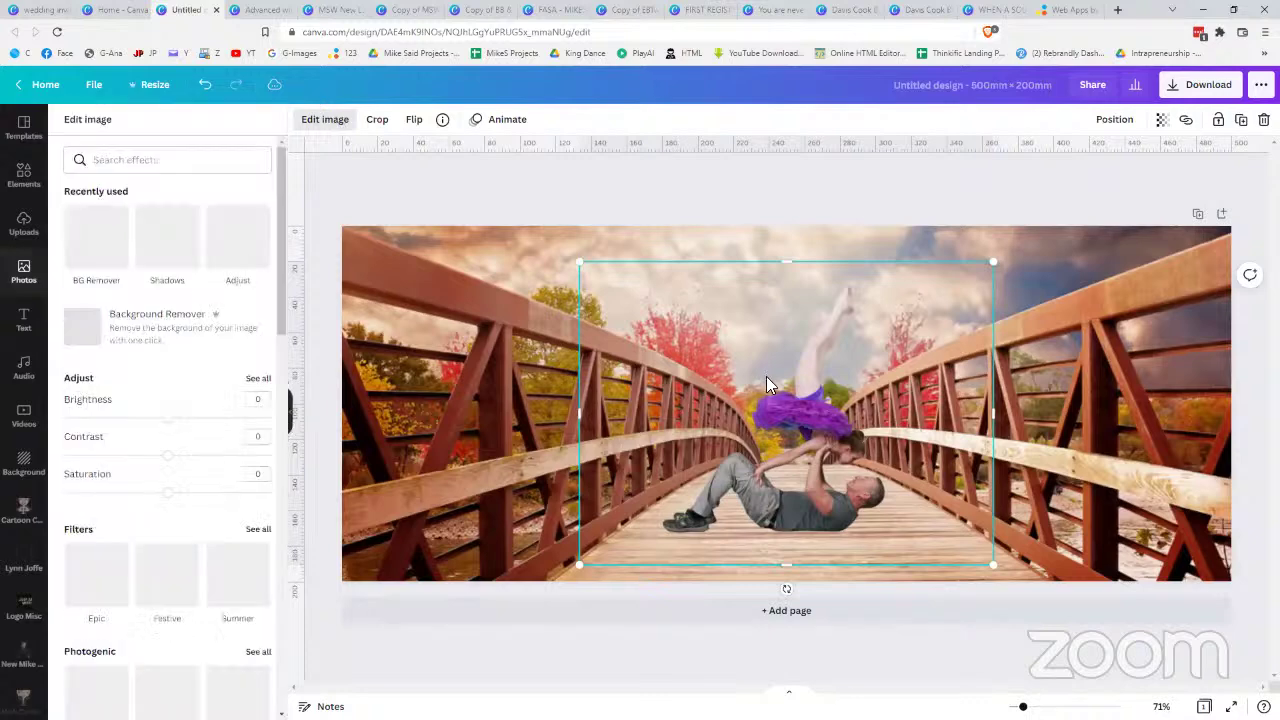
pyautogui.scroll(-5, 153, 453)
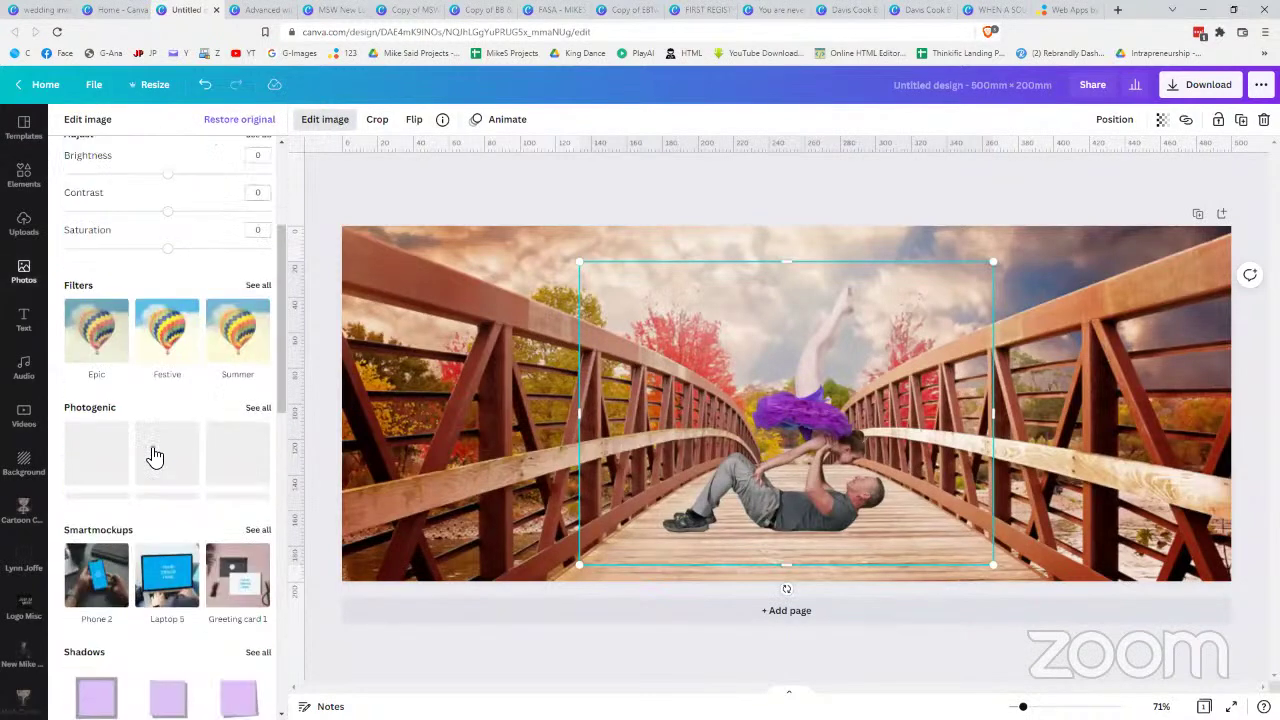
pyautogui.scroll(-1, 240, 395)
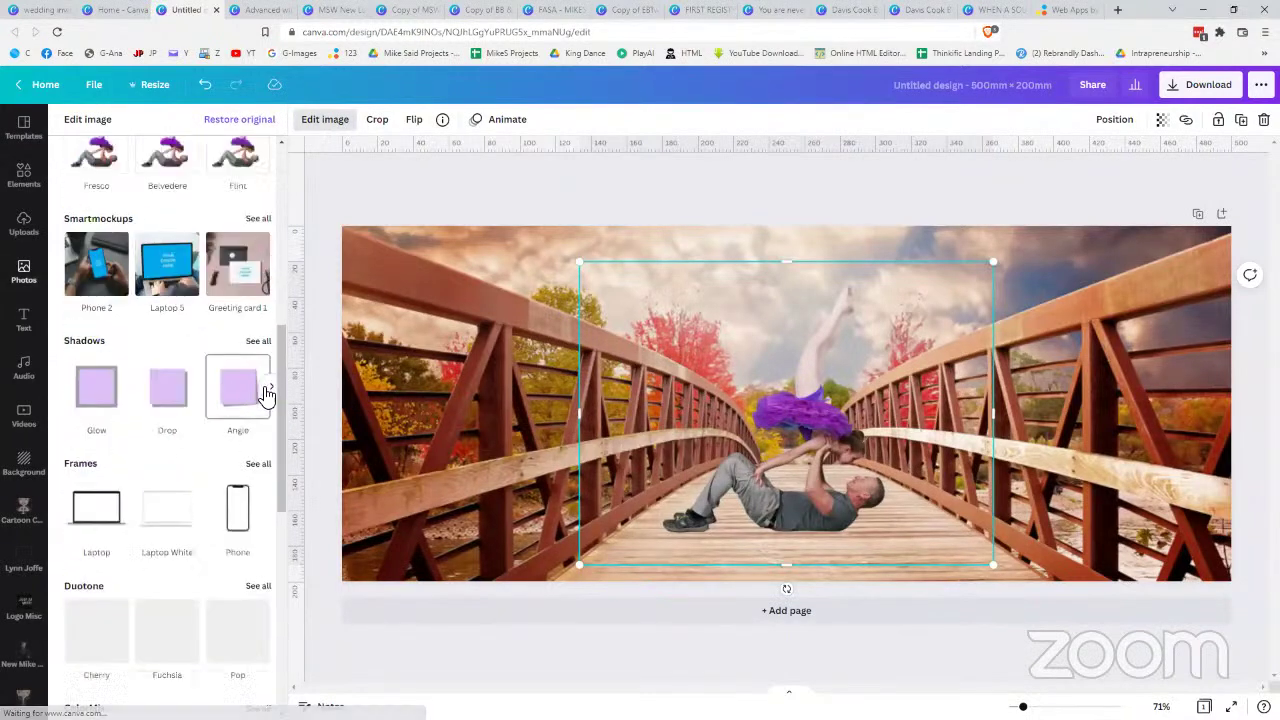
pyautogui.click(268, 390)
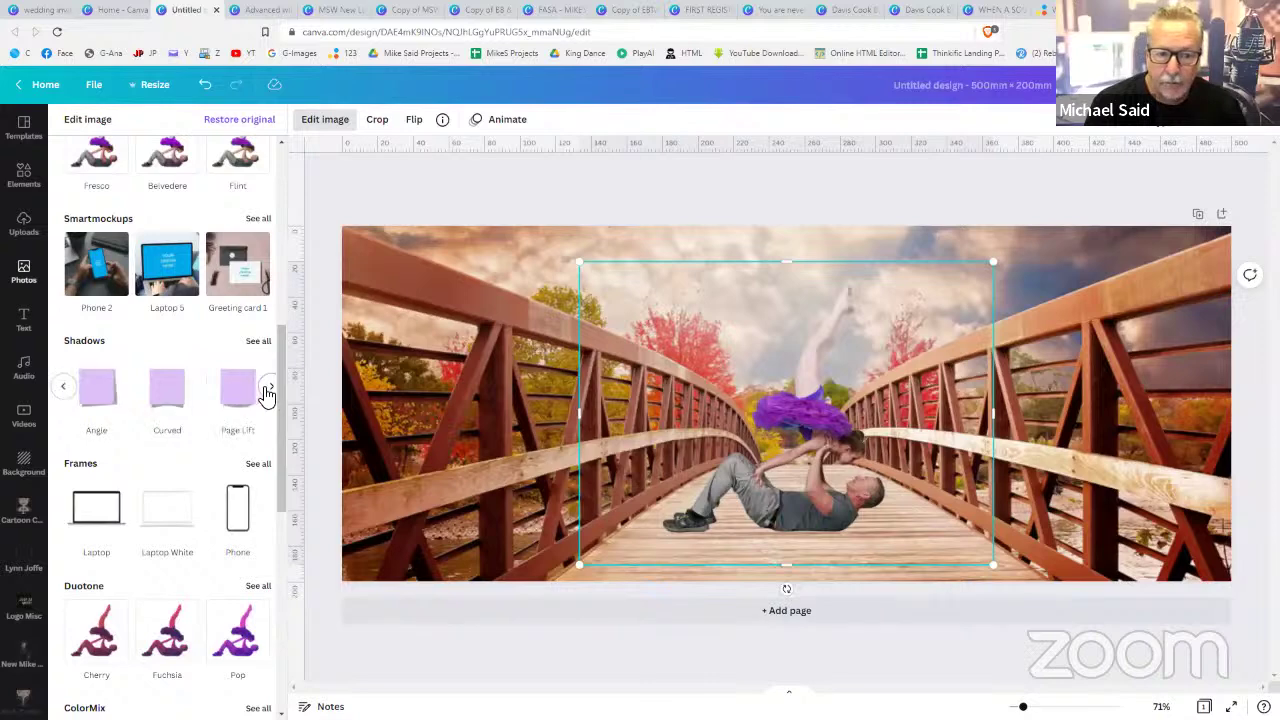
pyautogui.click(167, 390)
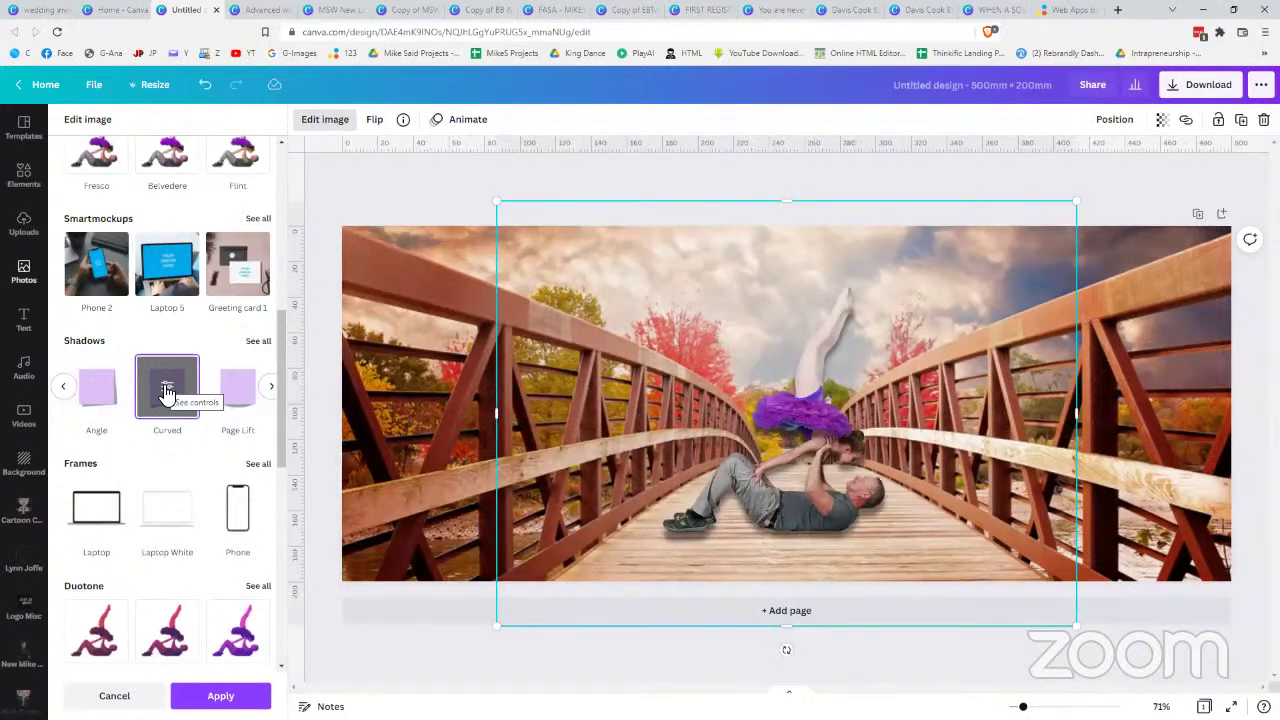
pyautogui.click(1122, 216)
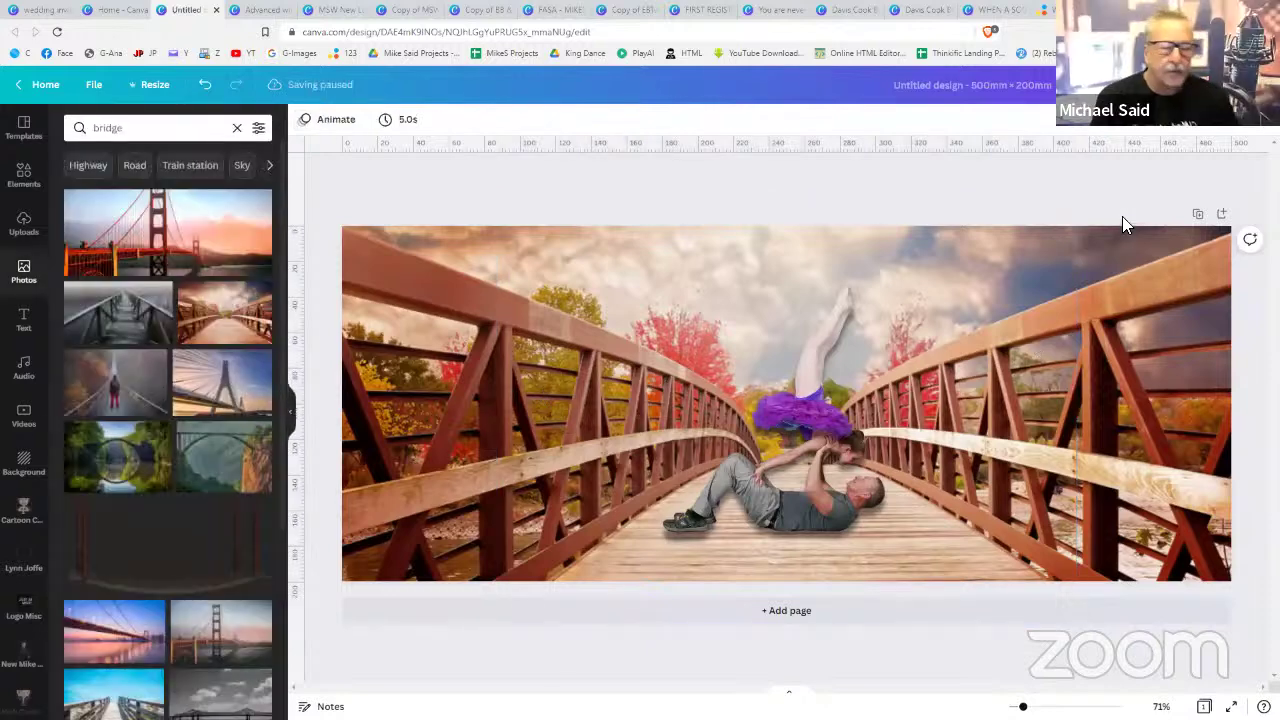
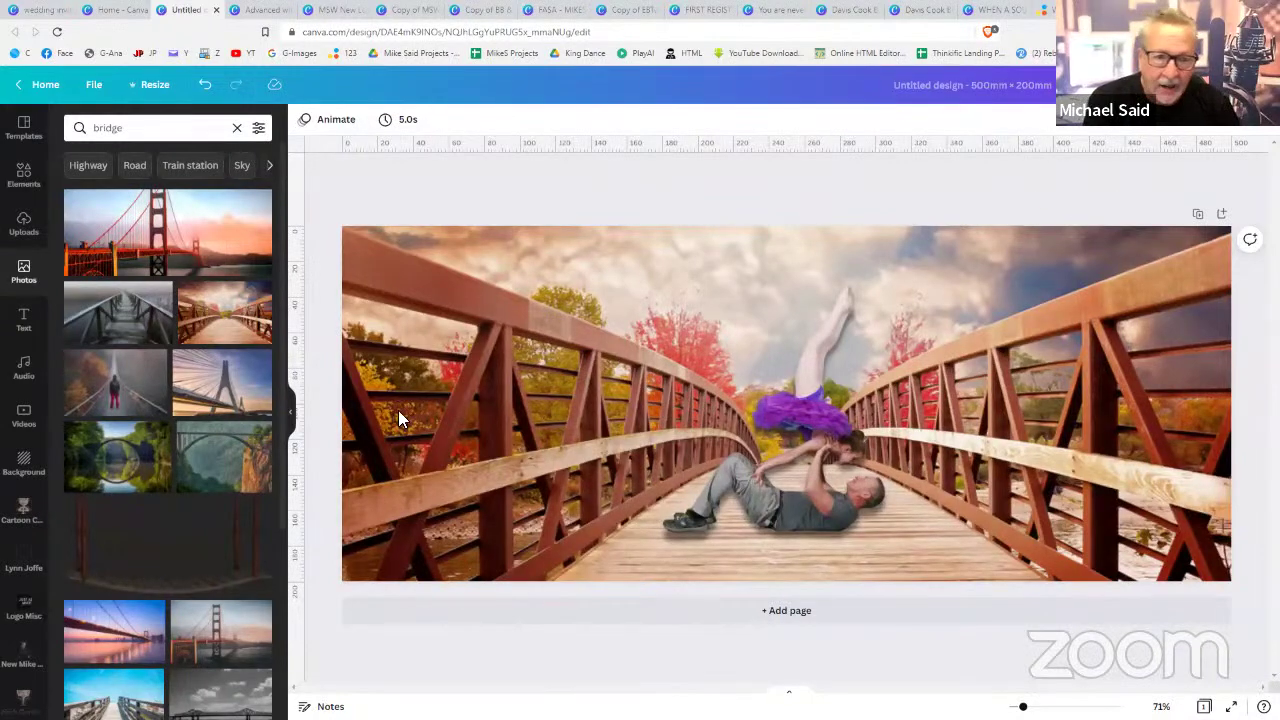
# - Add a subheading with the pasted URL at size 41.4, centred across the top of the bridge
pyautogui.click(23, 325)
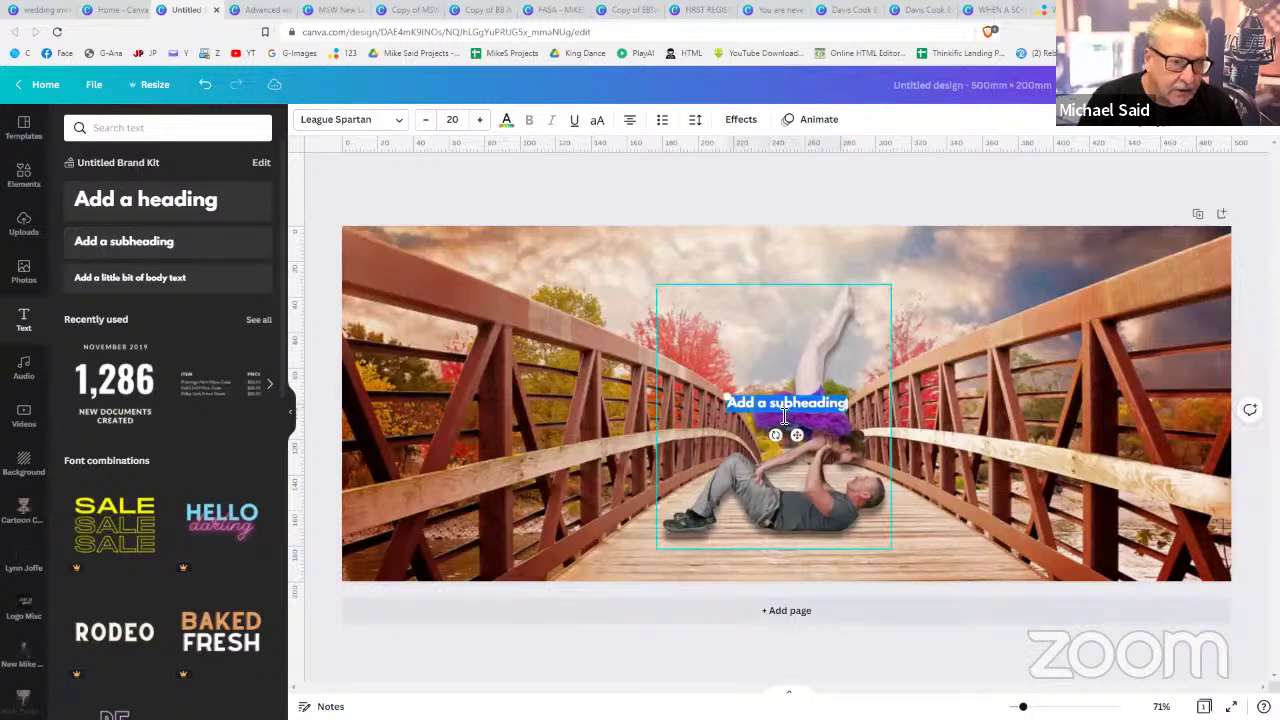
pyautogui.tripleClick(790, 404)
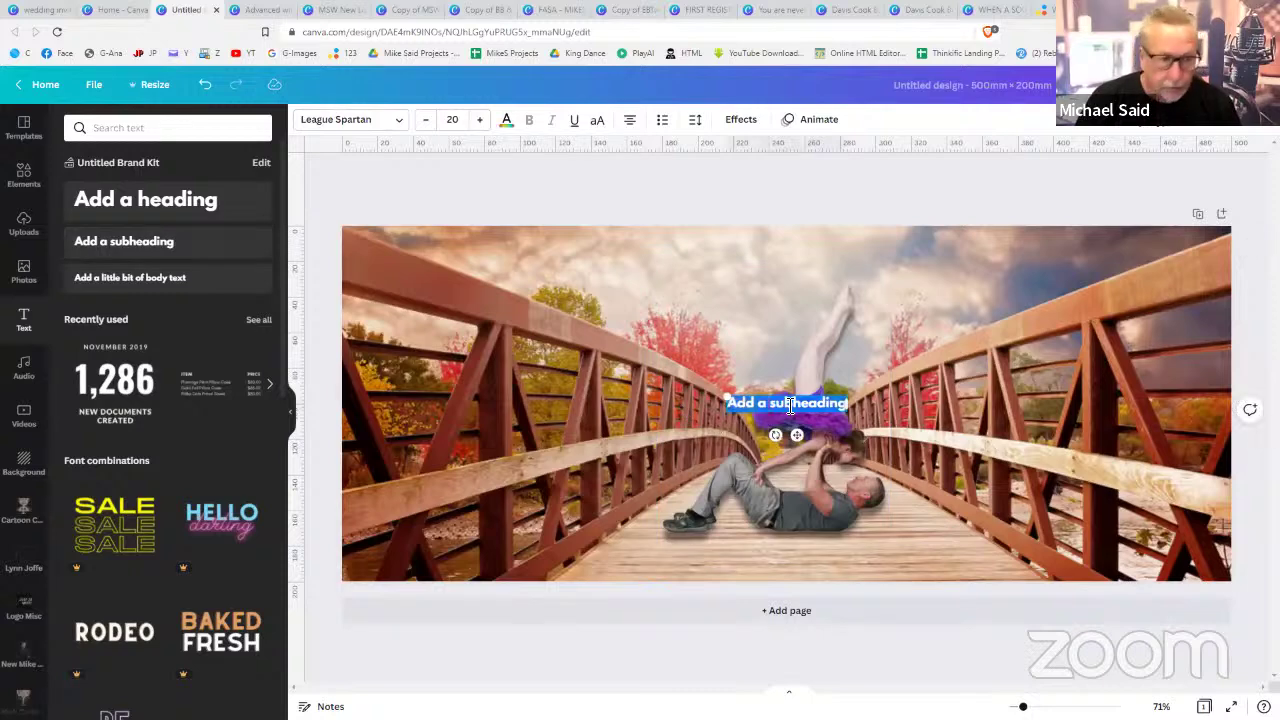
pyautogui.write('https://mikesaidwhat.co.za/videos/')
pyautogui.moveTo(799, 436); pyautogui.dragTo(586, 286)
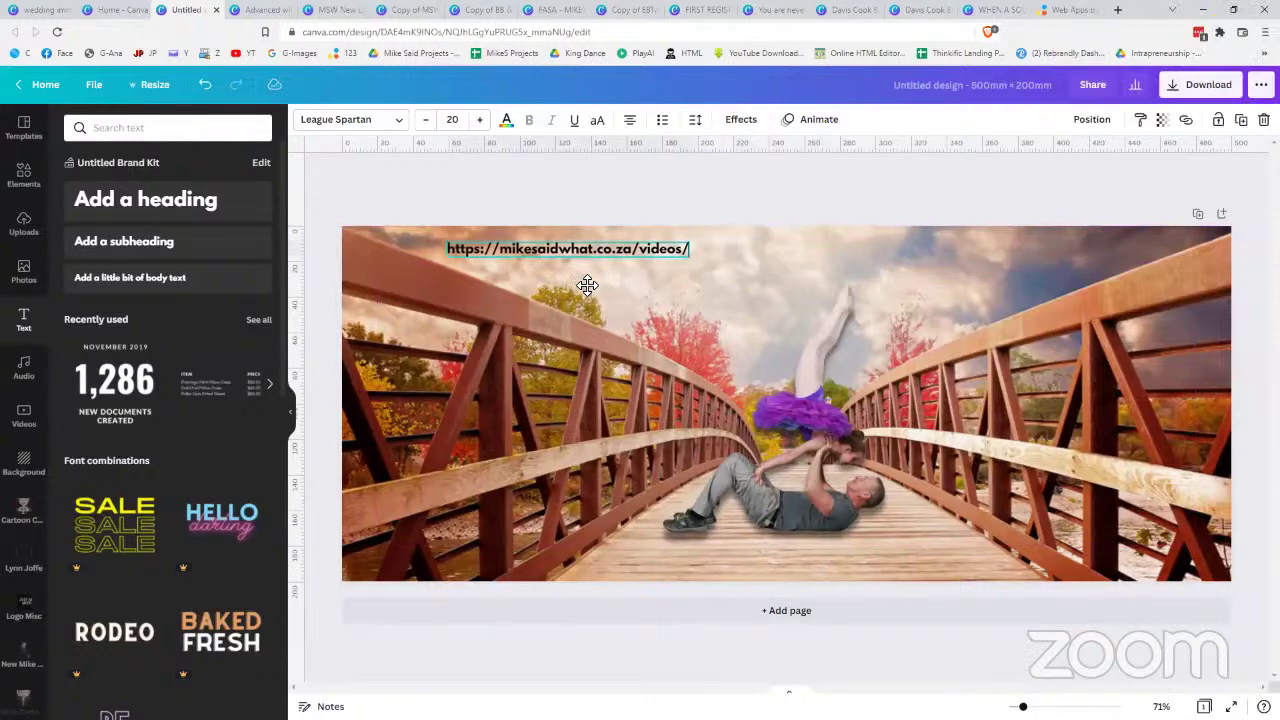
pyautogui.moveTo(695, 265); pyautogui.dragTo(952, 338)
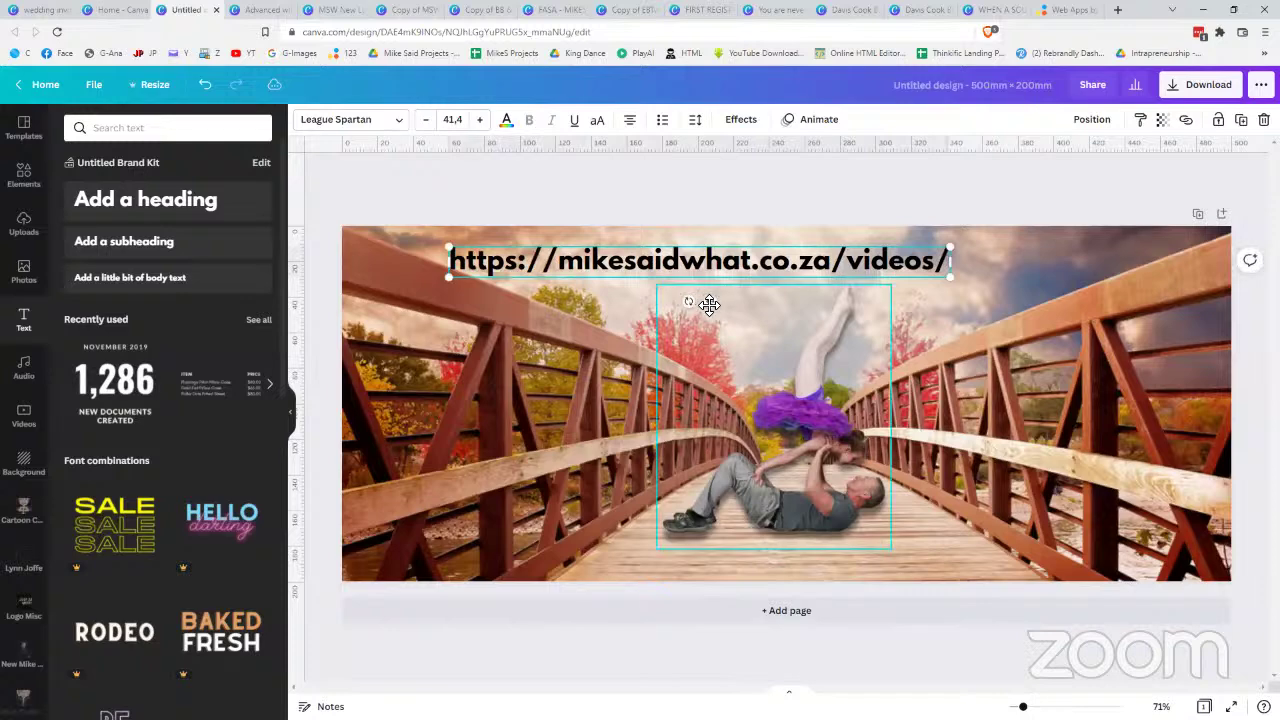
pyautogui.moveTo(706, 303); pyautogui.dragTo(782, 309)
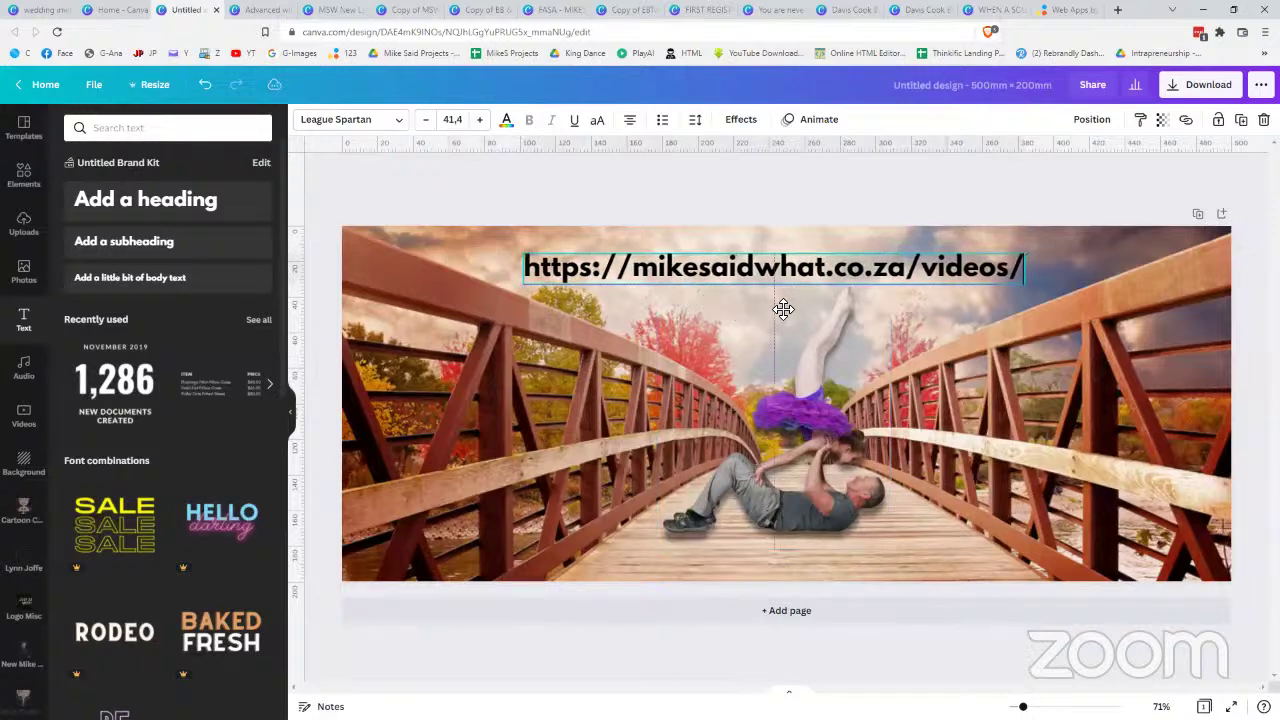
pyautogui.click(786, 180)
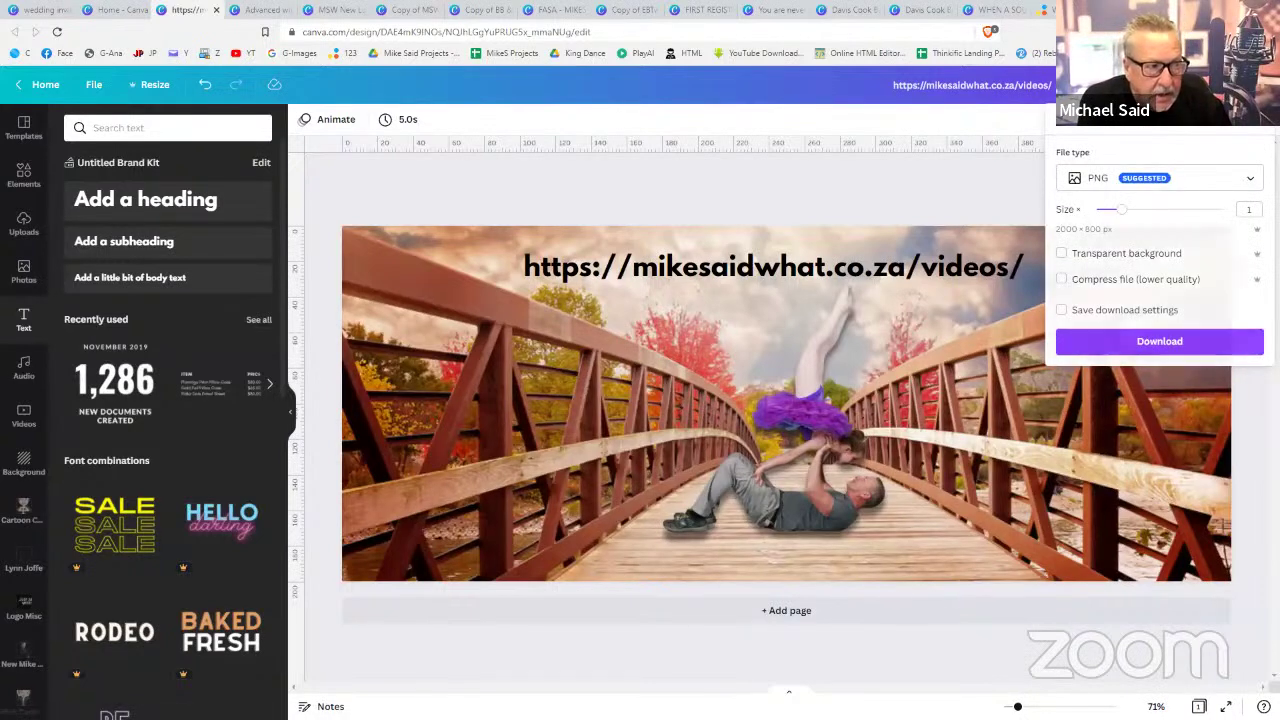
pyautogui.press('Escape')
pyautogui.click(916, 276)
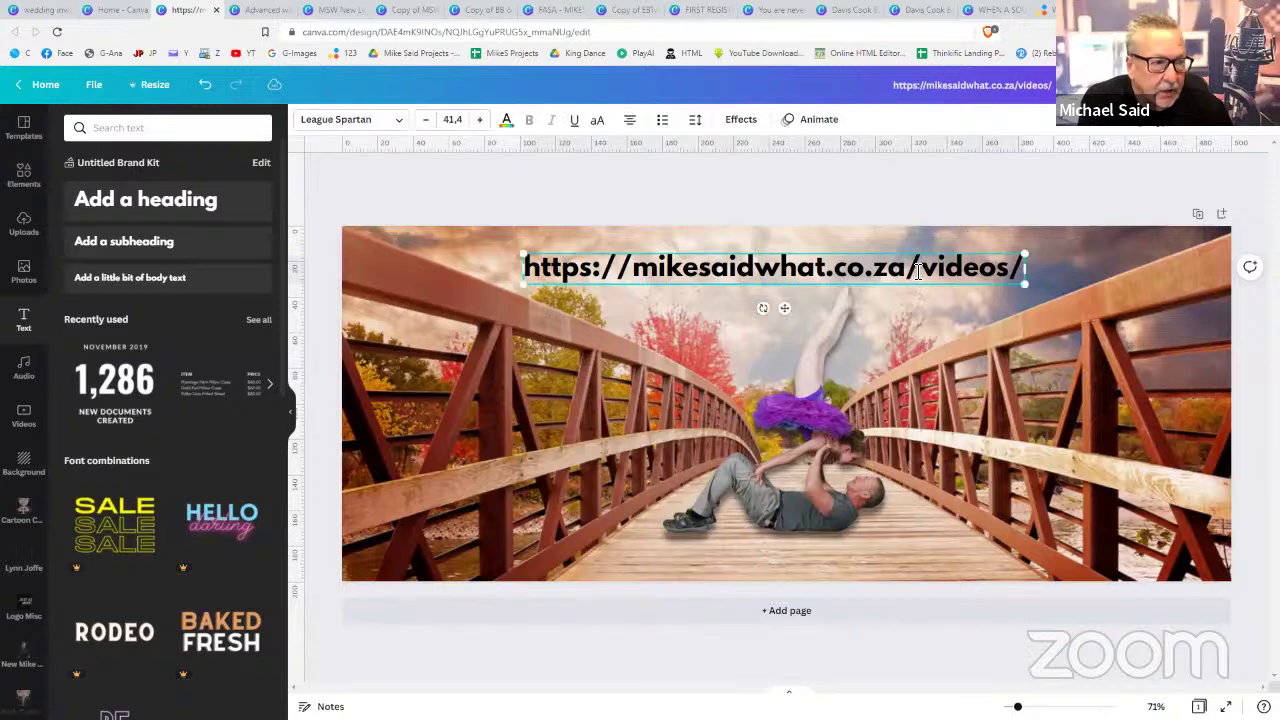
pyautogui.click(916, 276)
pyautogui.hotkey('ctrl', 'c')
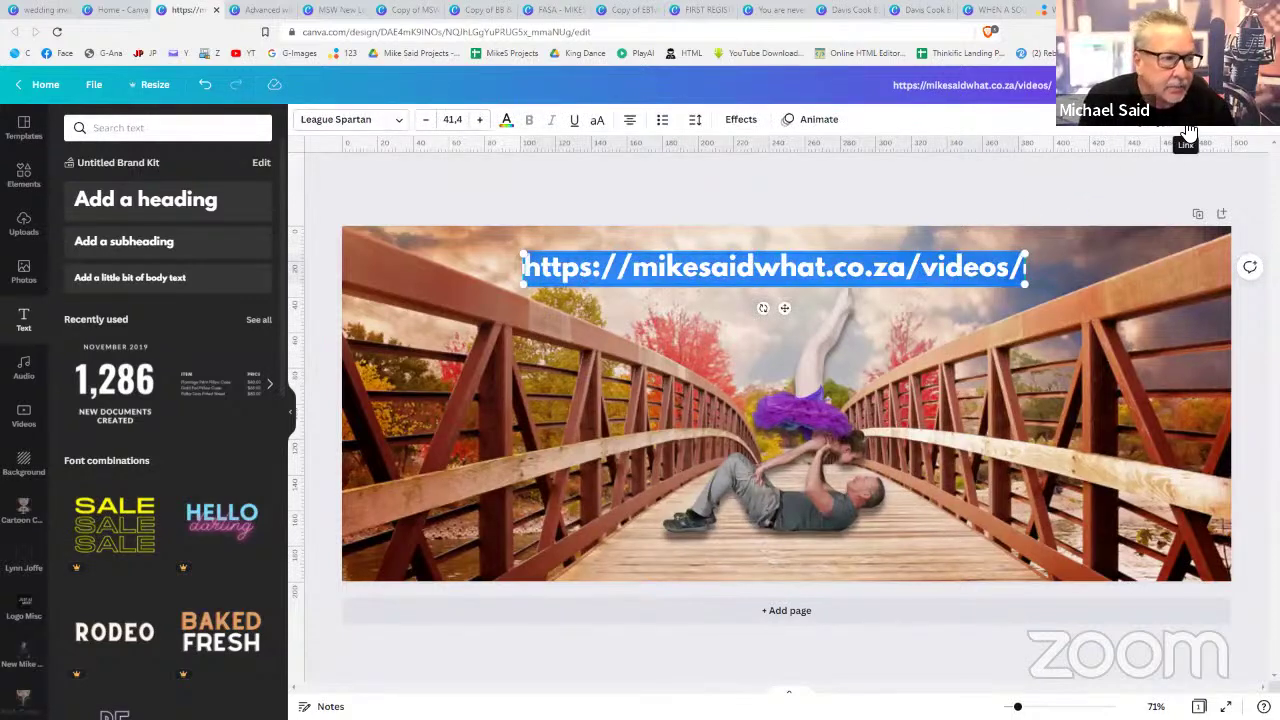
pyautogui.click(1187, 127)
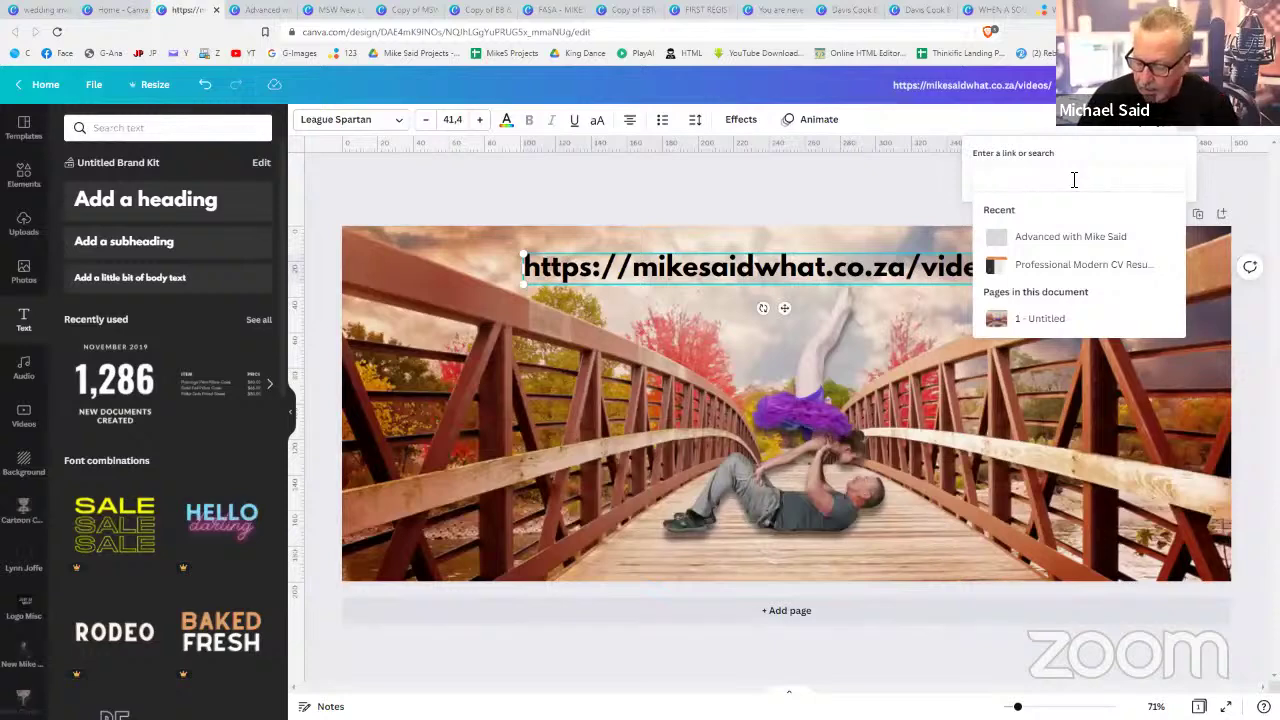
pyautogui.hotkey('ctrl', 'v')
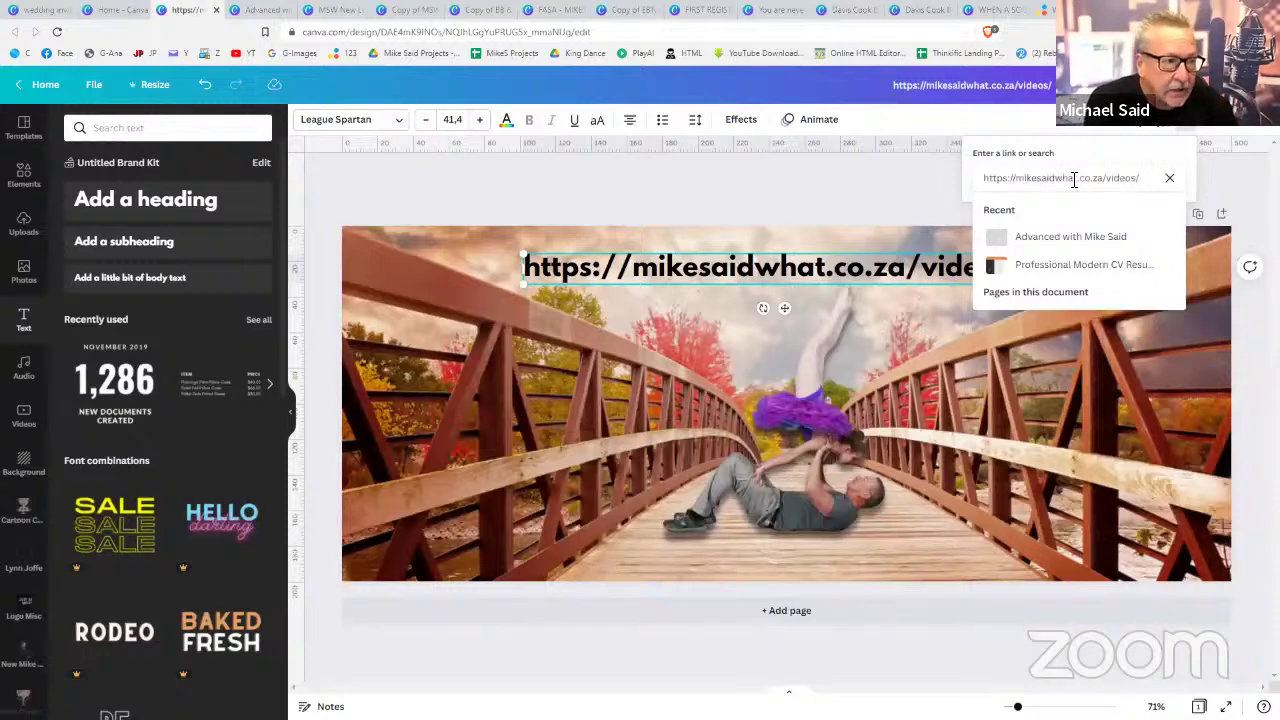
pyautogui.press('Return')
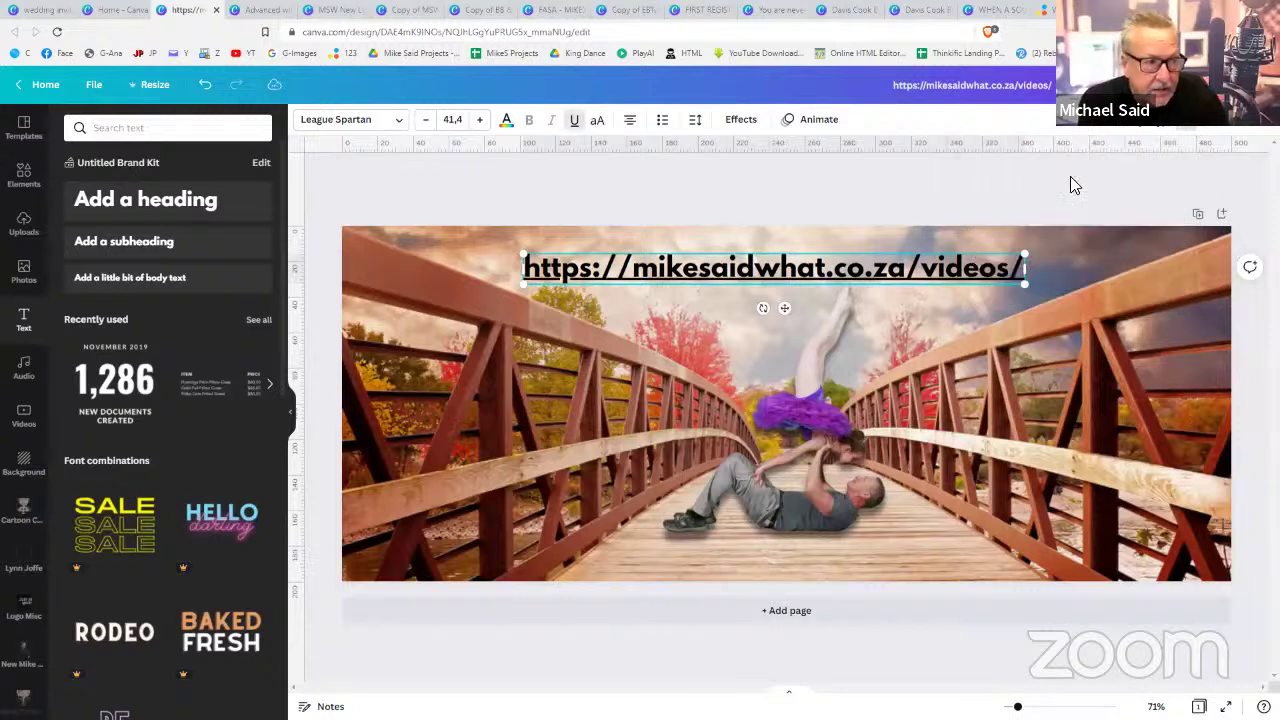
pyautogui.click(1020, 215)
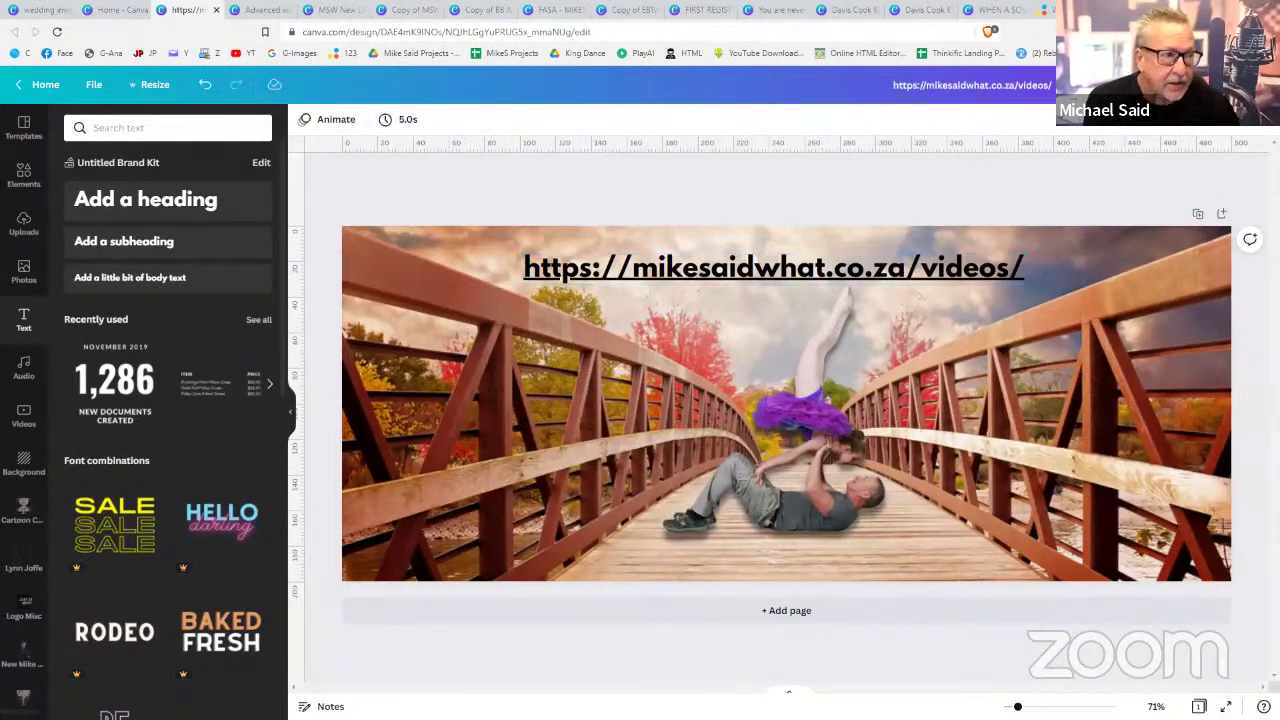
# - Download the design as a JPG and open httpsmikesaidwhat.co.zavideos.jpg from the download bar
pyautogui.click(1190, 85)
pyautogui.click(1192, 178)
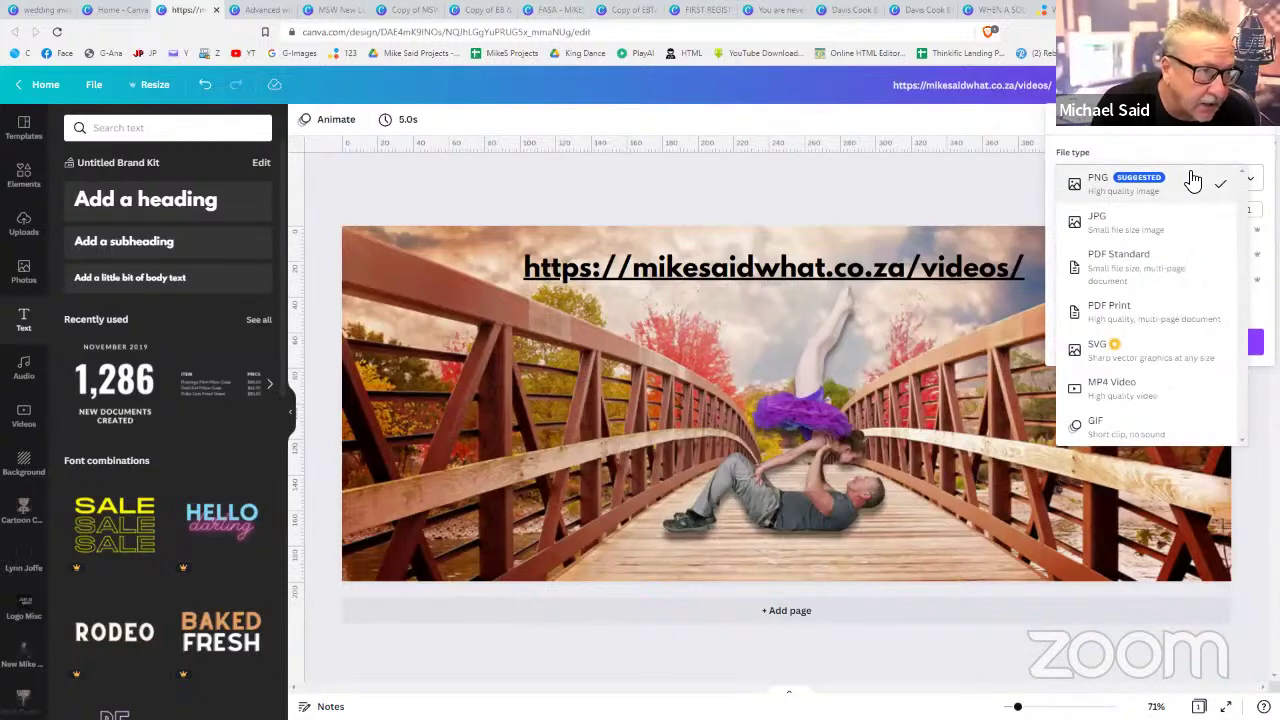
pyautogui.click(1150, 225)
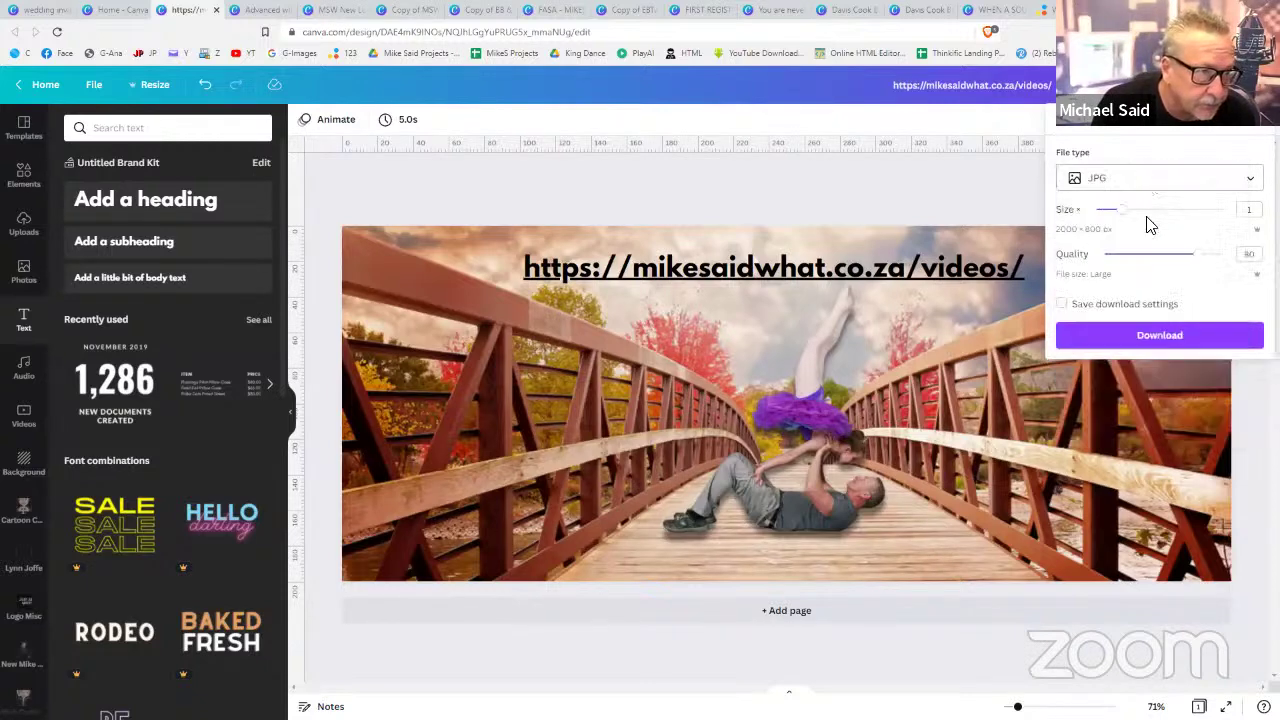
pyautogui.click(1135, 336)
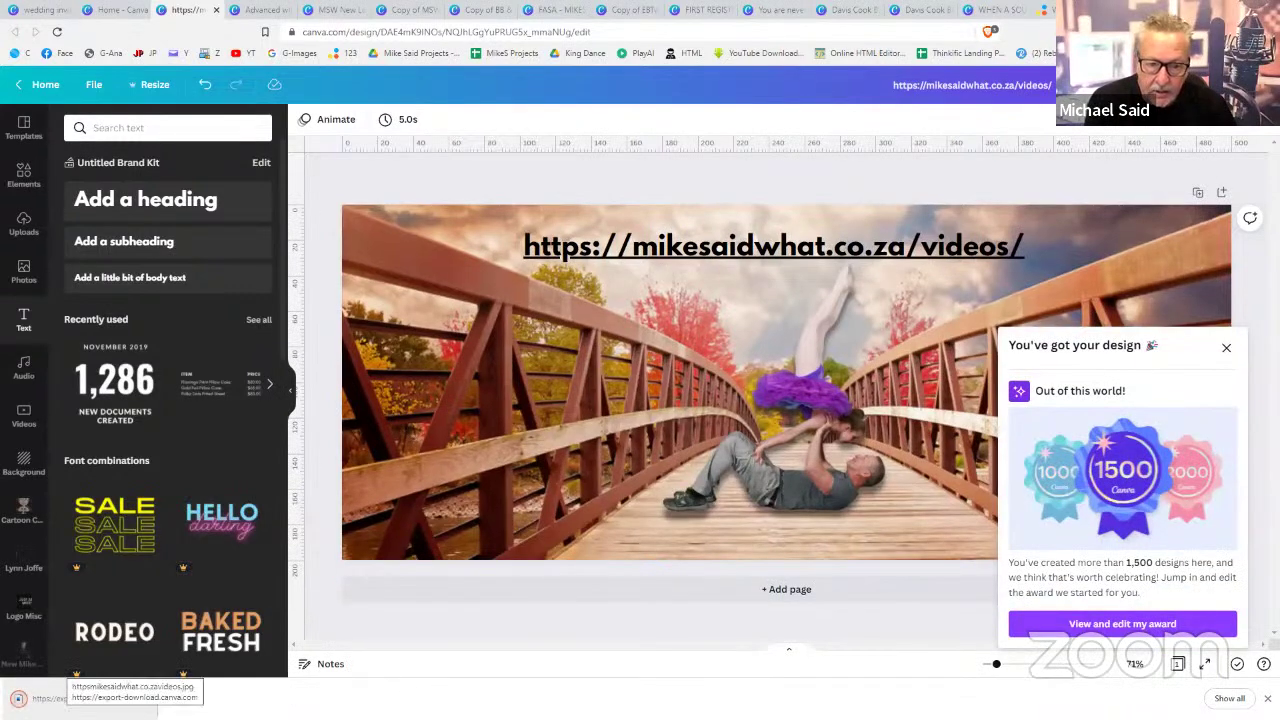
pyautogui.click(60, 697)
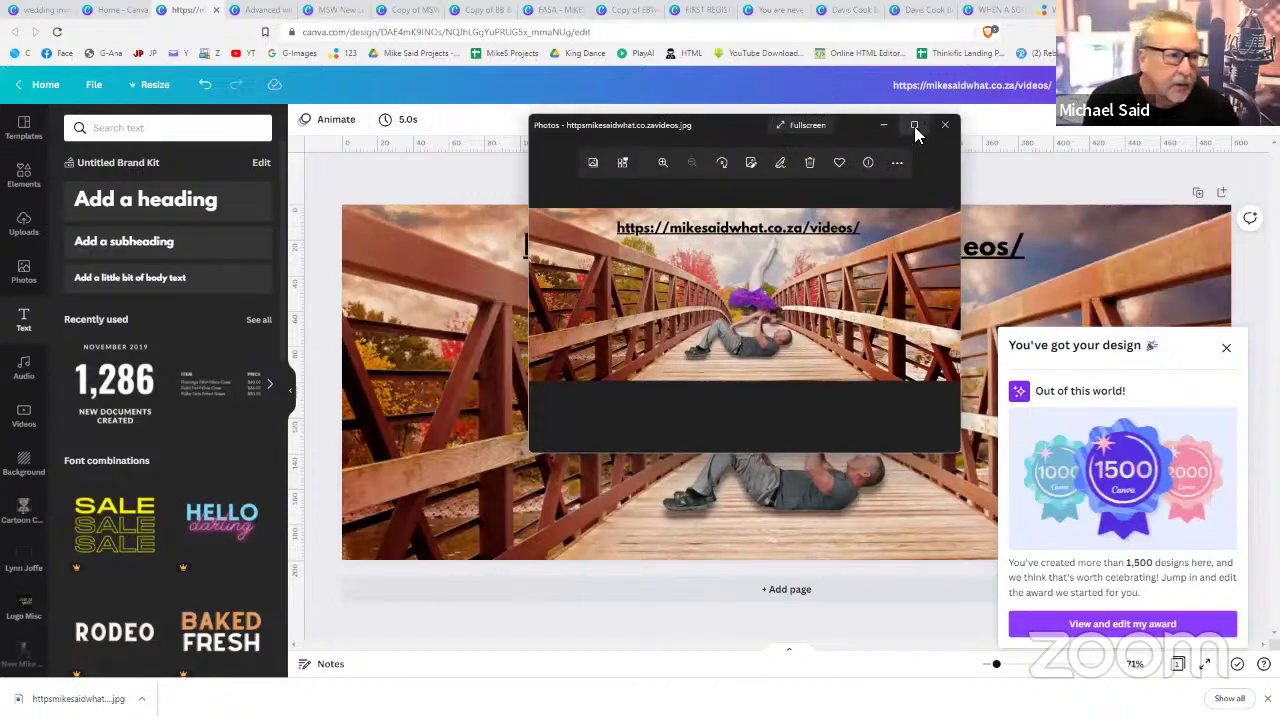
# - Maximize the Photos viewer to inspect the exported JPG, then return to Canva
pyautogui.click(914, 126)
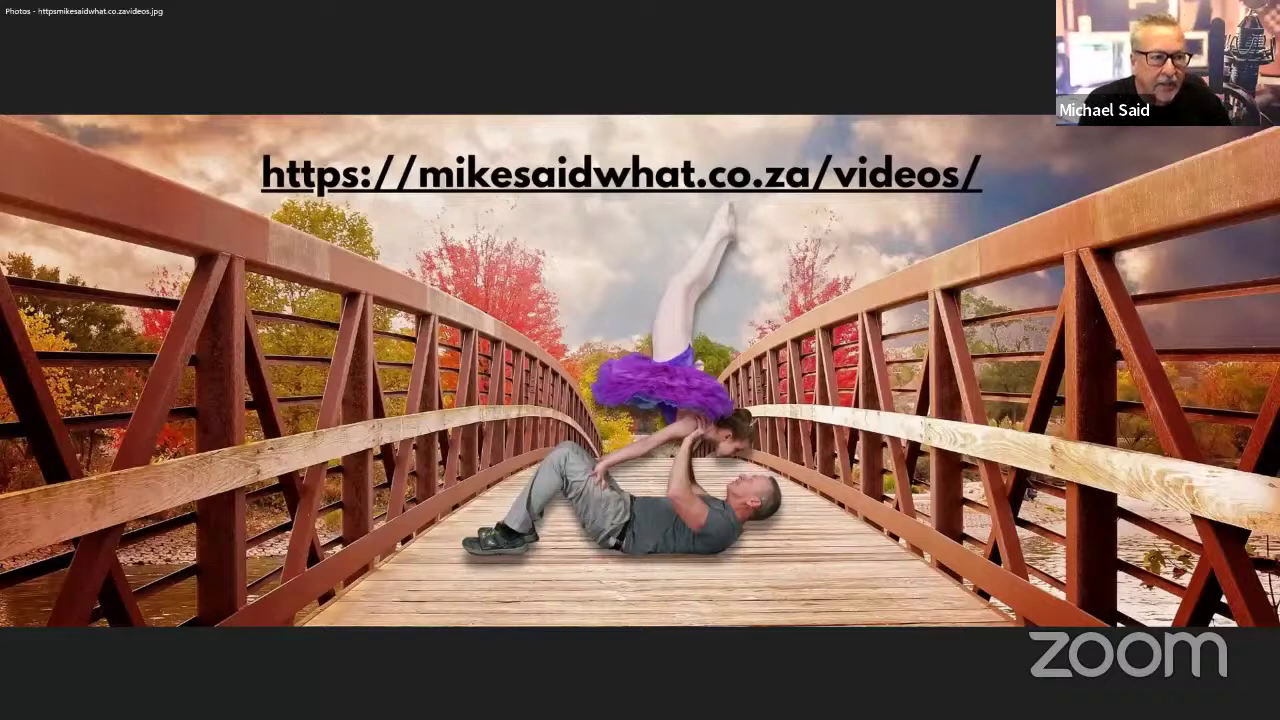
pyautogui.hotkey('alt', 'Tab')
# - Download the design as a PDF Standard file and open it in the browser's PDF viewer
pyautogui.click(1187, 84)
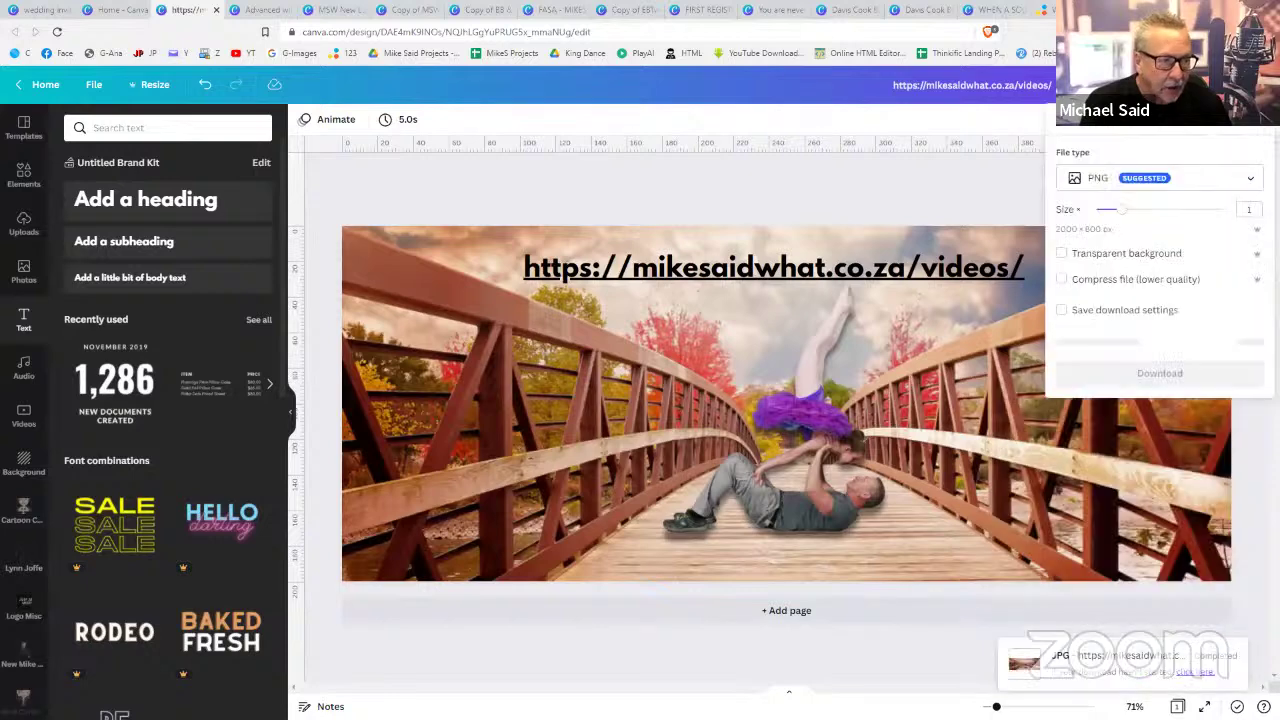
pyautogui.click(1187, 180)
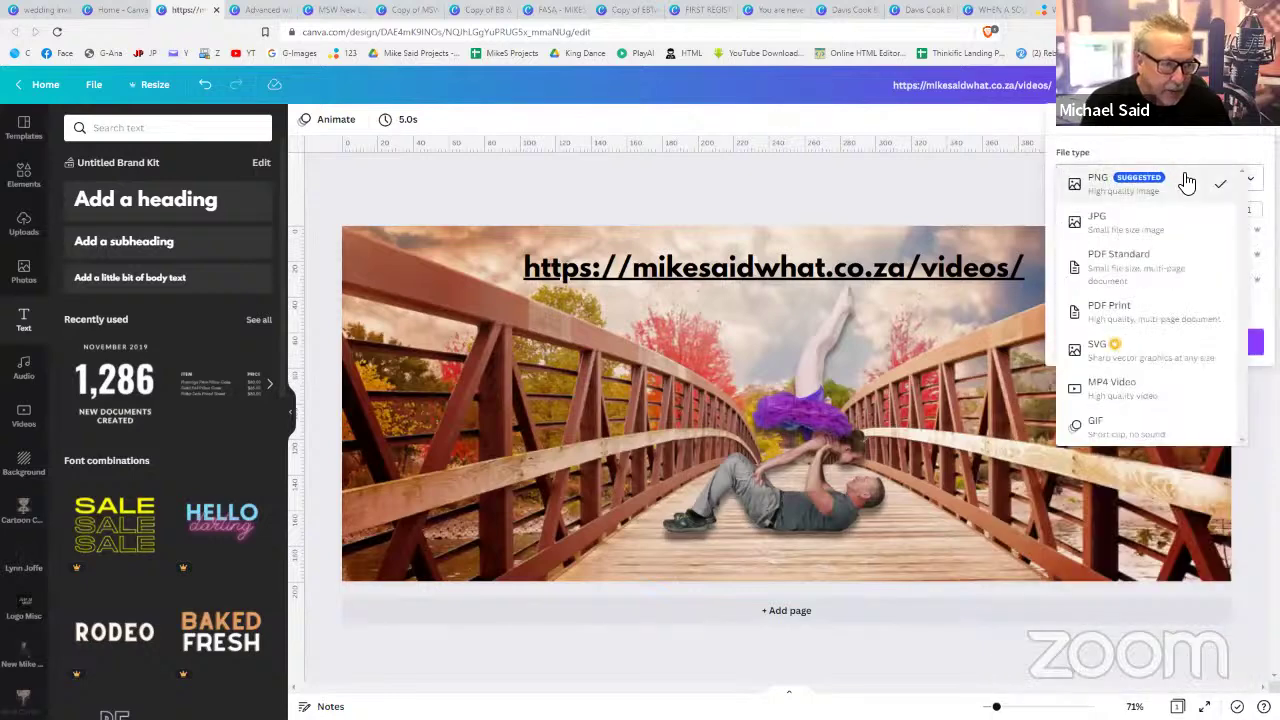
pyautogui.click(1138, 258)
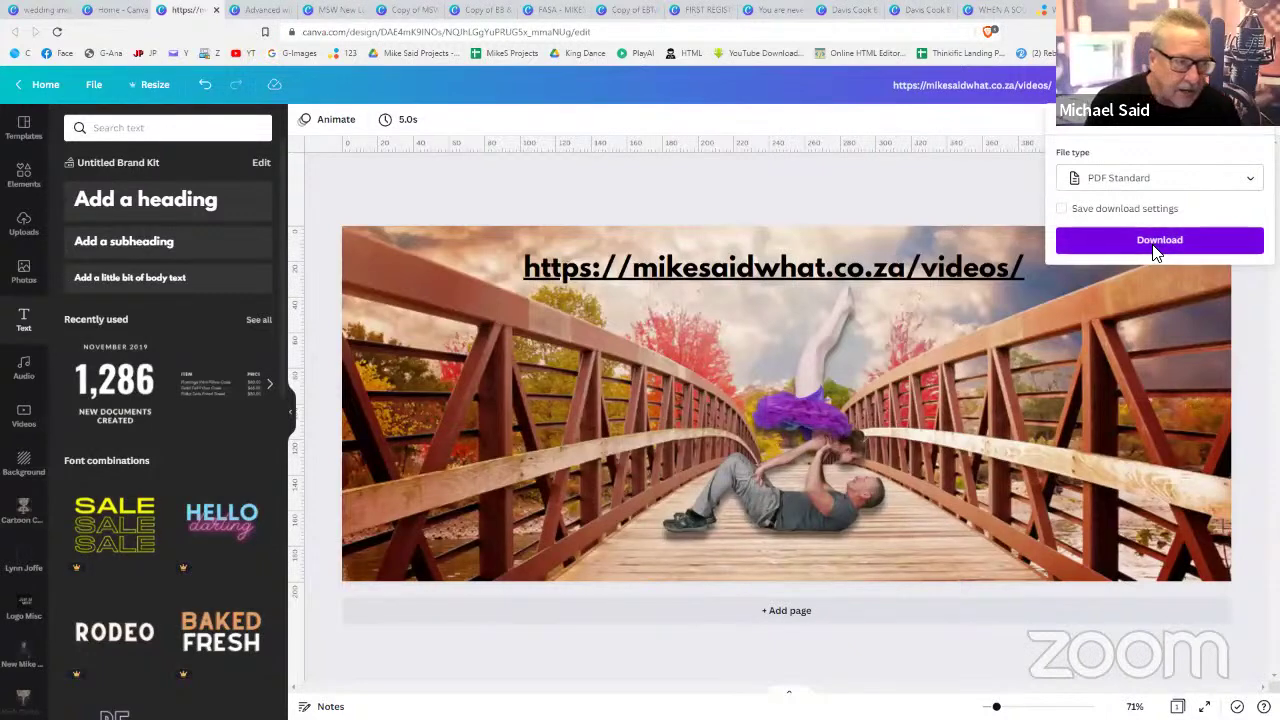
pyautogui.click(1155, 244)
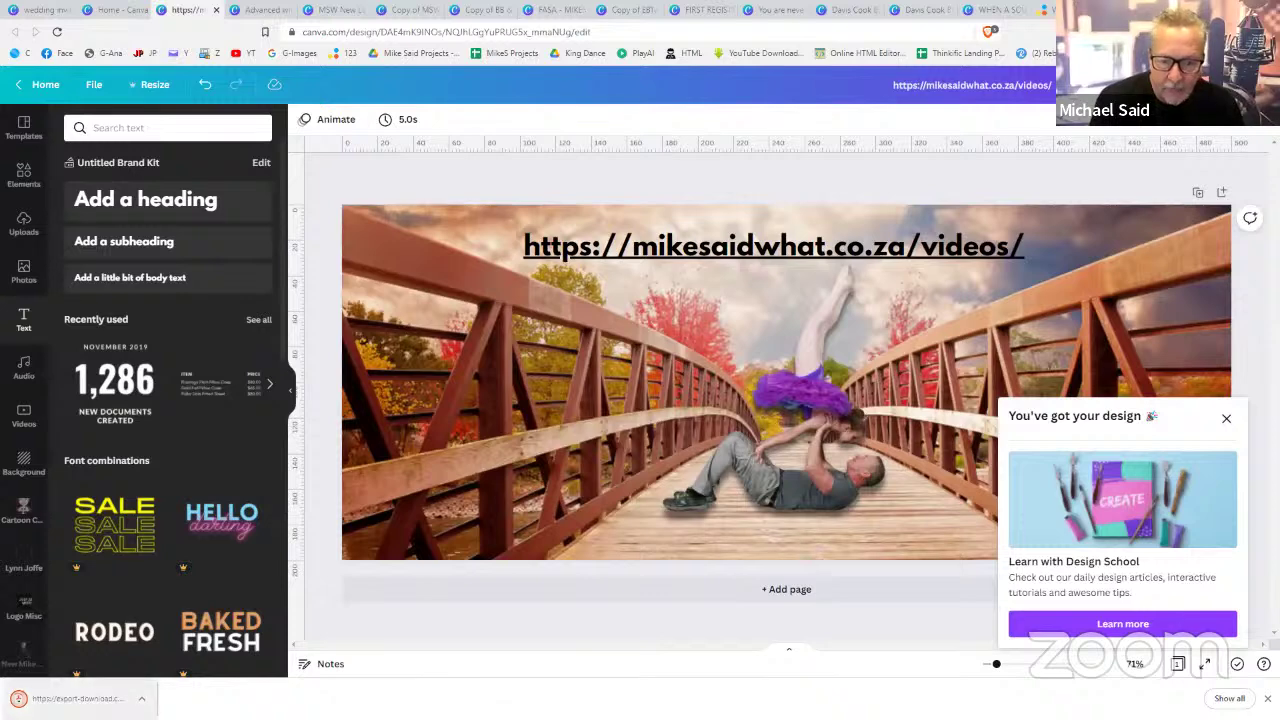
pyautogui.click(70, 698)
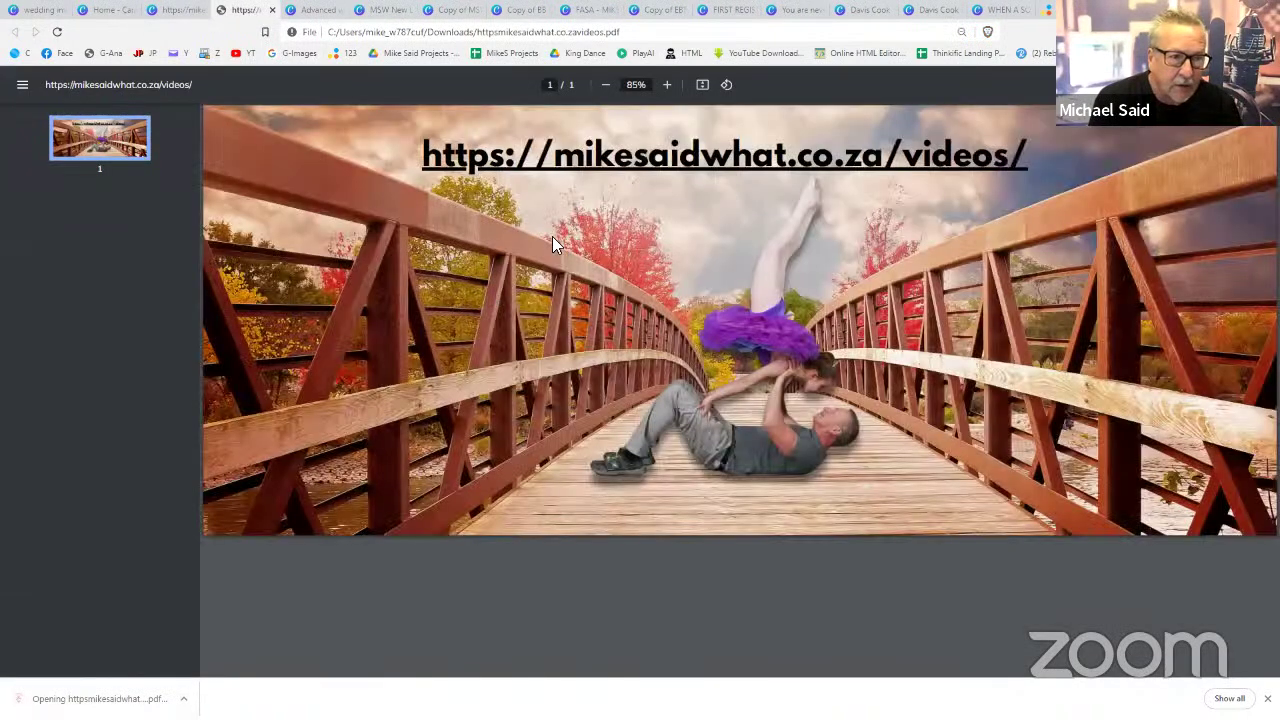
# - Follow the PDF's URL link to the My Videos page, then switch back to the Canva tab
pyautogui.click(591, 169)
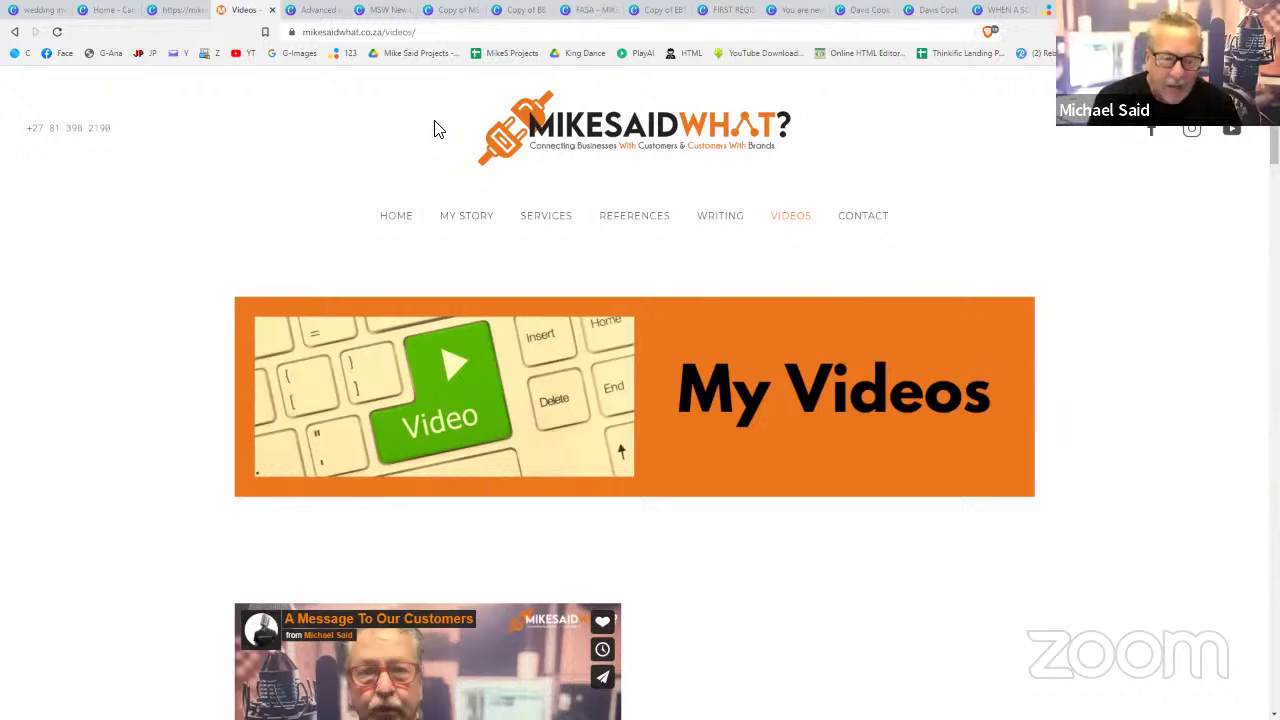
pyautogui.click(195, 20)
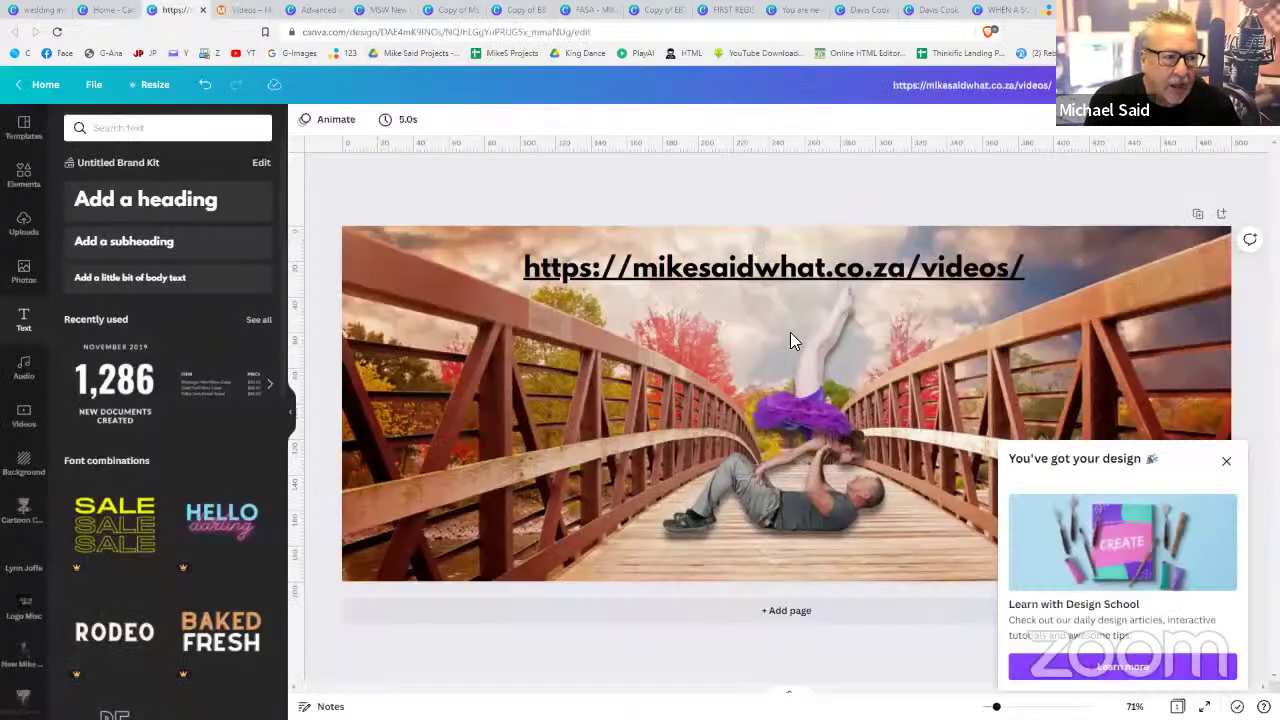
# - Replace the URL heading with 'Visit My Website (LINK IN THE DESCRIPTION)', fixing the typo
pyautogui.click(1227, 463)
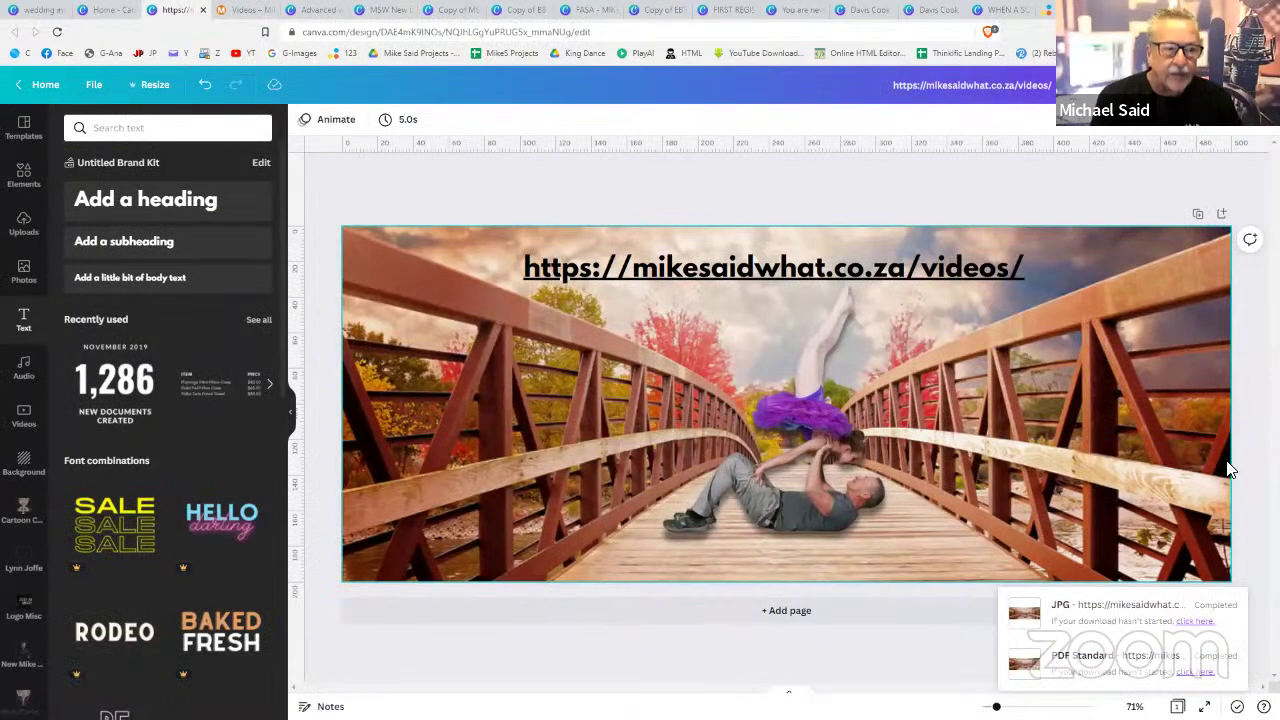
pyautogui.click(845, 272)
pyautogui.doubleClick(845, 270)
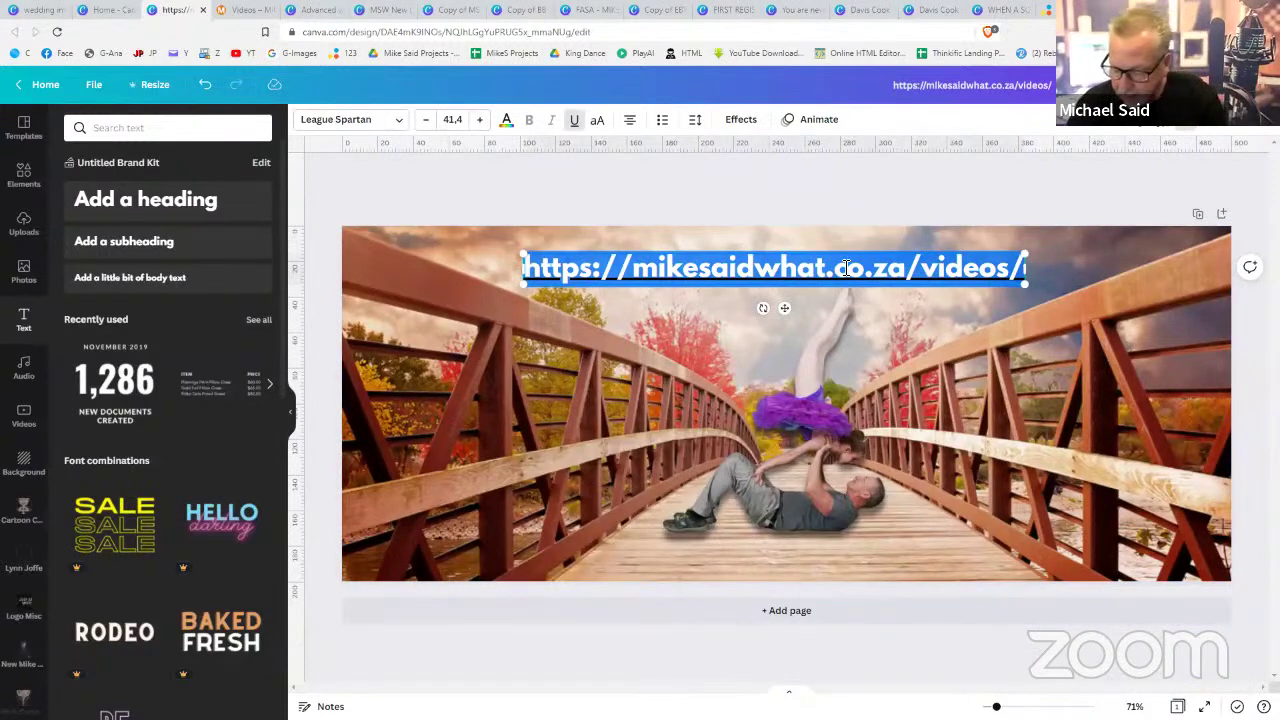
pyautogui.write('Visit')
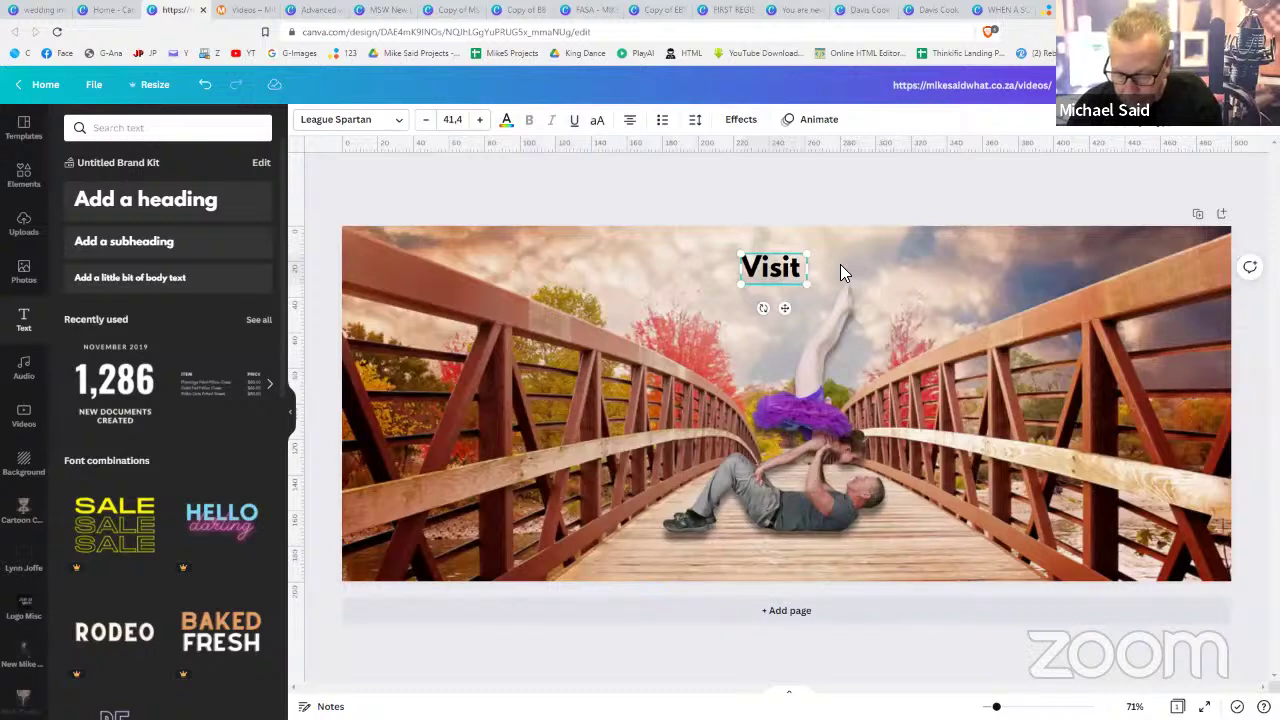
pyautogui.write(' My')
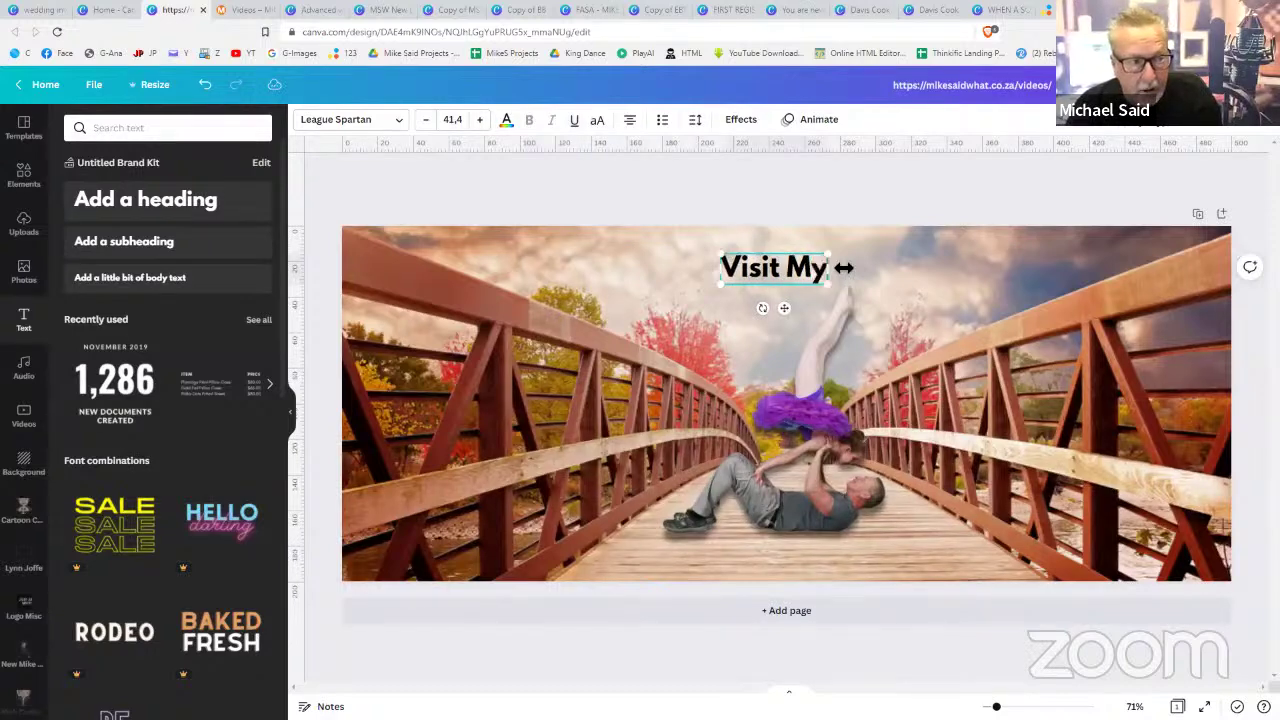
pyautogui.write(' Websit')
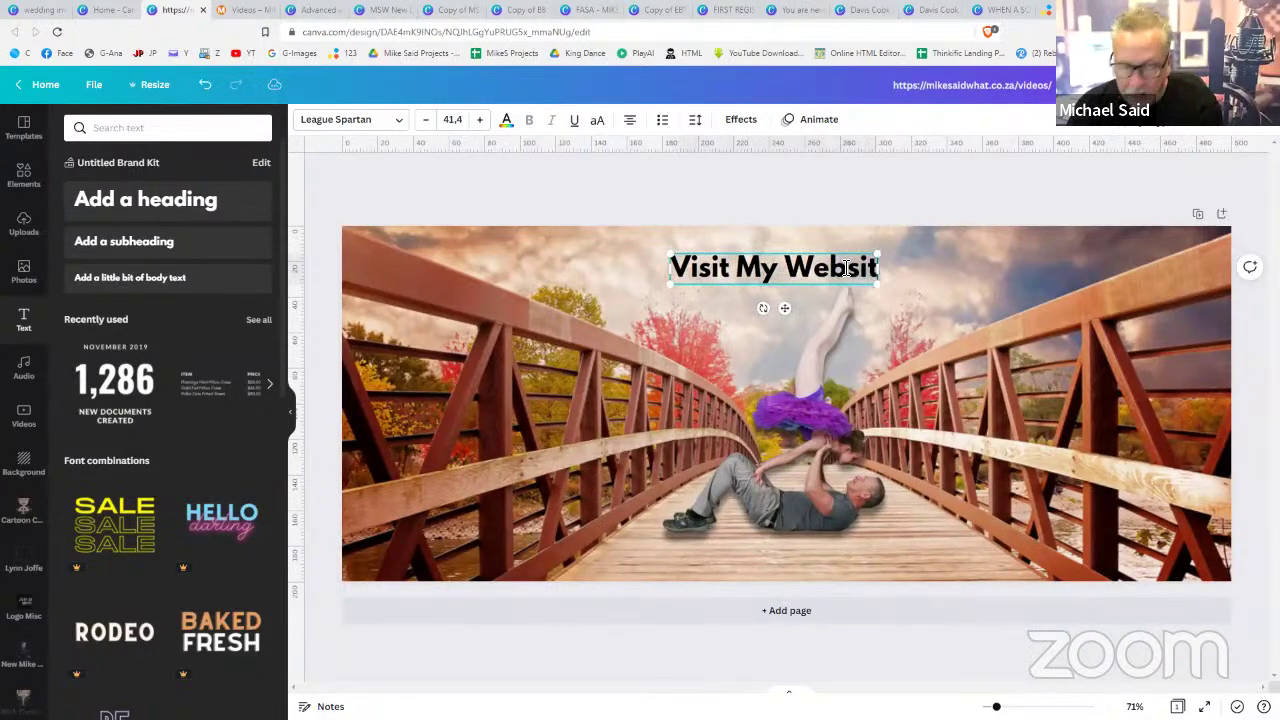
pyautogui.write('e')
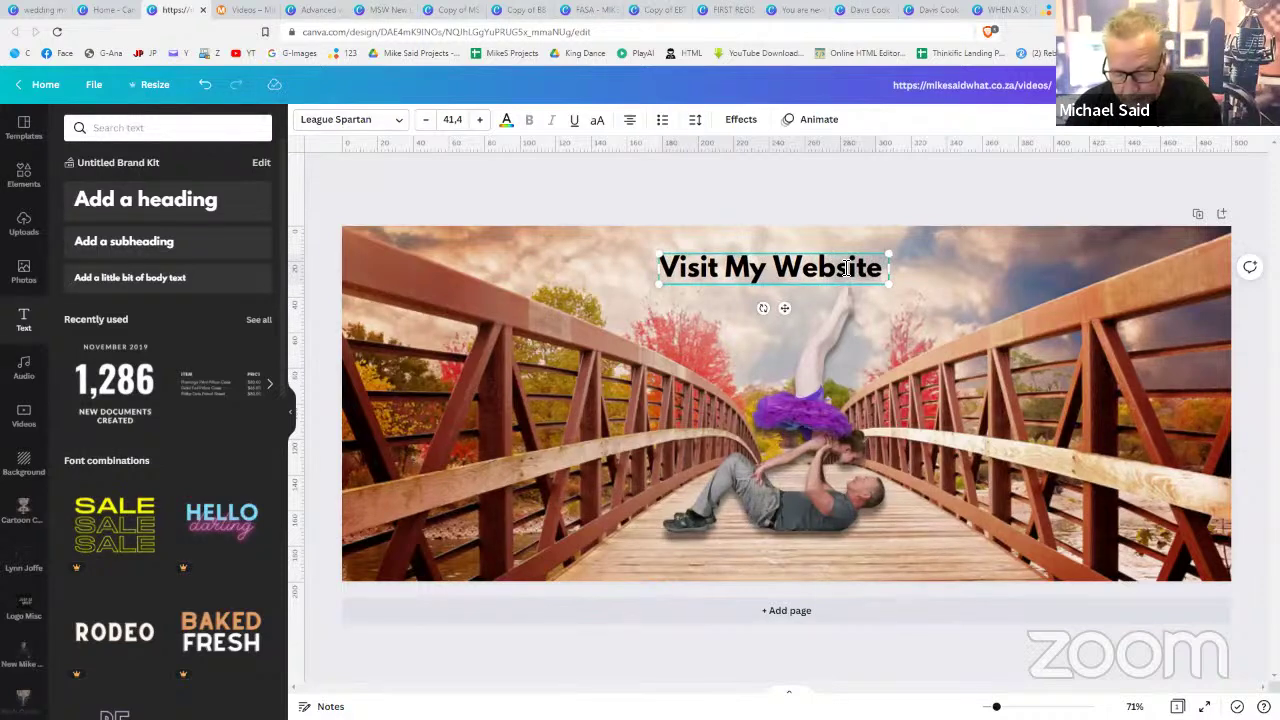
pyautogui.write(' (LINK')
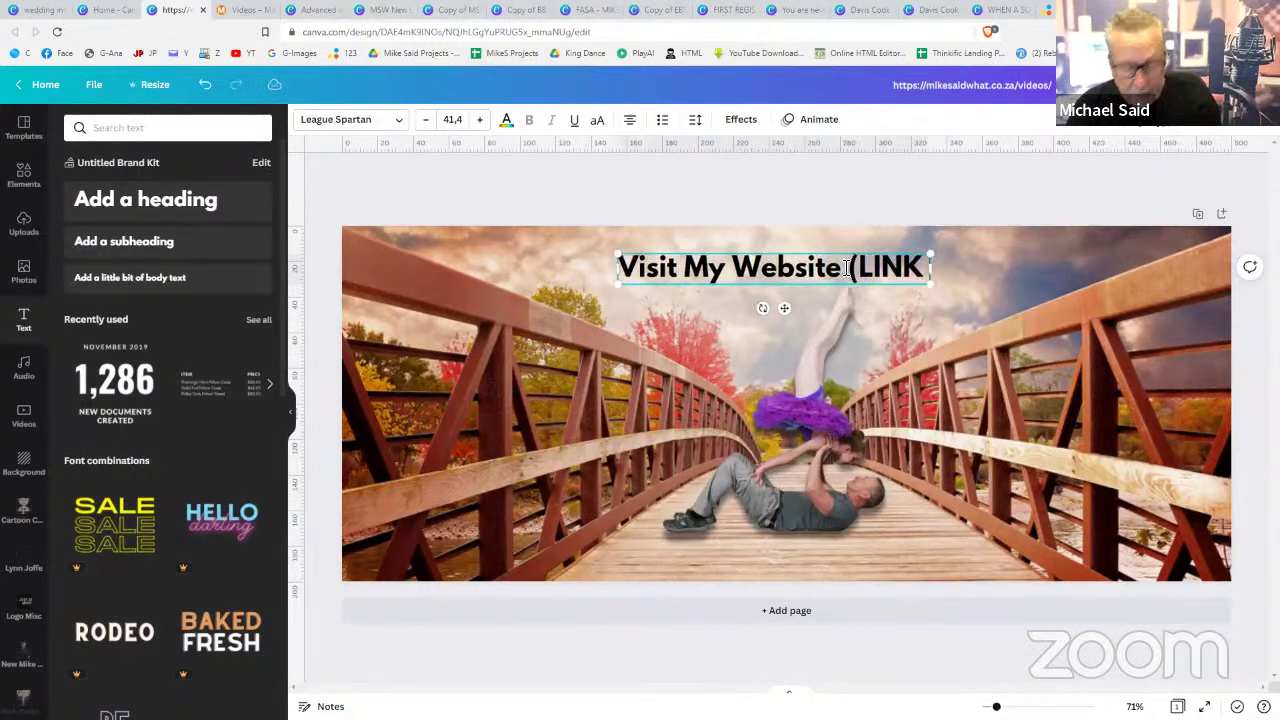
pyautogui.write(' IN THE D')
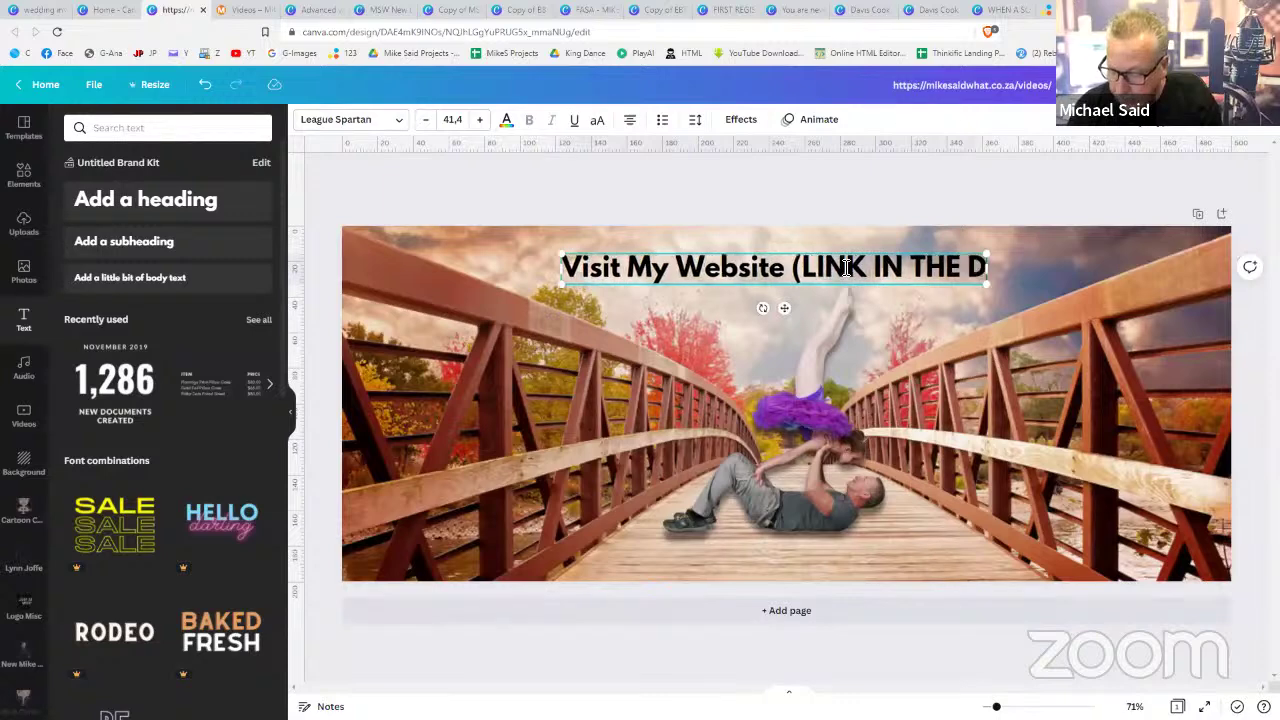
pyautogui.write('ESCRIOPTION')
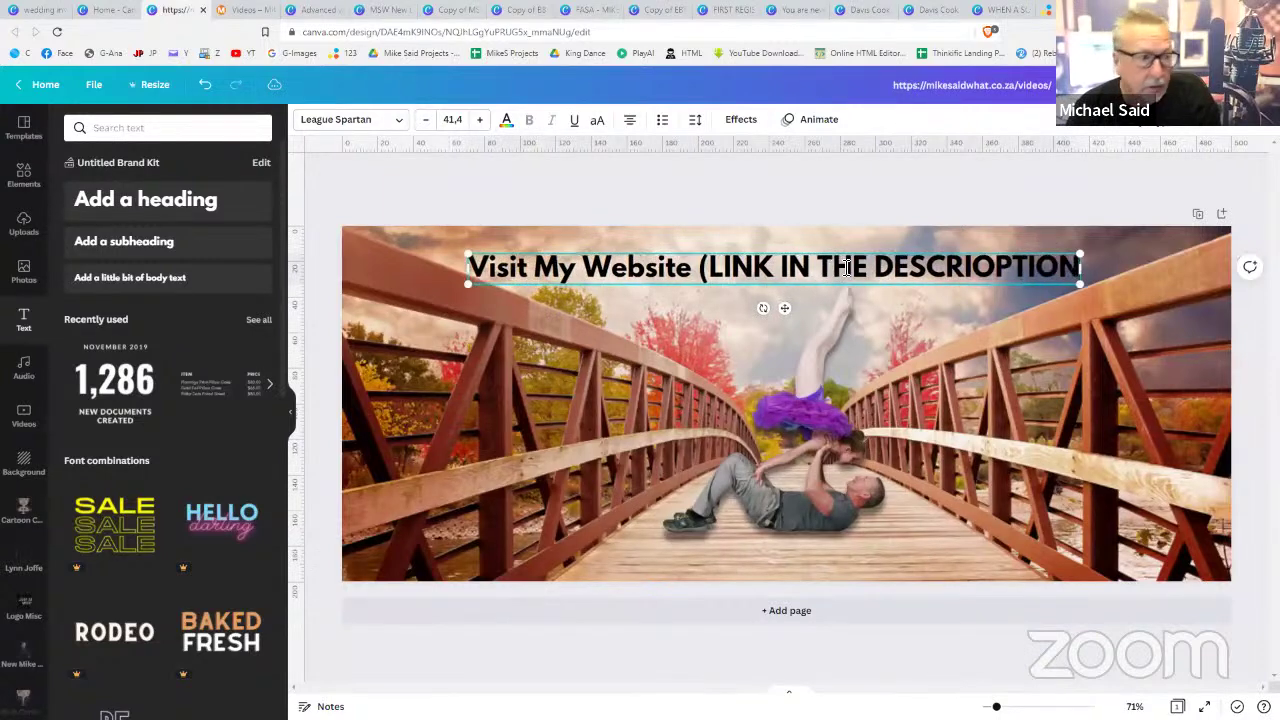
pyautogui.press('BackSpace')
pyautogui.press('BackSpace')
pyautogui.press('BackSpace')
pyautogui.press('BackSpace')
pyautogui.press('BackSpace')
pyautogui.press('BackSpace')
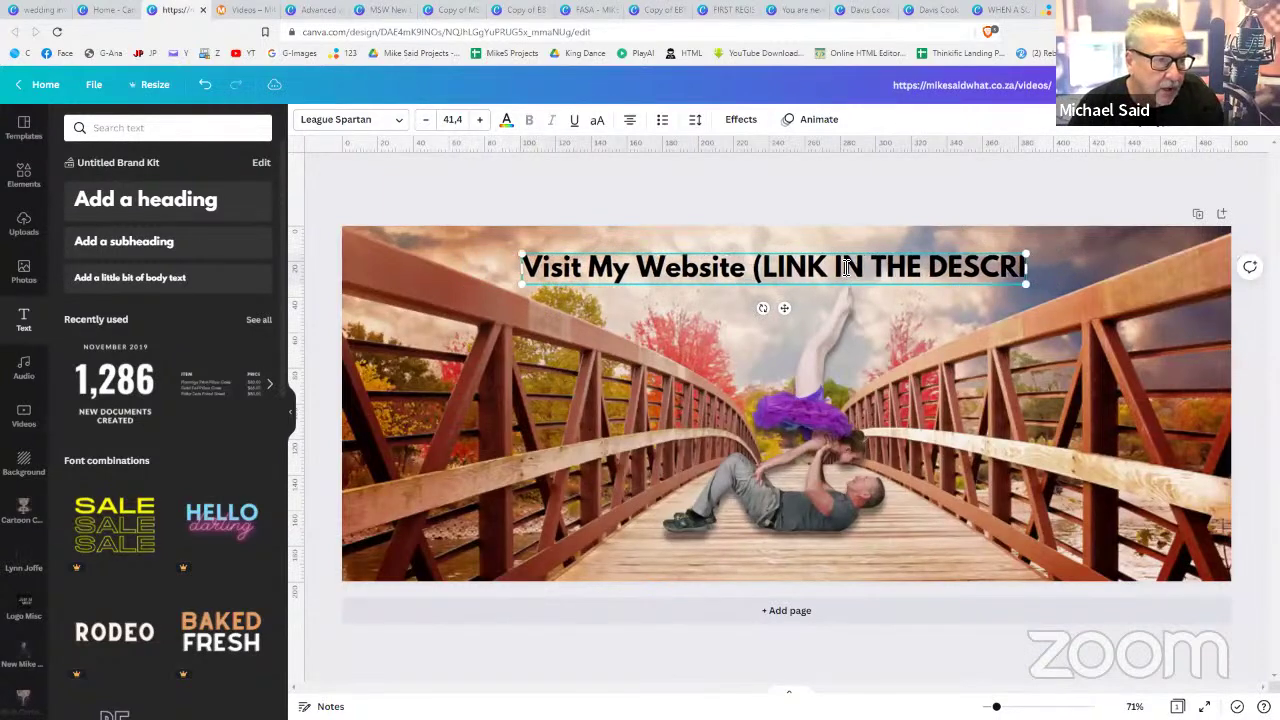
pyautogui.write('PTION')
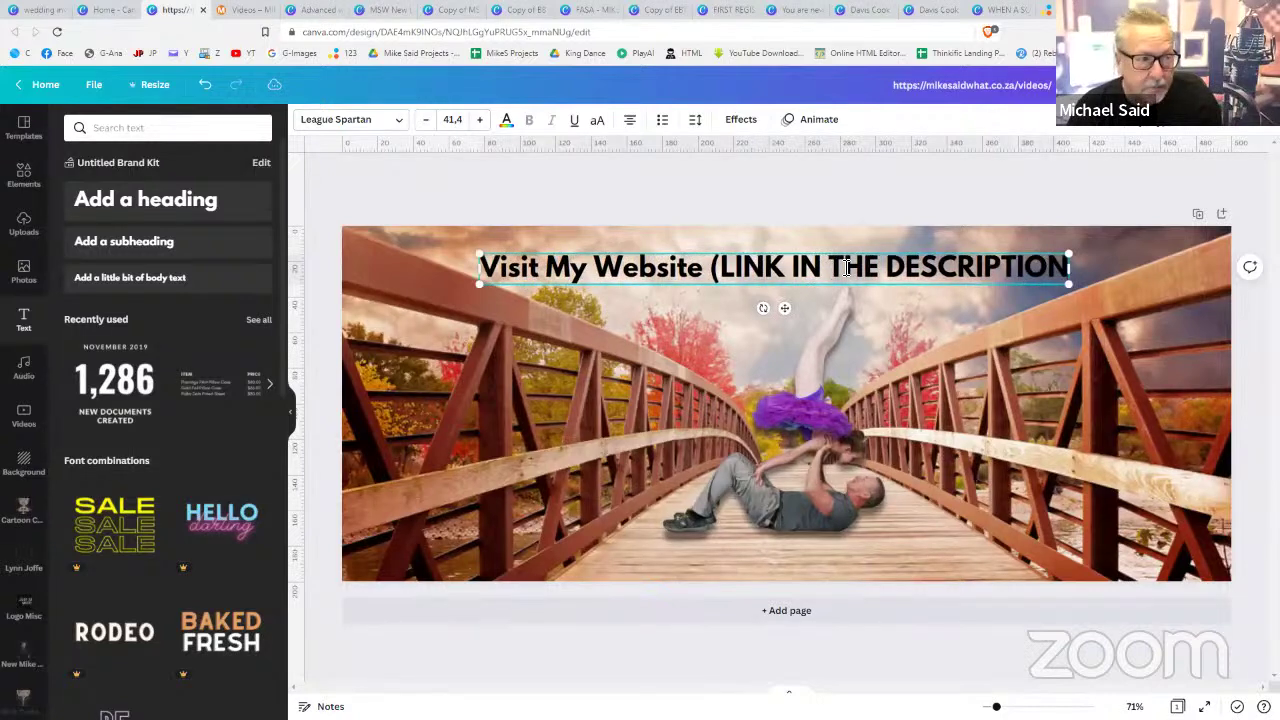
pyautogui.write(')')
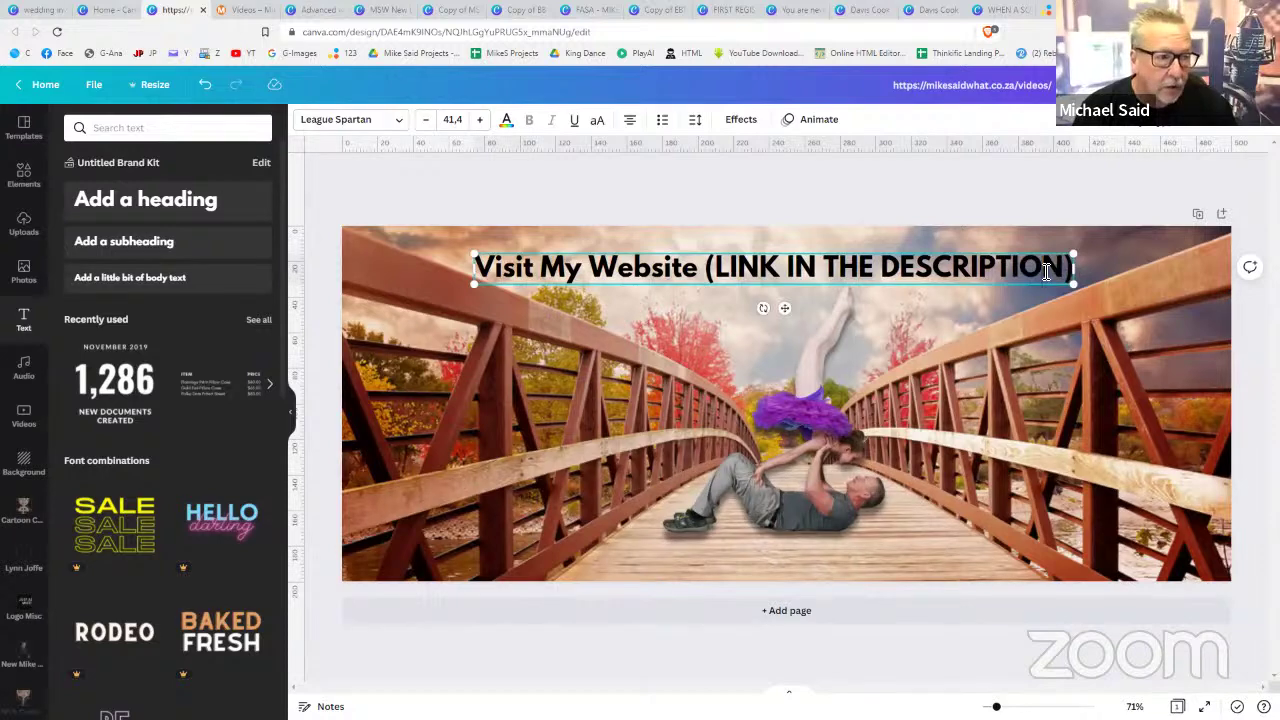
# - Move '(LINK IN THE DESCRIPTION)' to its own line, shrink it to about 20.4, and nudge the block up
pyautogui.click(709, 272)
pyautogui.press('BackSpace')
pyautogui.press('Return')
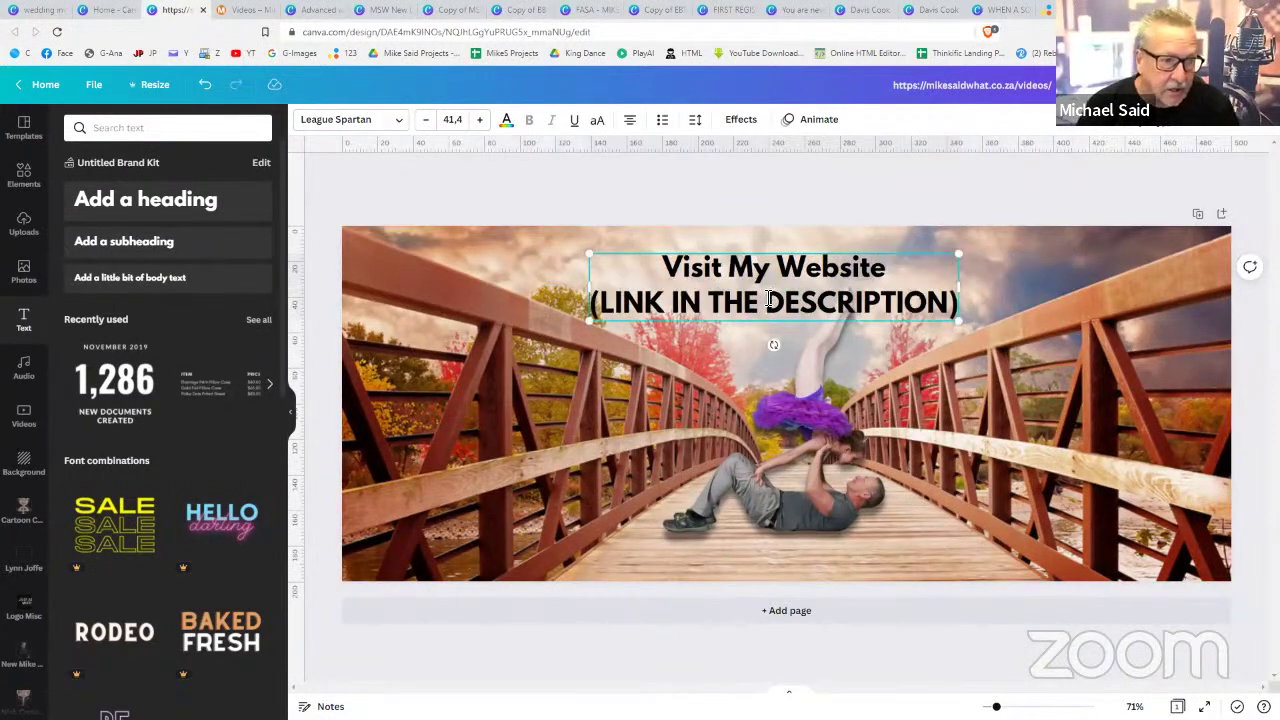
pyautogui.doubleClick(767, 300)
pyautogui.tripleClick(767, 300)
pyautogui.click(426, 122)
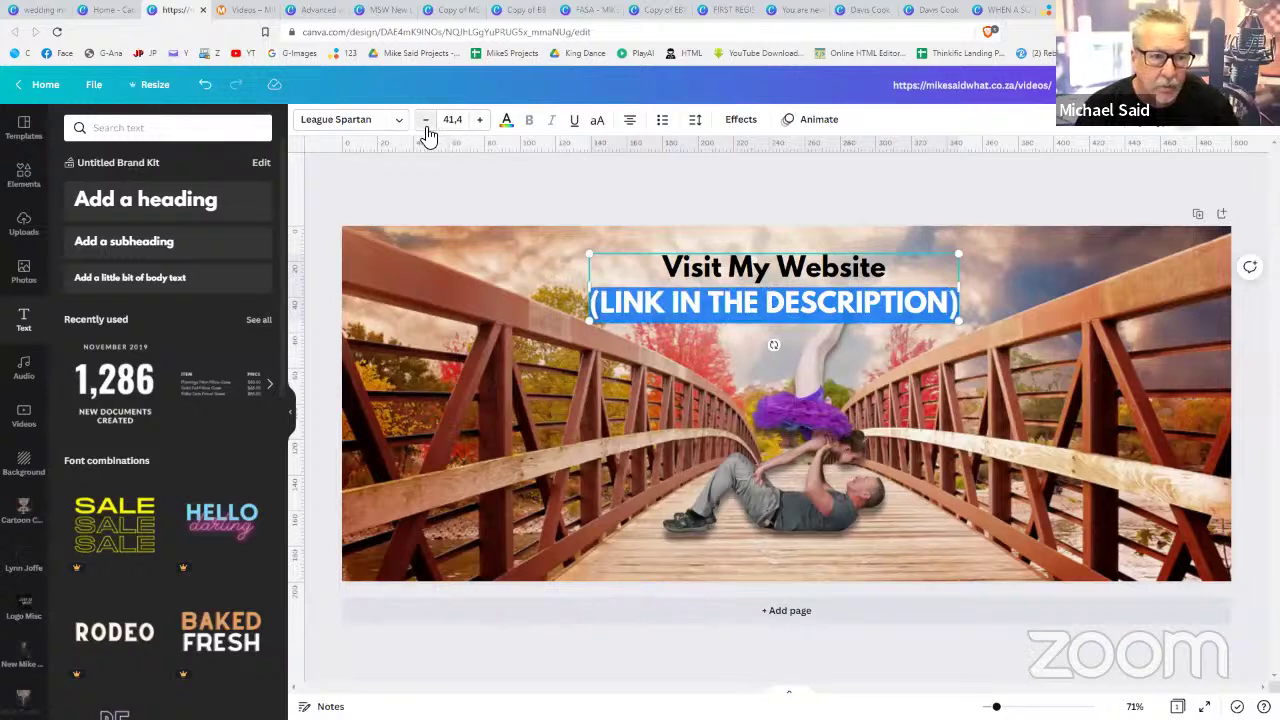
pyautogui.click(426, 122)
pyautogui.click(426, 124)
pyautogui.click(426, 124)
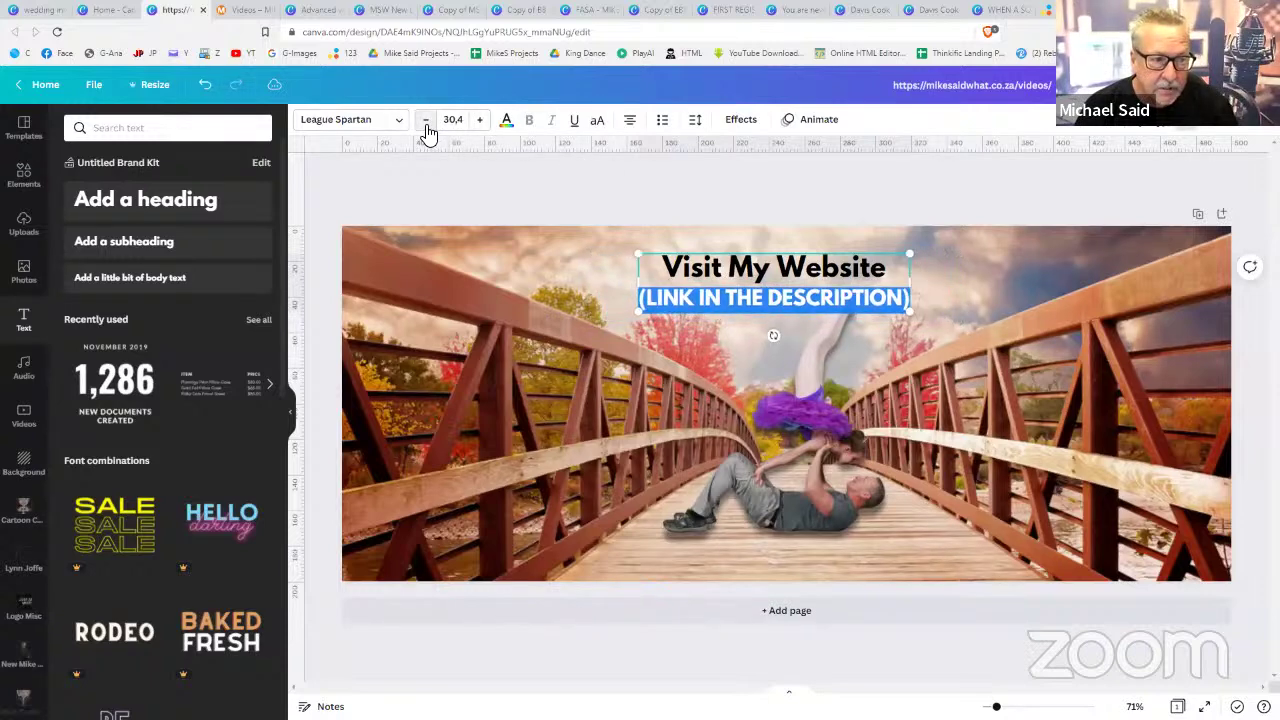
pyautogui.click(426, 124)
pyautogui.click(426, 124)
pyautogui.click(426, 124)
pyautogui.click(426, 124)
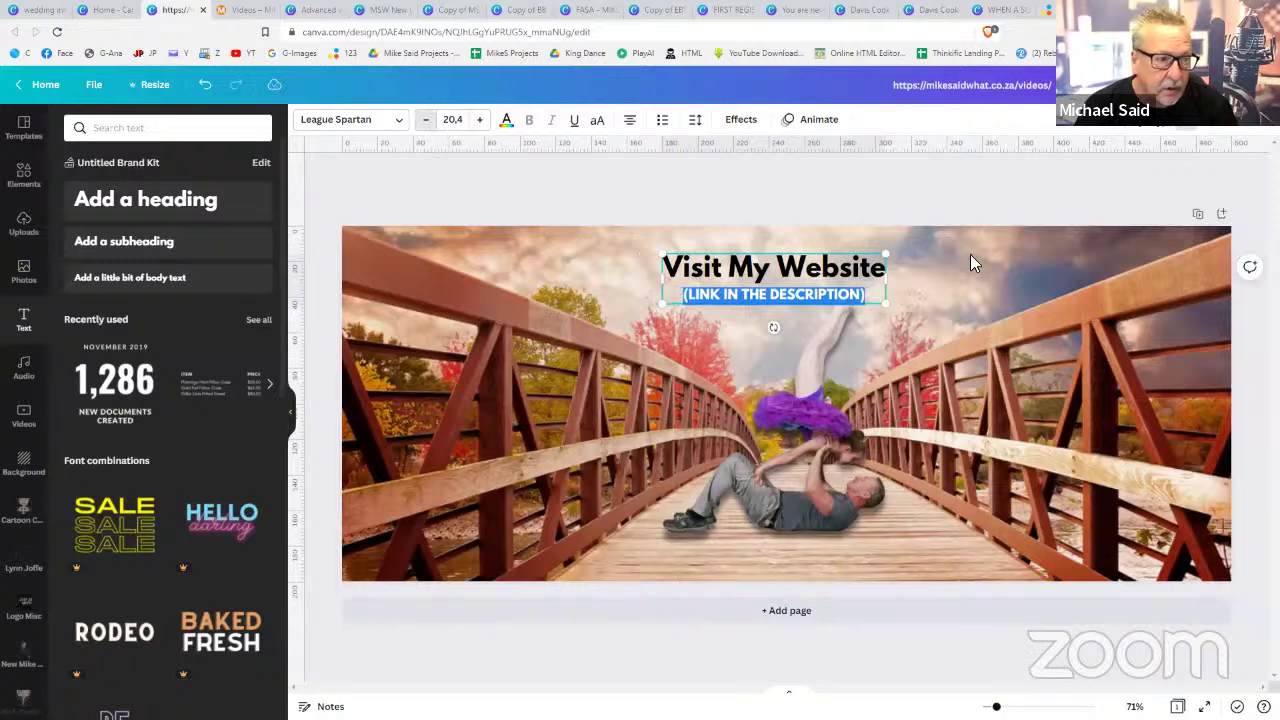
pyautogui.click(970, 252)
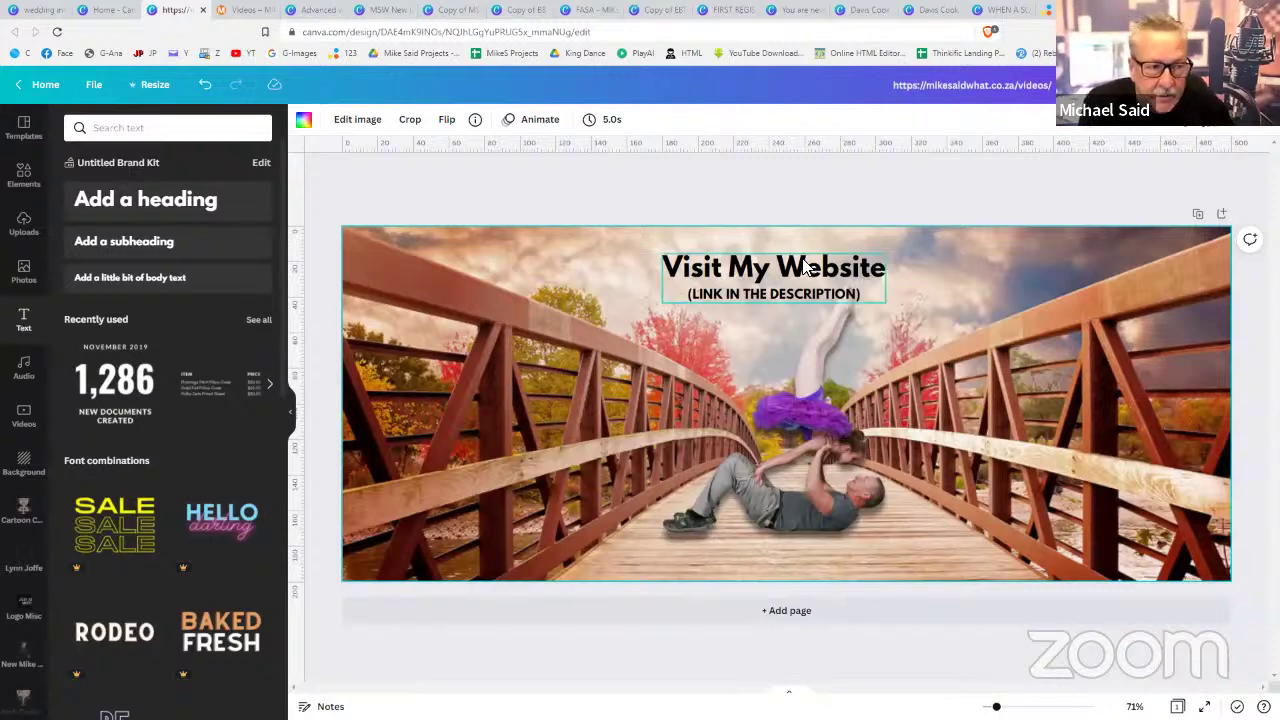
pyautogui.moveTo(808, 258); pyautogui.dragTo(808, 252)
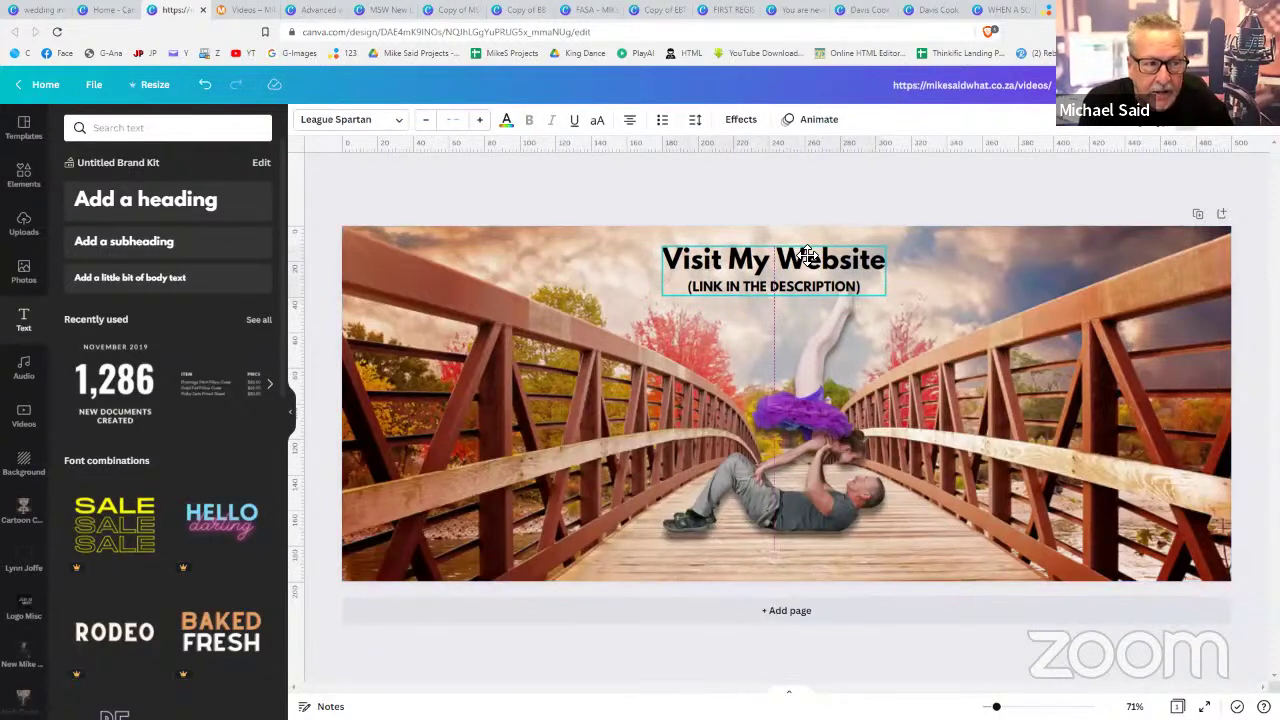
pyautogui.click(848, 202)
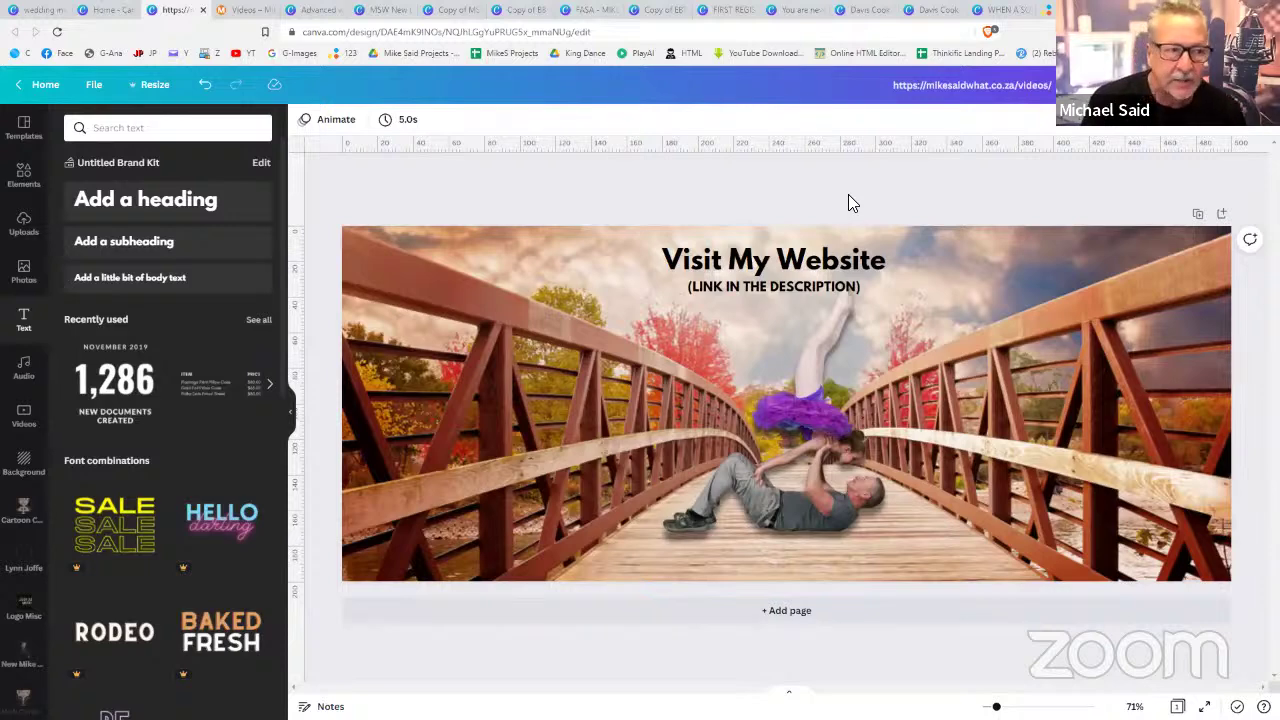
pyautogui.click(785, 287)
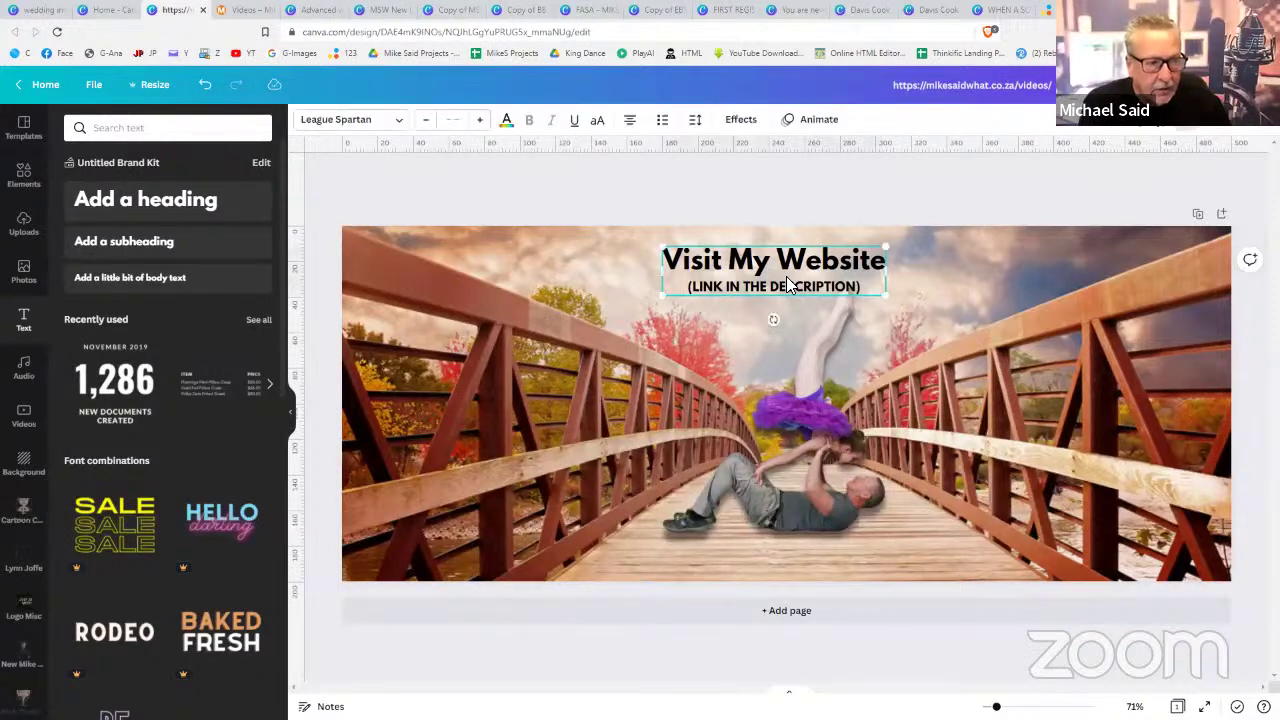
pyautogui.click(1190, 132)
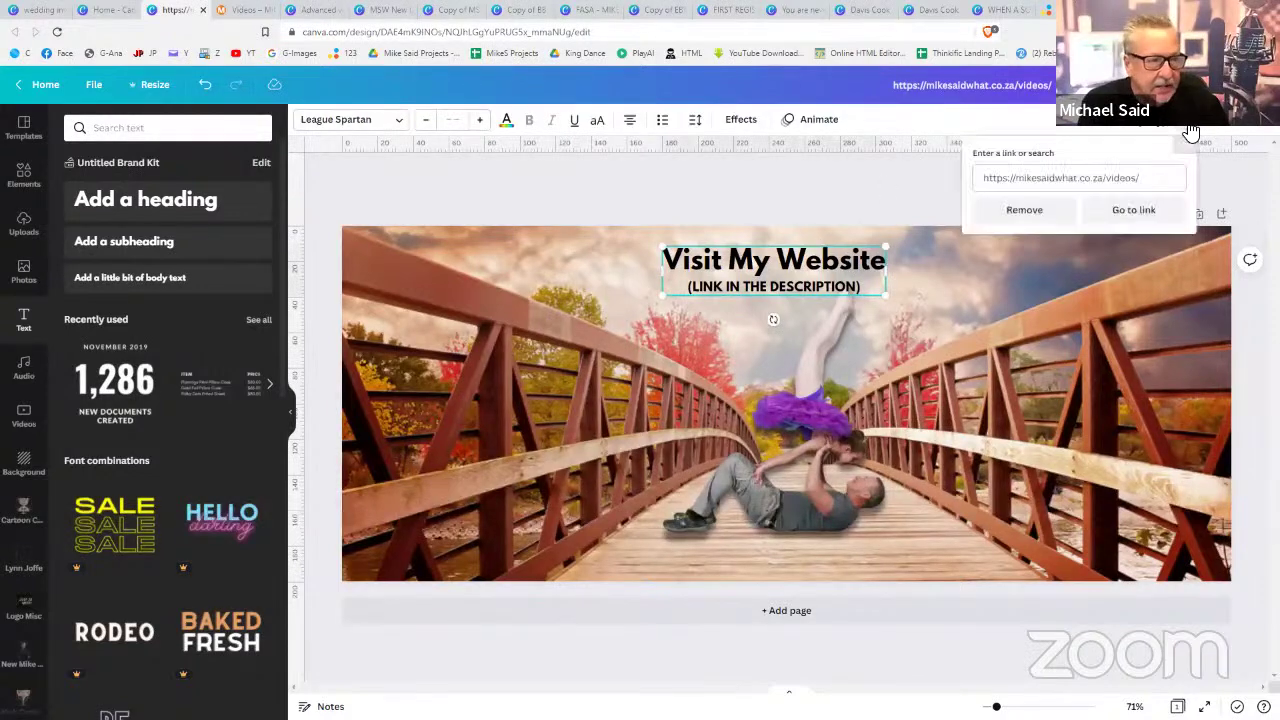
pyautogui.click(1190, 132)
pyautogui.click(1190, 132)
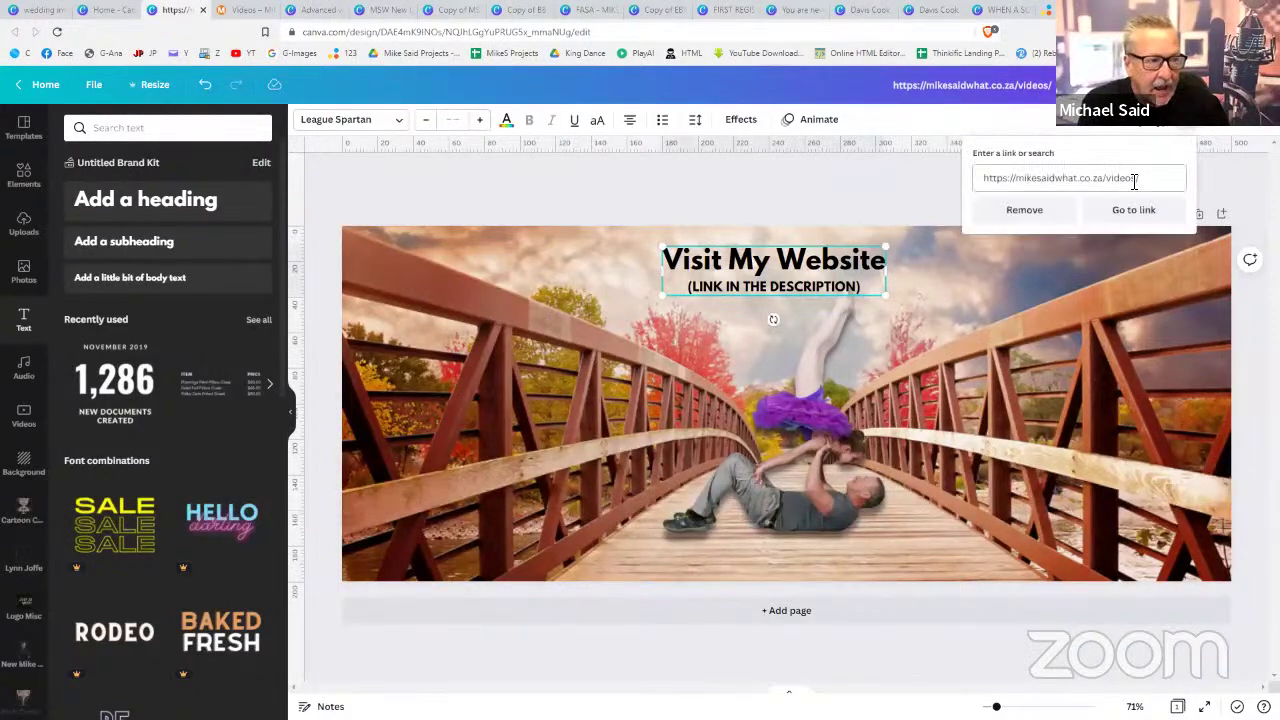
pyautogui.click(1040, 212)
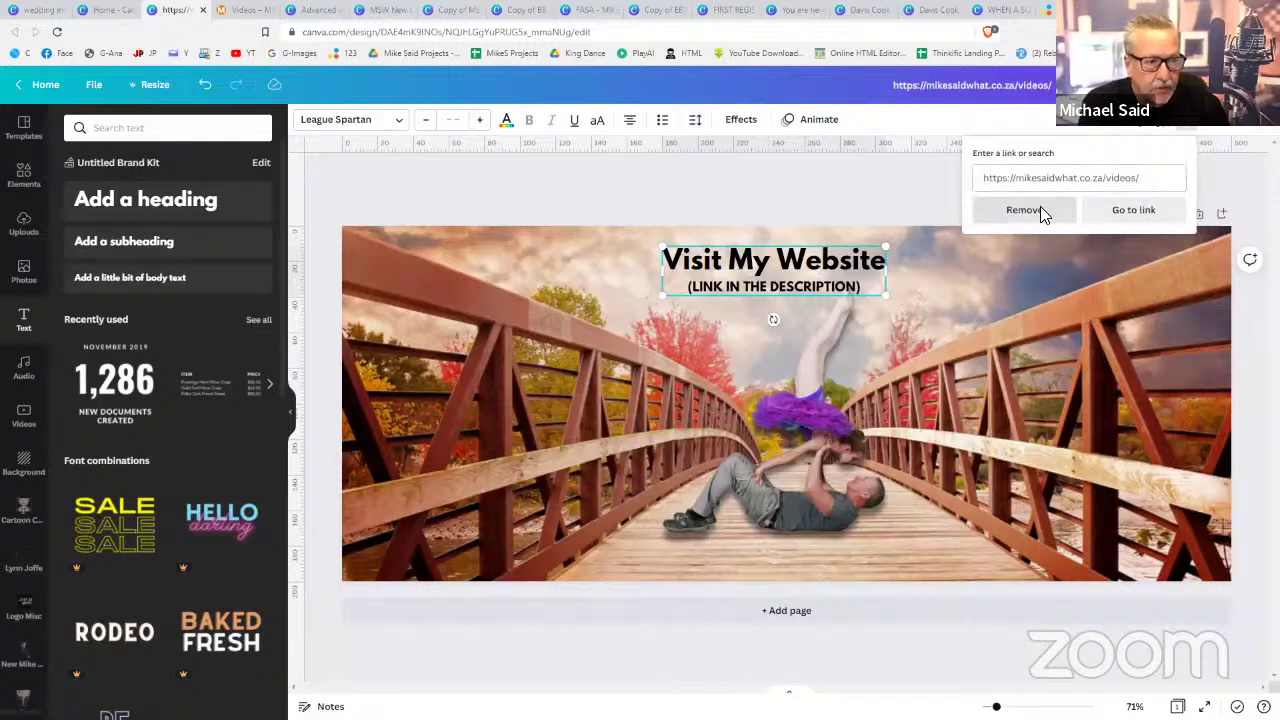
pyautogui.click(896, 198)
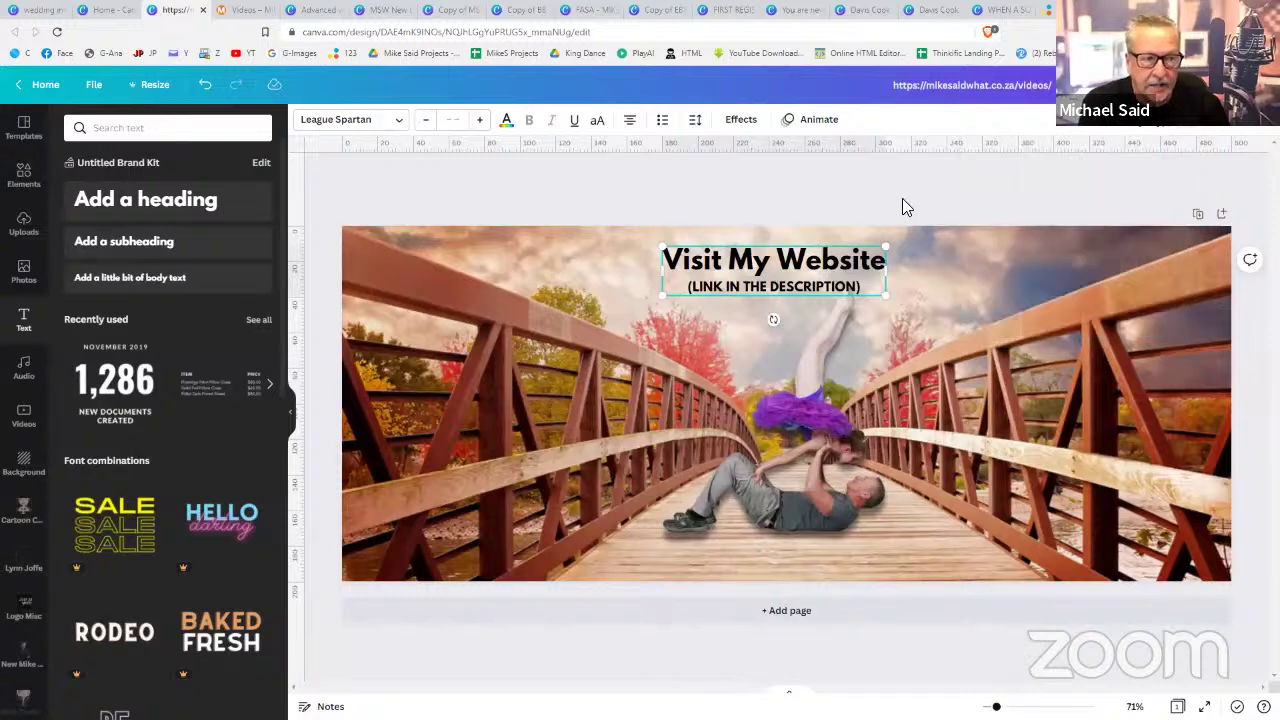
pyautogui.click(902, 199)
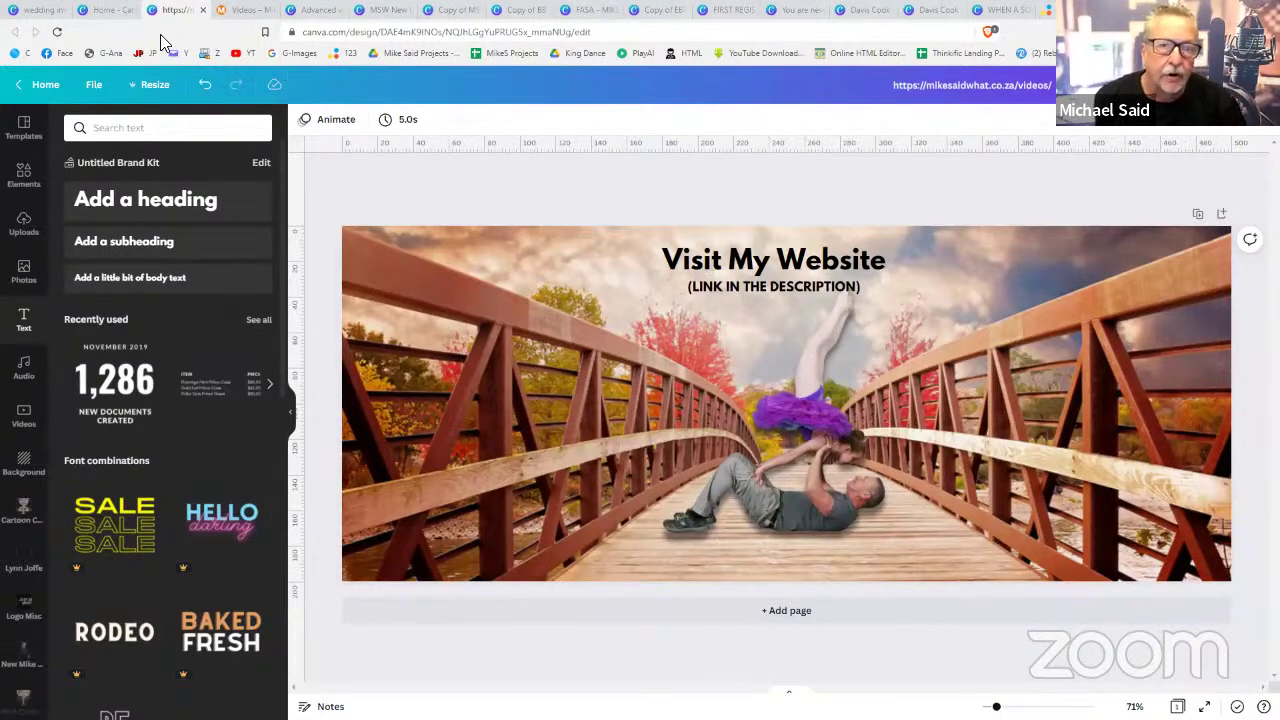
# - From the Canva home page, import the Keep The Change file from the Desktop
pyautogui.click(105, 12)
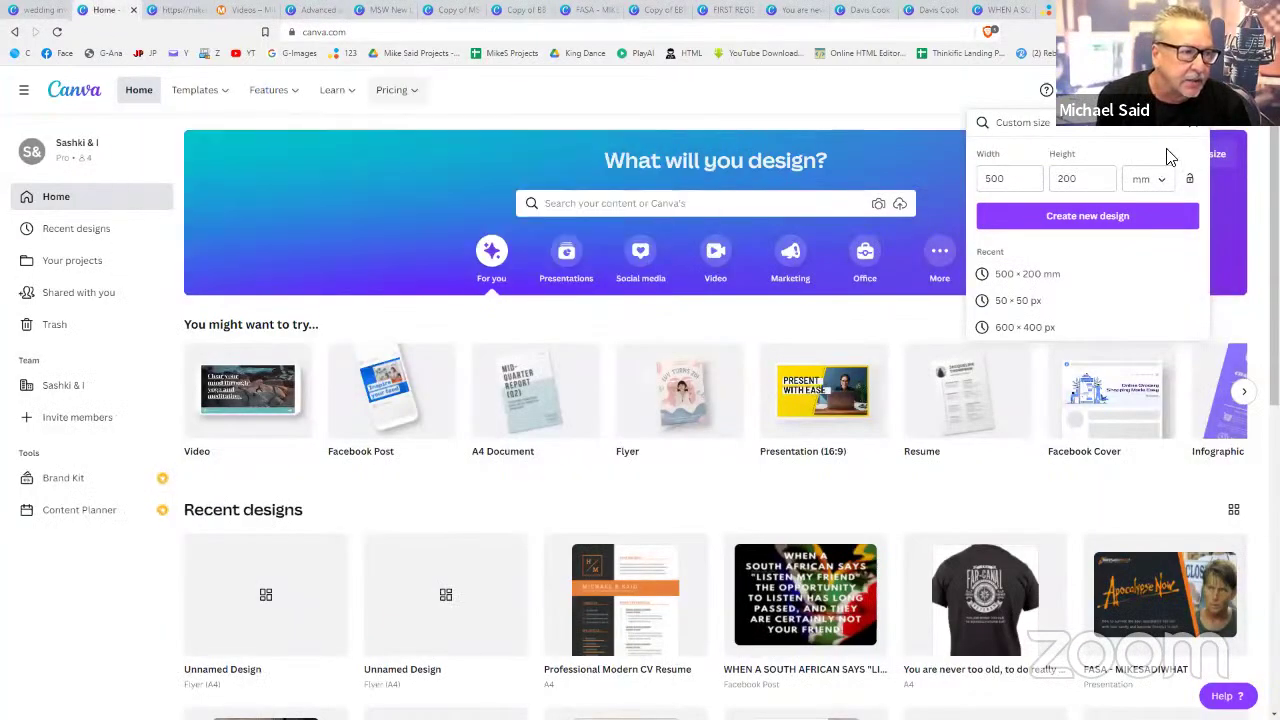
pyautogui.click(1190, 132)
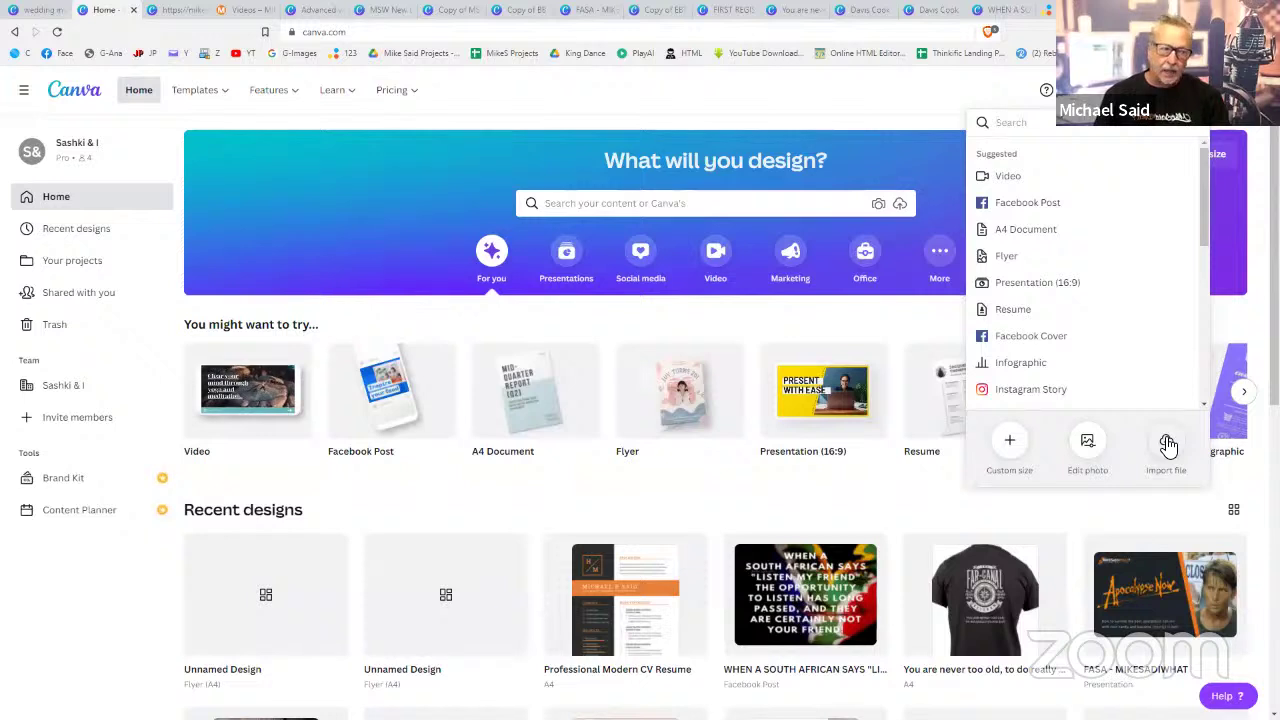
pyautogui.click(1167, 443)
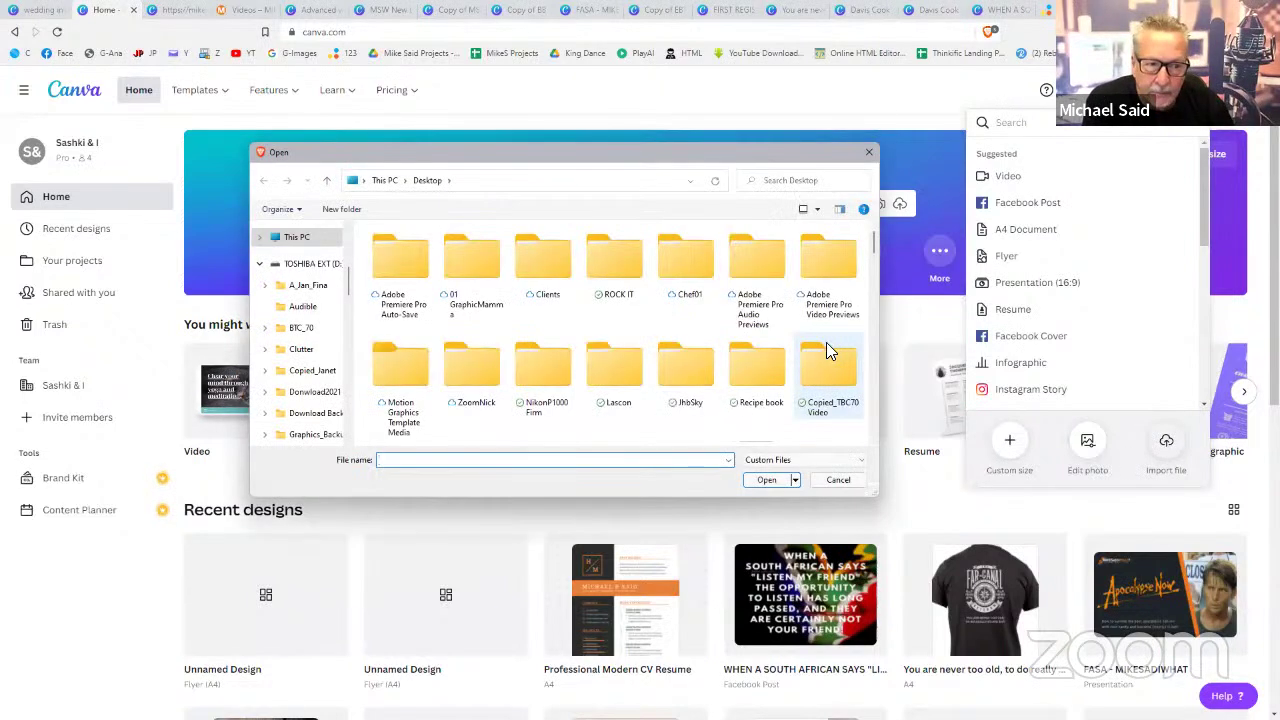
pyautogui.scroll(-2, 752, 340)
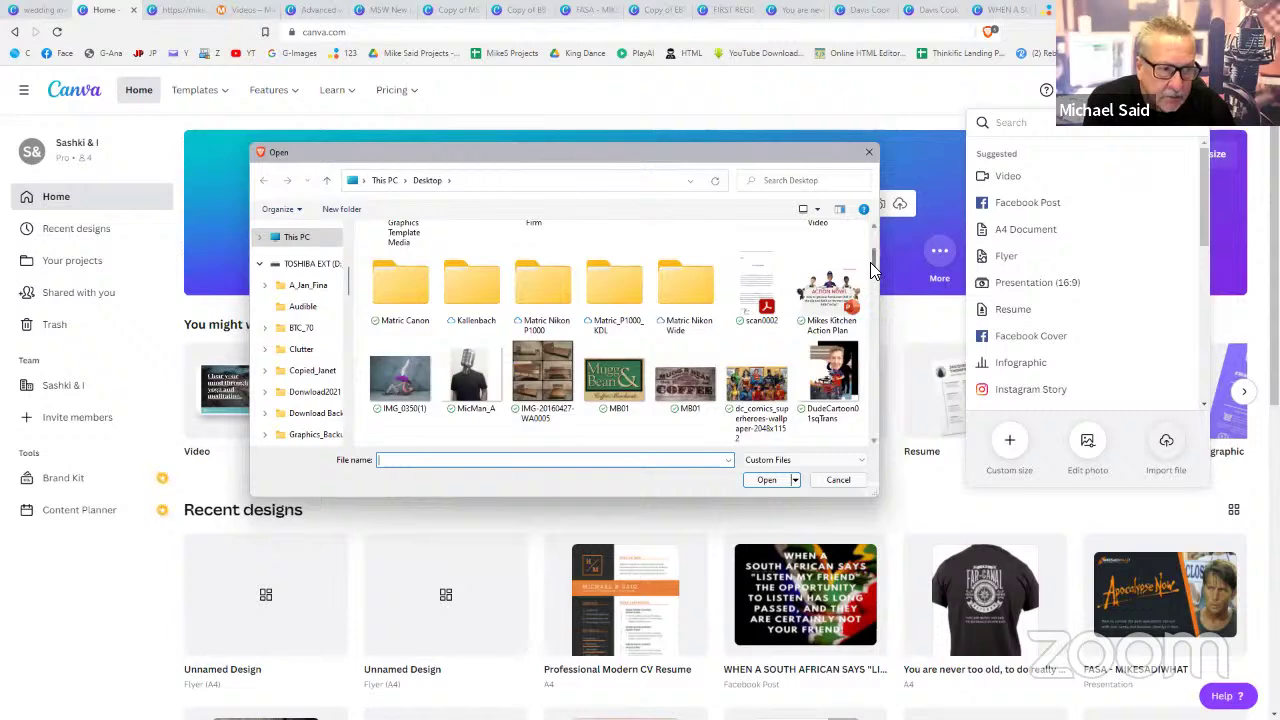
pyautogui.moveTo(871, 264); pyautogui.dragTo(875, 436)
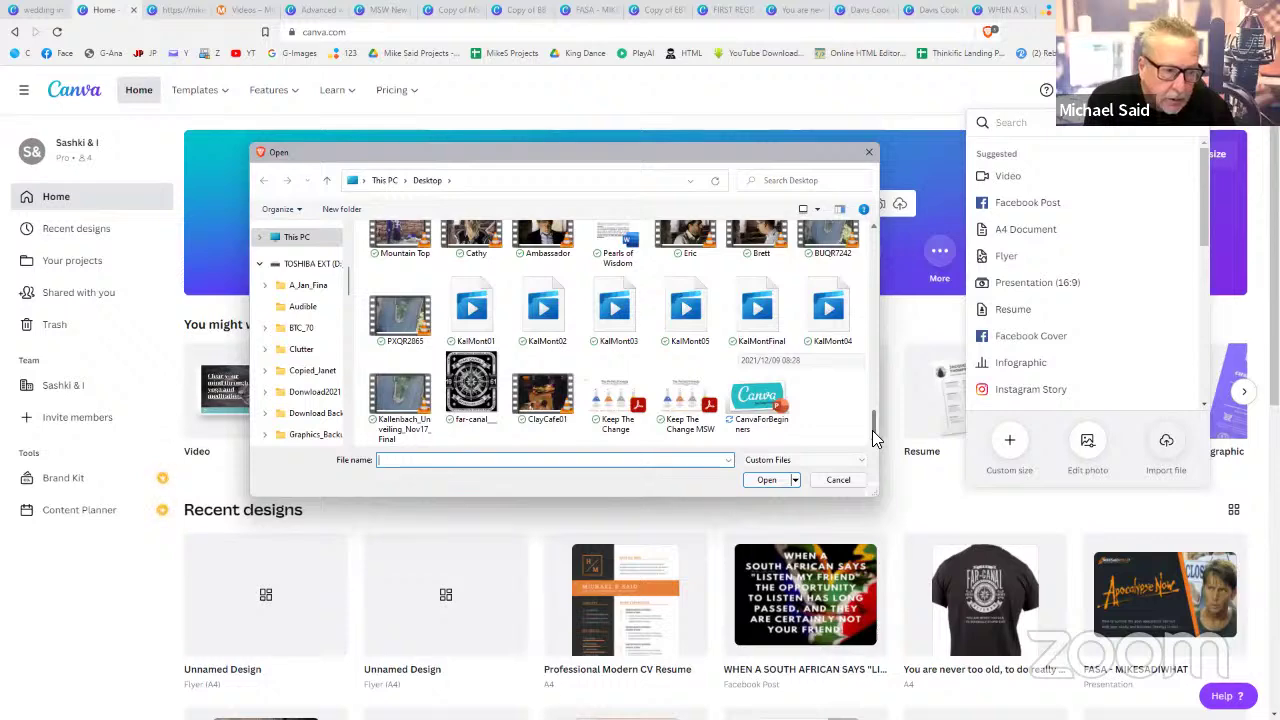
pyautogui.click(615, 407)
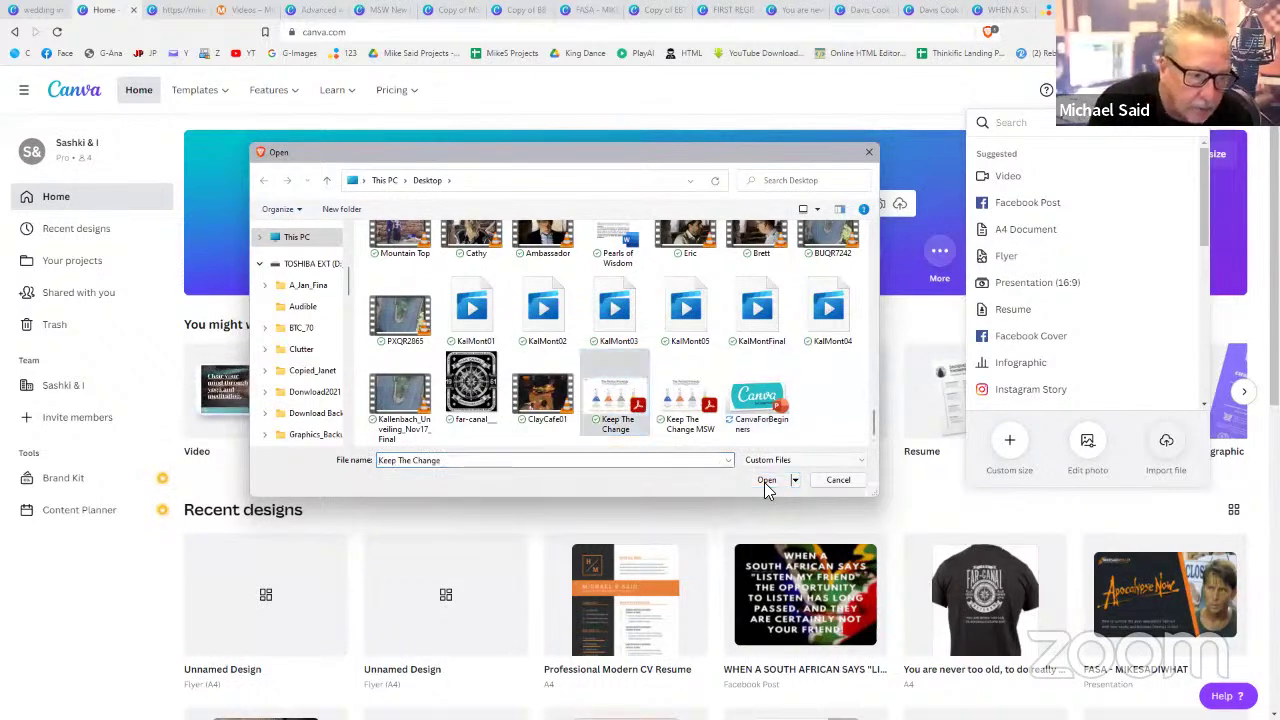
pyautogui.click(766, 480)
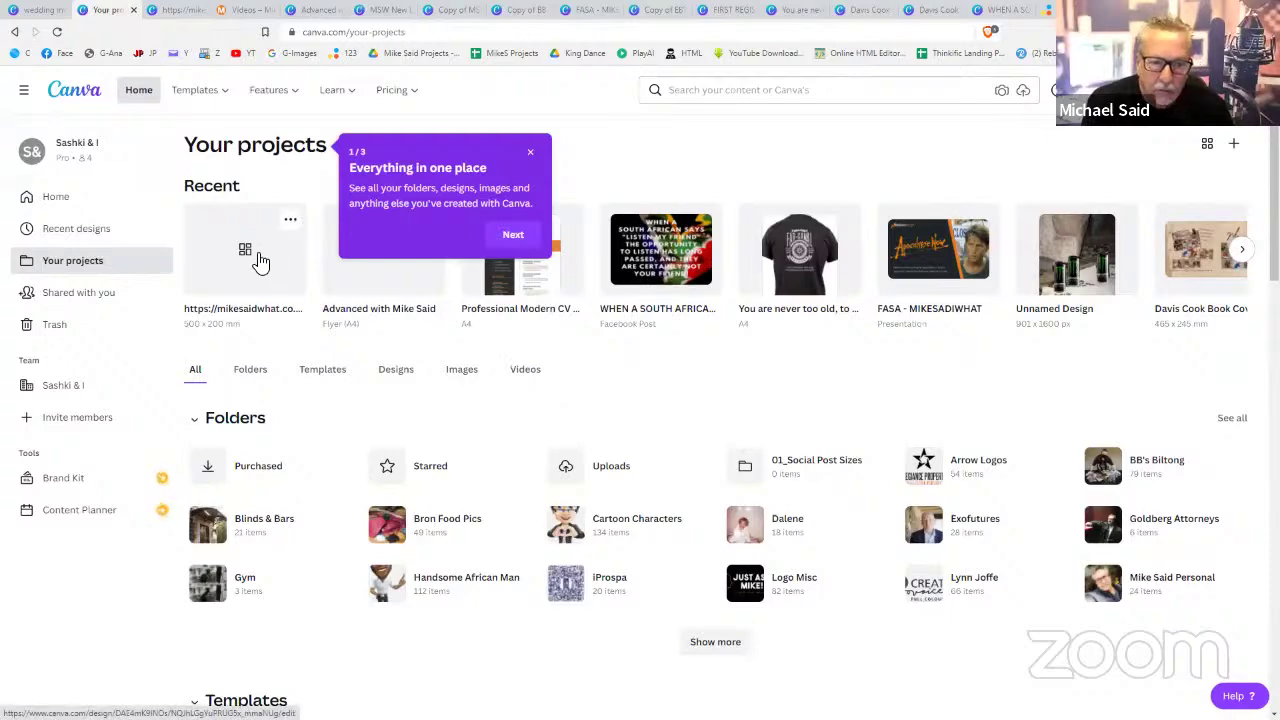
# - Find the Keep The Change.pdf design in Your projects and open it in the editor
pyautogui.scroll(-4, 452, 450)
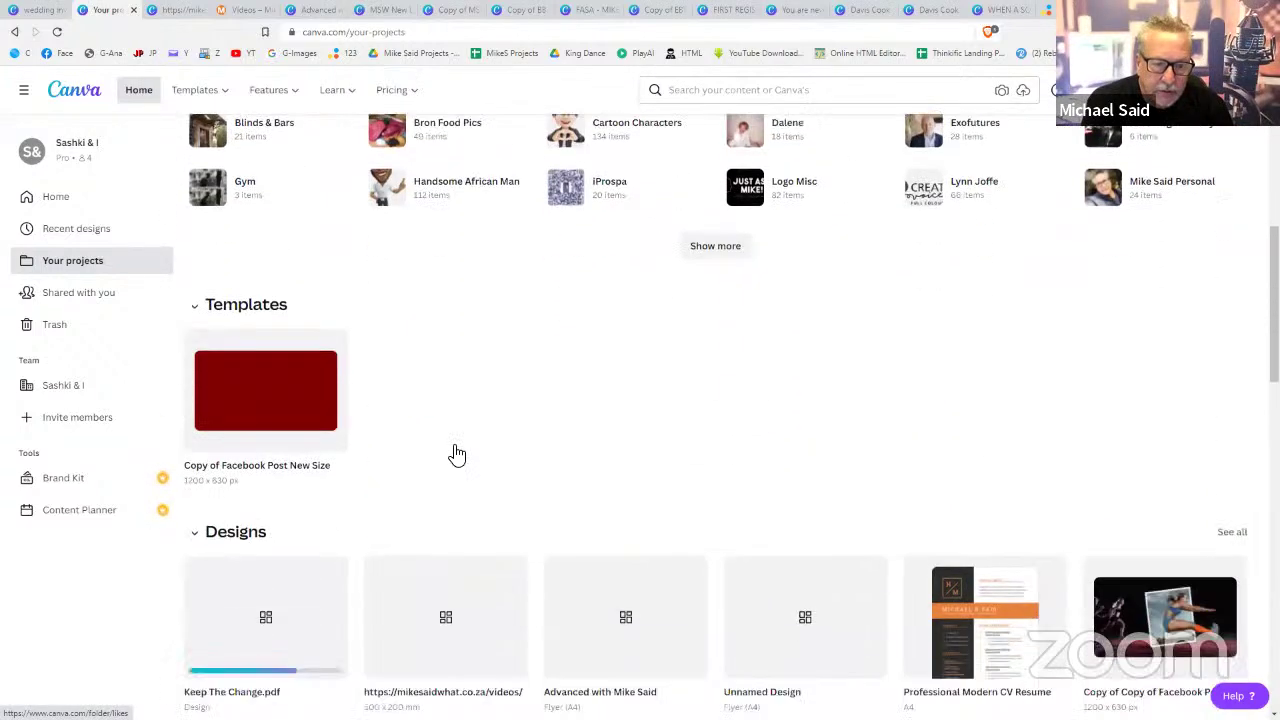
pyautogui.scroll(-2, 457, 455)
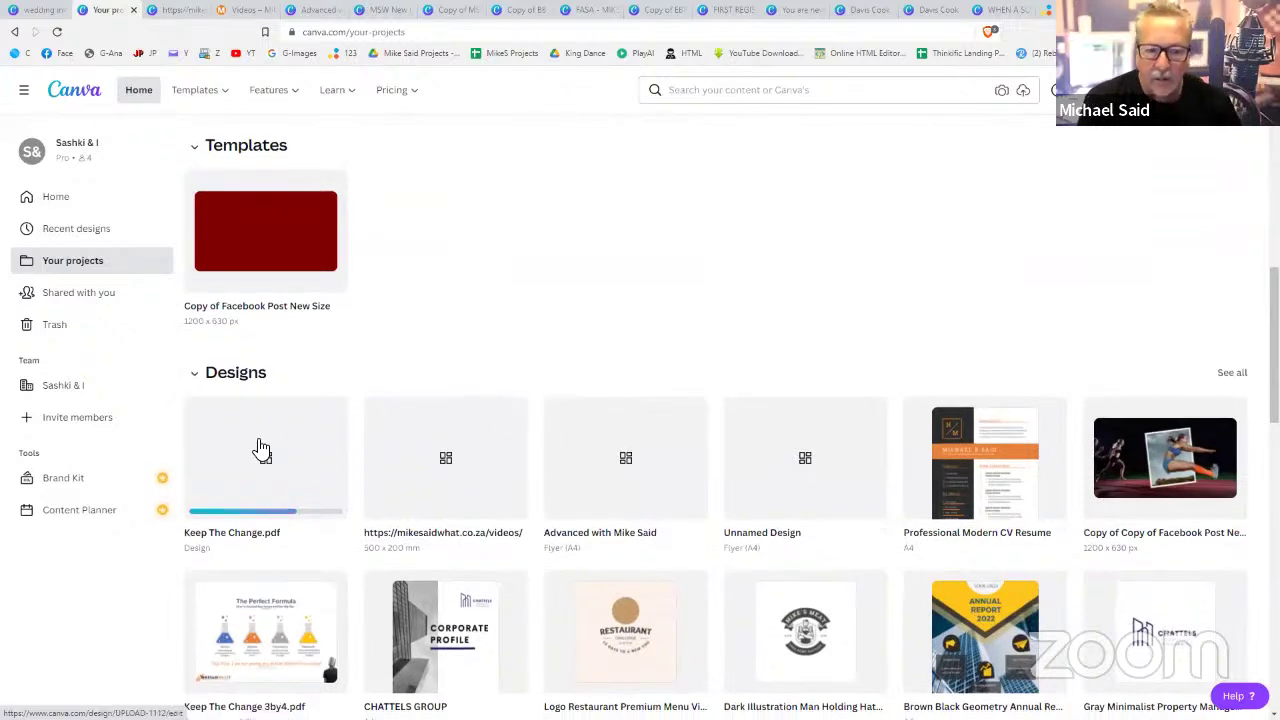
pyautogui.scroll(-1, 259, 448)
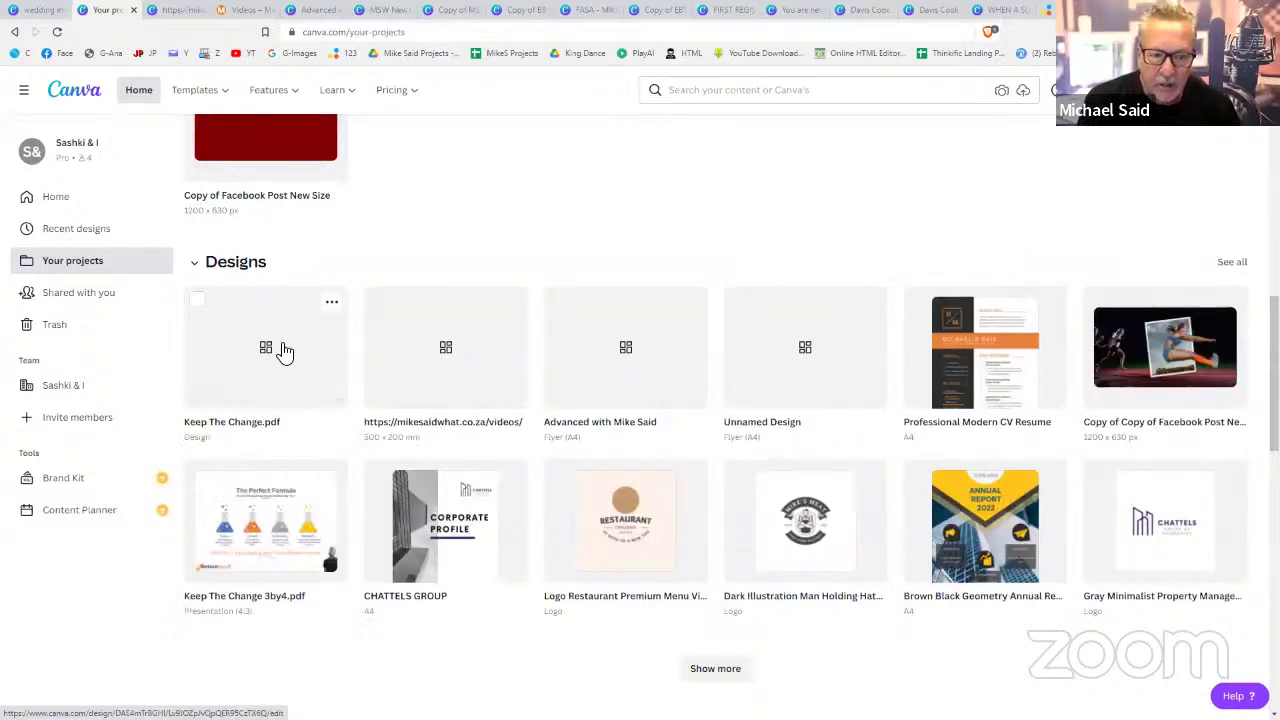
pyautogui.click(283, 350)
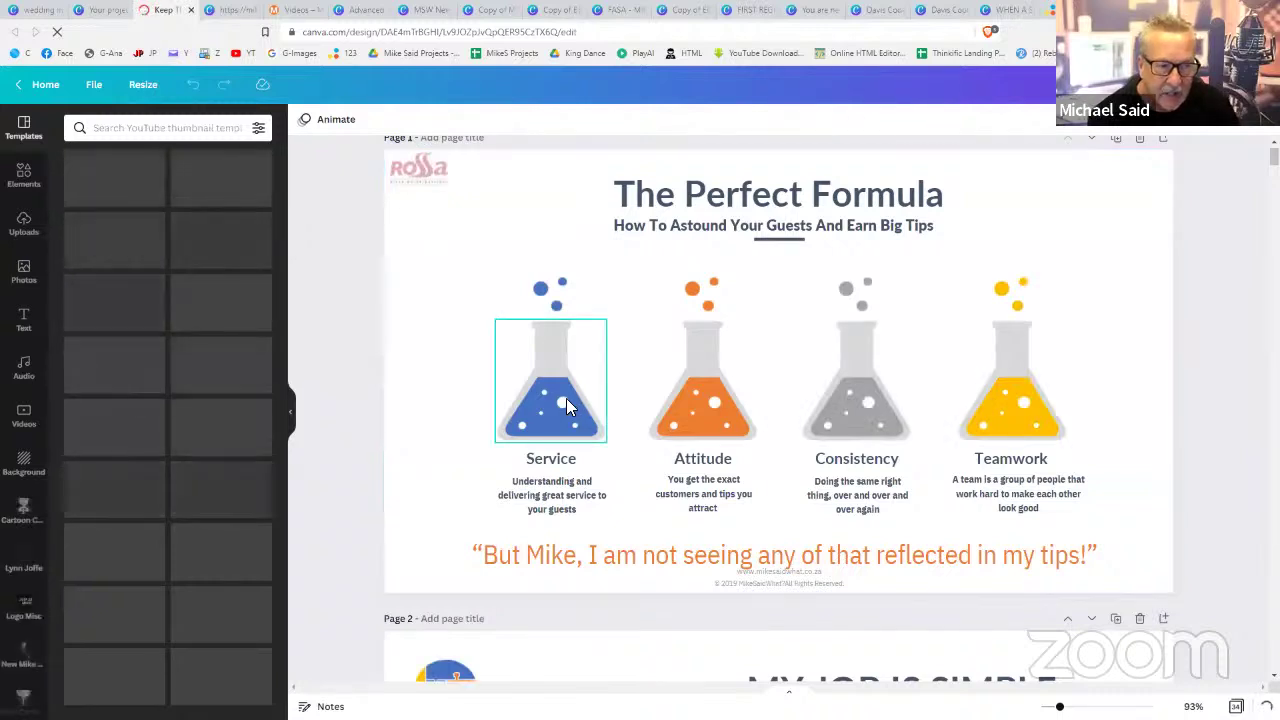
# - Select the bubbles and Service flask graphics, then scroll down to page 2
pyautogui.click(552, 302)
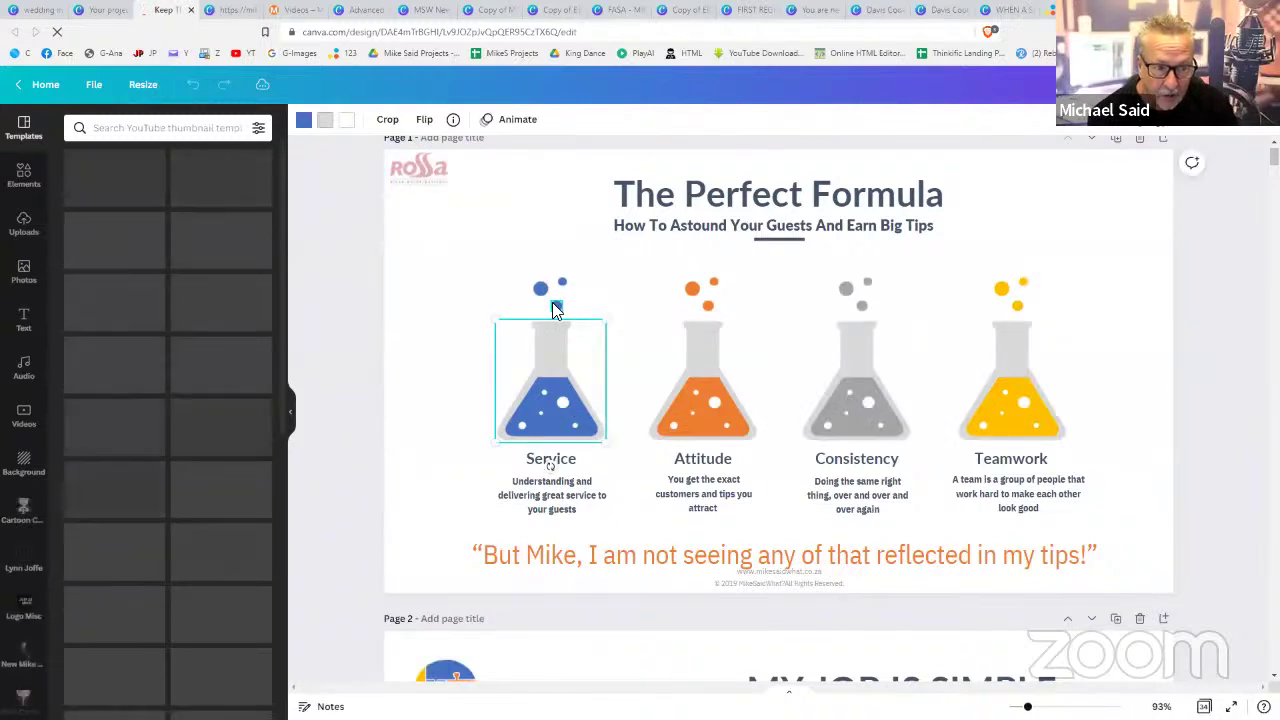
pyautogui.click(560, 345)
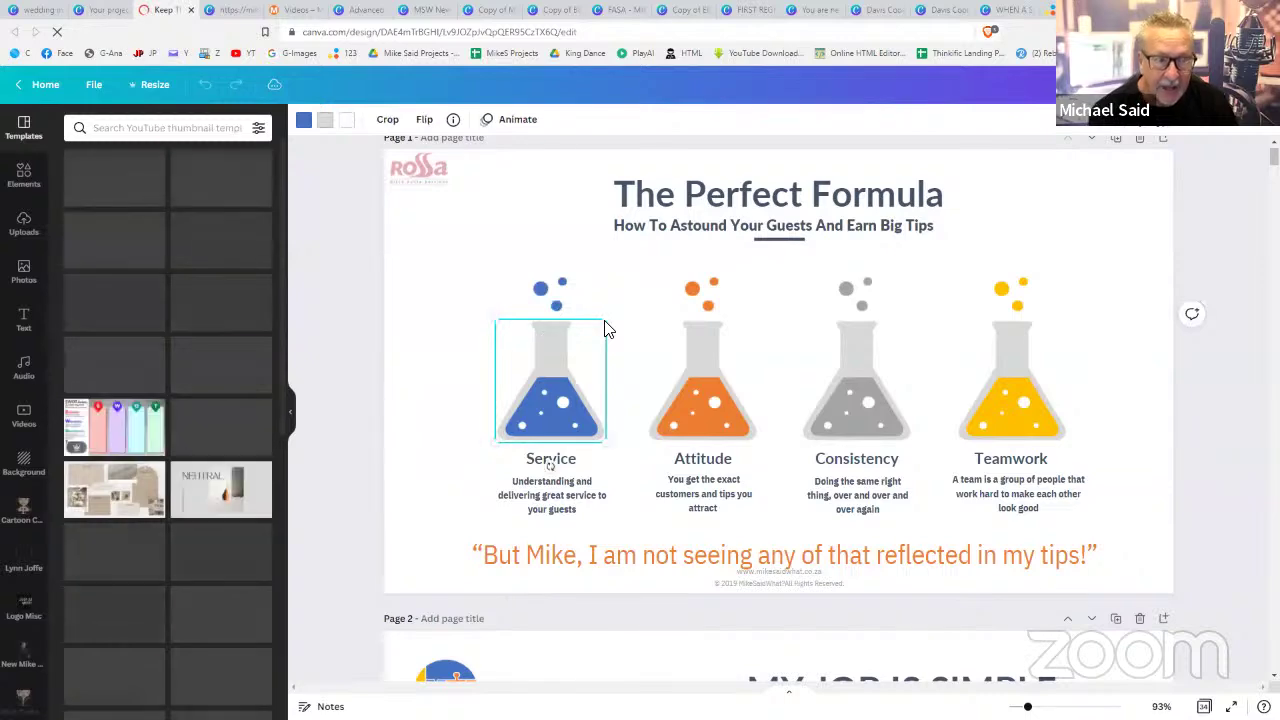
pyautogui.scroll(-5, 700, 290)
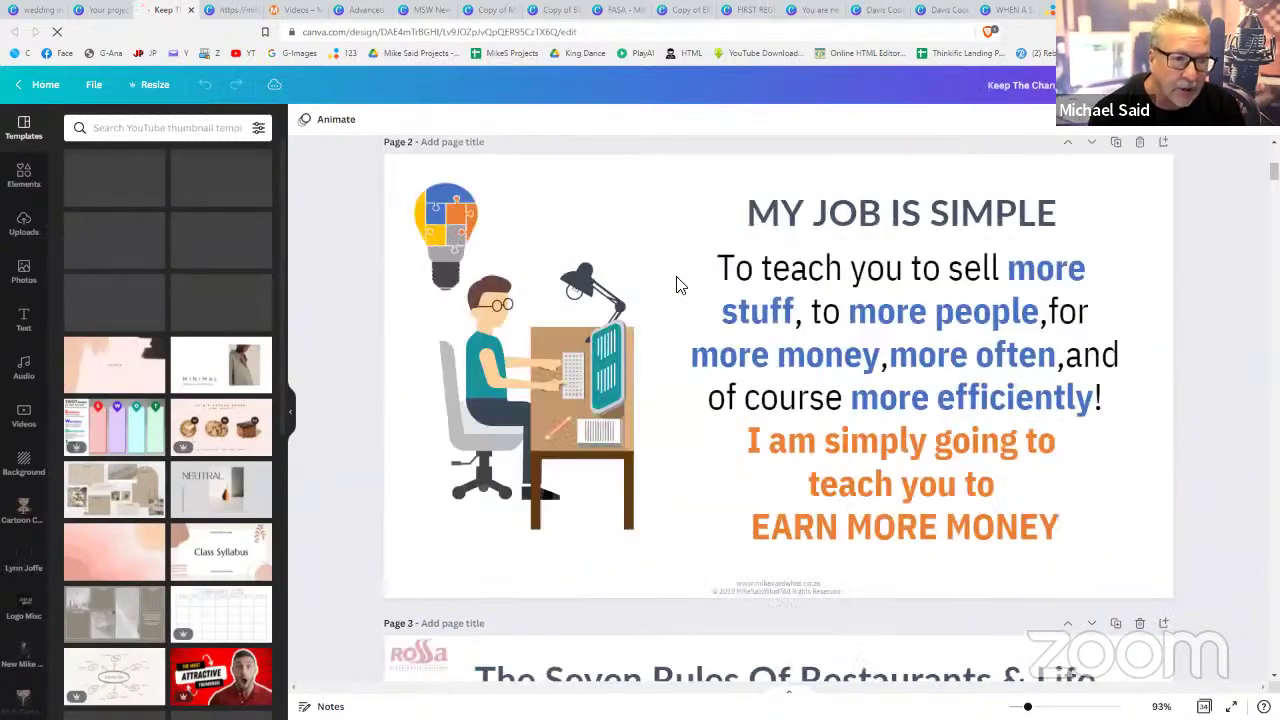
pyautogui.scroll(1, 677, 290)
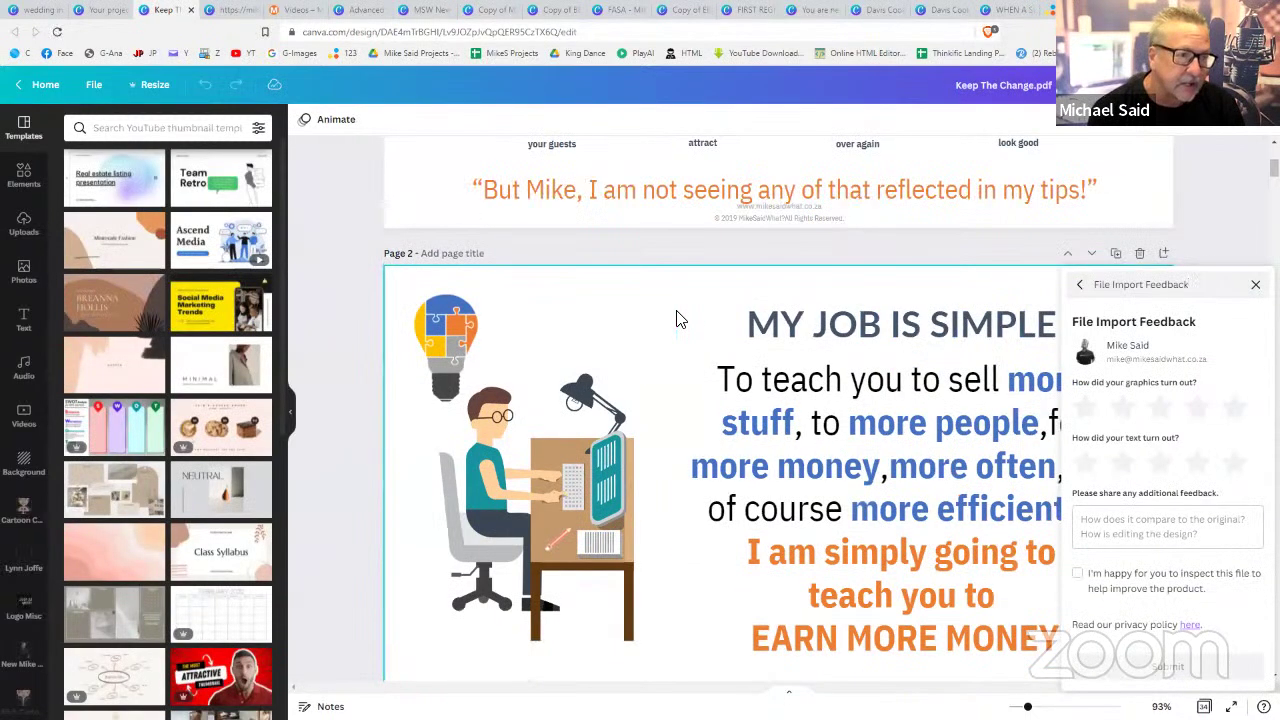
pyautogui.scroll(-1, 632, 290)
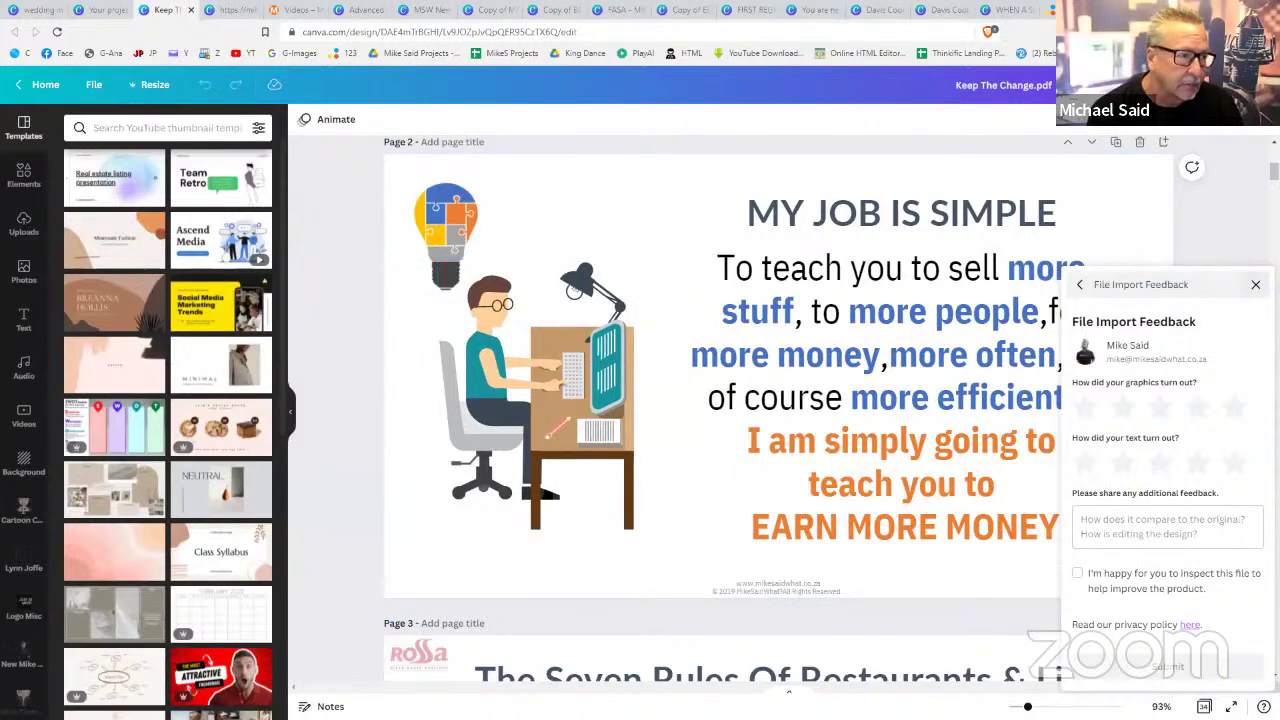
# - Close the File Import Feedback panel, select page 2 and bring up the download options
pyautogui.click(1255, 284)
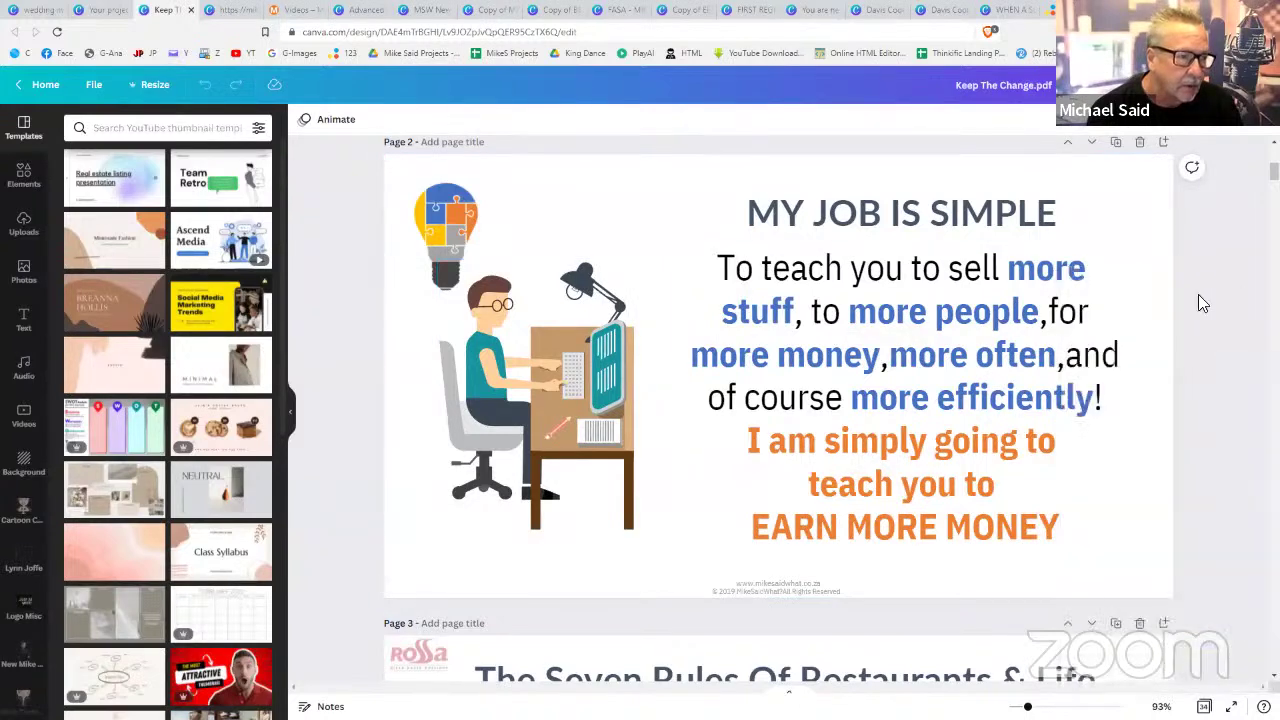
pyautogui.click(1128, 233)
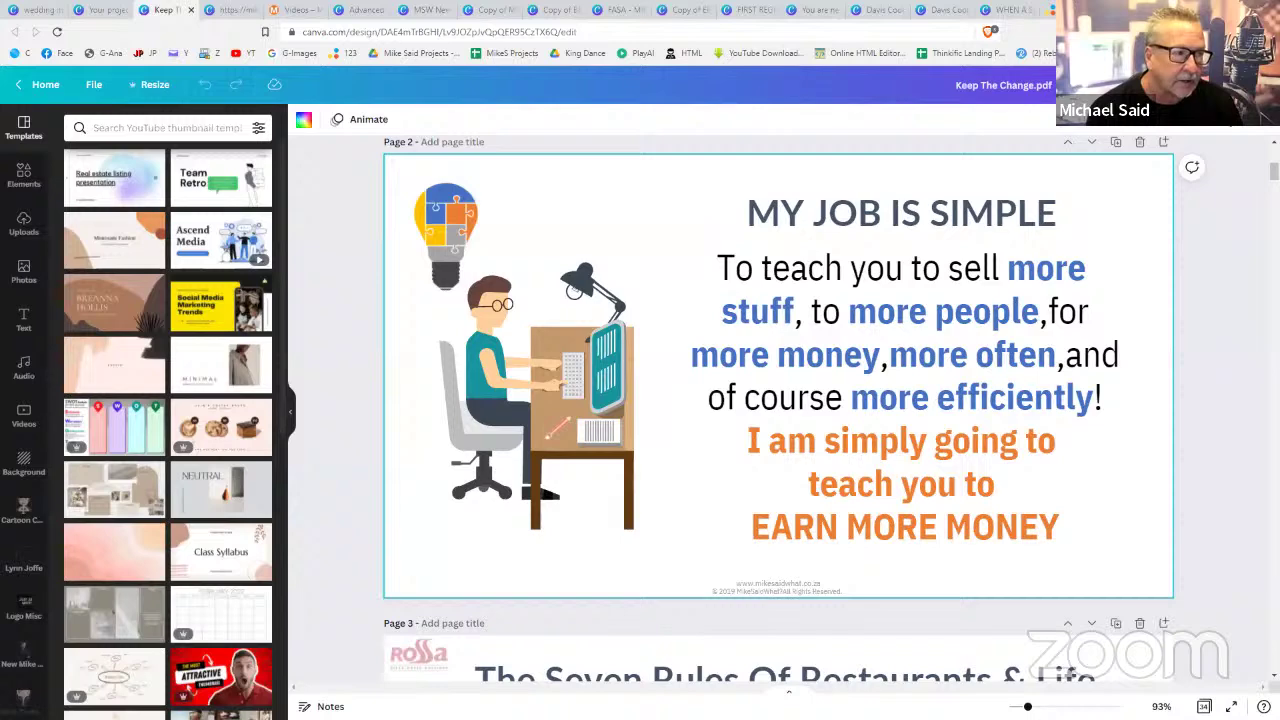
pyautogui.click(1218, 85)
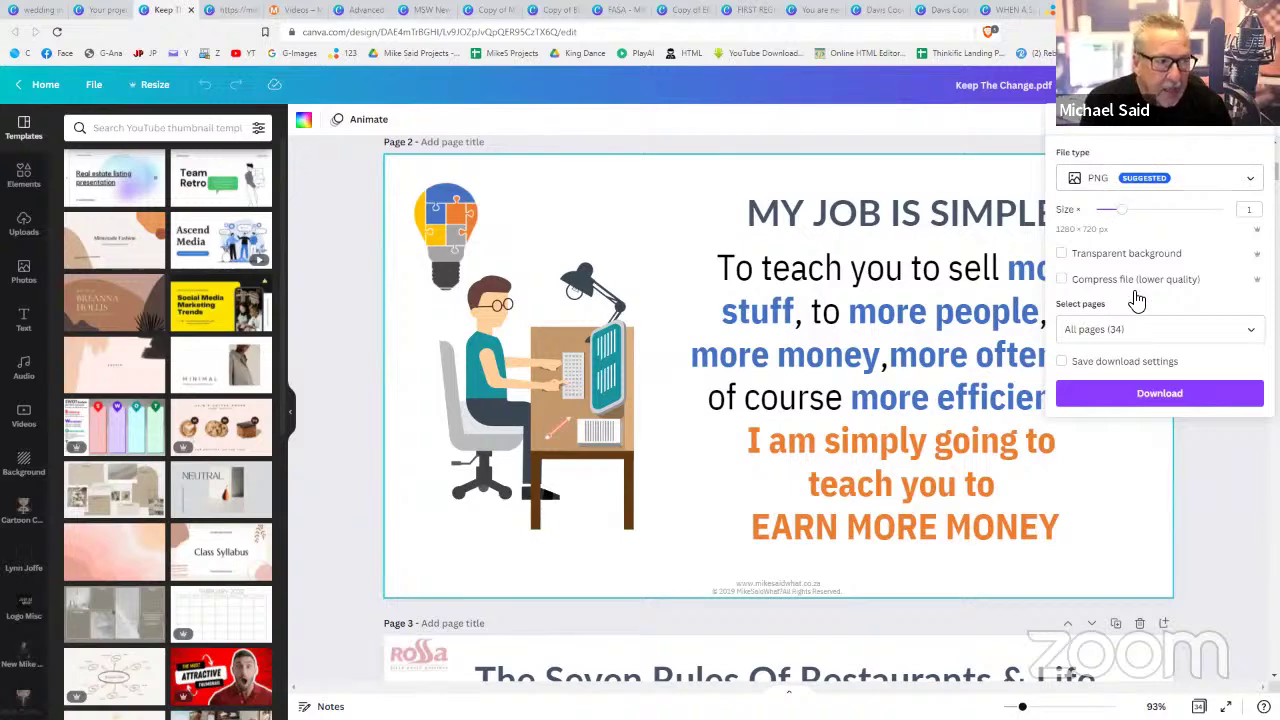
# - Download only page 2 as a PNG and open Keep The Change.pdf.png
pyautogui.click(1141, 327)
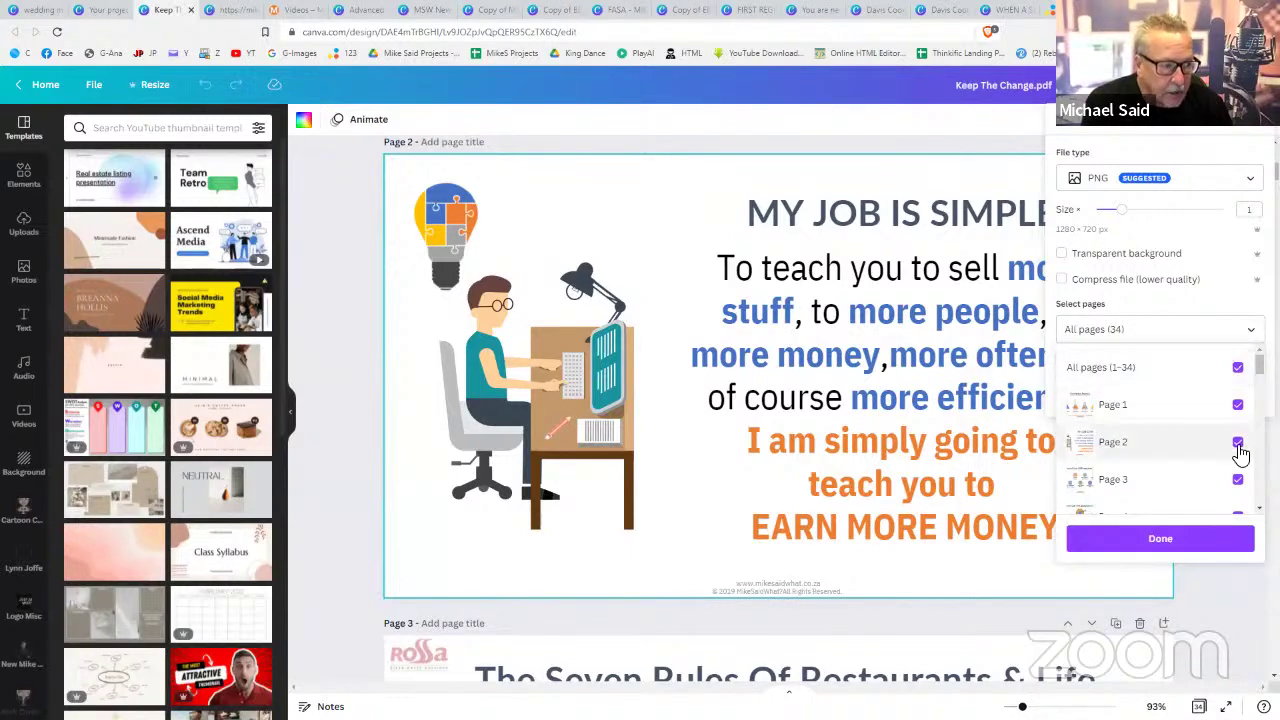
pyautogui.click(1239, 369)
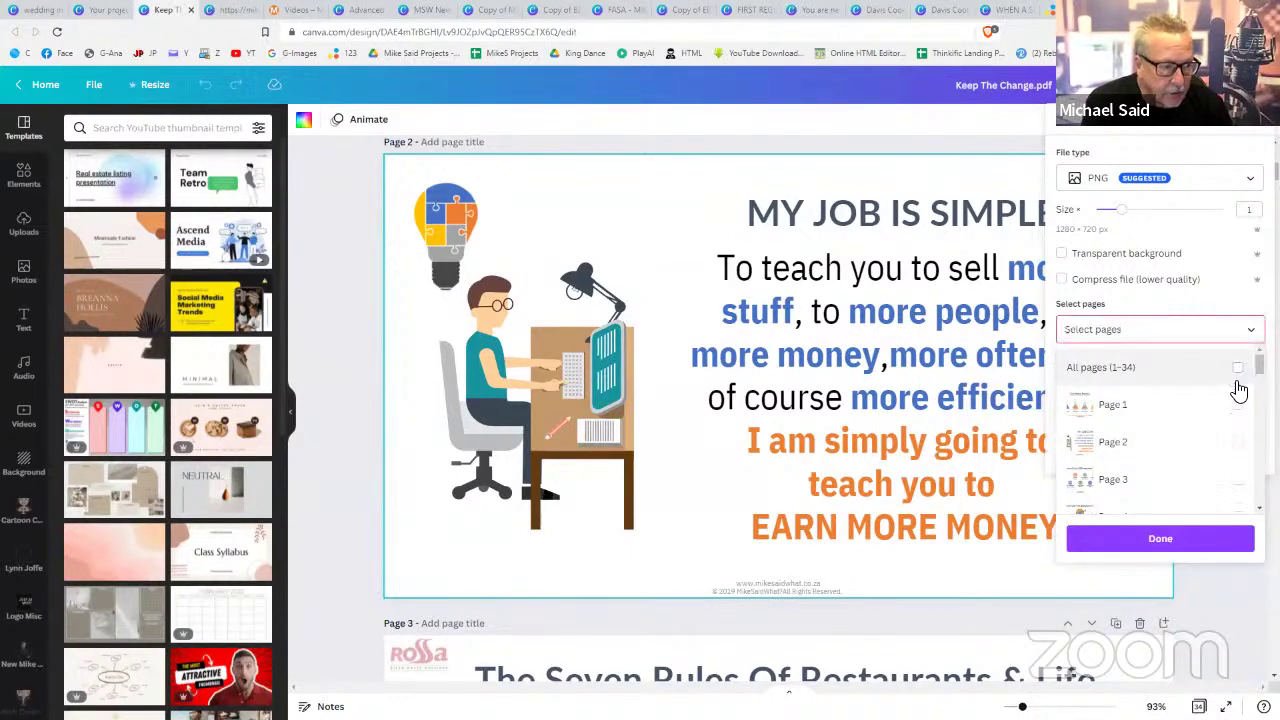
pyautogui.click(1238, 444)
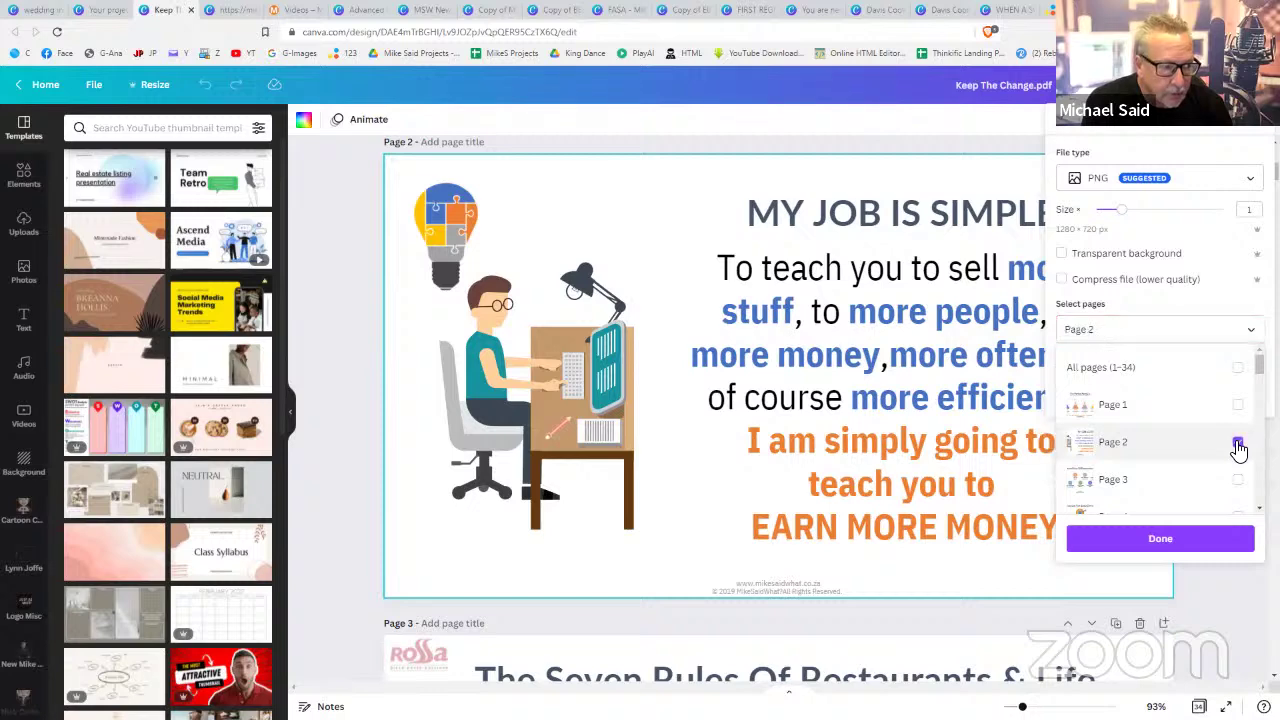
pyautogui.click(1148, 541)
pyautogui.click(1145, 404)
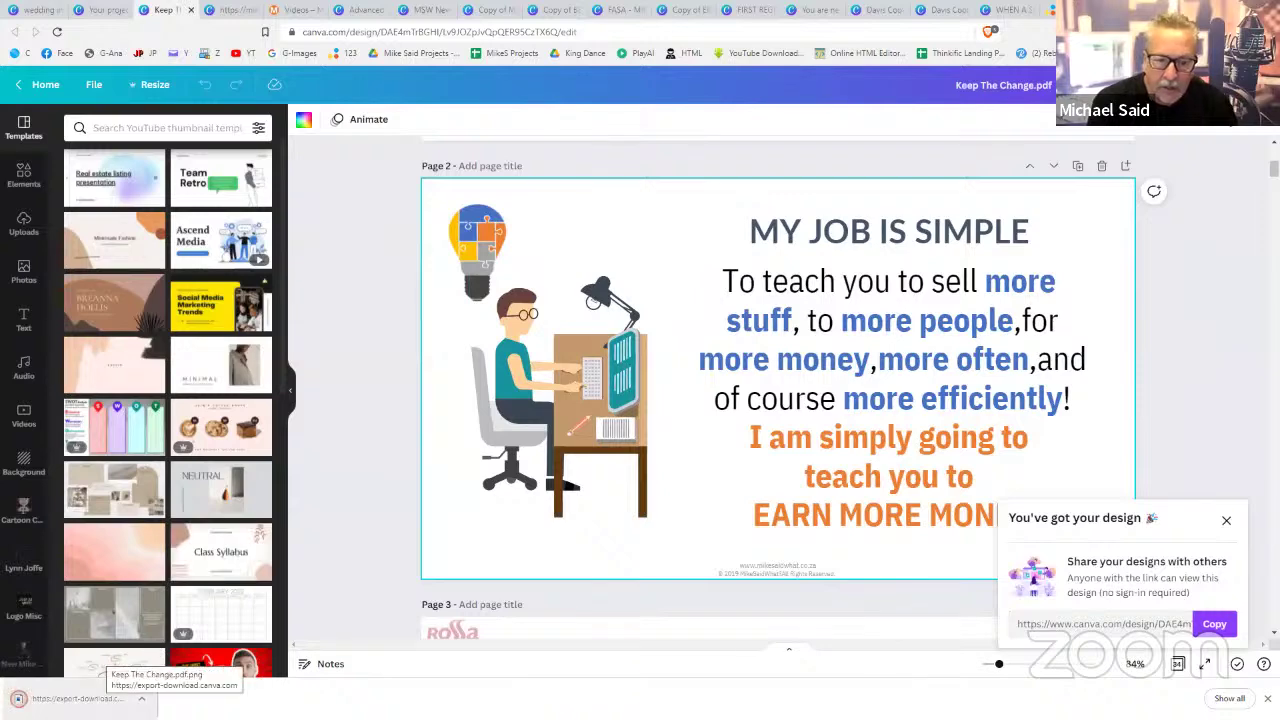
pyautogui.click(75, 698)
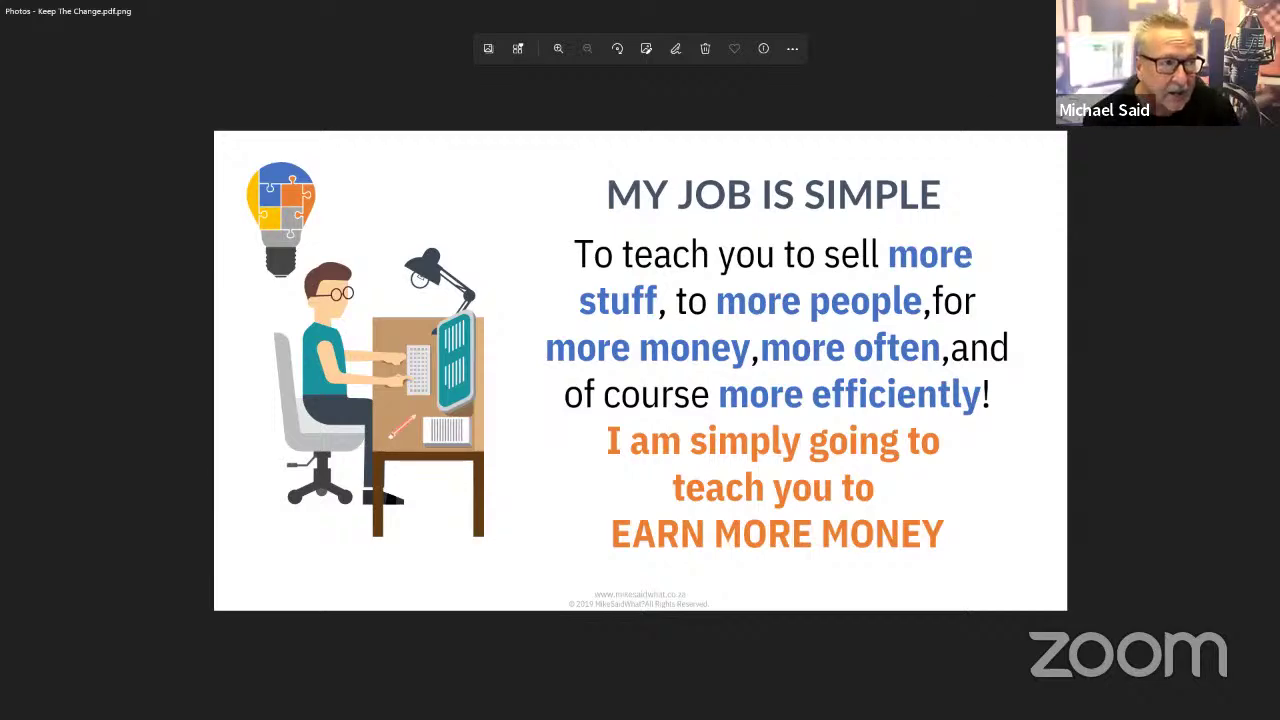
# - Leave the Photos viewer and return to the Keep The Change design in Canva
pyautogui.hotkey('alt', 'Tab')
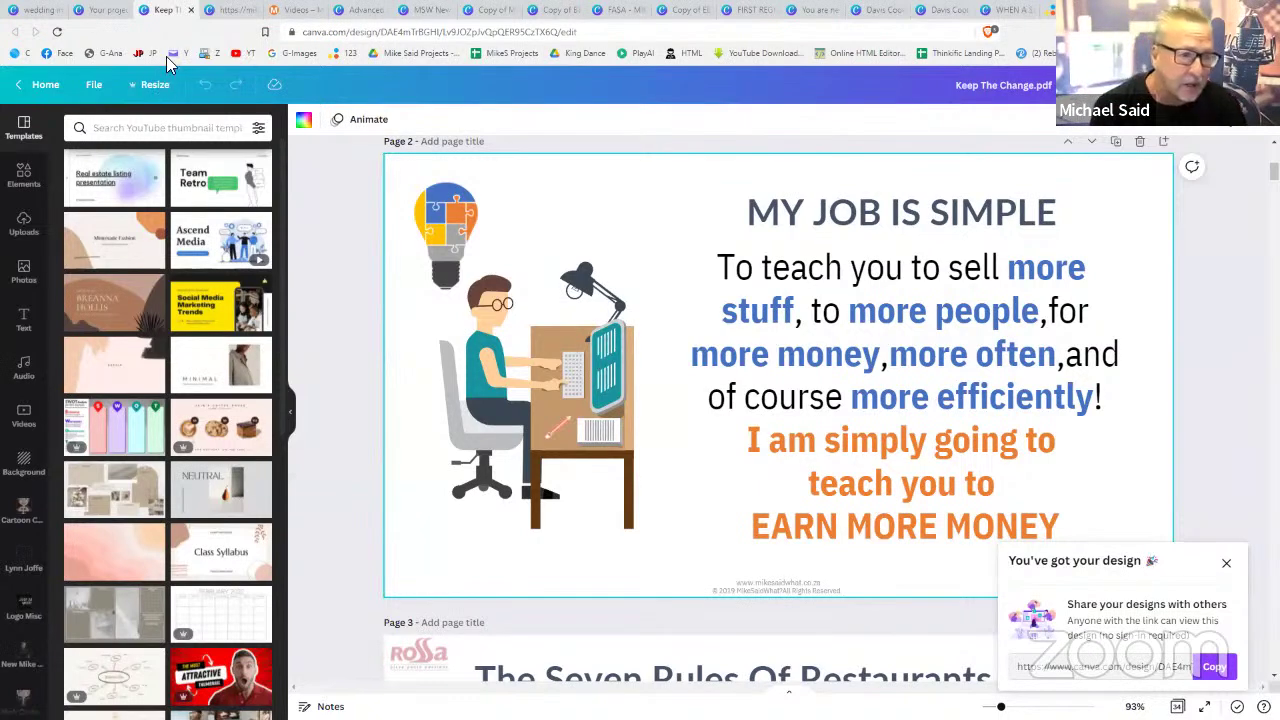
# - From the Your projects page, create a new Logo design
pyautogui.click(106, 11)
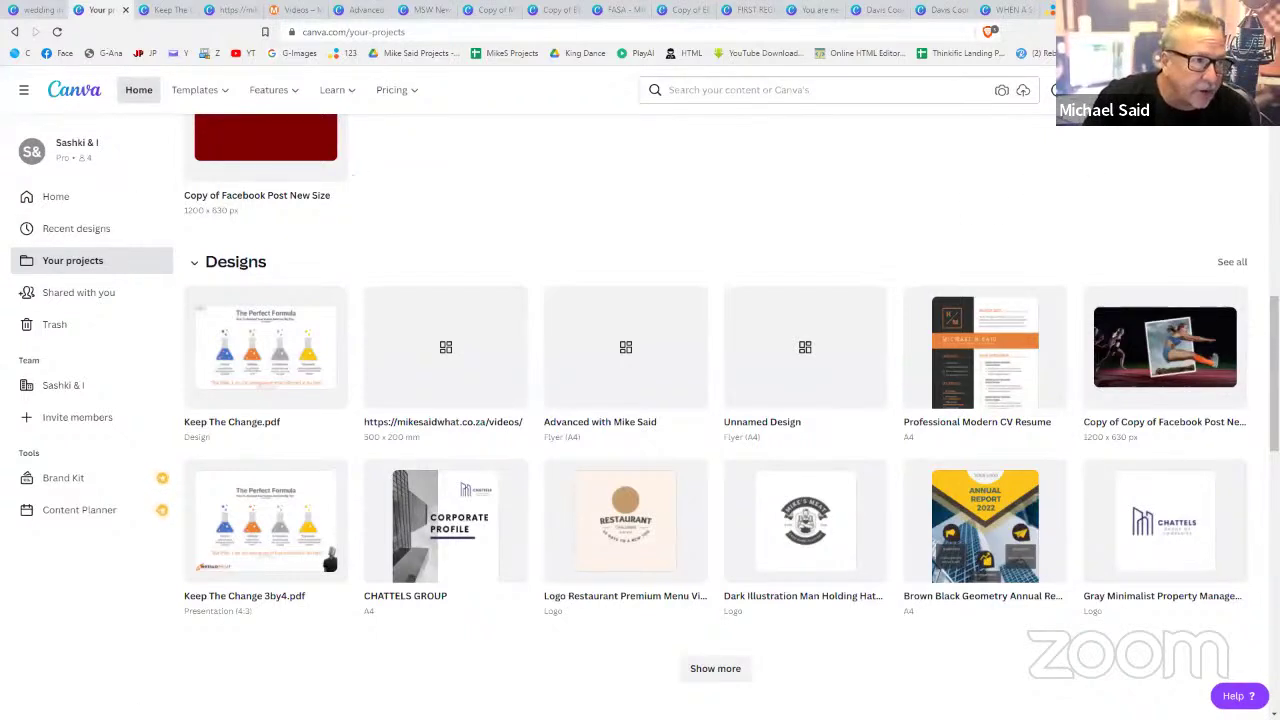
pyautogui.click(1150, 89)
pyautogui.scroll(-3, 1040, 290)
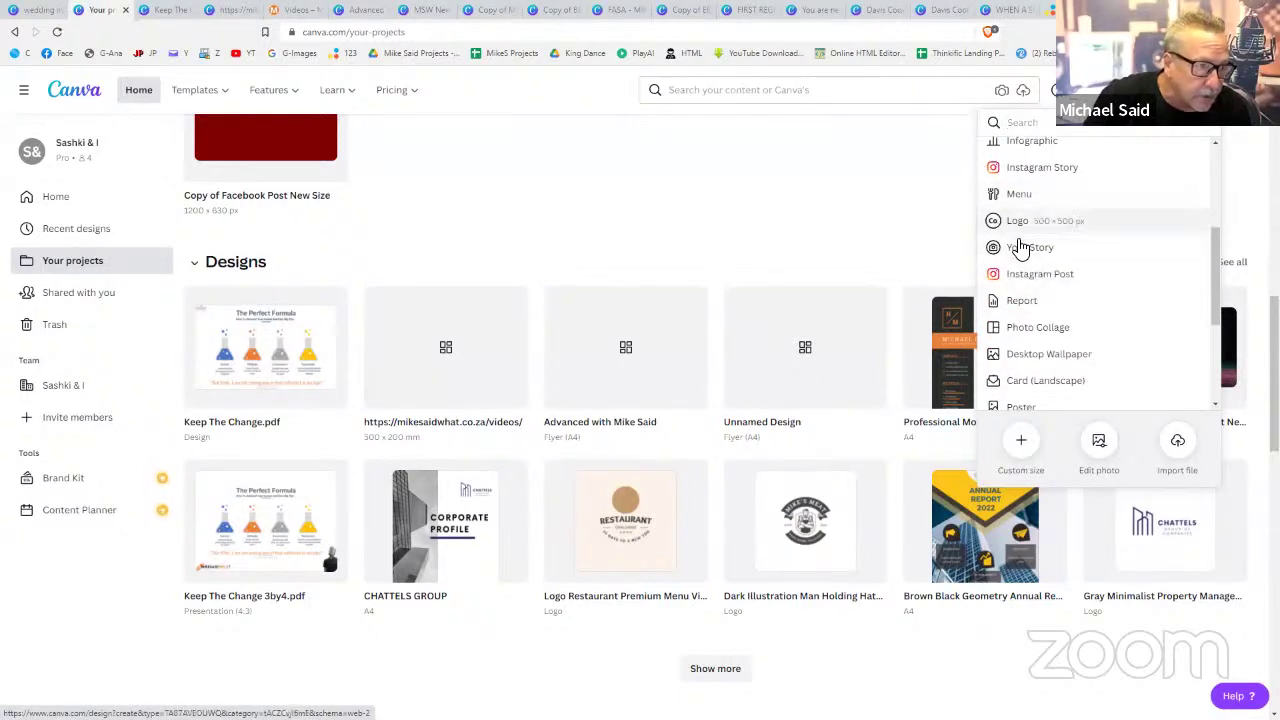
pyautogui.click(1020, 236)
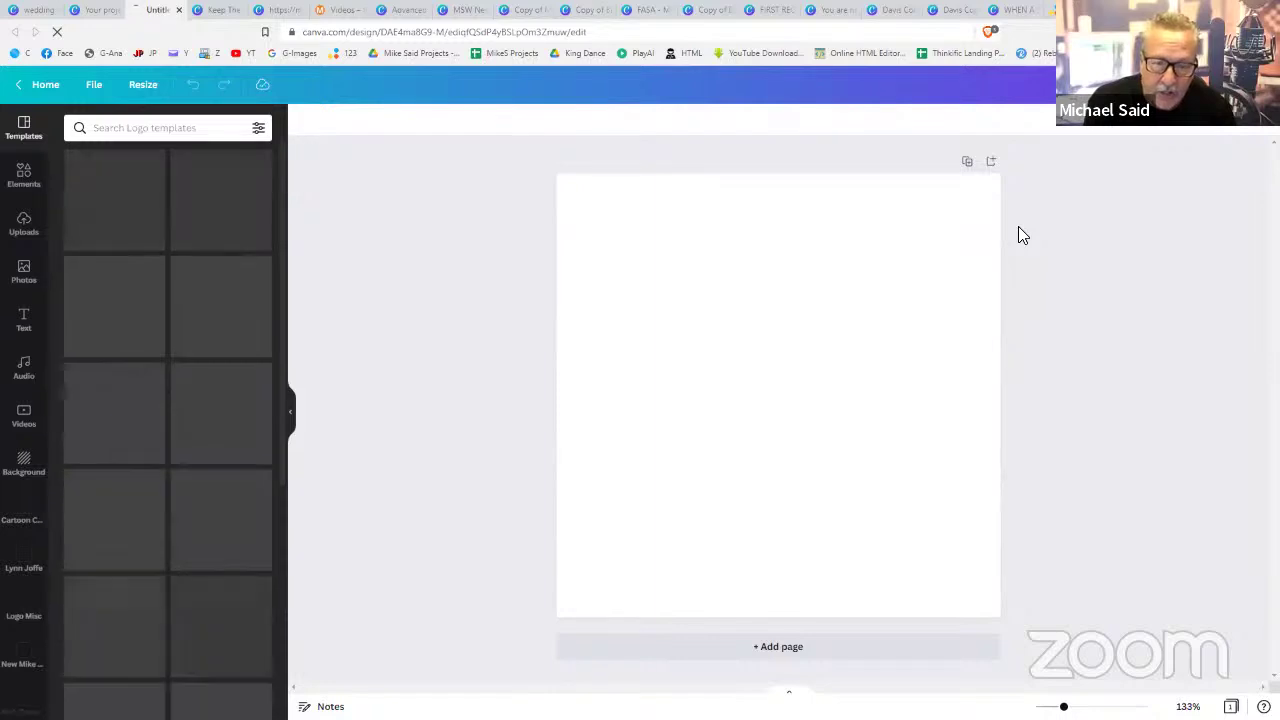
# - Search logo templates for 'baker' and apply The Bakery template
pyautogui.click(190, 128)
pyautogui.write('baker')
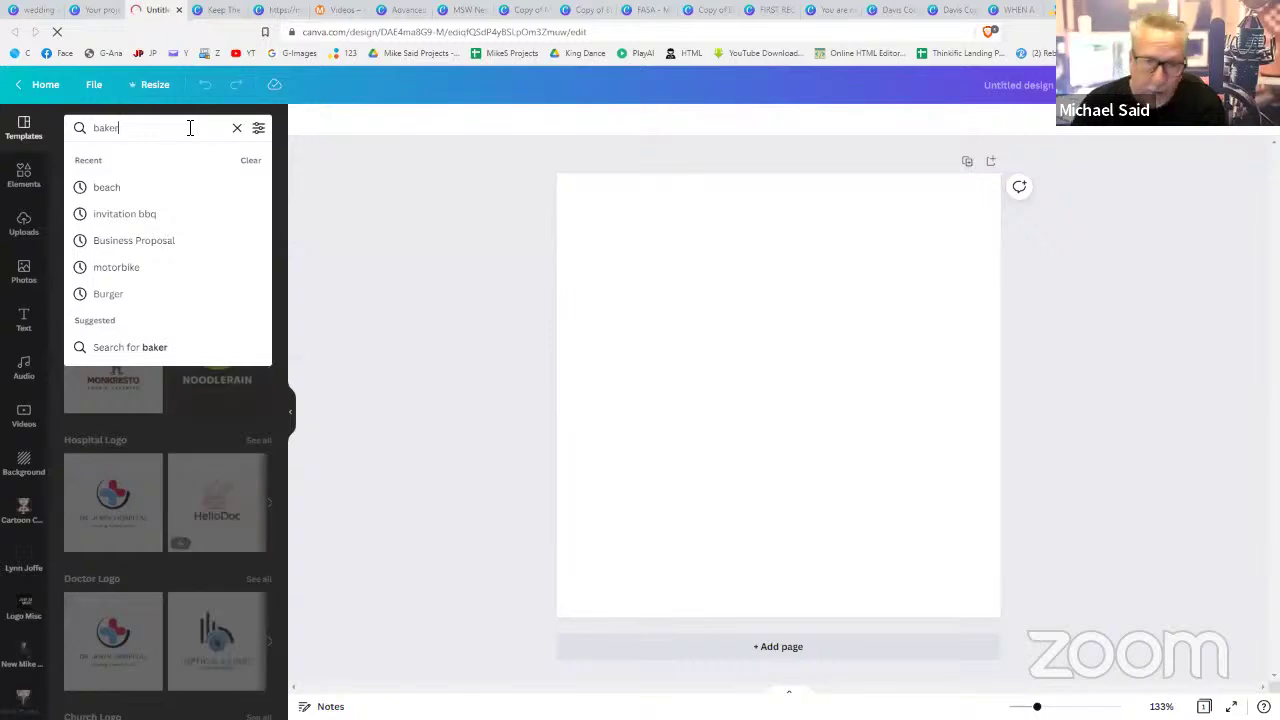
pyautogui.press('Return')
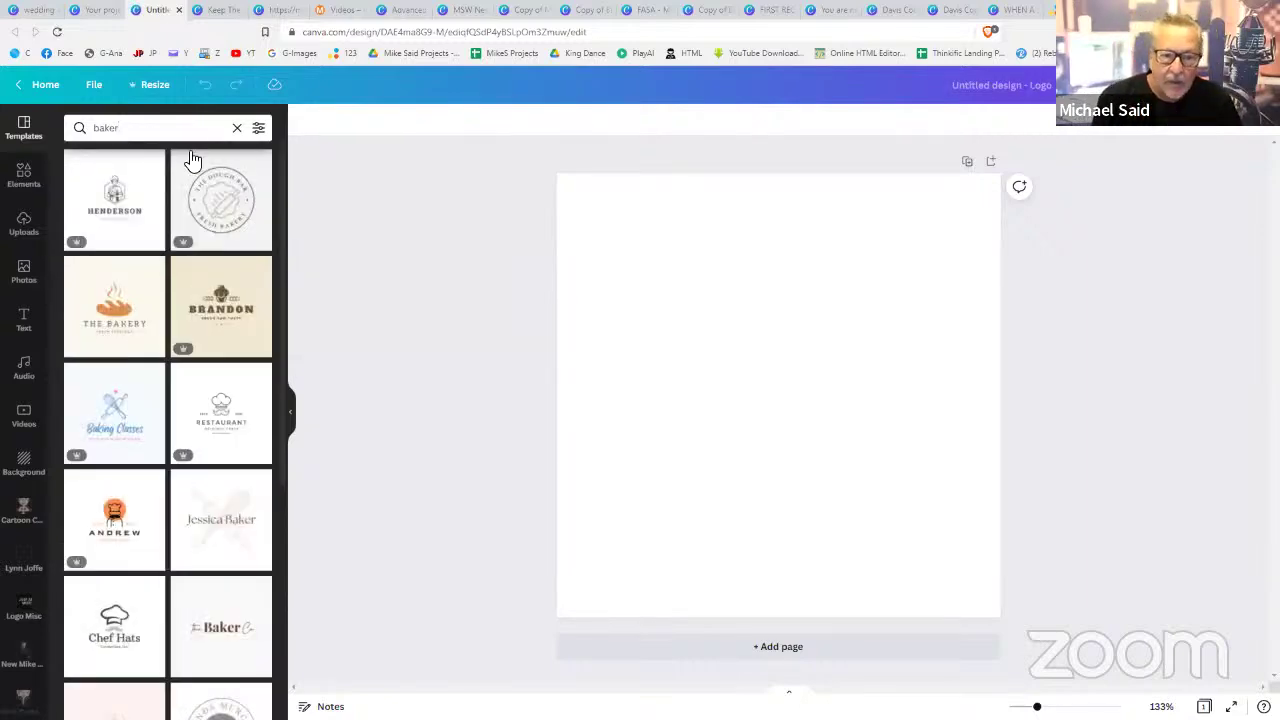
pyautogui.click(128, 323)
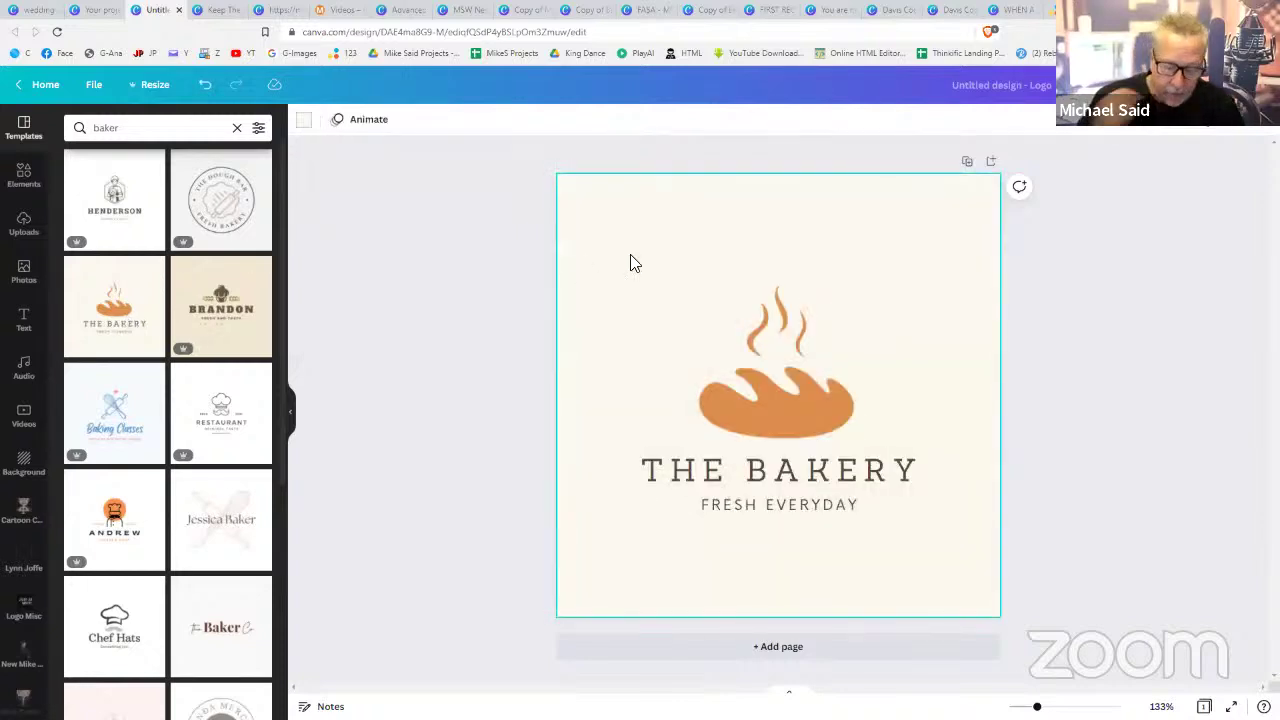
# - Remove the cream page background and recolour the bread graphic dark red
pyautogui.press('Delete')
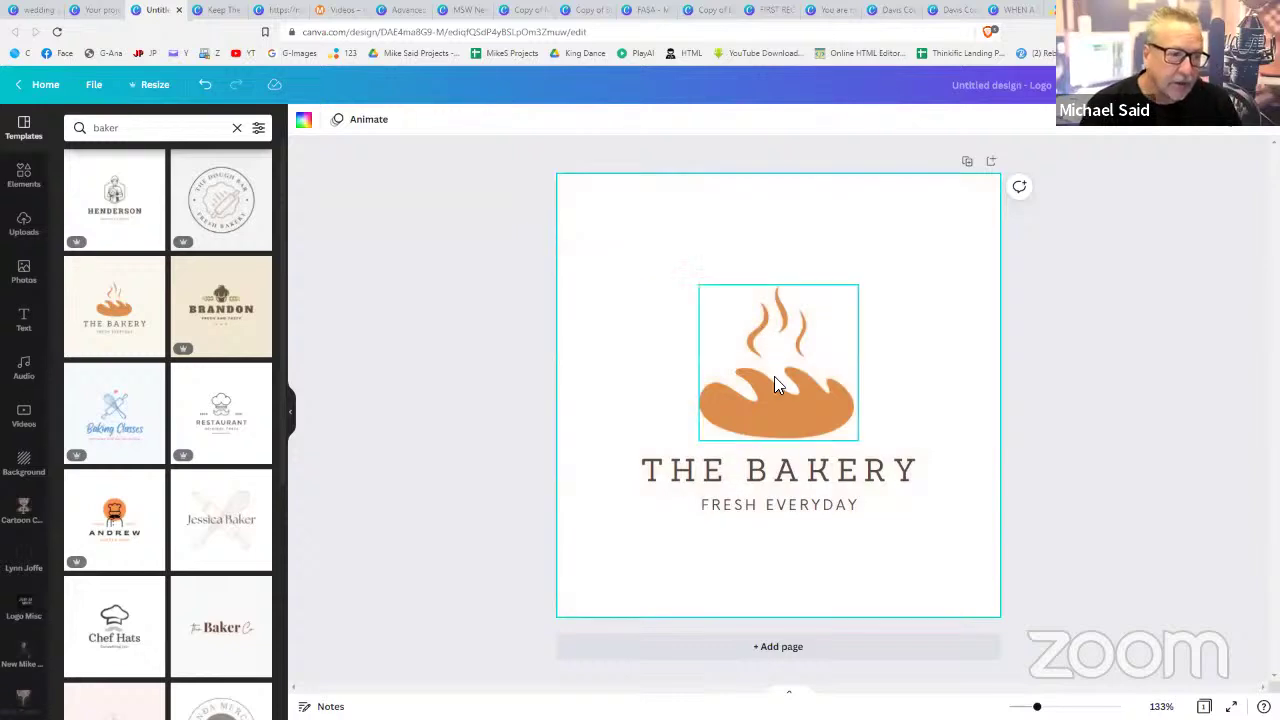
pyautogui.click(774, 376)
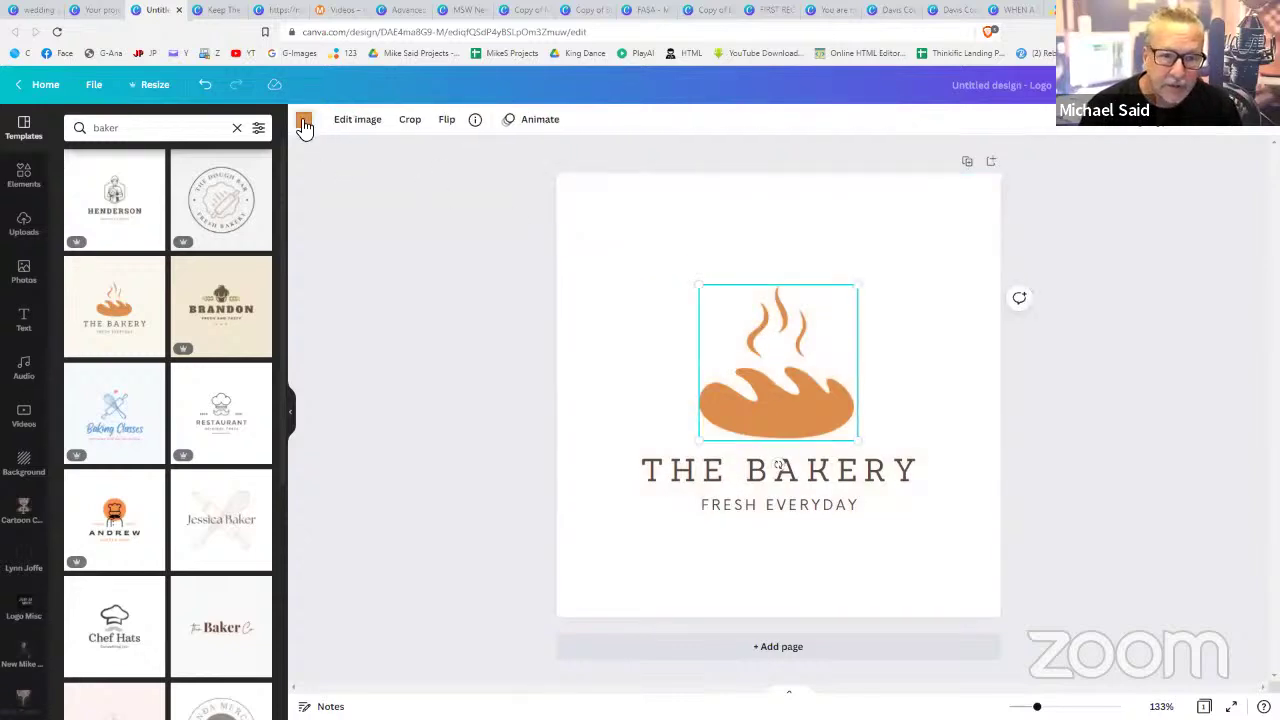
pyautogui.click(304, 121)
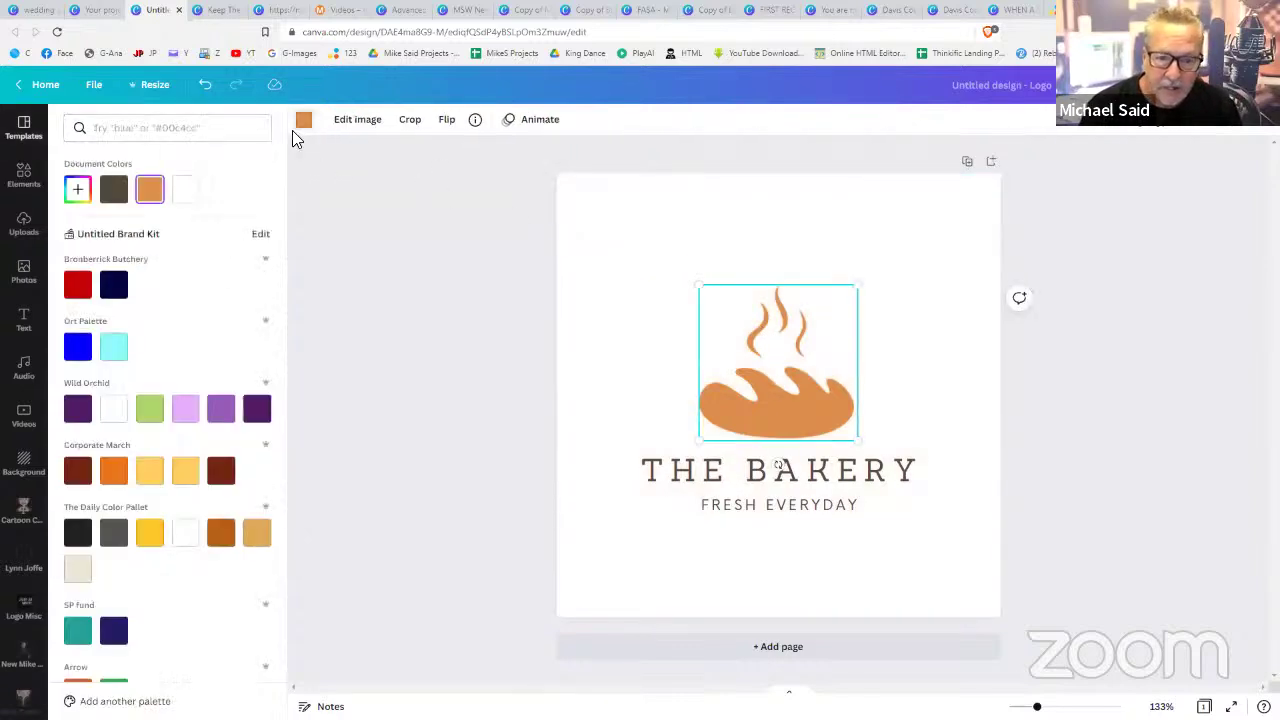
pyautogui.click(214, 474)
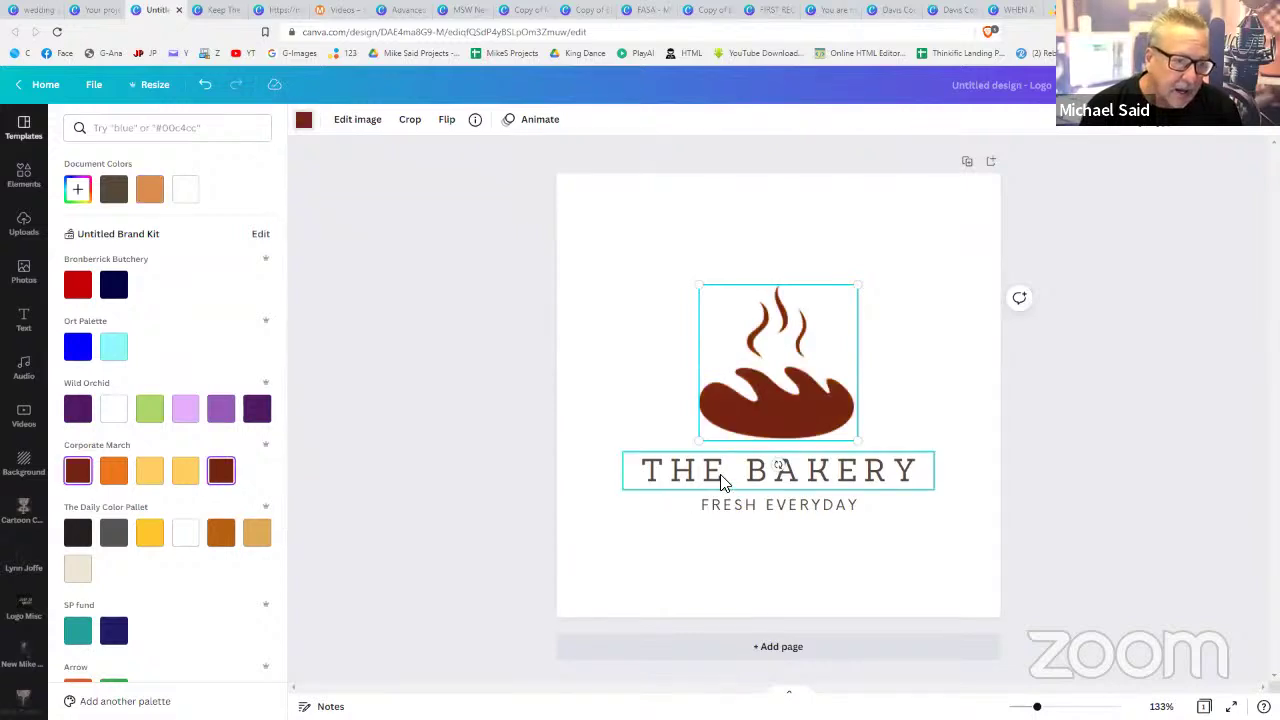
# - Change THE BAKERY heading's font to Now
pyautogui.click(724, 482)
pyautogui.click(378, 117)
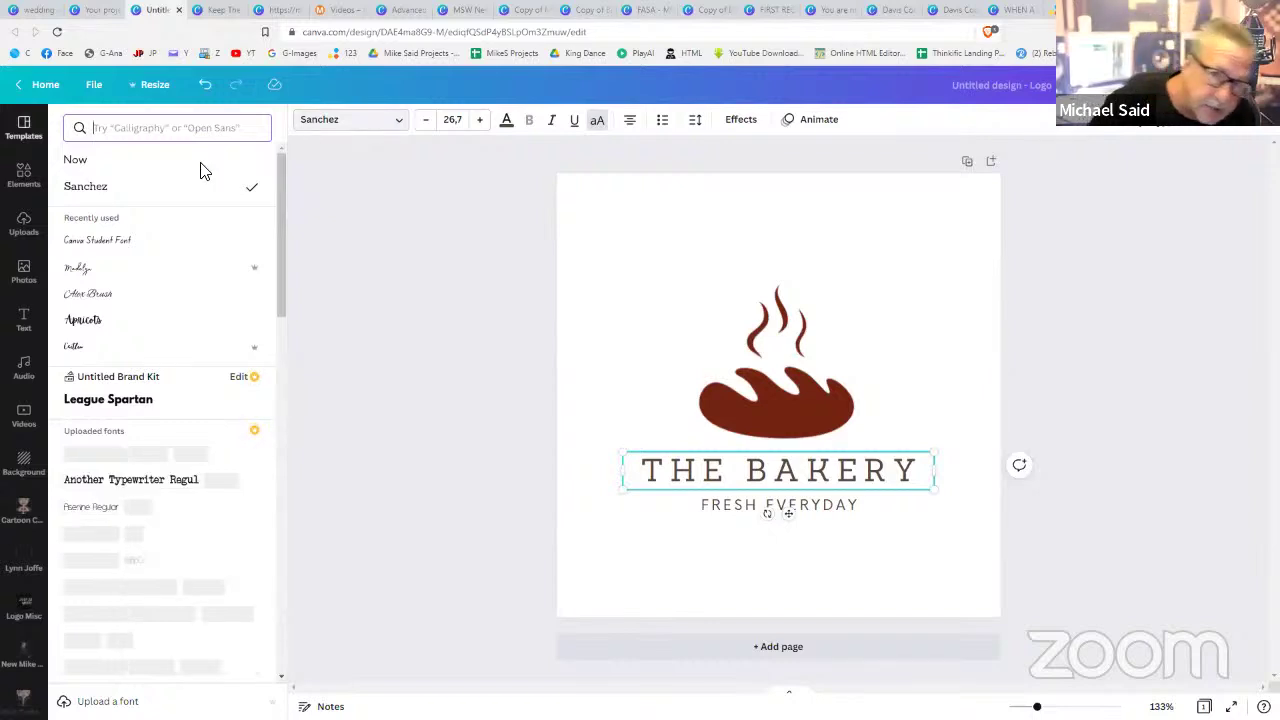
pyautogui.click(110, 172)
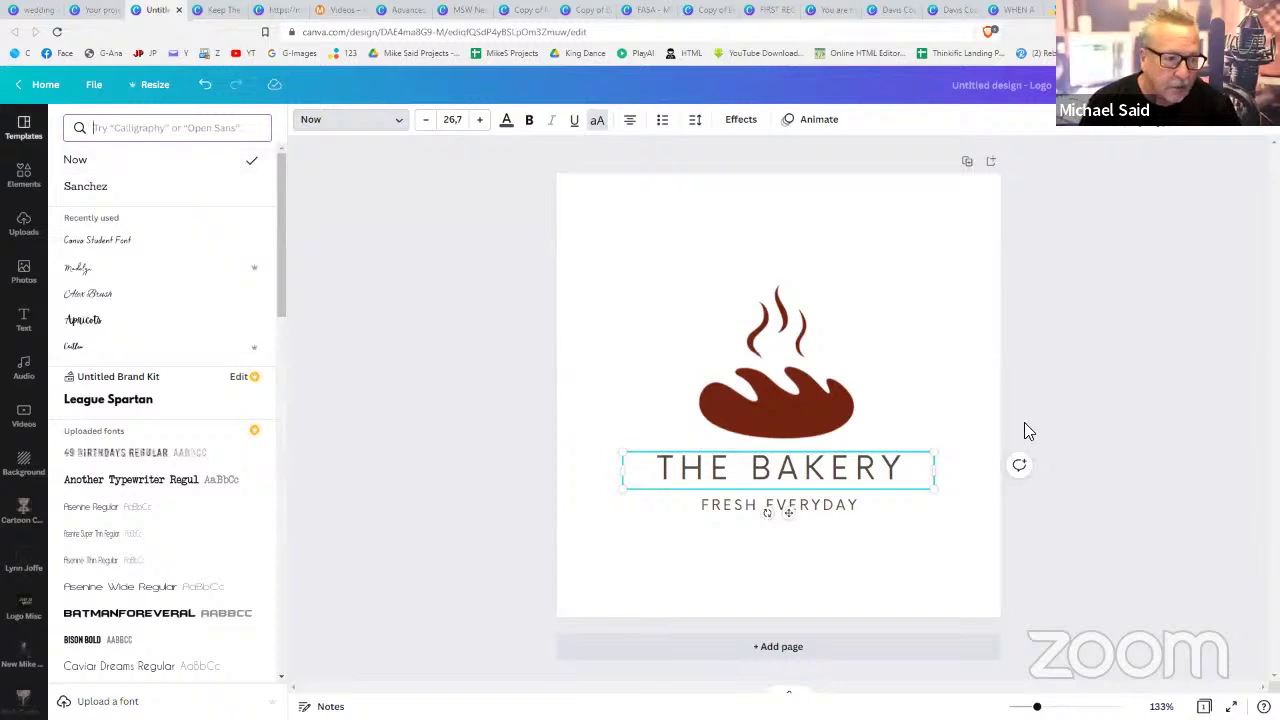
pyautogui.press('Escape')
pyautogui.press('Escape')
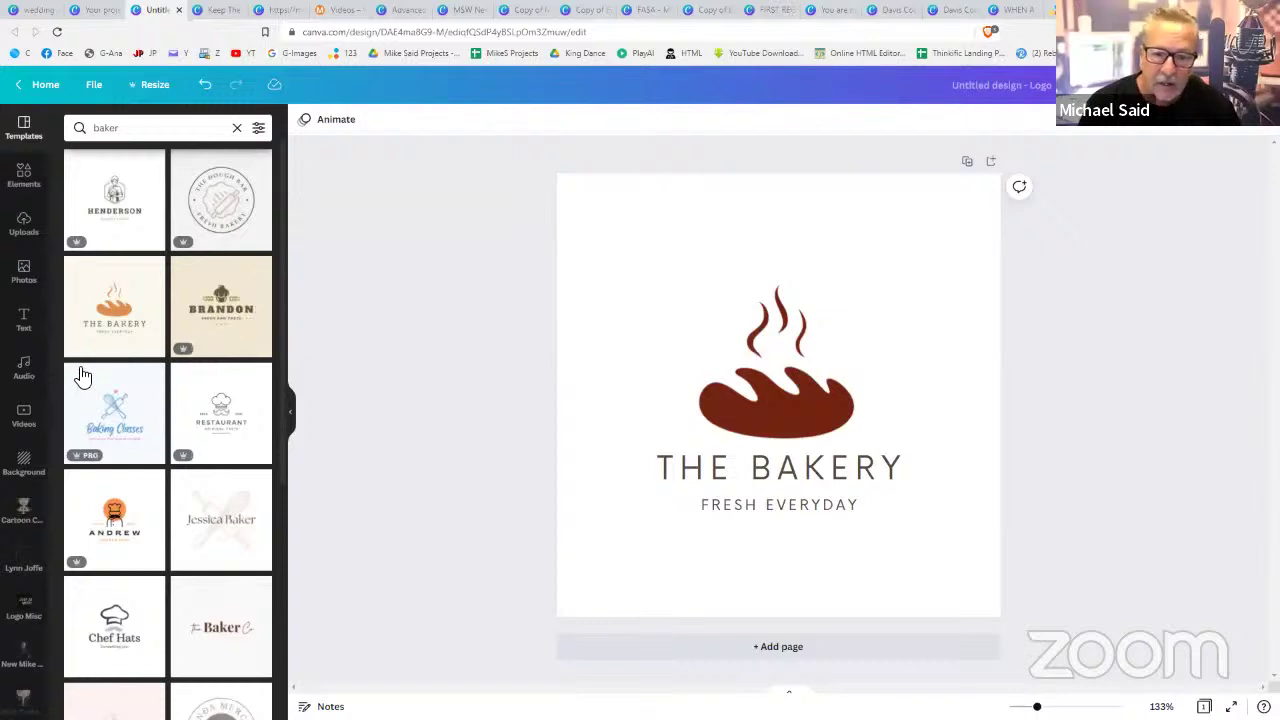
# - Add a heading reading 'NOW OPEN IN BEDFORDVIEW'
pyautogui.click(33, 318)
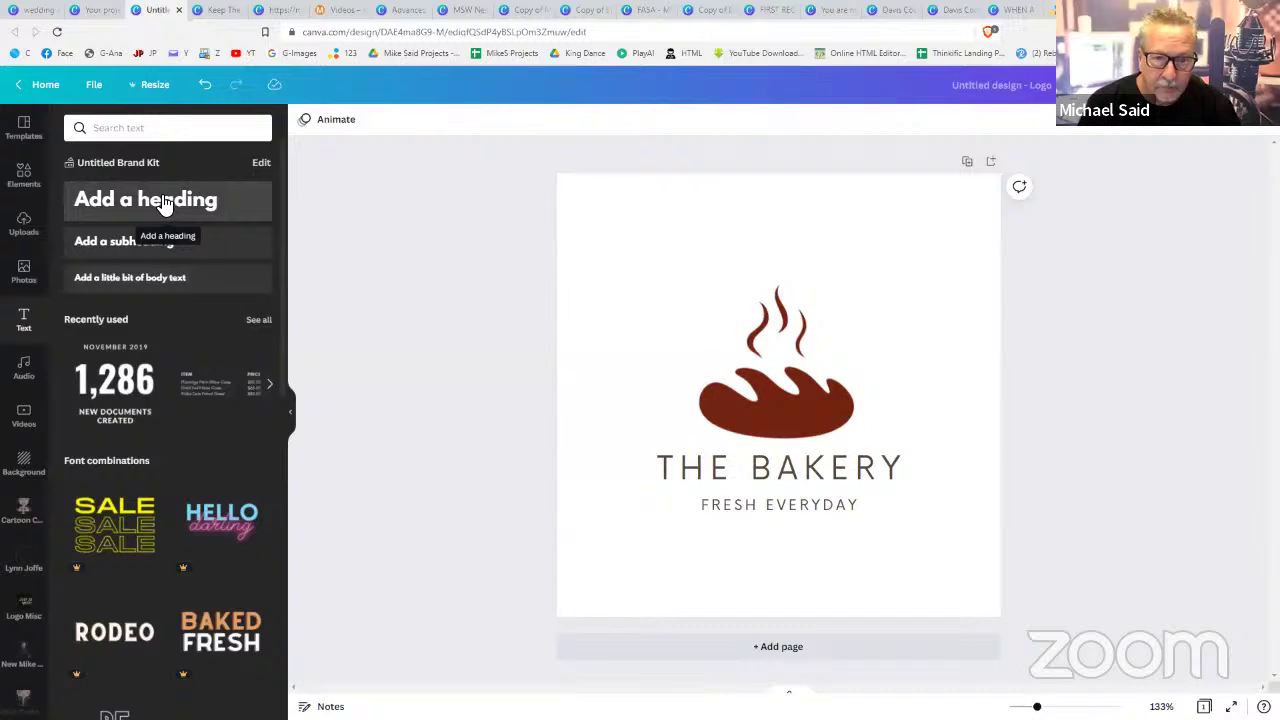
pyautogui.click(125, 212)
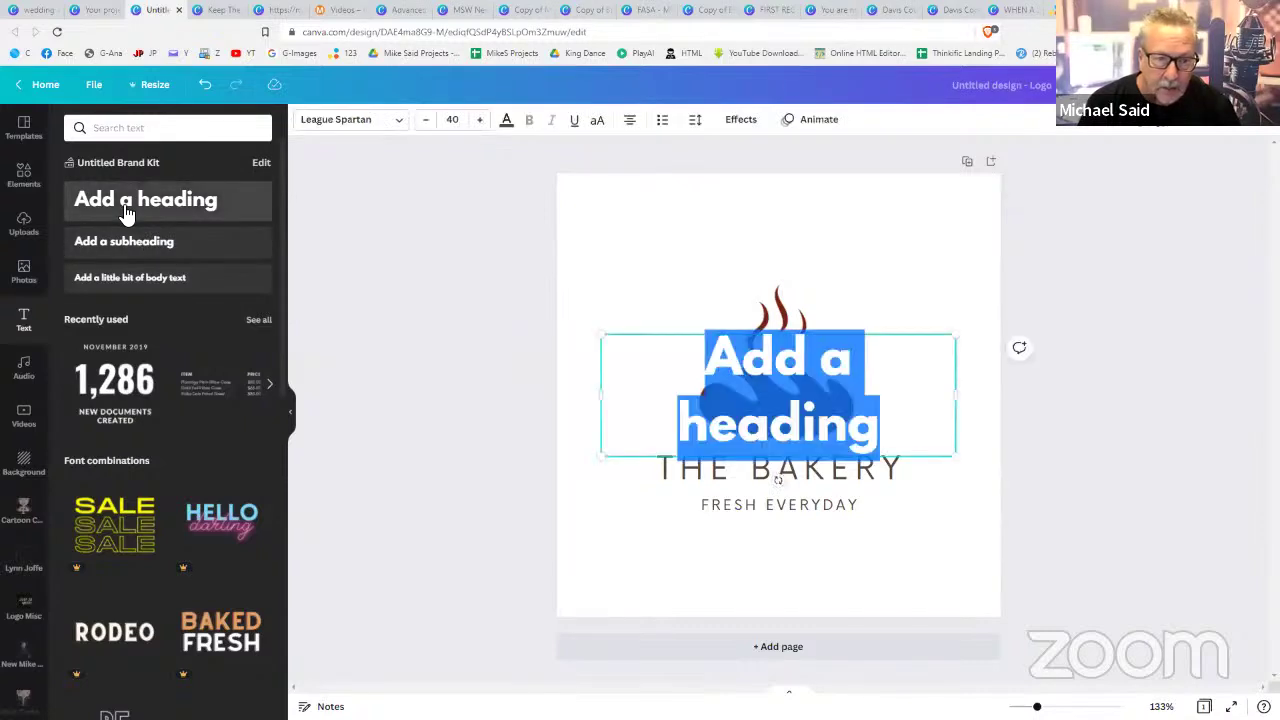
pyautogui.write('NOW OPEN O')
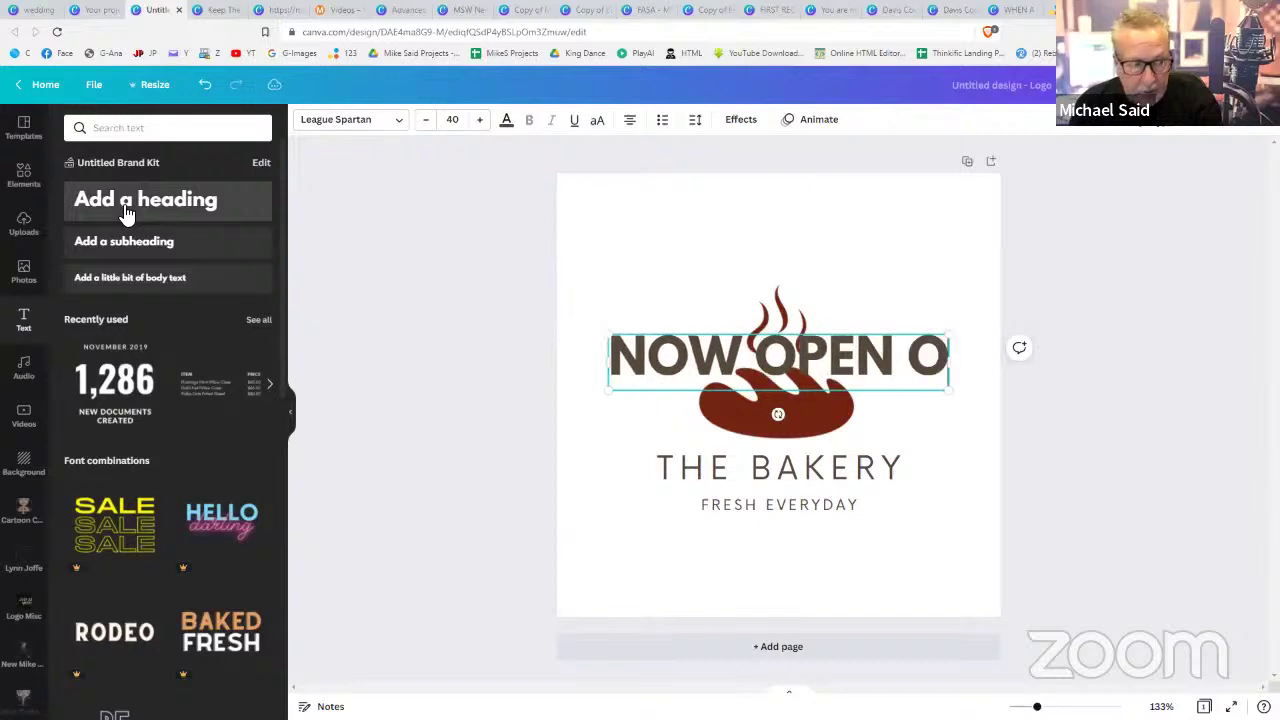
pyautogui.press('BackSpace')
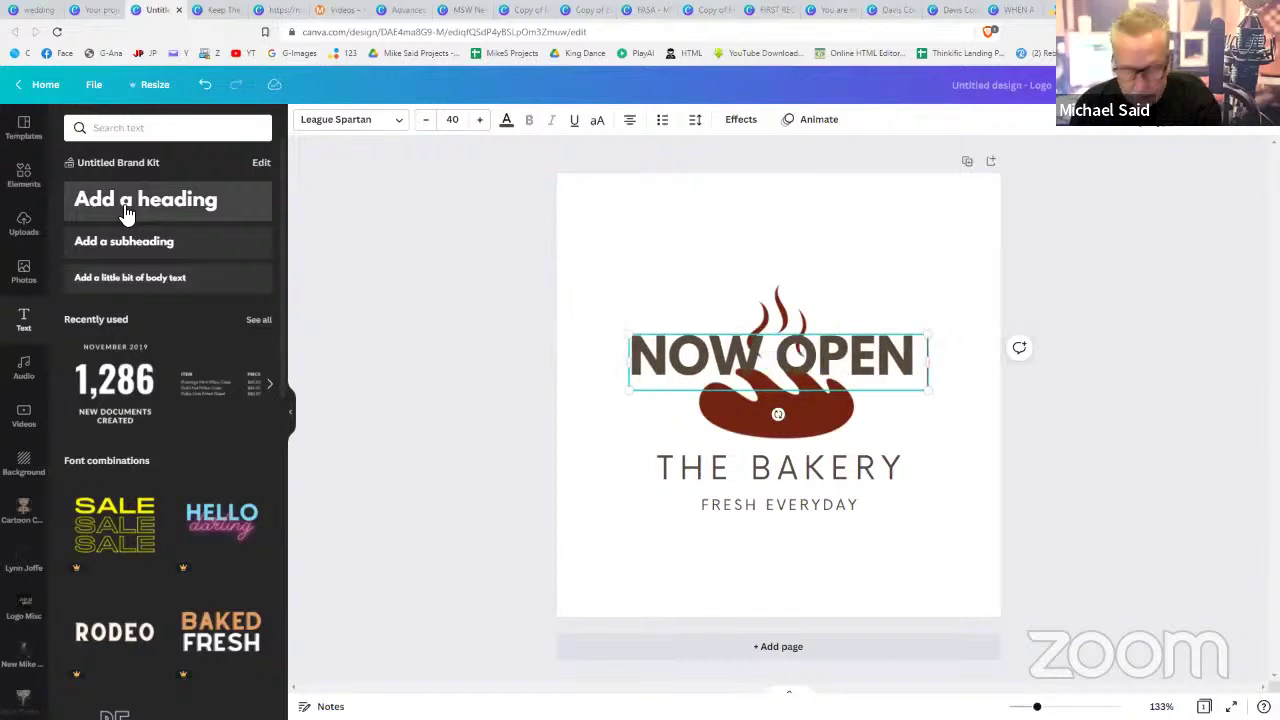
pyautogui.write('IN BED')
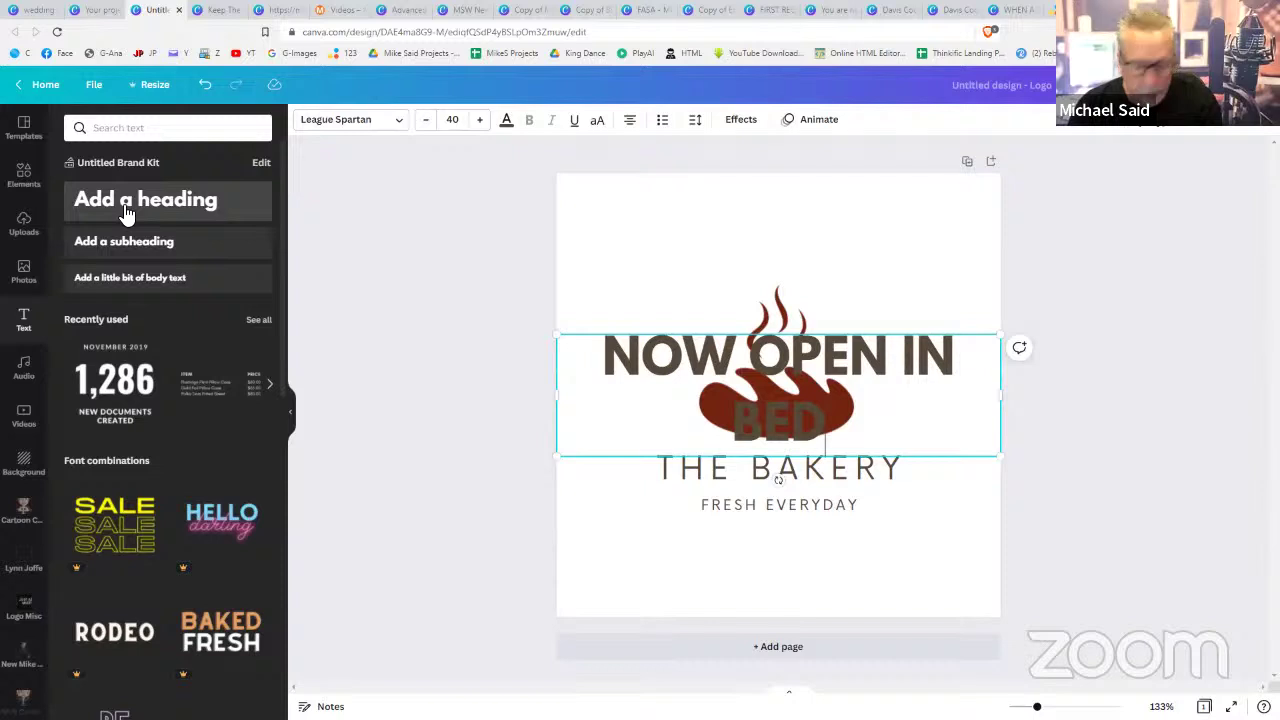
pyautogui.write('FORDVIEW')
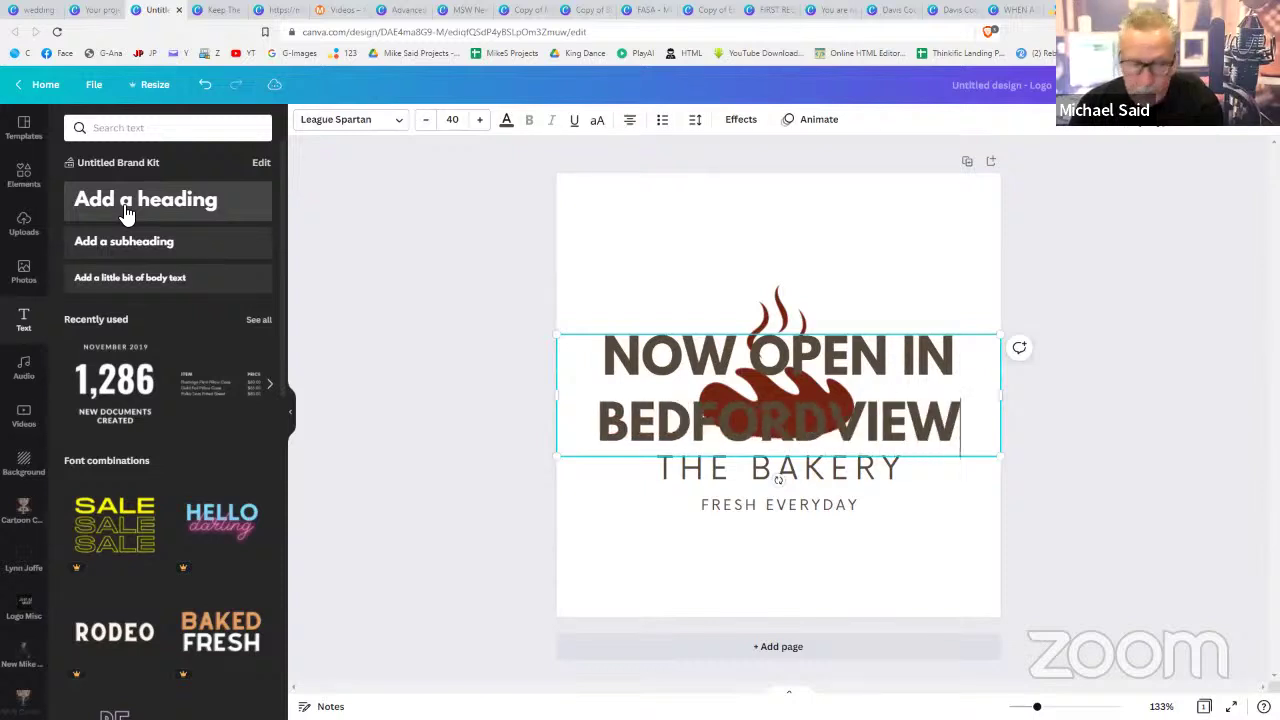
pyautogui.click(1084, 450)
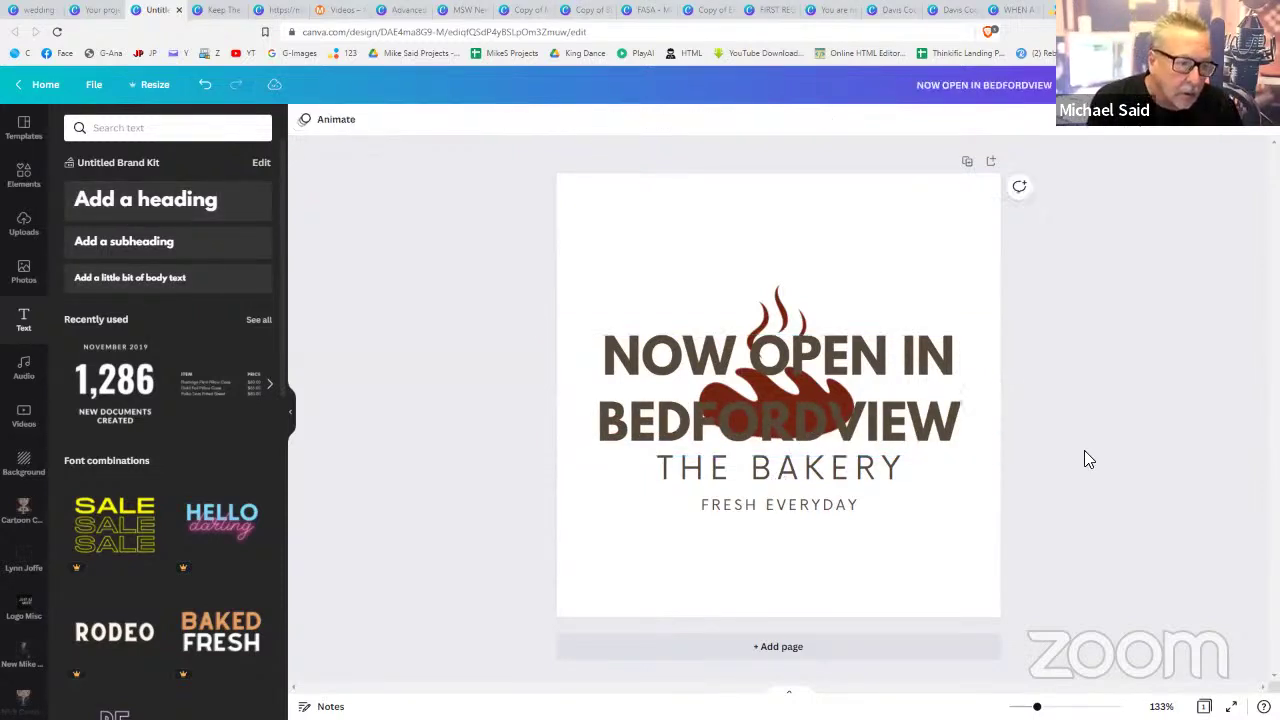
# - Reduce the new heading's font size to 20
pyautogui.click(942, 410)
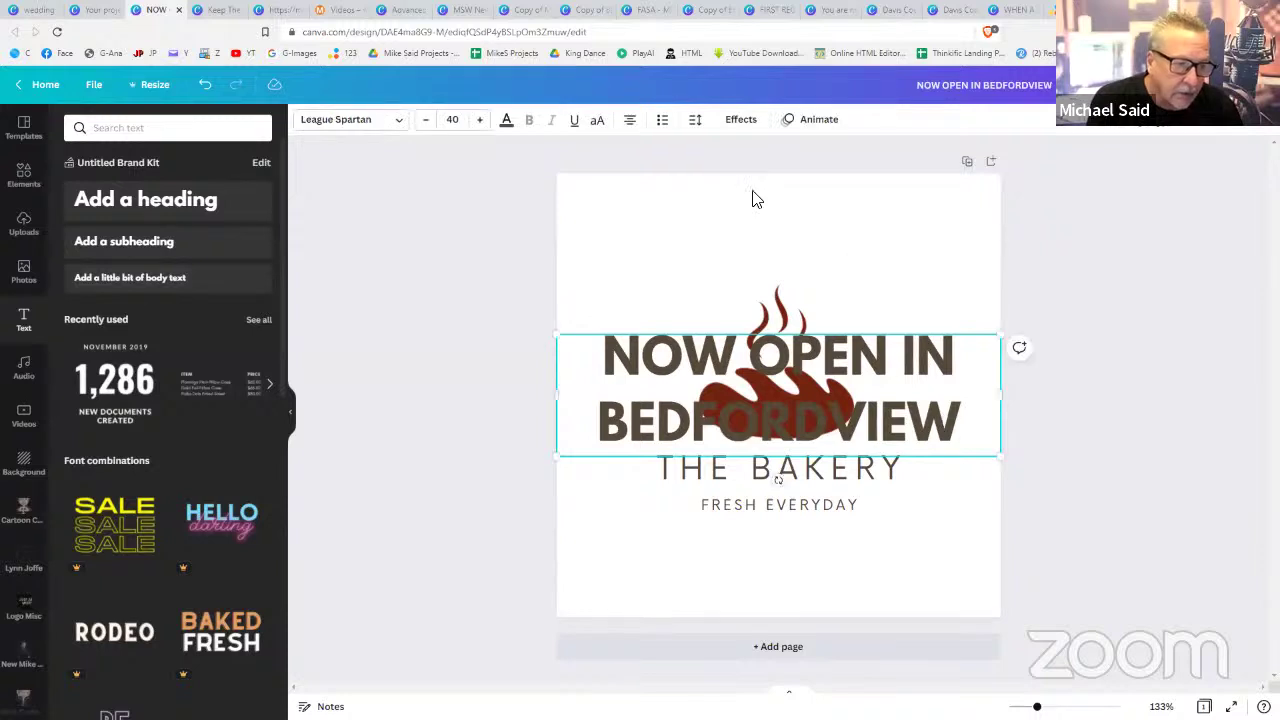
pyautogui.click(427, 121)
pyautogui.click(427, 121)
pyautogui.click(427, 121)
pyautogui.click(427, 121)
pyautogui.click(427, 121)
pyautogui.click(427, 121)
pyautogui.click(427, 121)
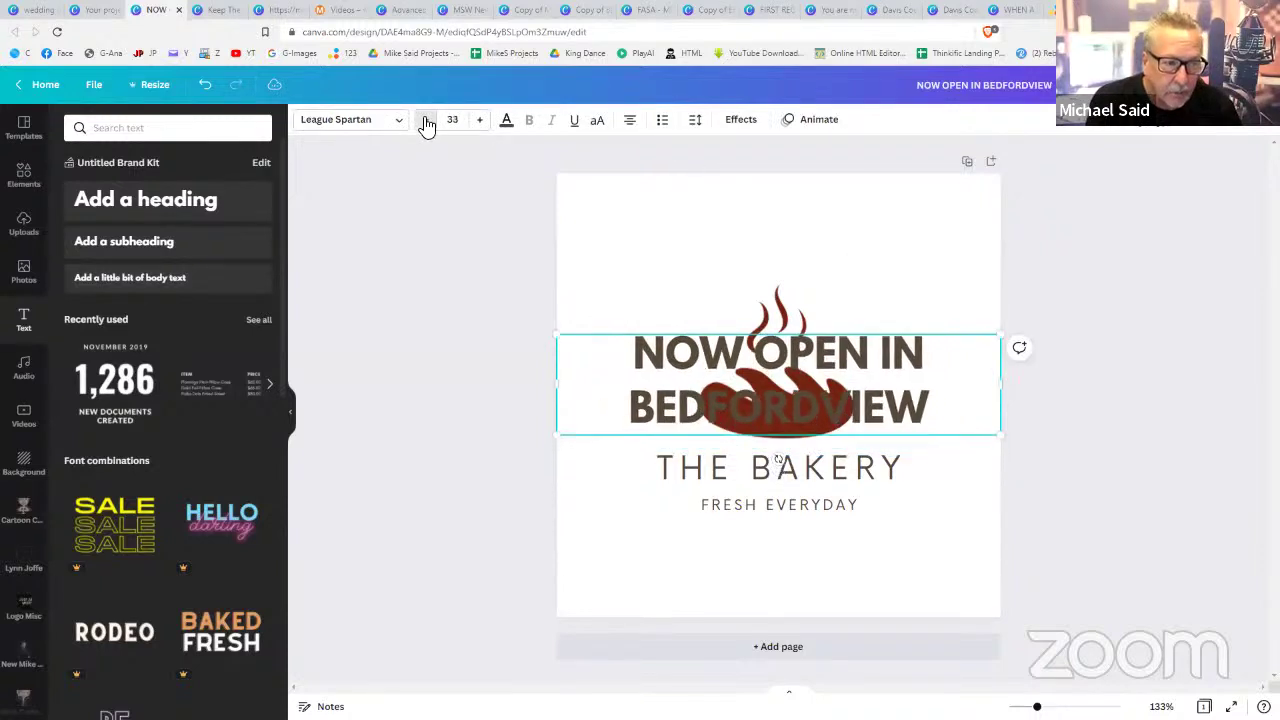
pyautogui.click(427, 121)
pyautogui.click(427, 121)
pyautogui.click(427, 121)
pyautogui.click(427, 121)
pyautogui.click(427, 121)
pyautogui.click(427, 121)
pyautogui.click(427, 121)
pyautogui.click(427, 121)
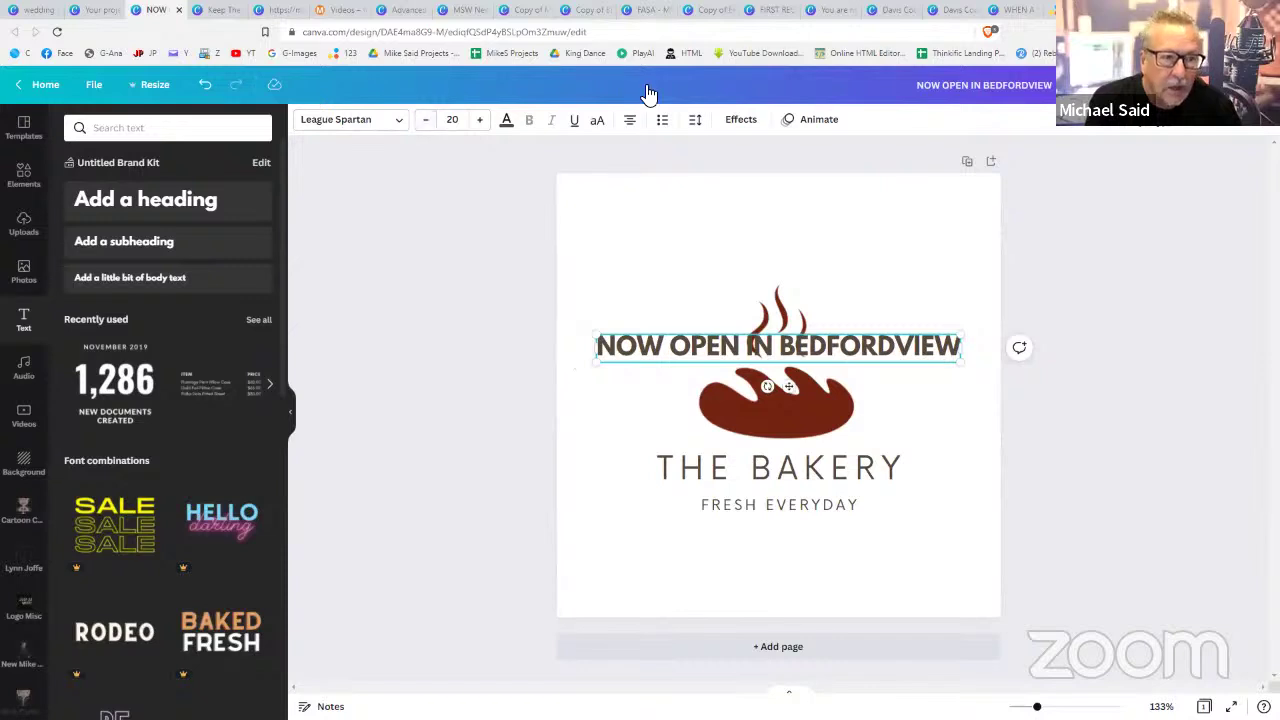
# - Curve the NOW OPEN IN BEDFORDVIEW heading and move it up to arc over the bread
pyautogui.click(740, 122)
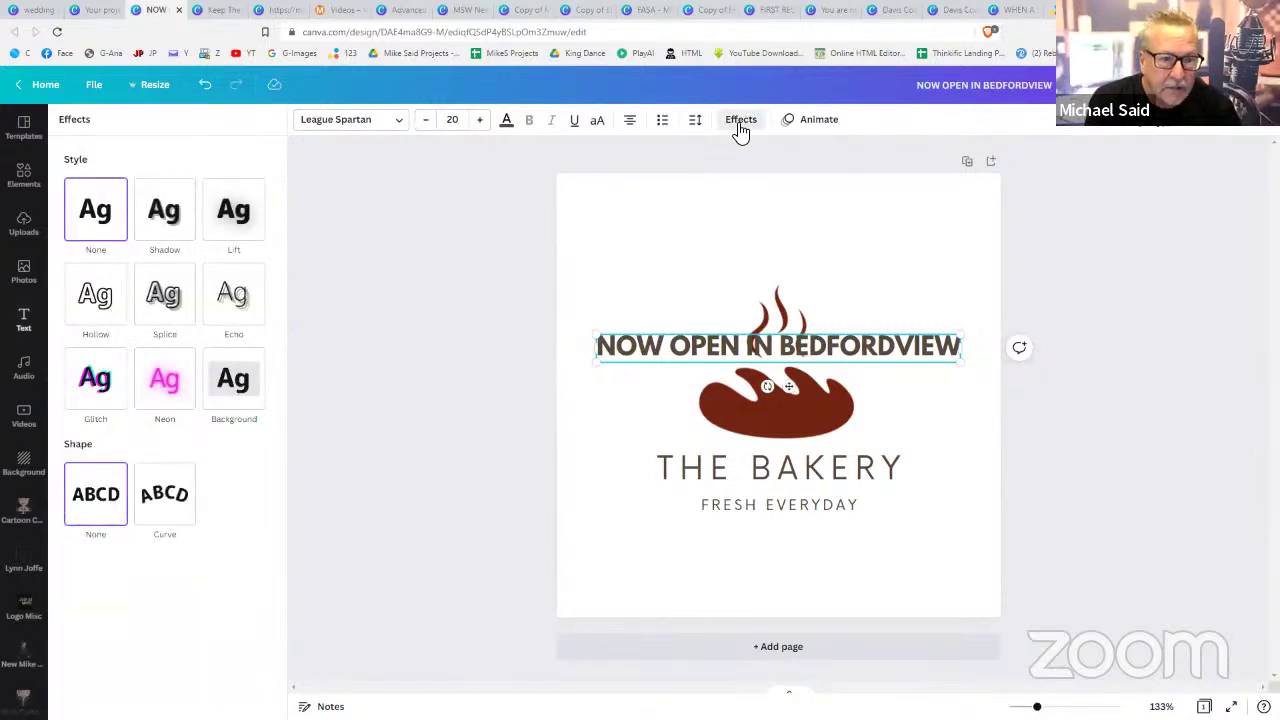
pyautogui.click(174, 490)
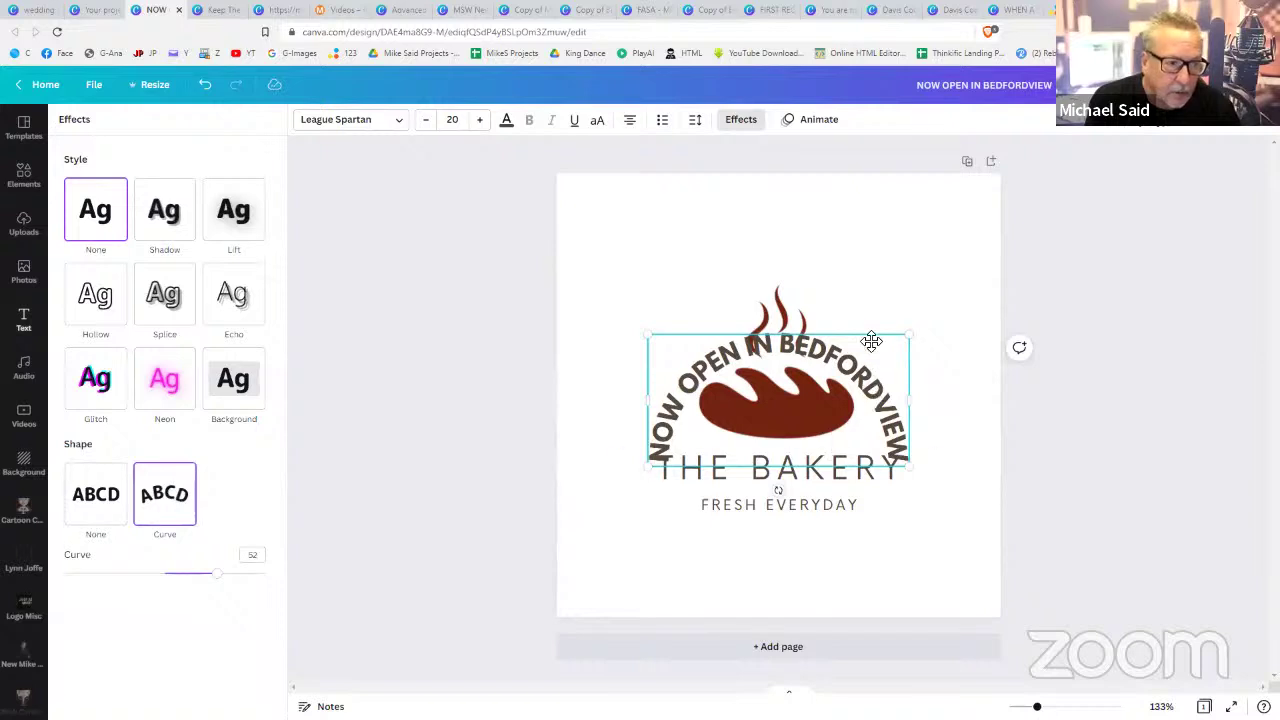
pyautogui.moveTo(871, 341); pyautogui.dragTo(876, 307)
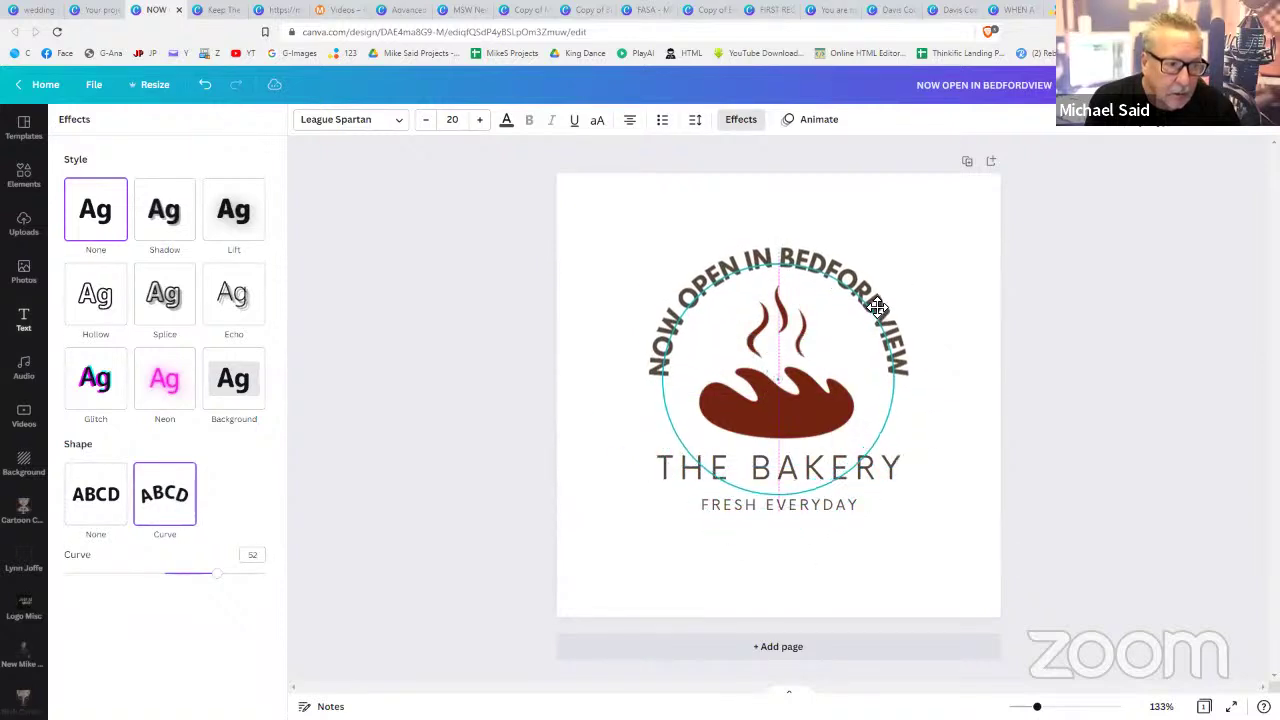
pyautogui.click(1114, 397)
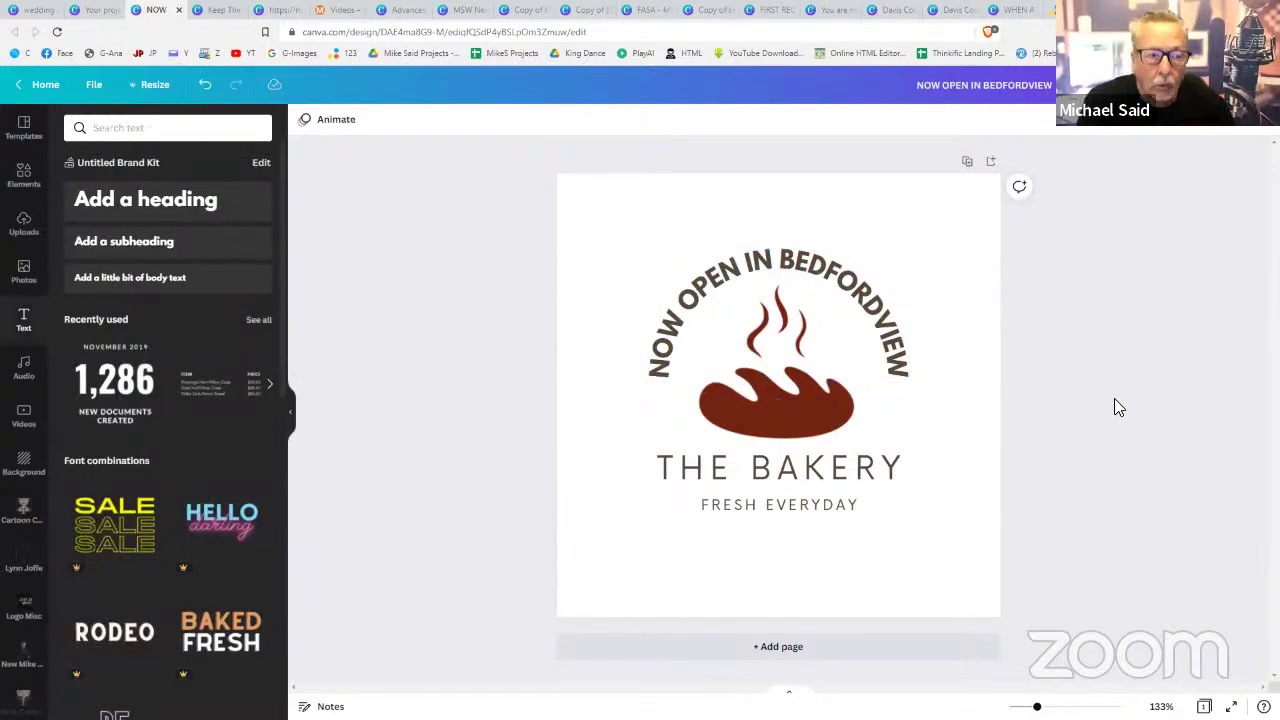
# - Select all logo elements and move them down to centre the logo on the page
pyautogui.moveTo(956, 237); pyautogui.dragTo(630, 528)
pyautogui.moveTo(765, 349); pyautogui.dragTo(765, 363)
pyautogui.click(1111, 394)
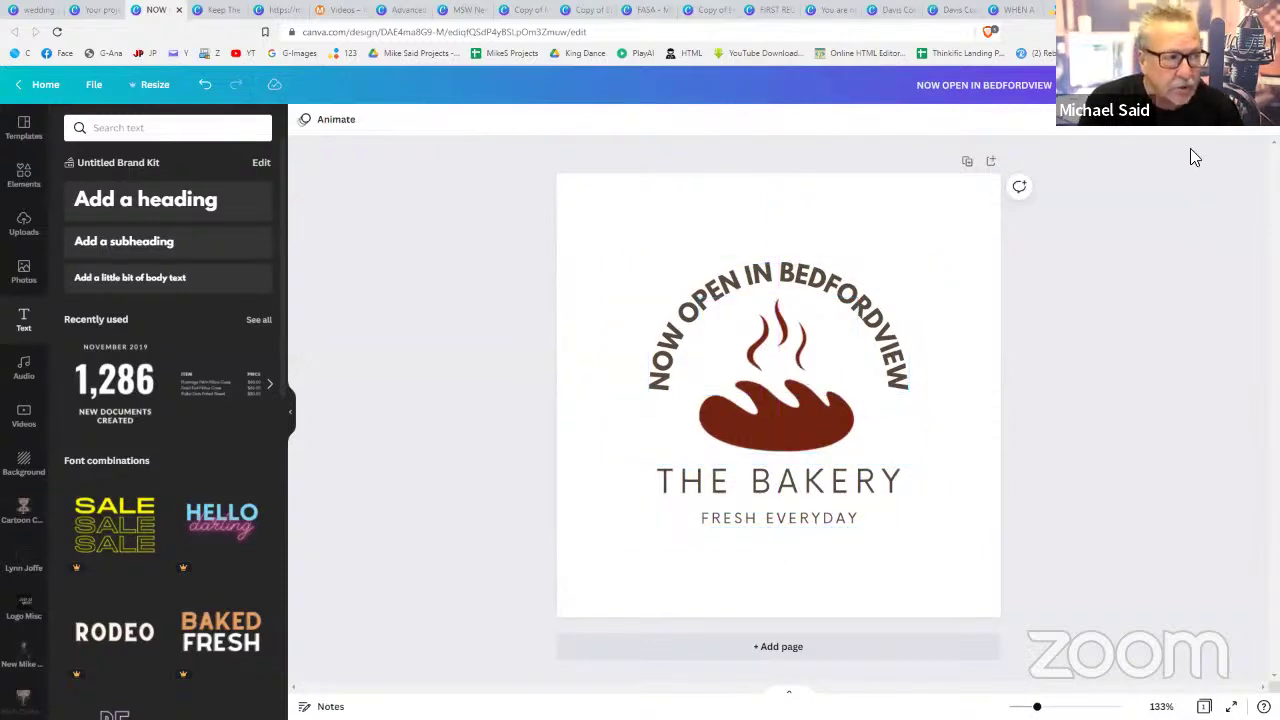
# - Download the logo as a transparent-background PNG and drag the file into Uploads
pyautogui.click(1212, 92)
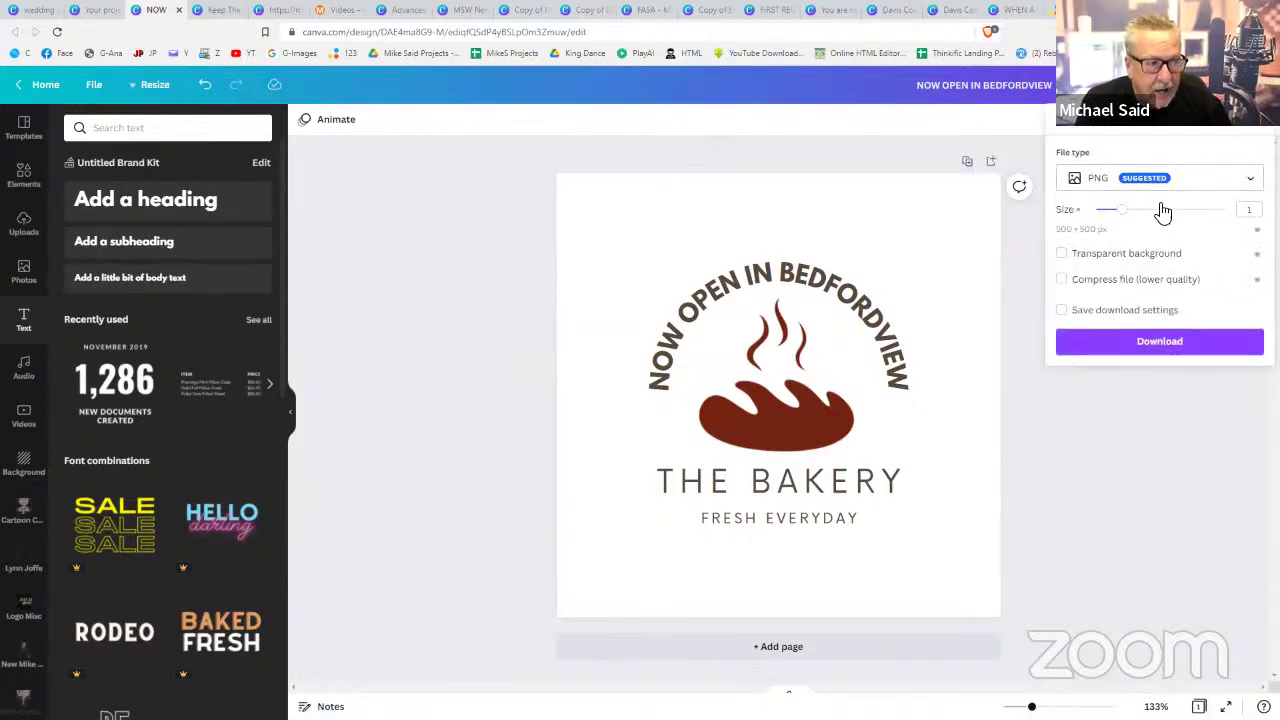
pyautogui.click(1101, 264)
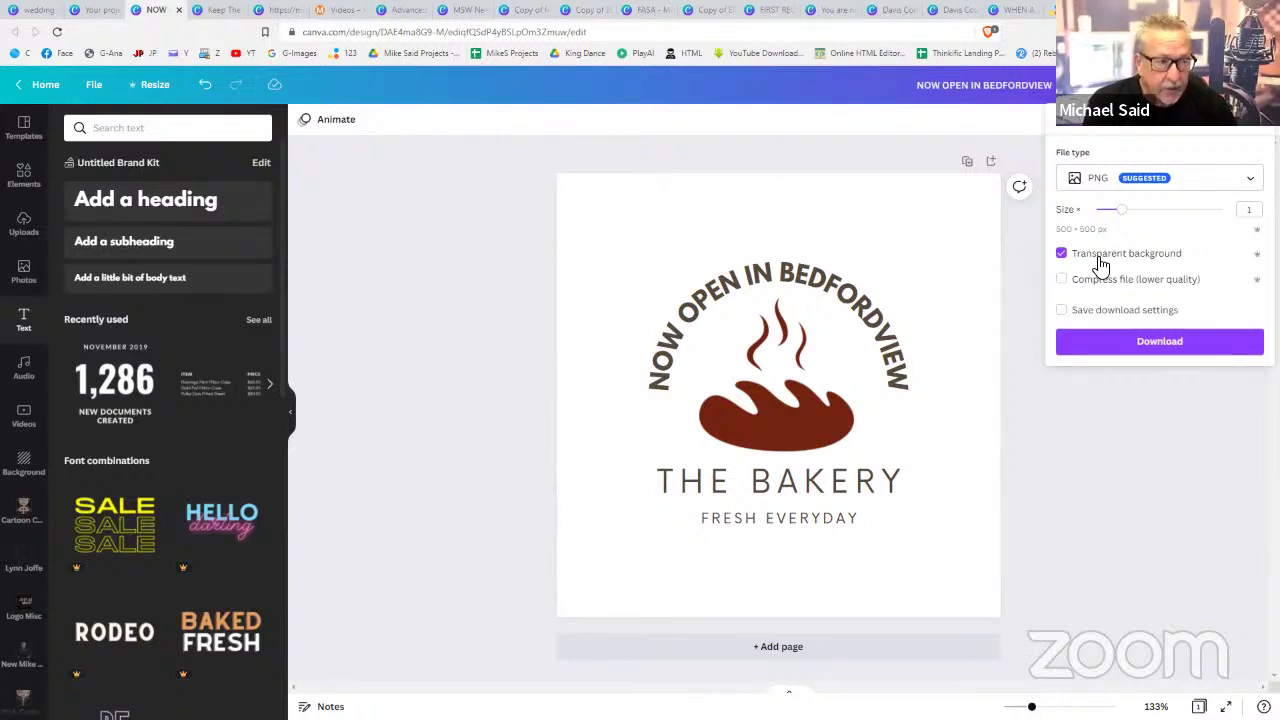
pyautogui.click(1172, 340)
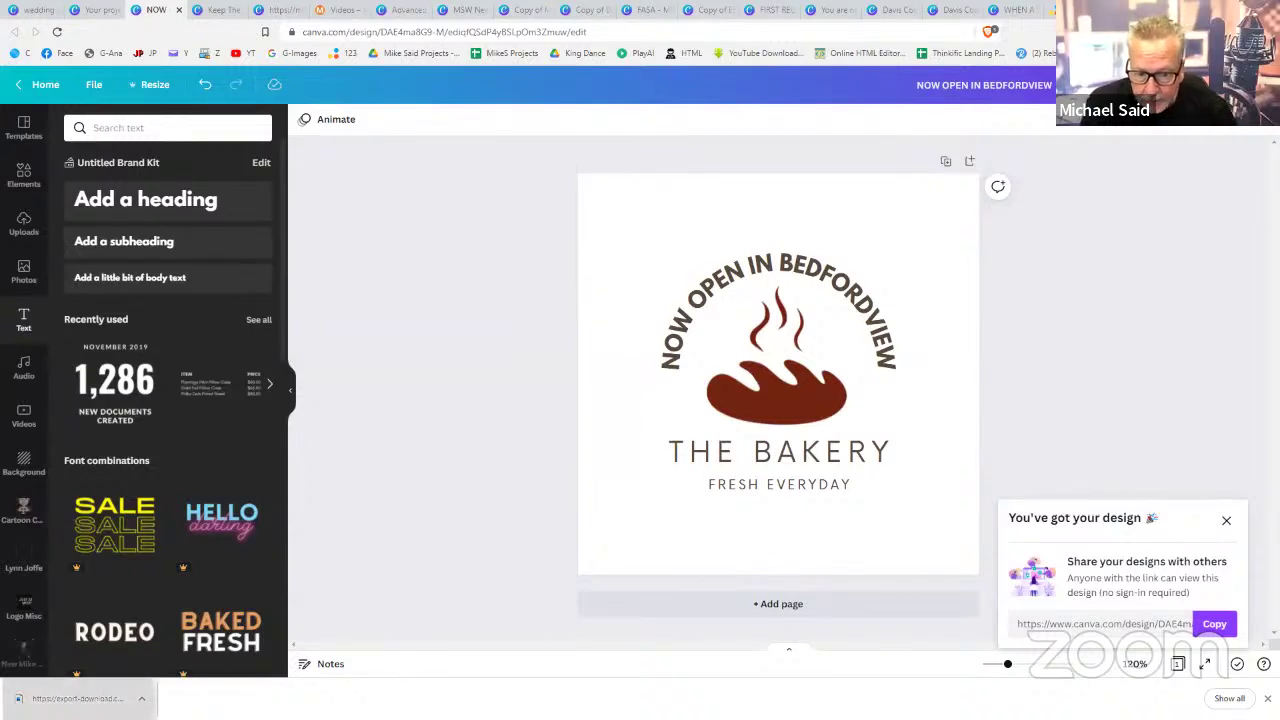
pyautogui.moveTo(80, 698); pyautogui.dragTo(147, 331)
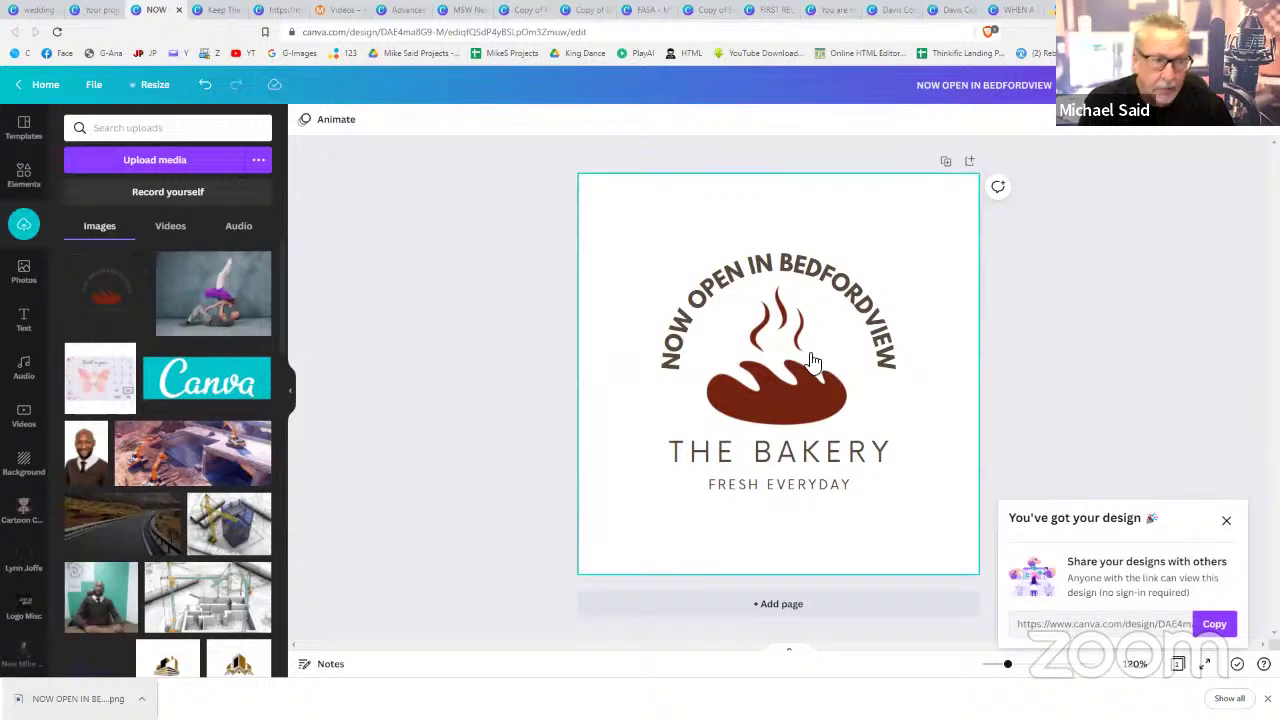
# - Create a blank Facebook Post design from the Canva home page
pyautogui.click(95, 10)
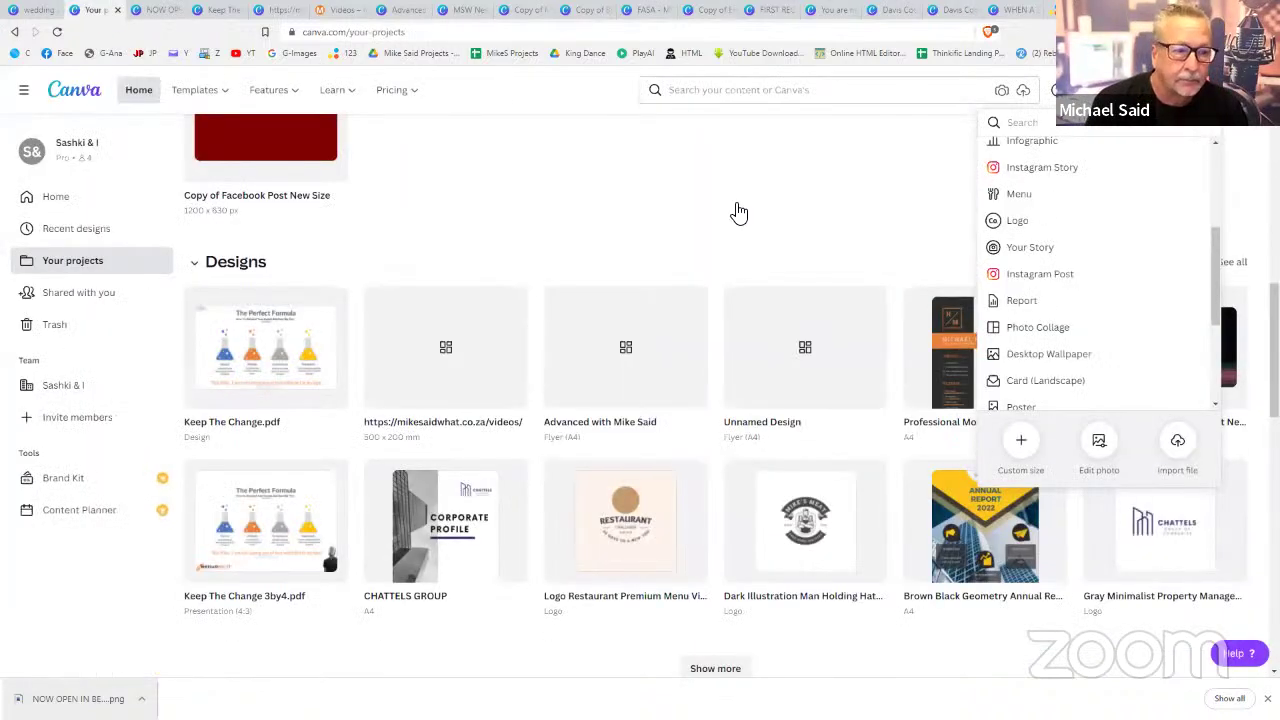
pyautogui.click(56, 197)
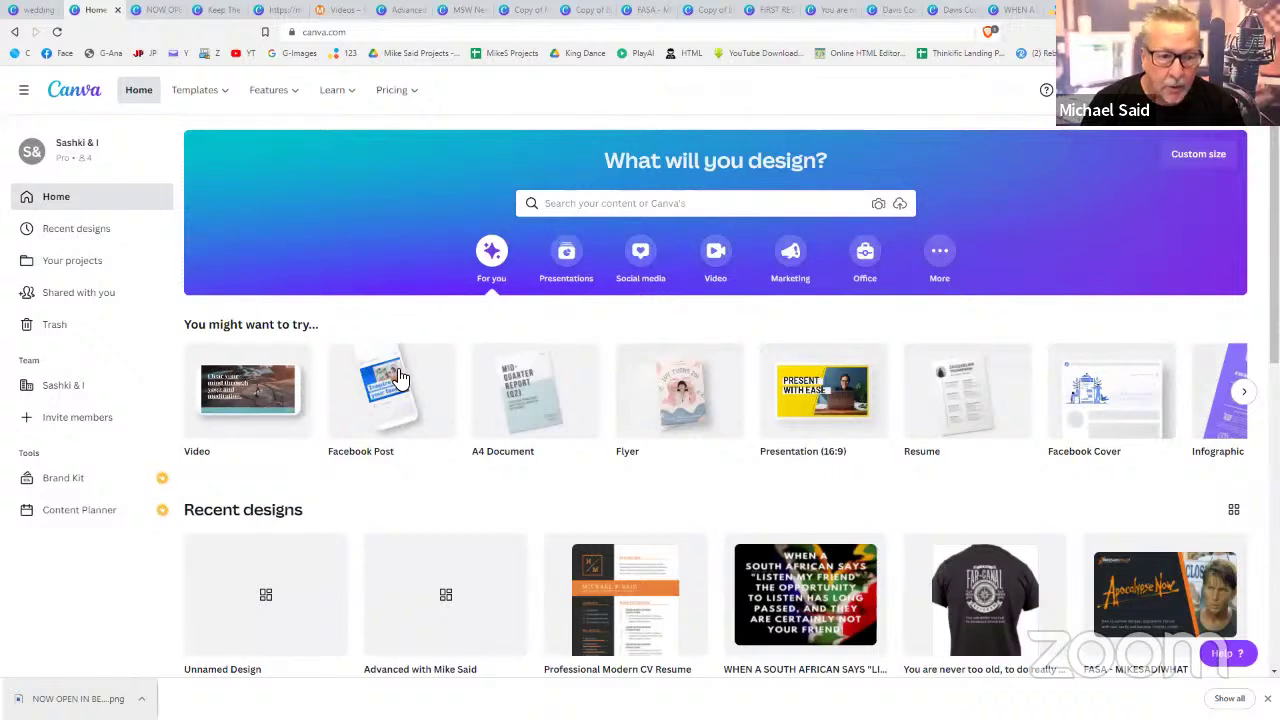
pyautogui.click(395, 376)
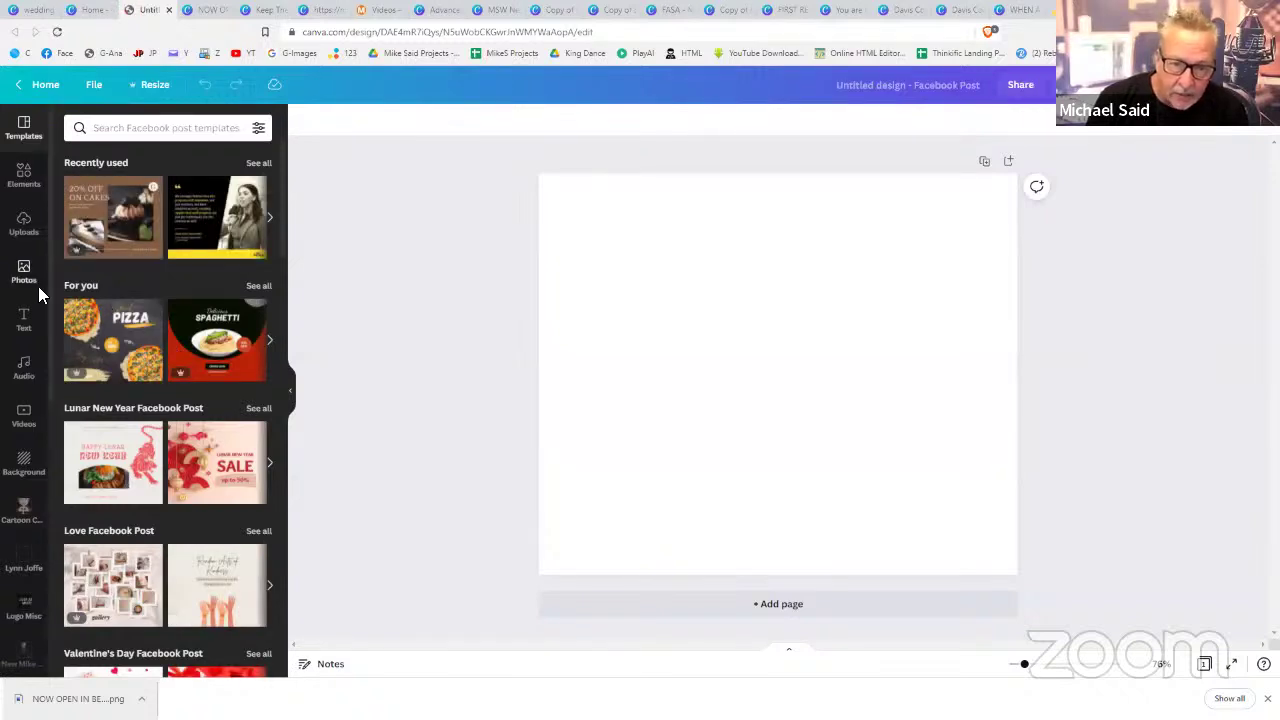
# - Search stock photos for 'bakery' and set the bakery shop photo as the page background
pyautogui.click(156, 140)
pyautogui.write('b')
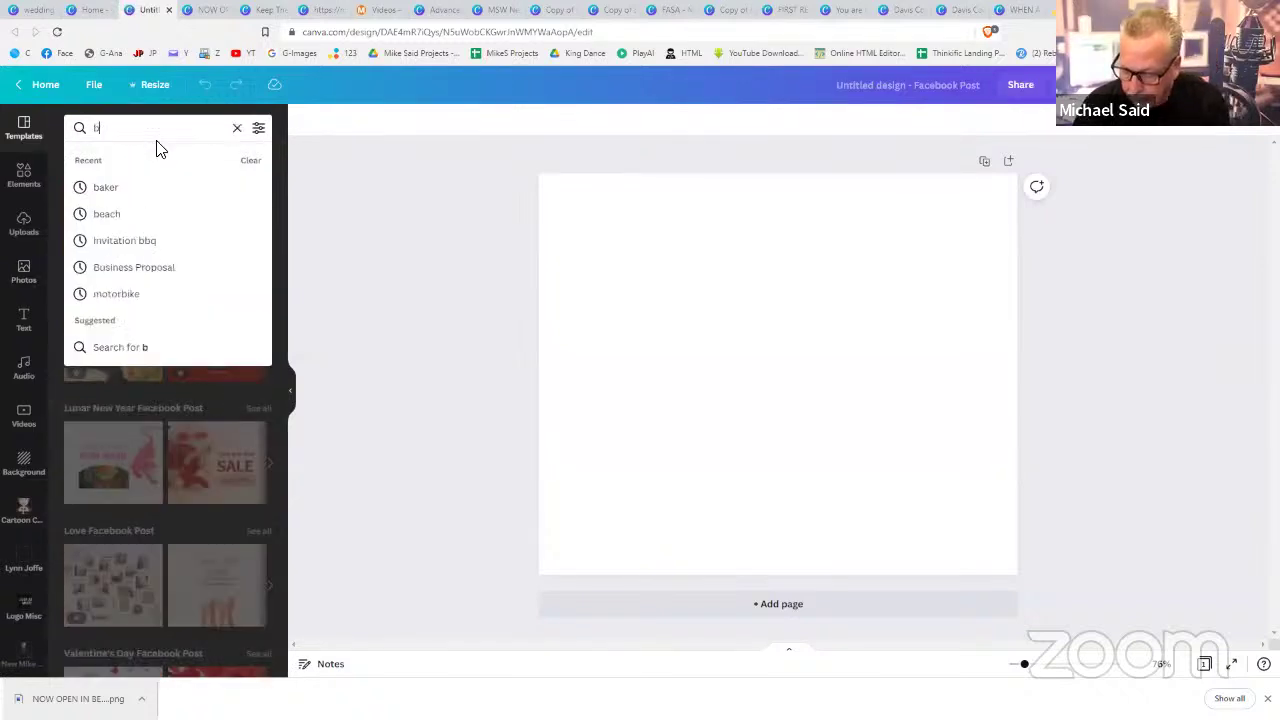
pyautogui.click(23, 272)
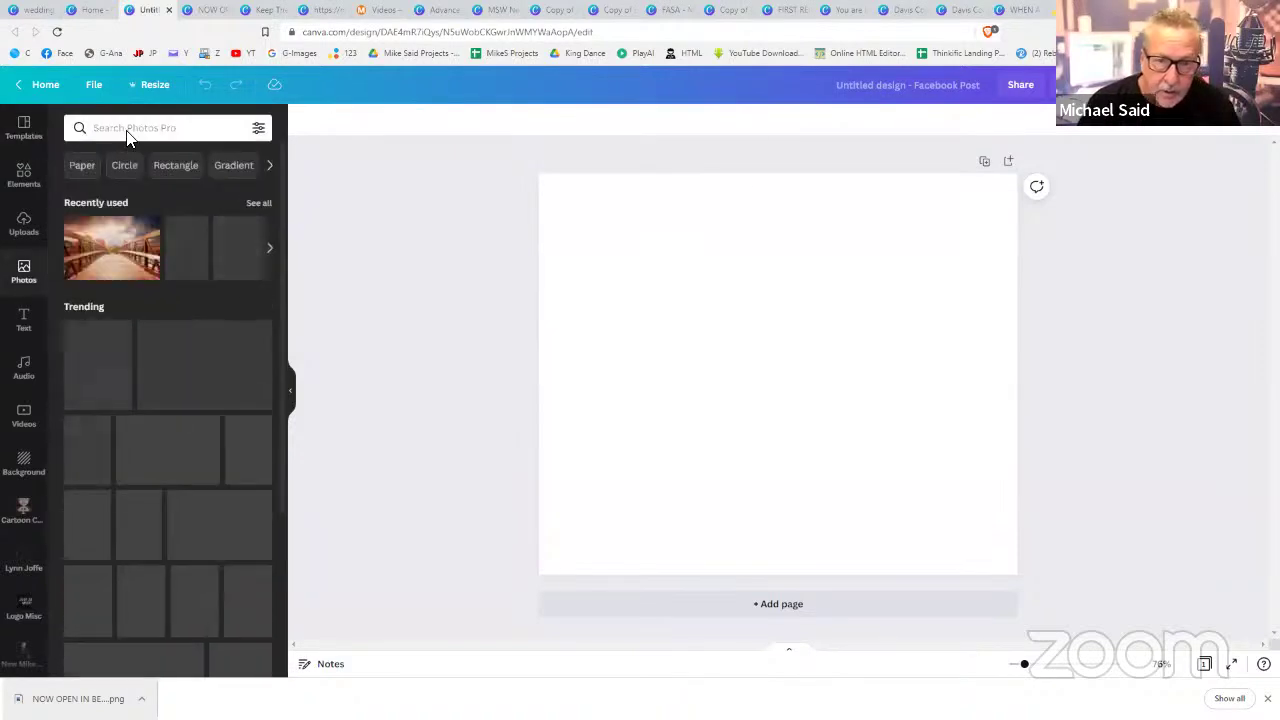
pyautogui.click(127, 133)
pyautogui.write('bakery')
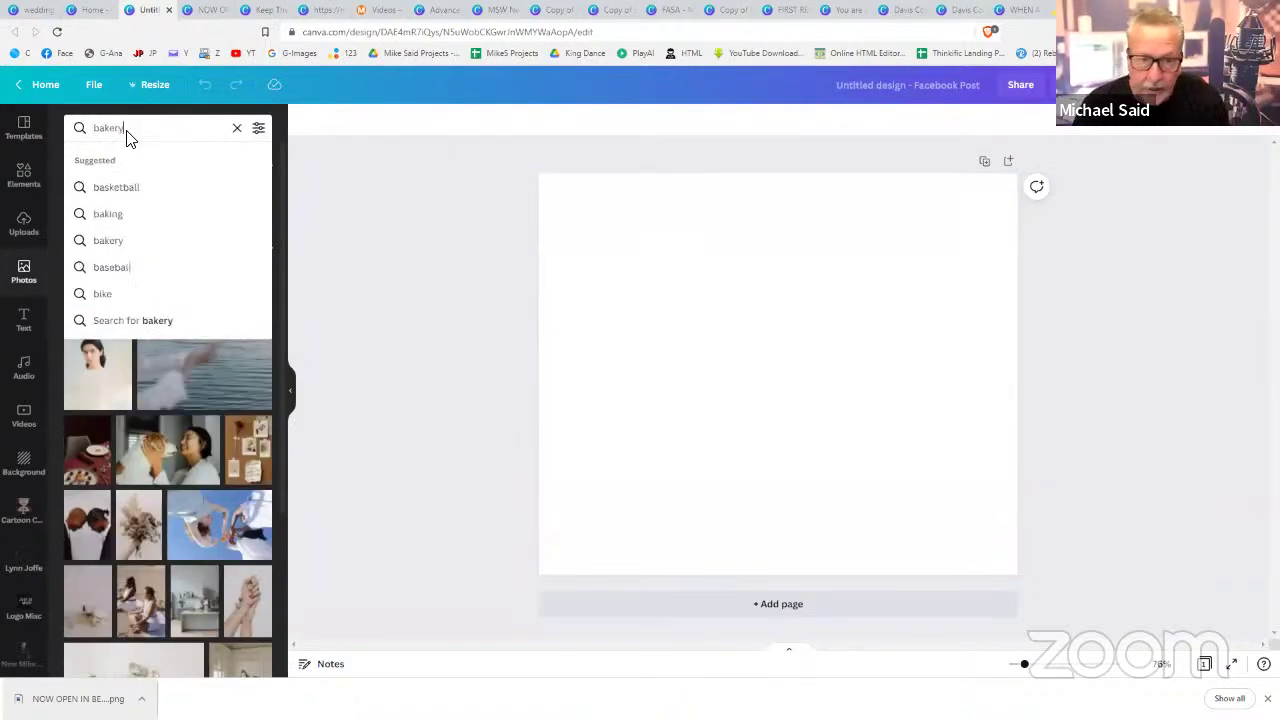
pyautogui.press('Return')
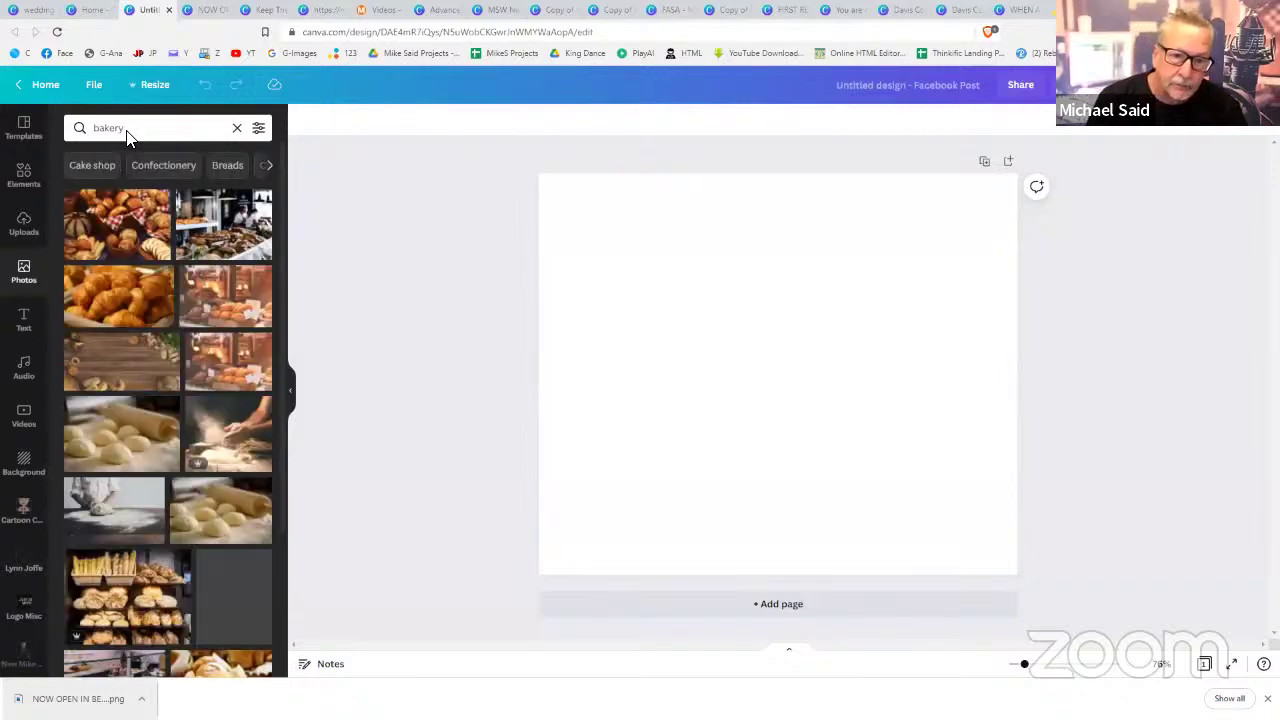
pyautogui.click(232, 368)
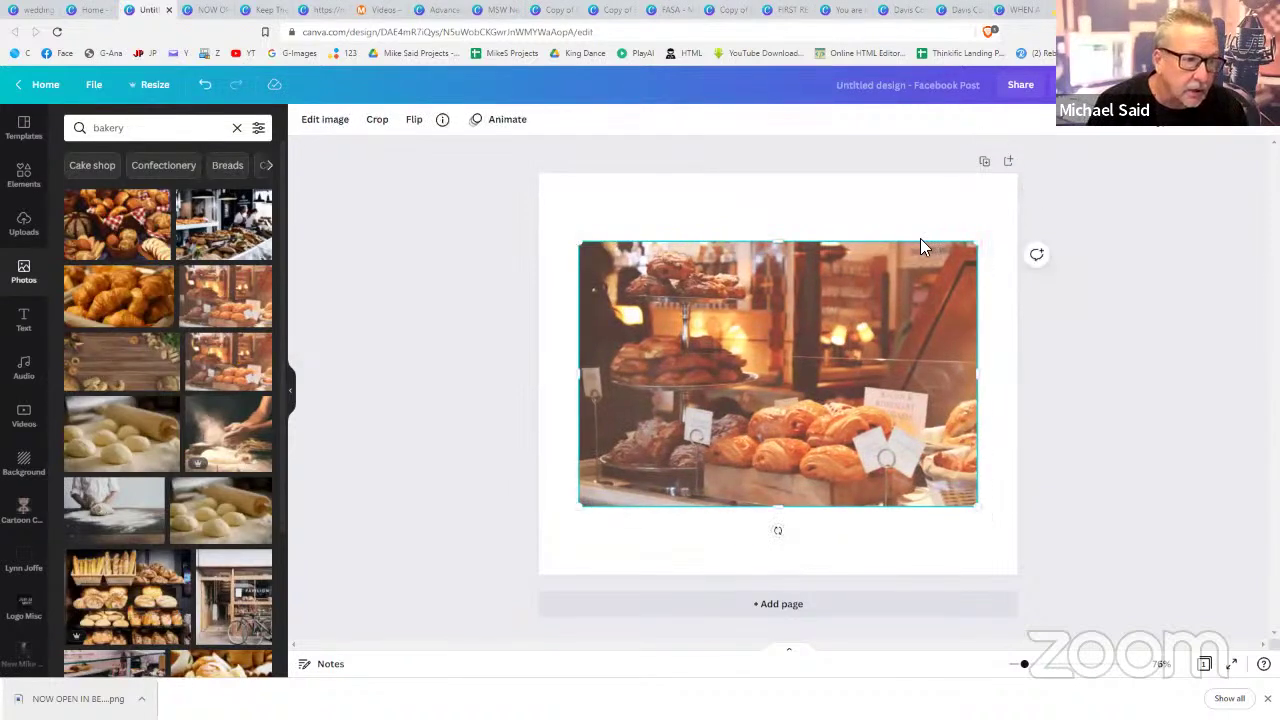
pyautogui.rightClick(860, 318)
pyautogui.click(895, 533)
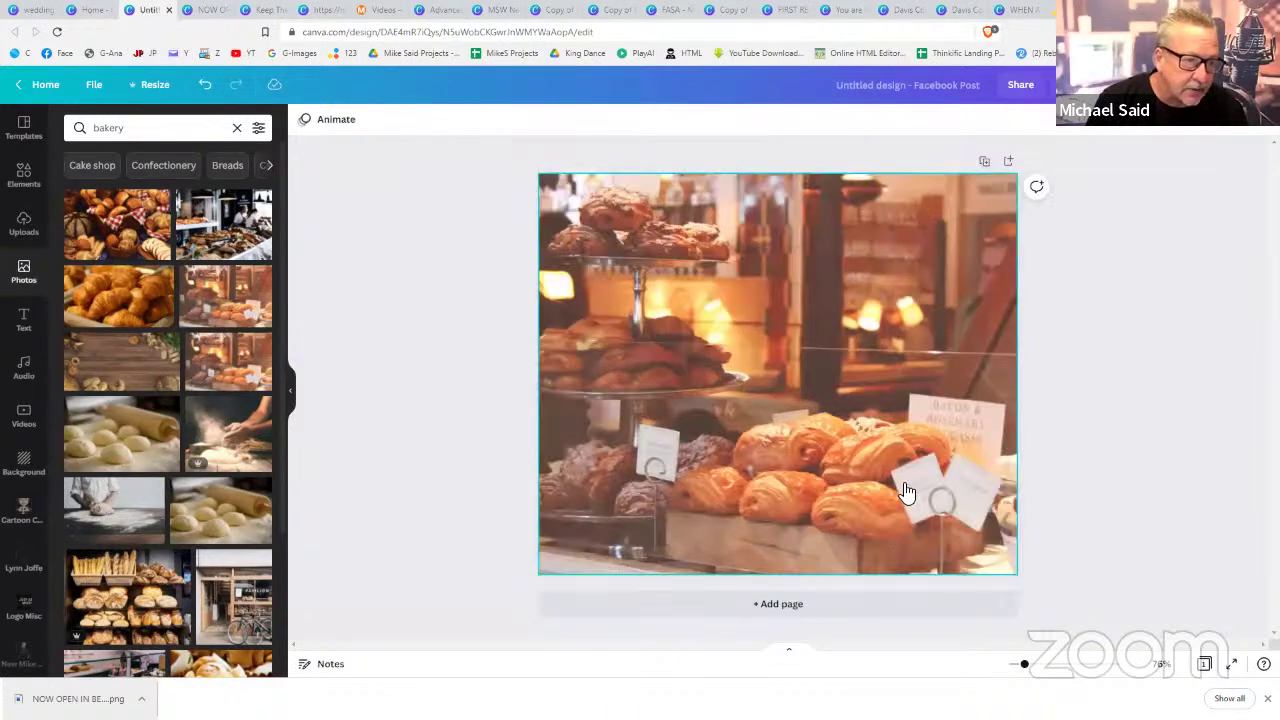
# - Fade the background photo to about 74 transparency
pyautogui.click(1208, 135)
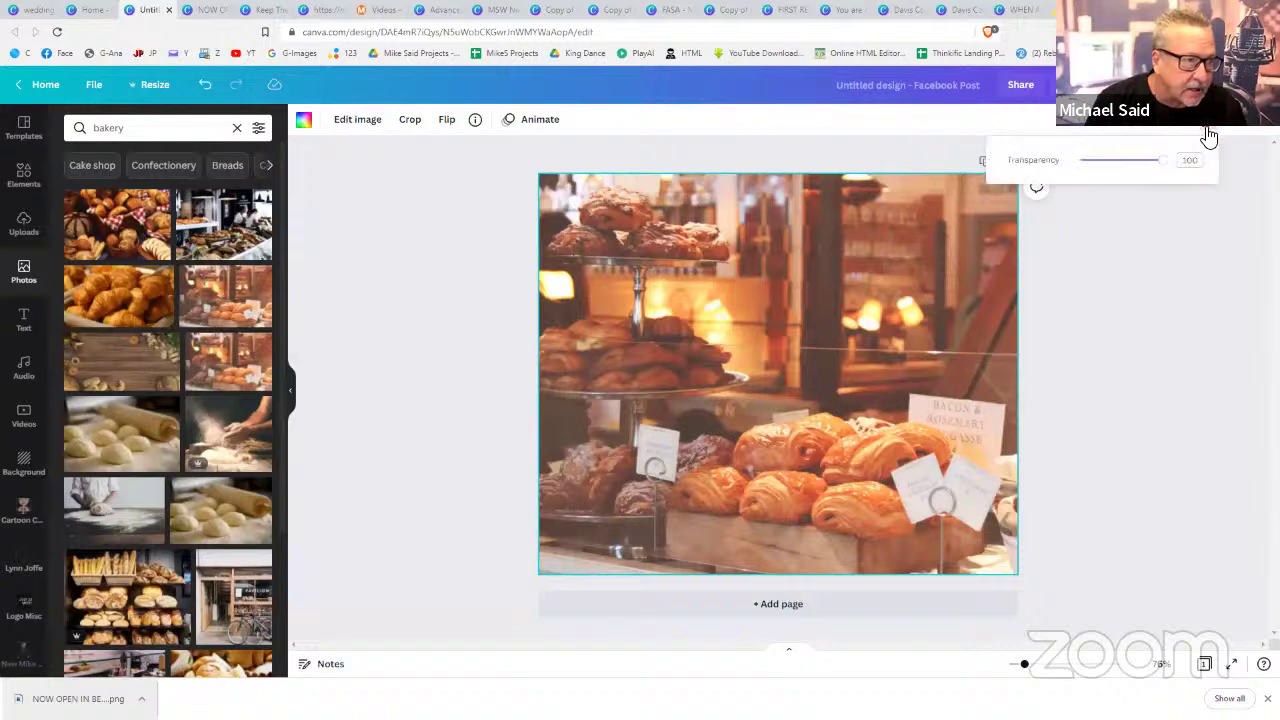
pyautogui.moveTo(1160, 167); pyautogui.dragTo(1145, 167)
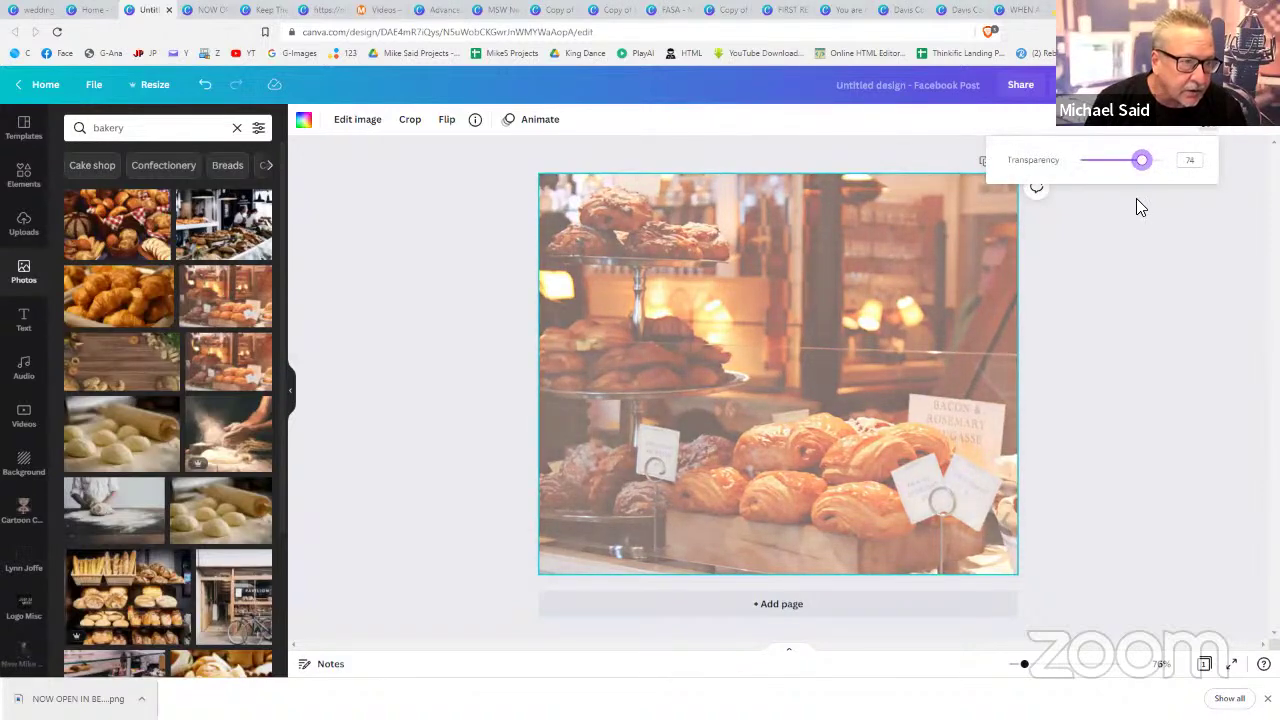
pyautogui.click(1136, 200)
pyautogui.click(1136, 200)
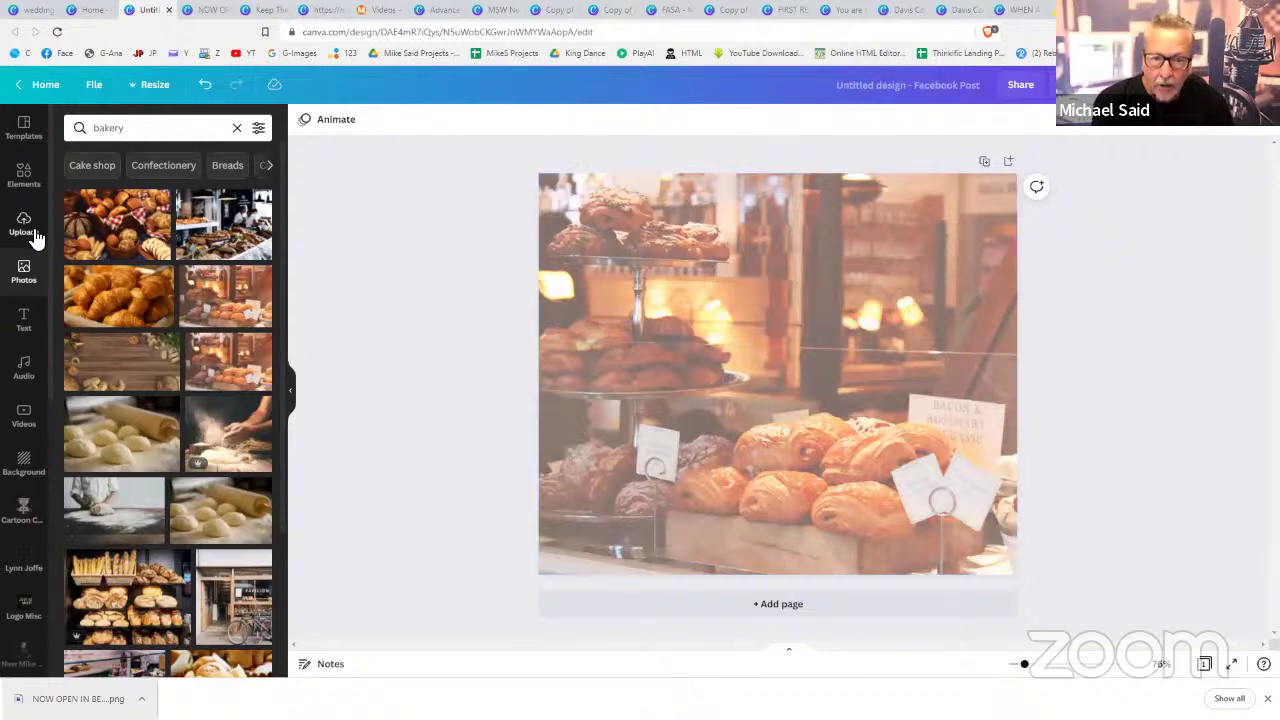
pyautogui.click(35, 236)
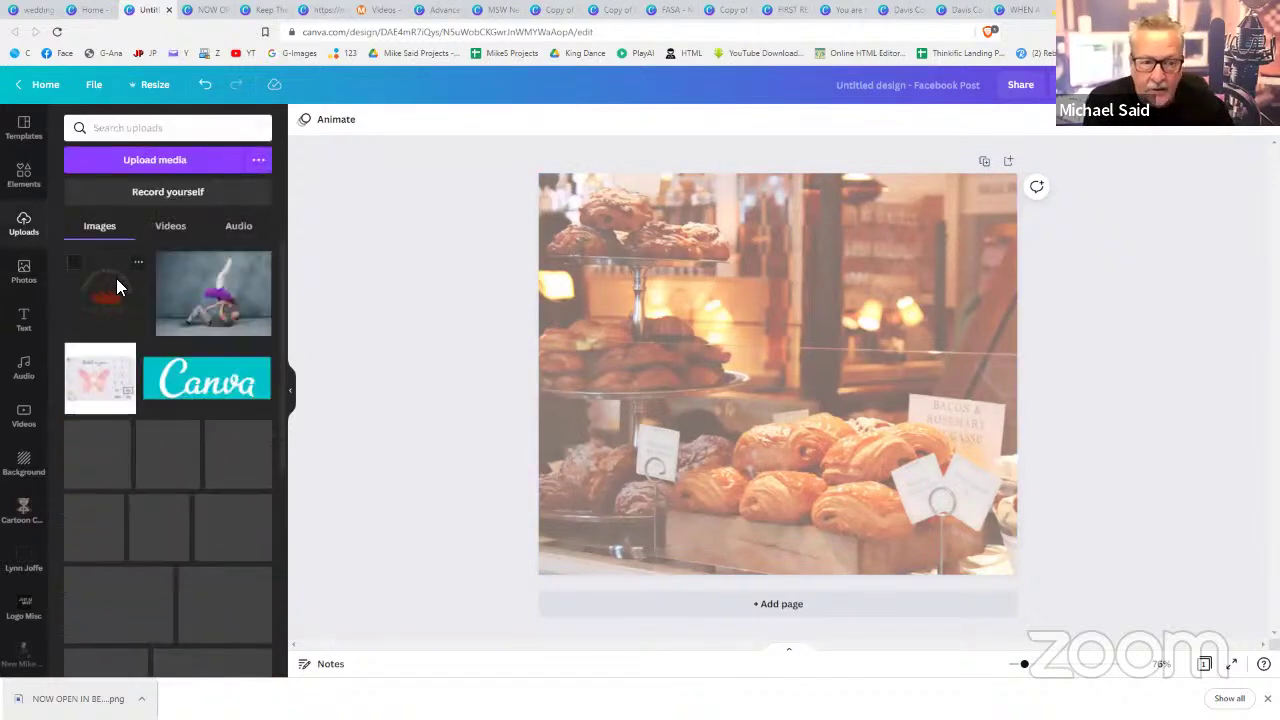
# - Add the uploaded bakery logo, shrink it and place it at the lower left
pyautogui.click(116, 278)
pyautogui.moveTo(793, 366); pyautogui.dragTo(647, 494)
pyautogui.moveTo(736, 385); pyautogui.dragTo(670, 450)
pyautogui.moveTo(622, 490); pyautogui.dragTo(637, 484)
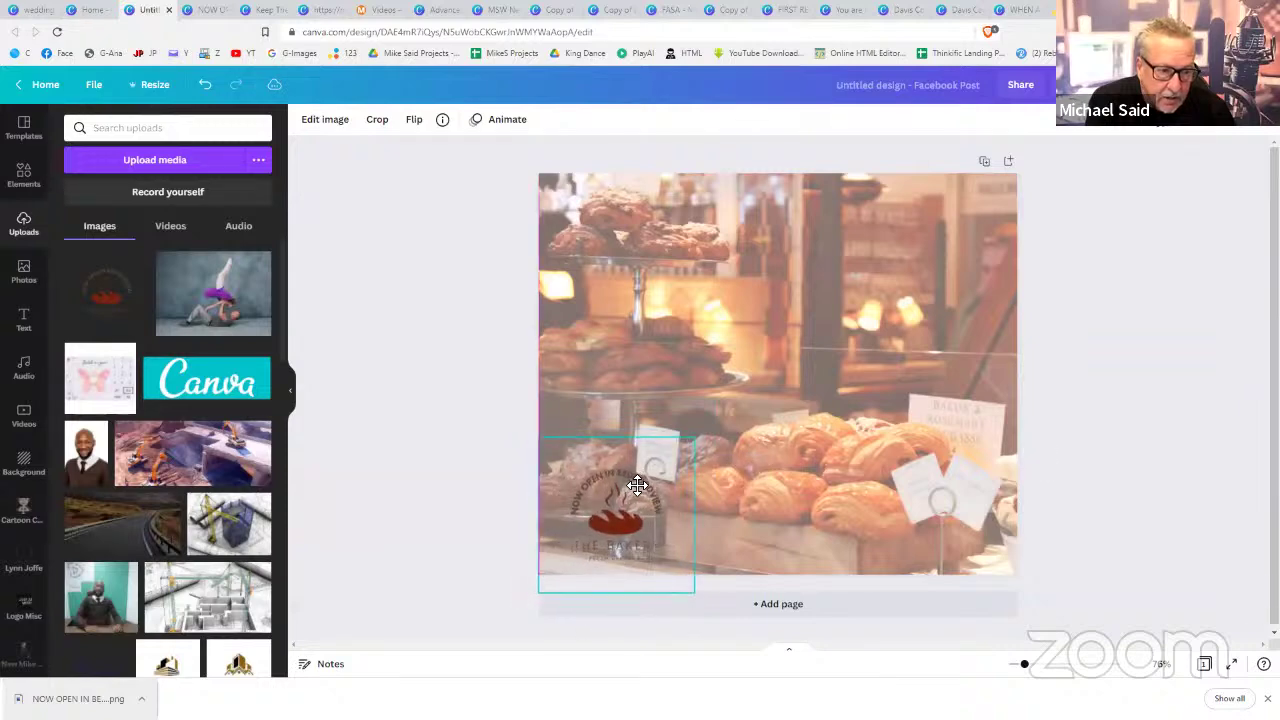
pyautogui.click(964, 462)
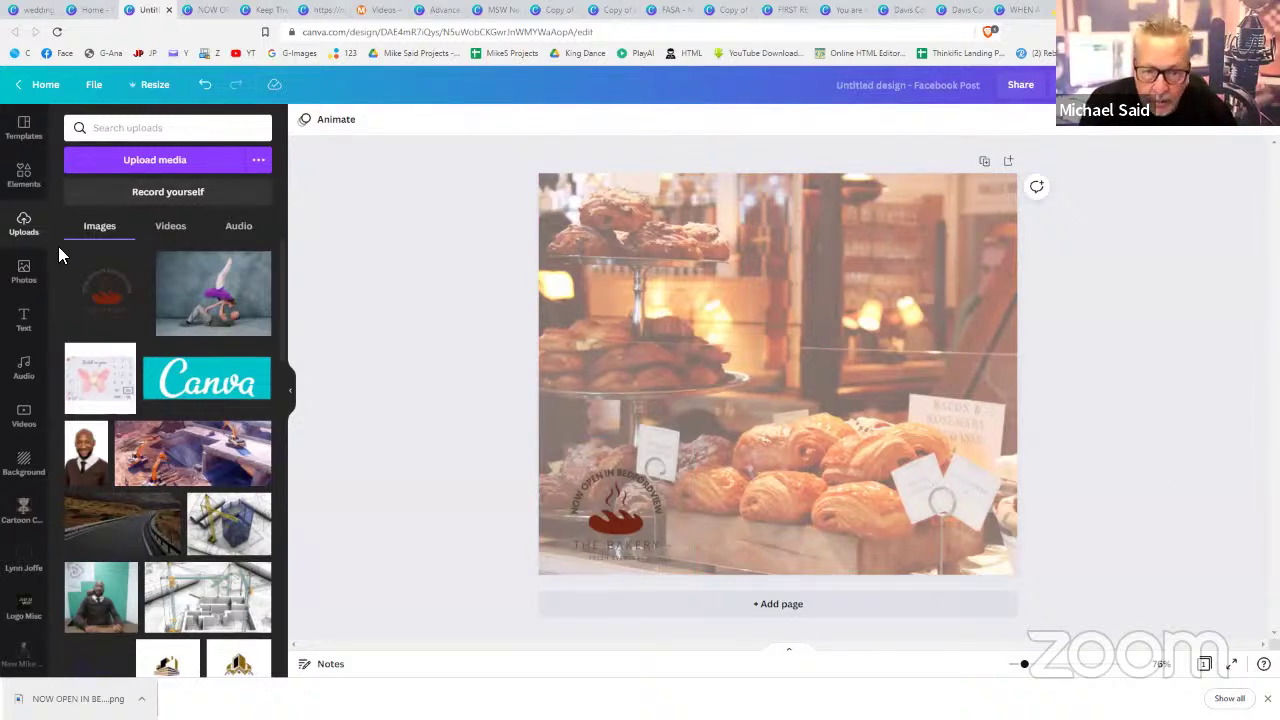
# - Stretch a square into a tan band across the bottom, sent behind the logo
pyautogui.click(32, 188)
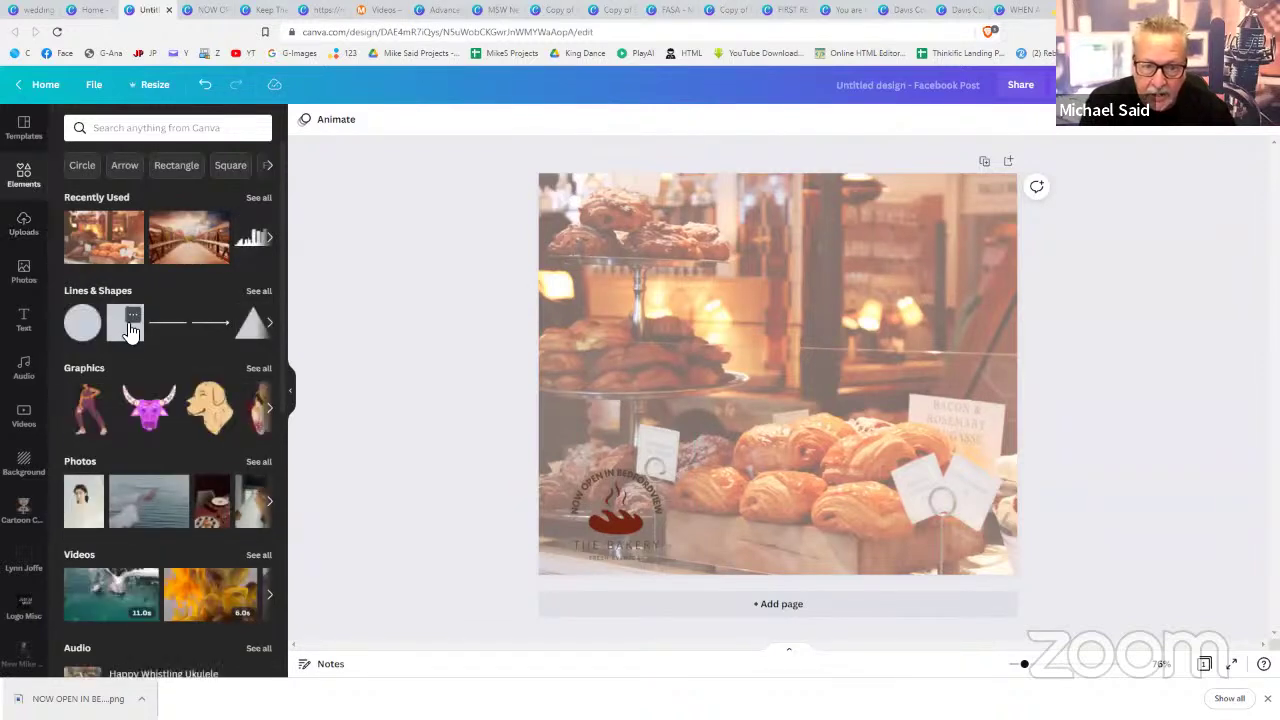
pyautogui.click(124, 340)
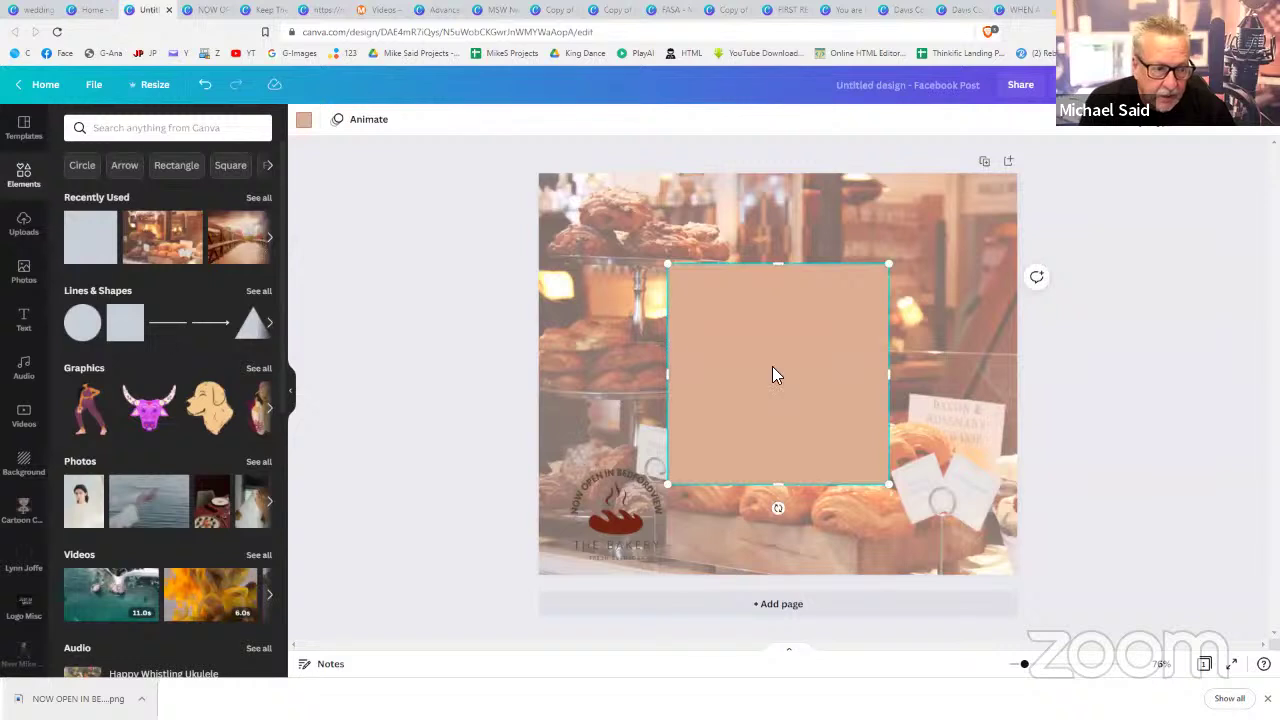
pyautogui.moveTo(772, 367); pyautogui.dragTo(647, 335)
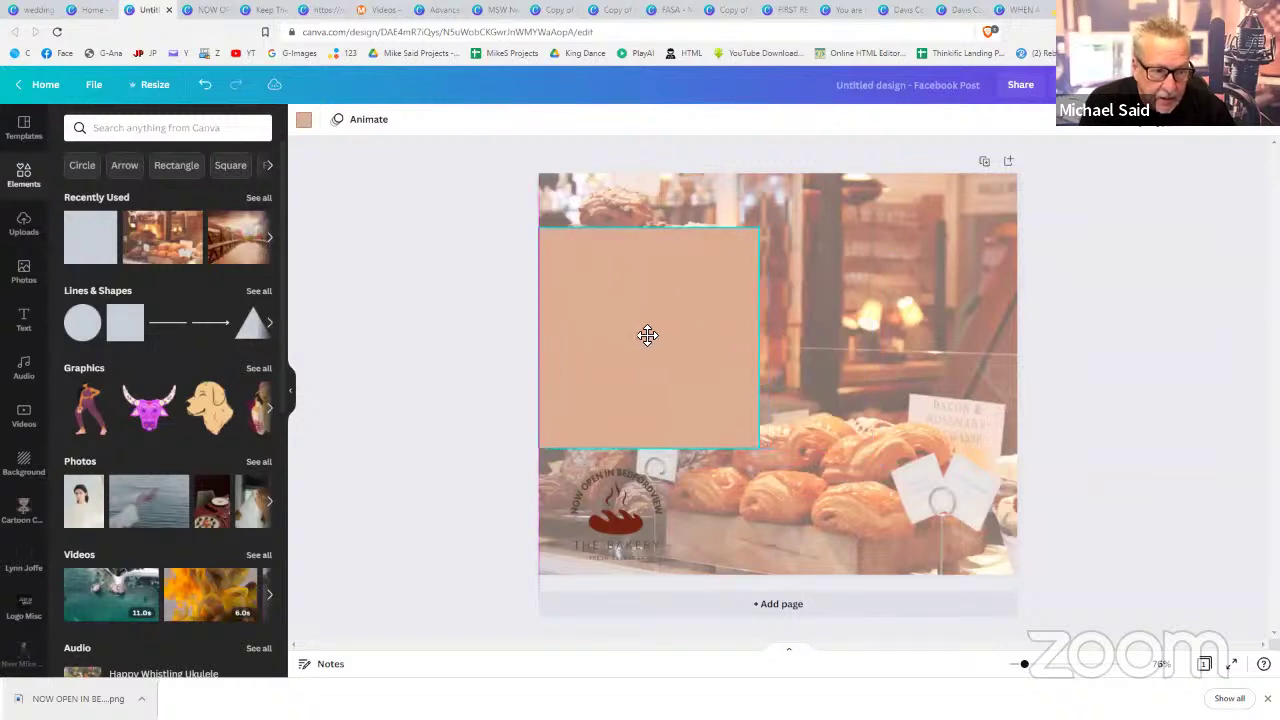
pyautogui.moveTo(752, 337); pyautogui.dragTo(1020, 335)
pyautogui.moveTo(781, 248); pyautogui.dragTo(778, 346)
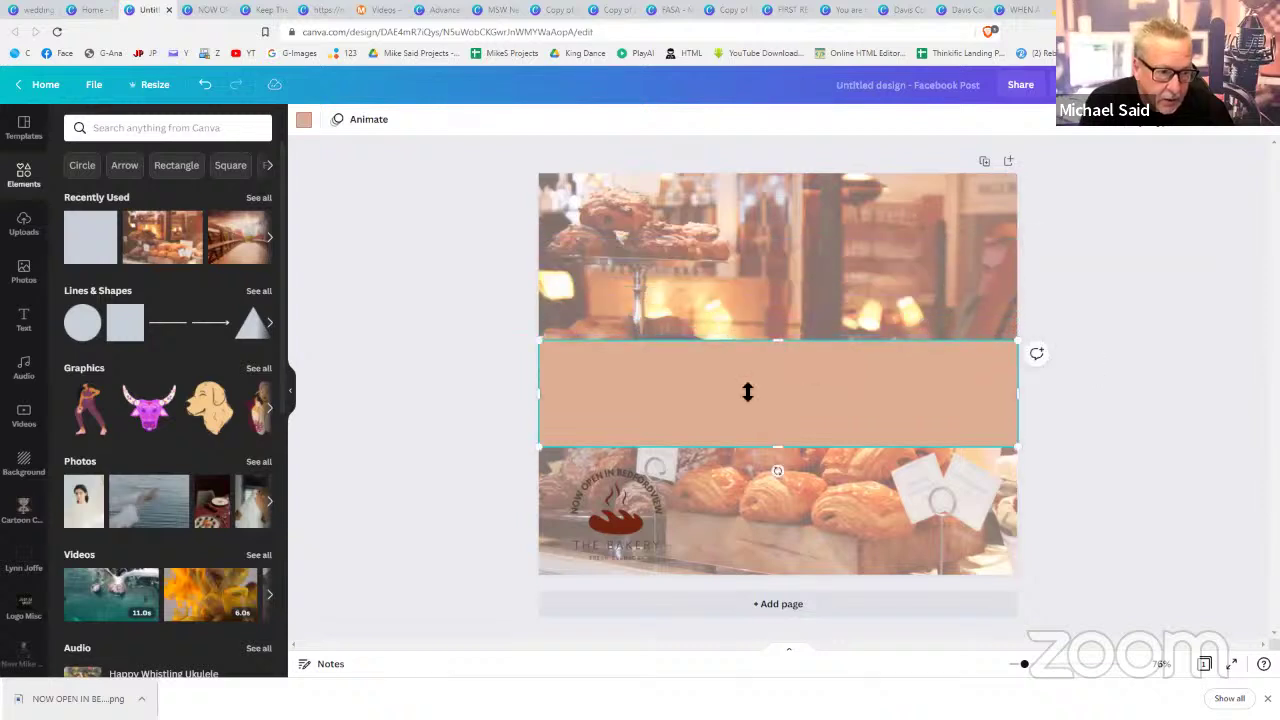
pyautogui.moveTo(749, 389); pyautogui.dragTo(744, 510)
pyautogui.click(1090, 125)
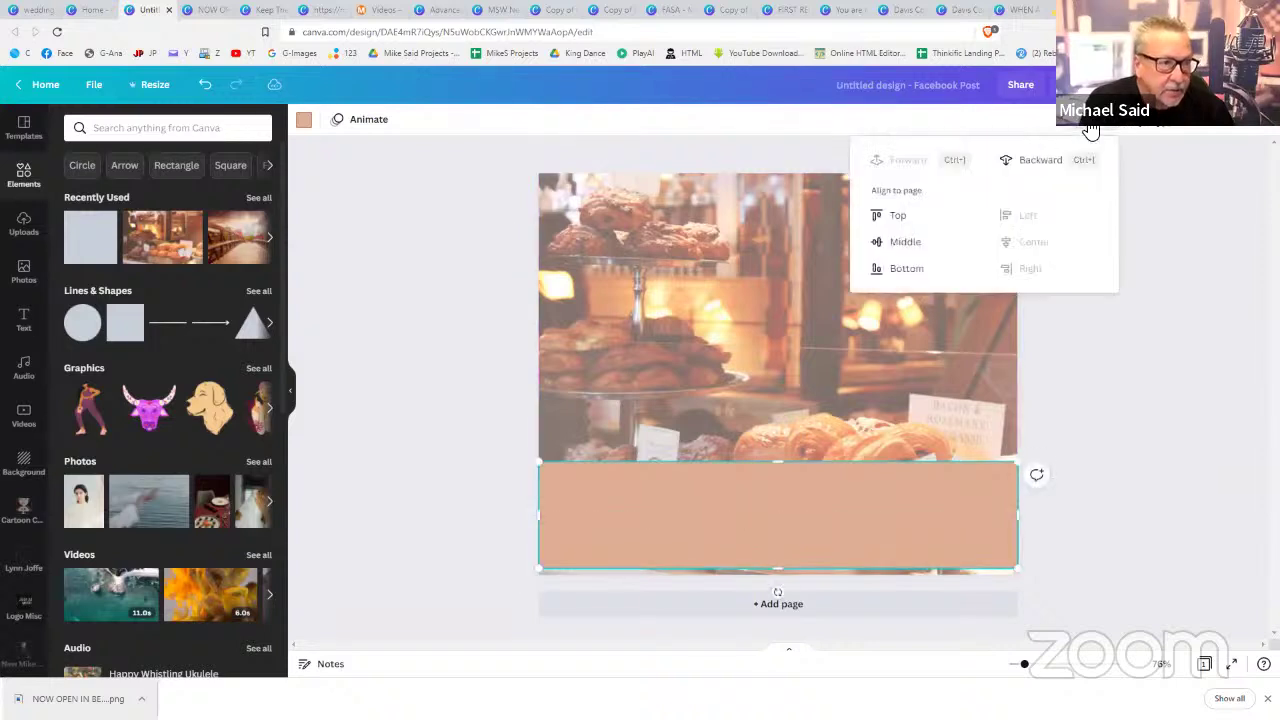
pyautogui.click(1042, 162)
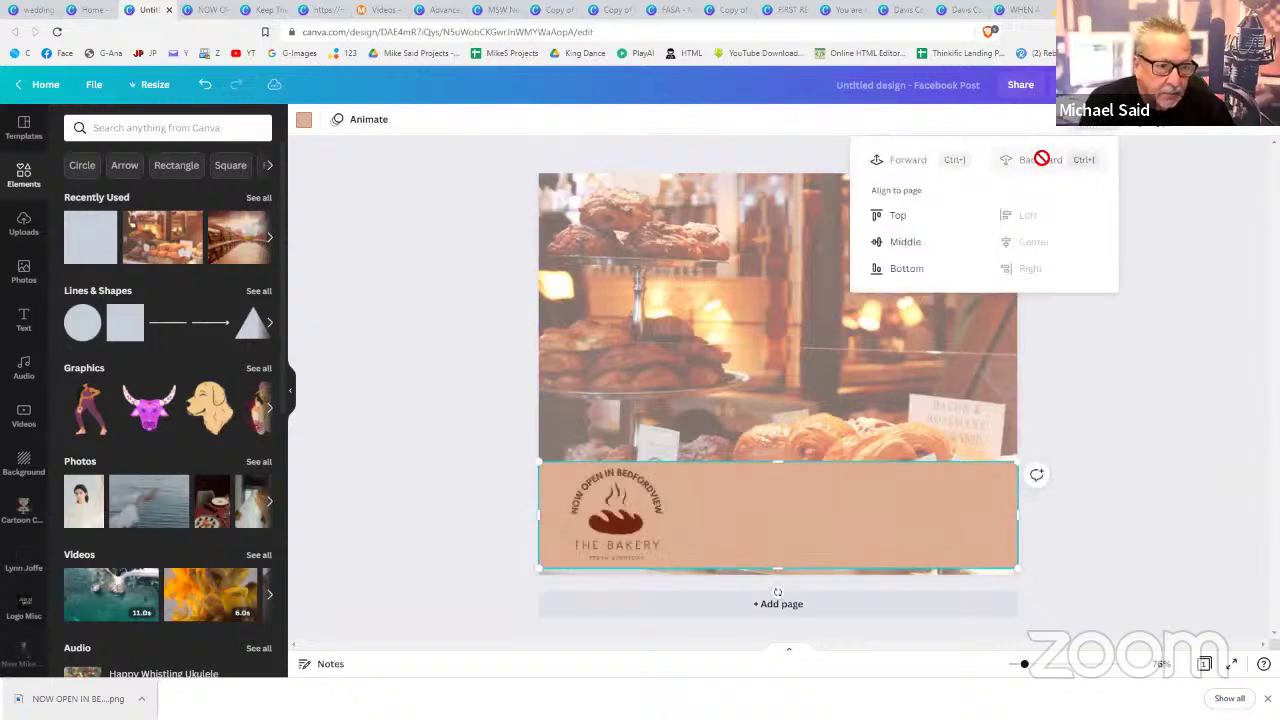
pyautogui.click(1132, 354)
pyautogui.click(1132, 354)
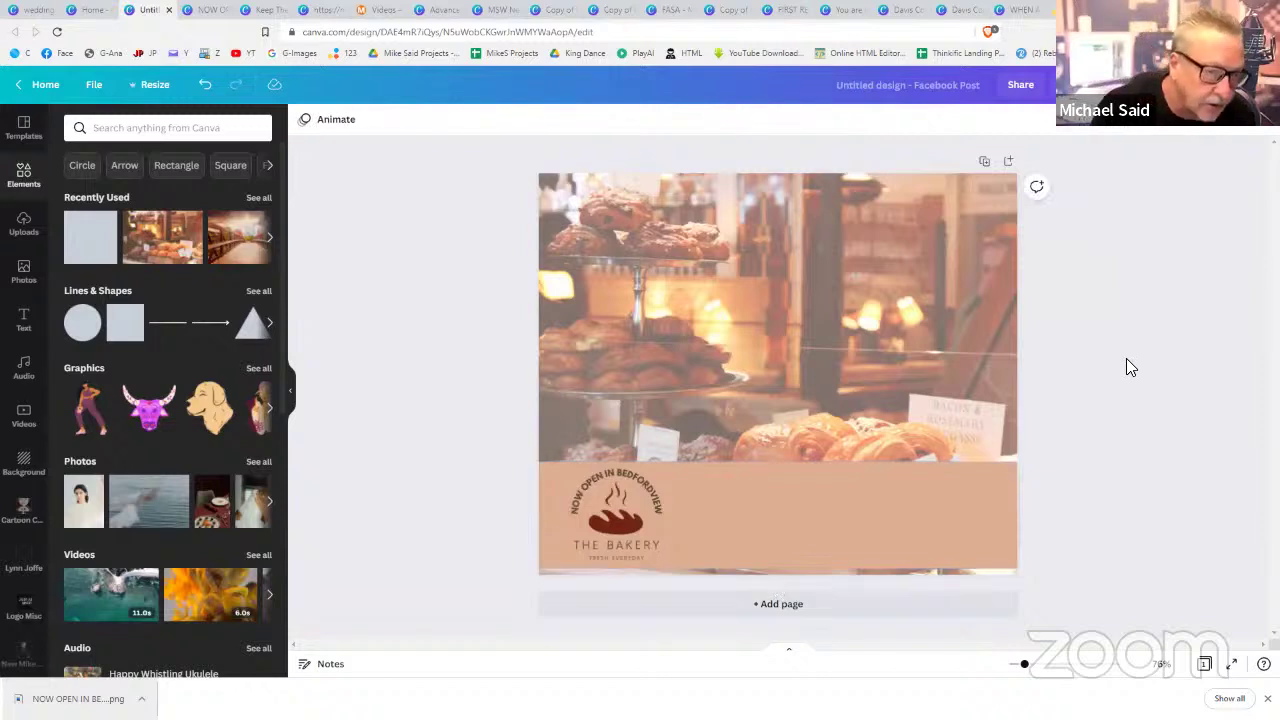
pyautogui.moveTo(638, 476); pyautogui.dragTo(643, 473)
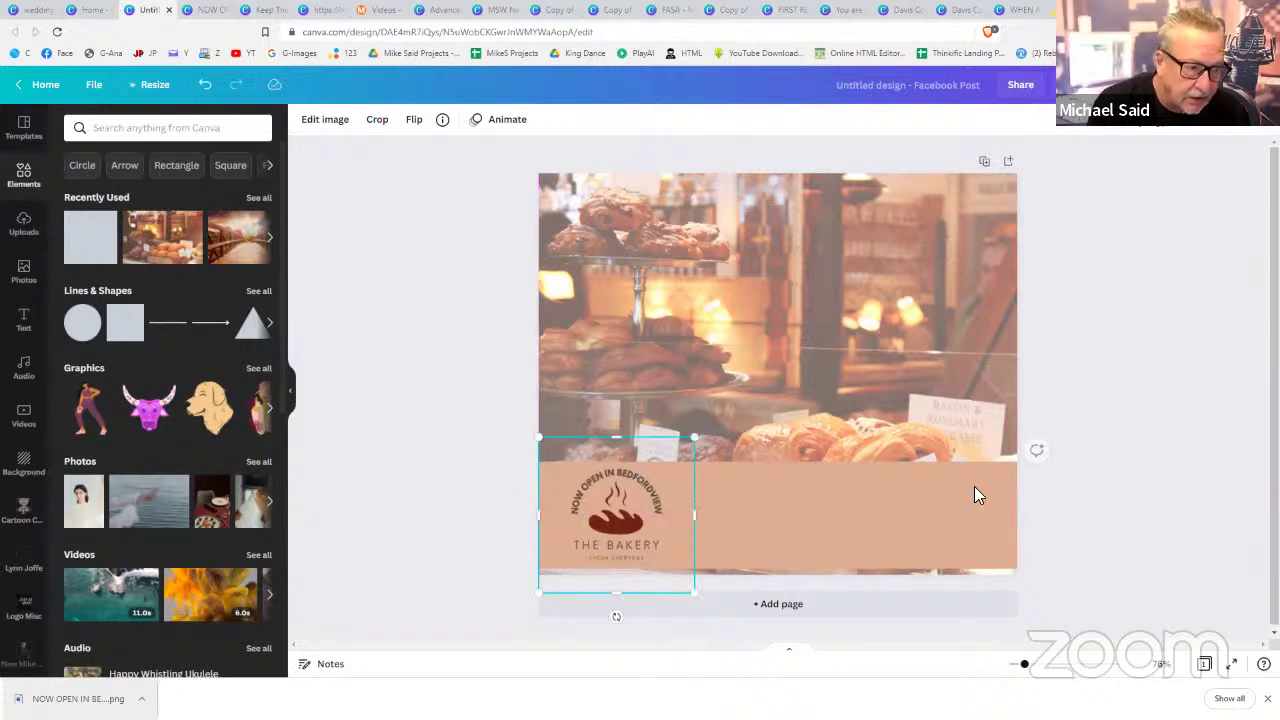
pyautogui.click(1084, 498)
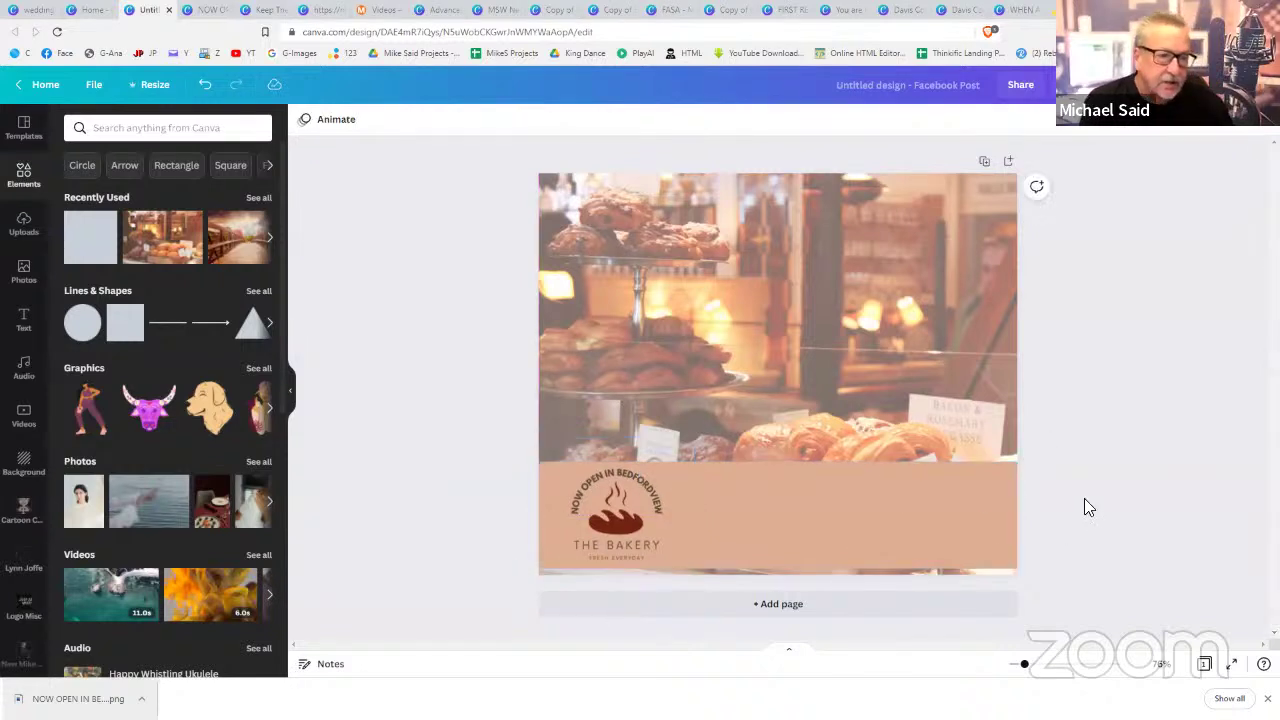
# - Add a heading on the tan band reading 'VISIT US TODAY' over 'NEXT DOOR' plus the shop's name
pyautogui.click(26, 320)
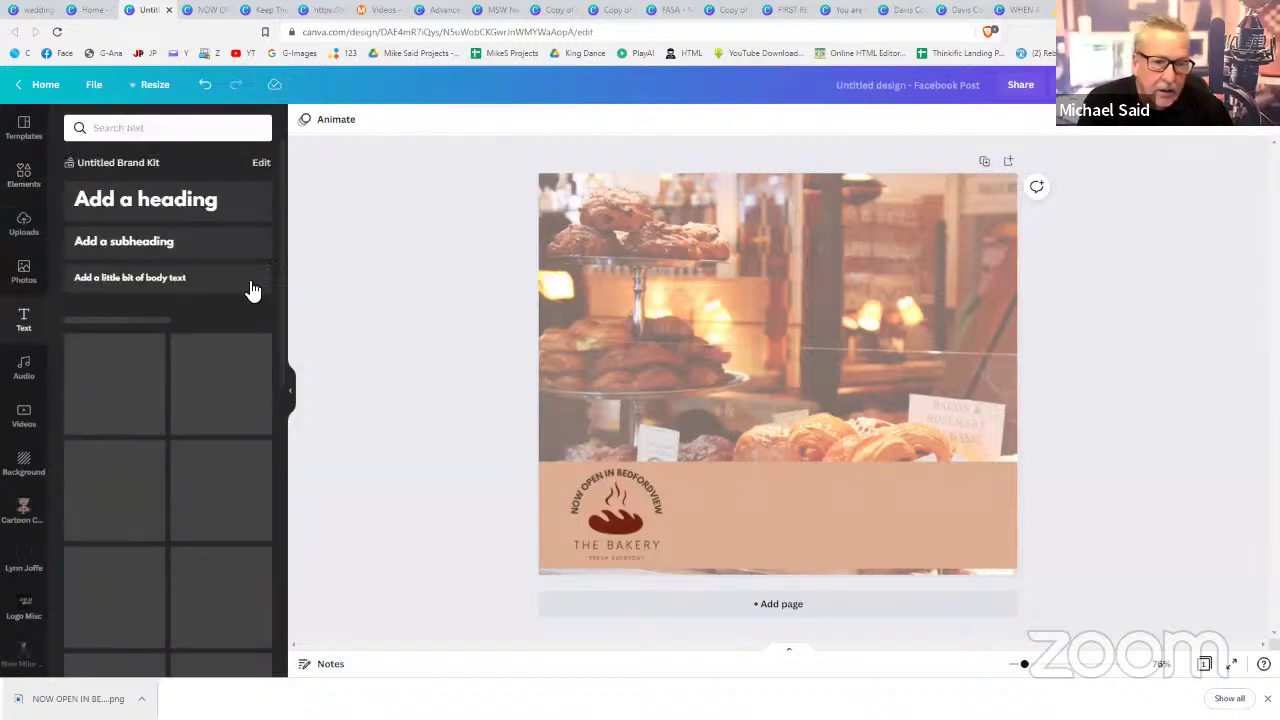
pyautogui.click(204, 222)
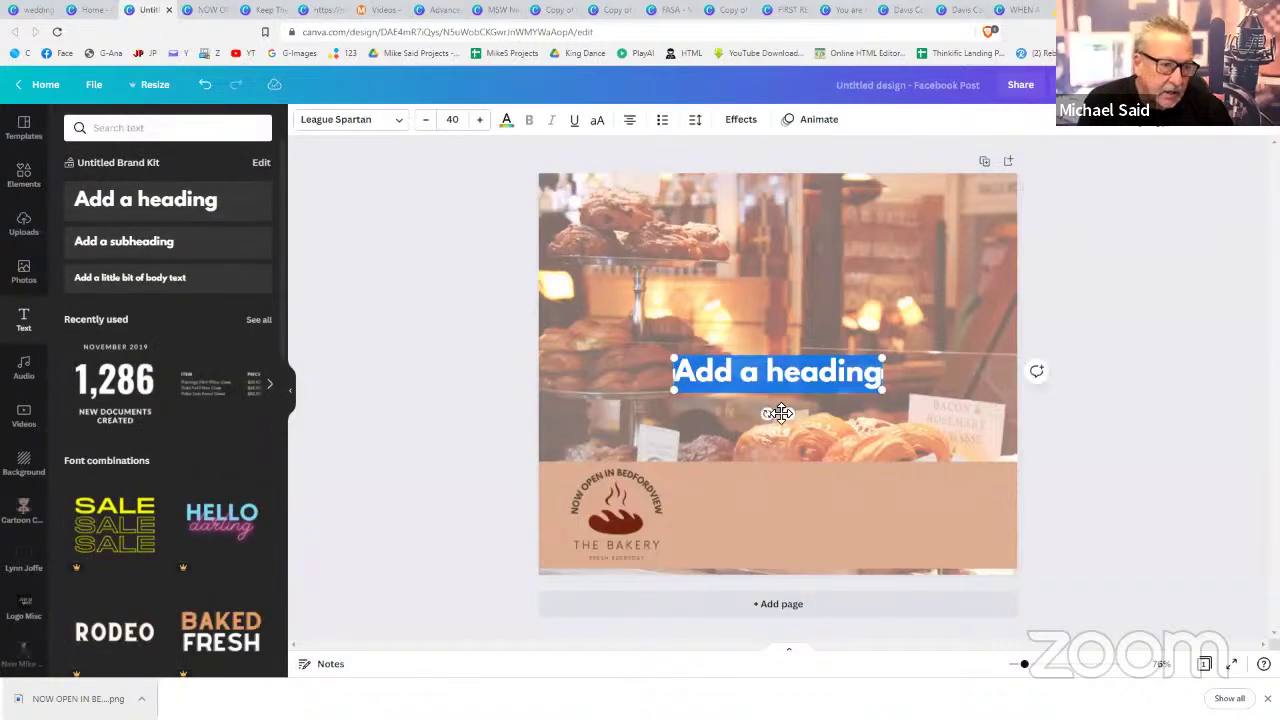
pyautogui.moveTo(789, 413); pyautogui.dragTo(788, 531)
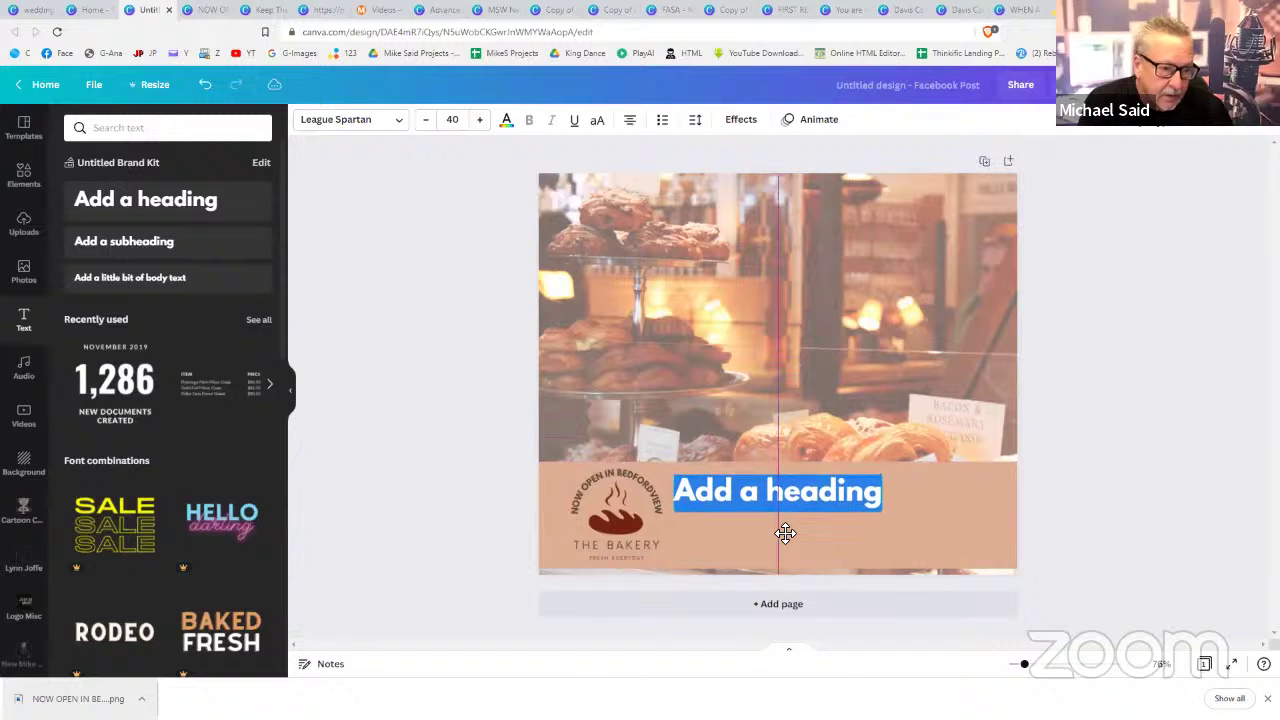
pyautogui.click(761, 509)
pyautogui.hotkey('ctrl', 'a')
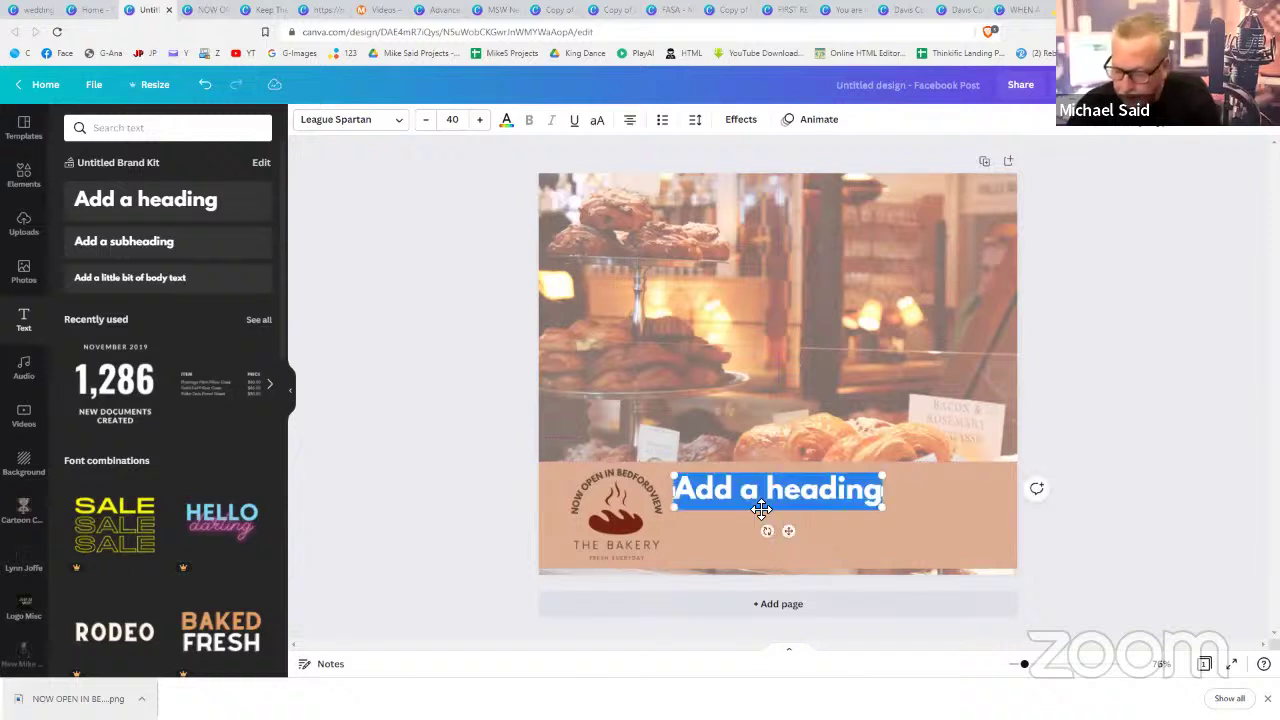
pyautogui.write('VISIT US')
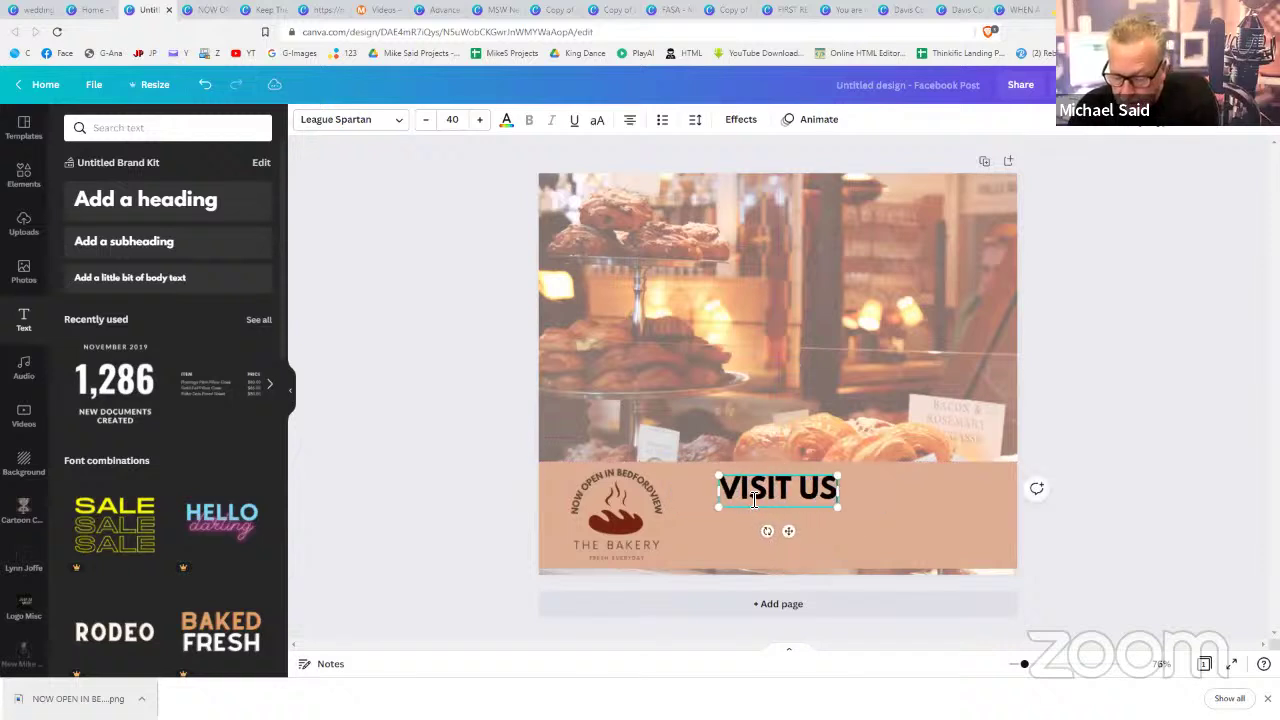
pyautogui.write(' TODAY')
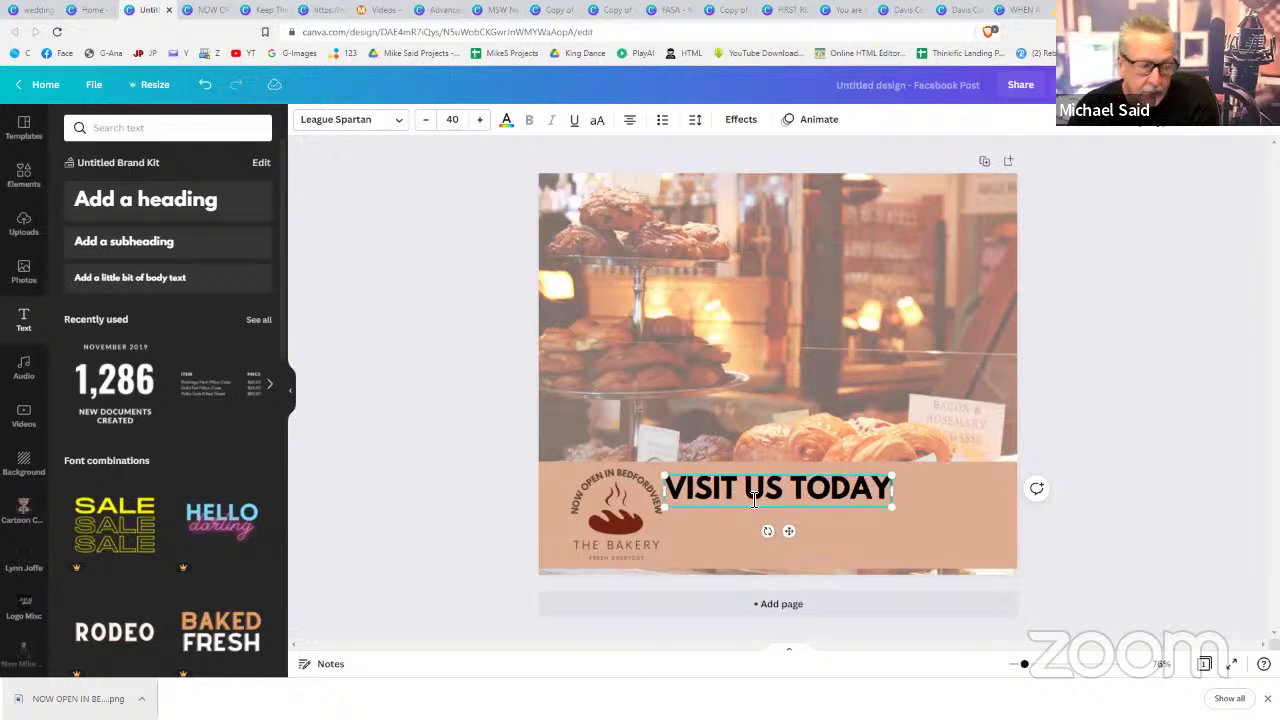
pyautogui.press('Return')
pyautogui.write('NEXT DOOR')
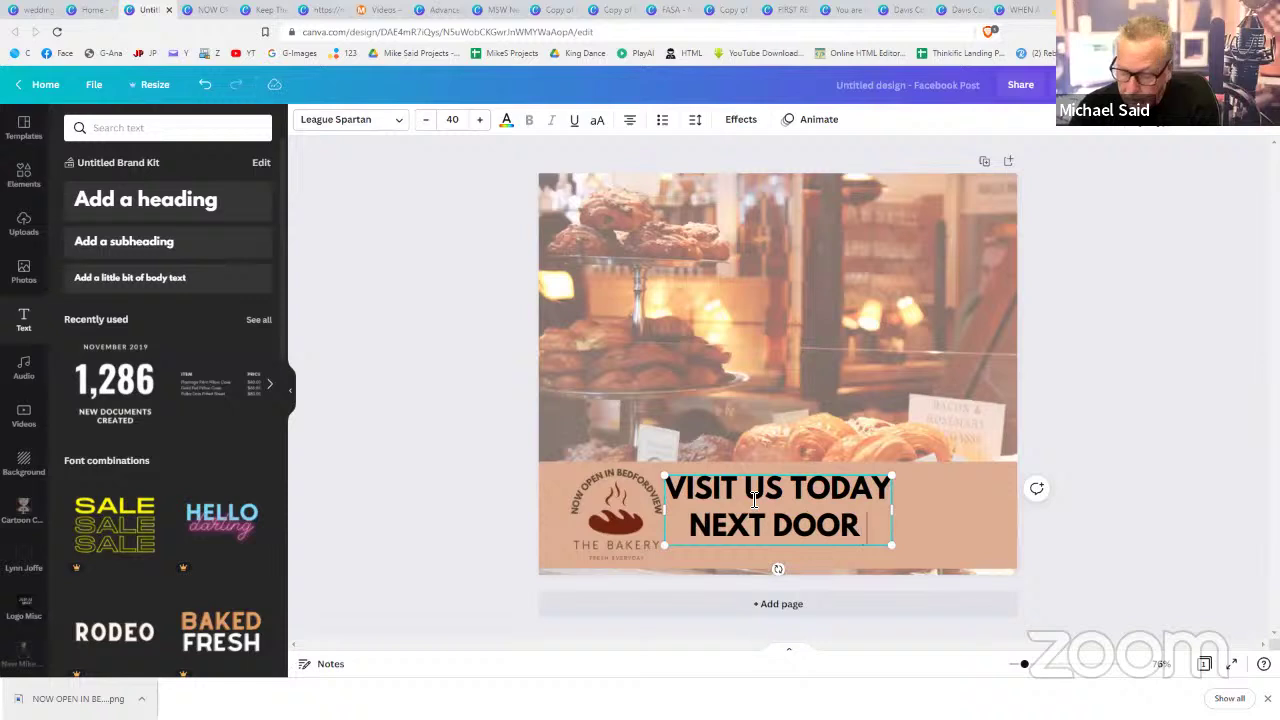
pyautogui.write(' TASDH')
pyautogui.press('BackSpace')
pyautogui.press('BackSpace')
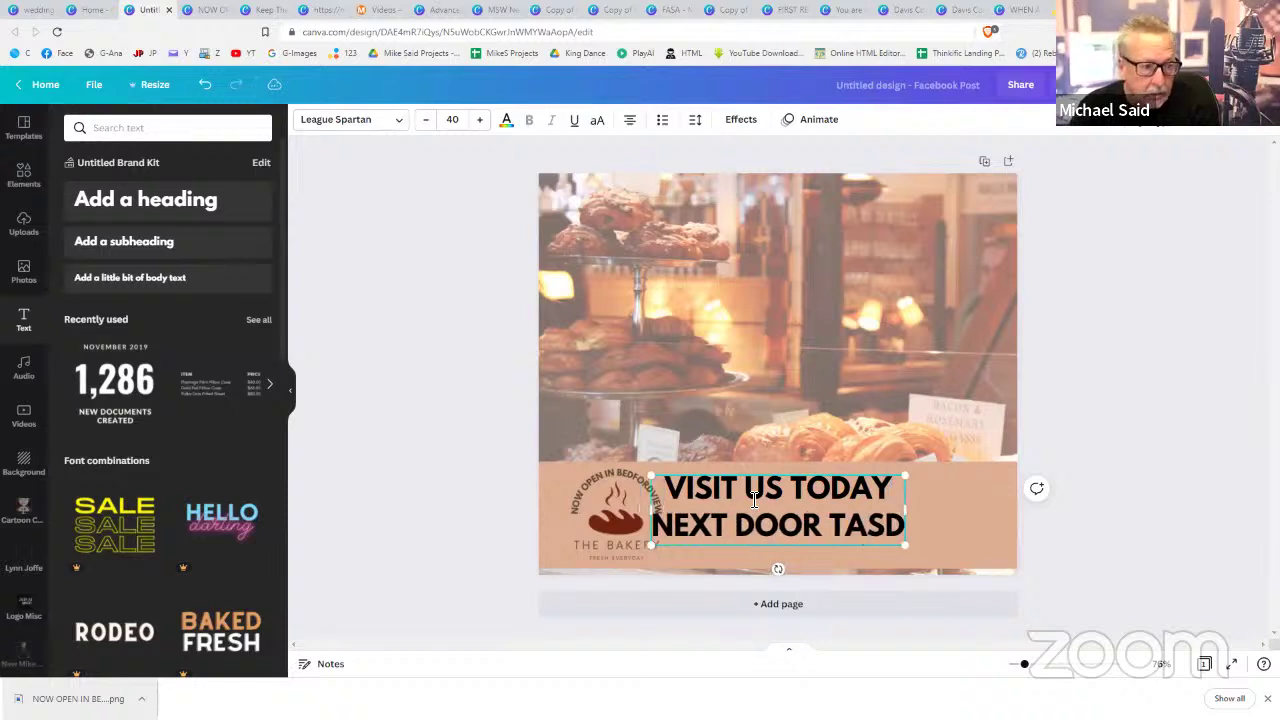
pyautogui.write("HA'S")
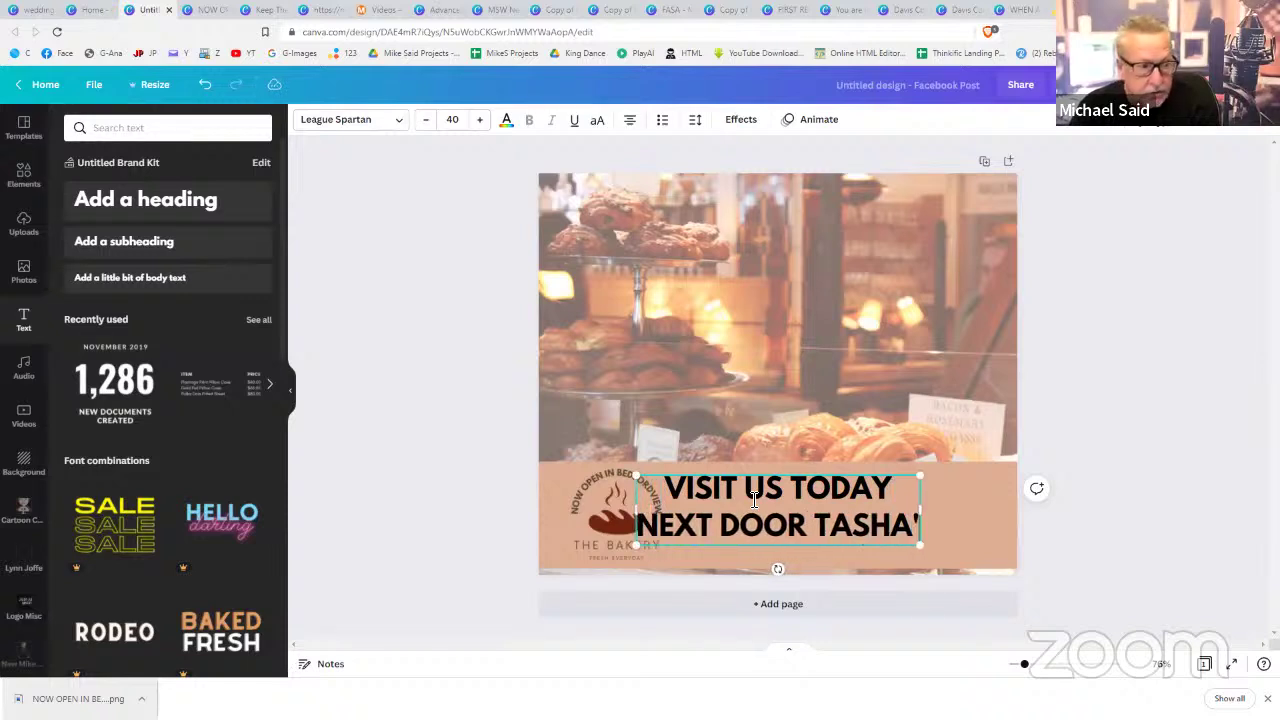
pyautogui.click(1229, 521)
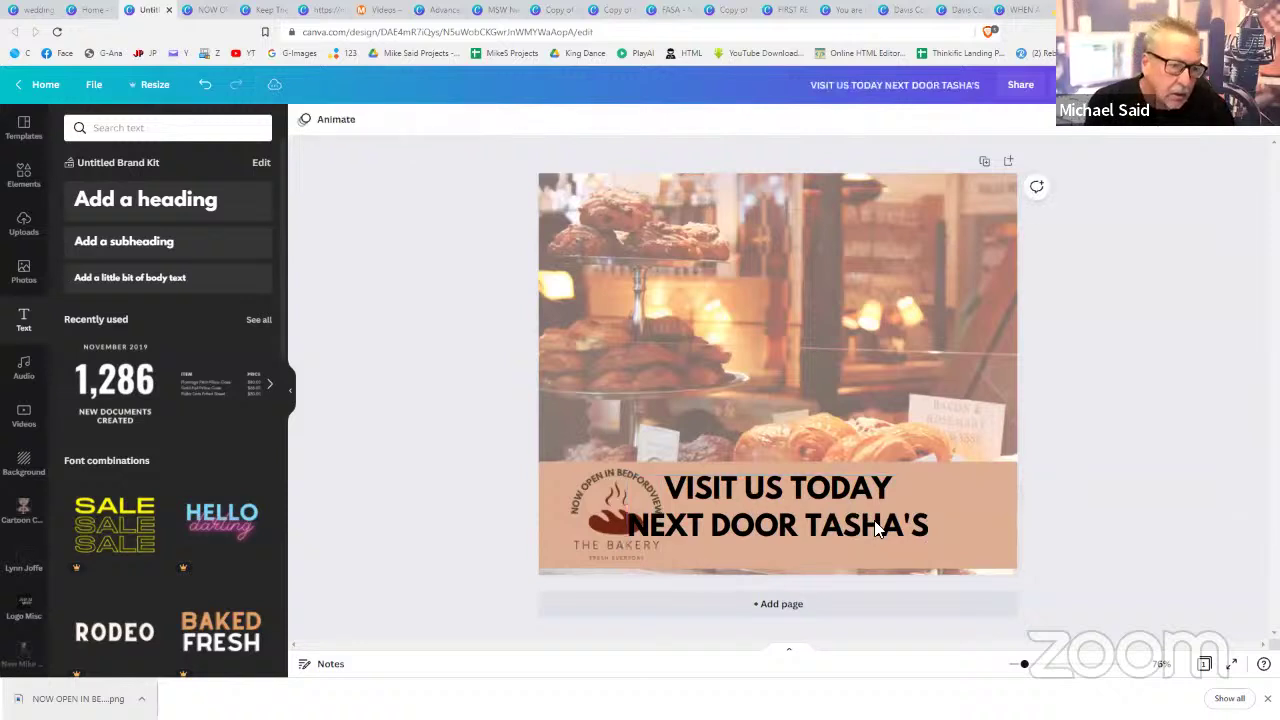
# - Move the heading right so it sits beside the bakery logo on the band
pyautogui.moveTo(770, 525); pyautogui.dragTo(836, 528)
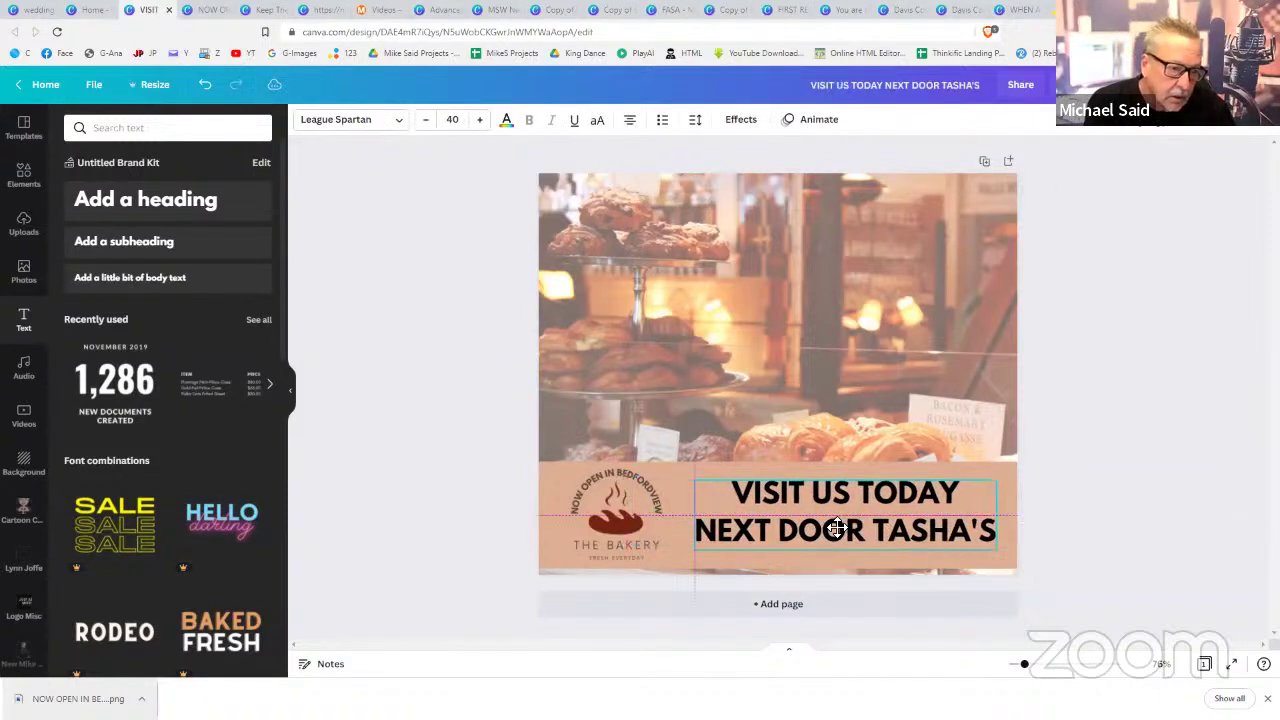
pyautogui.click(1118, 520)
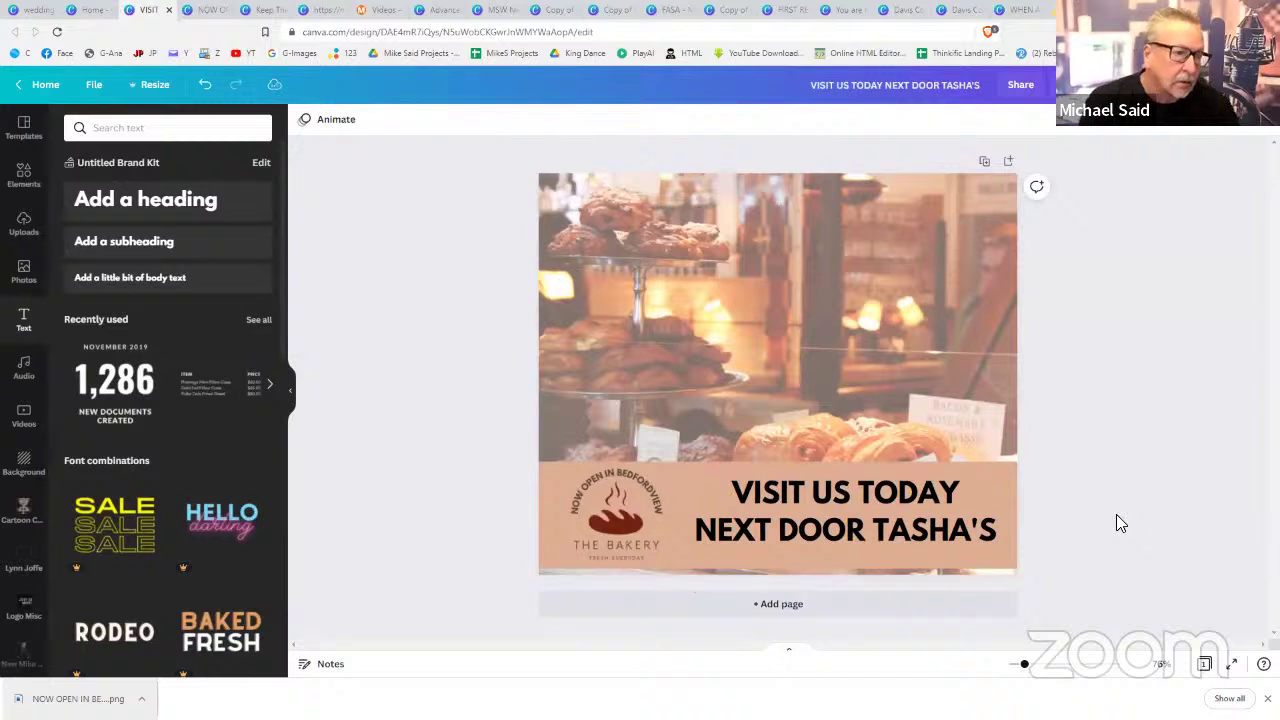
pyautogui.click(1012, 312)
pyautogui.click(1034, 305)
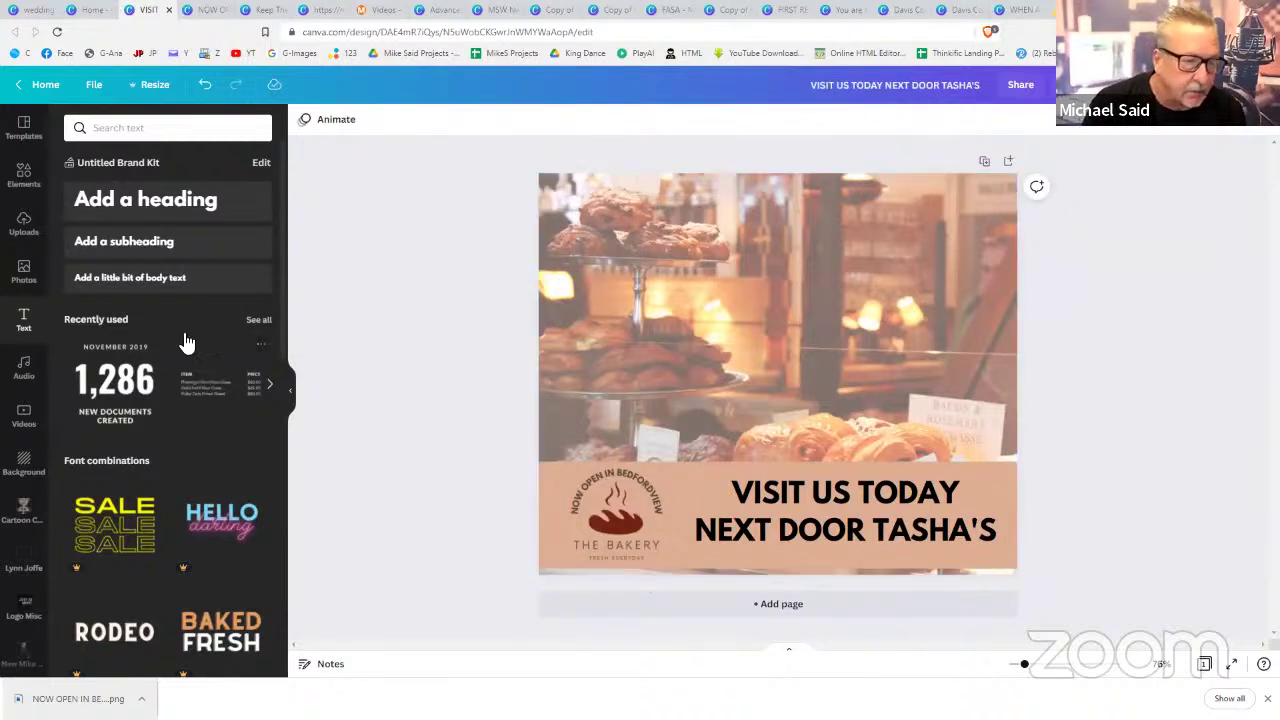
# - Scroll through the bakery photo search results
pyautogui.click(25, 263)
pyautogui.scroll(-3, 170, 390)
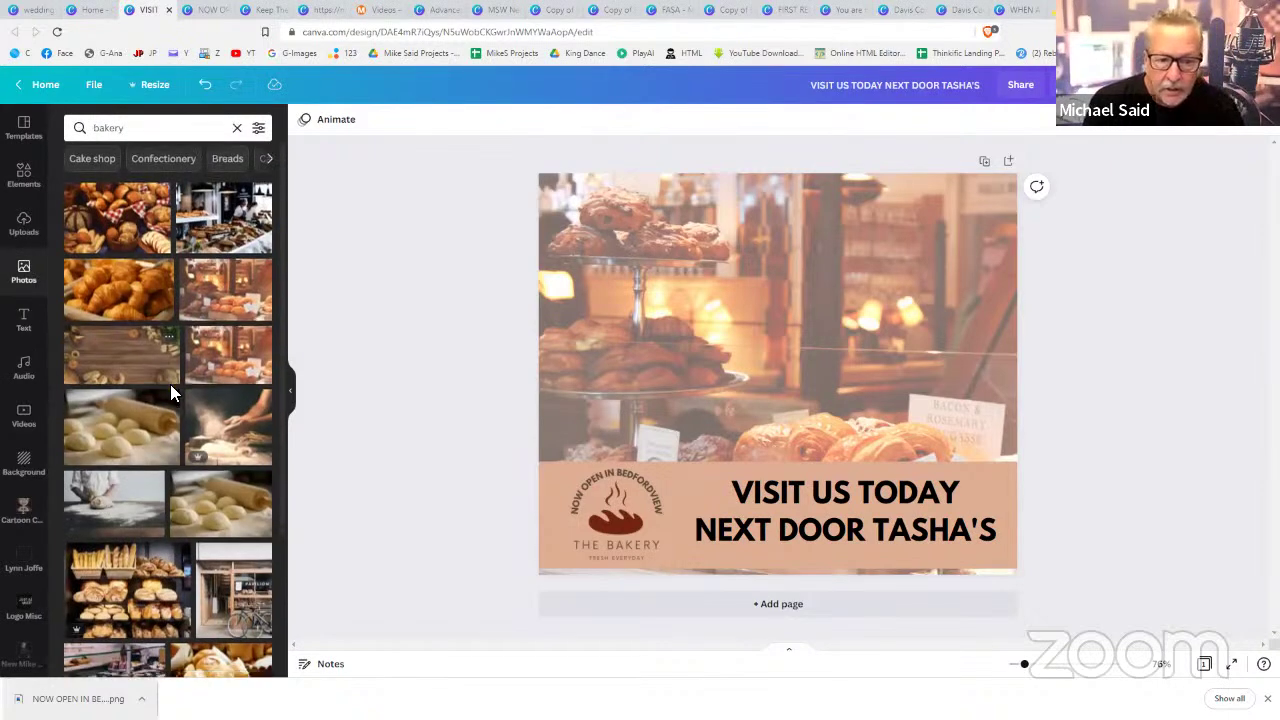
pyautogui.scroll(-1, 170, 384)
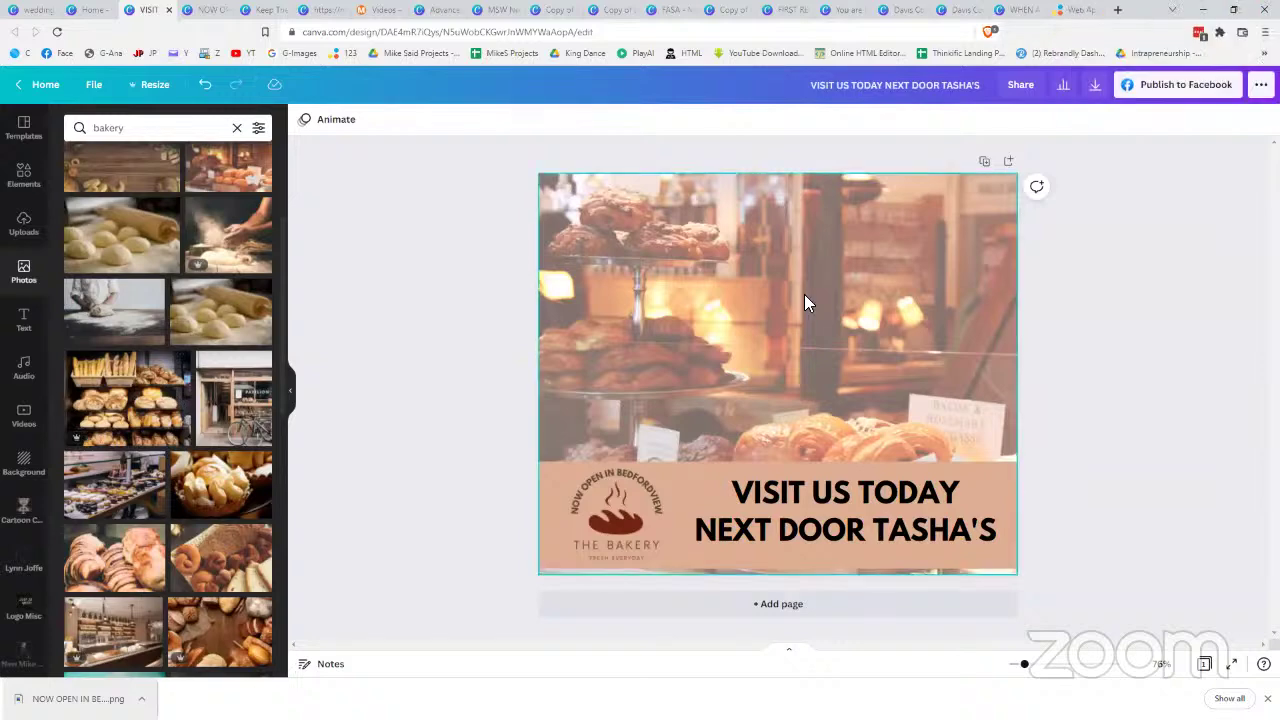
# - Show all Frames from Elements and scroll down to the alphabet letter frames A–M
pyautogui.click(23, 176)
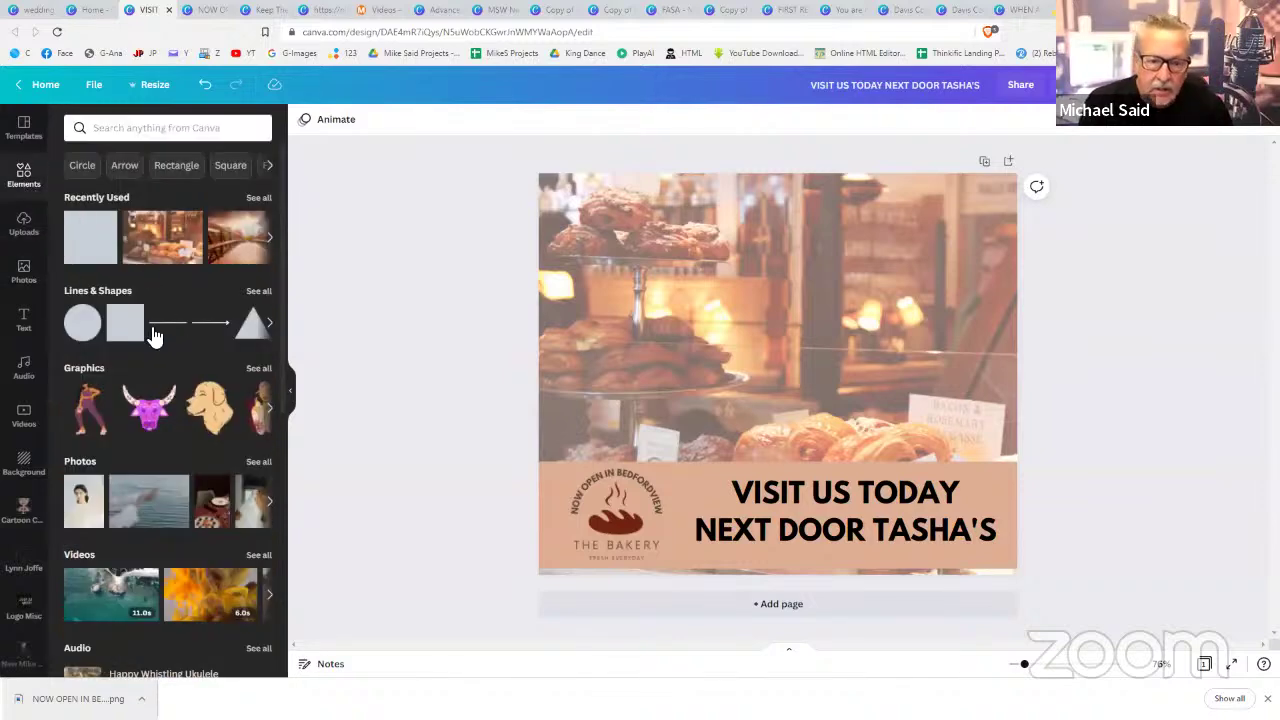
pyautogui.scroll(-5, 151, 331)
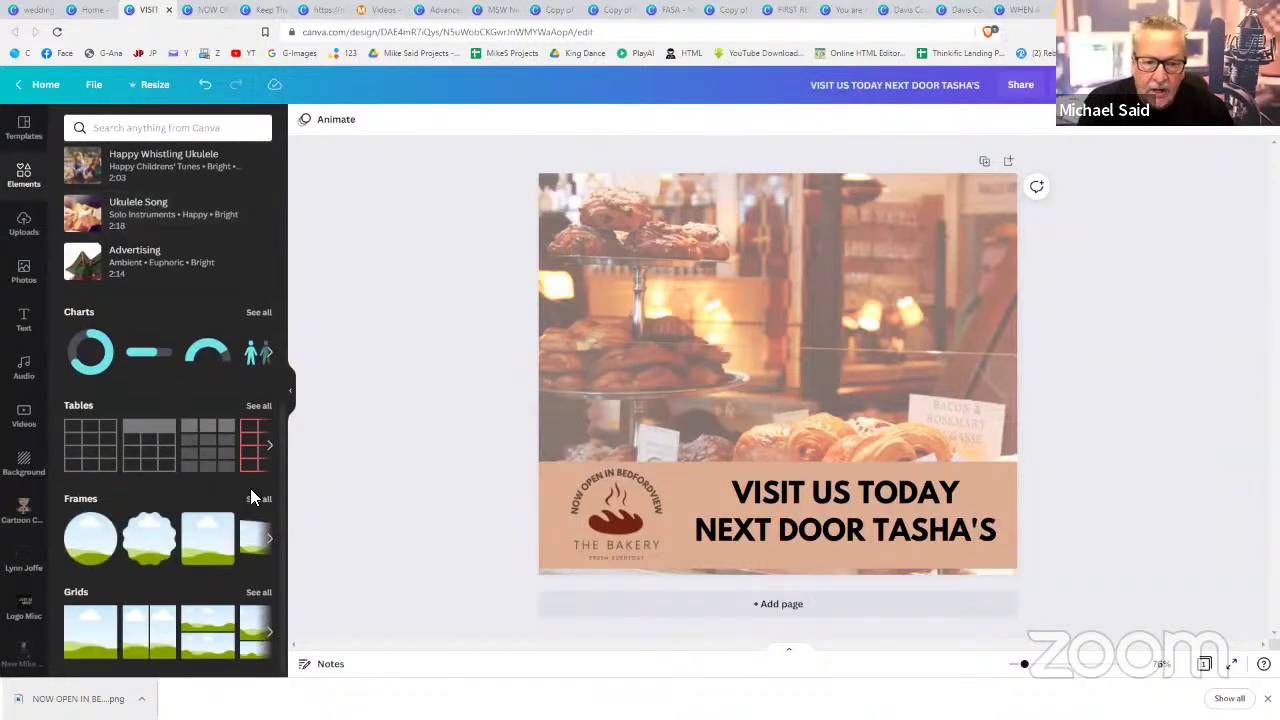
pyautogui.click(258, 502)
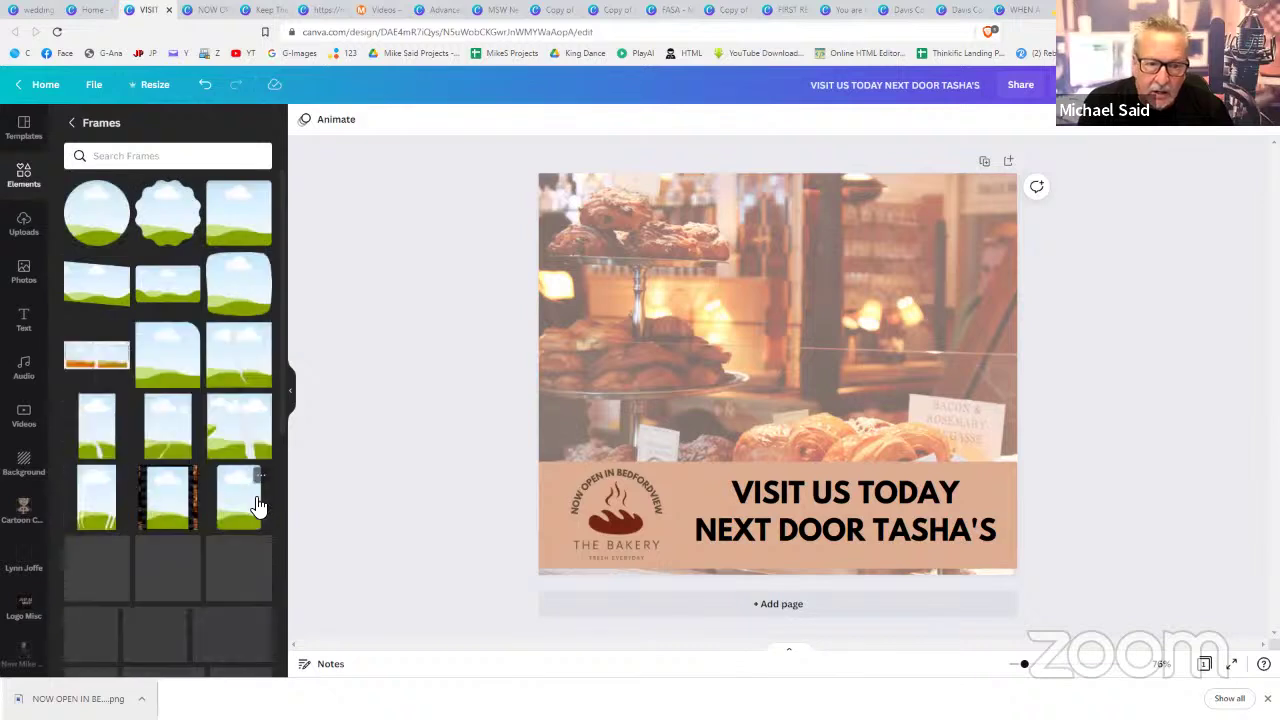
pyautogui.scroll(-1, 258, 507)
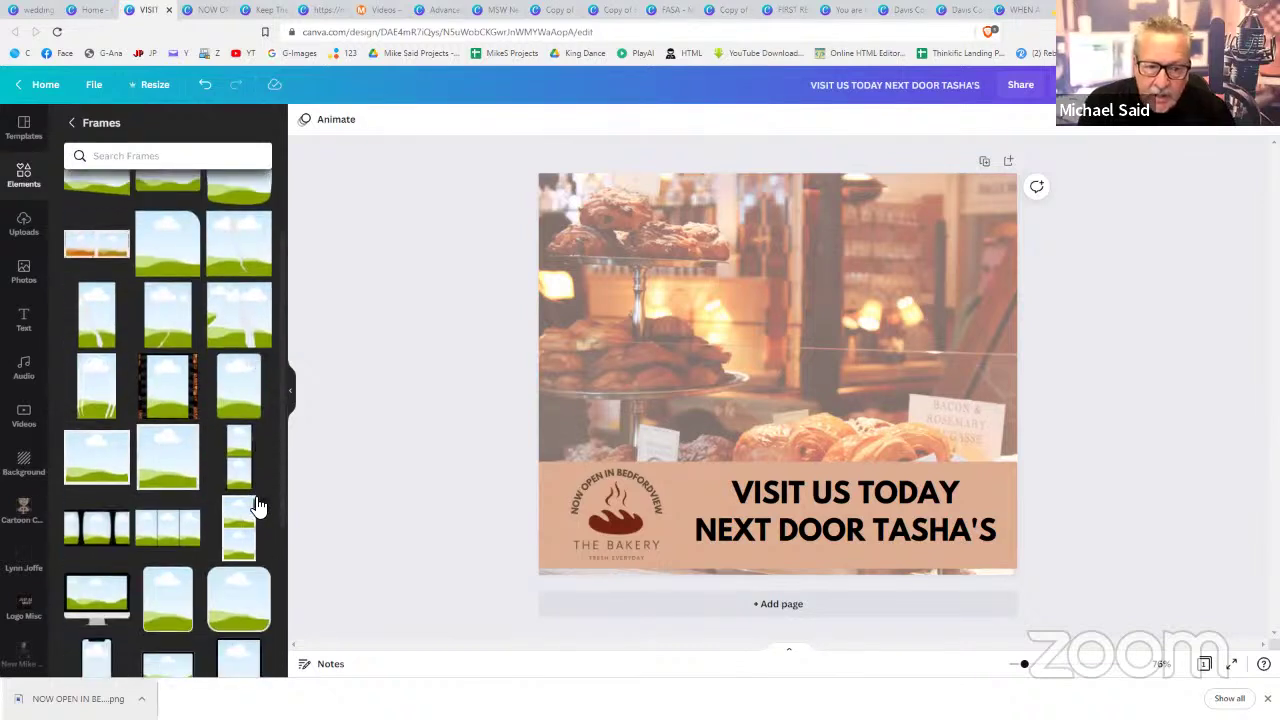
pyautogui.scroll(-3, 258, 507)
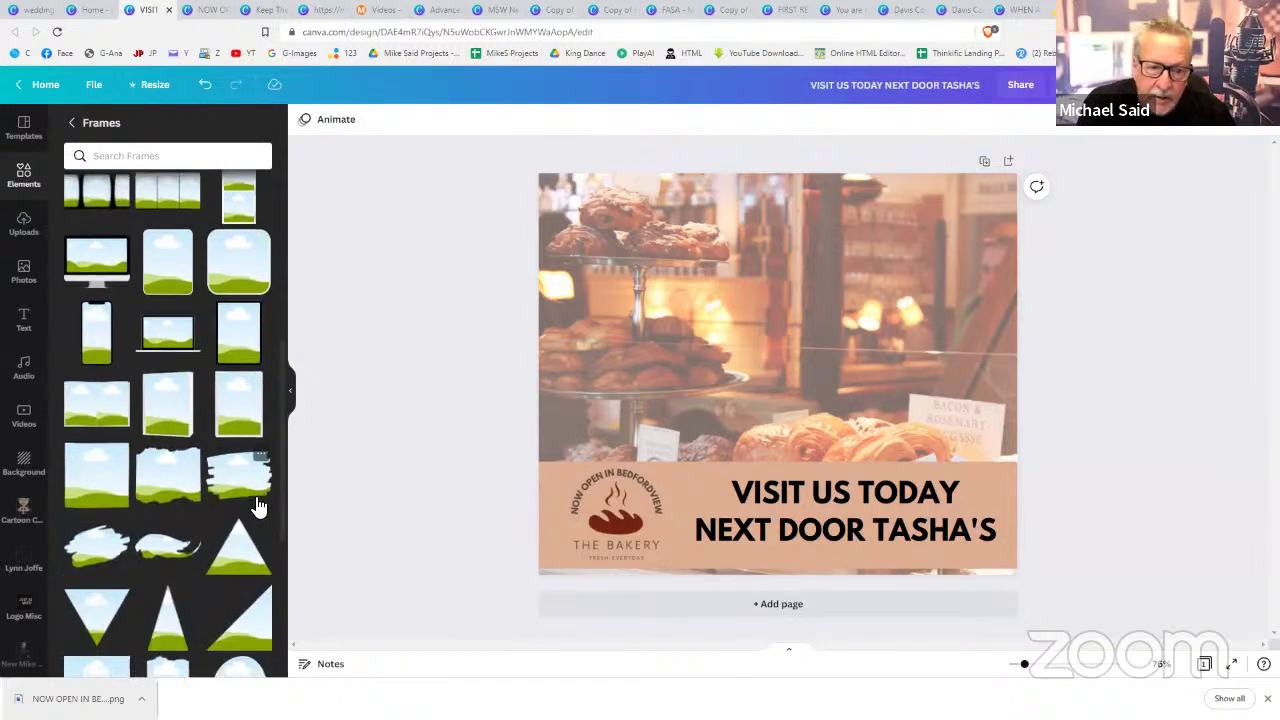
pyautogui.scroll(-3, 258, 507)
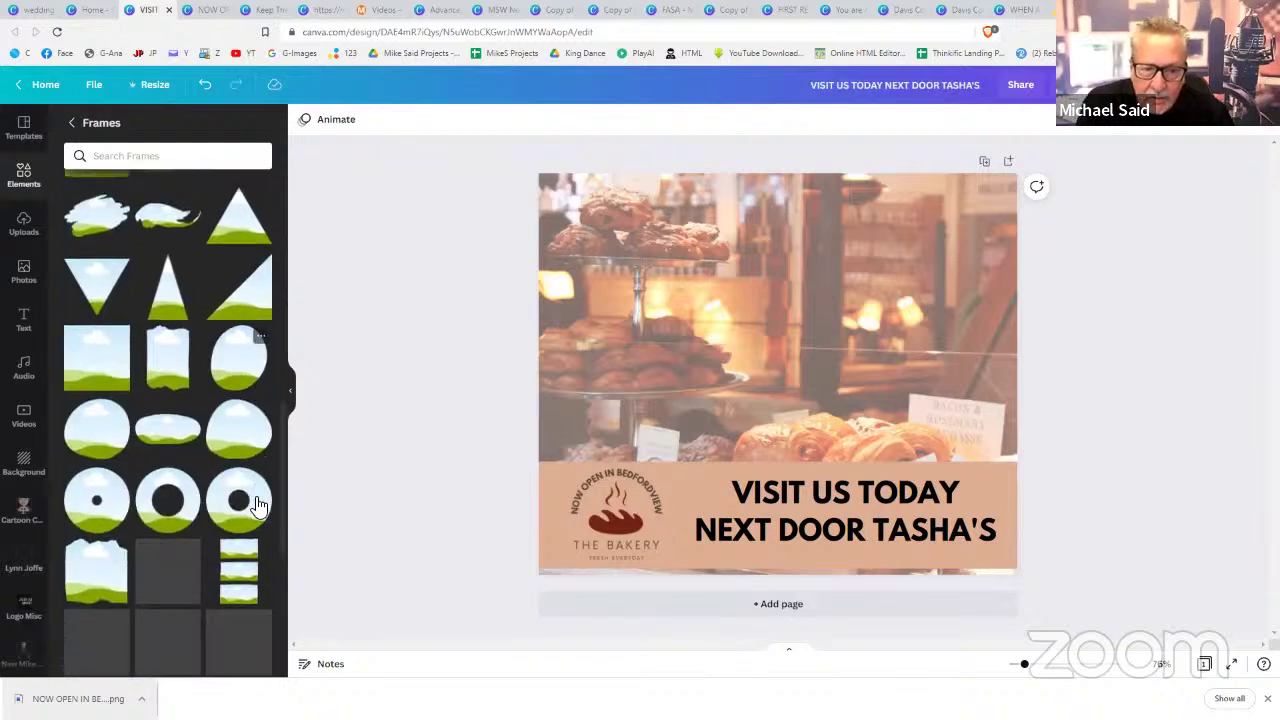
pyautogui.scroll(-2, 258, 507)
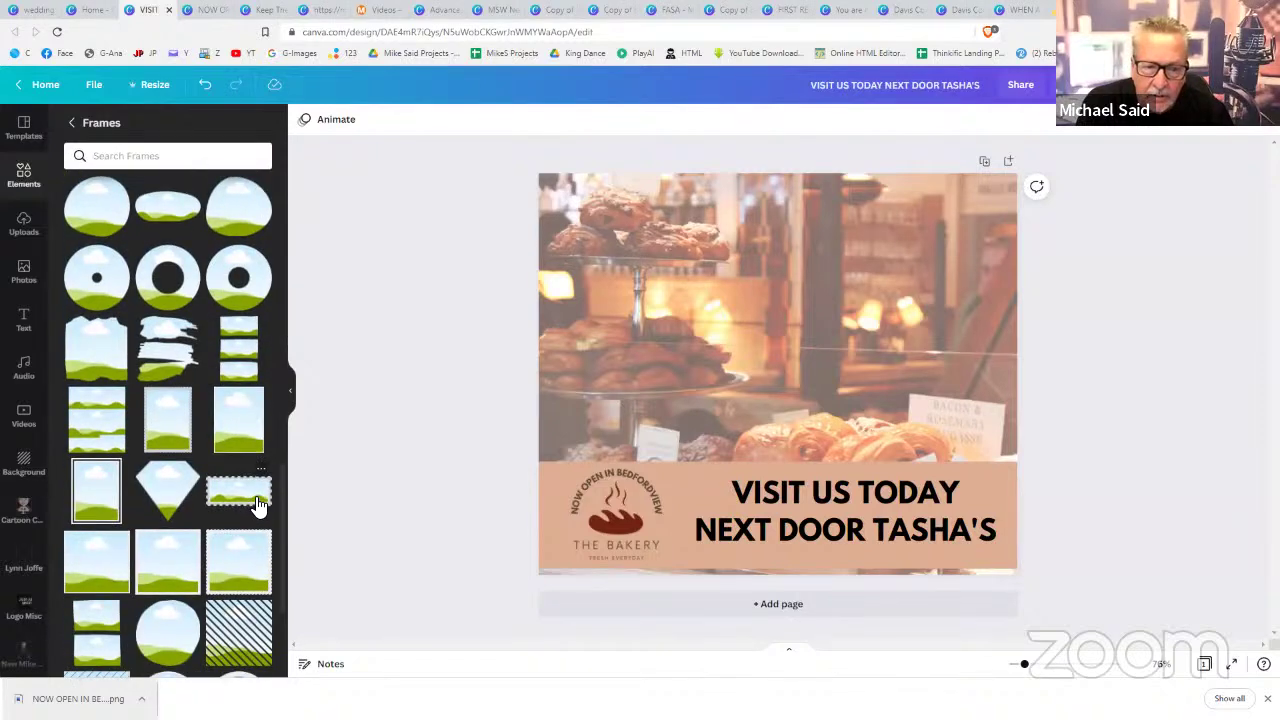
pyautogui.scroll(-1, 258, 507)
pyautogui.scroll(-1, 258, 507)
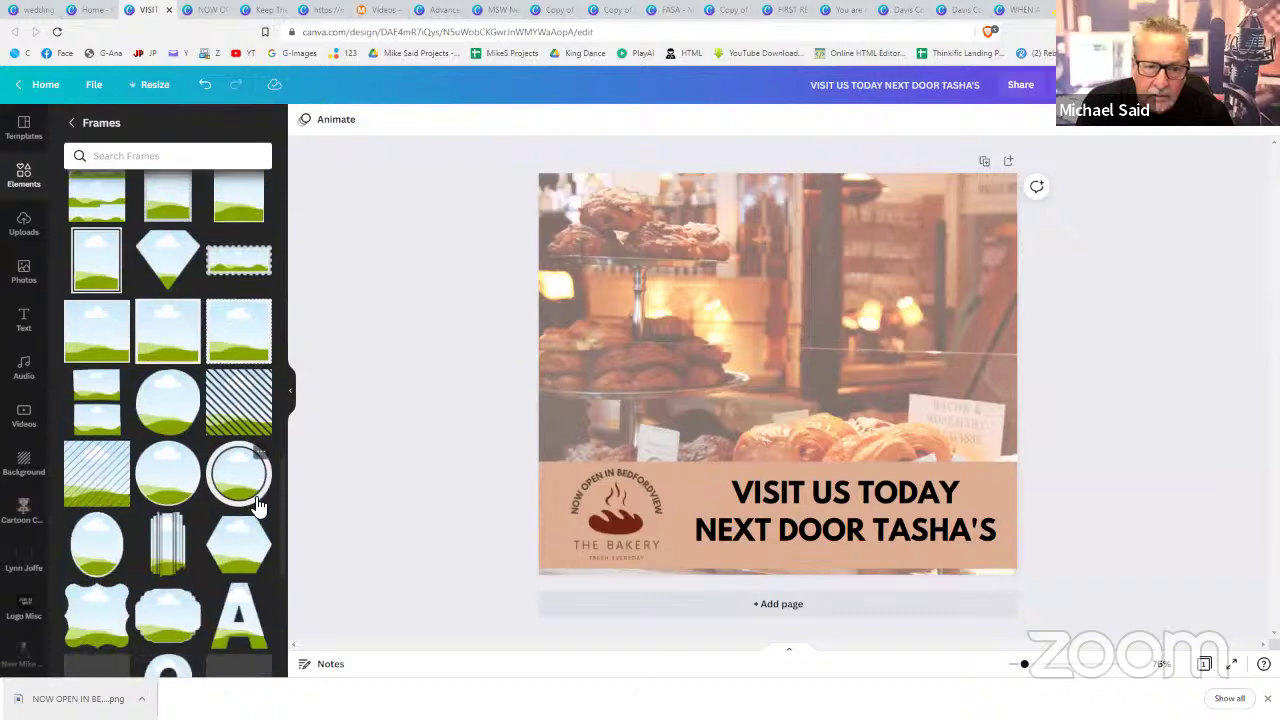
pyautogui.scroll(-1, 258, 507)
pyautogui.scroll(-3, 258, 507)
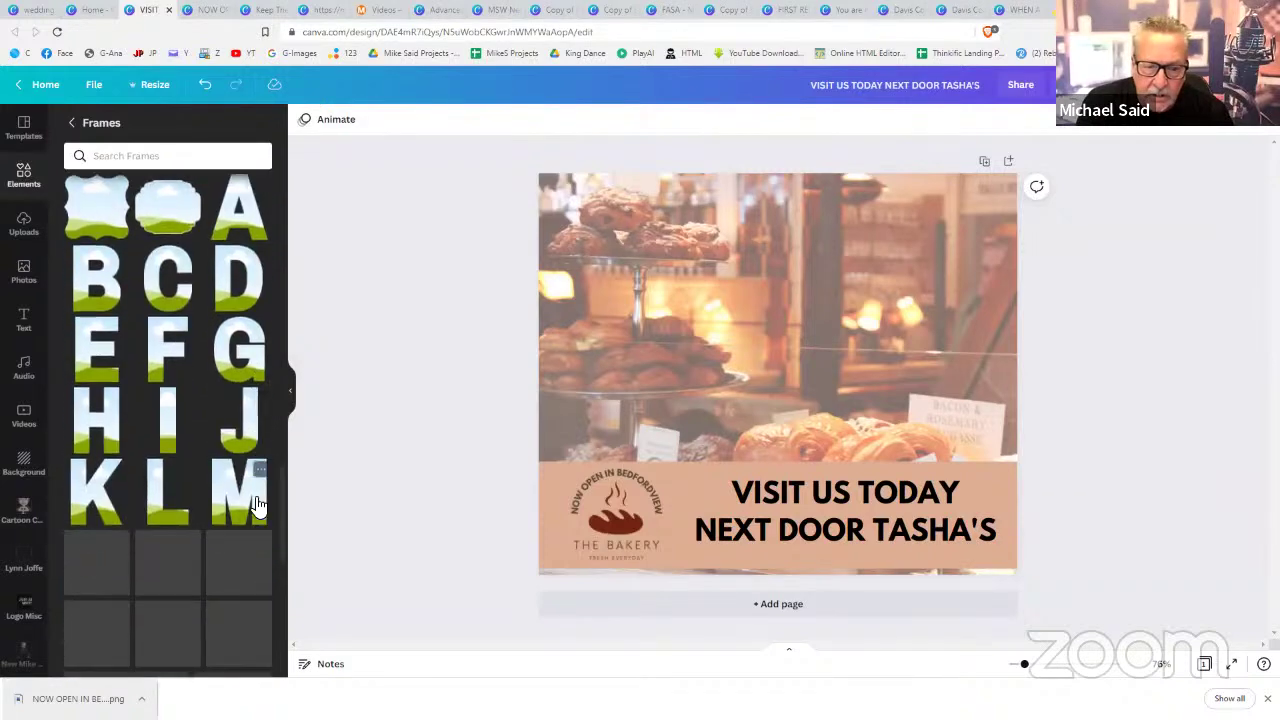
pyautogui.scroll(1, 256, 505)
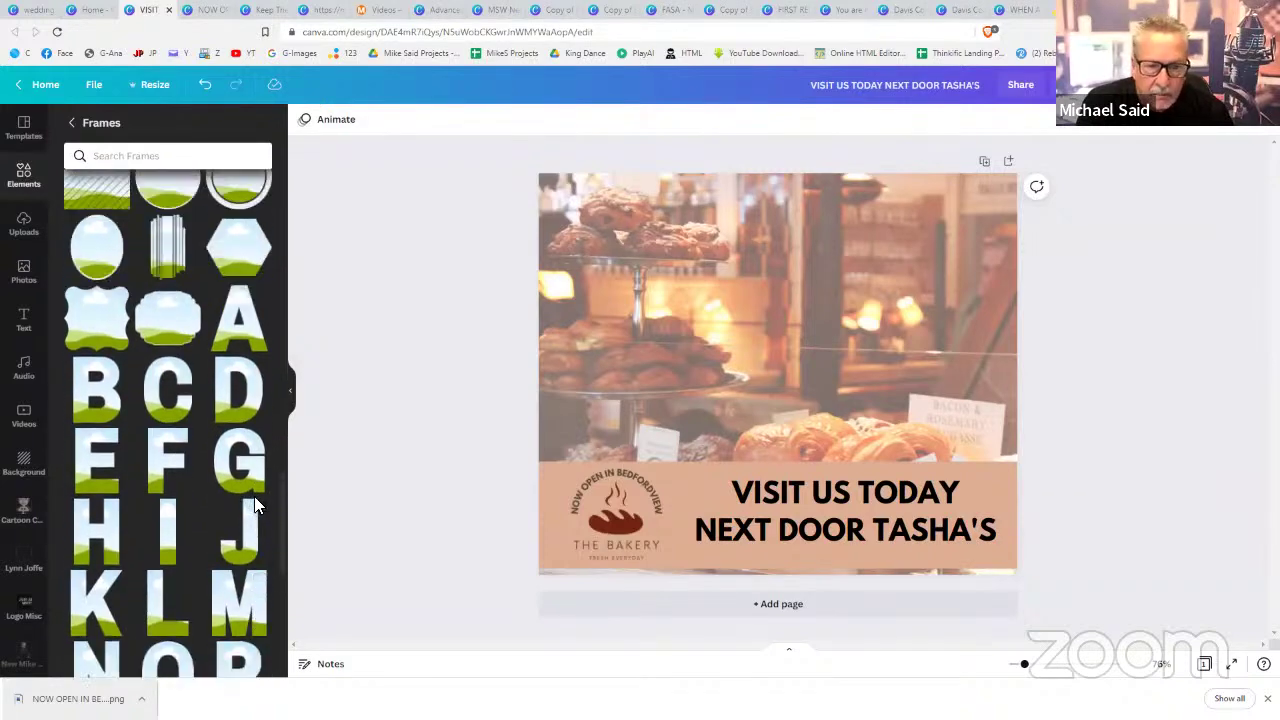
# - Add B and A letter frames side by side at the top, resized to match
pyautogui.click(96, 384)
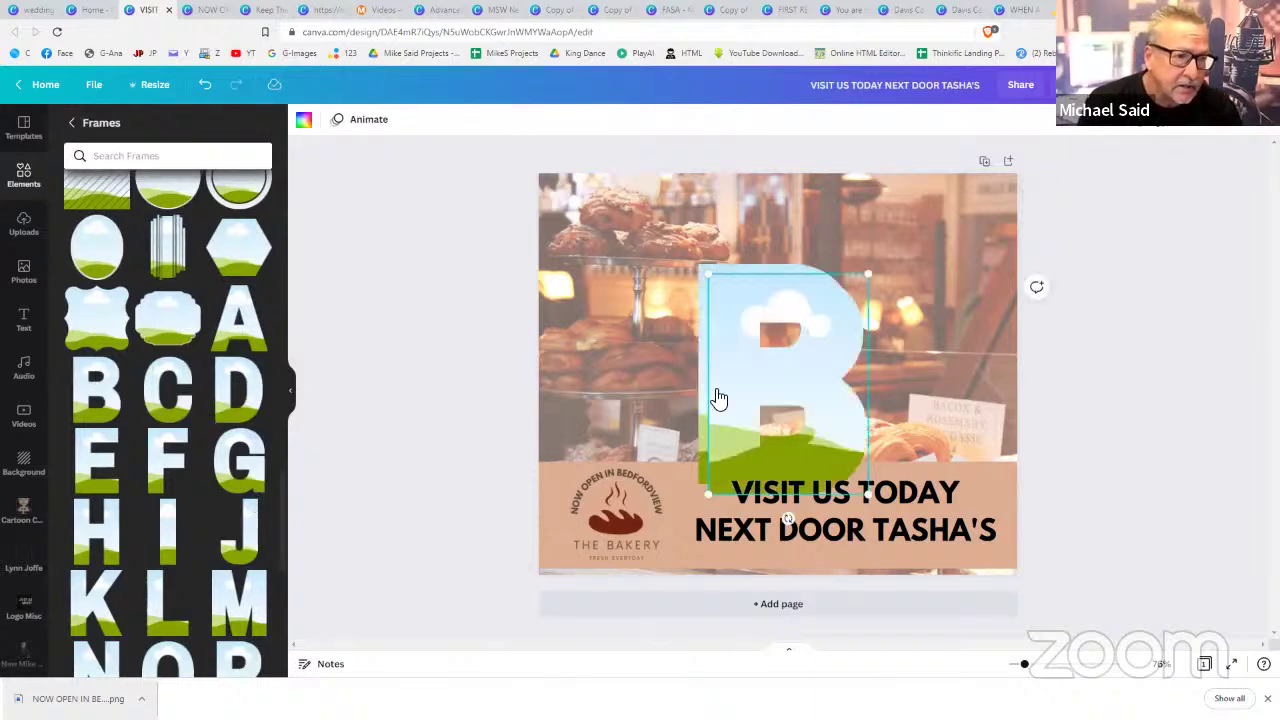
pyautogui.moveTo(716, 398); pyautogui.dragTo(603, 341)
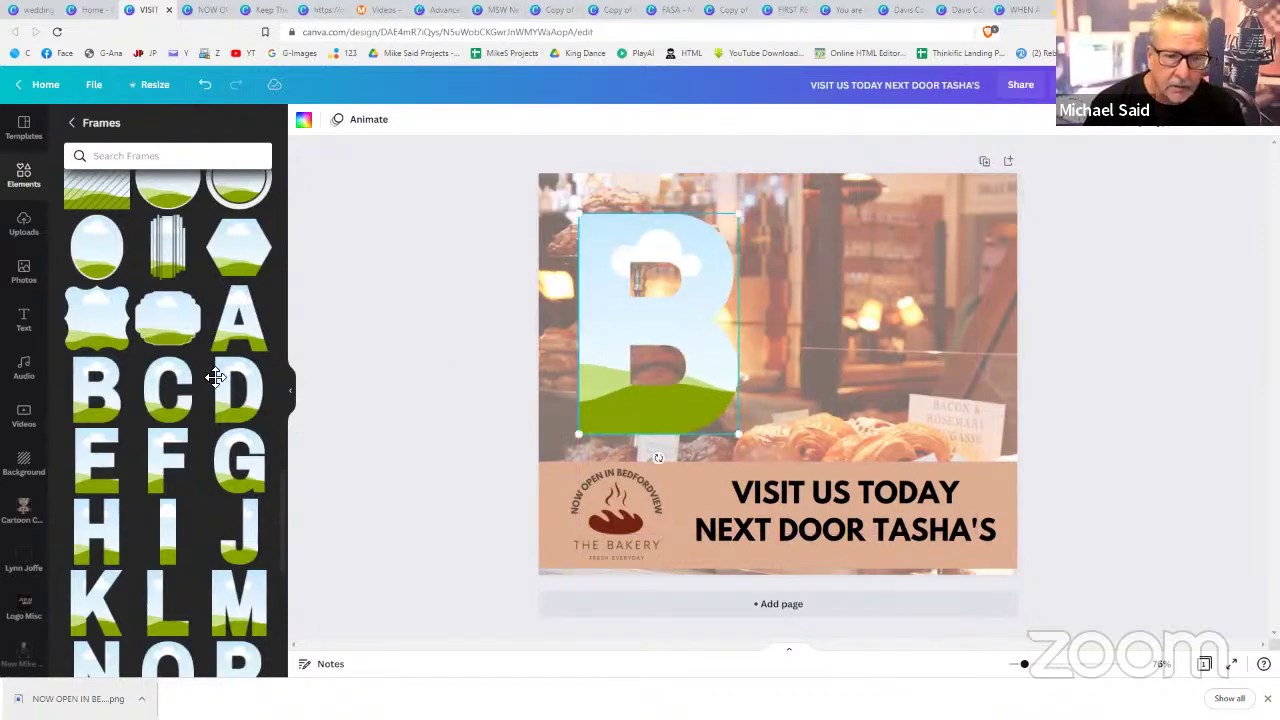
pyautogui.click(228, 312)
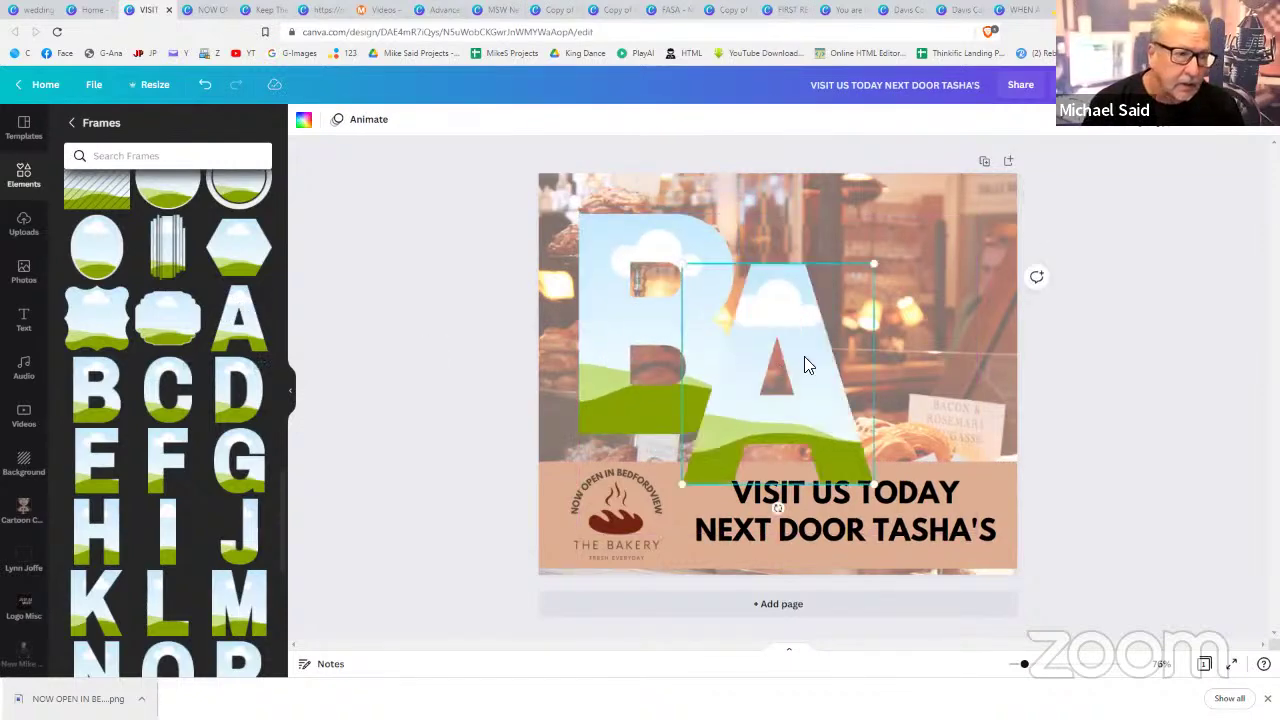
pyautogui.moveTo(804, 356); pyautogui.dragTo(861, 305)
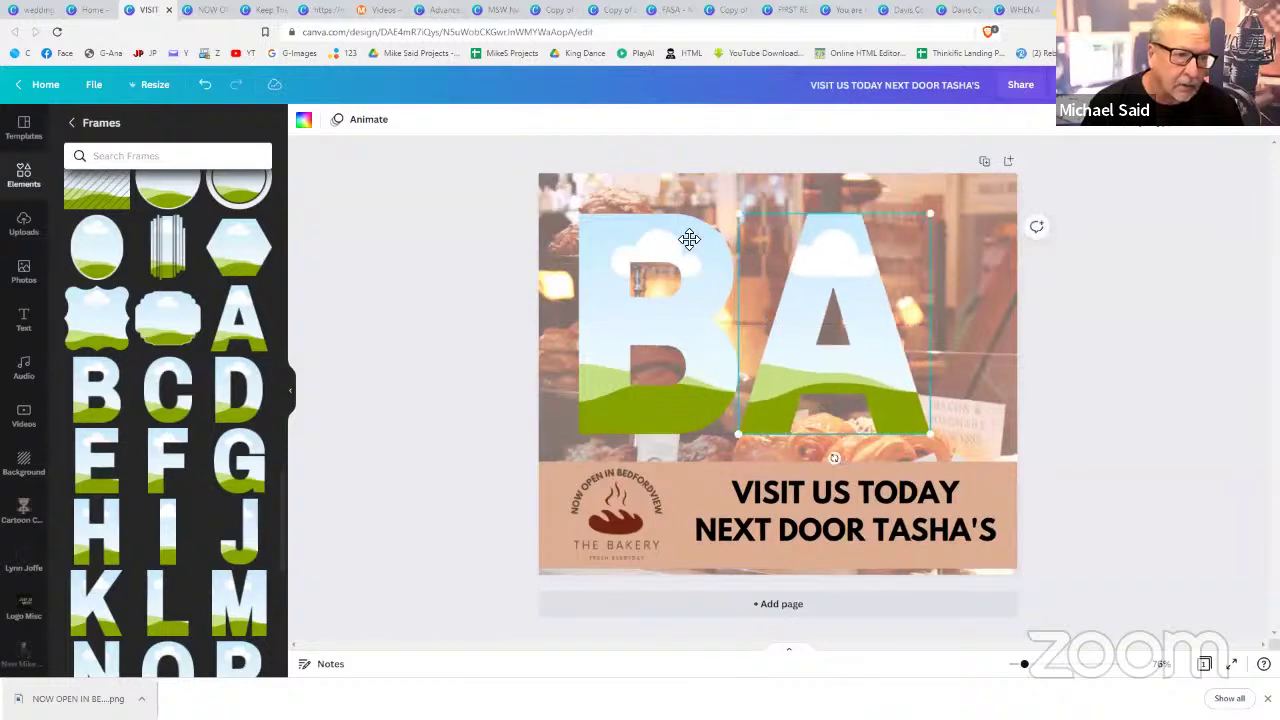
pyautogui.click(689, 238)
pyautogui.moveTo(707, 246); pyautogui.dragTo(604, 240)
pyautogui.moveTo(800, 302); pyautogui.dragTo(726, 295)
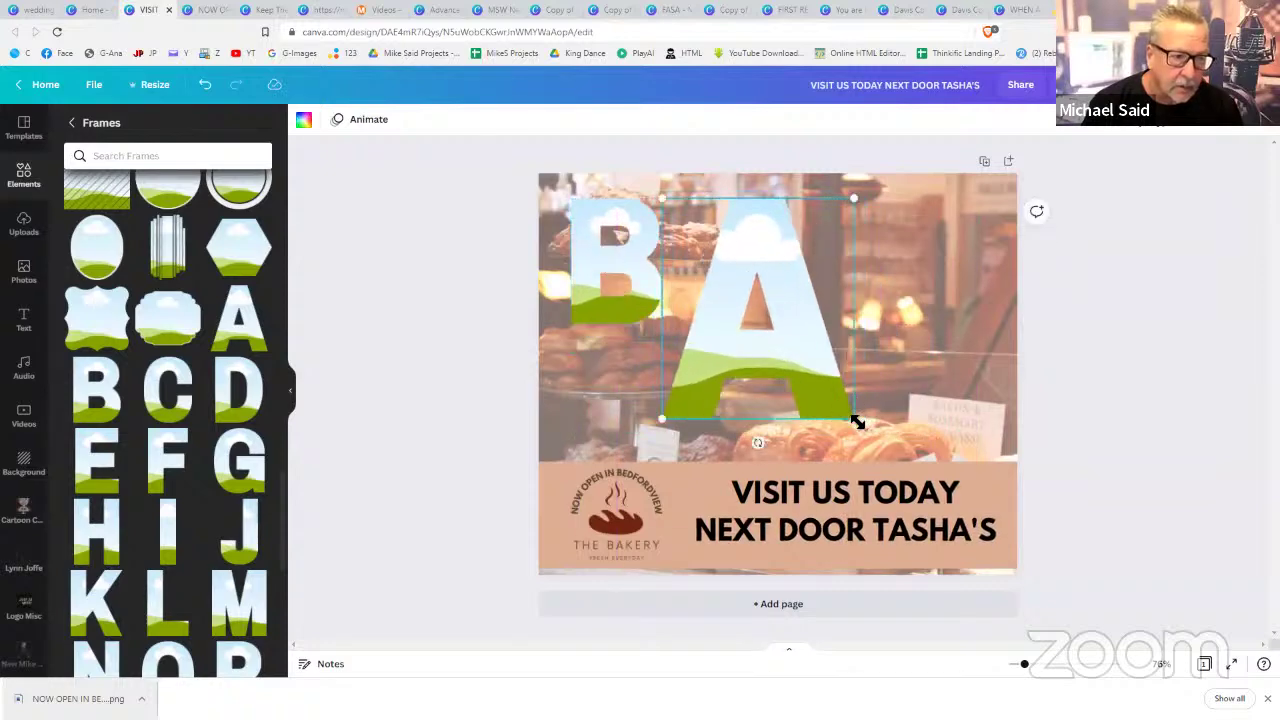
pyautogui.moveTo(813, 382); pyautogui.dragTo(771, 328)
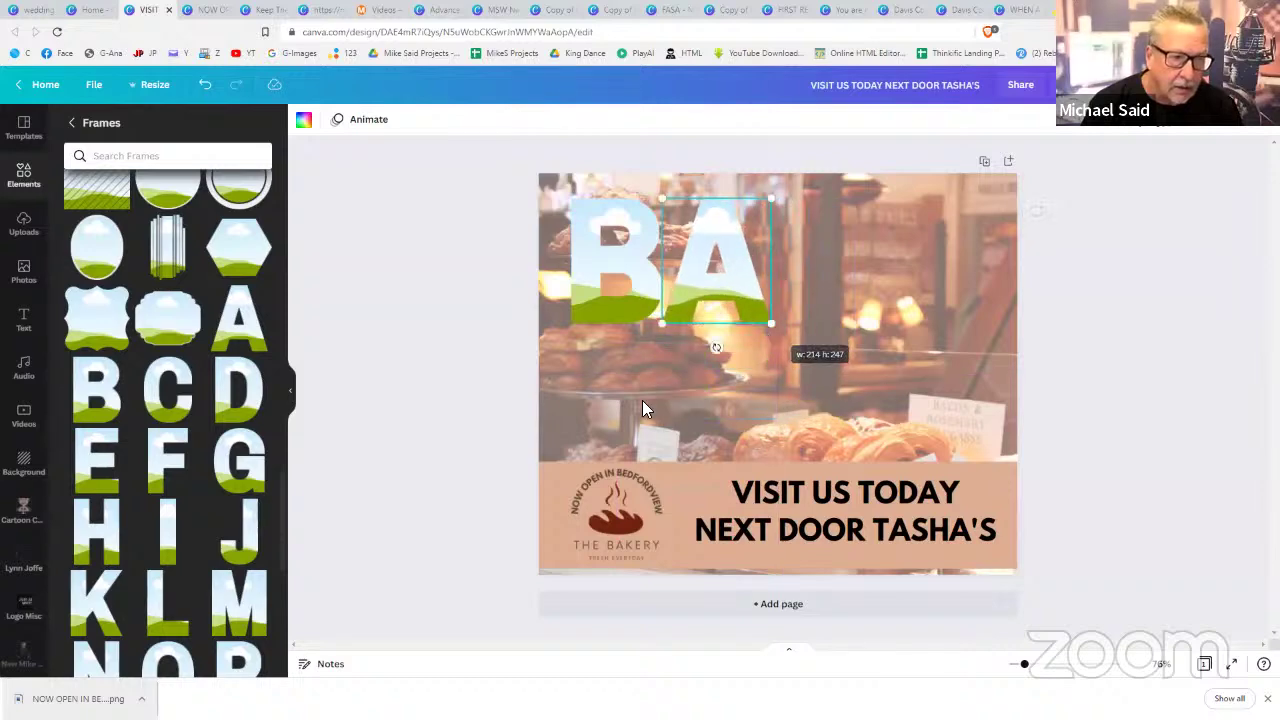
# - Add K and E letter frames to the right of A, shrunk to match the others
pyautogui.click(117, 578)
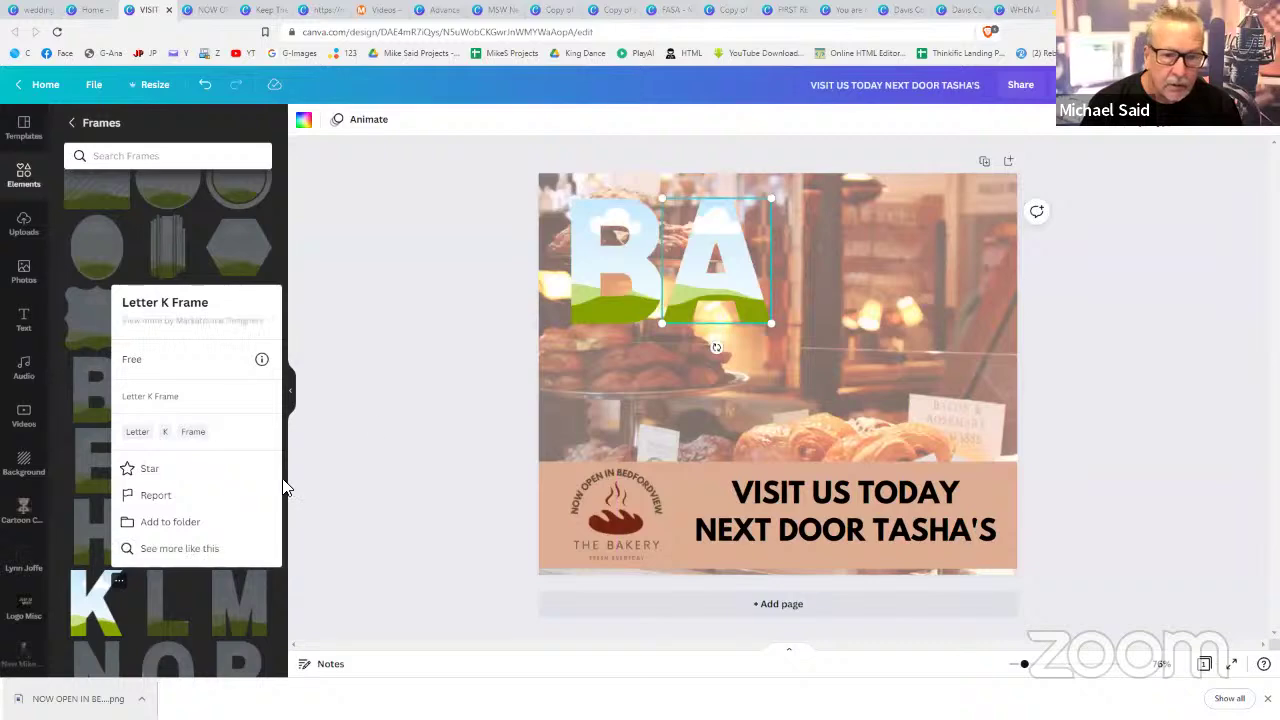
pyautogui.press('Escape')
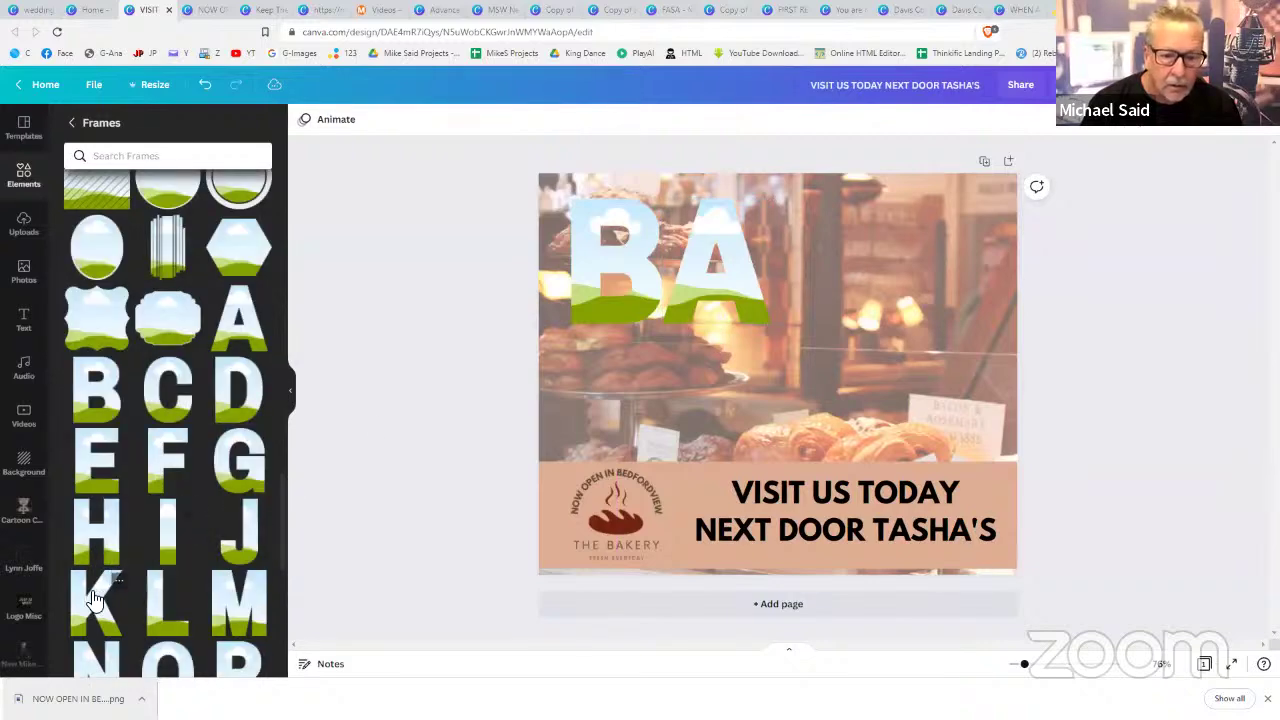
pyautogui.click(93, 598)
pyautogui.moveTo(759, 357); pyautogui.dragTo(770, 325)
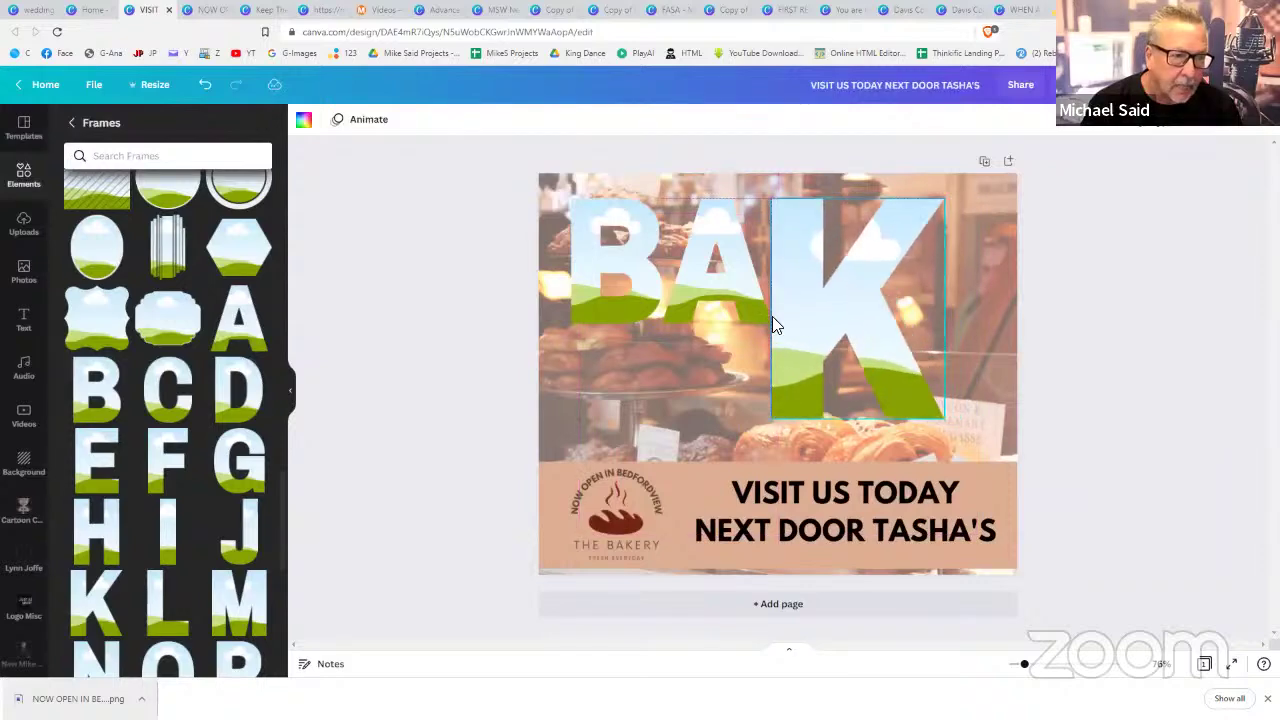
pyautogui.moveTo(769, 426); pyautogui.dragTo(809, 287)
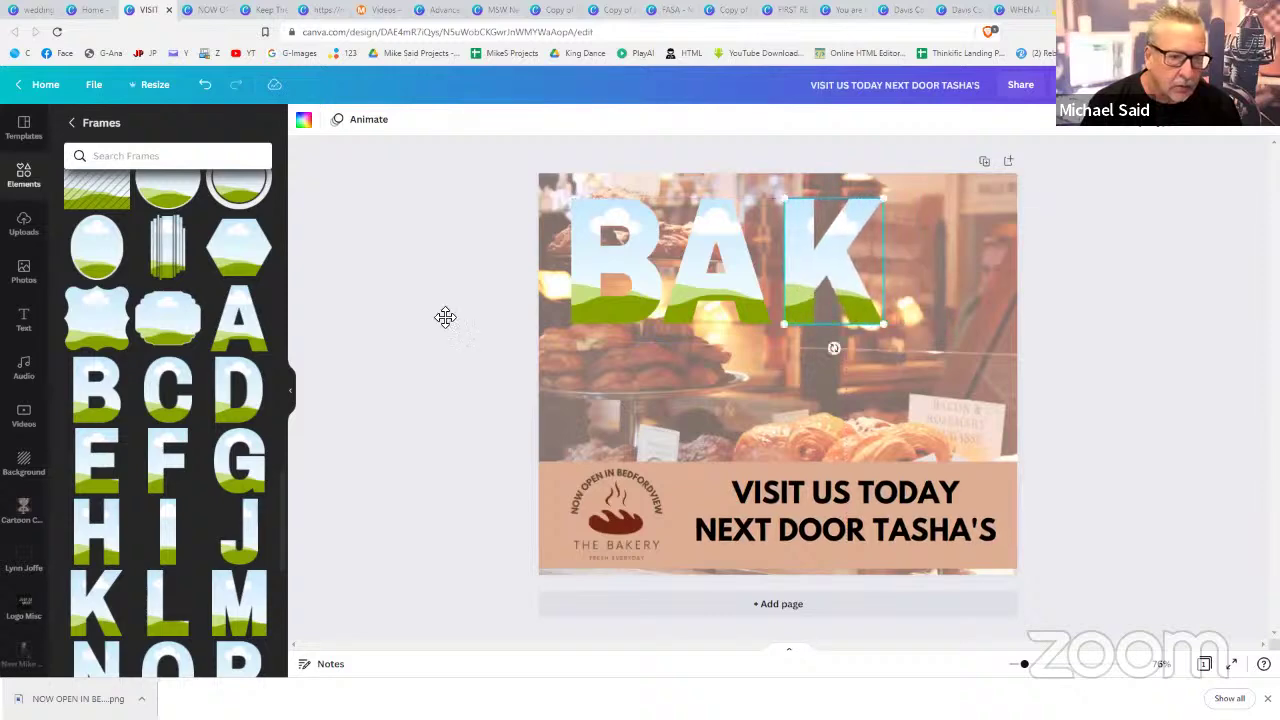
pyautogui.click(98, 458)
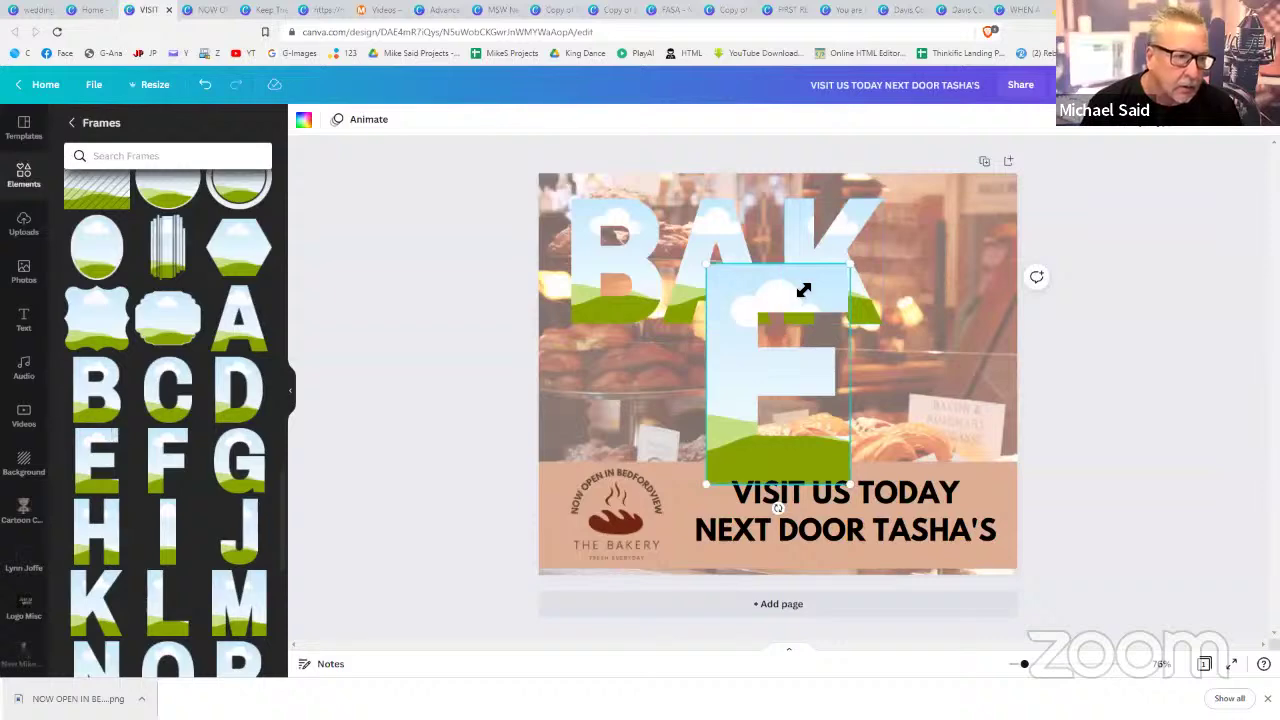
pyautogui.moveTo(803, 290); pyautogui.dragTo(917, 251)
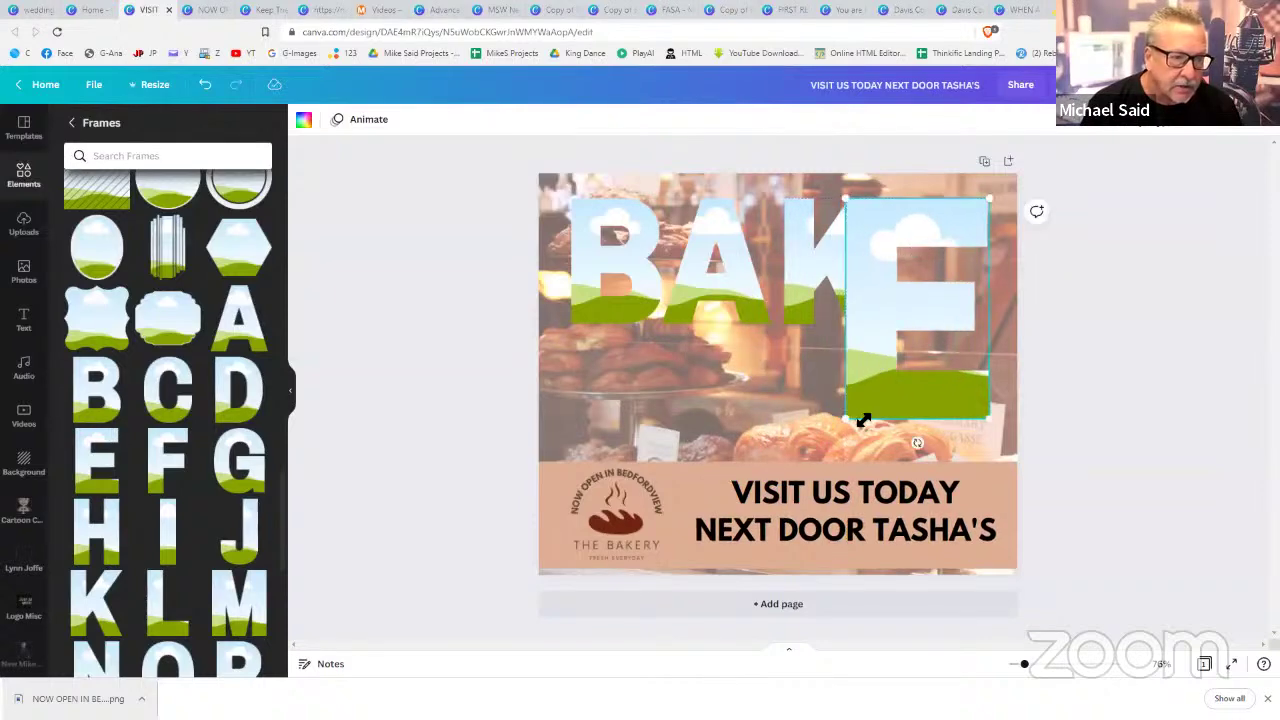
pyautogui.moveTo(859, 402); pyautogui.dragTo(910, 320)
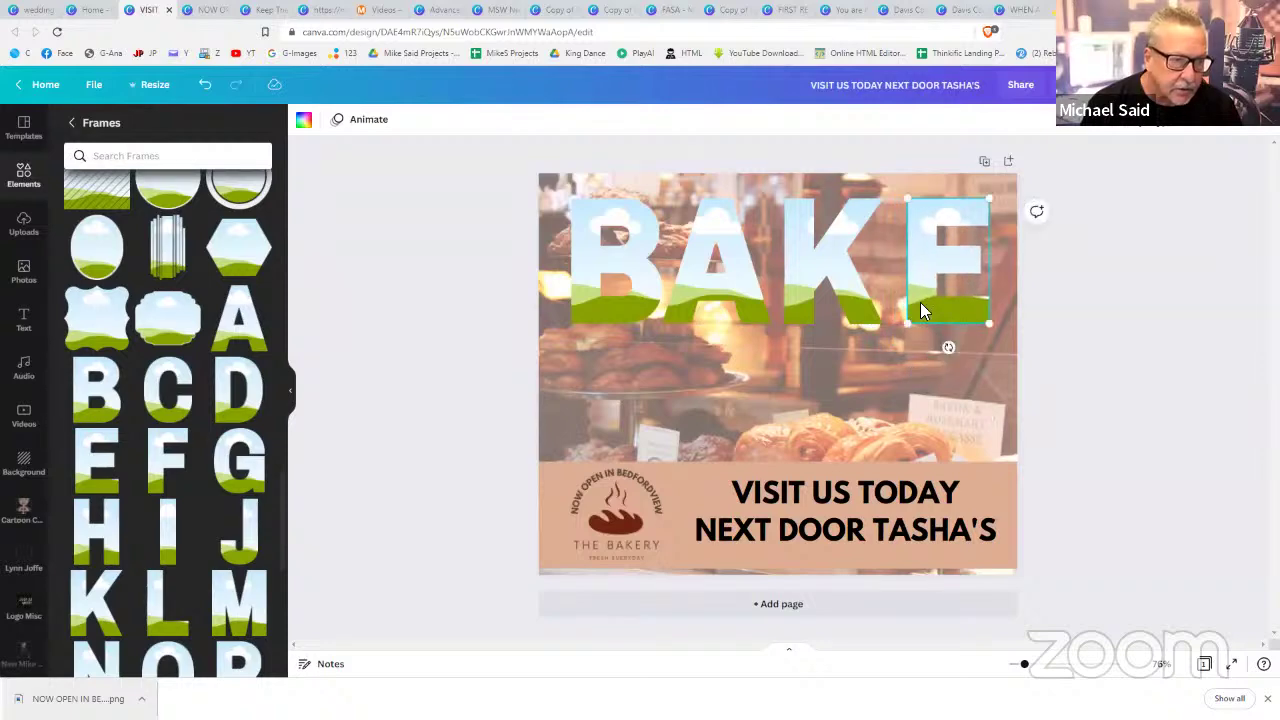
# - Search the stock photos for 'cakes'
pyautogui.click(1120, 330)
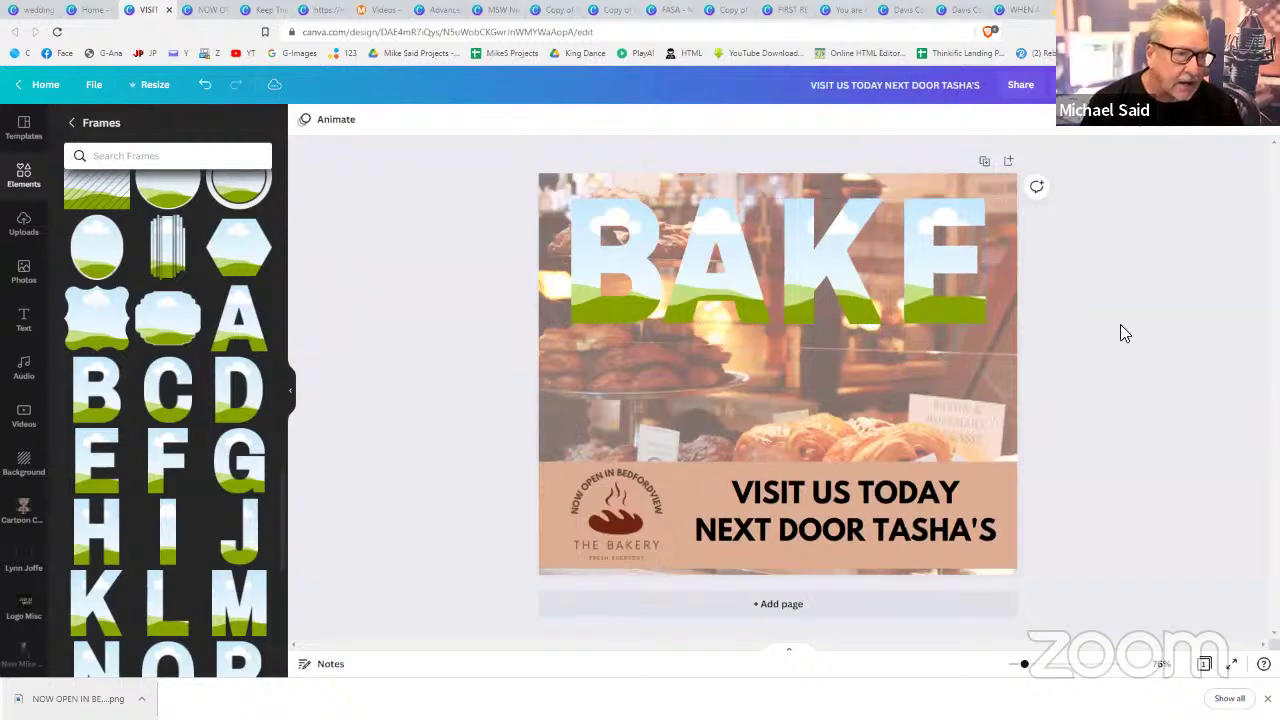
pyautogui.click(38, 272)
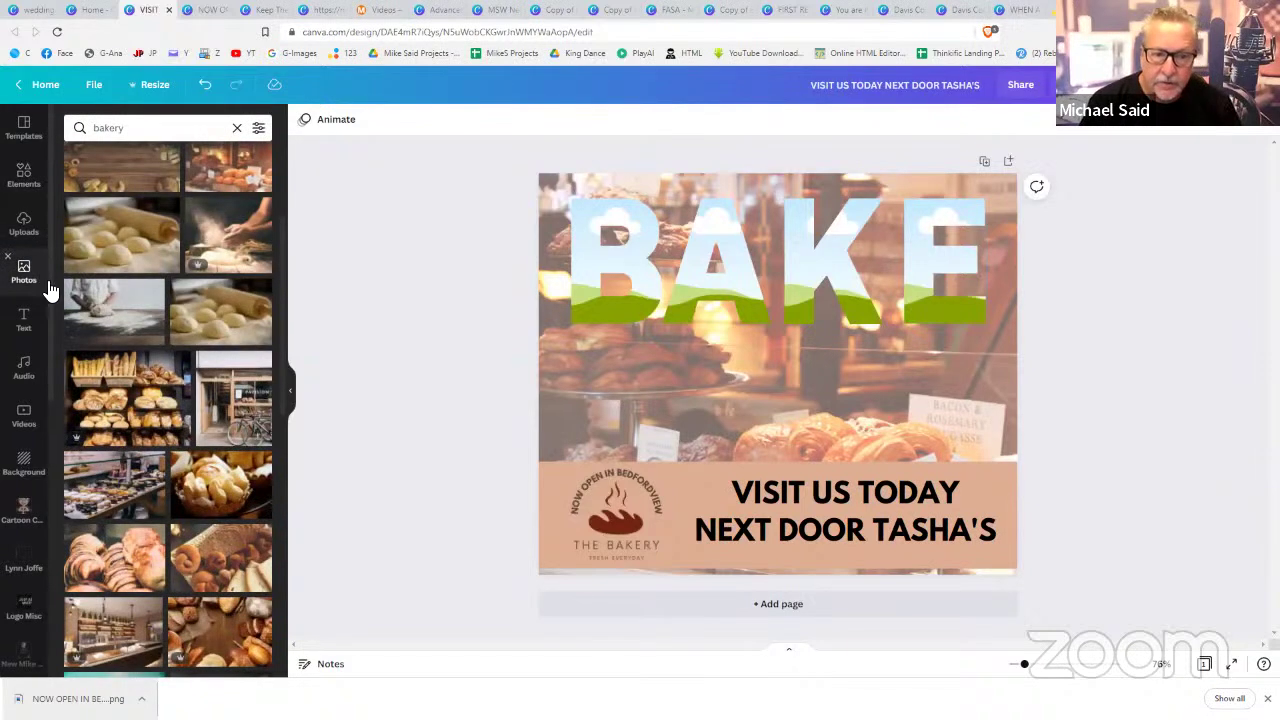
pyautogui.click(162, 128)
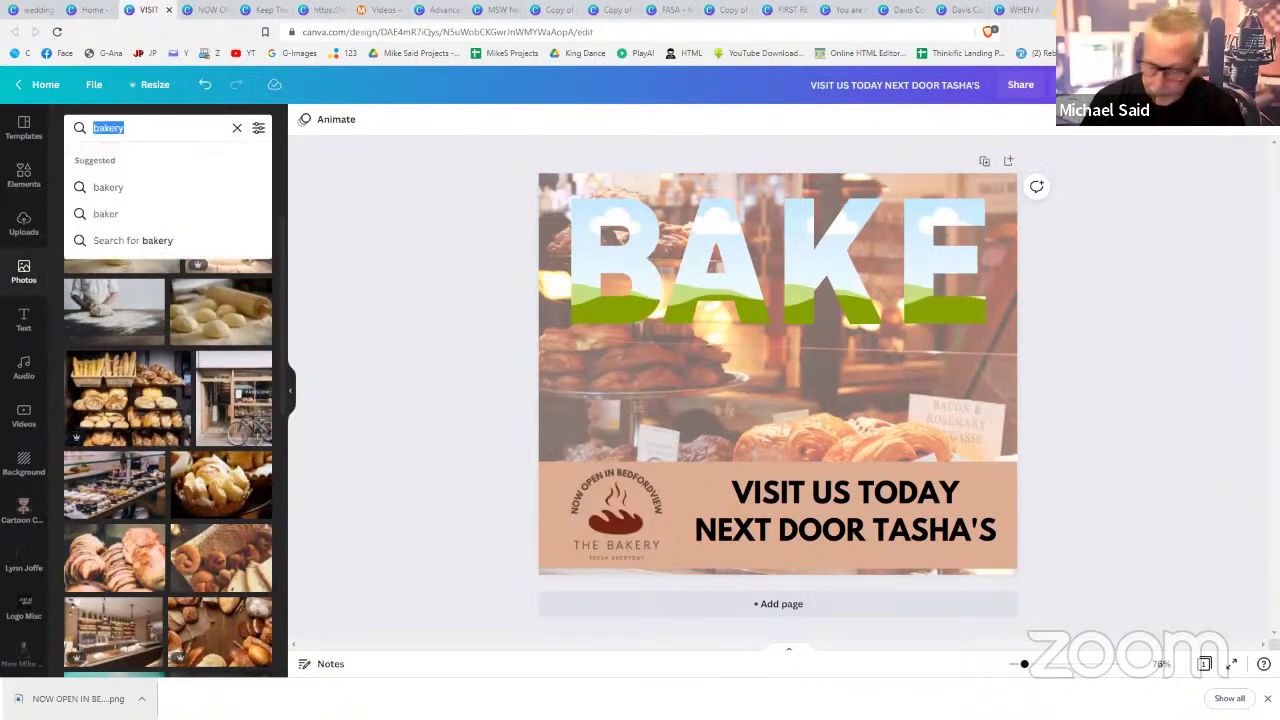
pyautogui.write('cakes')
pyautogui.press('Return')
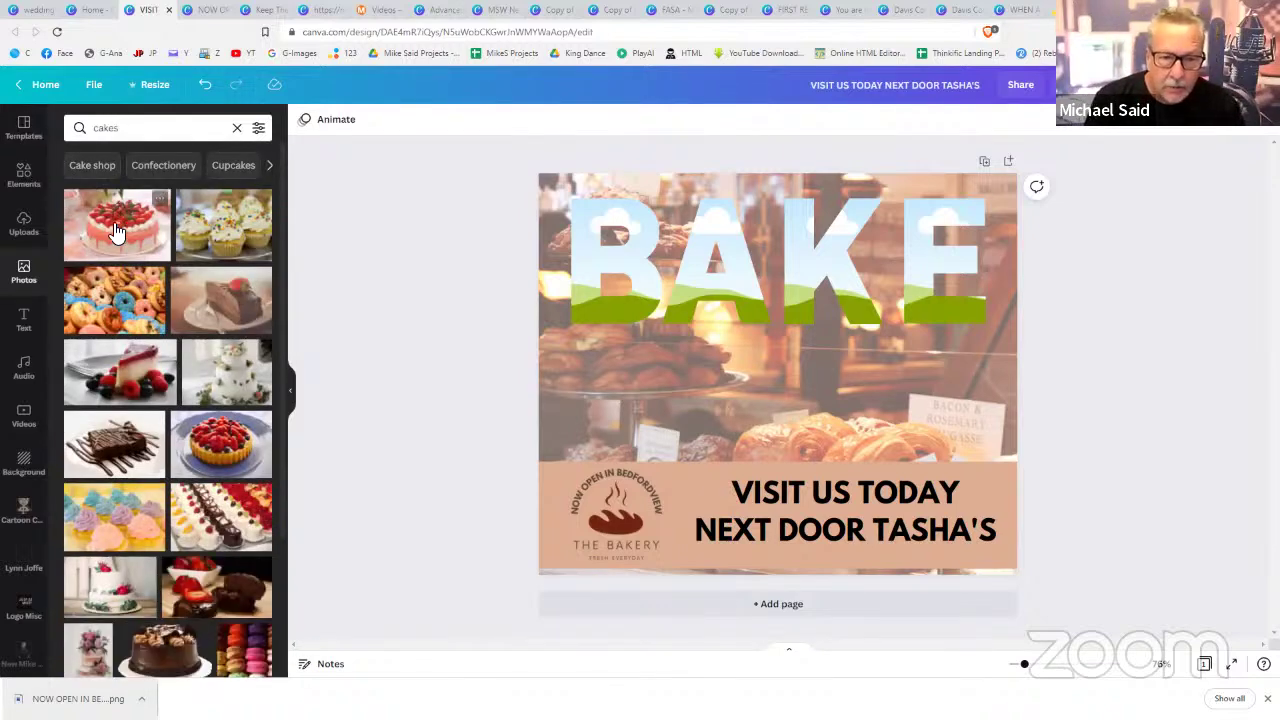
# - Fill B, A, K and E with strawberry cake, cake slice, white cake and macaron photos
pyautogui.moveTo(118, 237); pyautogui.dragTo(593, 252)
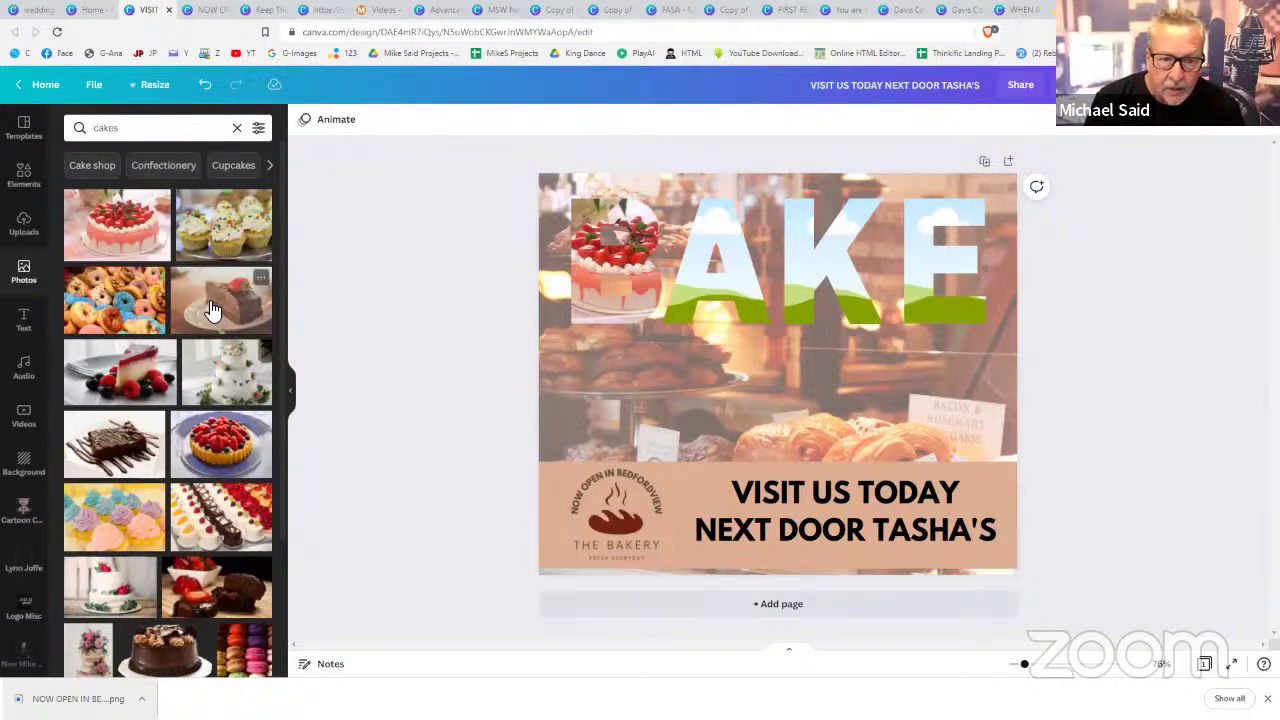
pyautogui.moveTo(138, 362); pyautogui.dragTo(705, 268)
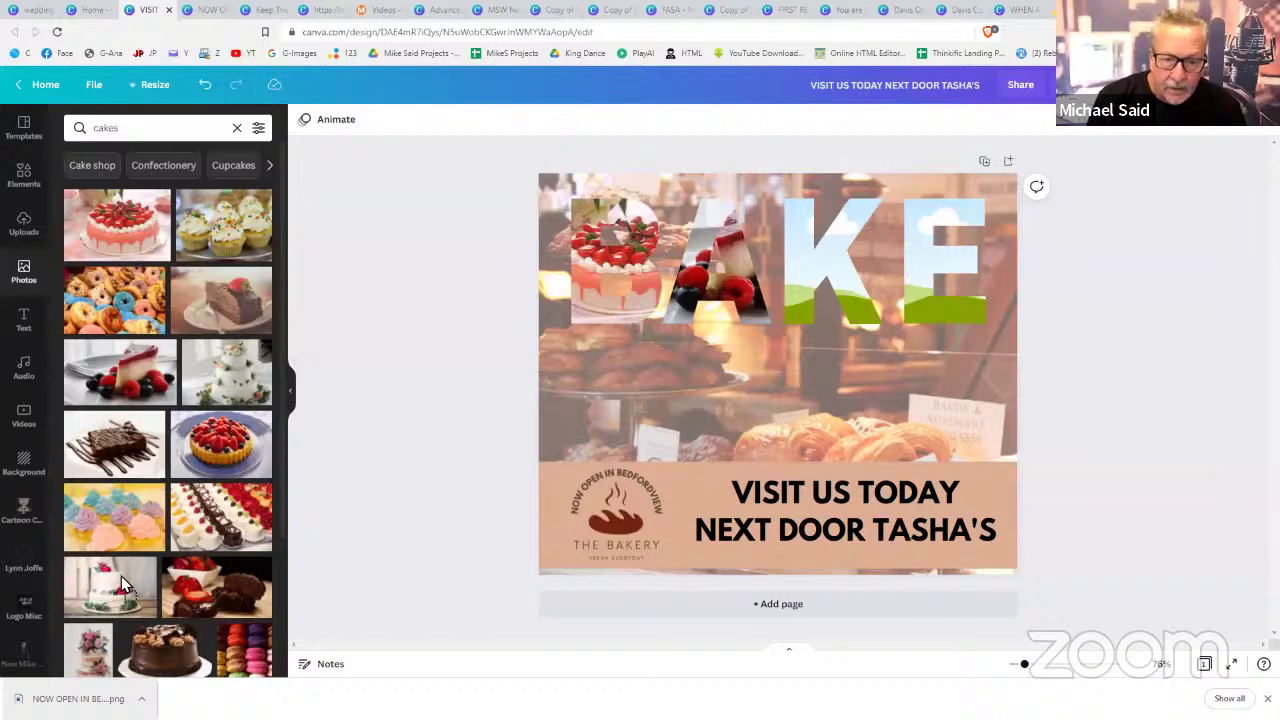
pyautogui.moveTo(118, 588); pyautogui.dragTo(800, 300)
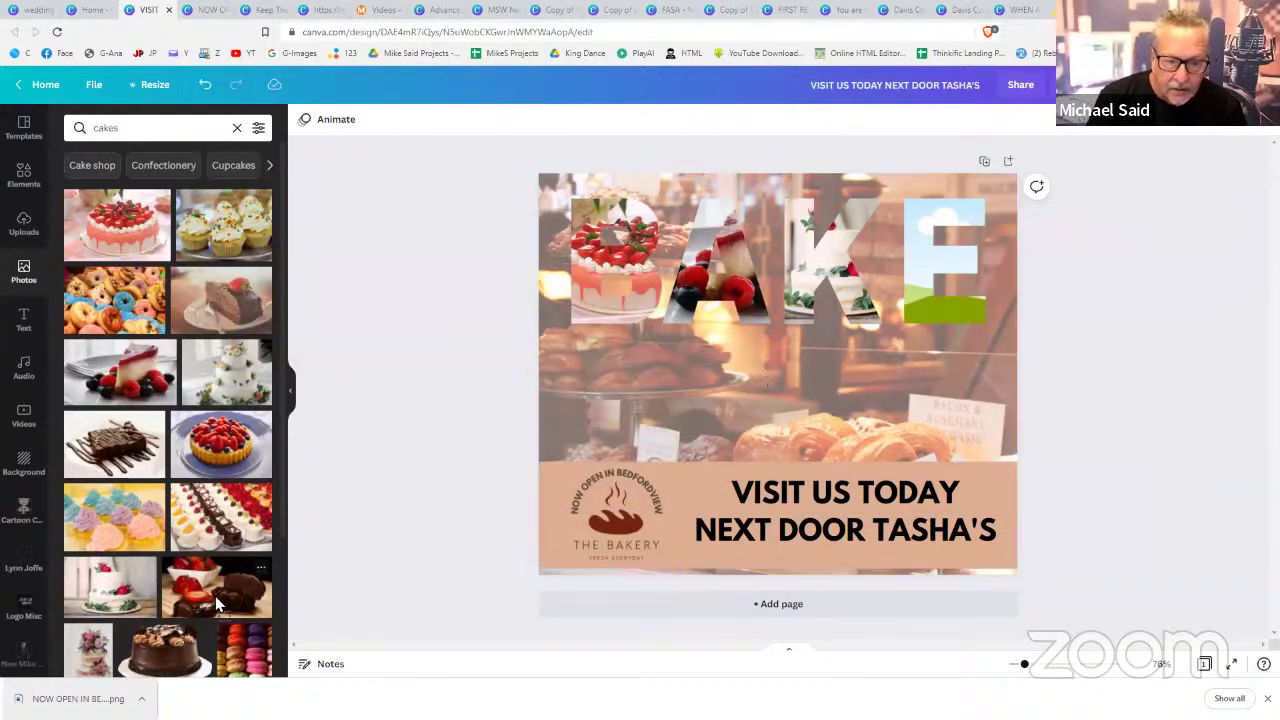
pyautogui.moveTo(246, 638); pyautogui.dragTo(918, 266)
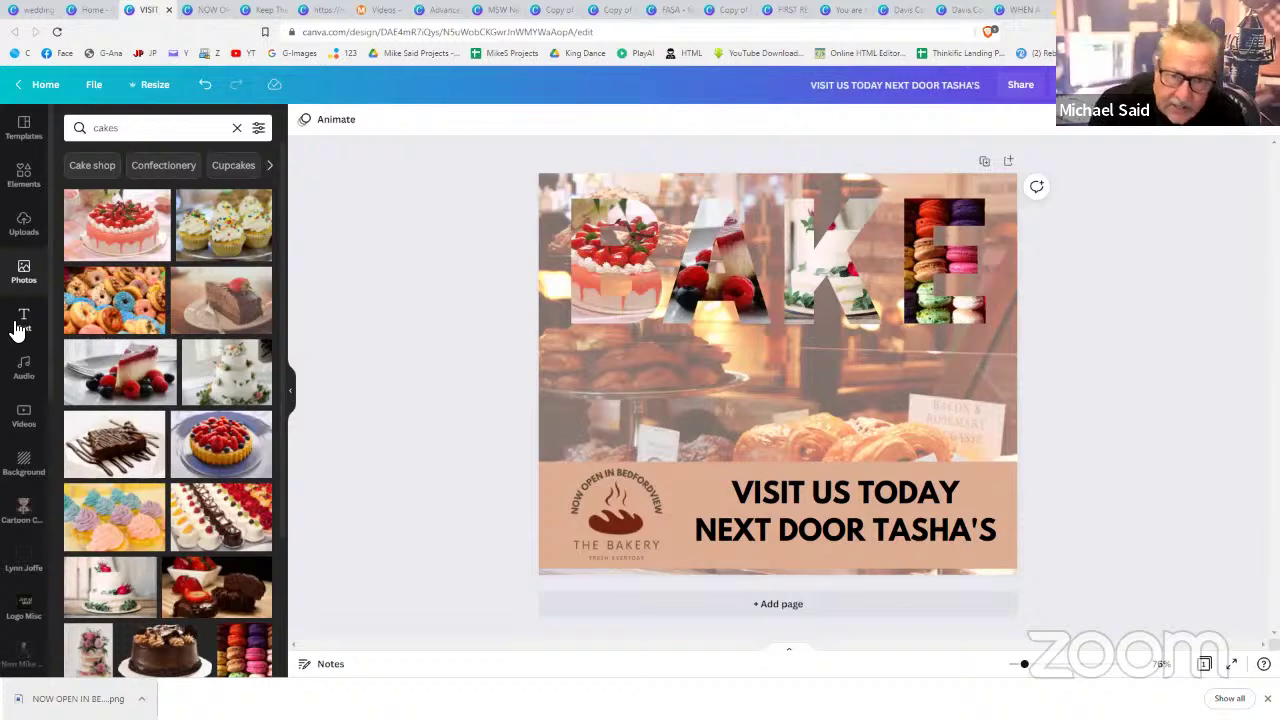
pyautogui.click(20, 322)
# - Add the Hello darling font combination, shrink it and centre it on the page
pyautogui.scroll(-3, 197, 388)
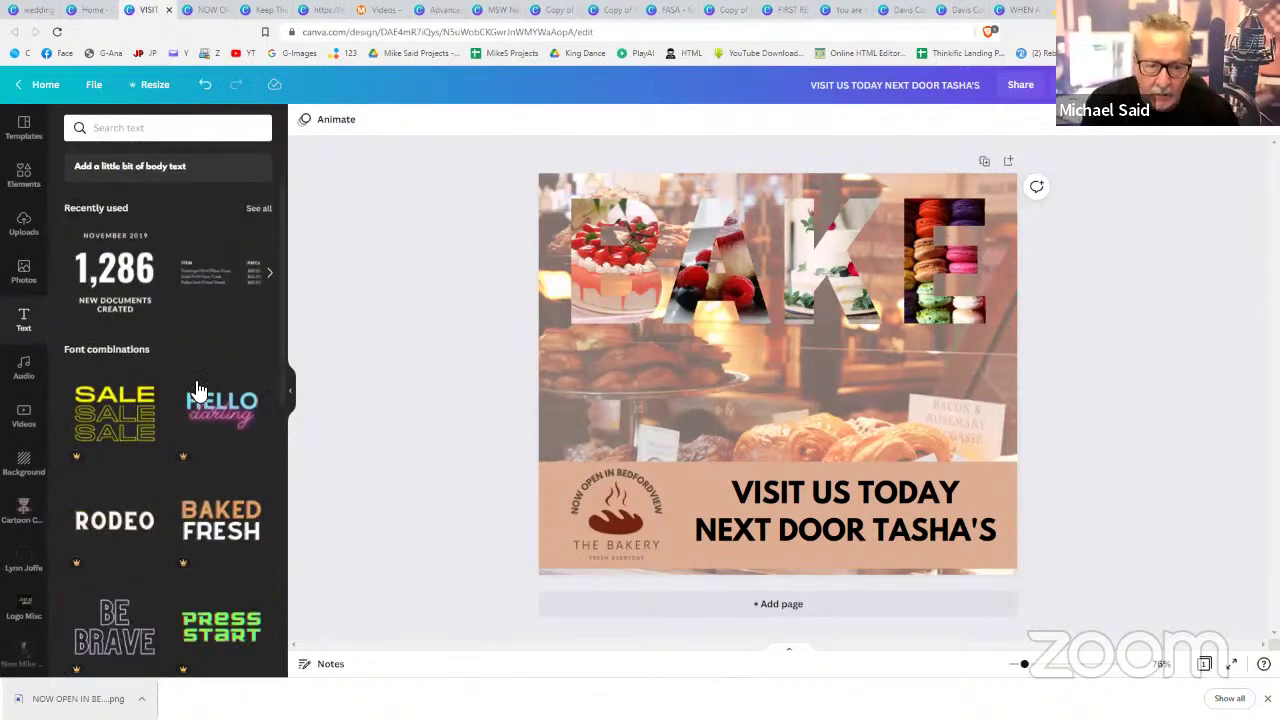
pyautogui.scroll(2, 197, 388)
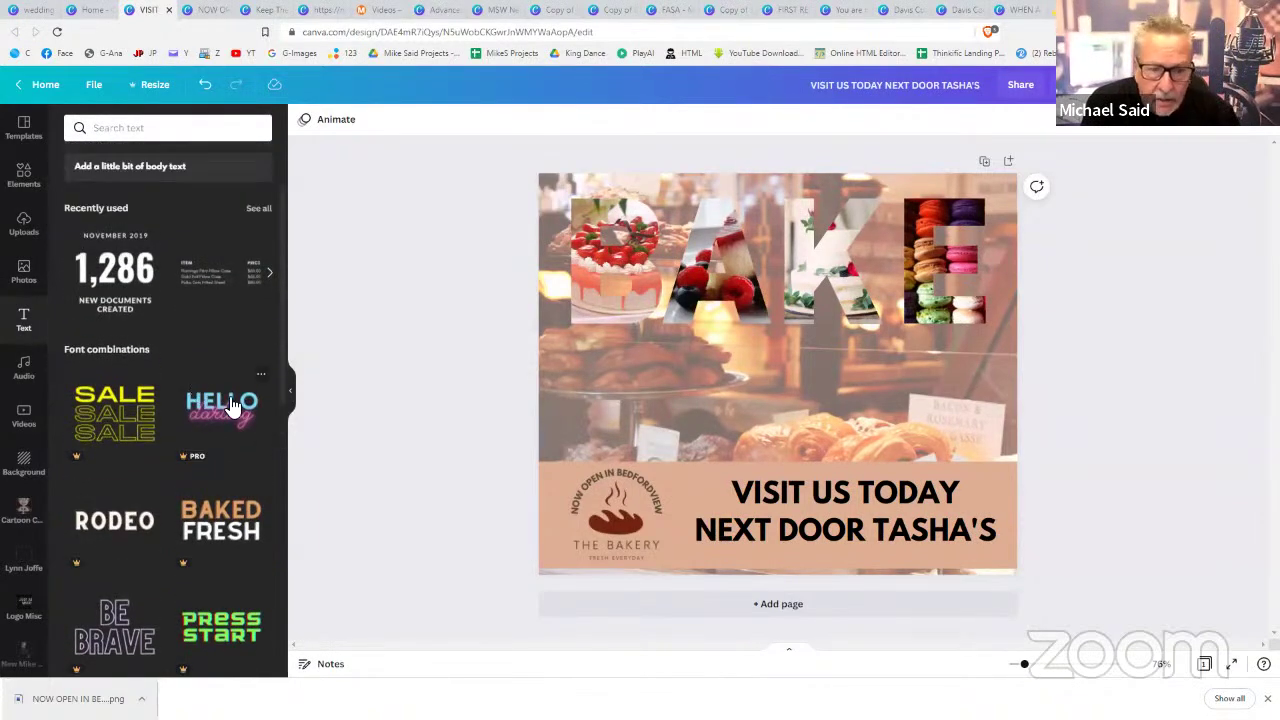
pyautogui.click(232, 405)
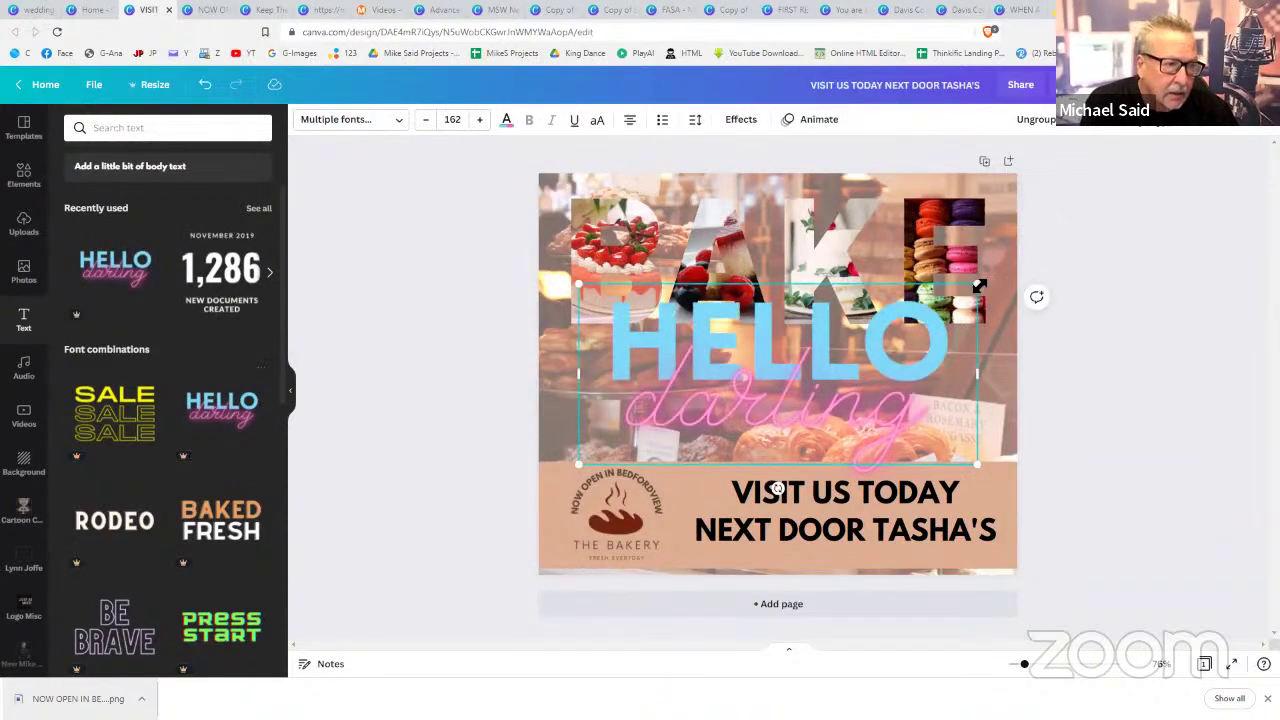
pyautogui.moveTo(977, 284); pyautogui.dragTo(933, 303)
pyautogui.moveTo(881, 342); pyautogui.dragTo(782, 392)
pyautogui.moveTo(707, 408); pyautogui.dragTo(819, 386)
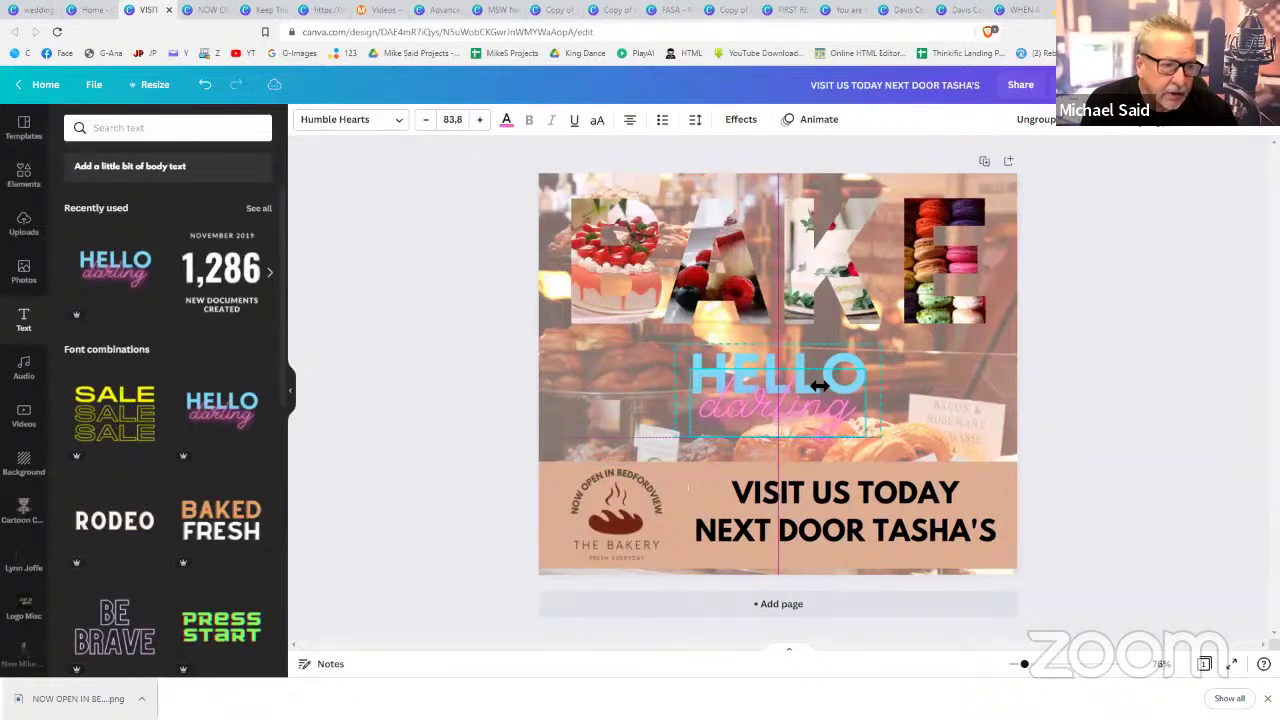
# - Retype the lines as 'OPEN ON' and 'Sundays', widening the box so OPEN ON fits one line
pyautogui.doubleClick(774, 370)
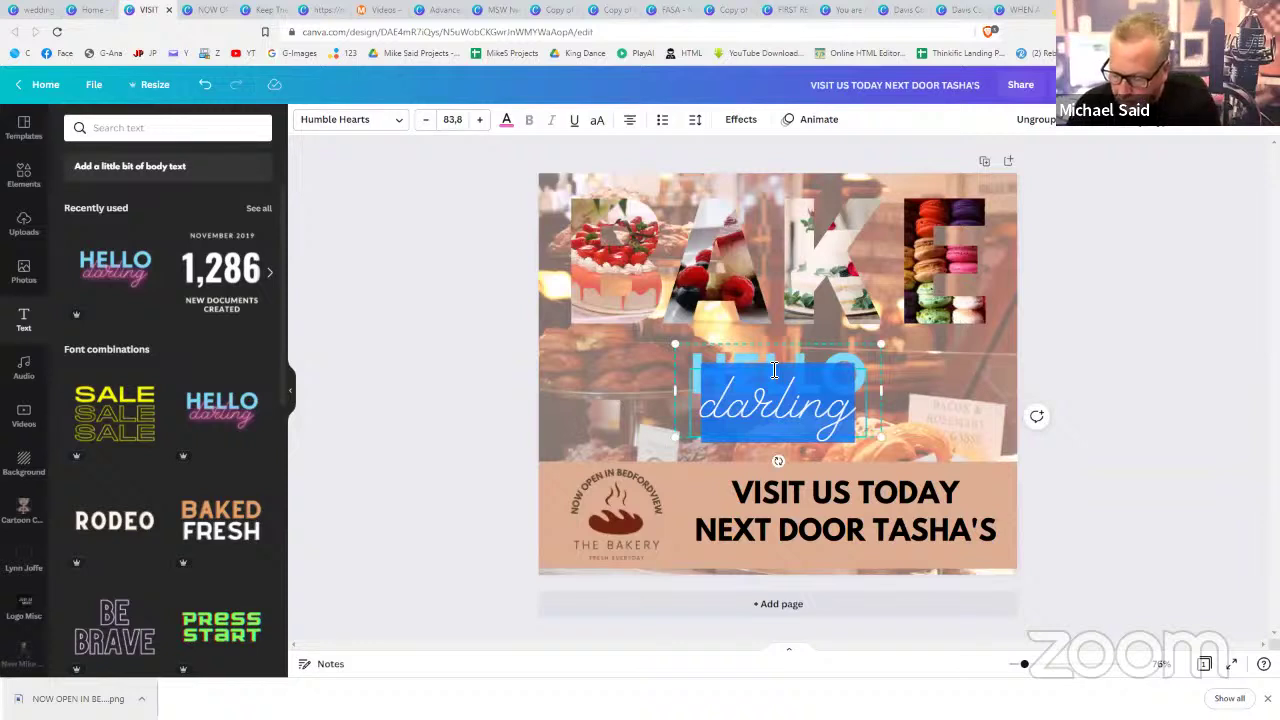
pyautogui.write('Sunsa')
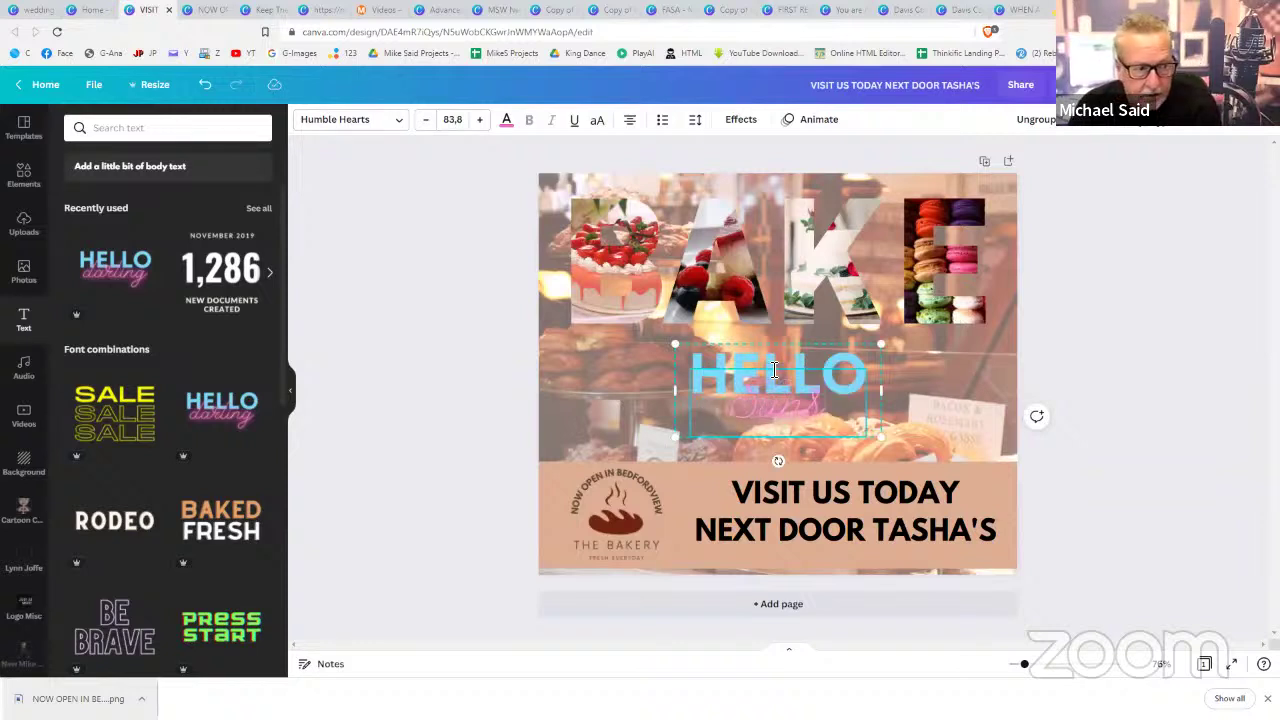
pyautogui.press('BackSpace')
pyautogui.press('BackSpace')
pyautogui.write('days')
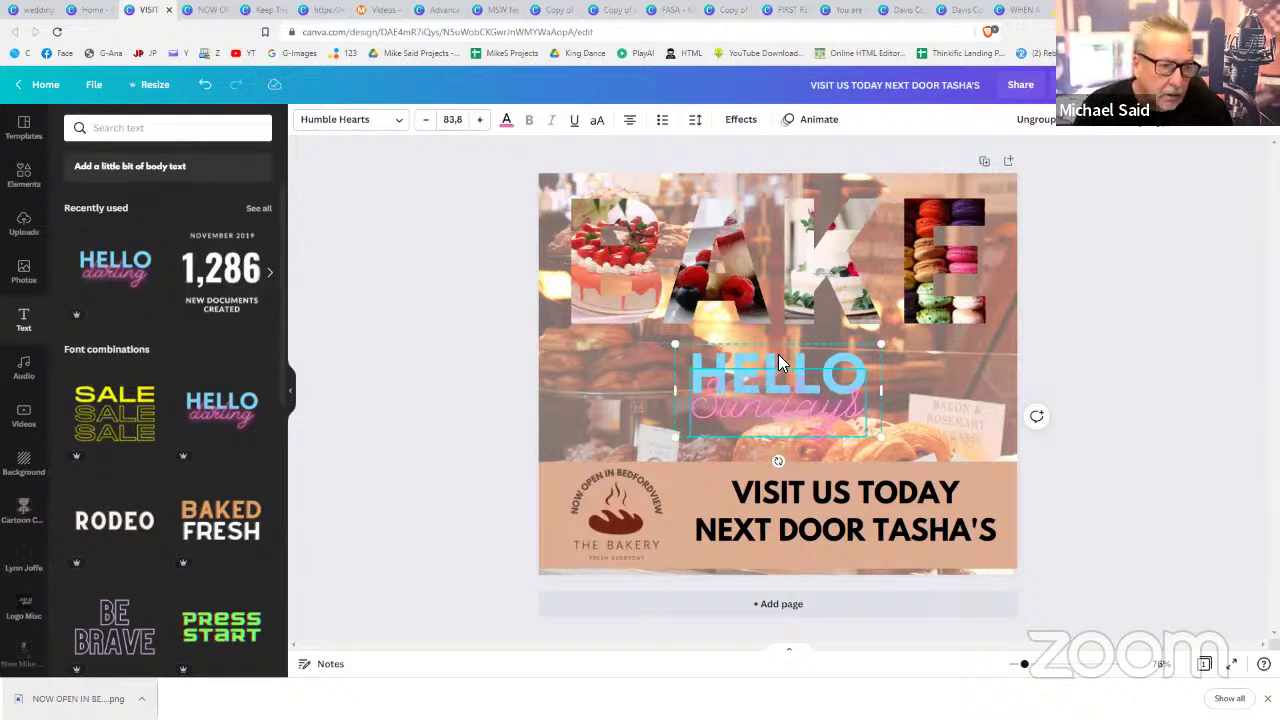
pyautogui.click(778, 362)
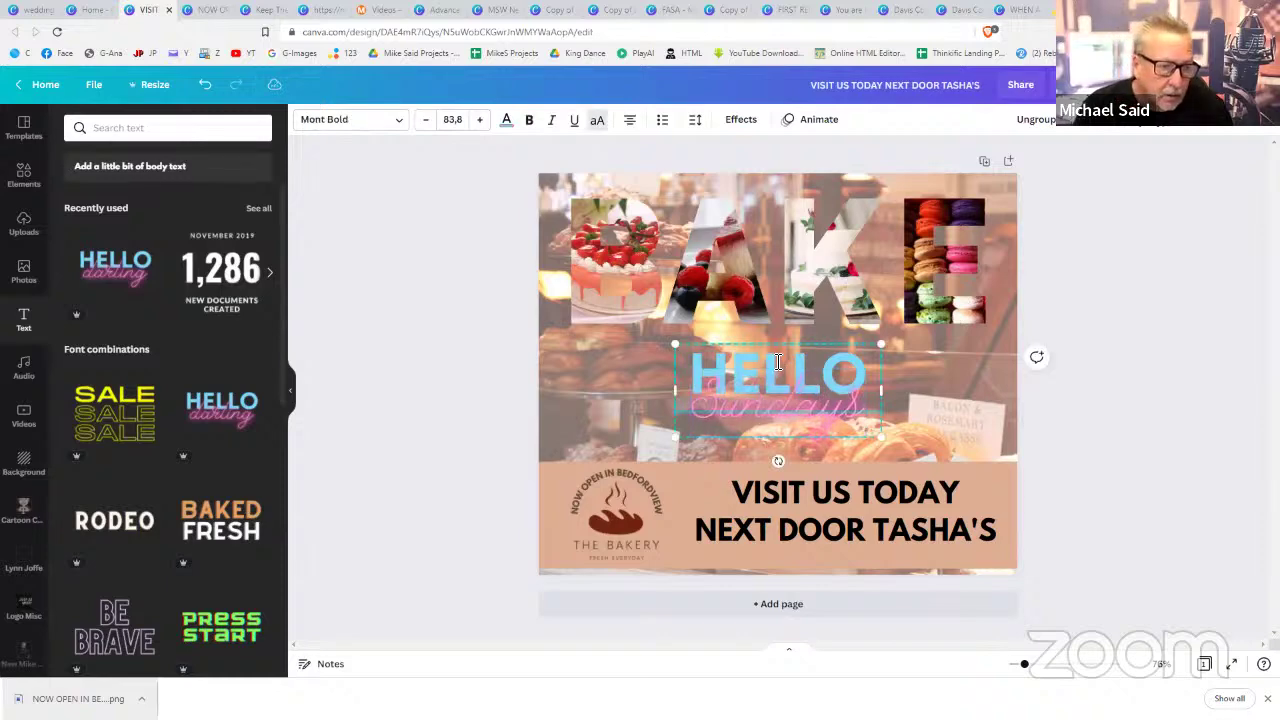
pyautogui.doubleClick(778, 362)
pyautogui.write('OPEN O')
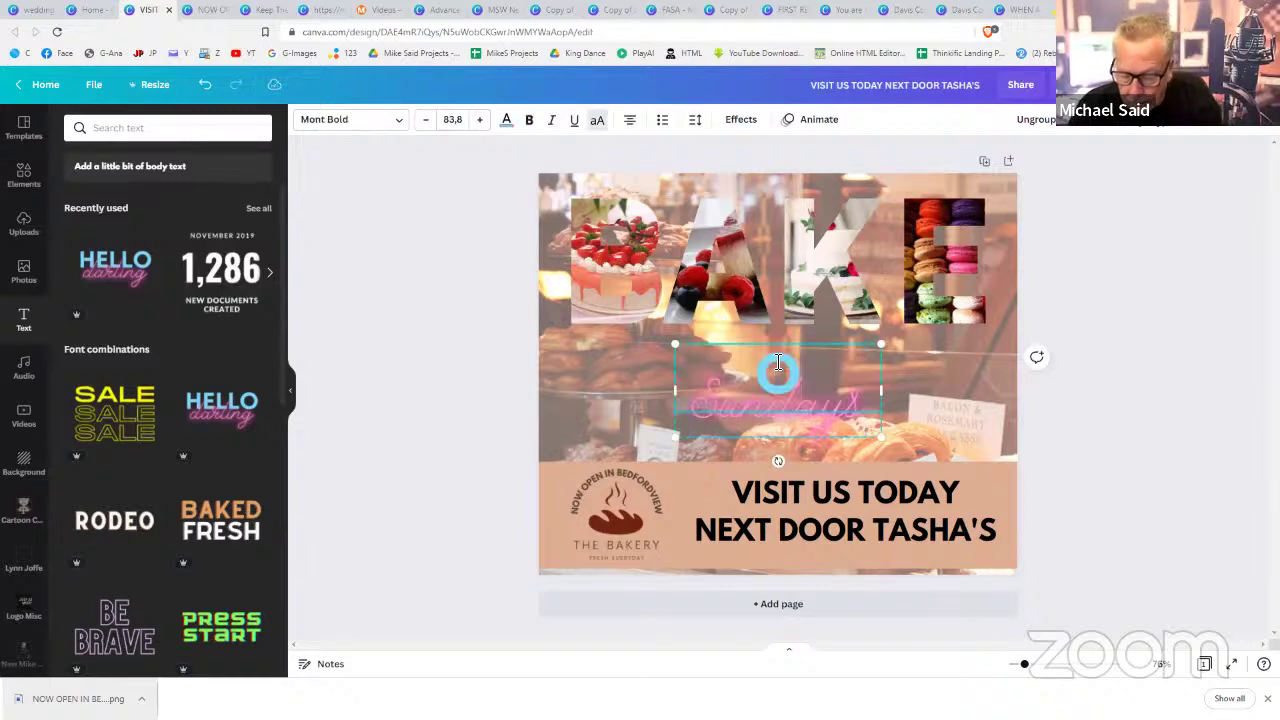
pyautogui.write('N')
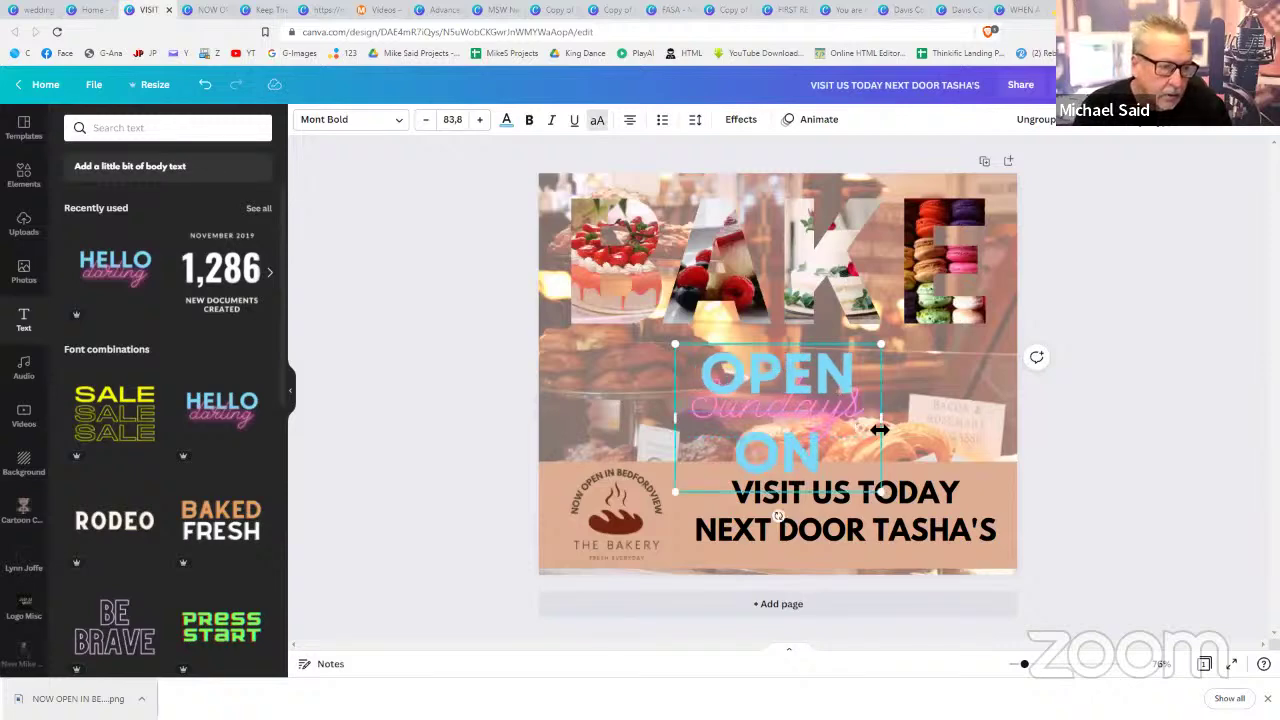
pyautogui.moveTo(897, 418); pyautogui.dragTo(952, 400)
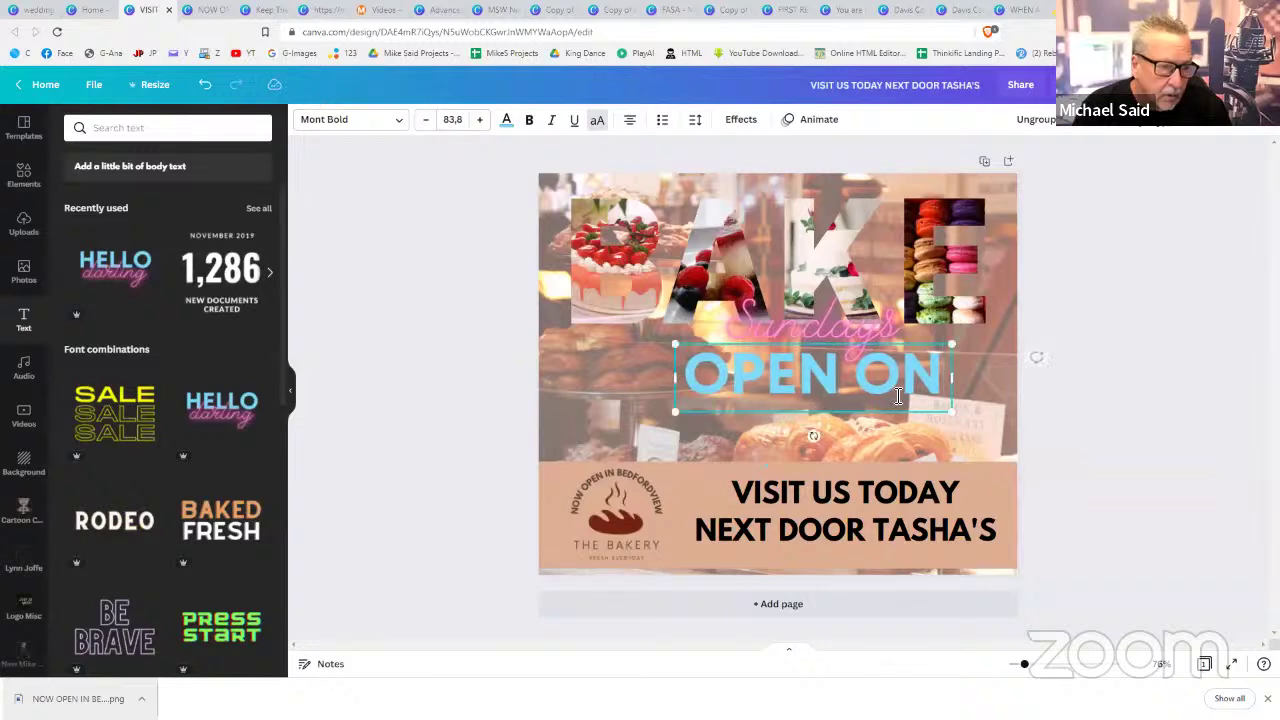
pyautogui.click(908, 400)
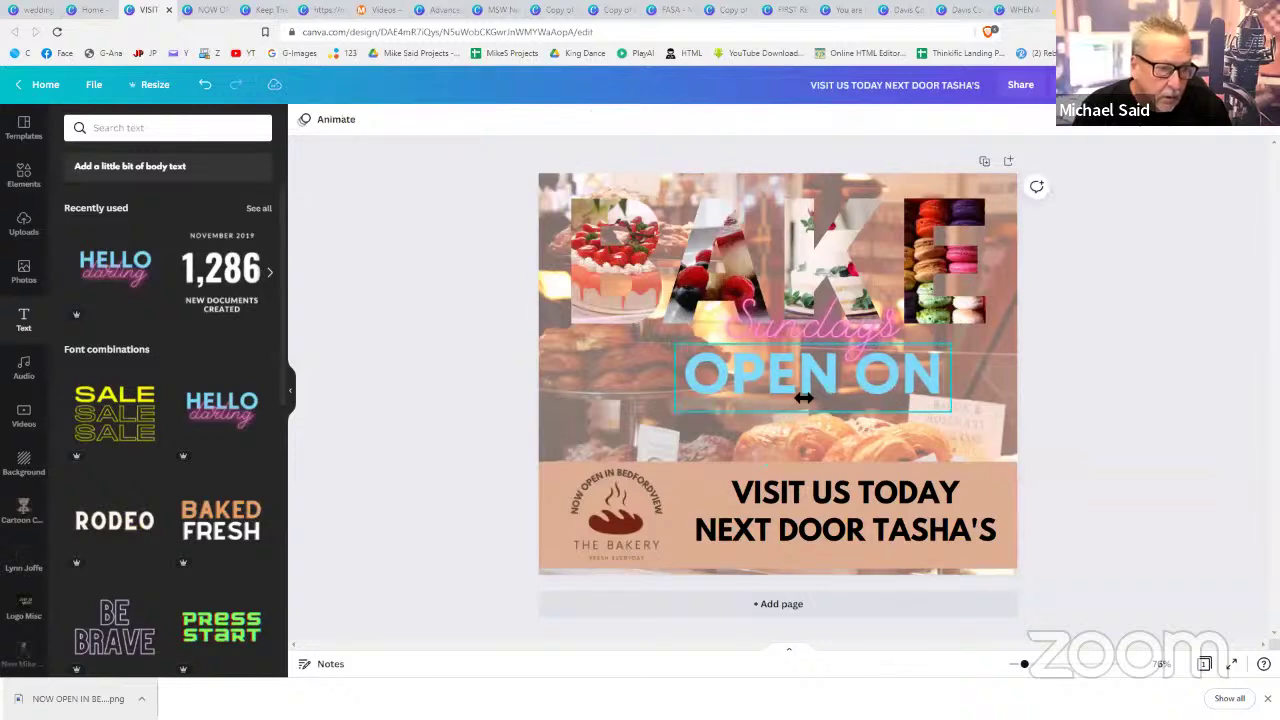
# - Stack OPEN ON just above Sundays, centred beneath the BAKE letters
pyautogui.moveTo(810, 392); pyautogui.dragTo(774, 418)
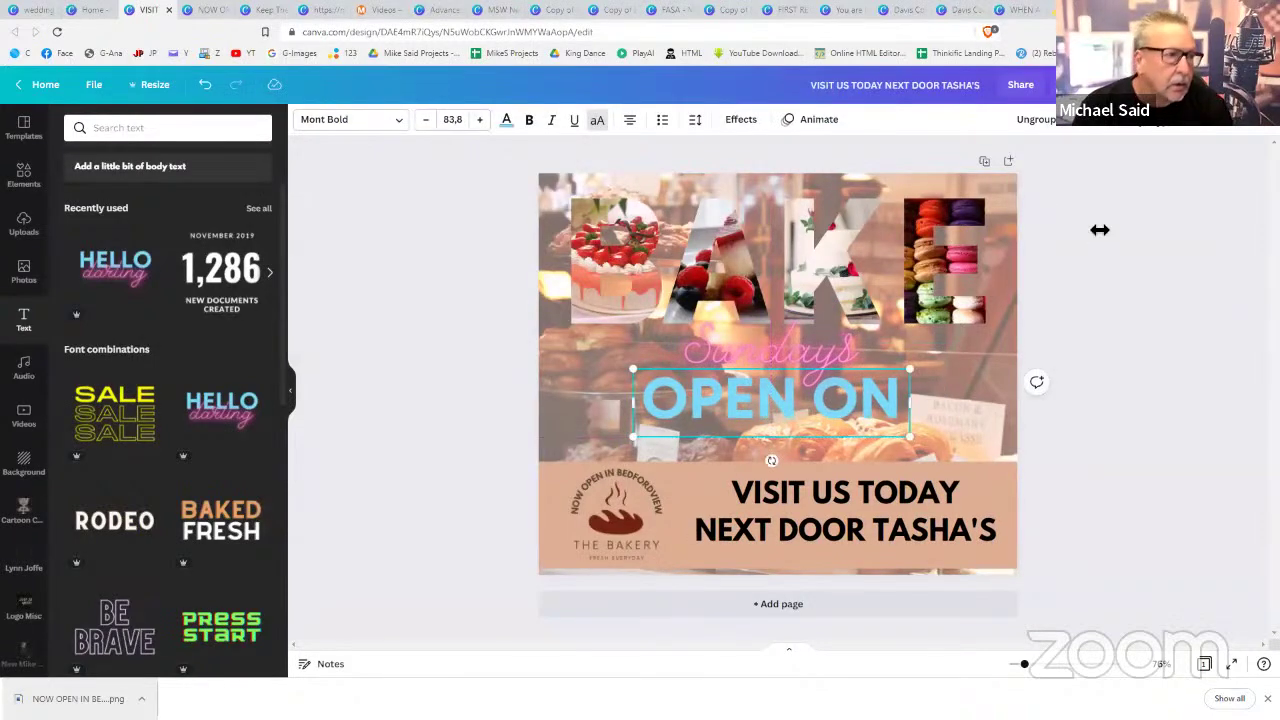
pyautogui.keyDown('shift'); pyautogui.click(834, 340); pyautogui.keyUp('shift')
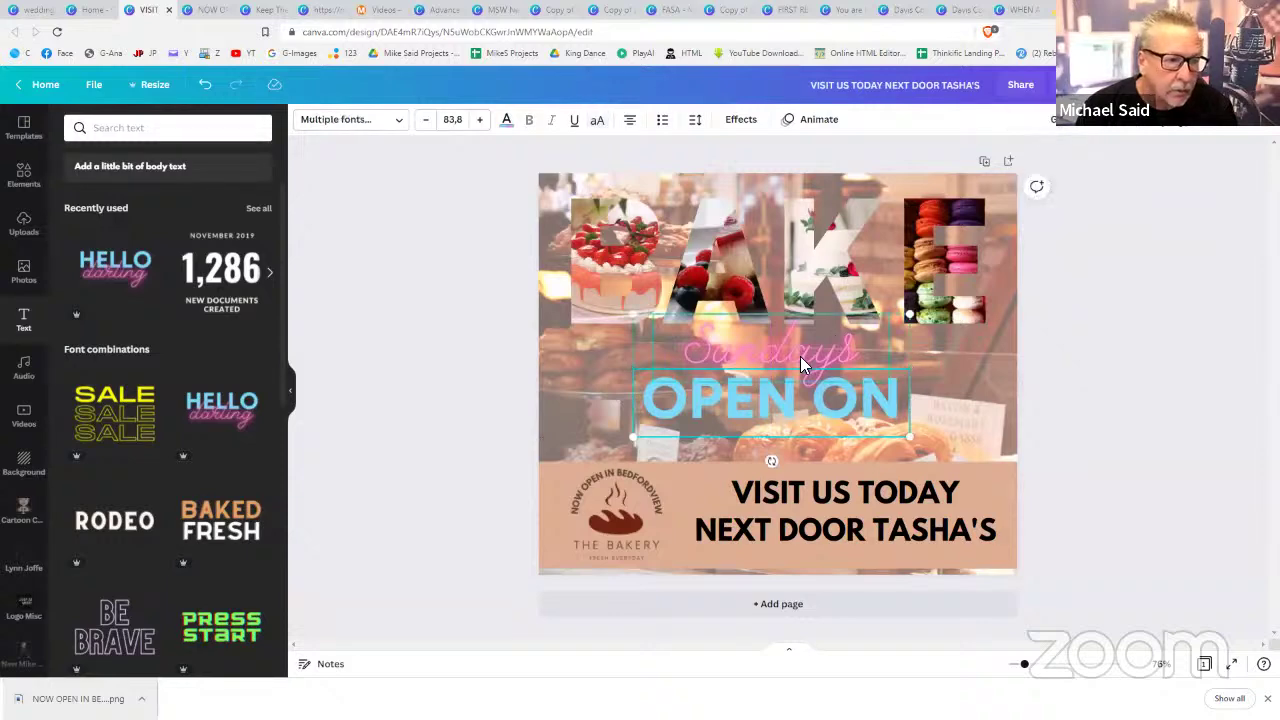
pyautogui.moveTo(800, 356); pyautogui.dragTo(782, 444)
pyautogui.click(1038, 376)
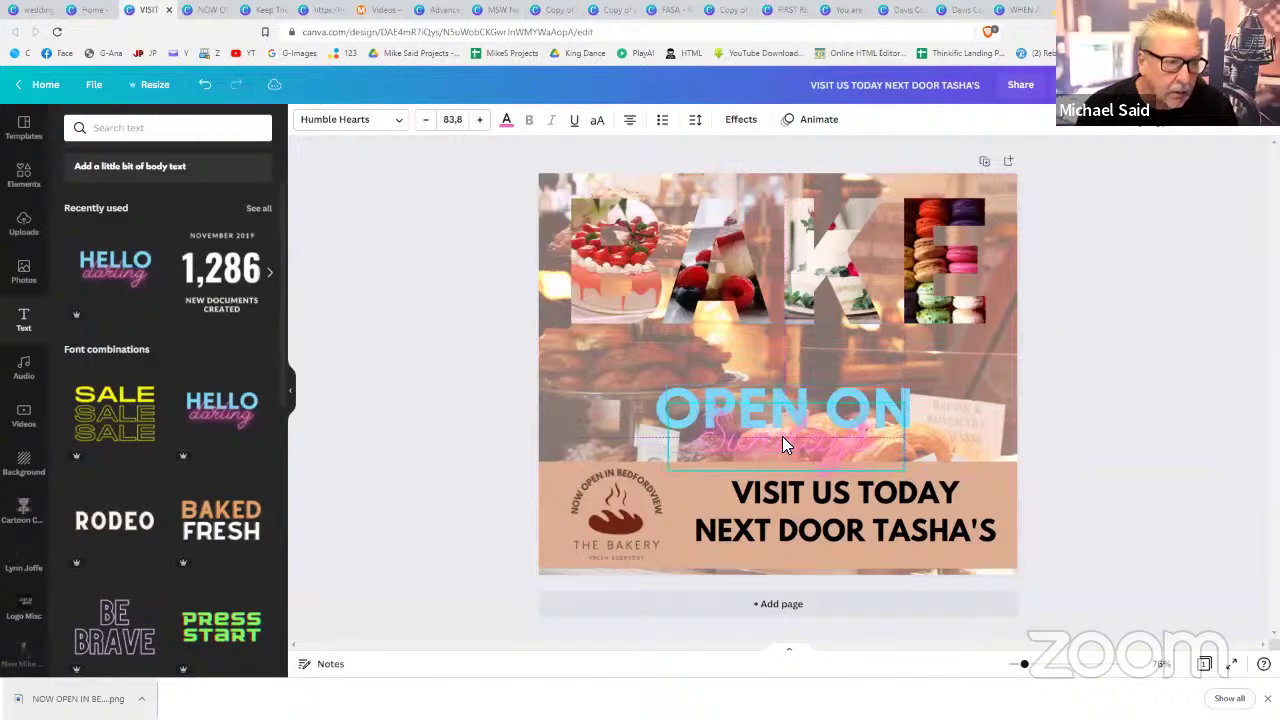
pyautogui.moveTo(770, 396); pyautogui.dragTo(778, 348)
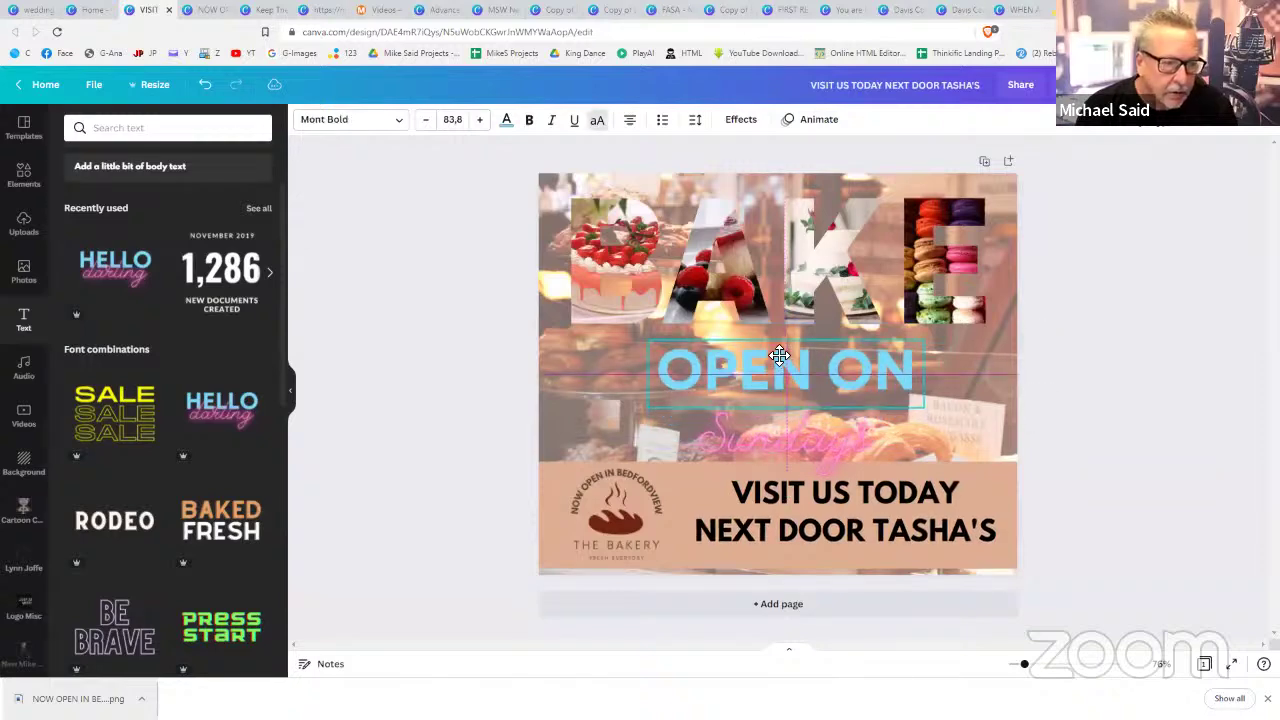
pyautogui.moveTo(772, 436); pyautogui.dragTo(767, 398)
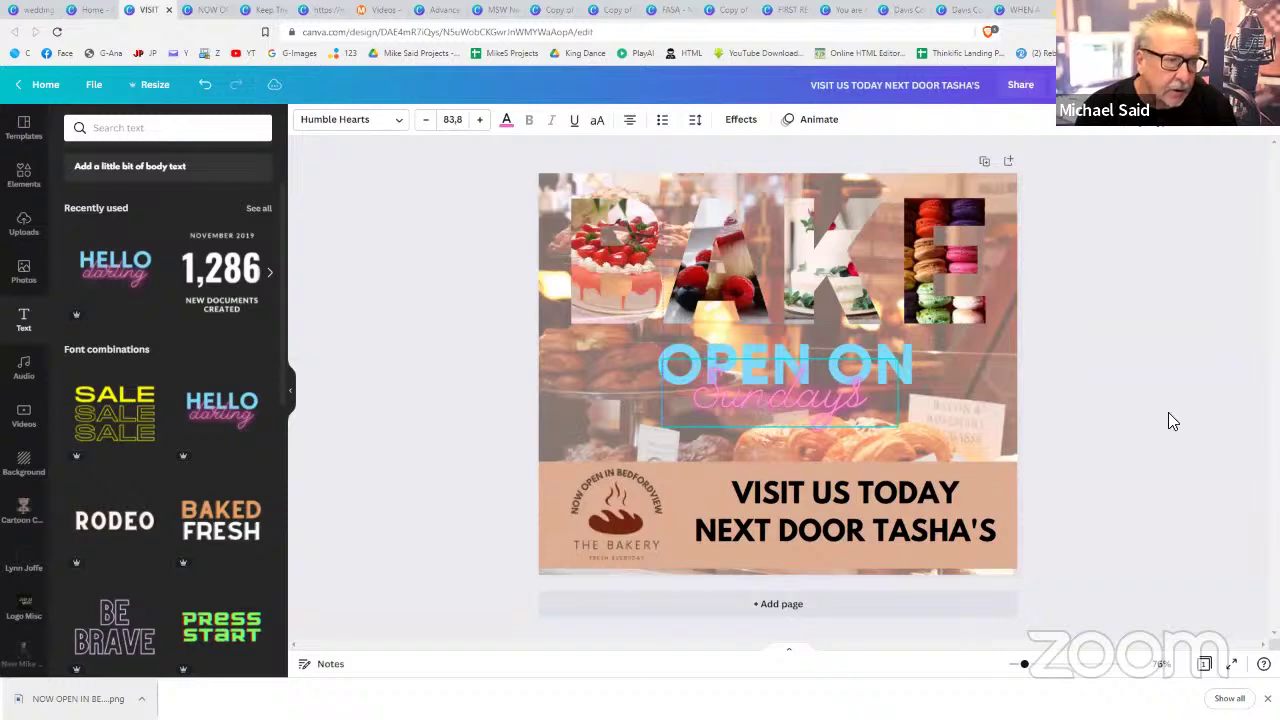
pyautogui.click(1204, 412)
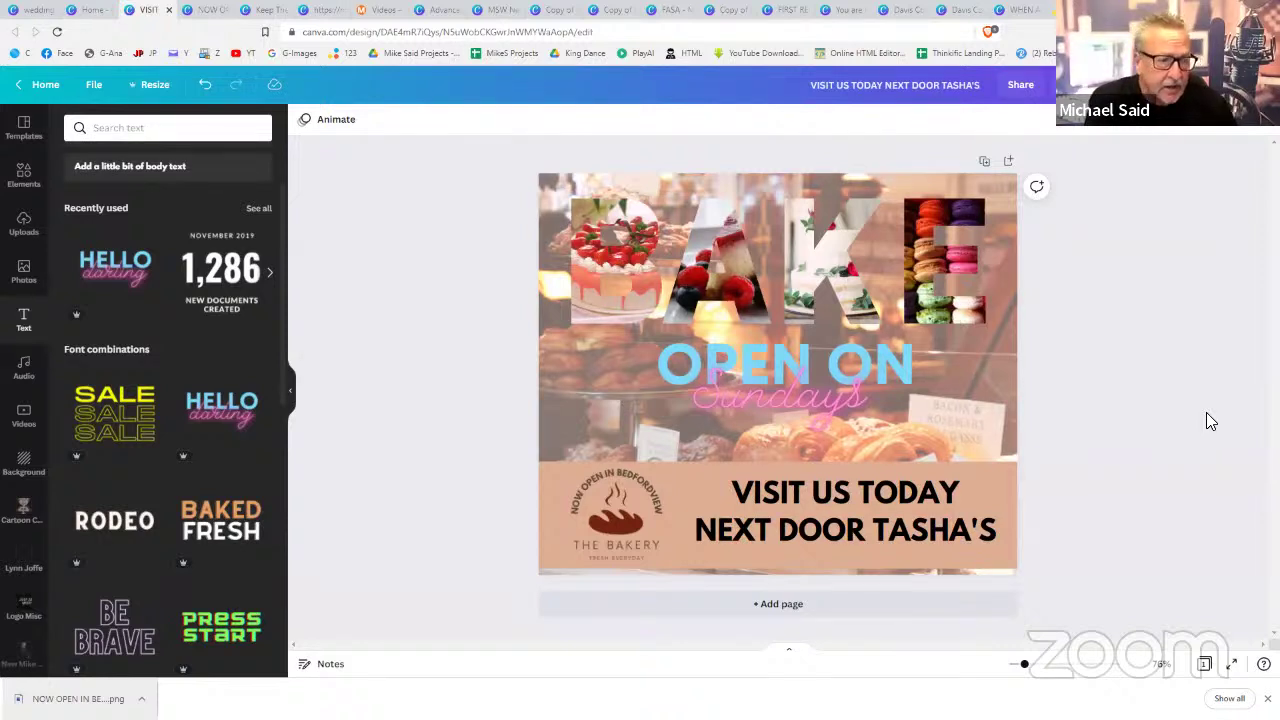
# - Place a small, slightly tilted copy of the bakery logo near the top right
pyautogui.click(654, 495)
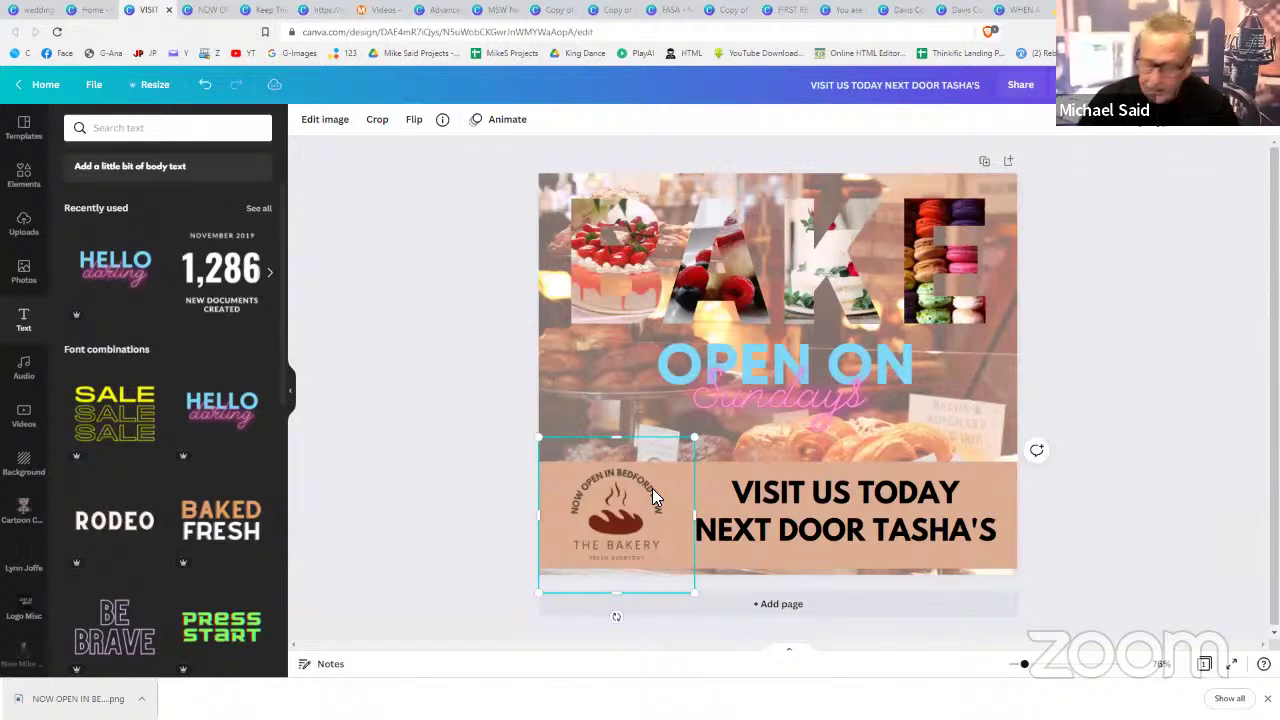
pyautogui.moveTo(650, 490); pyautogui.dragTo(985, 365)
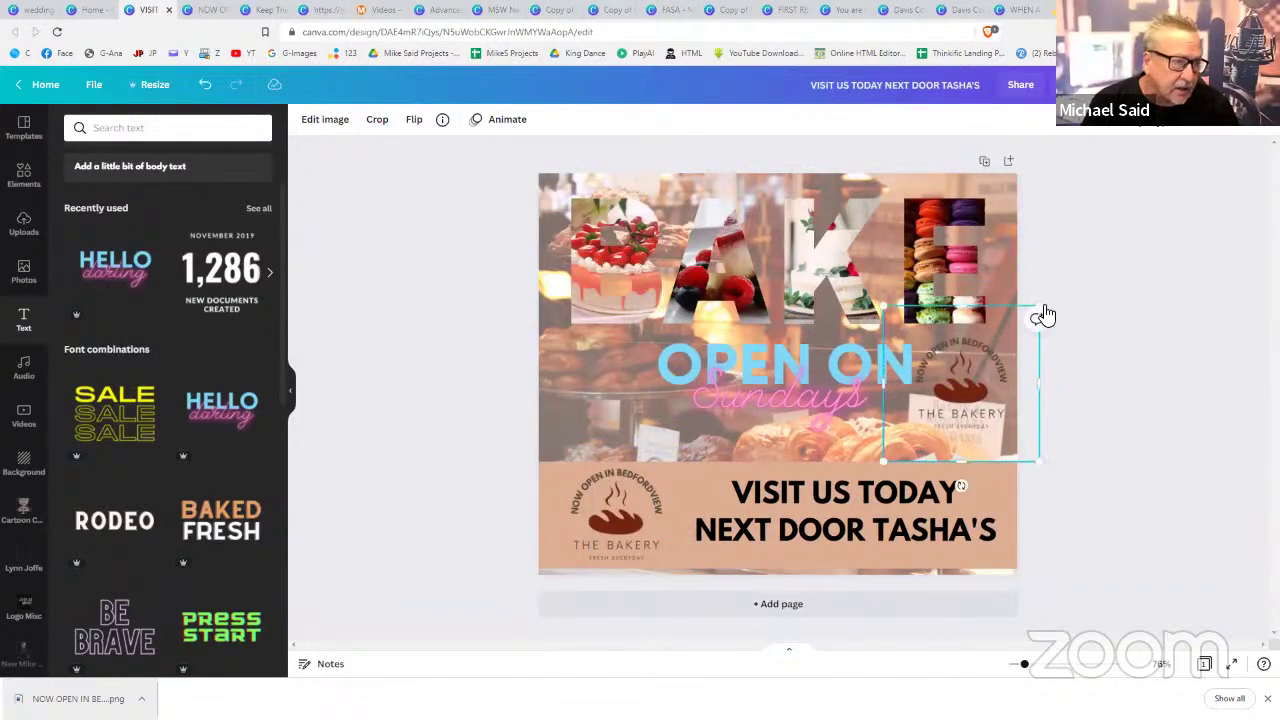
pyautogui.moveTo(886, 309); pyautogui.dragTo(952, 367)
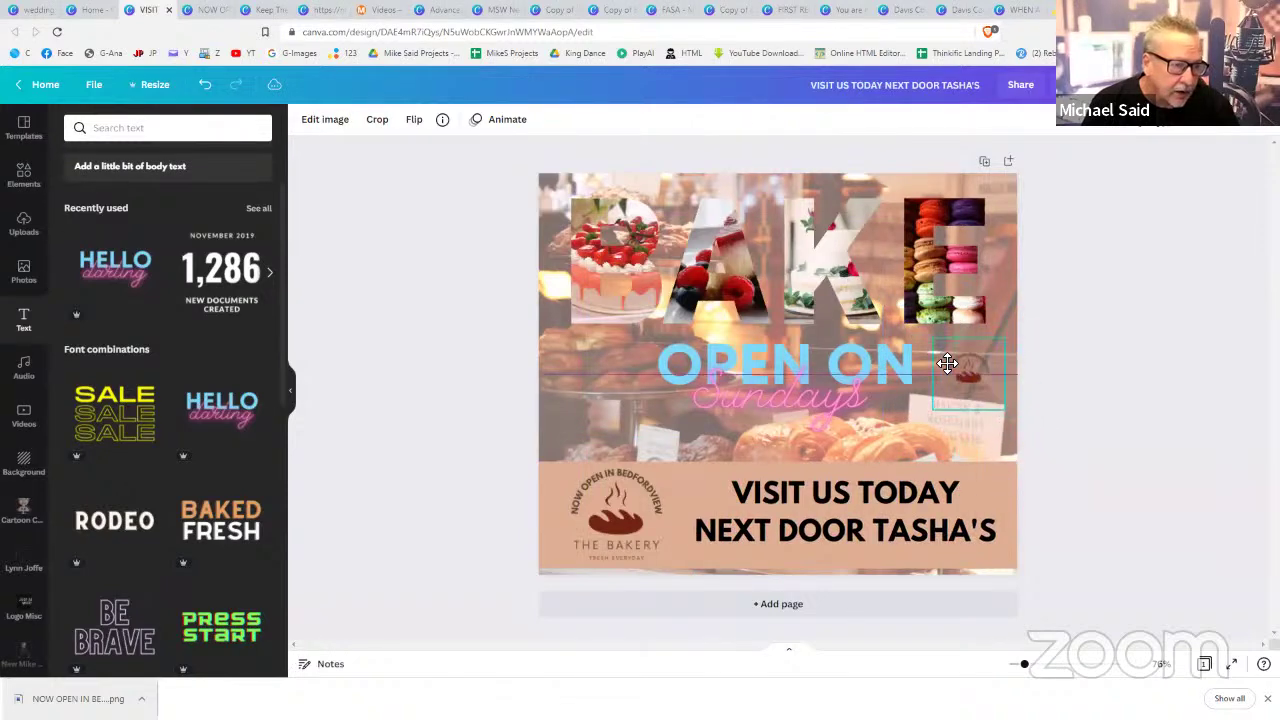
pyautogui.moveTo(960, 430); pyautogui.dragTo(950, 436)
# - Delete the bakery background photo, leaving a white page
pyautogui.click(565, 413)
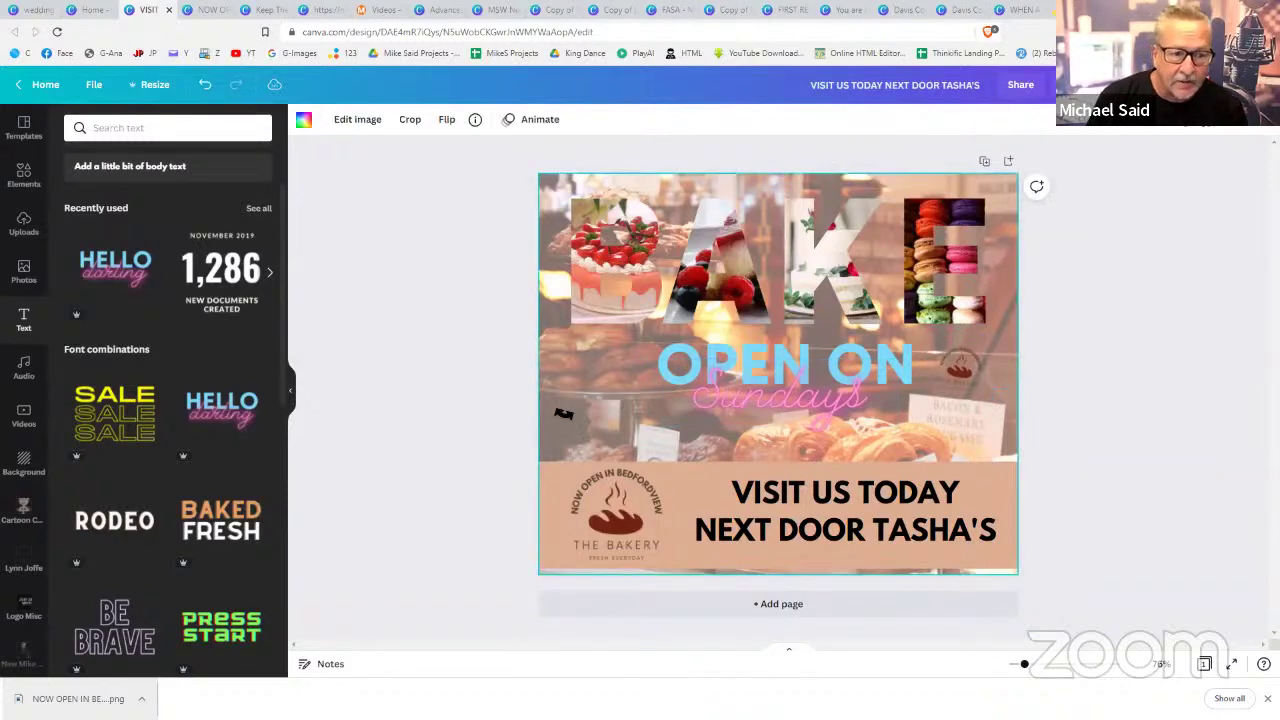
pyautogui.press('Delete')
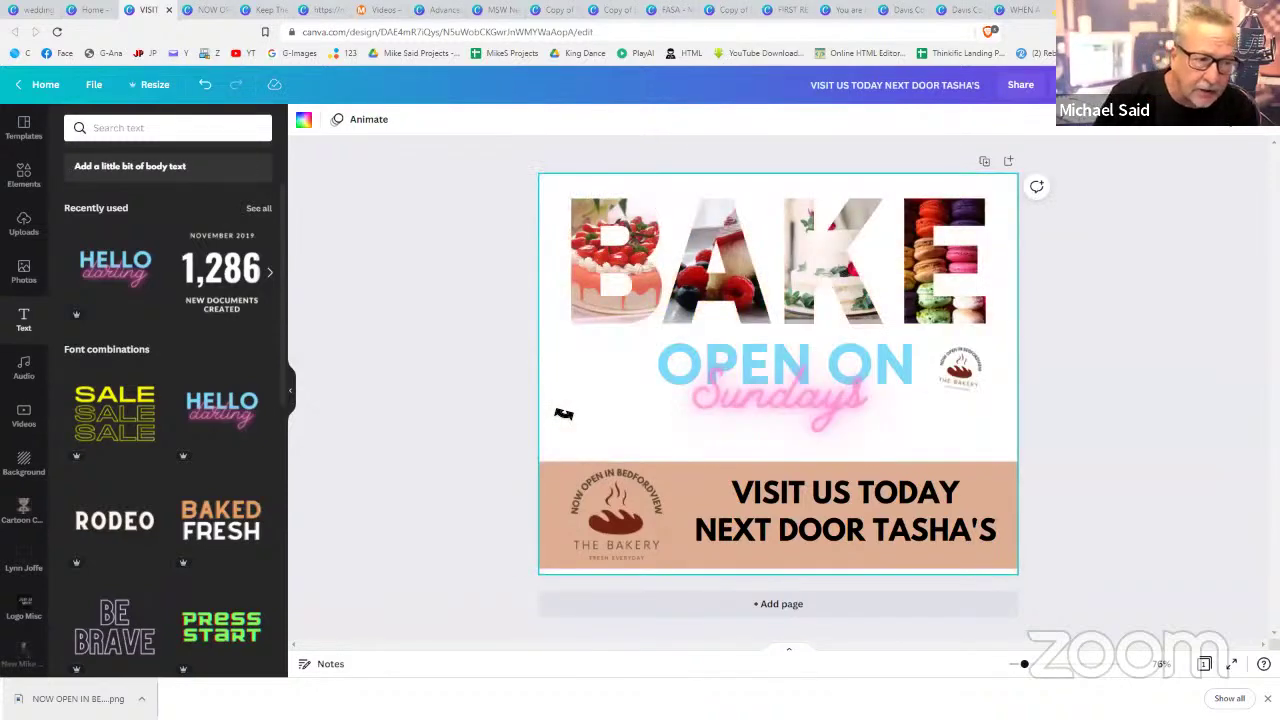
pyautogui.click(471, 411)
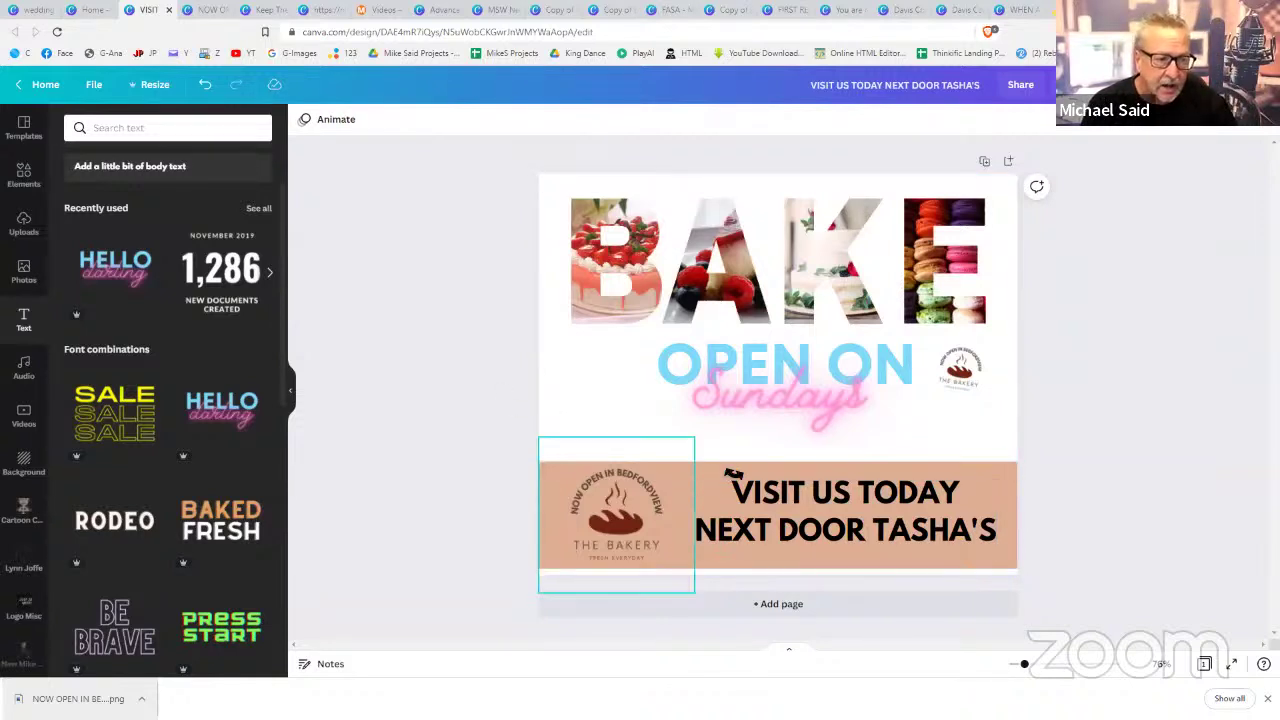
# - Fade the bottom banner by lowering its transparency to around 57
pyautogui.click(1009, 473)
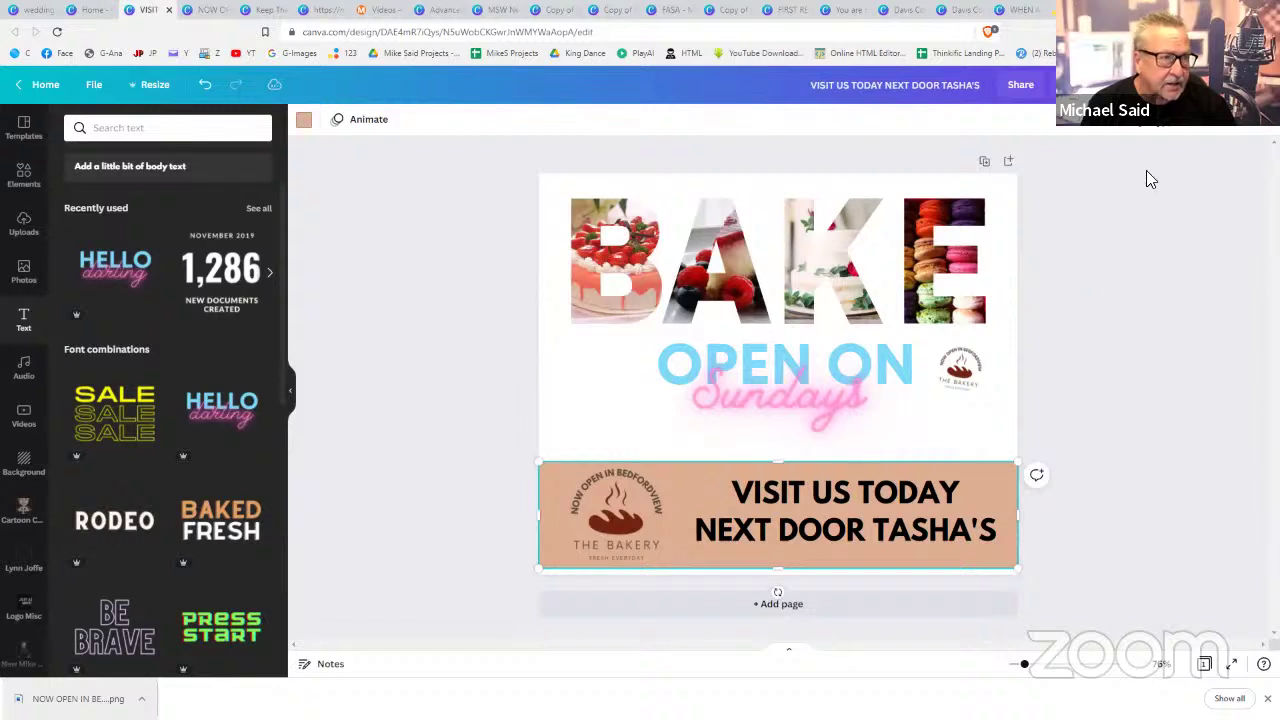
pyautogui.click(1168, 122)
pyautogui.moveTo(1117, 163); pyautogui.dragTo(1068, 168)
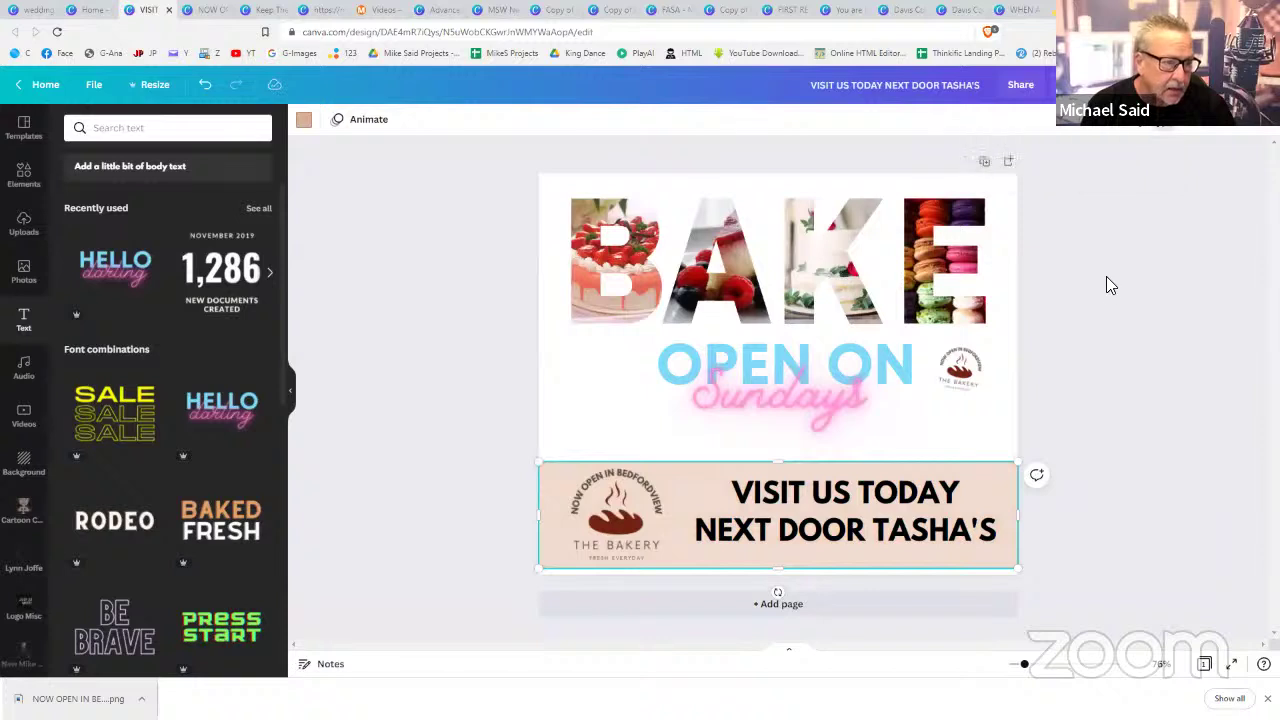
pyautogui.click(580, 383)
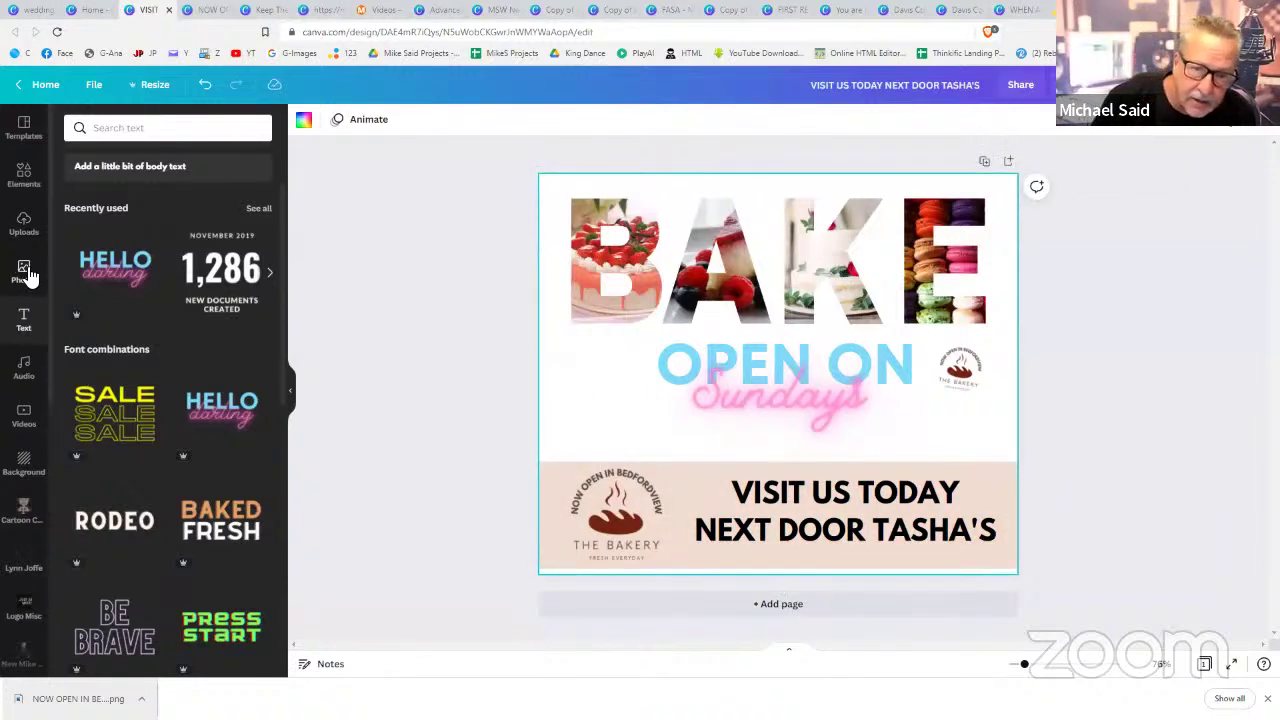
# - Set the pastel piping-bags photo from the cakes results as the page background
pyautogui.click(24, 270)
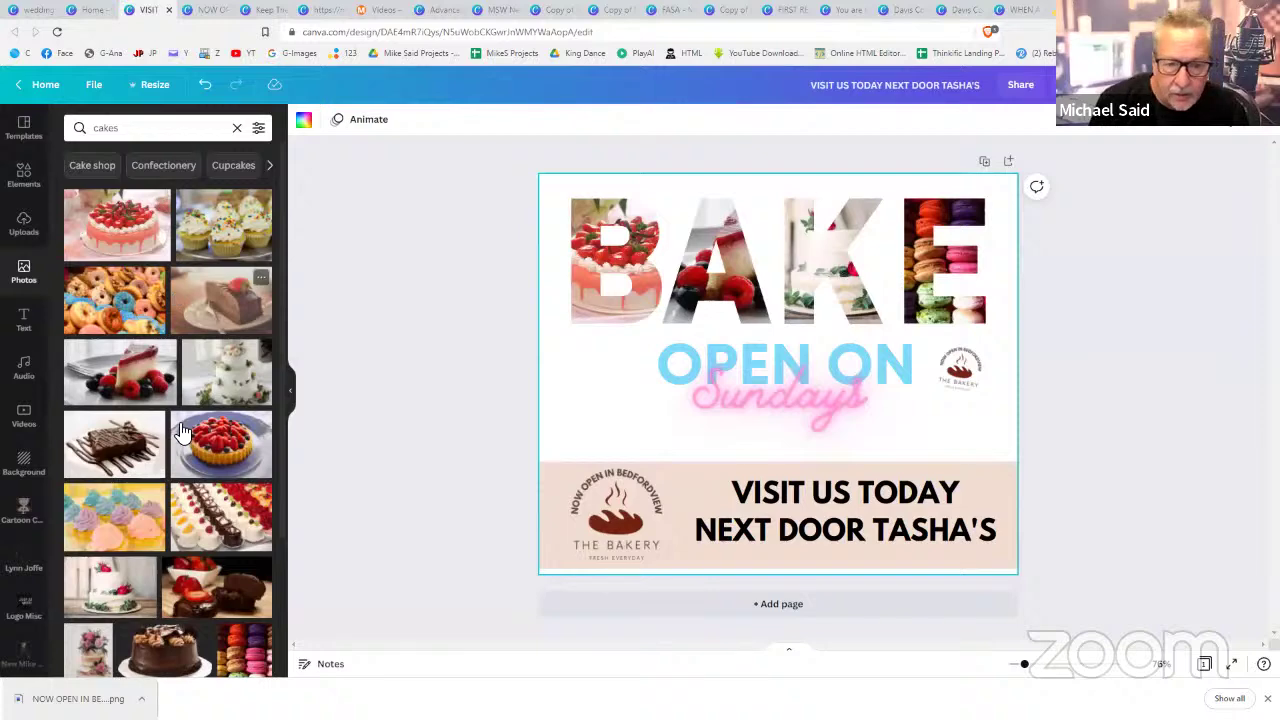
pyautogui.scroll(-5, 182, 433)
pyautogui.scroll(-2, 182, 433)
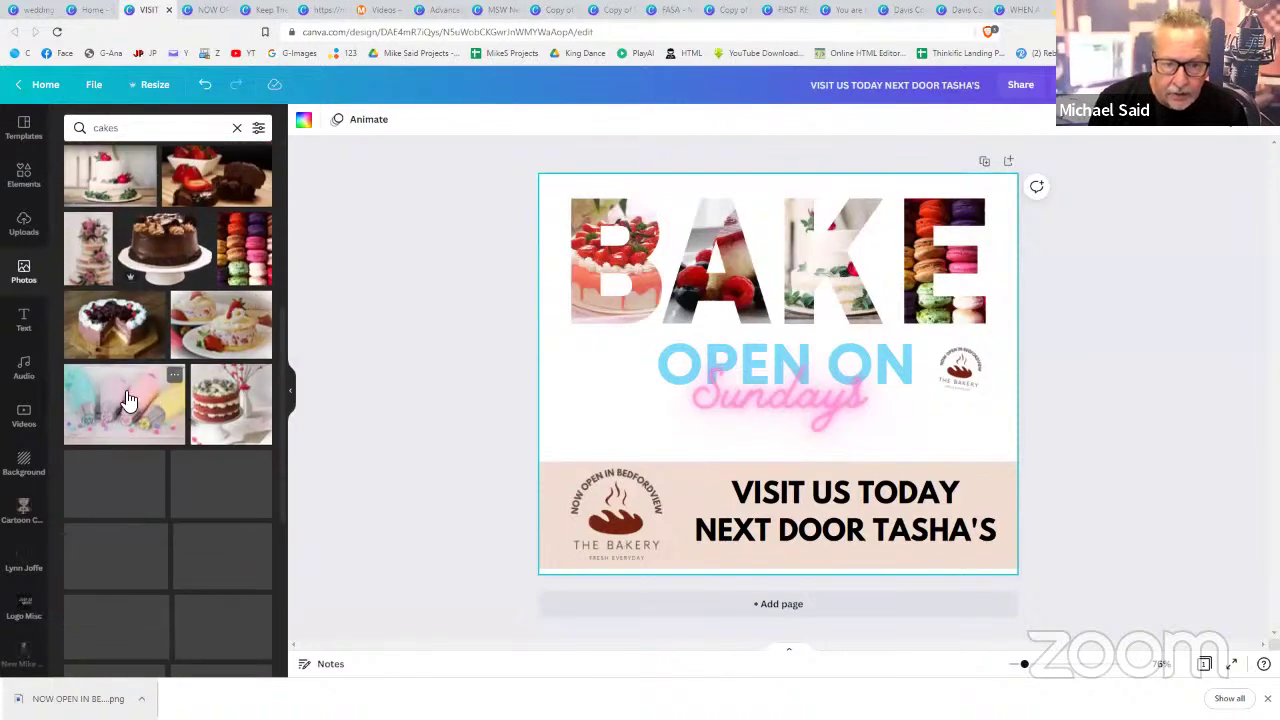
pyautogui.click(128, 402)
pyautogui.rightClick(820, 440)
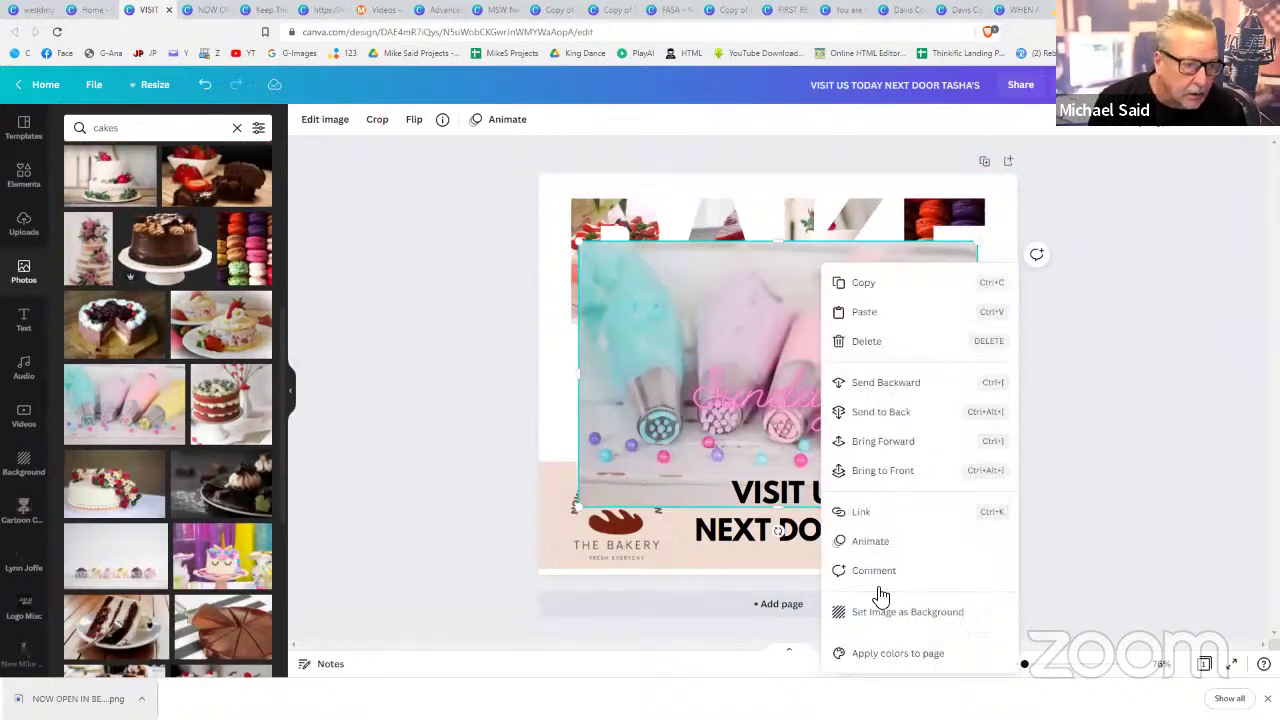
pyautogui.click(886, 612)
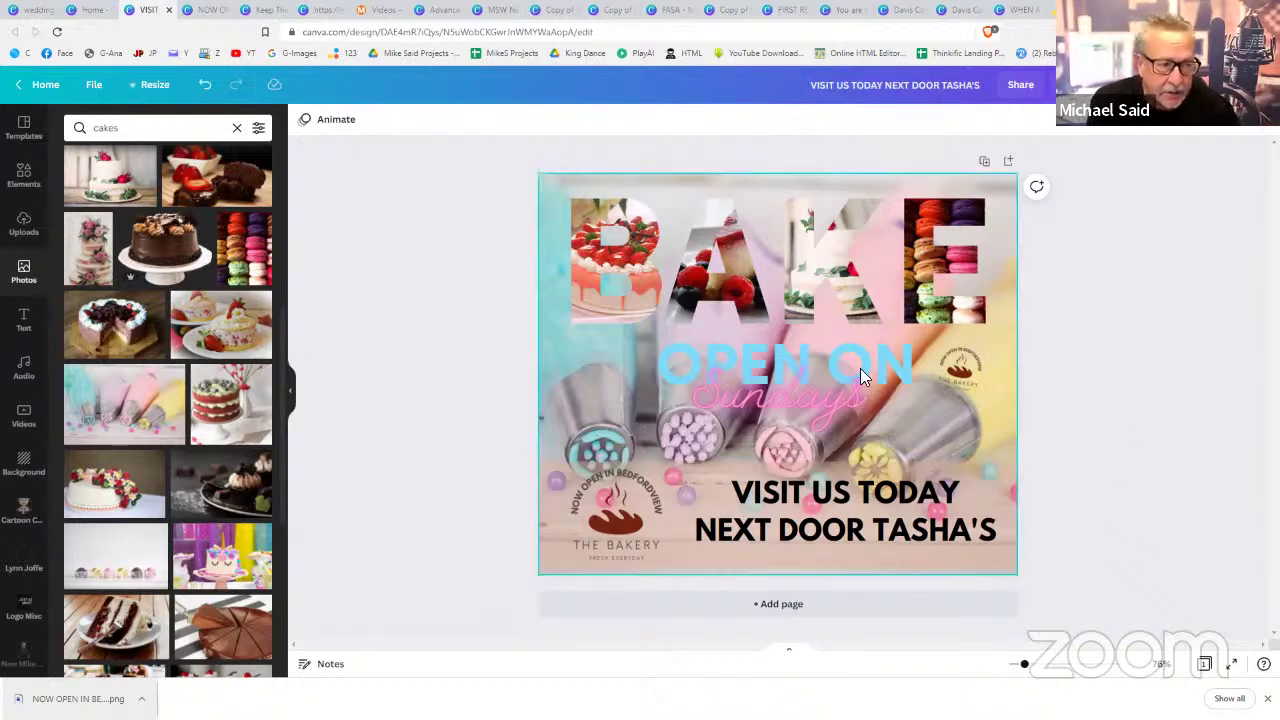
# - Delete the small bakery logo and the Sundays text
pyautogui.click(812, 368)
pyautogui.click(938, 372)
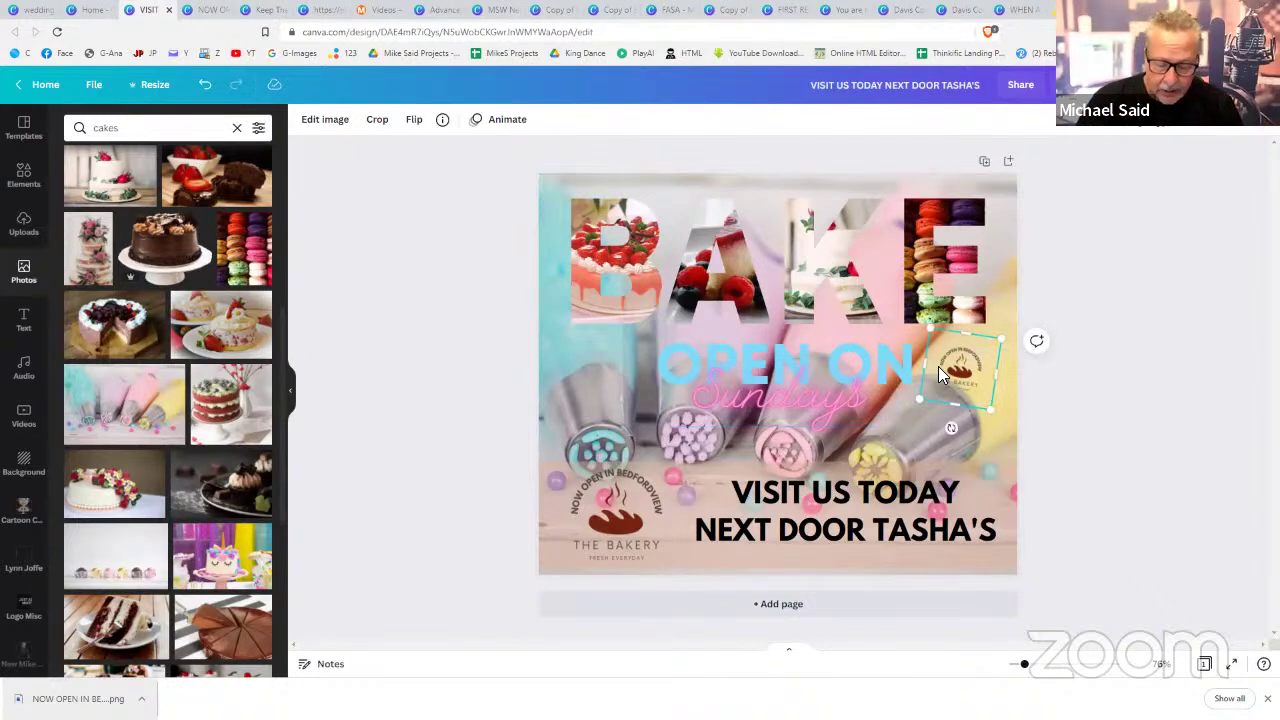
pyautogui.press('Delete')
pyautogui.click(844, 378)
pyautogui.press('Delete')
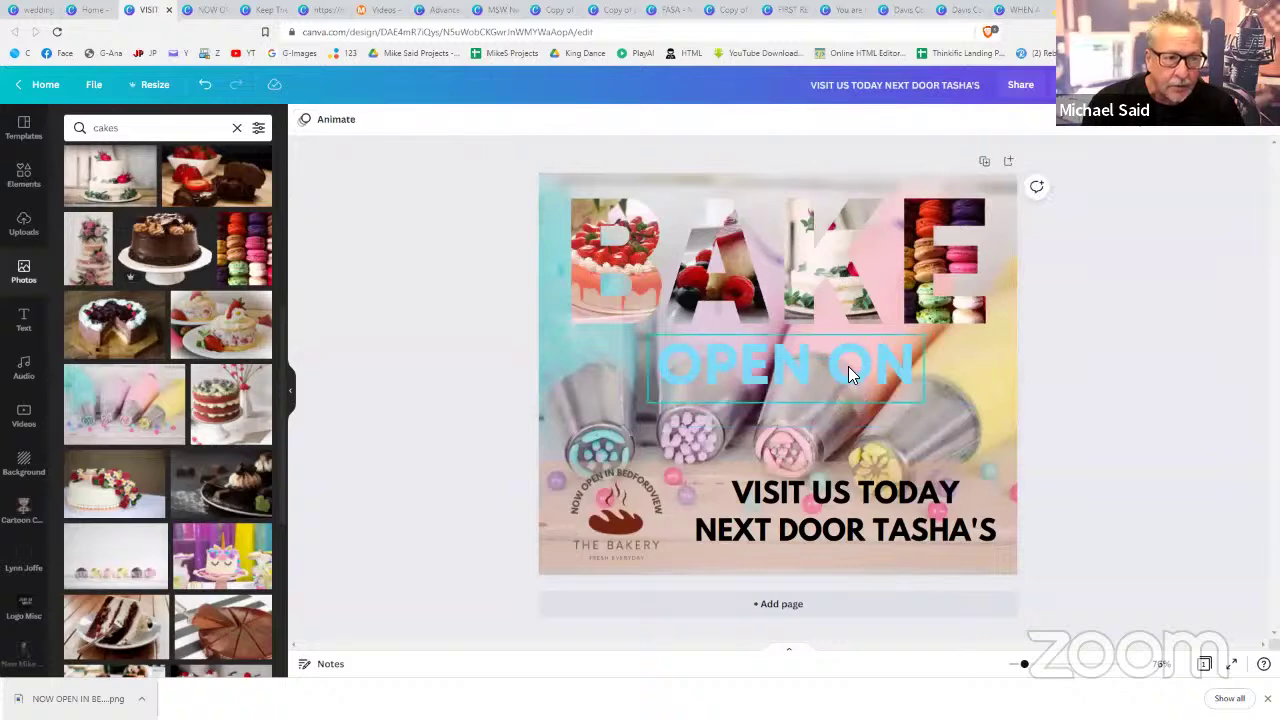
pyautogui.click(848, 374)
# - Exit the background crop, then delete the OPEN ON text and the BAKE letter frames
pyautogui.doubleClick(863, 373)
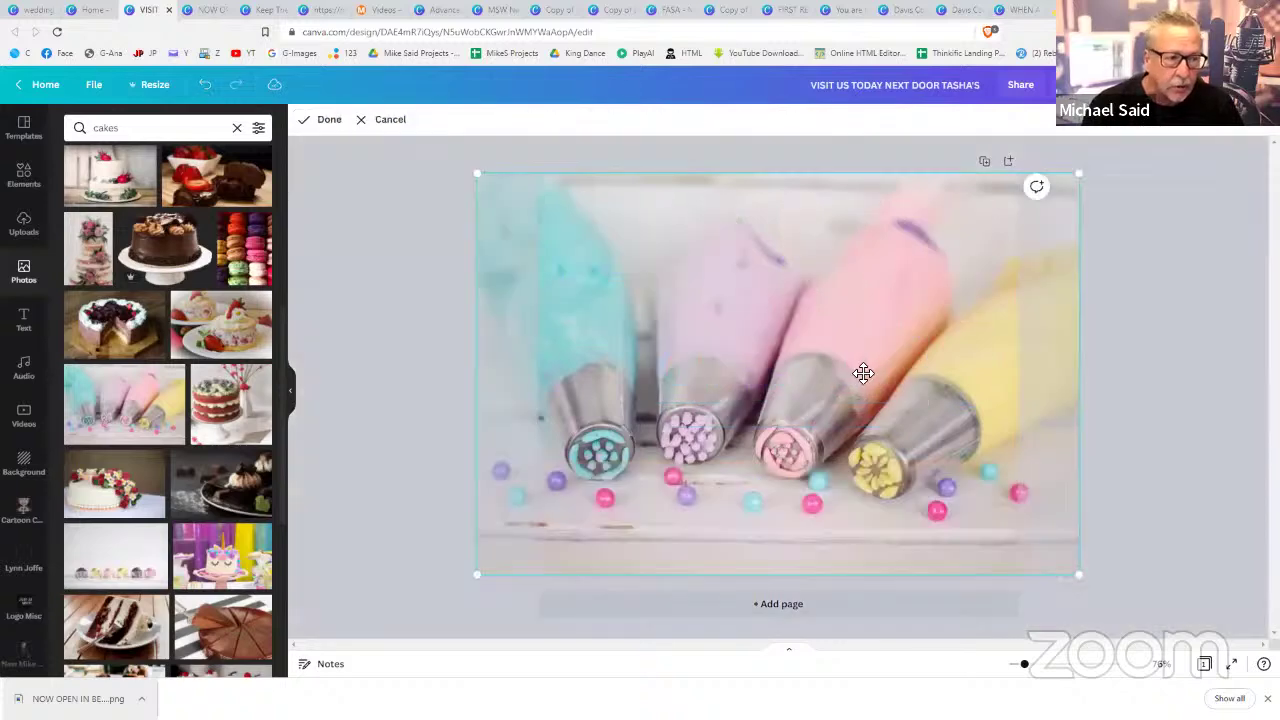
pyautogui.click(1176, 402)
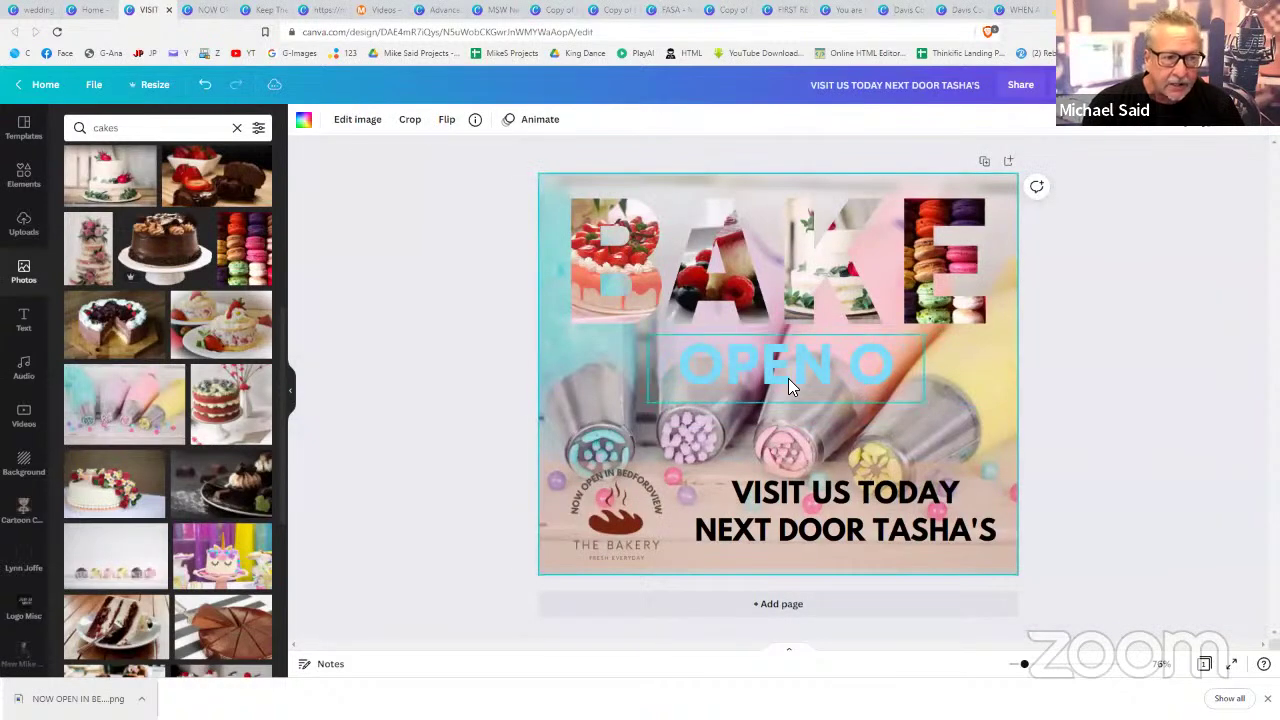
pyautogui.click(788, 378)
pyautogui.press('Delete')
pyautogui.click(655, 314)
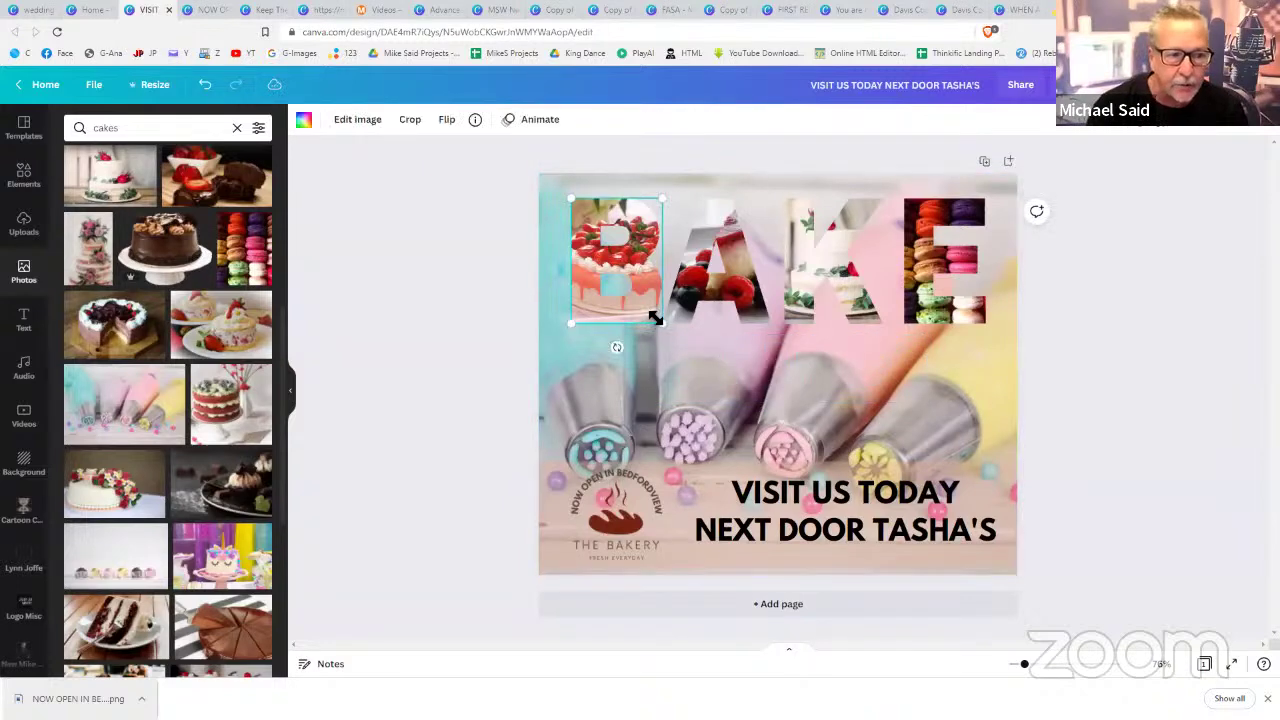
pyautogui.press('Delete')
pyautogui.click(666, 314)
pyautogui.press('Delete')
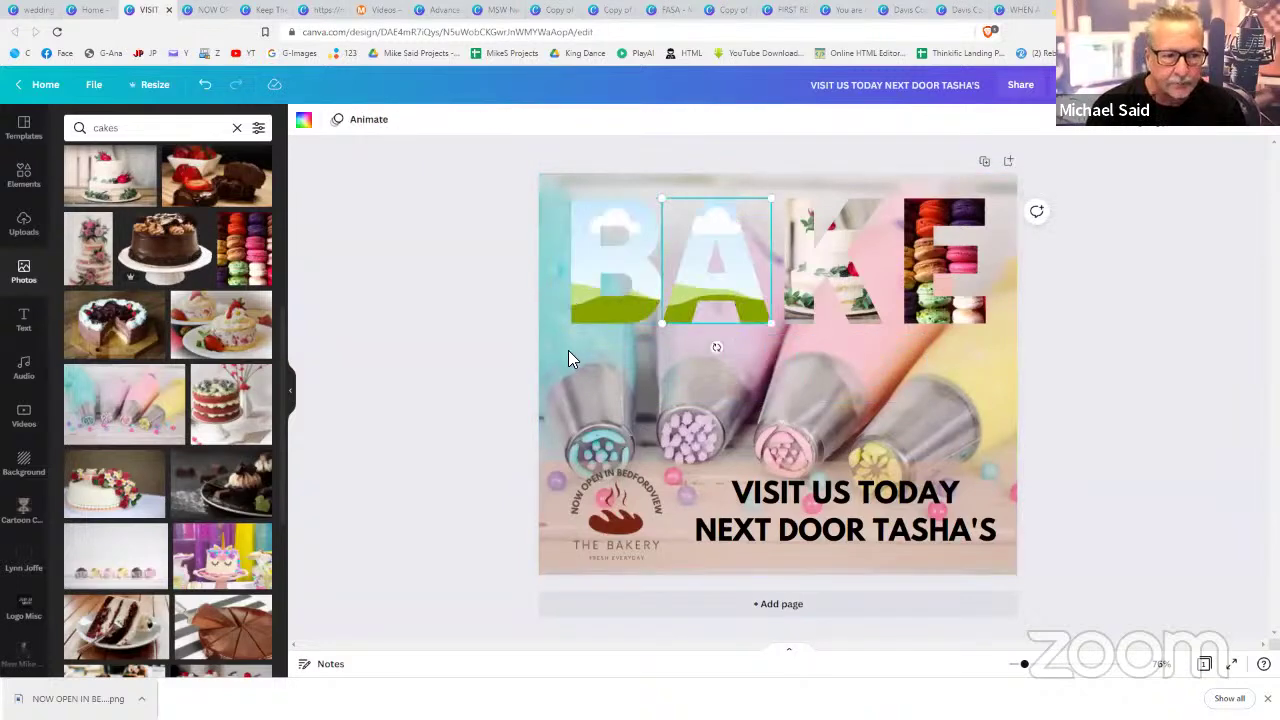
pyautogui.click(566, 348)
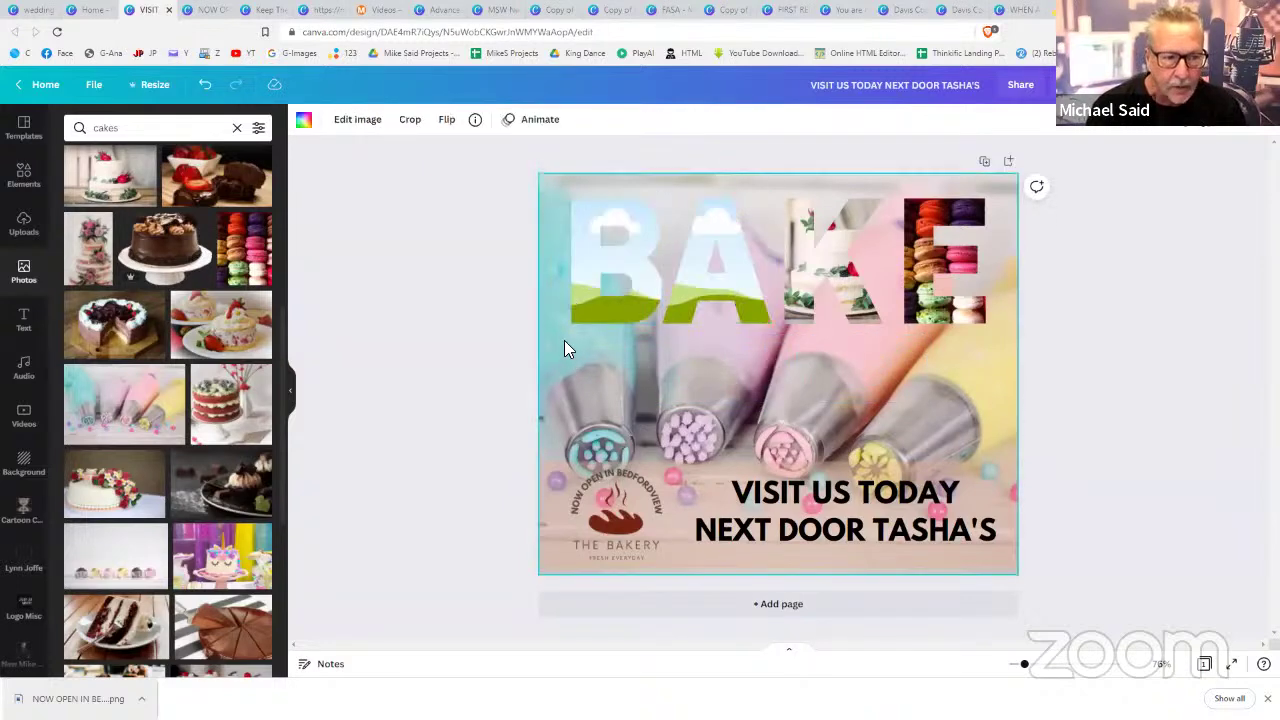
pyautogui.click(990, 284)
pyautogui.press('Delete')
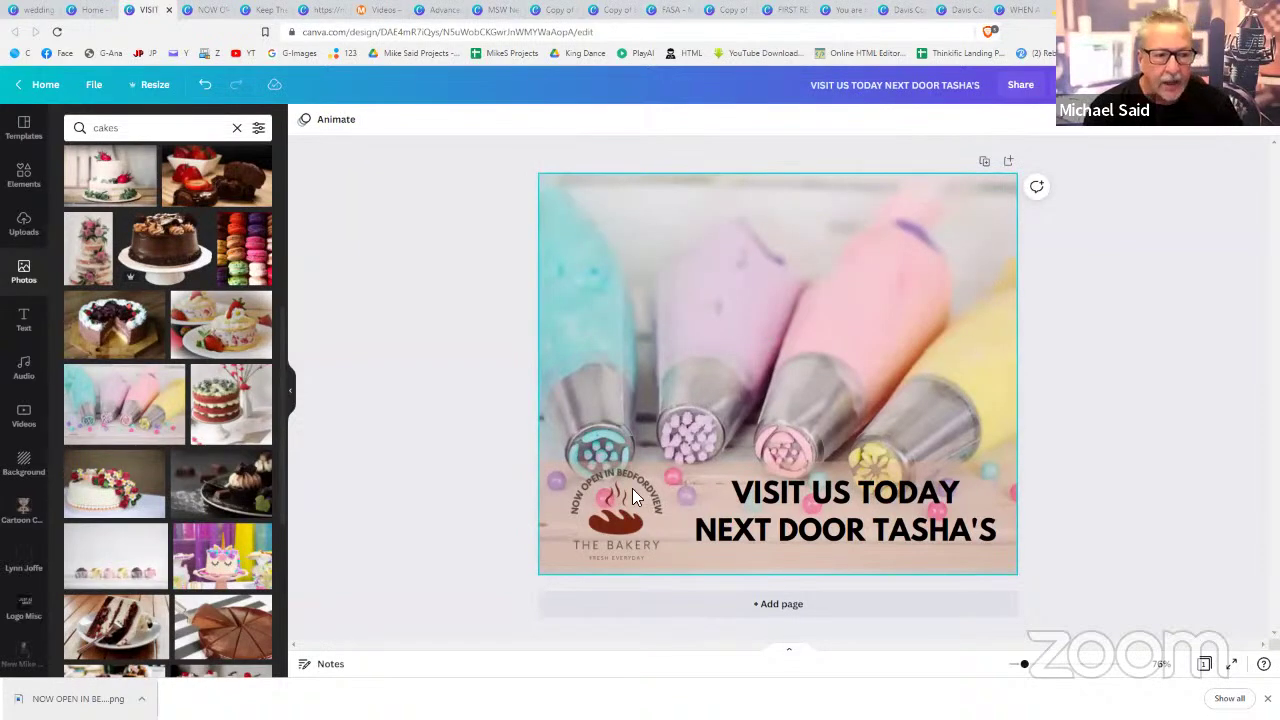
# - Delete the bakery logo, VISIT US TODAY text, bottom band and background photo
pyautogui.click(632, 488)
pyautogui.press('Delete')
pyautogui.click(790, 488)
pyautogui.press('Delete')
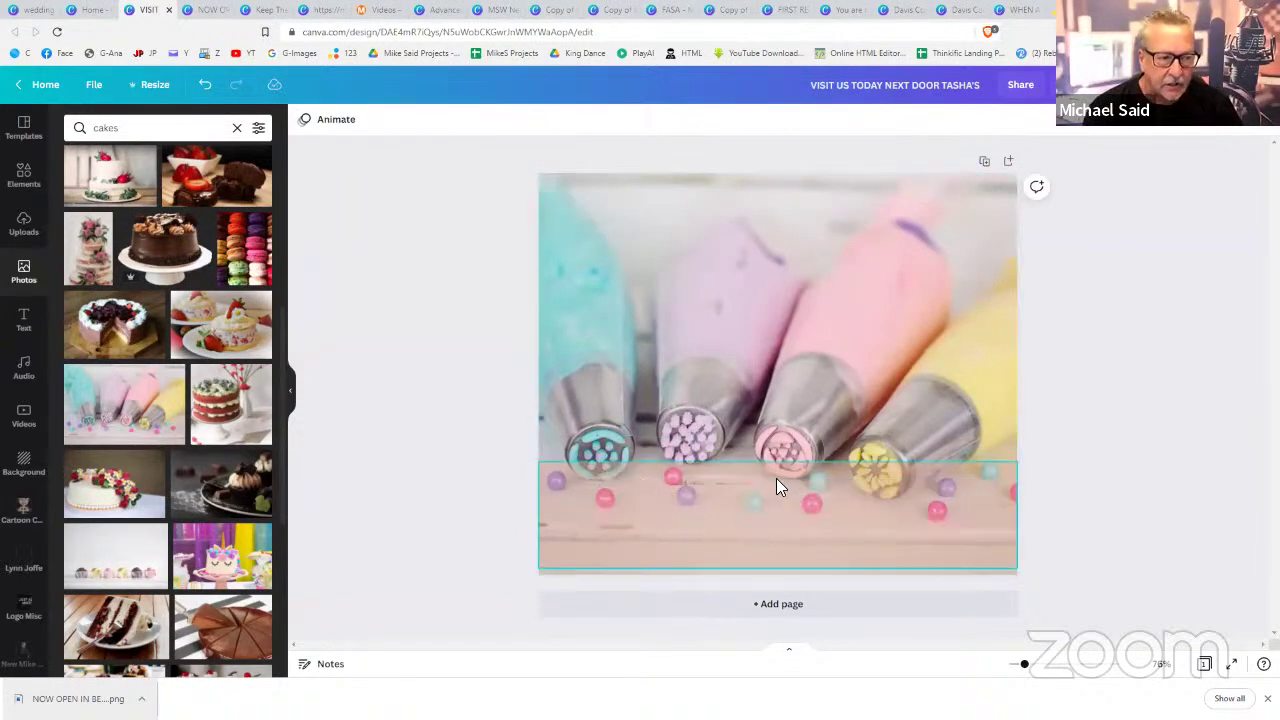
pyautogui.press('Delete')
pyautogui.click(962, 384)
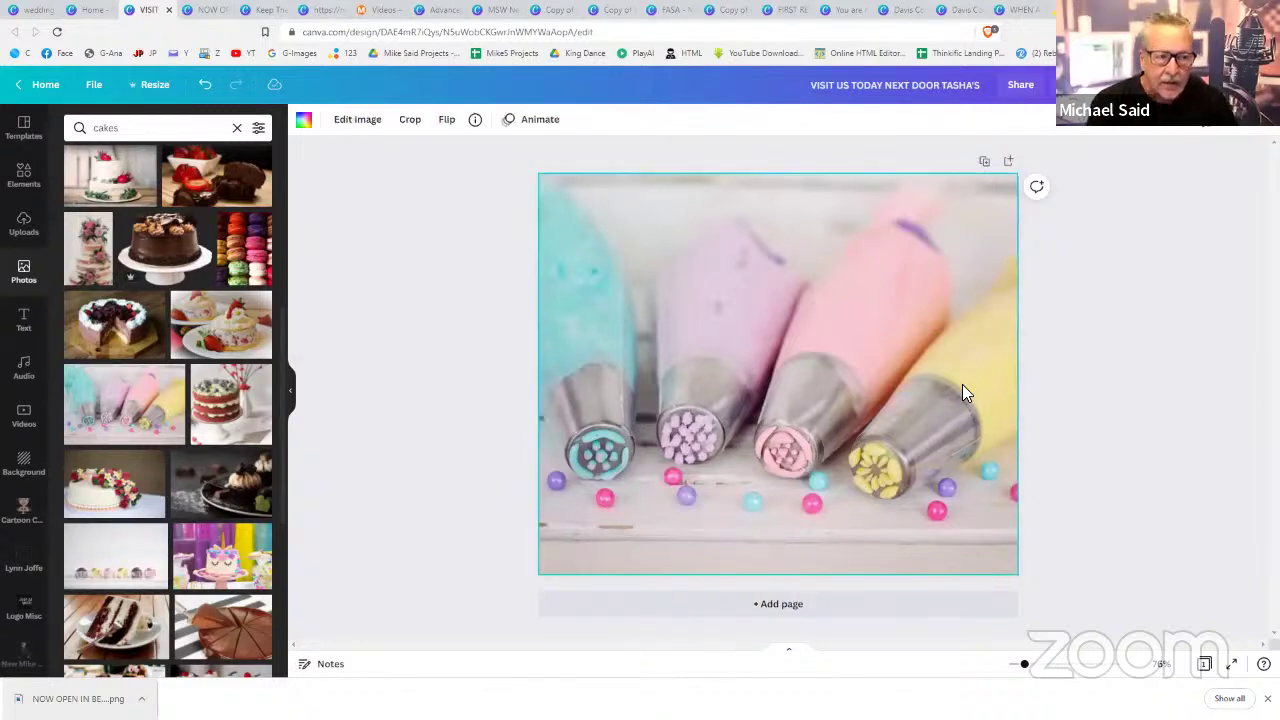
pyautogui.press('Delete')
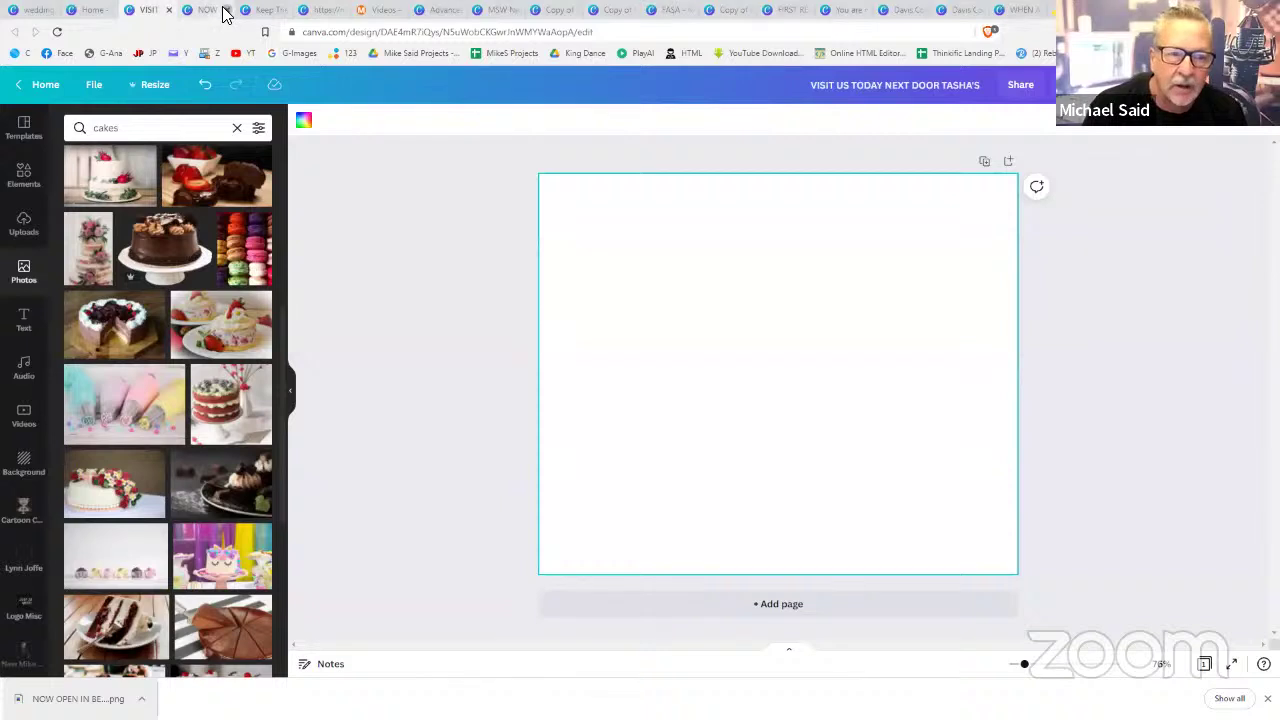
pyautogui.click(224, 14)
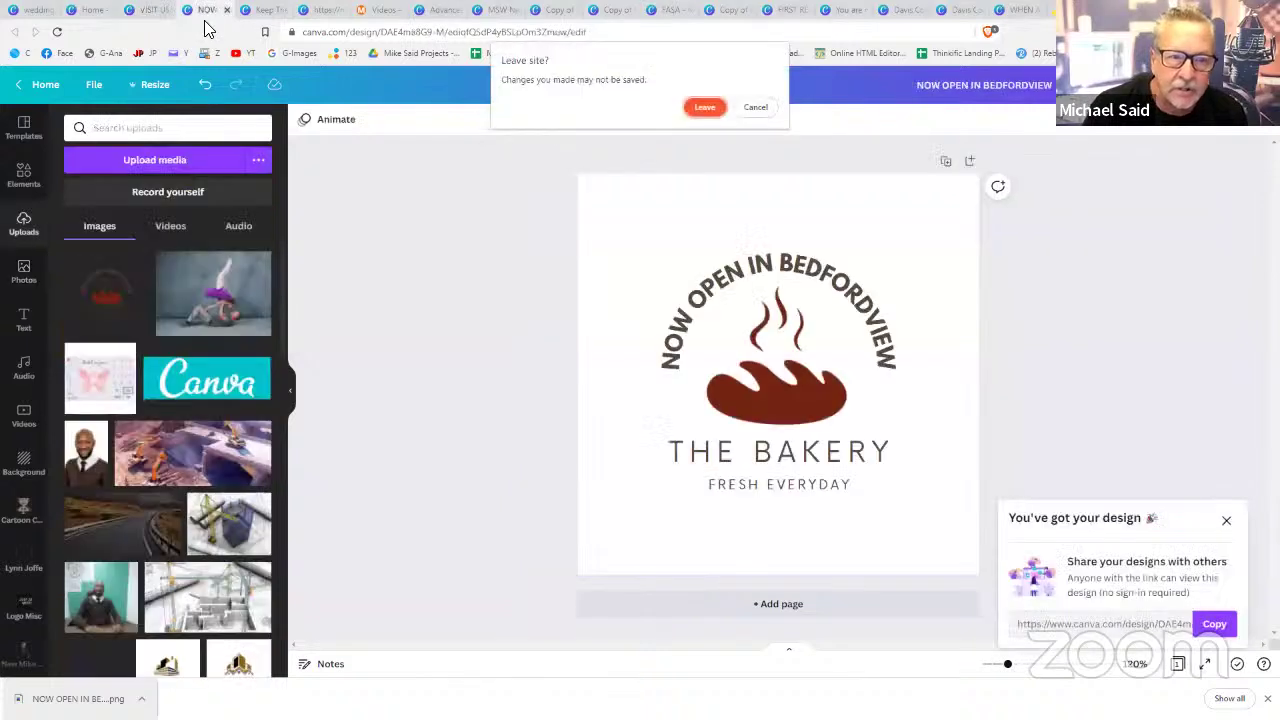
# - Stay on the NOW OPEN IN BEDFORDVIEW design, review download file types, then show page animations
pyautogui.click(755, 107)
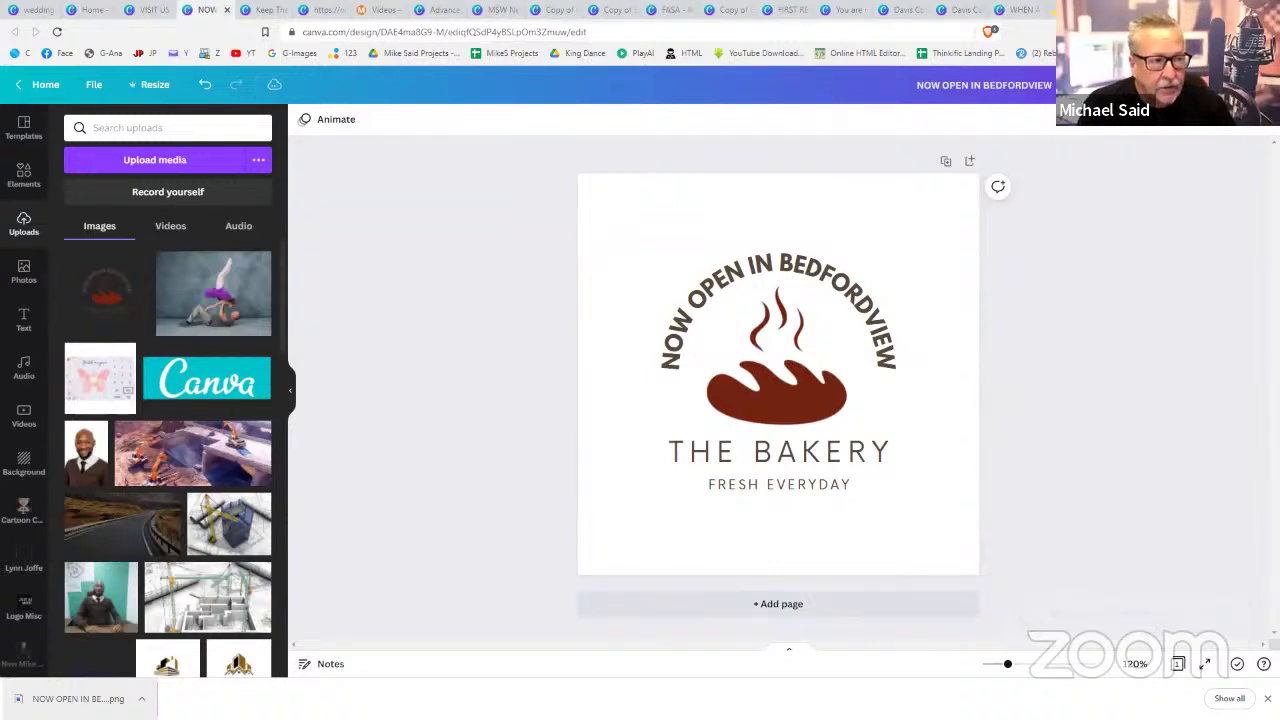
pyautogui.click(1200, 85)
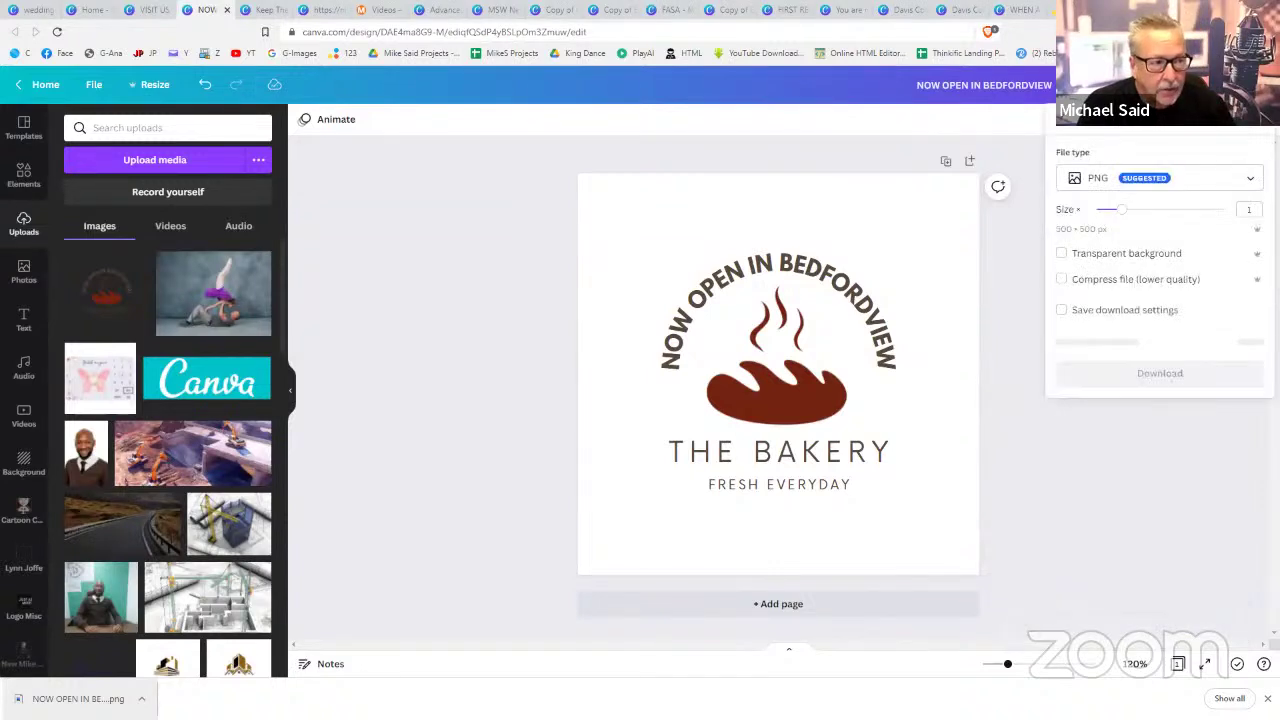
pyautogui.click(1207, 178)
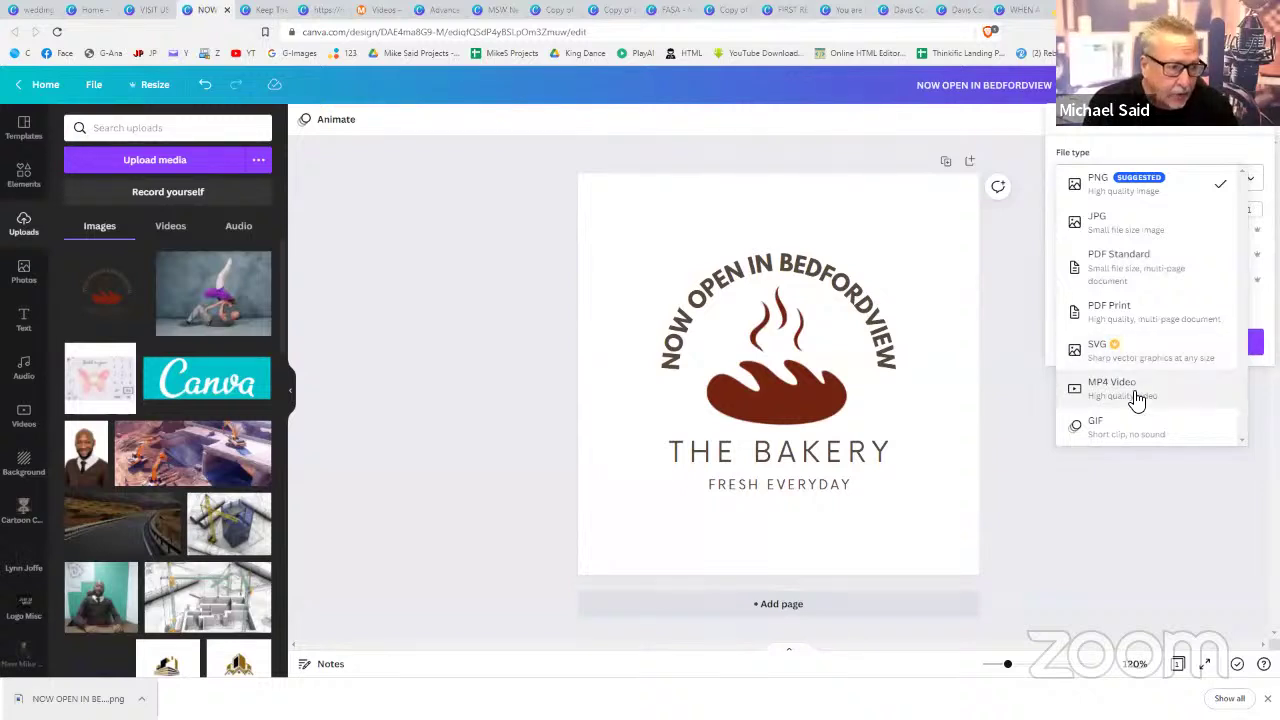
pyautogui.click(765, 270)
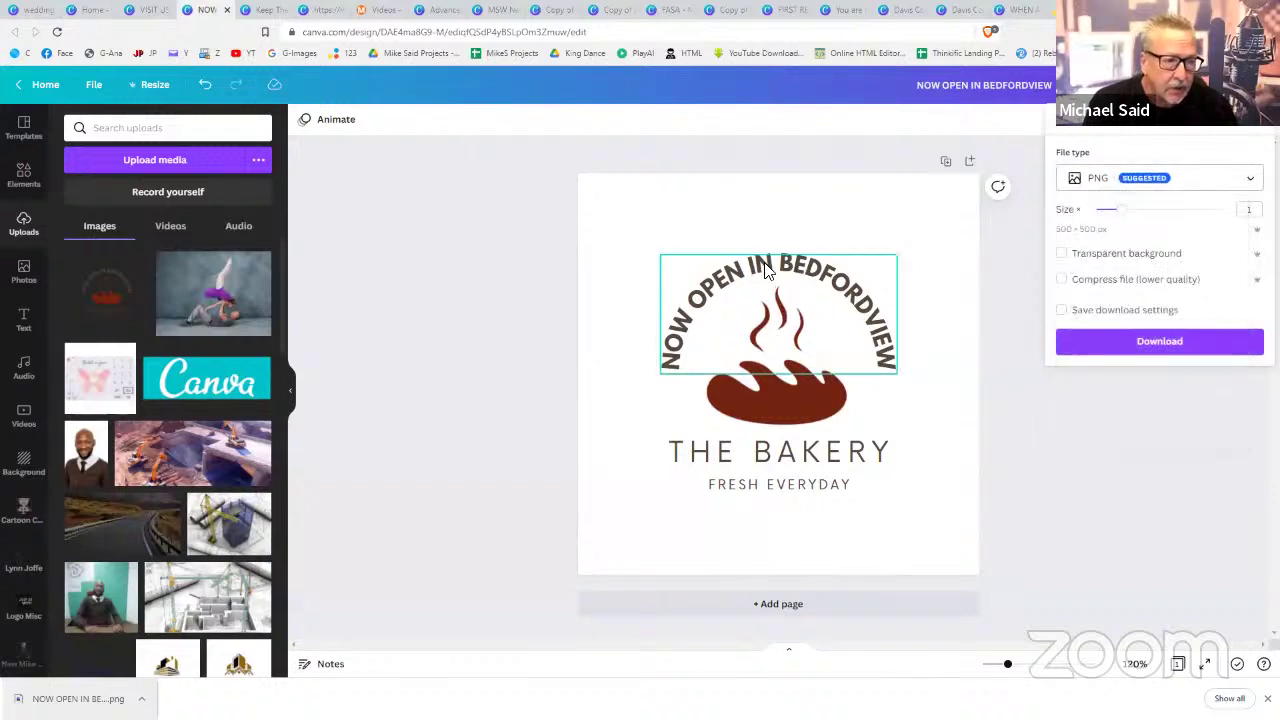
pyautogui.click(325, 120)
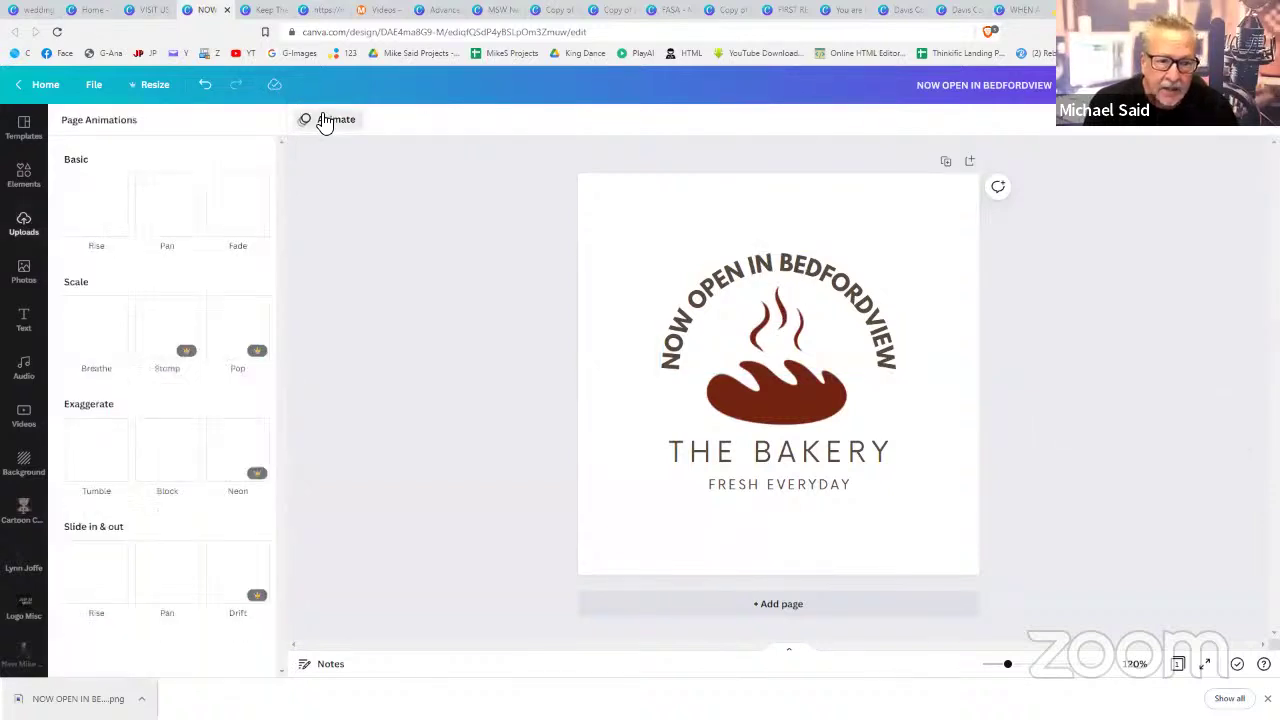
# - Apply the Pop page animation after previewing Breathe and Stomp
pyautogui.click(97, 322)
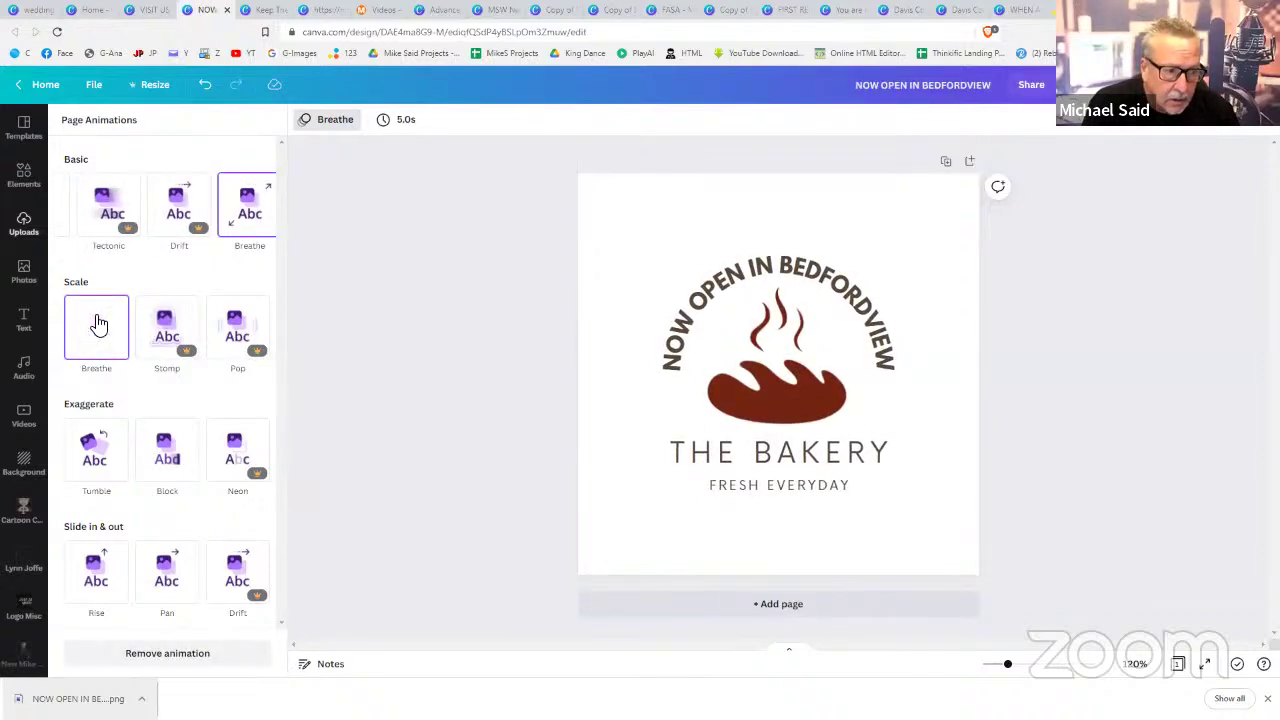
pyautogui.click(160, 326)
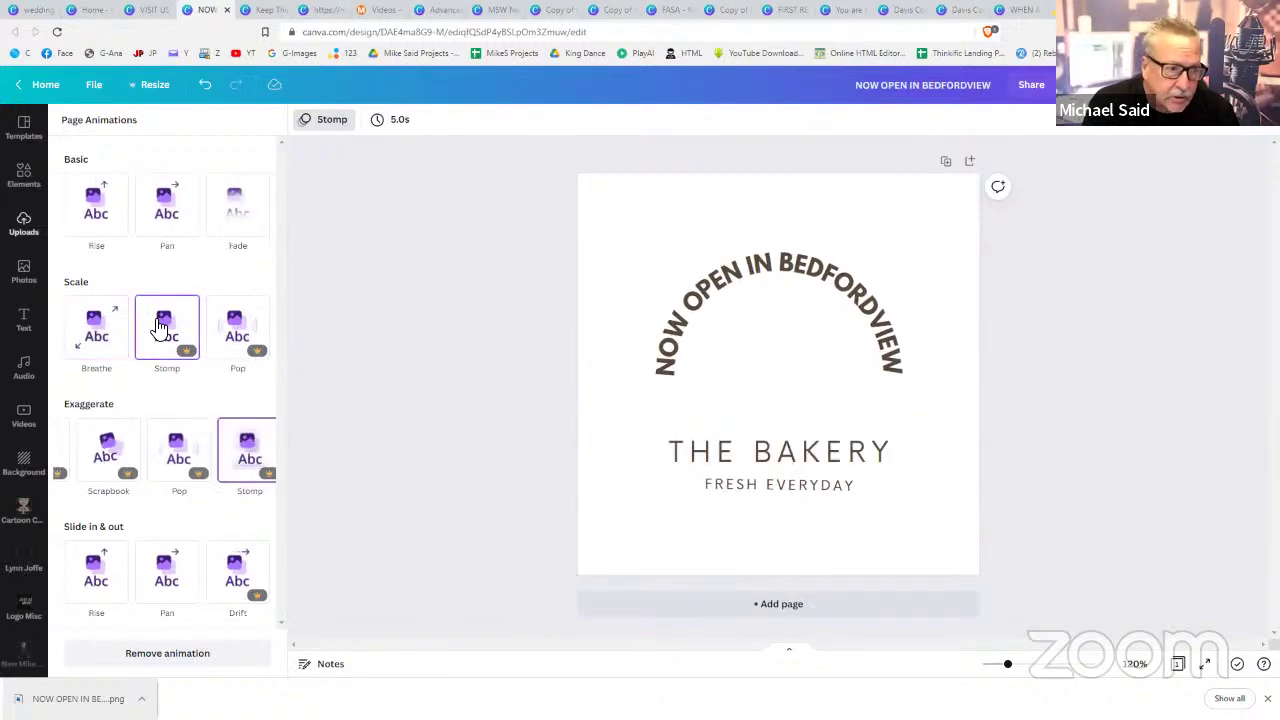
pyautogui.click(248, 322)
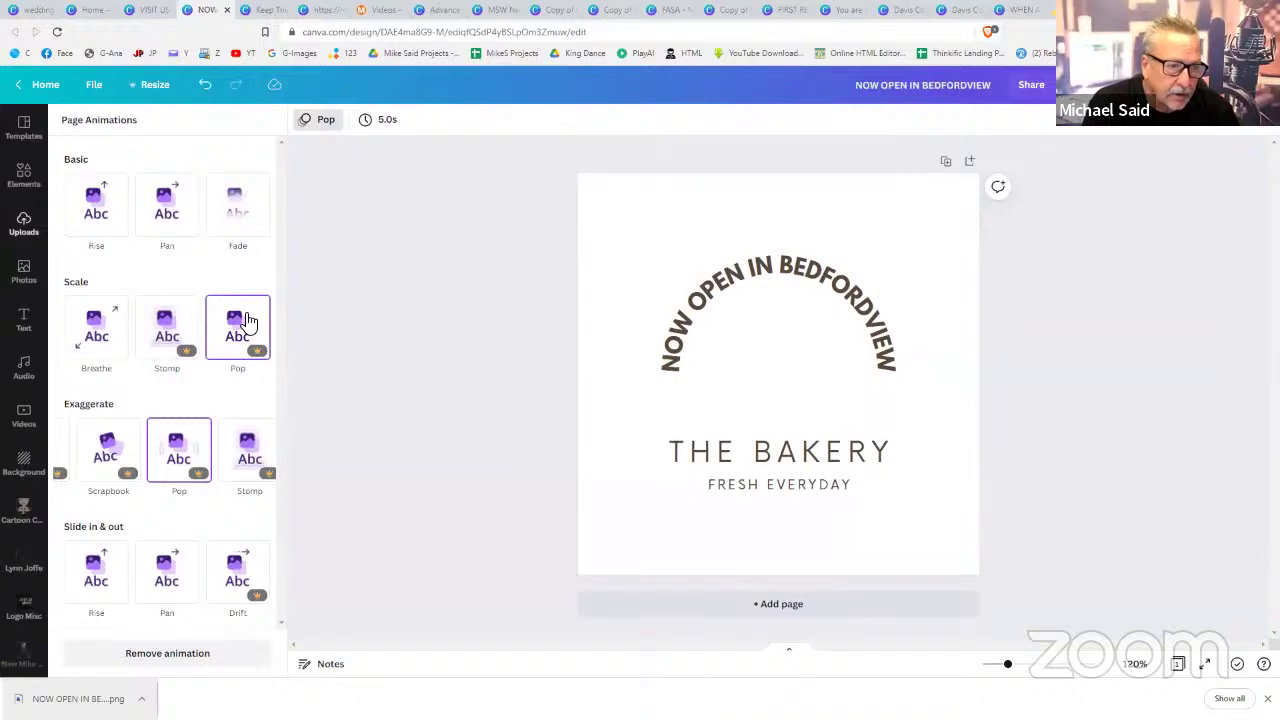
pyautogui.click(1071, 332)
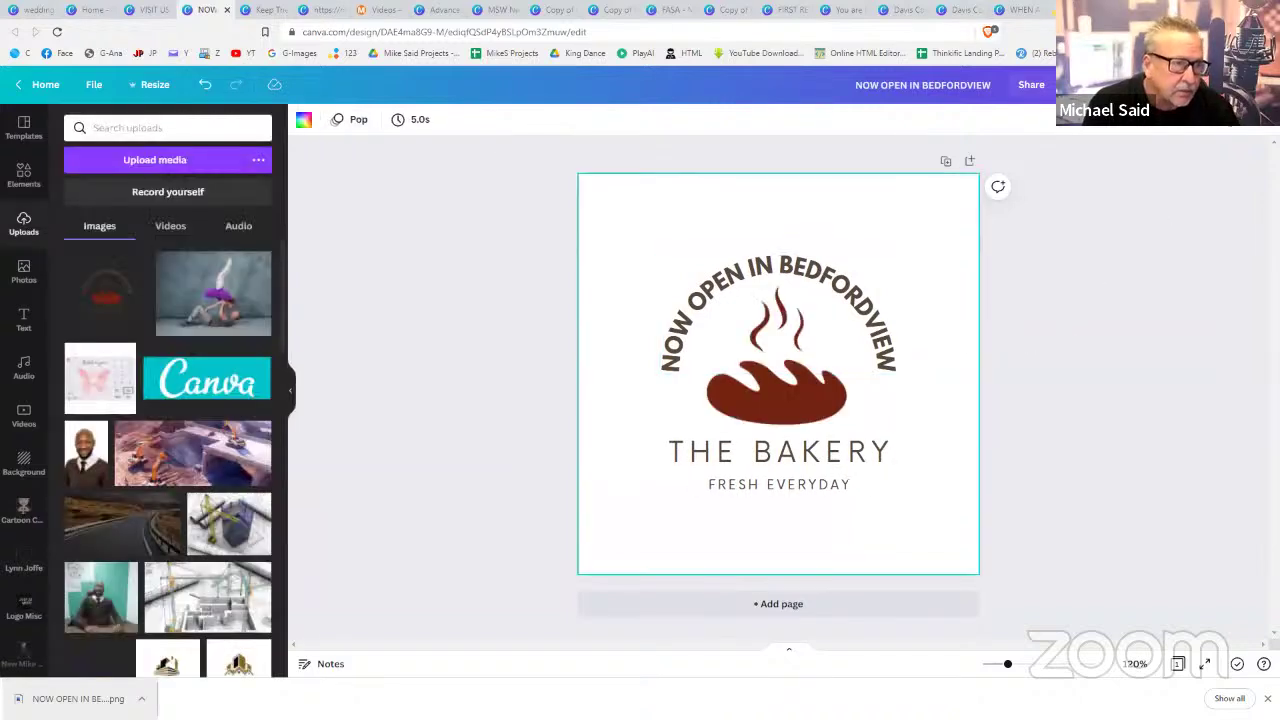
# - Download the design as an MP4 video, switching the file type from GIF
pyautogui.click(1180, 85)
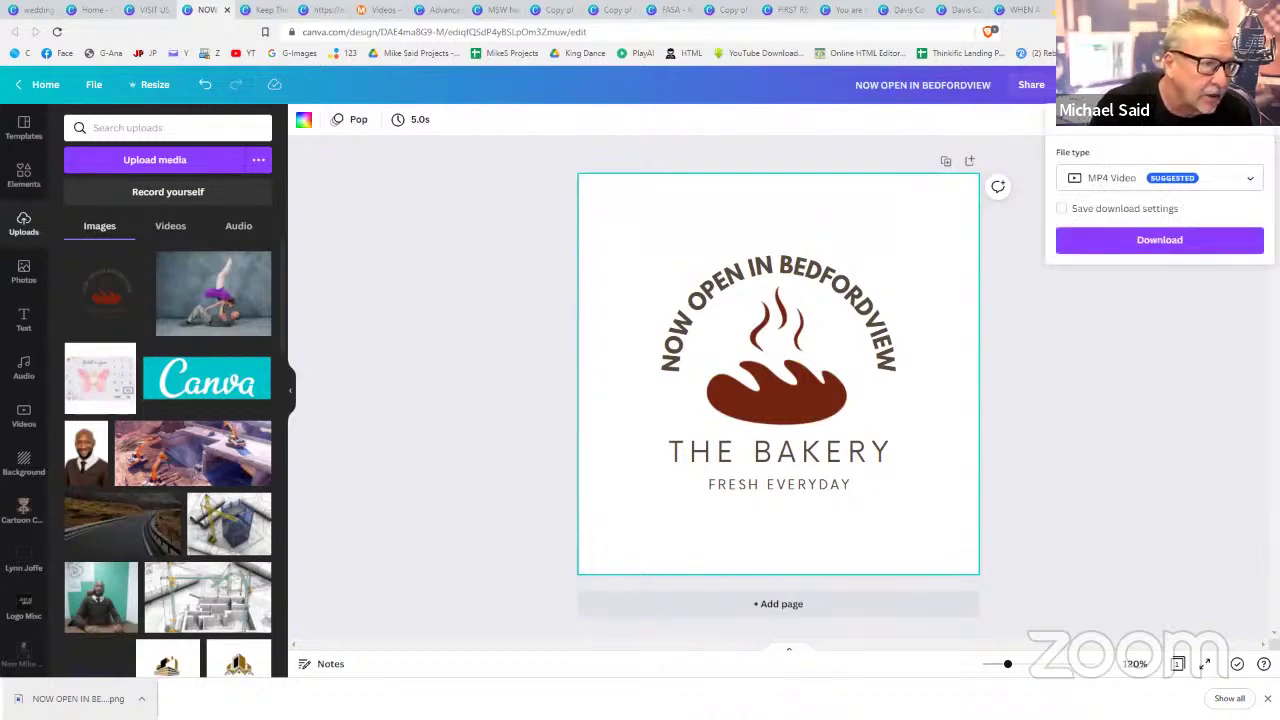
pyautogui.click(1140, 180)
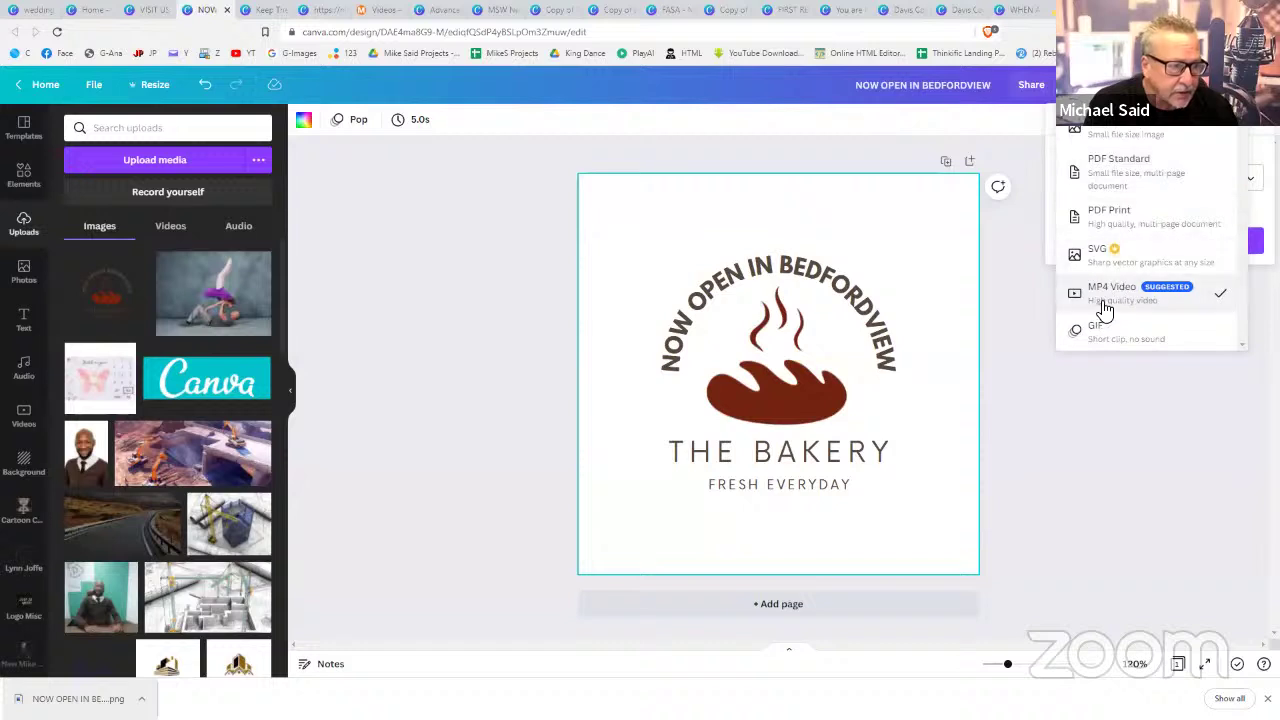
pyautogui.click(1111, 340)
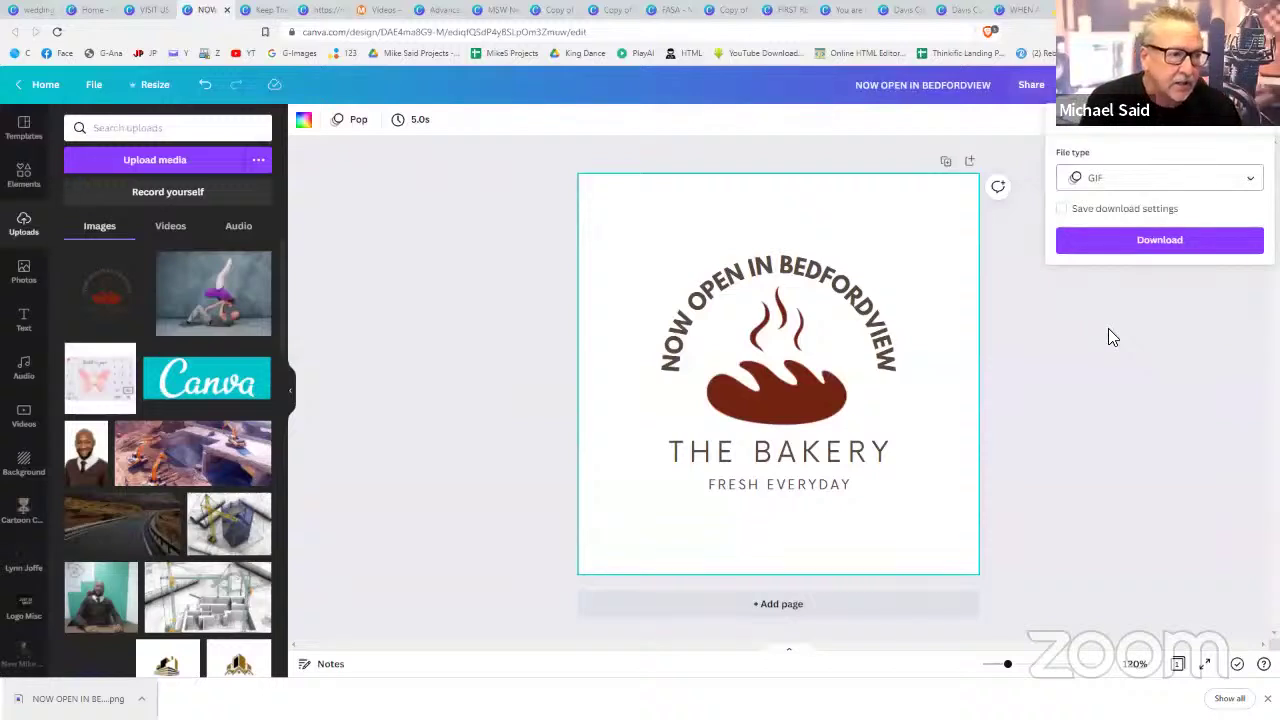
pyautogui.click(1154, 180)
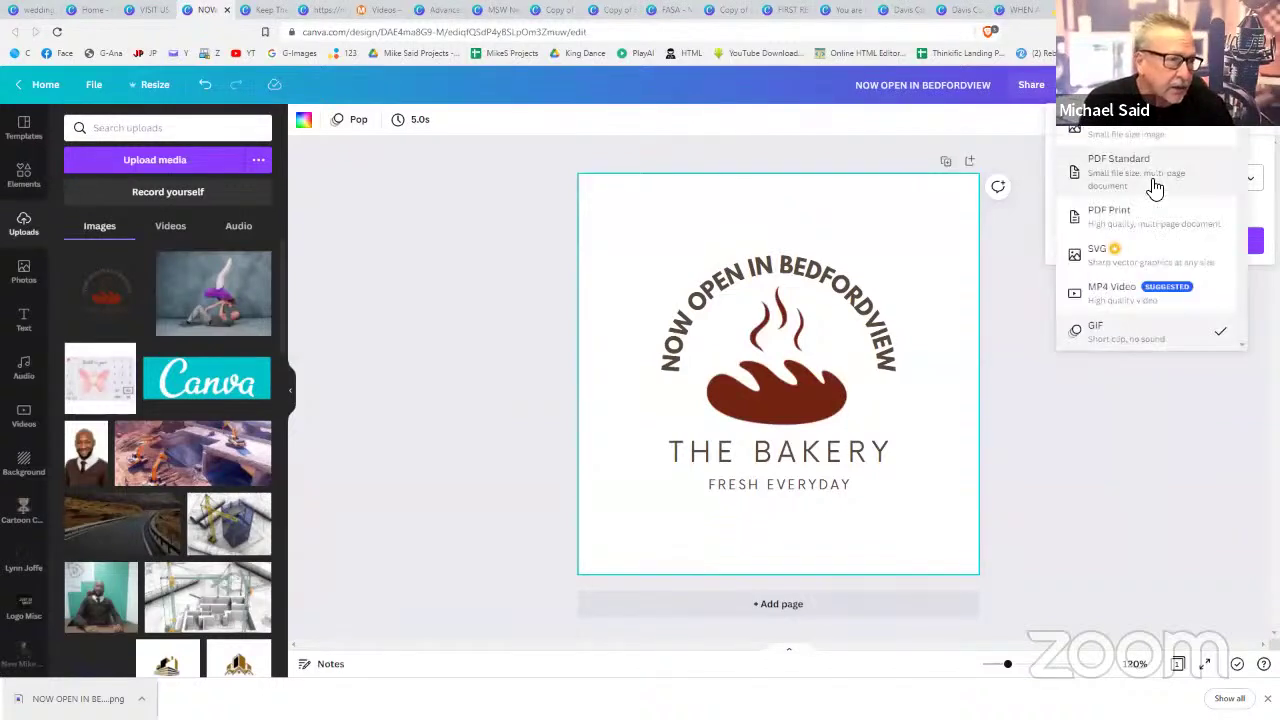
pyautogui.click(1115, 294)
pyautogui.click(1145, 243)
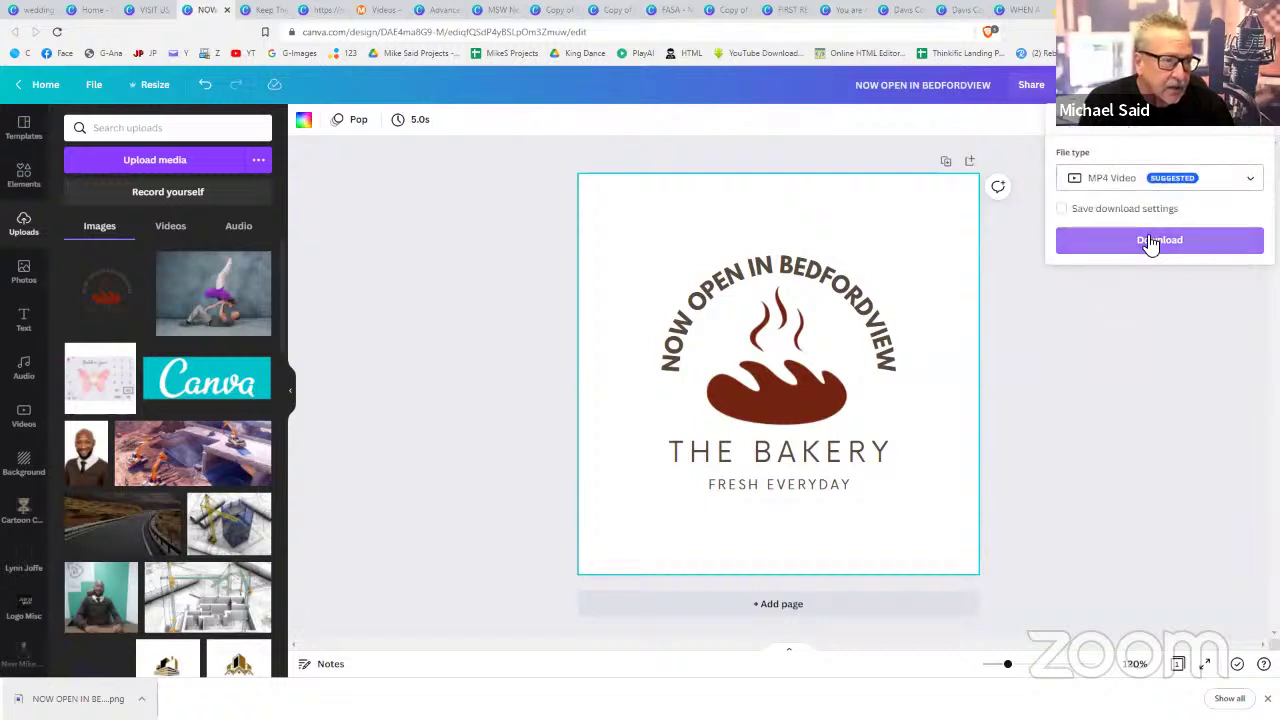
pyautogui.click(1161, 359)
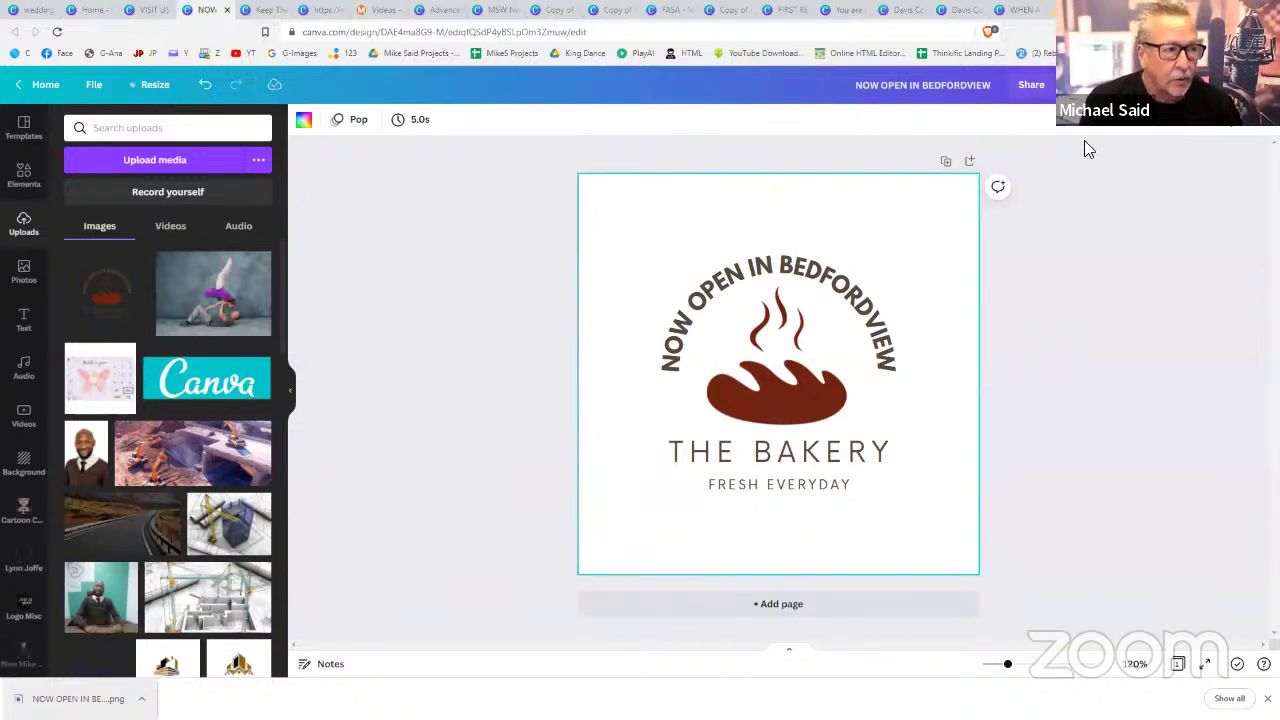
pyautogui.click(140, 88)
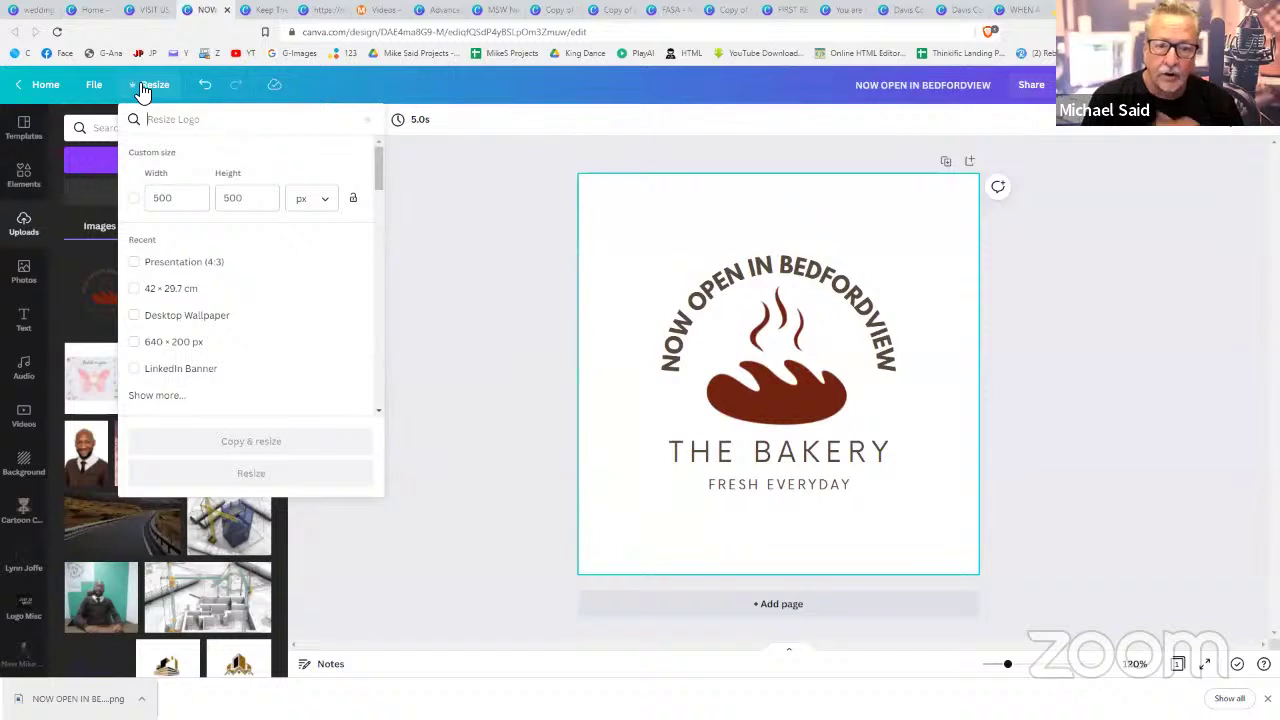
# - Create a copy of the bakery logo design resized to a 1080 × 1920 px Instagram Story
pyautogui.write('insta')
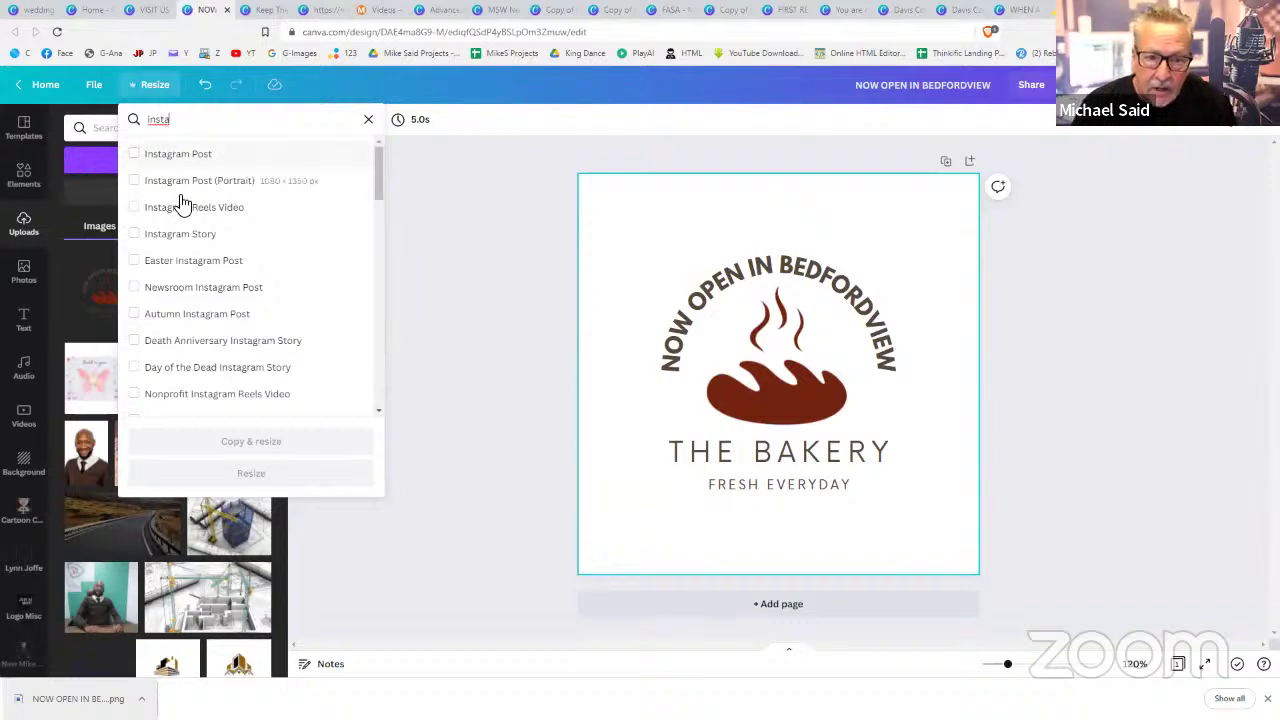
pyautogui.click(177, 242)
pyautogui.click(177, 242)
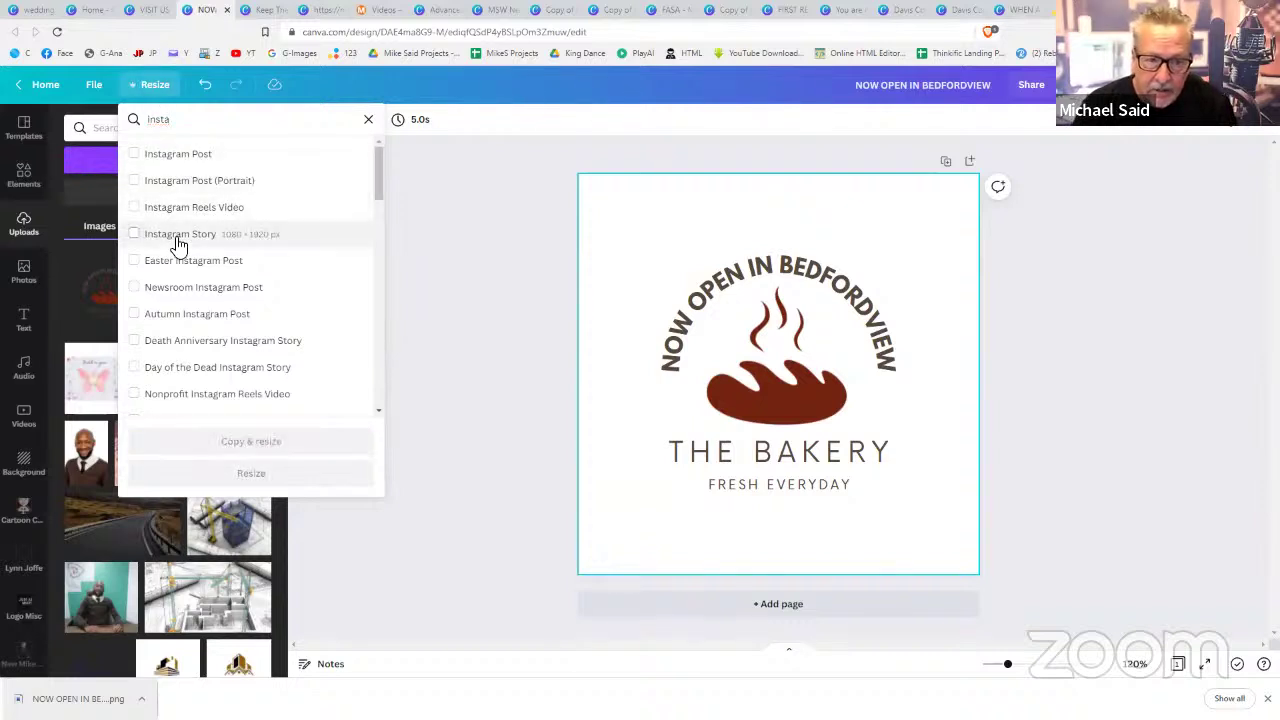
pyautogui.click(158, 243)
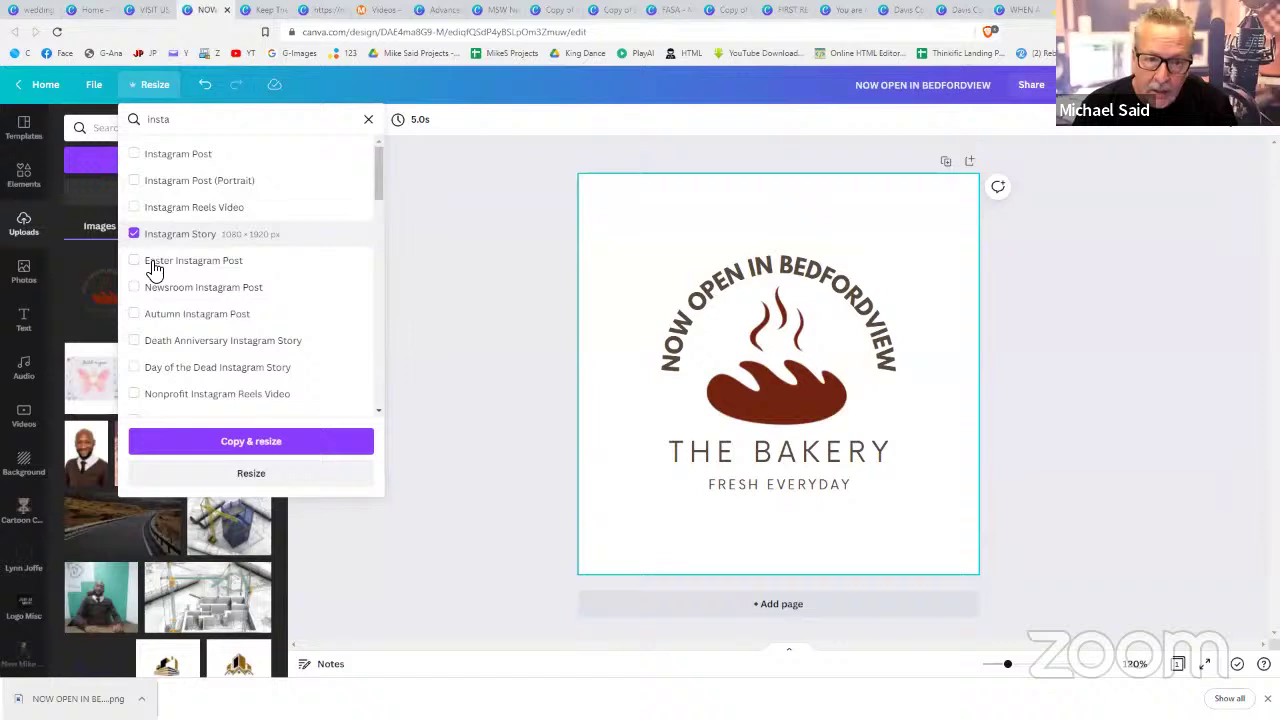
pyautogui.click(250, 474)
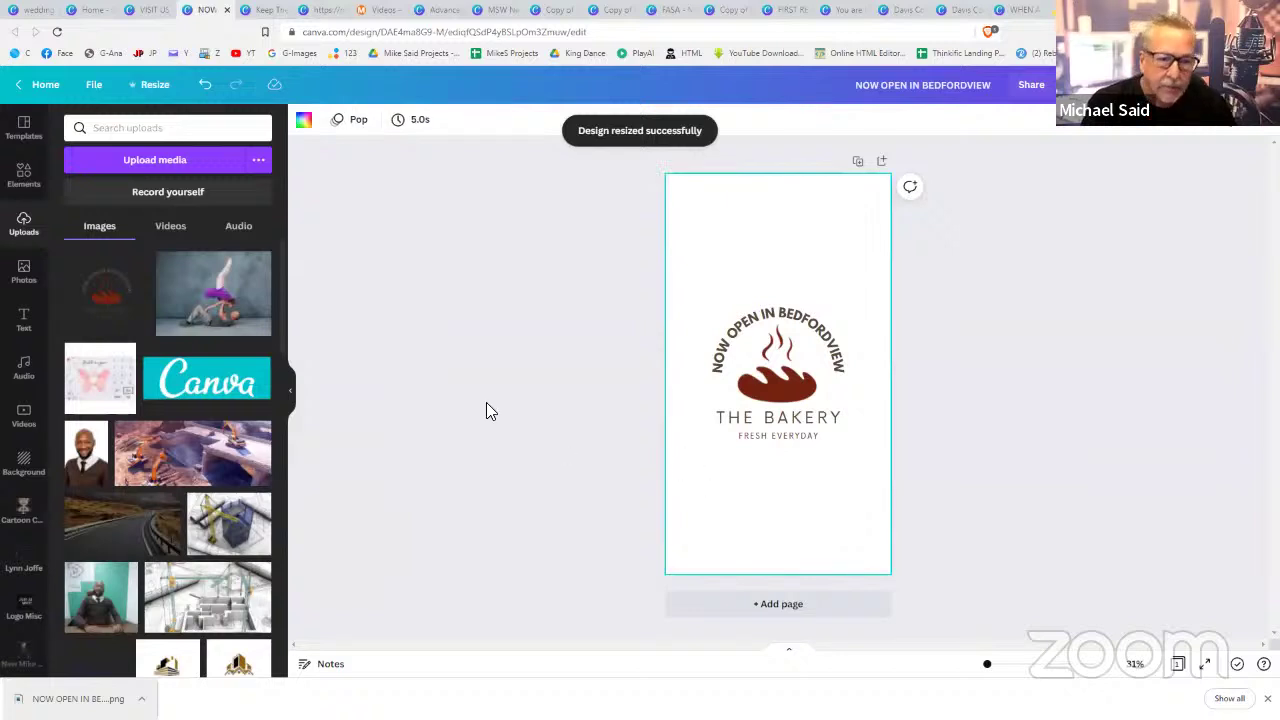
# - Set the pastel piping-bag photo as the story background and lower its transparency to fade it
pyautogui.click(30, 276)
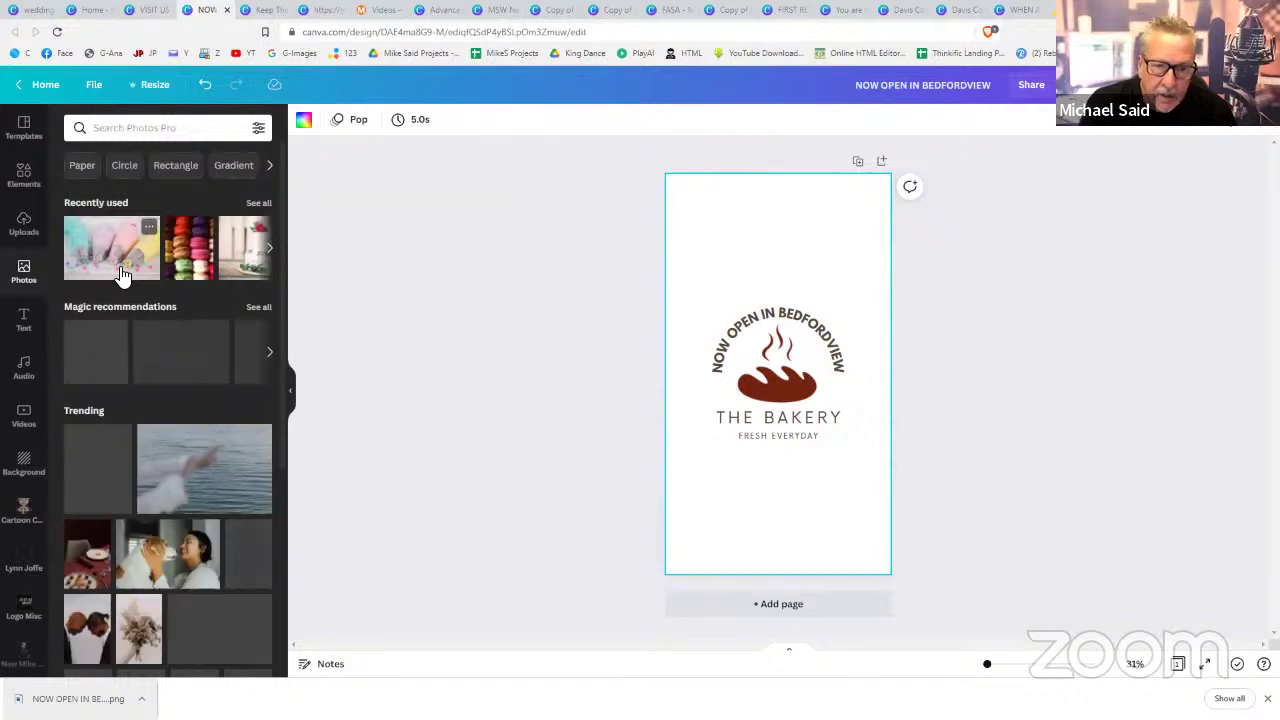
pyautogui.click(120, 270)
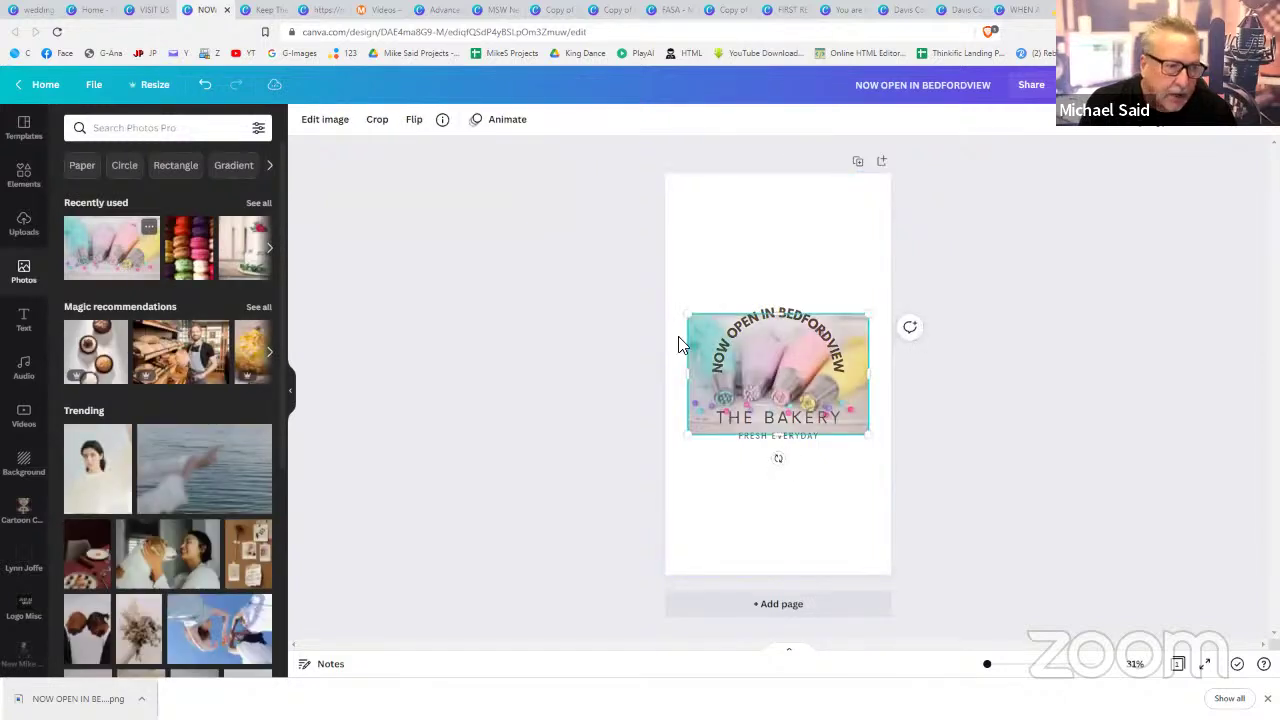
pyautogui.rightClick(855, 331)
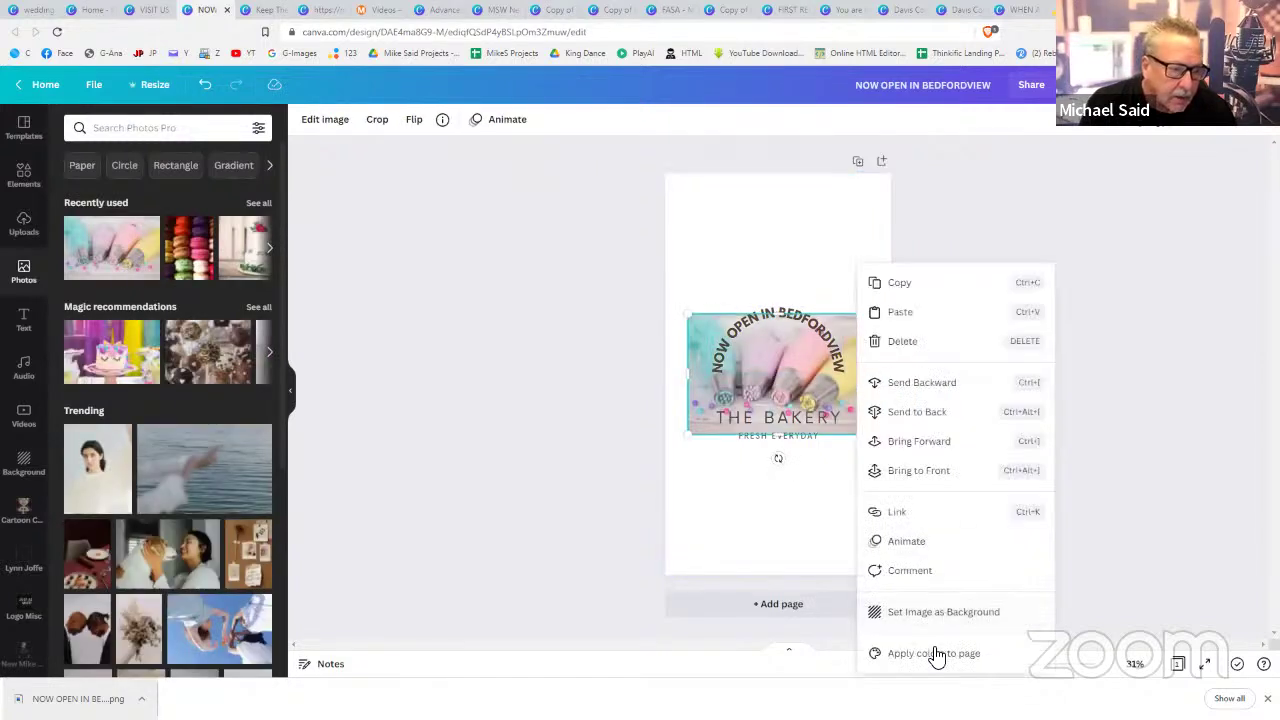
pyautogui.click(940, 614)
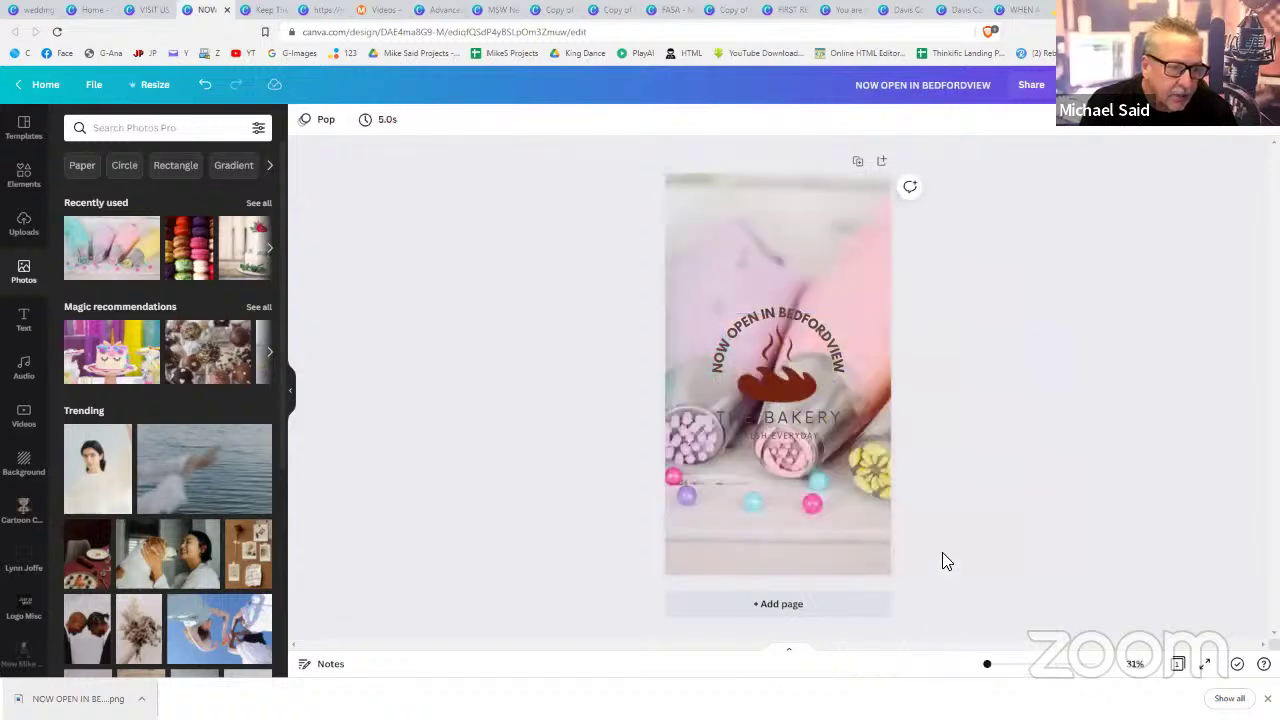
pyautogui.click(878, 238)
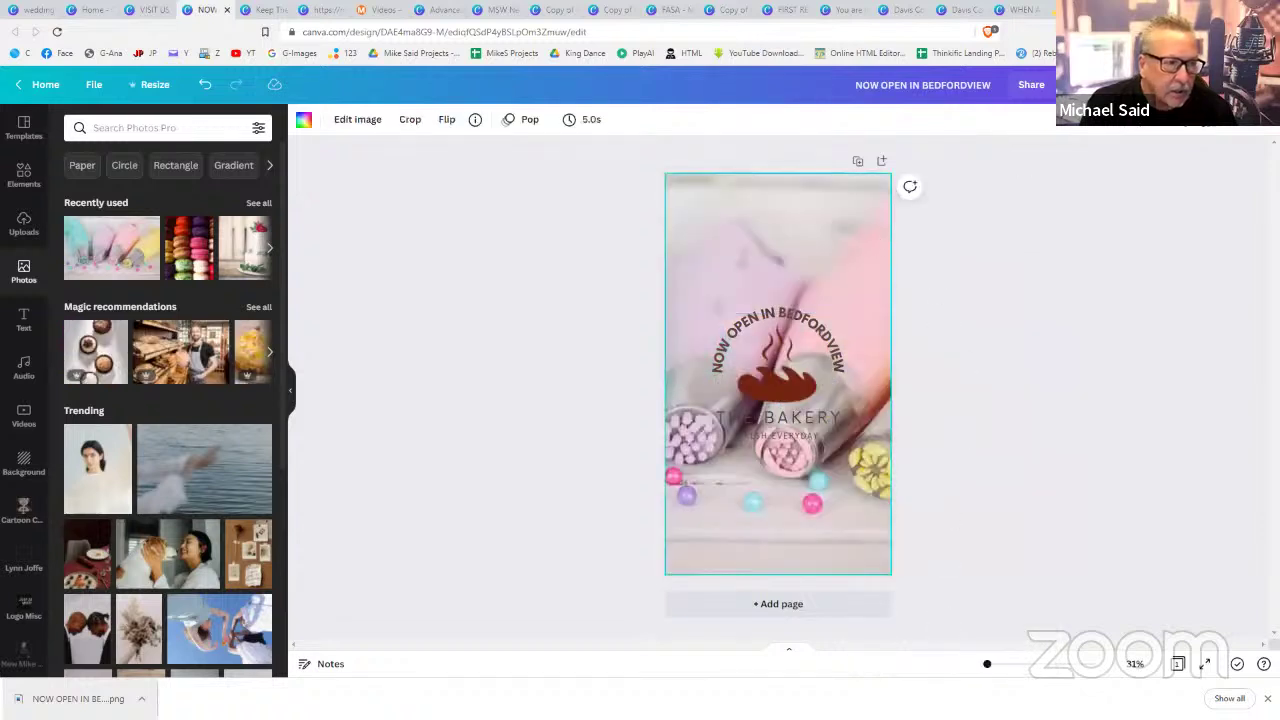
pyautogui.click(1203, 140)
pyautogui.moveTo(1157, 163); pyautogui.dragTo(1118, 166)
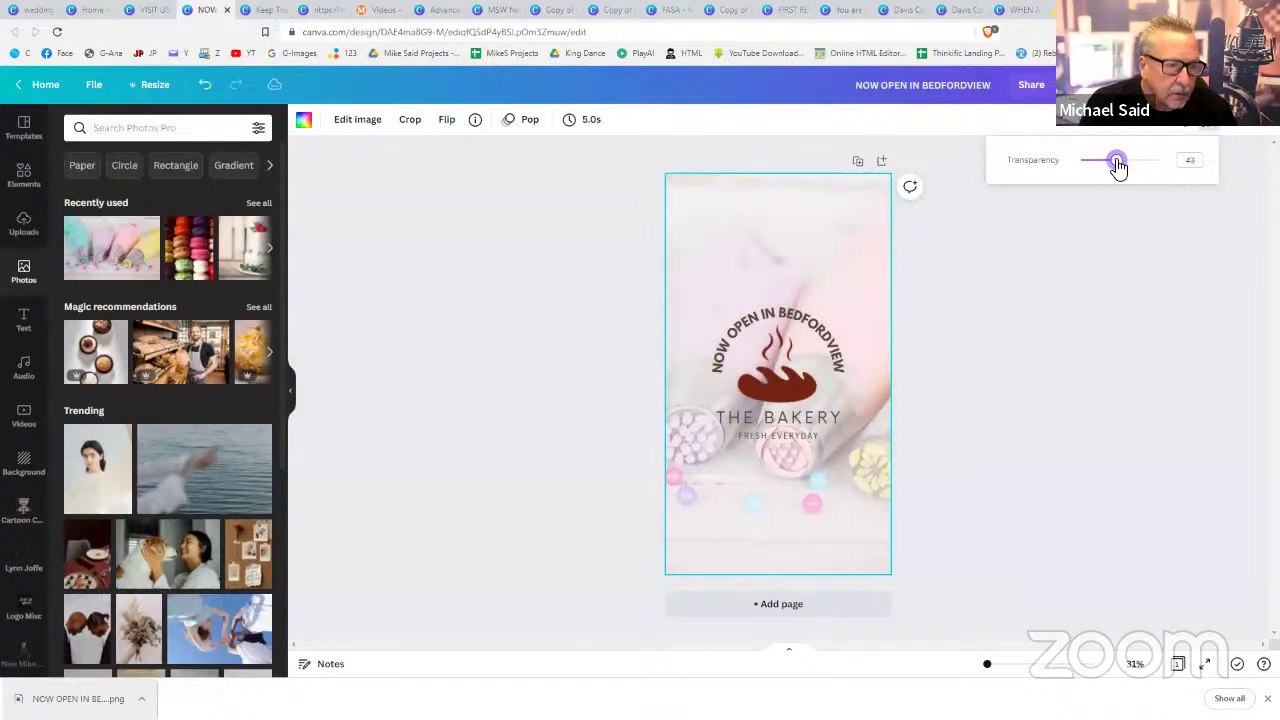
pyautogui.click(1041, 304)
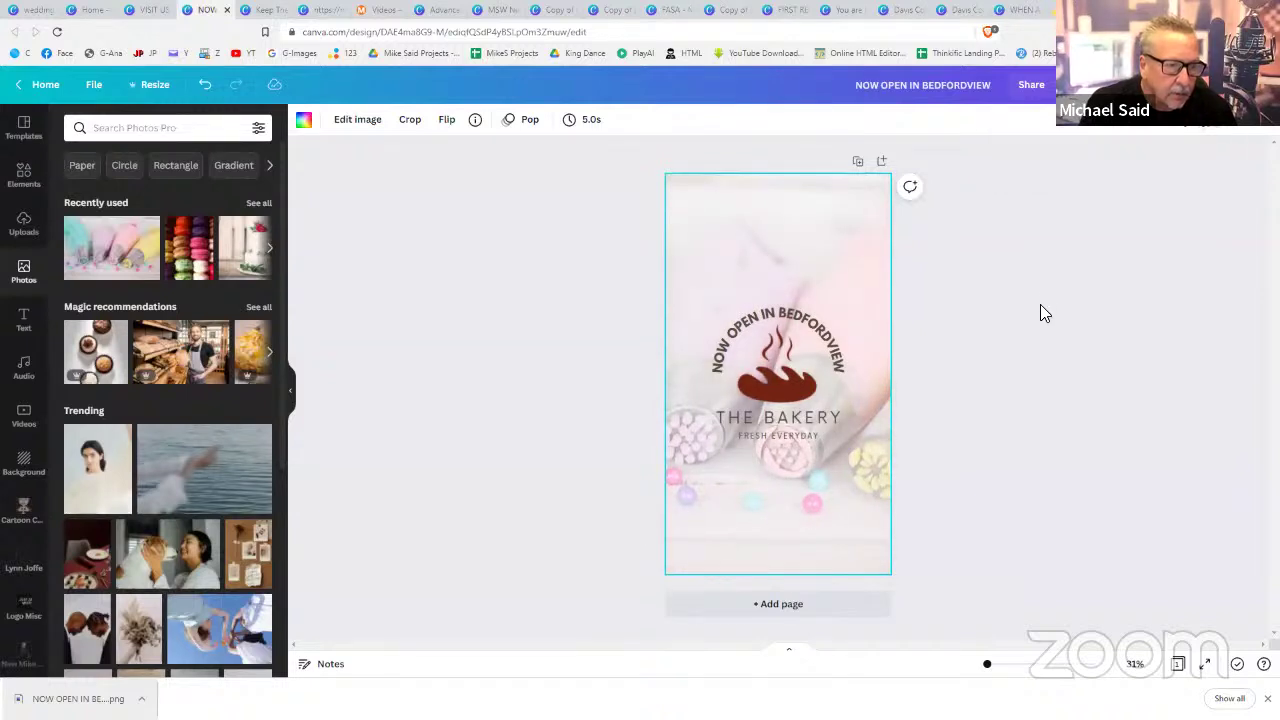
pyautogui.click(1040, 304)
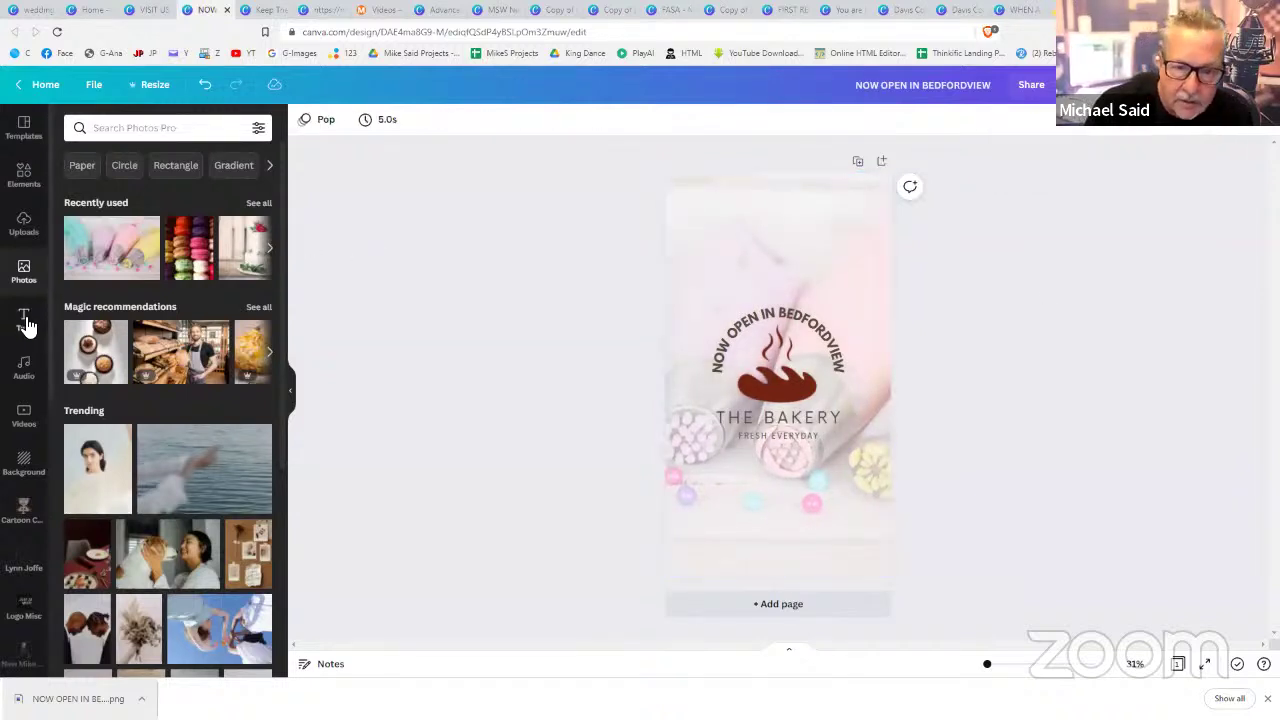
# - Add an 'OPEN NOW' heading below the bakery logo and enlarge it to size 107
pyautogui.click(24, 320)
pyautogui.click(172, 206)
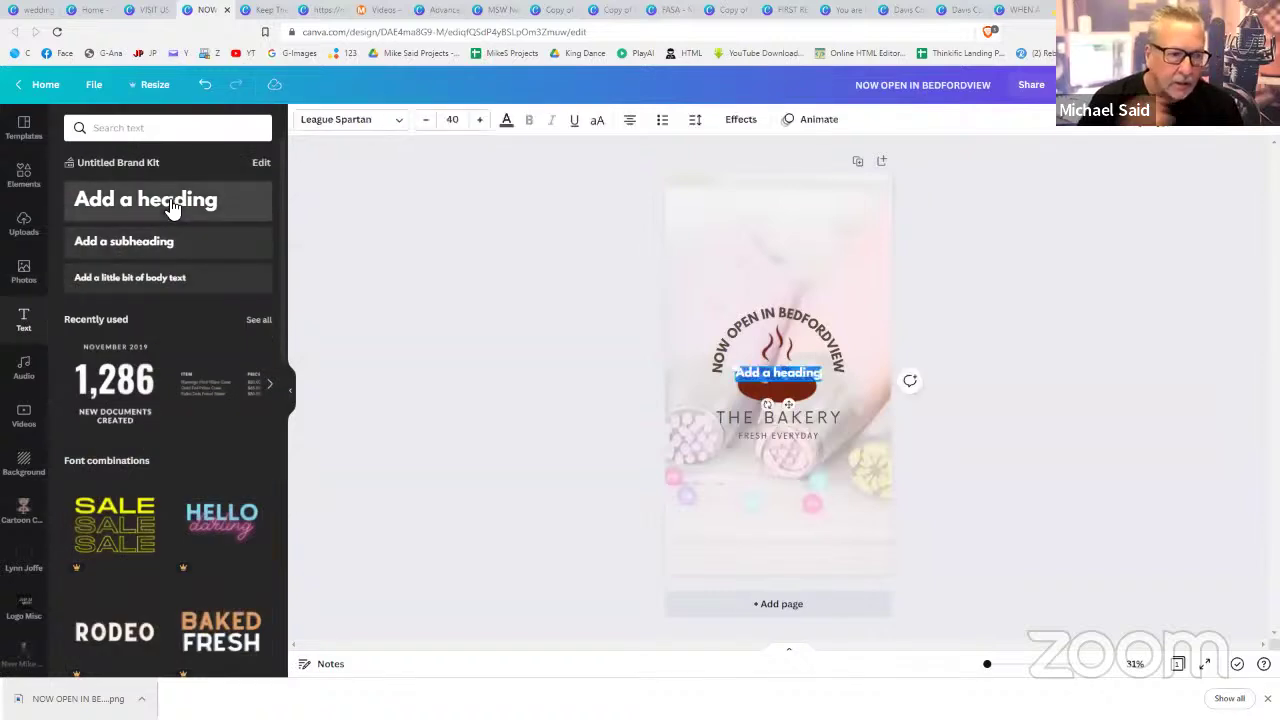
pyautogui.write('OPEN')
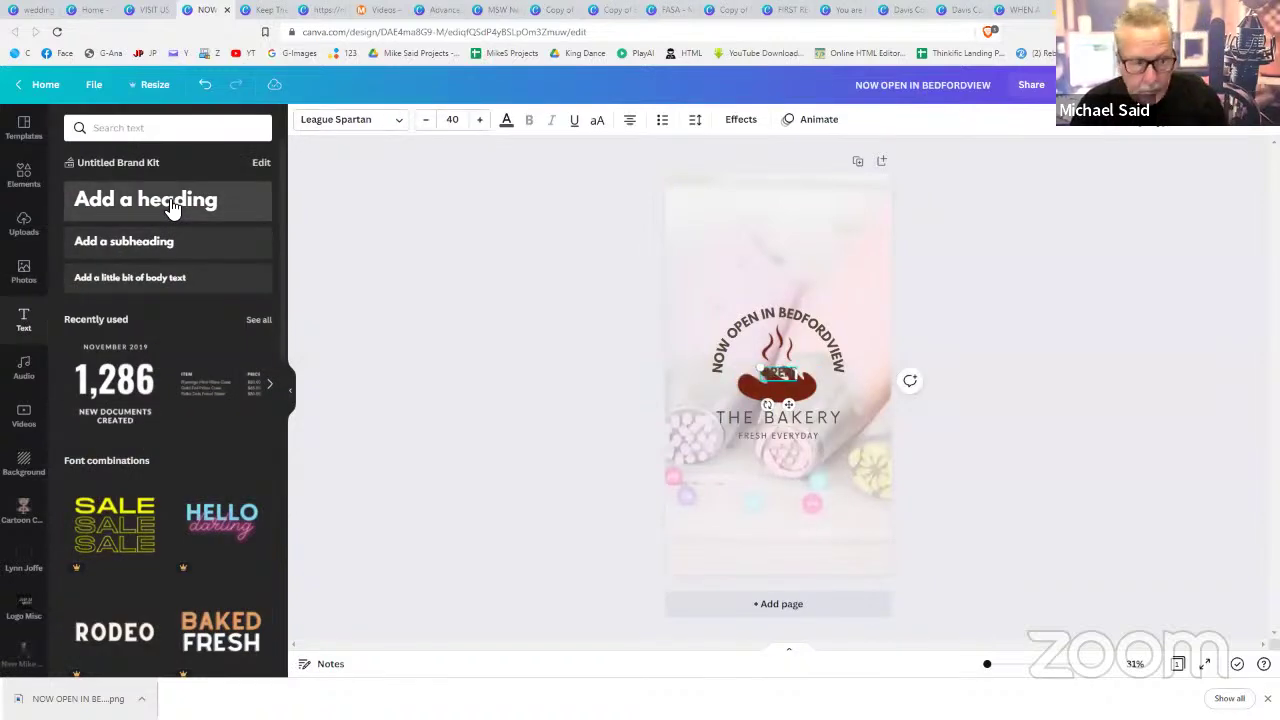
pyautogui.write(' NOW')
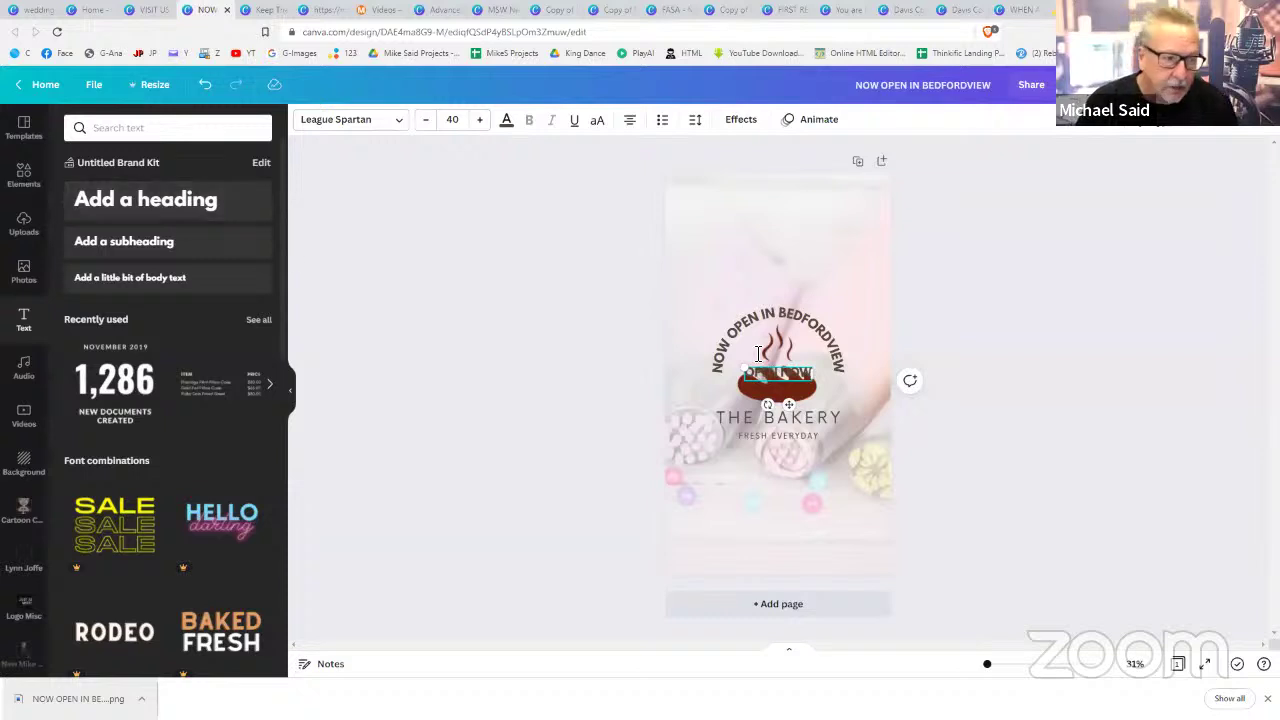
pyautogui.moveTo(797, 410); pyautogui.dragTo(866, 549)
pyautogui.moveTo(697, 526); pyautogui.dragTo(686, 531)
pyautogui.click(1058, 524)
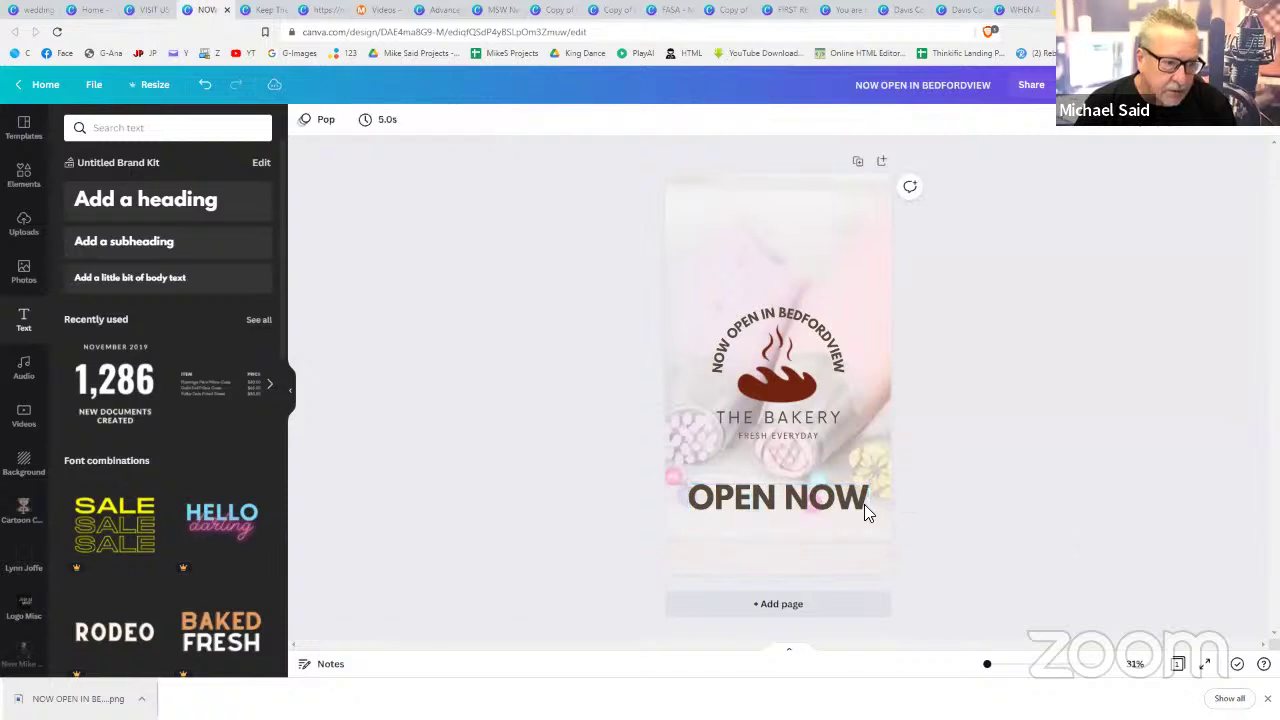
pyautogui.click(820, 502)
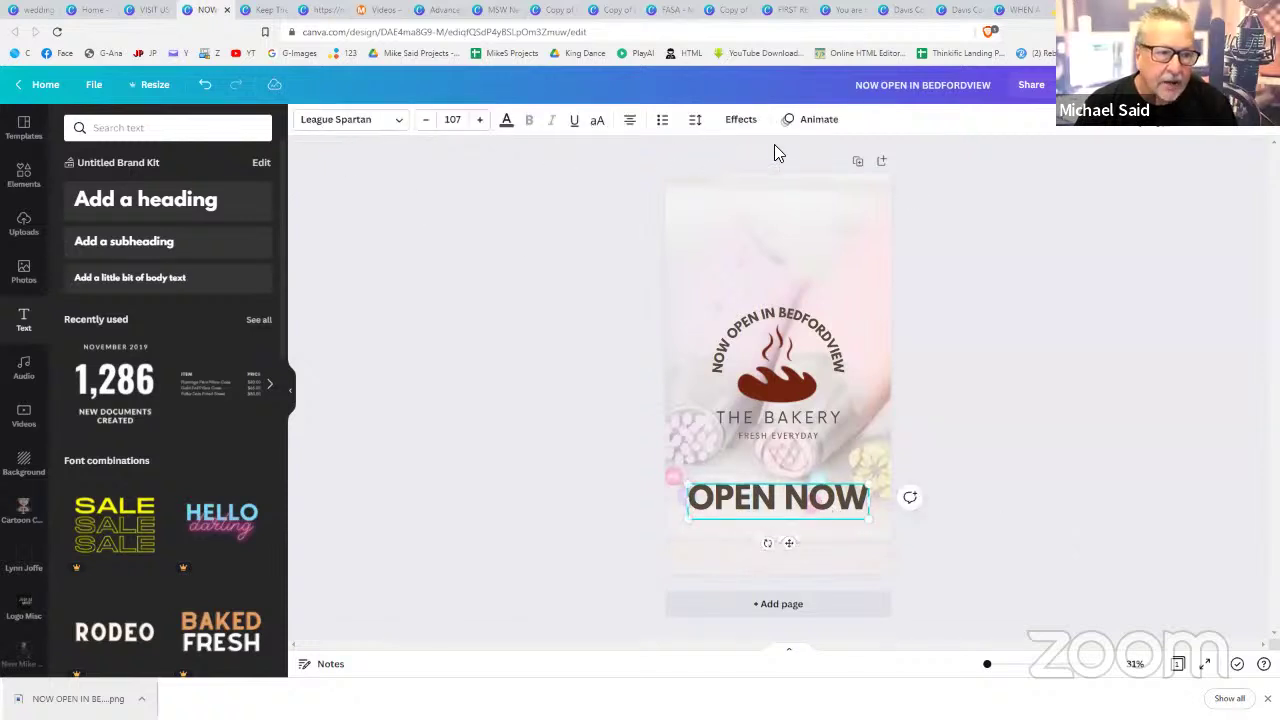
# - Apply the Pan animation to the OPEN NOW heading
pyautogui.click(815, 121)
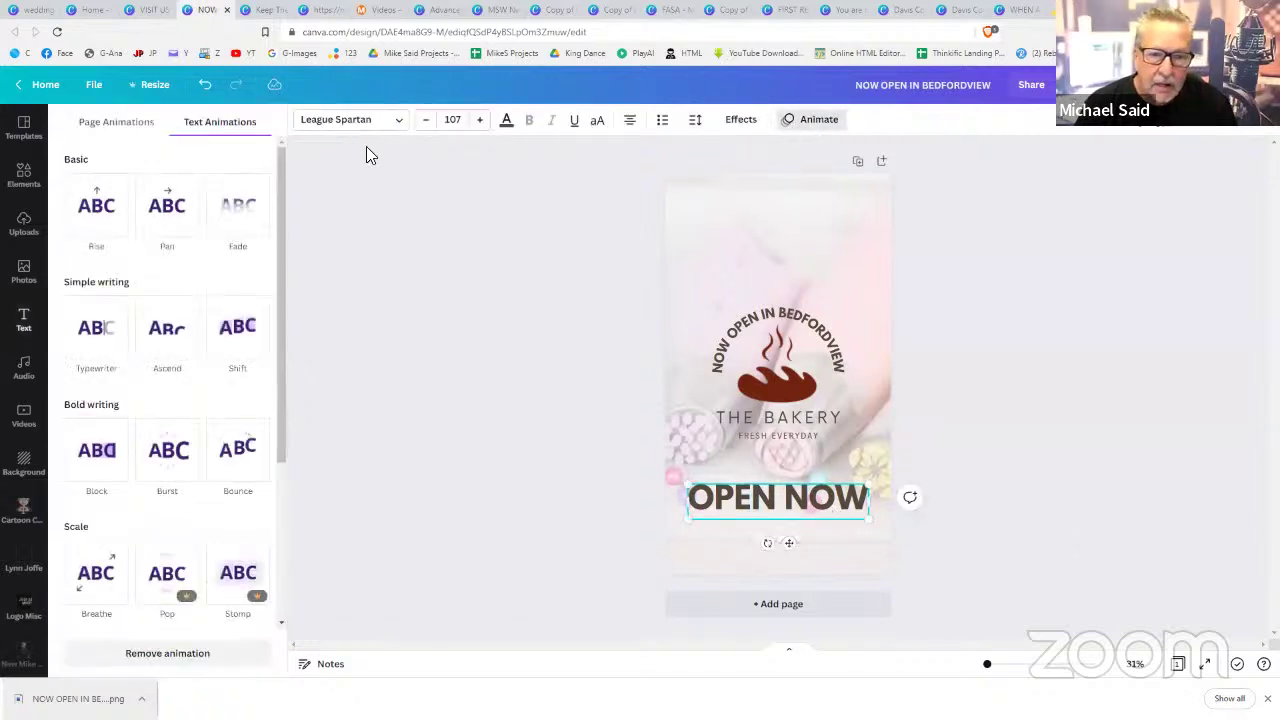
pyautogui.click(183, 205)
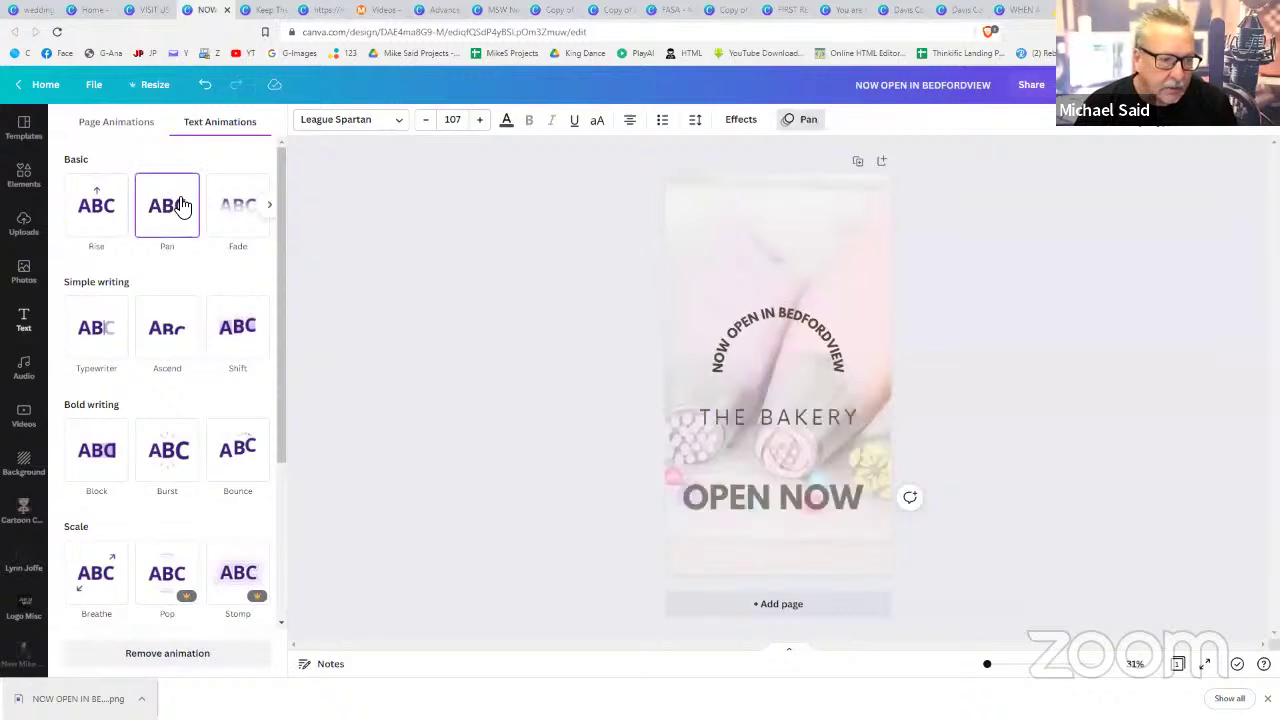
pyautogui.click(1140, 188)
pyautogui.click(1145, 197)
# - Download the story as an MP4 video and dismiss the app promotion popup
pyautogui.click(1085, 84)
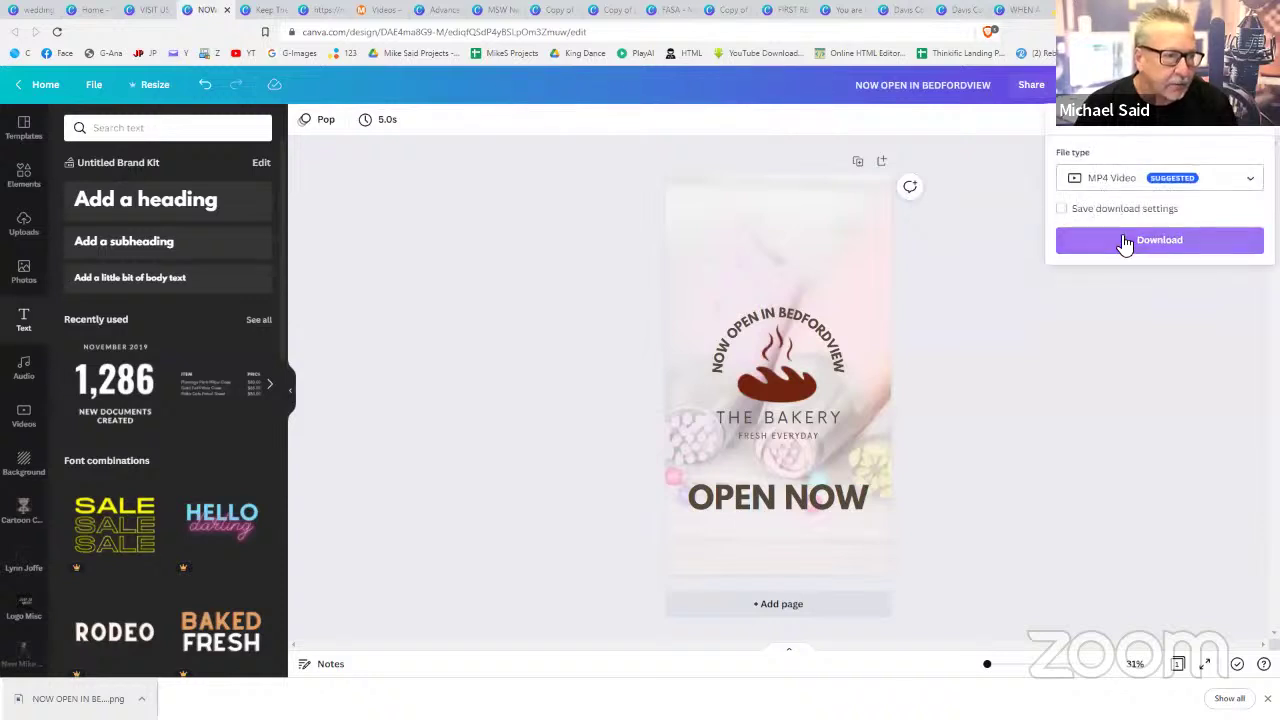
pyautogui.click(1130, 240)
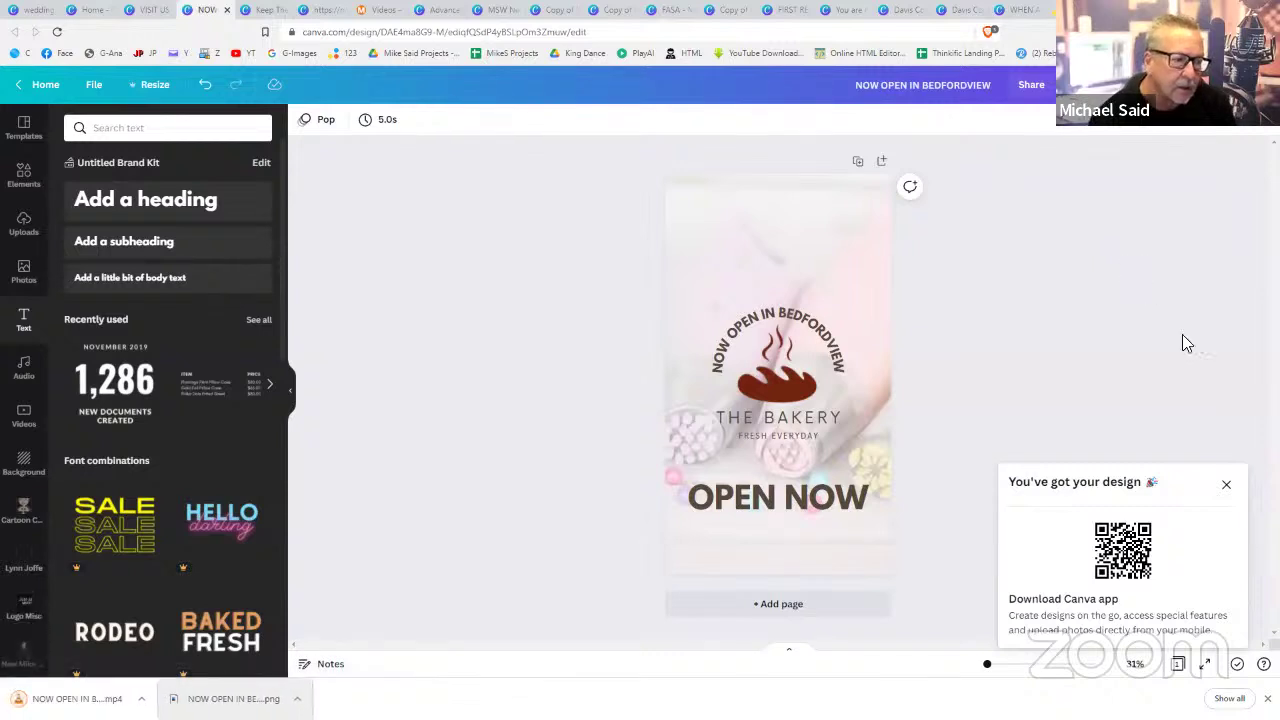
pyautogui.click(1226, 484)
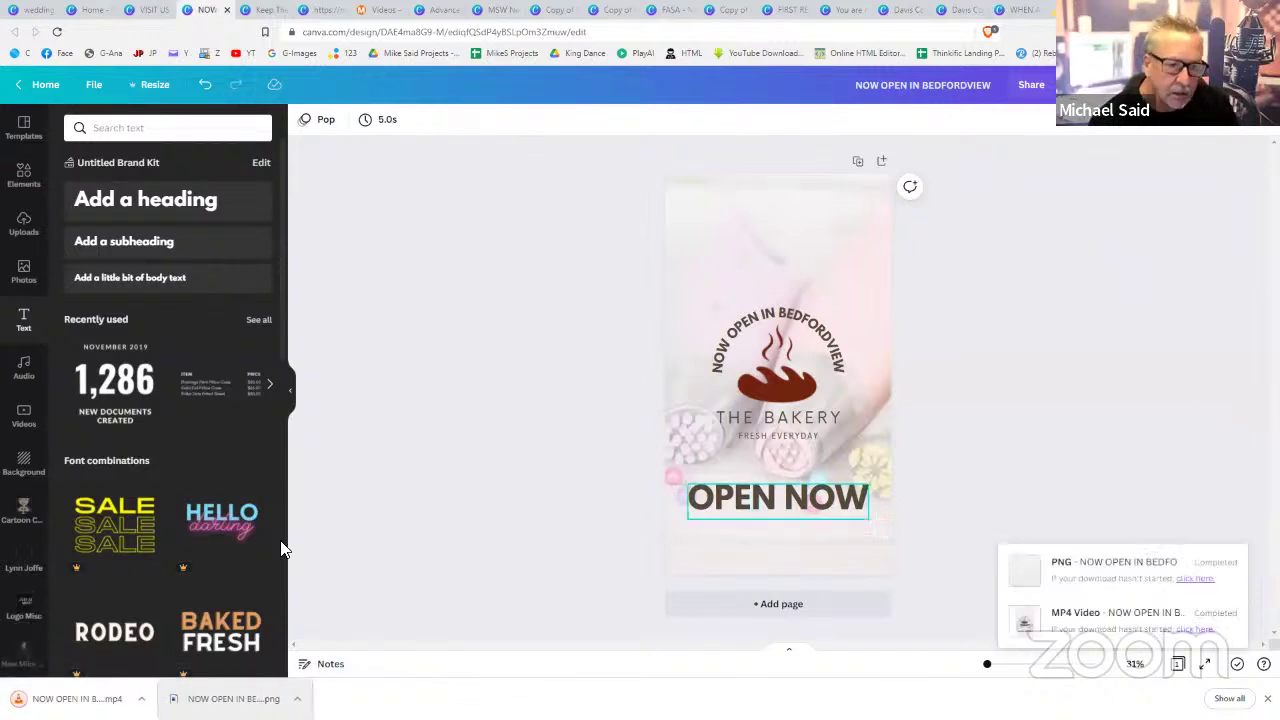
pyautogui.click(78, 698)
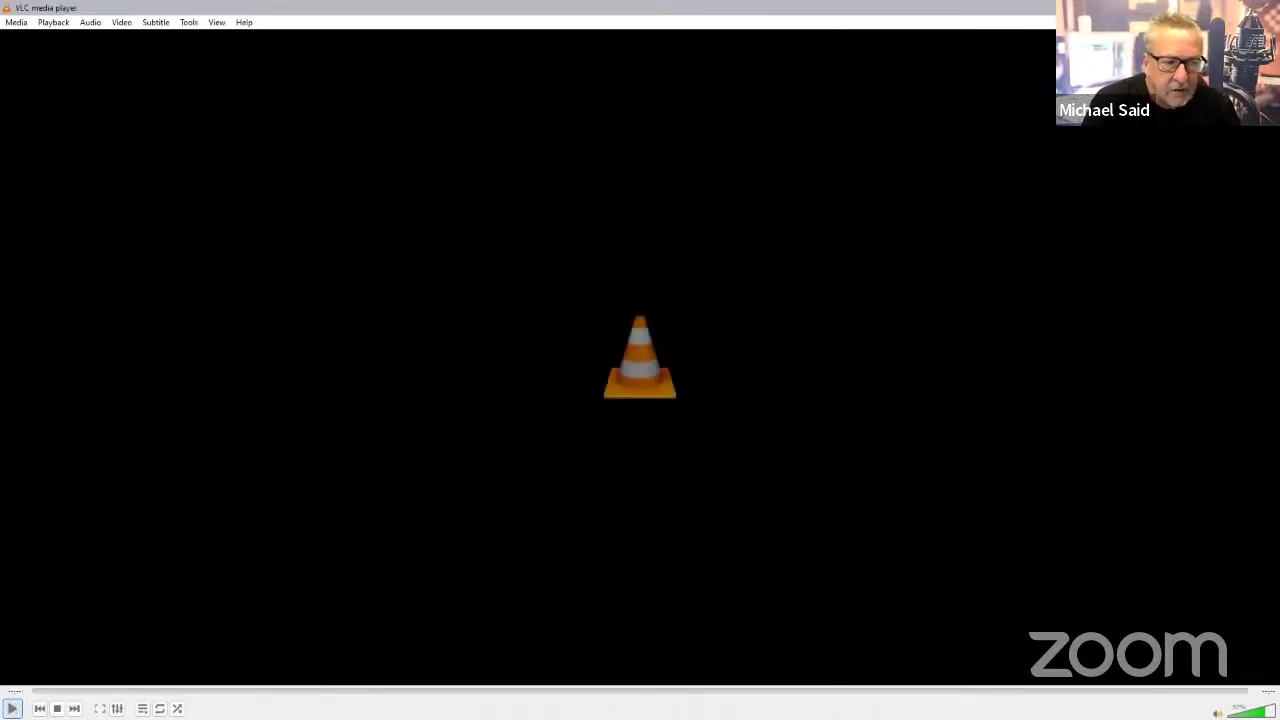
pyautogui.click(1268, 7)
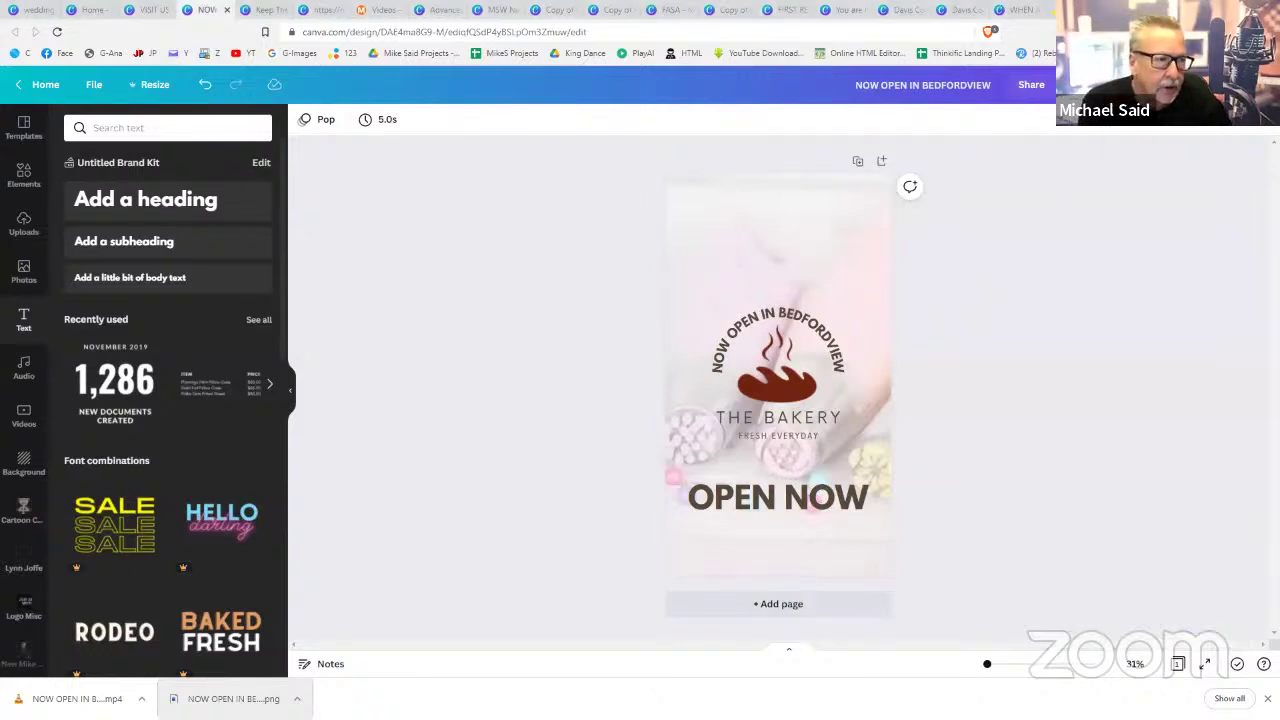
pyautogui.hotkey('ctrl', 'alt', 'p')
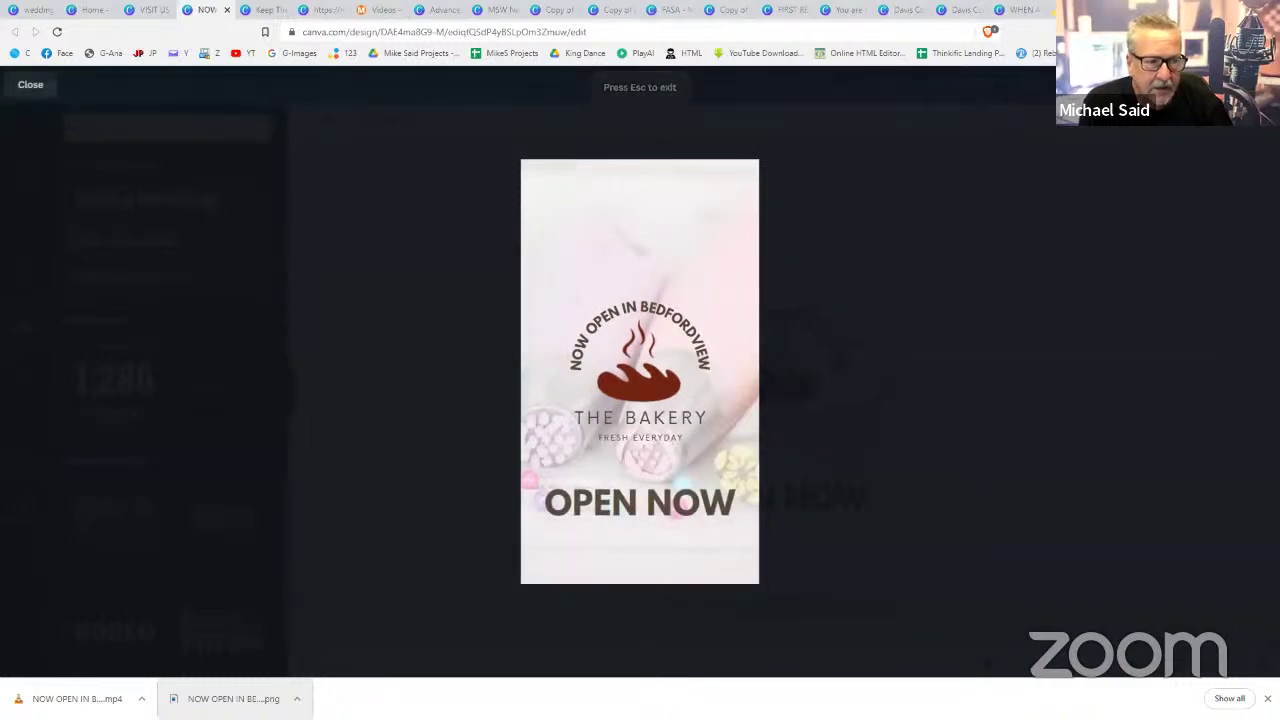
pyautogui.press('Escape')
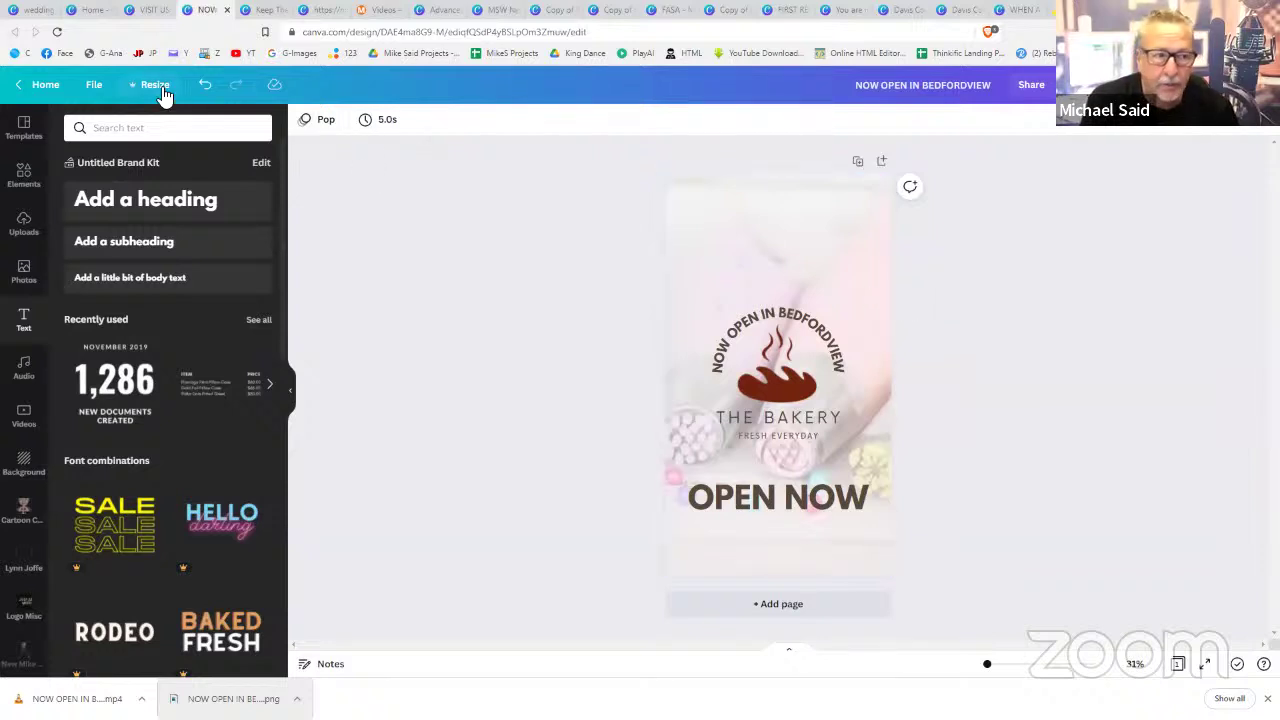
pyautogui.doubleClick(845, 297)
pyautogui.click(1154, 301)
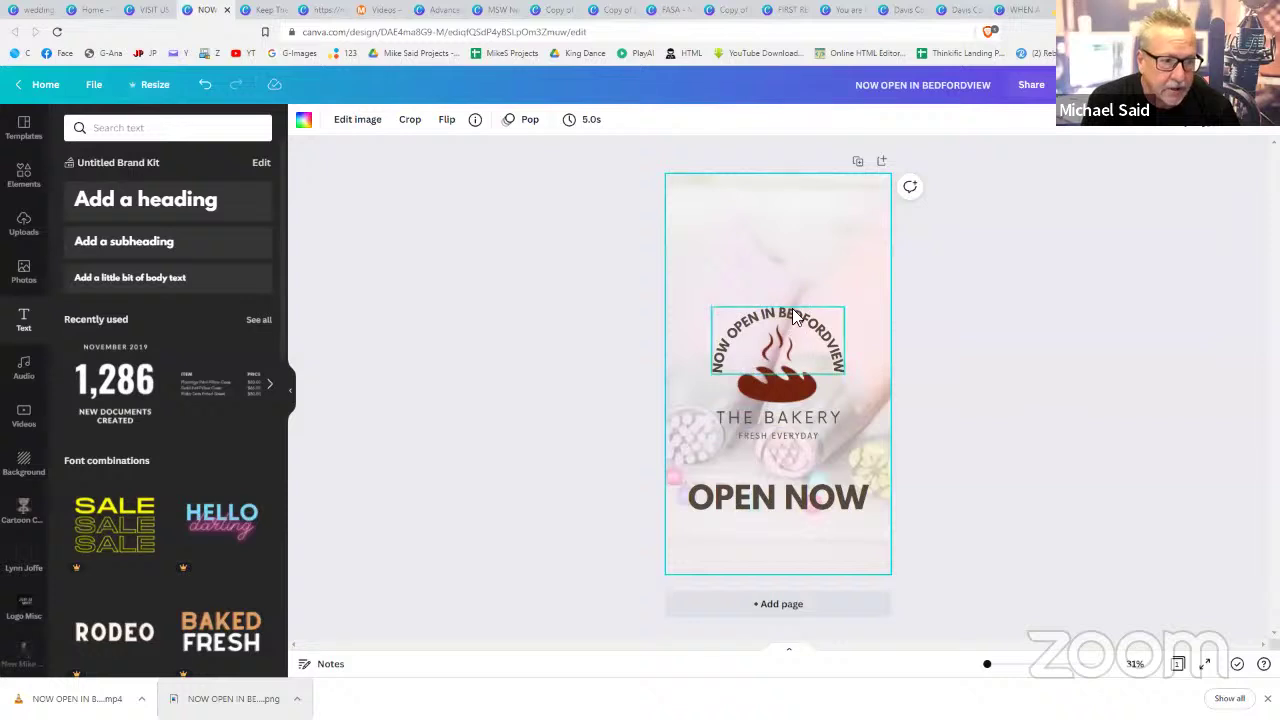
# - Create a blank Facebook Post design from the Canva home page
pyautogui.click(93, 12)
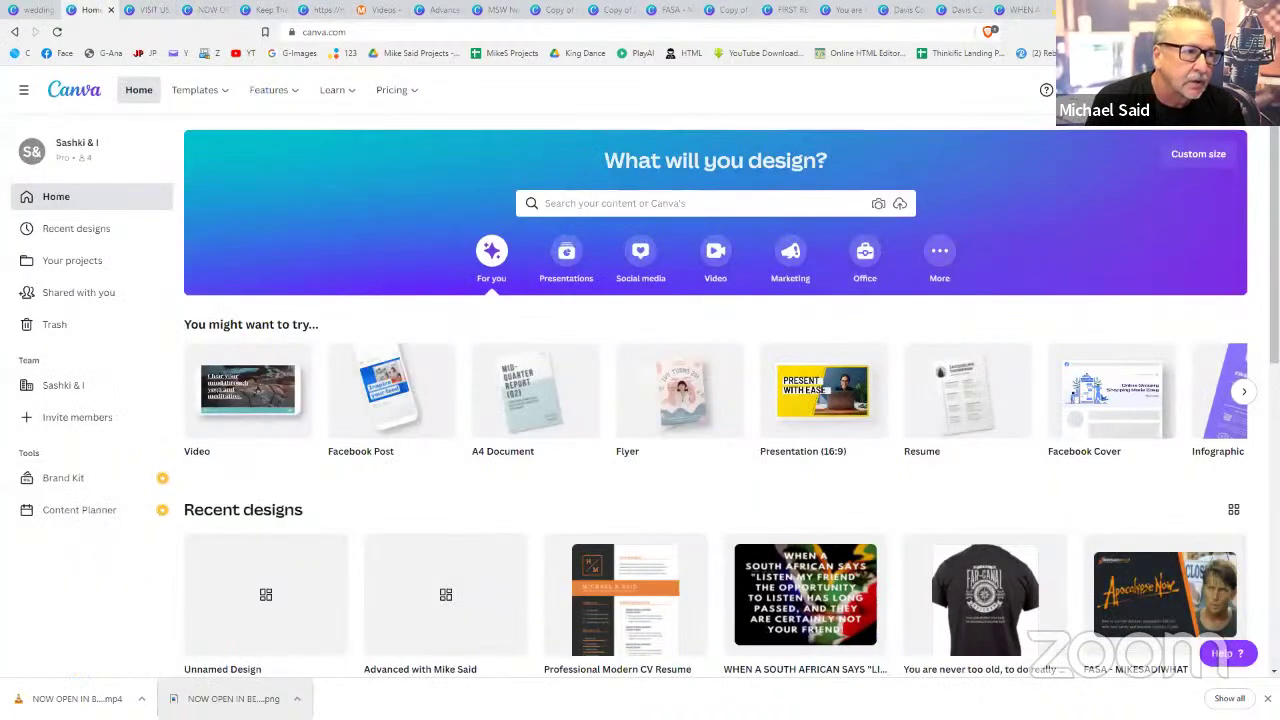
pyautogui.click(1198, 153)
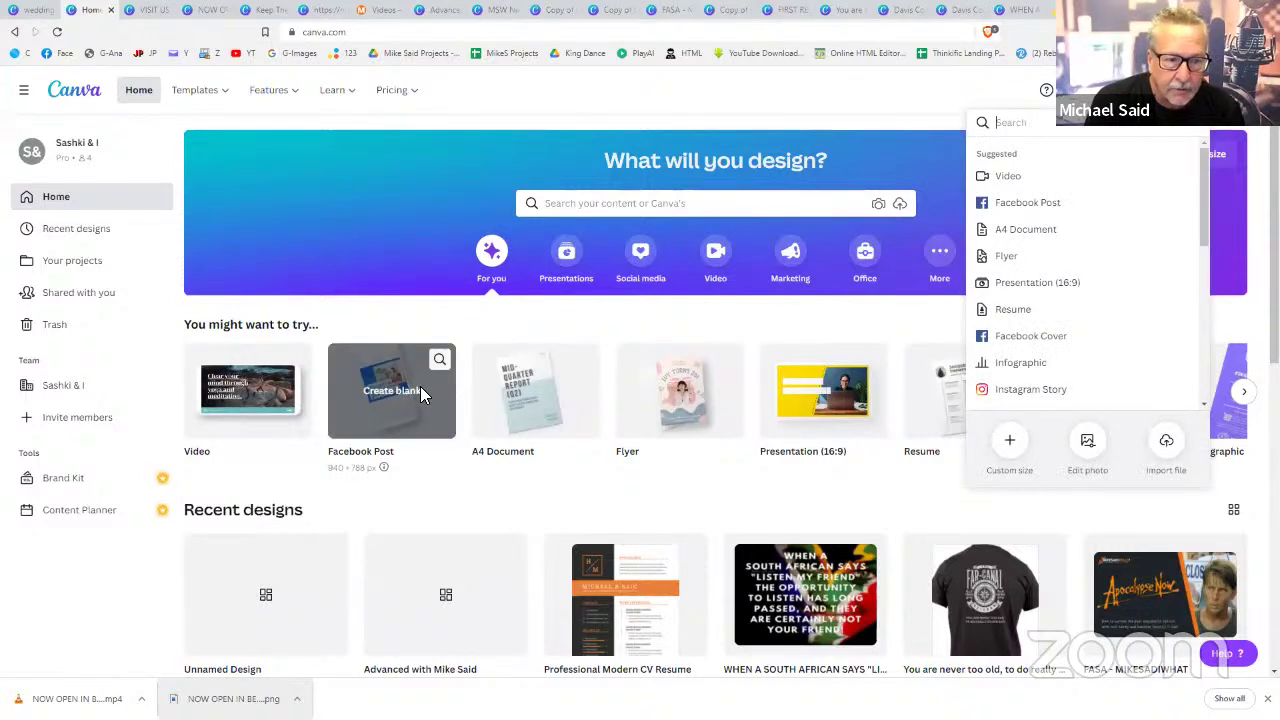
pyautogui.click(420, 392)
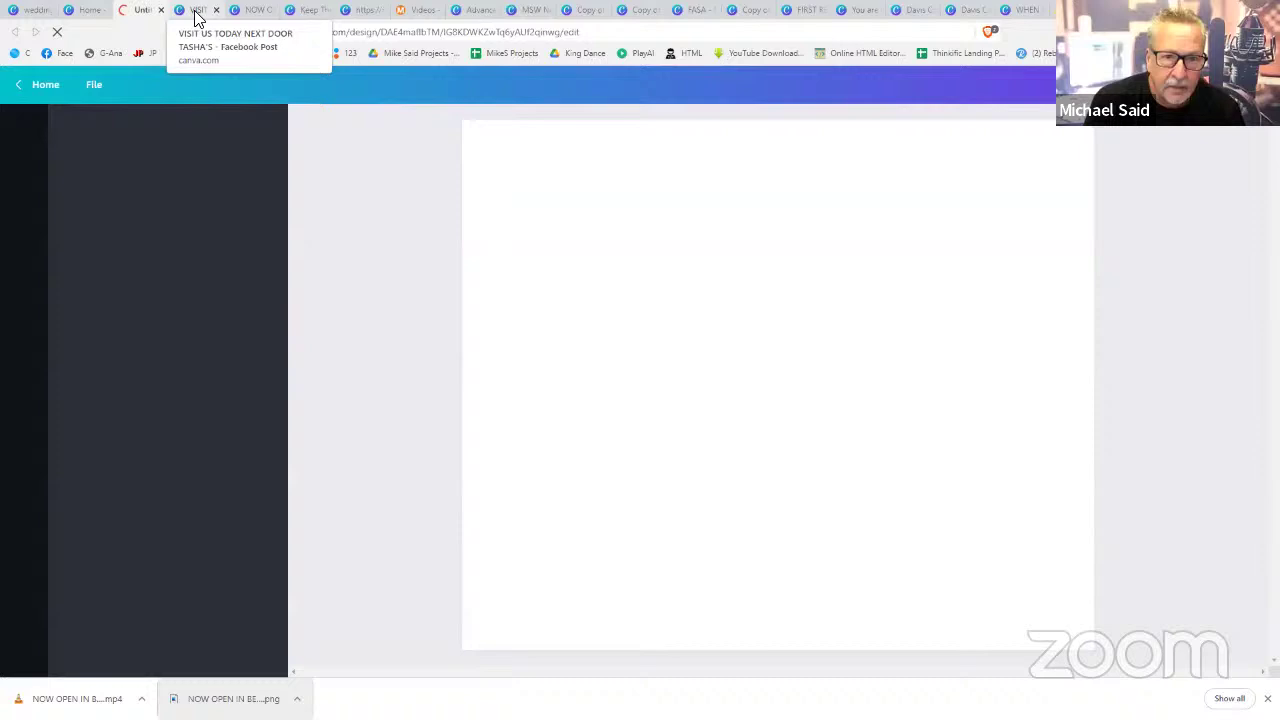
# - Select the bakery logo and text in the story and paste them into the new Facebook post
pyautogui.click(197, 12)
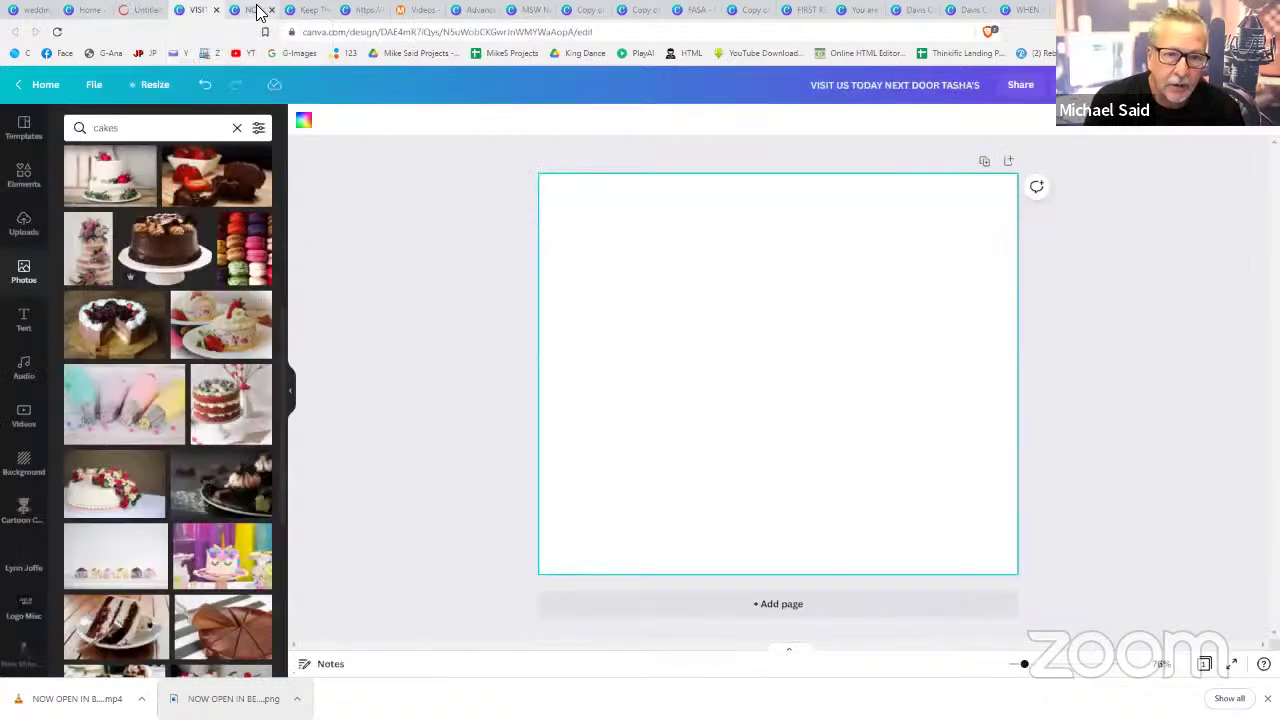
pyautogui.click(257, 11)
pyautogui.moveTo(564, 178); pyautogui.dragTo(1008, 550)
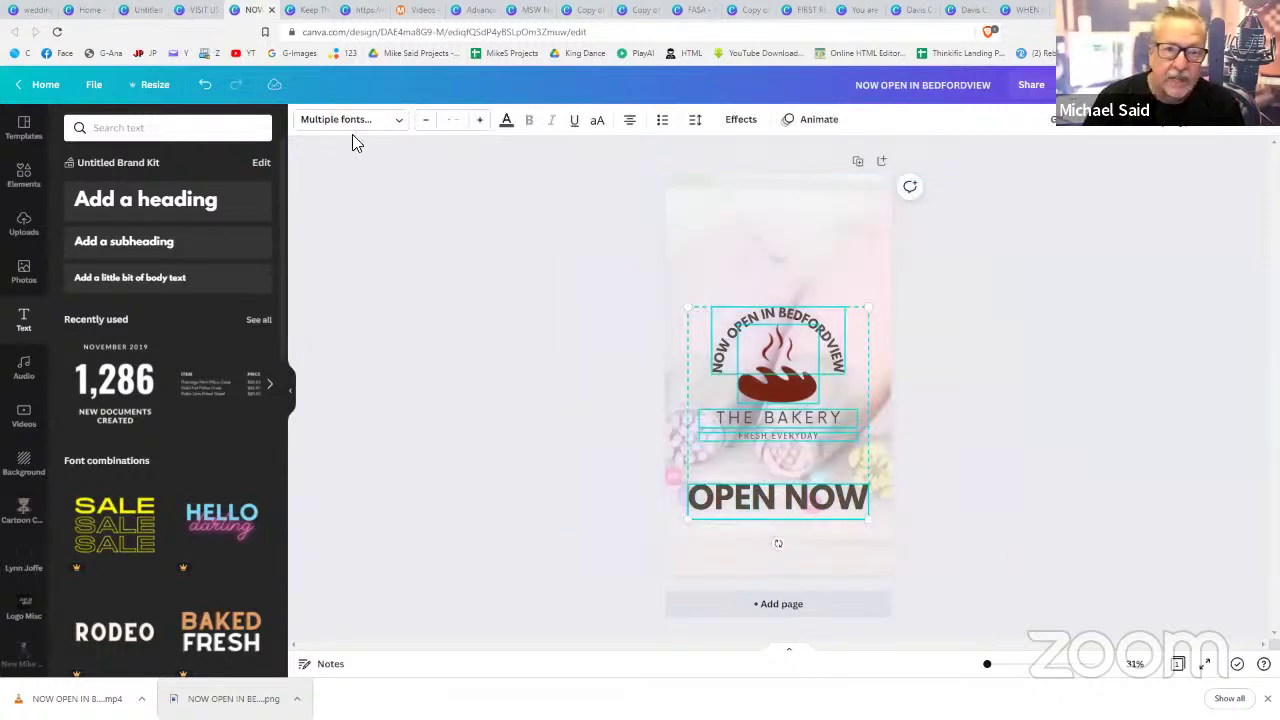
pyautogui.click(140, 10)
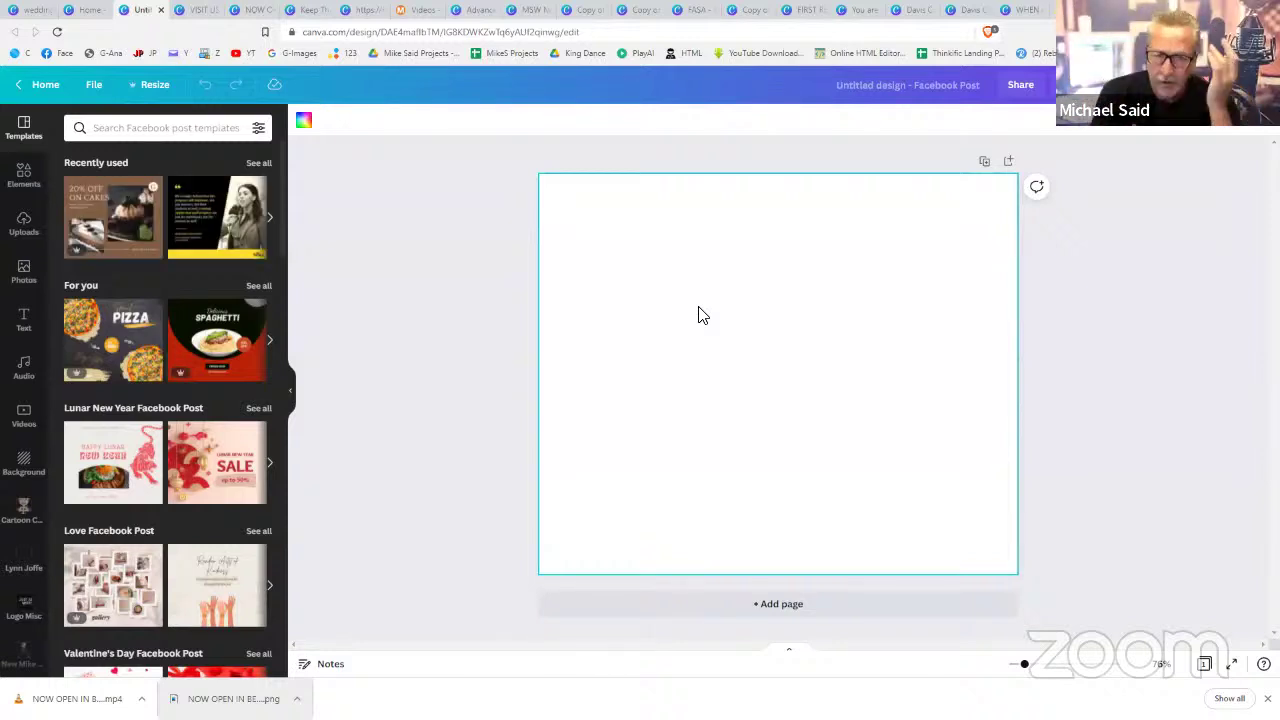
pyautogui.hotkey('ctrl', 'v')
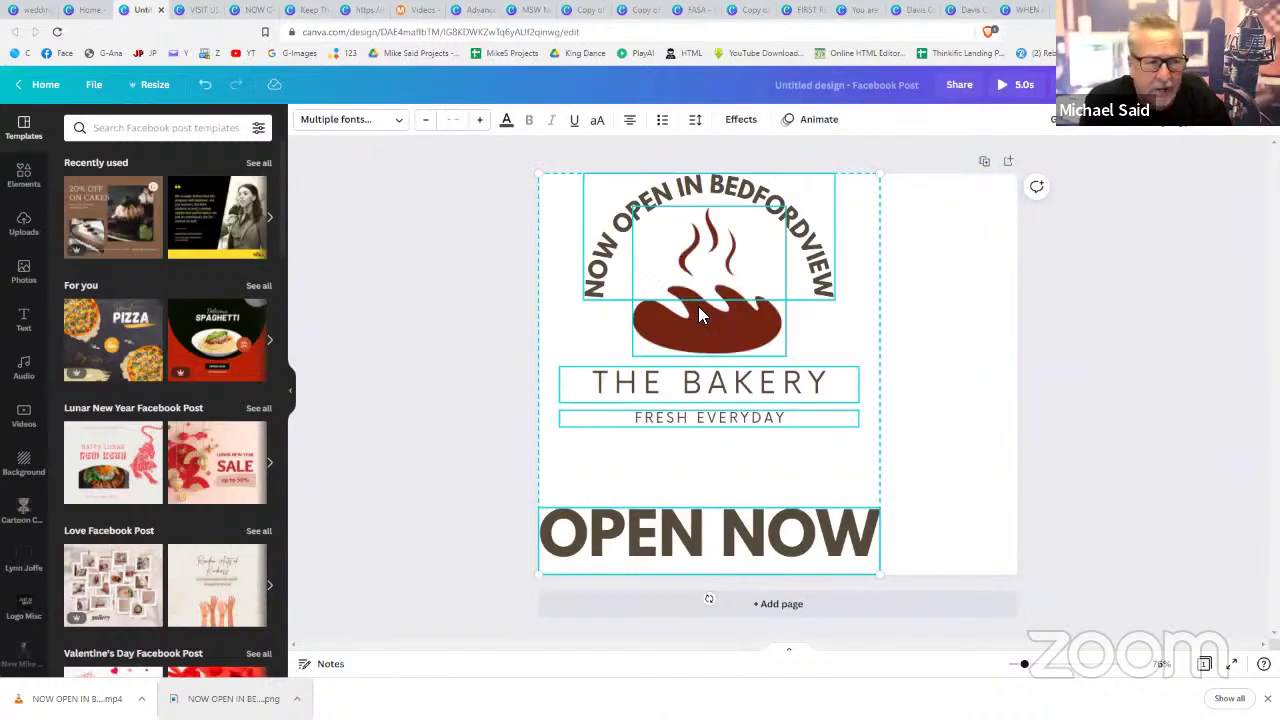
# - Select all the pasted bakery logo and OPEN NOW elements, scale them down and centre them
pyautogui.moveTo(699, 309); pyautogui.dragTo(790, 310)
pyautogui.click(1062, 352)
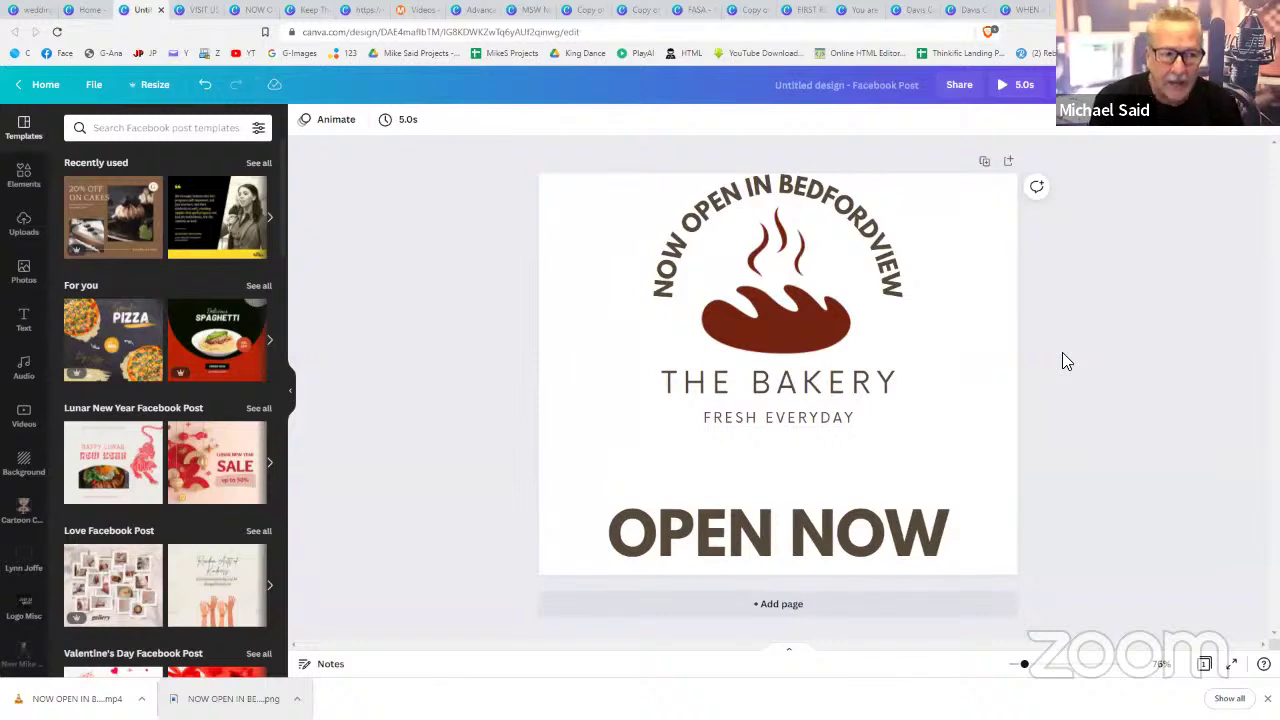
pyautogui.click(877, 278)
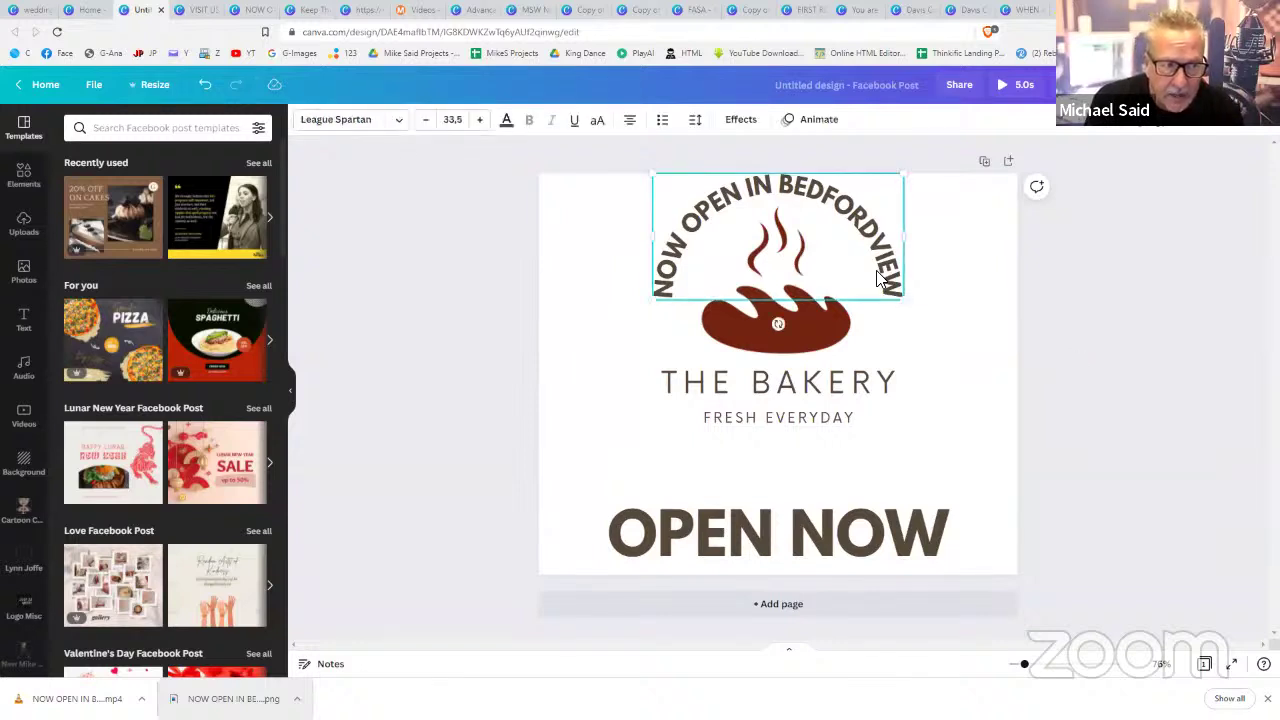
pyautogui.hotkey('ctrl', 'a')
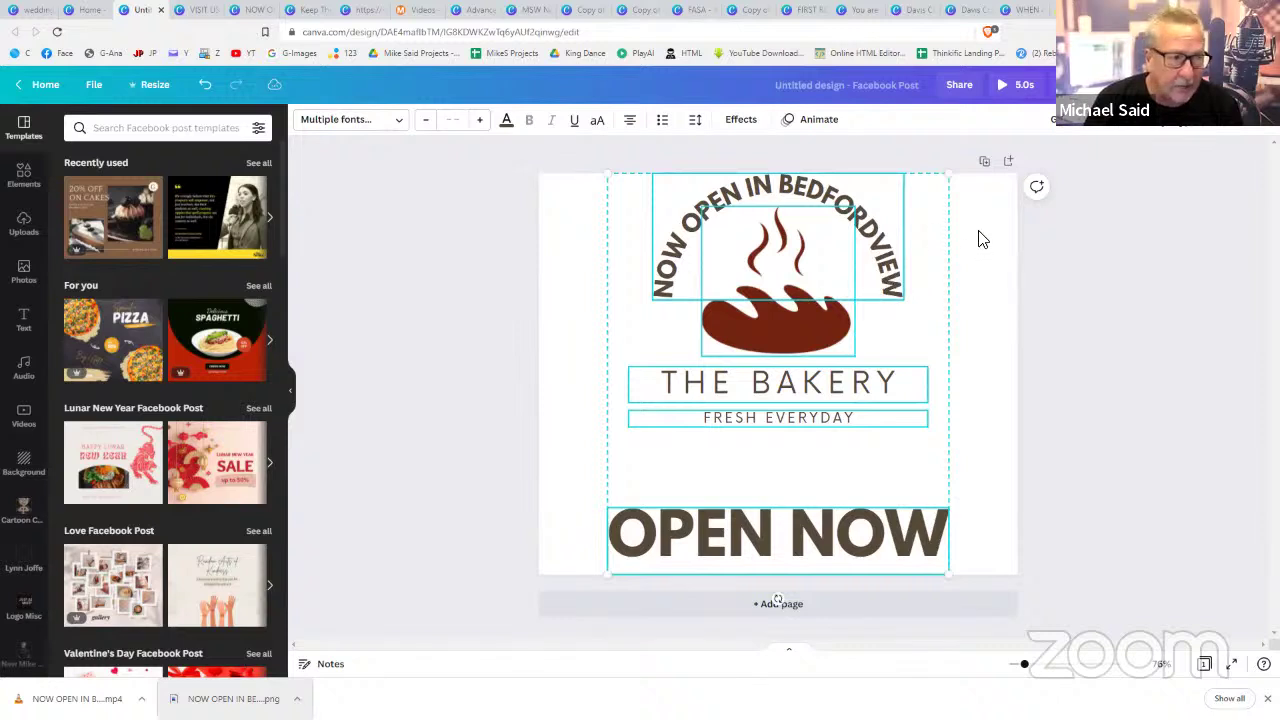
pyautogui.moveTo(954, 176); pyautogui.dragTo(895, 238)
pyautogui.moveTo(799, 284); pyautogui.dragTo(831, 245)
pyautogui.click(1156, 303)
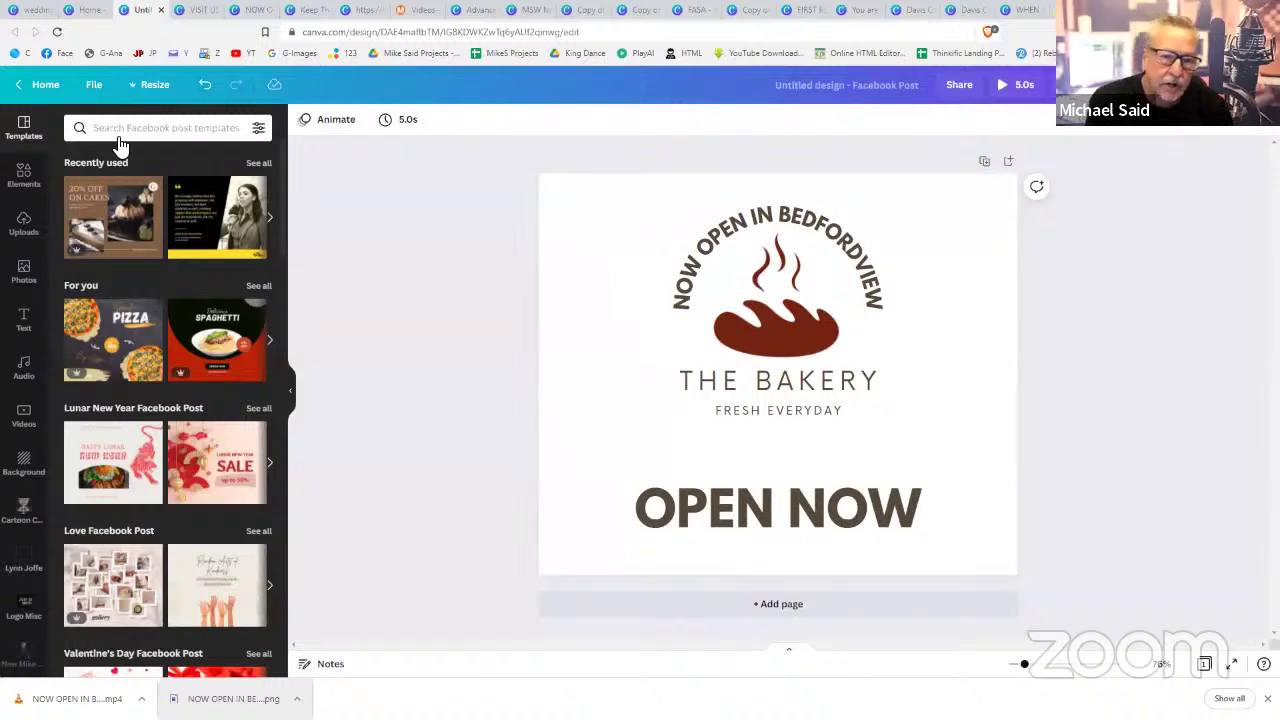
# - Set the pastel piping-bag photo as the post background, faded to transparency 46
pyautogui.click(35, 283)
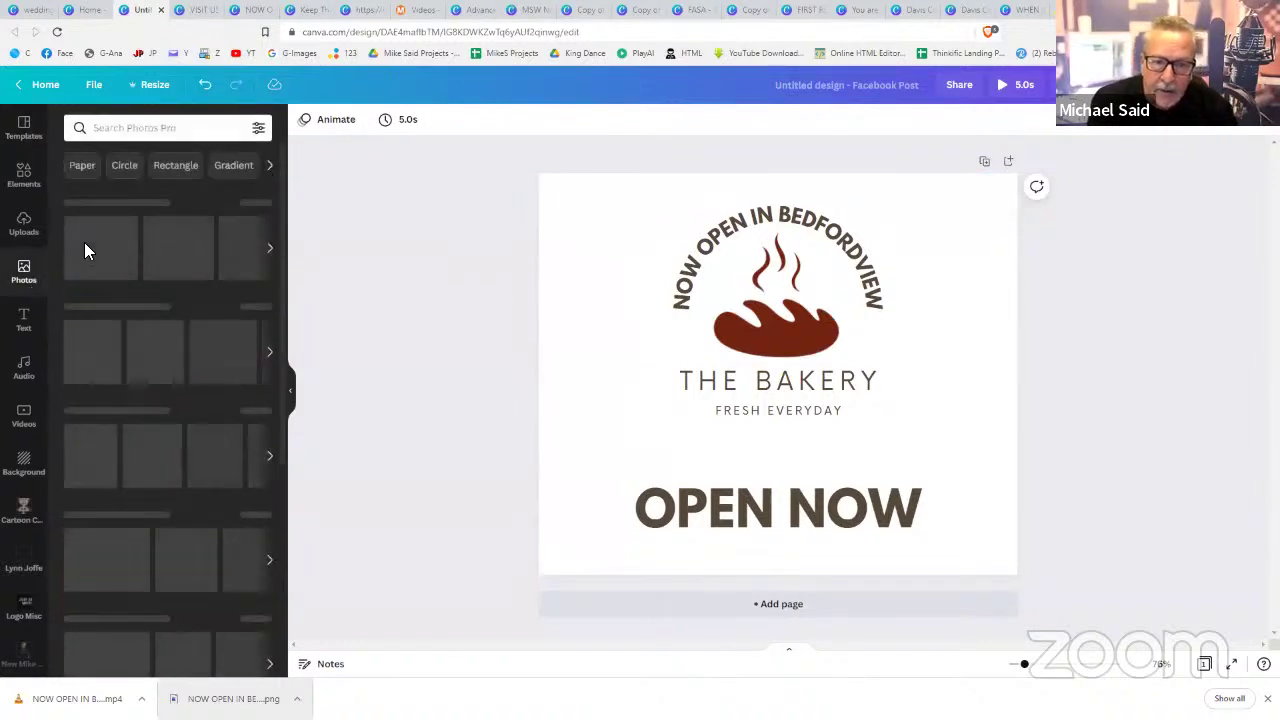
pyautogui.click(92, 255)
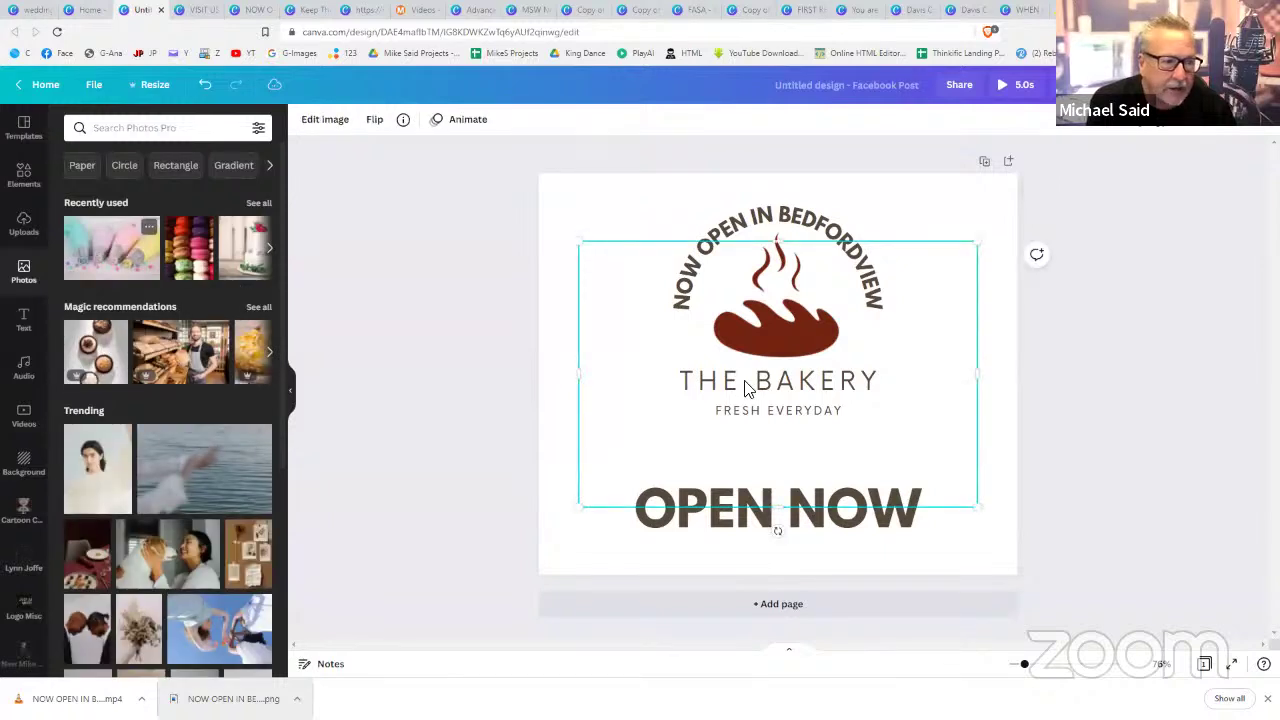
pyautogui.rightClick(929, 402)
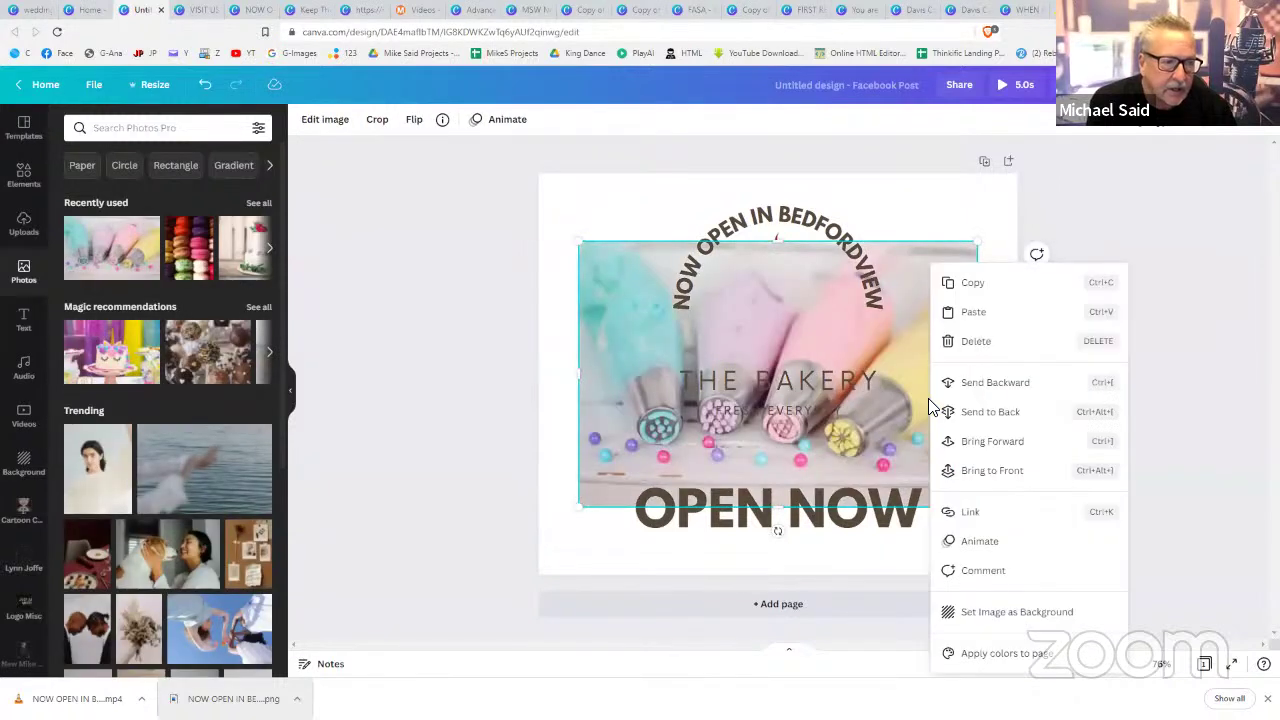
pyautogui.click(983, 614)
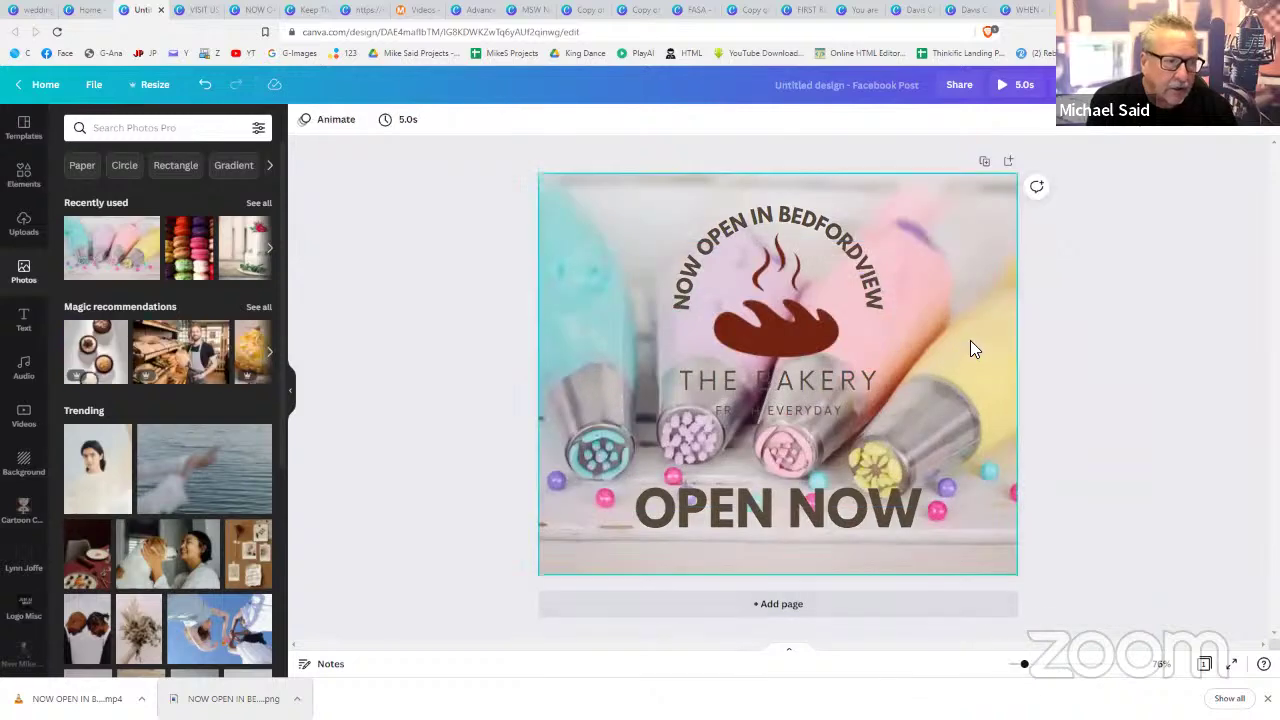
pyautogui.click(1207, 131)
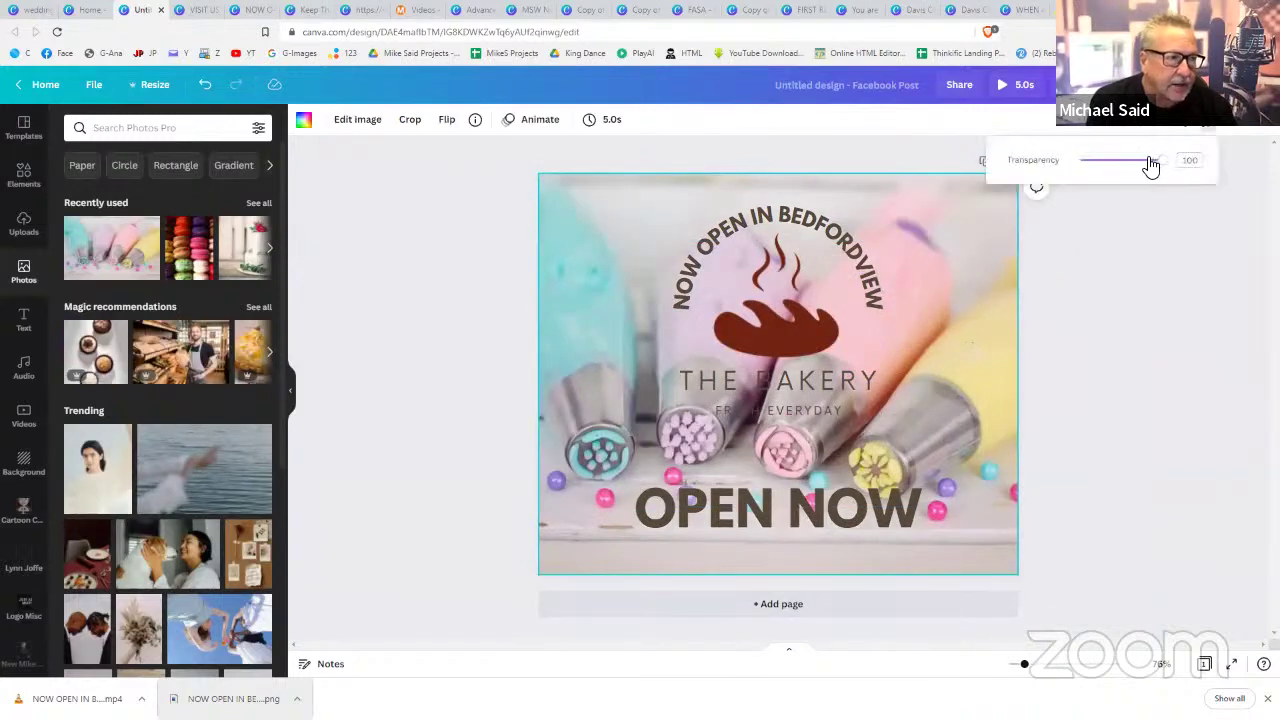
pyautogui.moveTo(1150, 163); pyautogui.dragTo(1121, 167)
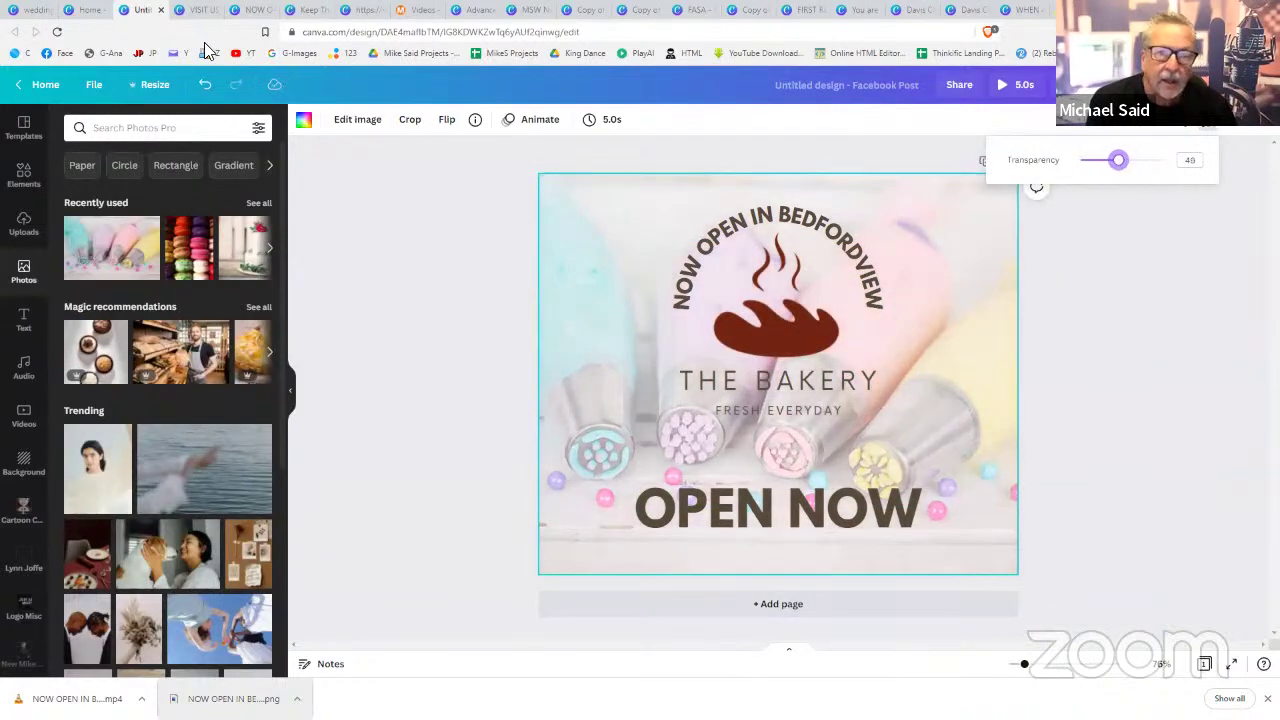
# - Close the unused cakes design and return to the Facebook post
pyautogui.click(197, 12)
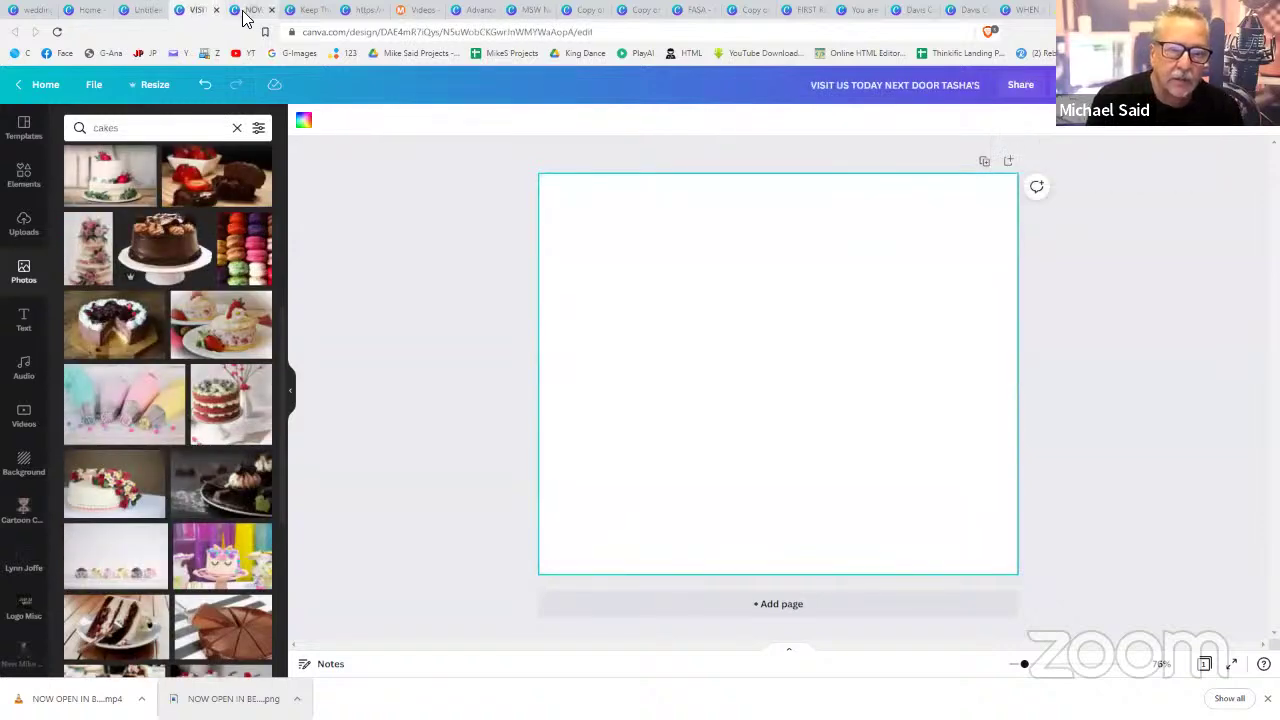
pyautogui.click(244, 15)
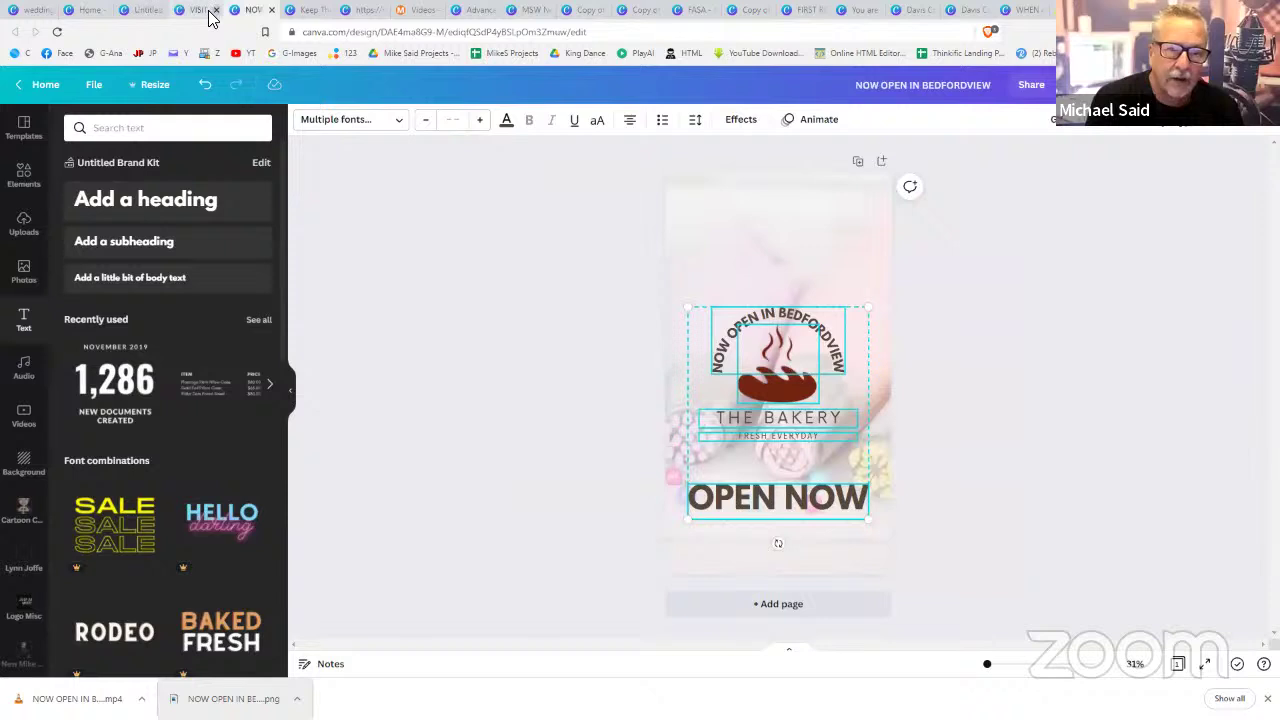
pyautogui.click(212, 14)
pyautogui.click(219, 11)
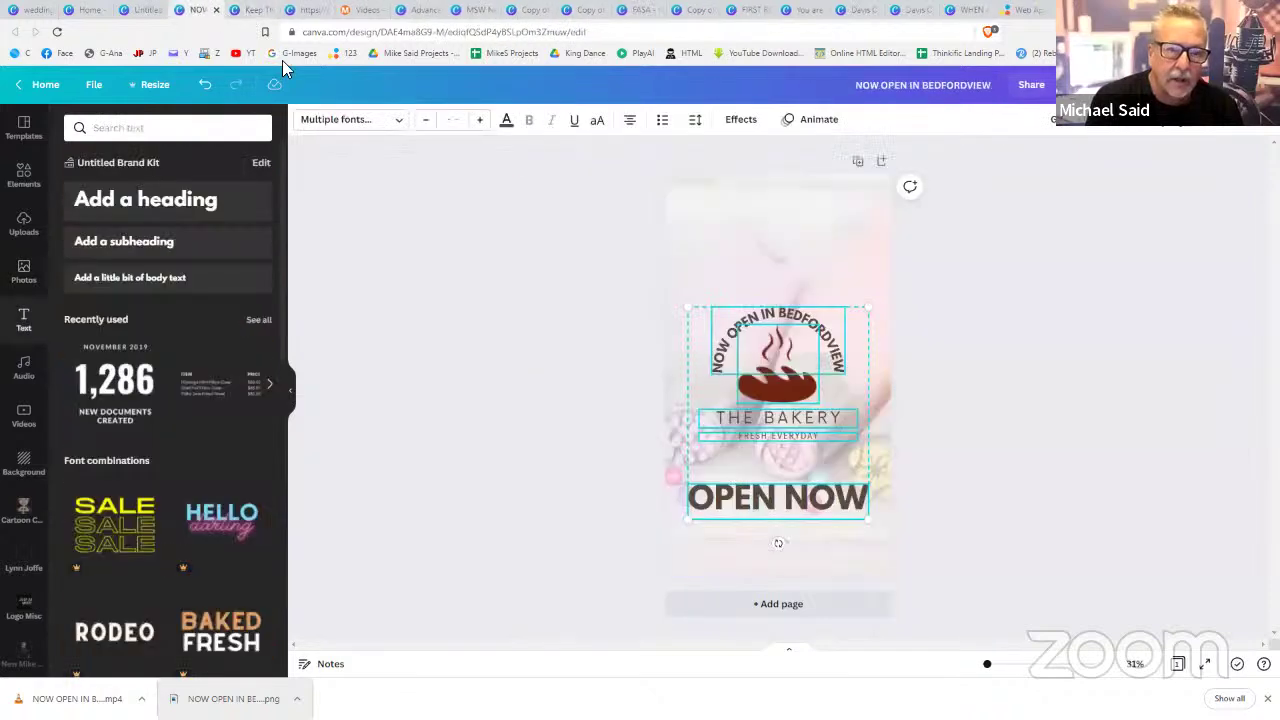
pyautogui.click(963, 263)
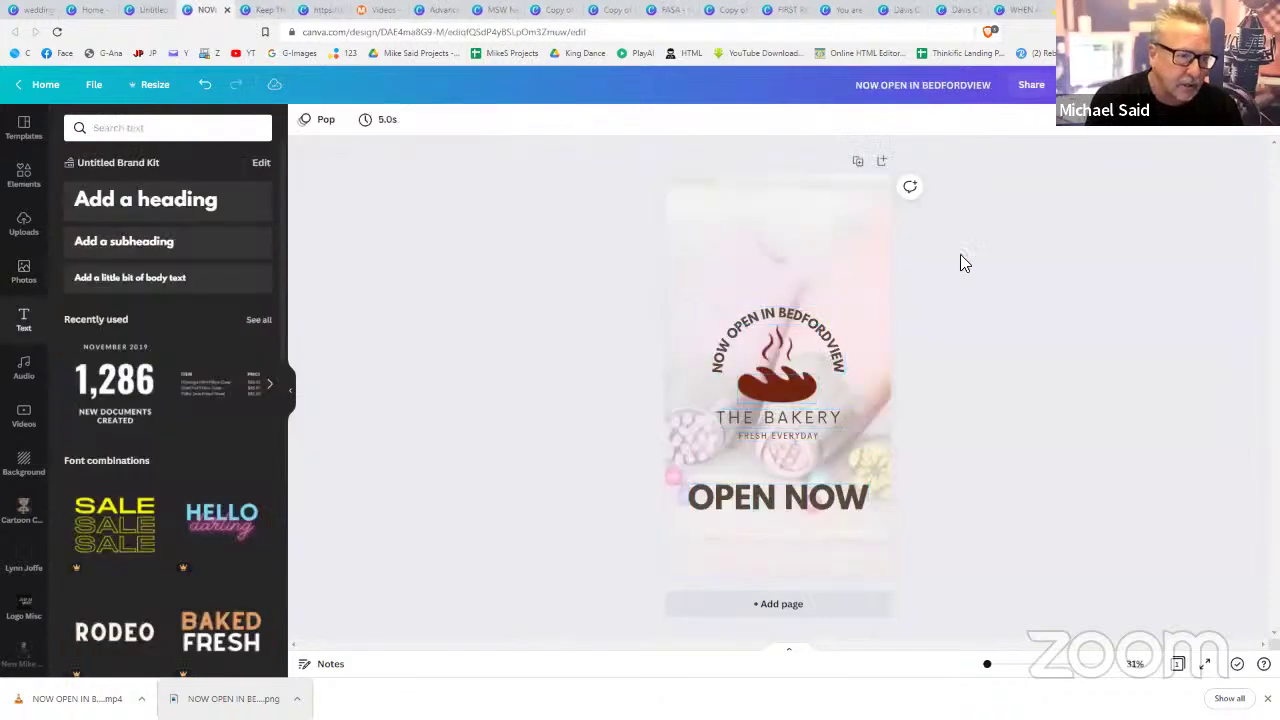
pyautogui.click(150, 12)
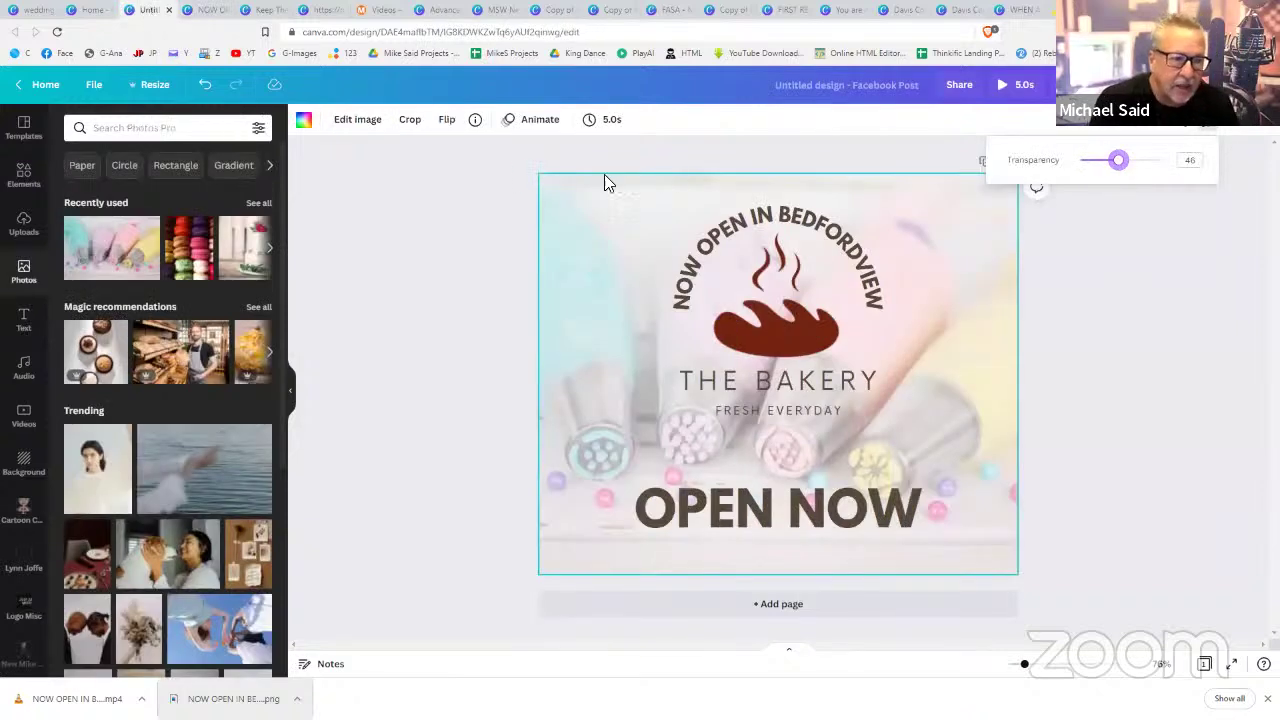
pyautogui.click(152, 88)
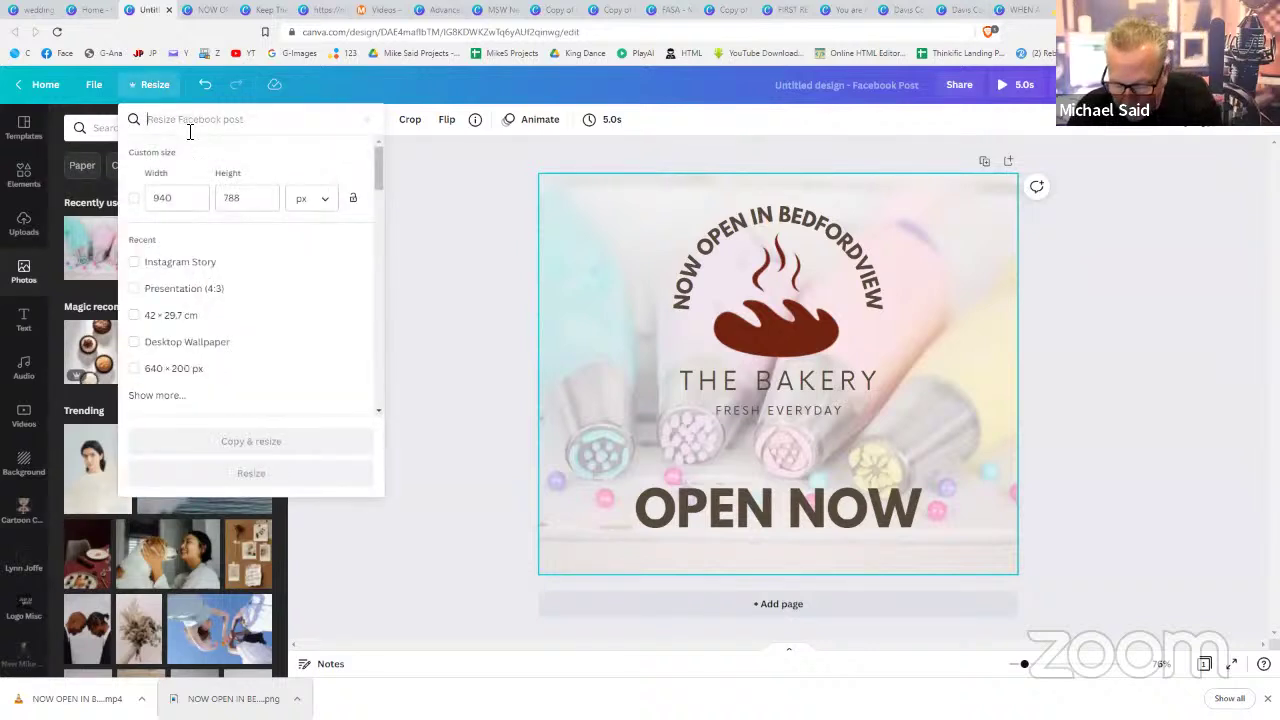
# - Create a Desktop Wallpaper copy of the Facebook post at 1920 × 1080 px
pyautogui.click(190, 132)
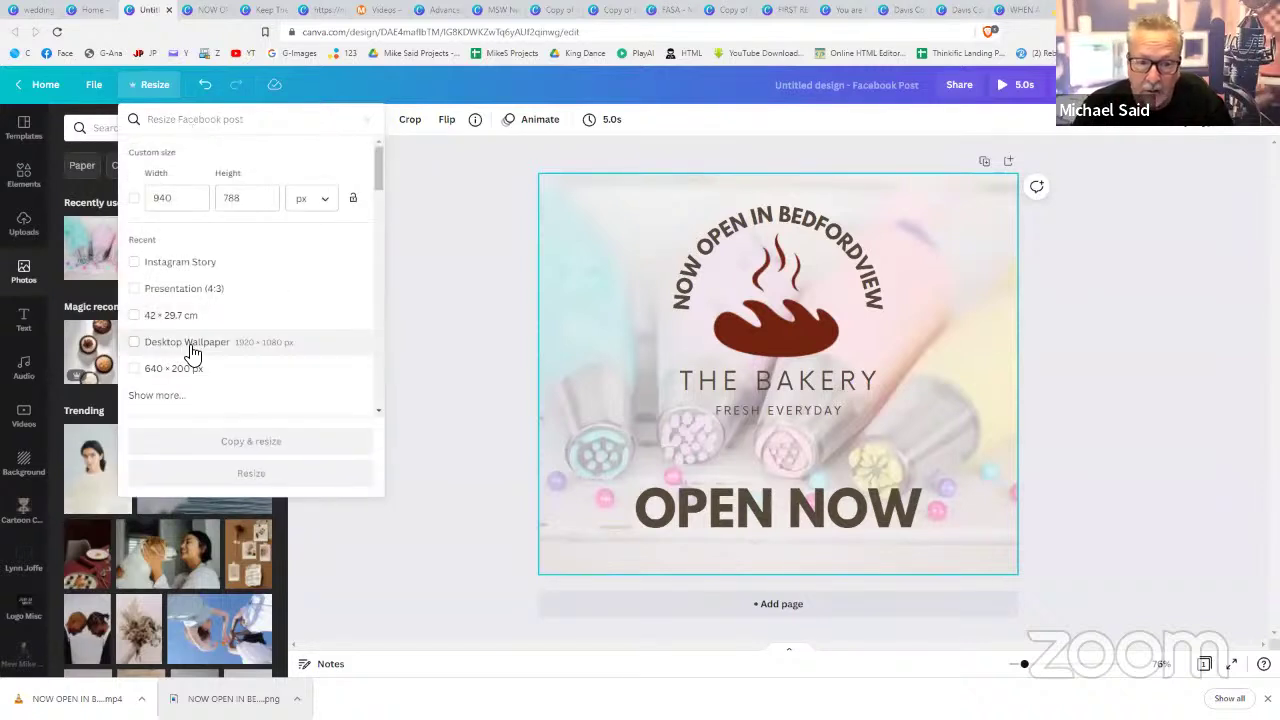
pyautogui.click(190, 350)
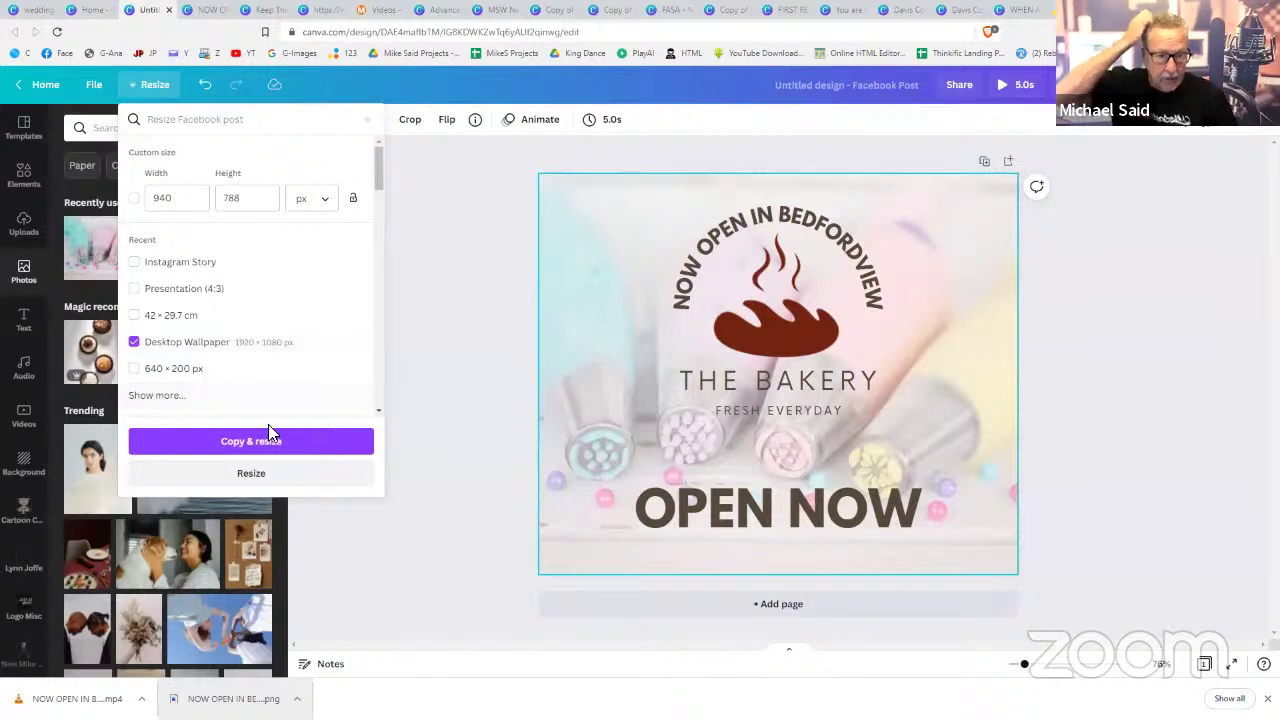
pyautogui.click(265, 441)
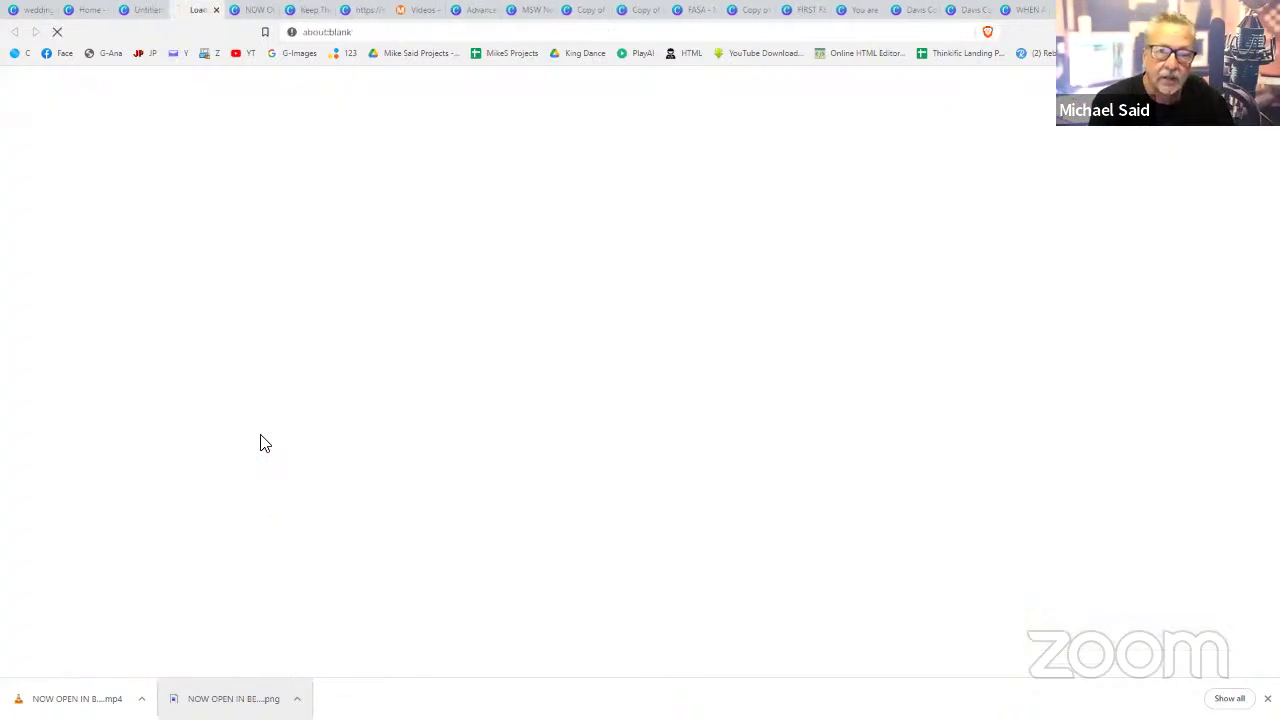
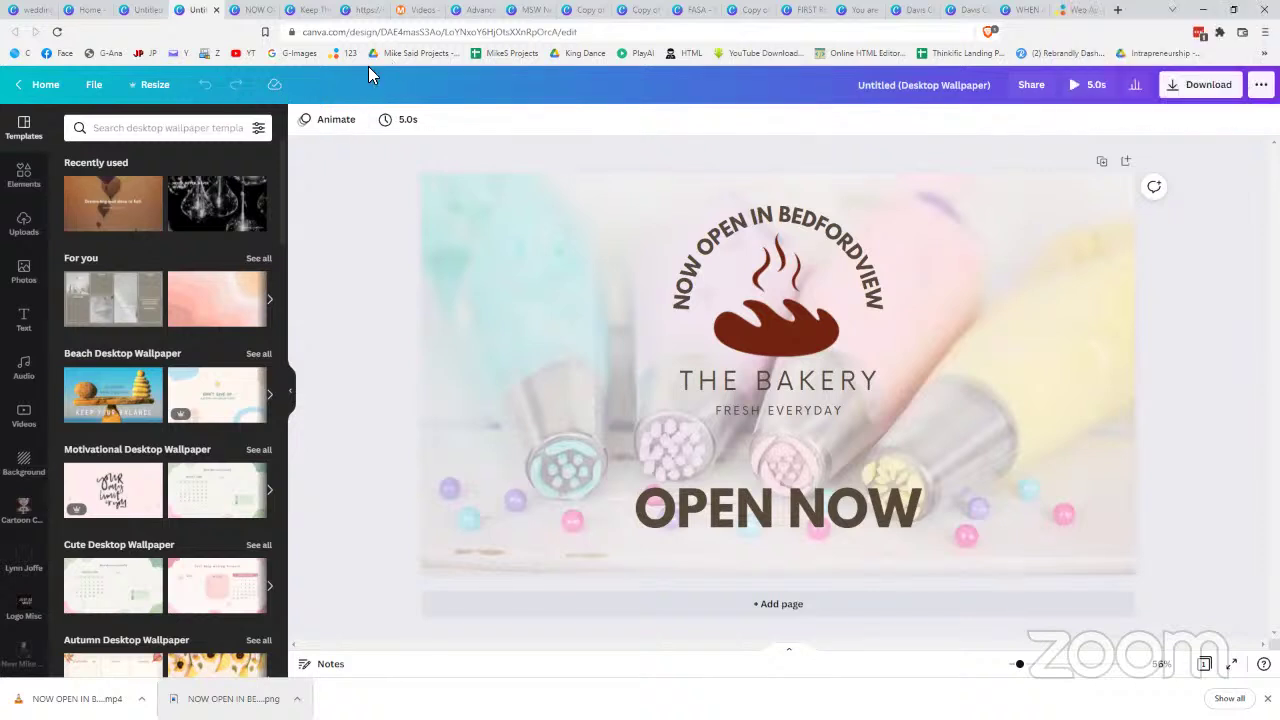
# - Go to the Canva home page and open the Pricing menu
pyautogui.click(86, 12)
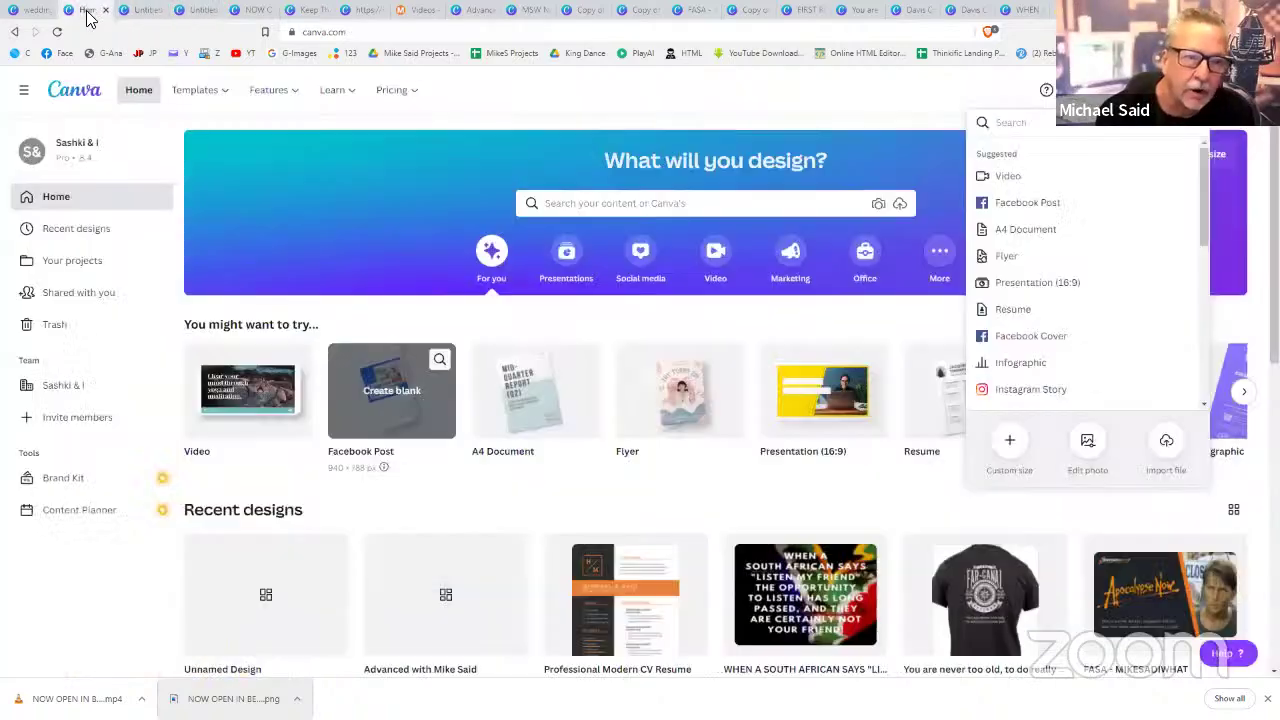
pyautogui.click(409, 100)
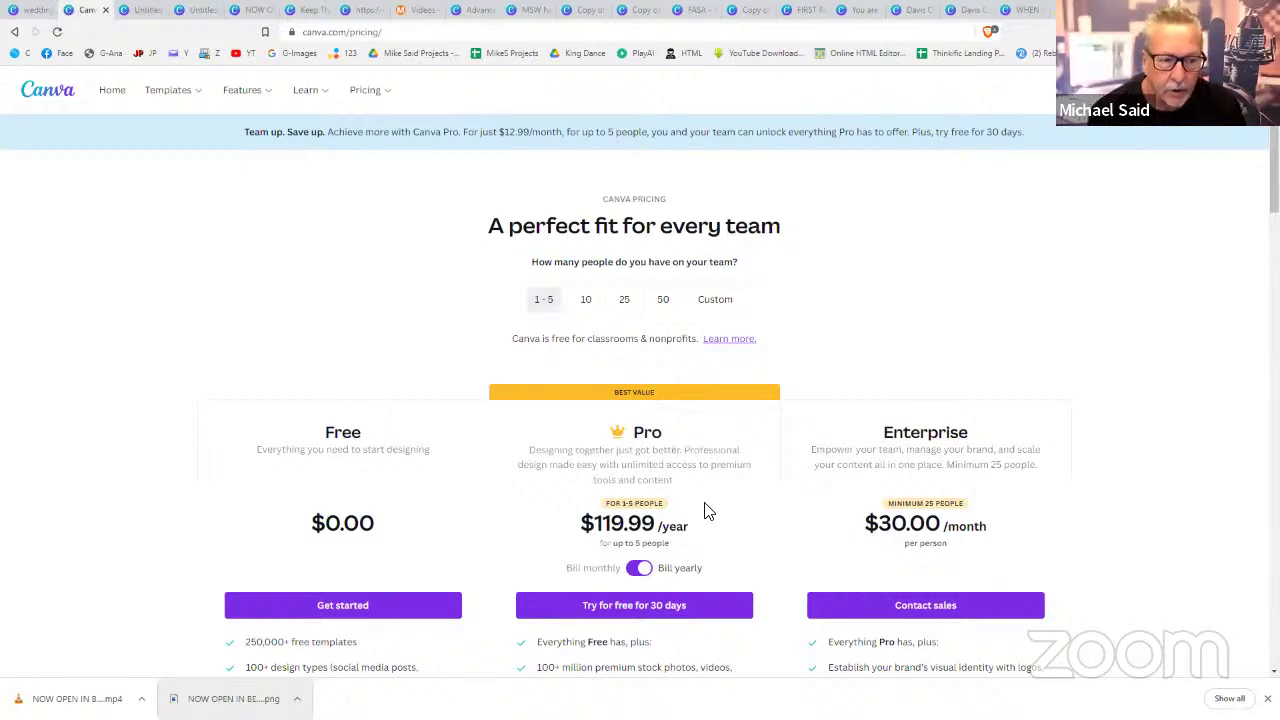
# - Scroll through the pricing page comparing Free $0.00, Pro $119.99/year and Enterprise $30.00/month plans
pyautogui.scroll(-2, 705, 511)
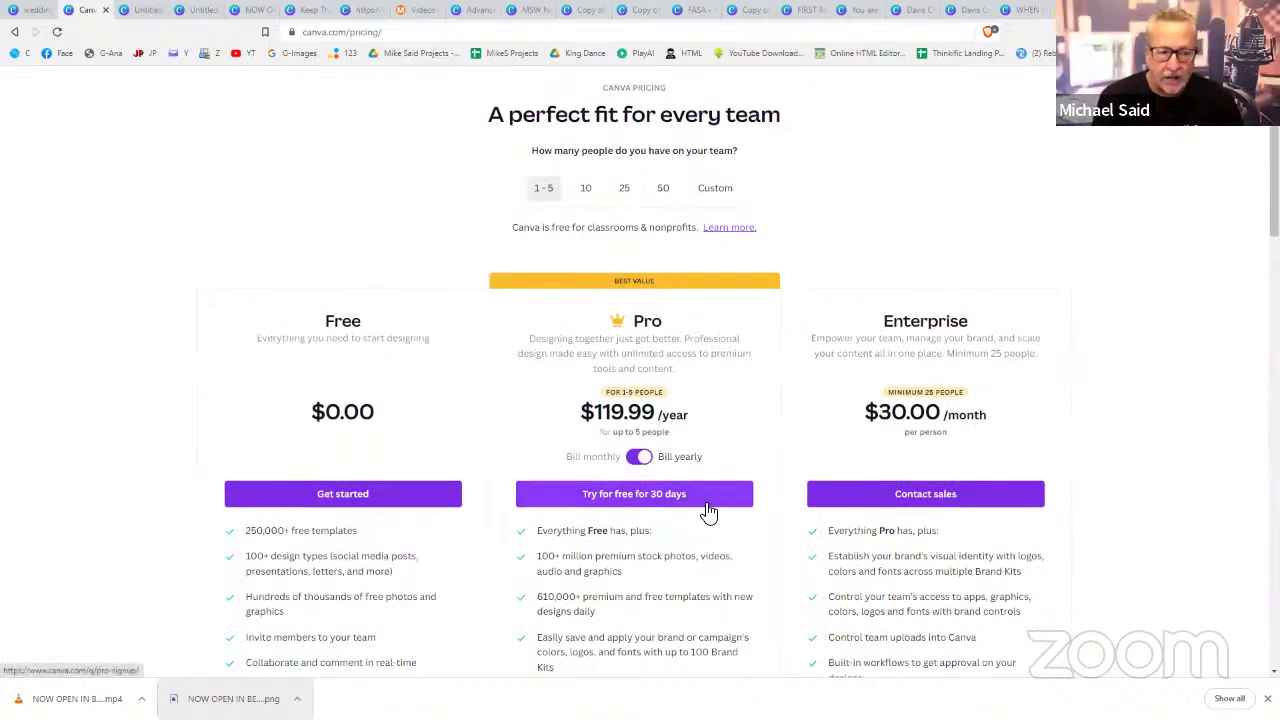
pyautogui.scroll(-4, 708, 512)
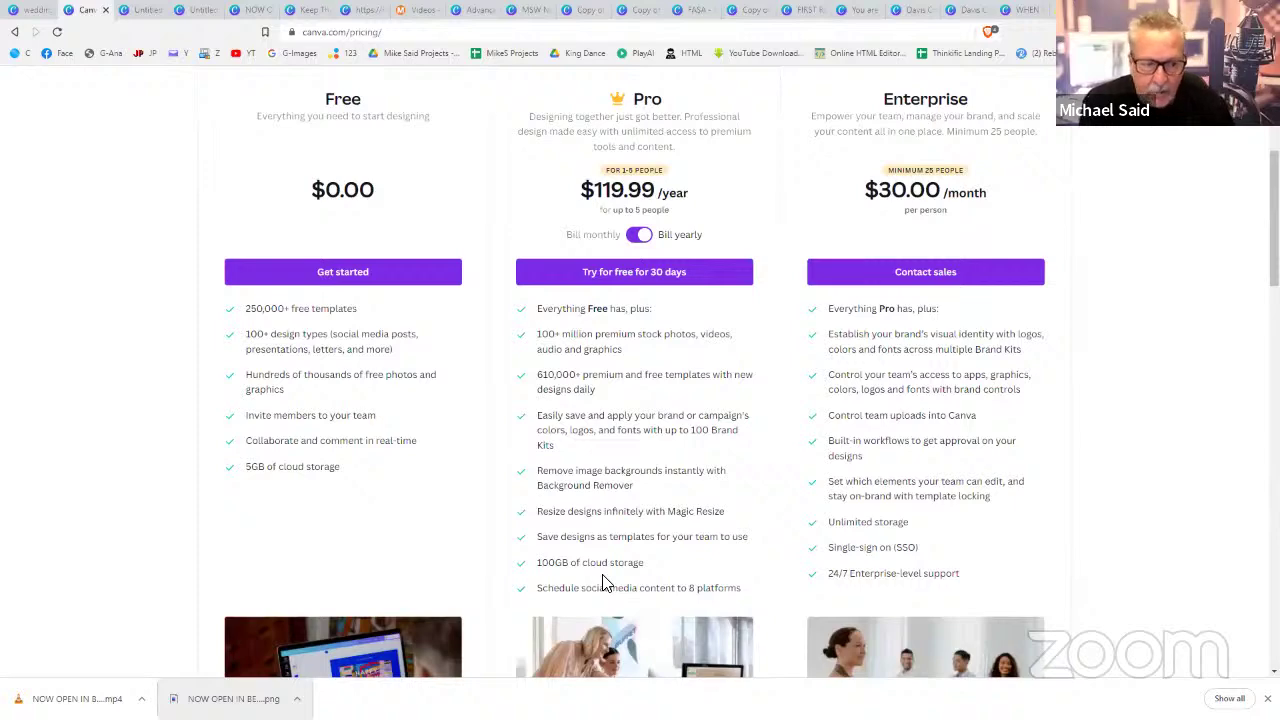
pyautogui.scroll(-1, 602, 583)
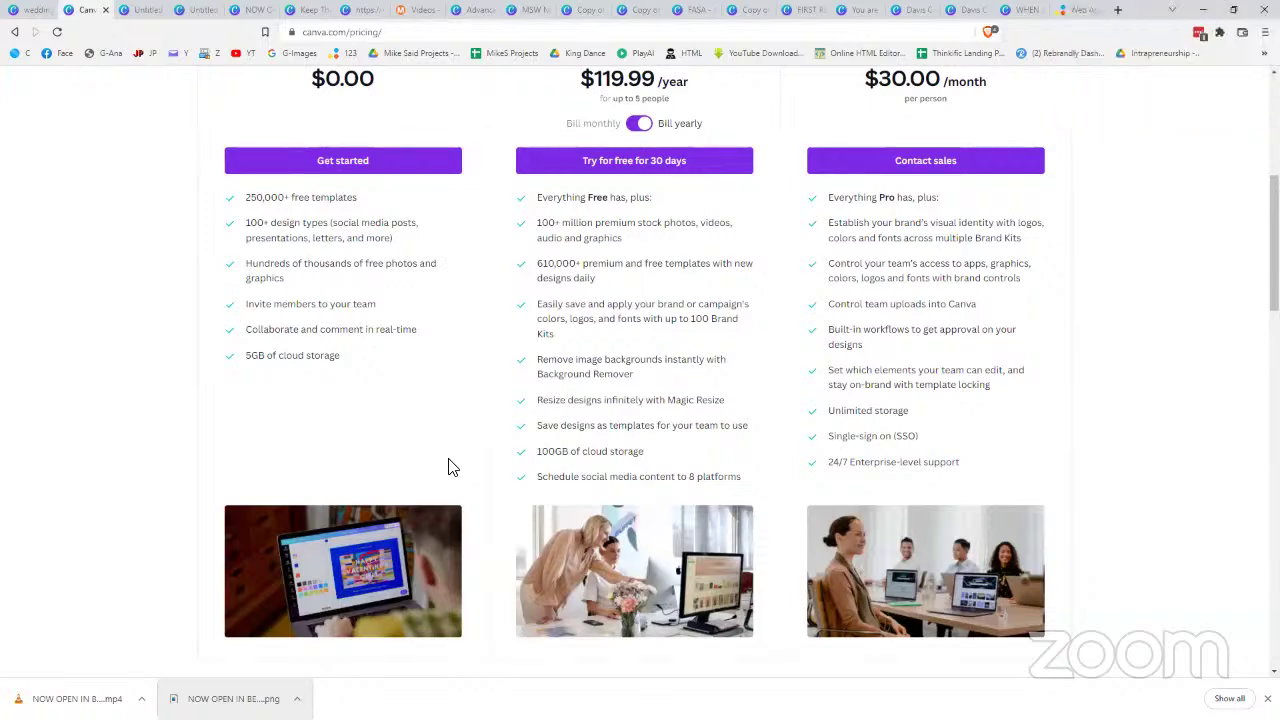
pyautogui.scroll(1, 570, 234)
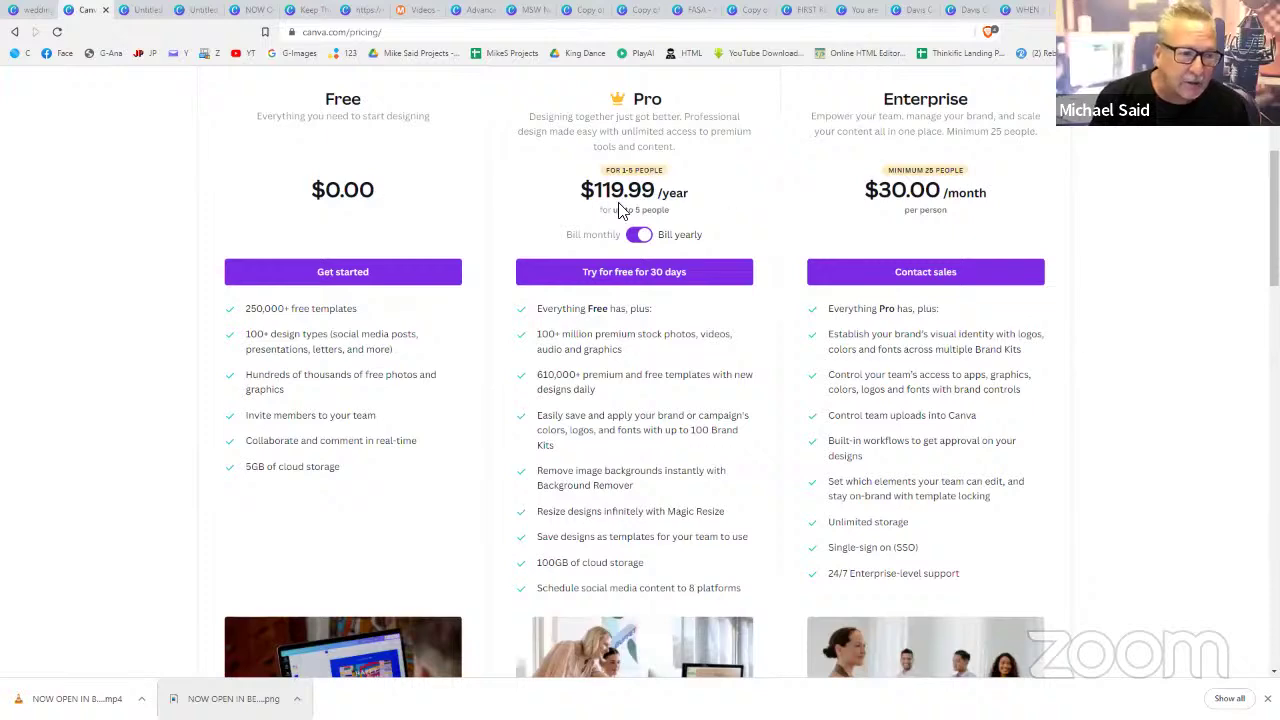
pyautogui.scroll(3, 595, 215)
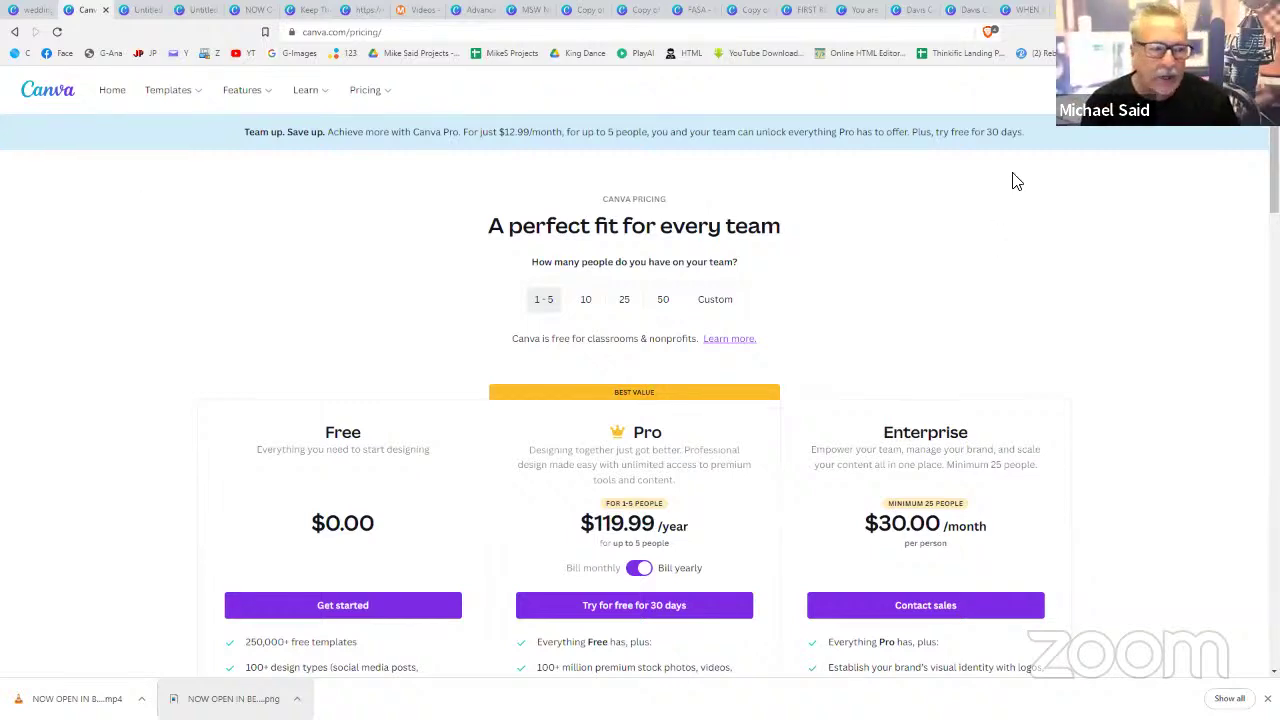
# - Back in the bakery post, delete the curved NOW OPEN IN BEDFORDVIEW text, bread image and THE BAKERY text
pyautogui.click(153, 15)
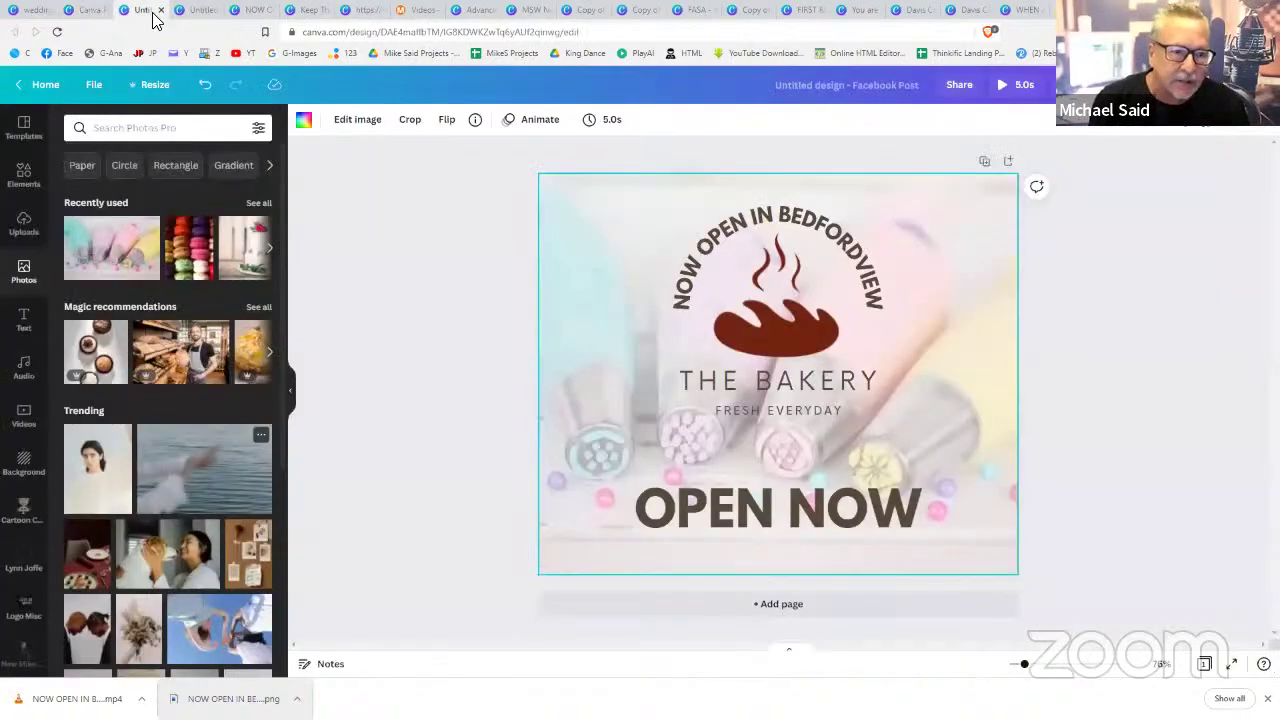
pyautogui.click(710, 268)
pyautogui.press('Delete')
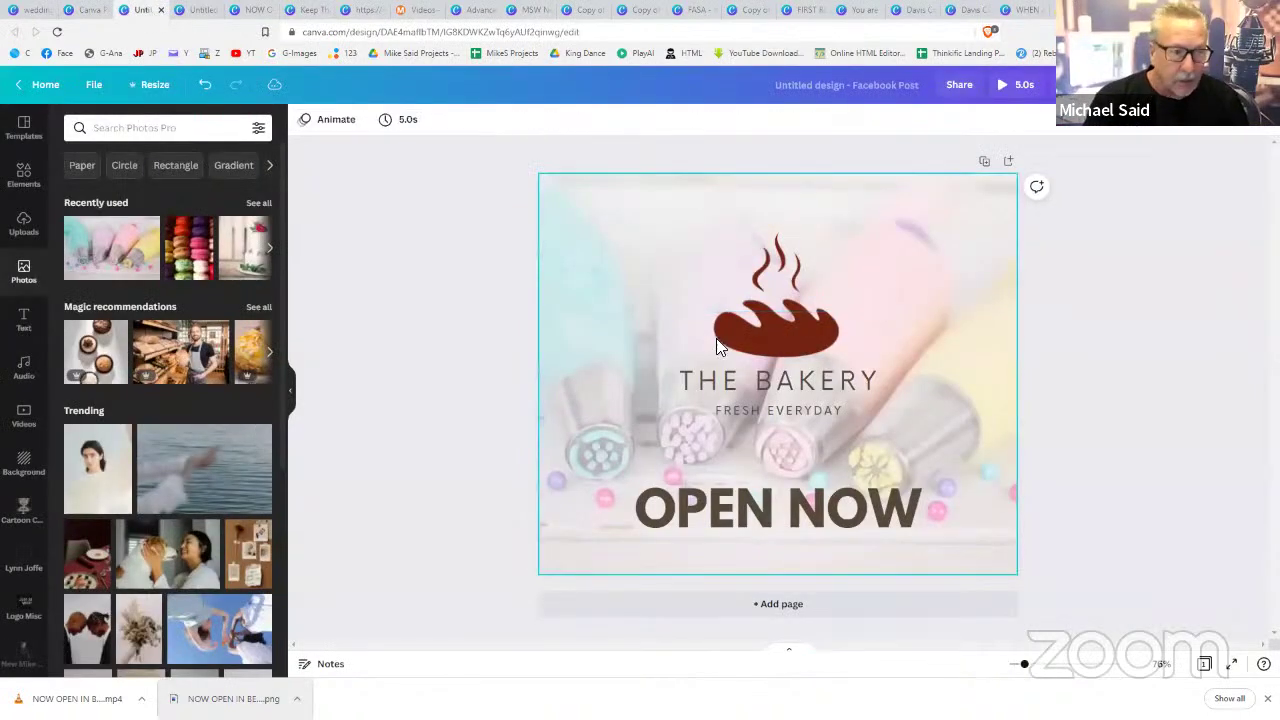
pyautogui.click(750, 320)
pyautogui.press('Delete')
pyautogui.click(740, 382)
pyautogui.press('Delete')
# - Delete the FRESH EVERYDAY and OPEN NOW texts and the background photo, leaving a blank page
pyautogui.click(742, 410)
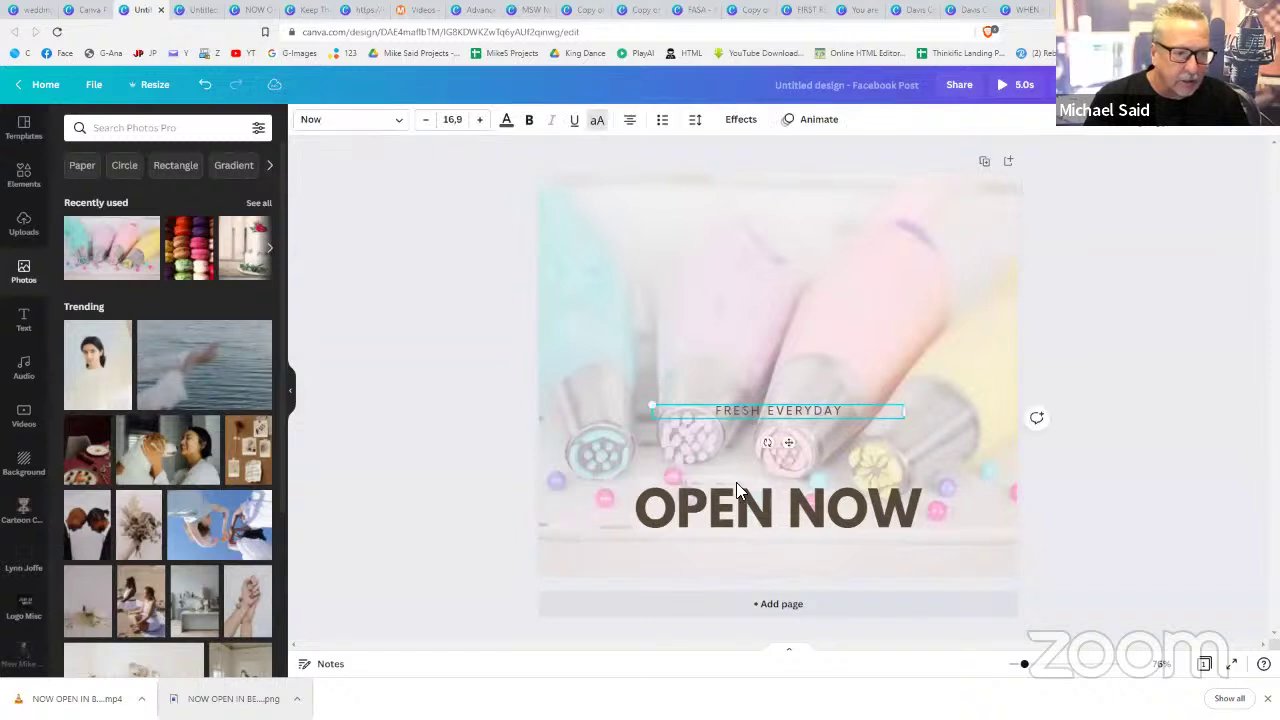
pyautogui.press('Delete')
pyautogui.click(736, 490)
pyautogui.press('Delete')
pyautogui.click(752, 444)
pyautogui.press('Delete')
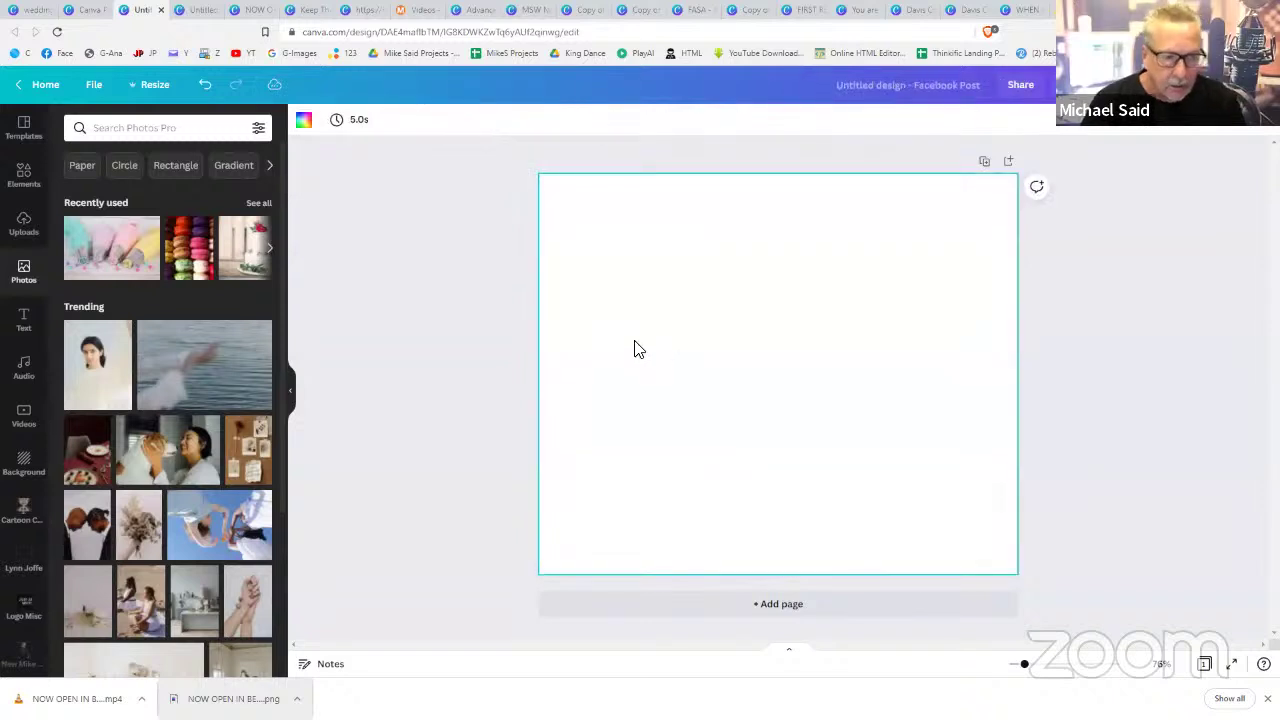
pyautogui.click(30, 322)
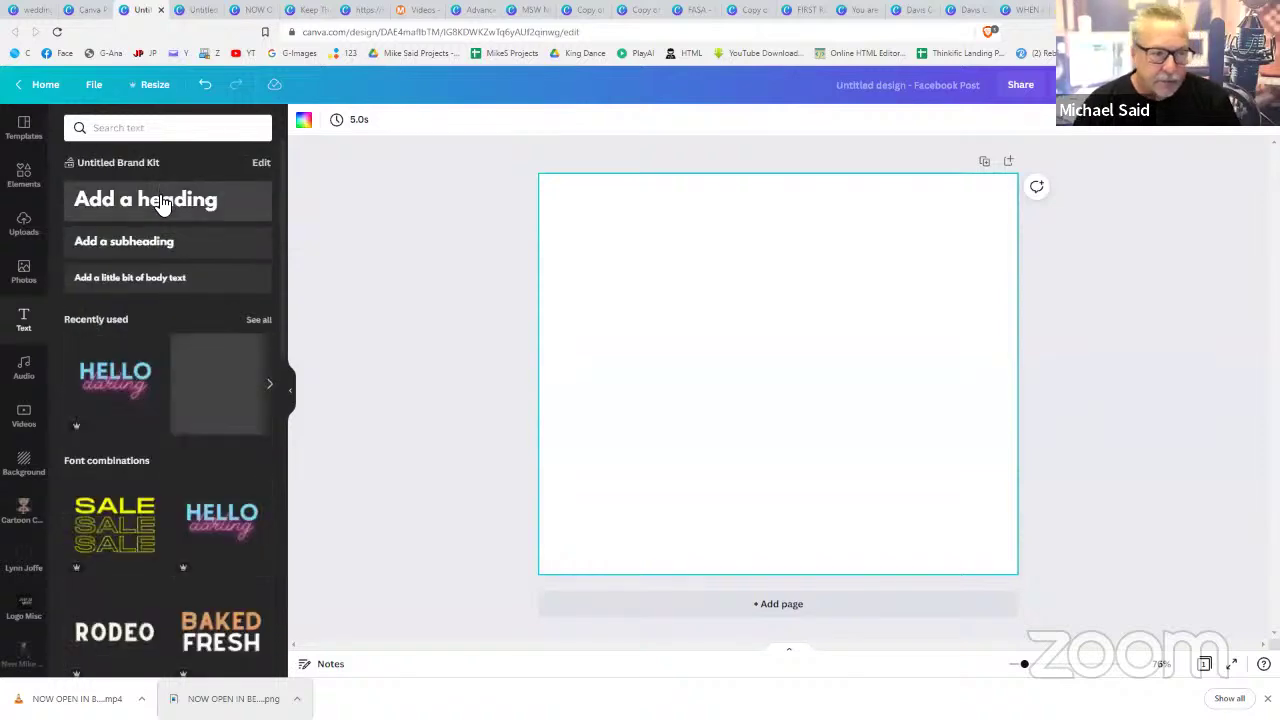
# - Add a heading with the name, phone number and e-mail address on three lines, centred on the page
pyautogui.click(163, 203)
pyautogui.write('MIKE SAID')
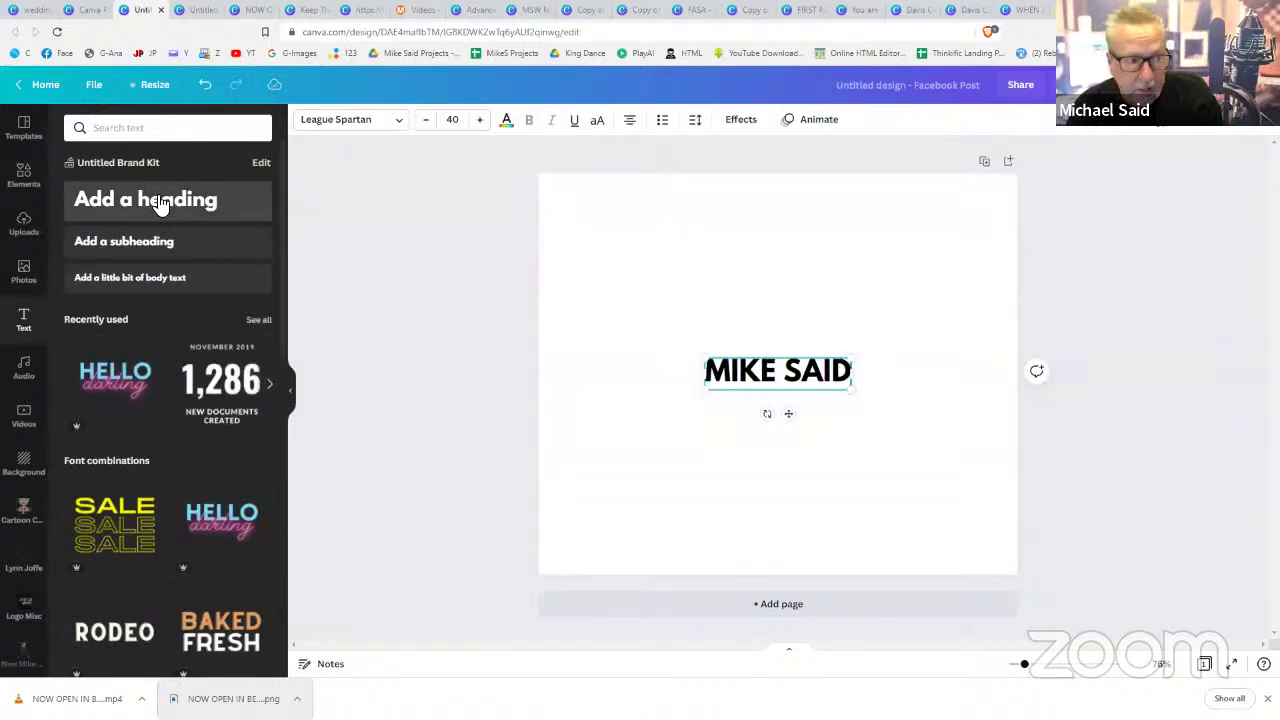
pyautogui.press('Return')
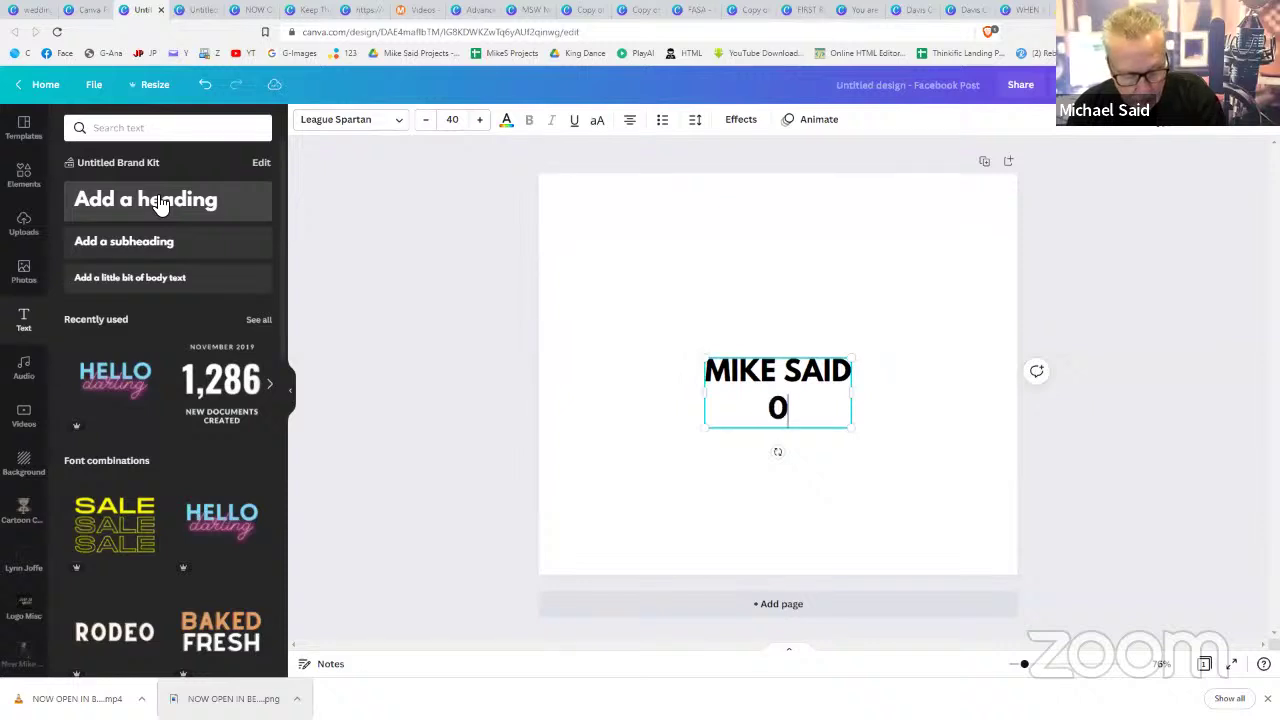
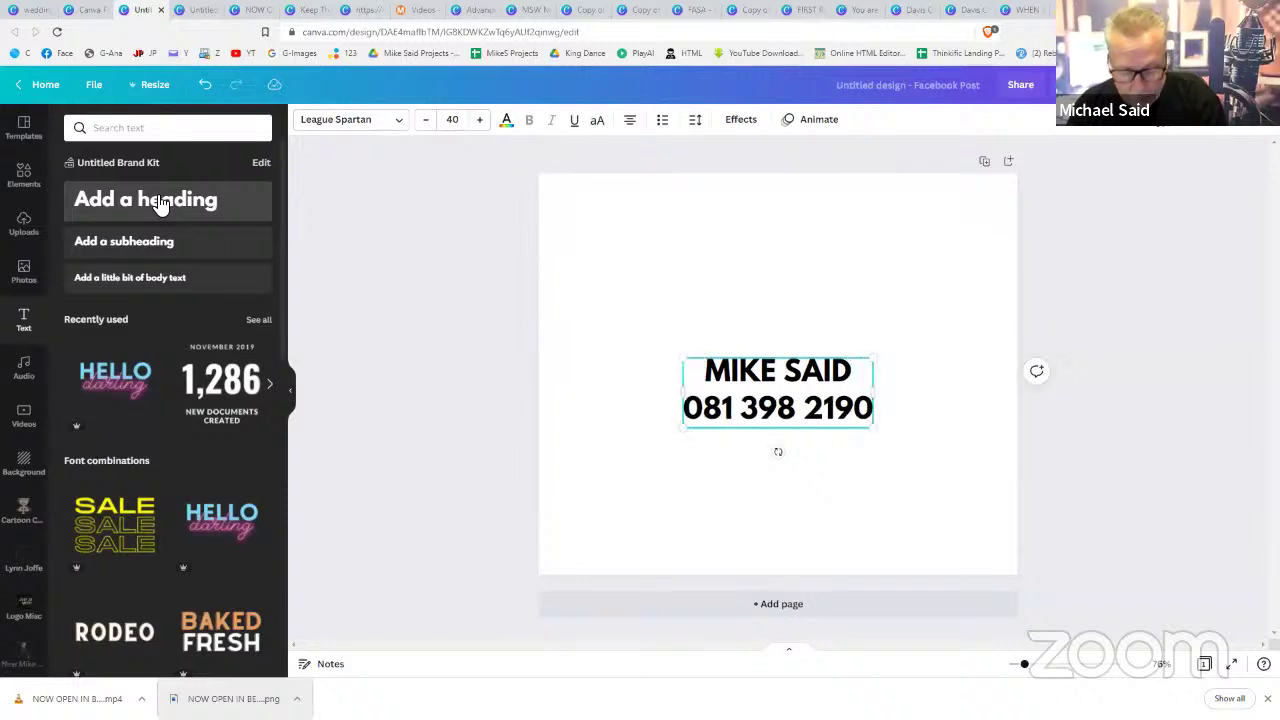
pyautogui.press('Return')
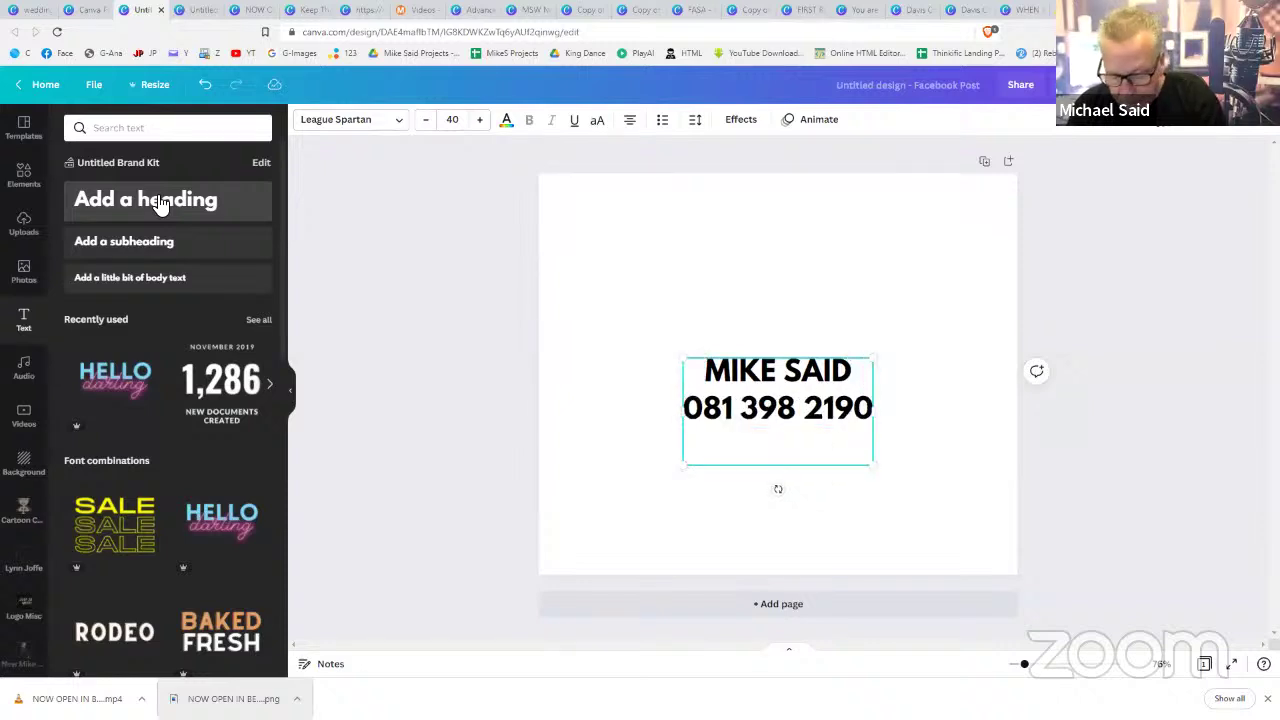
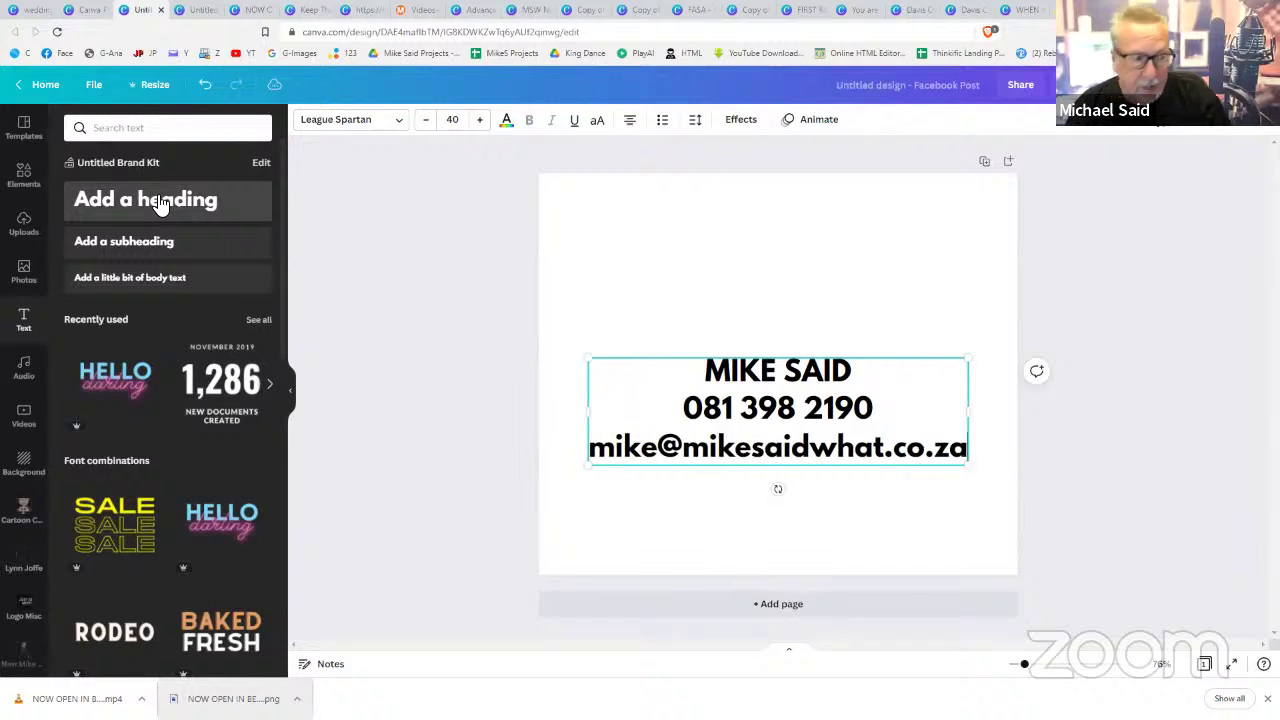
pyautogui.click(1043, 430)
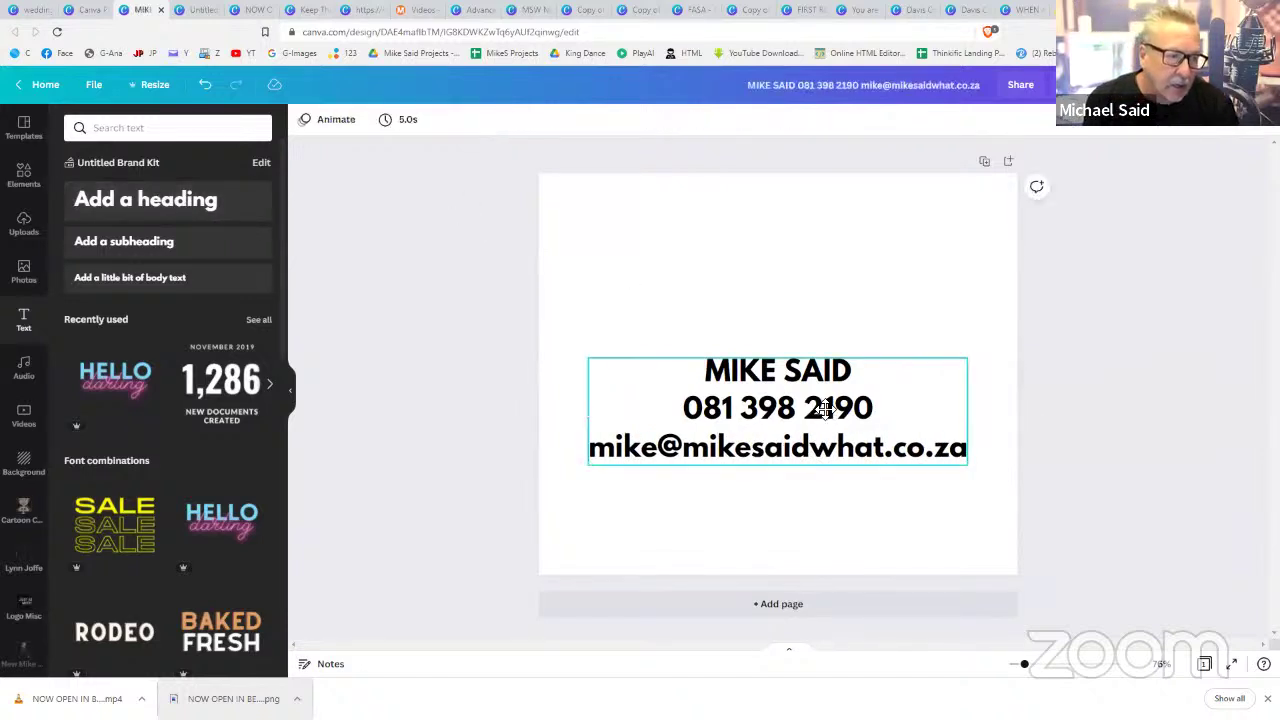
pyautogui.moveTo(824, 407); pyautogui.dragTo(826, 369)
pyautogui.click(1071, 406)
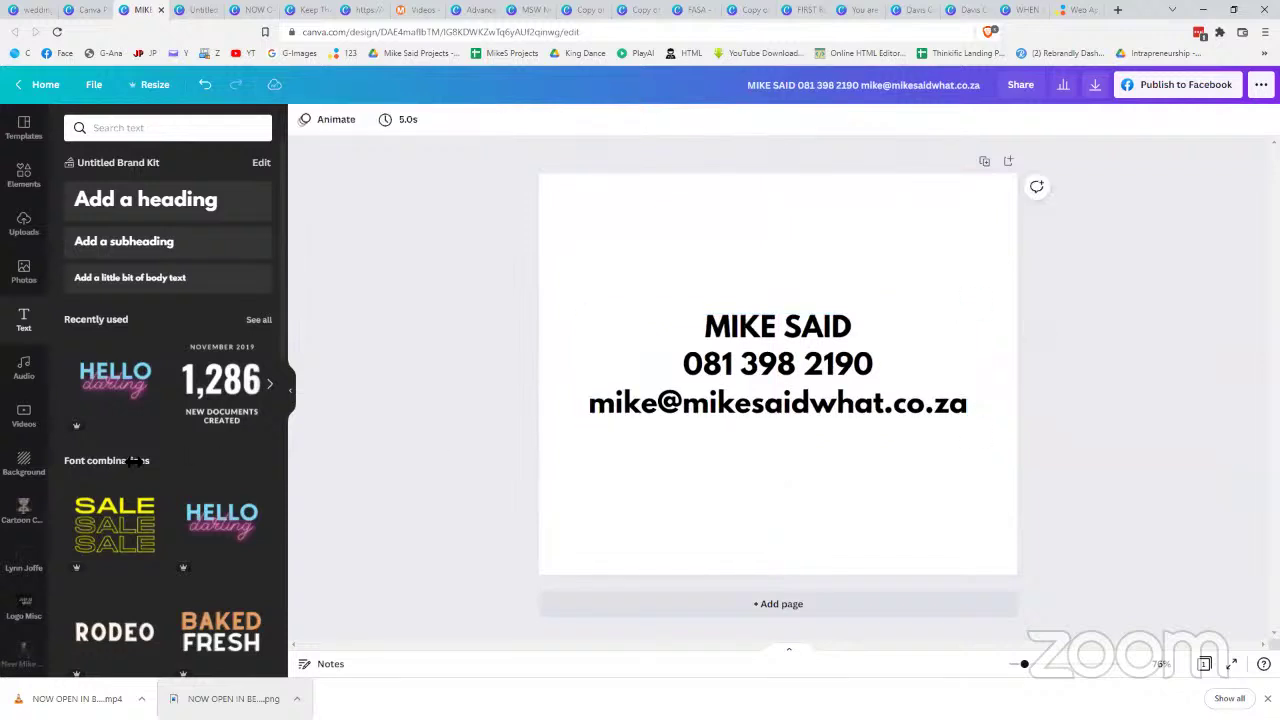
# - Browse the previously uploaded images in the Uploads panel's Images tab
pyautogui.click(28, 240)
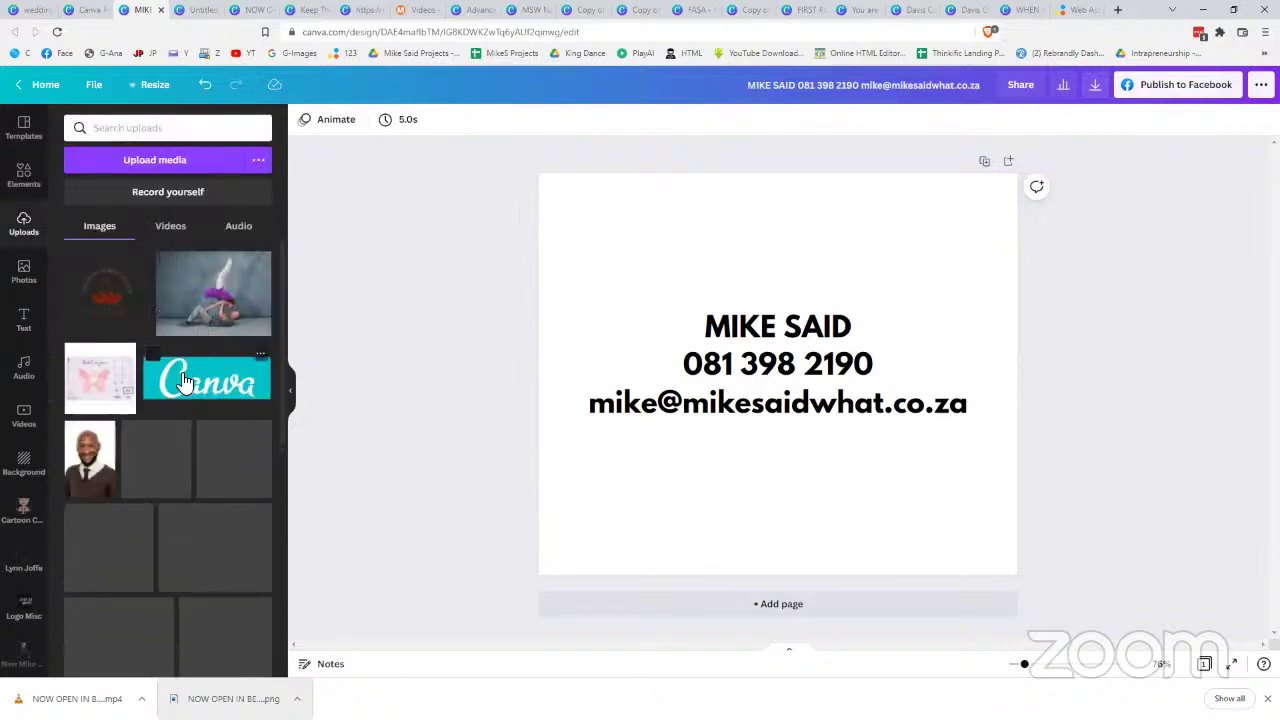
pyautogui.scroll(-20, 184, 381)
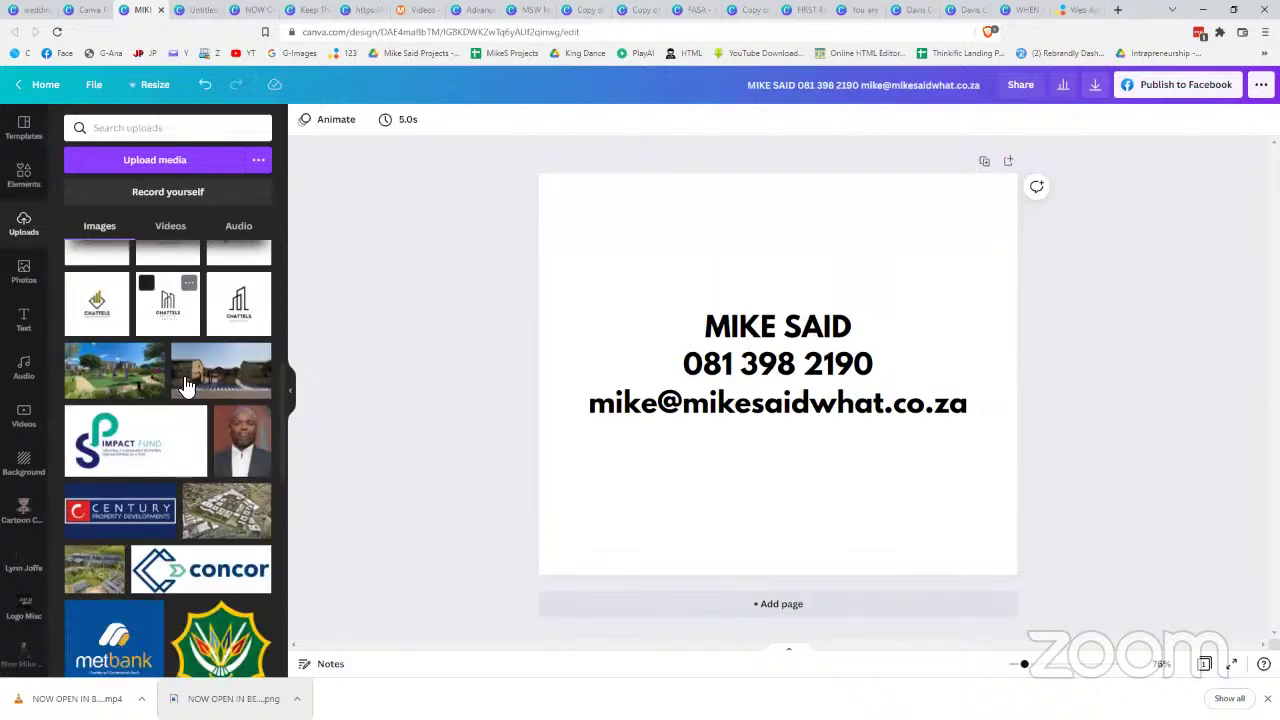
pyautogui.scroll(-15, 184, 384)
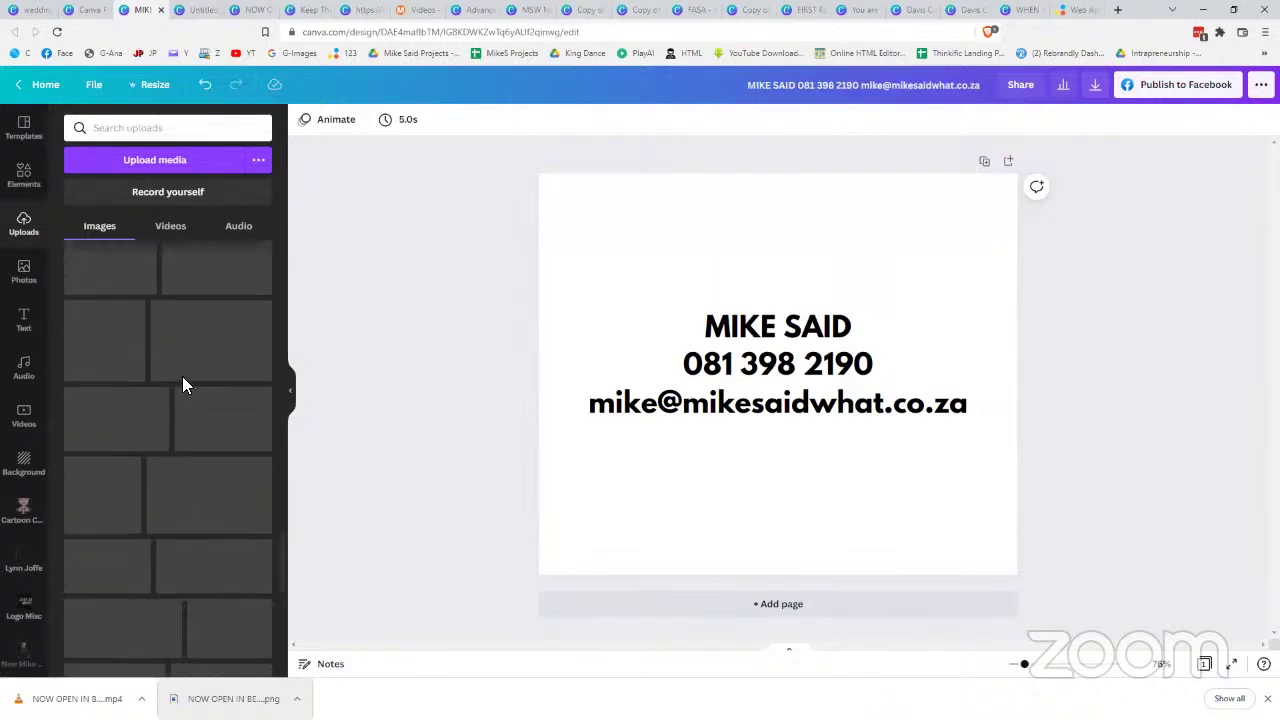
pyautogui.scroll(-5, 182, 376)
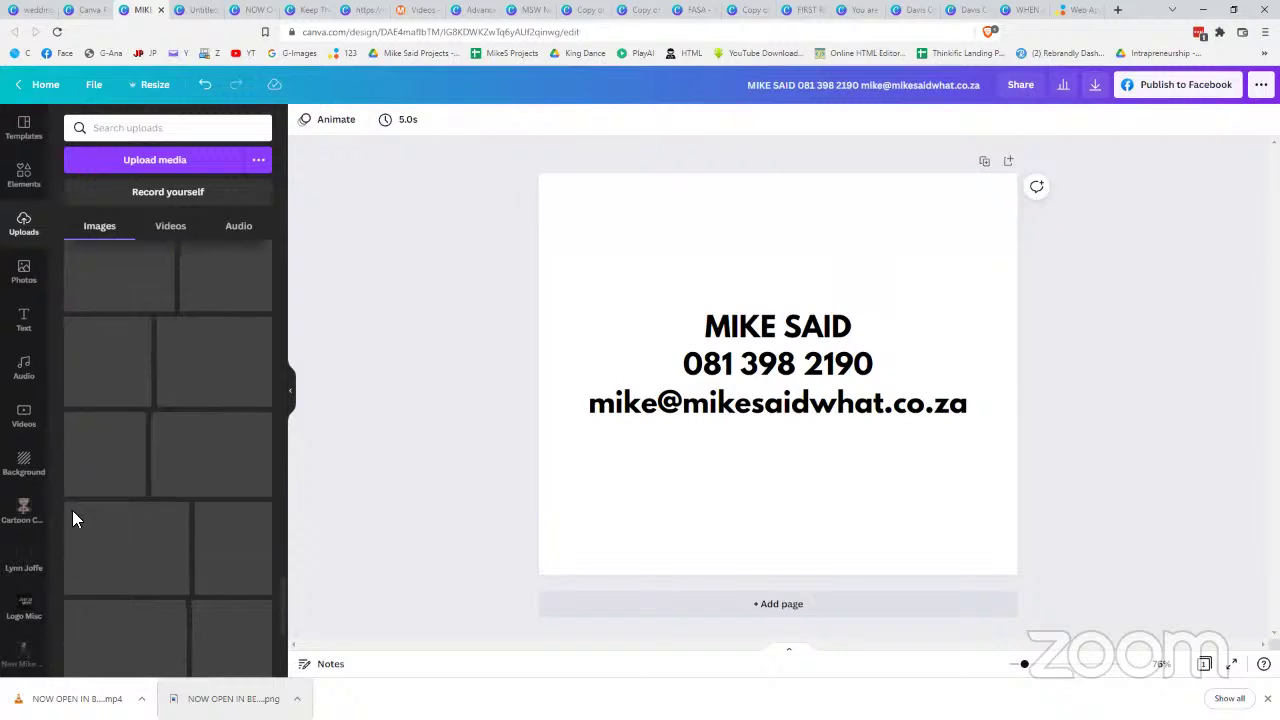
pyautogui.scroll(20, 123, 500)
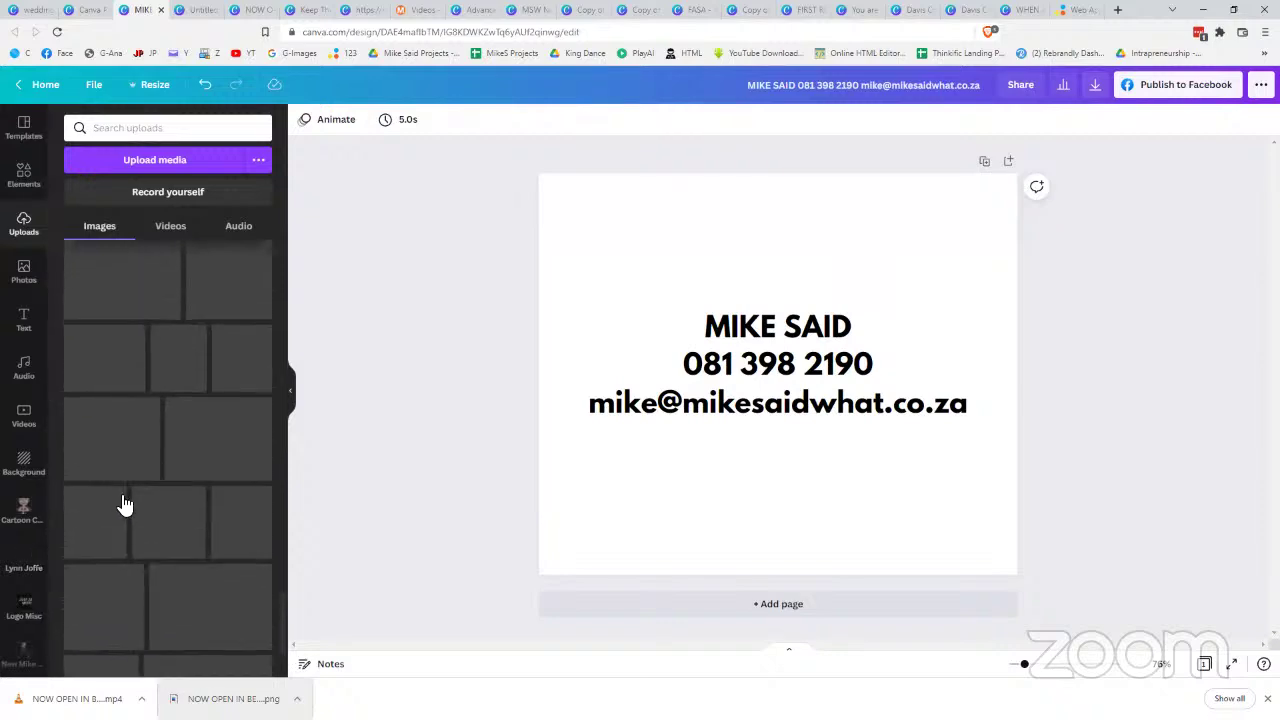
pyautogui.scroll(10, 123, 503)
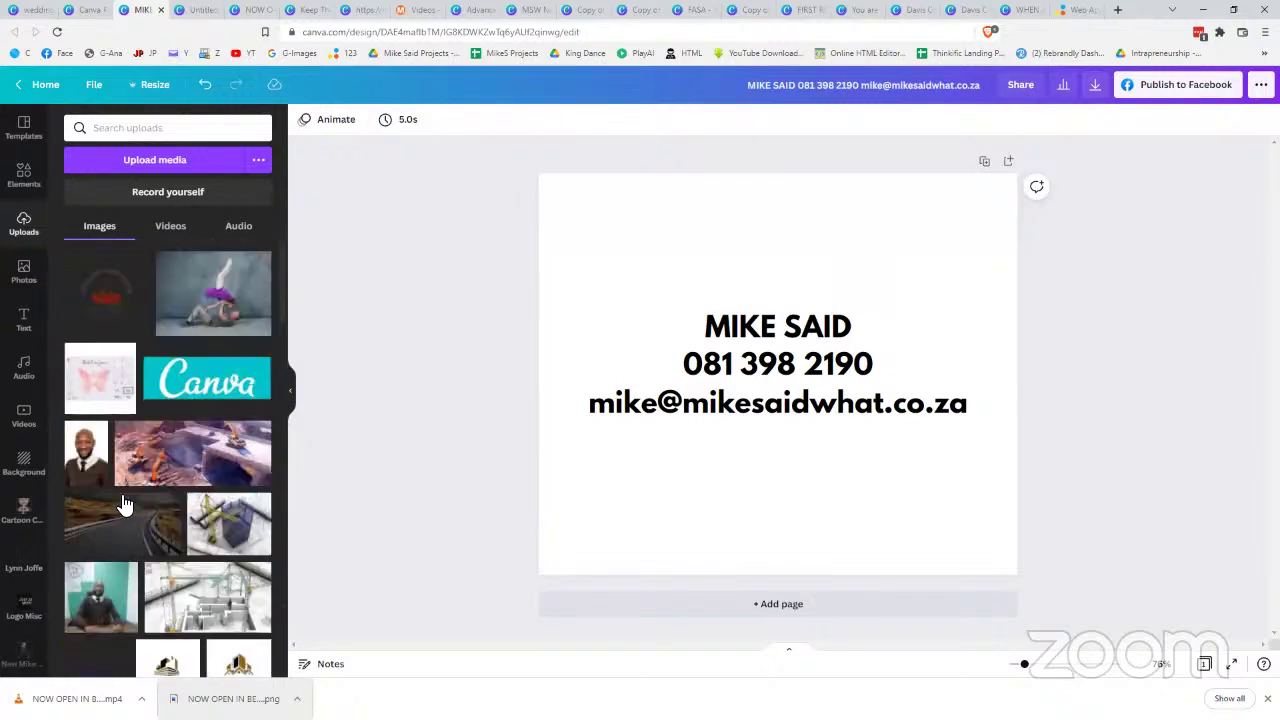
pyautogui.moveTo(123, 503)
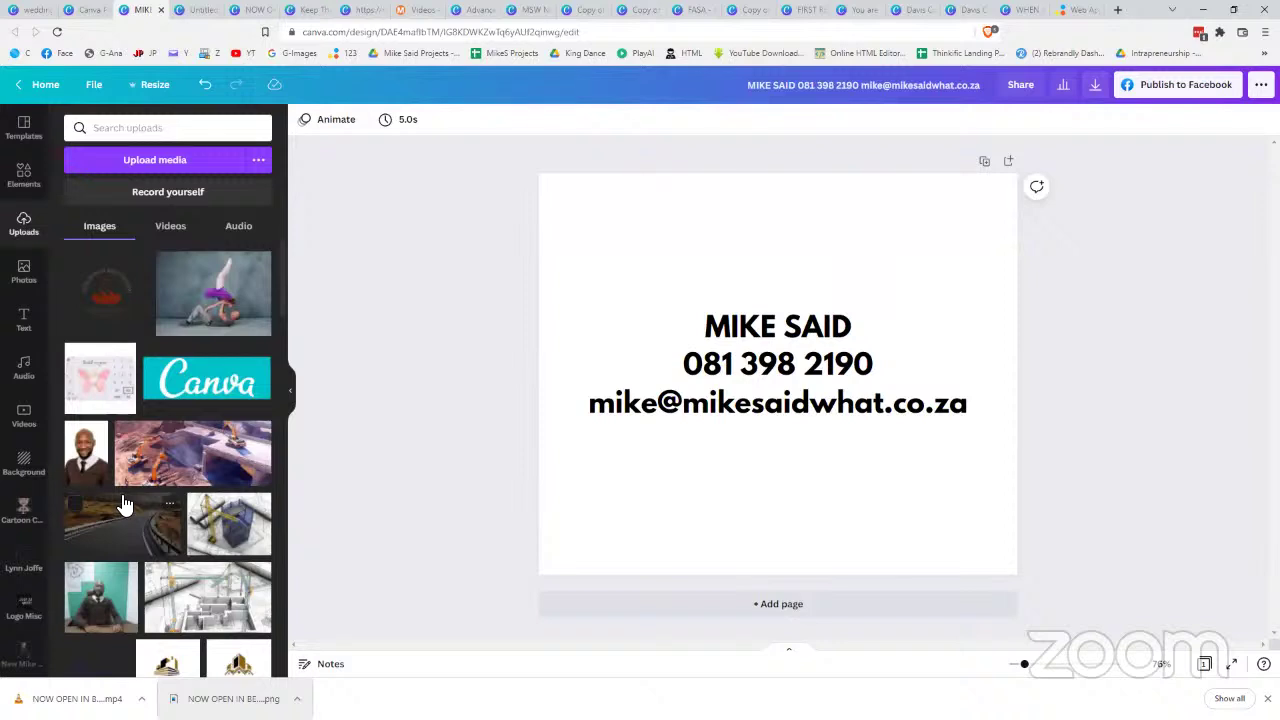